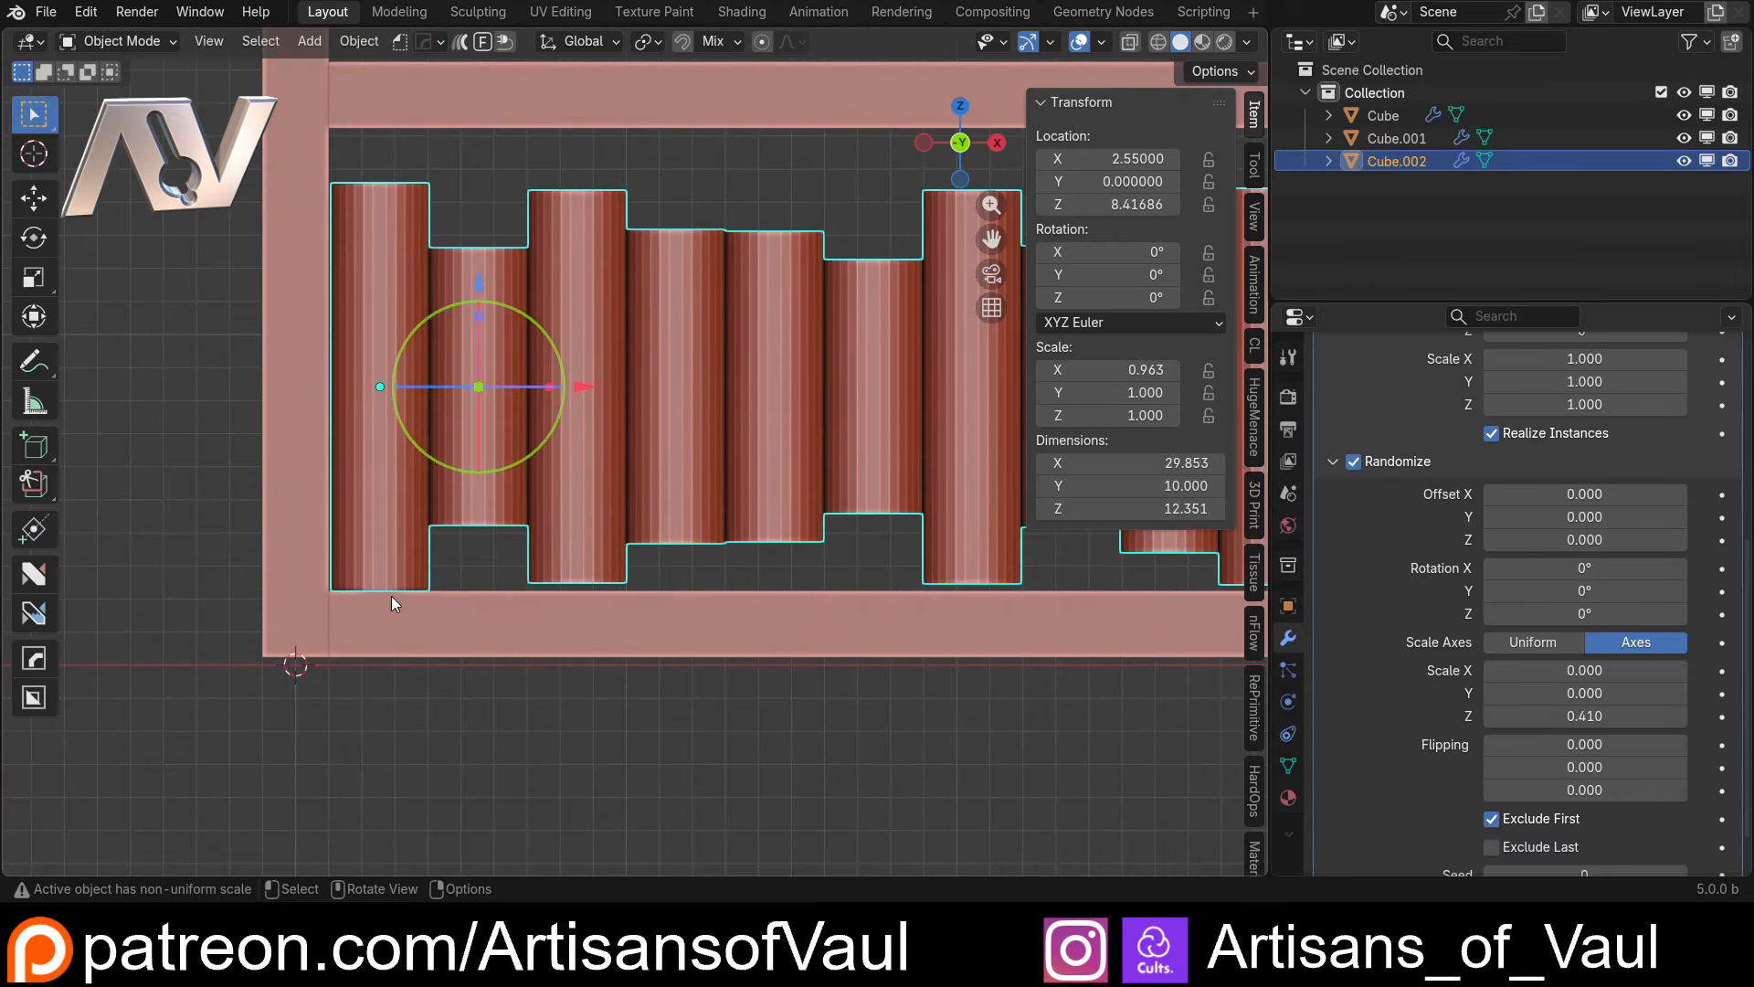
Add an Array modifier to the cube and open its shape options
scroll(634, 382, up, 1)
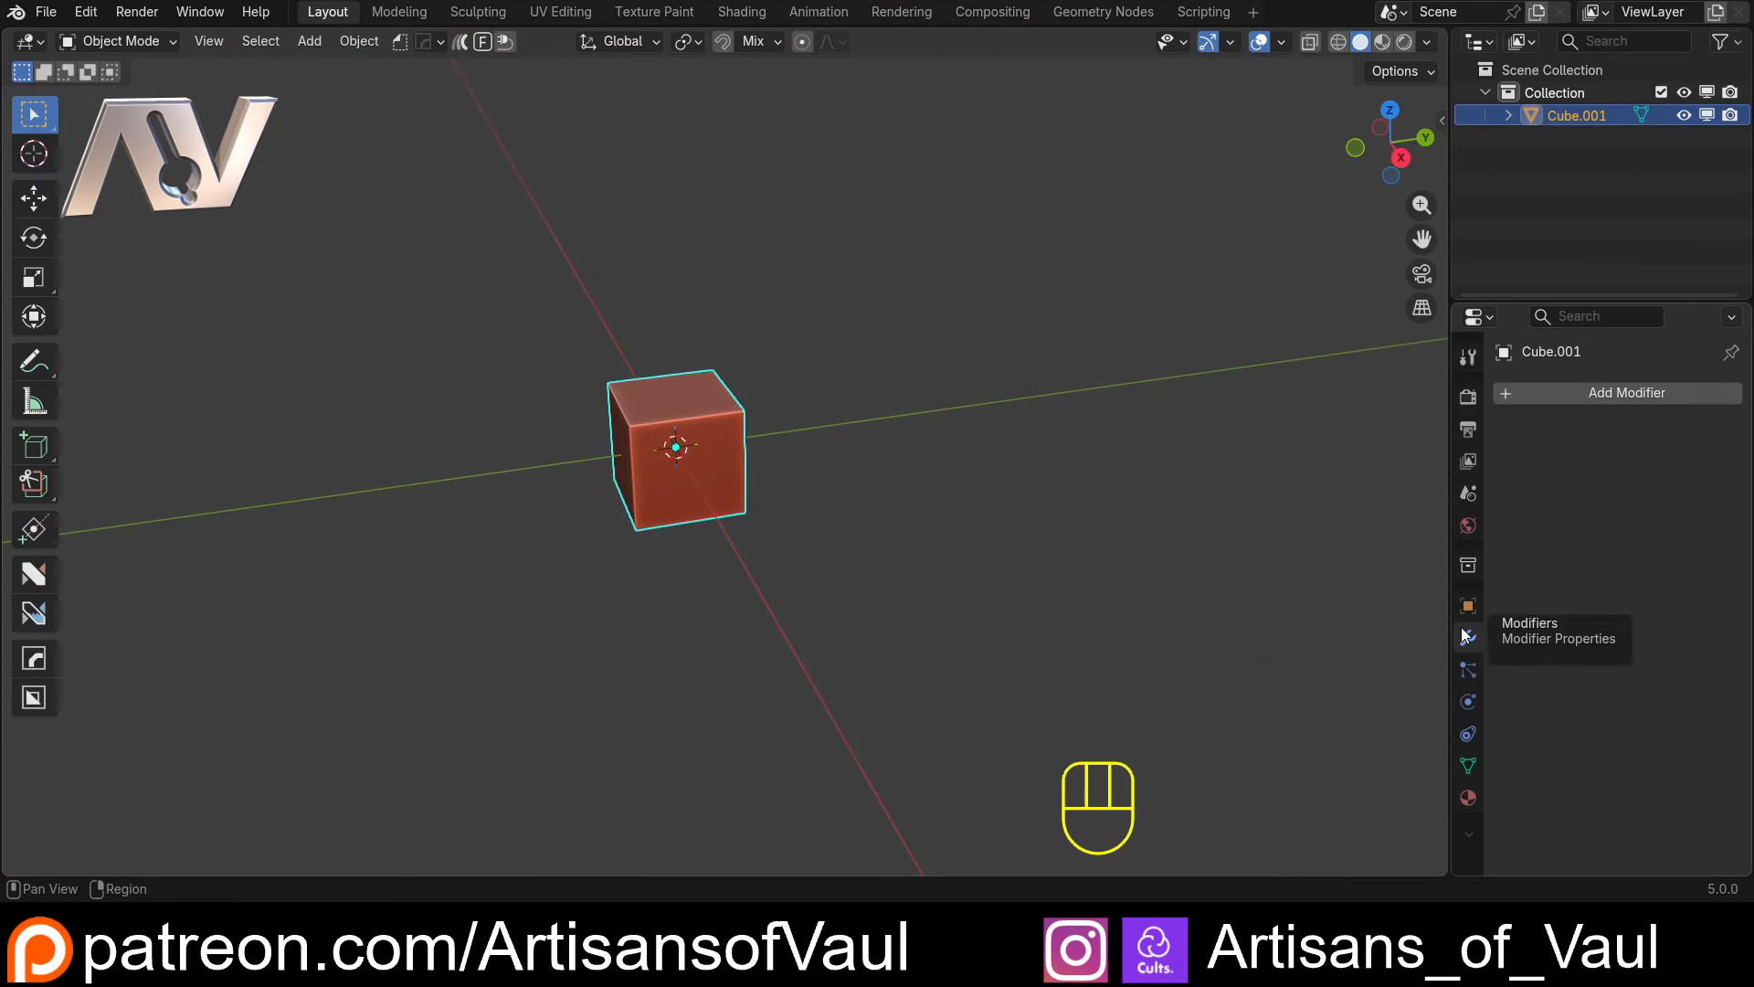
click(1533, 395)
text(arr)
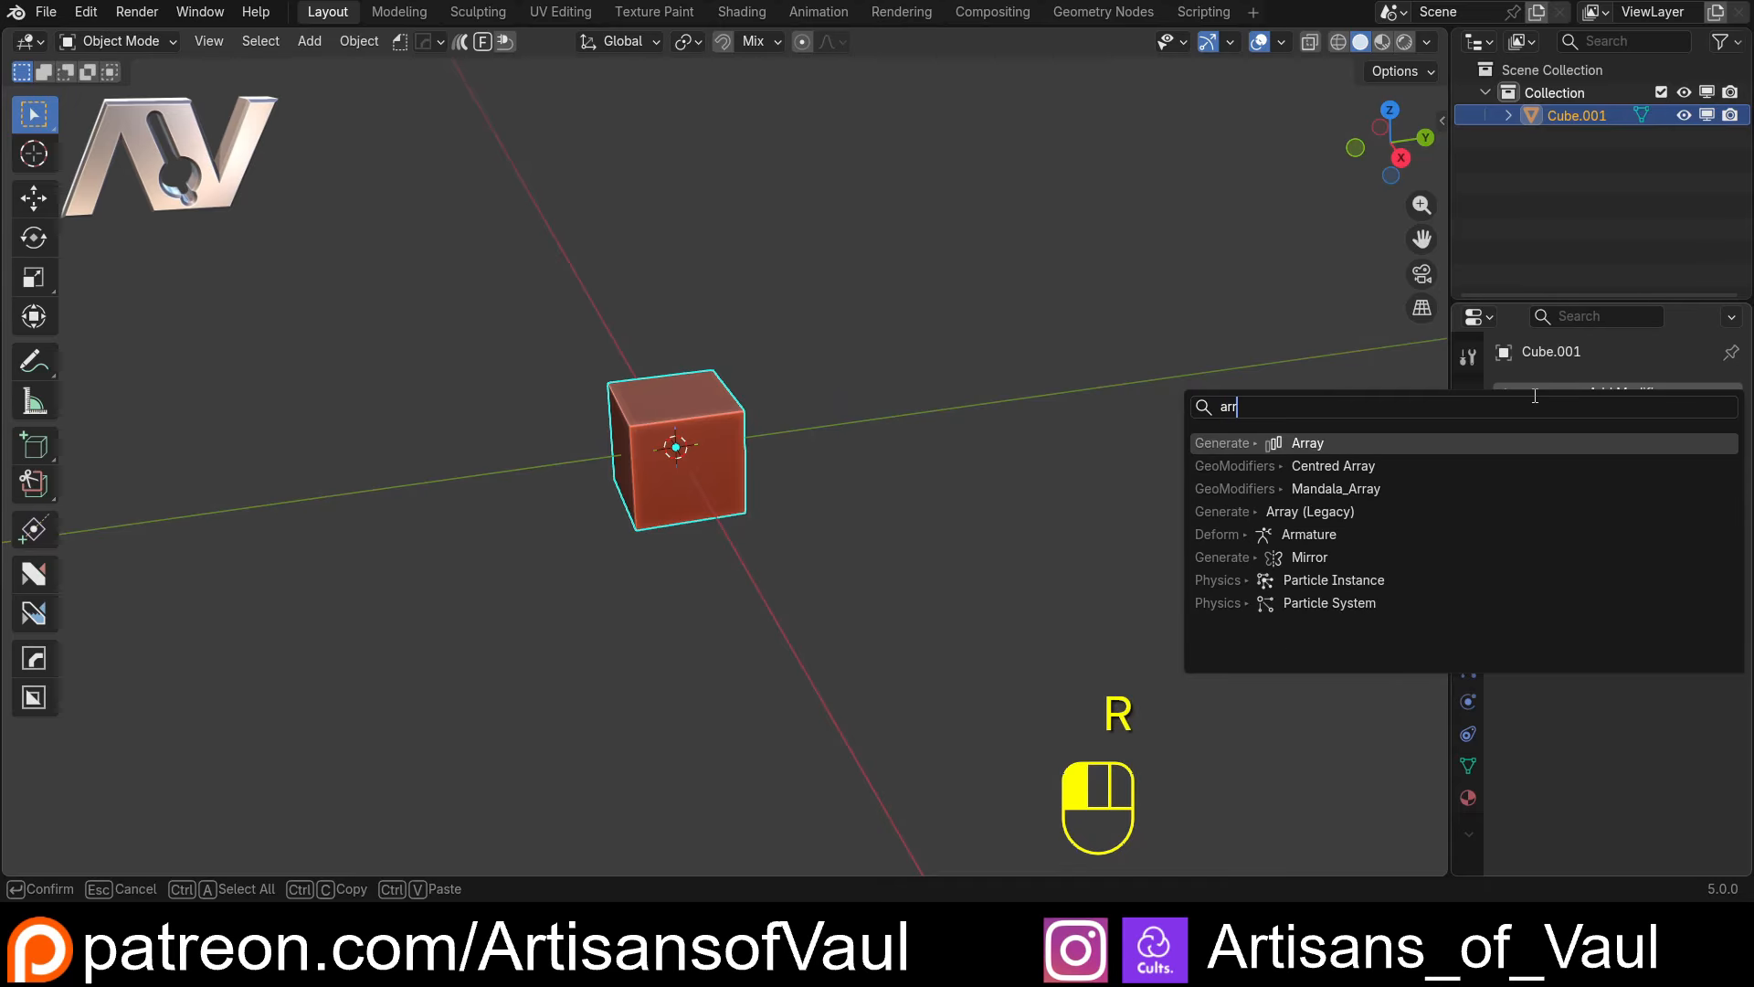
click(1327, 448)
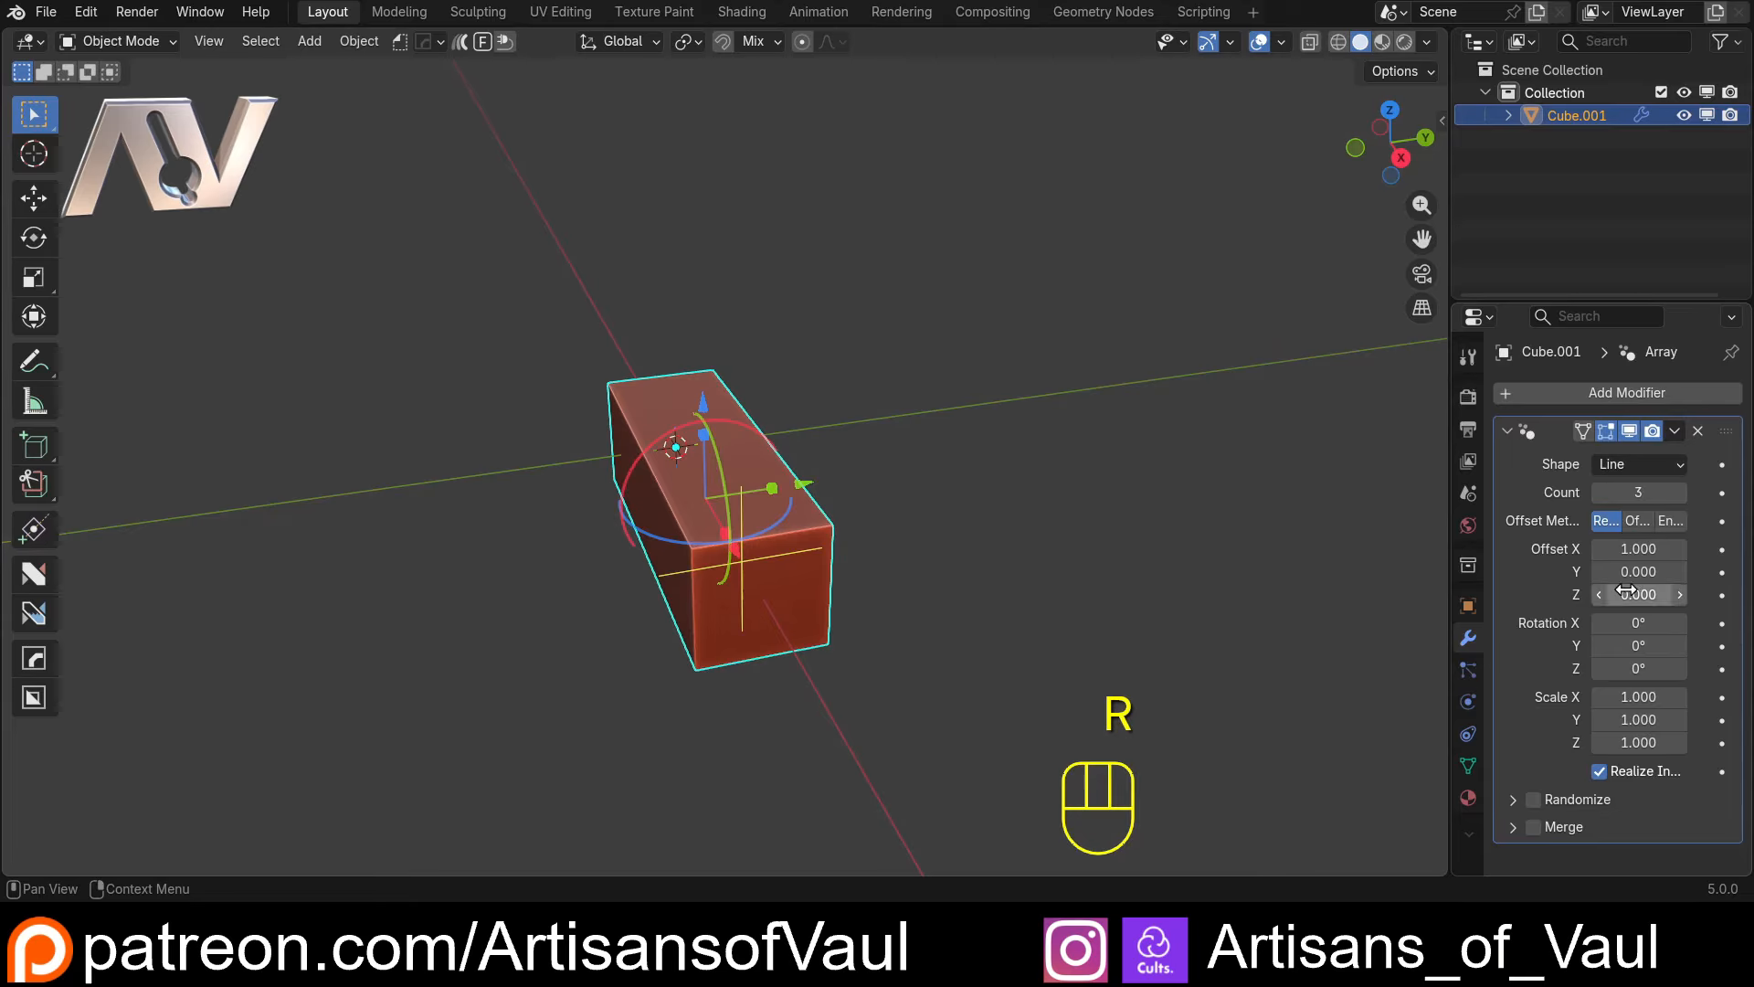
click(1665, 461)
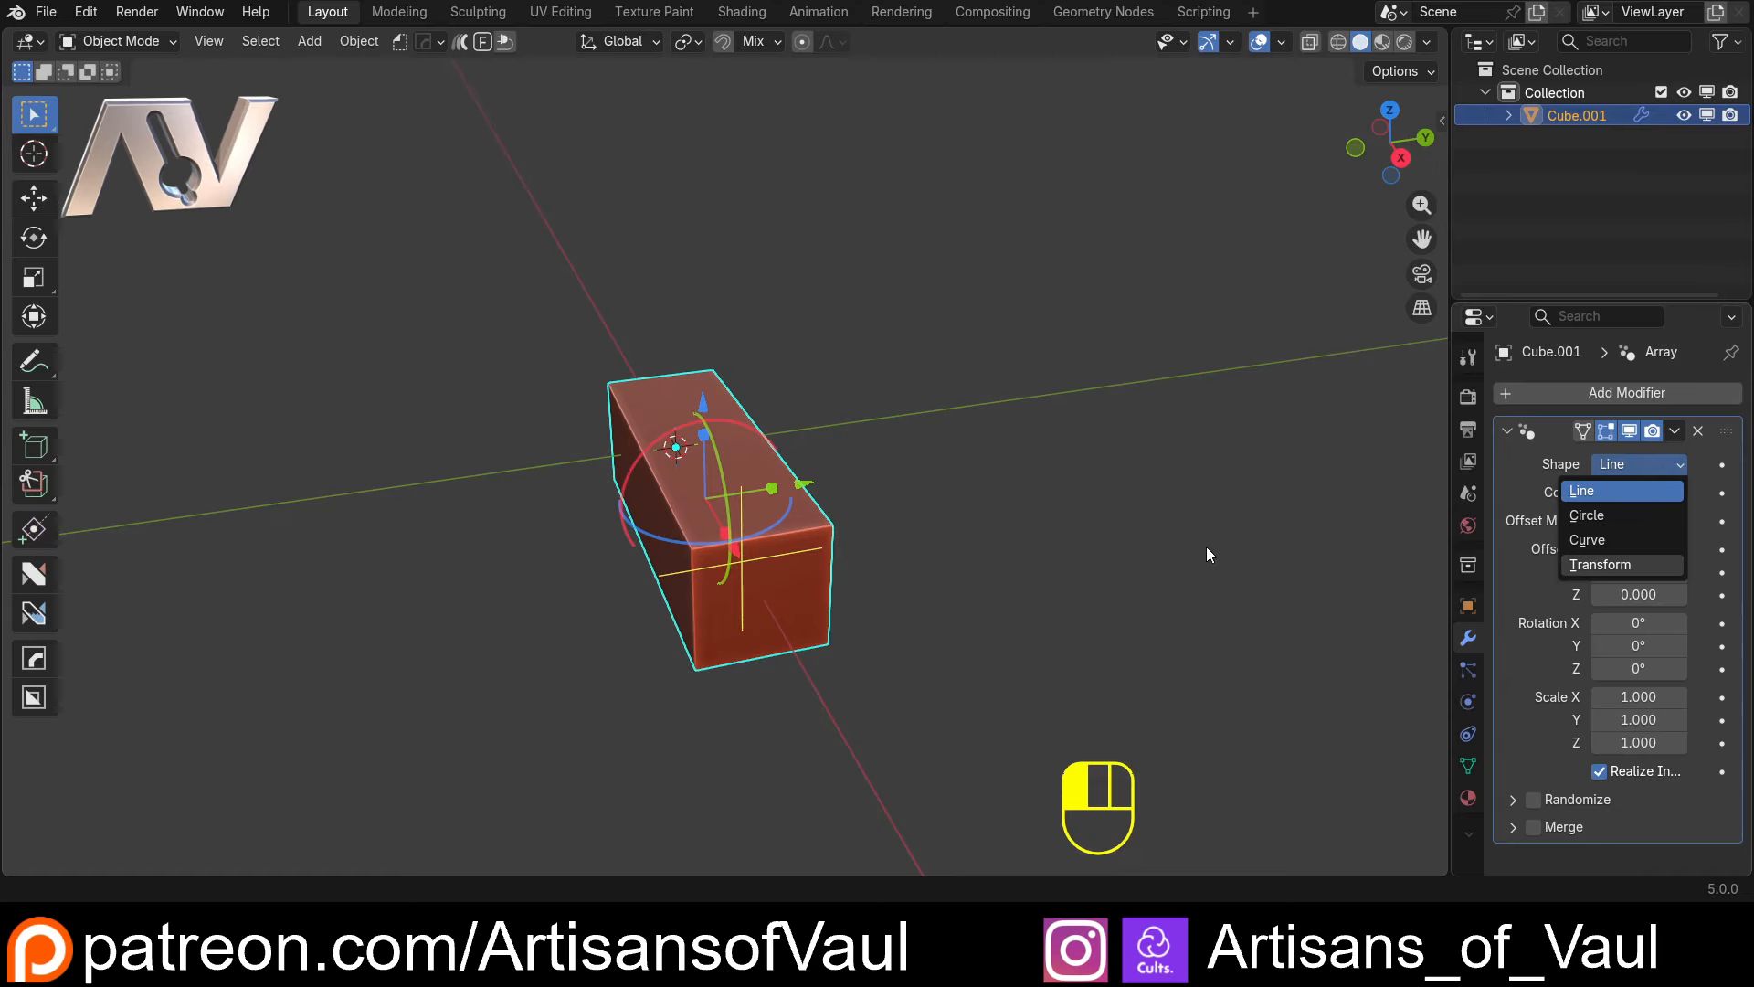
click(987, 457)
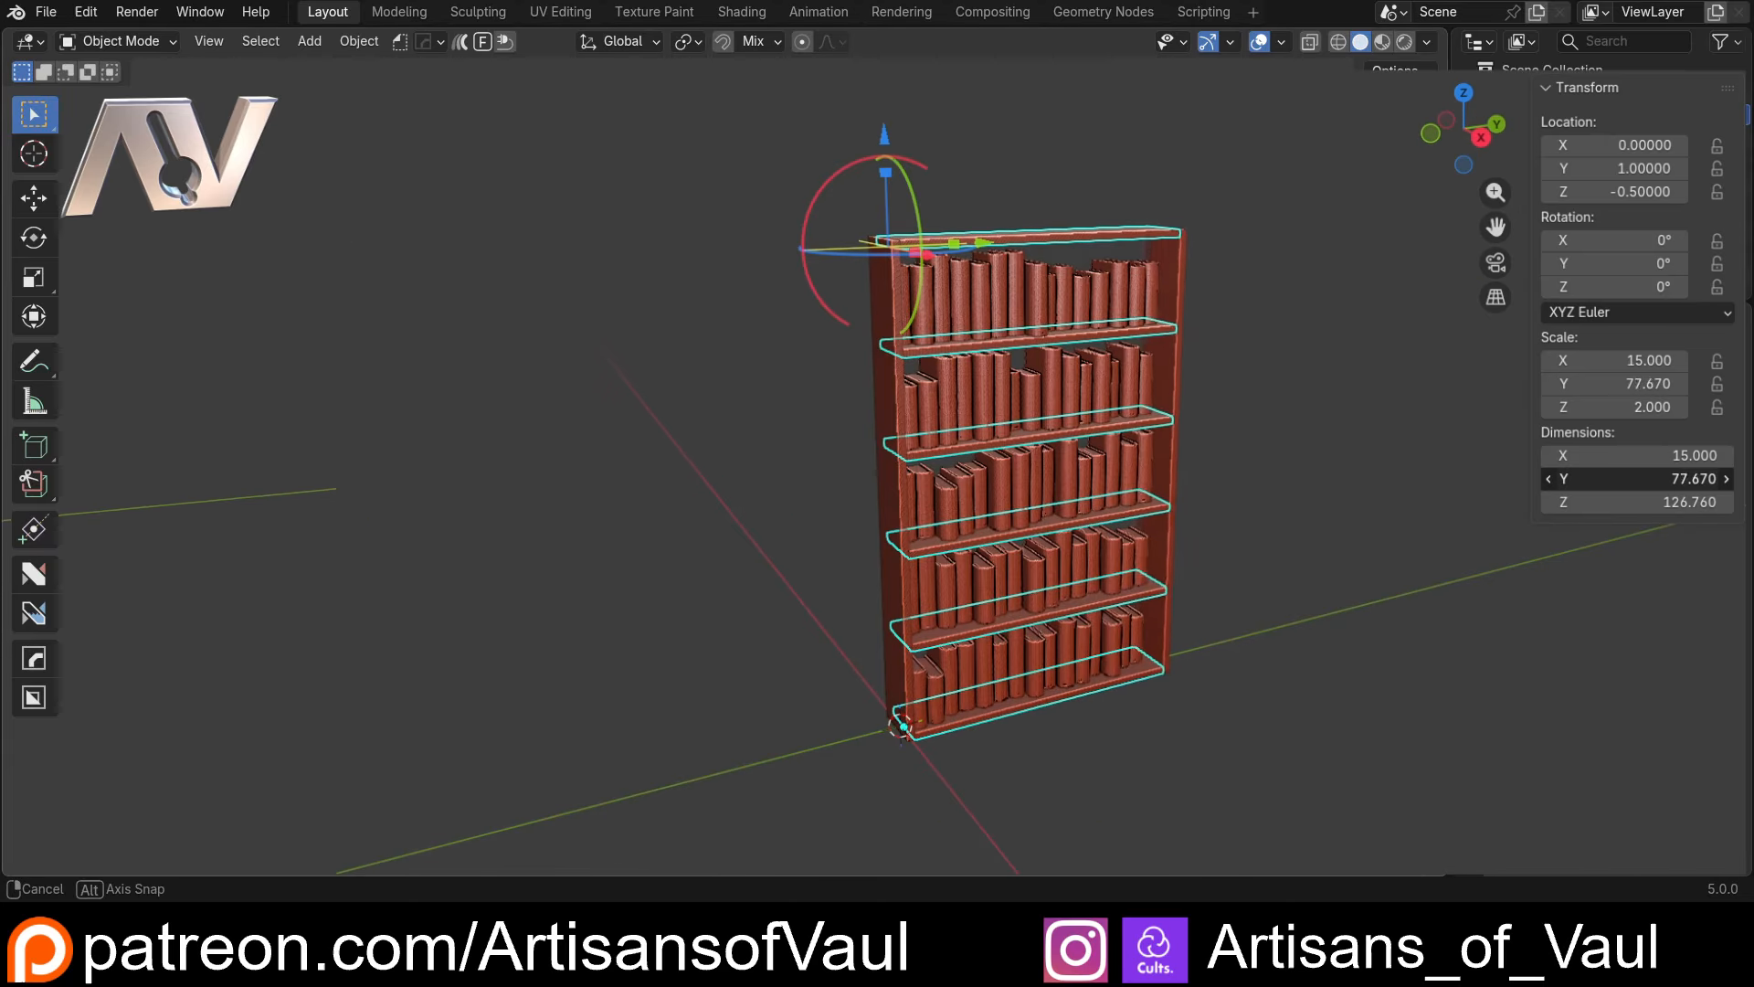
Select the finished bookcase's side panels and adjust their Z scale to test how the panels respond
mouse_move(1626, 478)
mouse_down()
mouse_move(1692, 478)
mouse_move(1624, 478)
mouse_up()
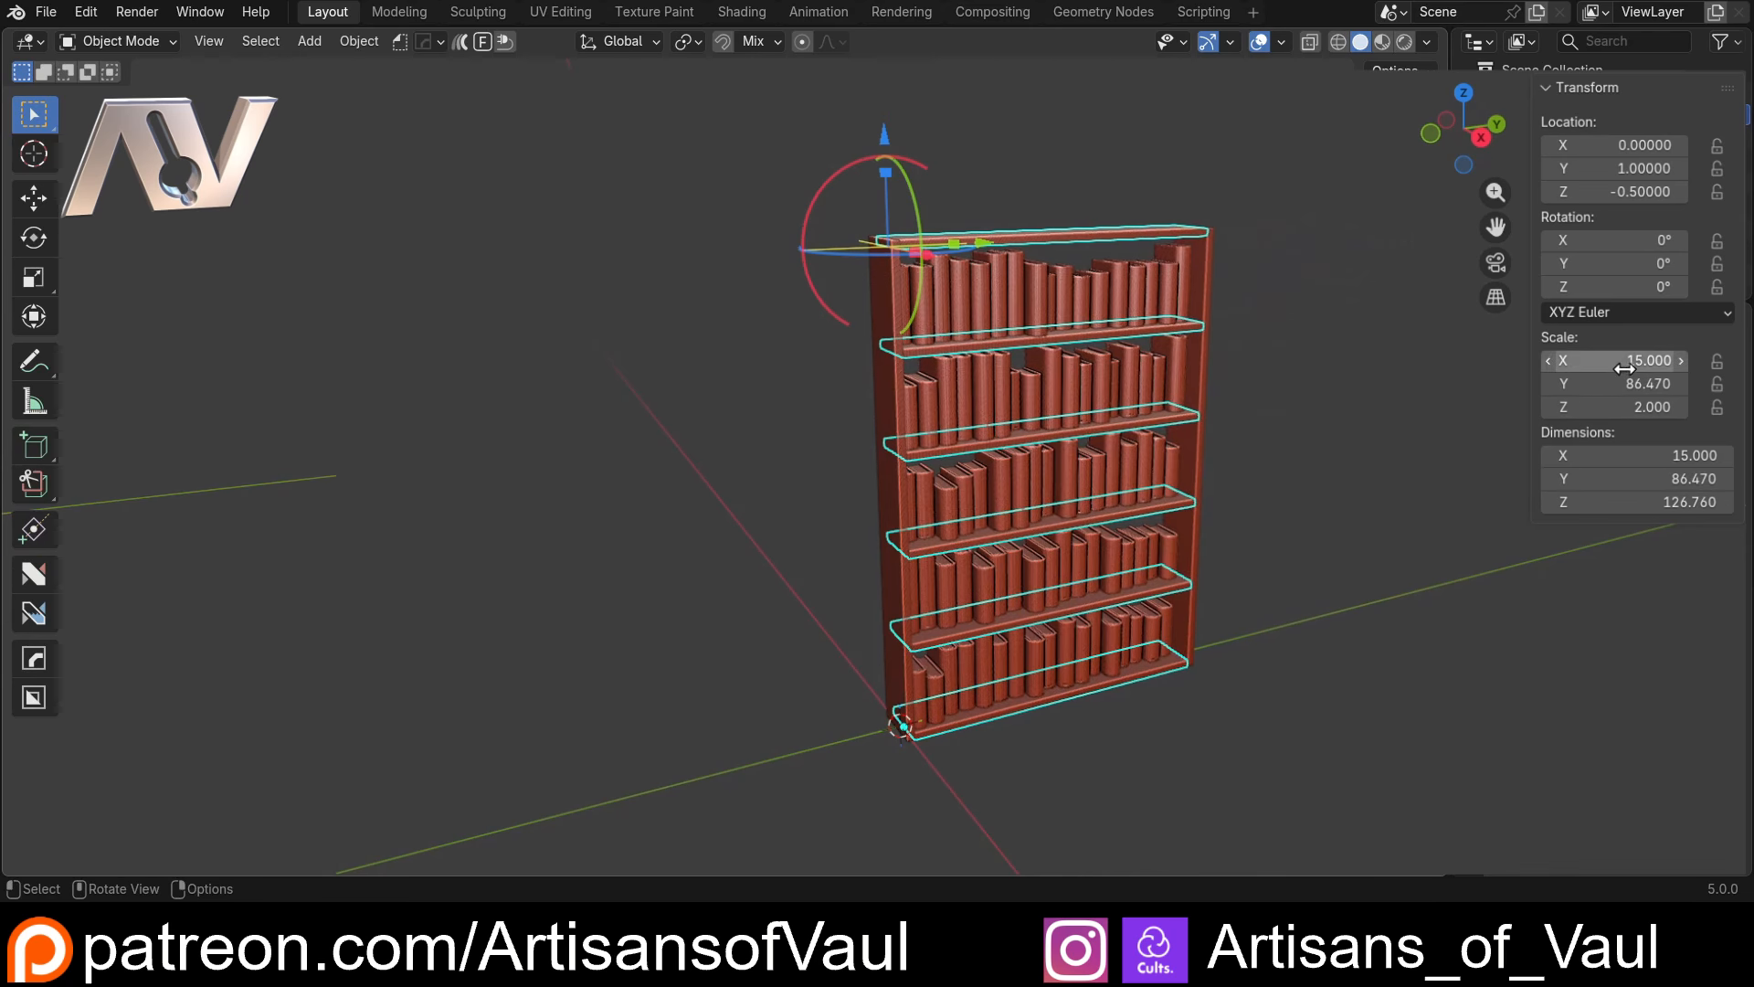
click(875, 308)
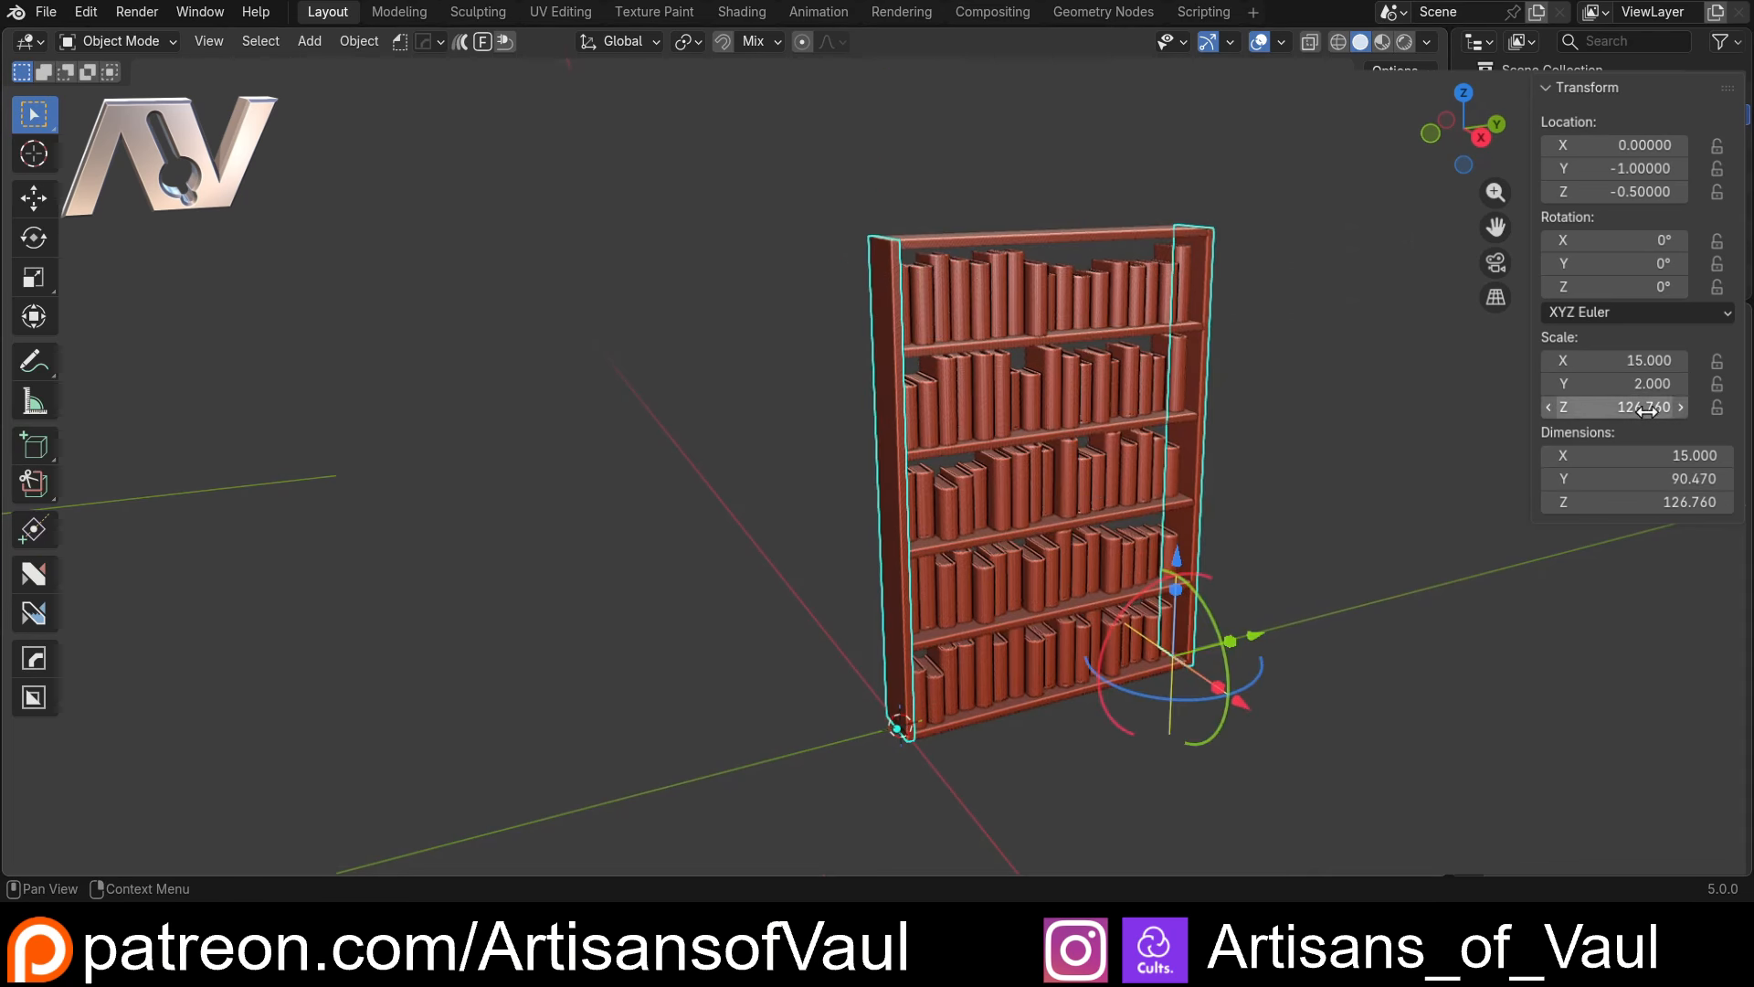
mouse_move(1618, 406)
mouse_down()
mouse_move(1586, 406)
mouse_move(1645, 407)
mouse_up()
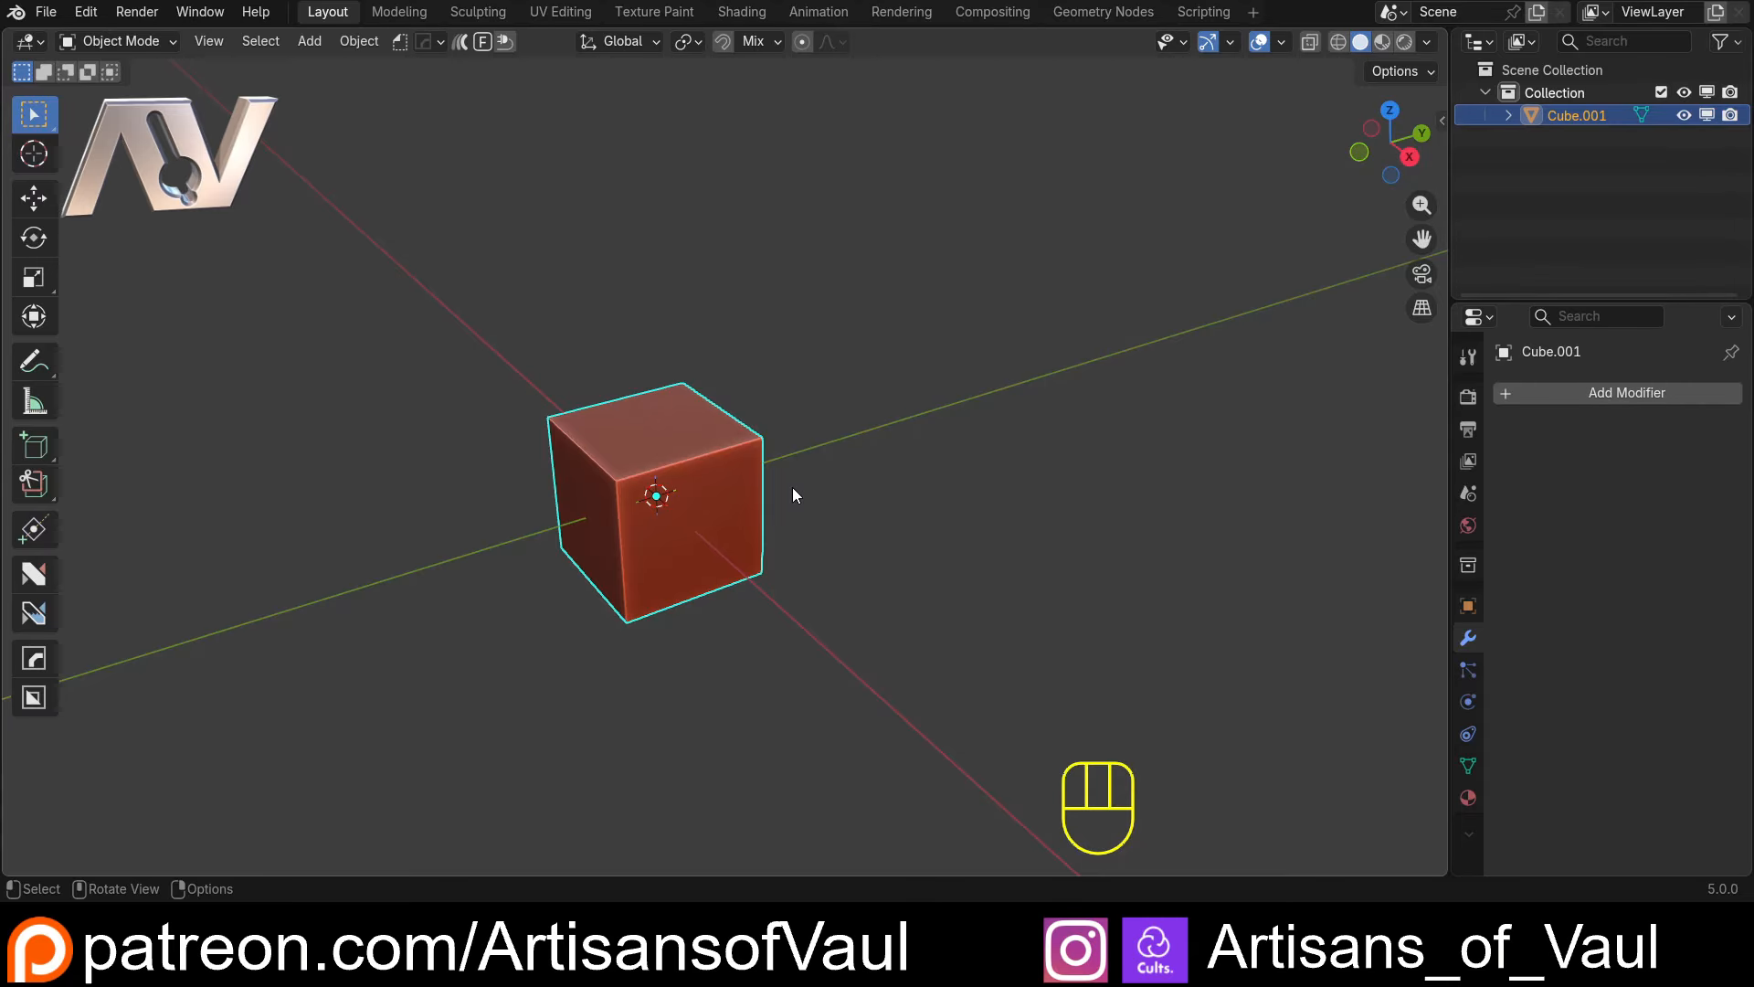
Delete the existing cube and add a new mesh cube with a size of 1
key(Delete)
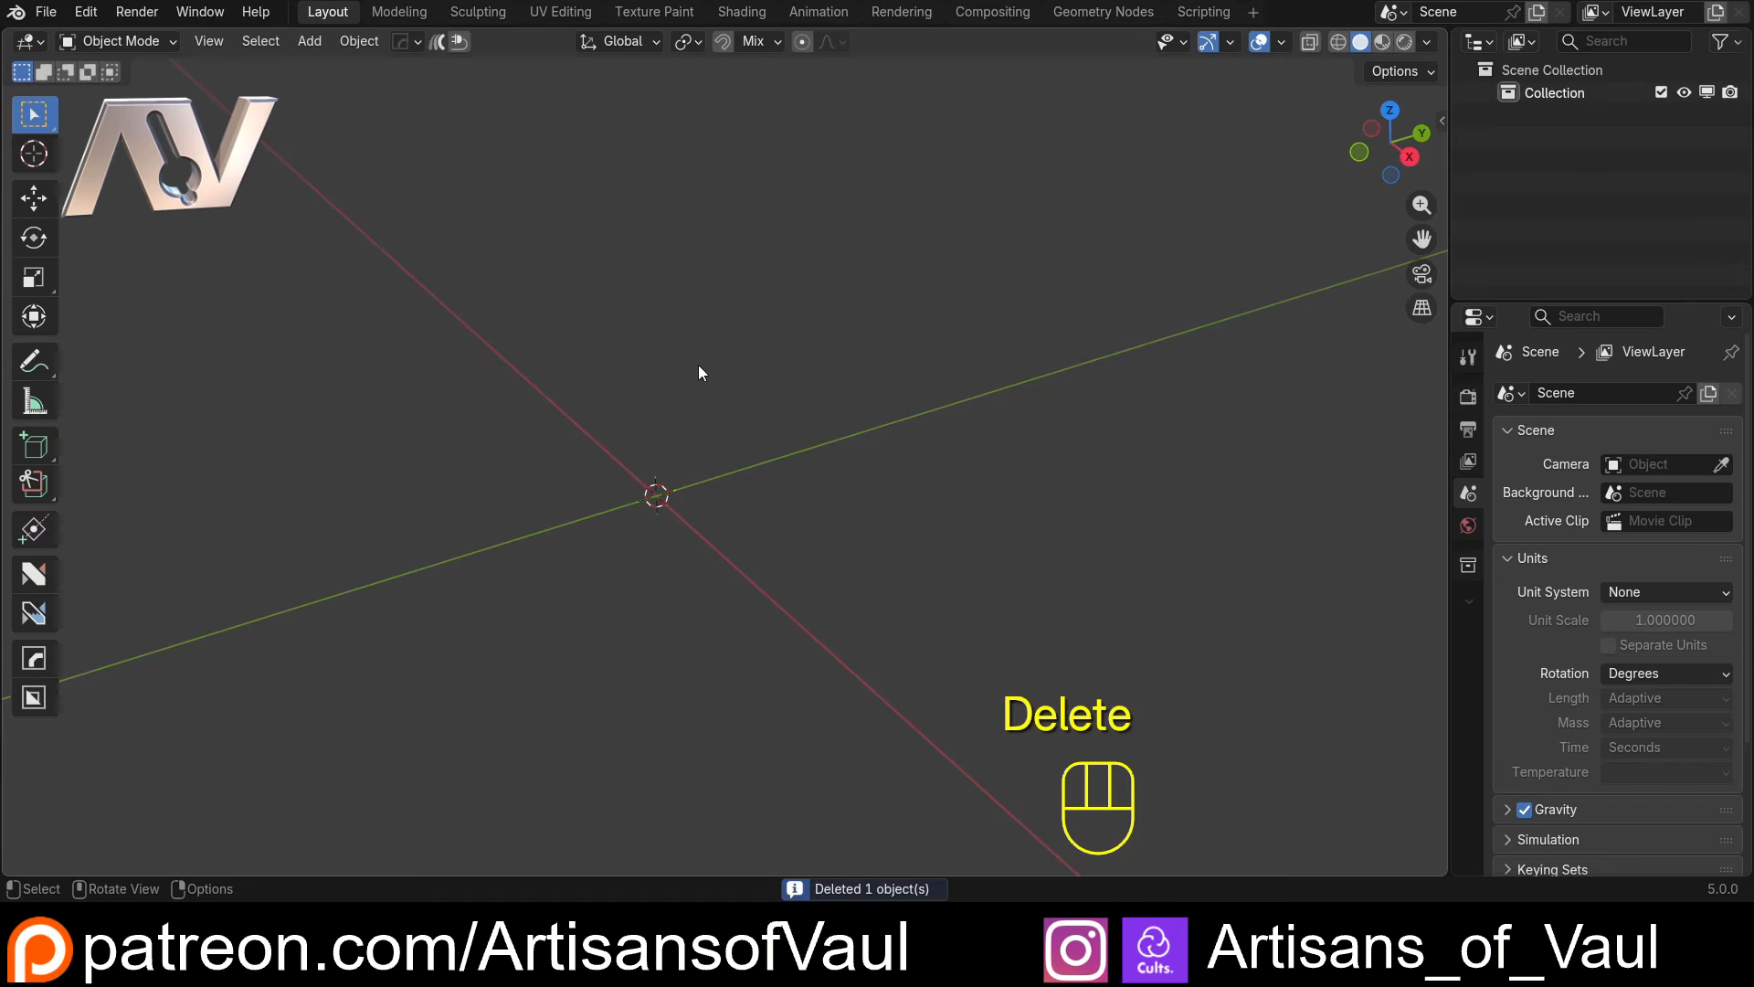
key(shift+a)
mouse_move(651, 327)
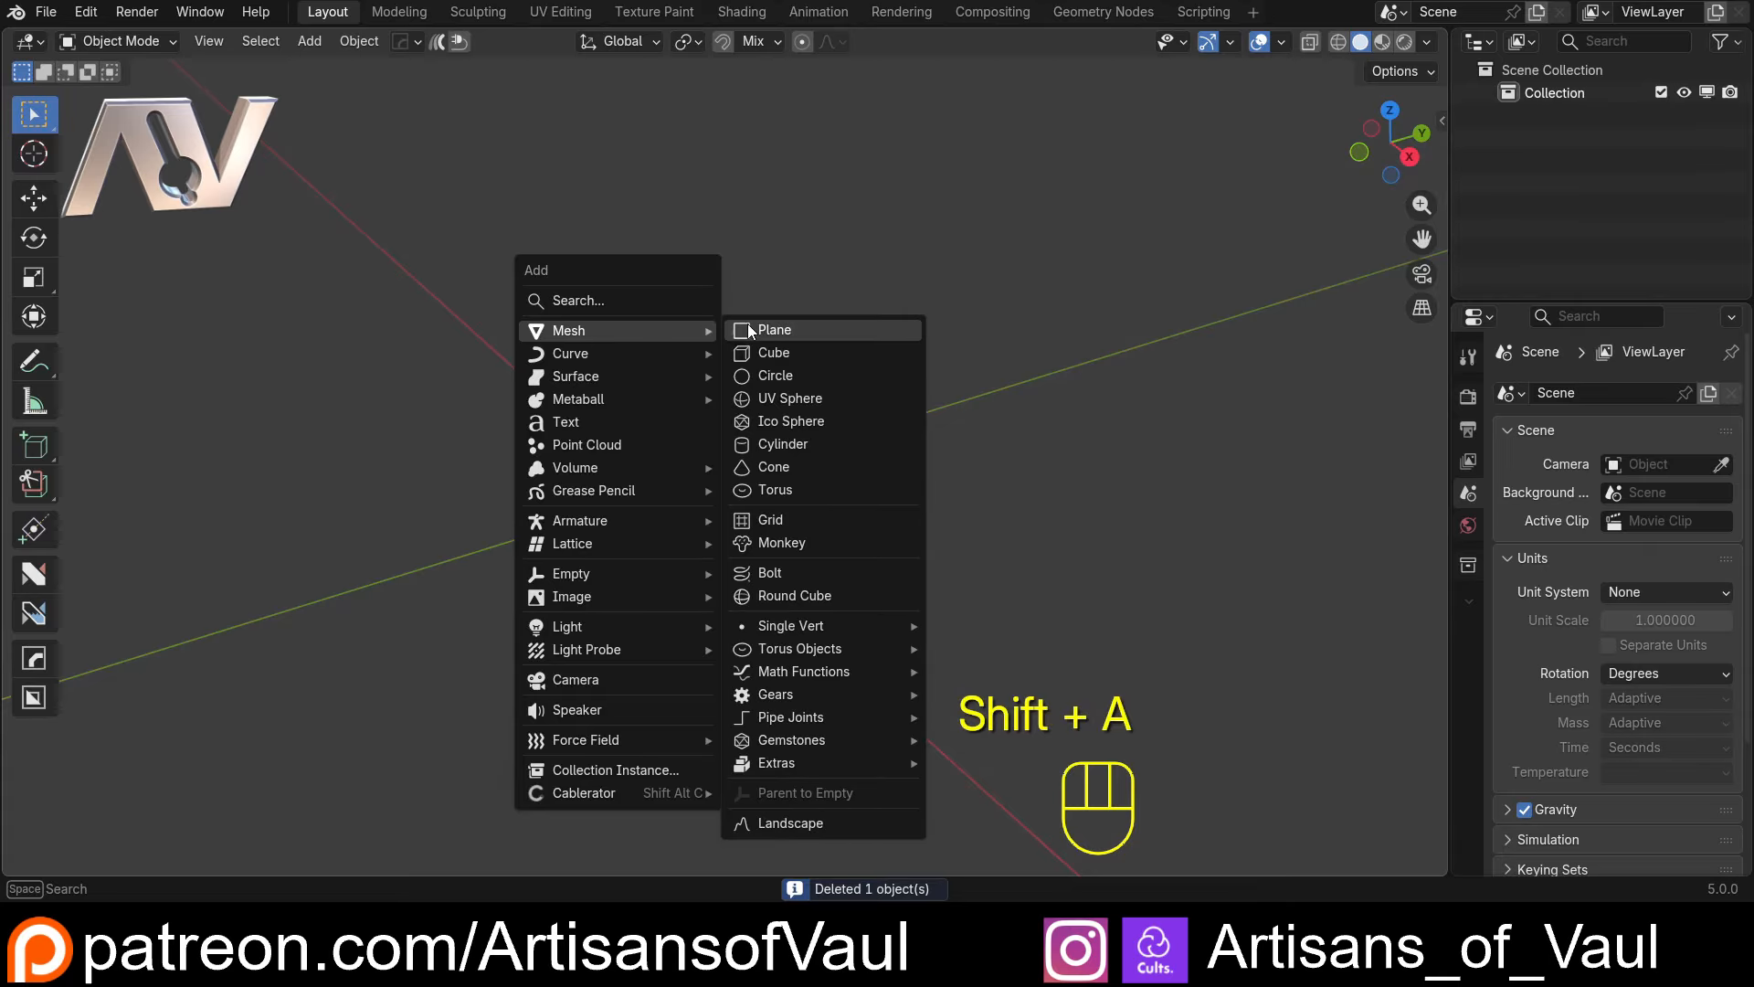
click(765, 353)
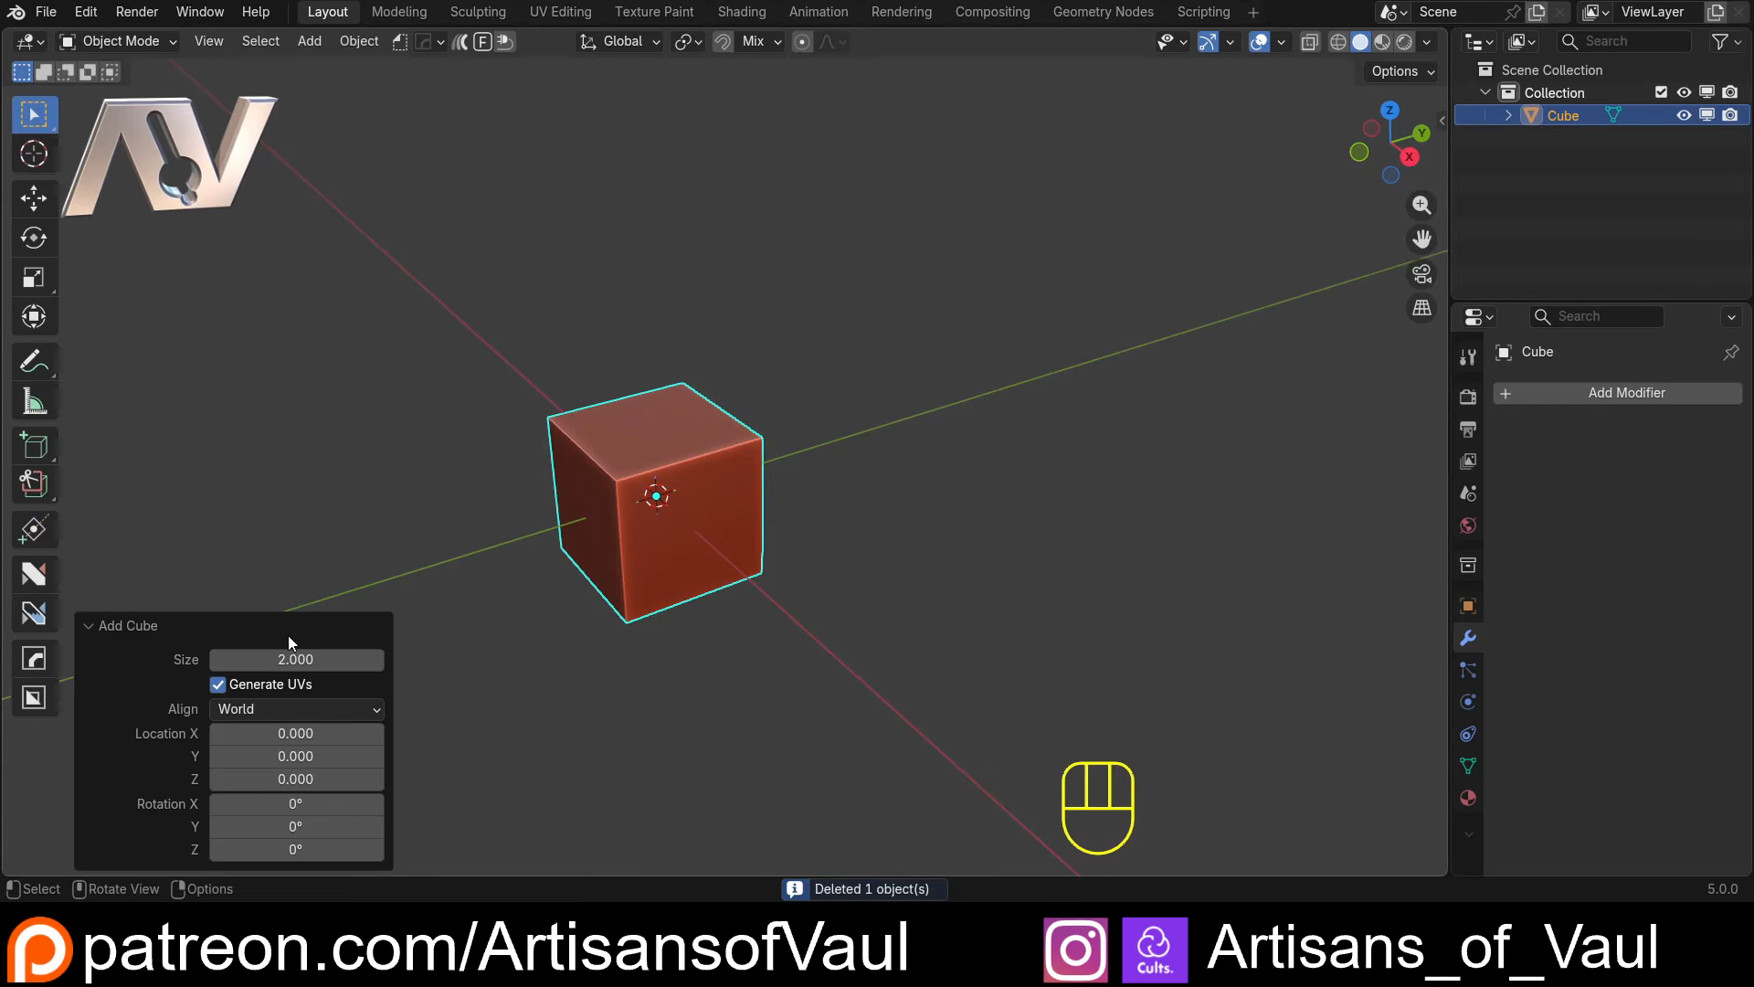
click(338, 659)
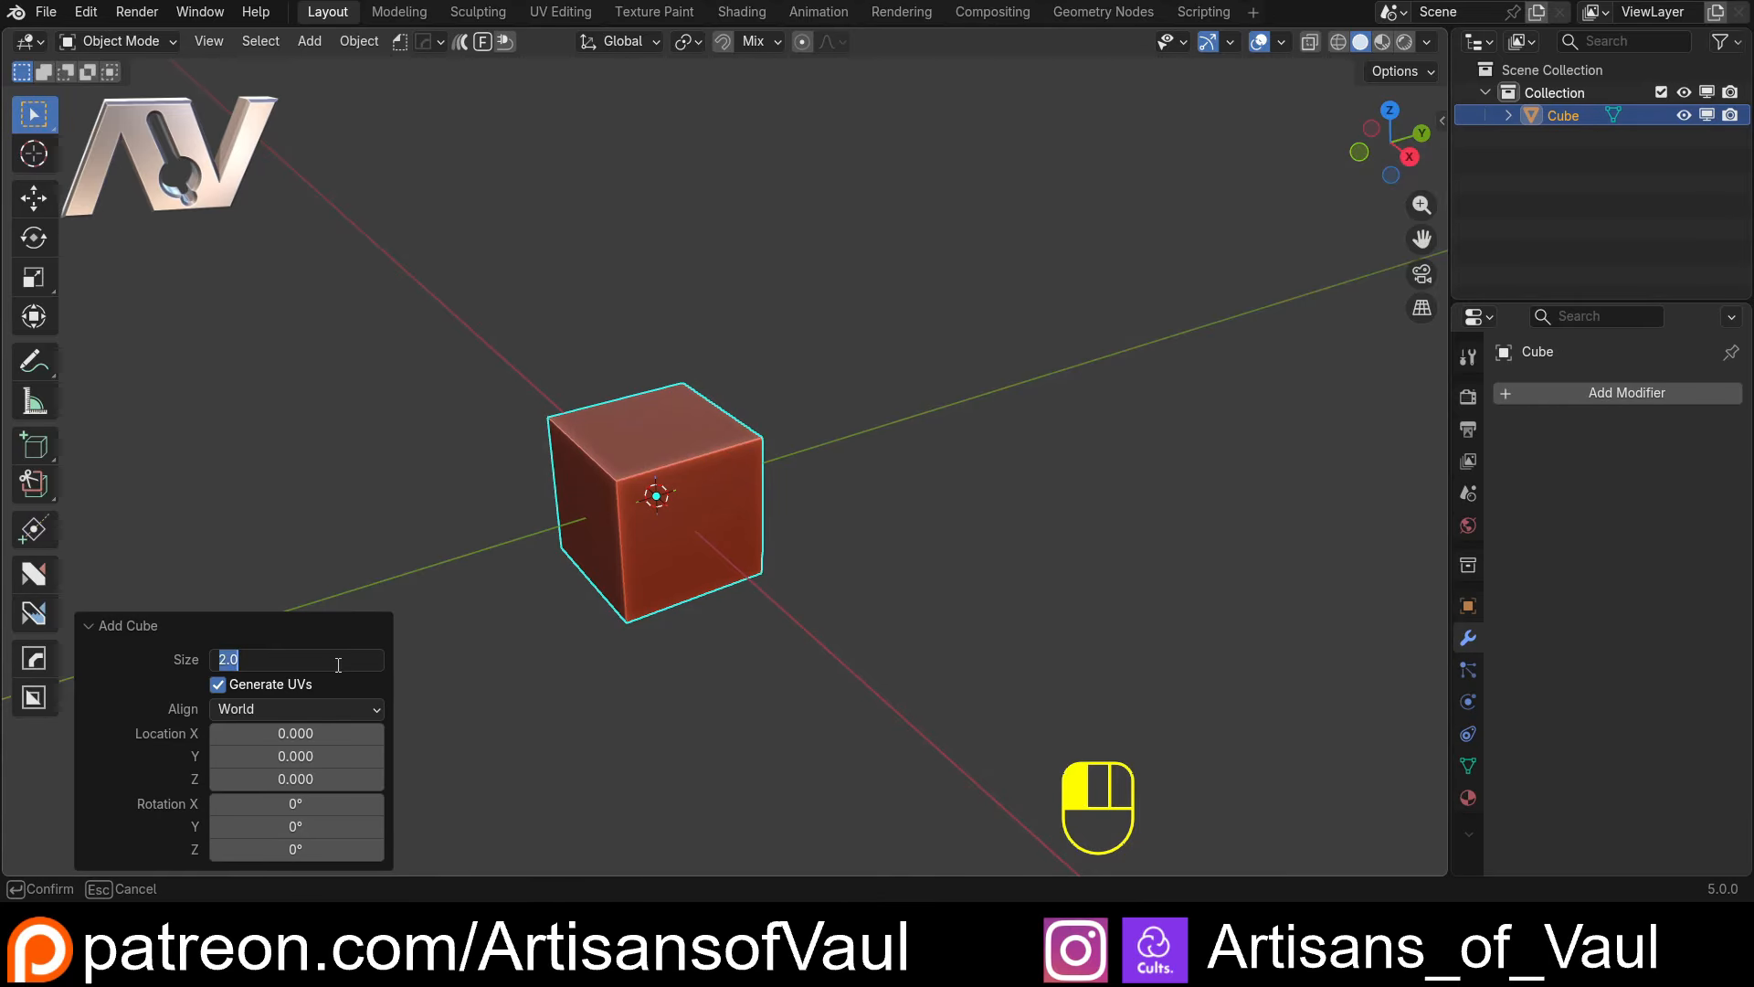
text(1)
key(Return)
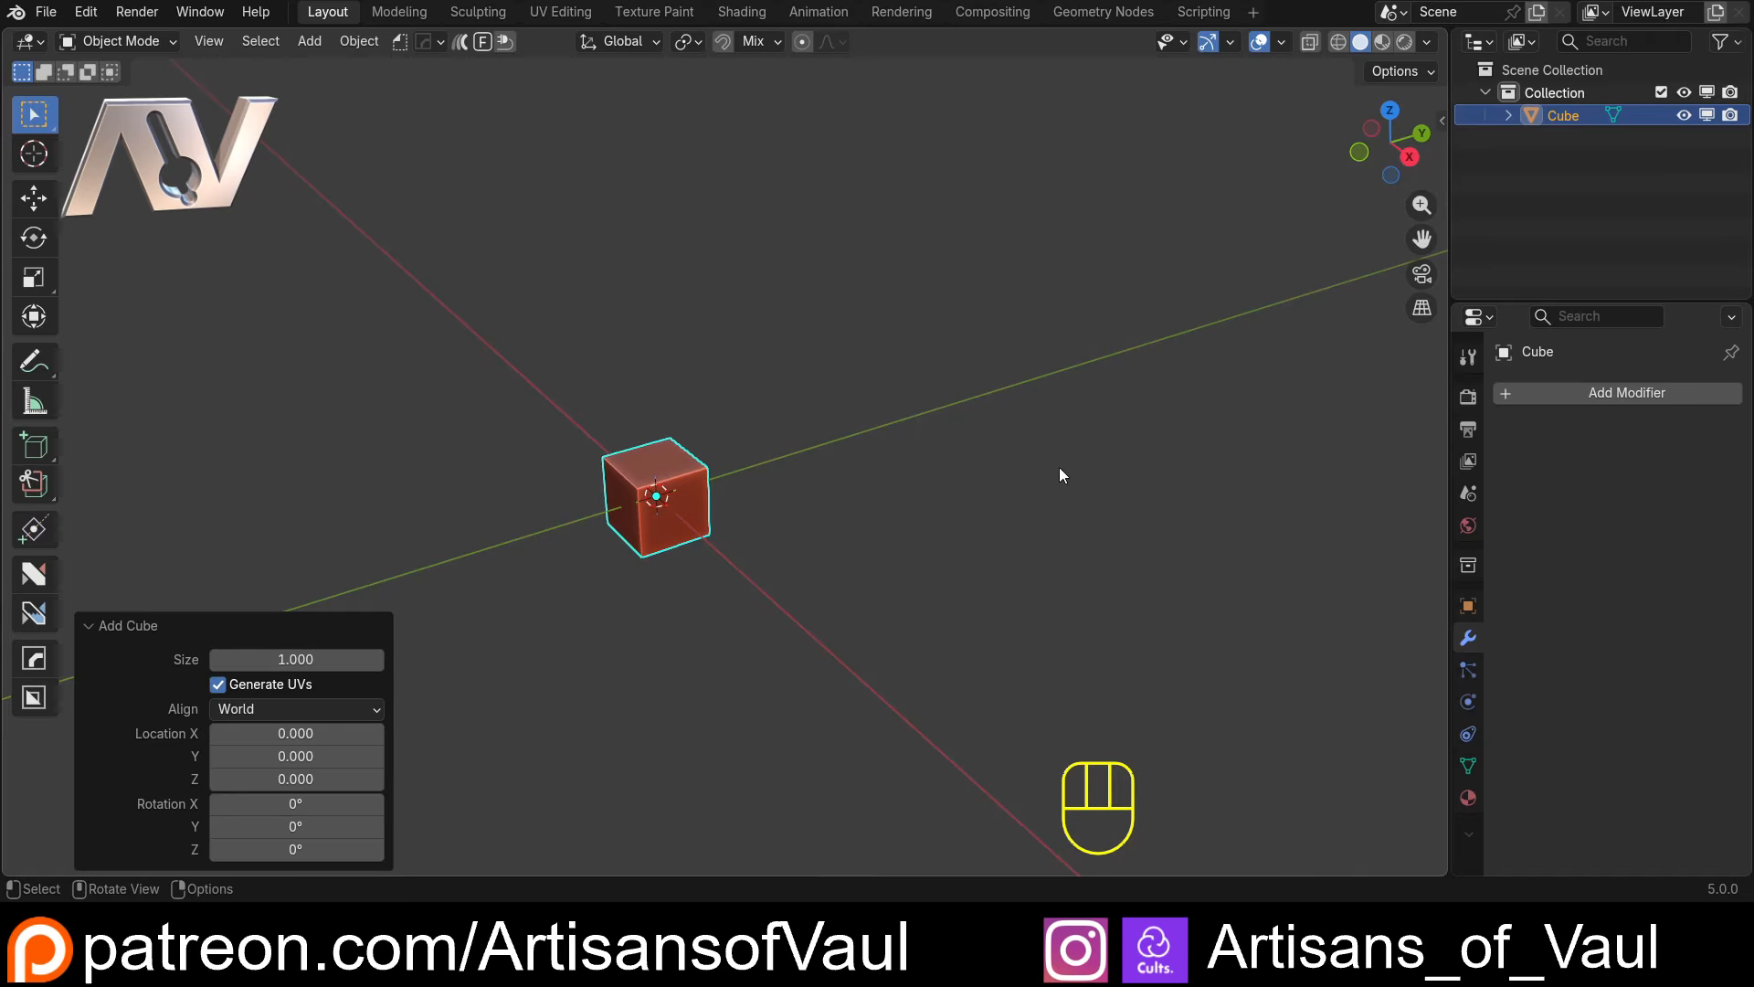
Show the cube's transform properties and set its Y dimension to 2
key(n)
scroll(600, 413, up, 3)
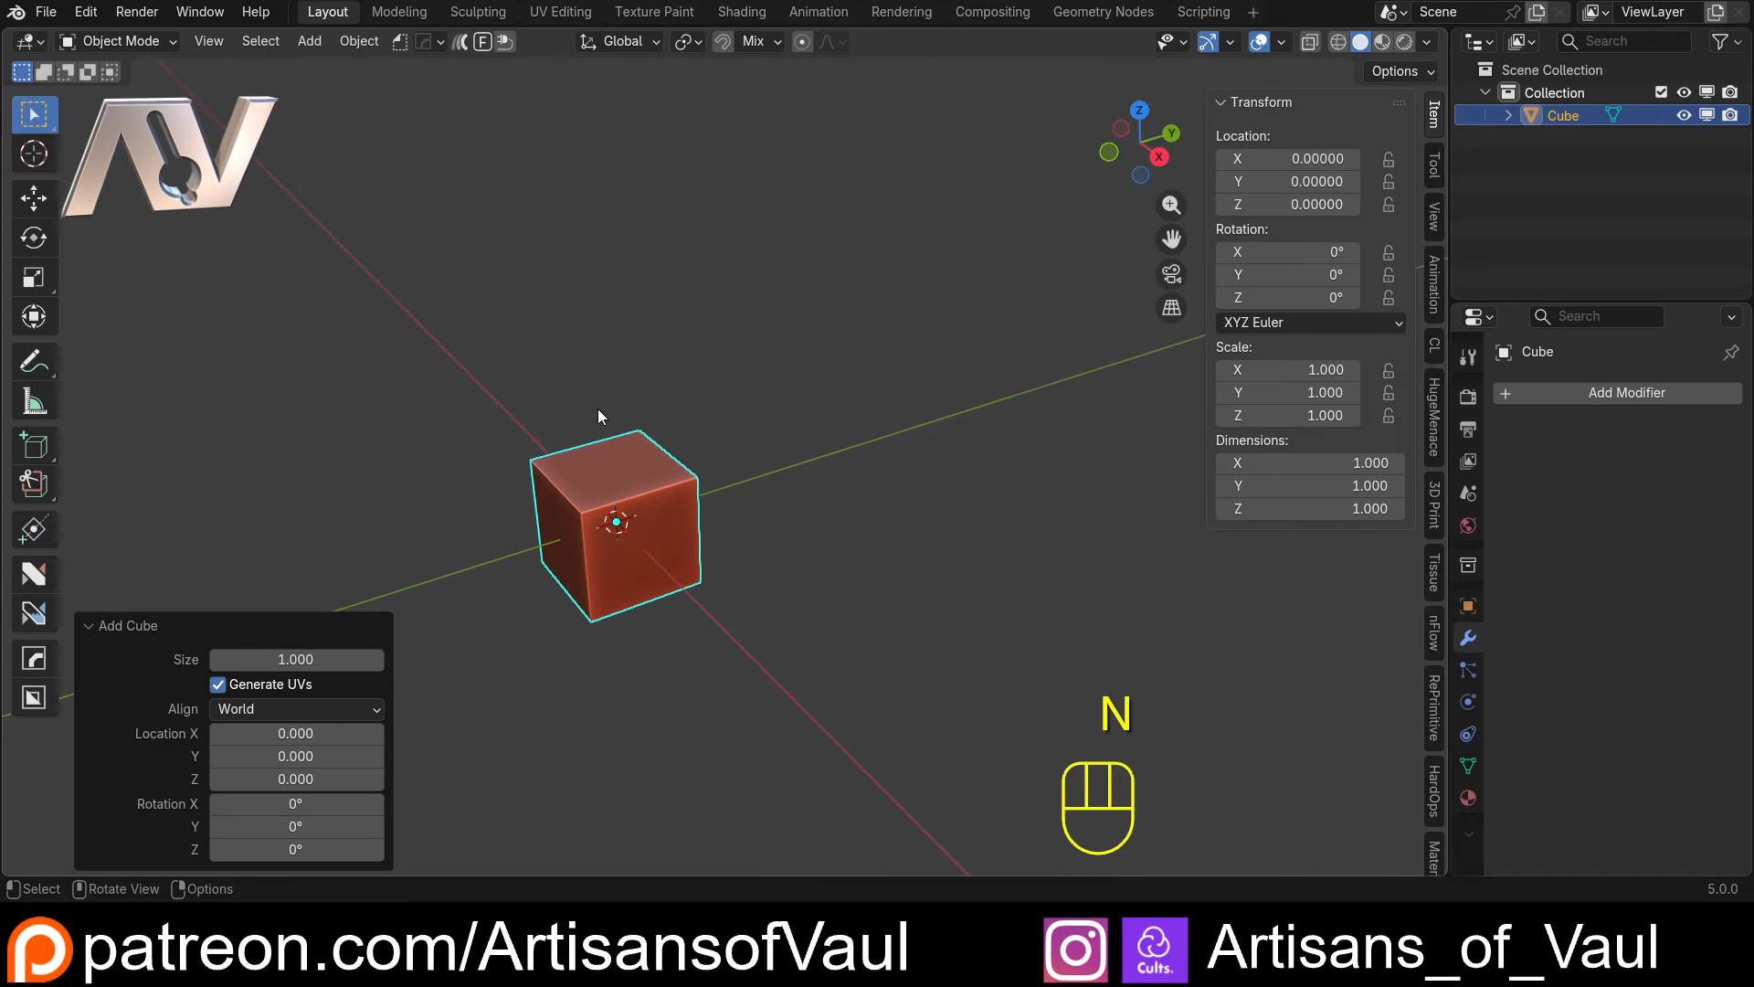
shift+middle_drag(598, 409, 680, 404)
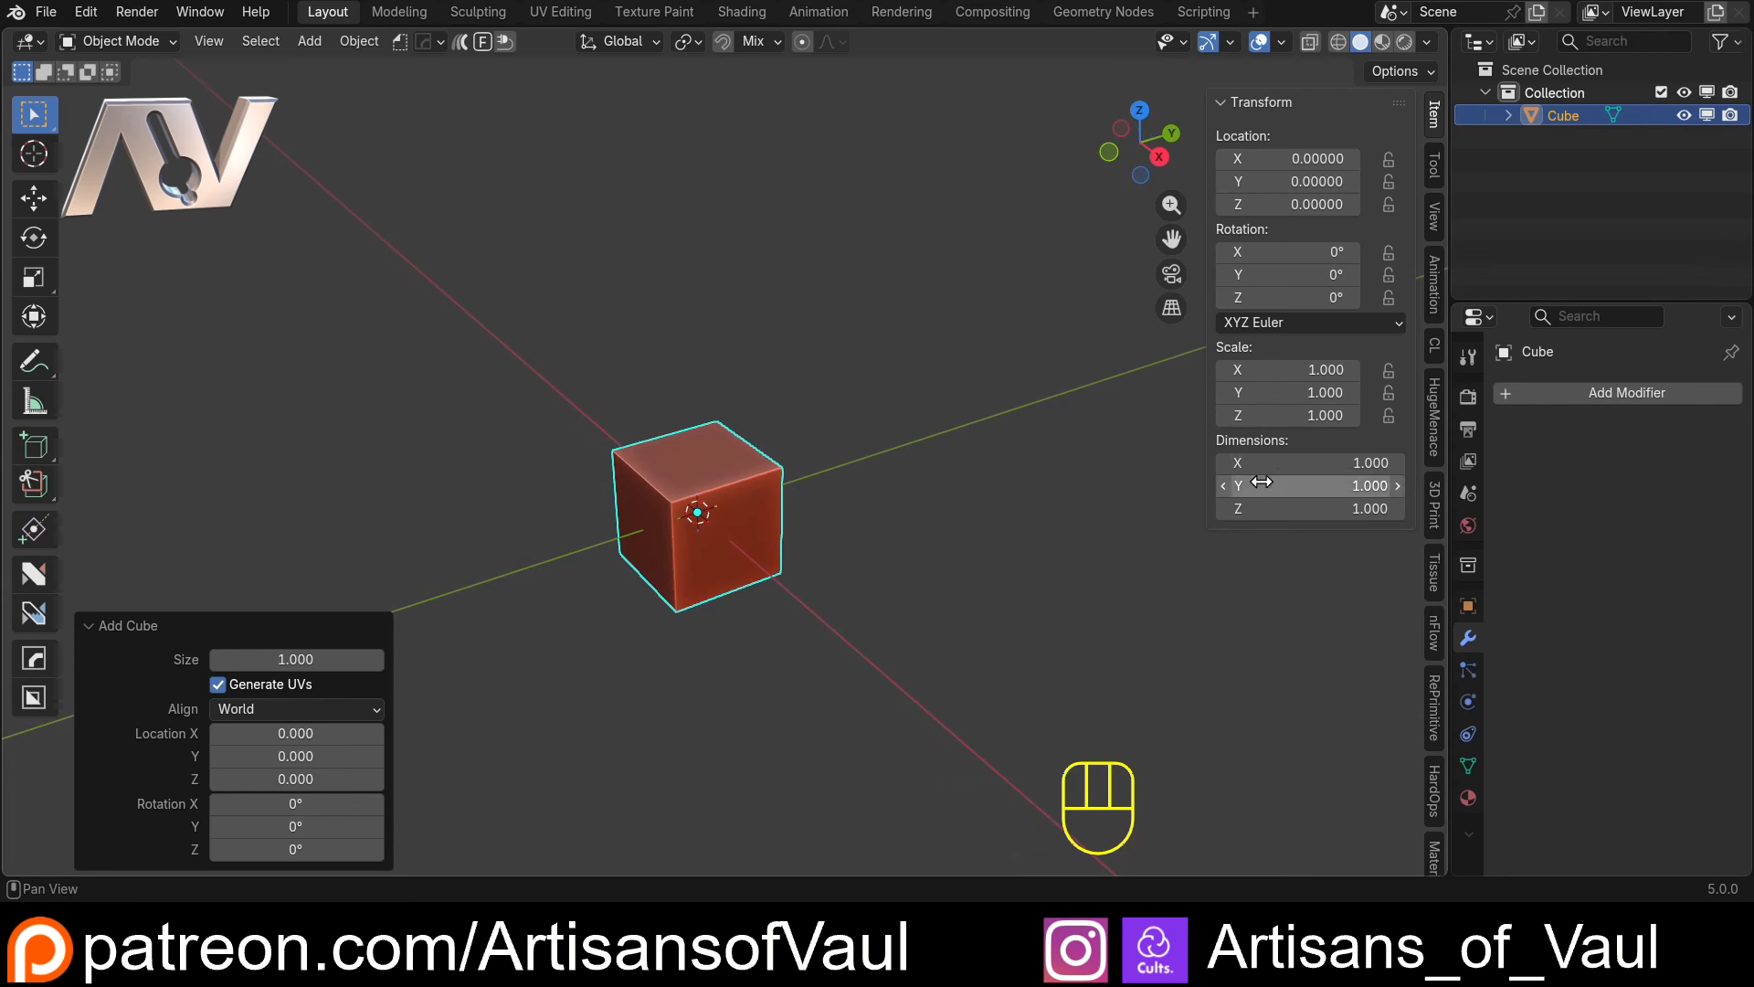
middle_drag(955, 462, 765, 534)
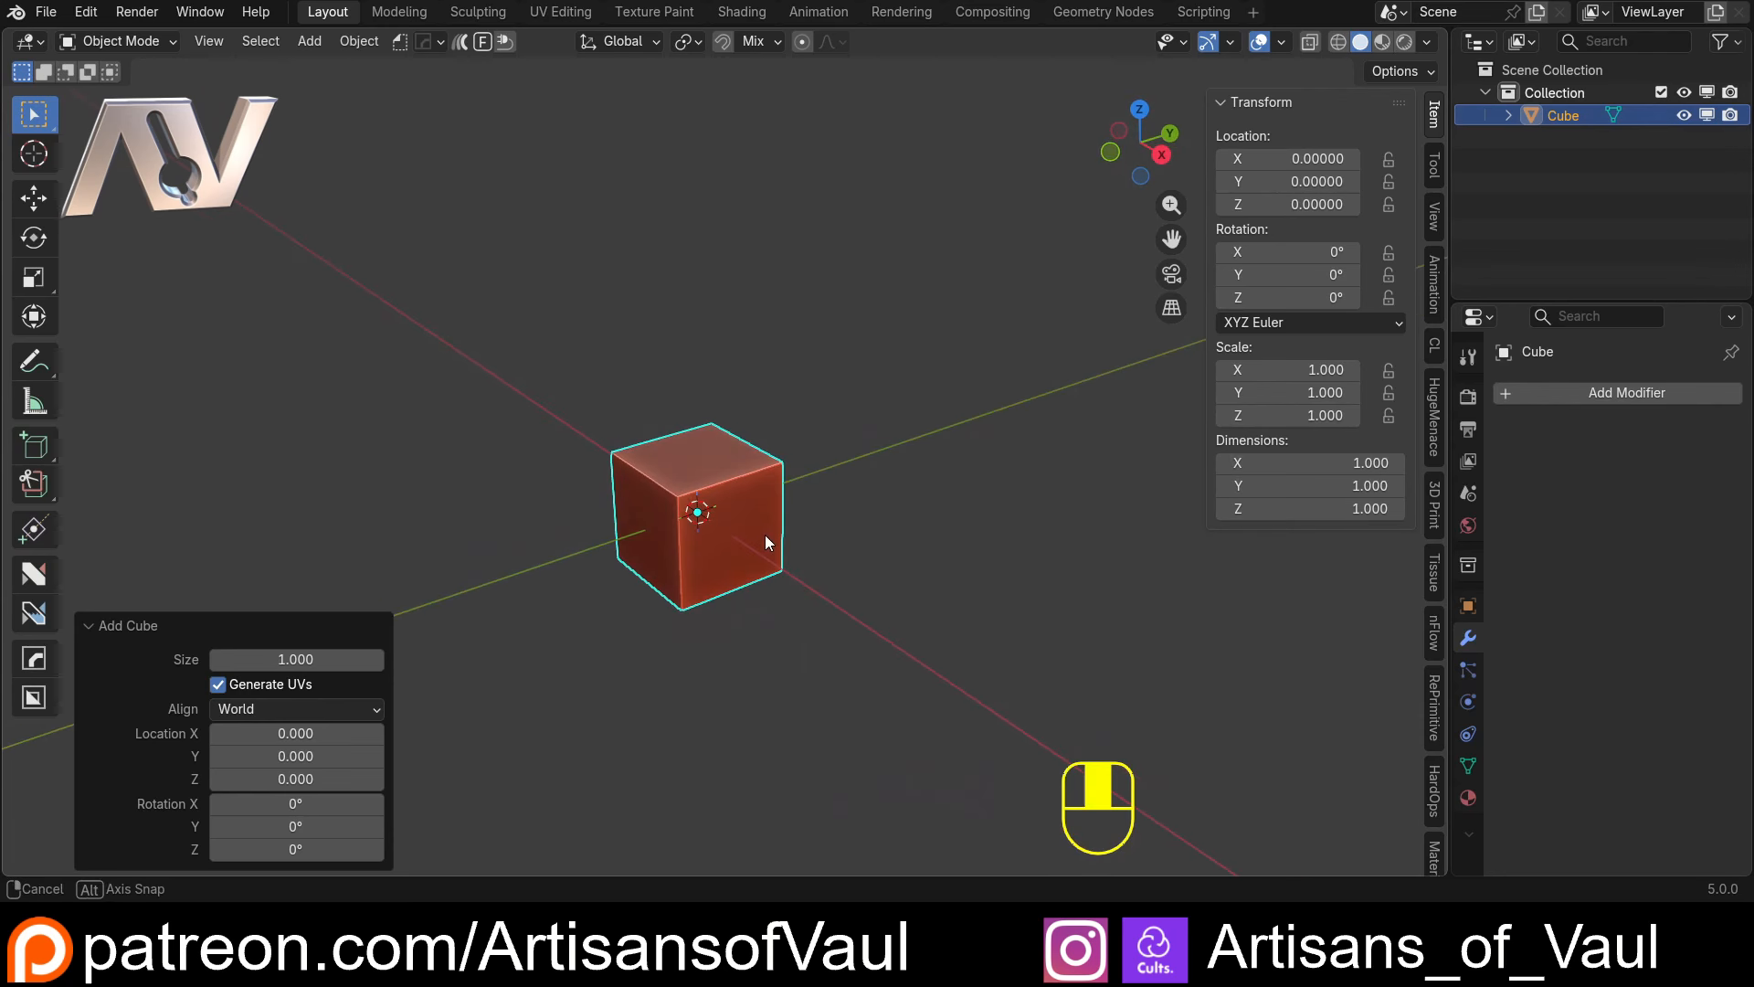
right_click(1301, 485)
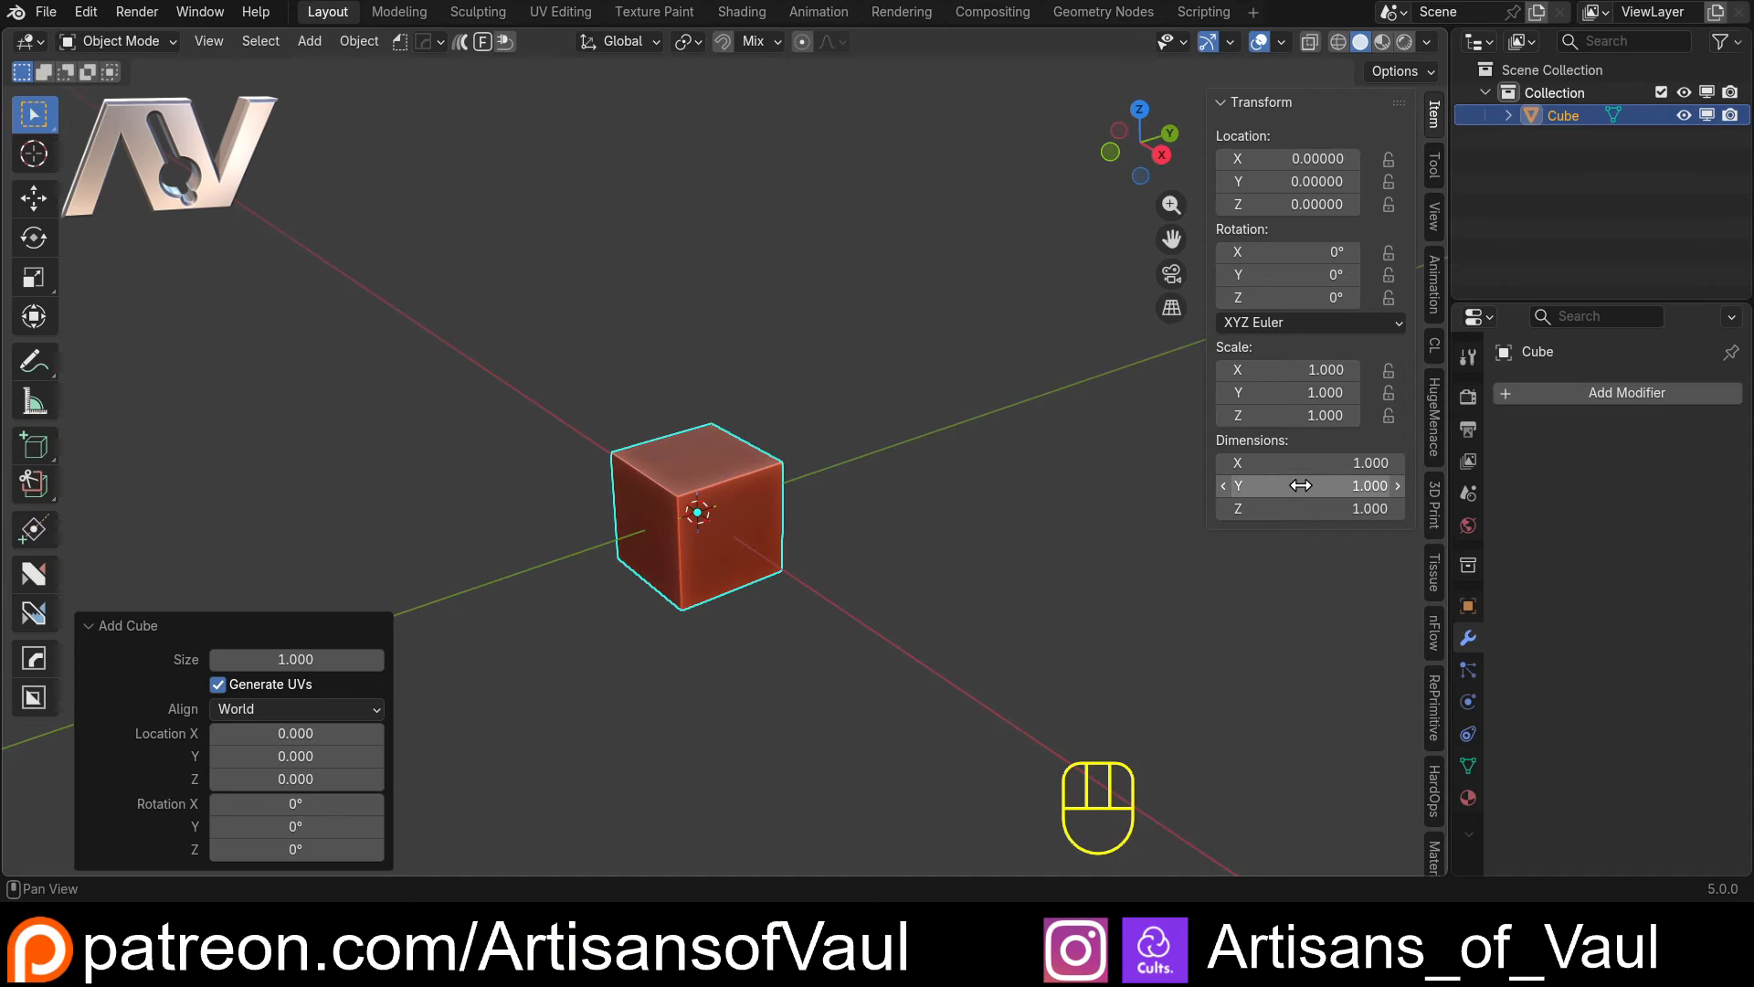
right_click(1290, 418)
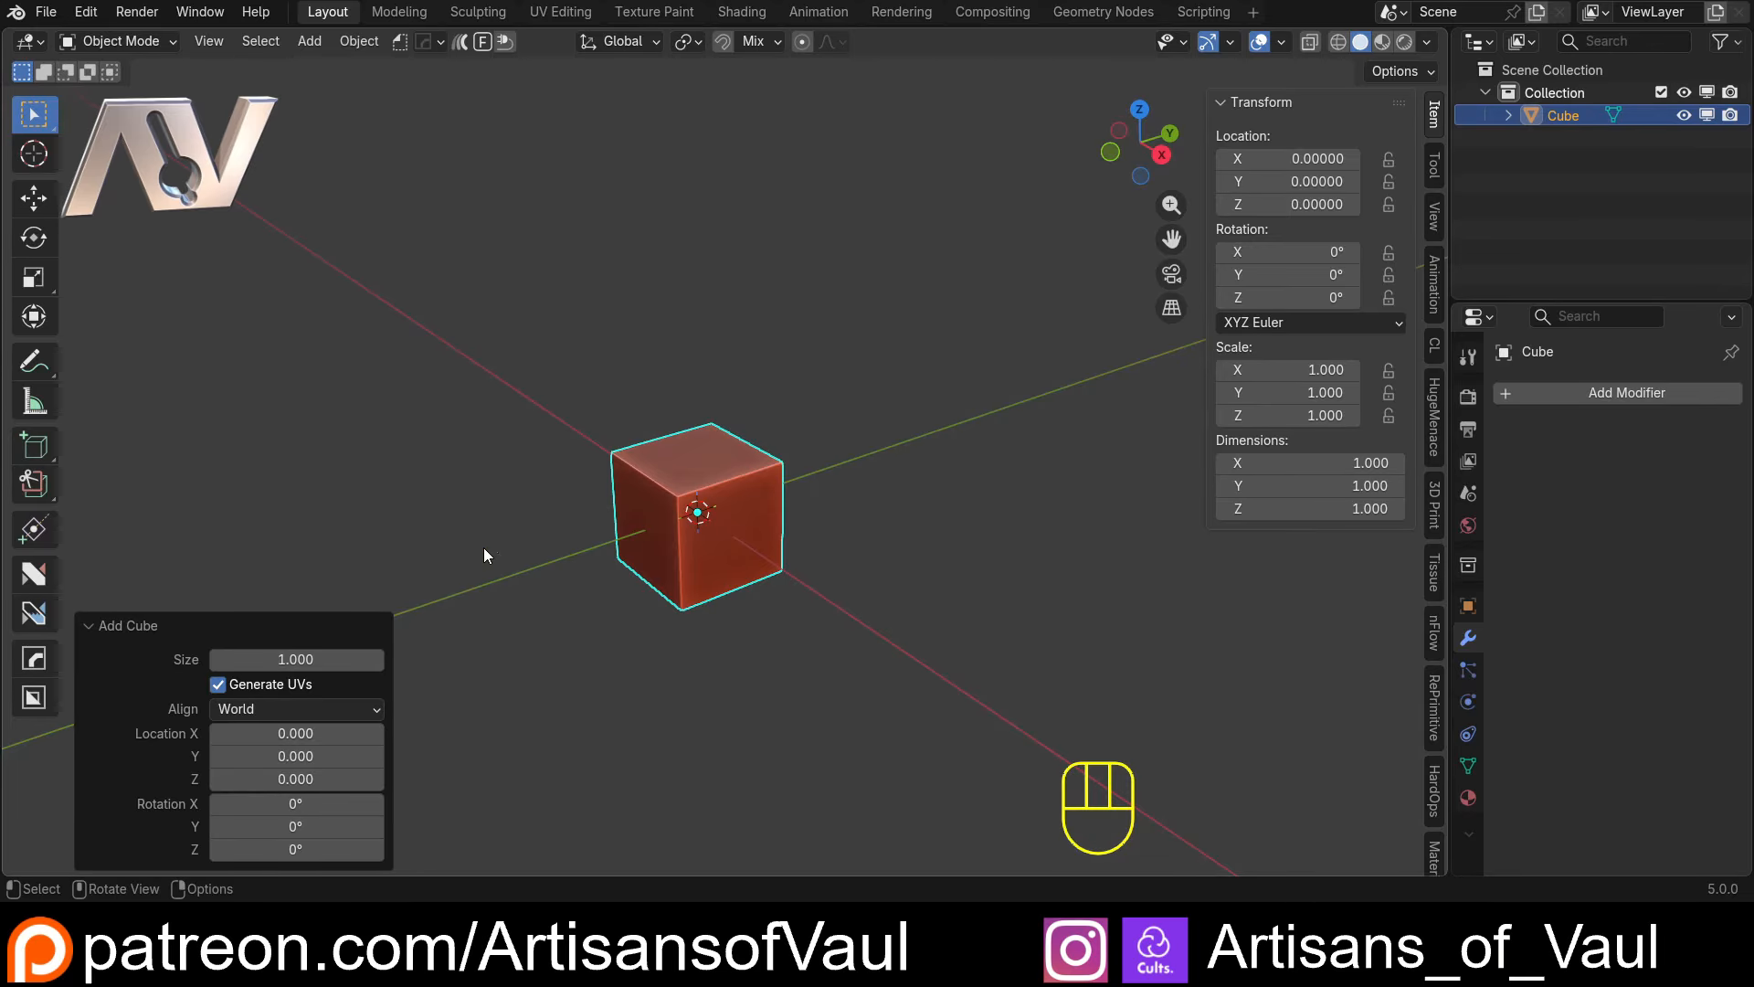
middle_drag(484, 546, 520, 411)
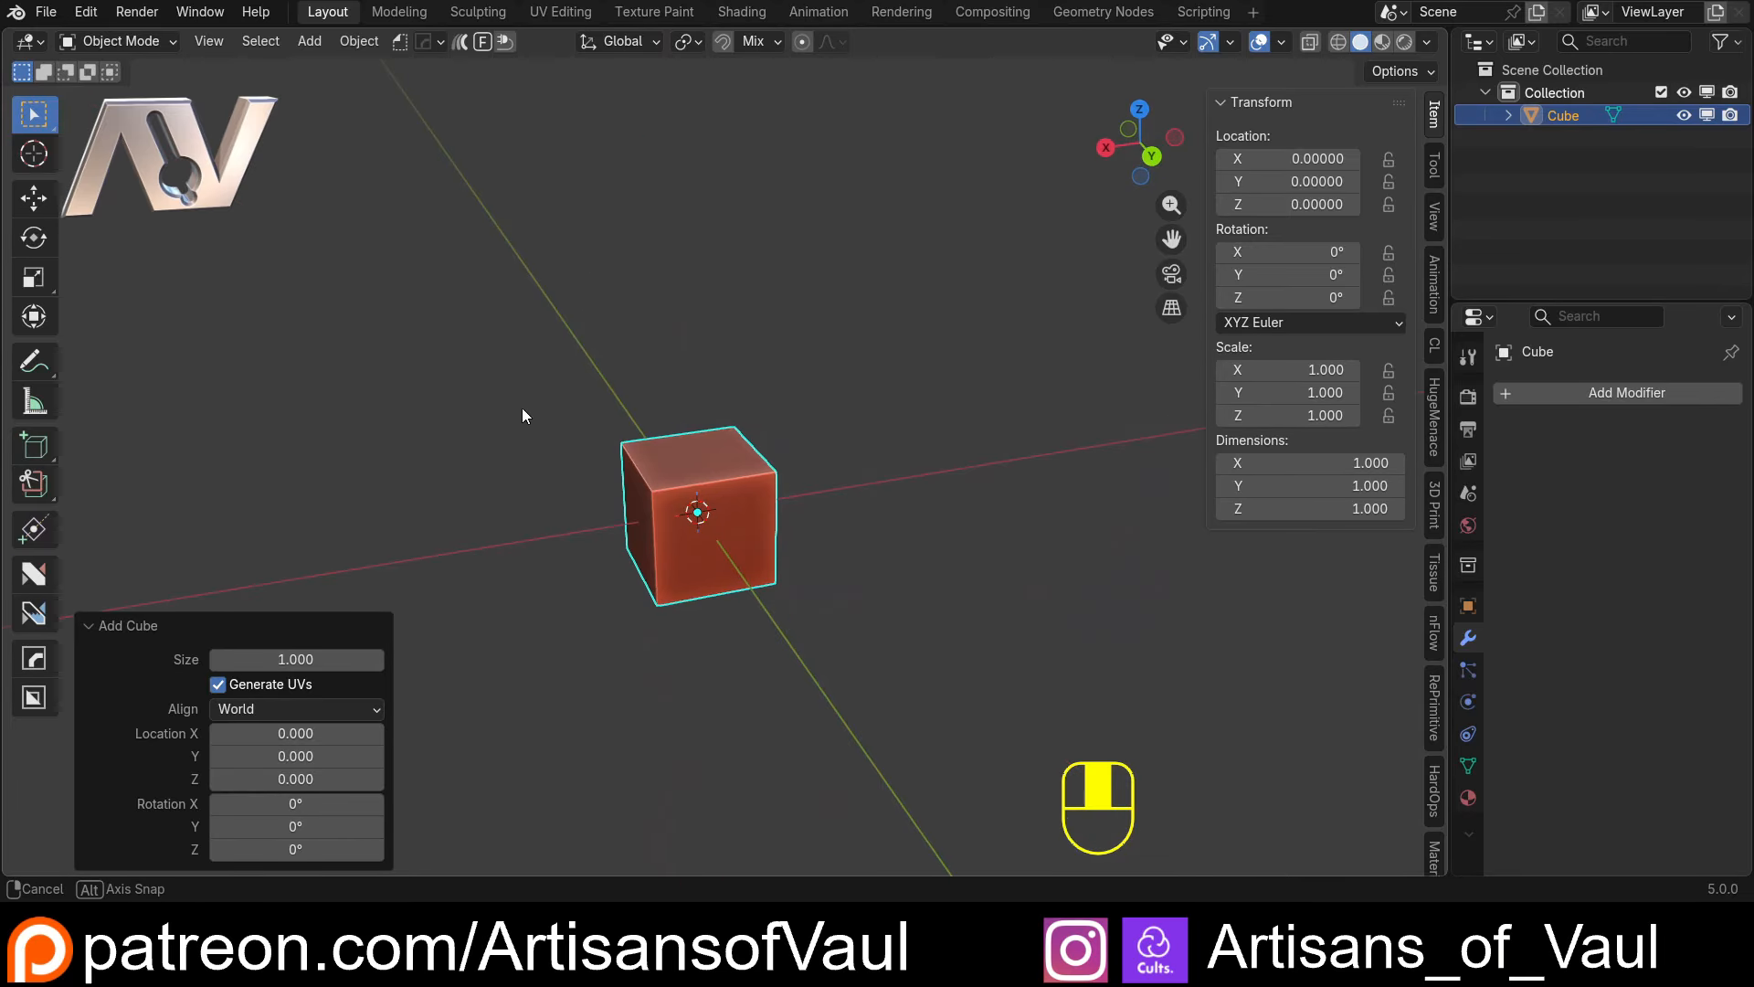
middle_drag(907, 510, 1102, 513)
click(1335, 486)
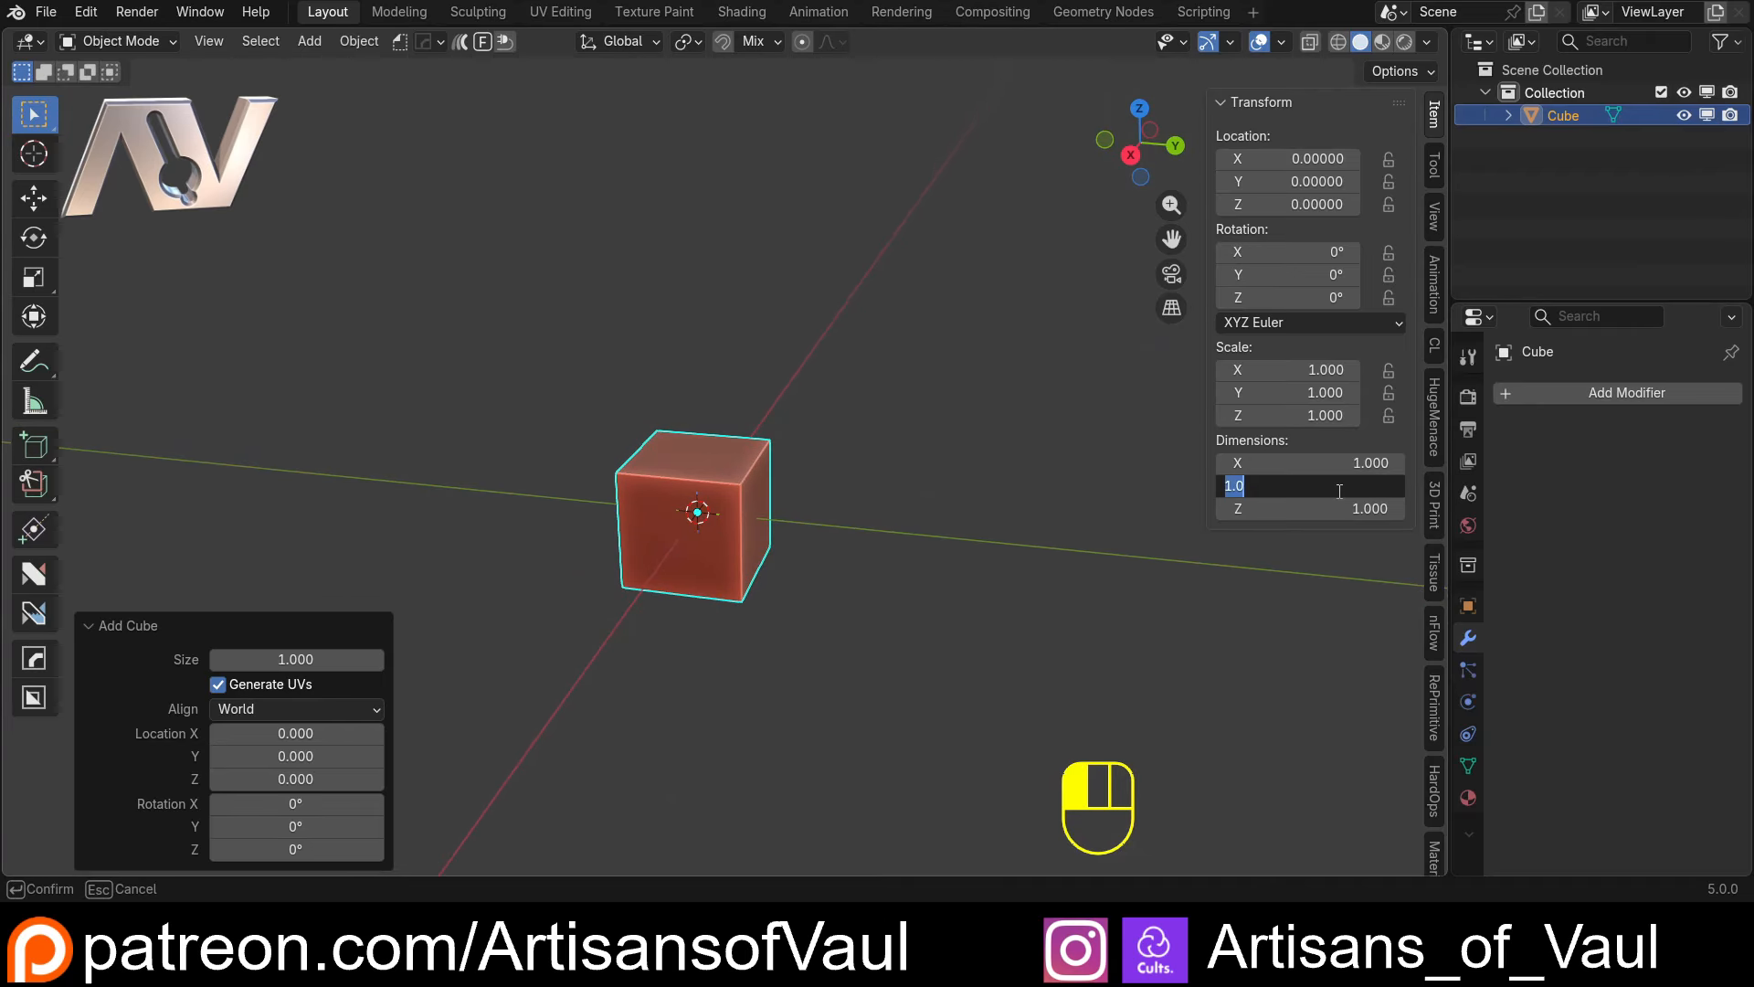
key(Return)
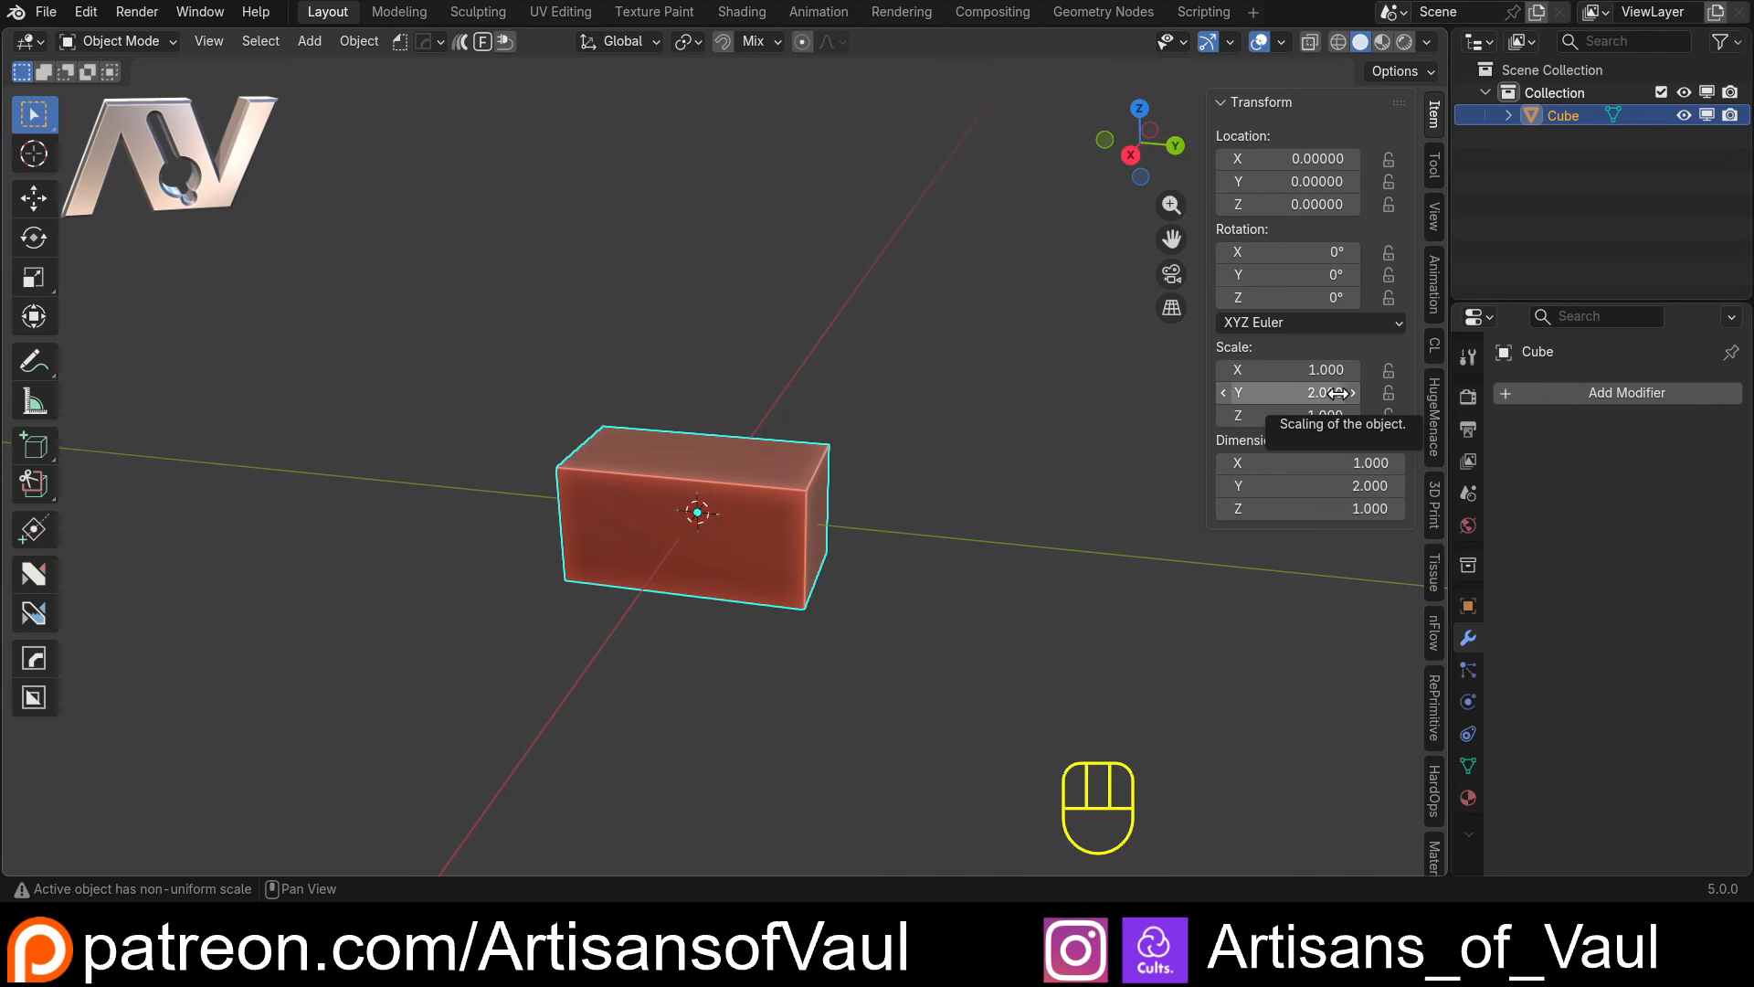
Set the cube's X dimension to 15 to stretch it into a long board
middle_drag(947, 490, 775, 474)
middle_drag(738, 411, 631, 433)
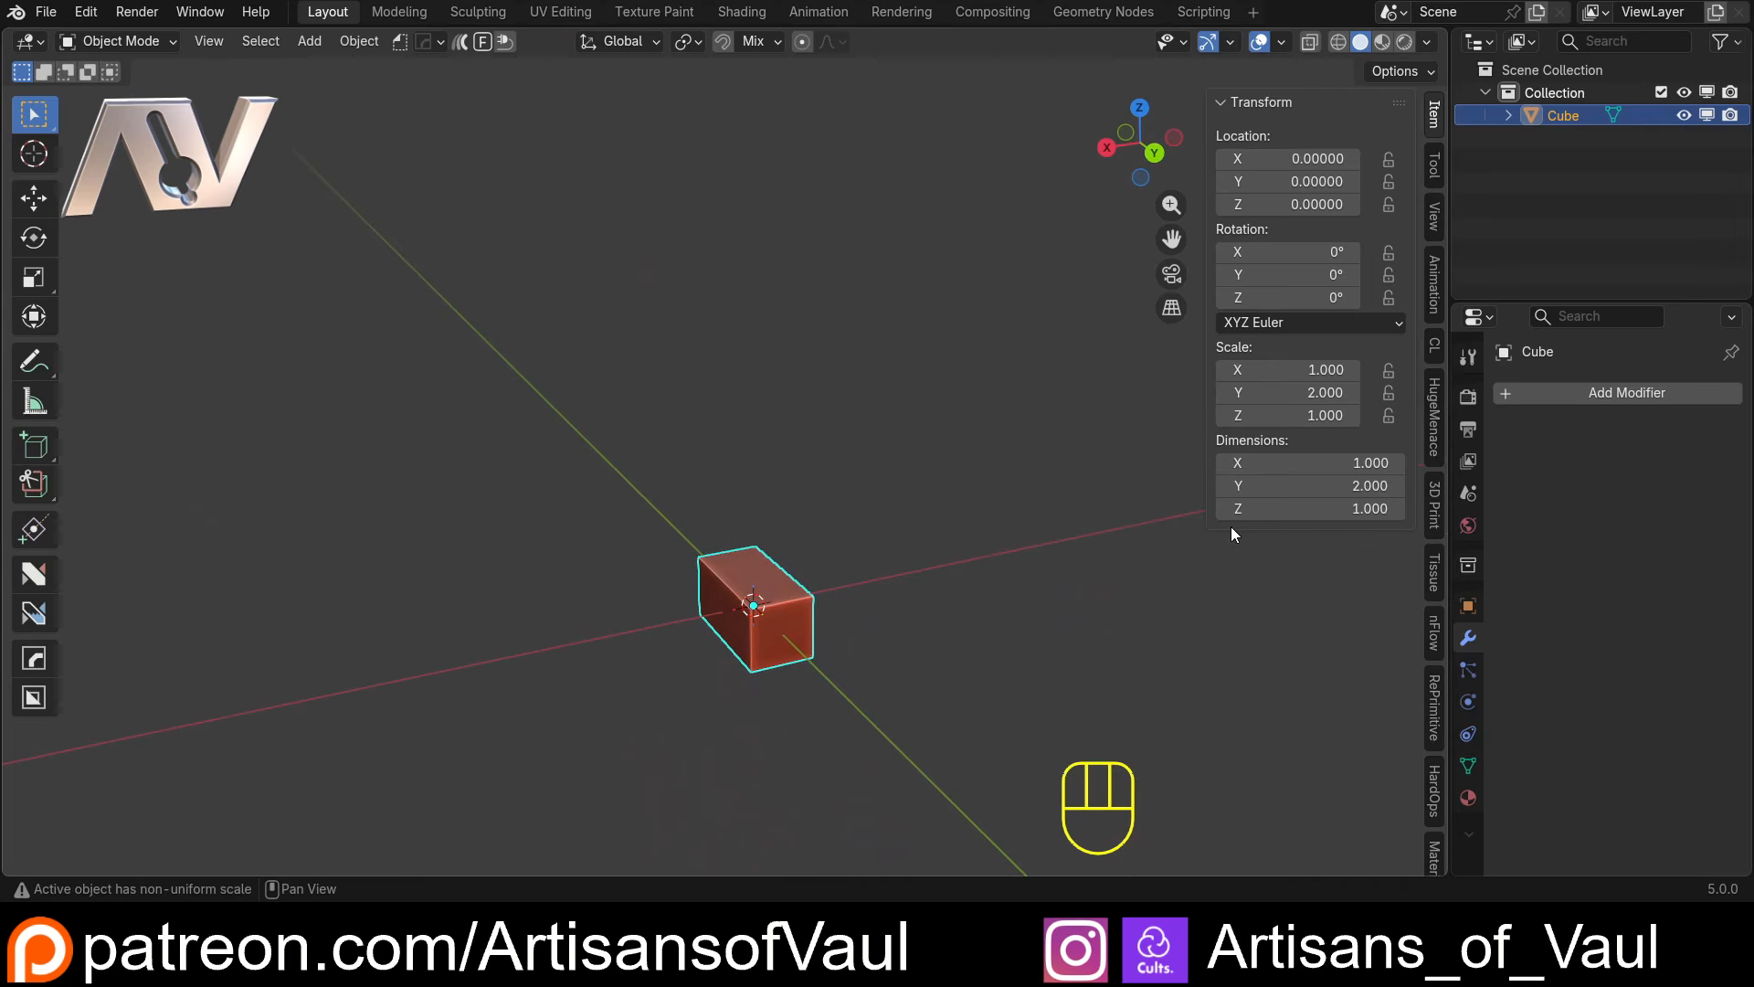
click(1286, 463)
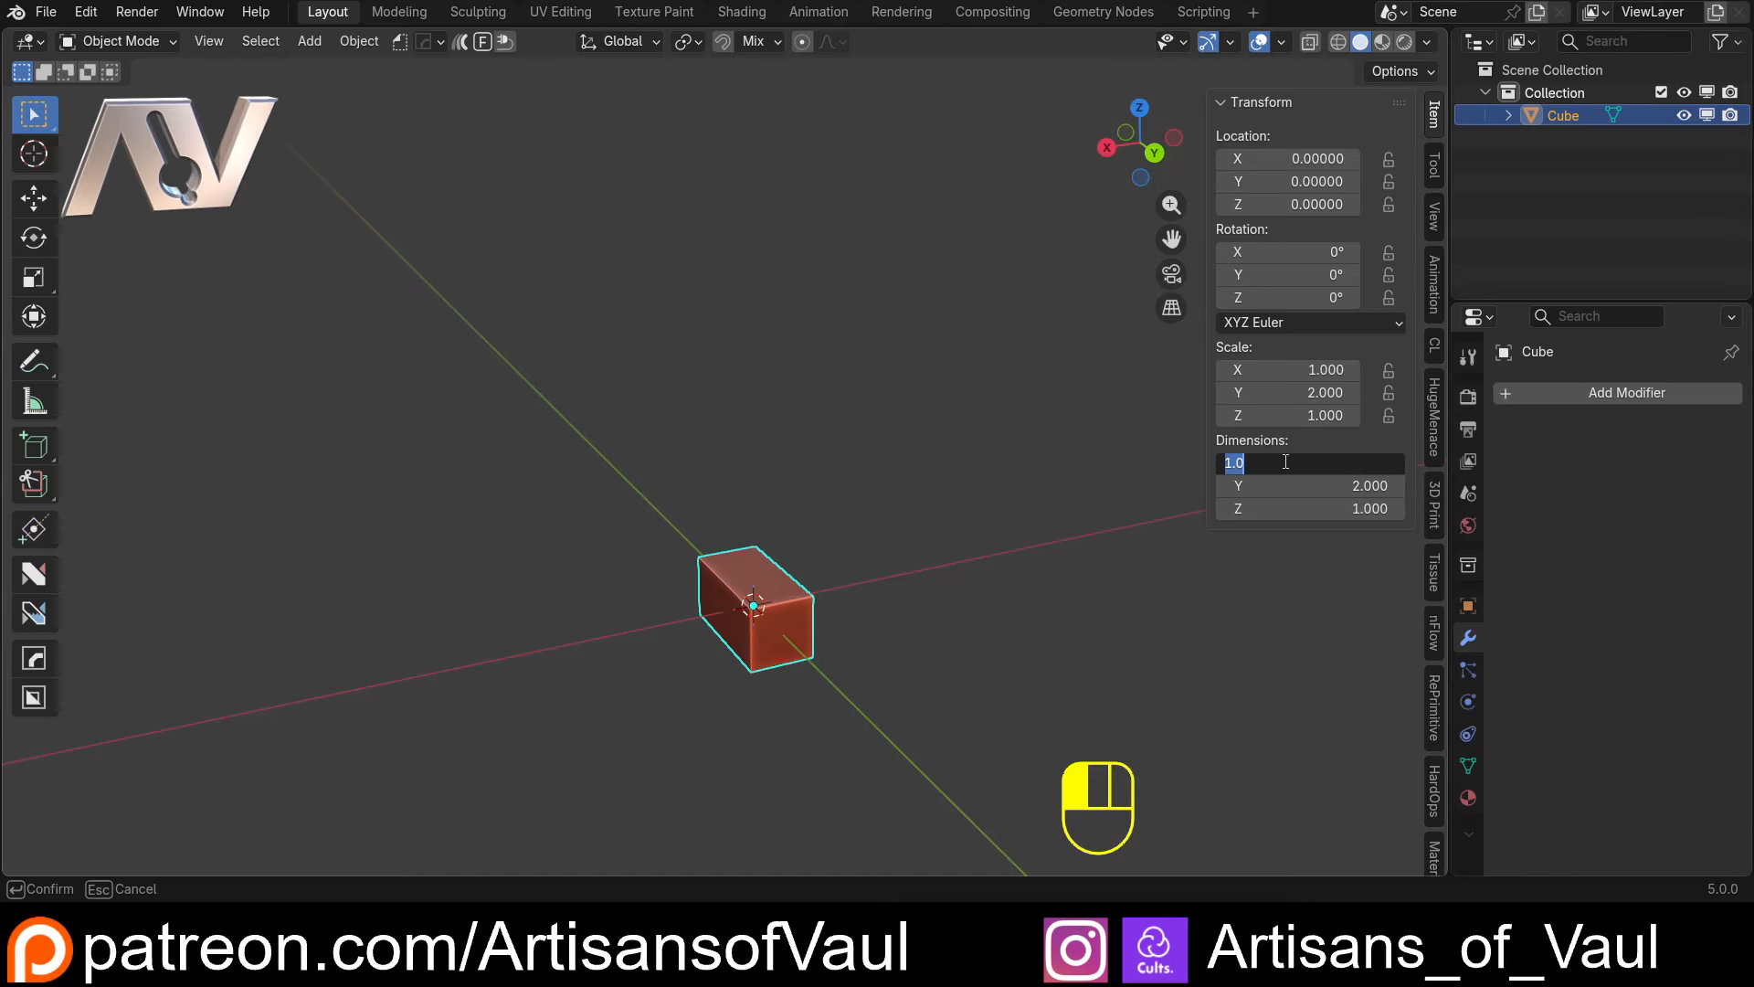
text(15)
key(Return)
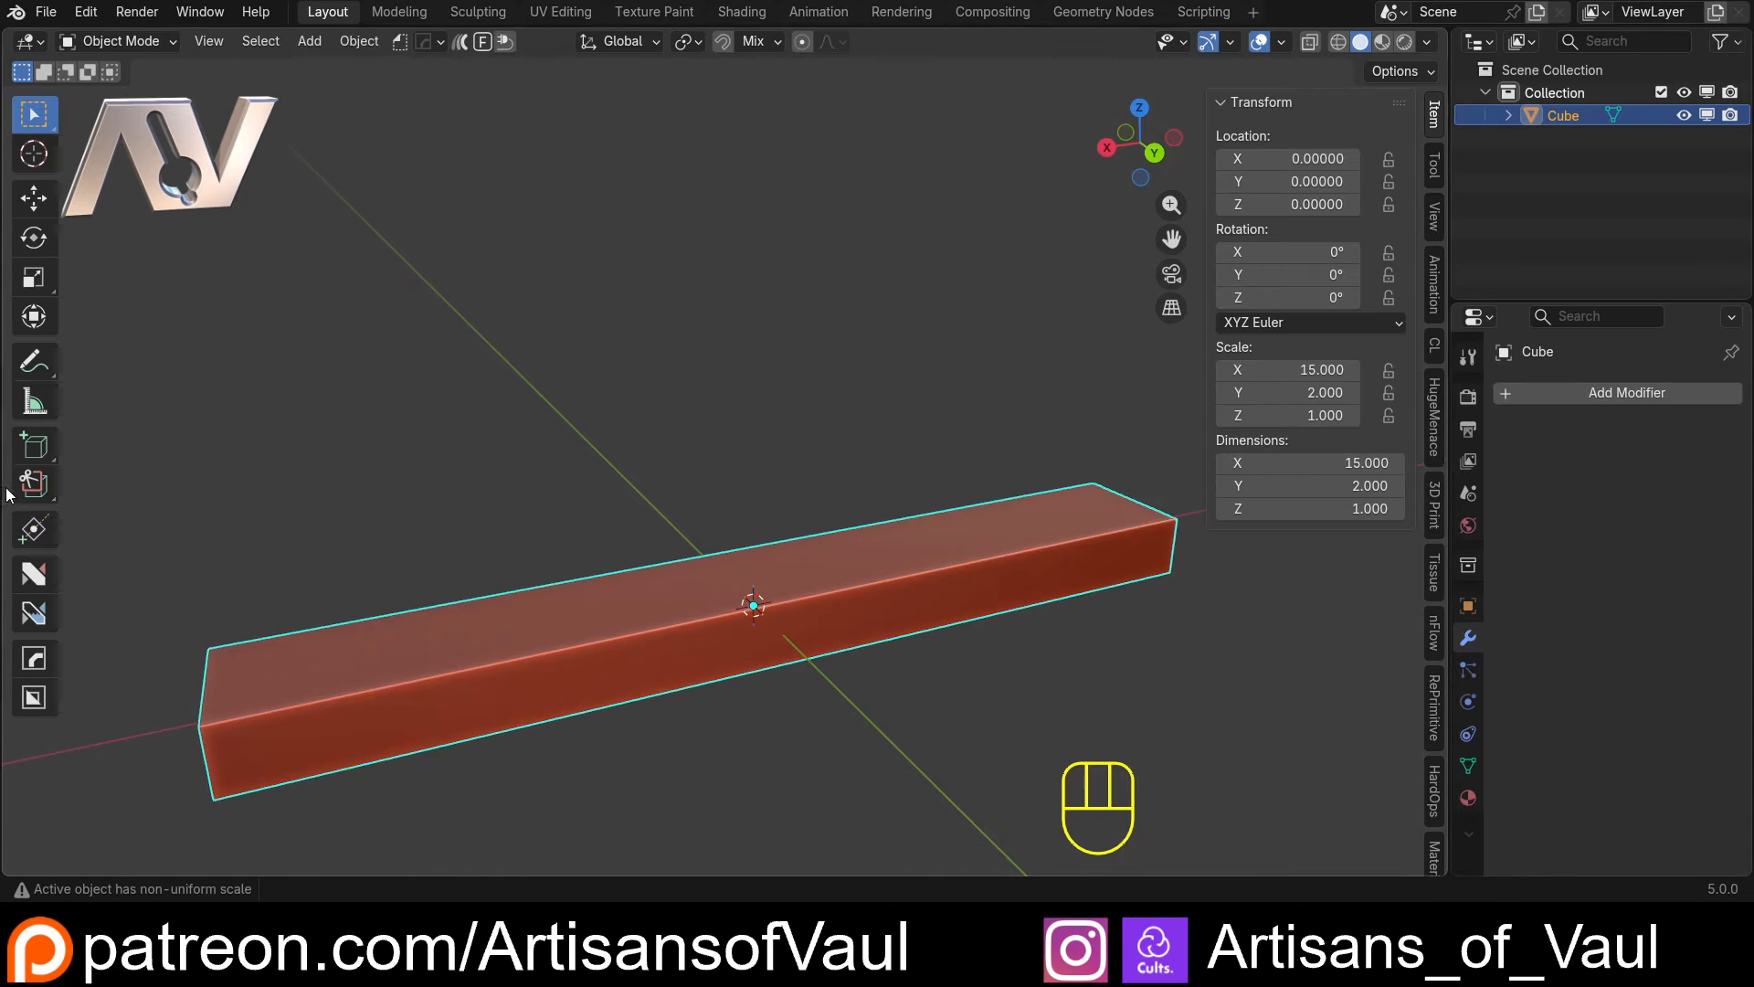
Try a Z dimension of 100 to make the board a tall upright panel
middle_drag(402, 598, 578, 574)
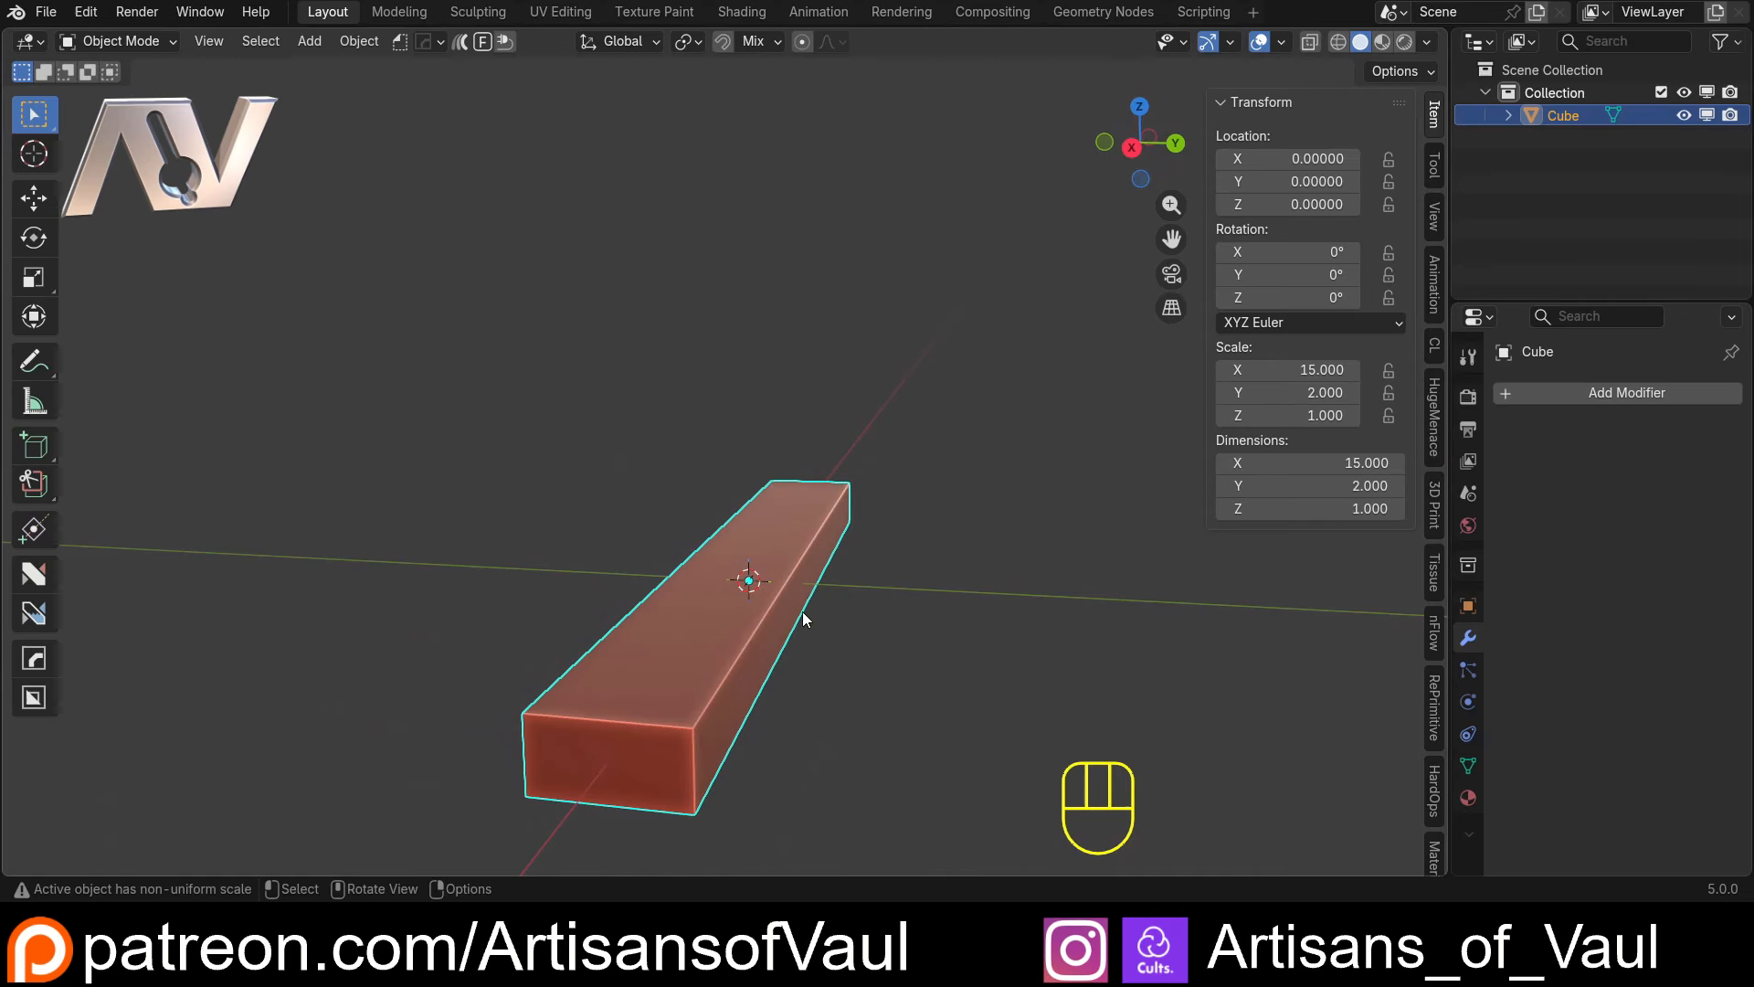
scroll(793, 610, down, 2)
middle_drag(784, 603, 738, 564)
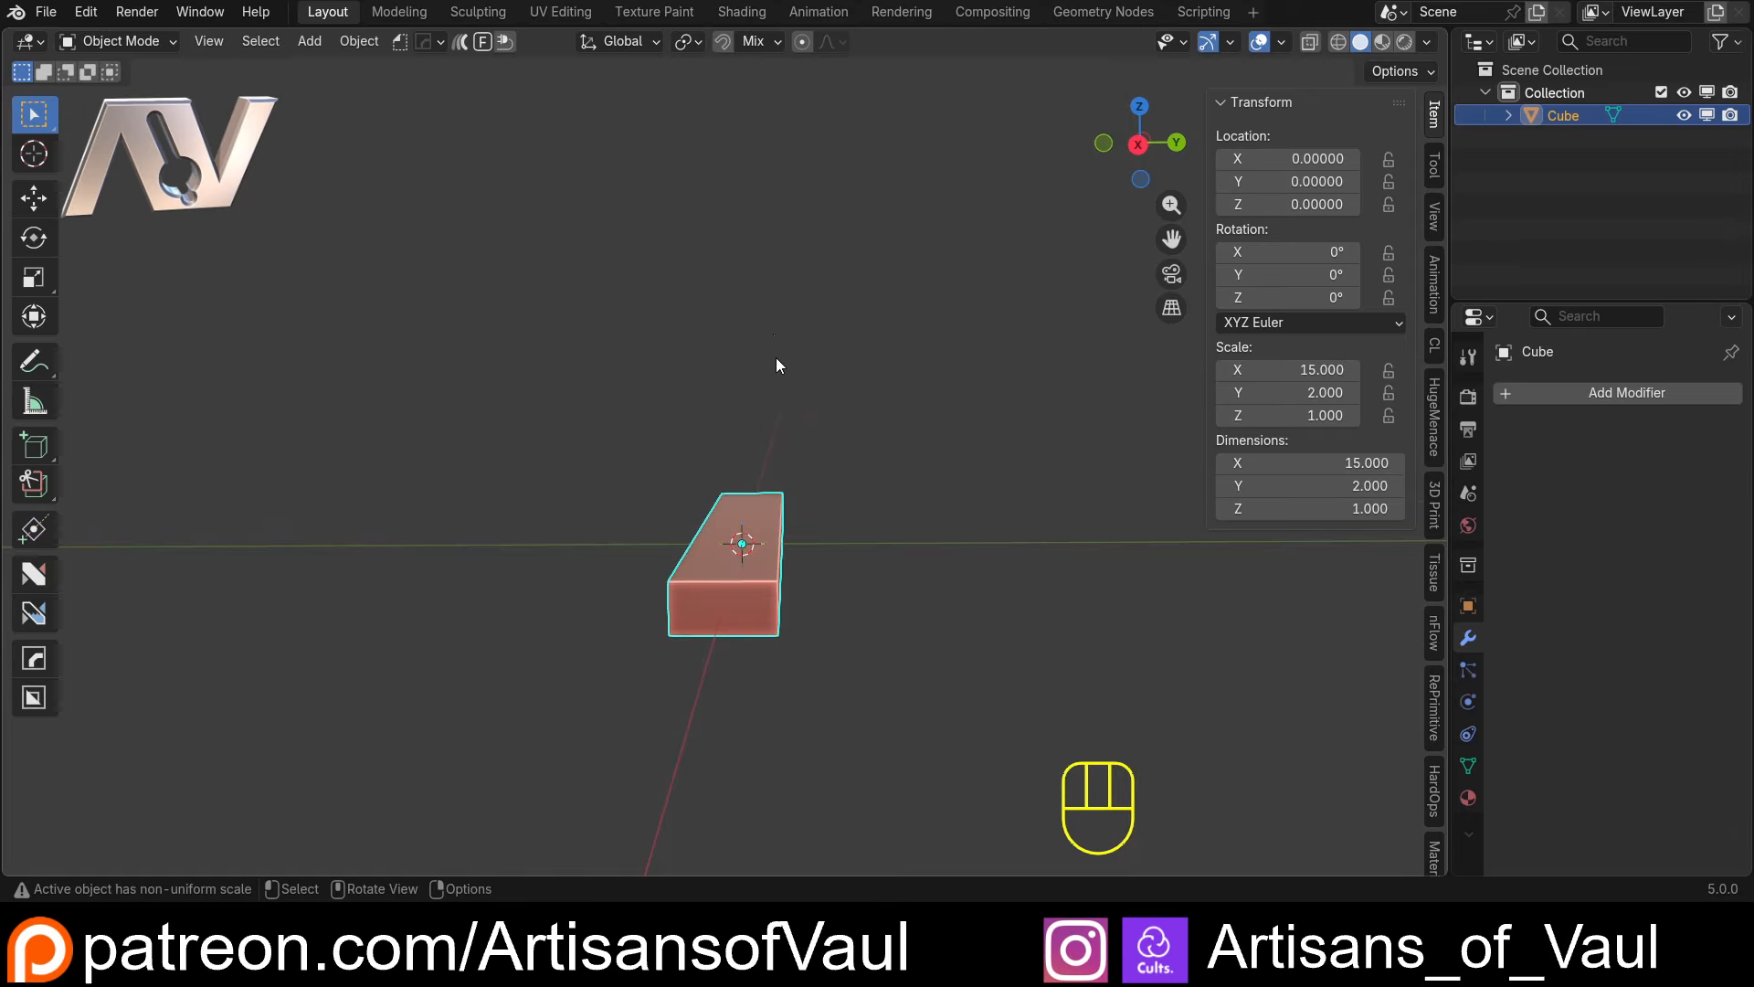
scroll(776, 366, down, 3)
middle_drag(776, 366, 715, 556)
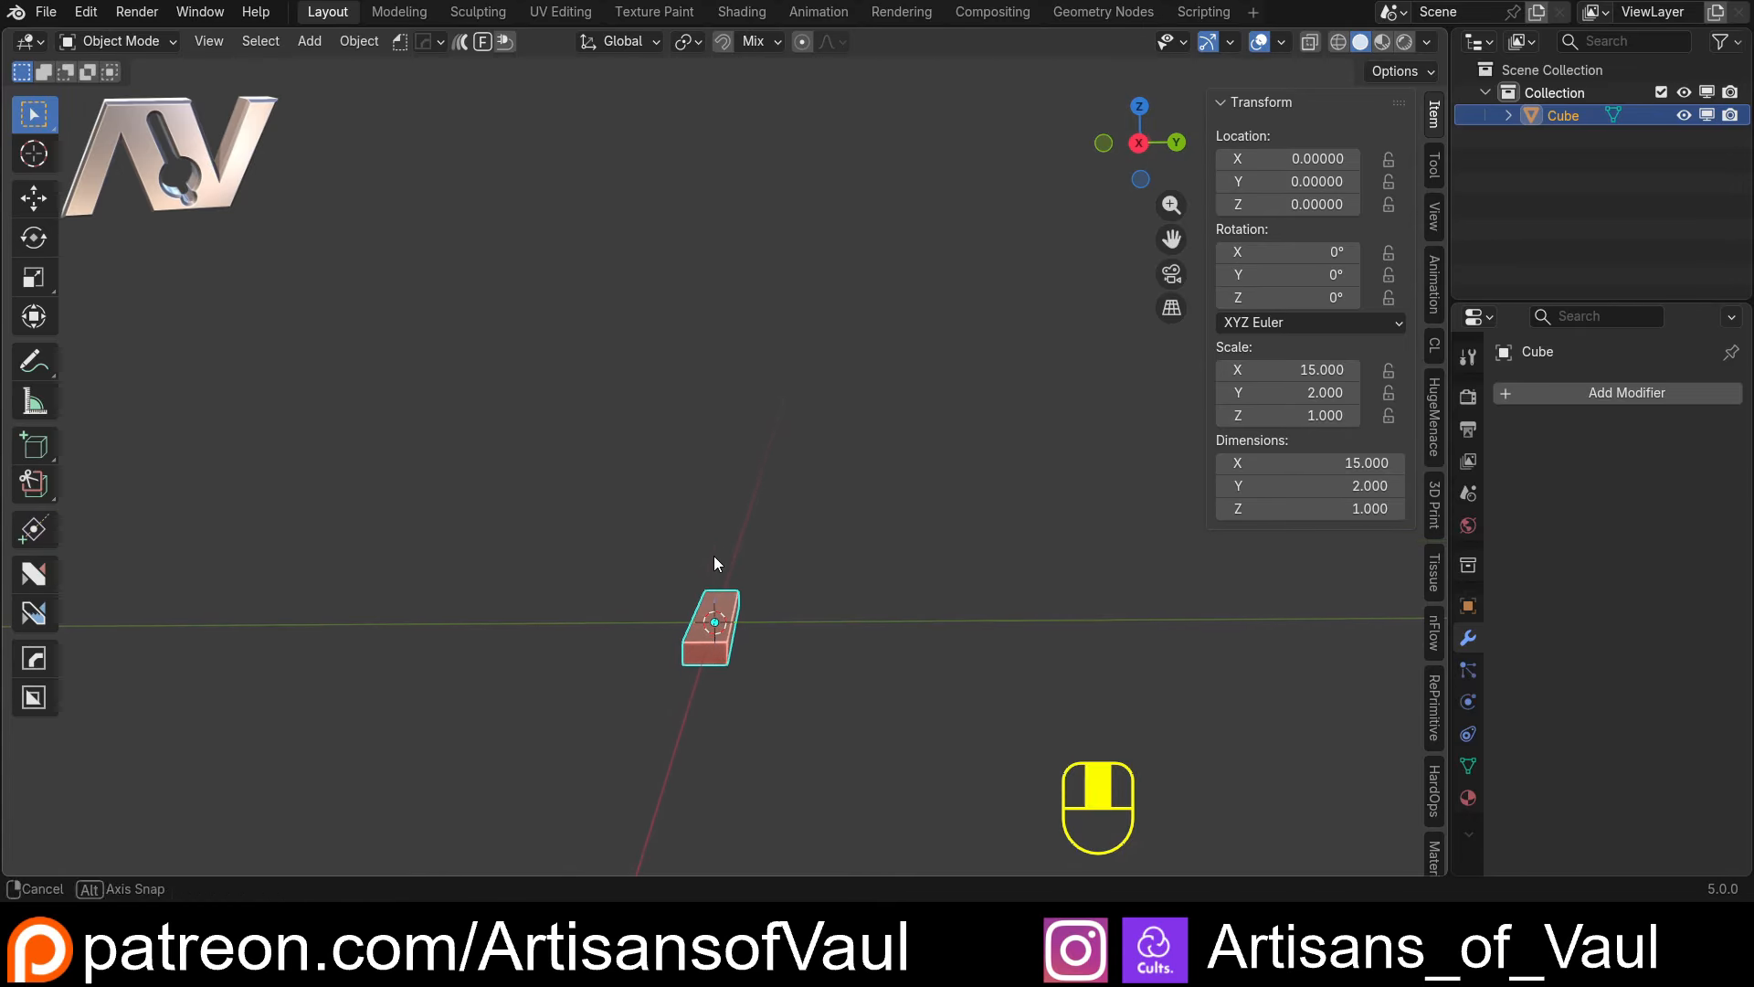
click(1284, 511)
text(100)
key(Return)
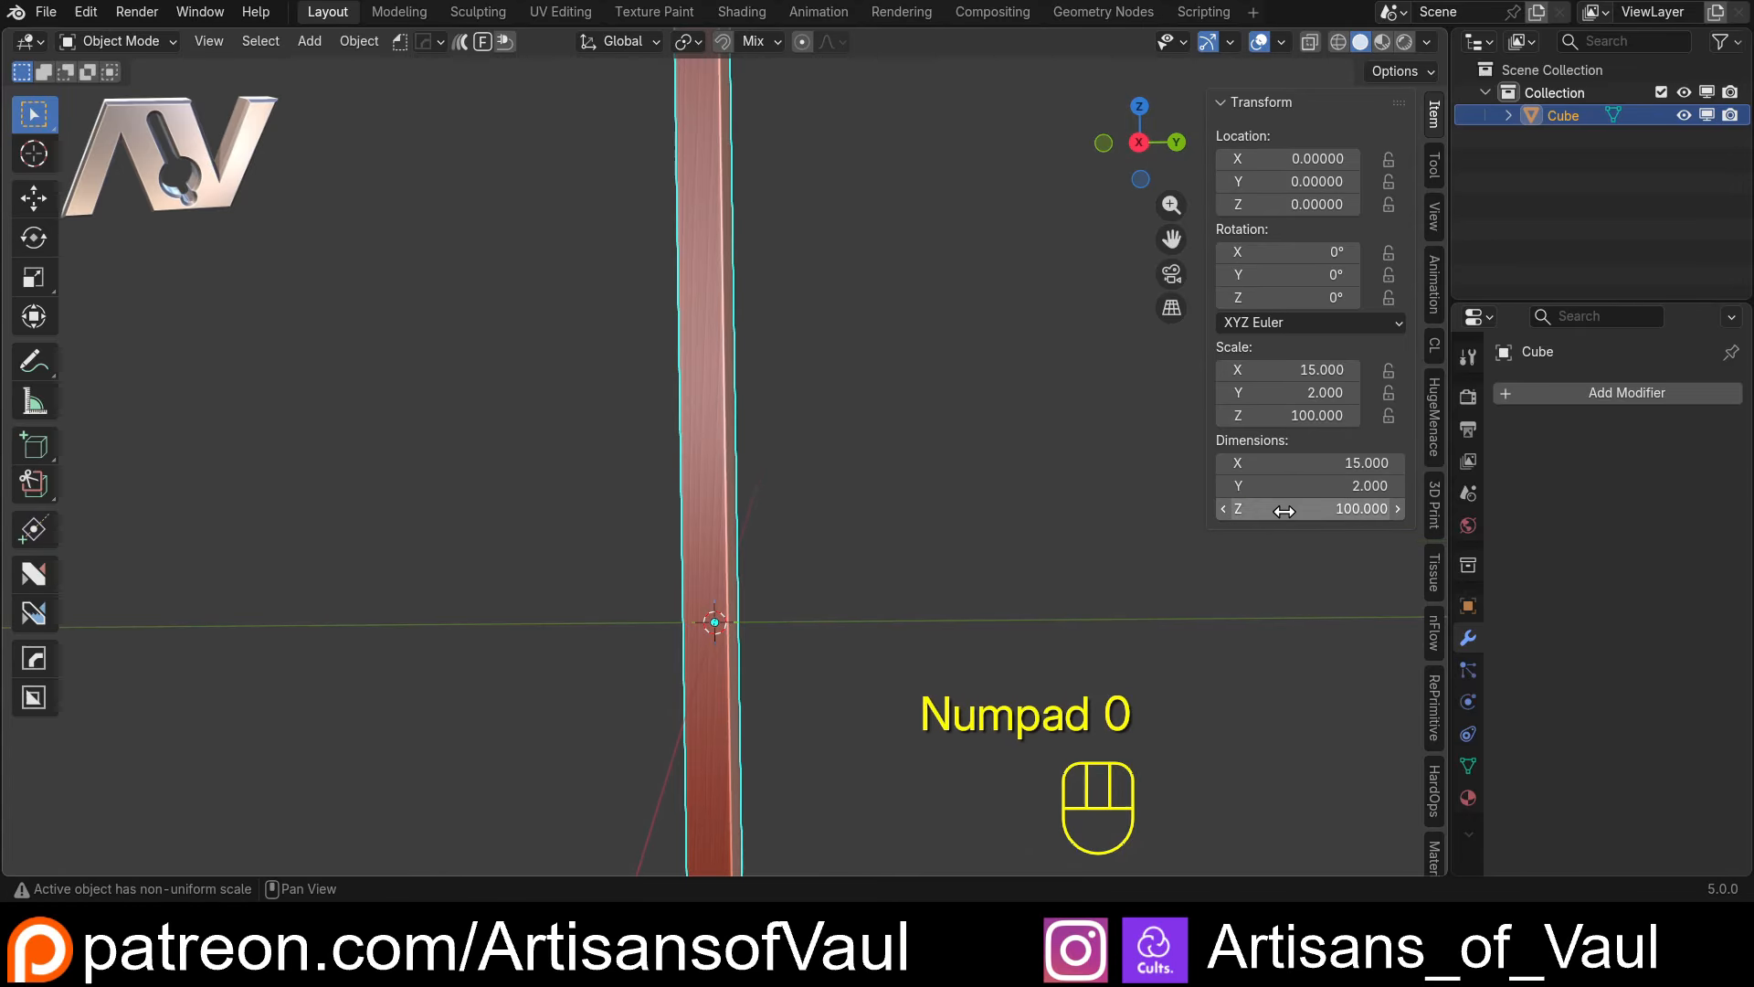
Inspect the tall panel from its lower end and undo the Z dimension change
middle_drag(707, 535, 1167, 514)
middle_drag(879, 484, 745, 254)
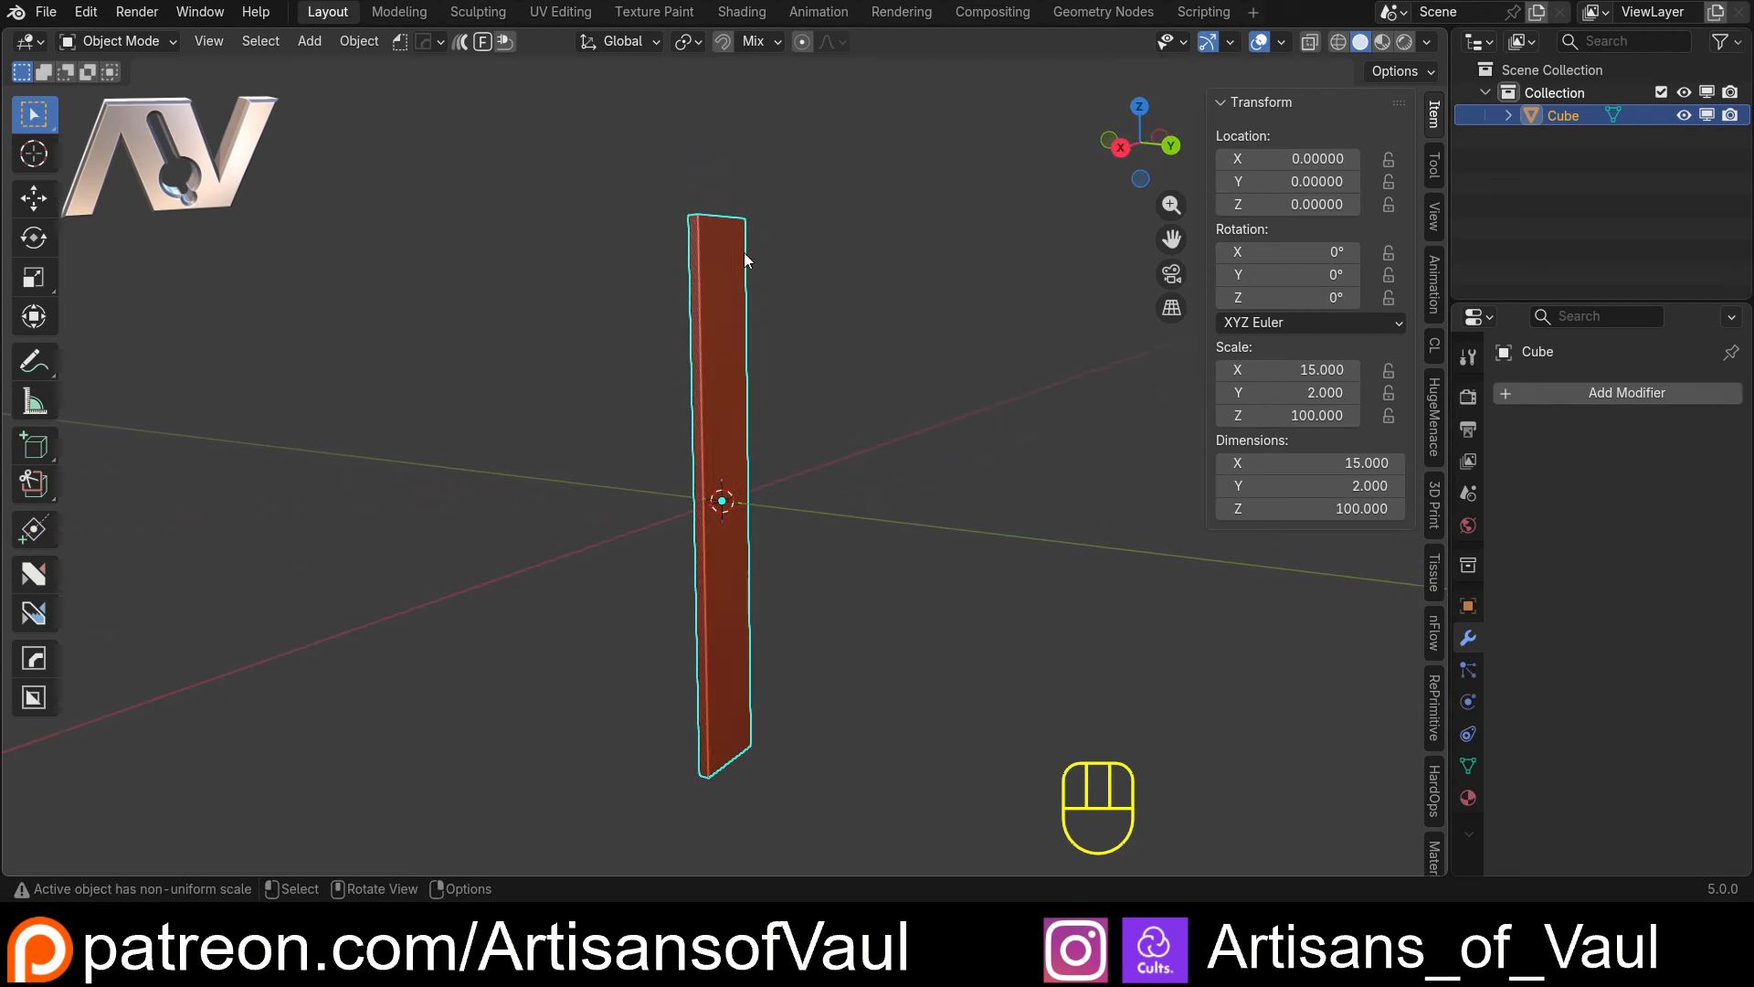
middle_drag(740, 658, 738, 458)
key(ctrl+z)
In Edit Mode, select the board's bottom long edge on the negative Y side, snap the 3D cursor to it, and return to Object Mode
click(1140, 148)
scroll(685, 480, up, 5)
key(Tab)
key(2)
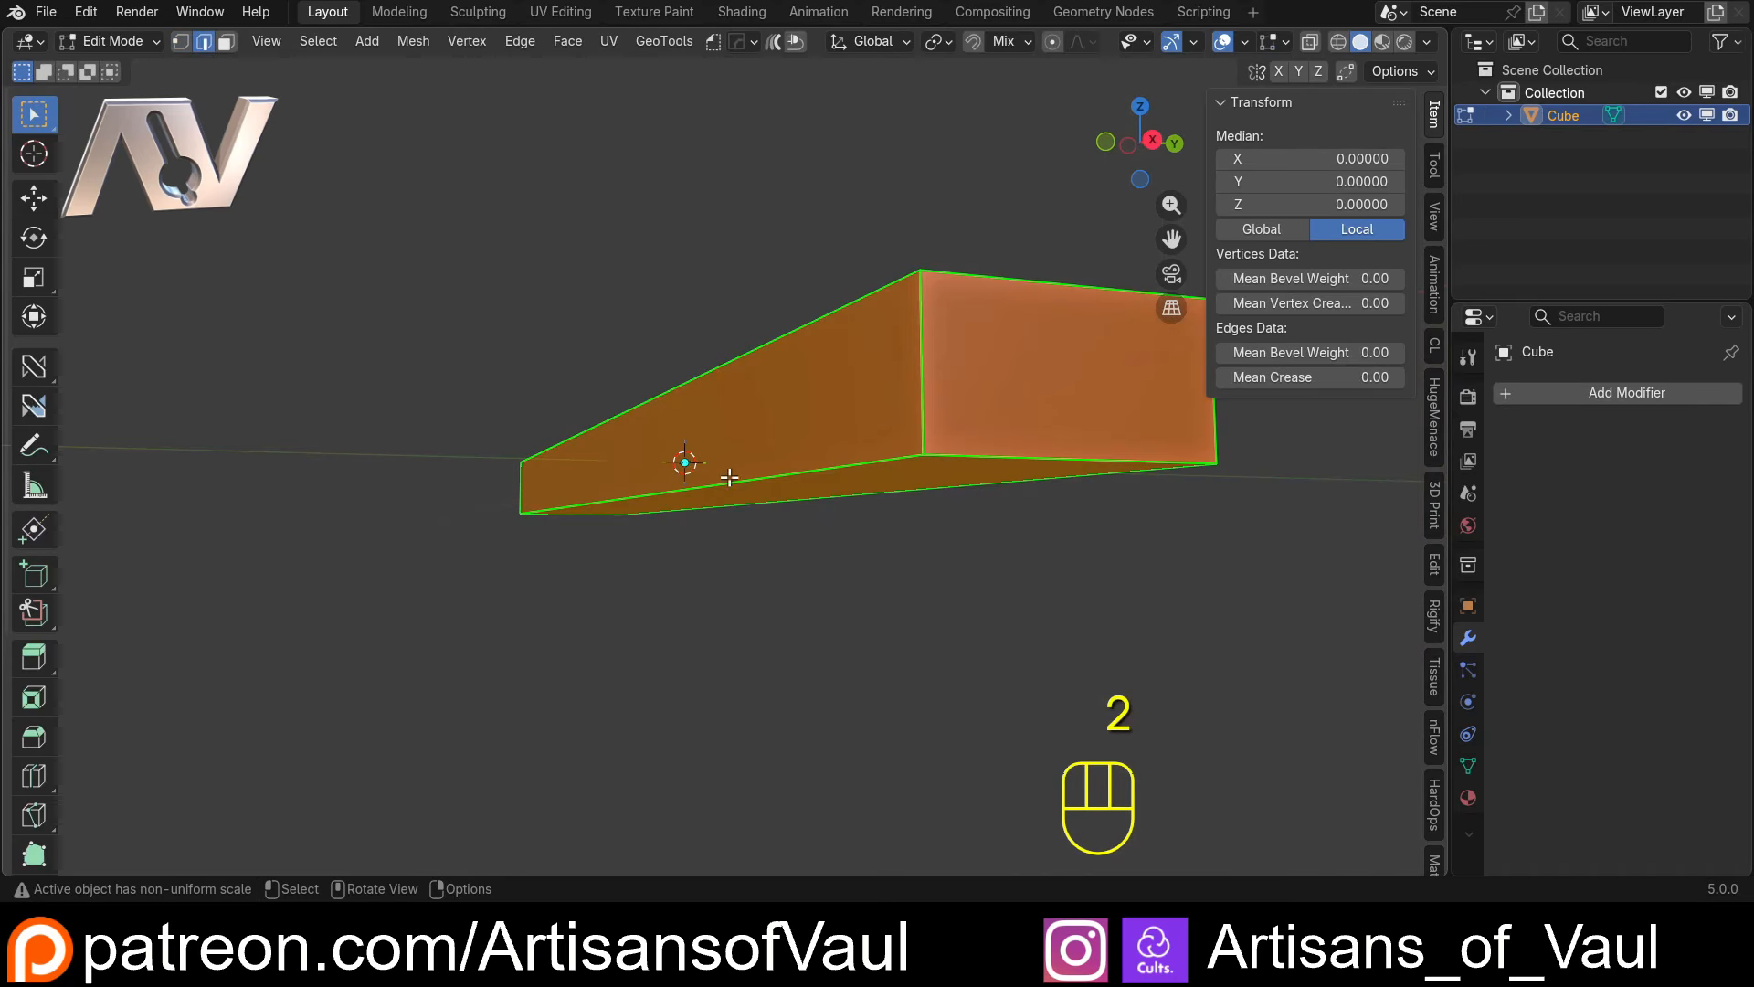
click(726, 481)
middle_drag(720, 520, 768, 502)
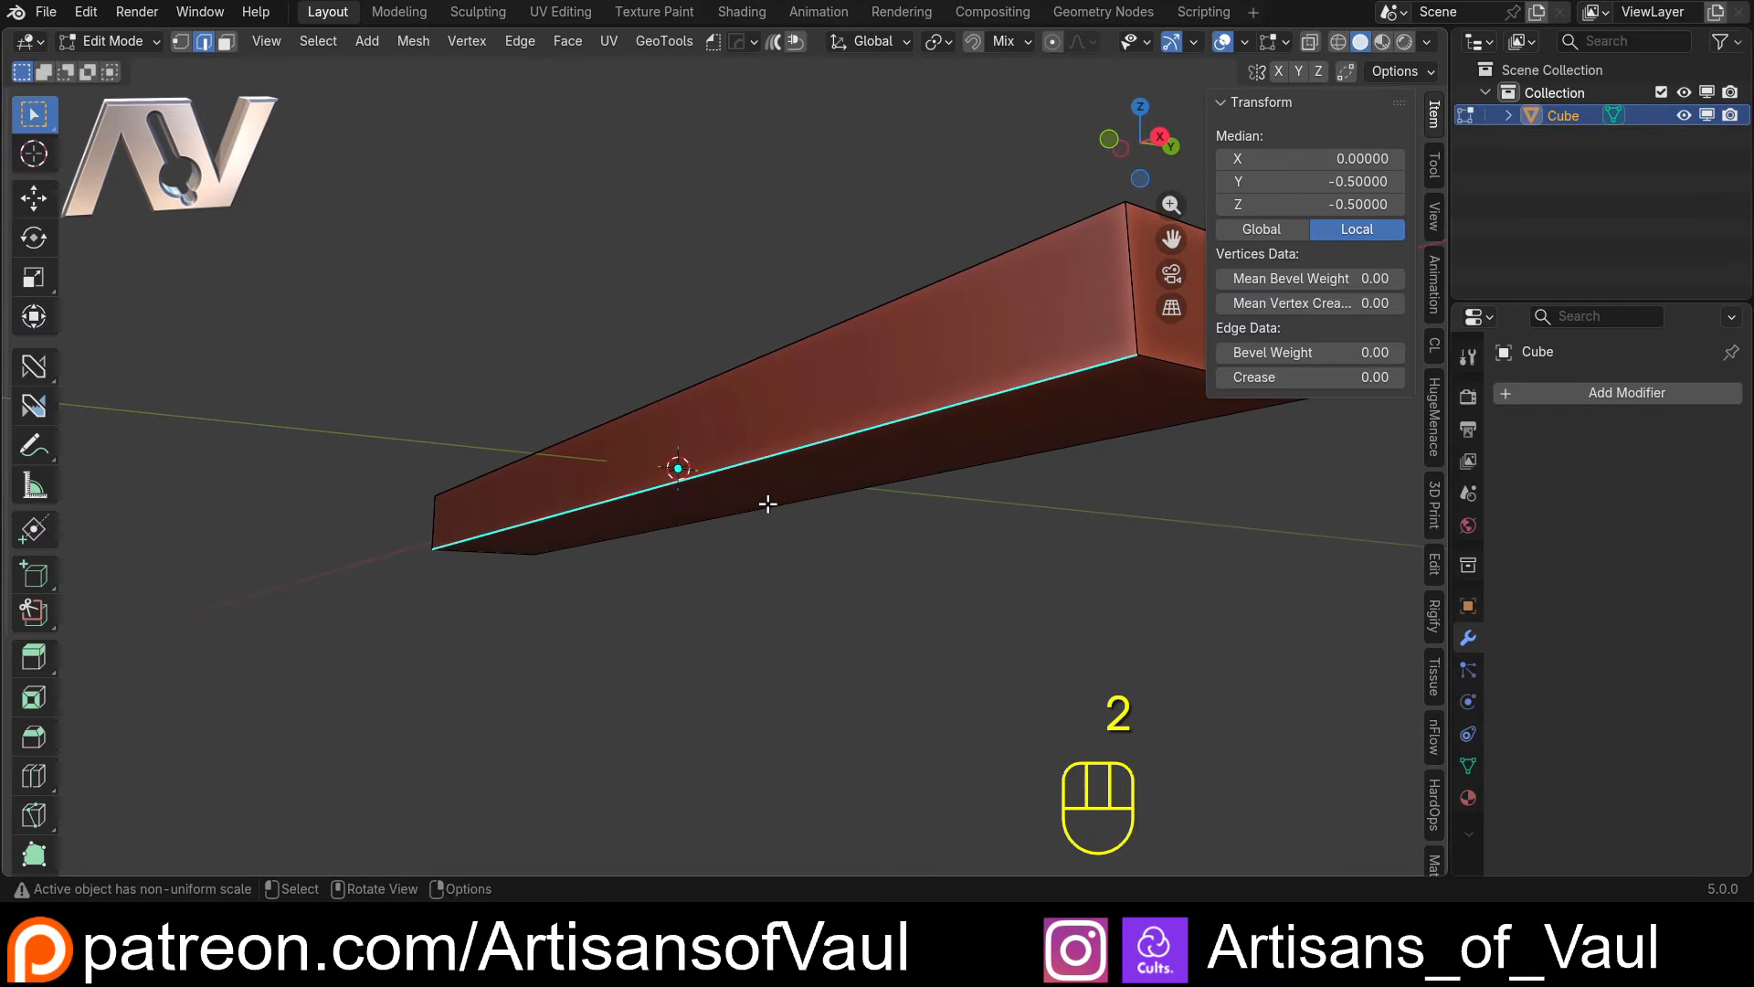
key(shift+s)
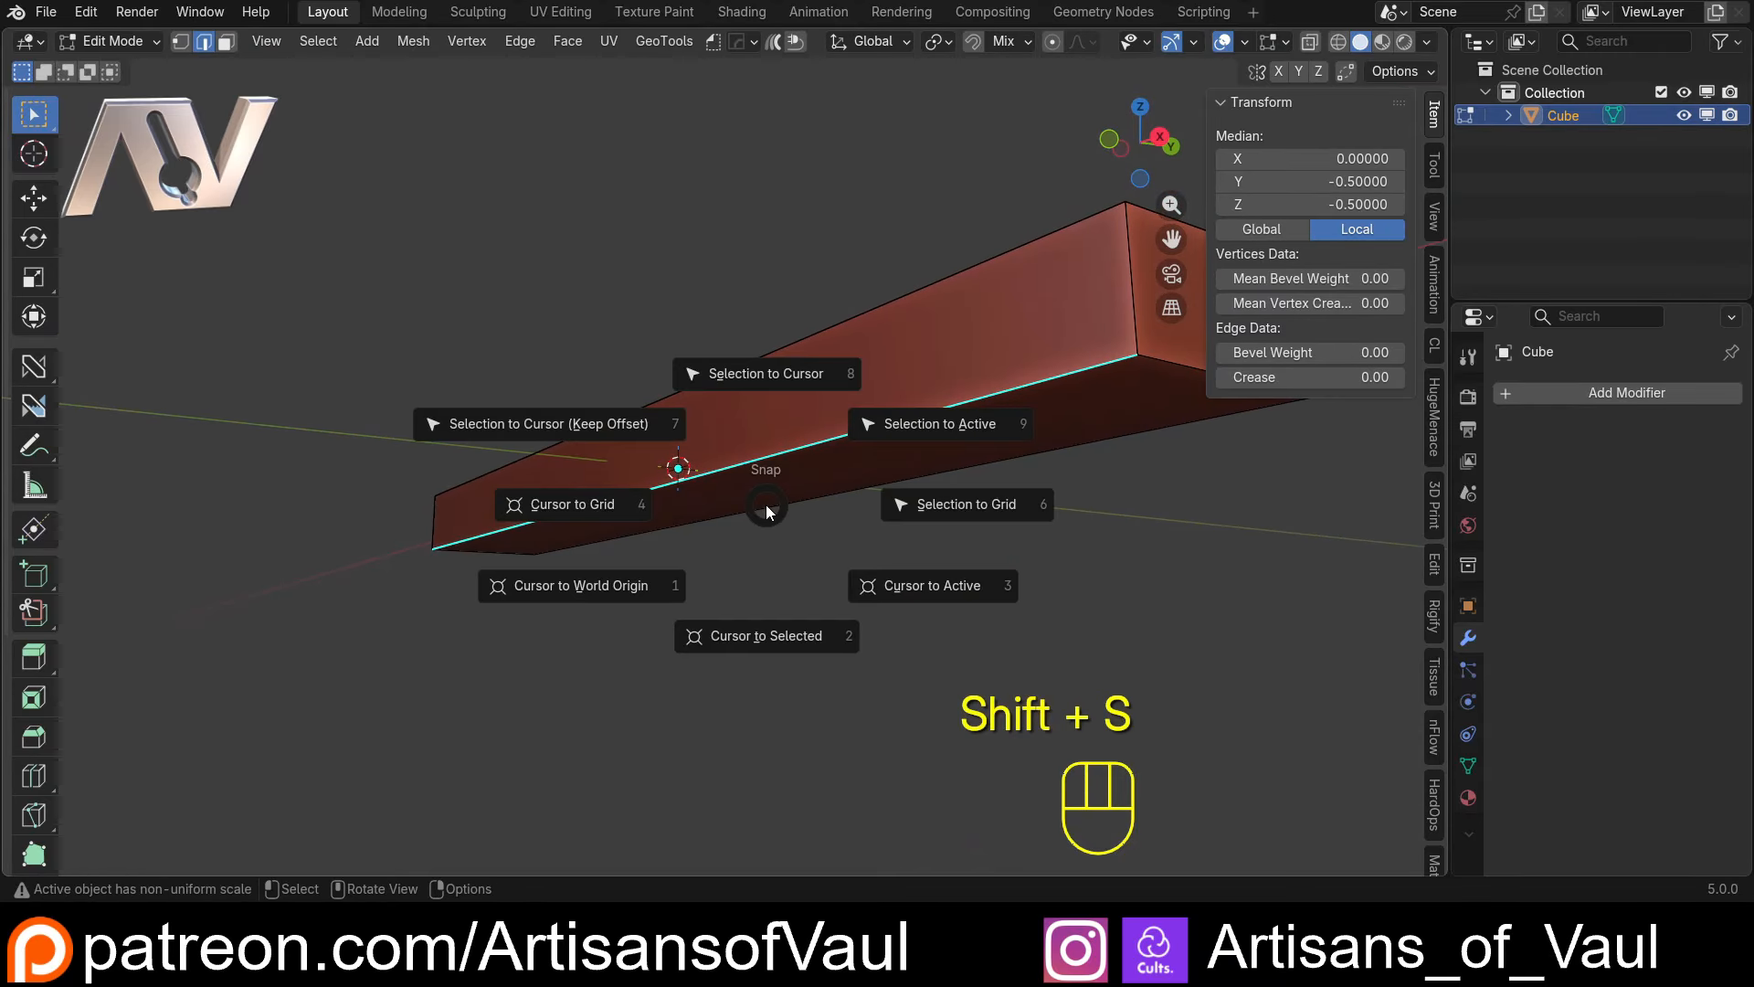
click(770, 633)
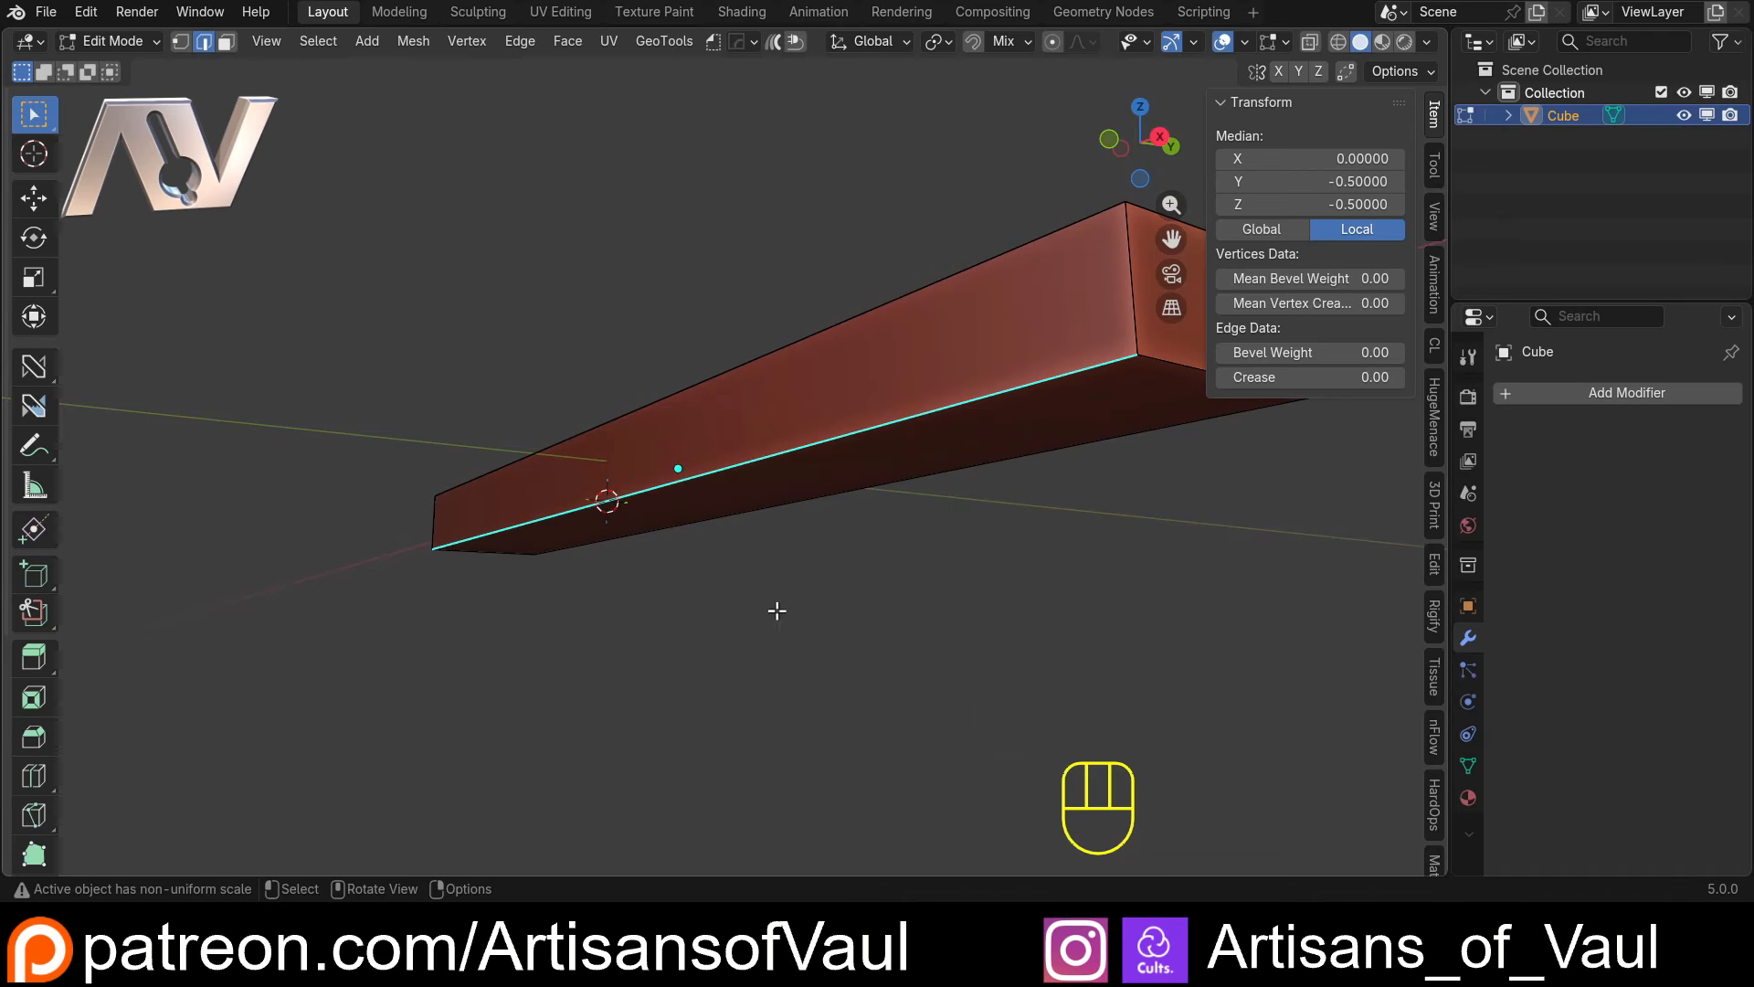
middle_drag(776, 606, 674, 505)
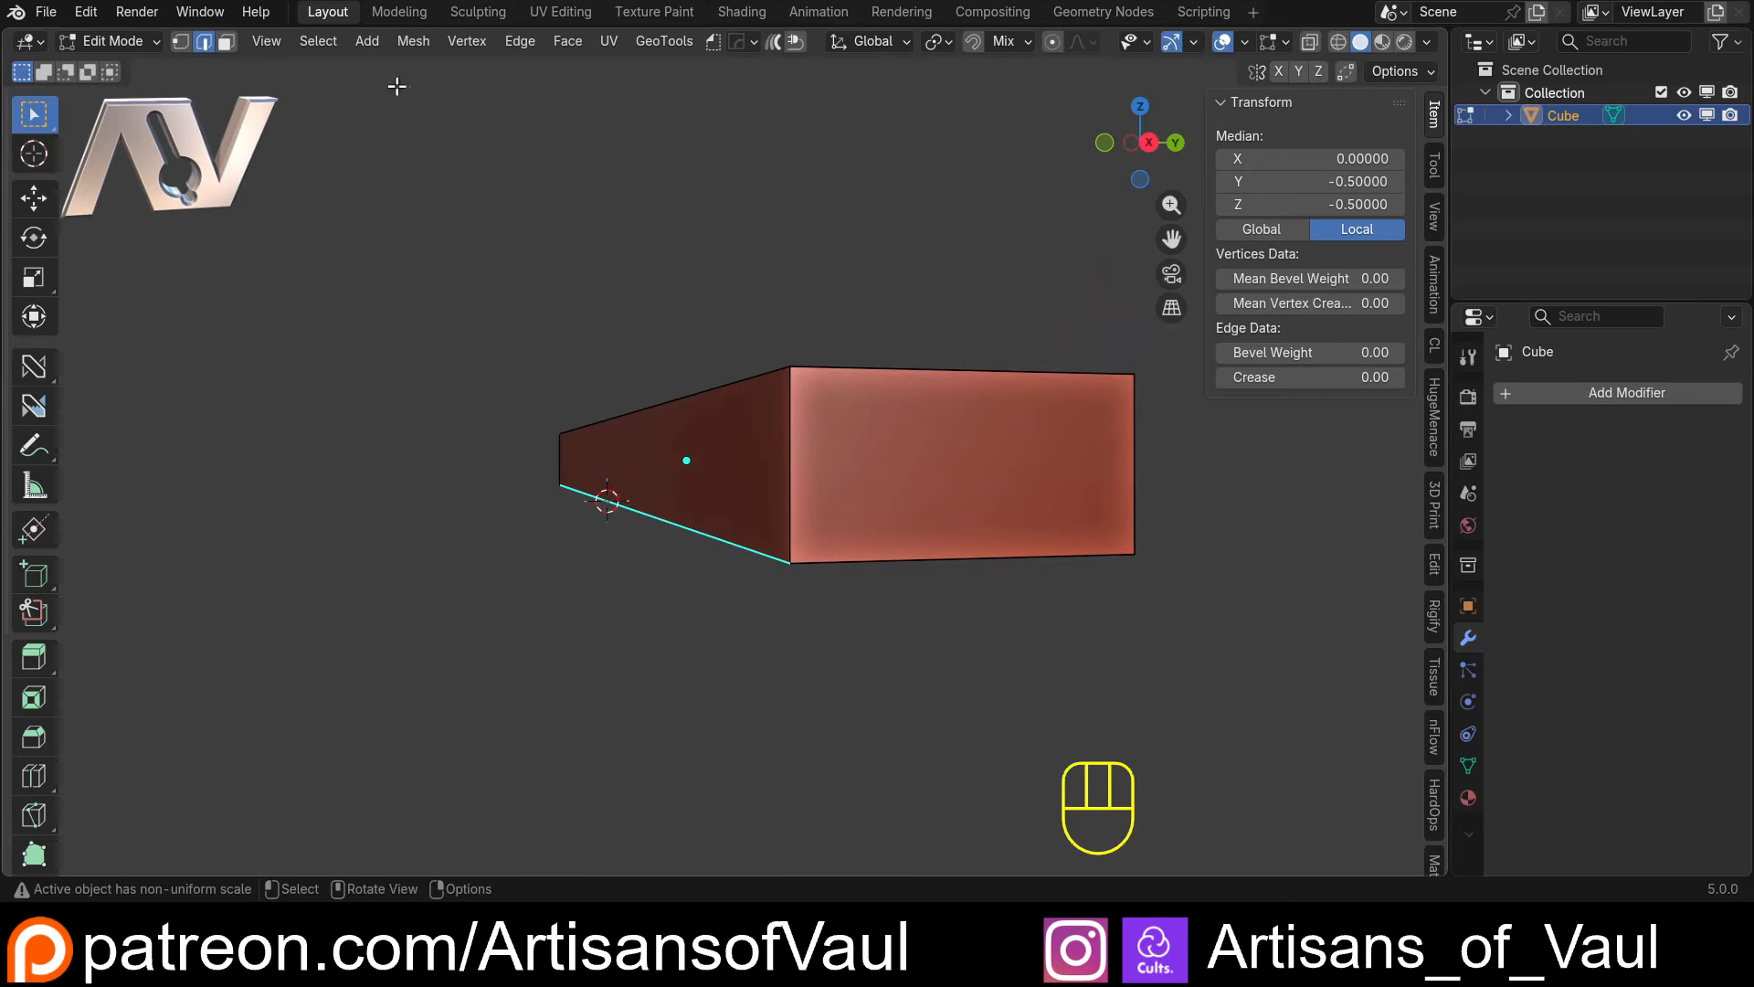
key(Tab)
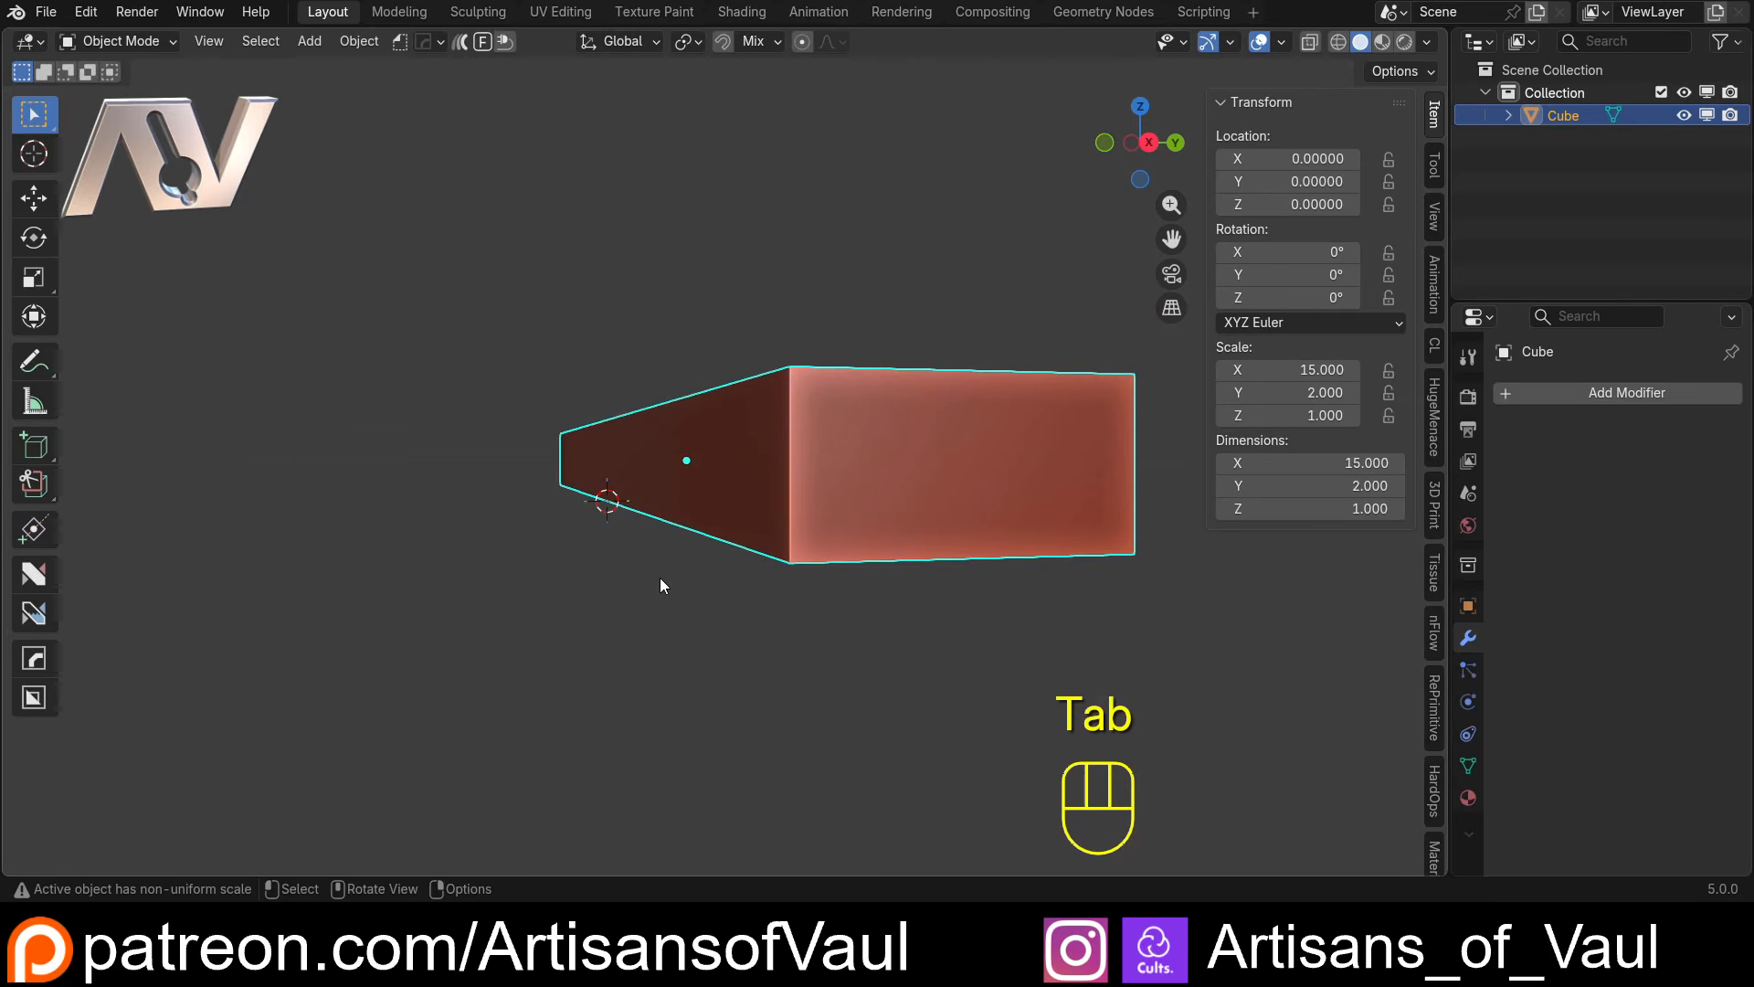
Set the board's origin to the 3D cursor and set its Z dimension to 60 to make a tall upright panel
click(359, 41)
click(392, 90)
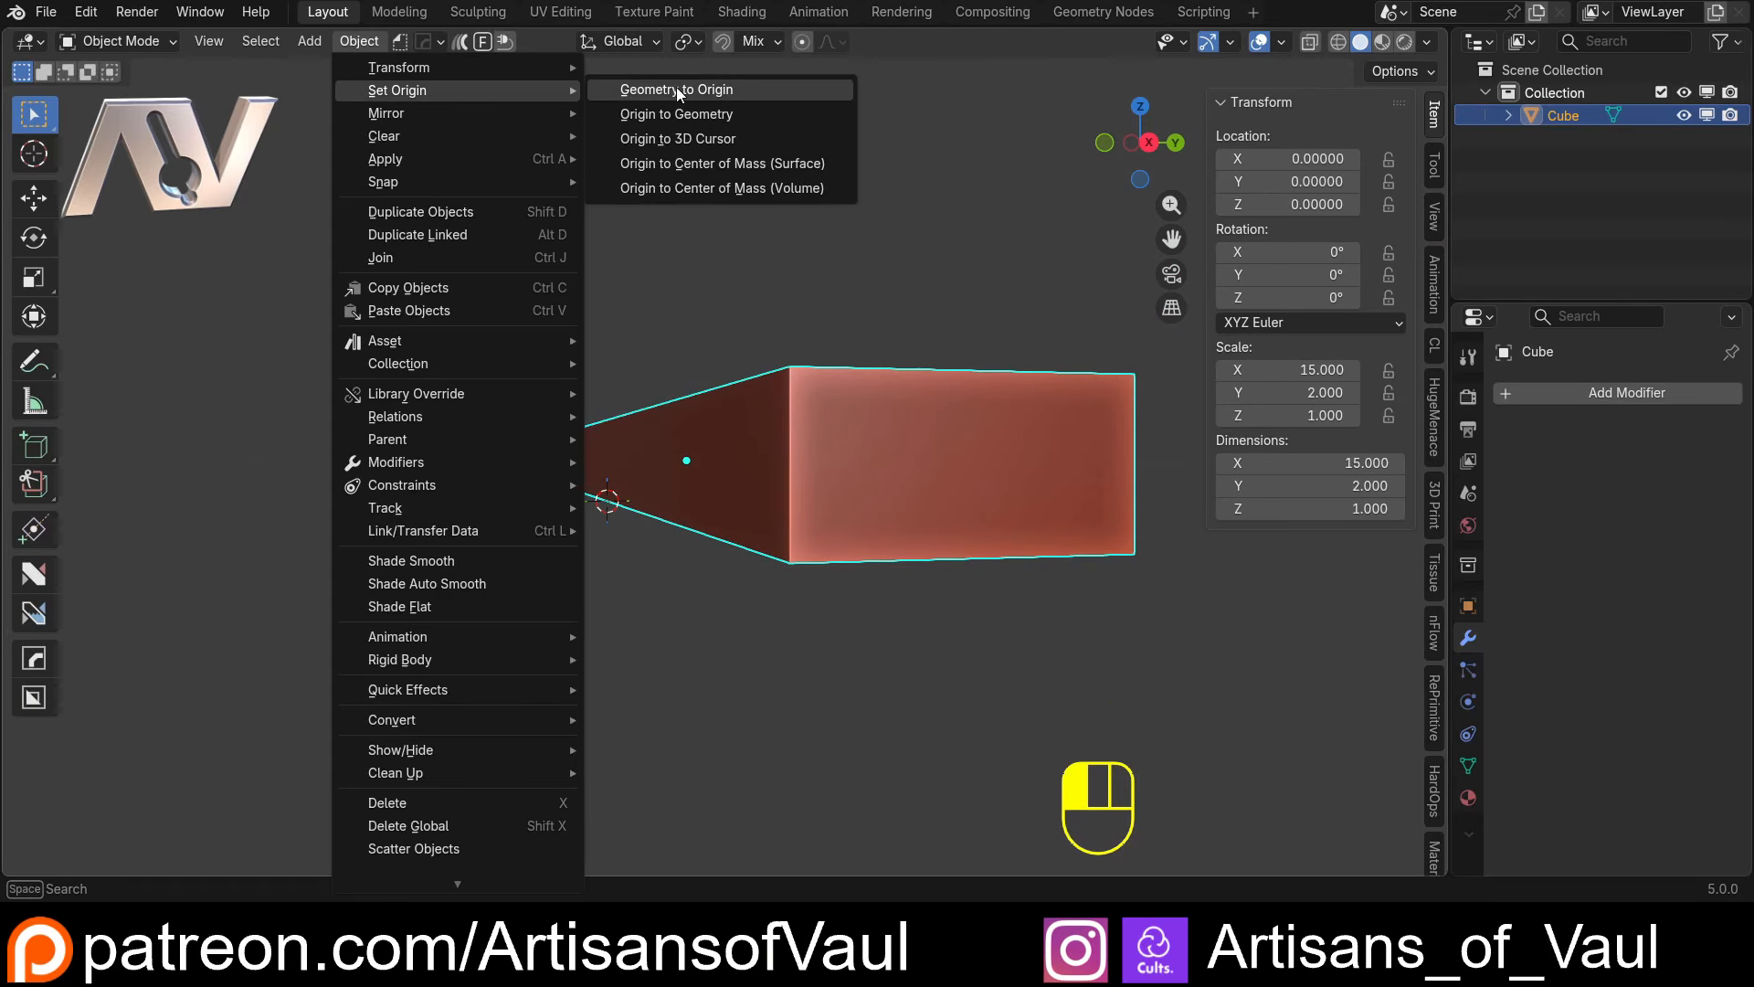
click(676, 131)
middle_drag(675, 457, 984, 482)
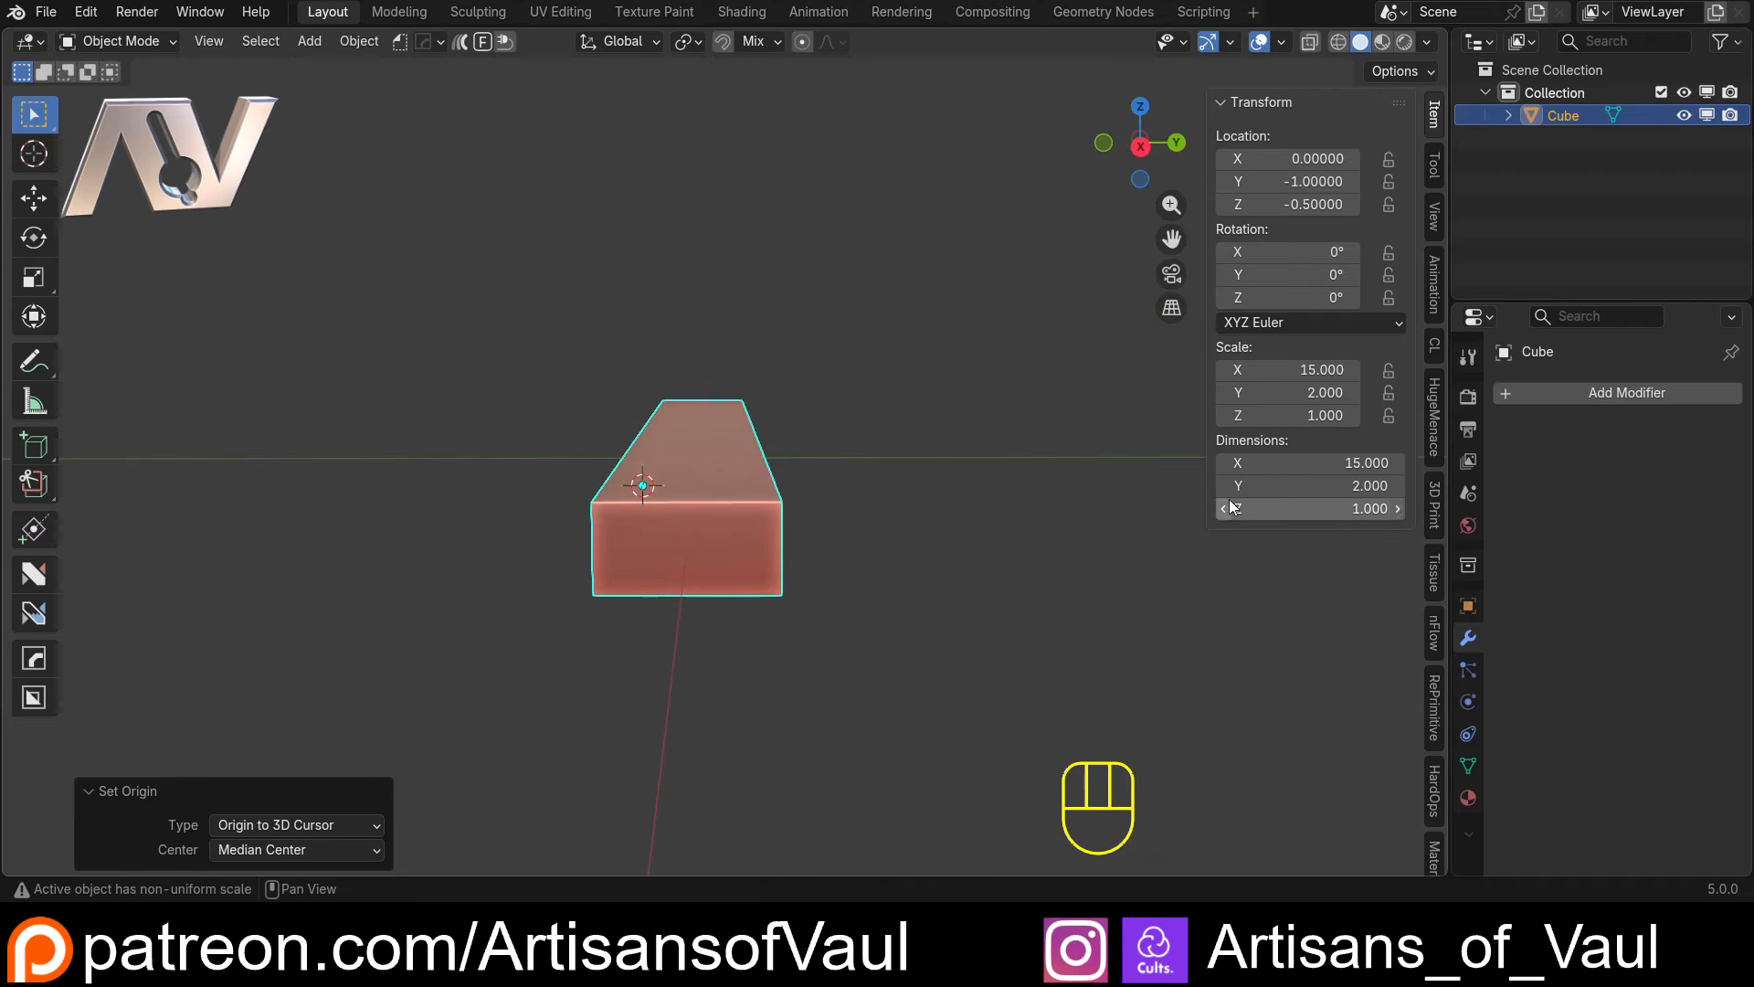
click(1287, 510)
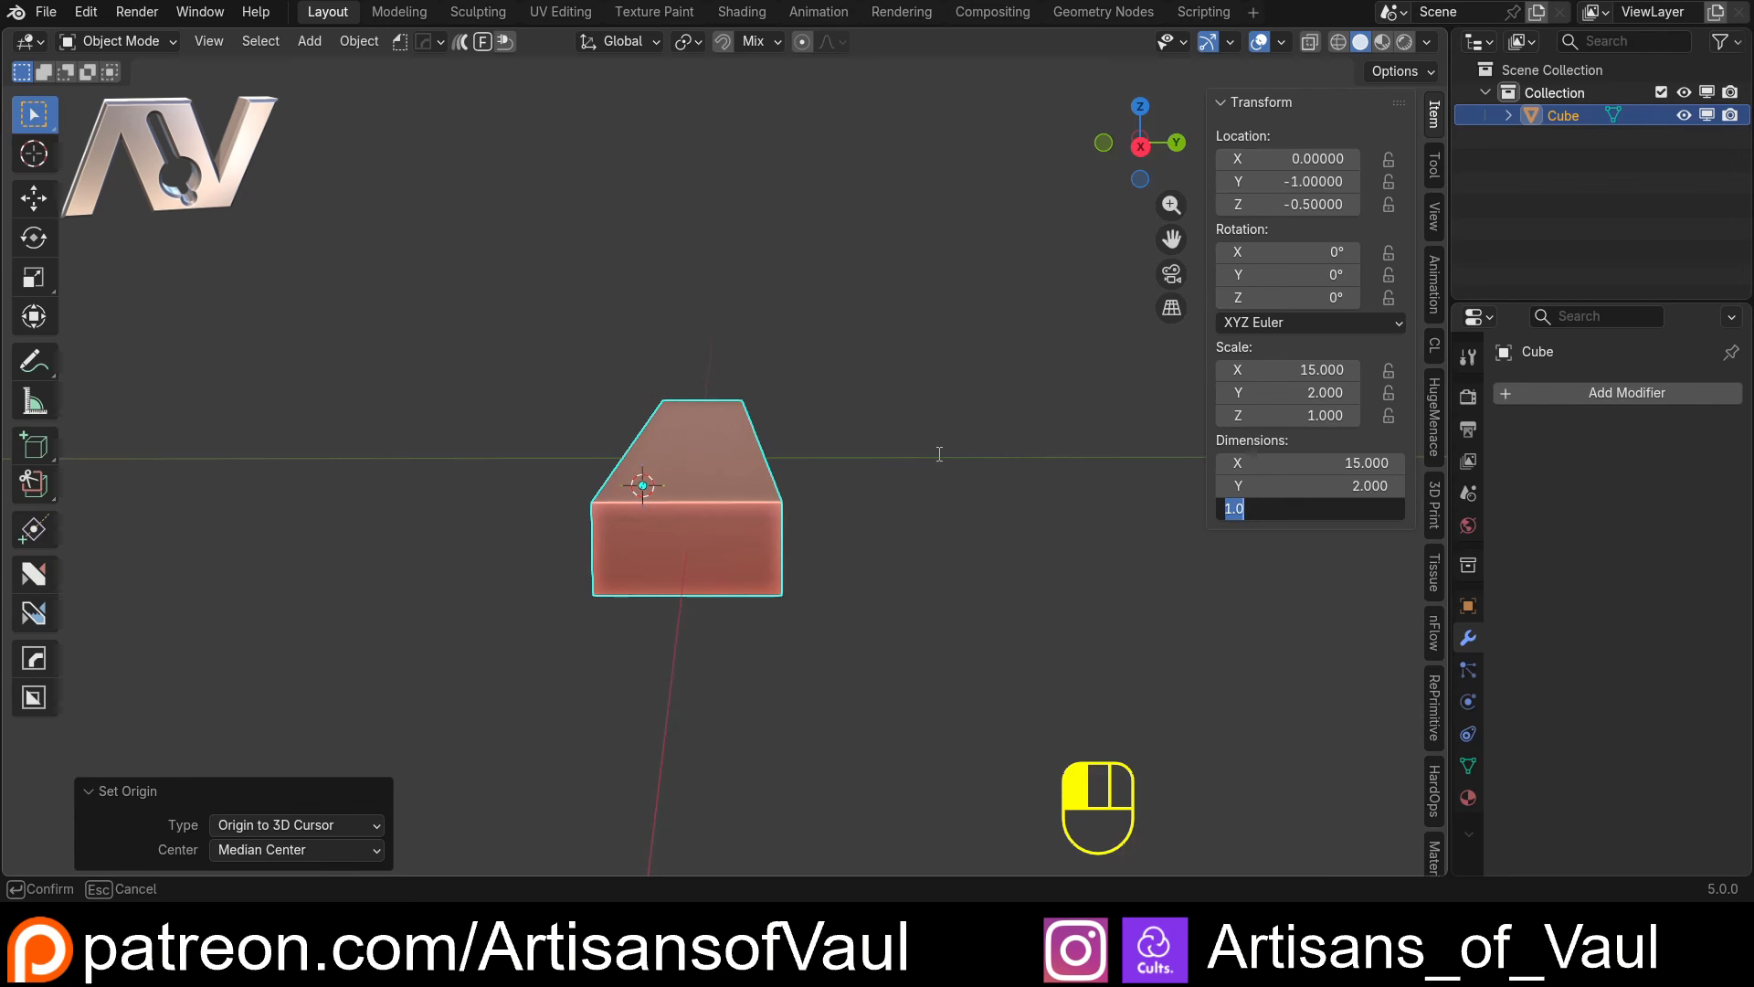
key(Return)
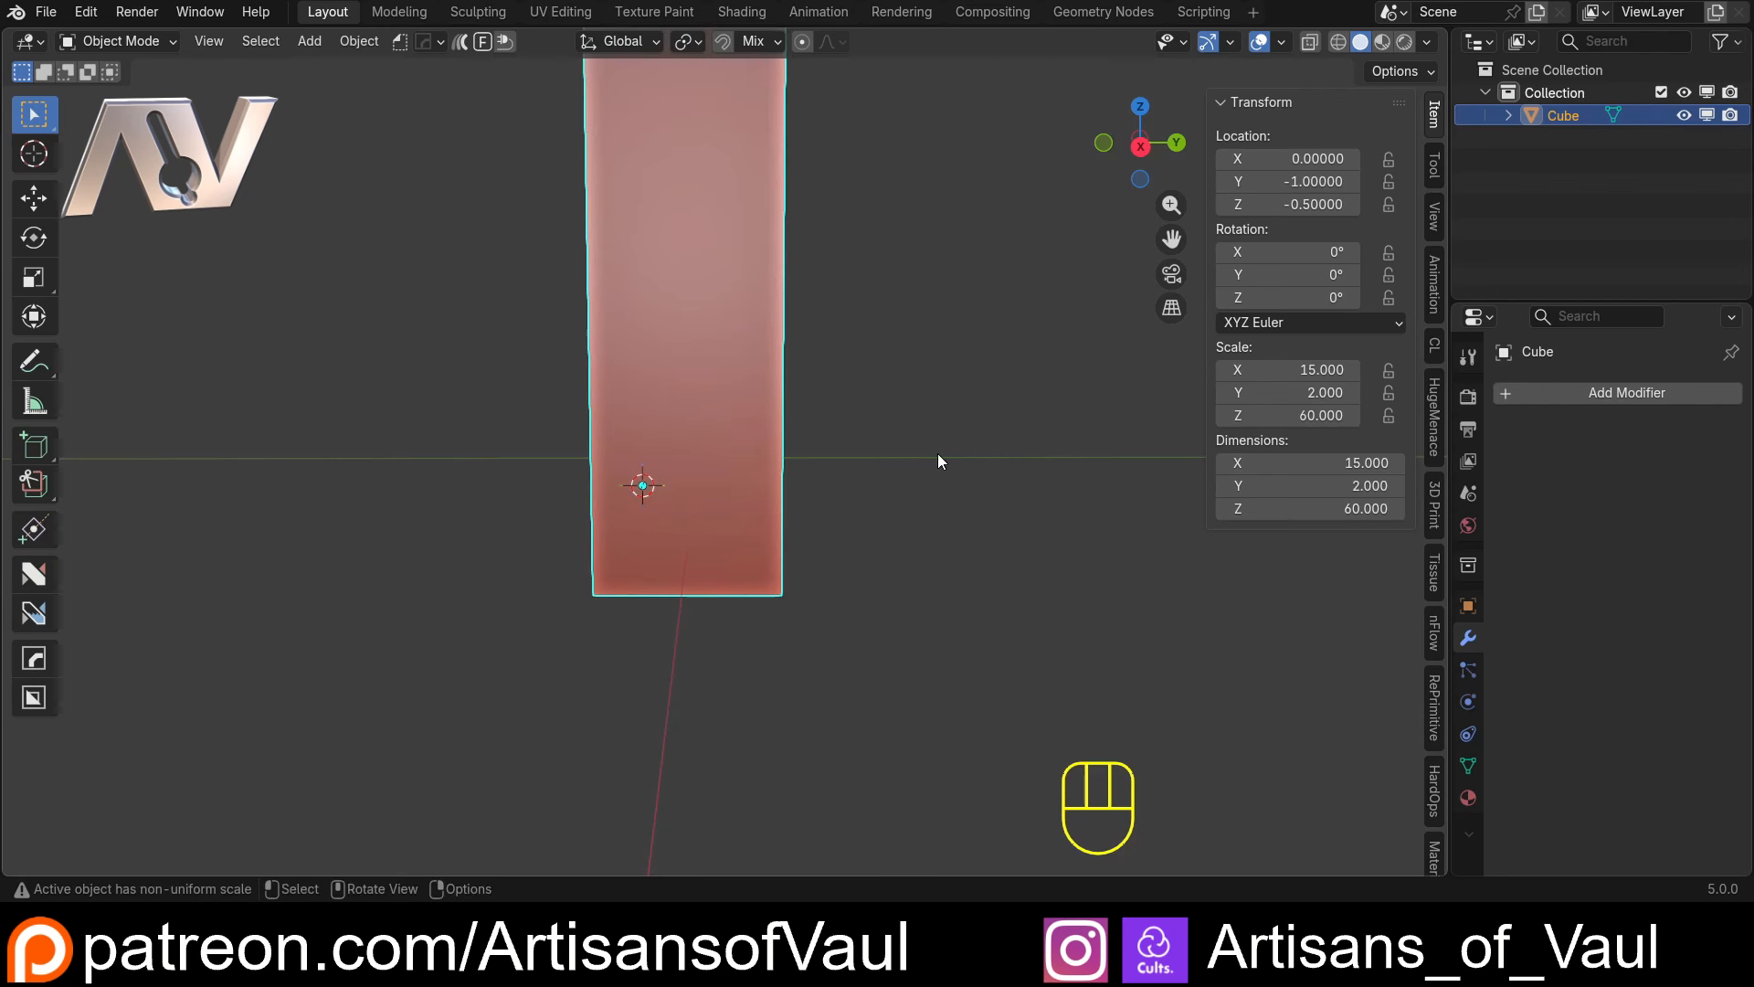
Inspect the tall upright panel, concentrating on its lower end where the origin sits
middle_drag(937, 453, 682, 630)
scroll(620, 816, up, 5)
shift+middle_drag(619, 816, 800, 527)
scroll(681, 579, up, 3)
scroll(800, 528, down, 4)
scroll(863, 332, down, 2)
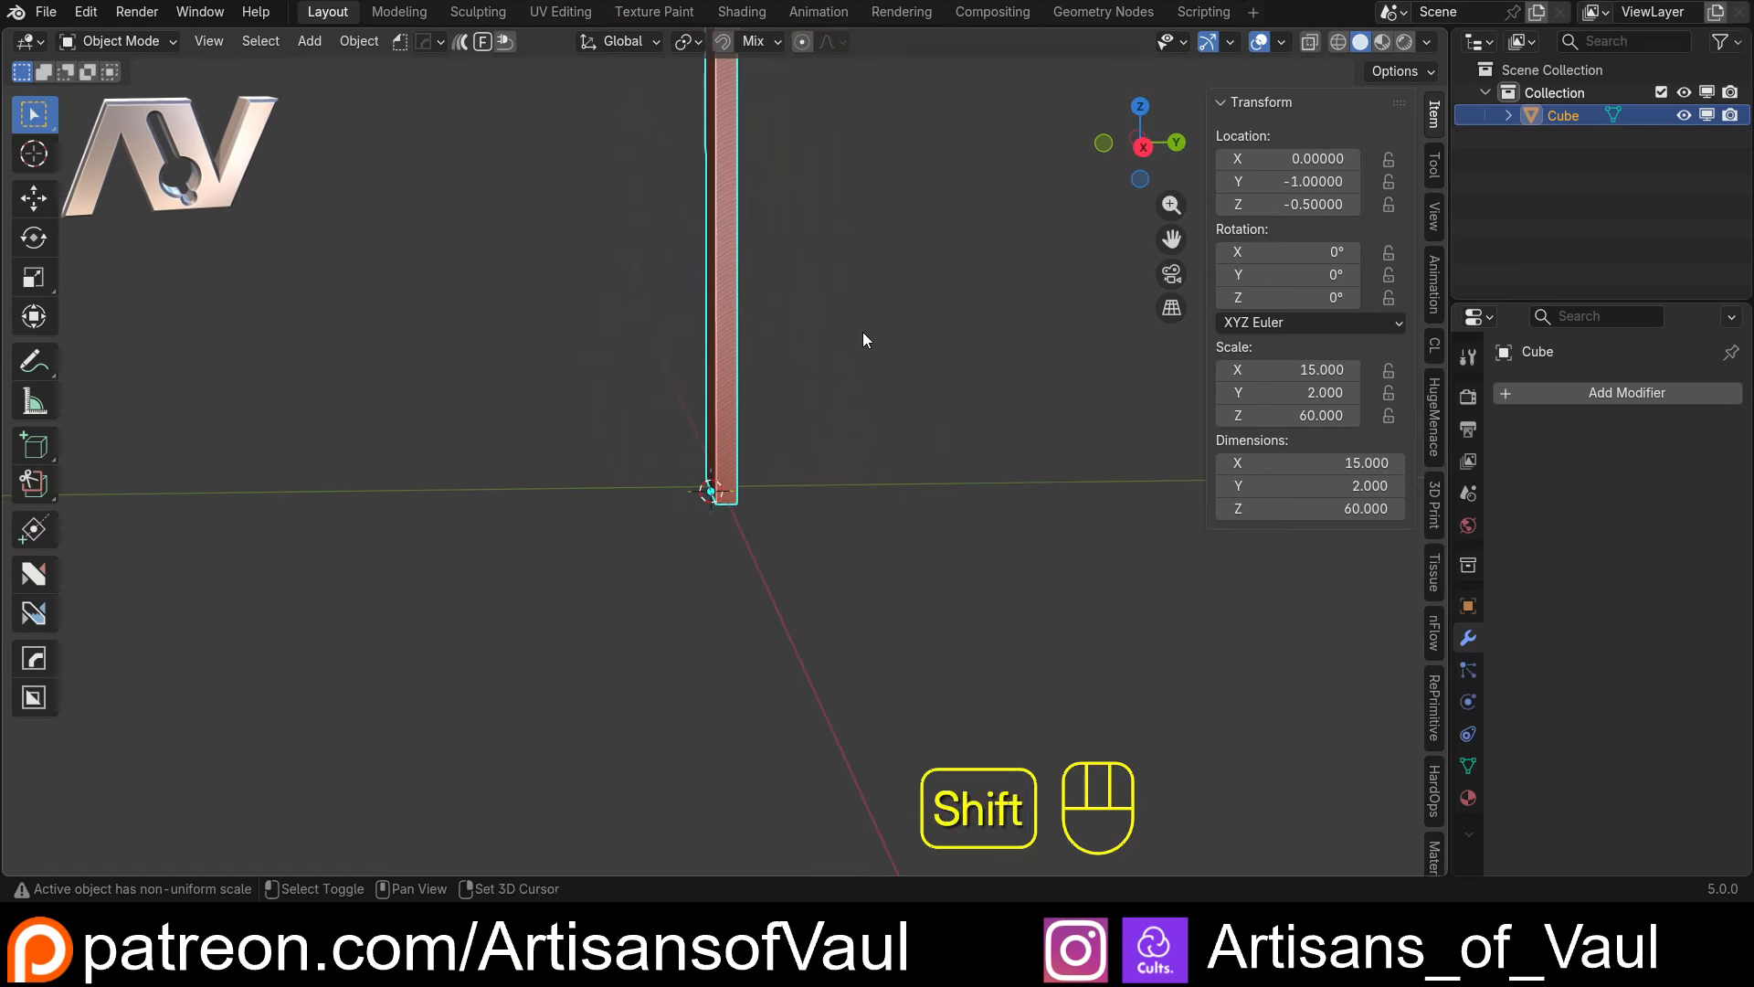
shift+middle_drag(862, 331, 776, 455)
middle_drag(777, 455, 667, 476)
scroll(687, 446, down, 2)
middle_drag(666, 476, 676, 442)
shift+middle_drag(699, 524, 716, 430)
scroll(716, 430, up, 3)
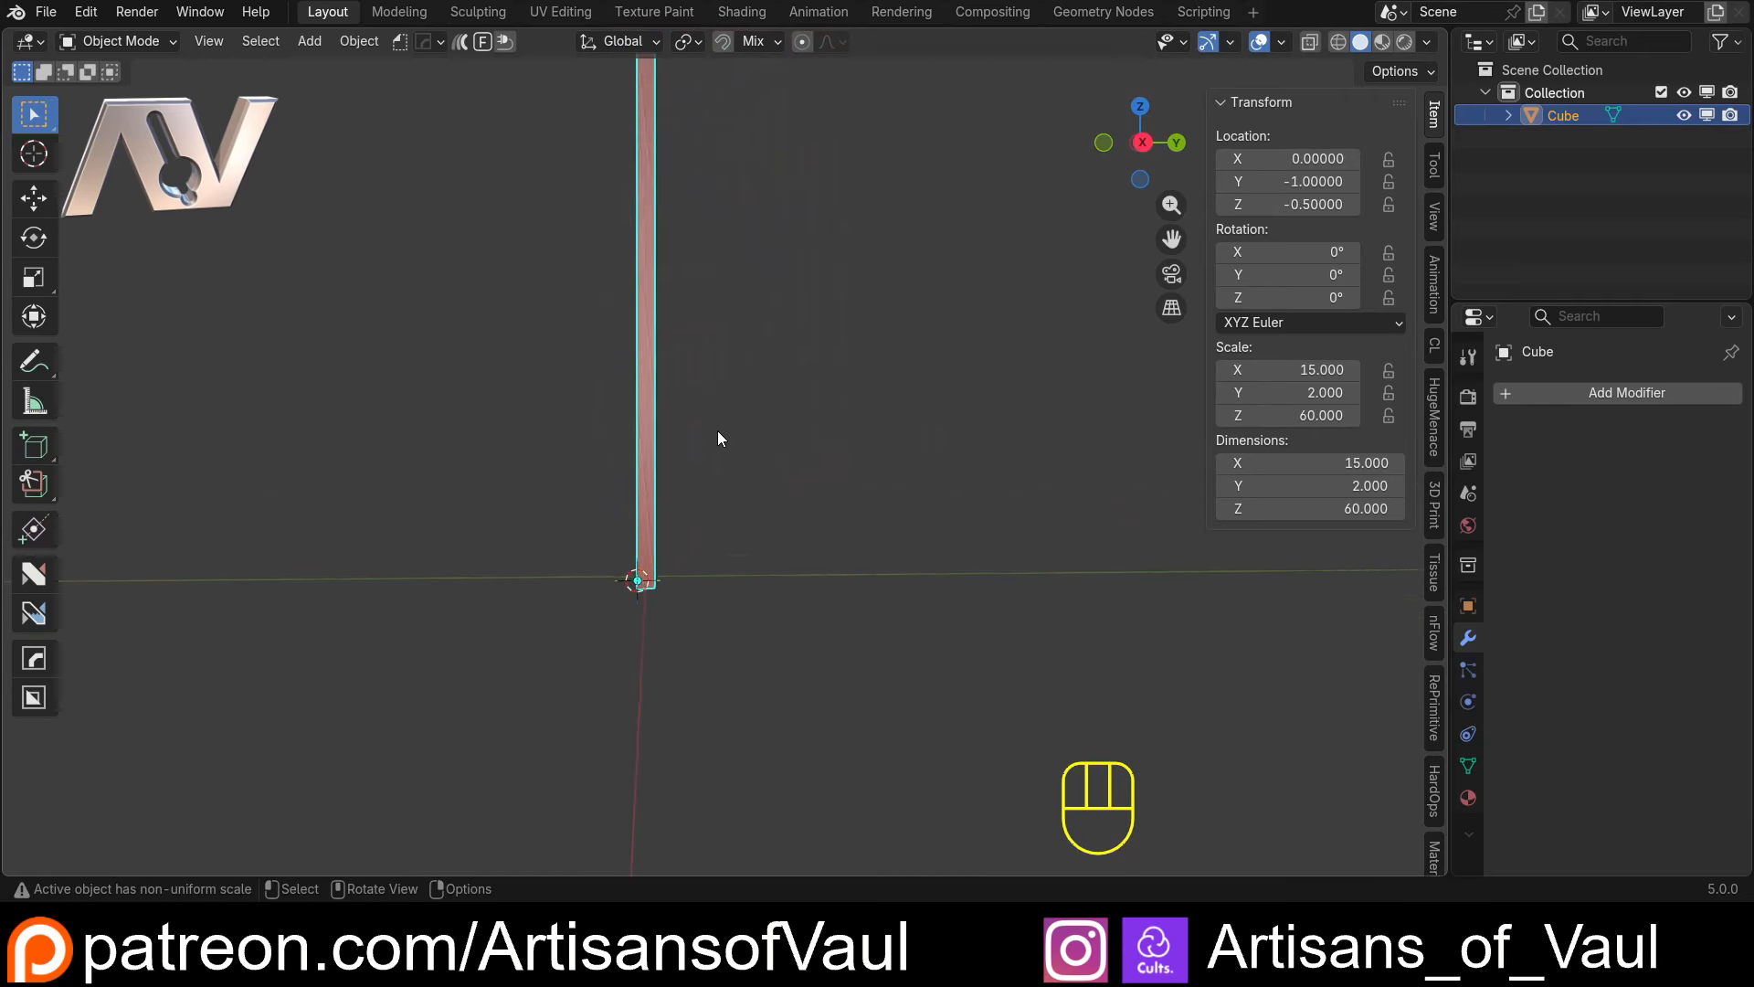
shift+middle_drag(655, 563, 705, 479)
scroll(705, 479, up, 1)
Add a new cube at the 3D cursor and move it about 5.34 along Y, clear of the upright panel
key(shift+a)
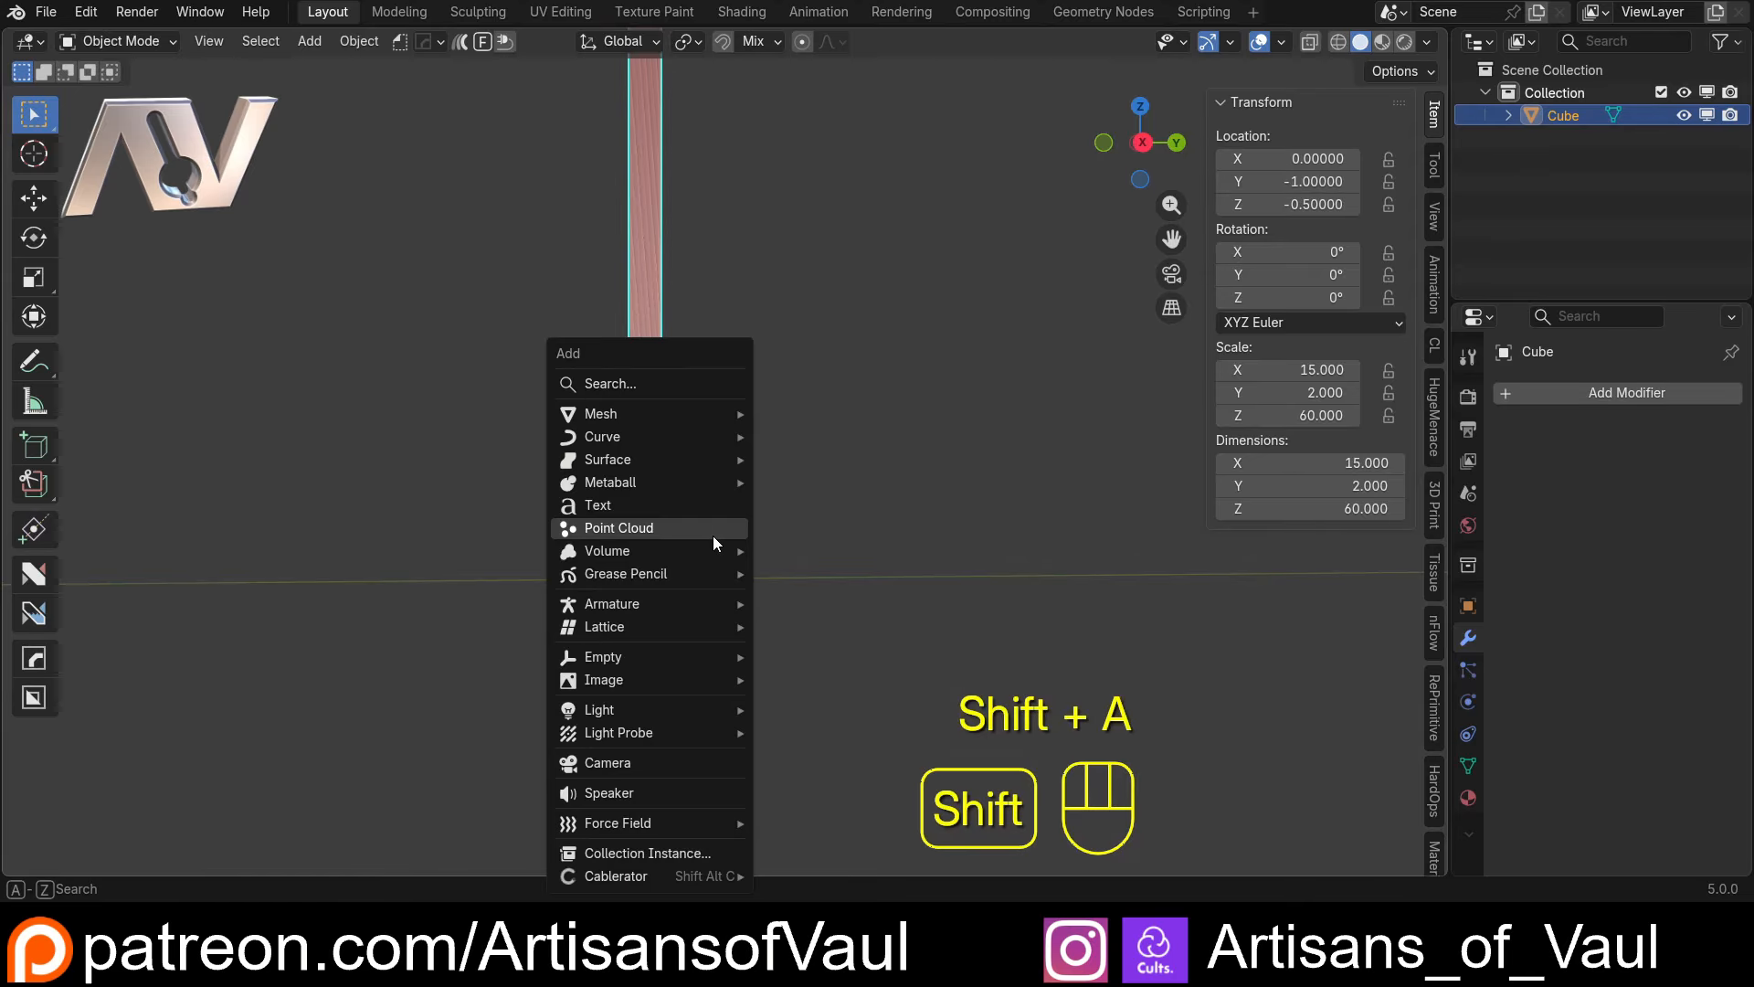
mouse_move(654, 413)
click(835, 442)
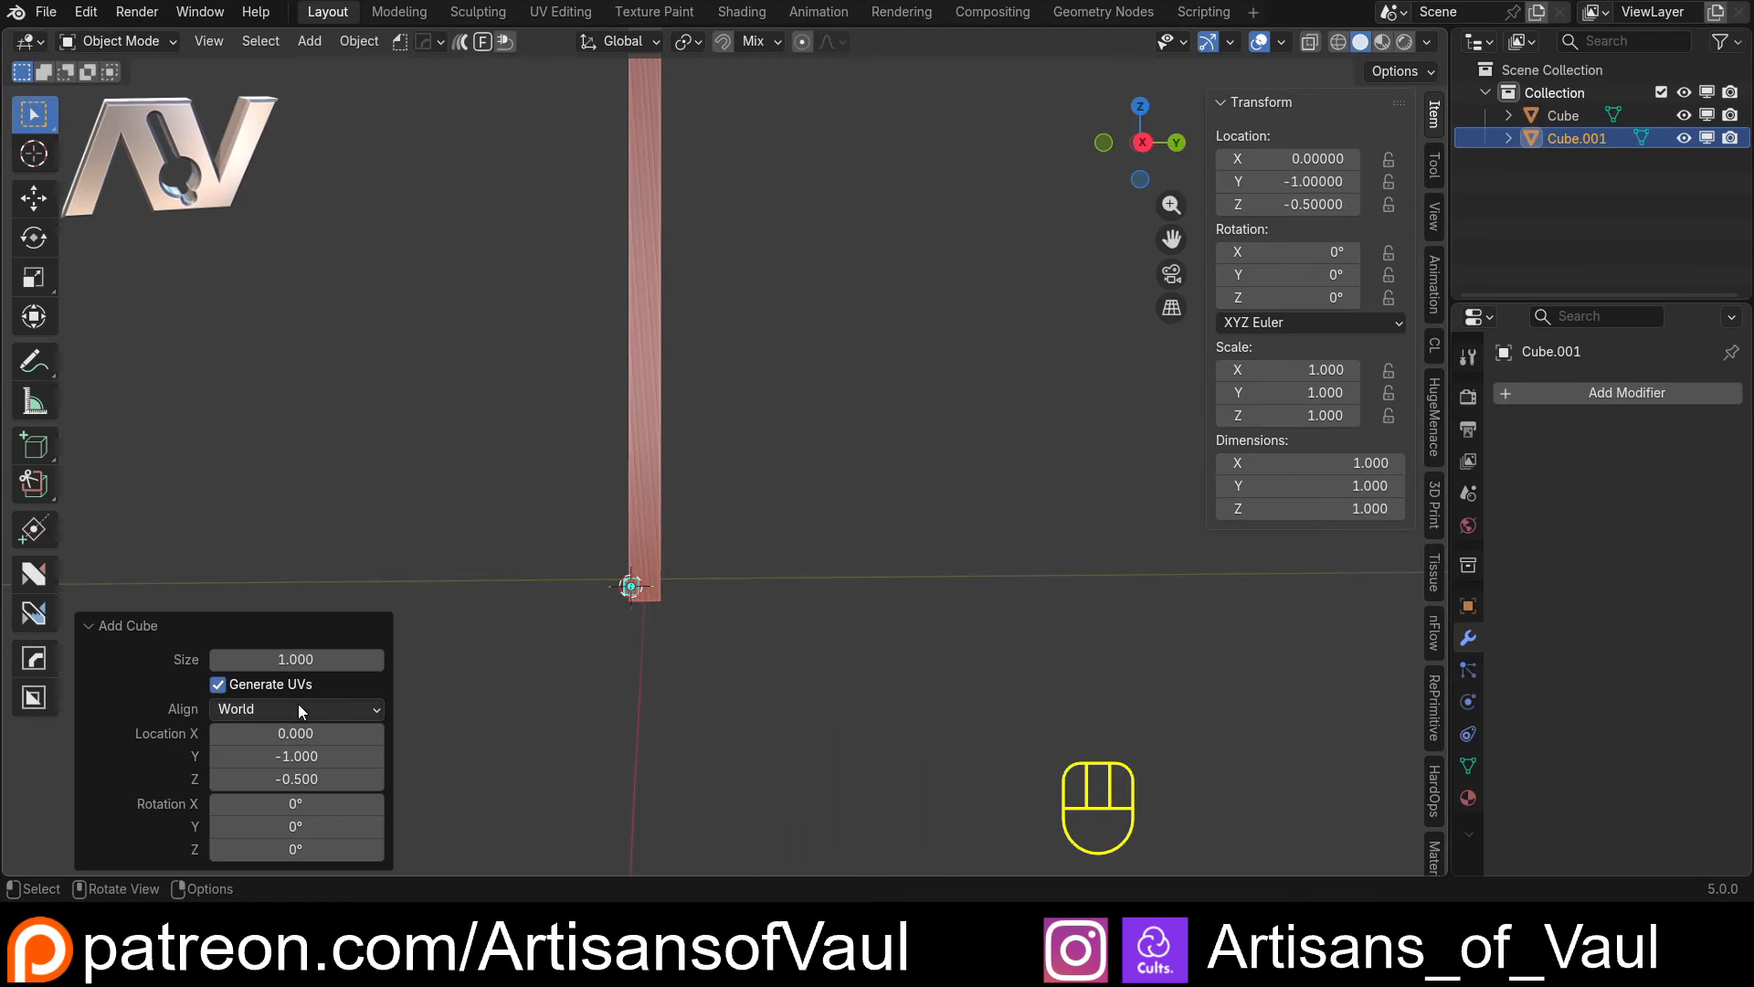
middle_drag(297, 704, 590, 603)
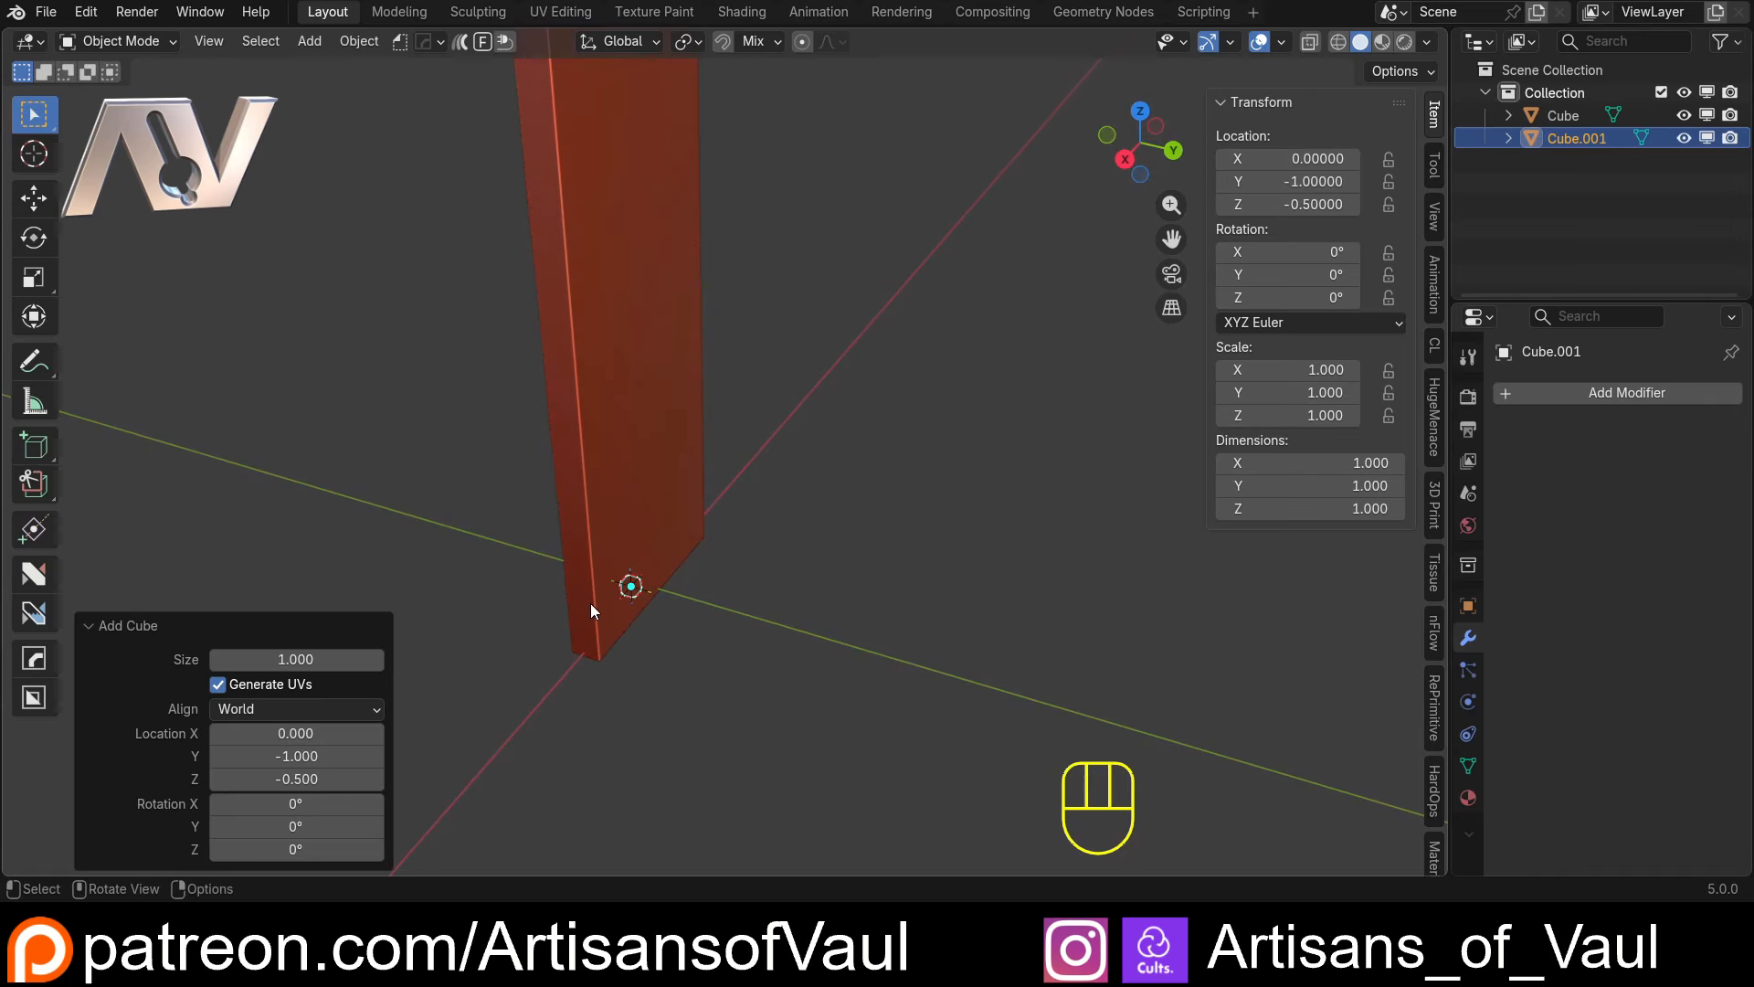
key(g)
key(y)
click(658, 628)
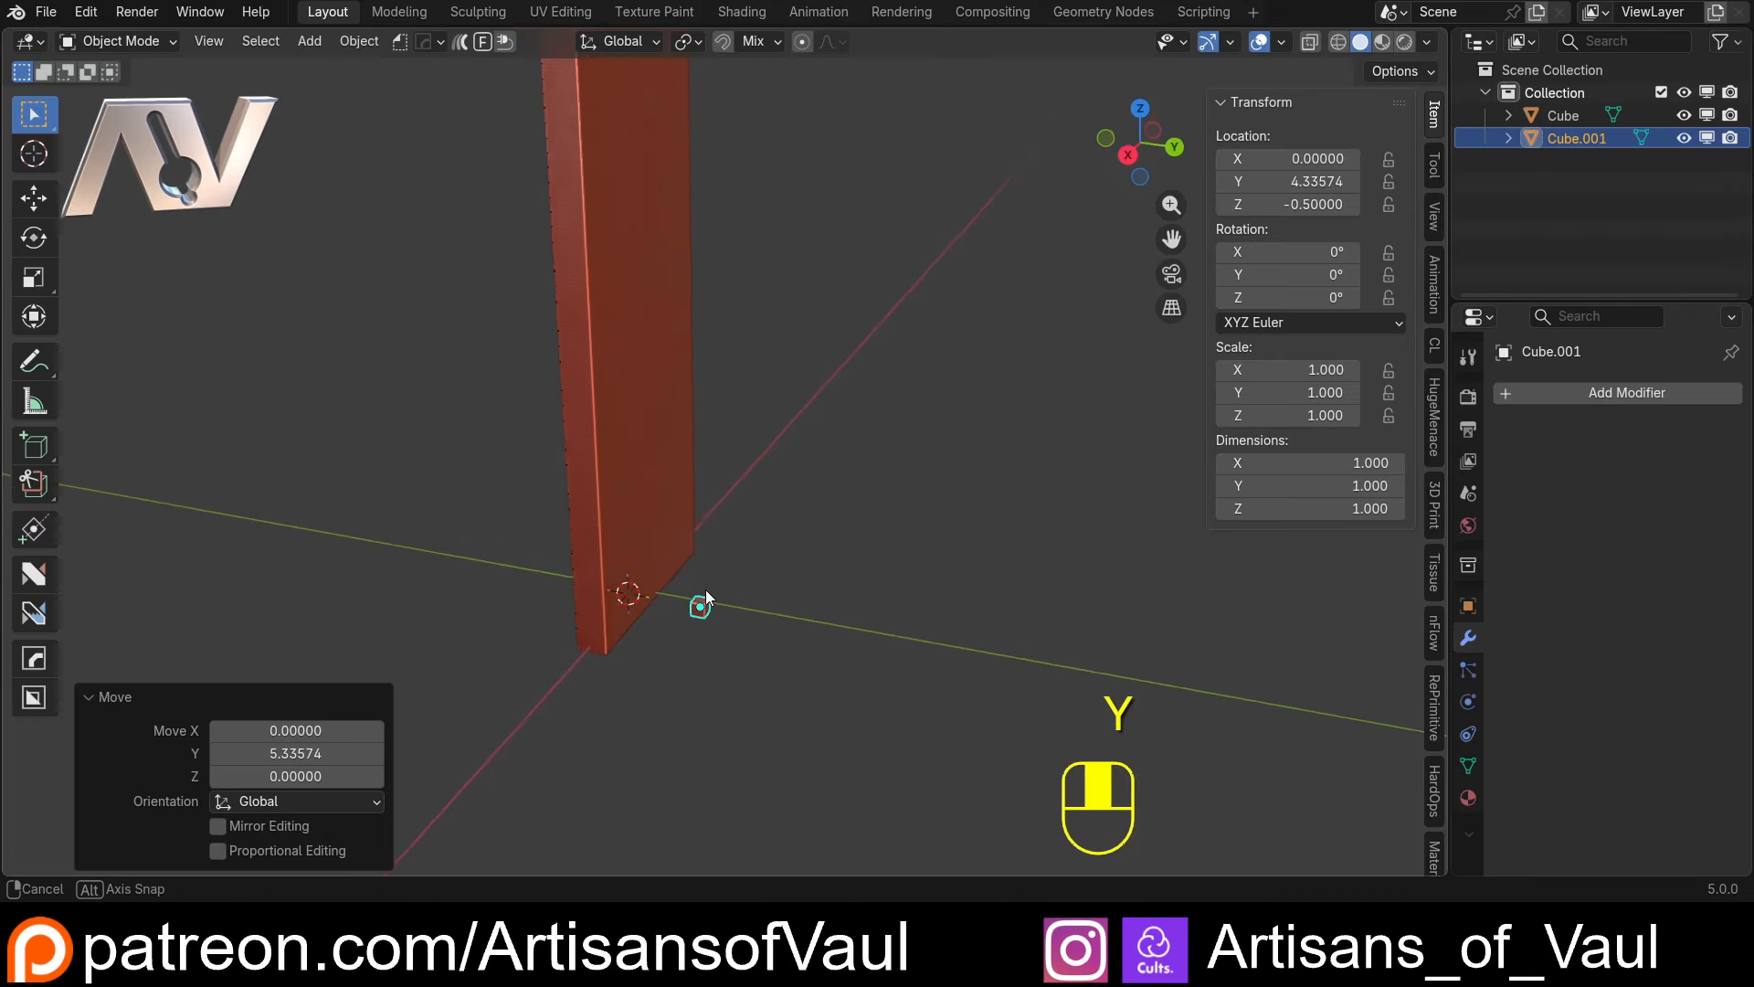
middle_drag(705, 589, 796, 499)
middle_drag(650, 545, 683, 574)
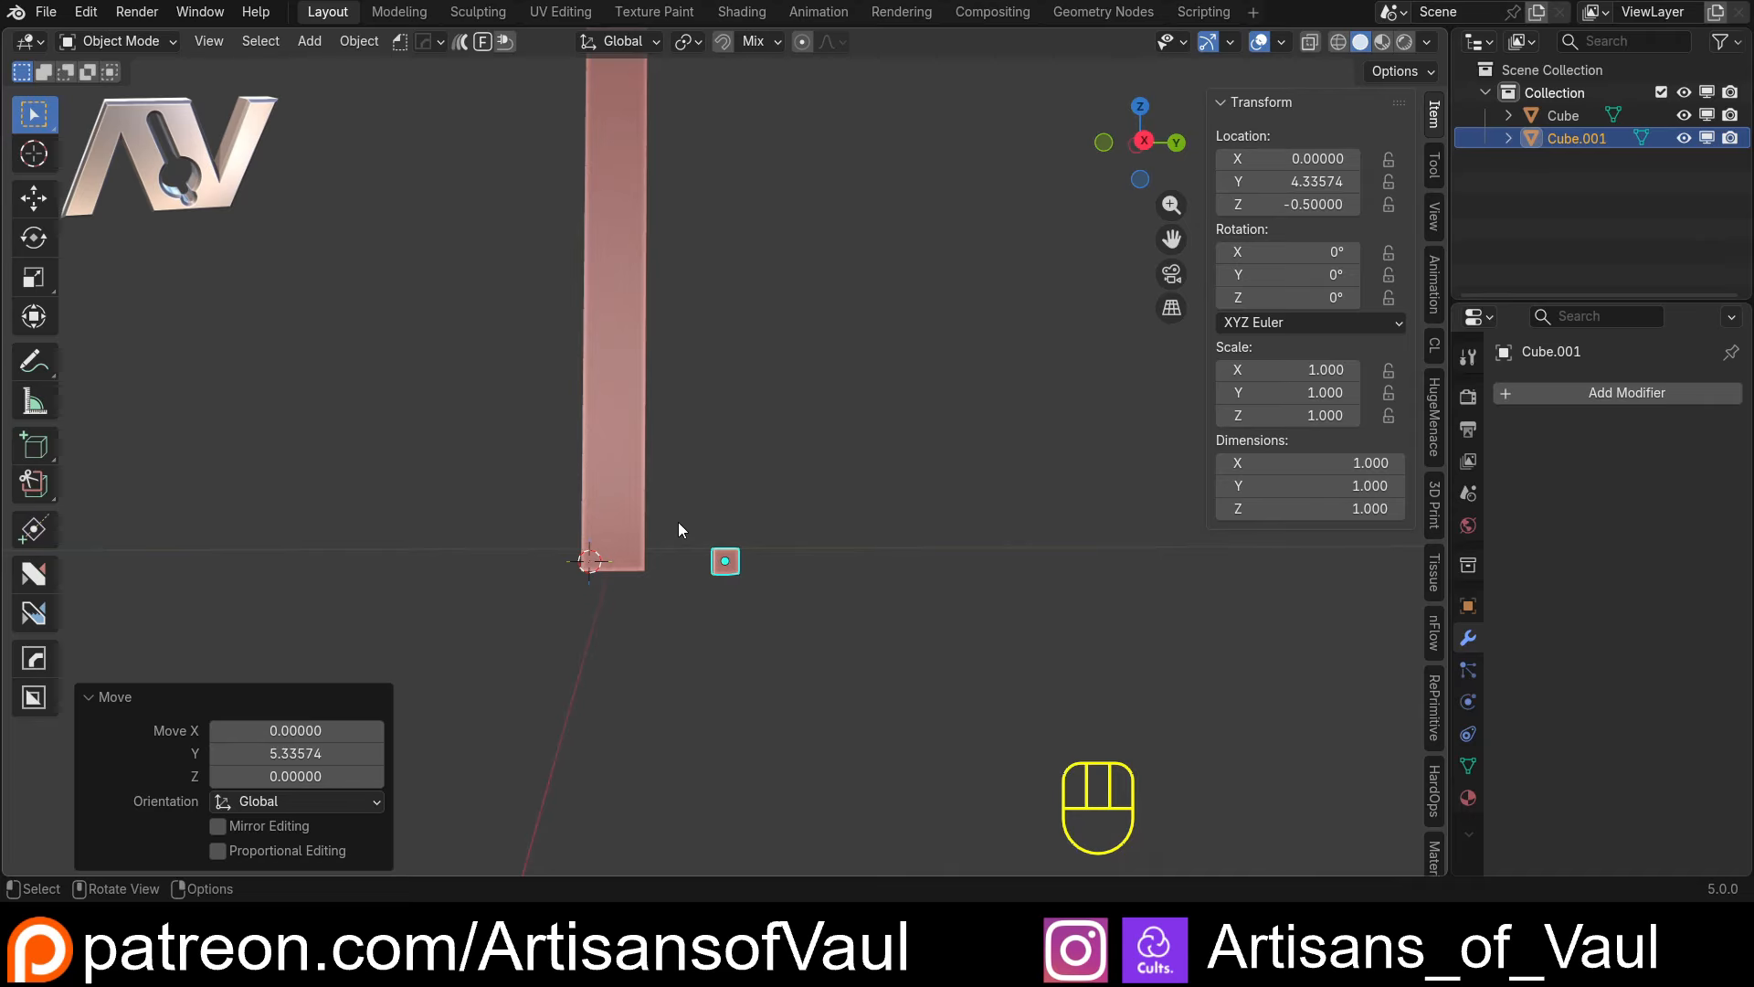
Set the new cube's Z dimension to 2 and its X dimension to 15 to form a shelf block
click(1337, 514)
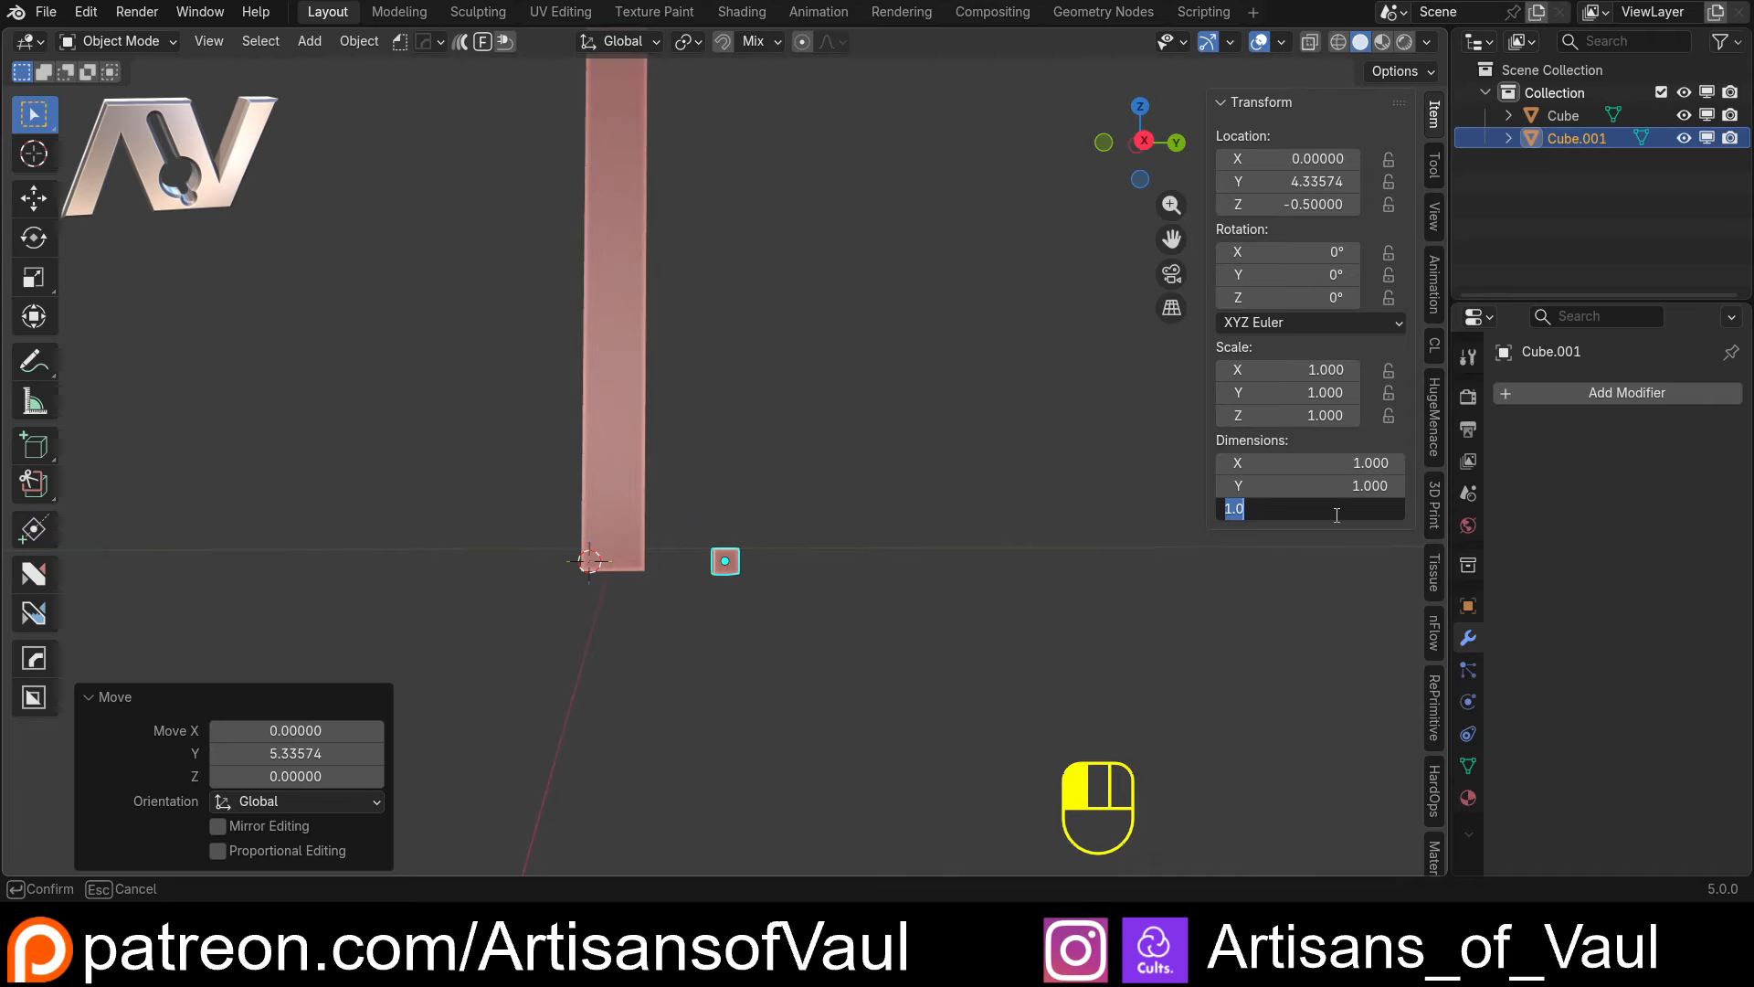
key(Return)
middle_drag(1038, 501, 476, 606)
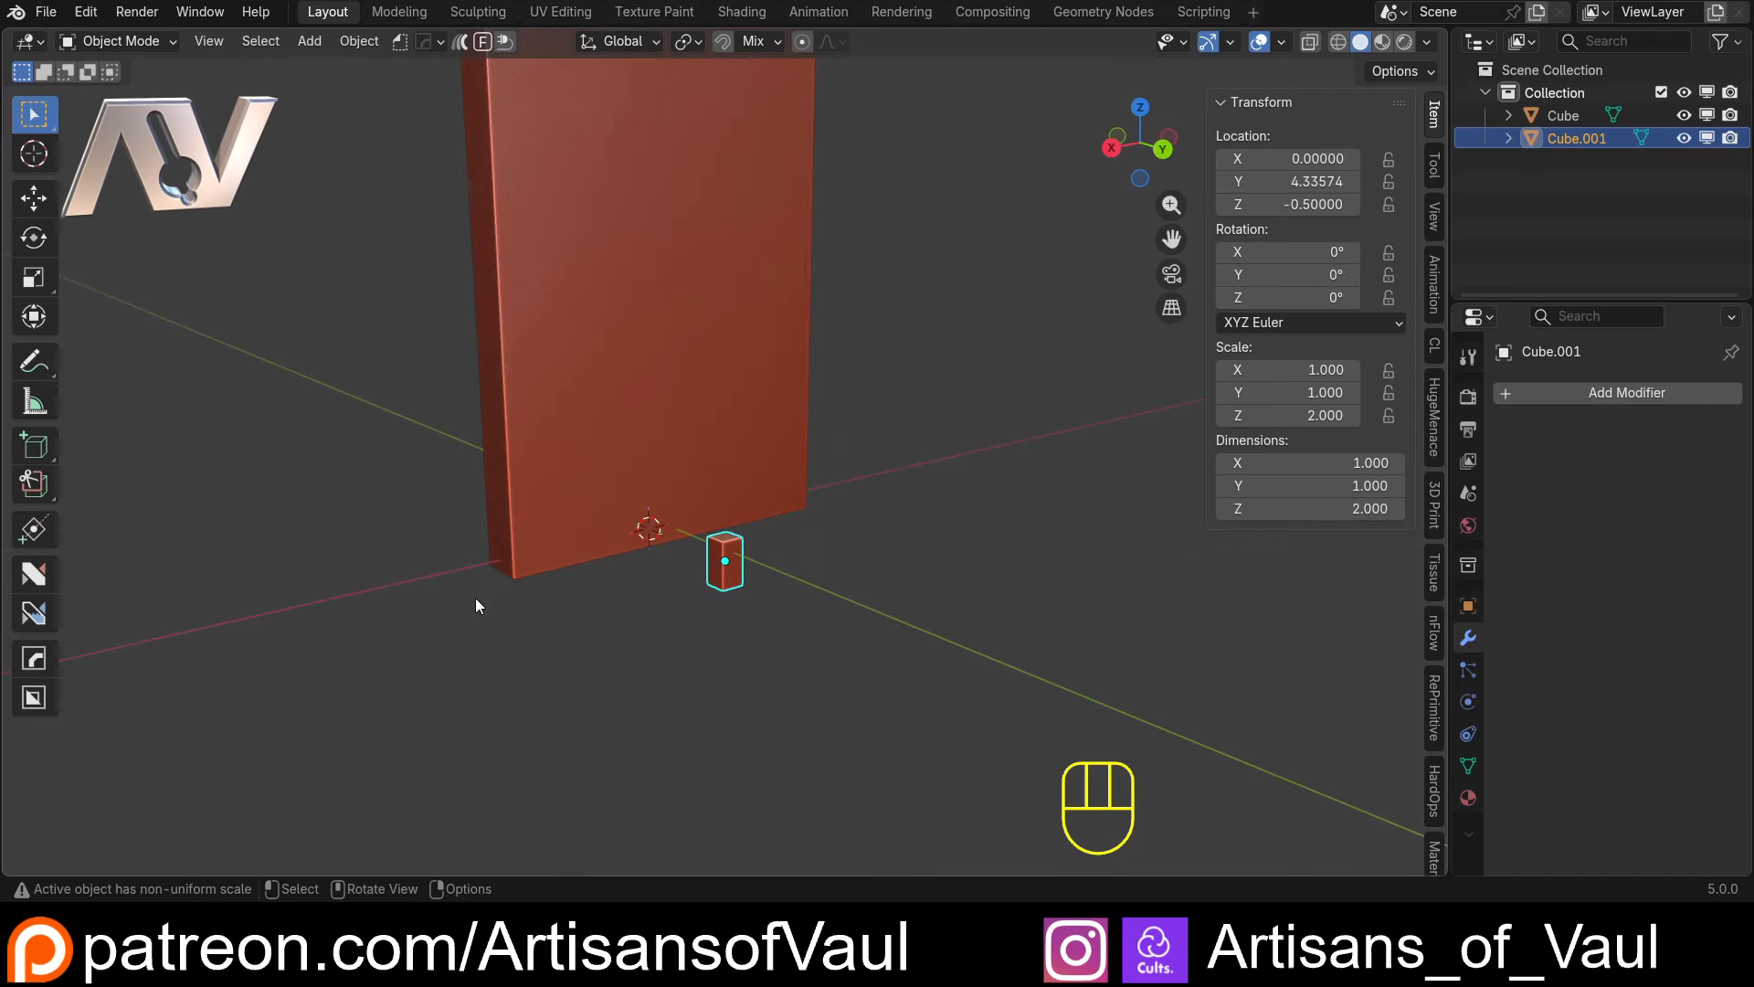
click(1312, 463)
text(15)
key(Return)
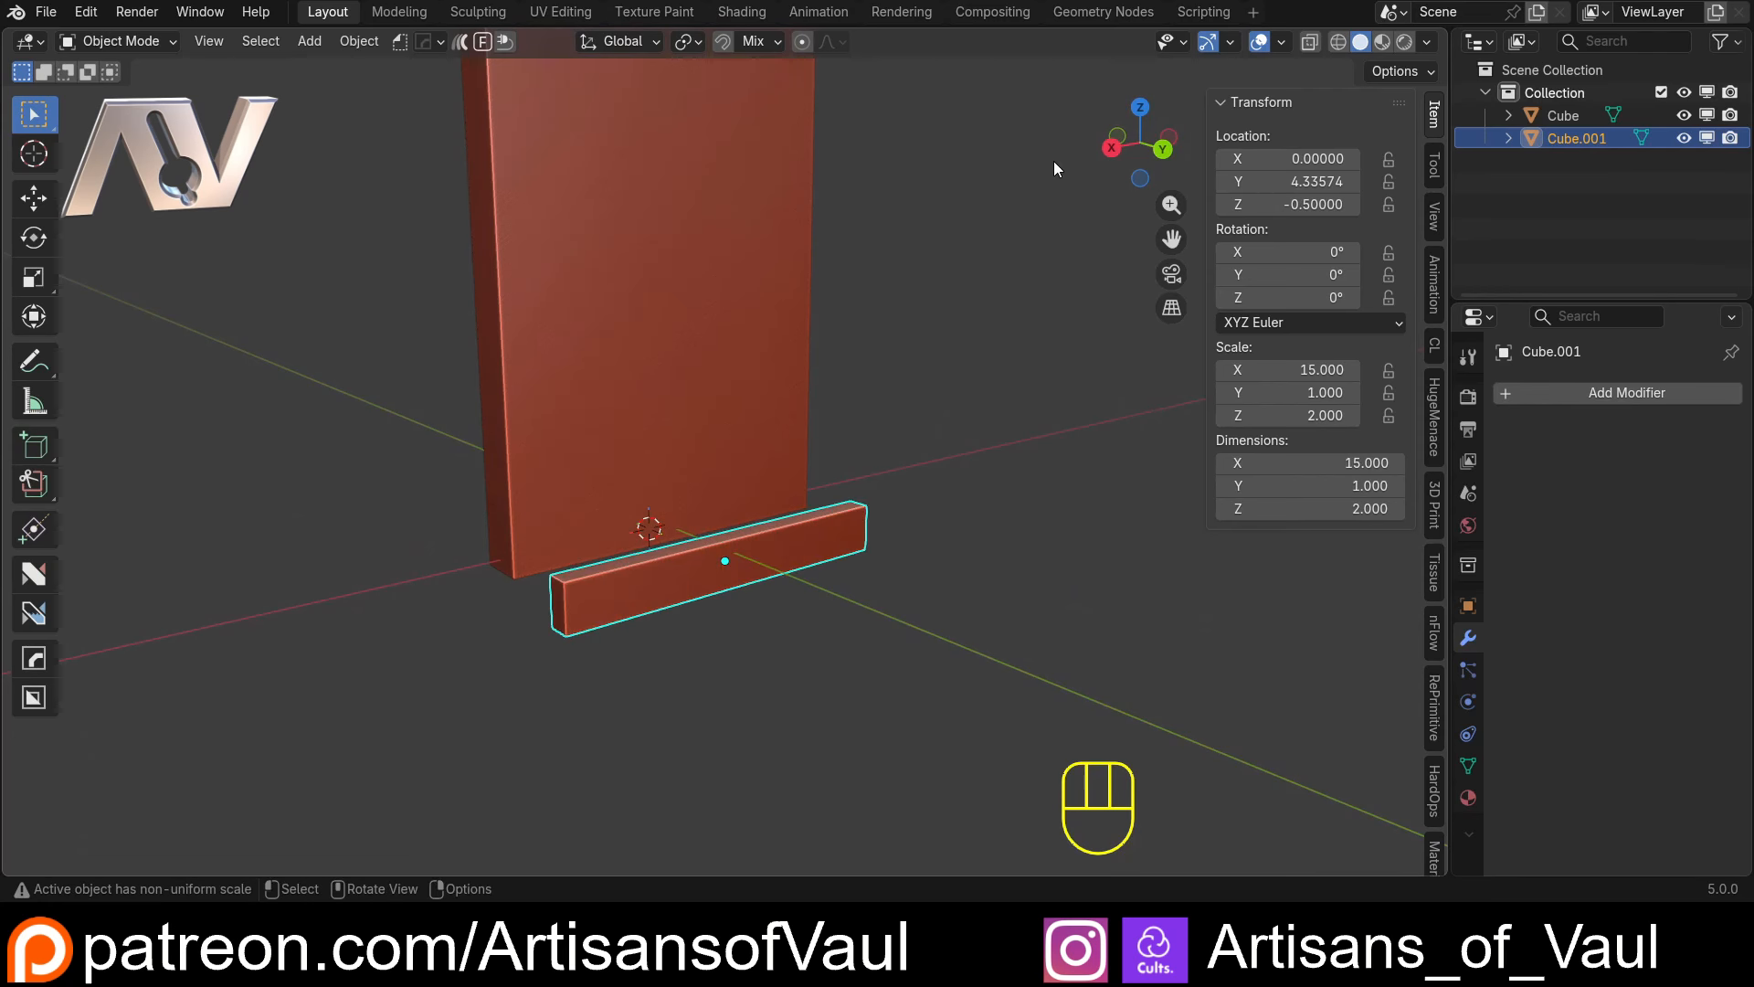
View the two boards straight along the X axis and check the Vertex, Edge and Face snap target settings
click(1111, 147)
scroll(643, 670, up, 4)
shift+middle_drag(645, 669, 689, 522)
scroll(731, 513, up, 2)
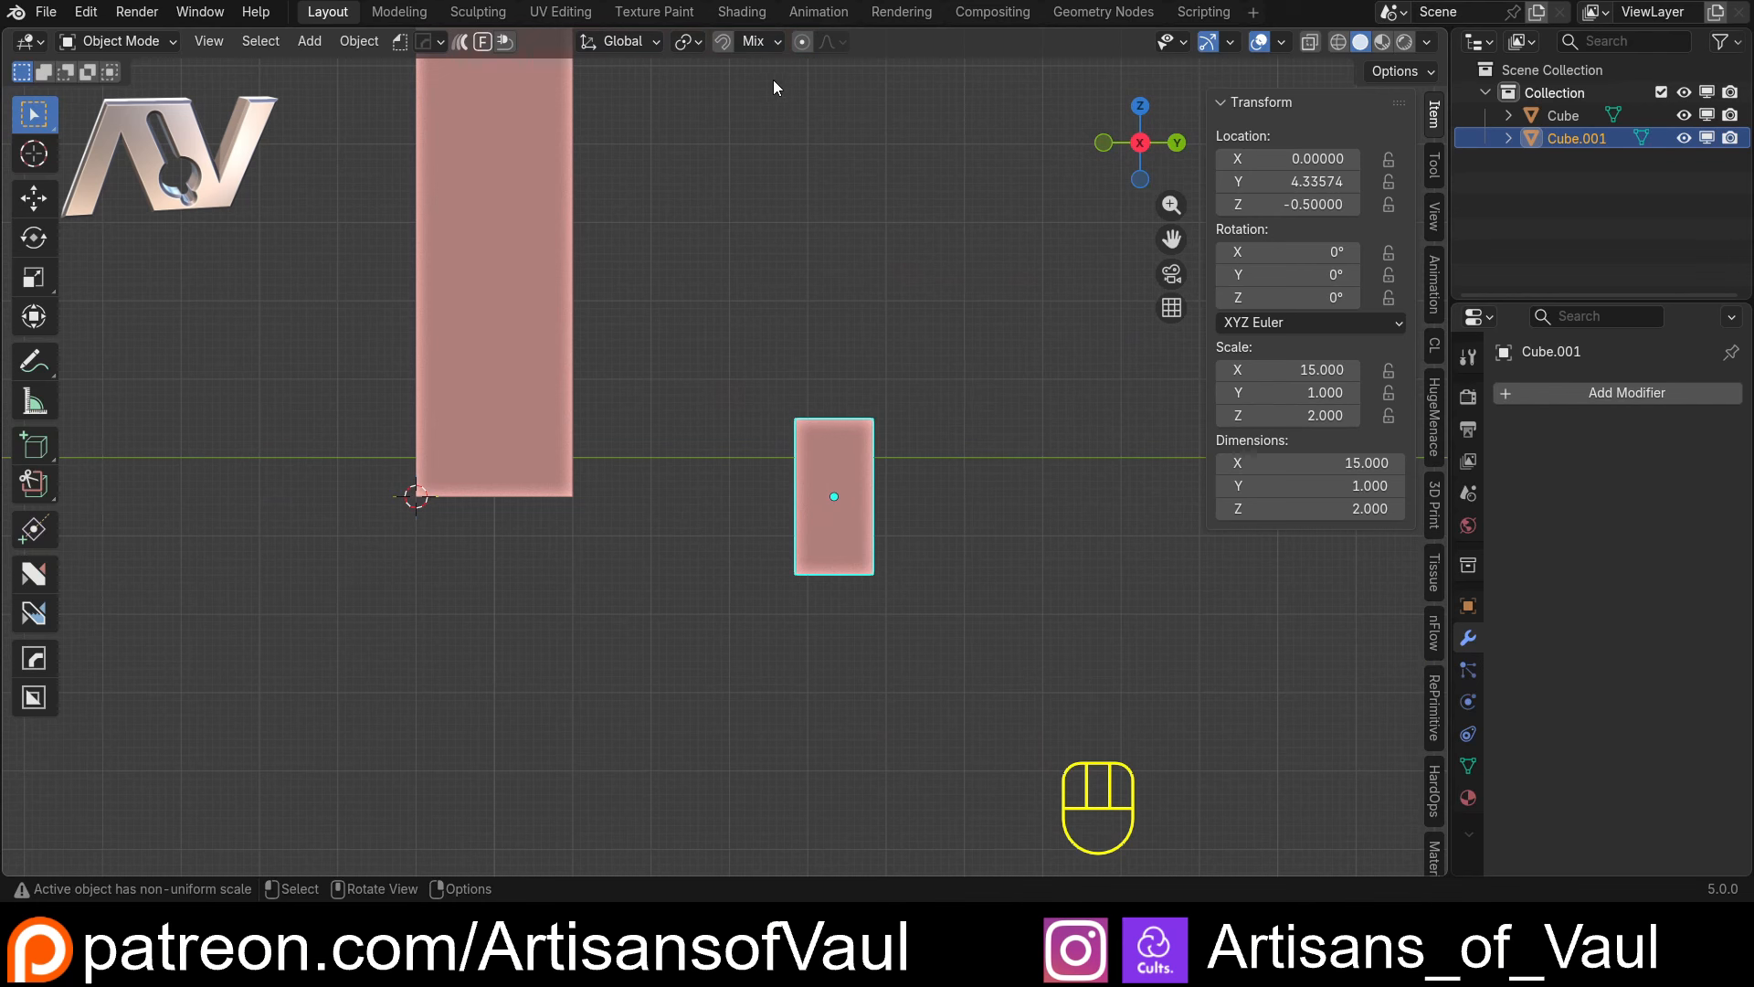
click(775, 41)
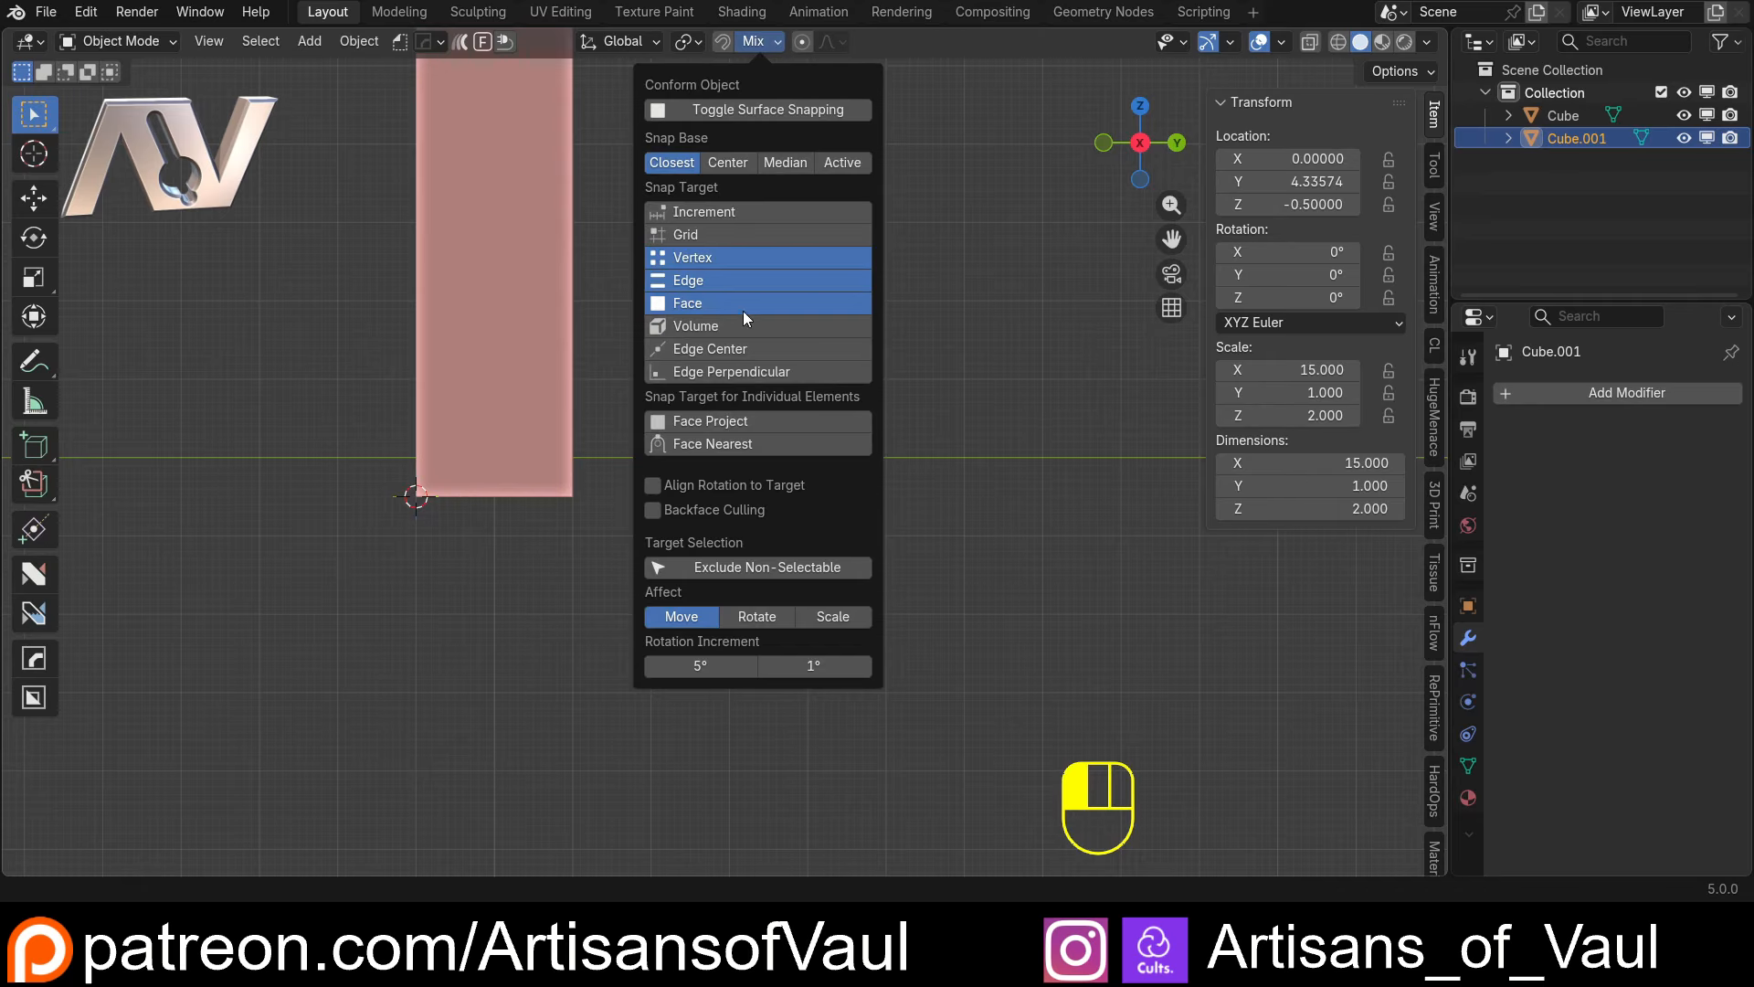
click(671, 258)
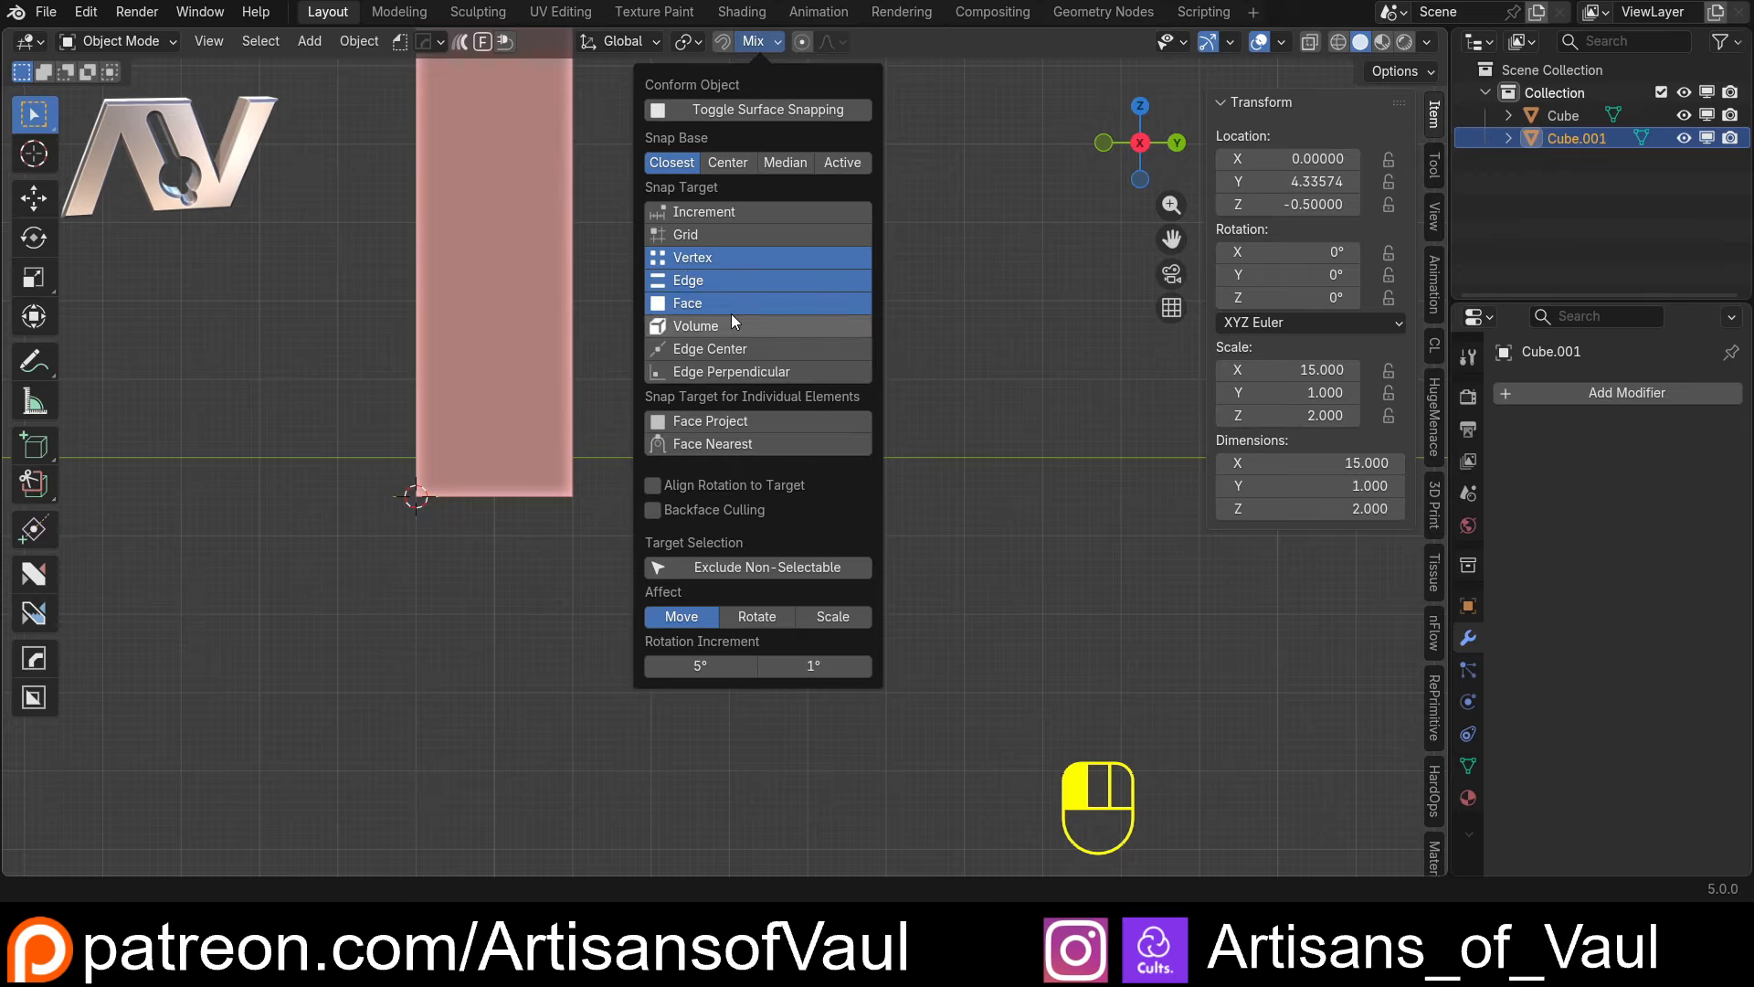
shift+click(704, 279)
shift+click(700, 303)
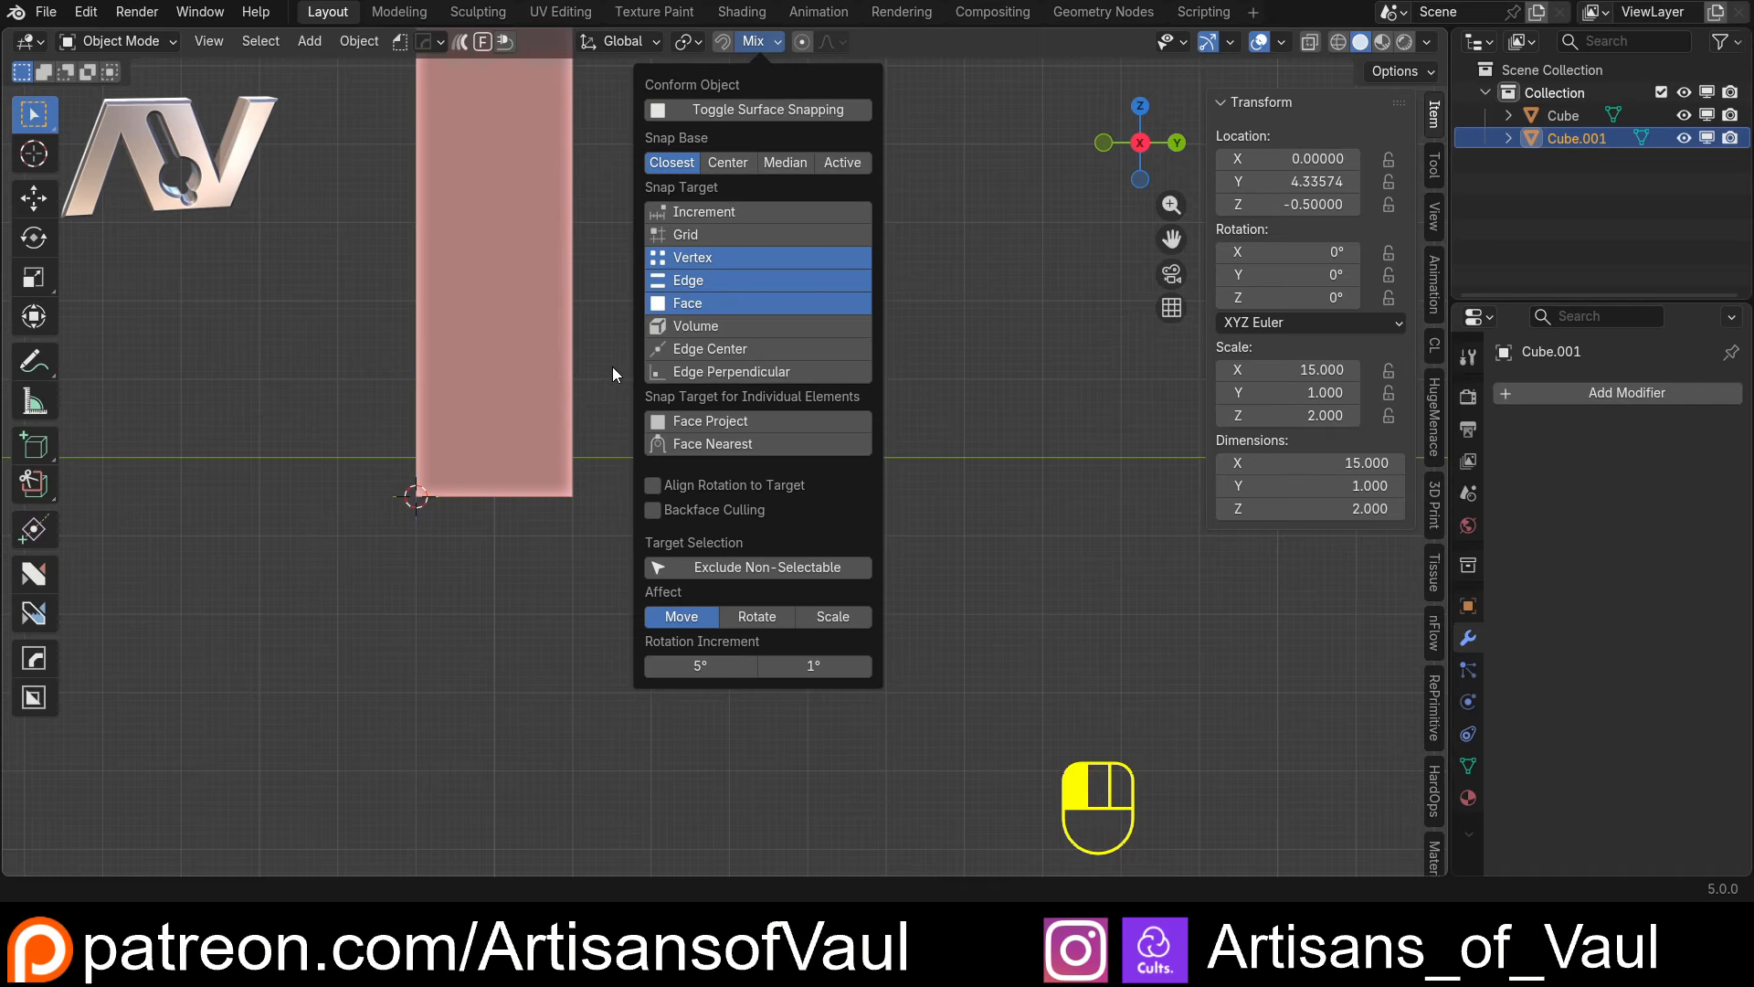
Move the shelf block with its lower near corner as snap base onto the upright panel's bottom corner on the positive Y side
middle_drag(612, 365, 679, 478)
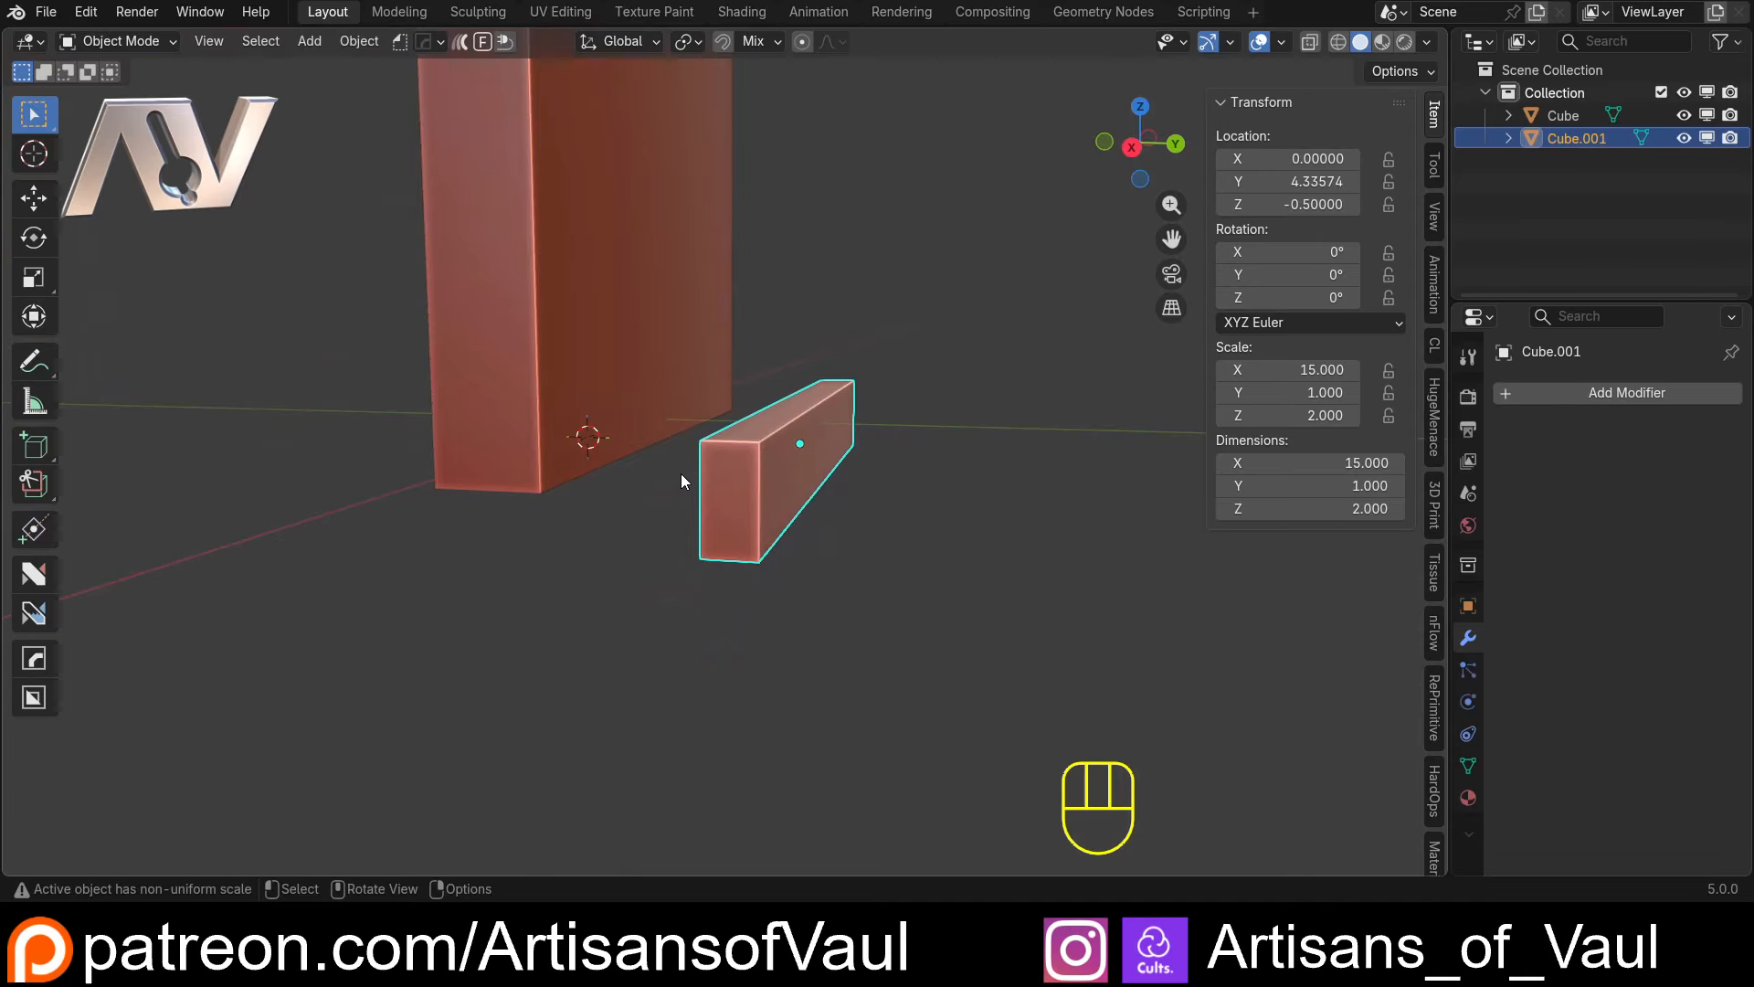
key(g)
key(b)
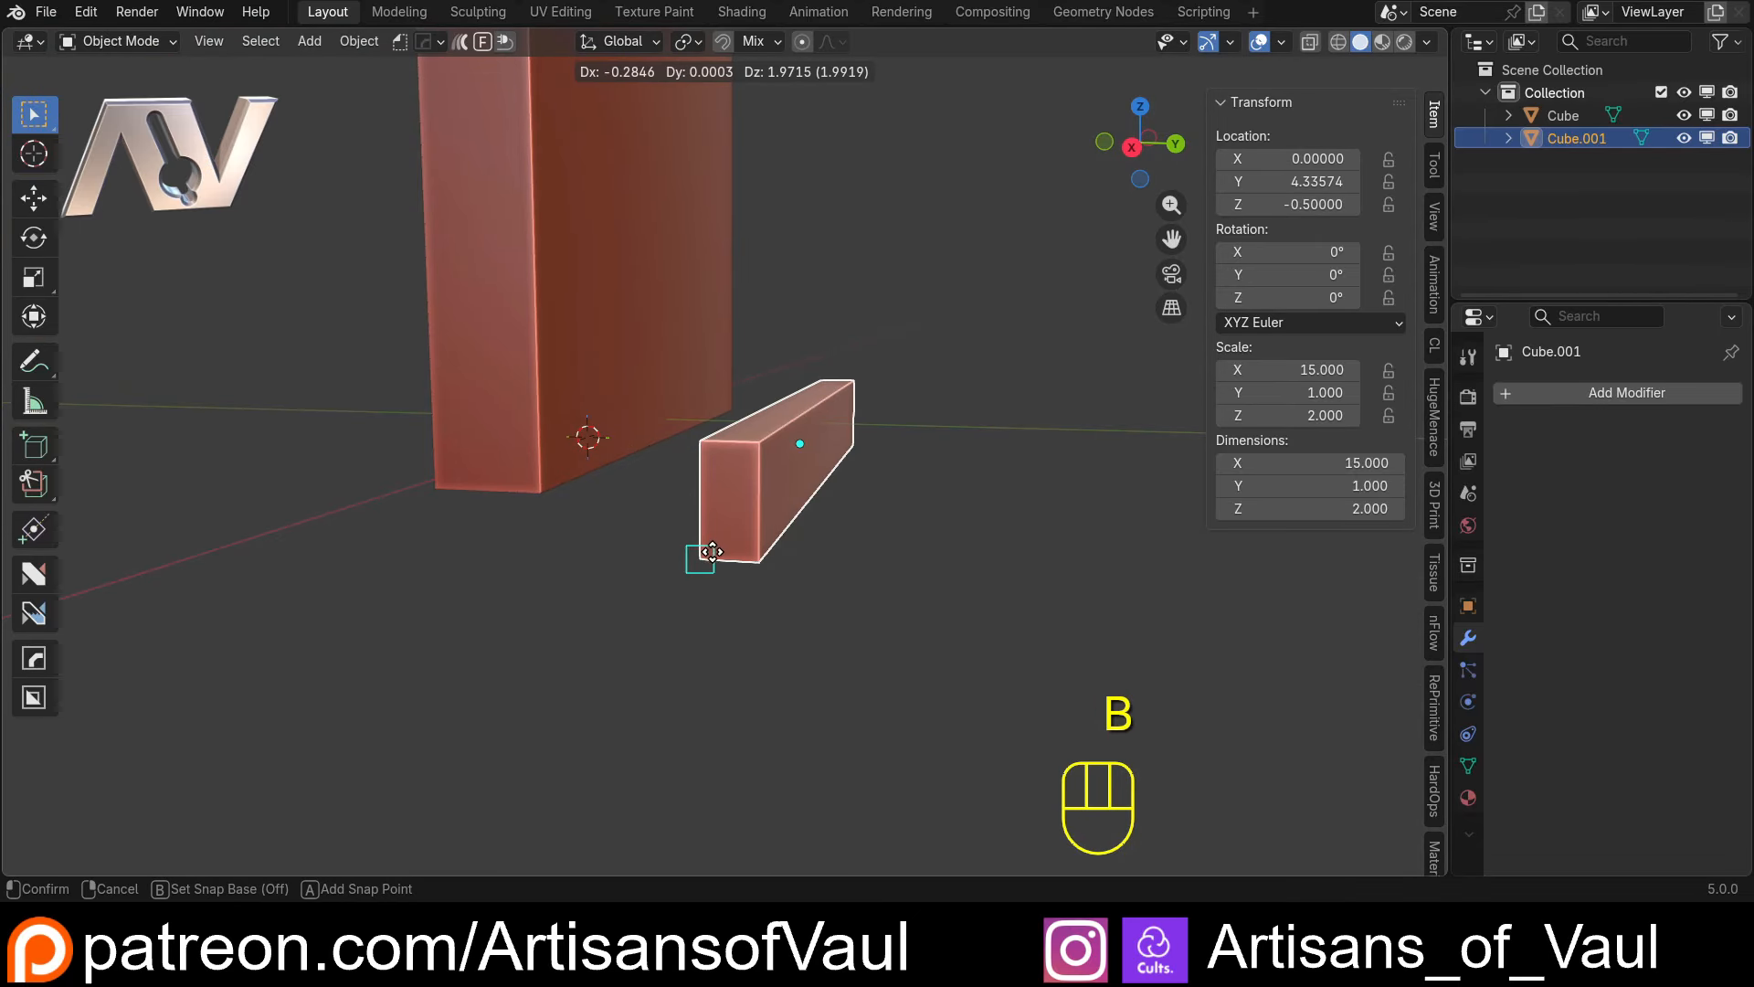
click(711, 558)
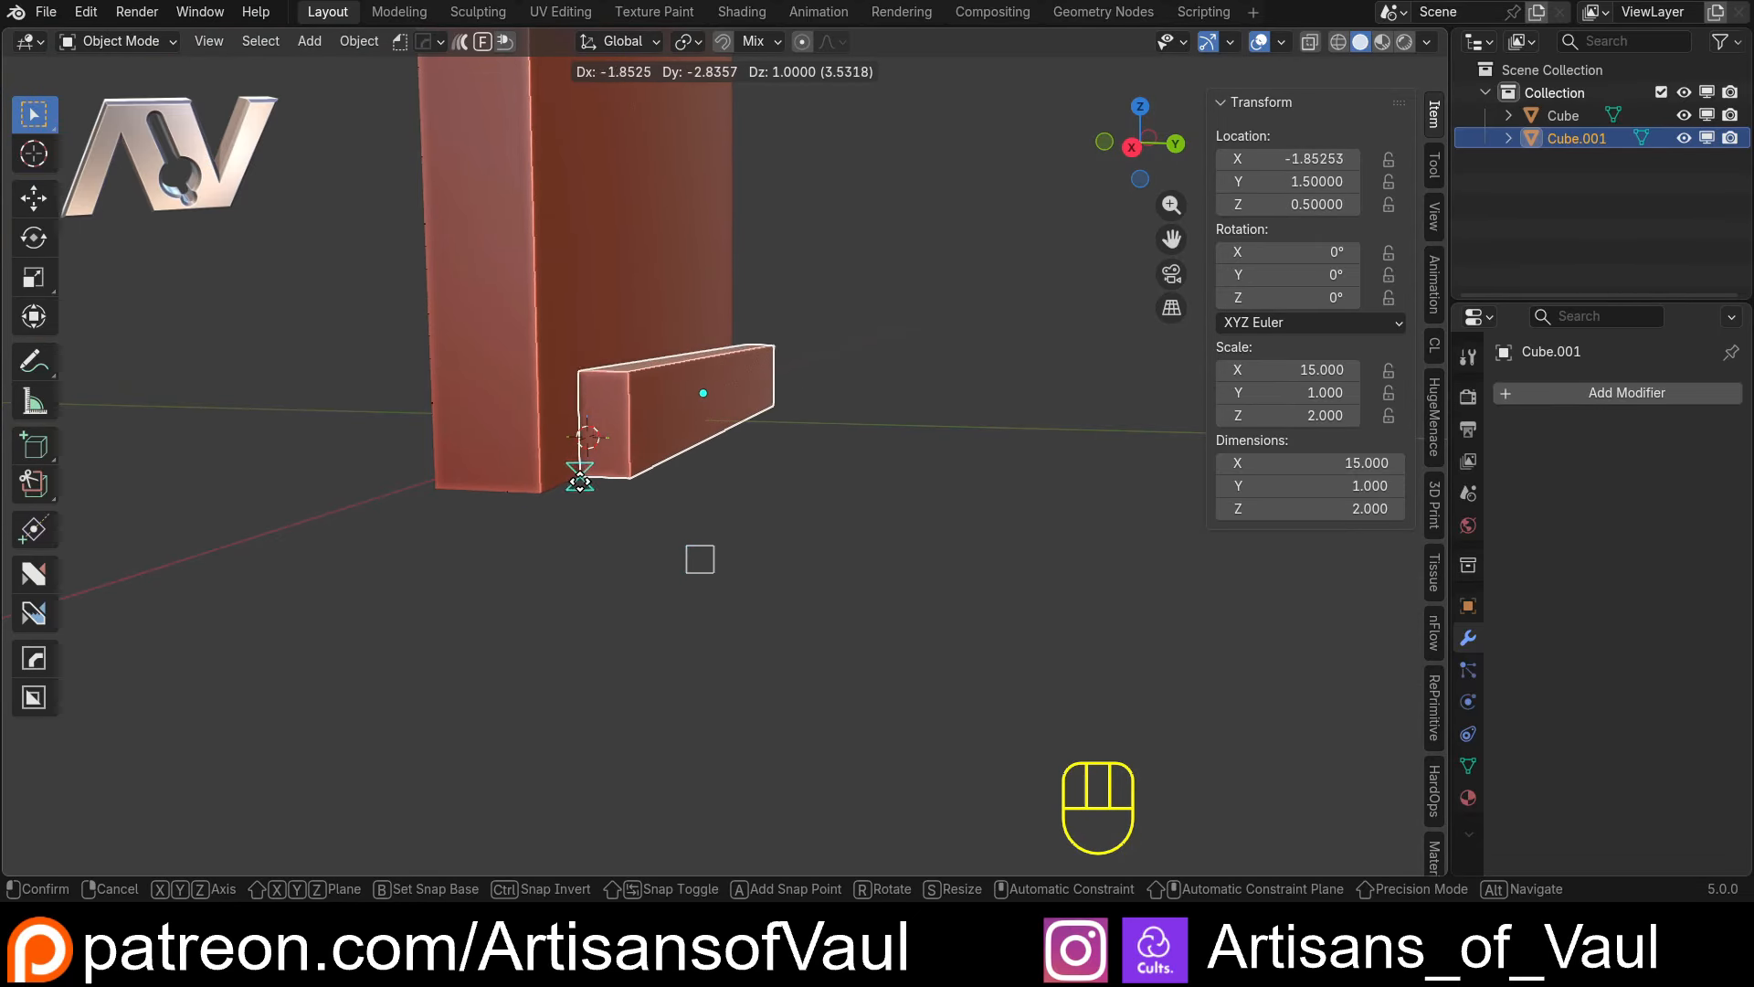
click(540, 489)
Examine the joint between the shelf block and the upright panel from below, from the end and from above
middle_drag(546, 490, 688, 427)
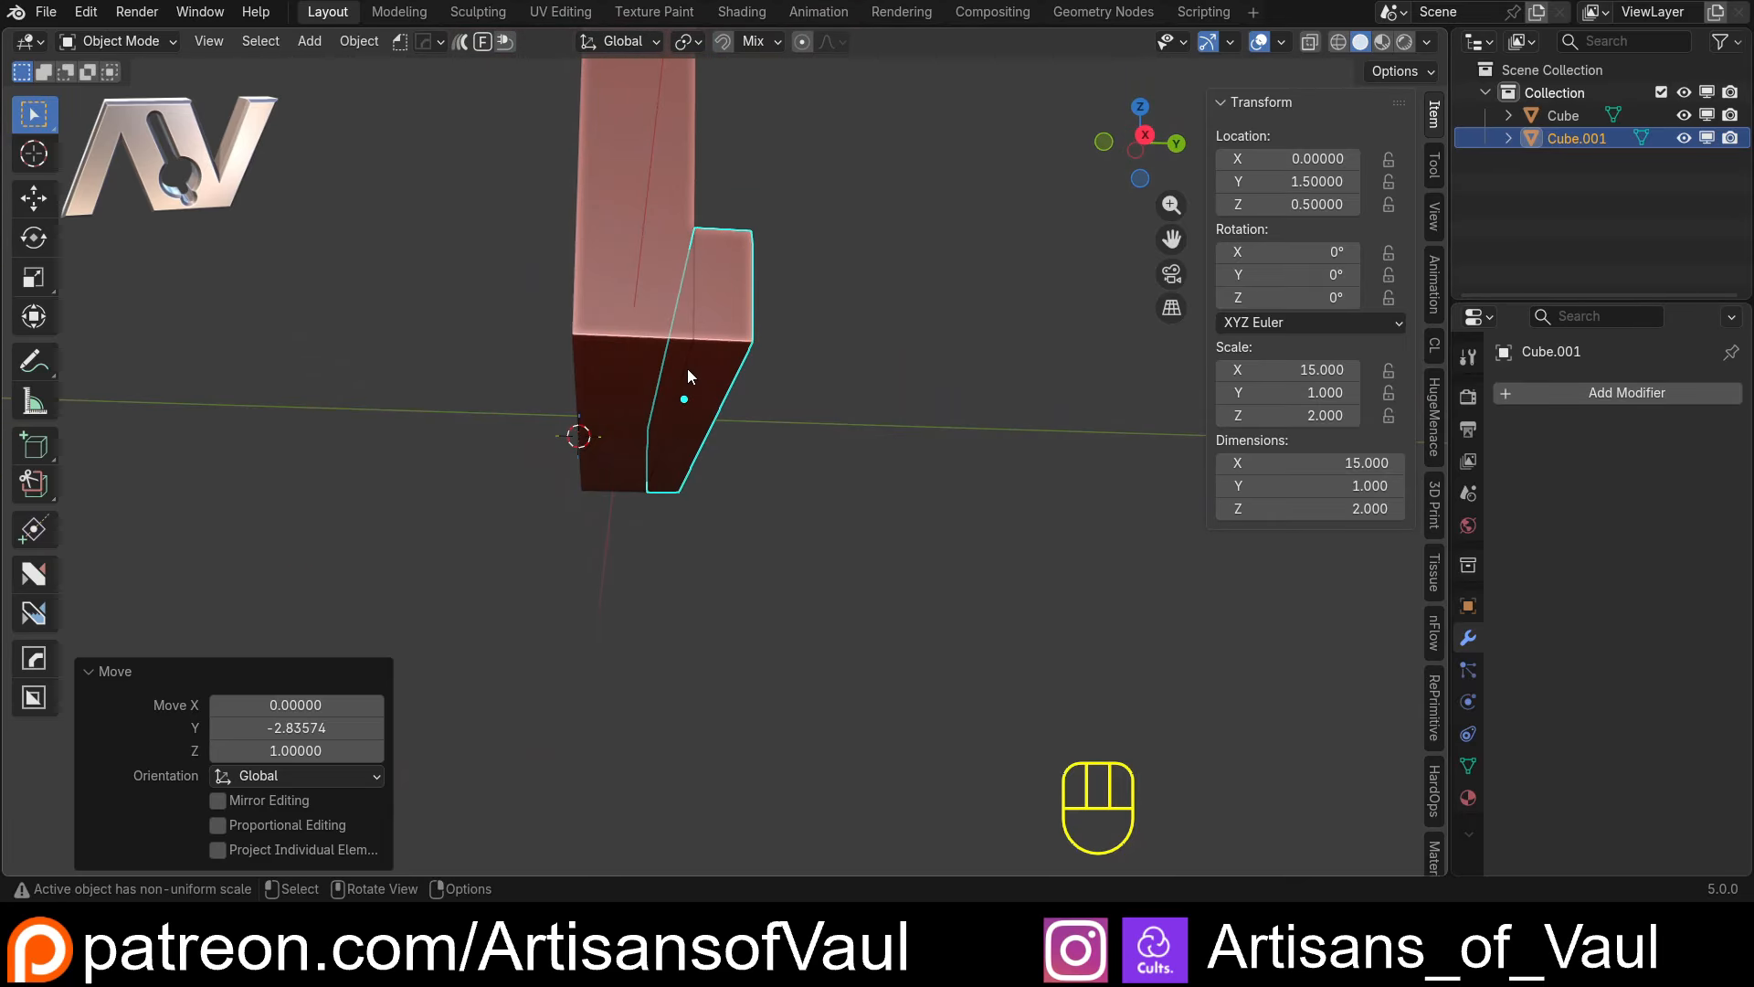
middle_drag(666, 414, 699, 441)
scroll(868, 324, down, 4)
shift+middle_drag(819, 355, 592, 385)
shift+middle_drag(508, 459, 595, 375)
scroll(692, 390, up, 6)
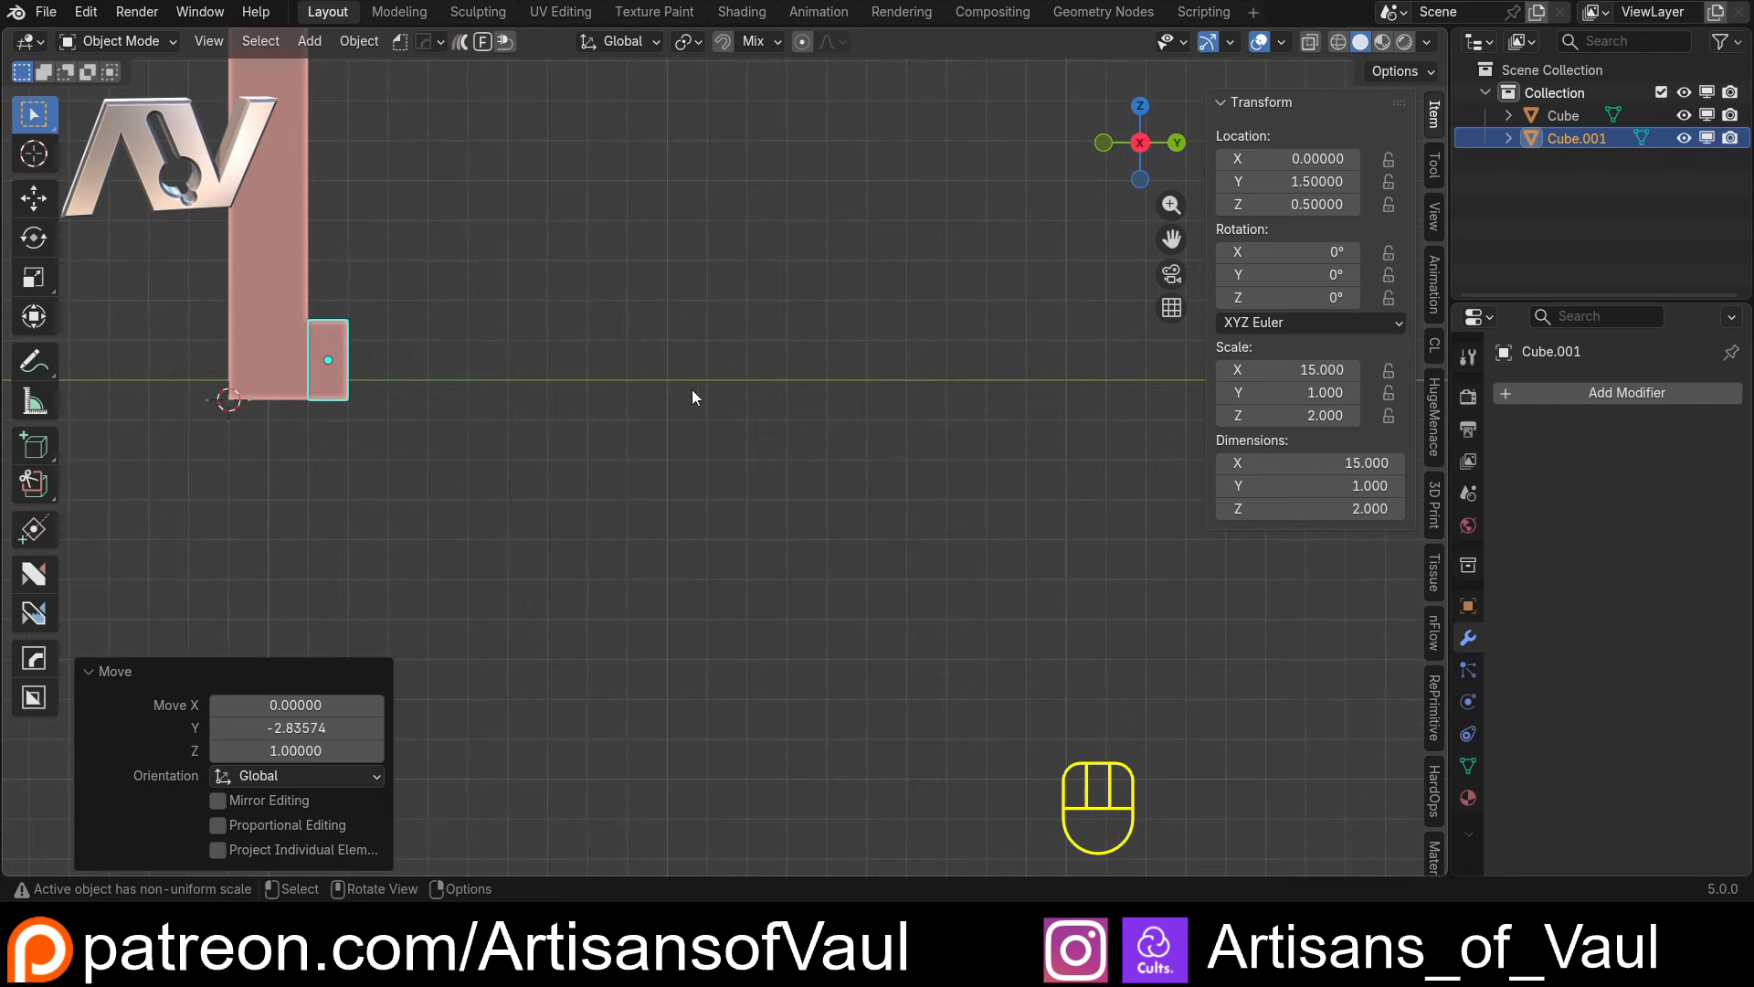
shift+middle_drag(366, 367, 678, 430)
scroll(712, 443, up, 5)
middle_drag(522, 499, 546, 362)
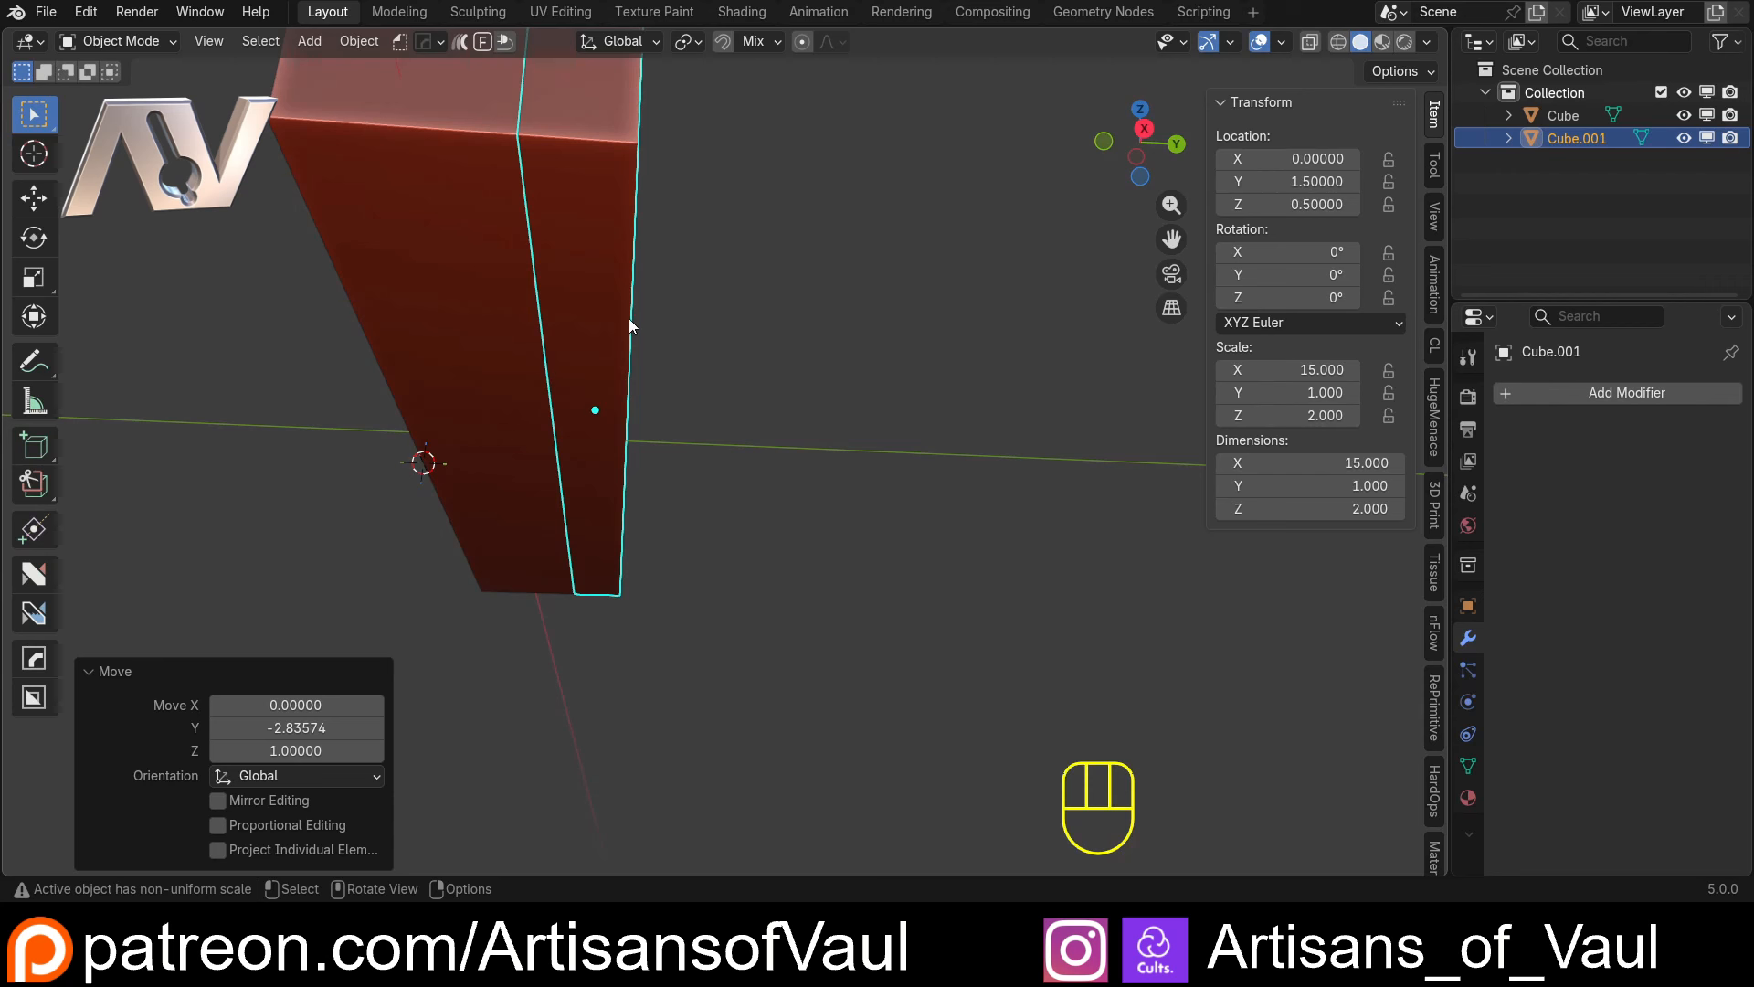
shift+middle_drag(629, 318, 679, 408)
scroll(711, 292, down, 3)
middle_drag(711, 292, 709, 446)
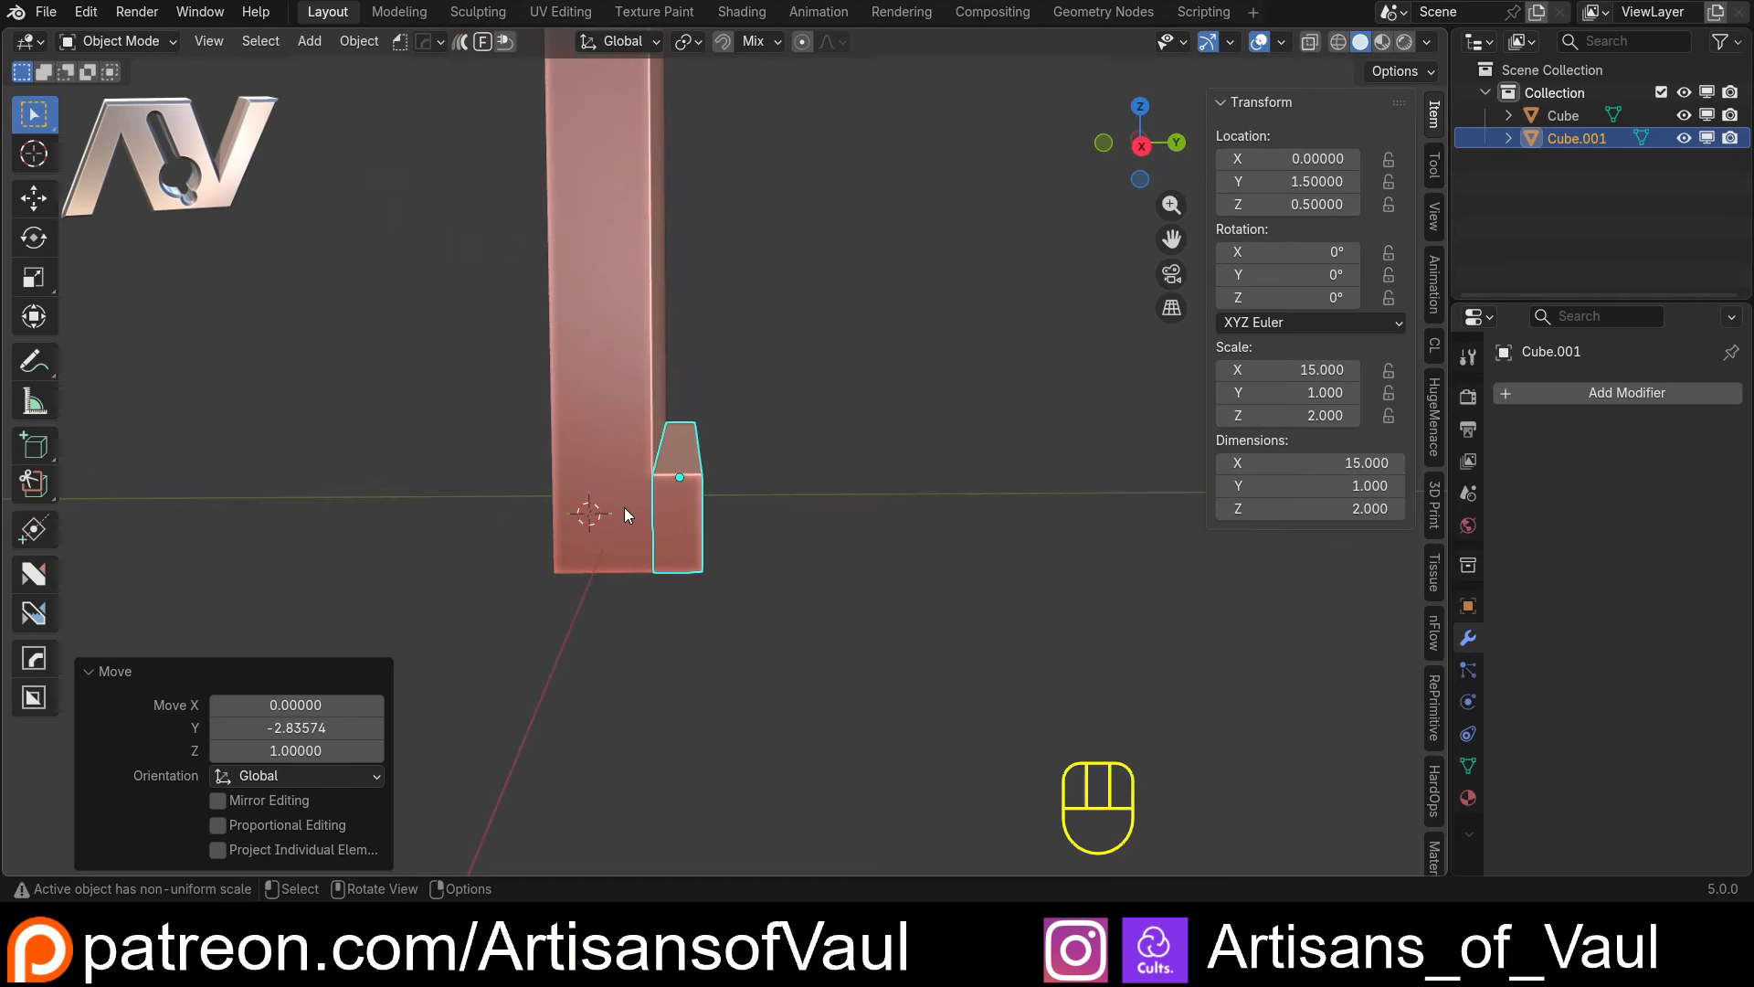
Isolate the shelf block, select its bottom long edge on the negative Y side in Edit Mode, snap the 3D cursor to it, and return to Object Mode
key(KP_Divide)
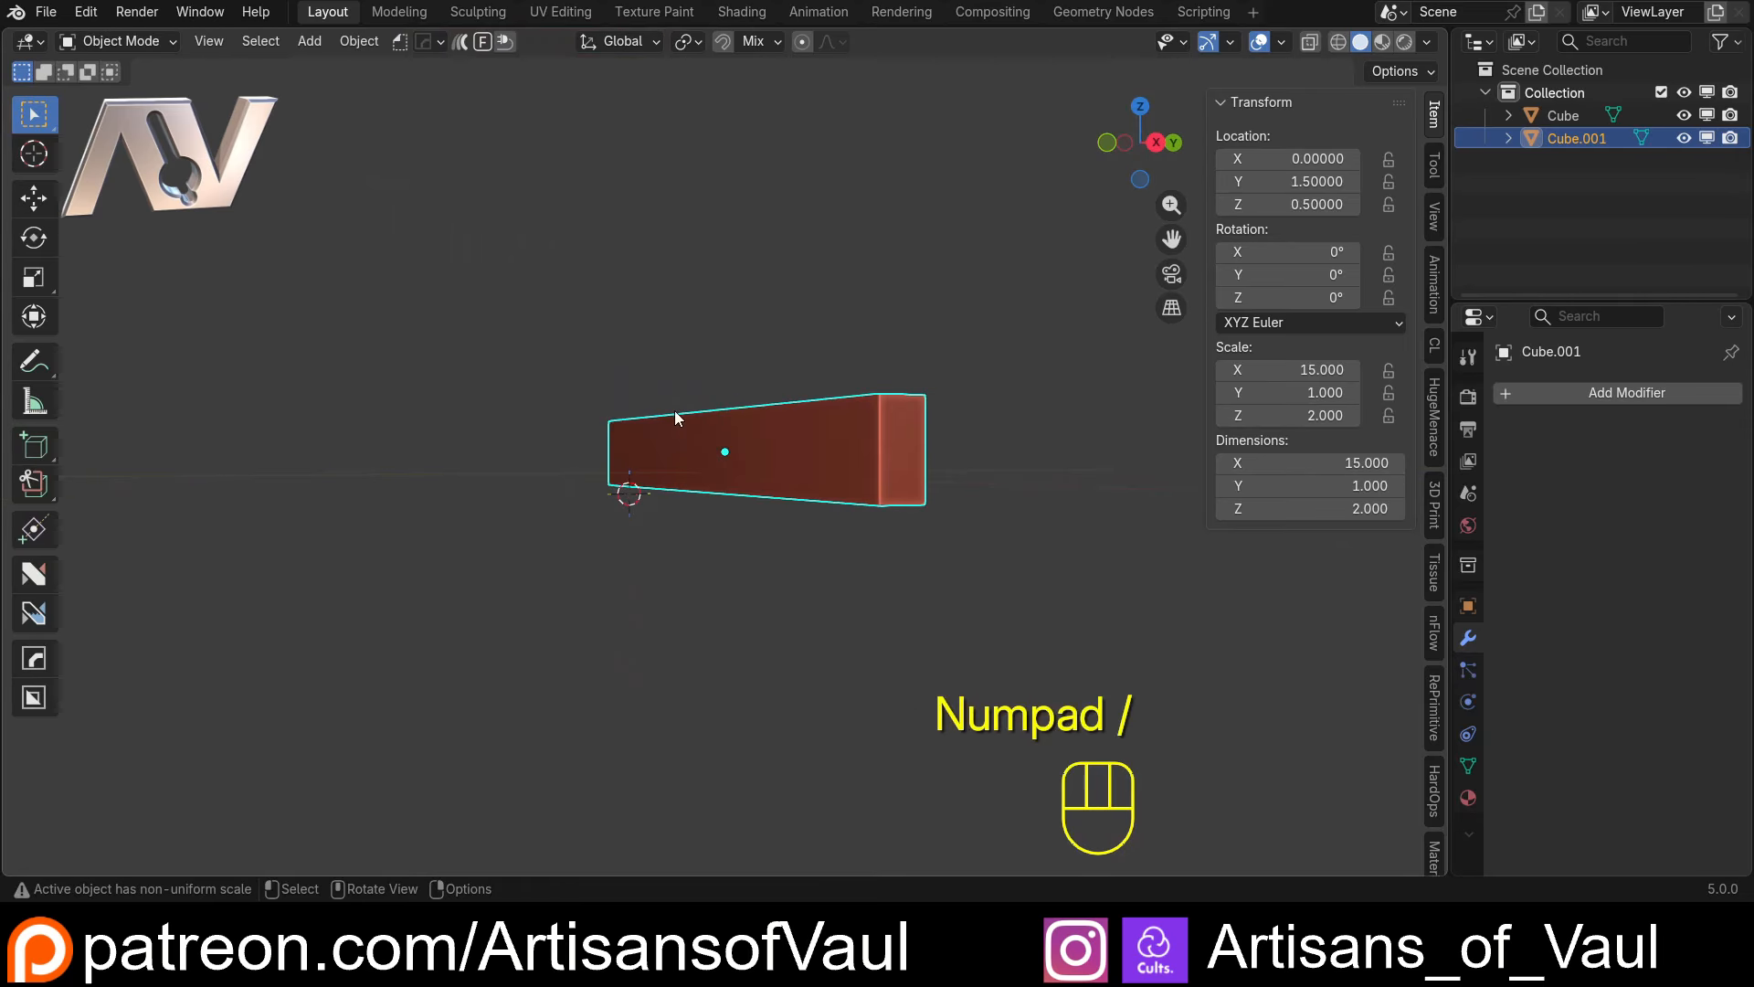
middle_drag(674, 418, 672, 540)
middle_drag(796, 550, 763, 457)
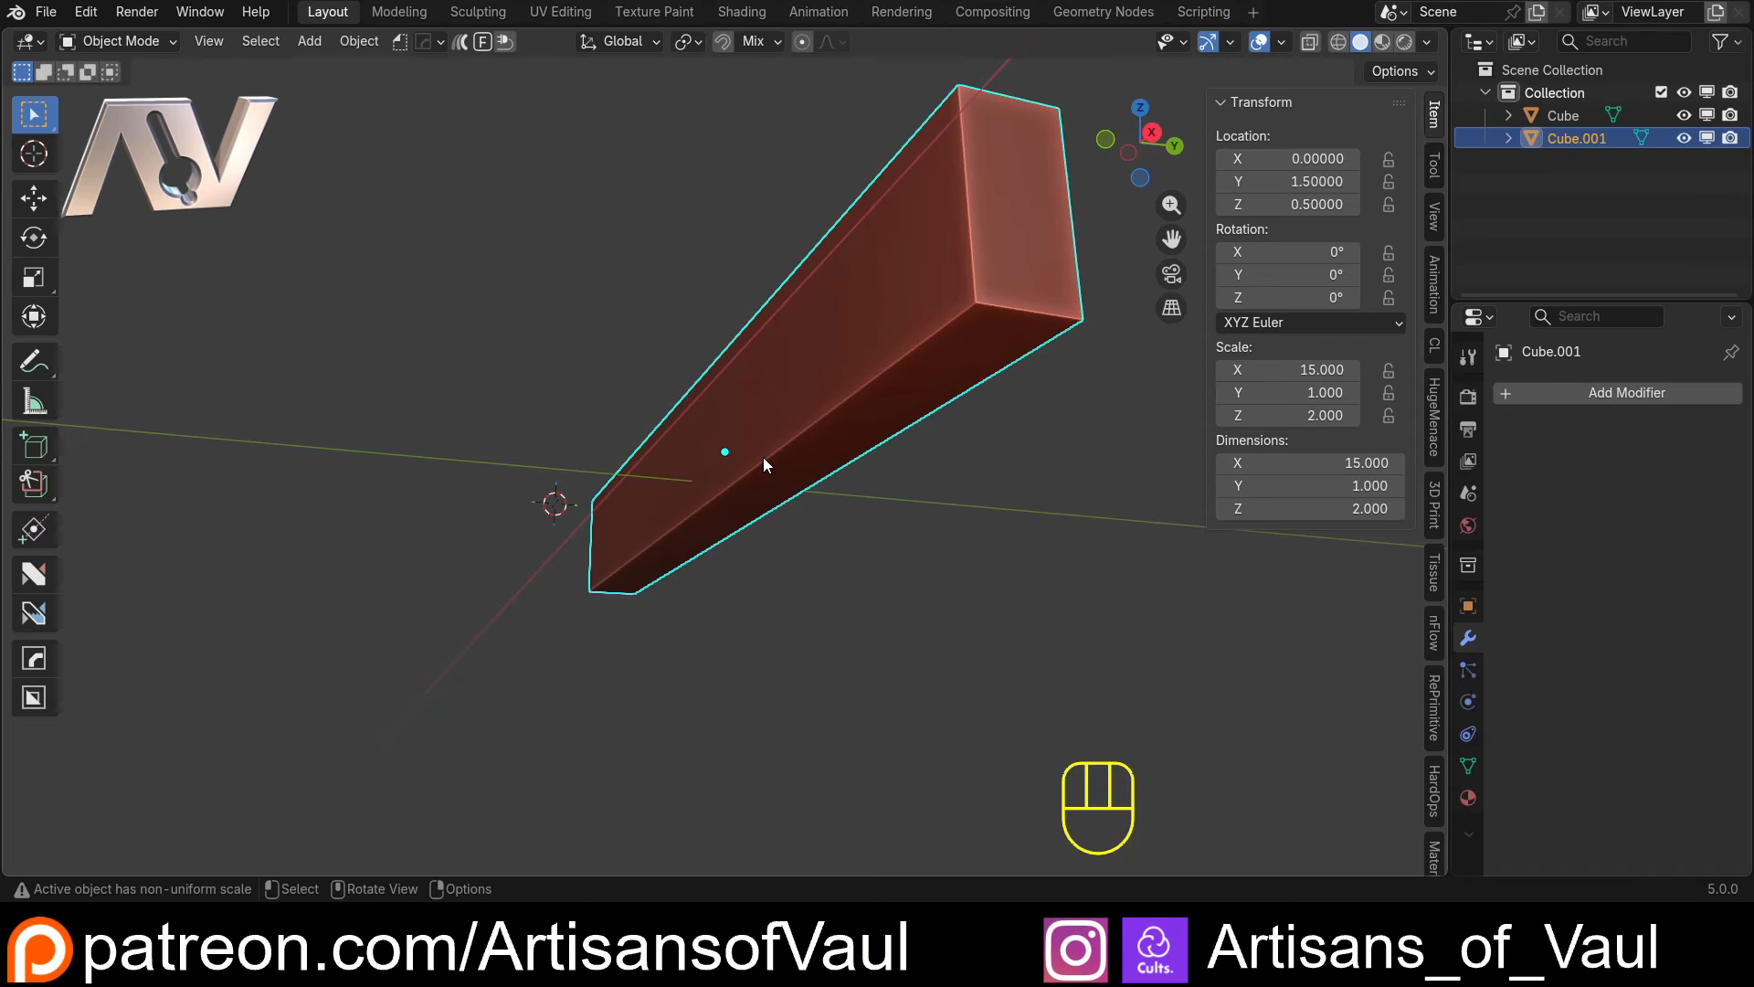
key(Tab)
click(752, 466)
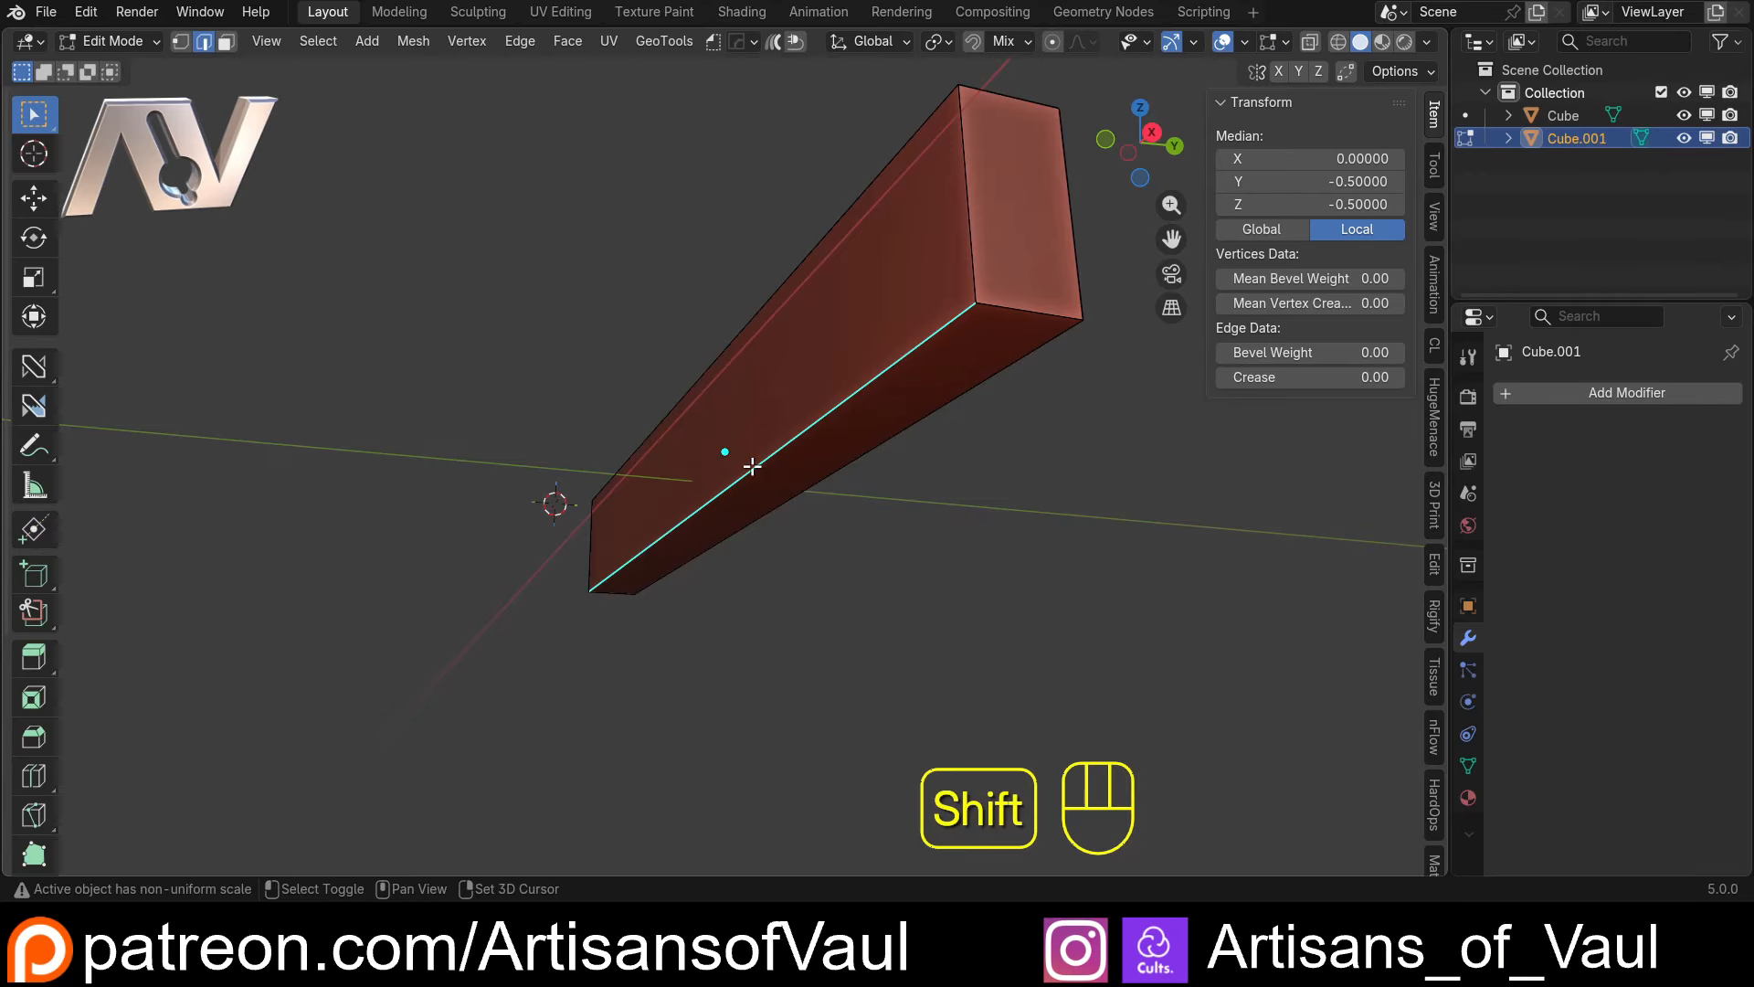
key(shift+s)
click(766, 599)
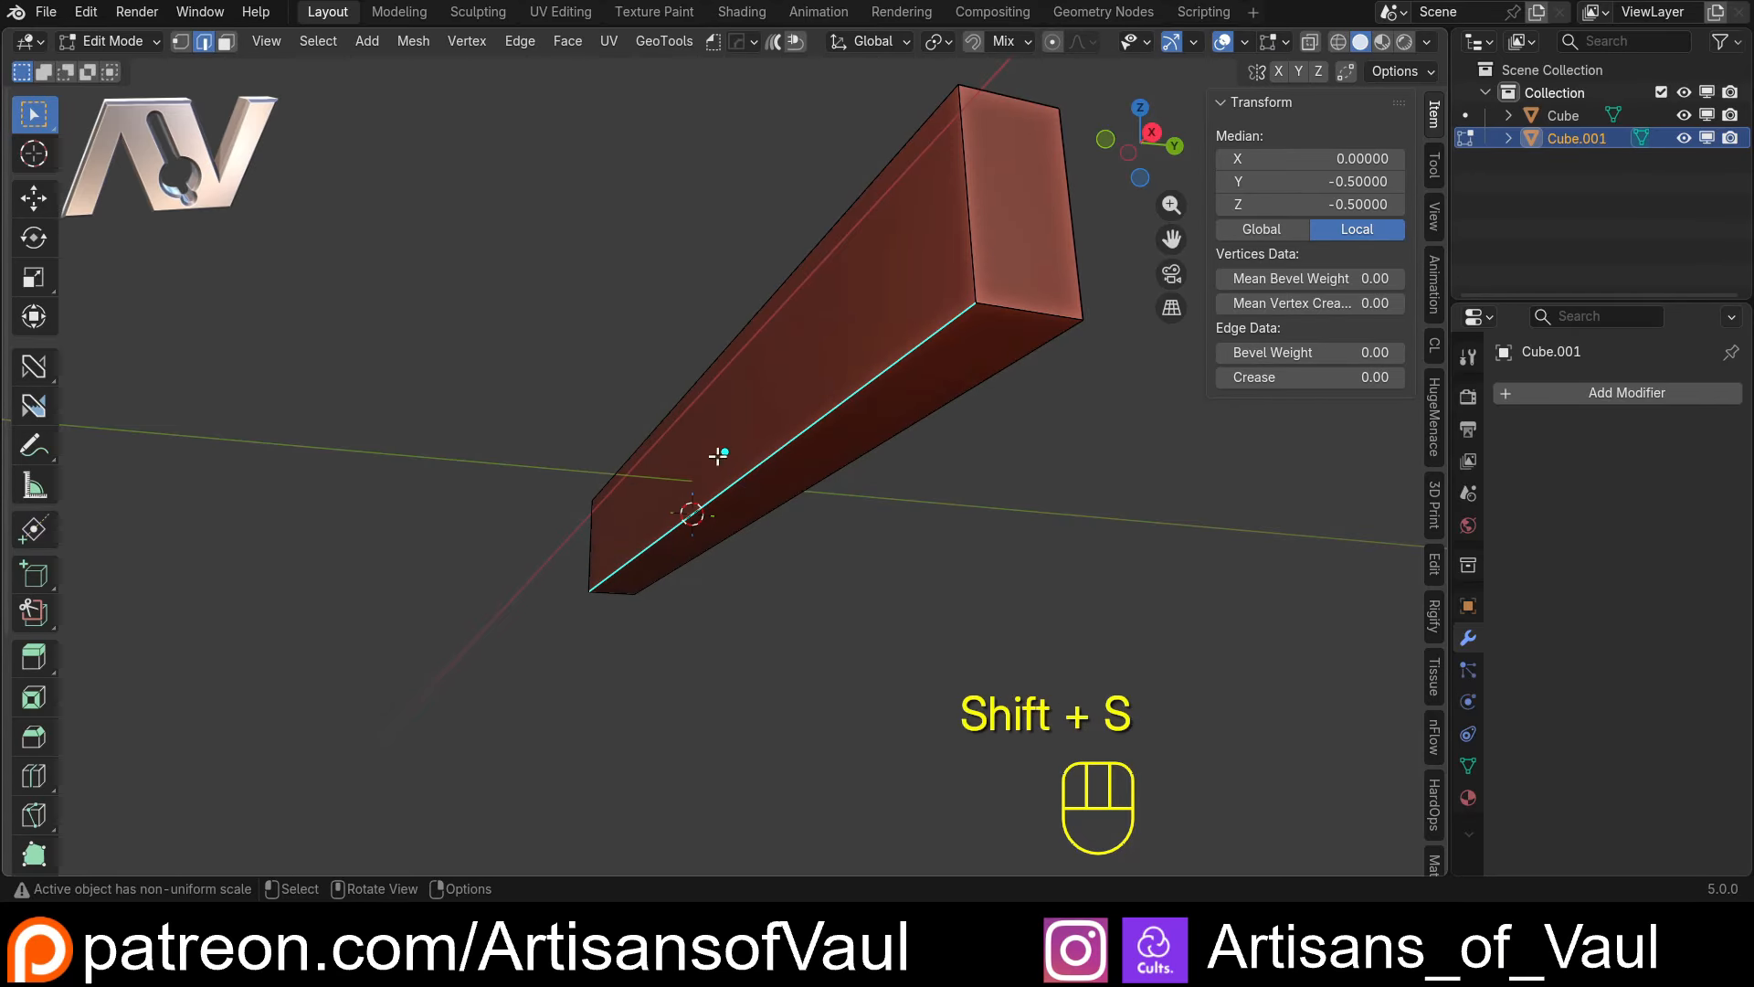
key(Tab)
Set the shelf block's origin to the 3D cursor and leave the isolated view
middle_drag(666, 345, 609, 386)
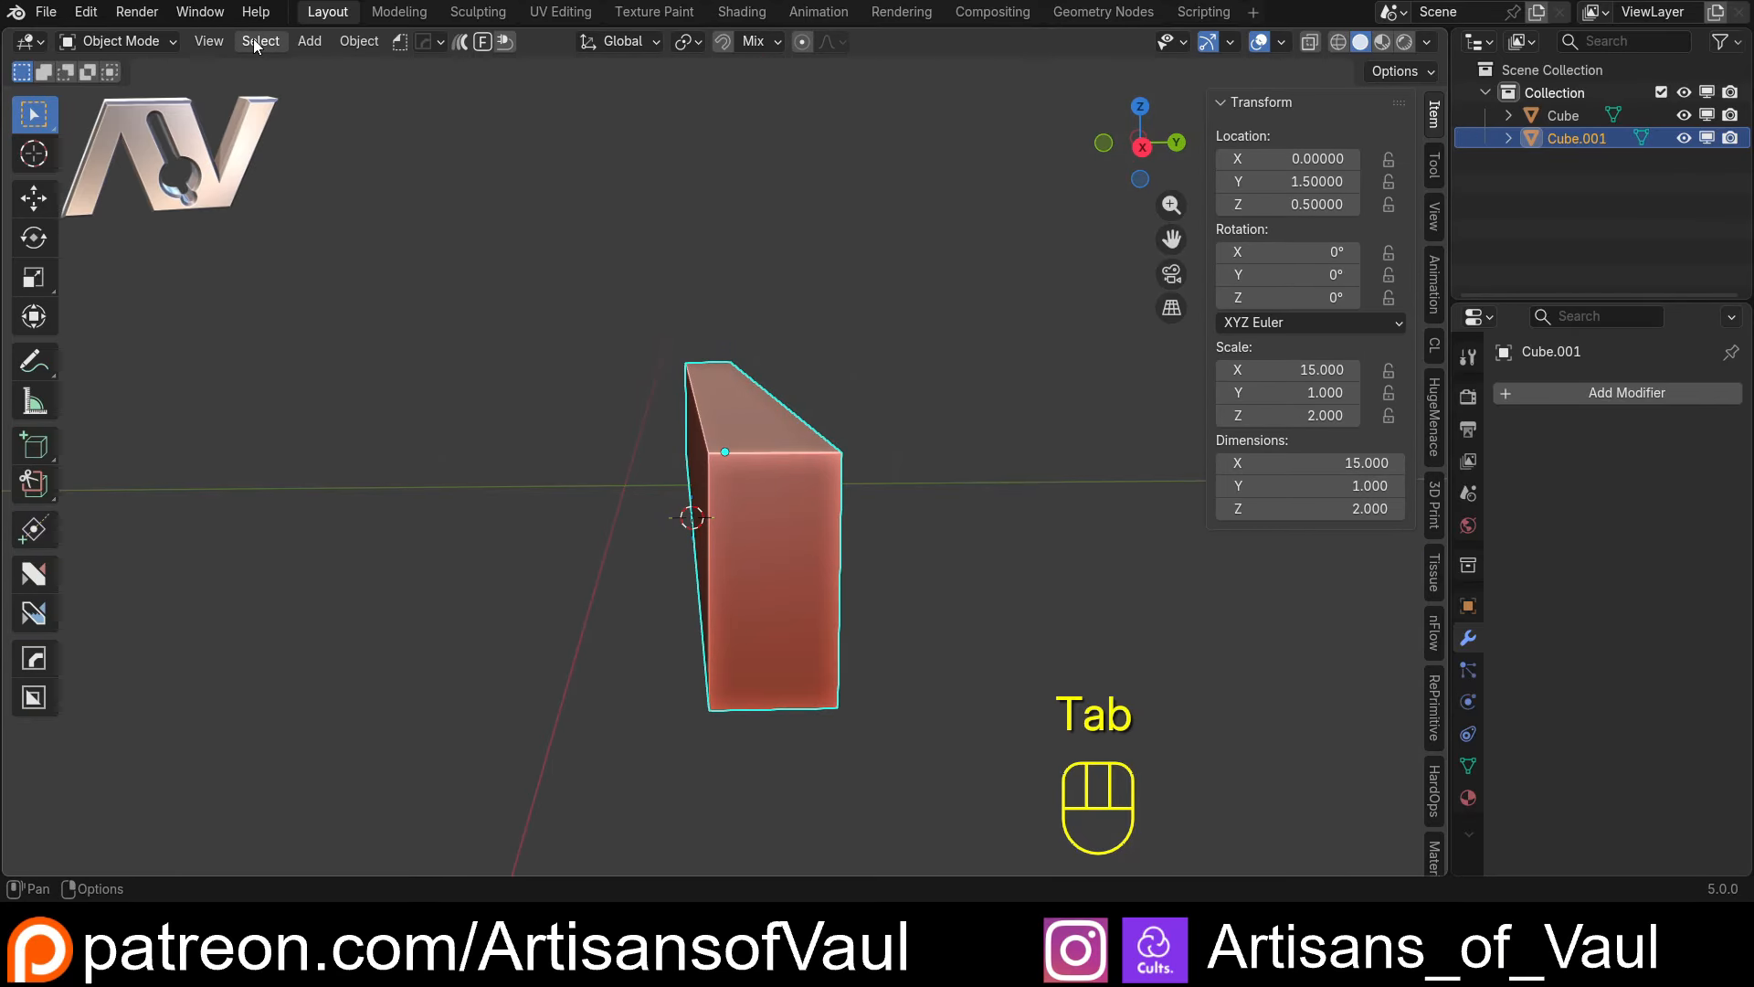
click(360, 42)
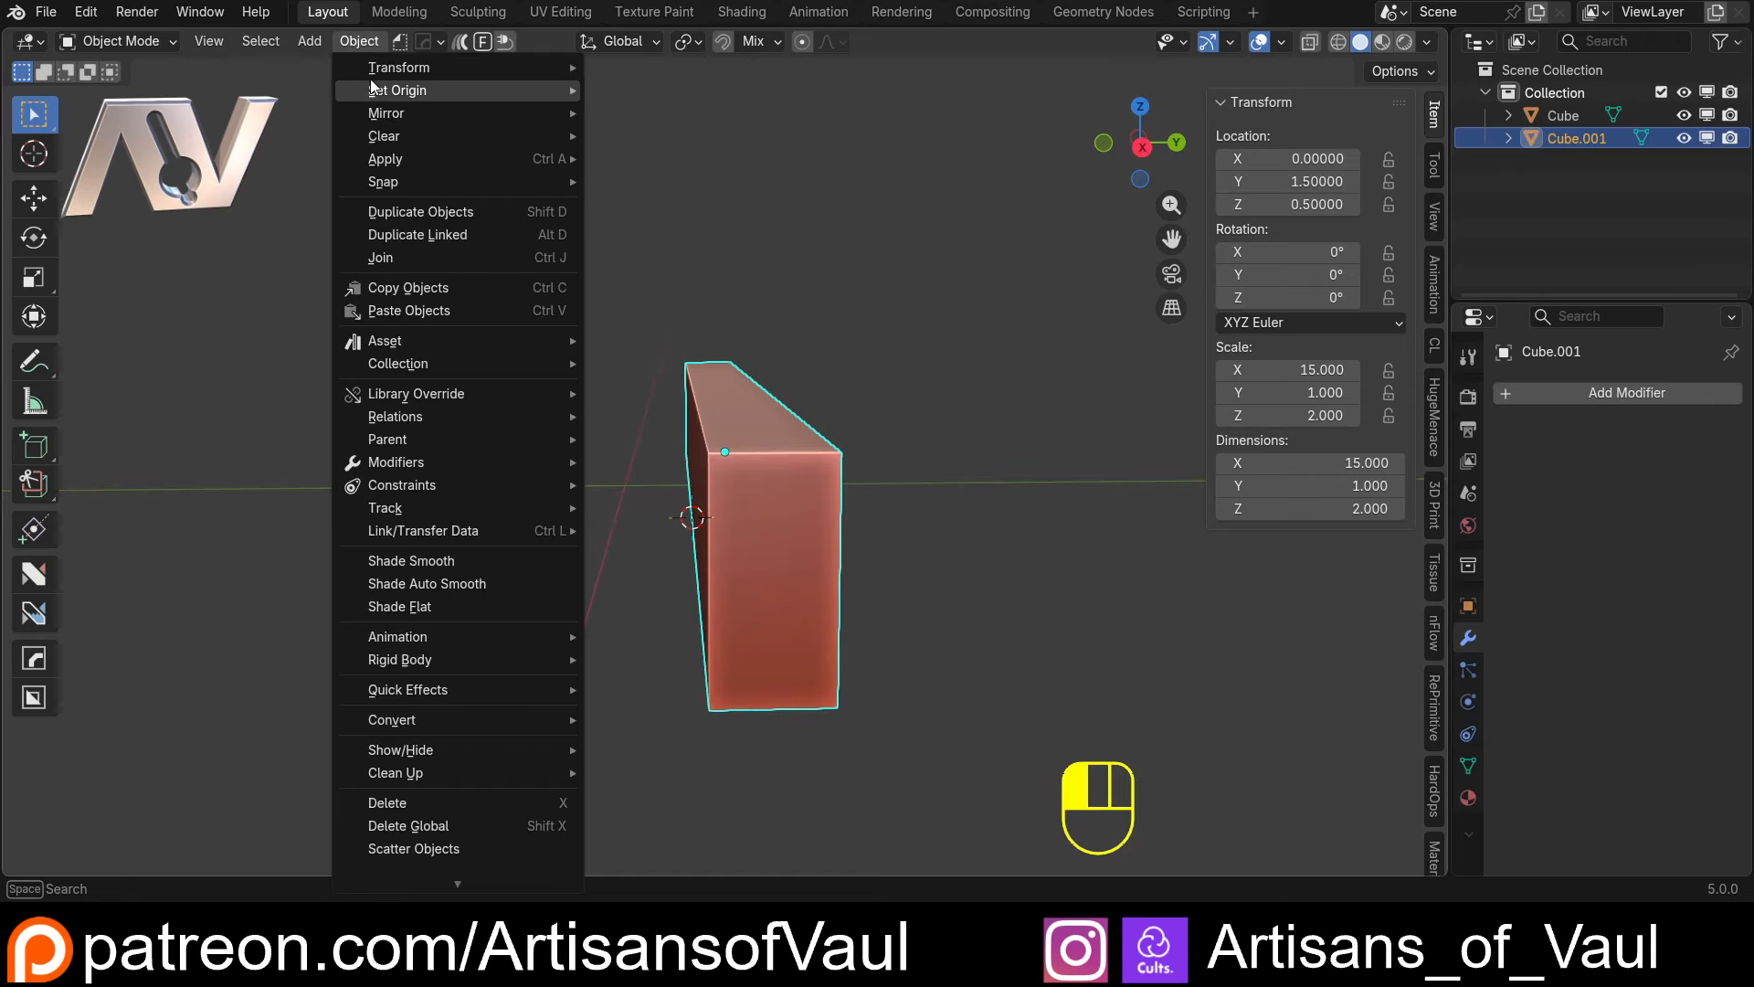
mouse_move(575, 90)
click(674, 138)
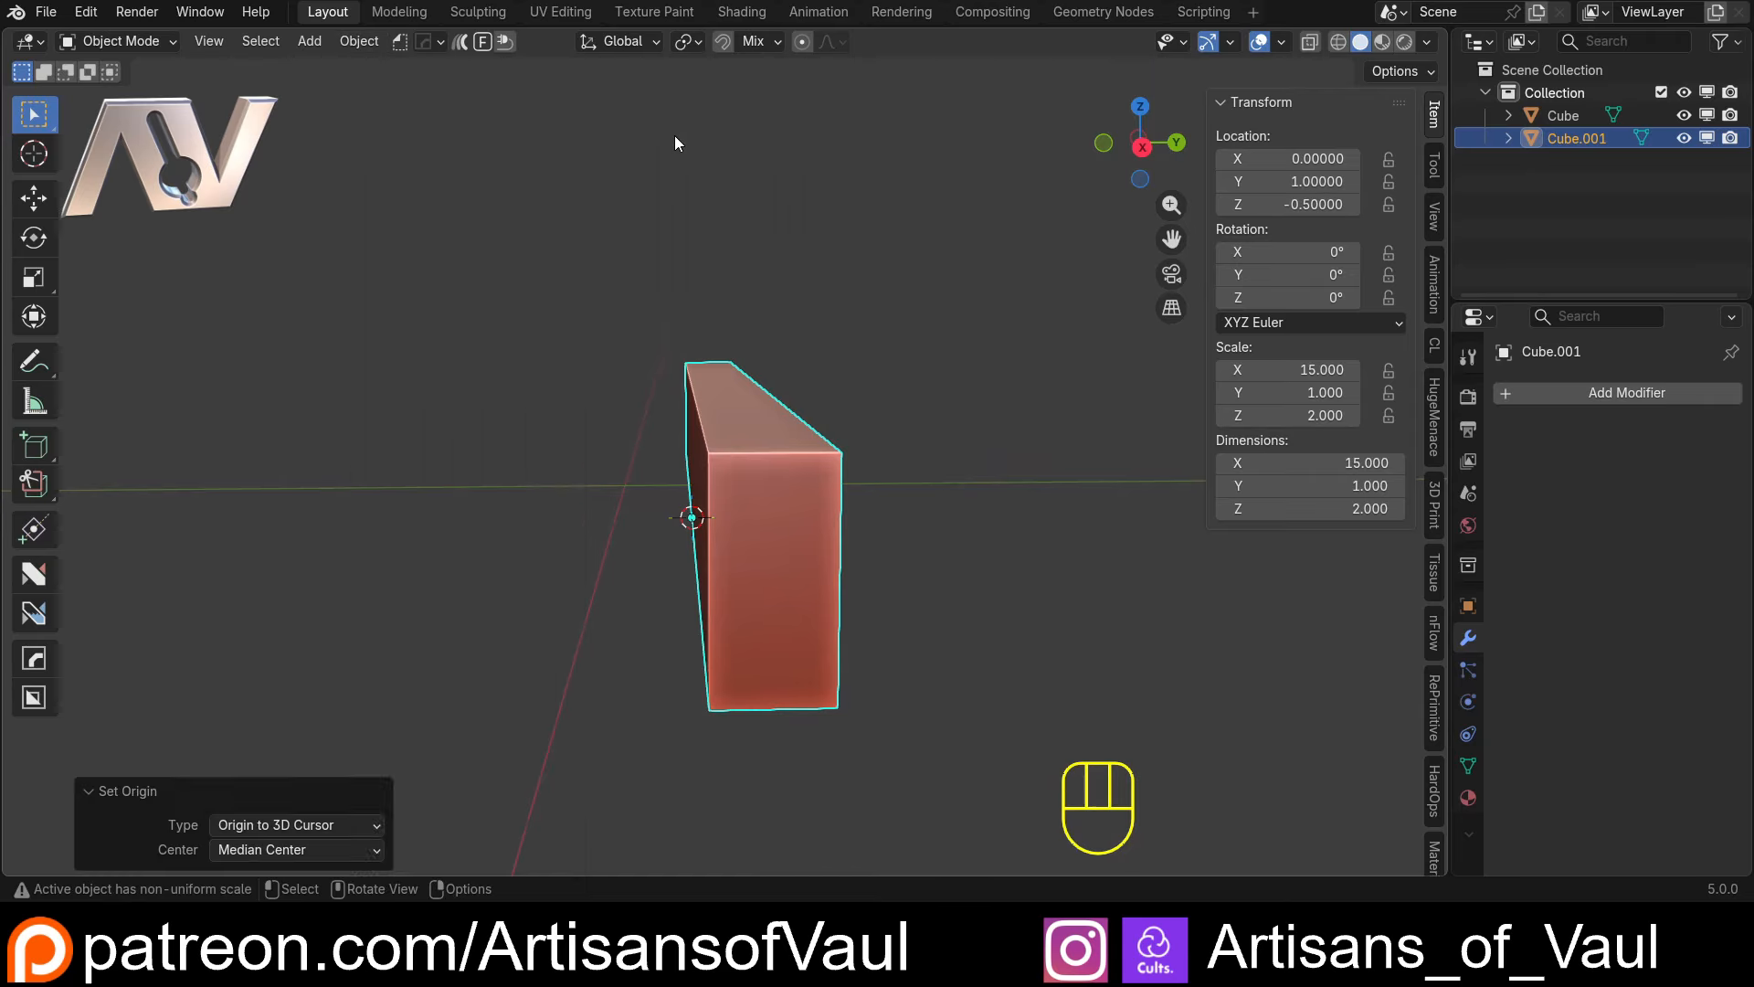
scroll(709, 348, down, 3)
key(KP_Divide)
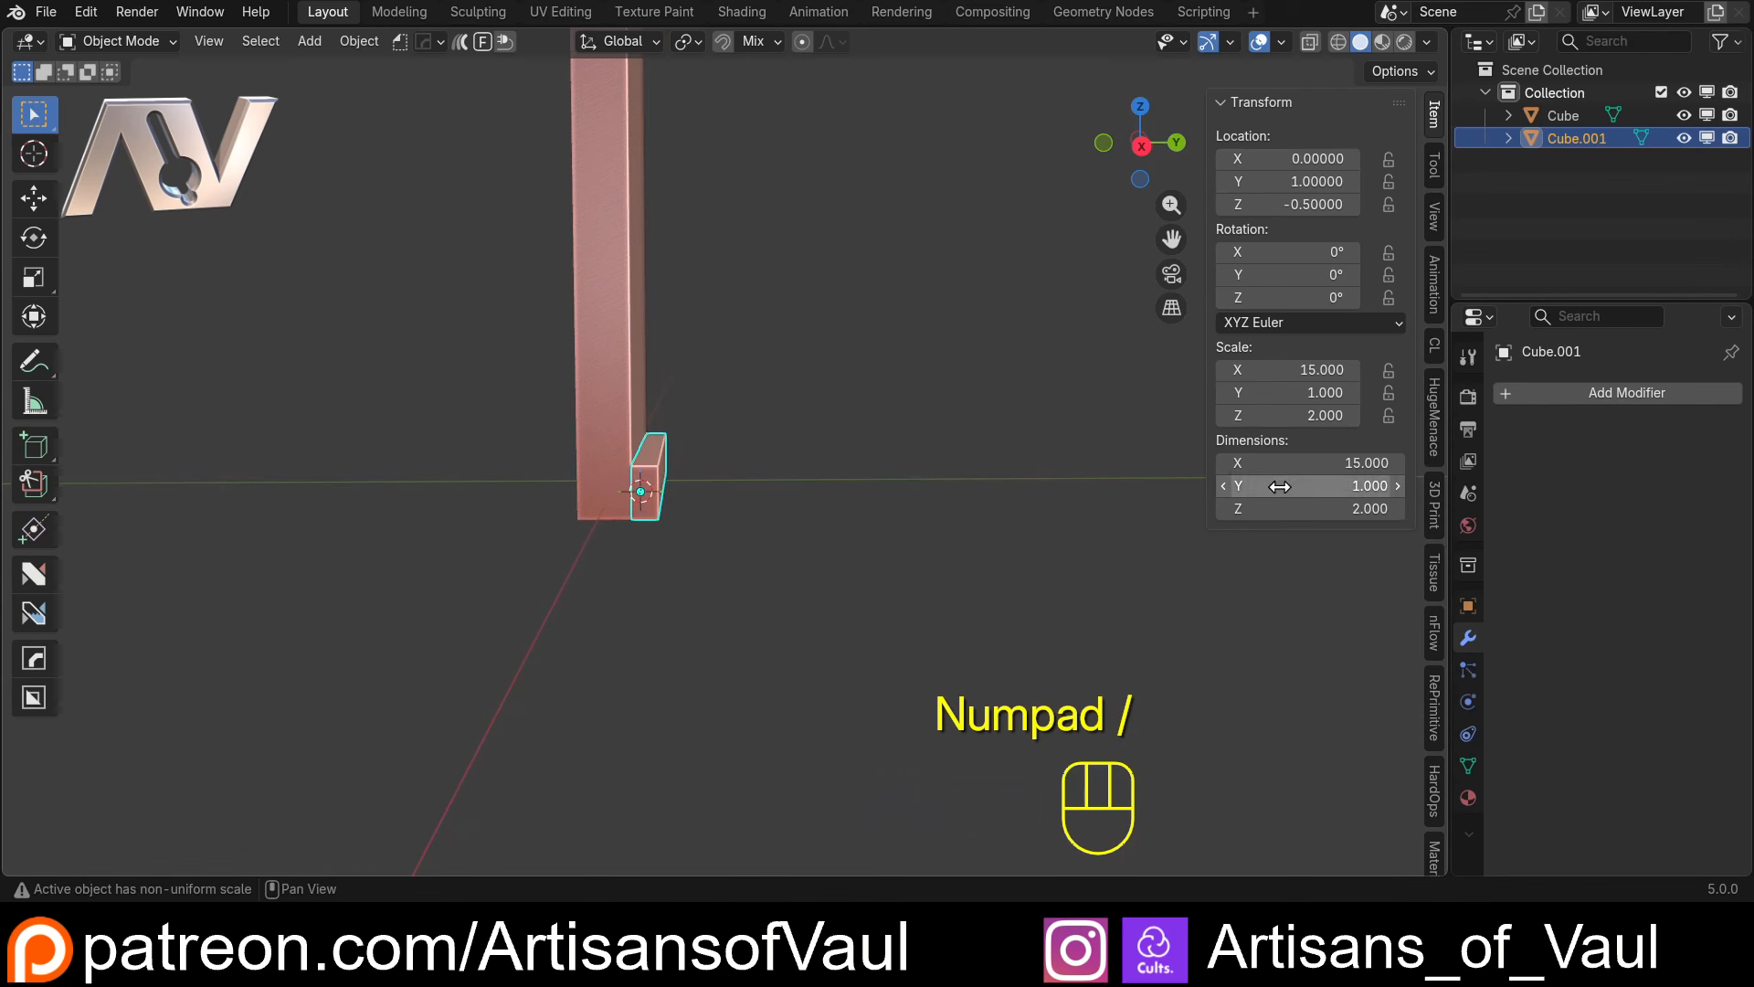
Stretch the shelf block away from the upright panel to a Y dimension of 34.4
drag(1316, 485, 1477, 486)
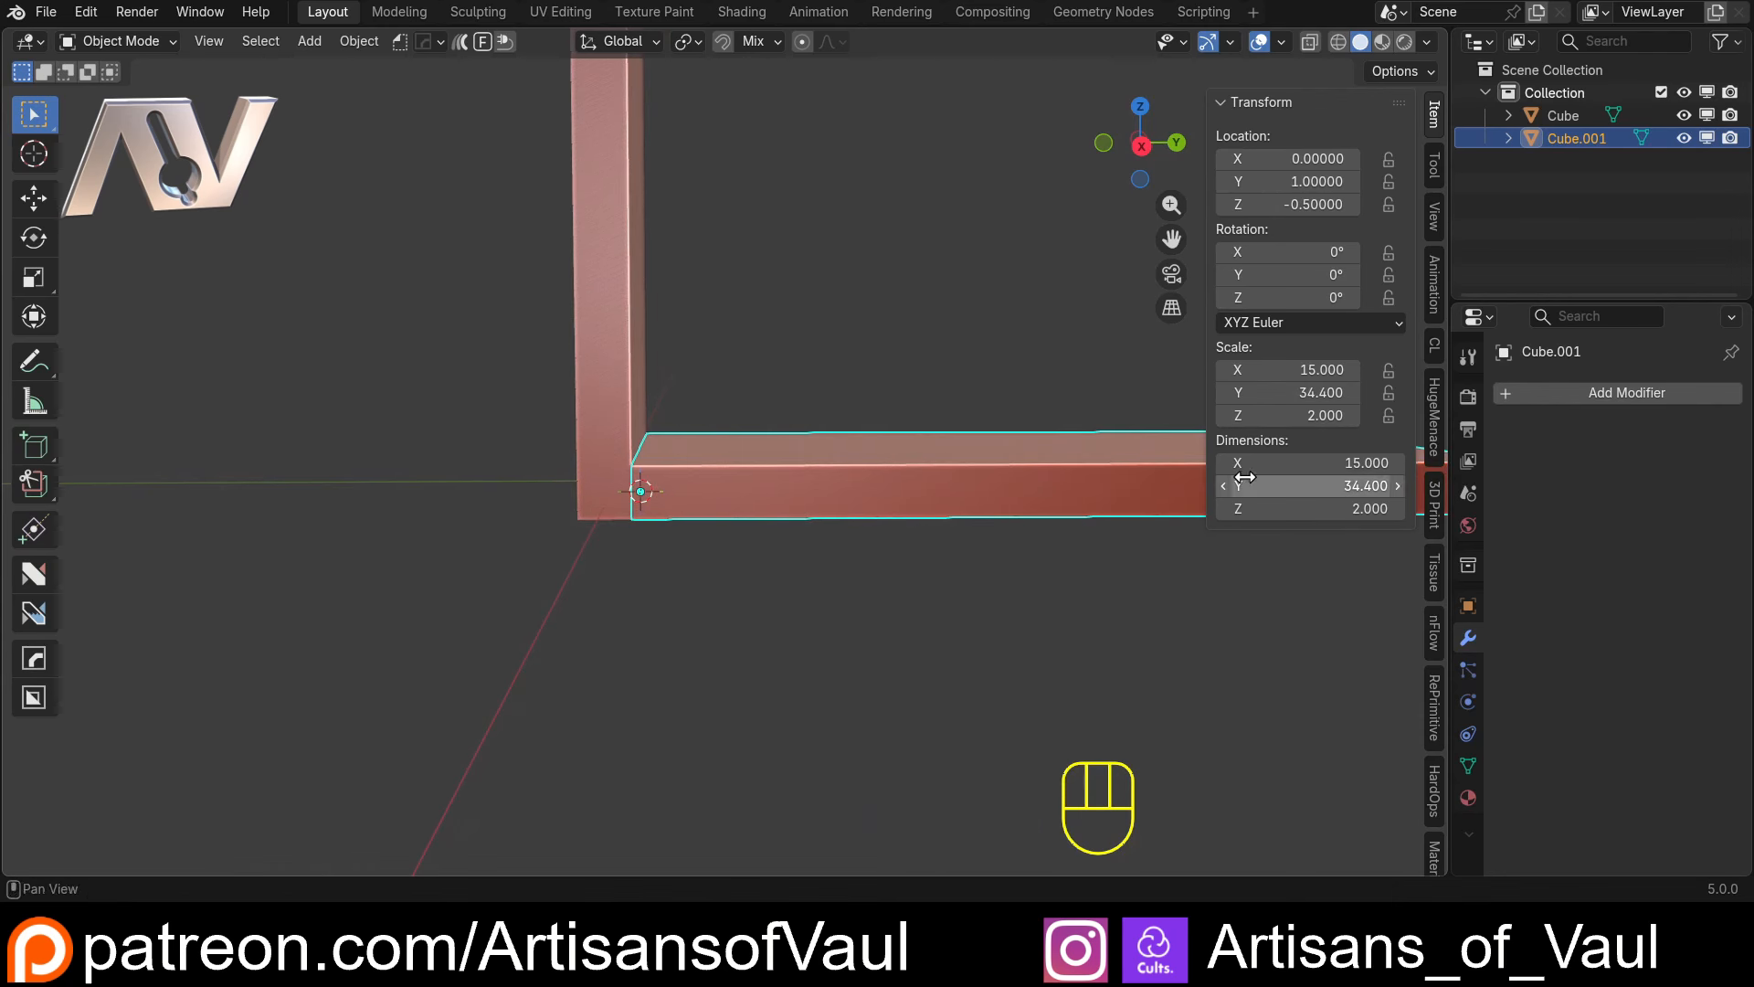
shift+middle_drag(612, 343, 531, 417)
scroll(546, 434, down, 3)
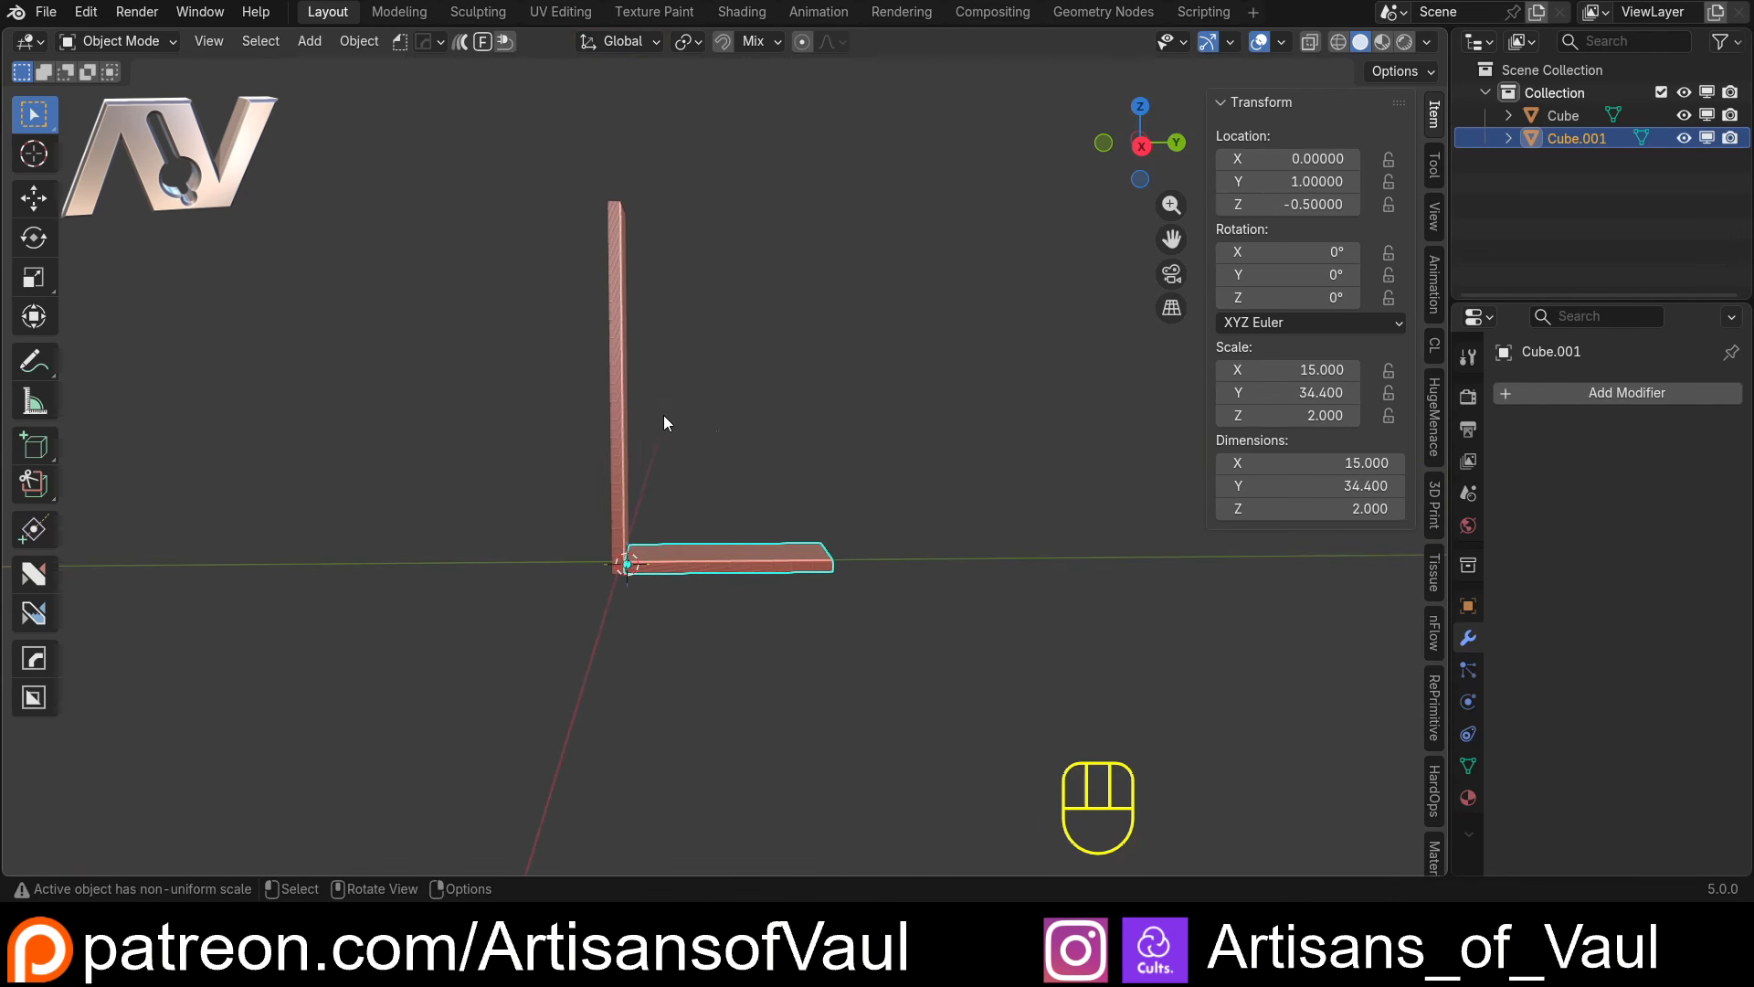
shift+middle_drag(716, 429, 692, 471)
scroll(619, 528, up, 2)
shift+middle_drag(617, 530, 693, 518)
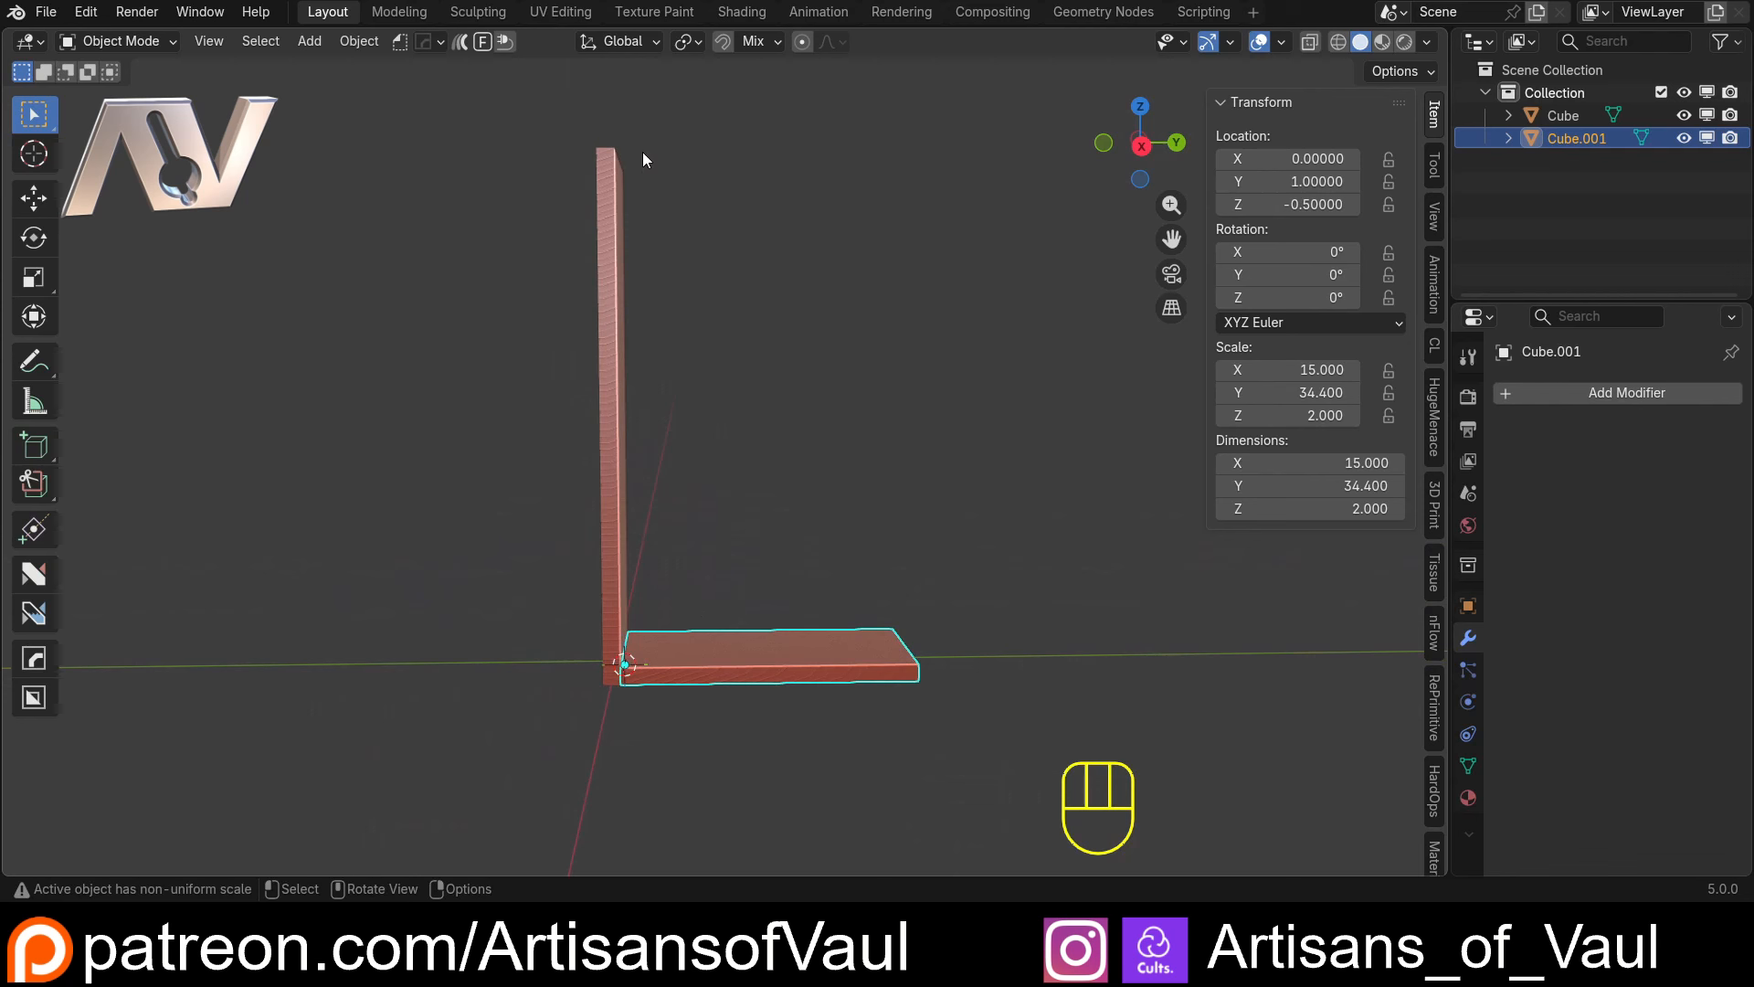
click(1142, 148)
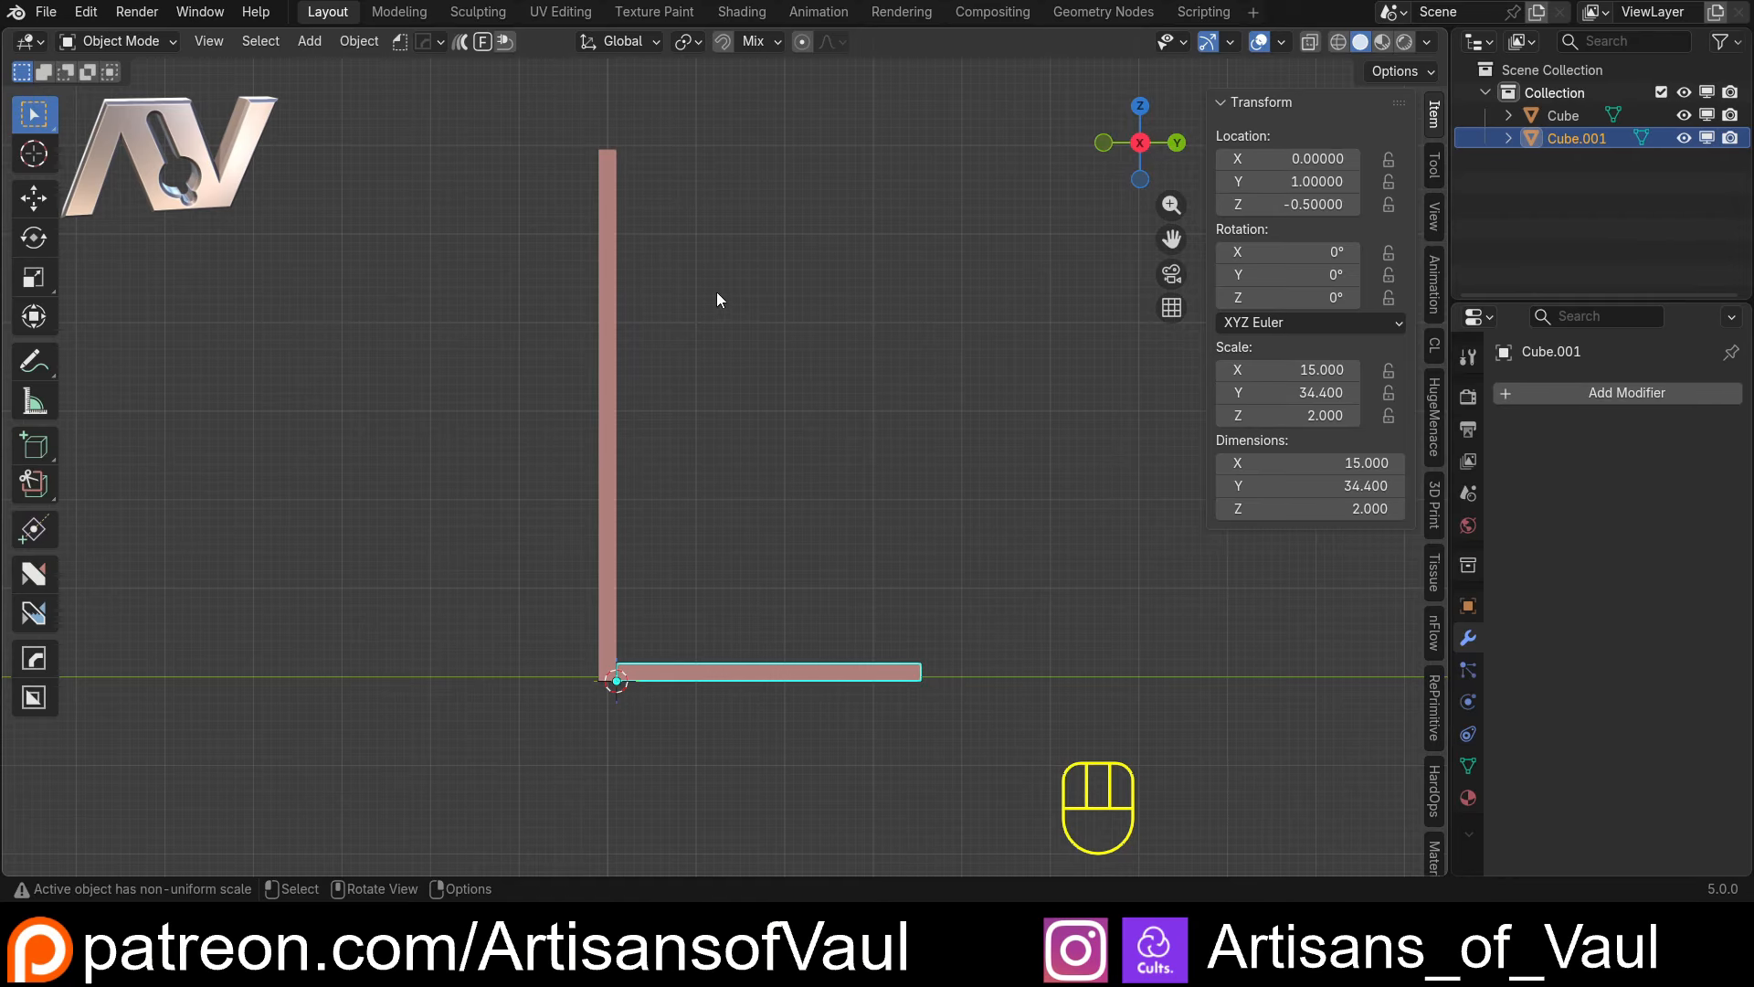
click(612, 235)
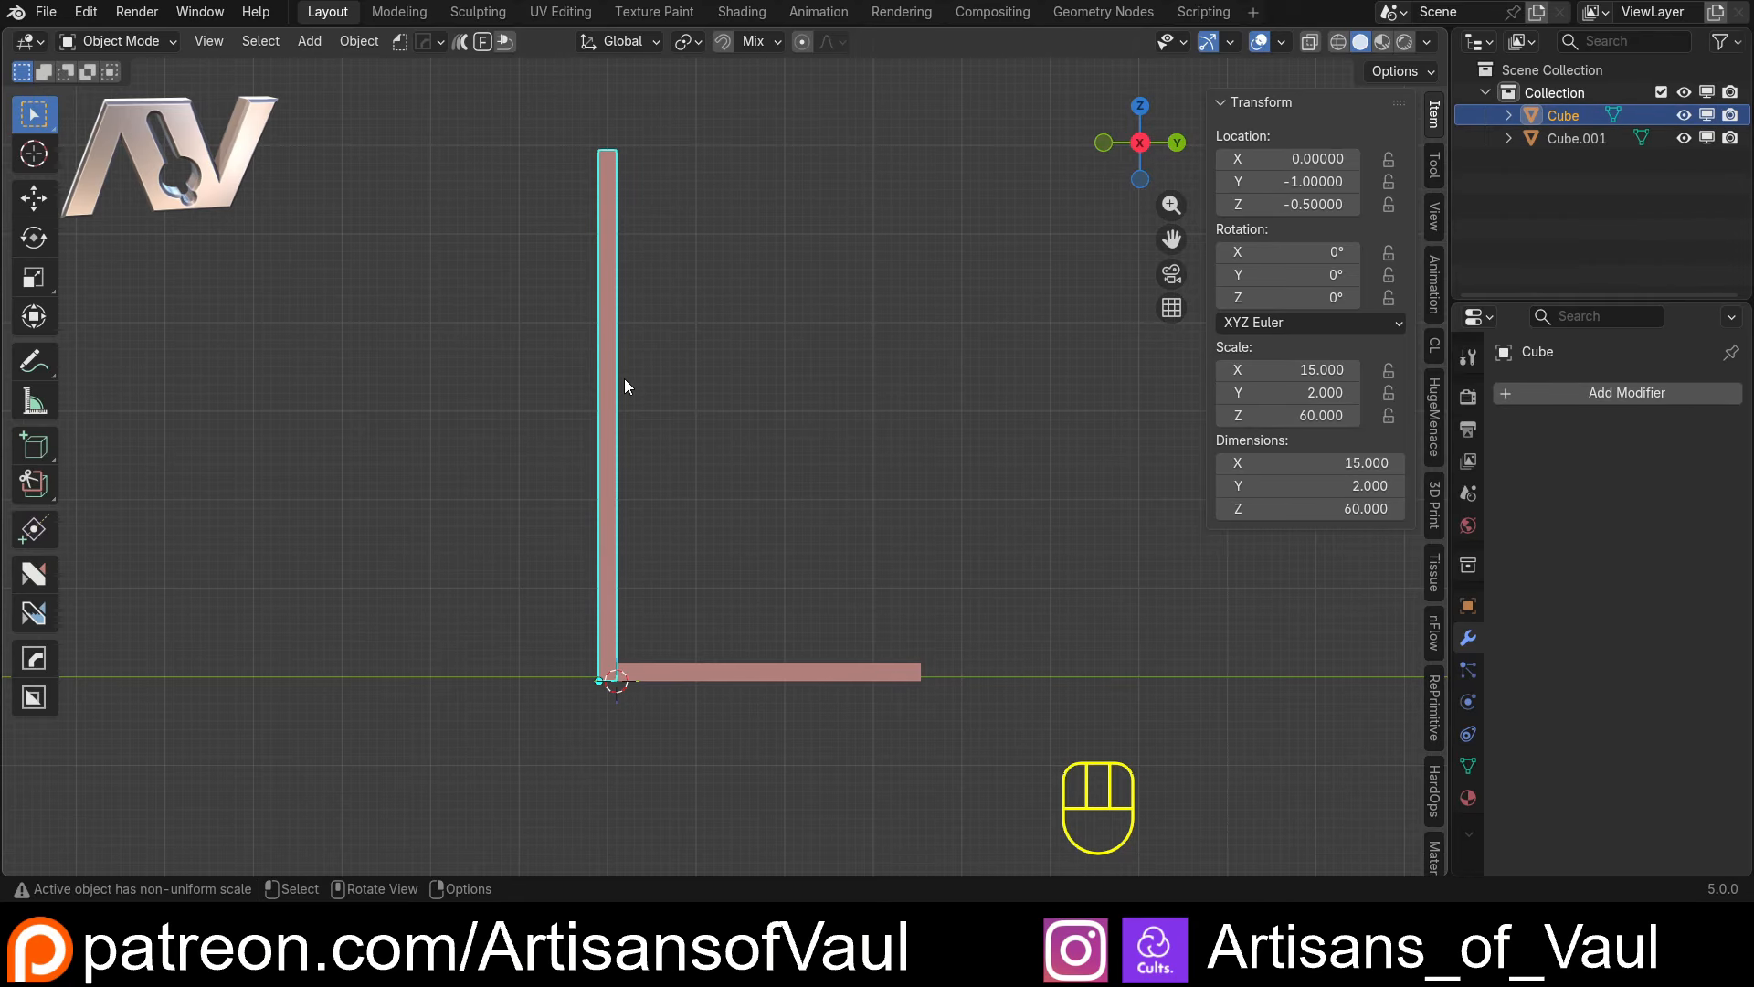
middle_drag(689, 263, 749, 457)
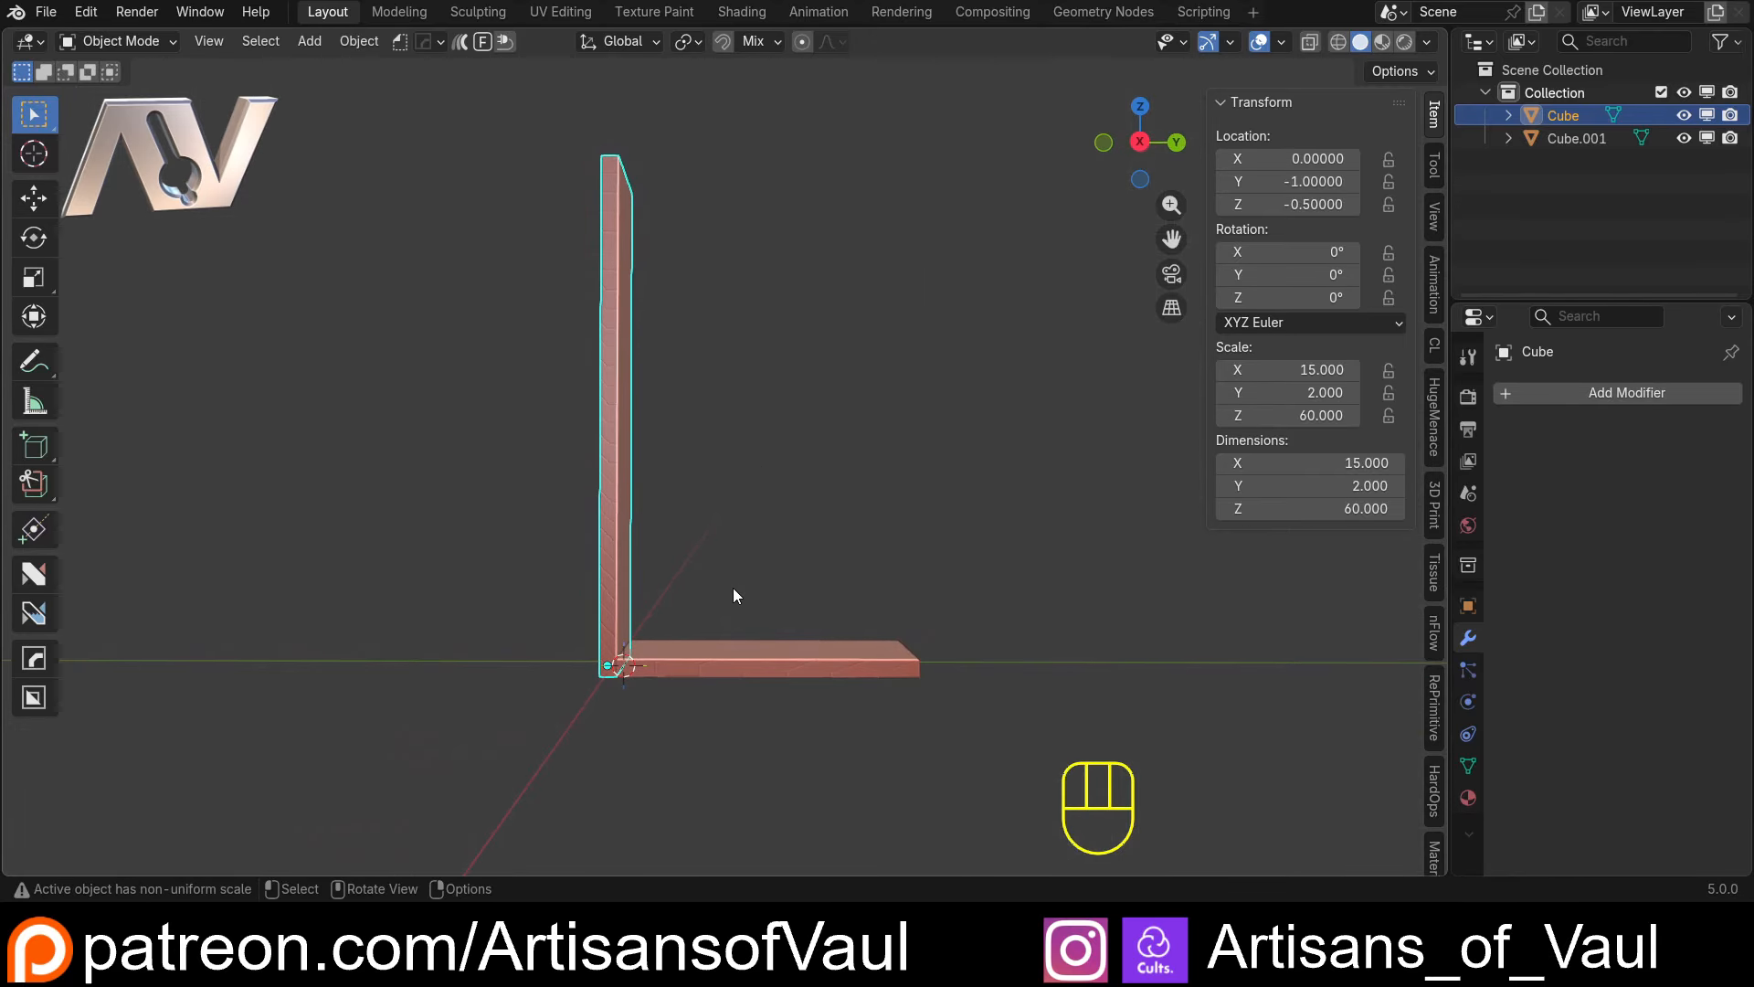
Add the new Array modifier to the shelf block and set its offset method to Endpoint
click(832, 658)
click(1589, 392)
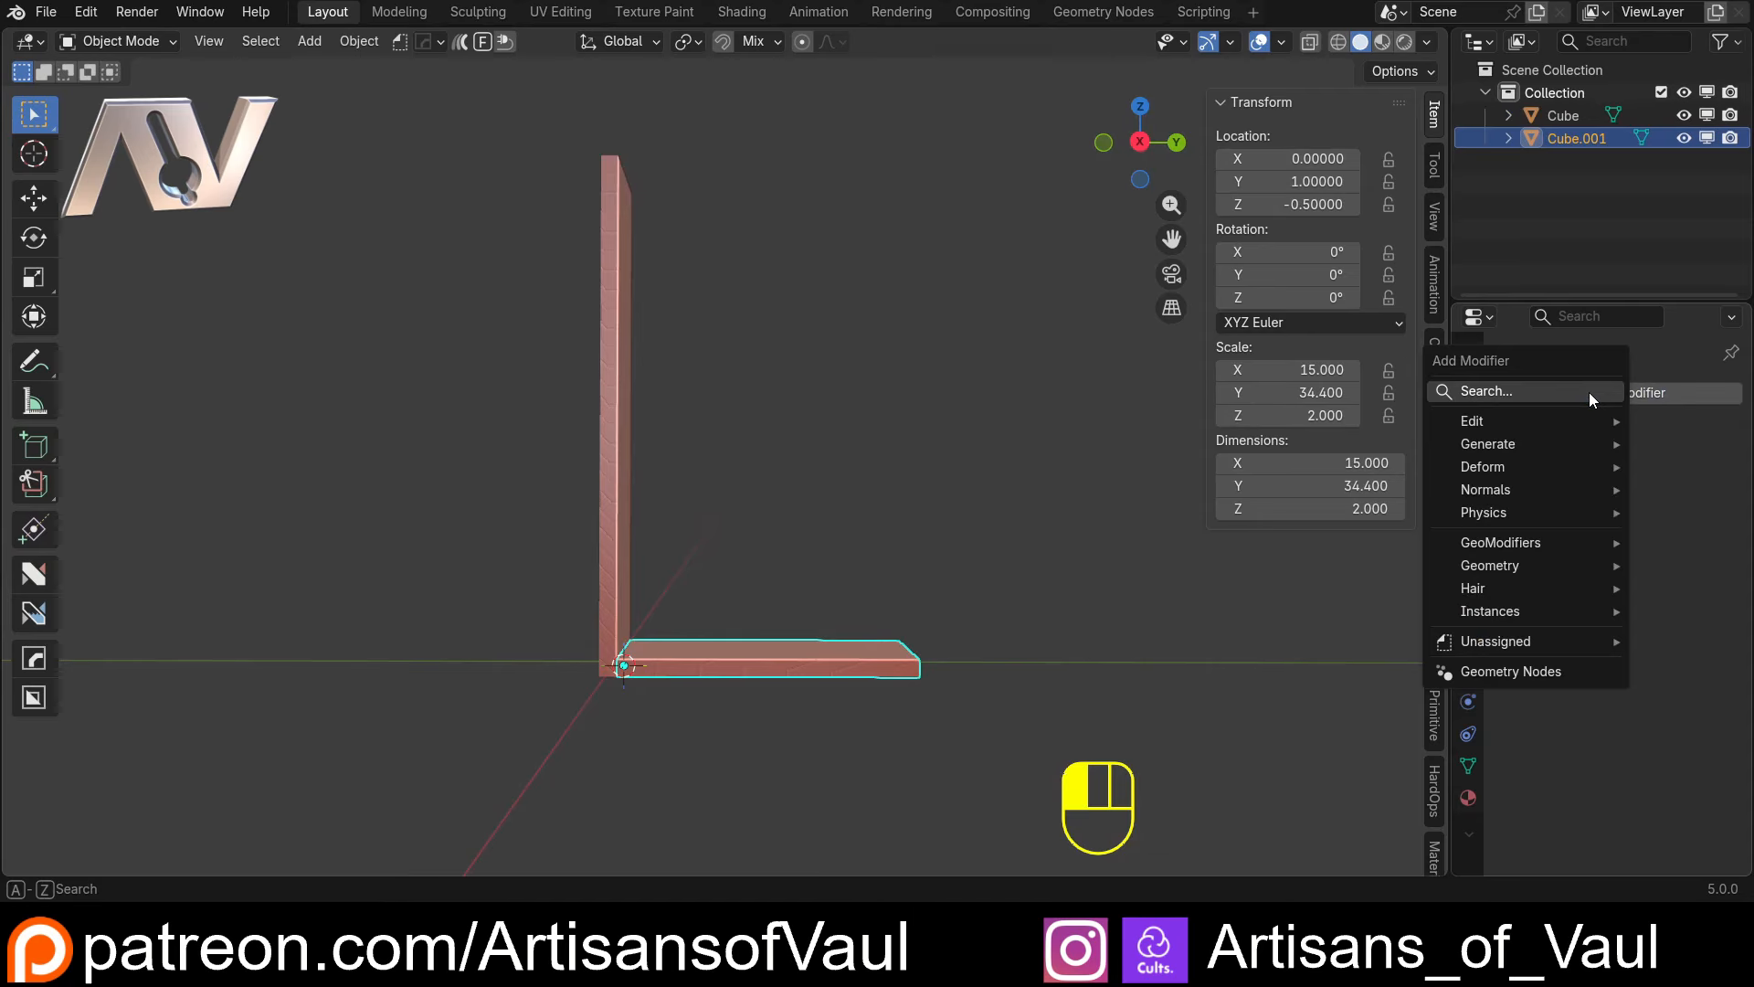
text(array)
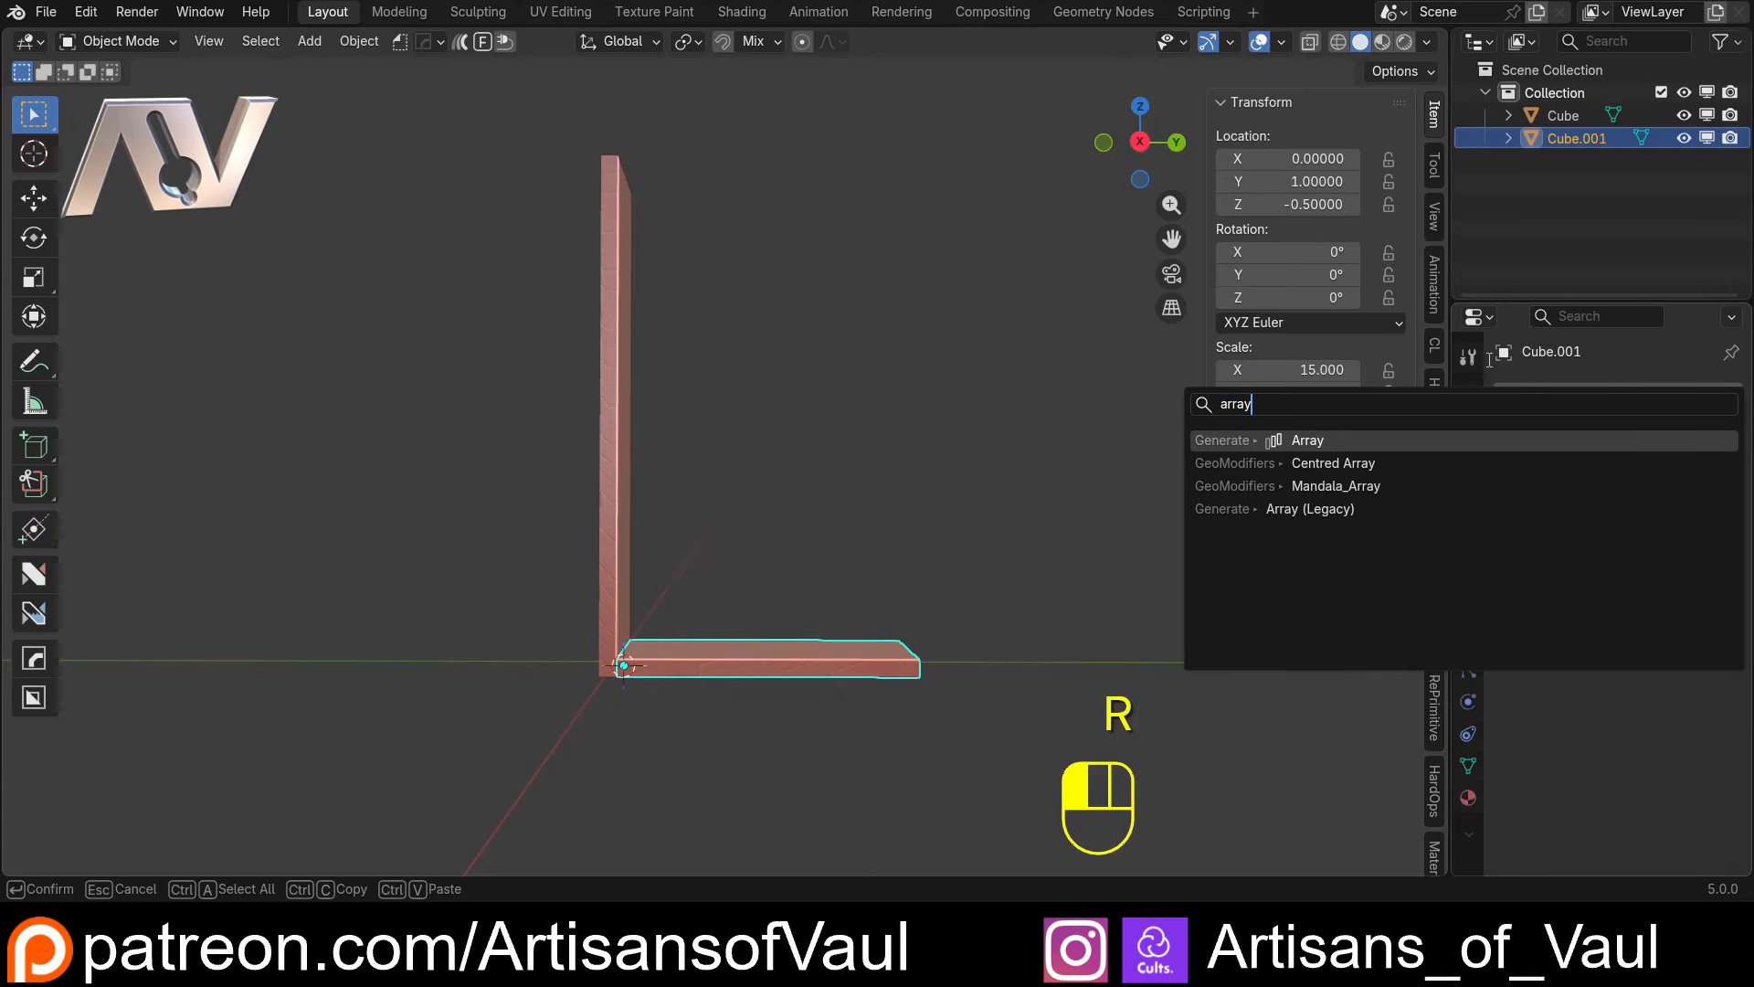
click(1324, 440)
drag(1452, 442, 1220, 436)
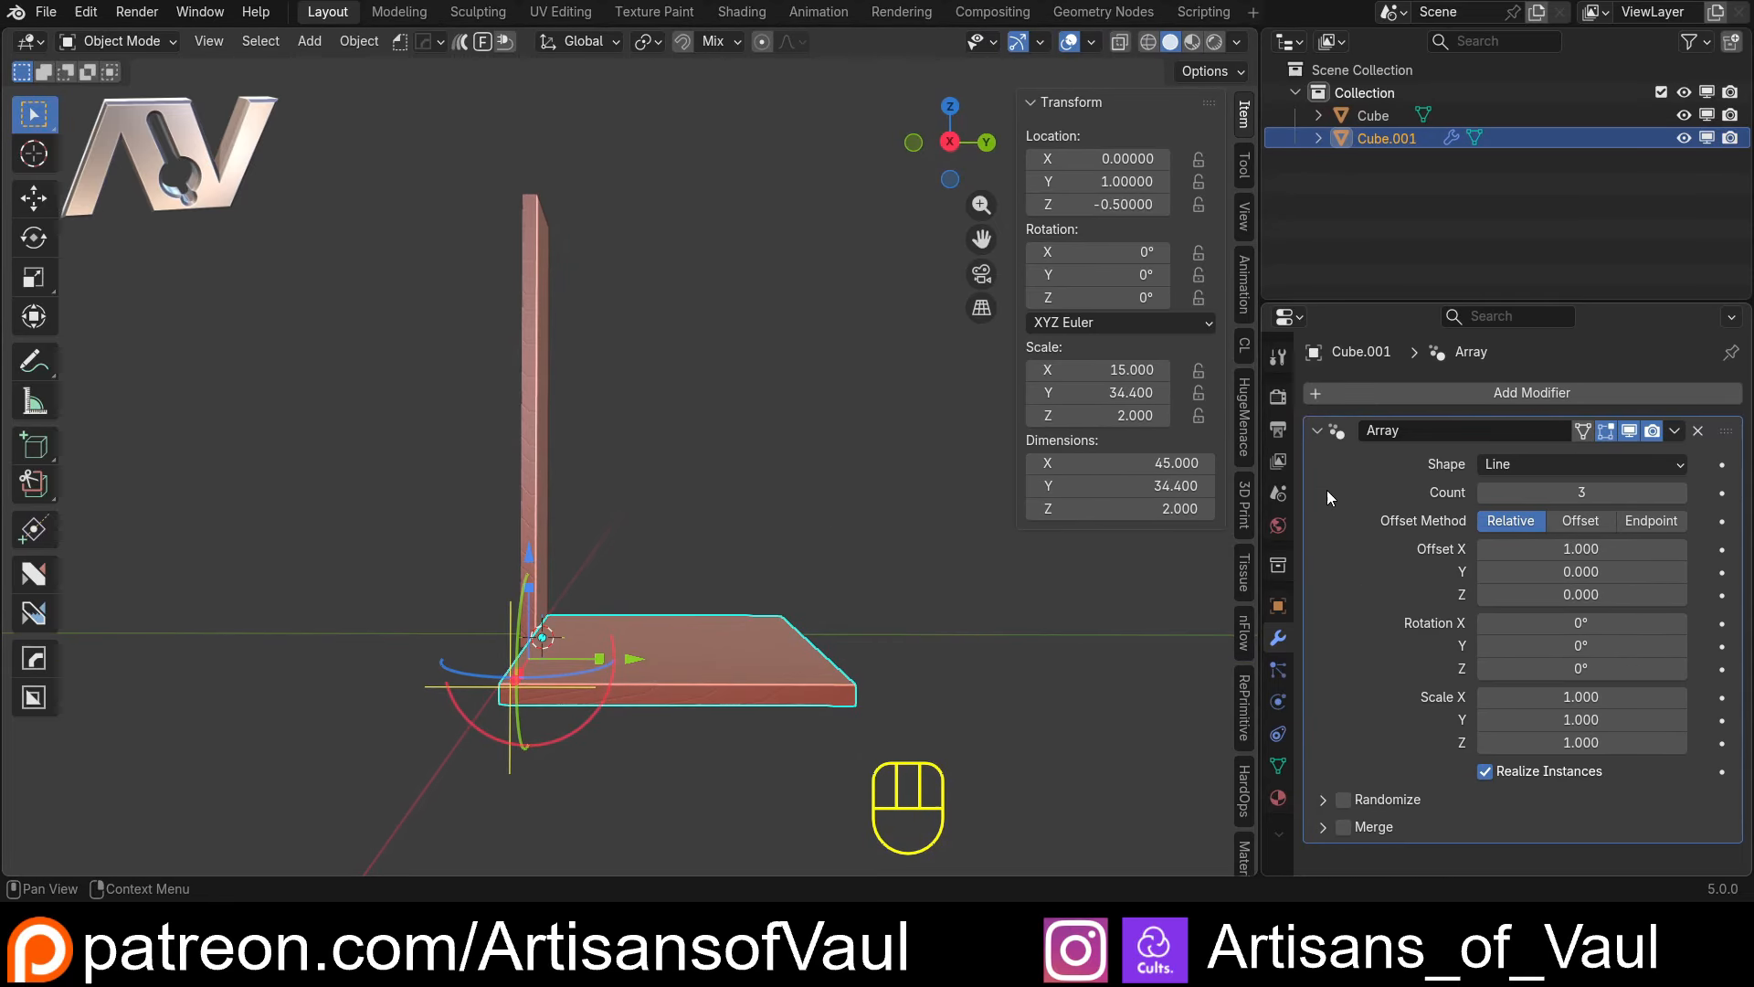
click(1661, 521)
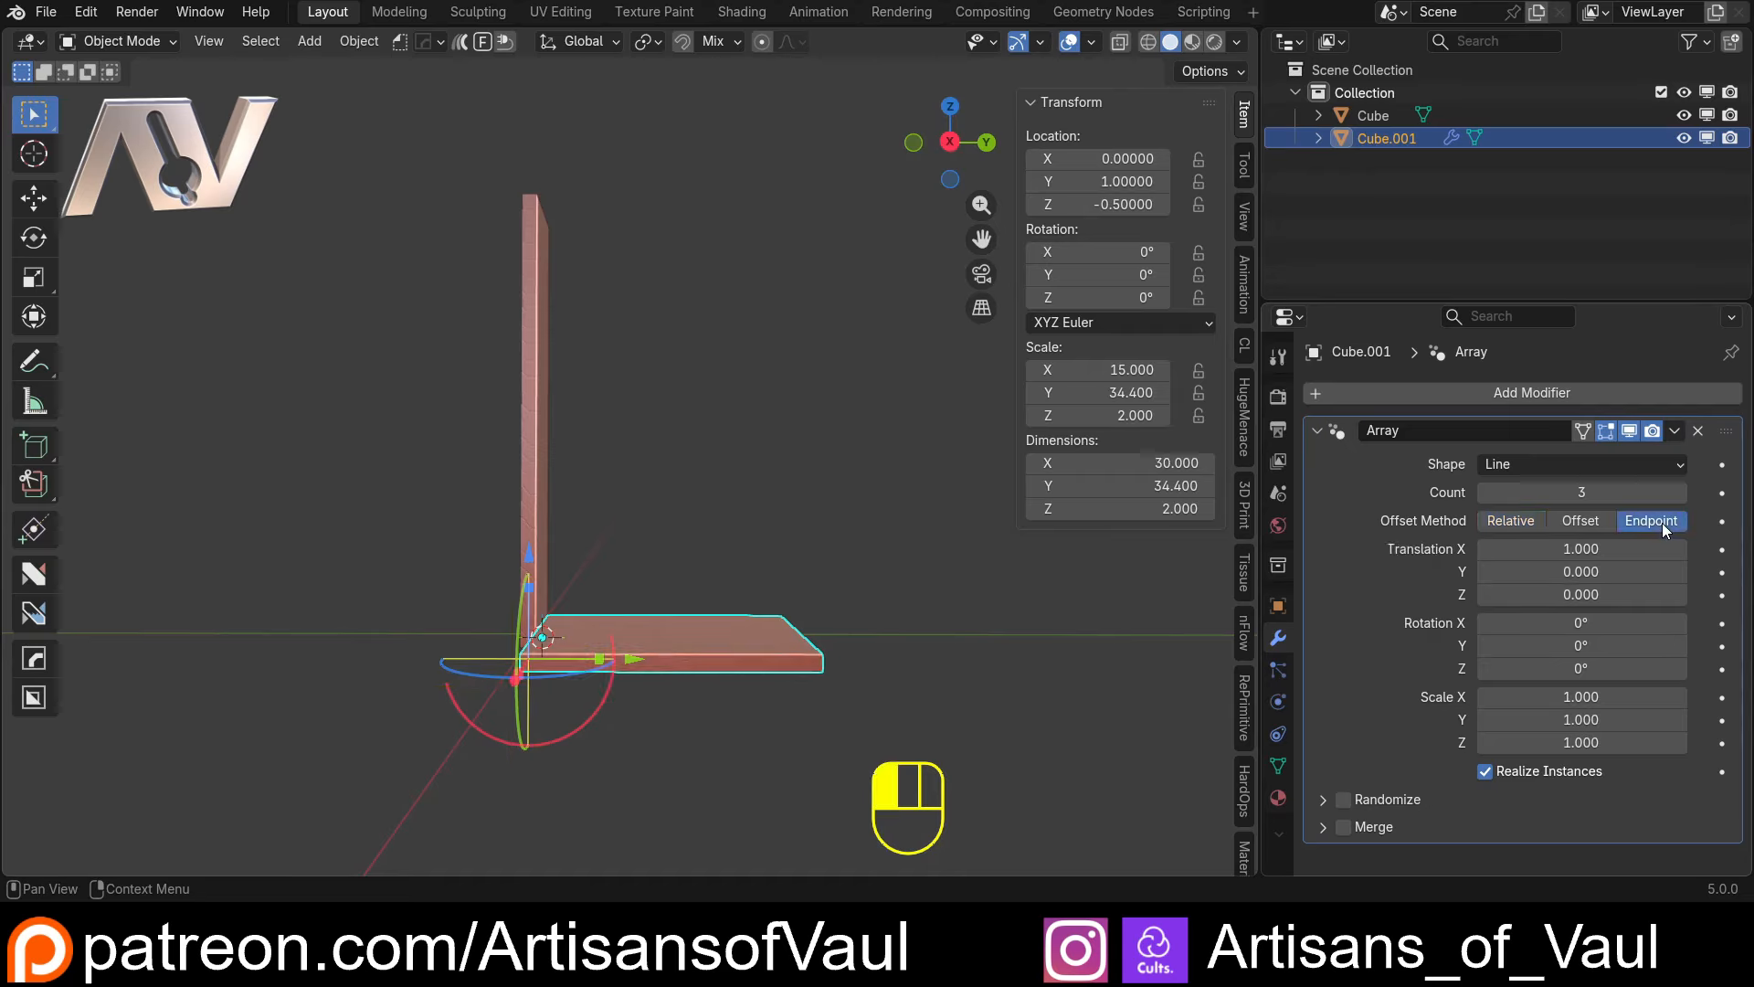
Set the shelf array's X translation to 0
middle_drag(771, 585, 804, 525)
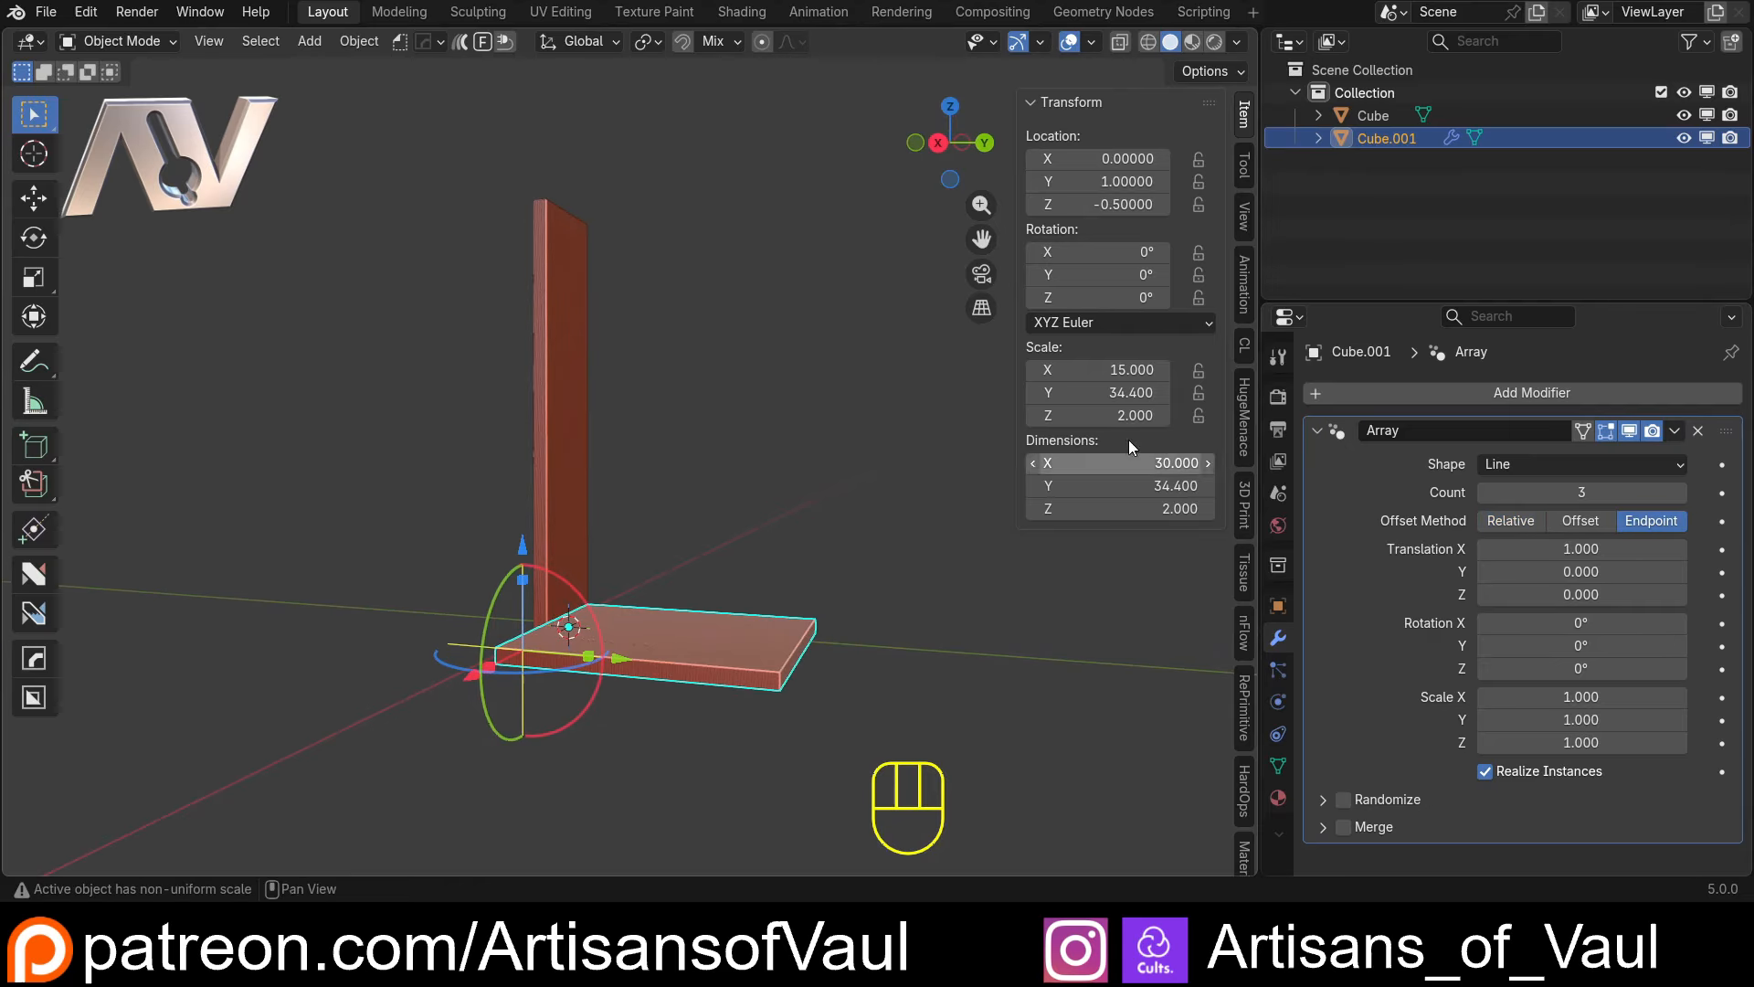
click(1563, 549)
text(0)
key(Return)
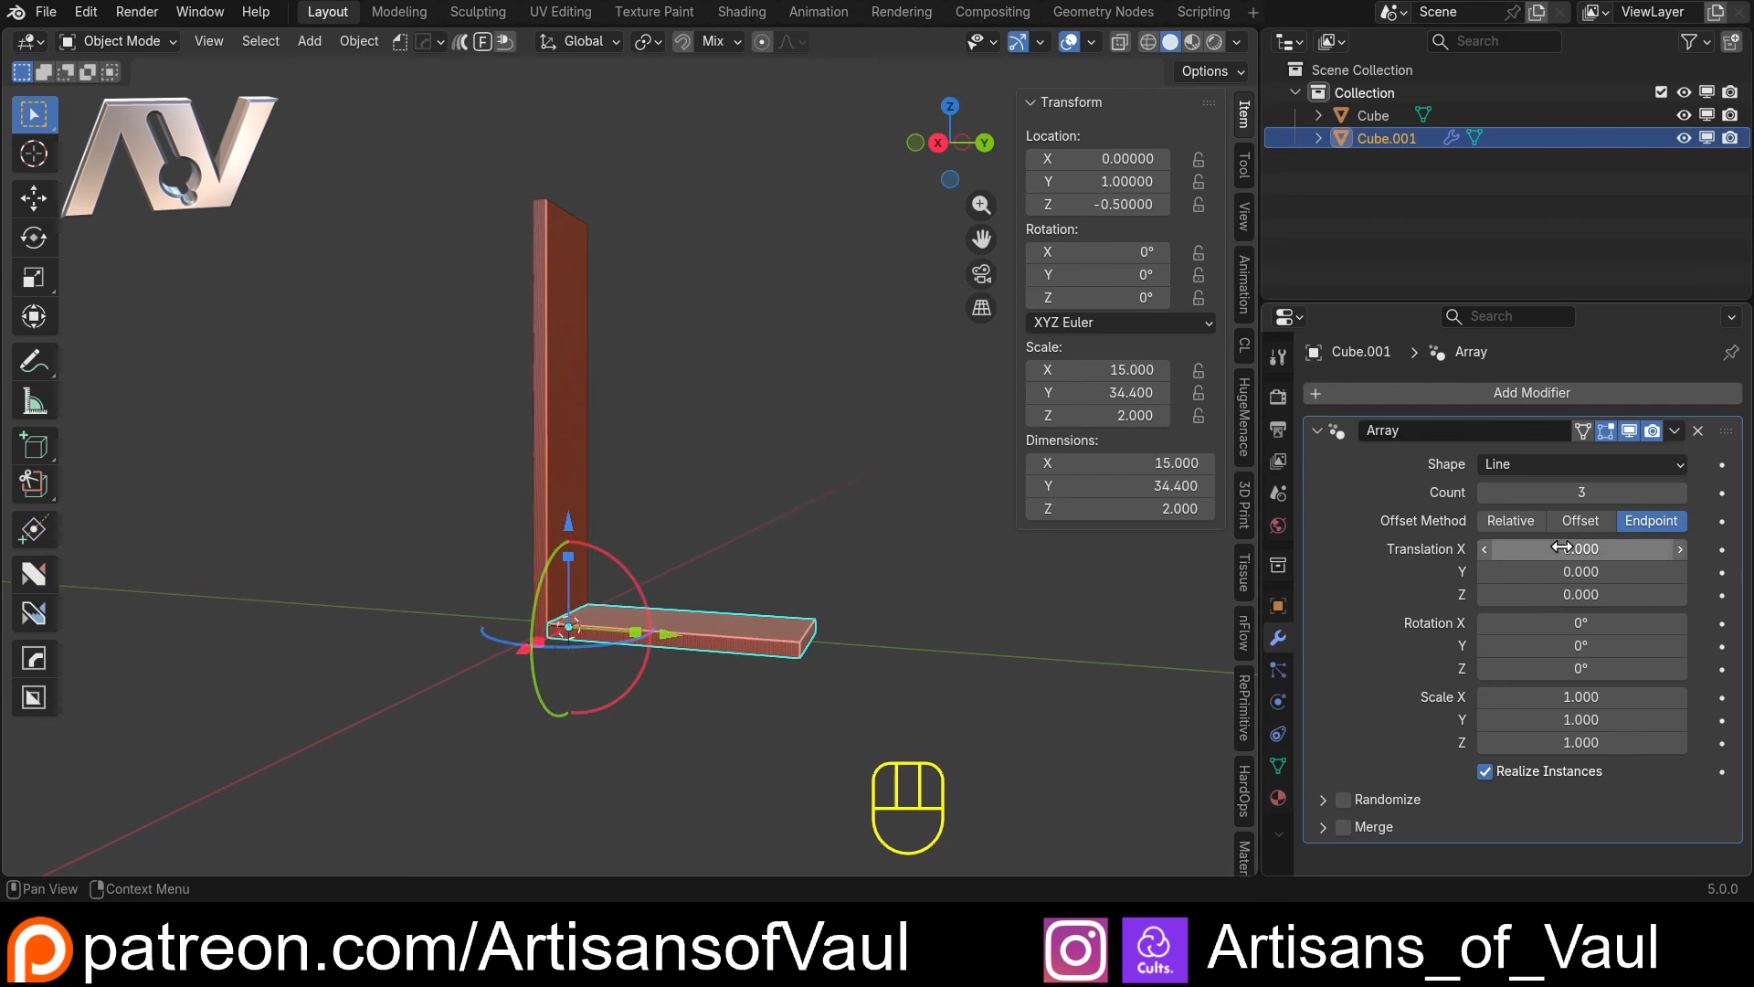
Raise the shelf array's Z translation to about 25.98 so the copies spread up along the upright panel
drag(1525, 603, 1635, 595)
scroll(640, 402, down, 3)
shift+middle_drag(557, 376, 777, 490)
scroll(776, 490, up, 4)
shift+middle_drag(895, 507, 669, 457)
shift+middle_drag(669, 457, 632, 413)
middle_drag(632, 413, 533, 517)
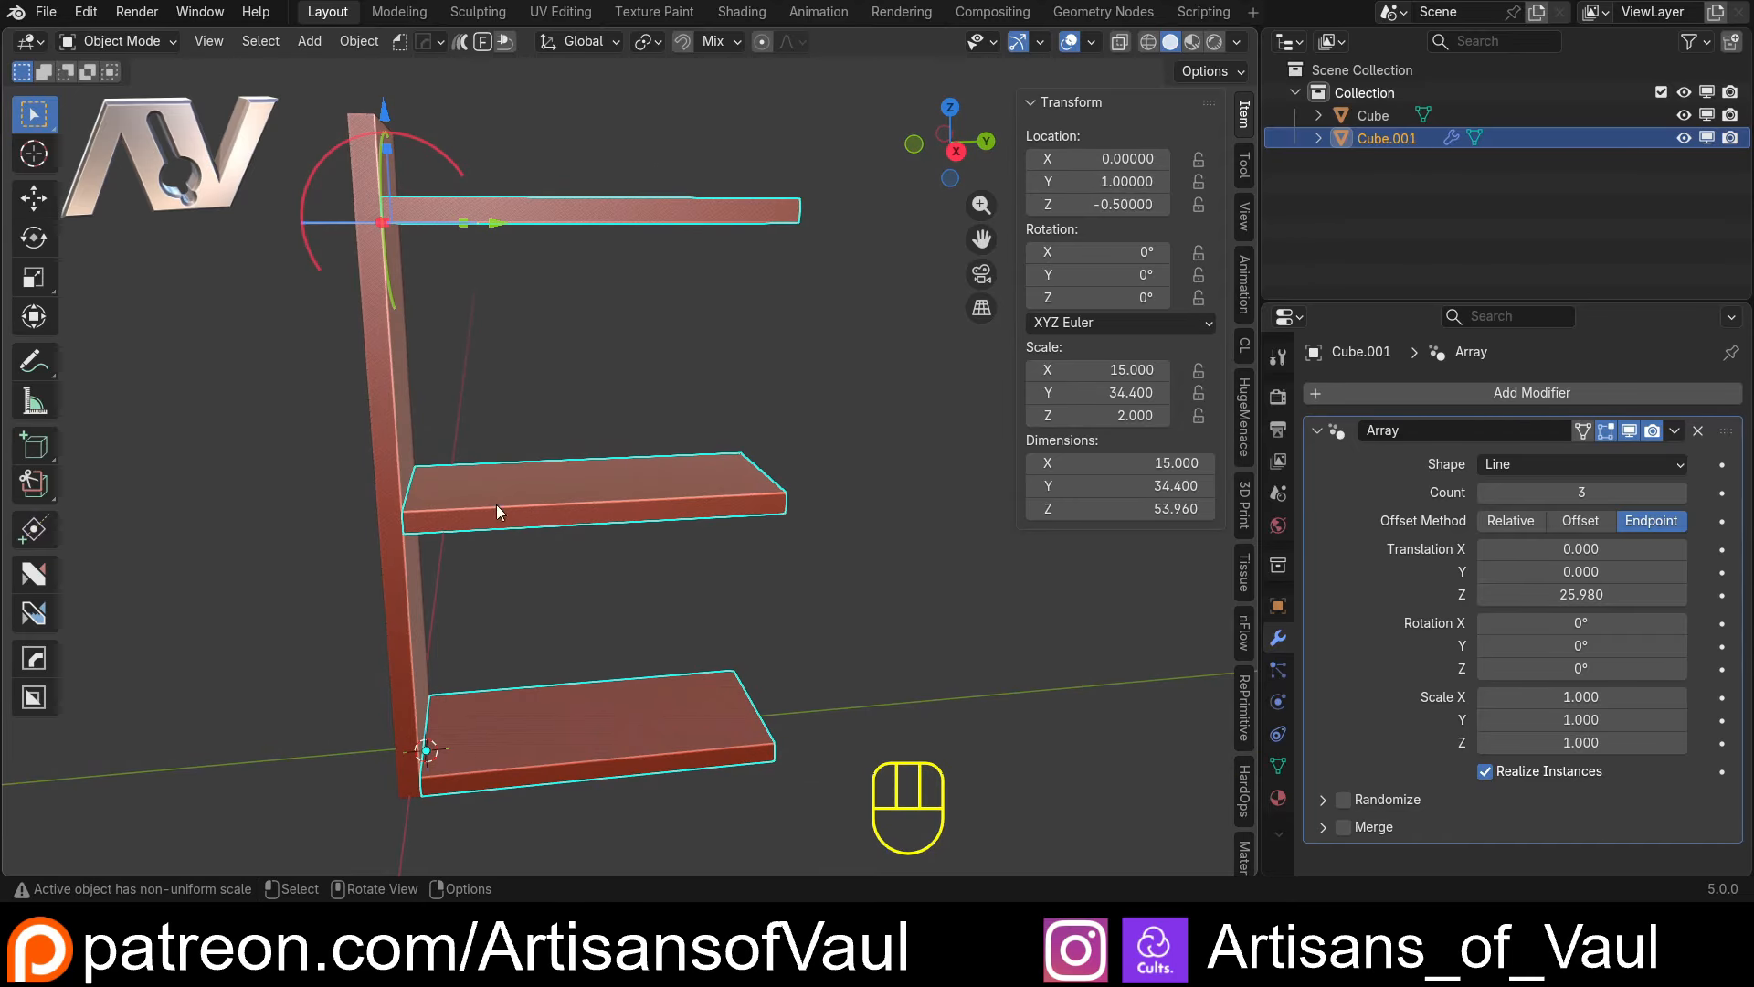
Copy the upright panel's Z scale as a new driver and paste it onto the shelf array's Z translation
click(382, 402)
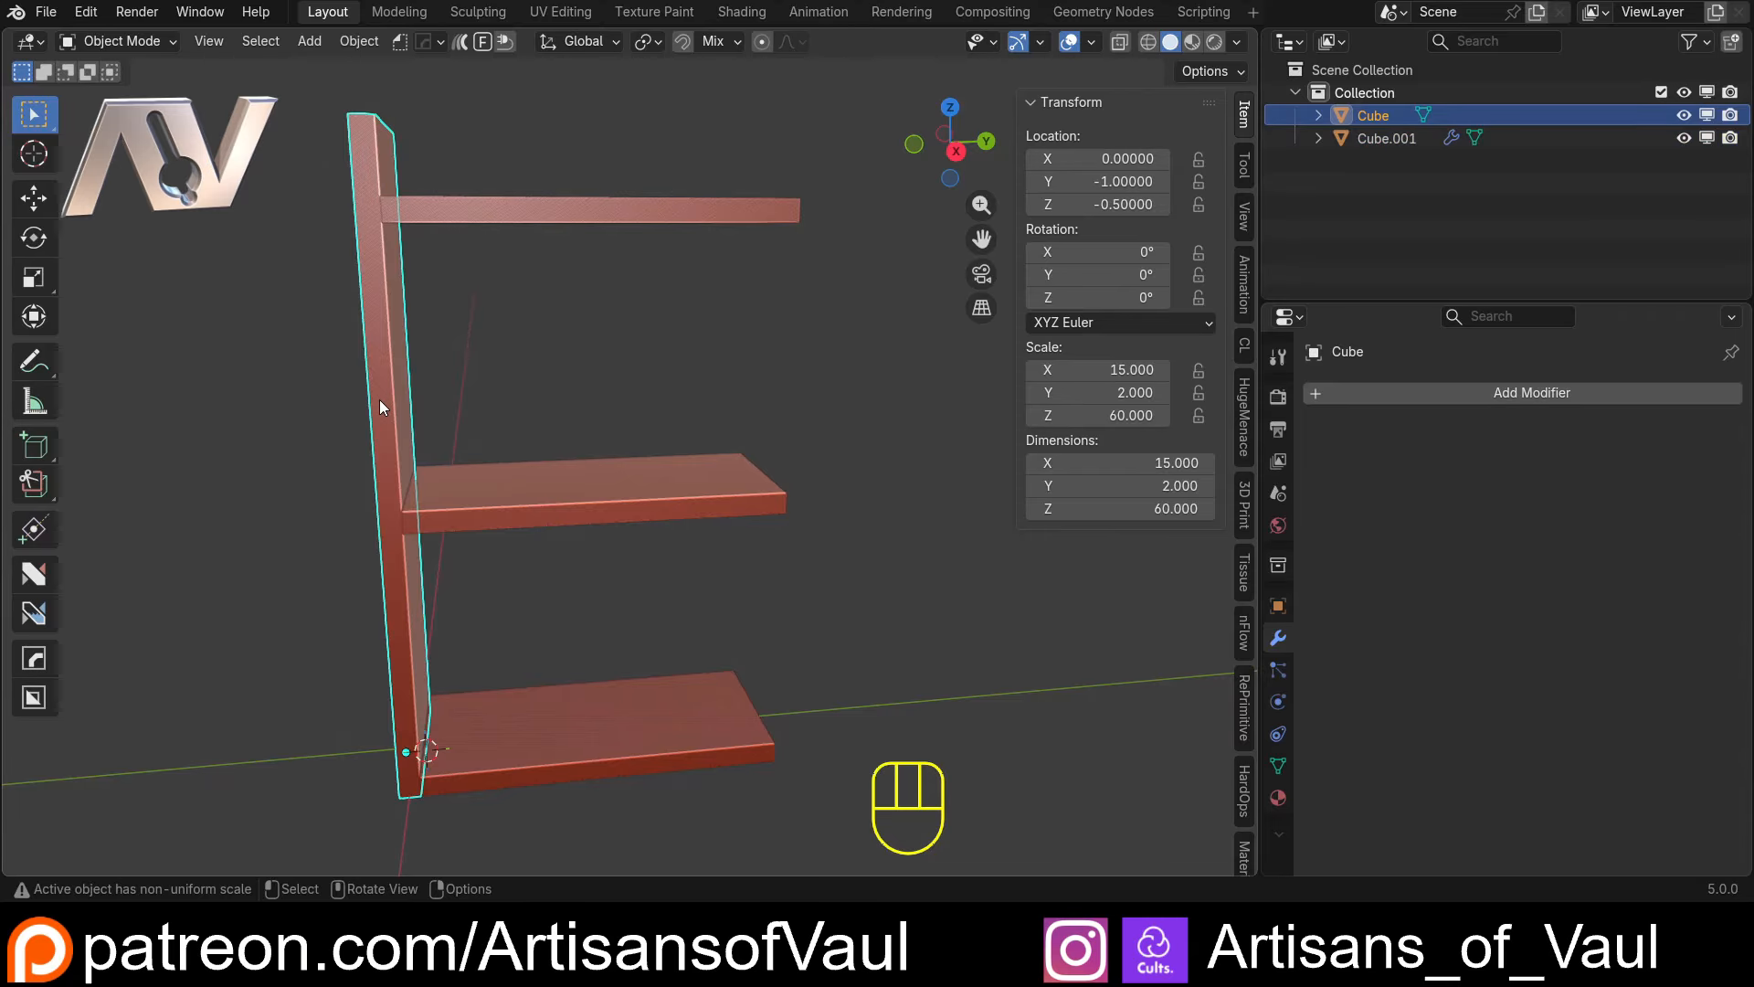
right_click(1115, 418)
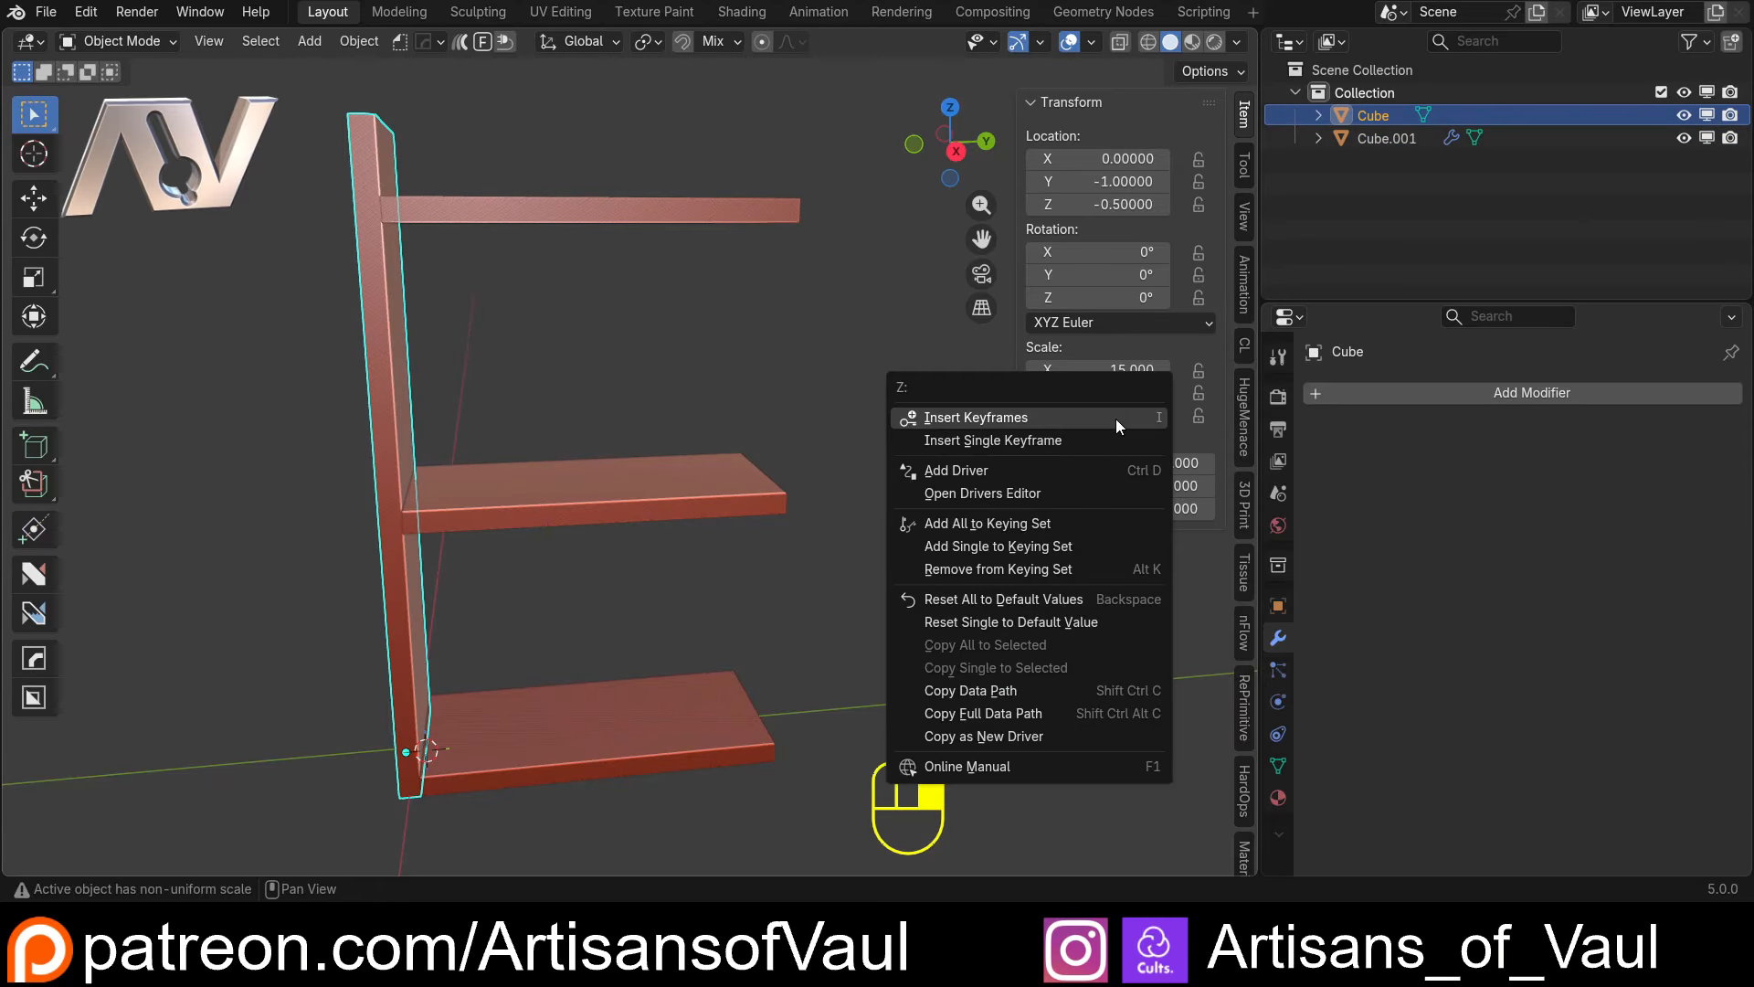
click(1008, 735)
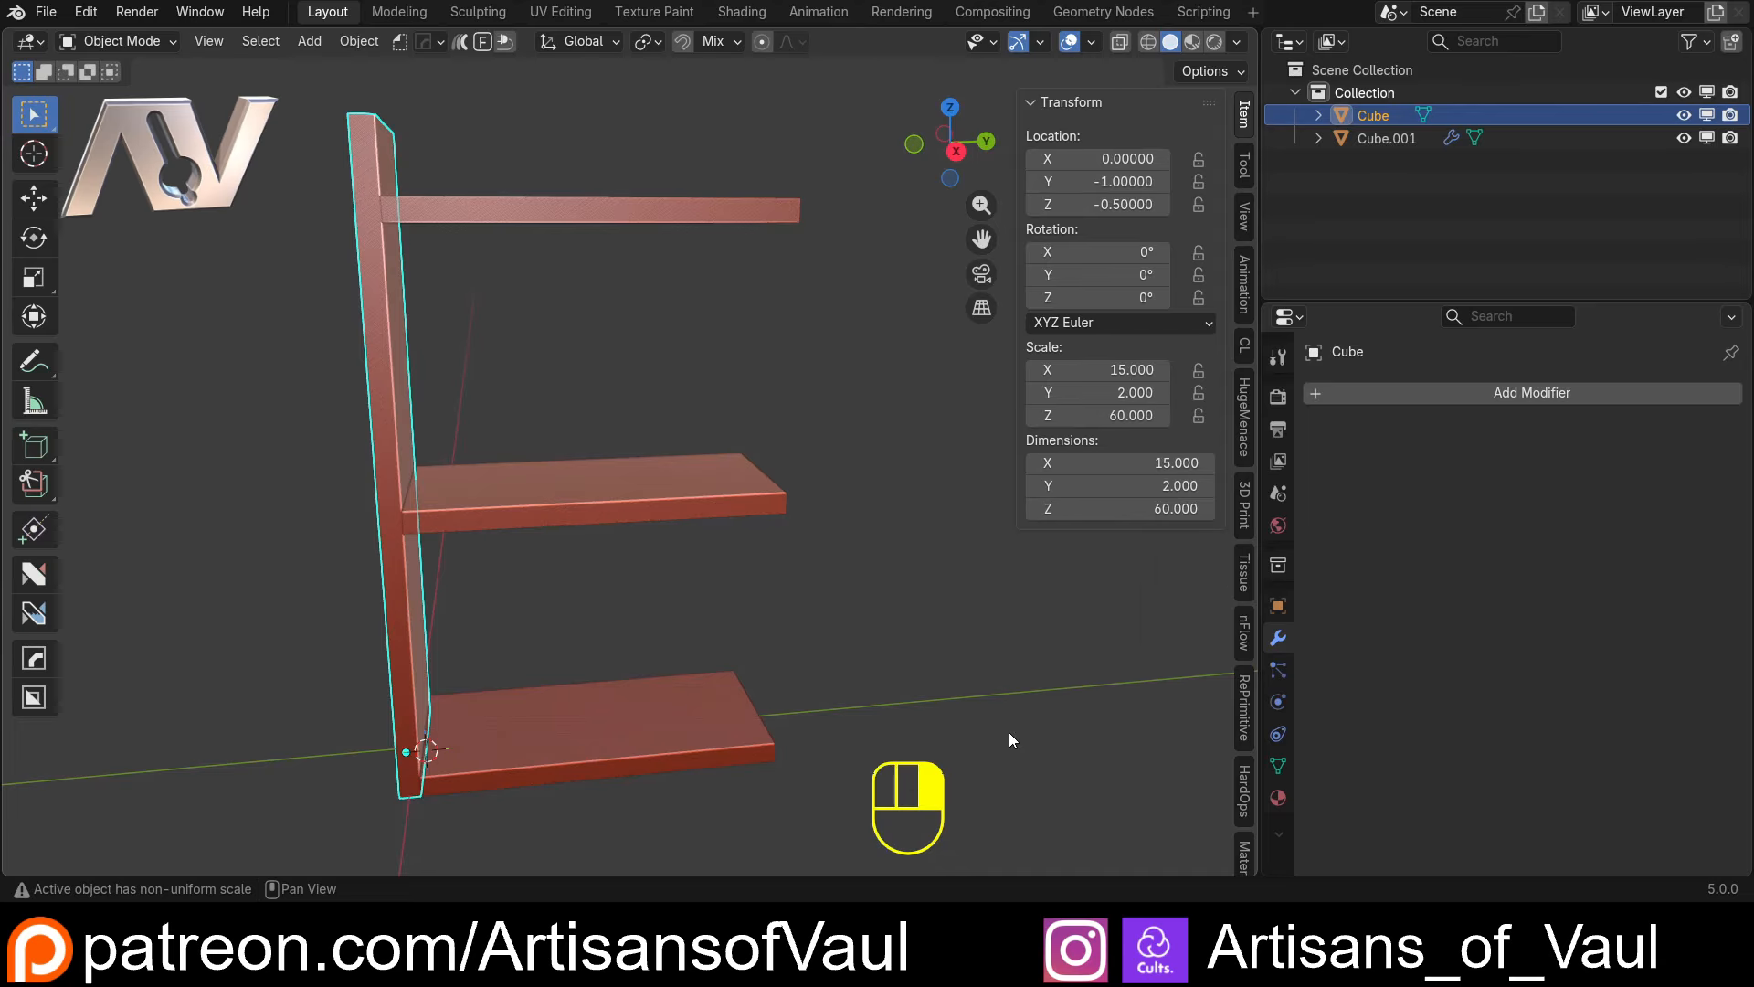
click(629, 502)
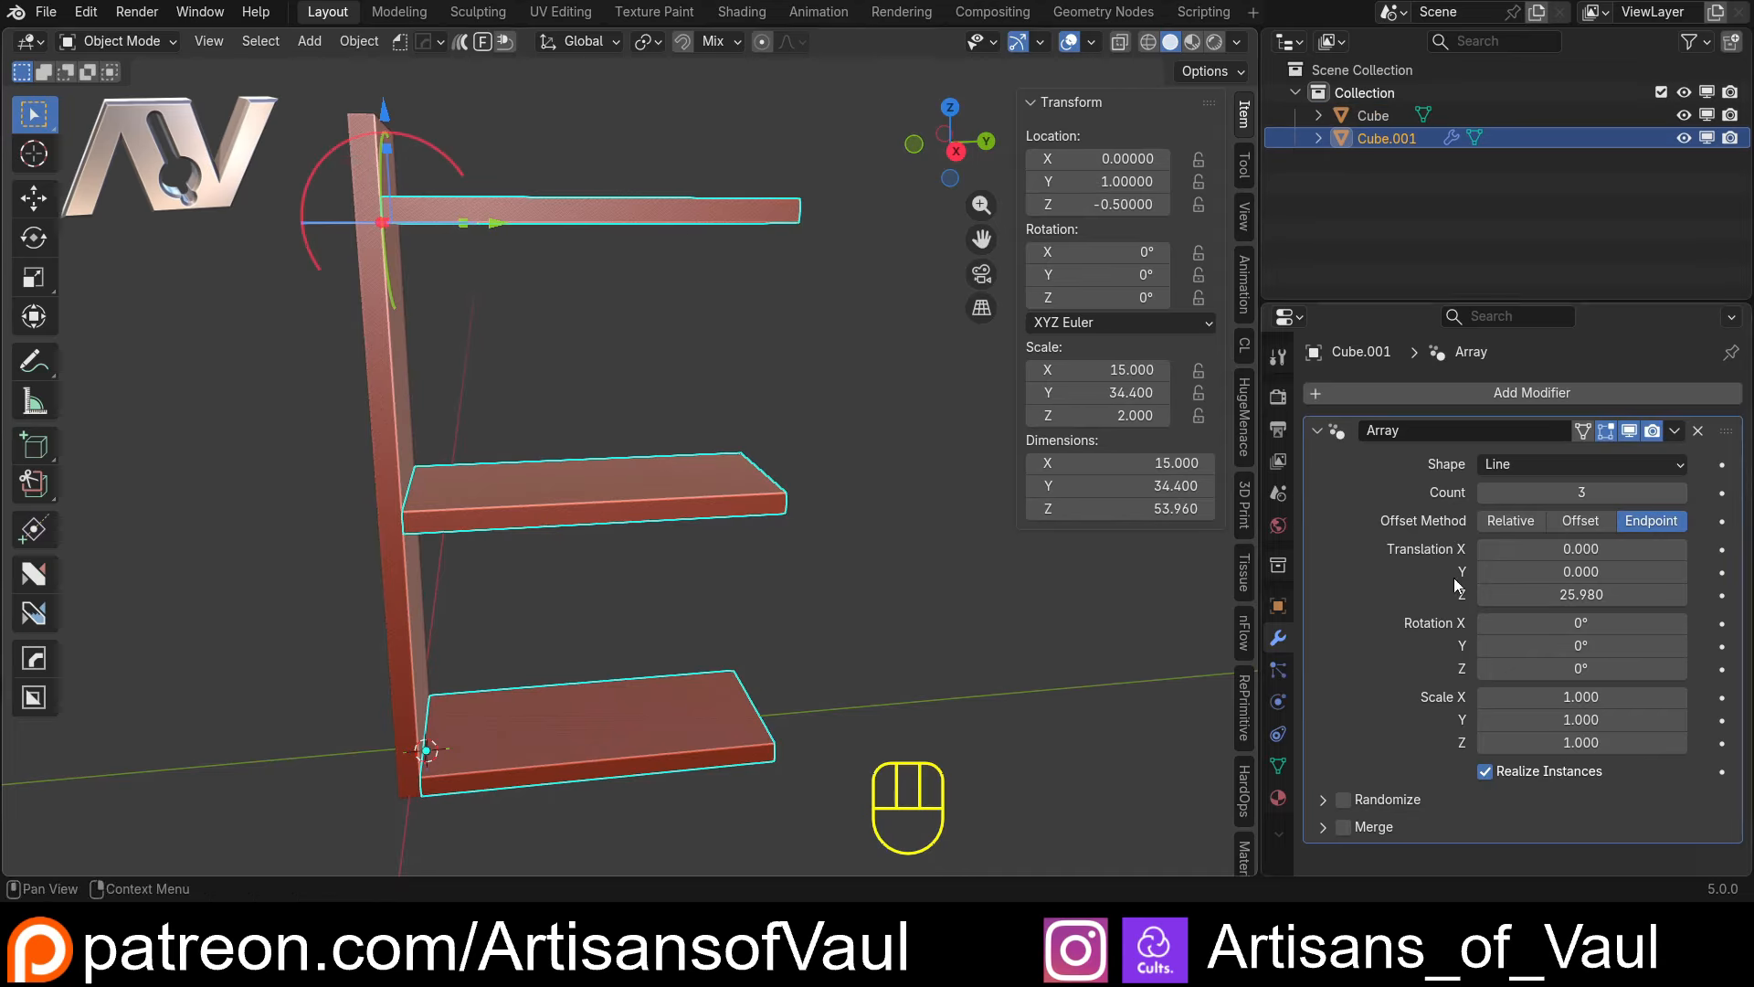
right_click(1566, 594)
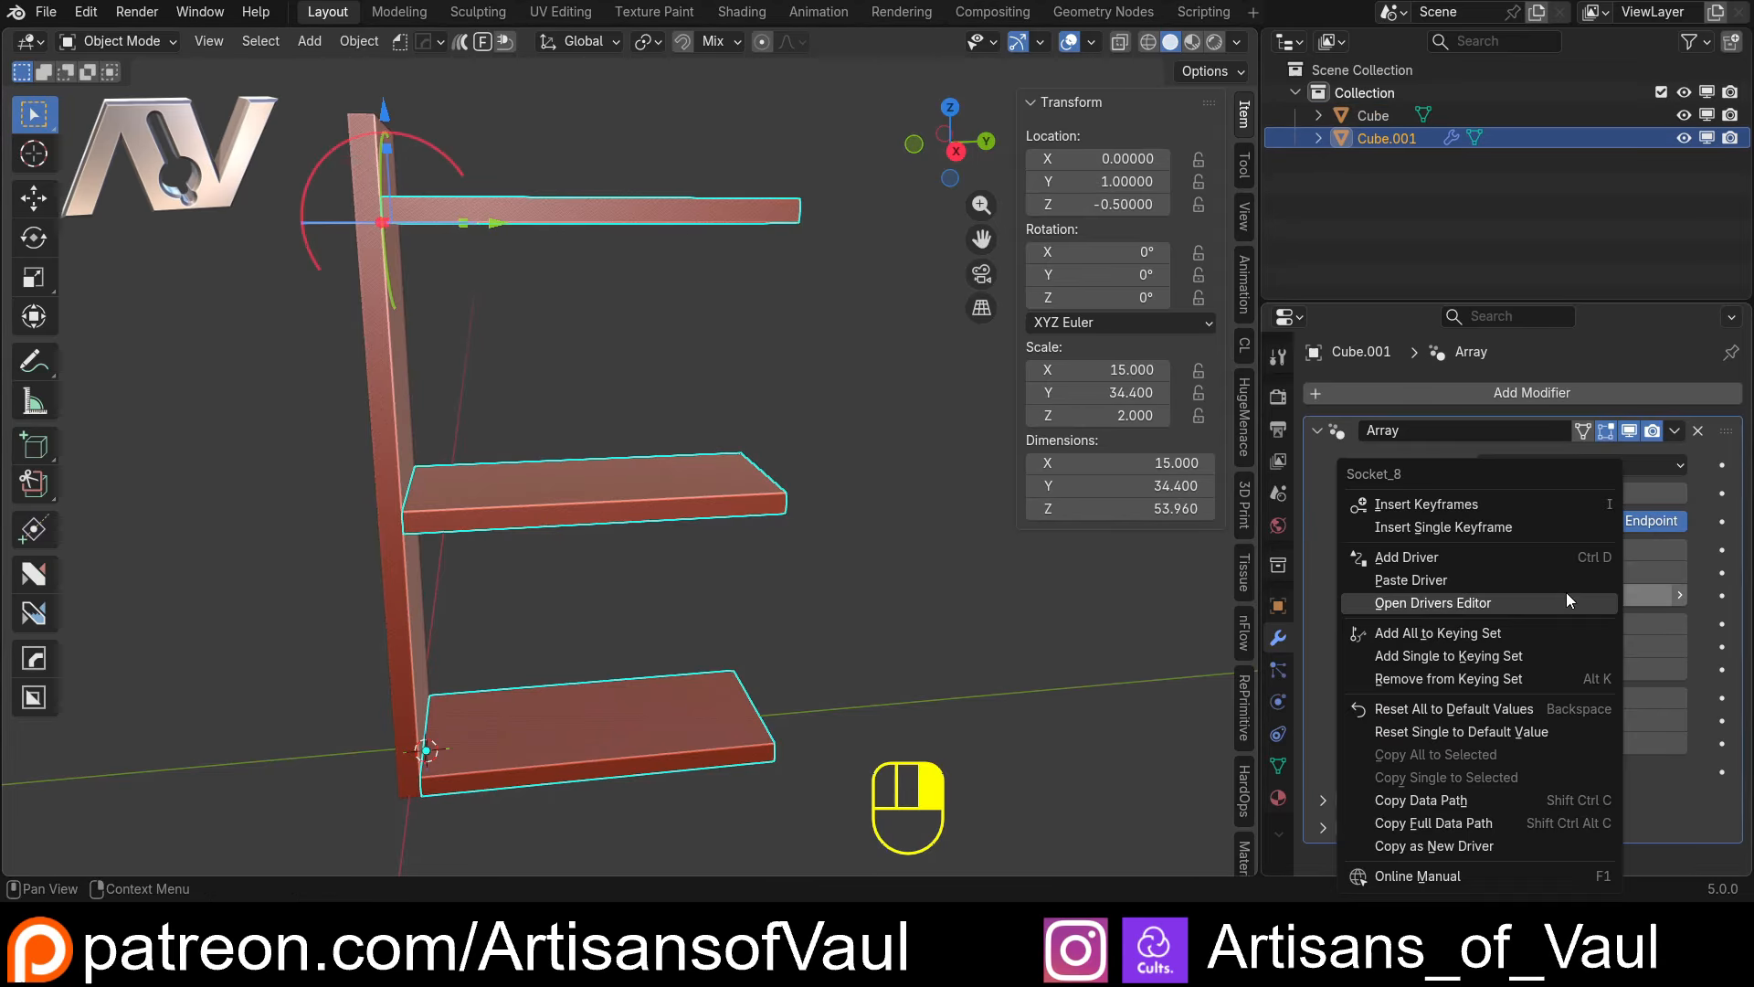
click(1439, 579)
Compare the spacing of the arrayed shelves with the height of the upright panel
scroll(671, 433, down, 6)
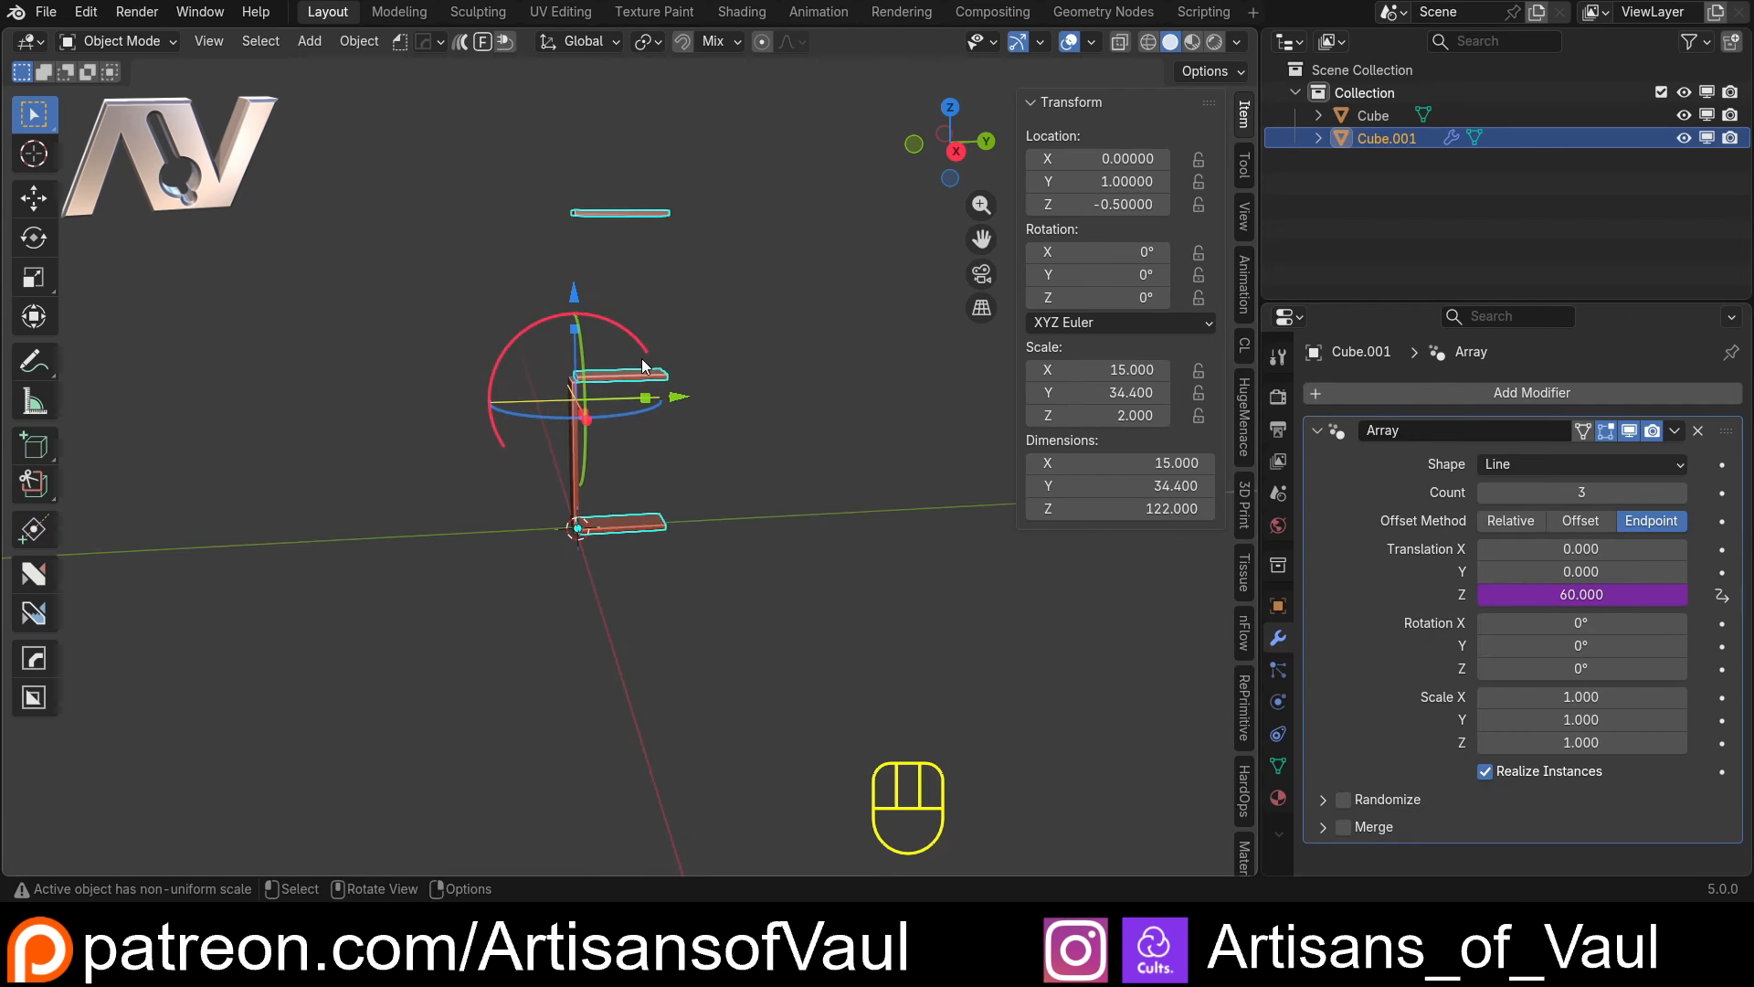
scroll(639, 452, up, 5)
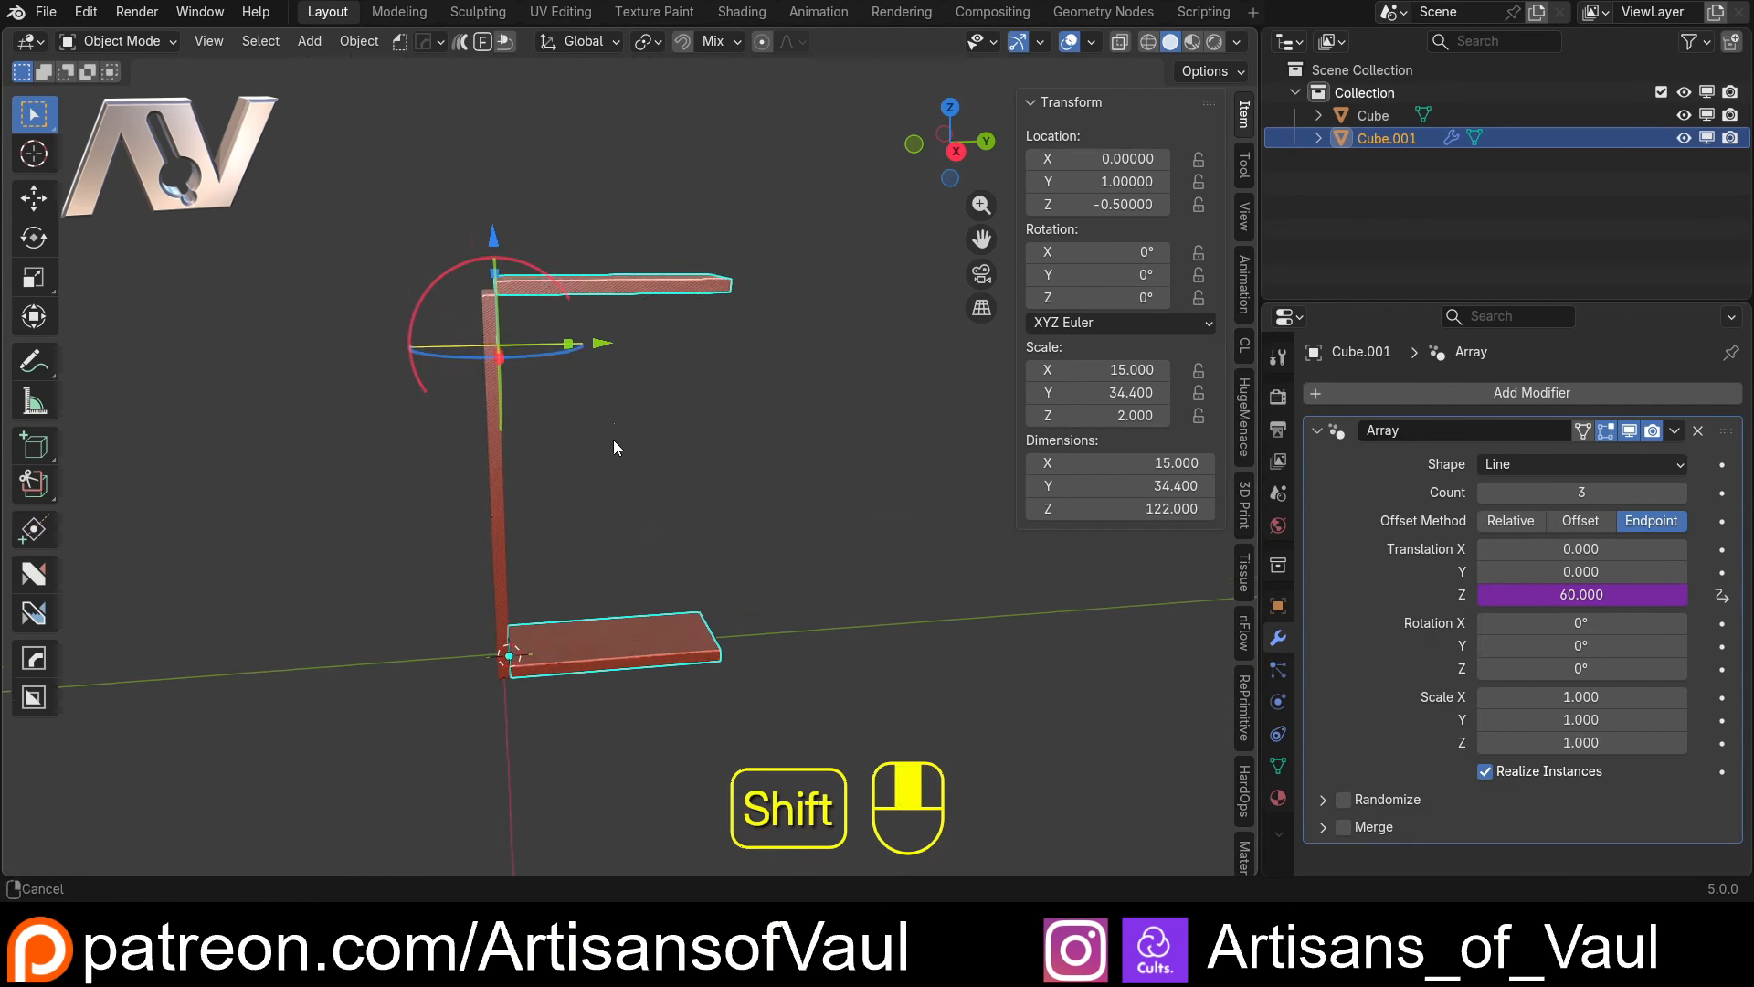
shift+middle_drag(615, 442, 637, 537)
scroll(634, 530, down, 1)
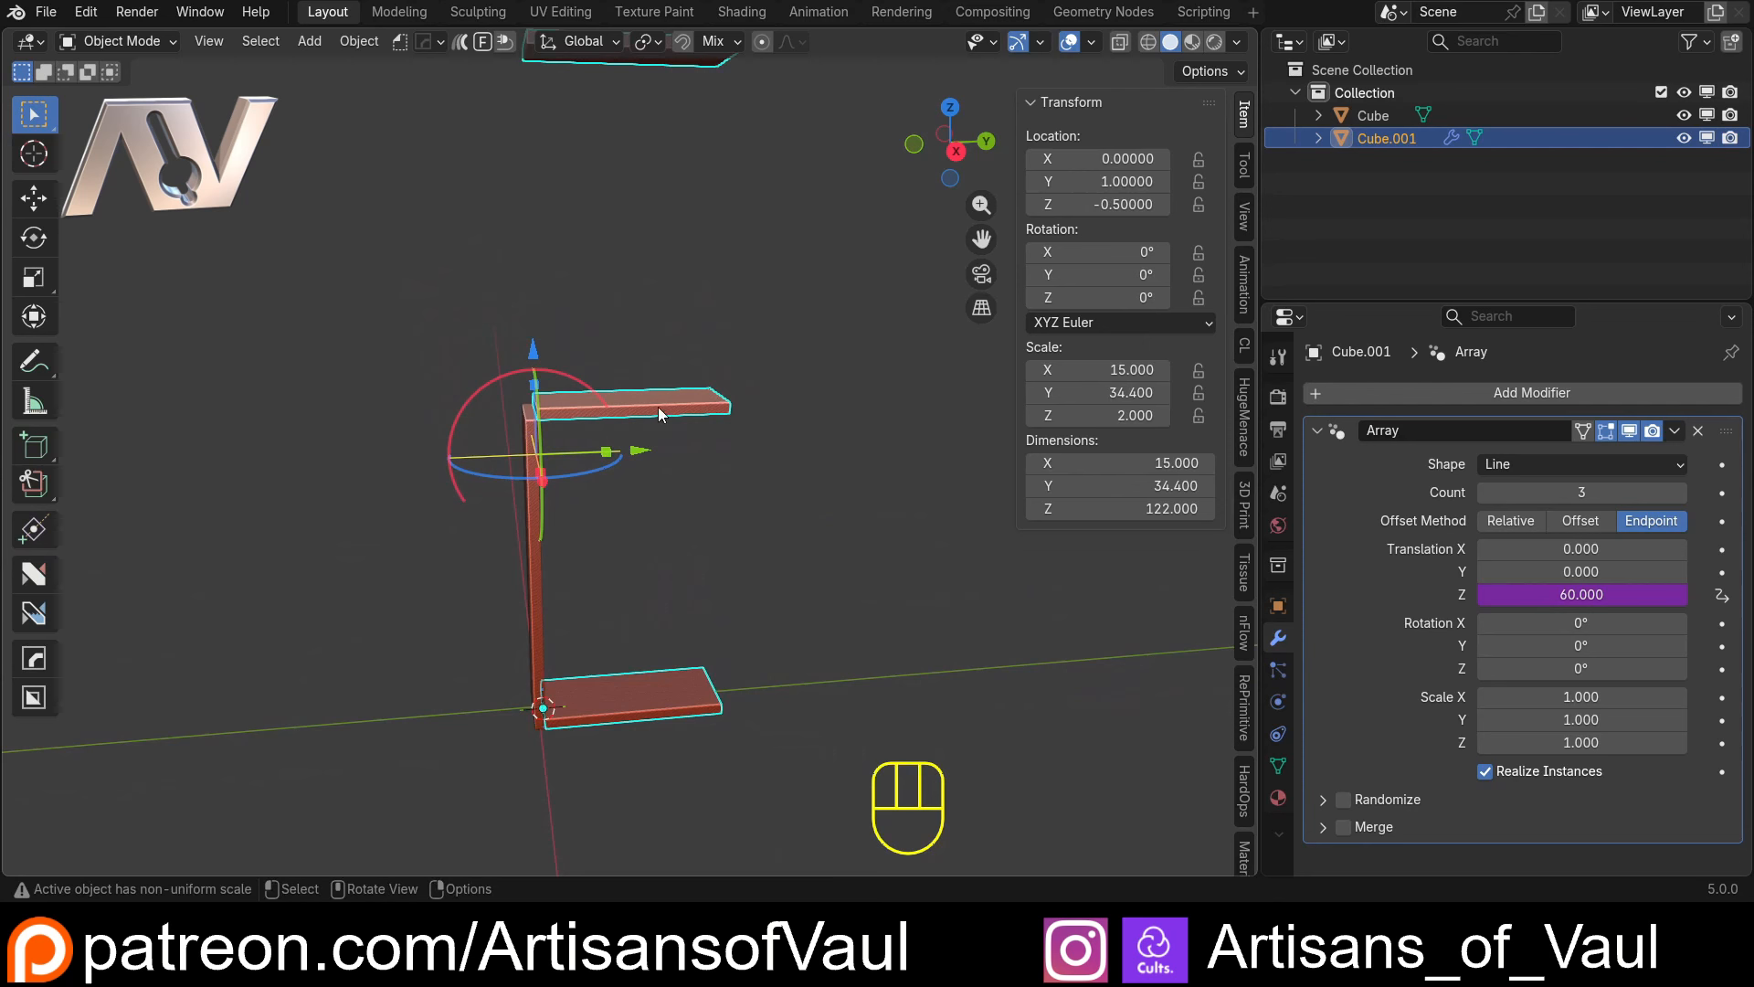
click(610, 554)
click(660, 694)
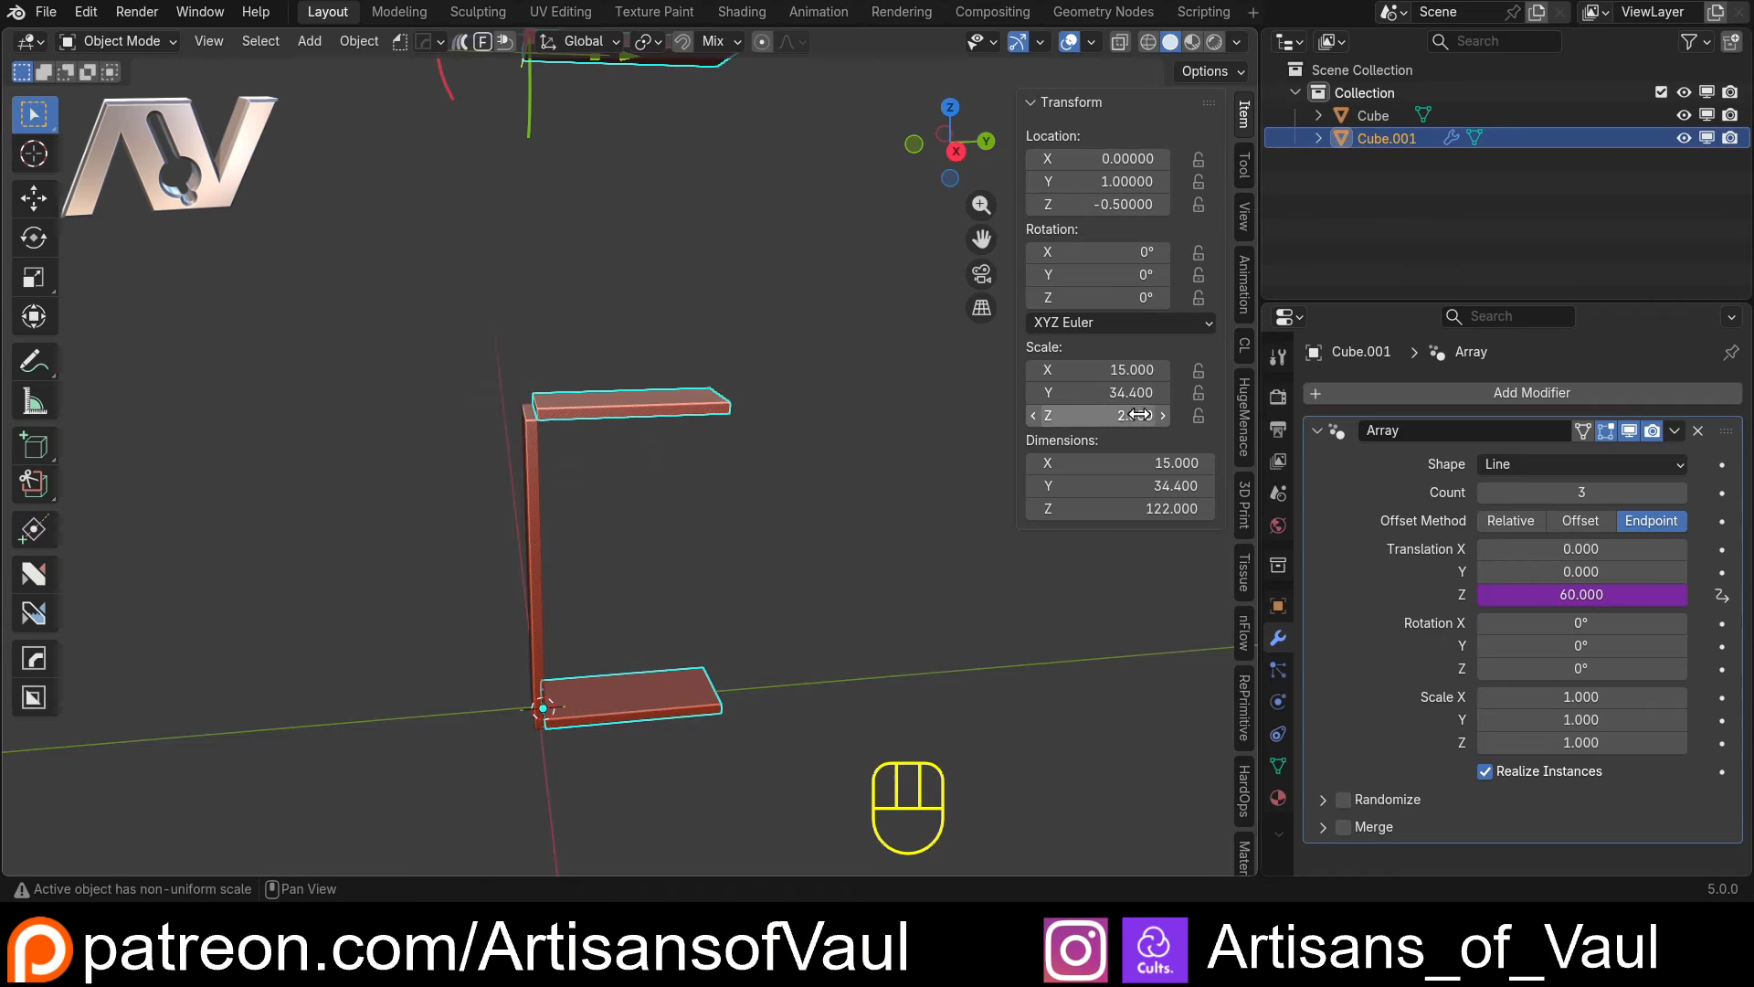
middle_drag(985, 397, 647, 553)
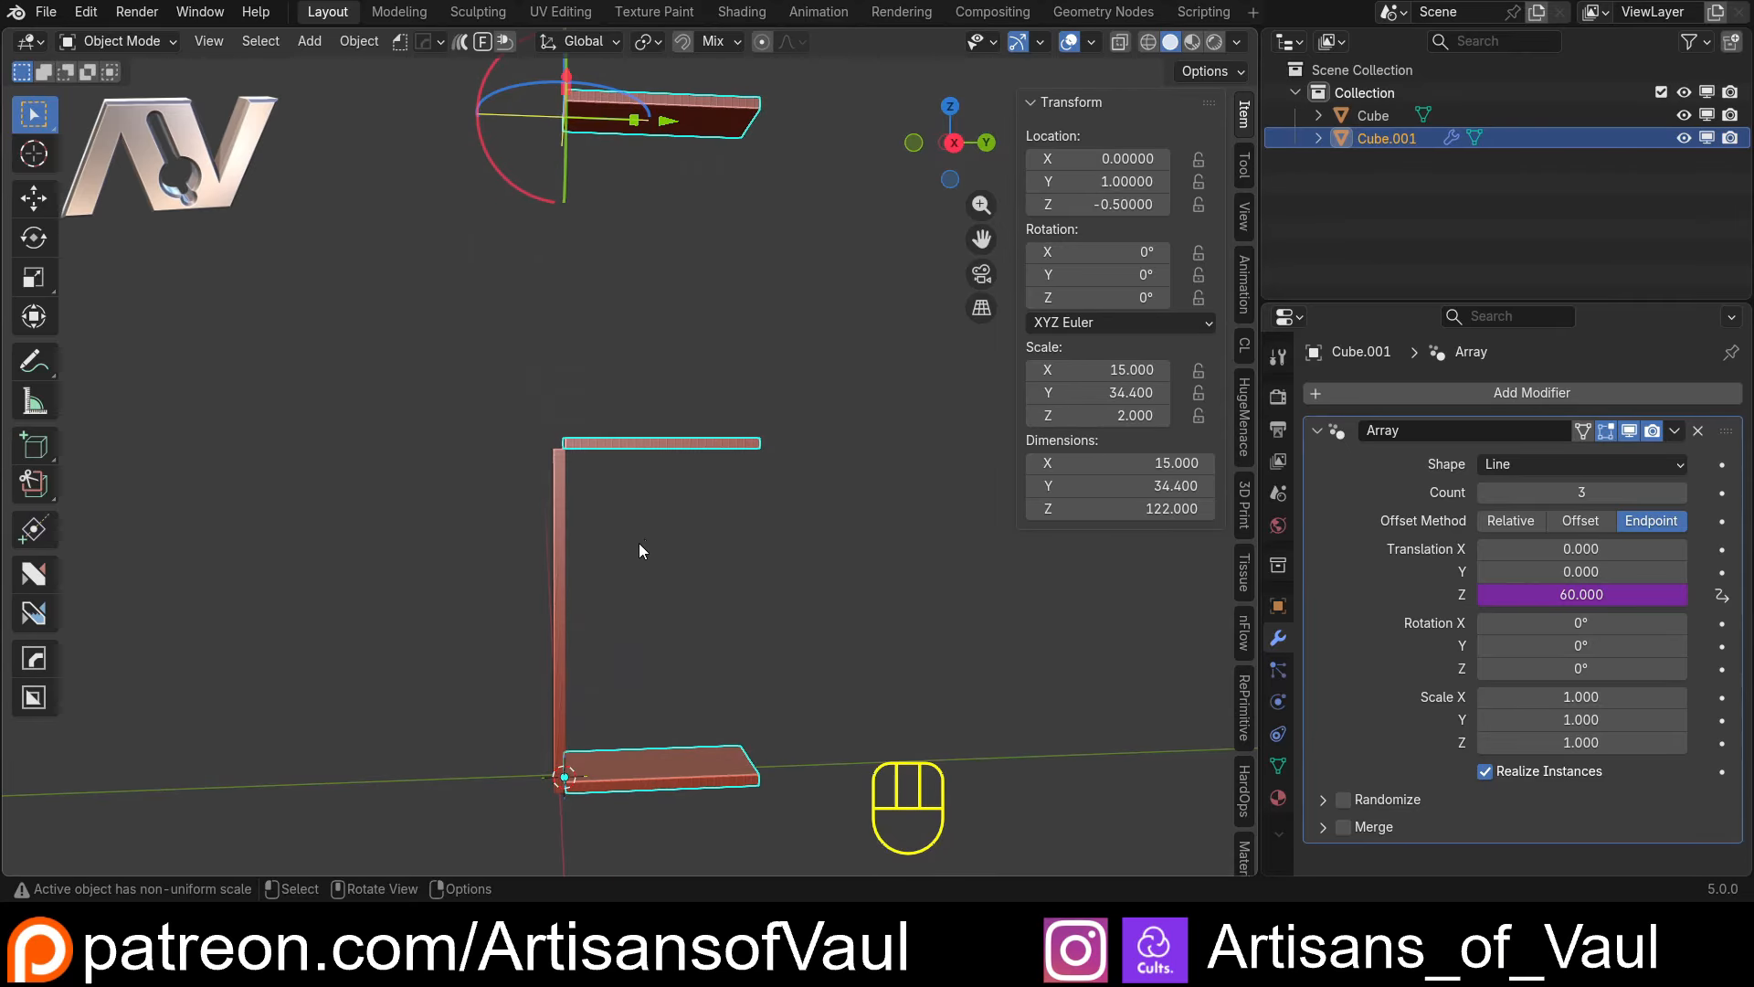
Edit the Z translation driver to use a Scripted Expression of scale/2
right_click(1575, 595)
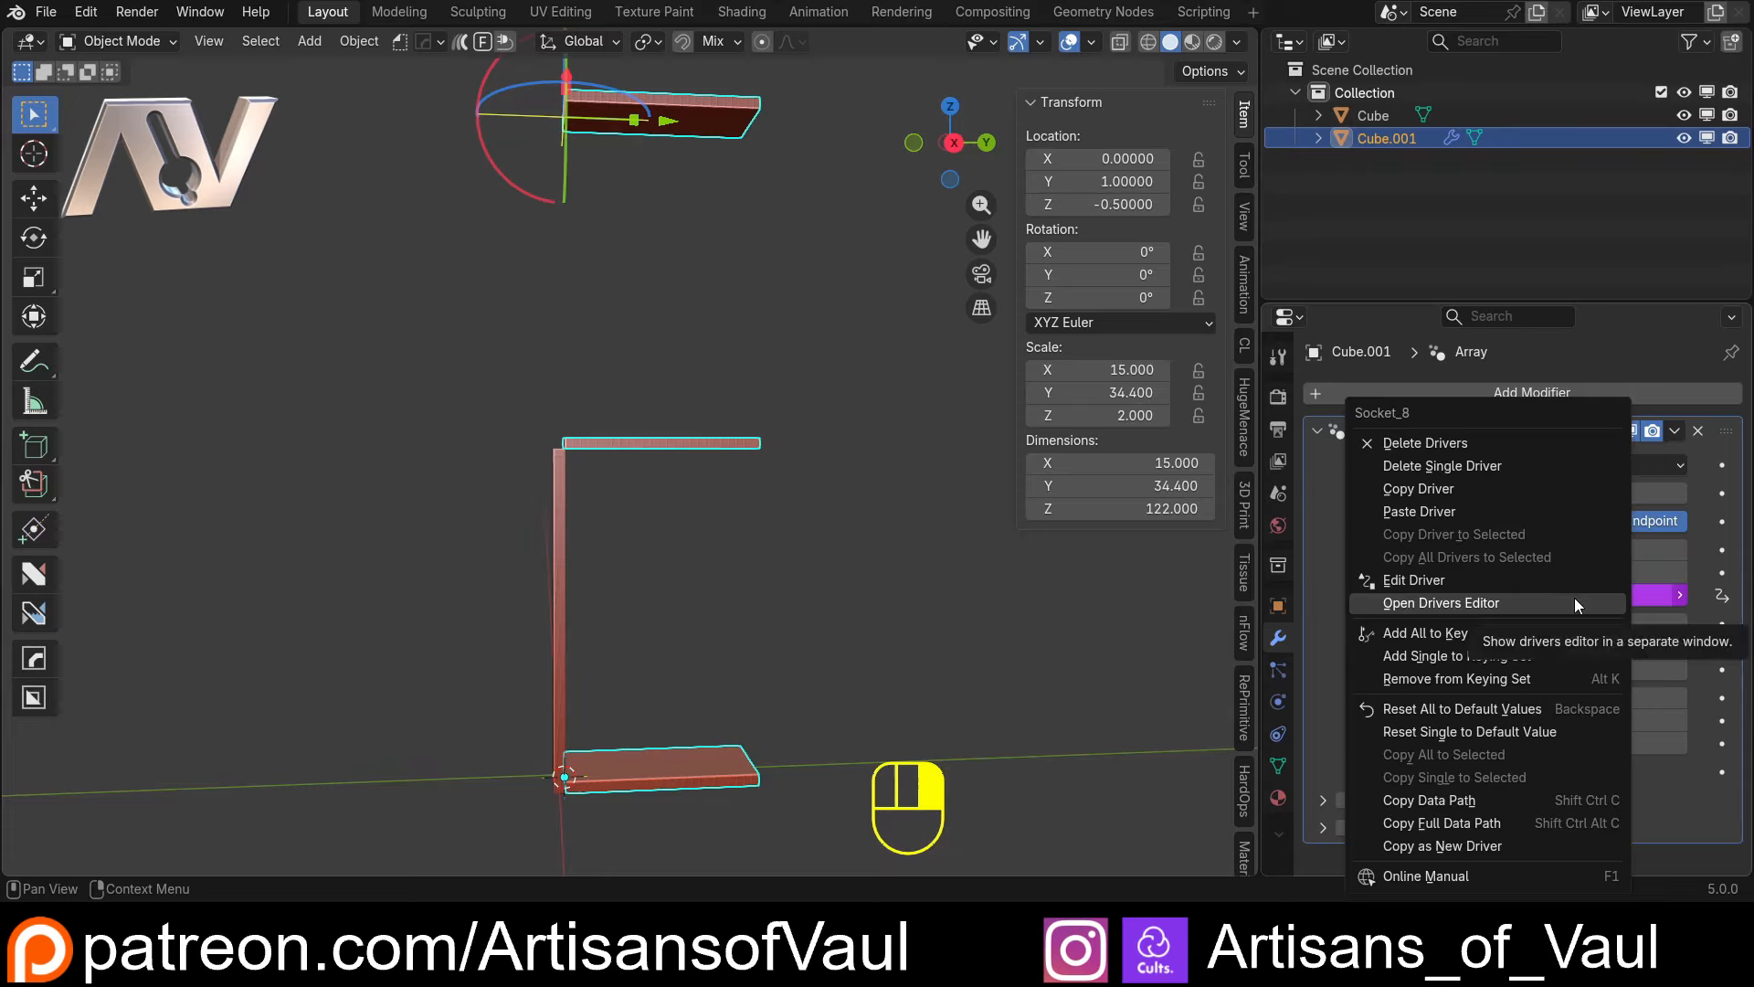
click(1494, 587)
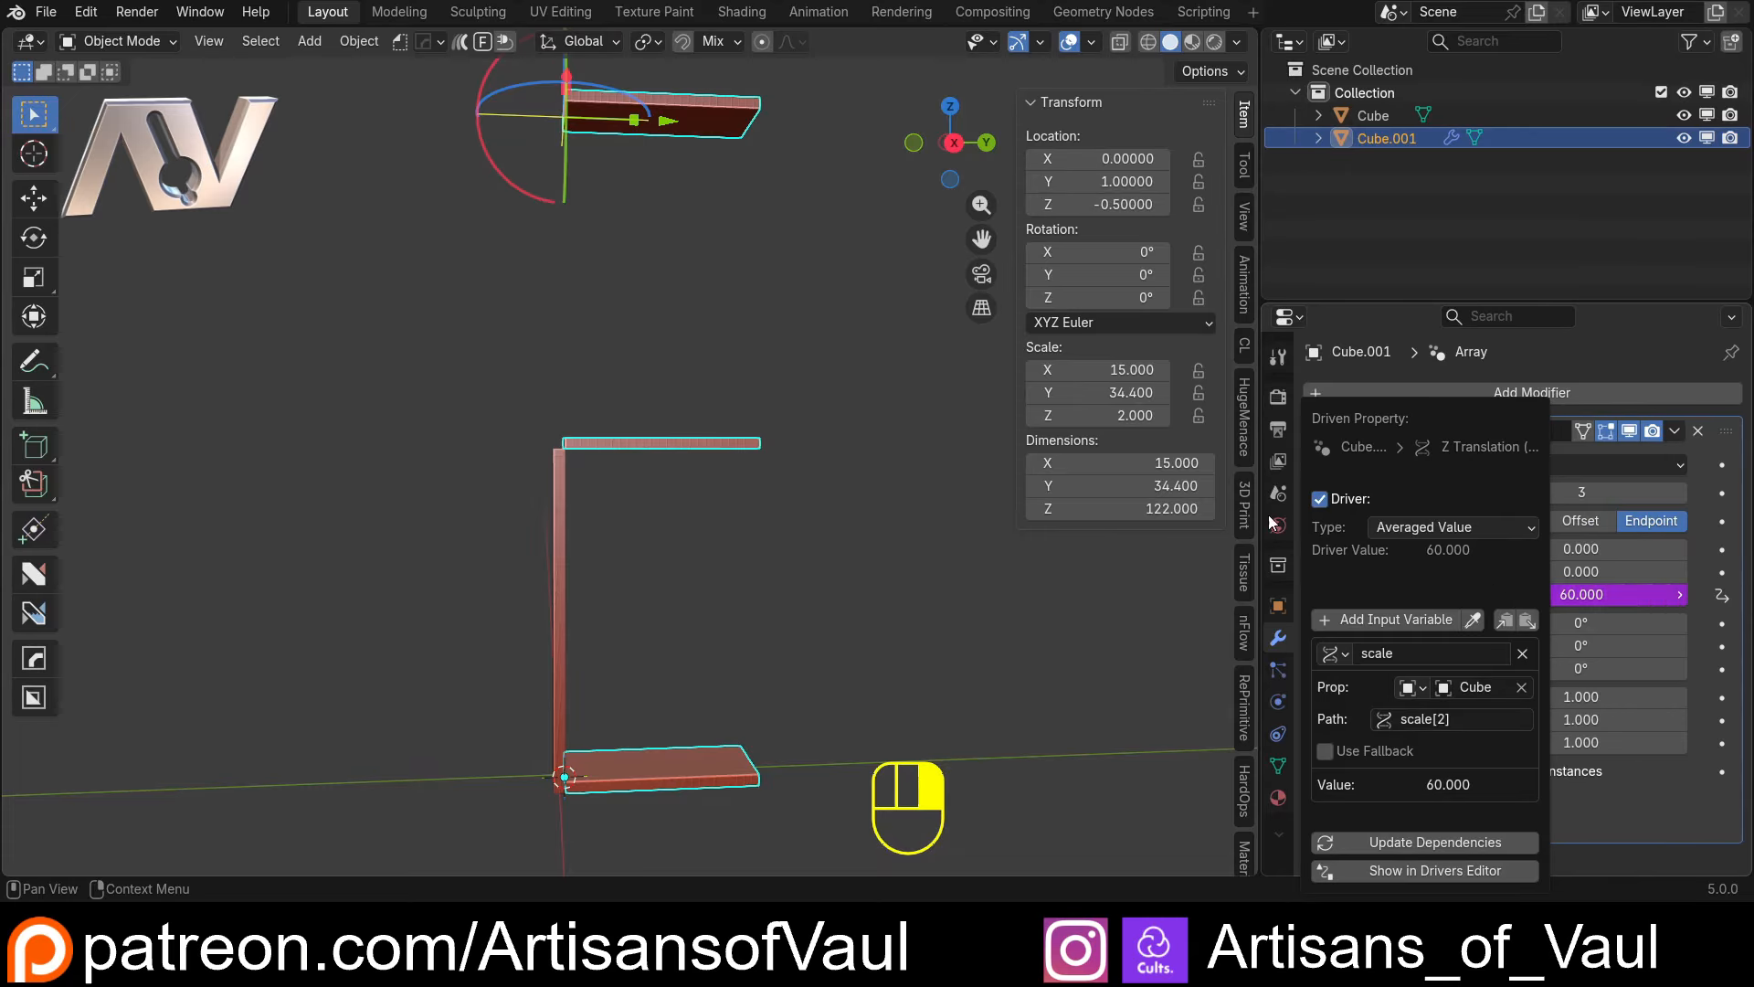
click(1434, 528)
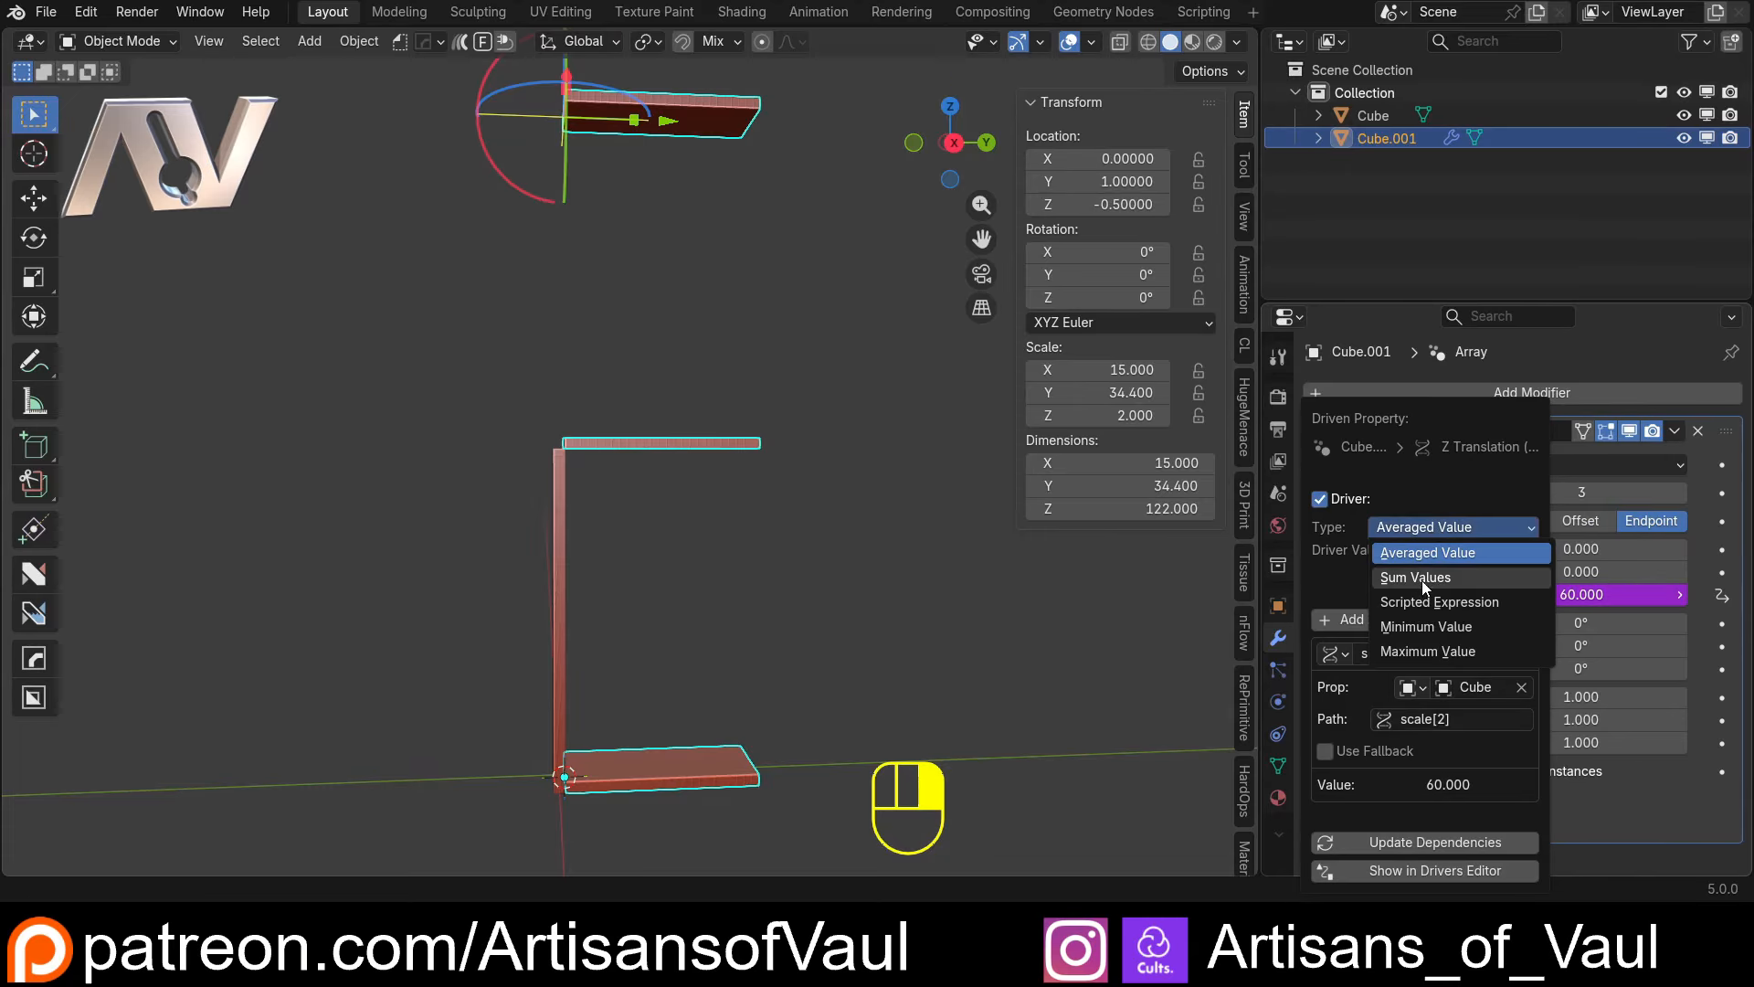
click(1423, 603)
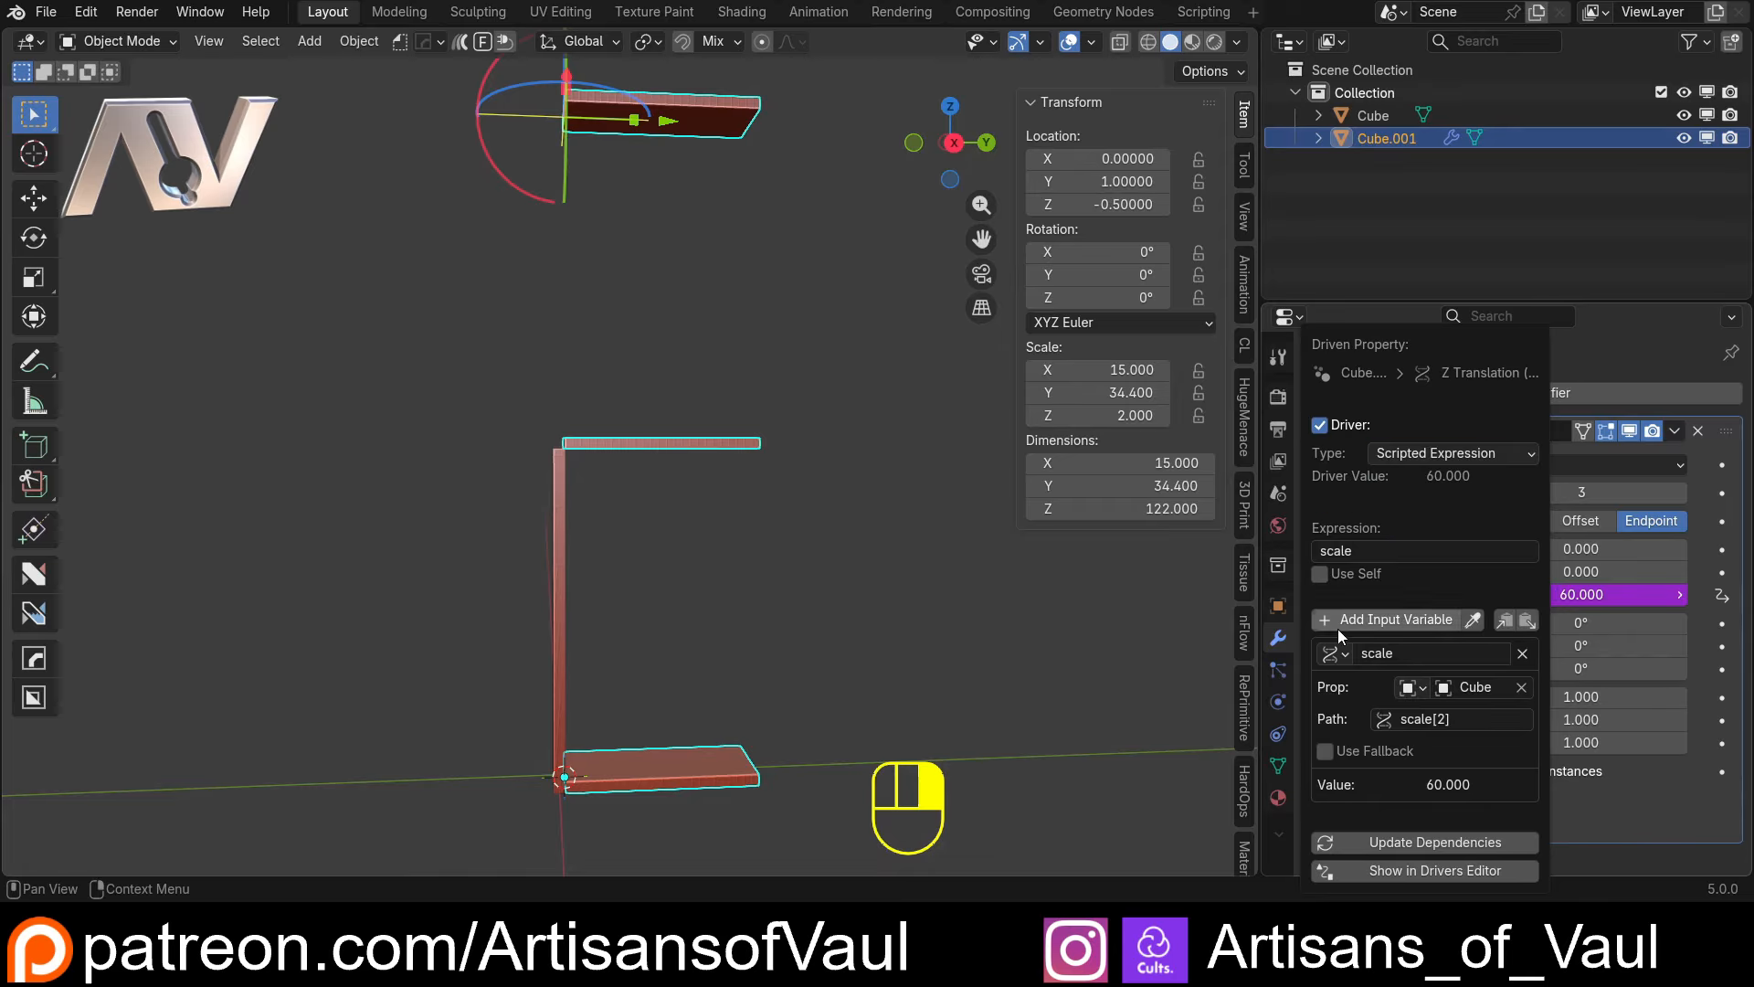
click(1371, 551)
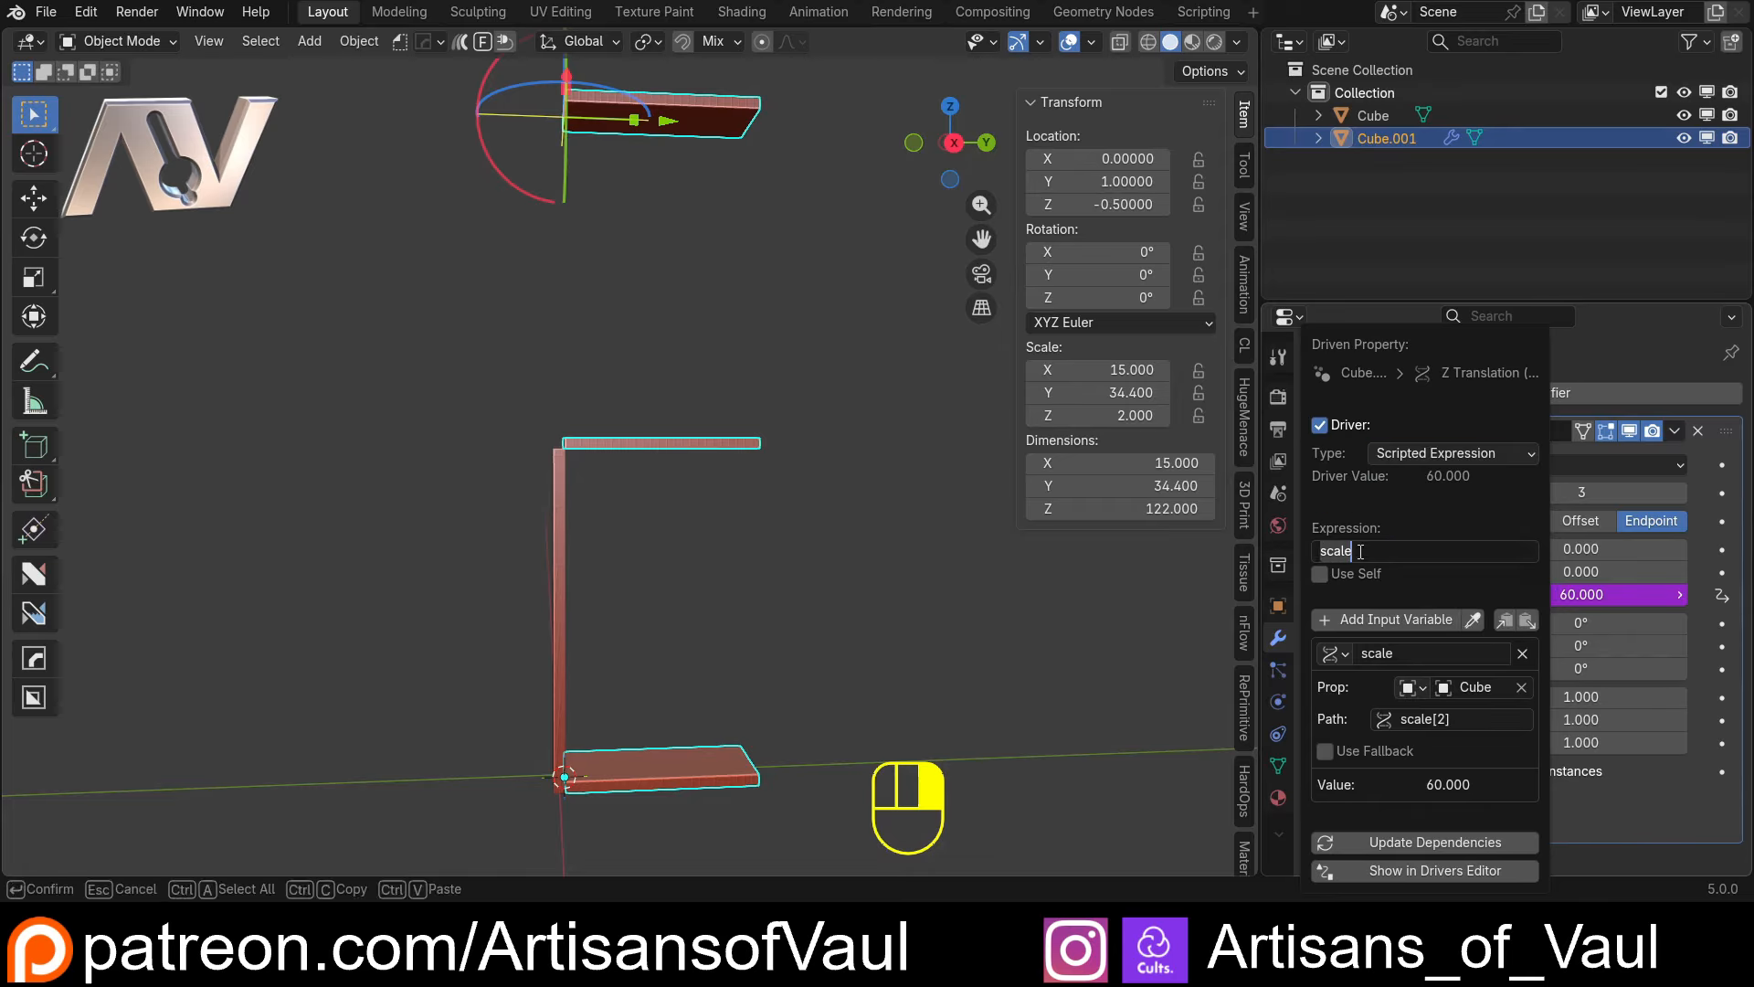
click(1360, 552)
key(Return)
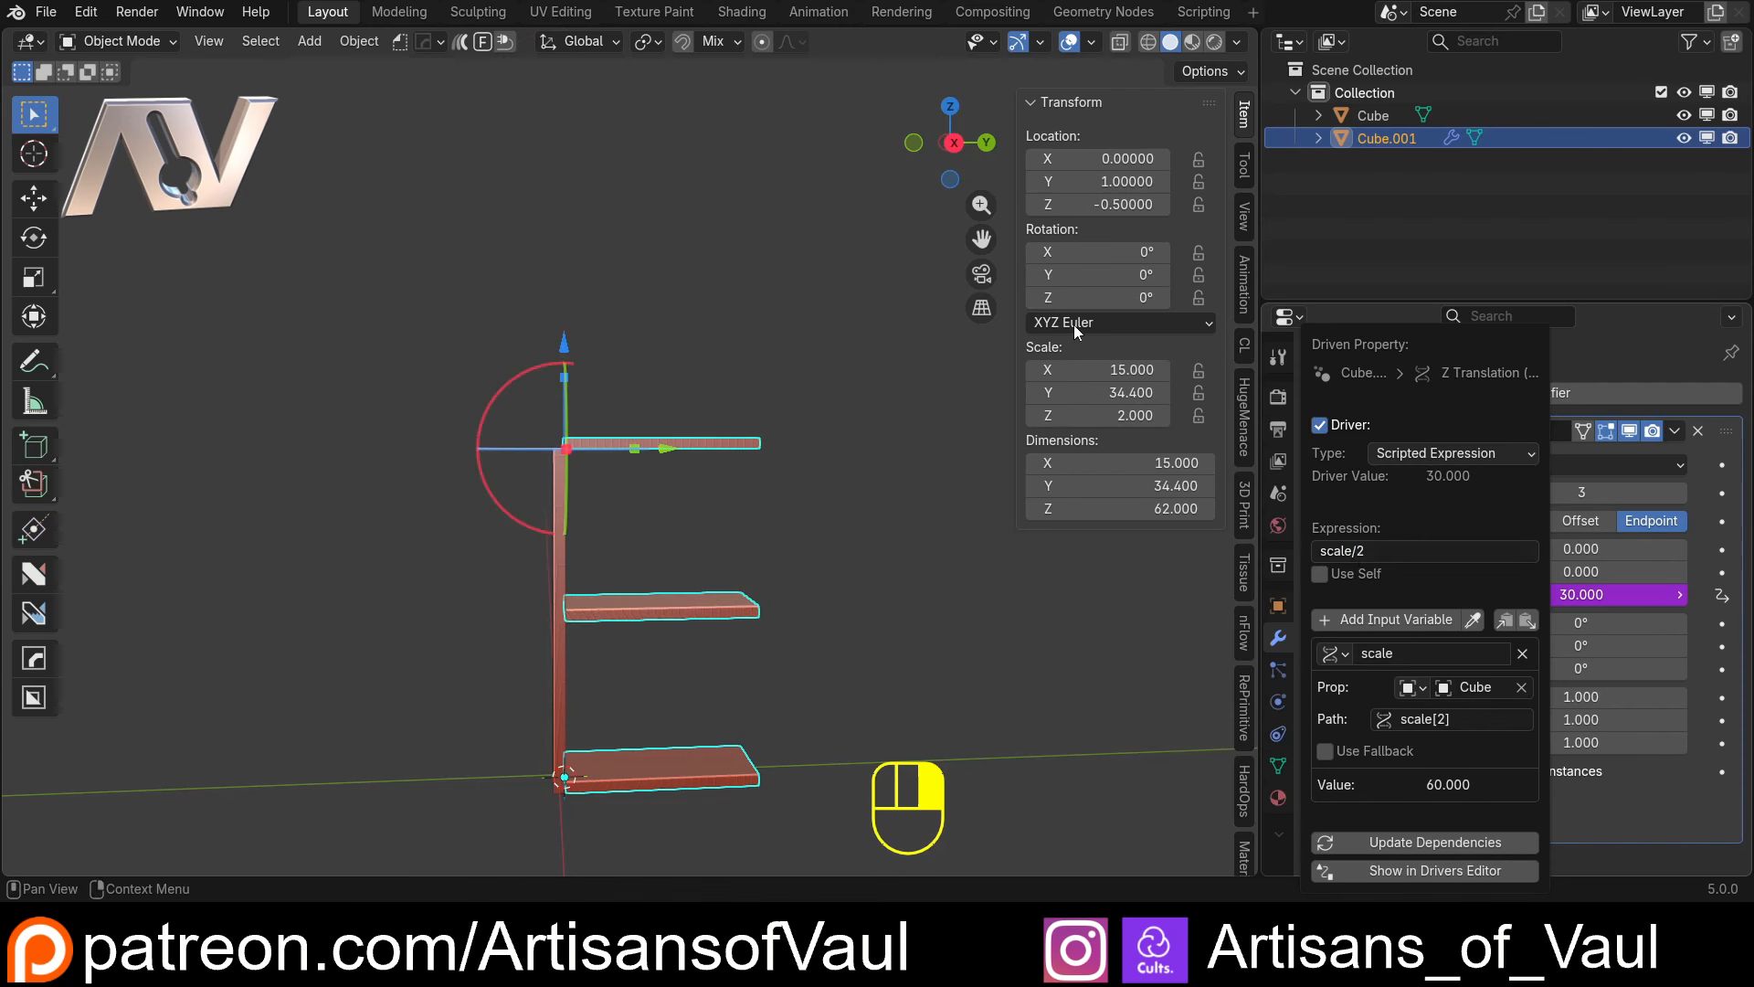
right_click(625, 456)
Examine how the top, middle and bottom shelves align with the upright panel, including from the side view
middle_drag(869, 507, 724, 503)
scroll(759, 500, up, 5)
scroll(781, 435, up, 2)
middle_drag(781, 434, 703, 479)
scroll(709, 468, up, 3)
shift+middle_drag(769, 365, 616, 468)
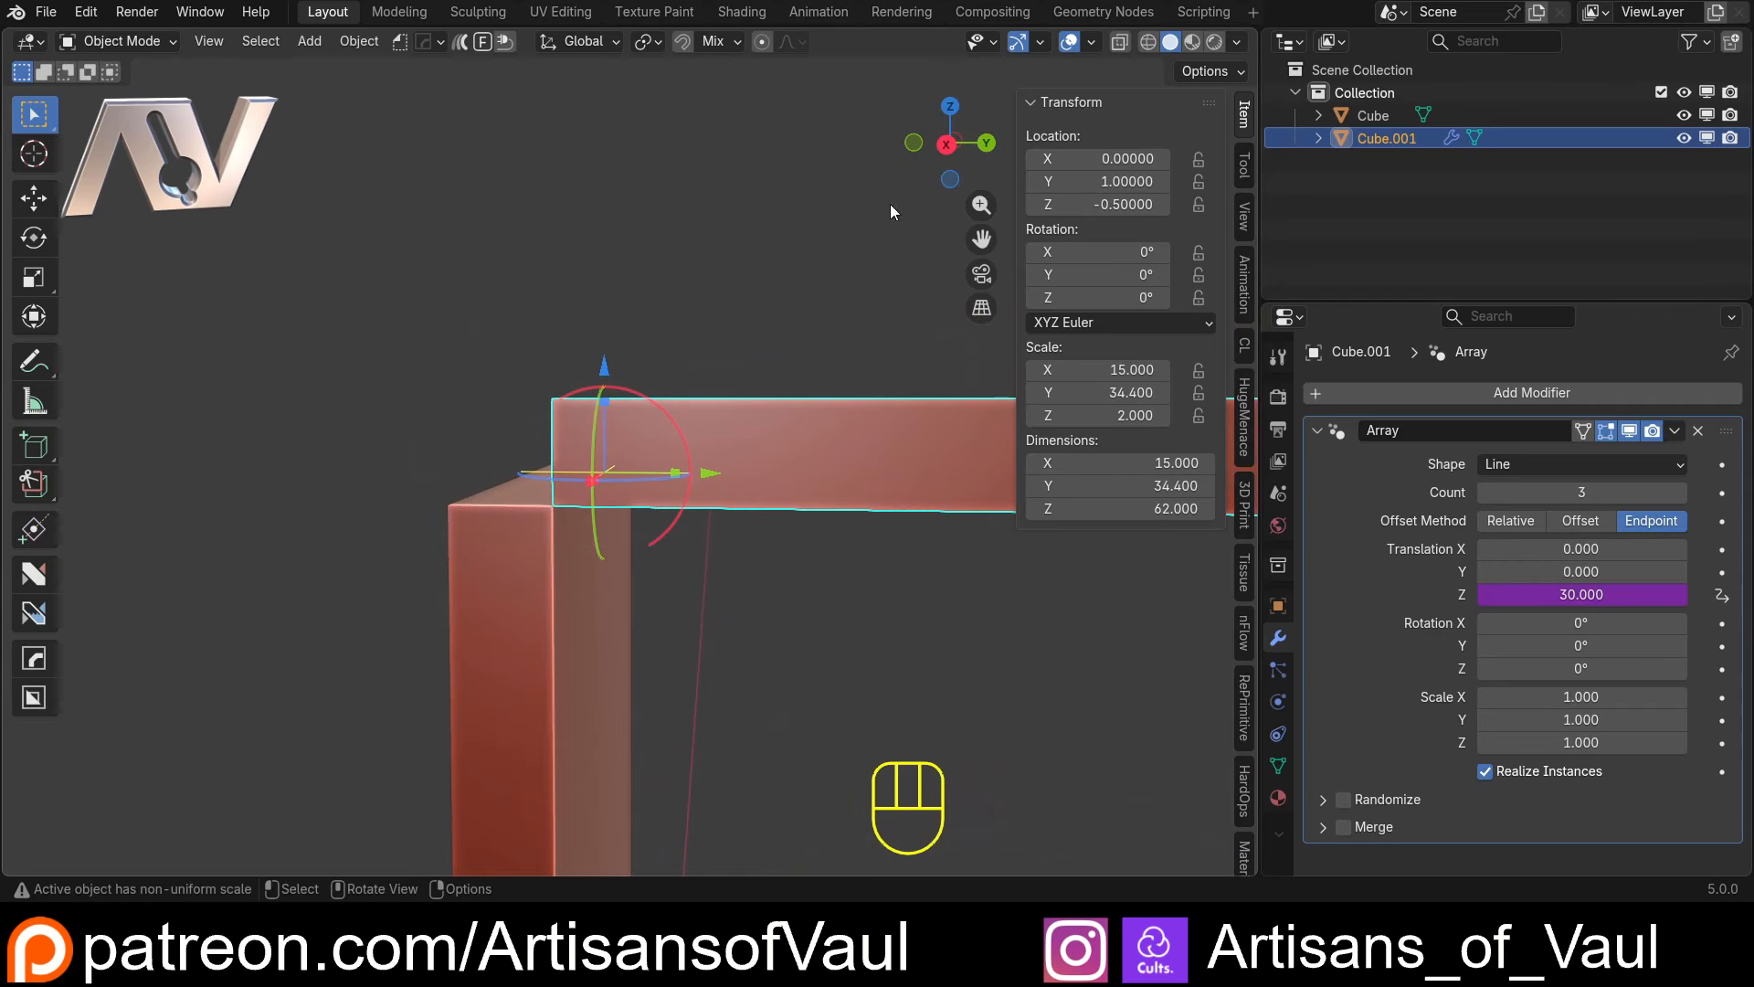
click(946, 144)
scroll(577, 497, up, 3)
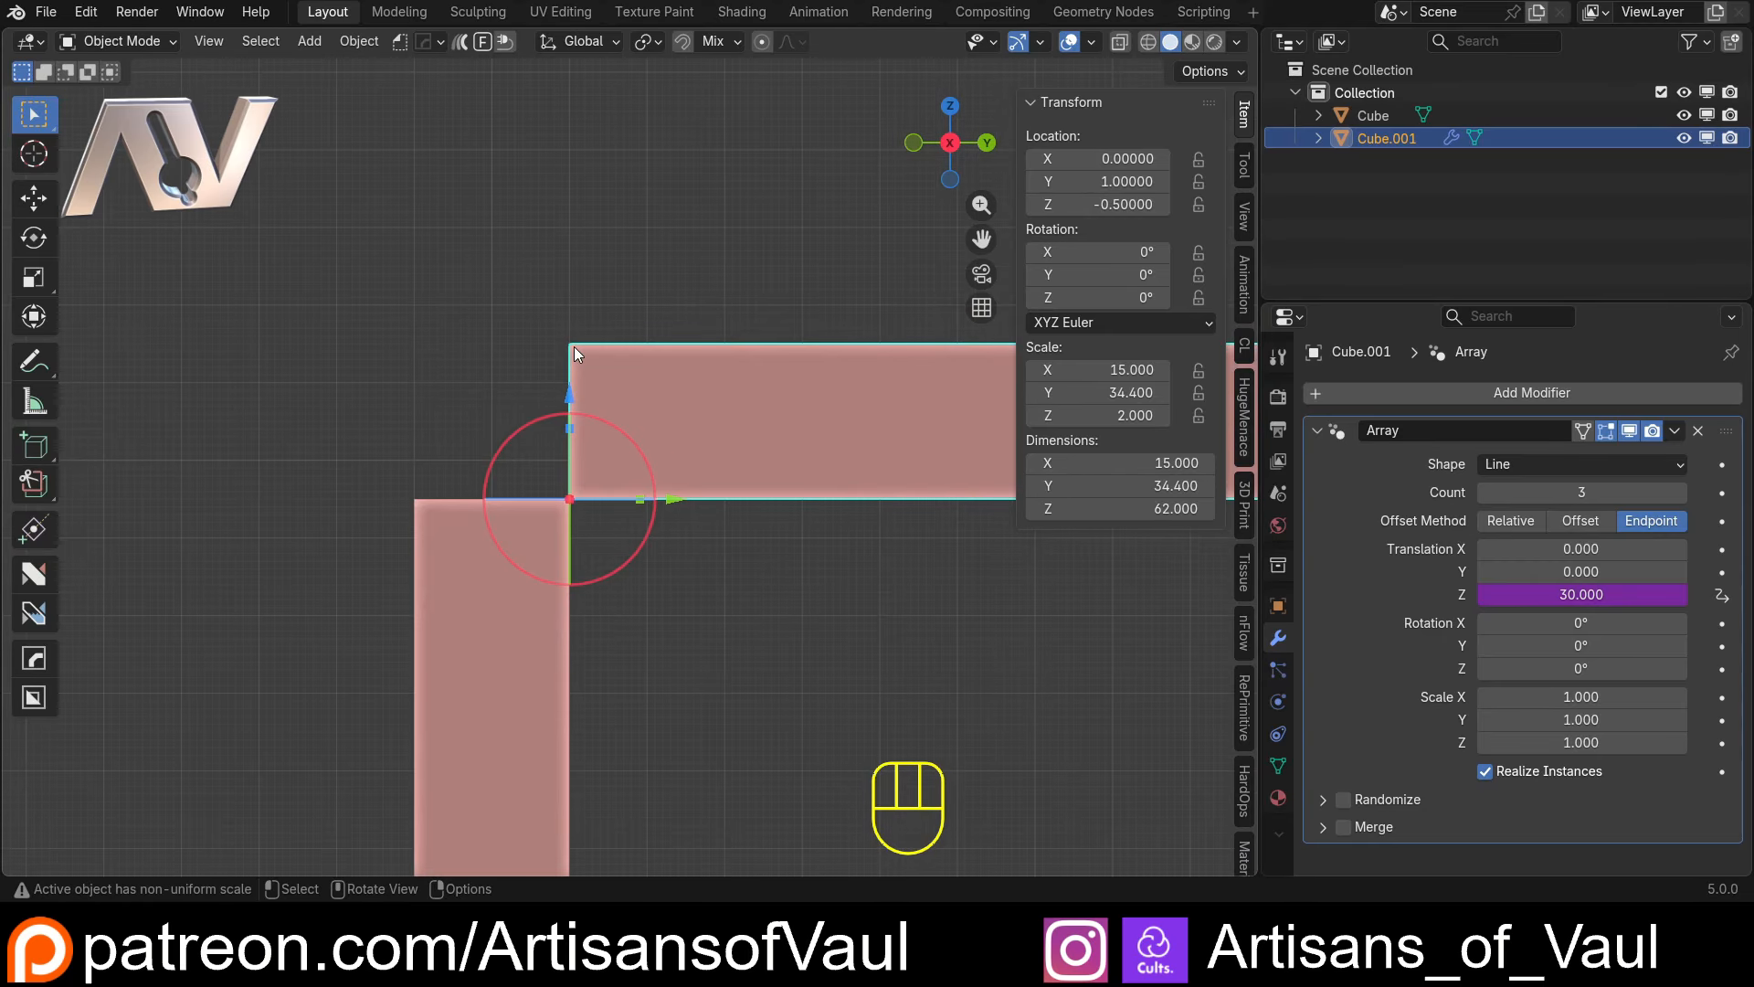
scroll(585, 444, down, 10)
shift+middle_drag(722, 714, 668, 87)
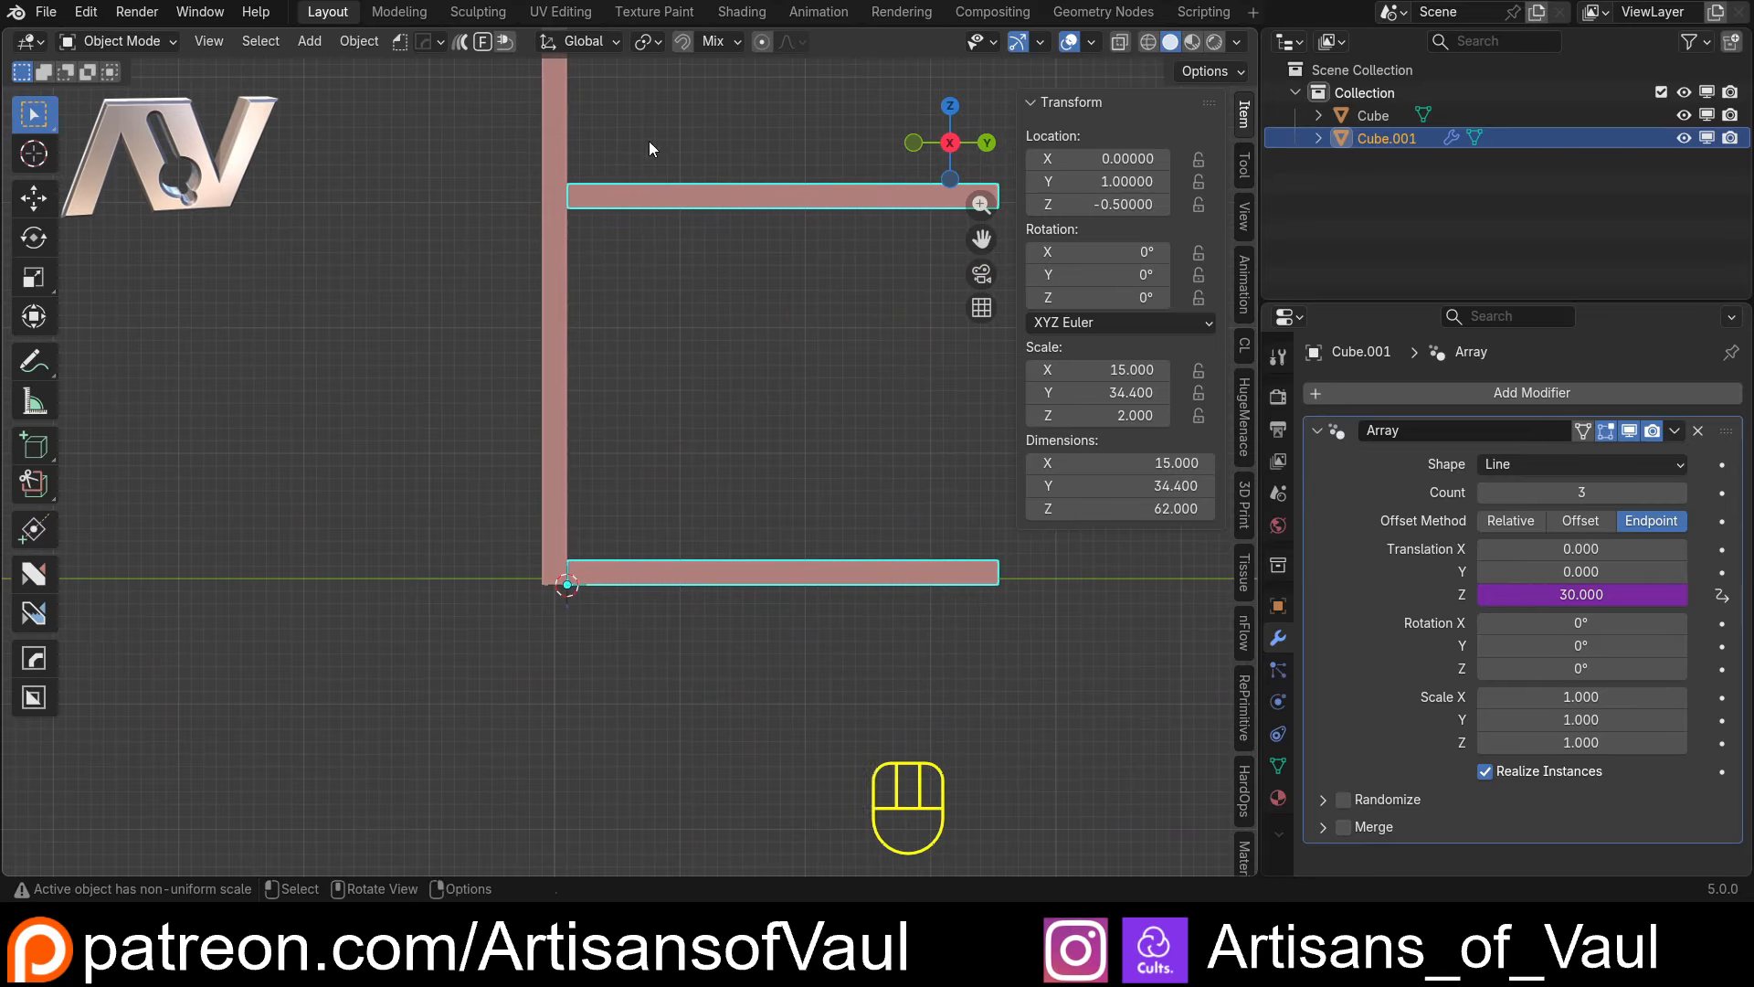
scroll(550, 537, up, 5)
scroll(530, 479, down, 4)
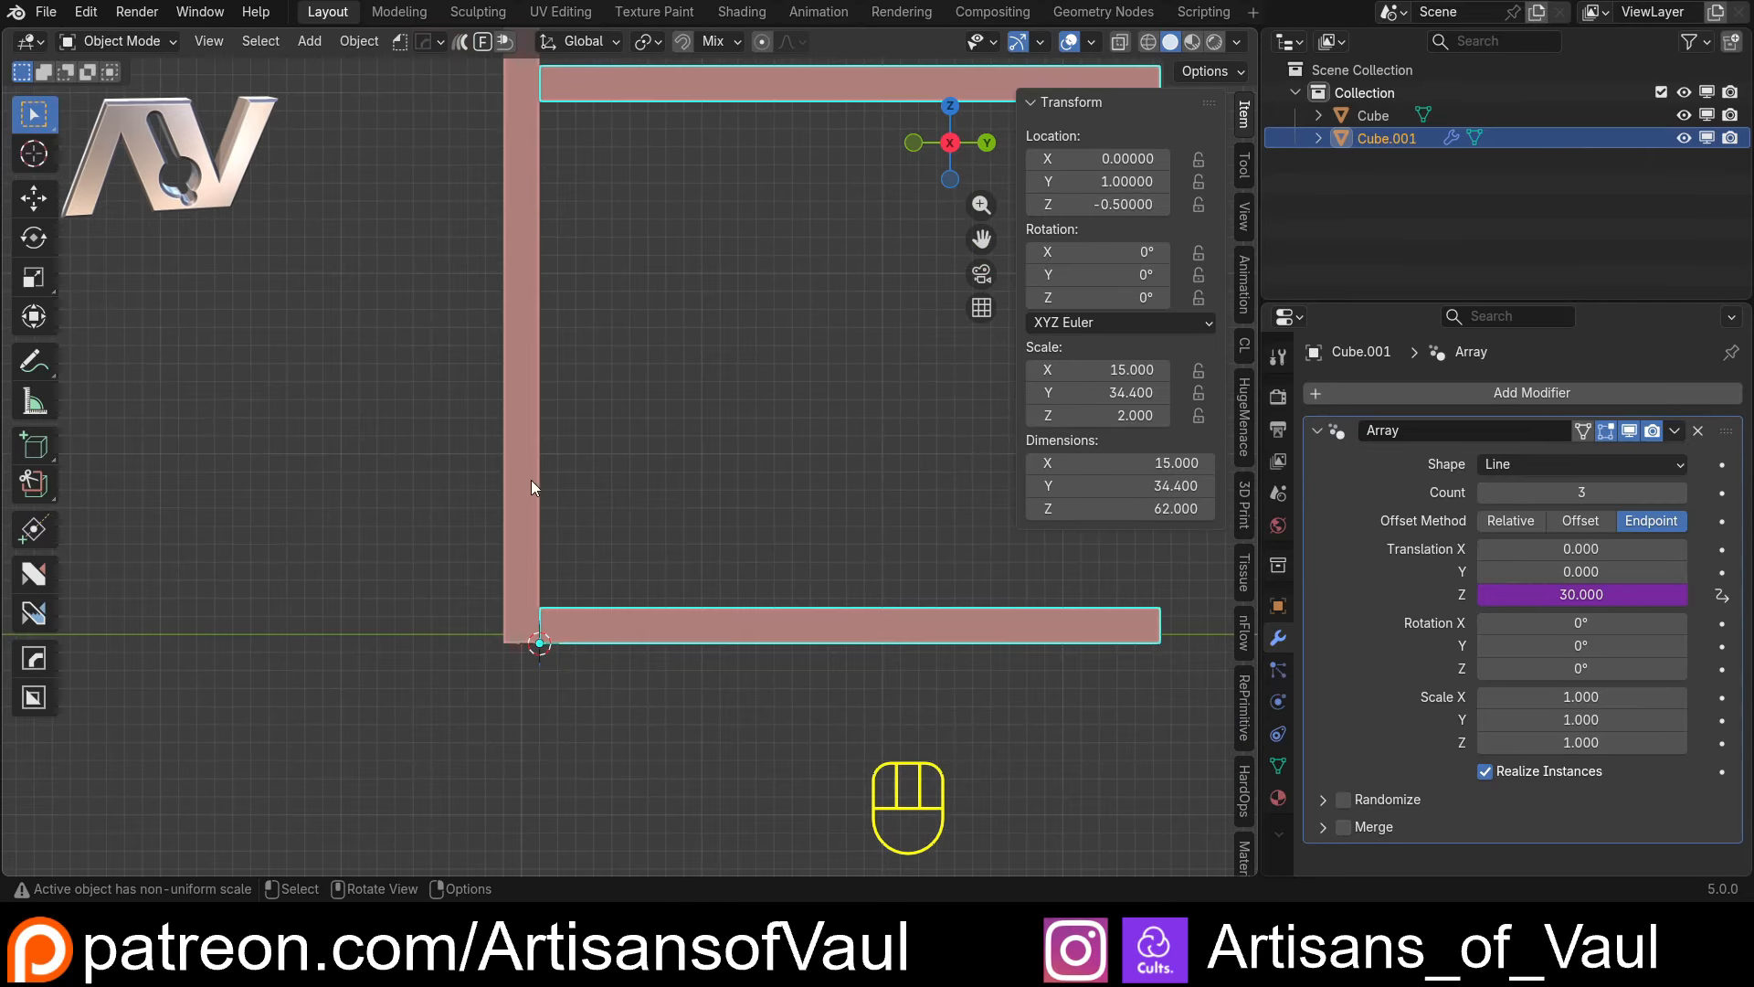
shift+middle_drag(529, 480, 616, 694)
scroll(697, 490, down, 2)
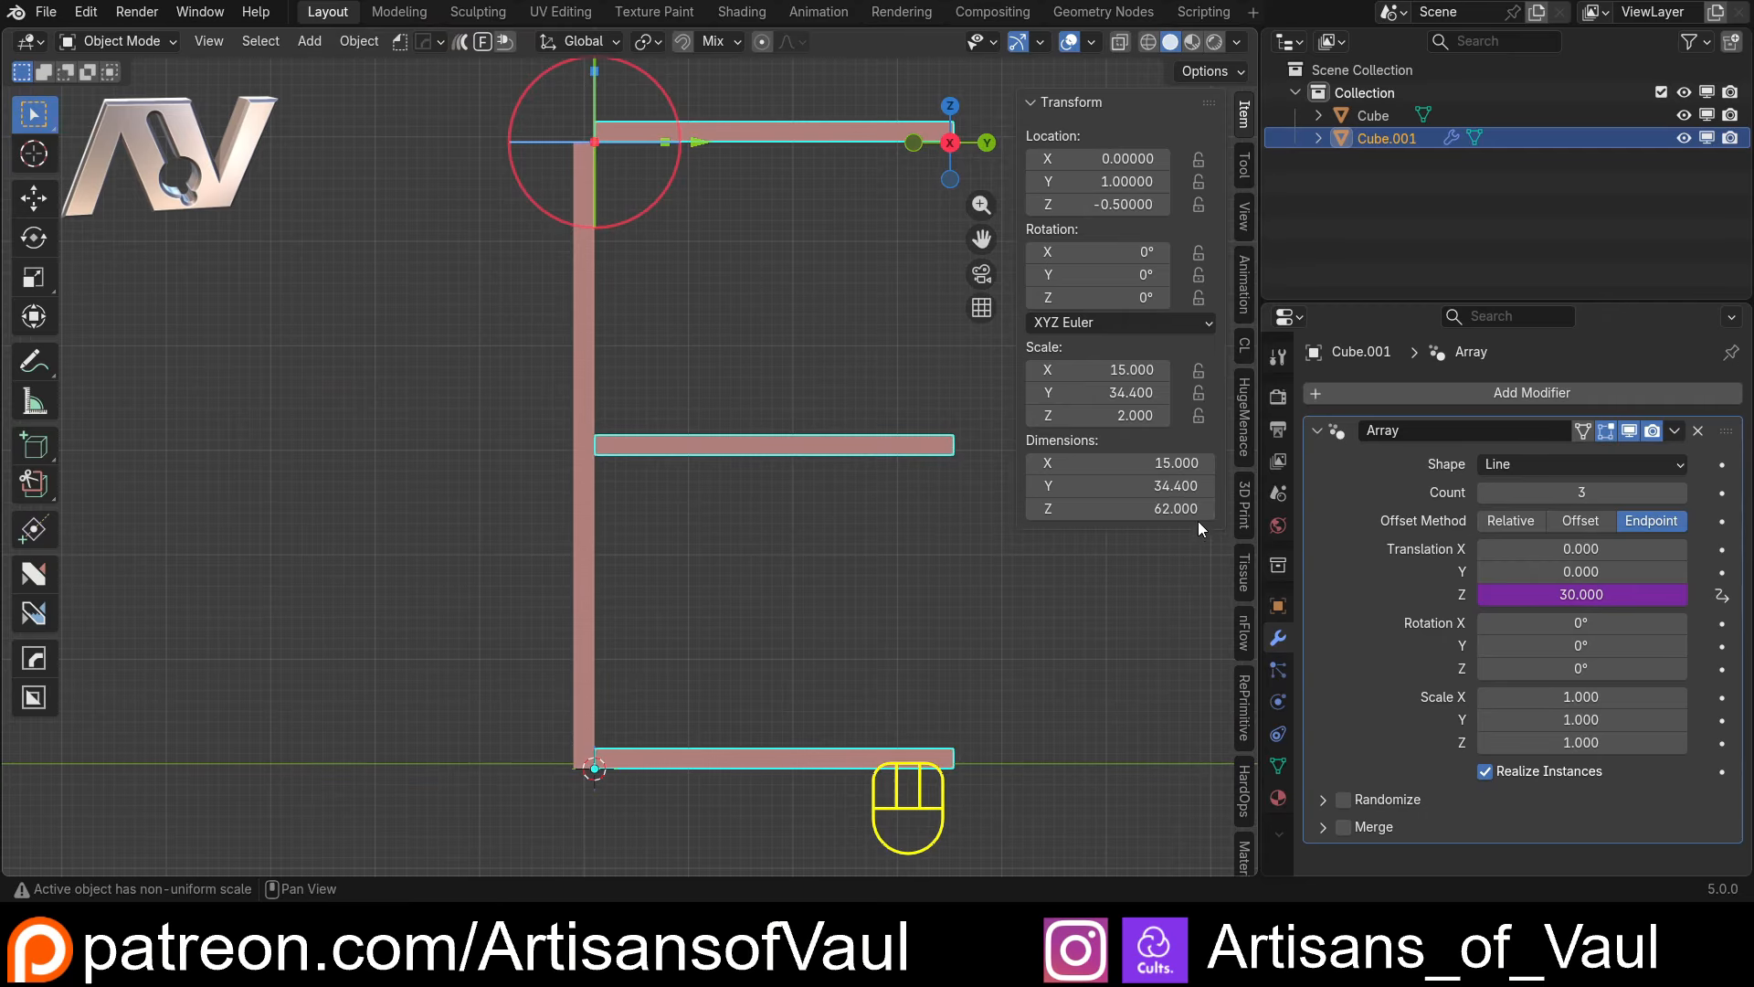
Switch the Array modifier's viewport display off and back on, and inspect the top shelf against the upright's top end
click(1631, 429)
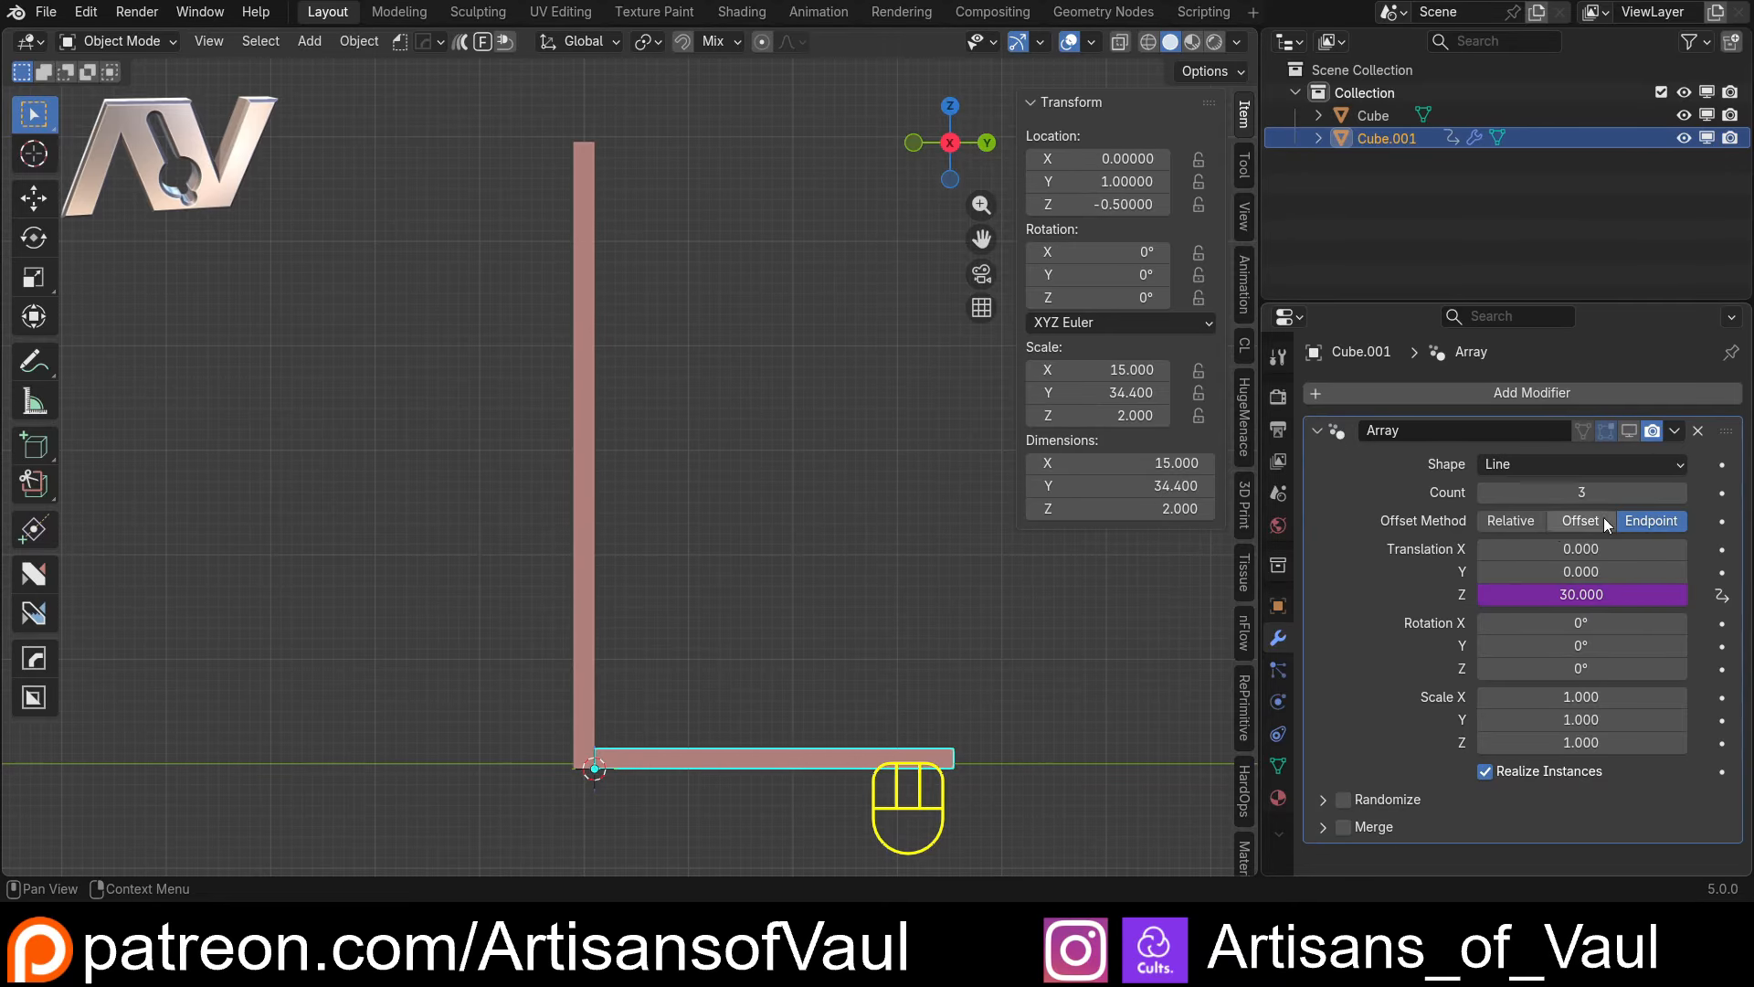
click(1630, 432)
scroll(612, 292, up, 2)
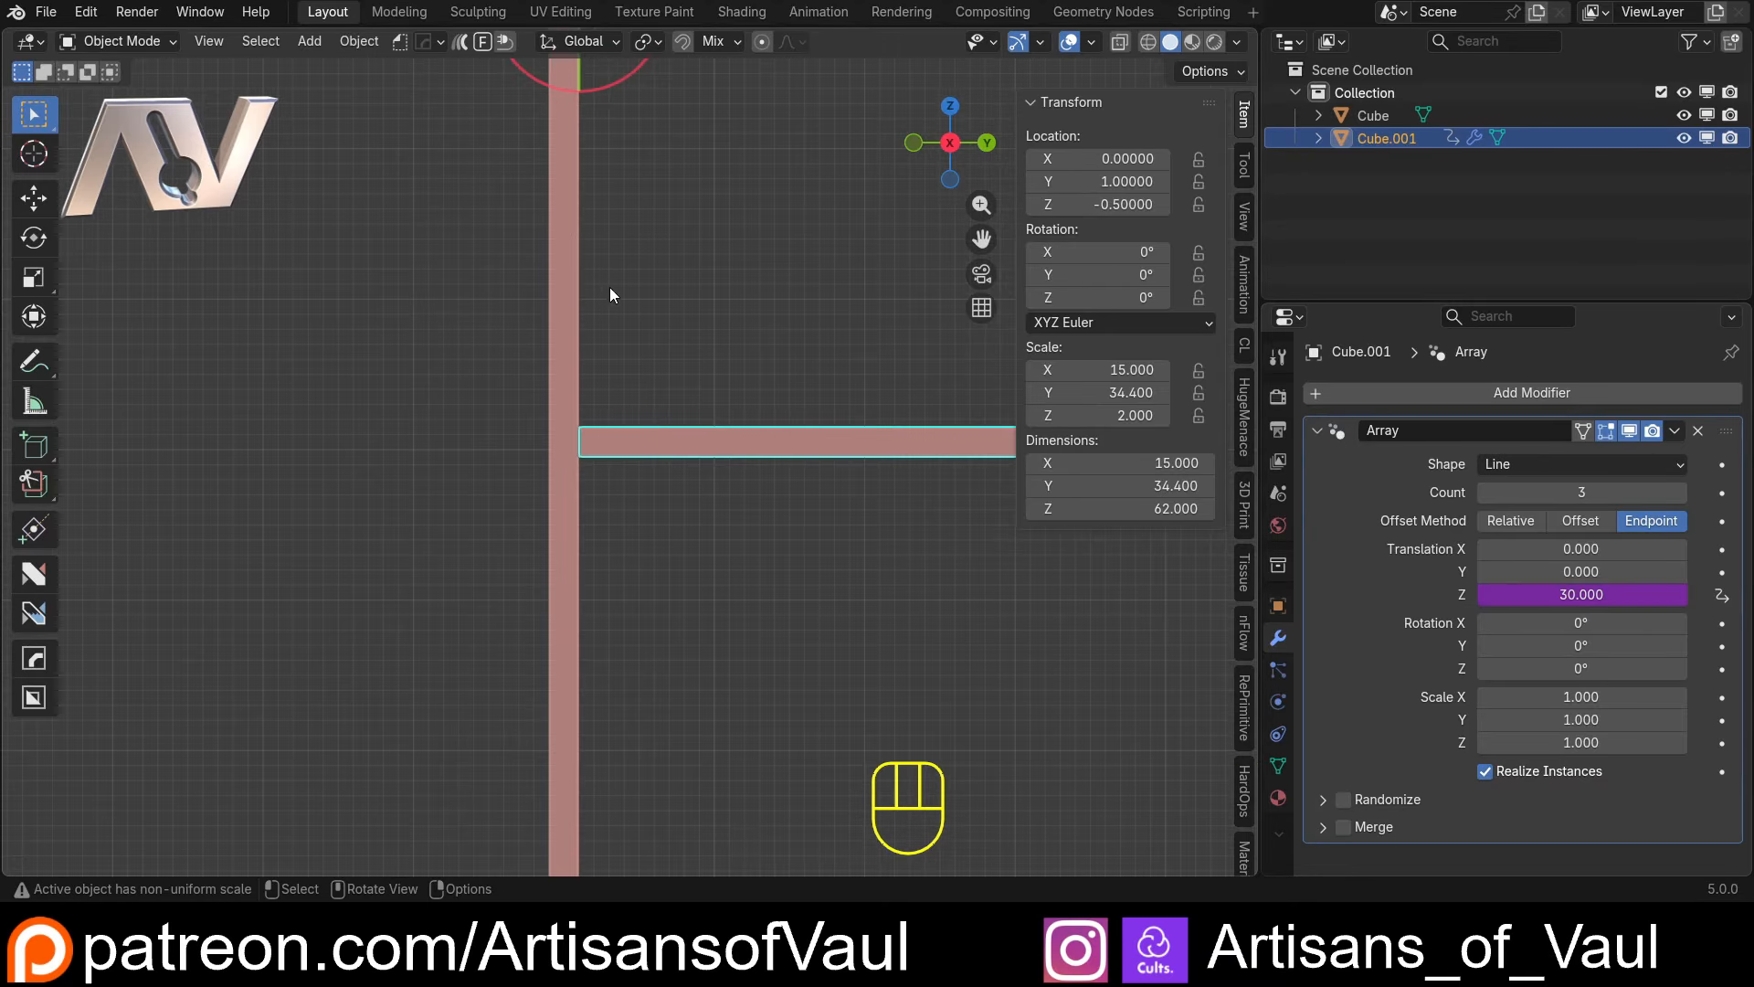
shift+middle_drag(574, 206, 547, 528)
scroll(539, 457, up, 3)
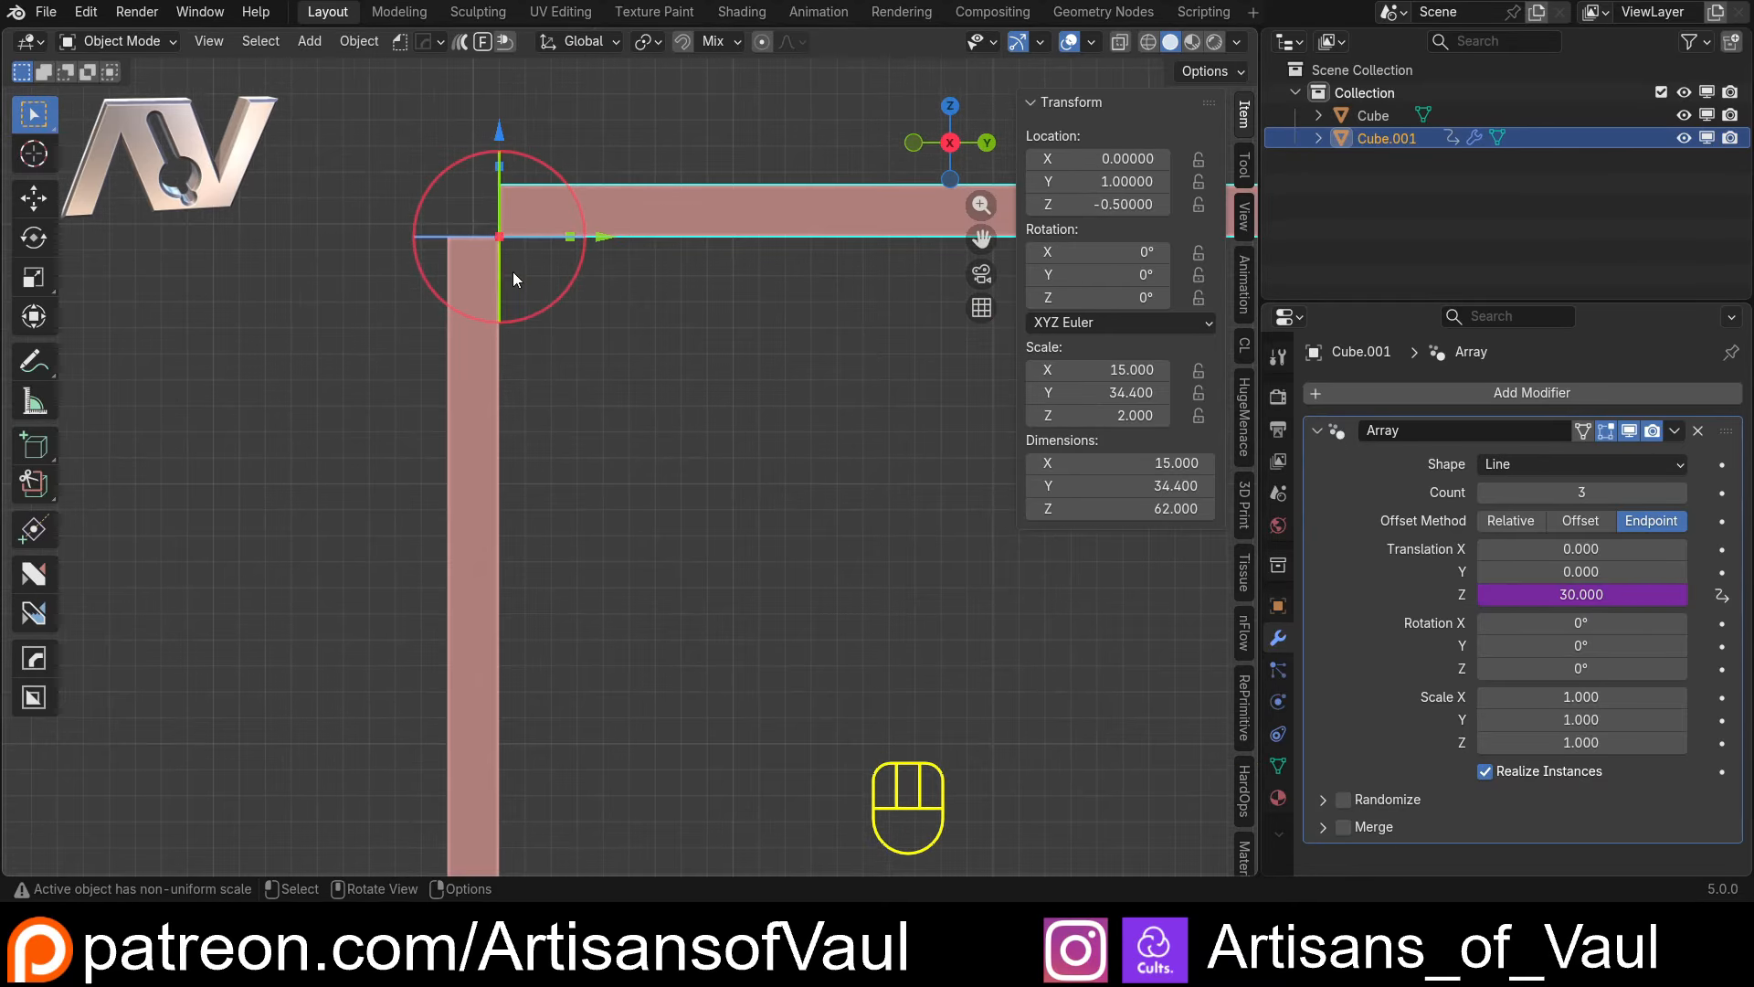
click(1591, 596)
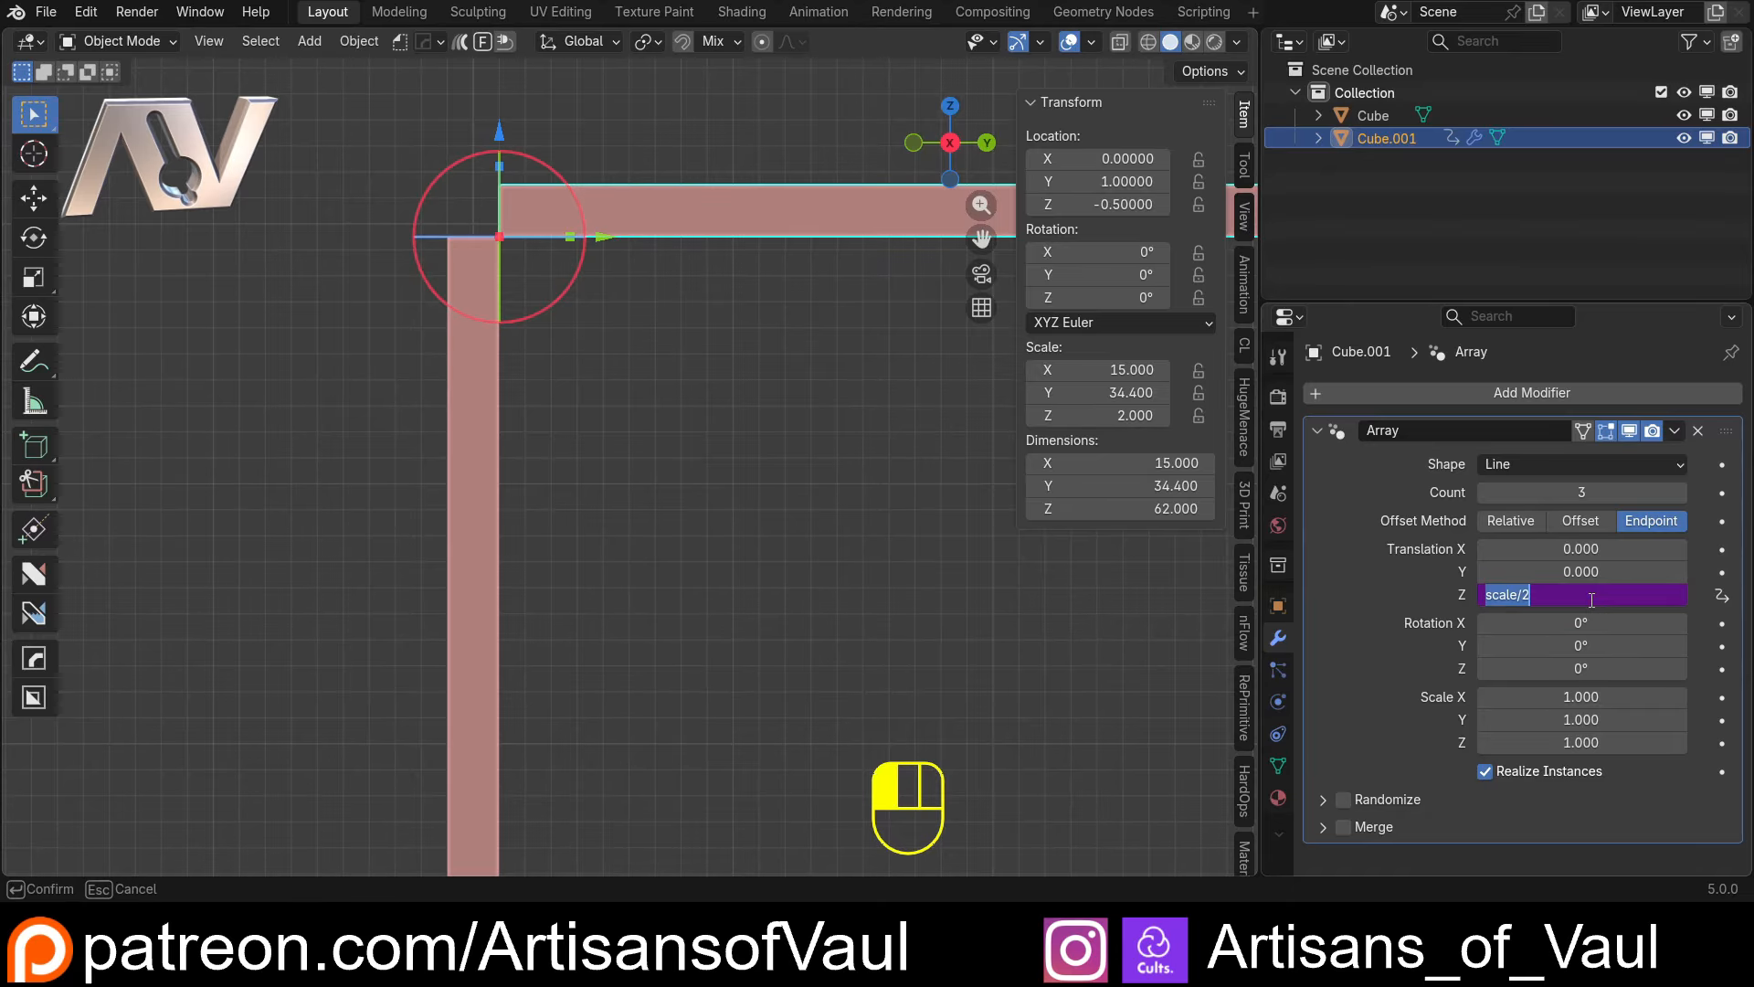
click(1114, 612)
right_click(1549, 590)
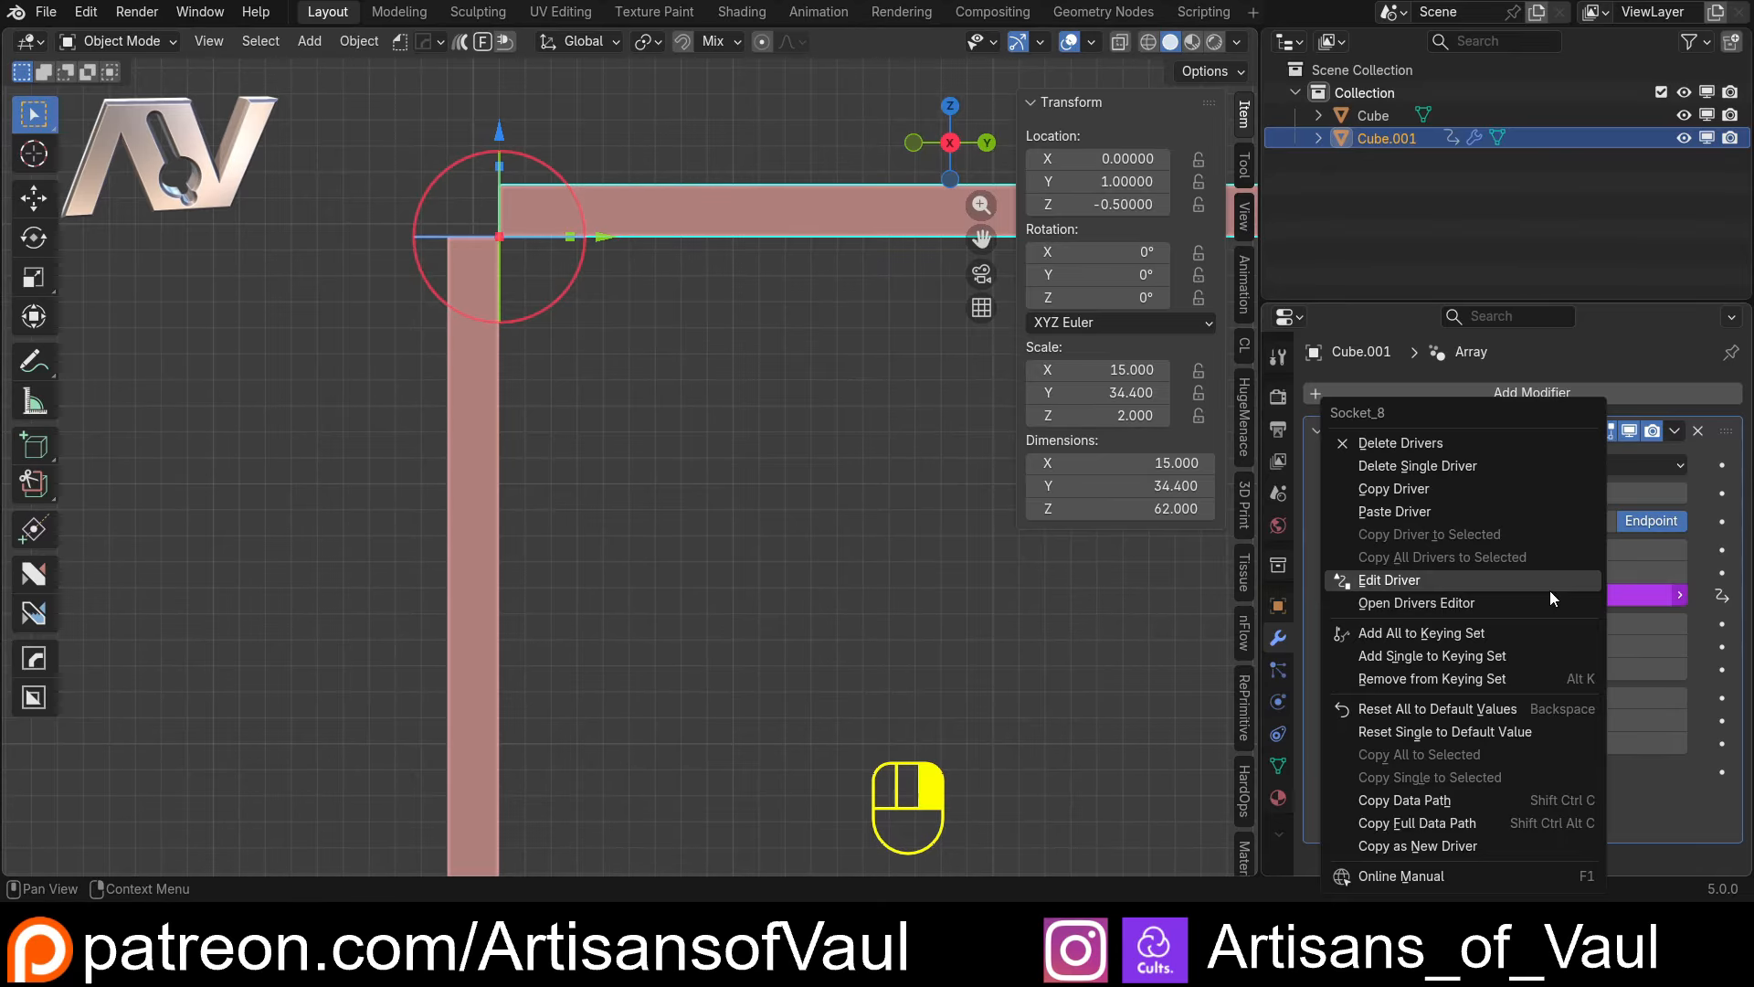
click(1412, 581)
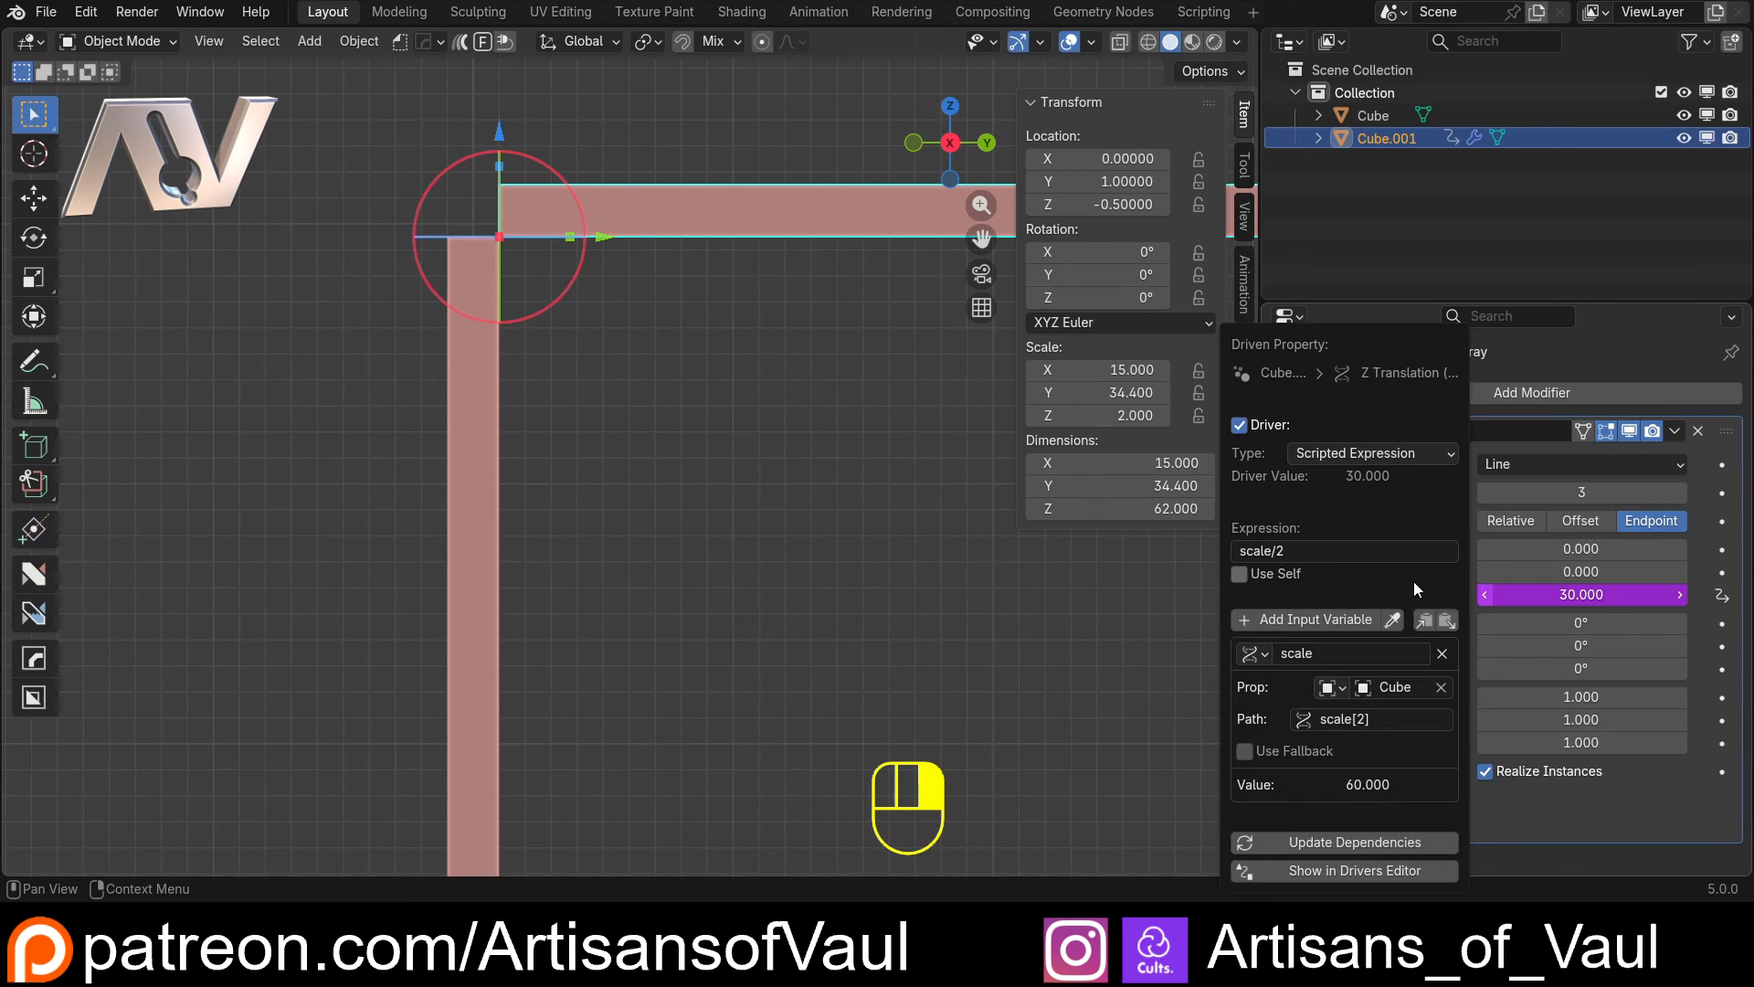
right_click(1086, 654)
click(1537, 575)
click(1531, 596)
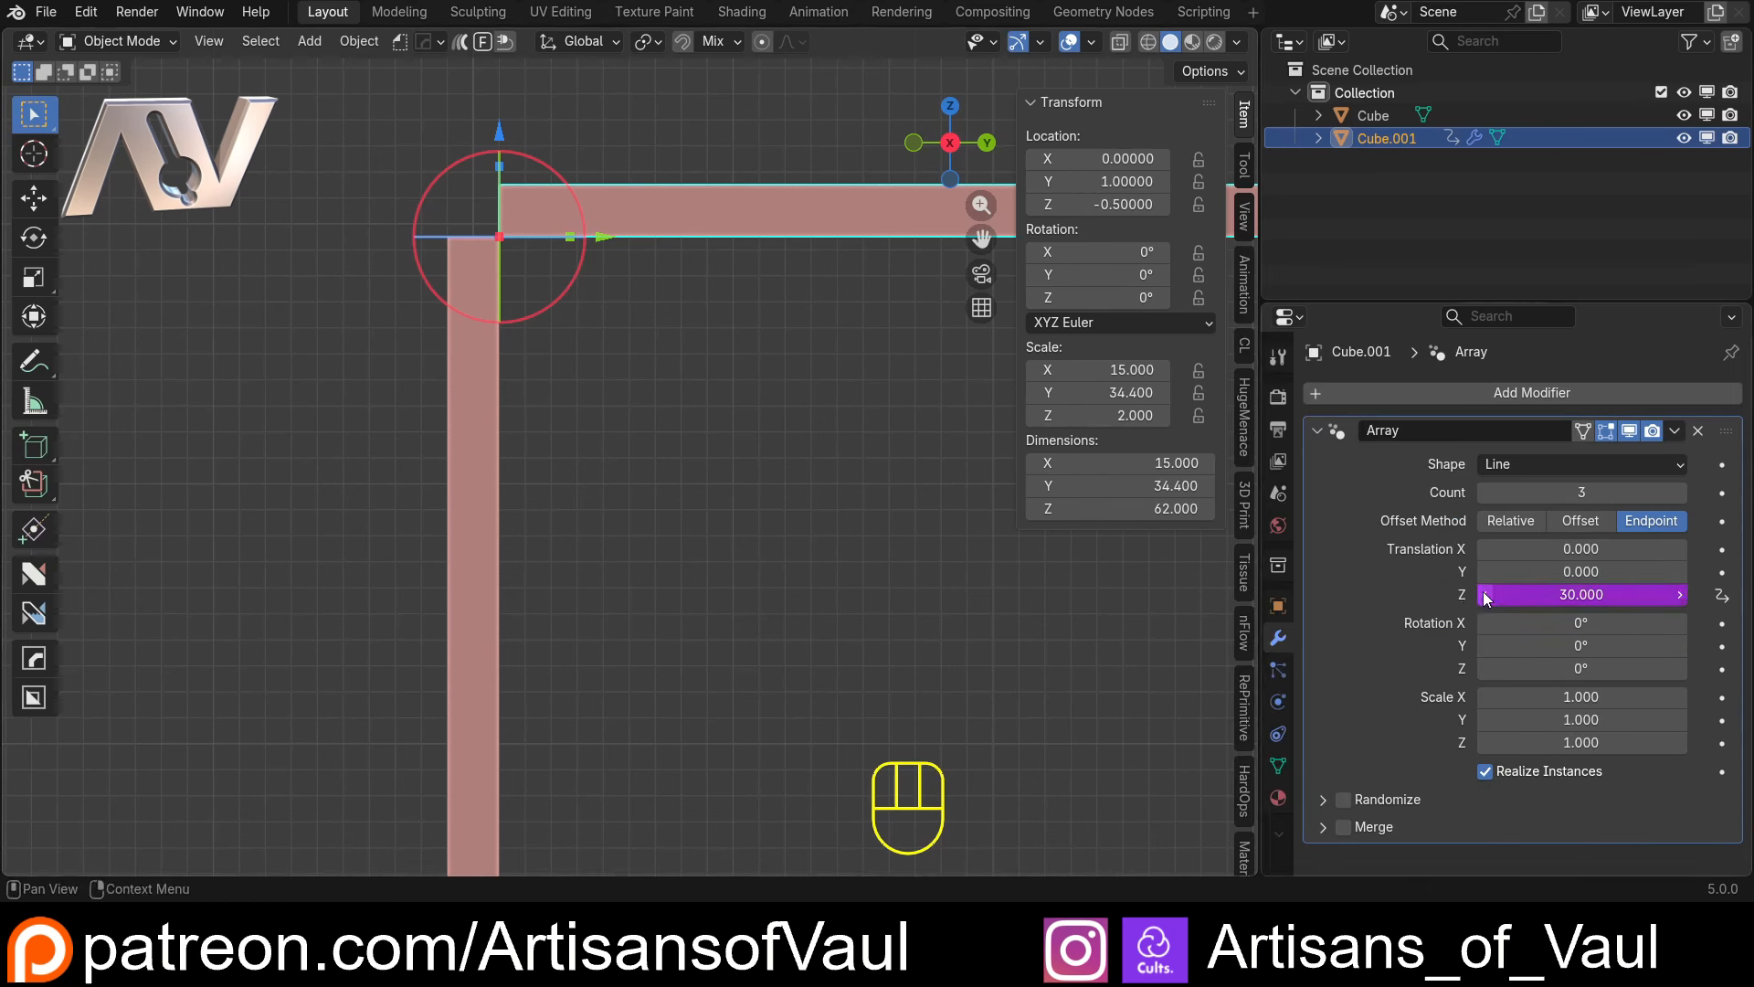
Change the shelves' Z translation driver expression to (scale/2)-2, with the division enclosed in parentheses
click(1544, 596)
click(1575, 599)
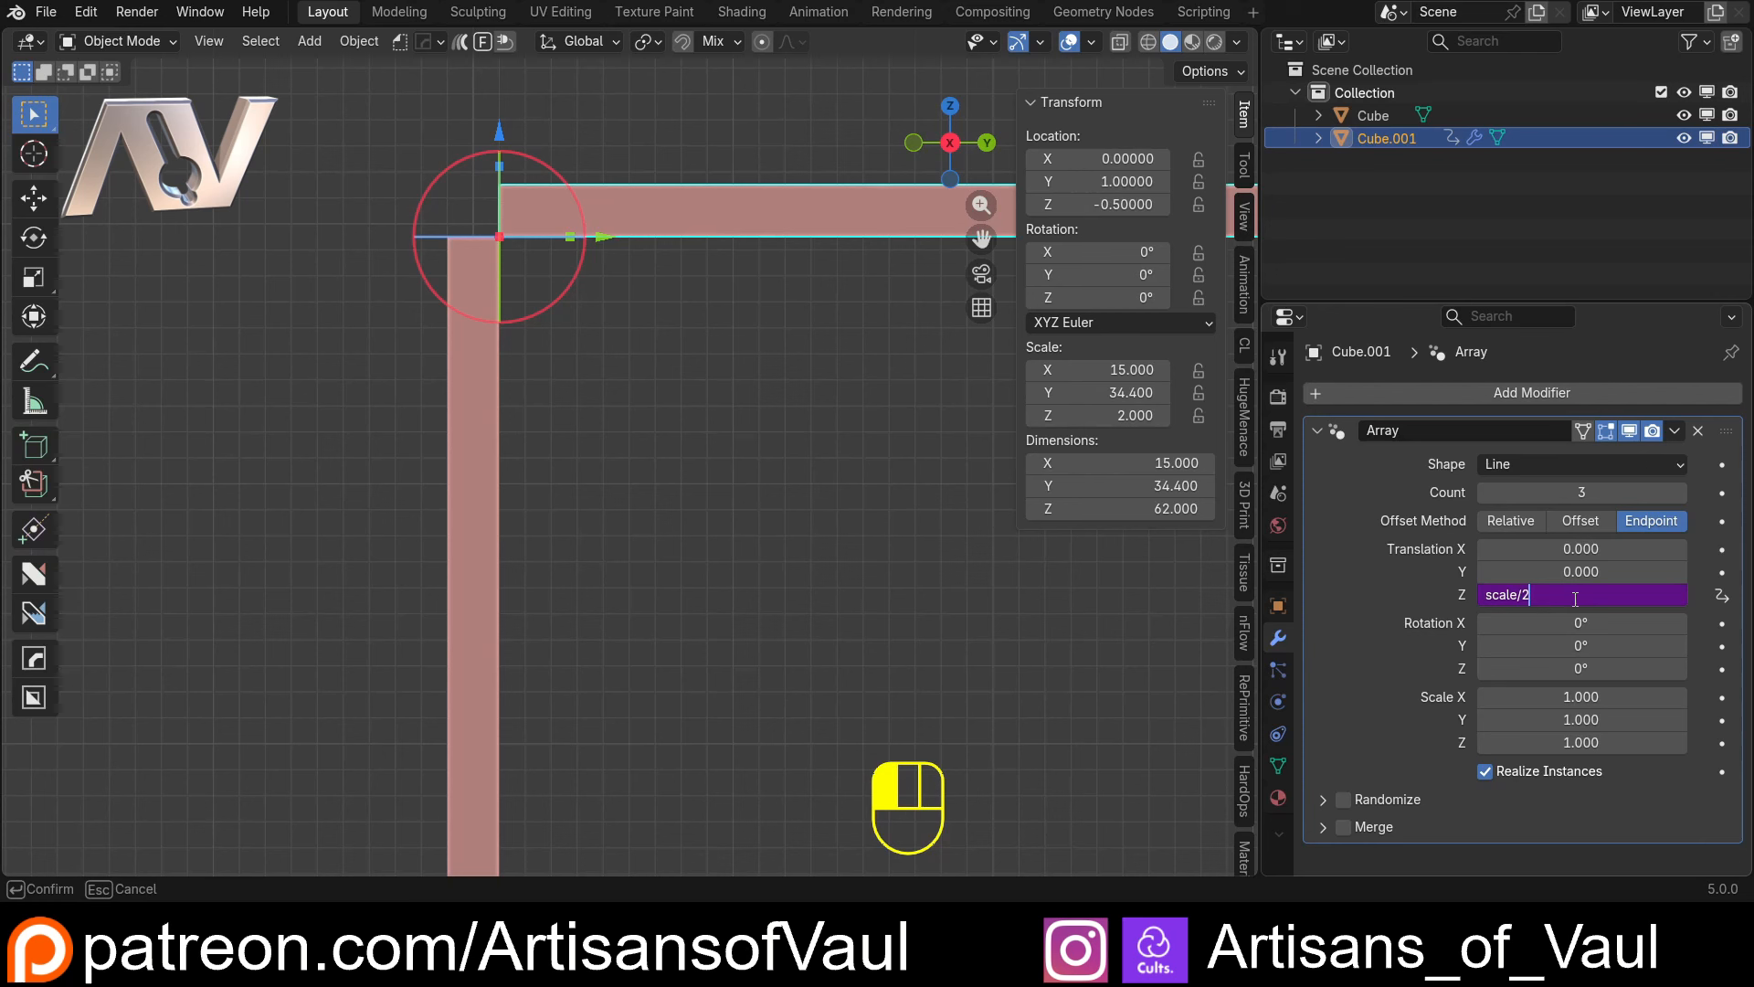
key(shift)
text())
click(1489, 596)
text(()
click(1580, 596)
key(Return)
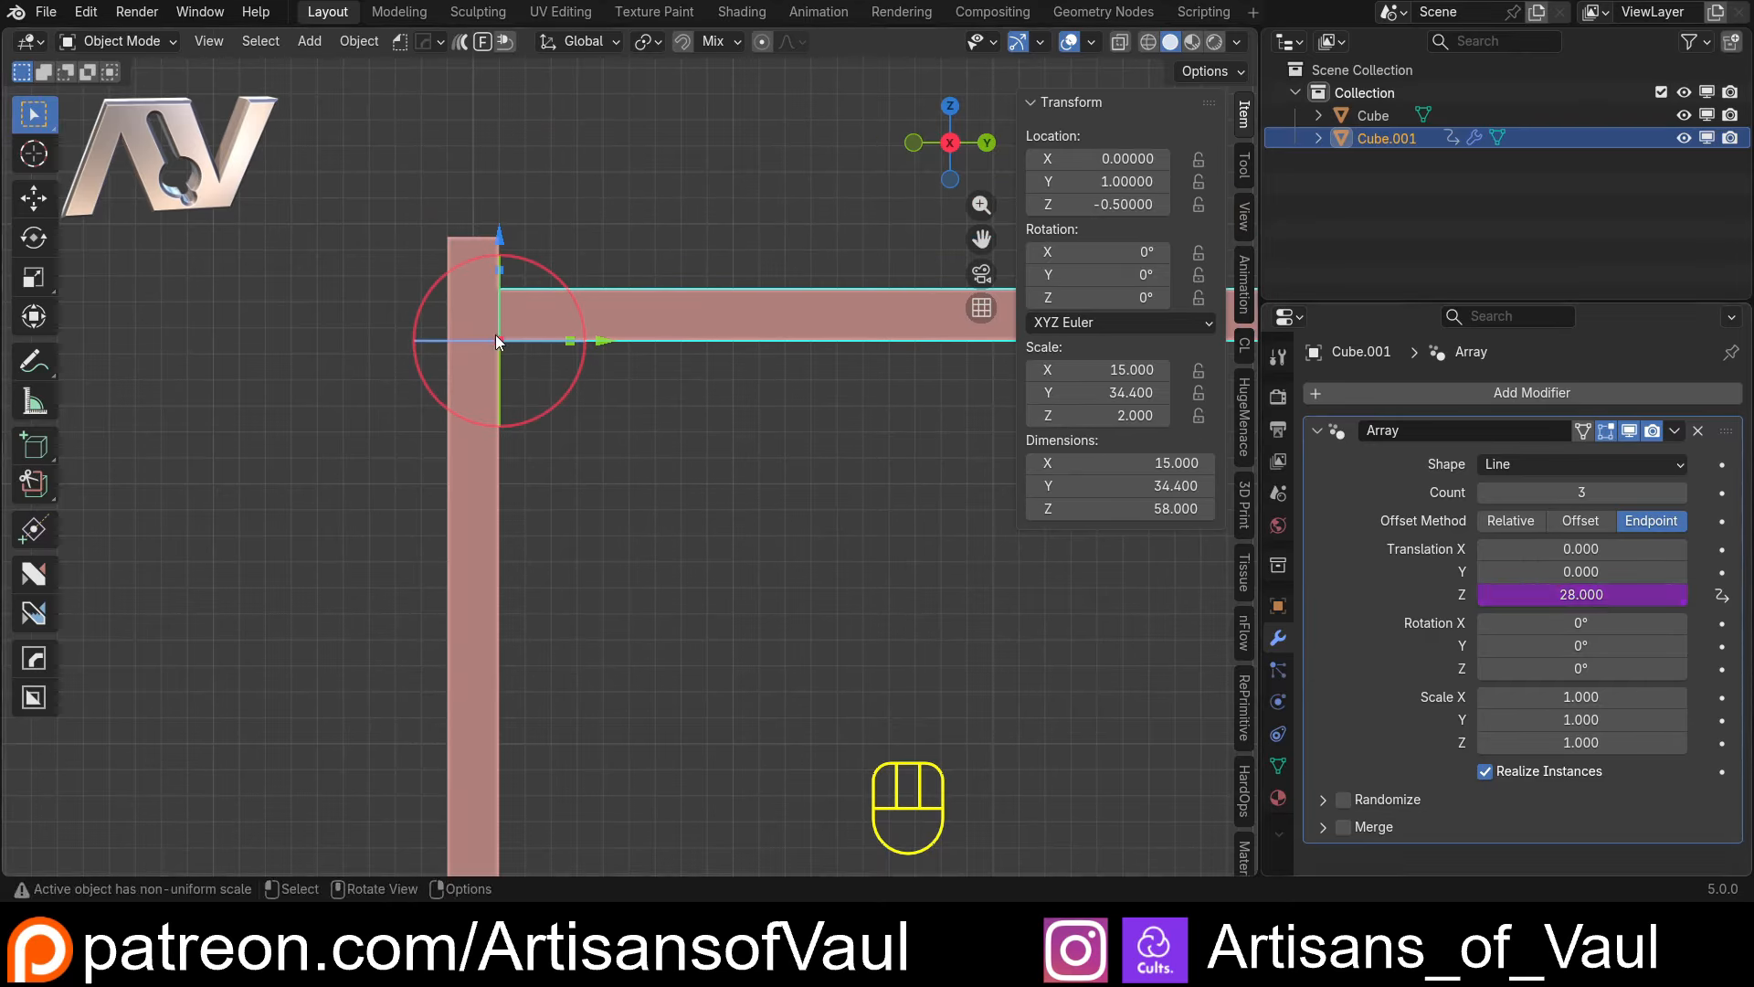
Correct the shelves' Z translation driver expression to (scale/2)-1
click(1573, 595)
click(1573, 595)
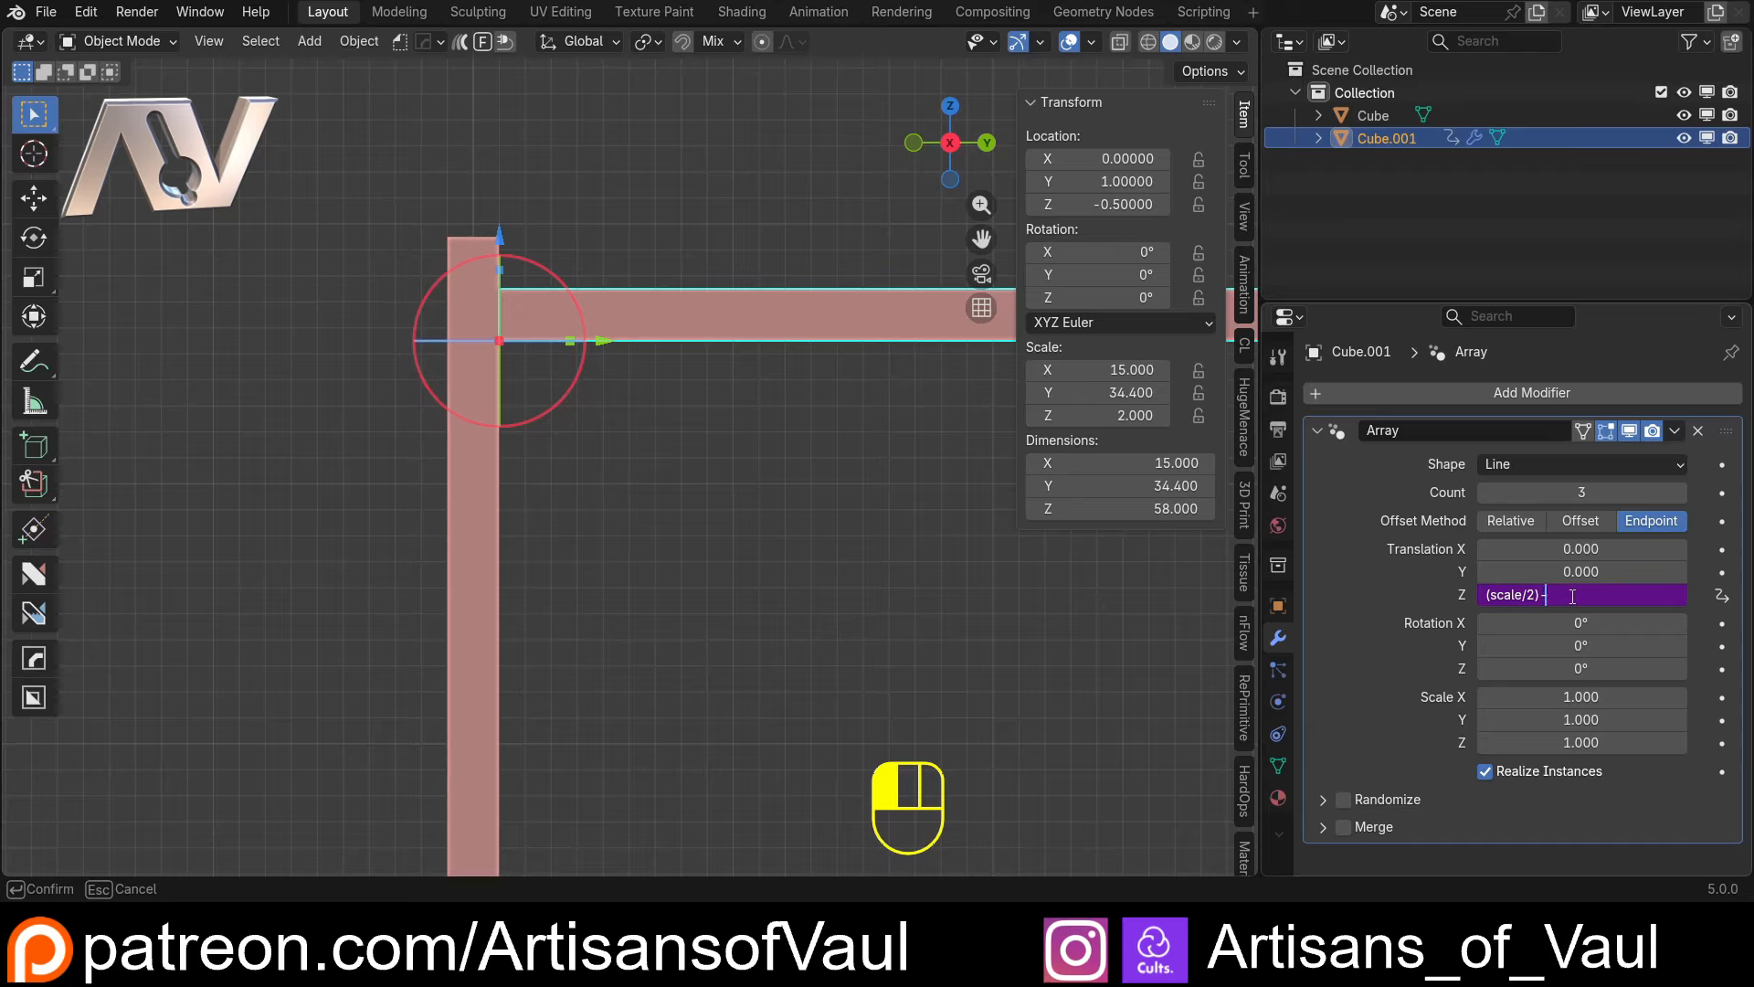
key(Return)
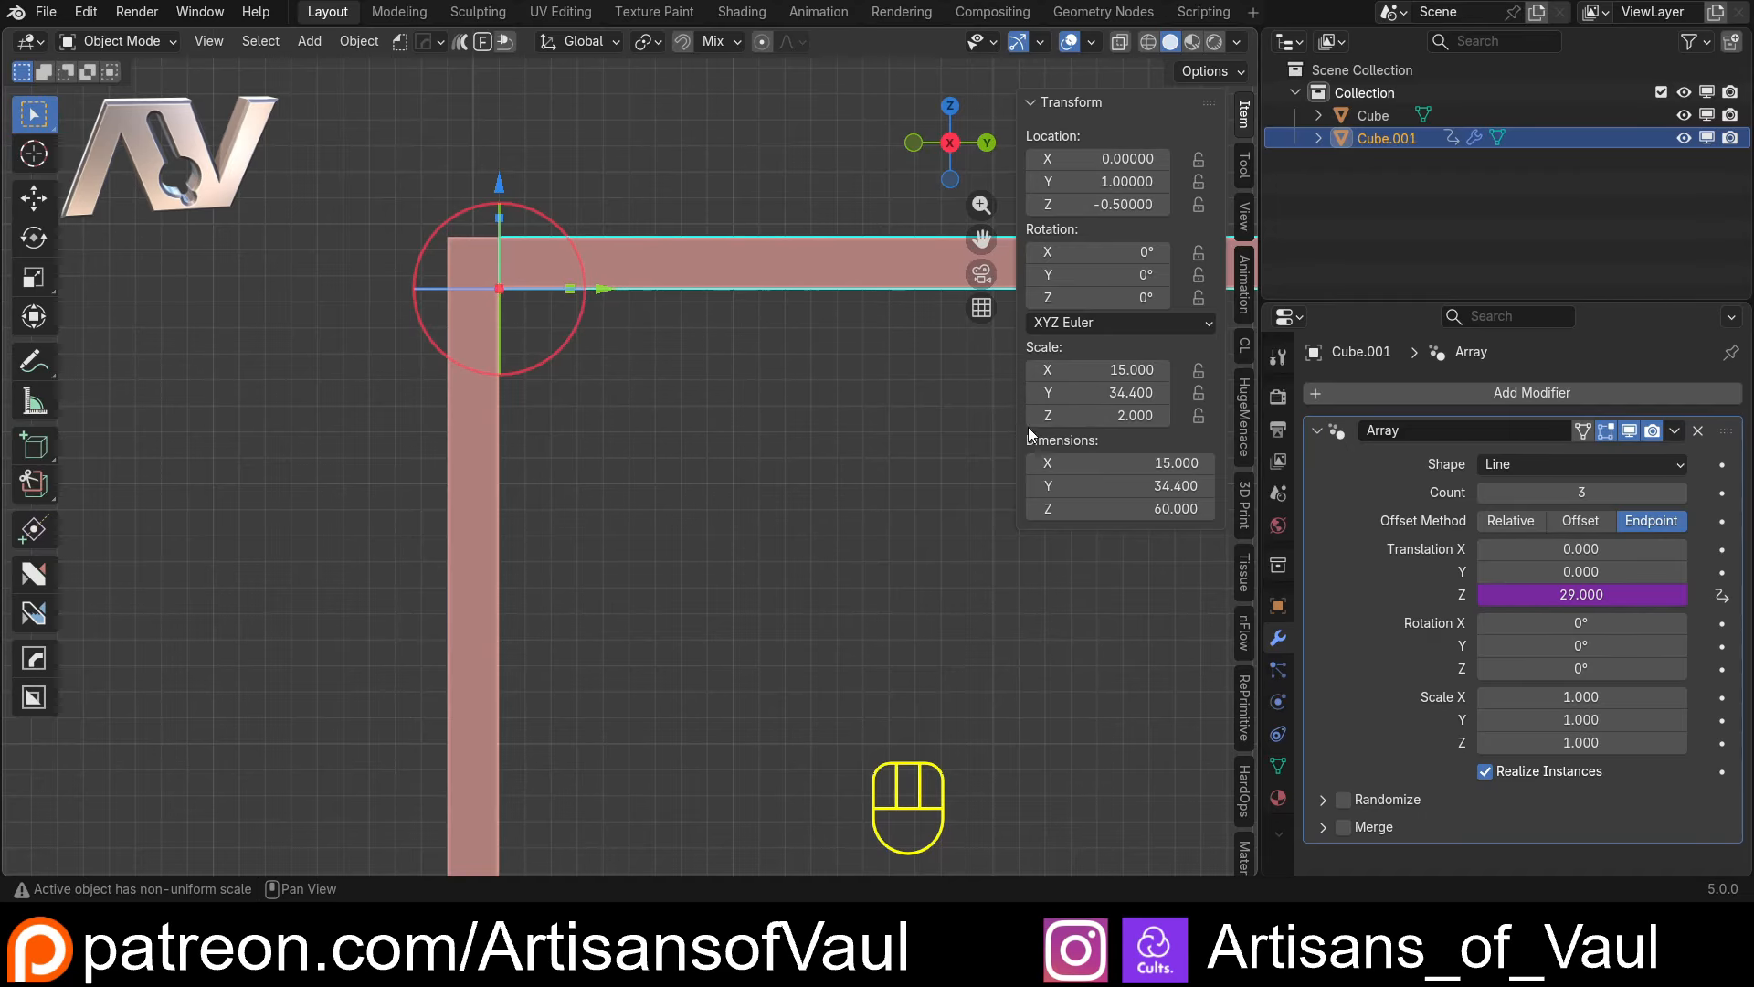
Review the Z translation expression and examine how the top, middle and bottom shelves line up with the upright panel
double_click(1612, 597)
key(Escape)
scroll(622, 431, down, 7)
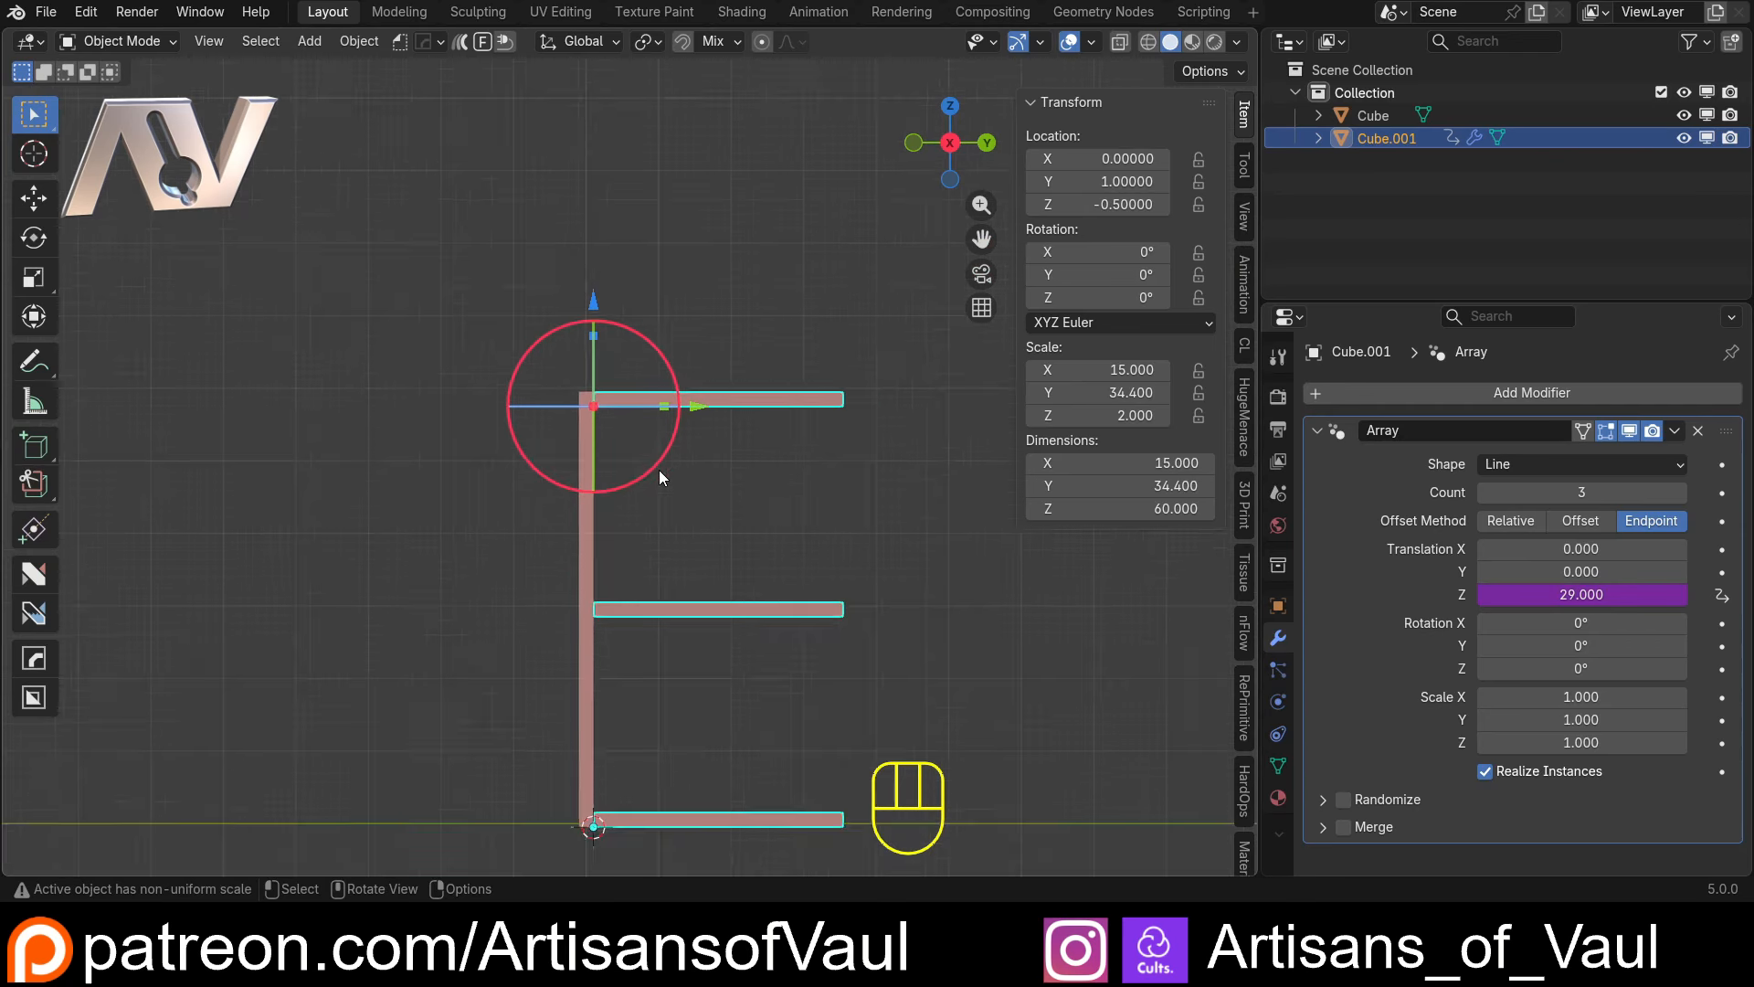
scroll(658, 473, up, 4)
shift+middle_drag(609, 539, 608, 387)
scroll(628, 431, down, 3)
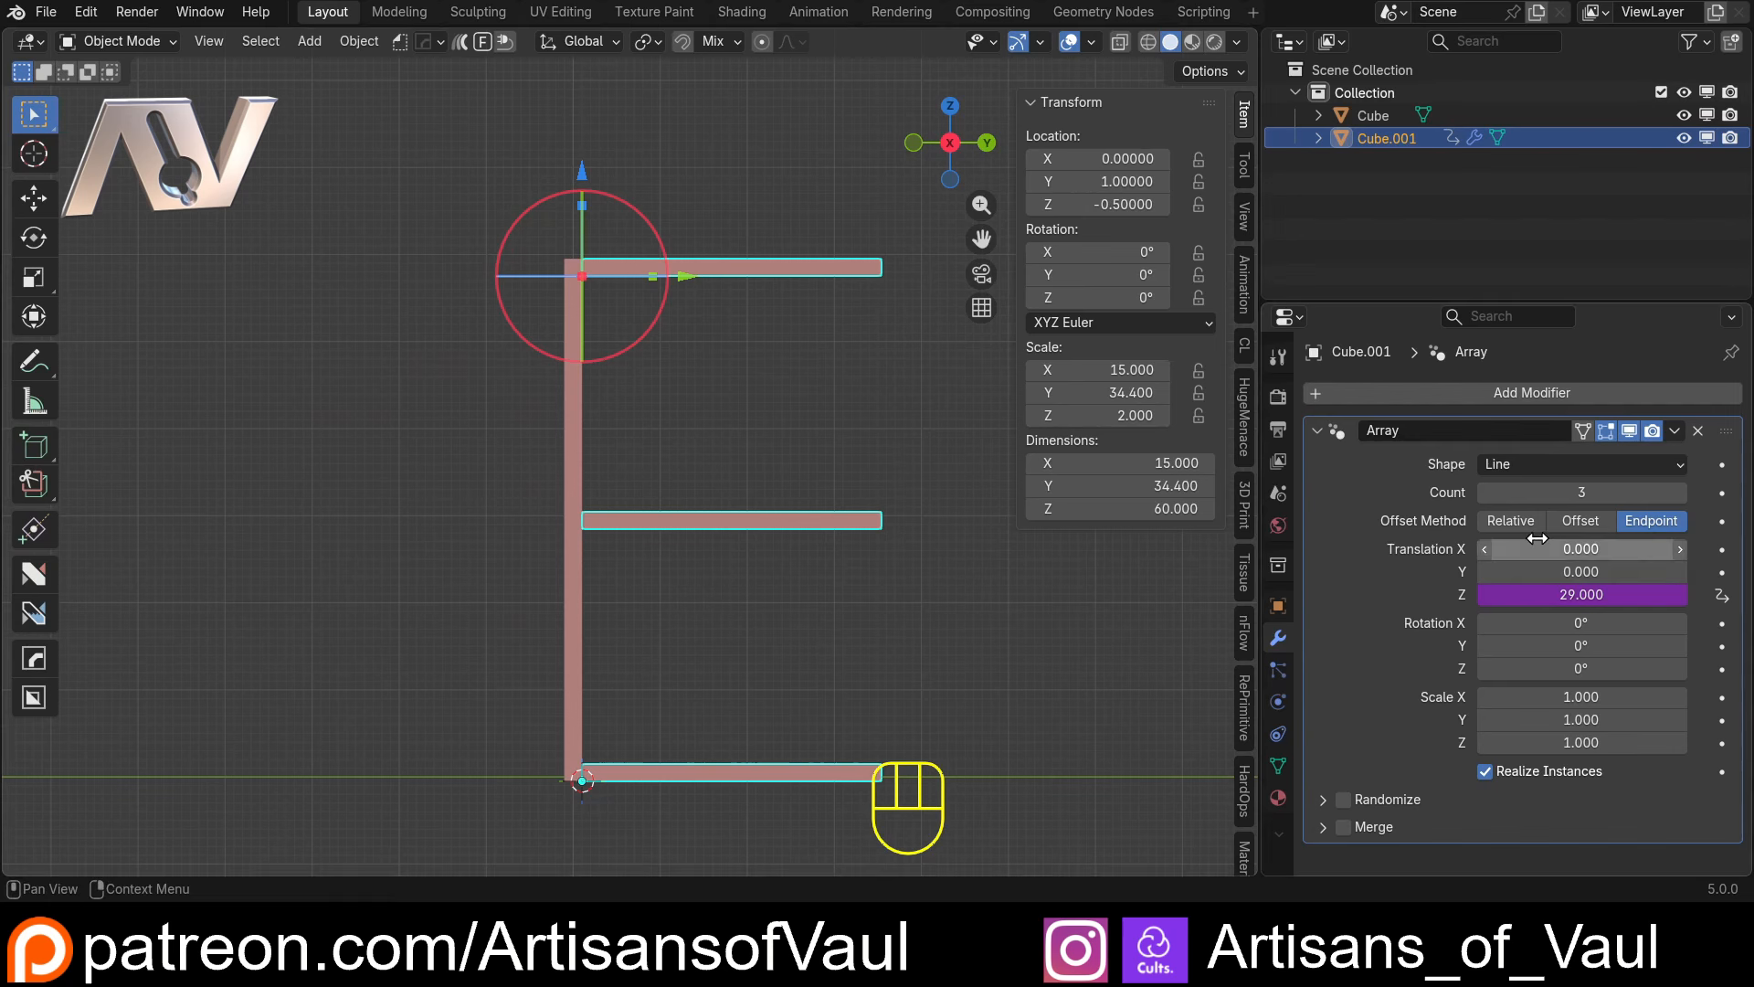
click(696, 415)
scroll(647, 451, up, 2)
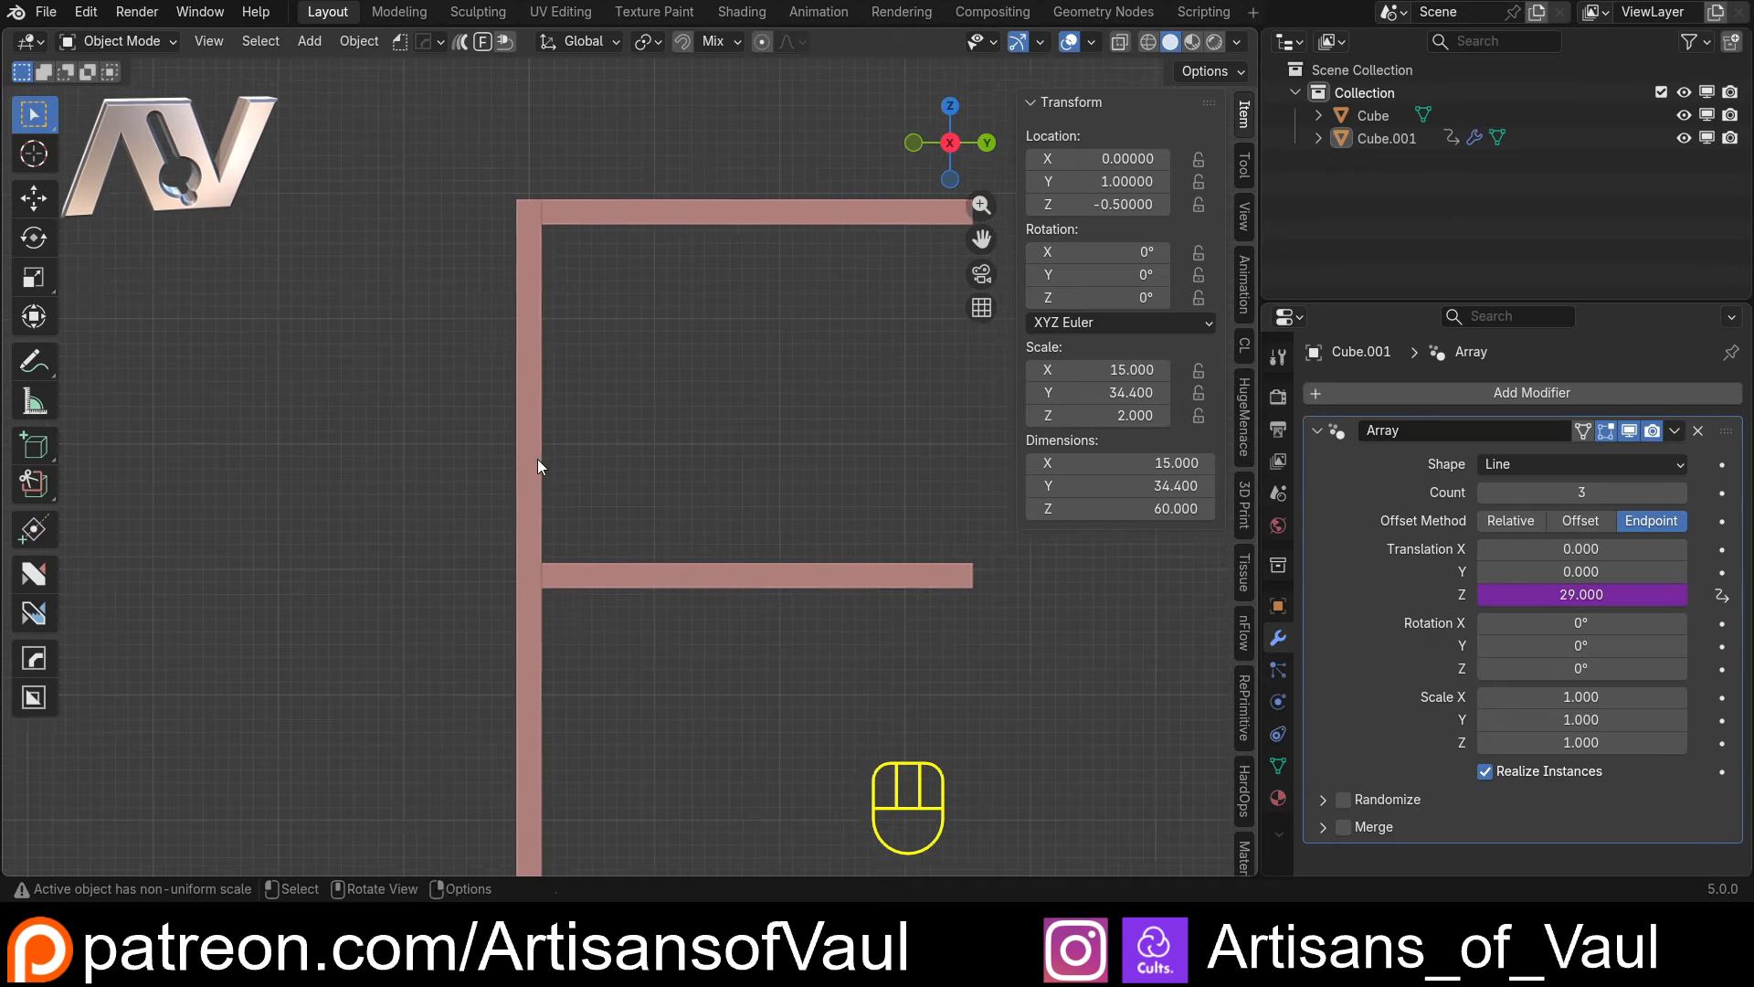
scroll(579, 451, down, 2)
Stretch the upright panel's Z dimension to 94.9 and inspect how the shelf array follows it
click(549, 422)
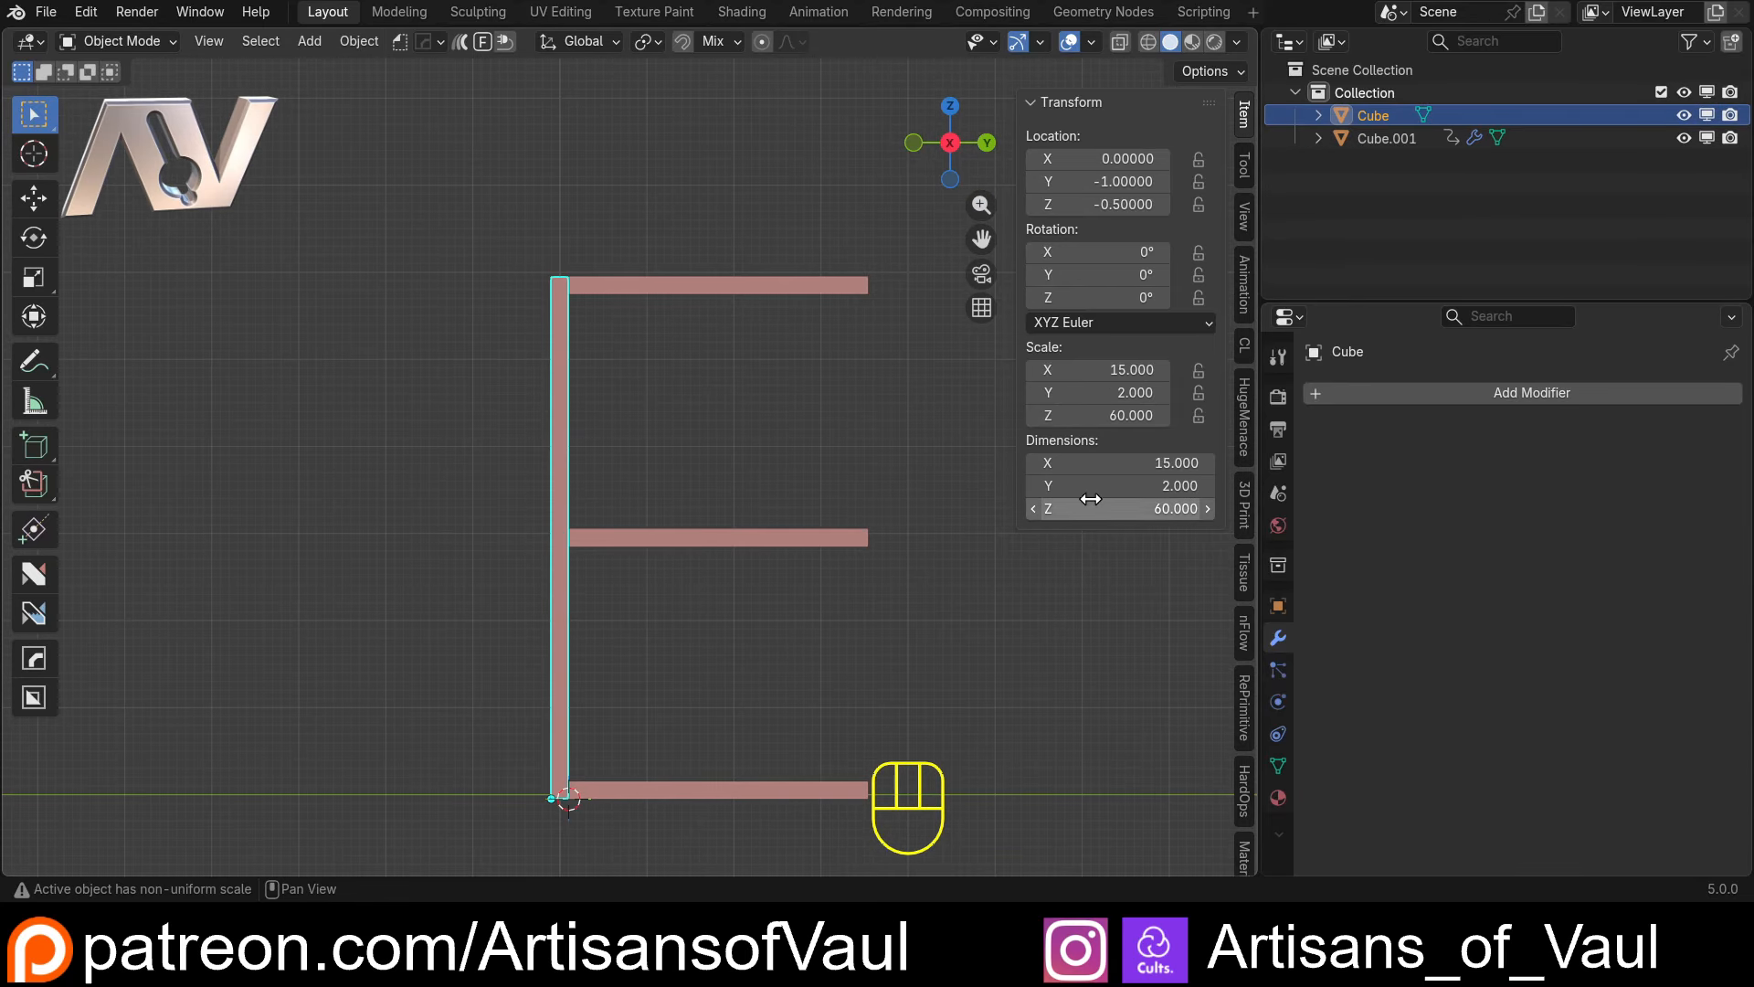
drag(1091, 508, 1243, 508)
scroll(562, 360, down, 4)
scroll(597, 348, up, 3)
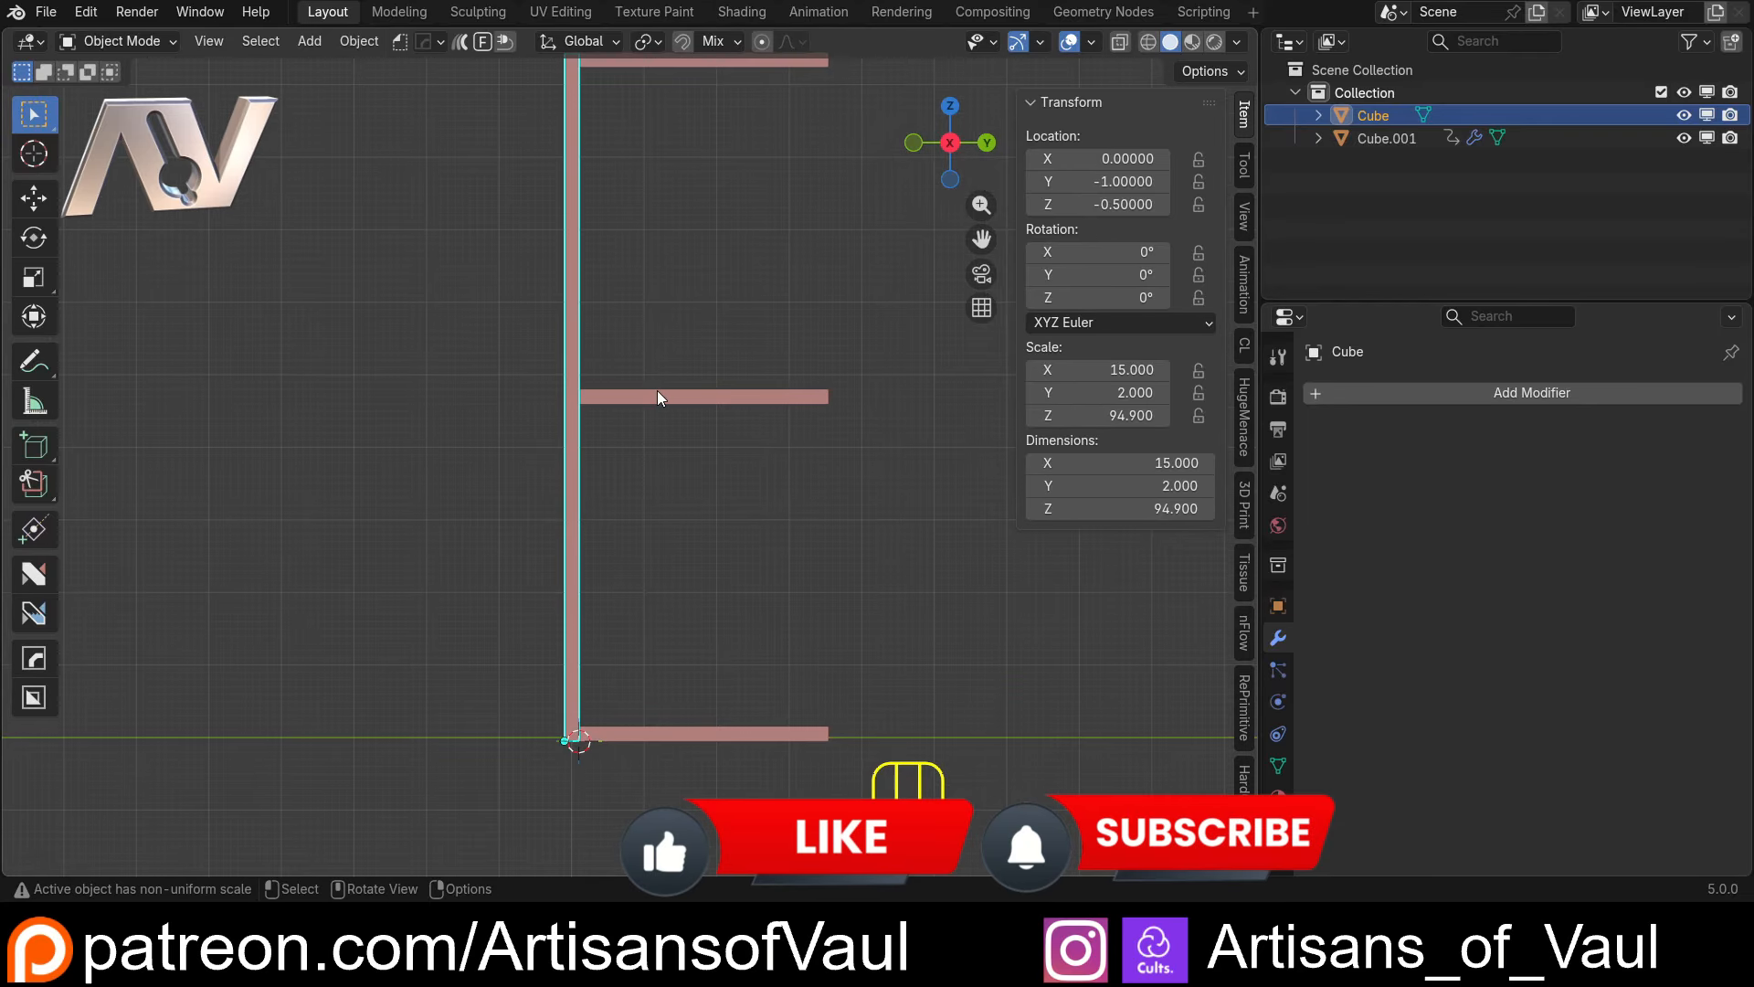
click(665, 393)
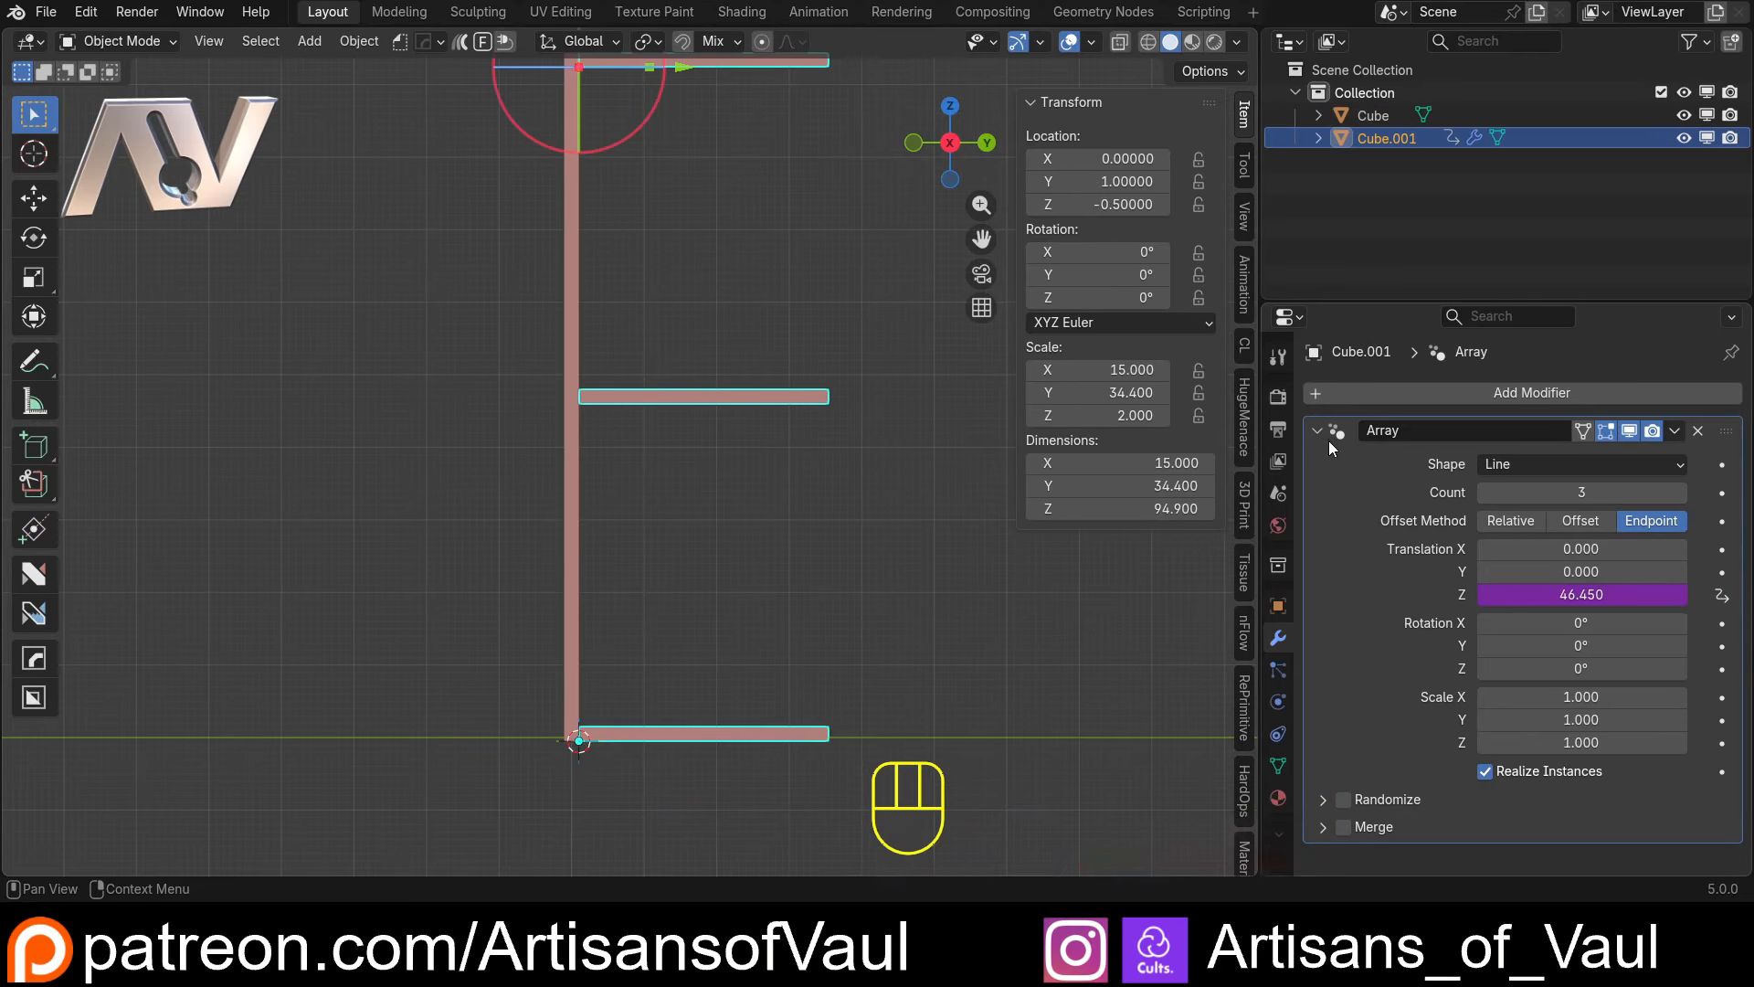
shift+middle_drag(662, 337, 607, 414)
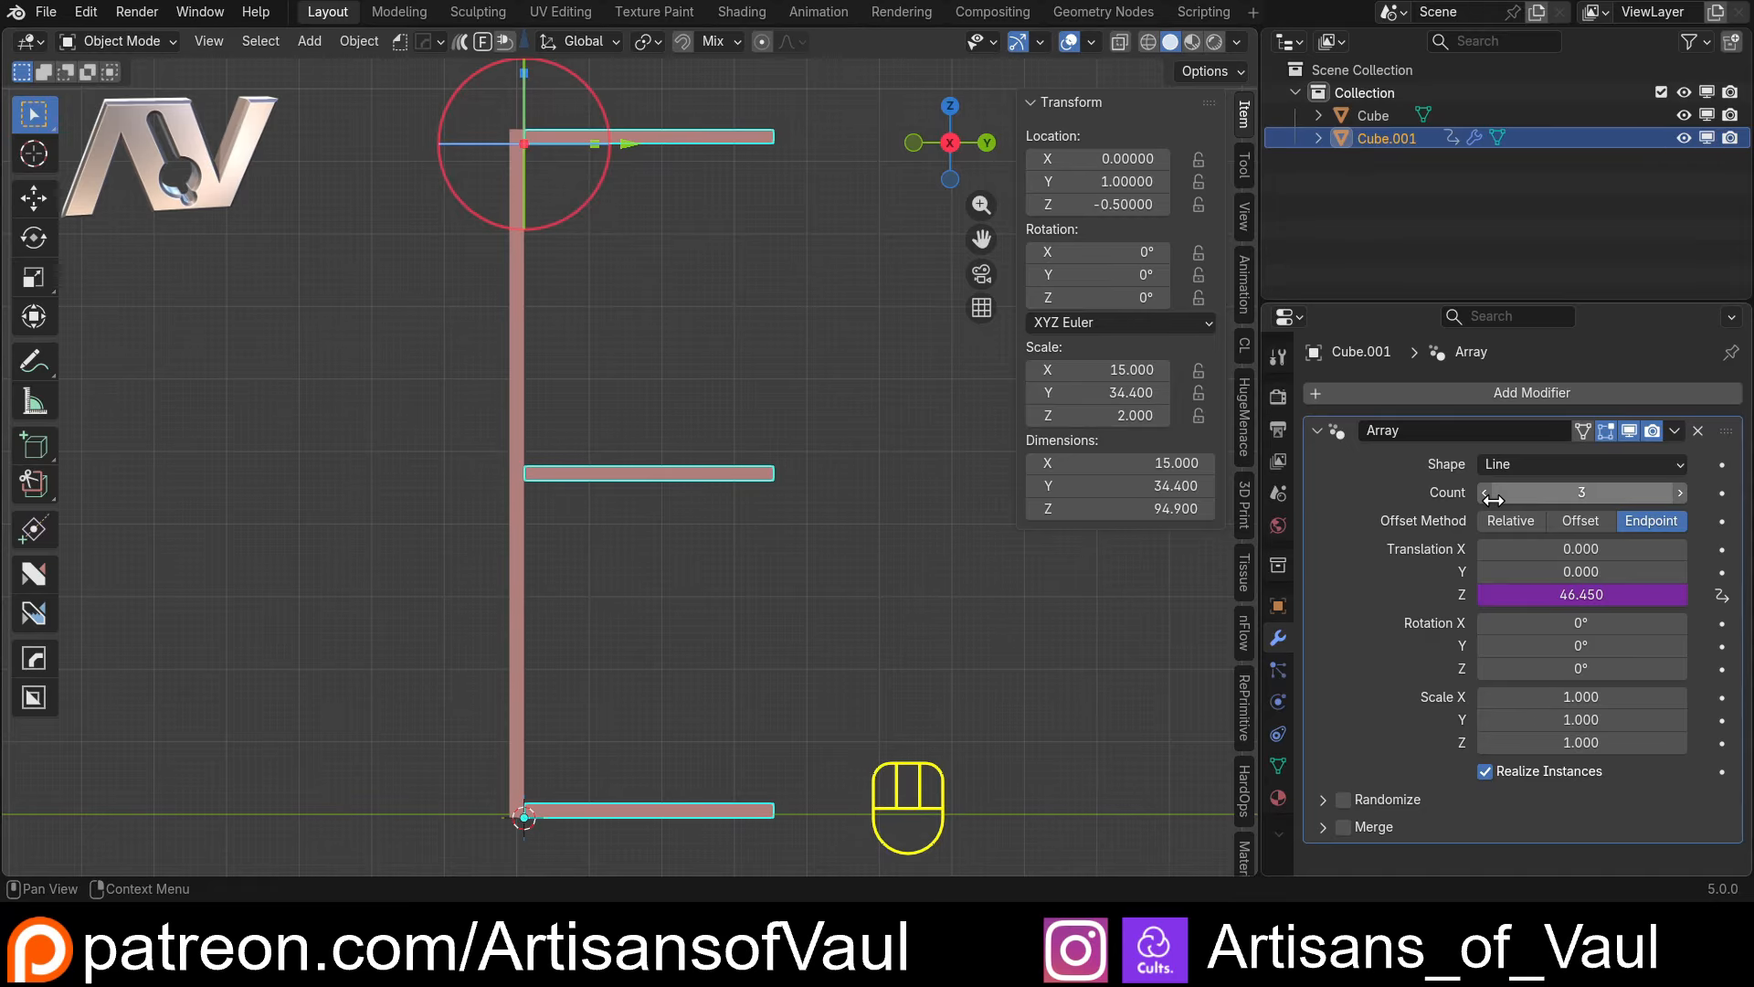
Copy the upright panel's Z scale as a new driver and paste it onto the shelves' Array count
click(513, 380)
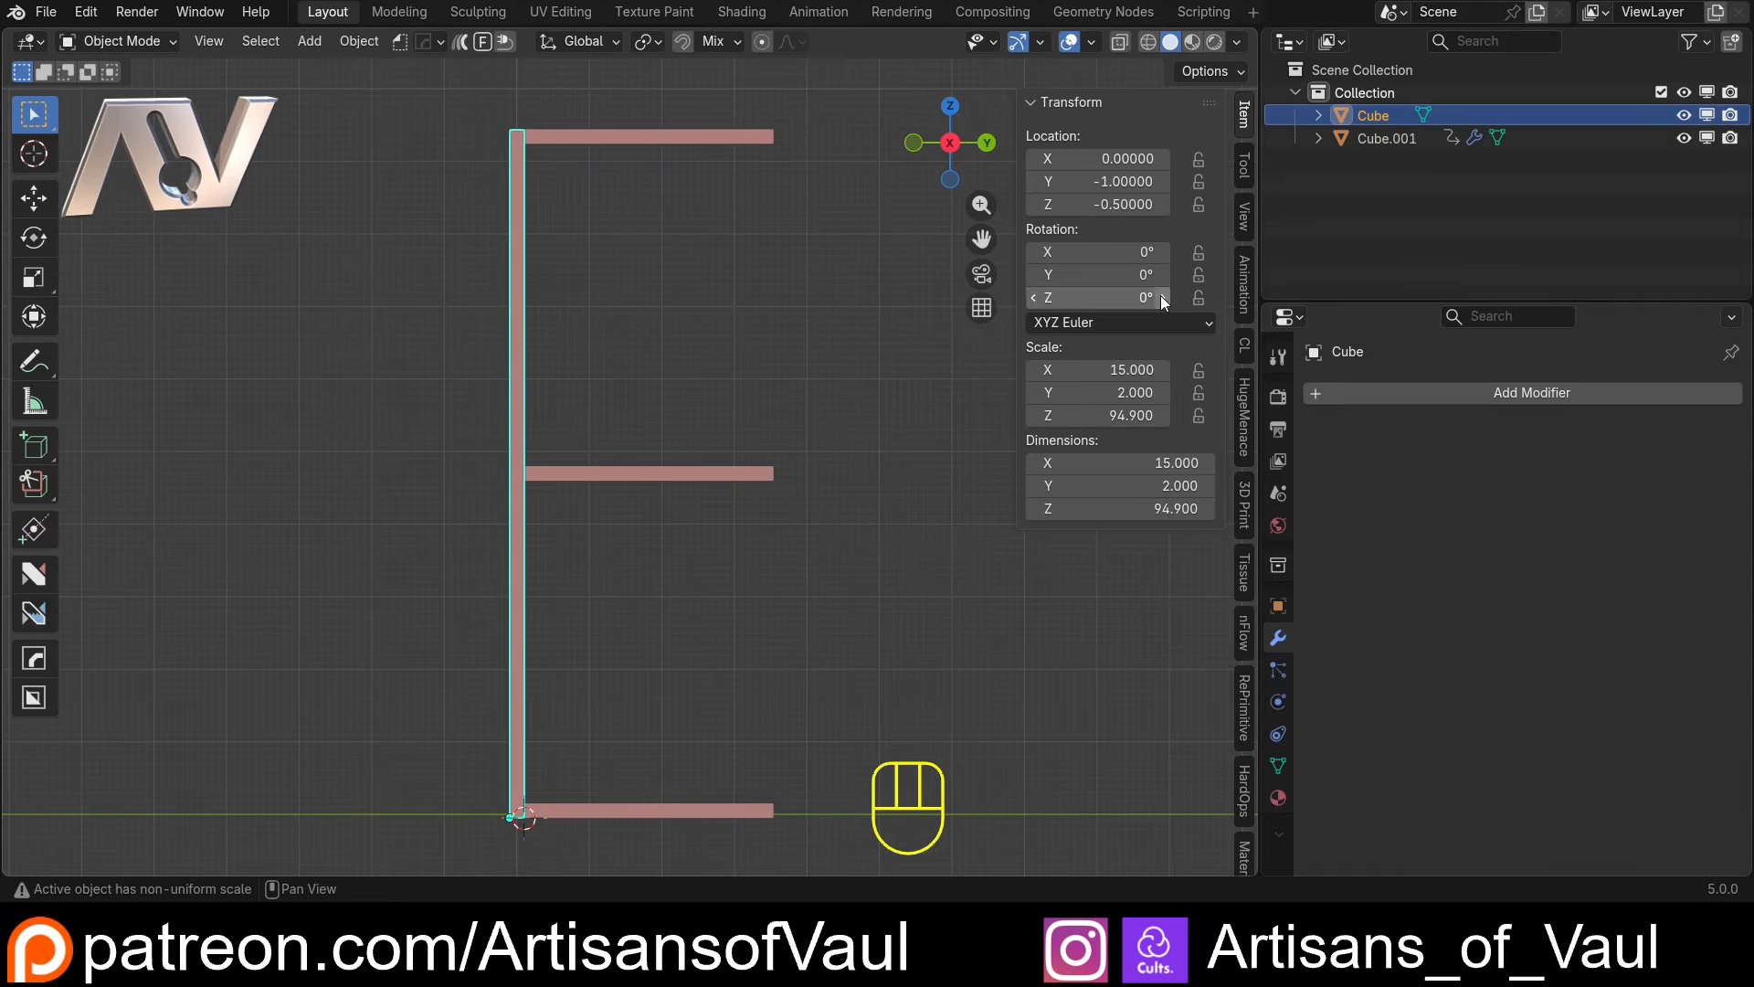
right_click(1109, 414)
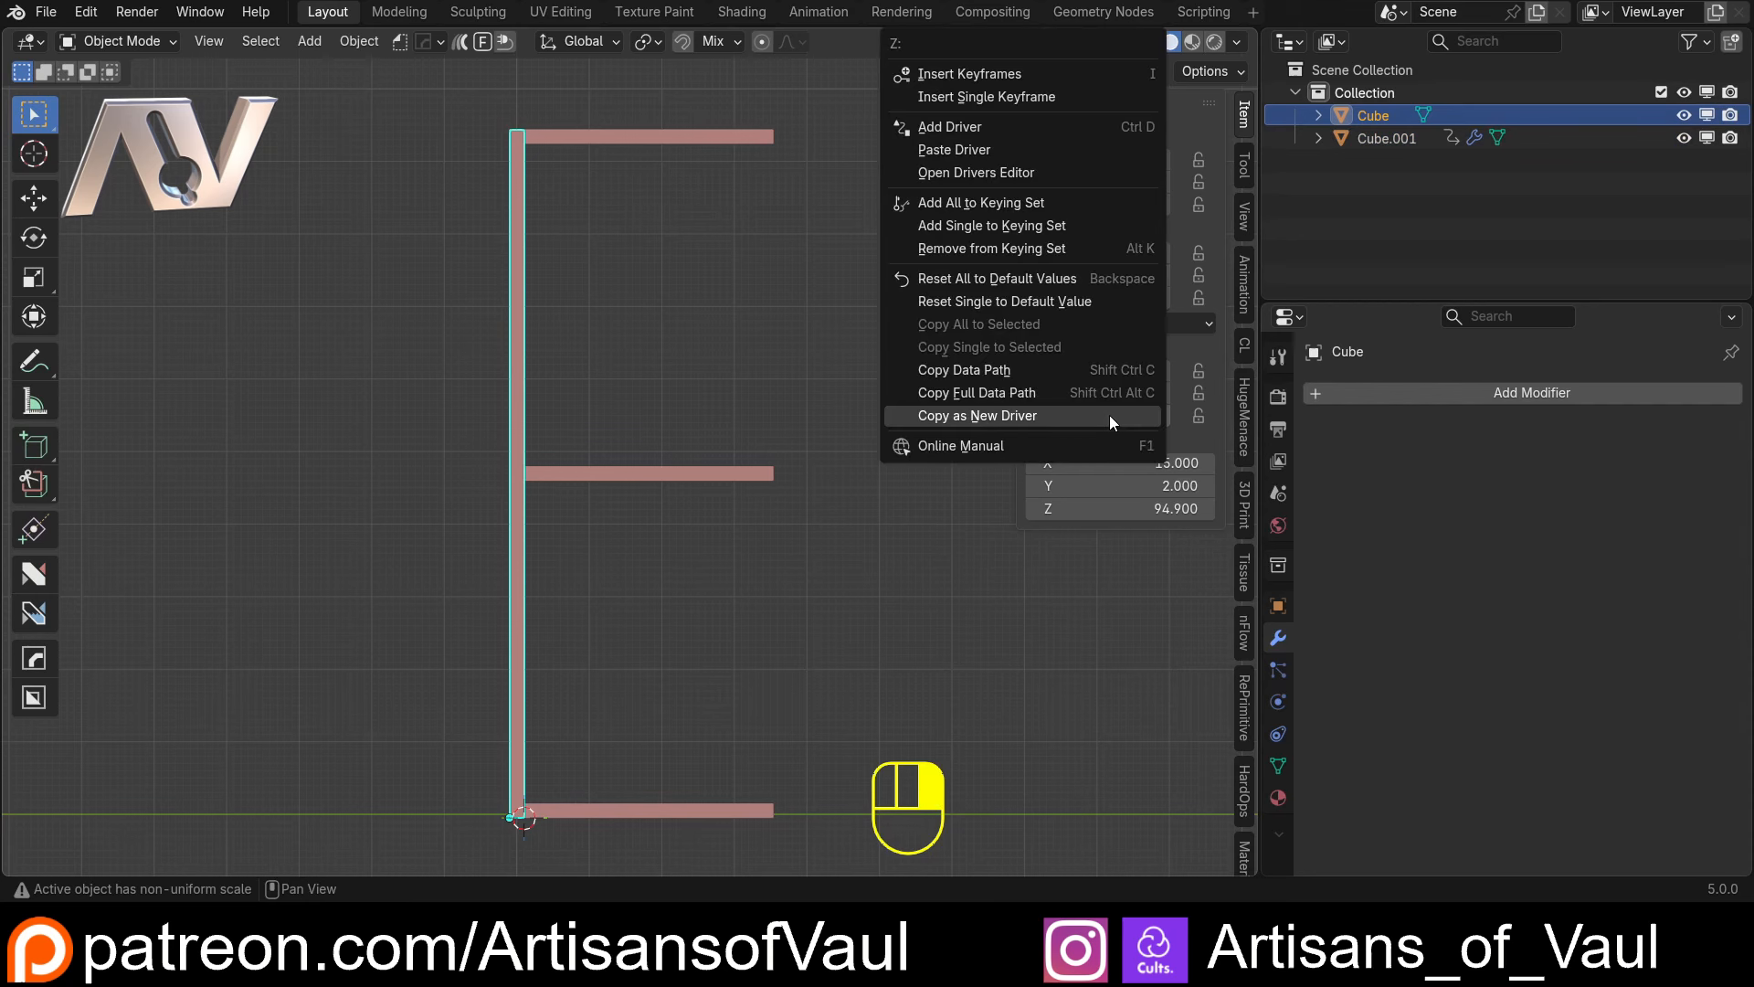
click(1009, 413)
click(705, 473)
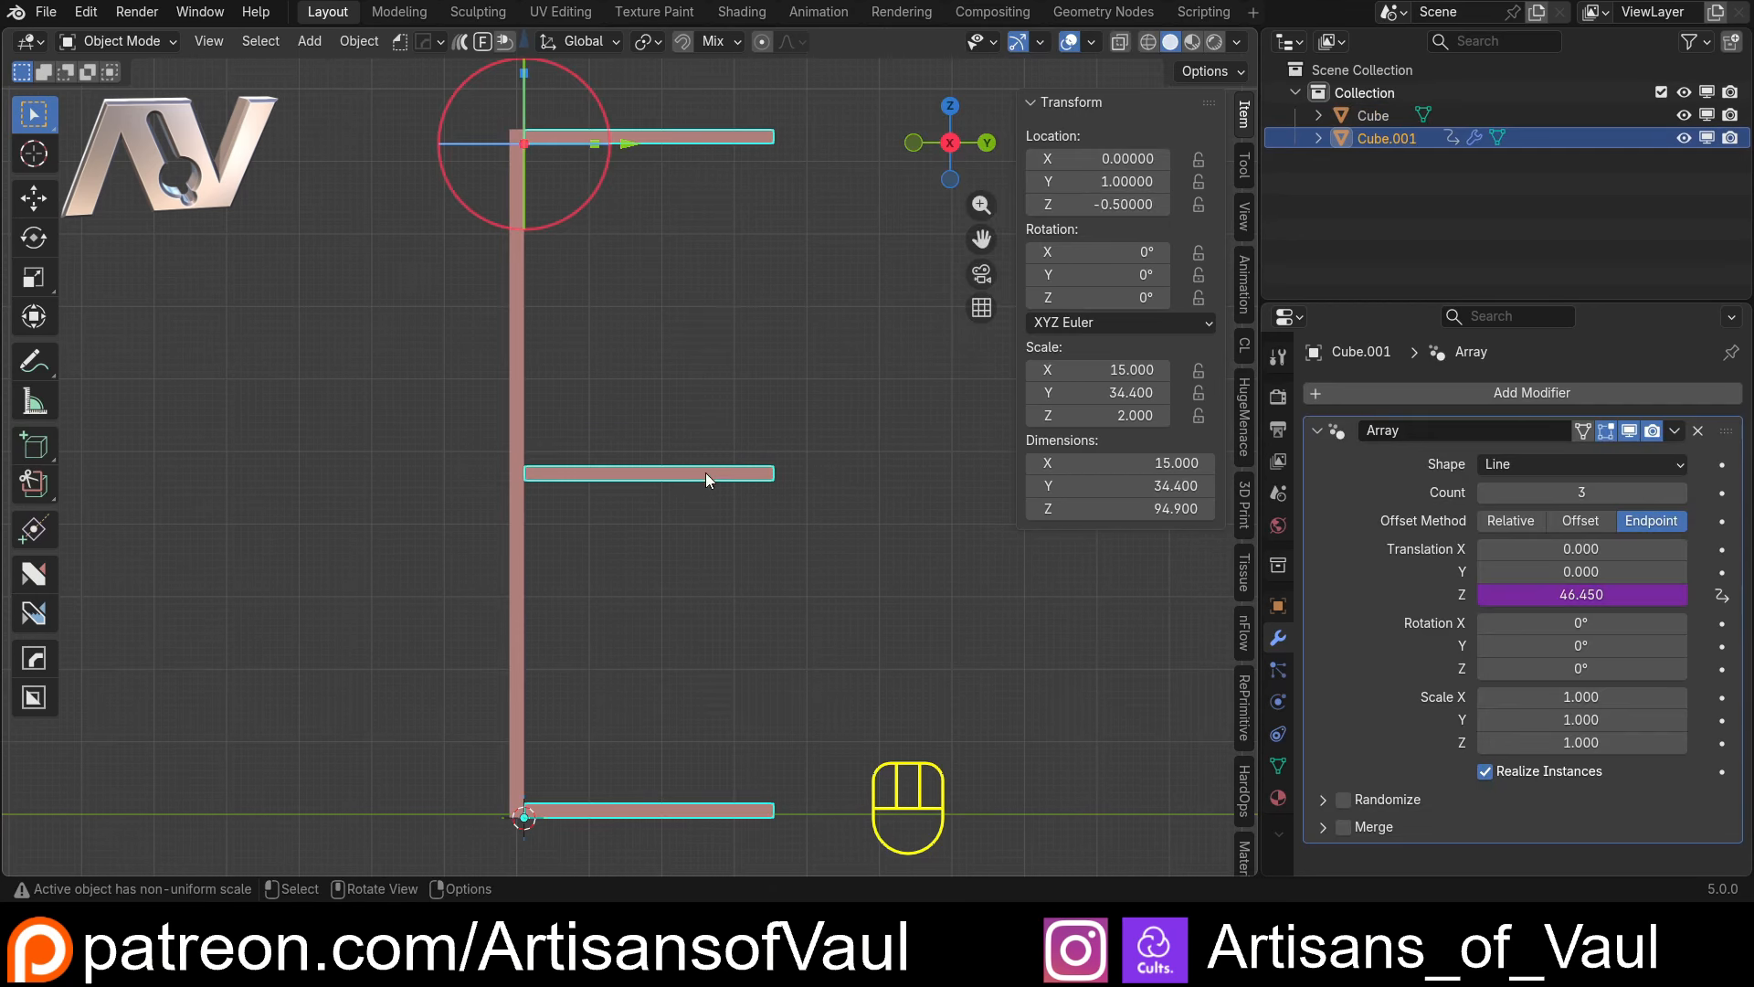
right_click(1551, 495)
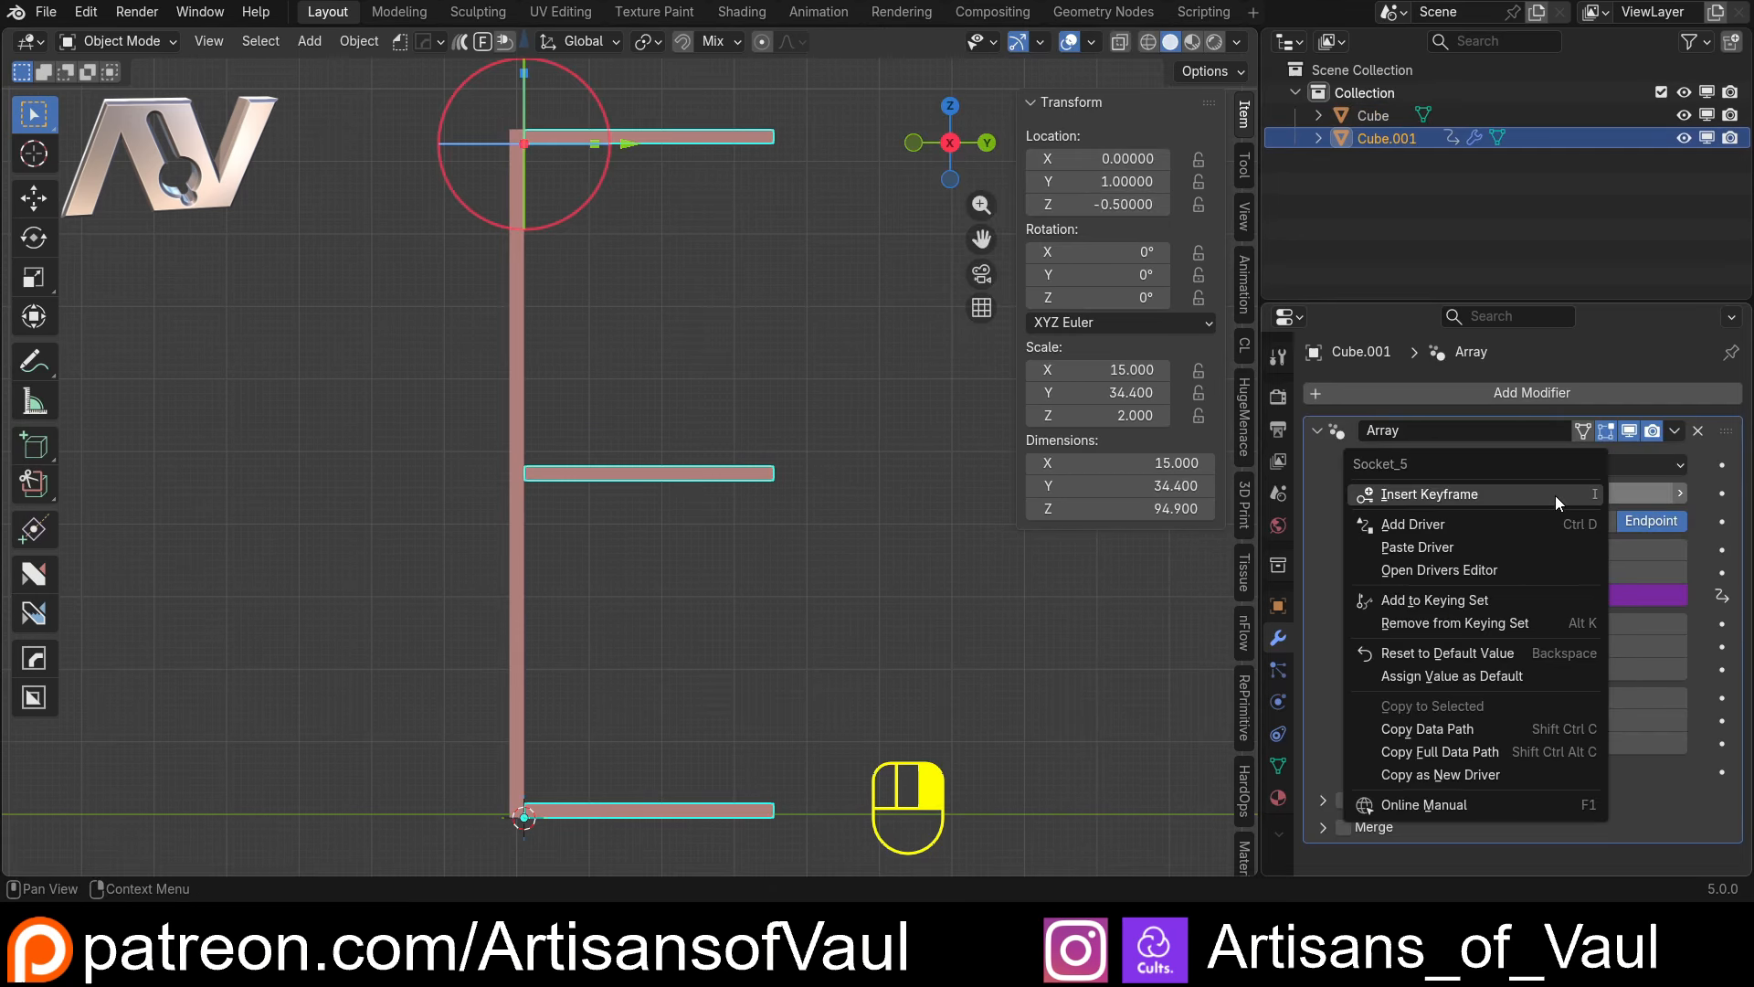
click(1486, 546)
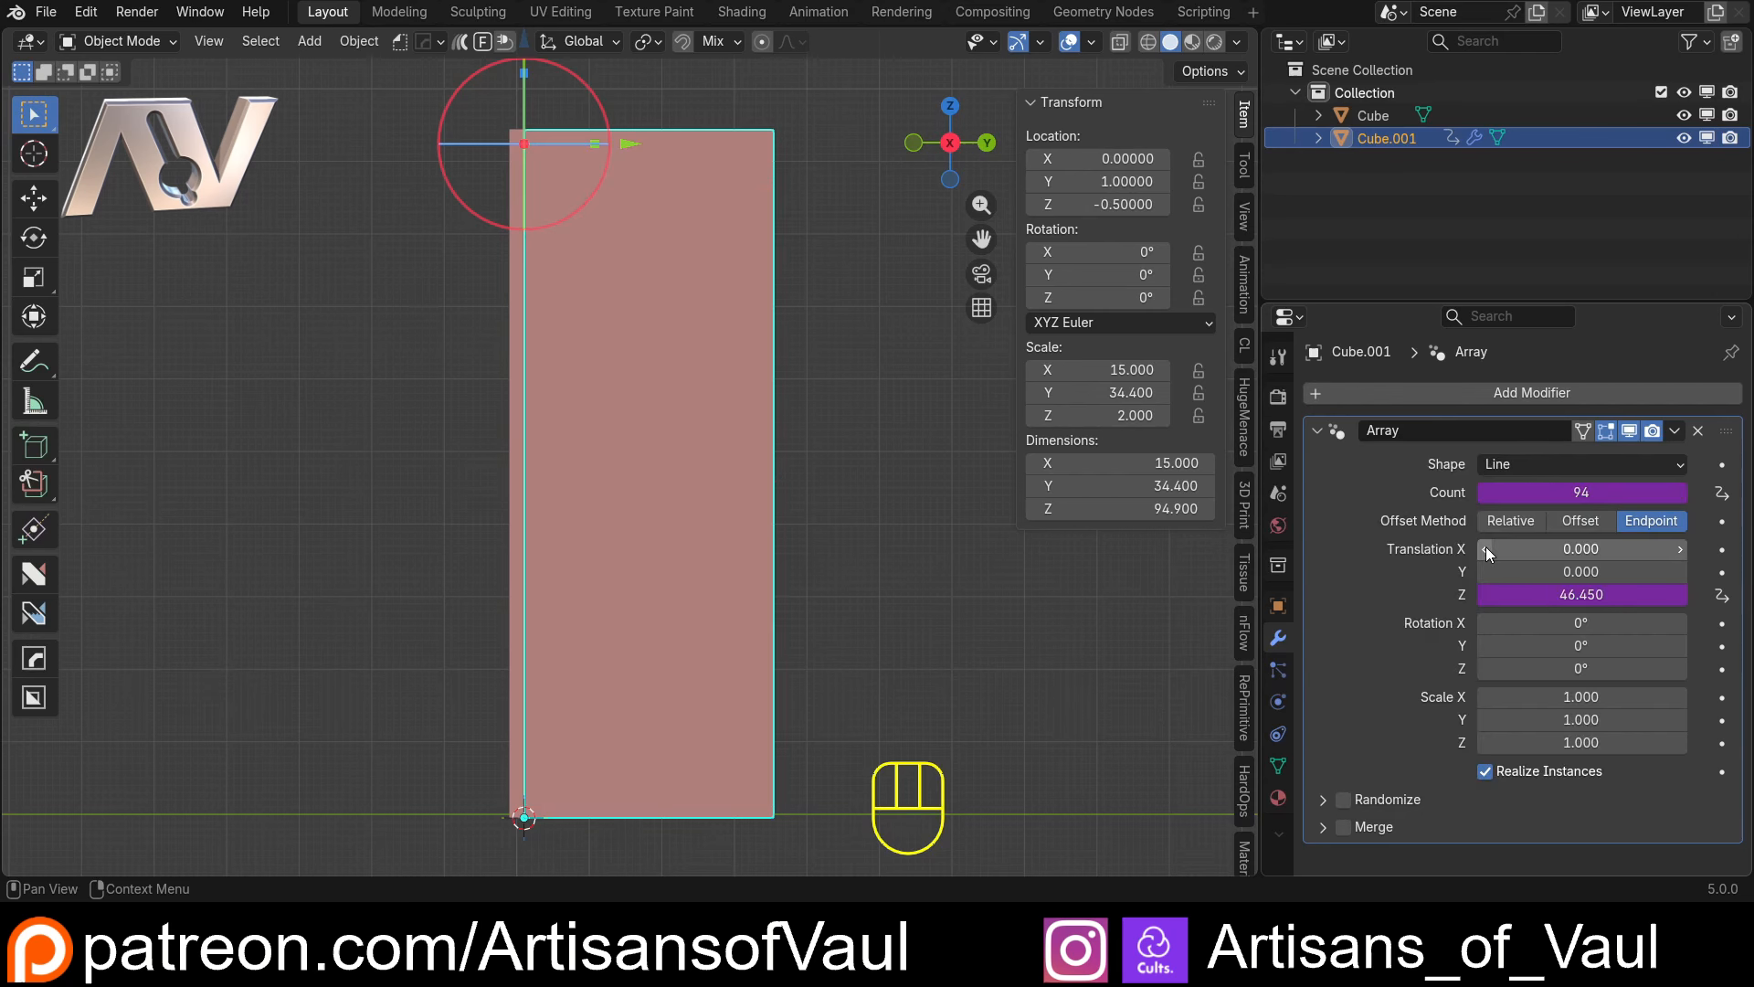
Edit the Array count driver to use a Scripted Expression of scale/20
right_click(1564, 491)
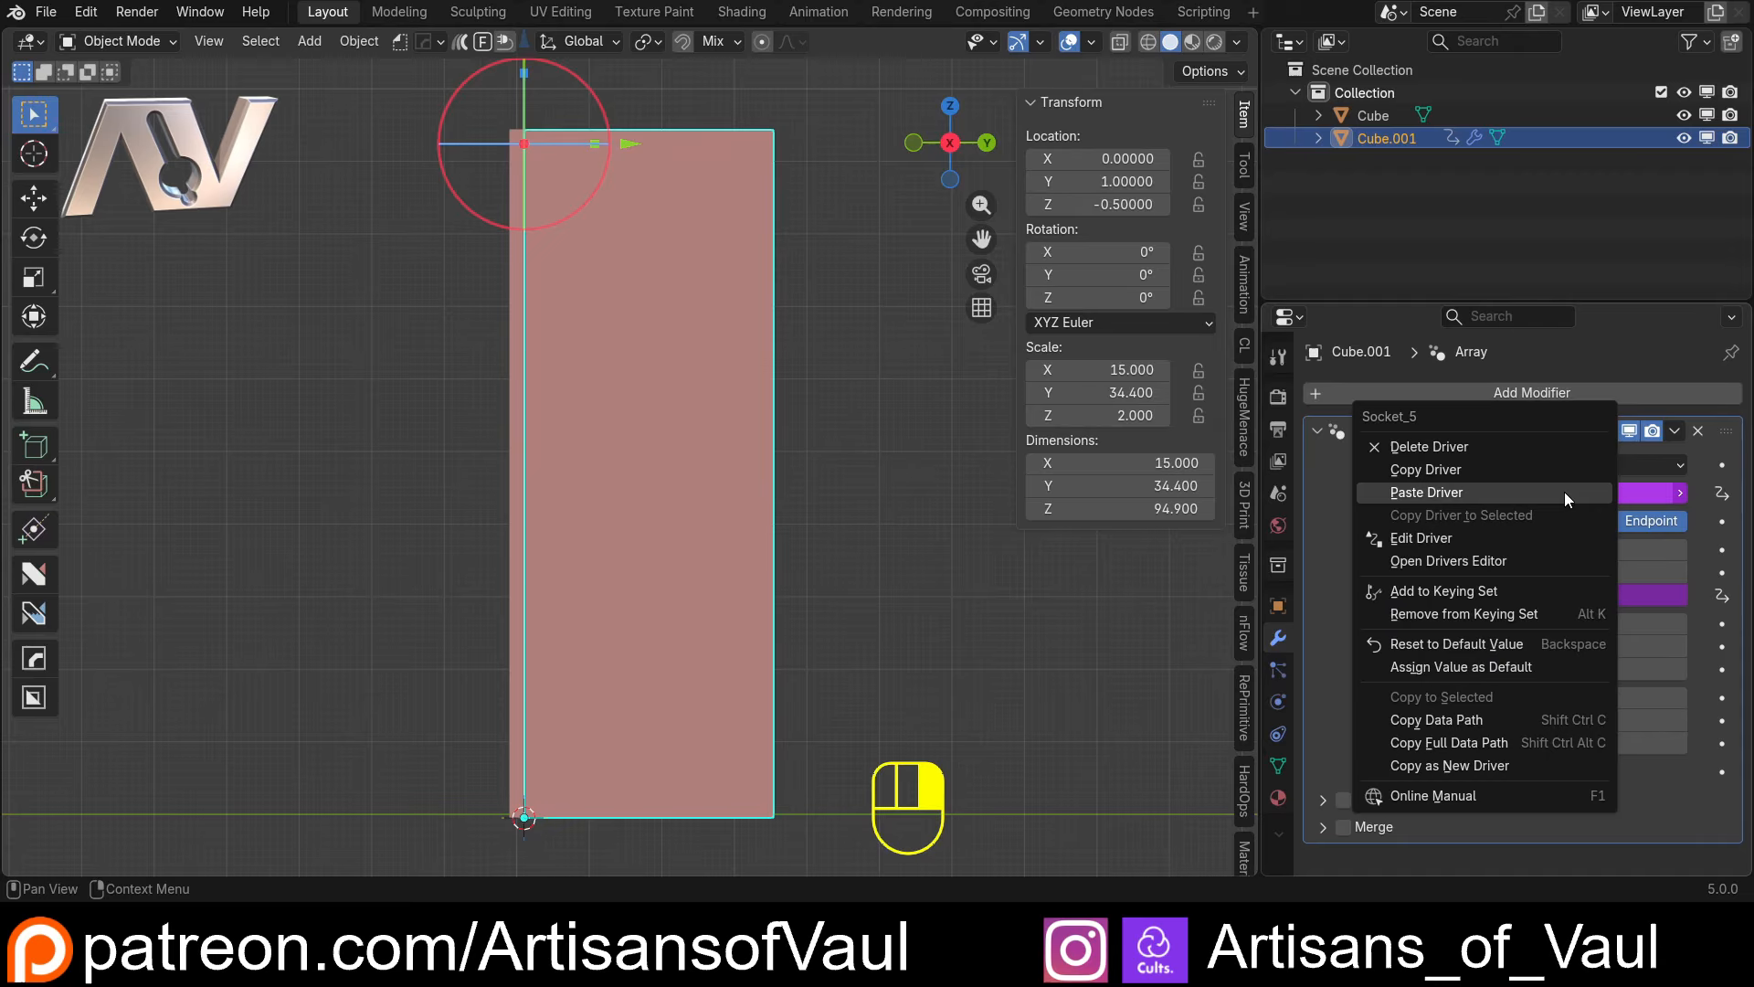
click(1438, 529)
click(1384, 528)
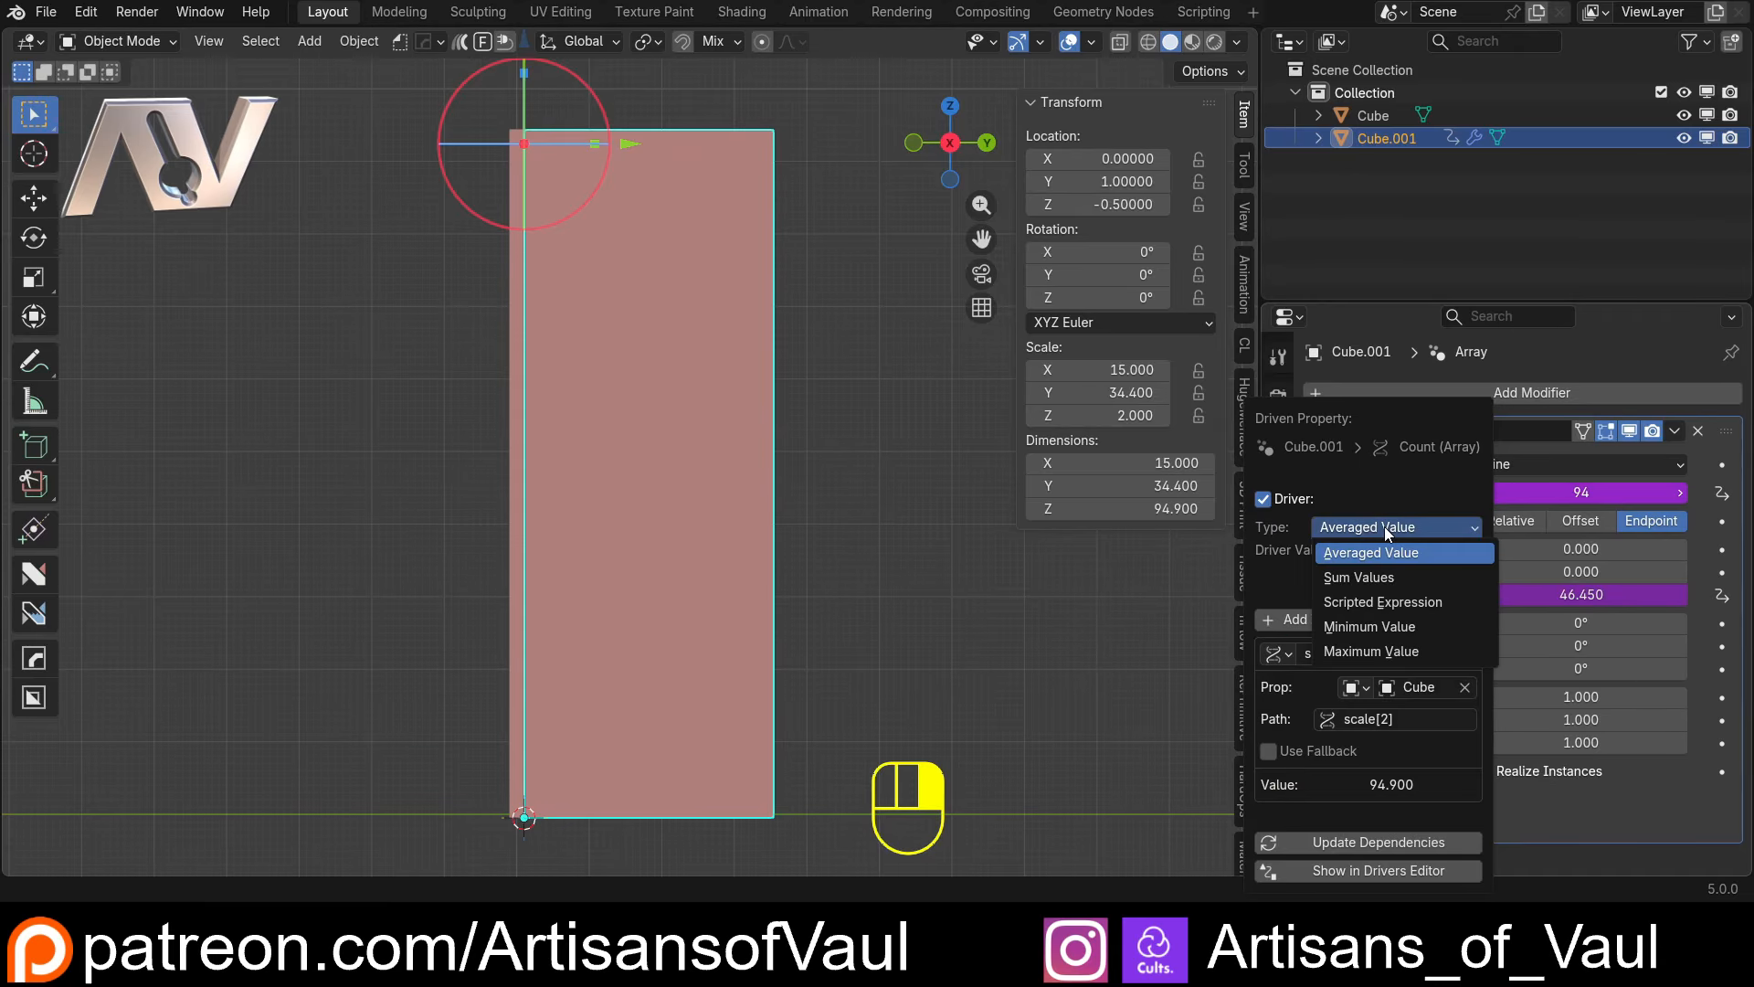
click(1367, 602)
click(1304, 551)
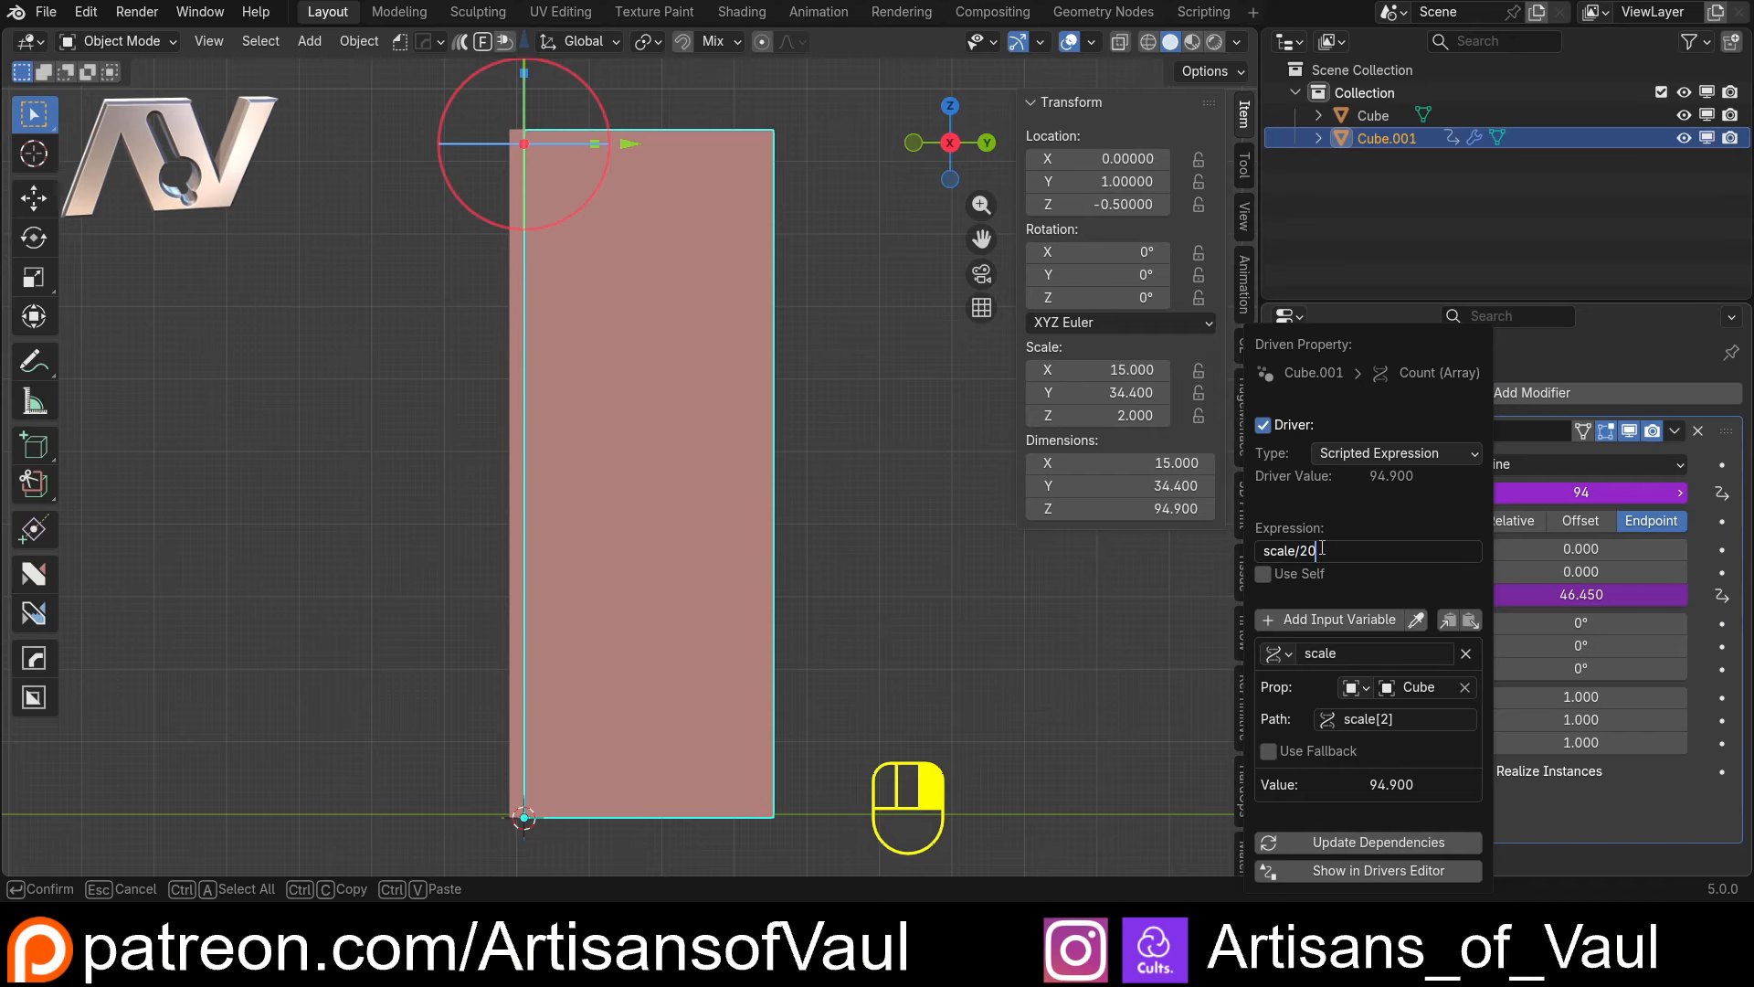
text(/20)
key(Return)
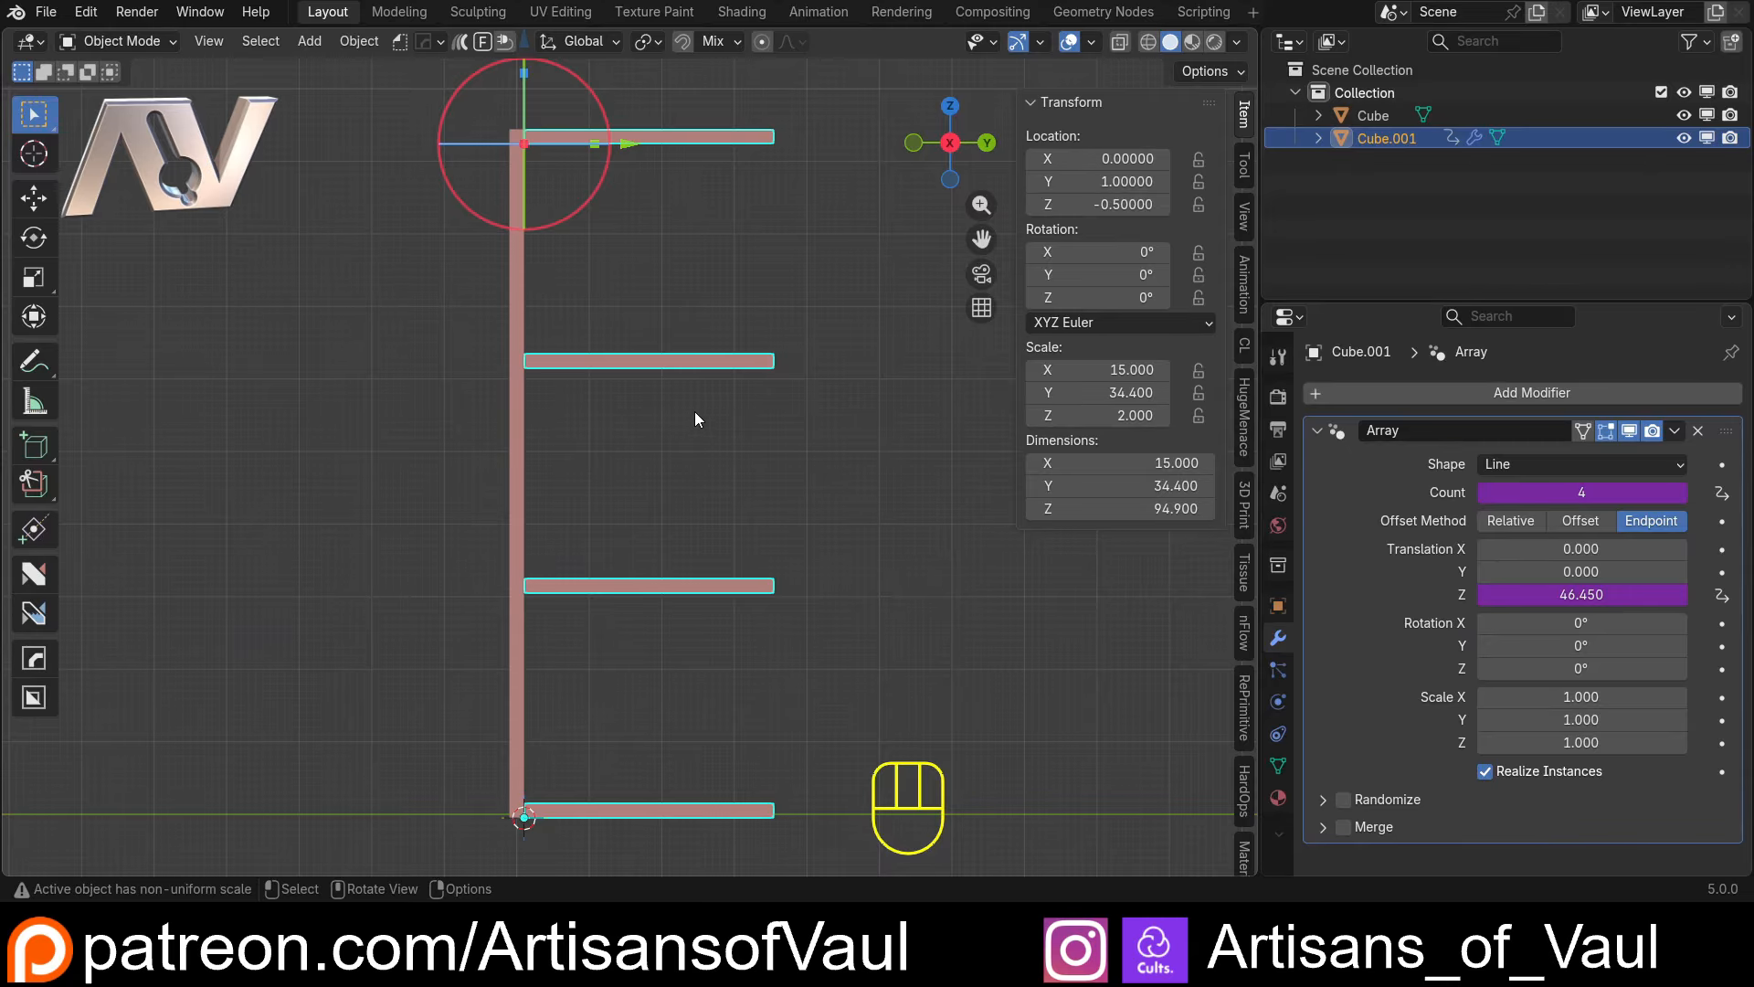
Vary the upright panel's Z scale to test the driven shelf count, finishing with the scale set to 60
click(519, 446)
mouse_move(1133, 415)
mouse_down()
mouse_move(770, 415)
mouse_move(1127, 418)
mouse_up()
click(1126, 418)
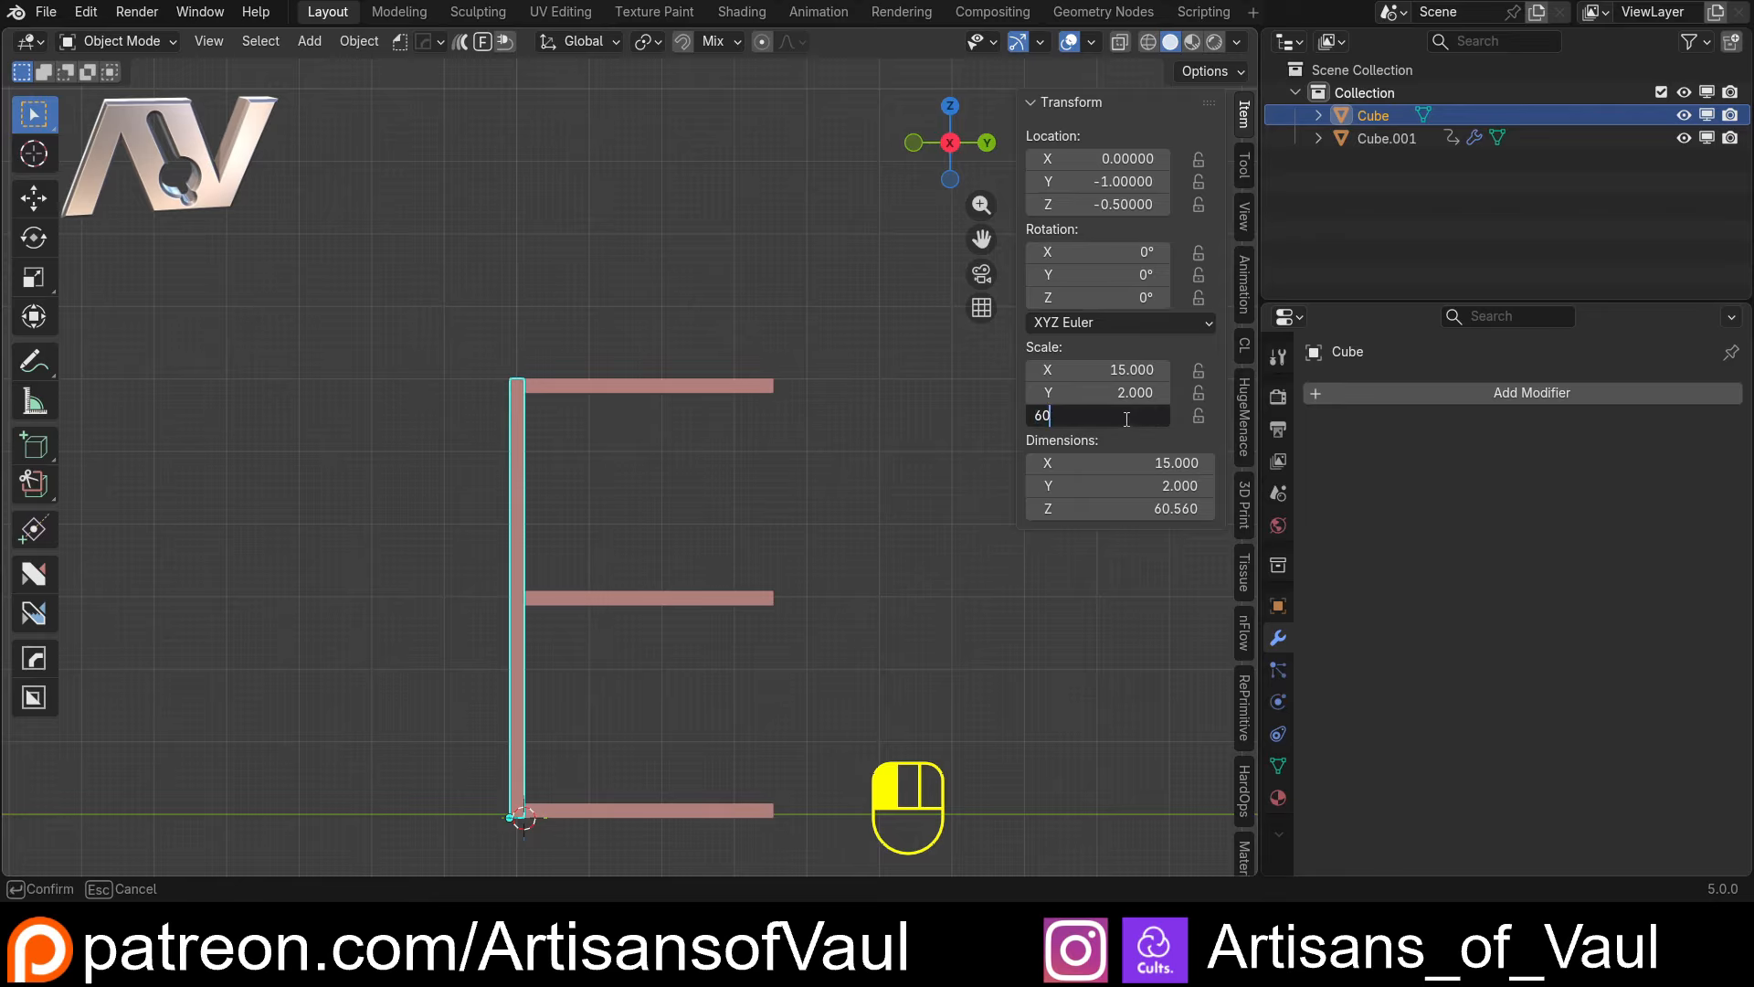
text(60)
key(Return)
click(657, 447)
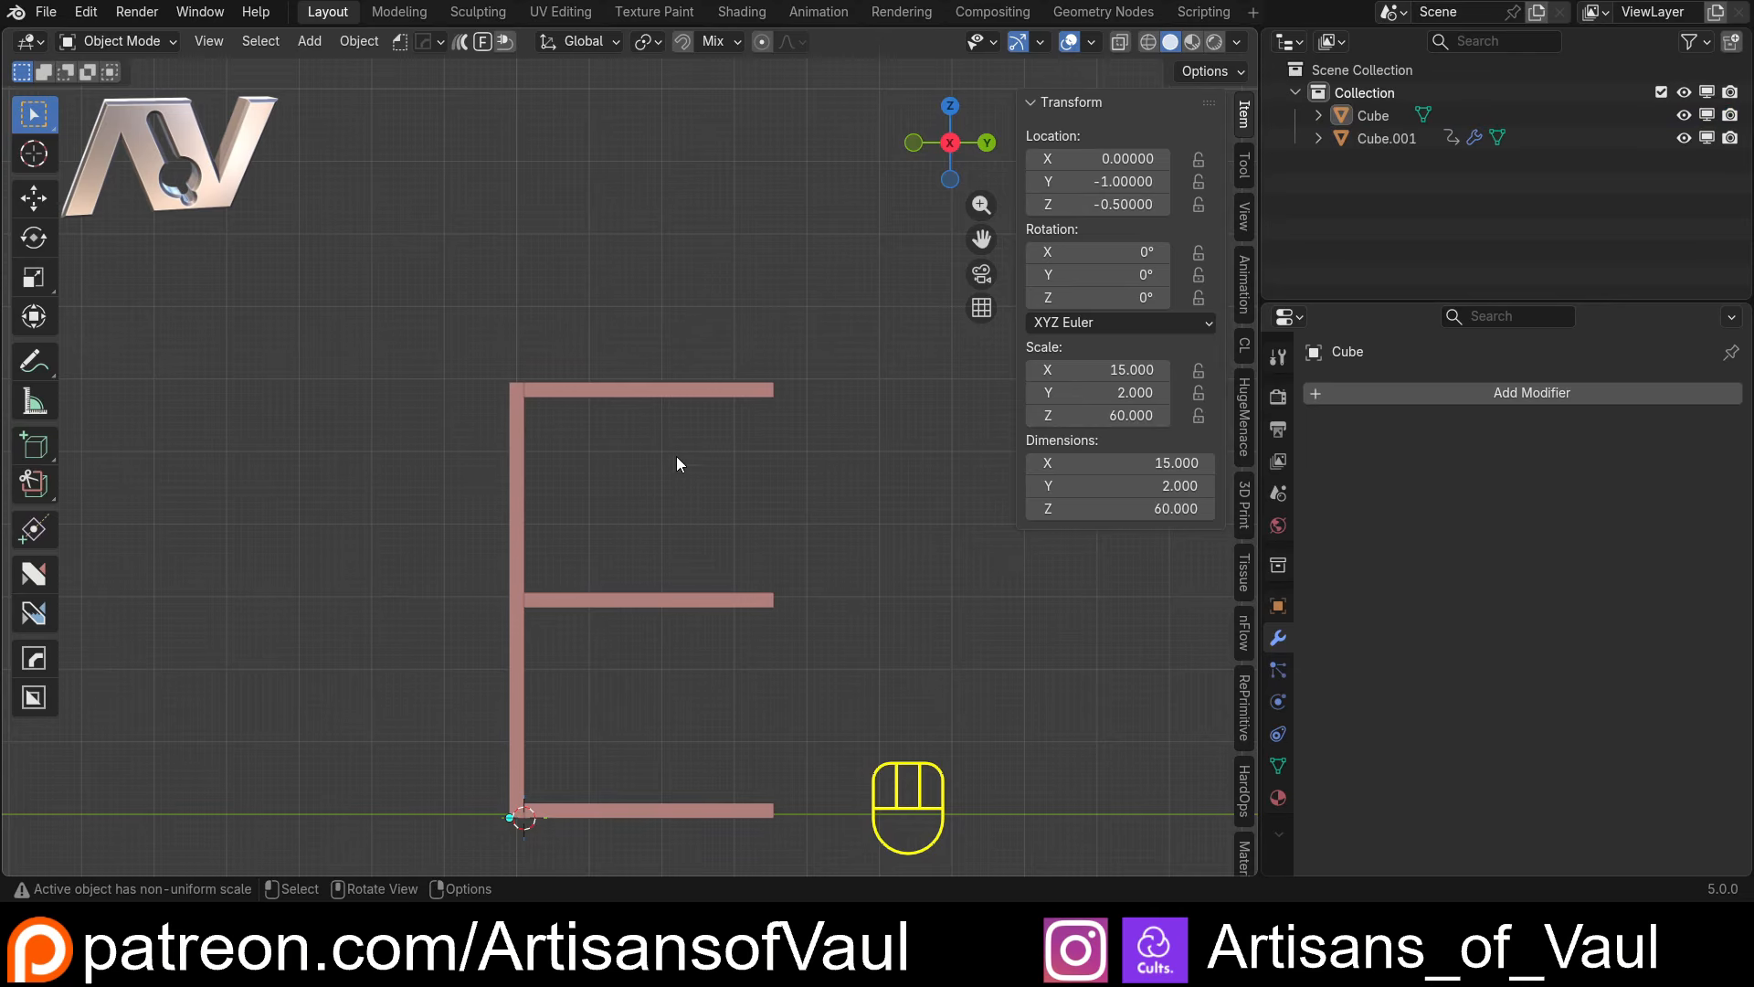
Examine the driven shelves against the upright panel, including the corner where the bottom shelf meets it
scroll(674, 462, up, 3)
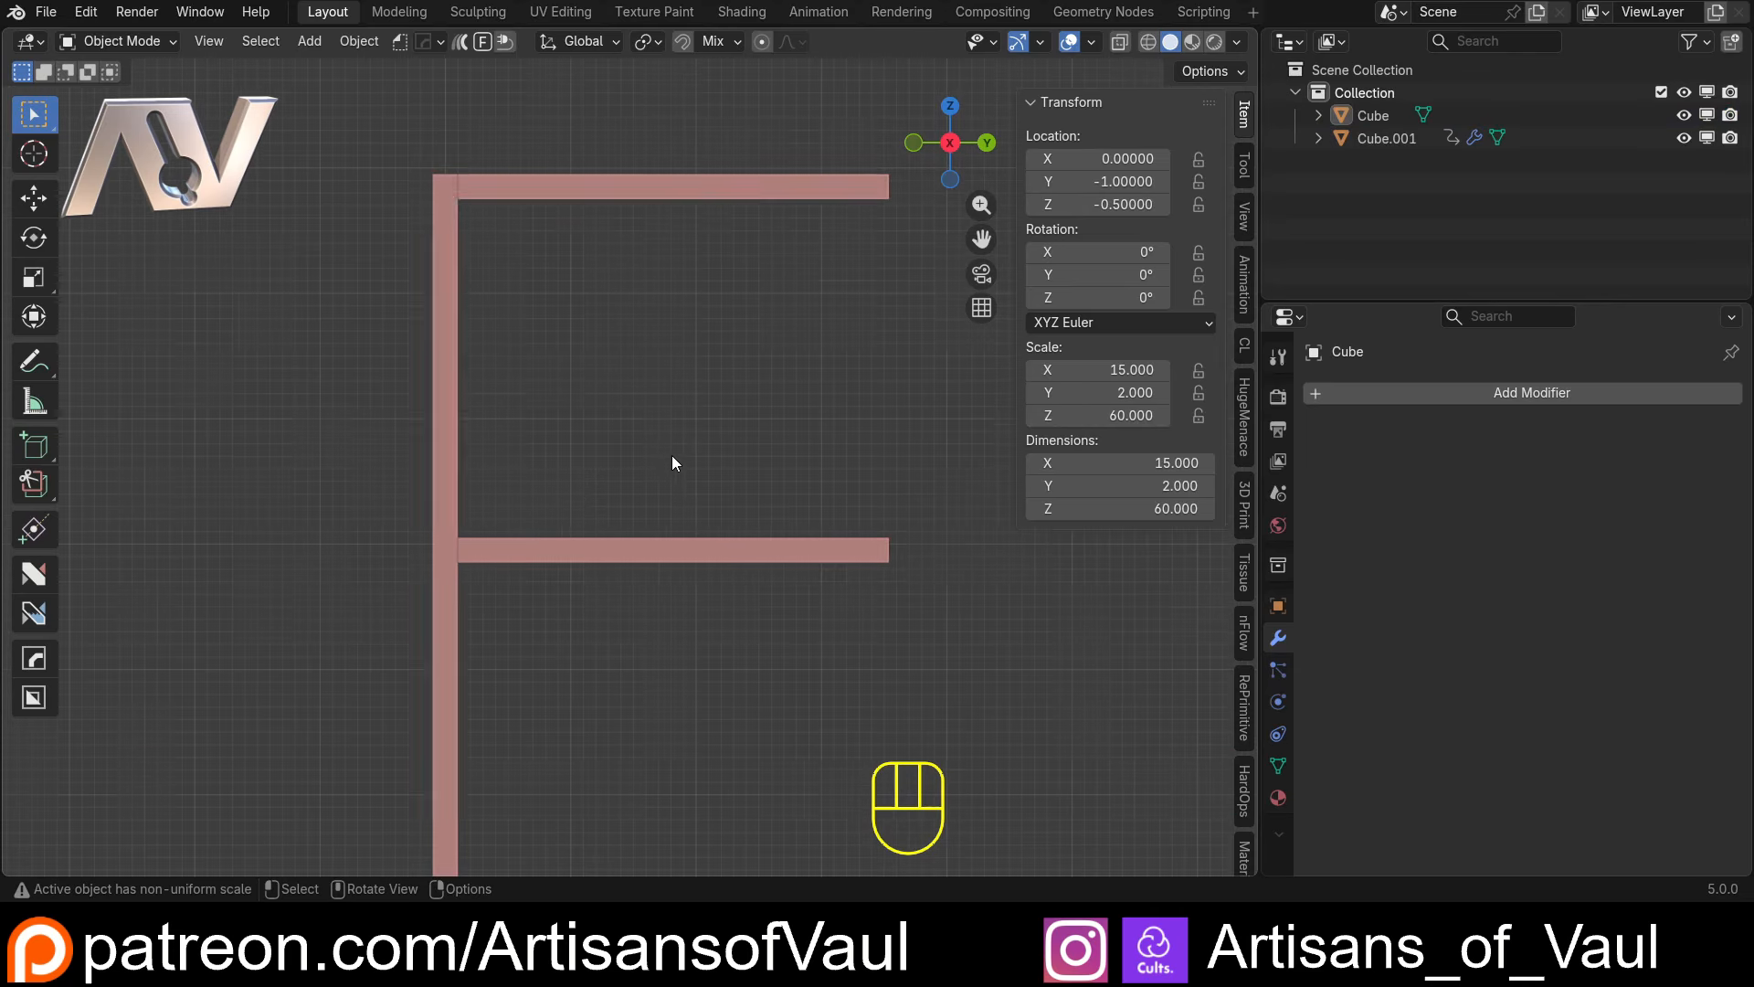
click(722, 552)
scroll(680, 496, down, 4)
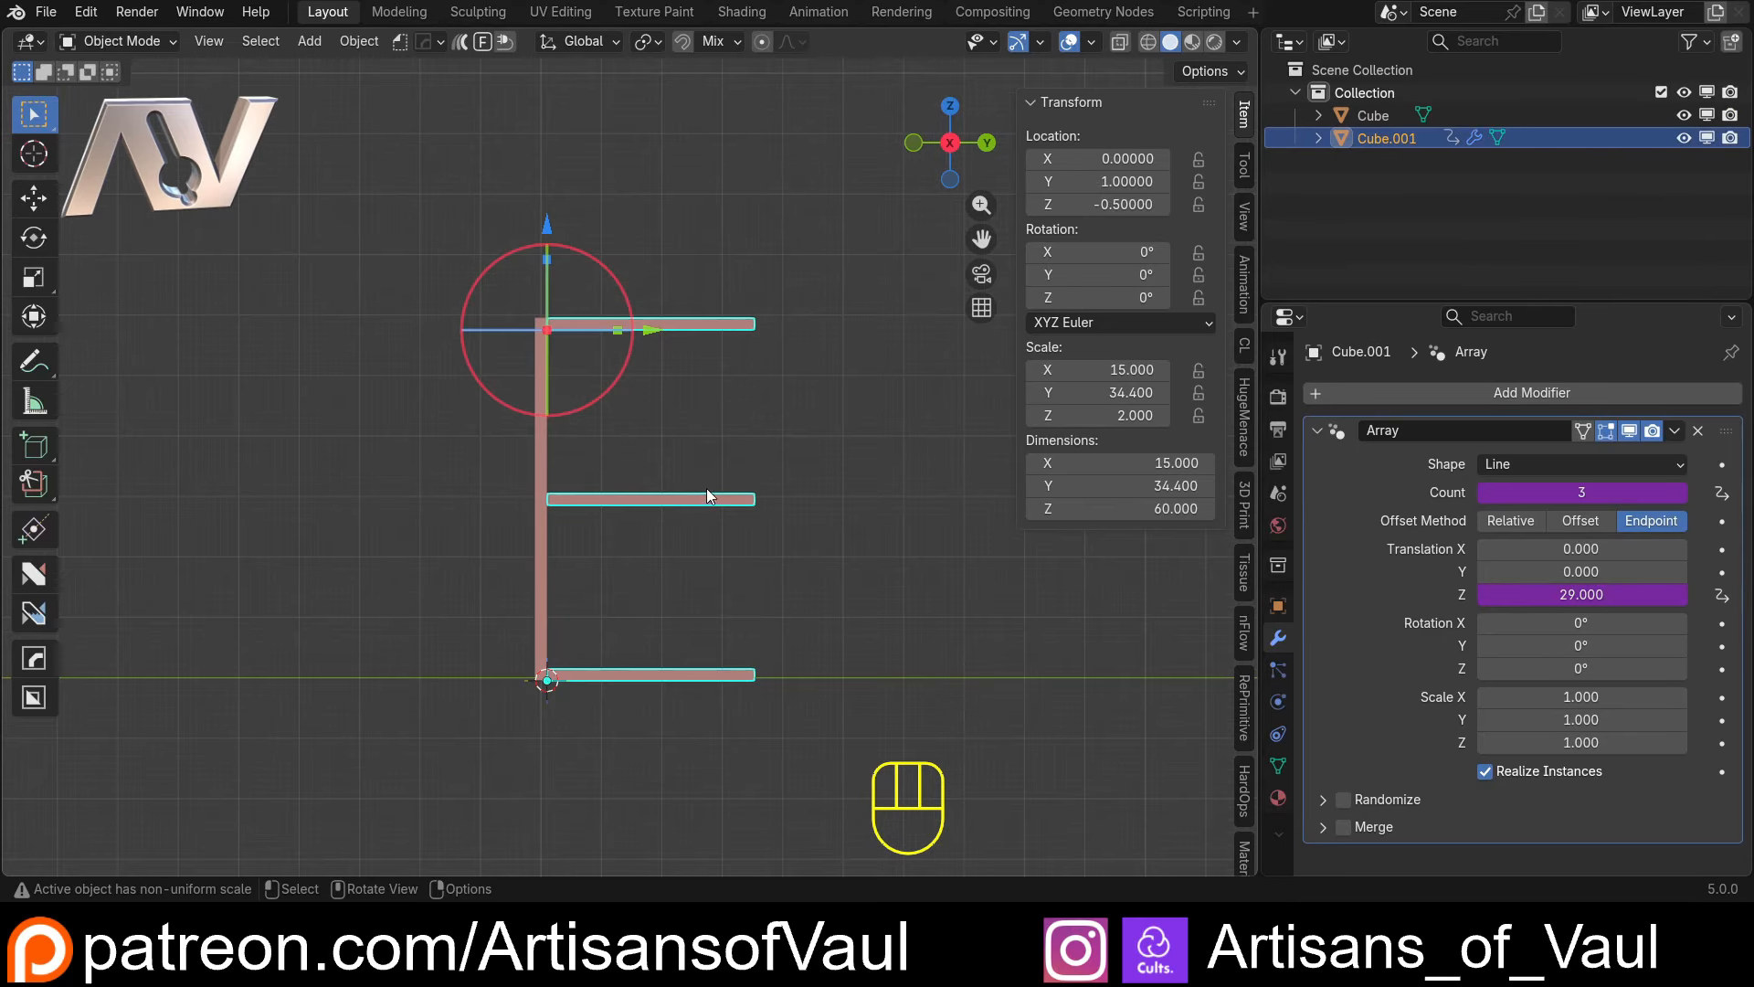
middle_drag(706, 488, 891, 265)
click(948, 148)
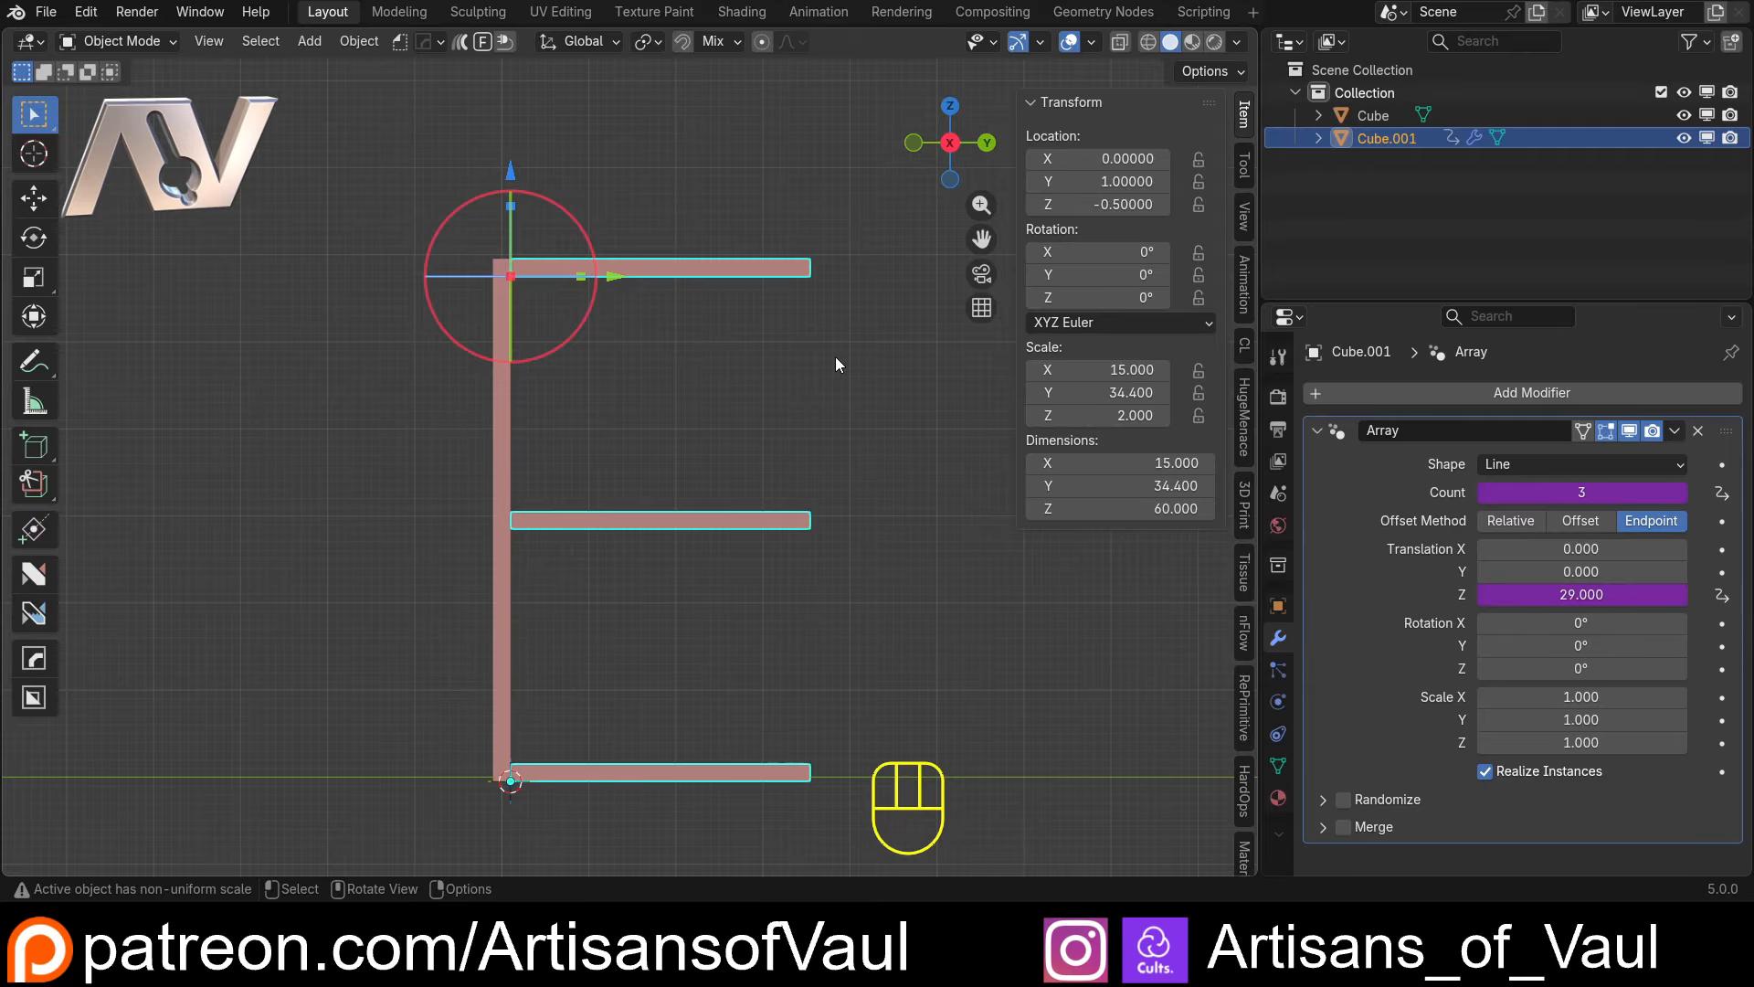
click(505, 494)
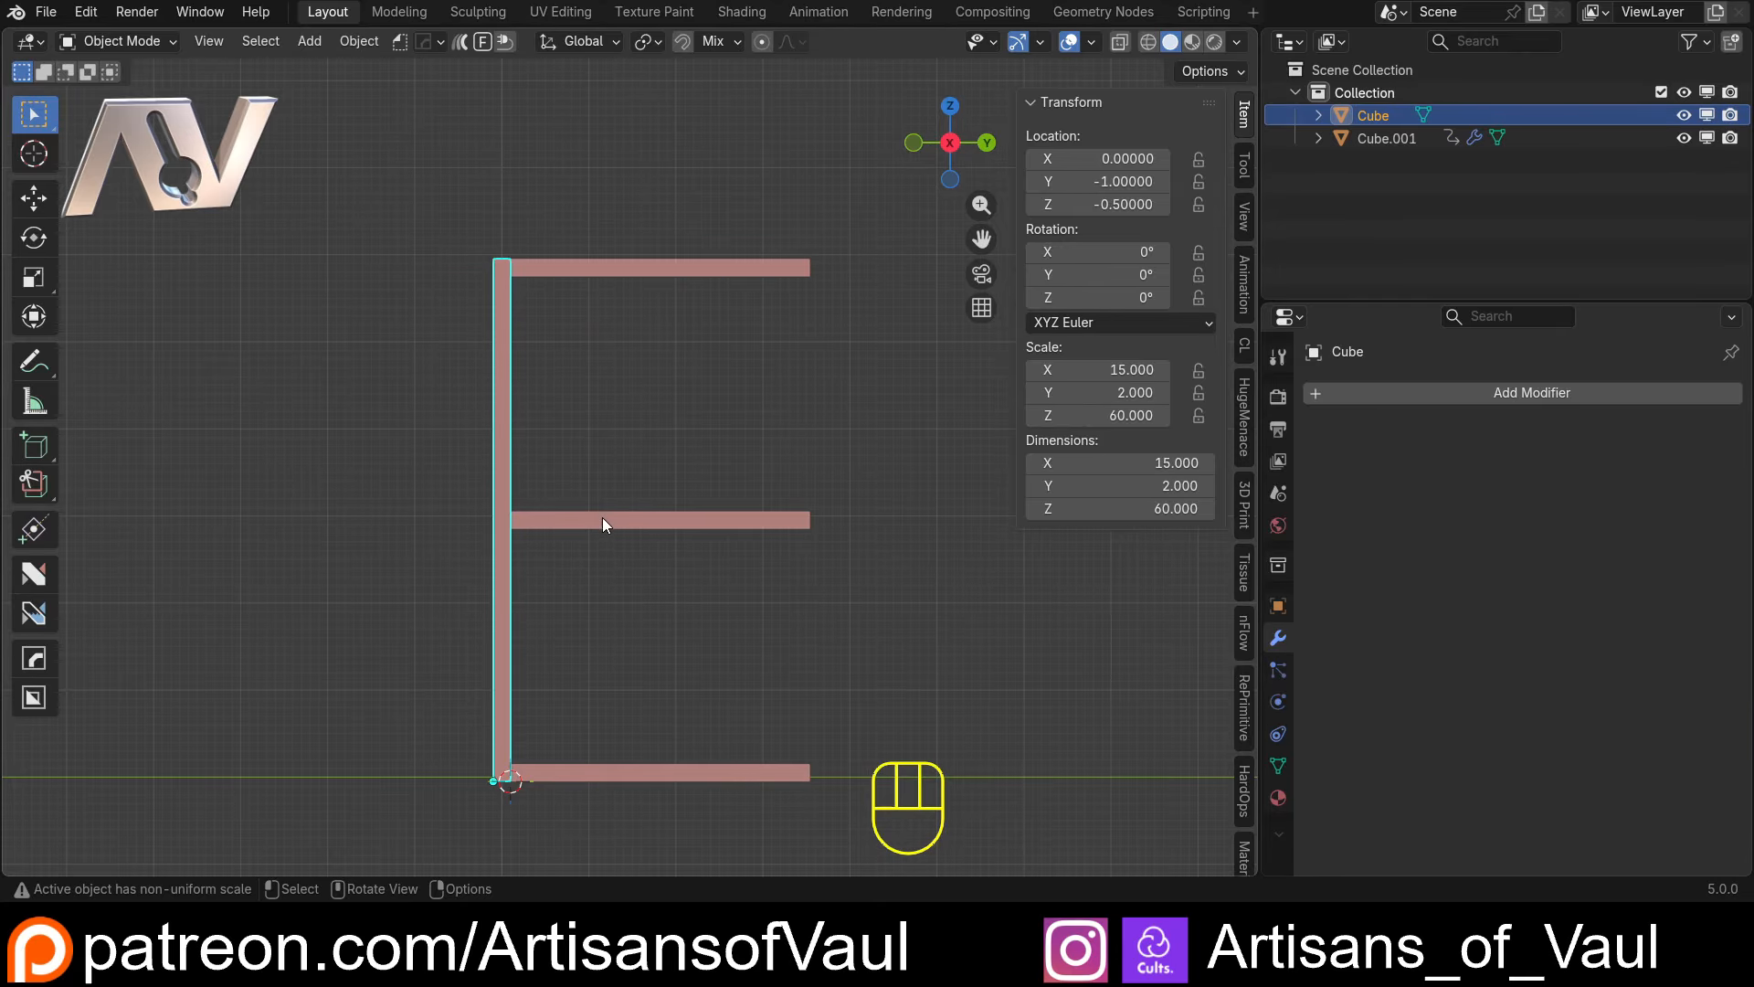
click(578, 522)
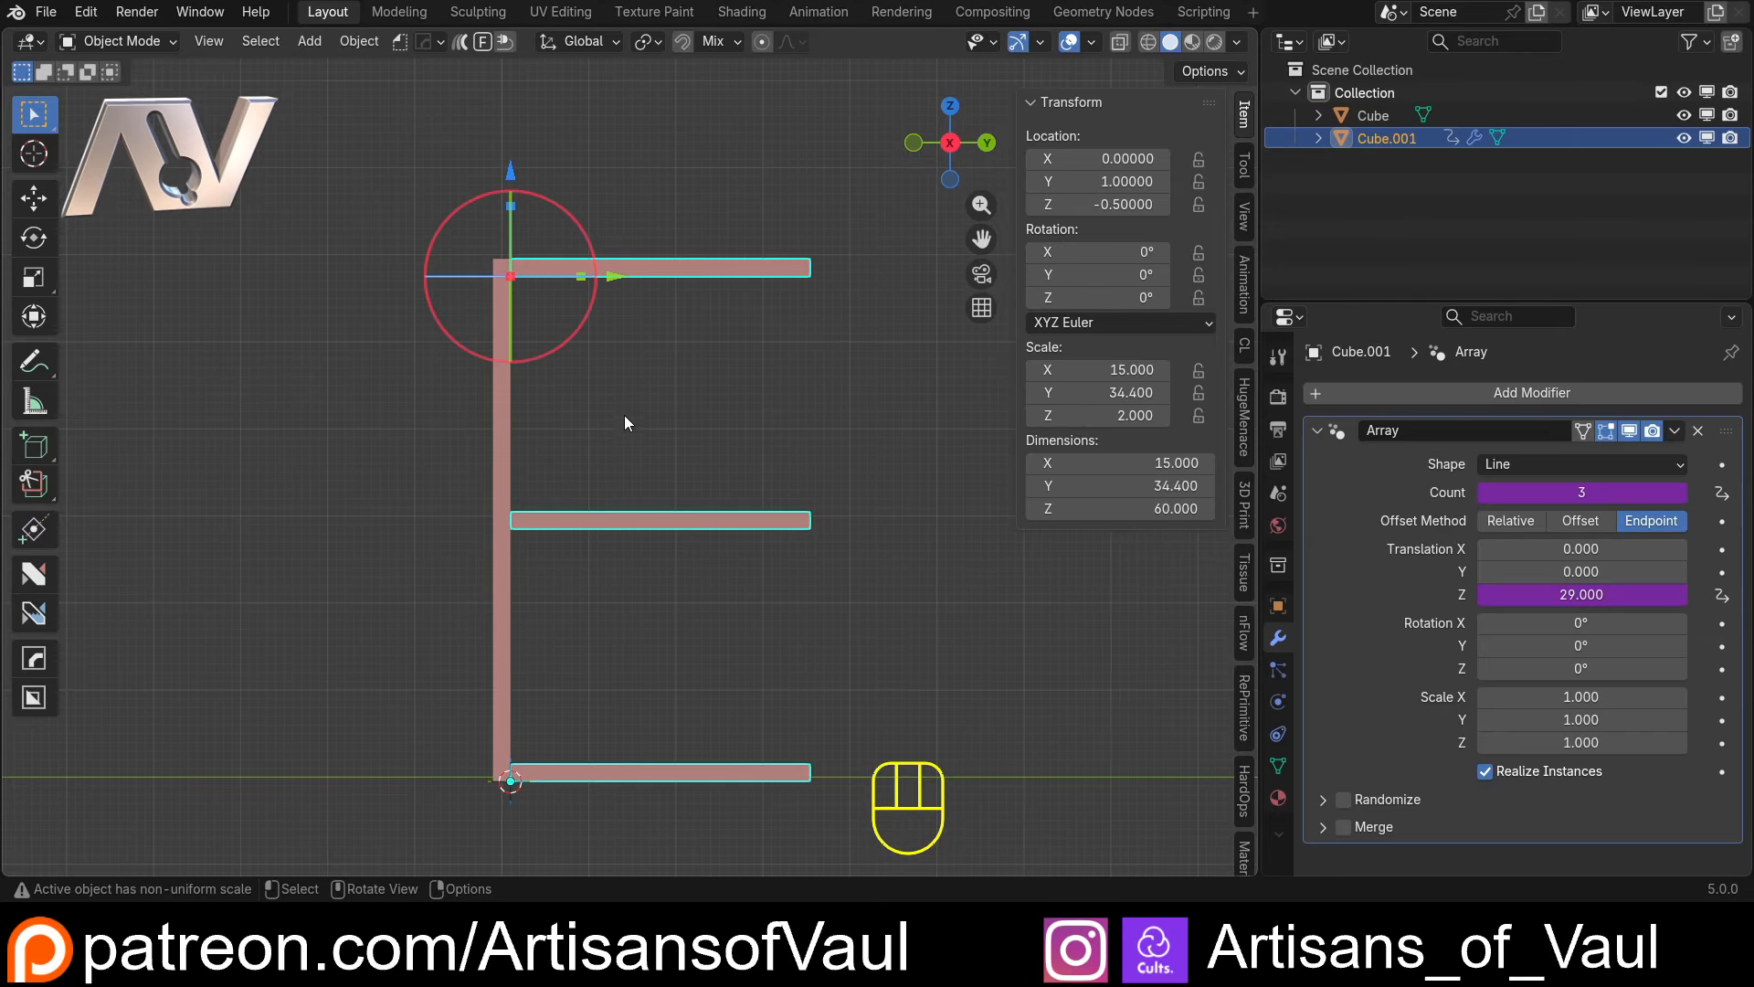
click(611, 634)
shift+middle_drag(612, 634, 578, 552)
scroll(455, 766, up, 3)
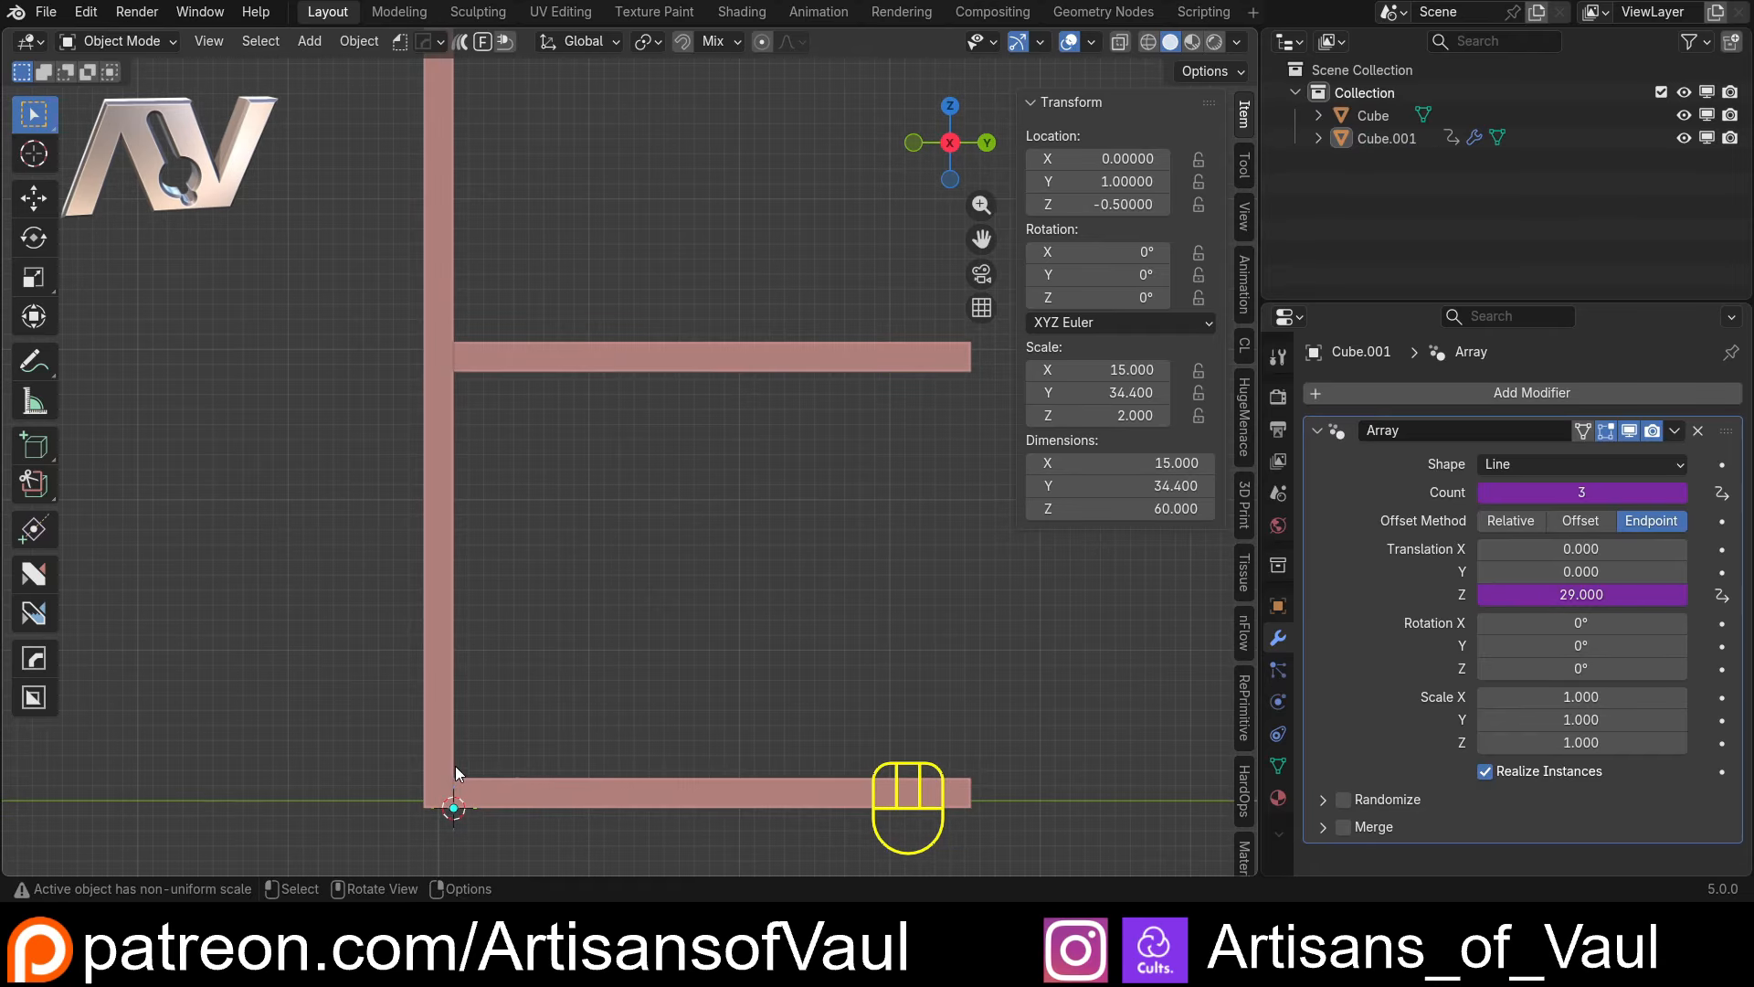
shift+middle_drag(455, 765, 548, 541)
scroll(506, 623, up, 3)
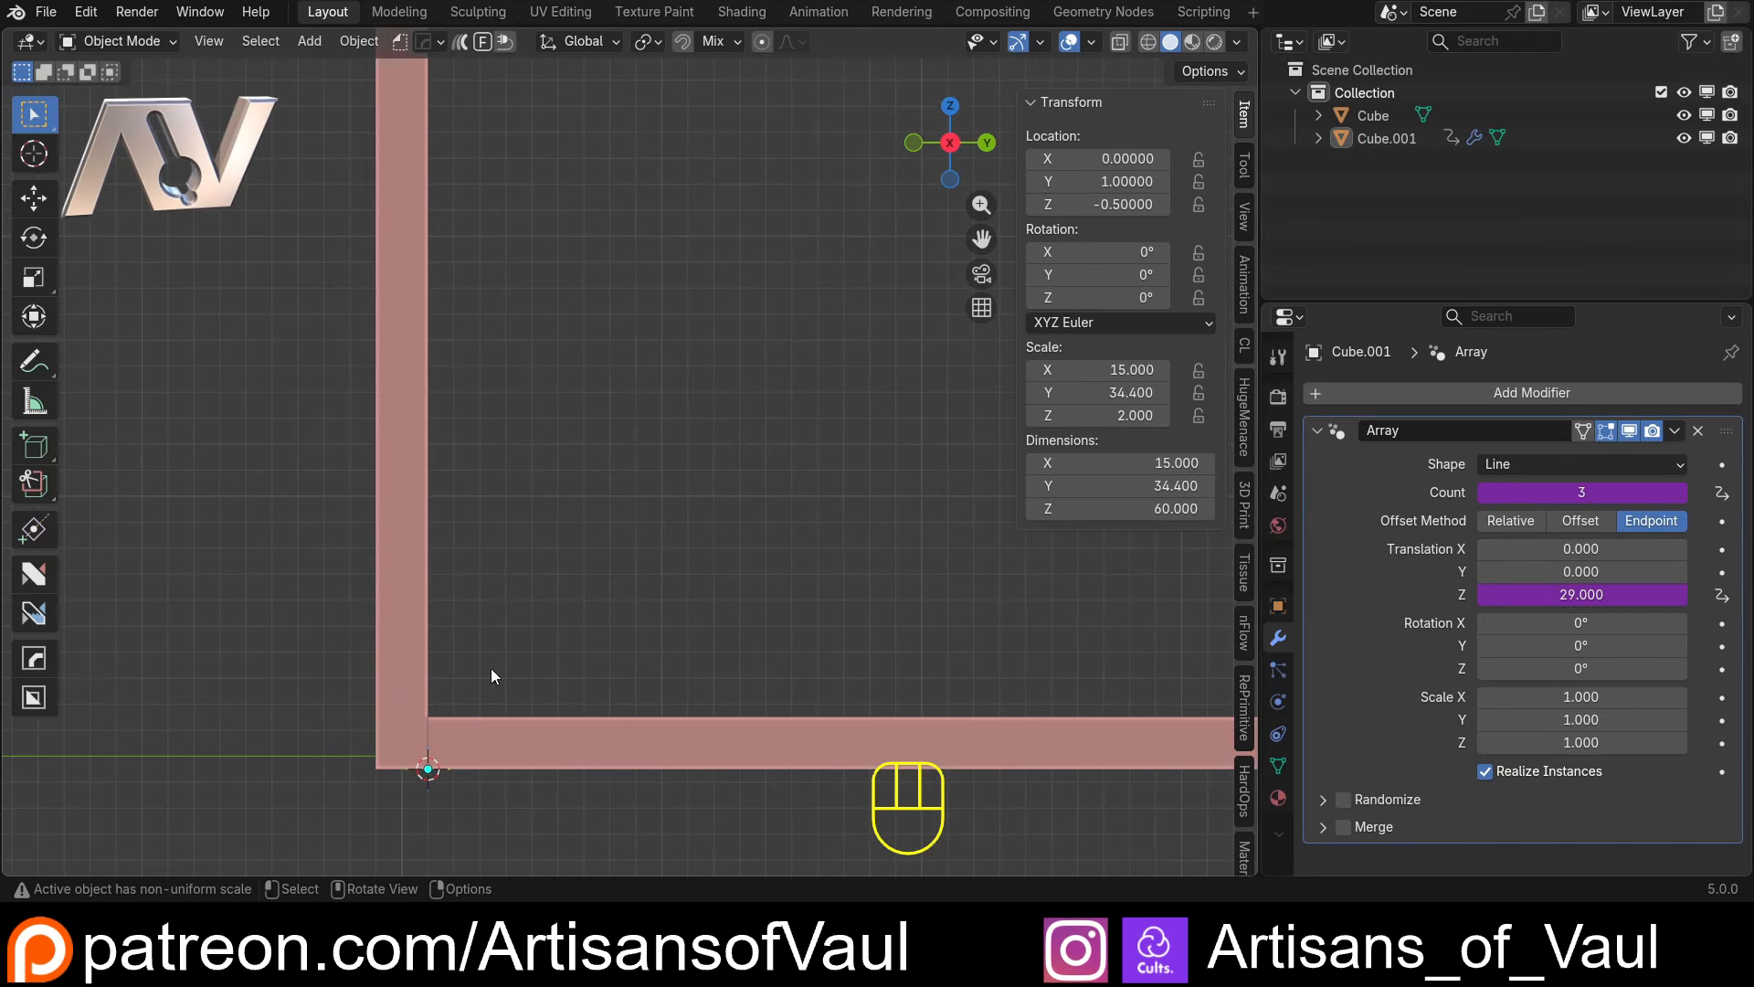
scroll(653, 408, down, 5)
scroll(486, 461, up, 2)
Add an Array modifier to the upright panel and set its count to 2
click(444, 357)
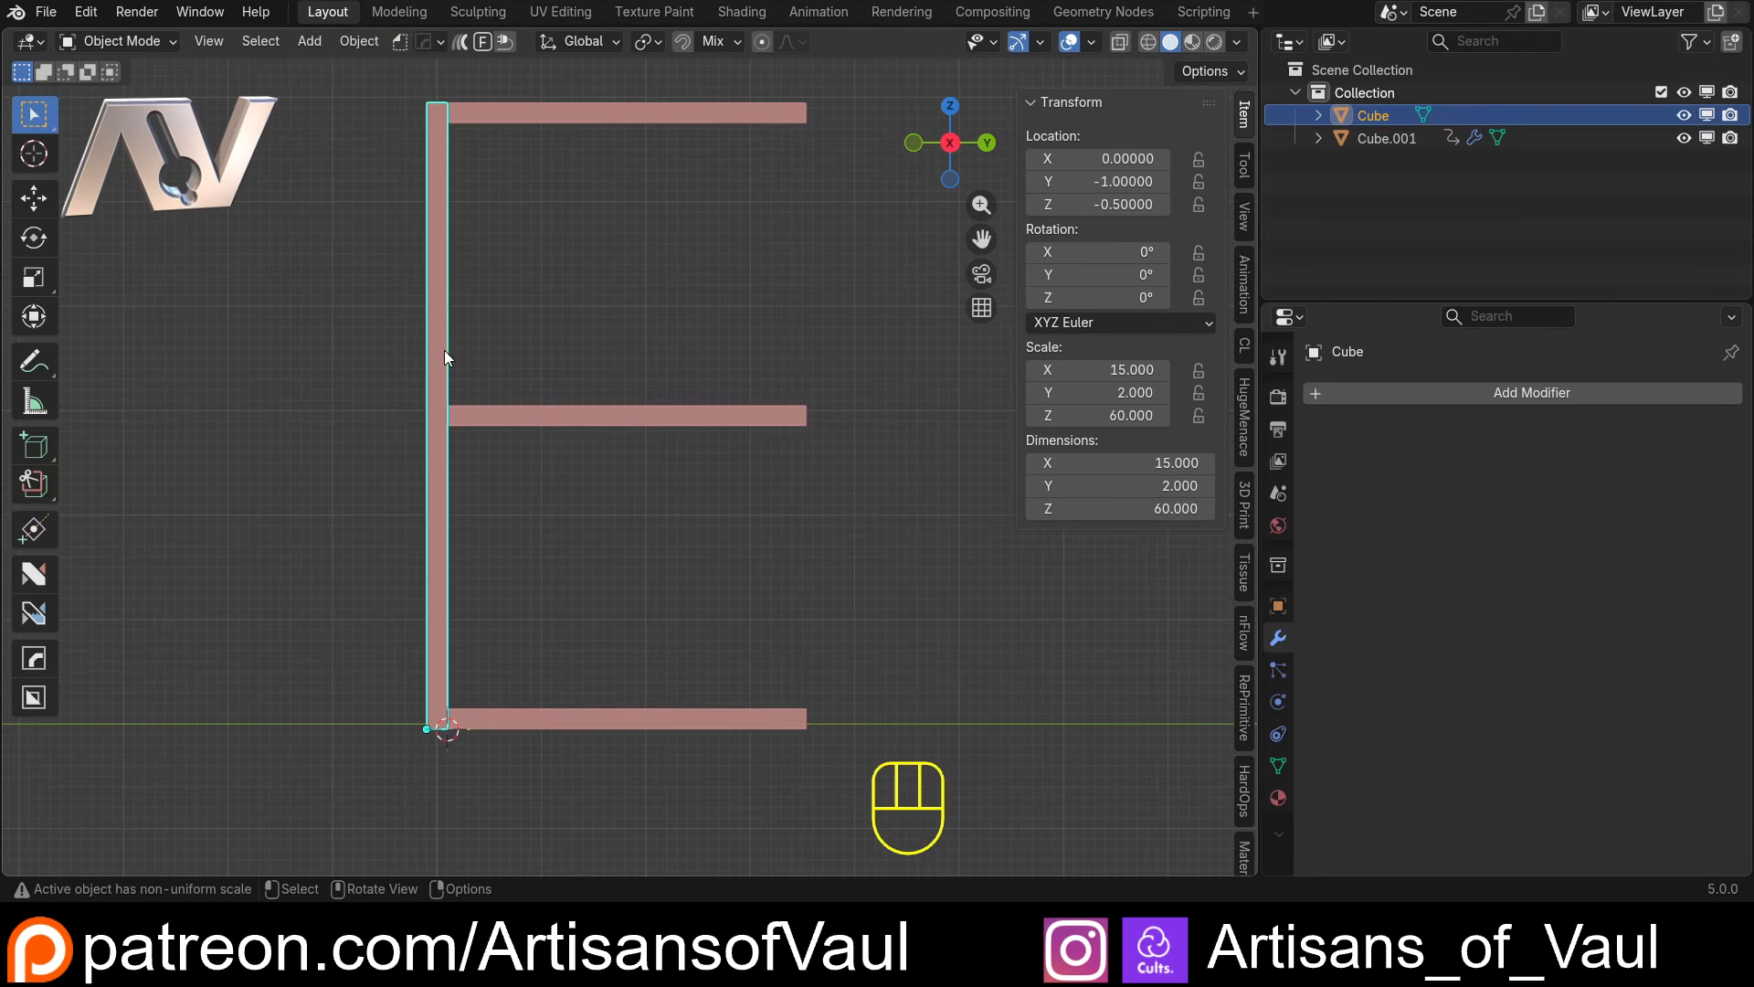
click(1318, 393)
click(1318, 393)
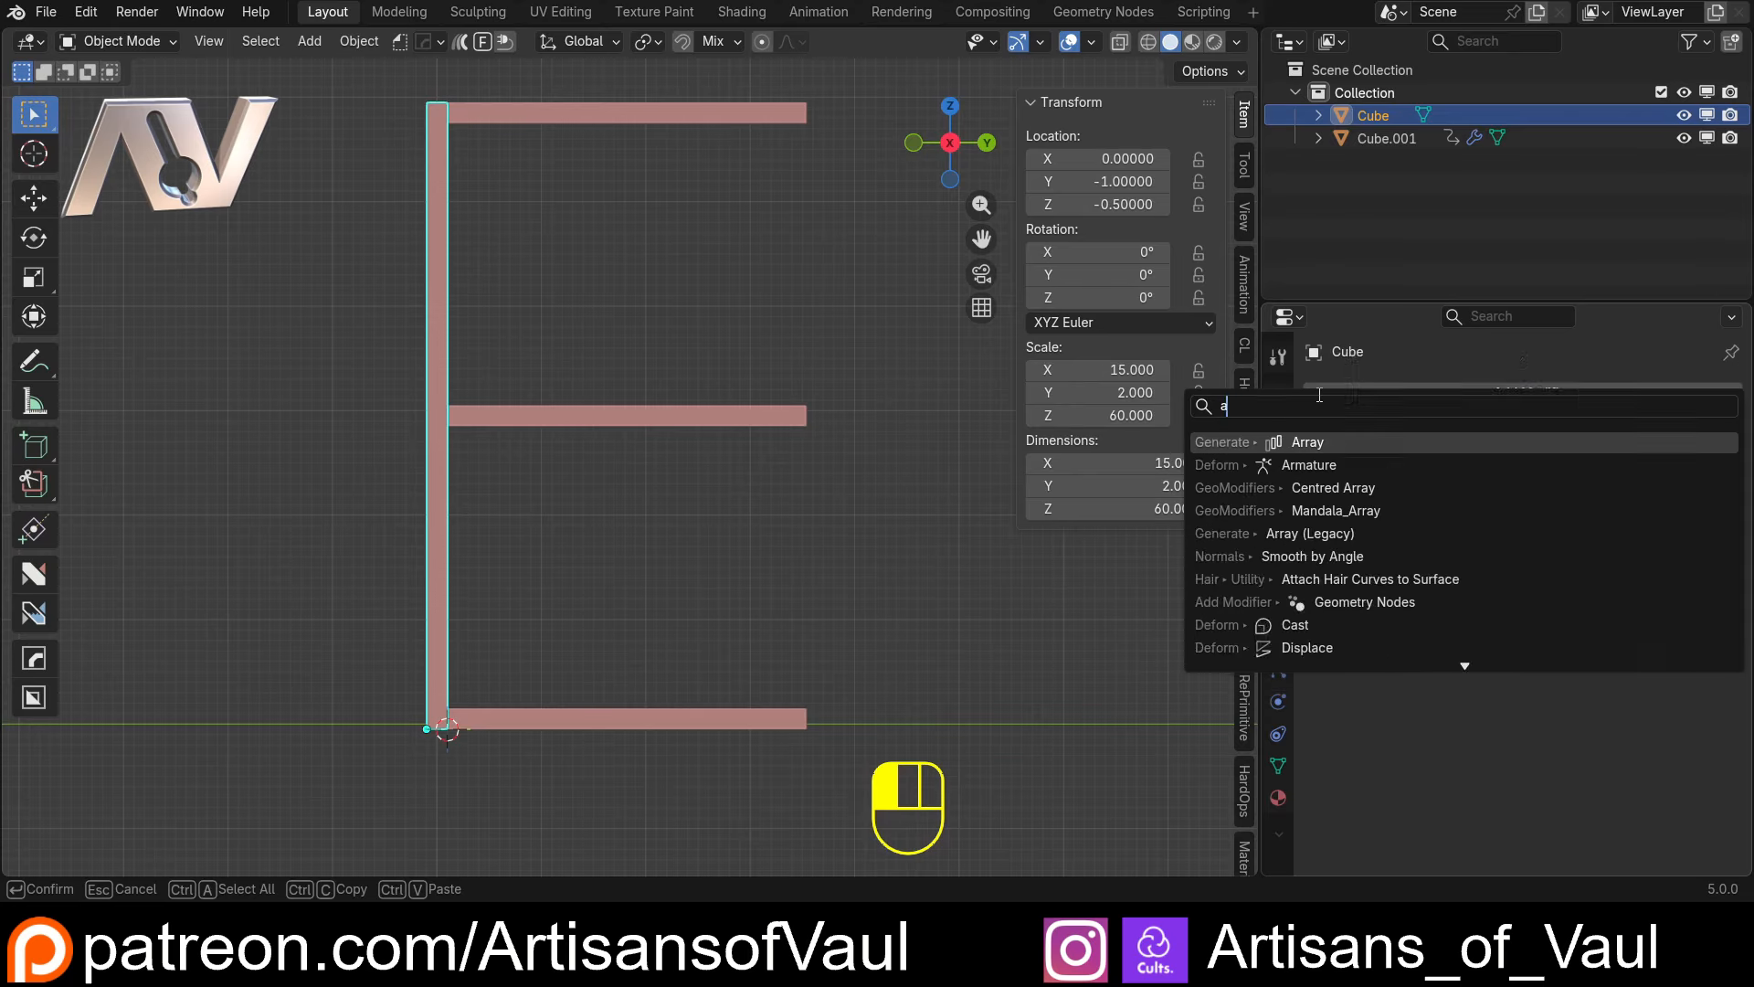
text(arr)
click(1290, 443)
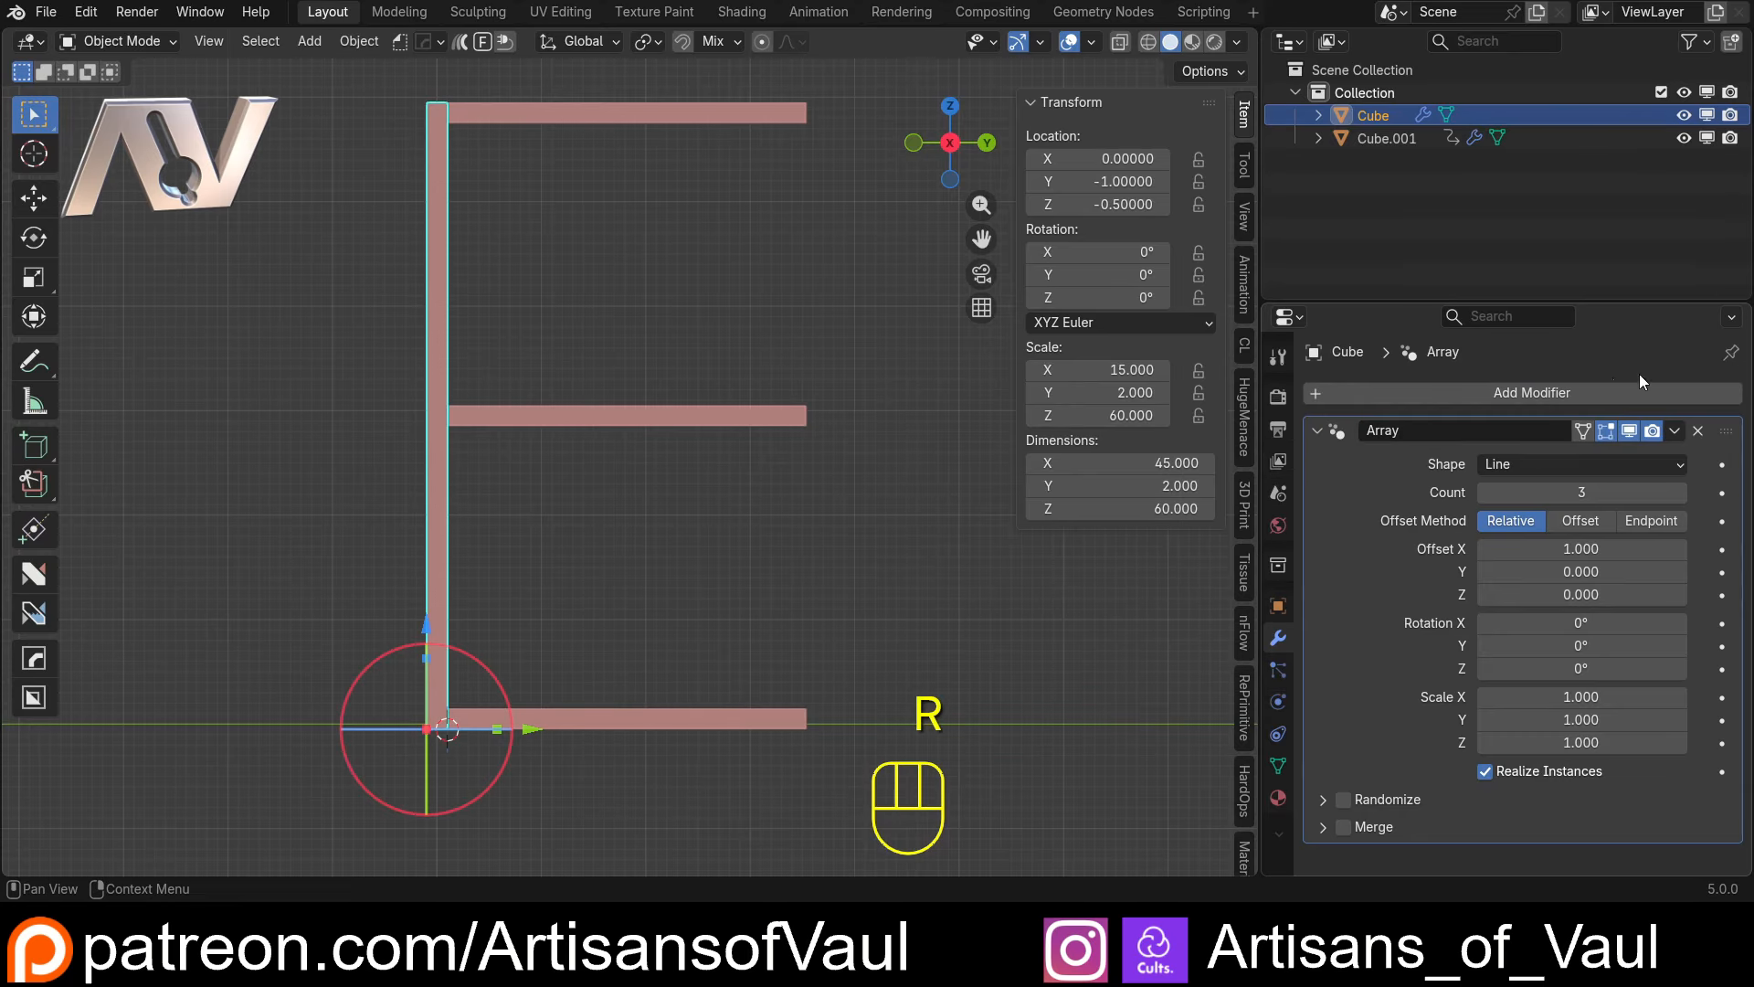
click(1523, 490)
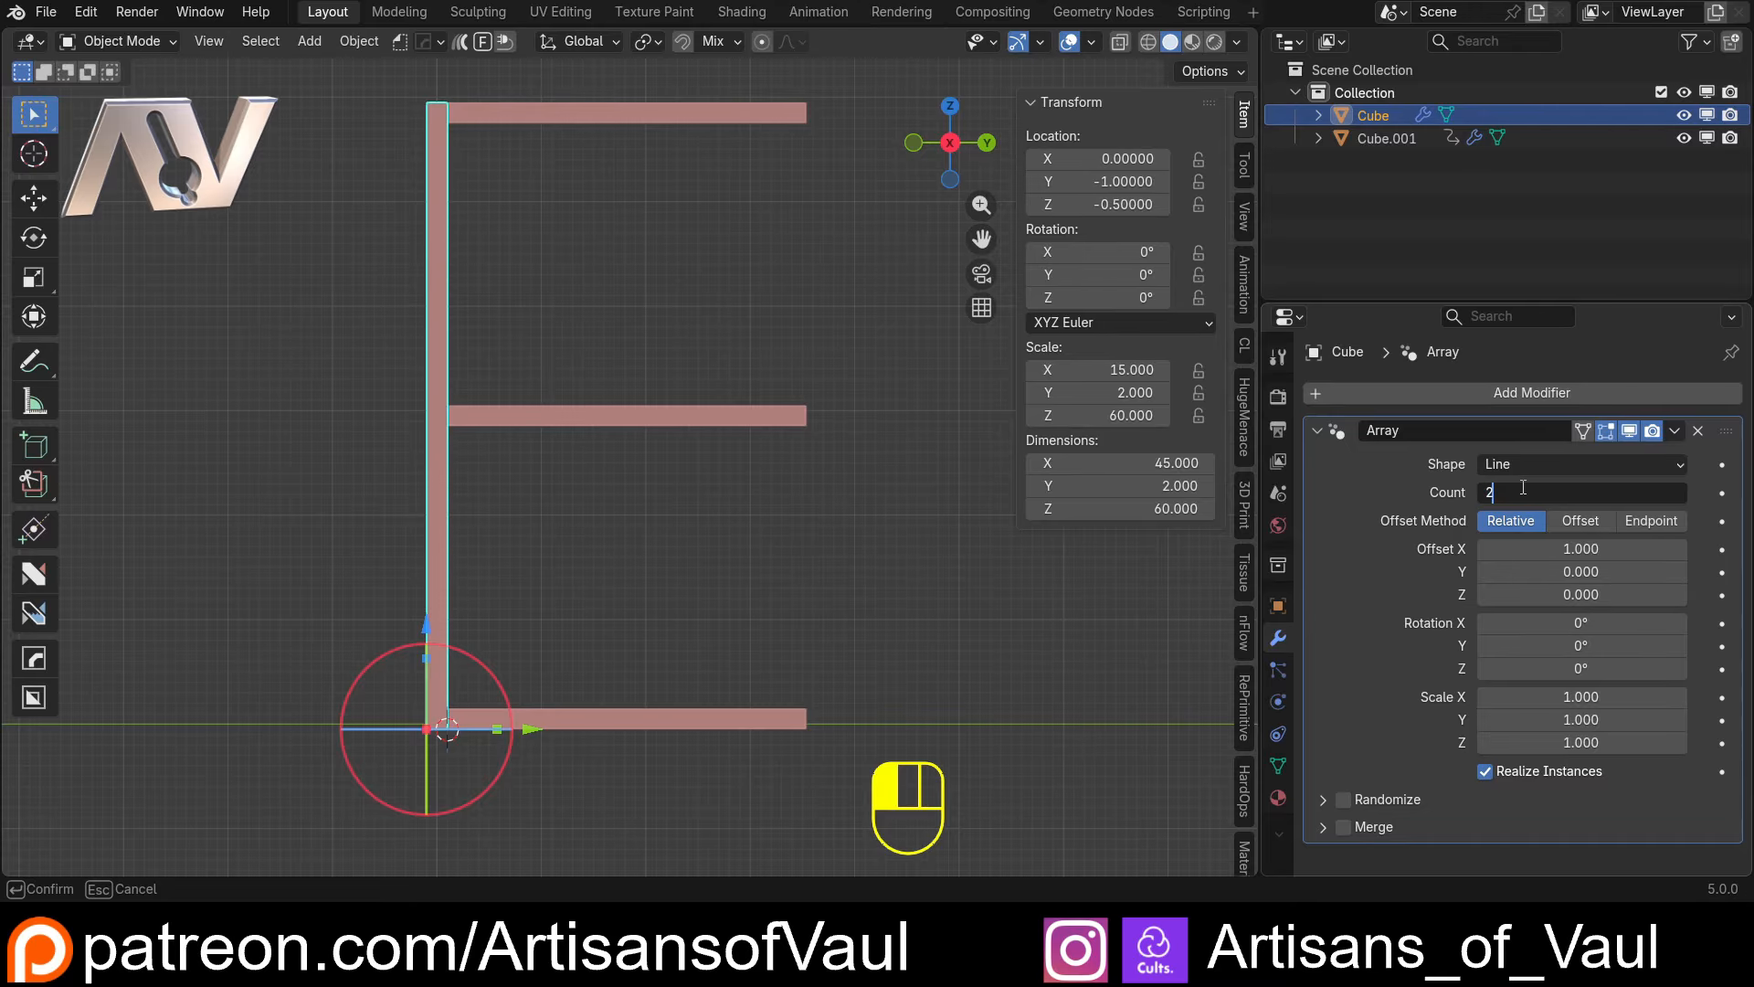
text(2)
key(Return)
Switch the upright's Array to the Offset method and set its X translation to 0
middle_drag(716, 485, 581, 513)
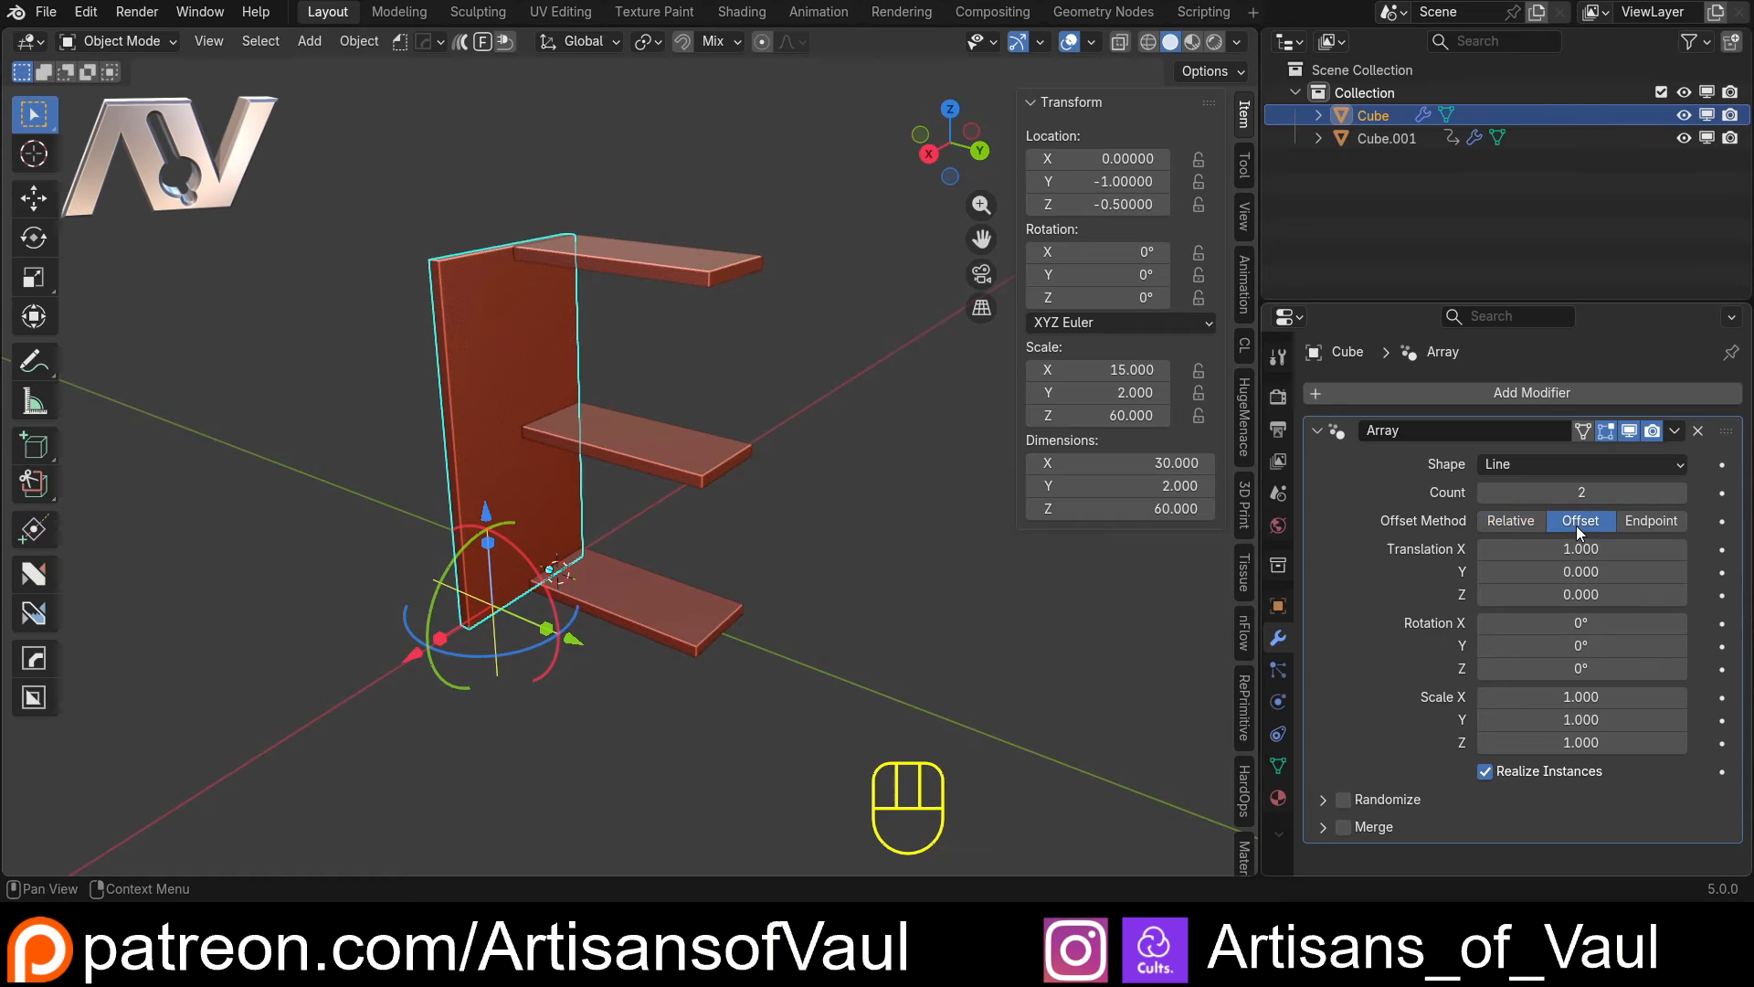
click(1531, 547)
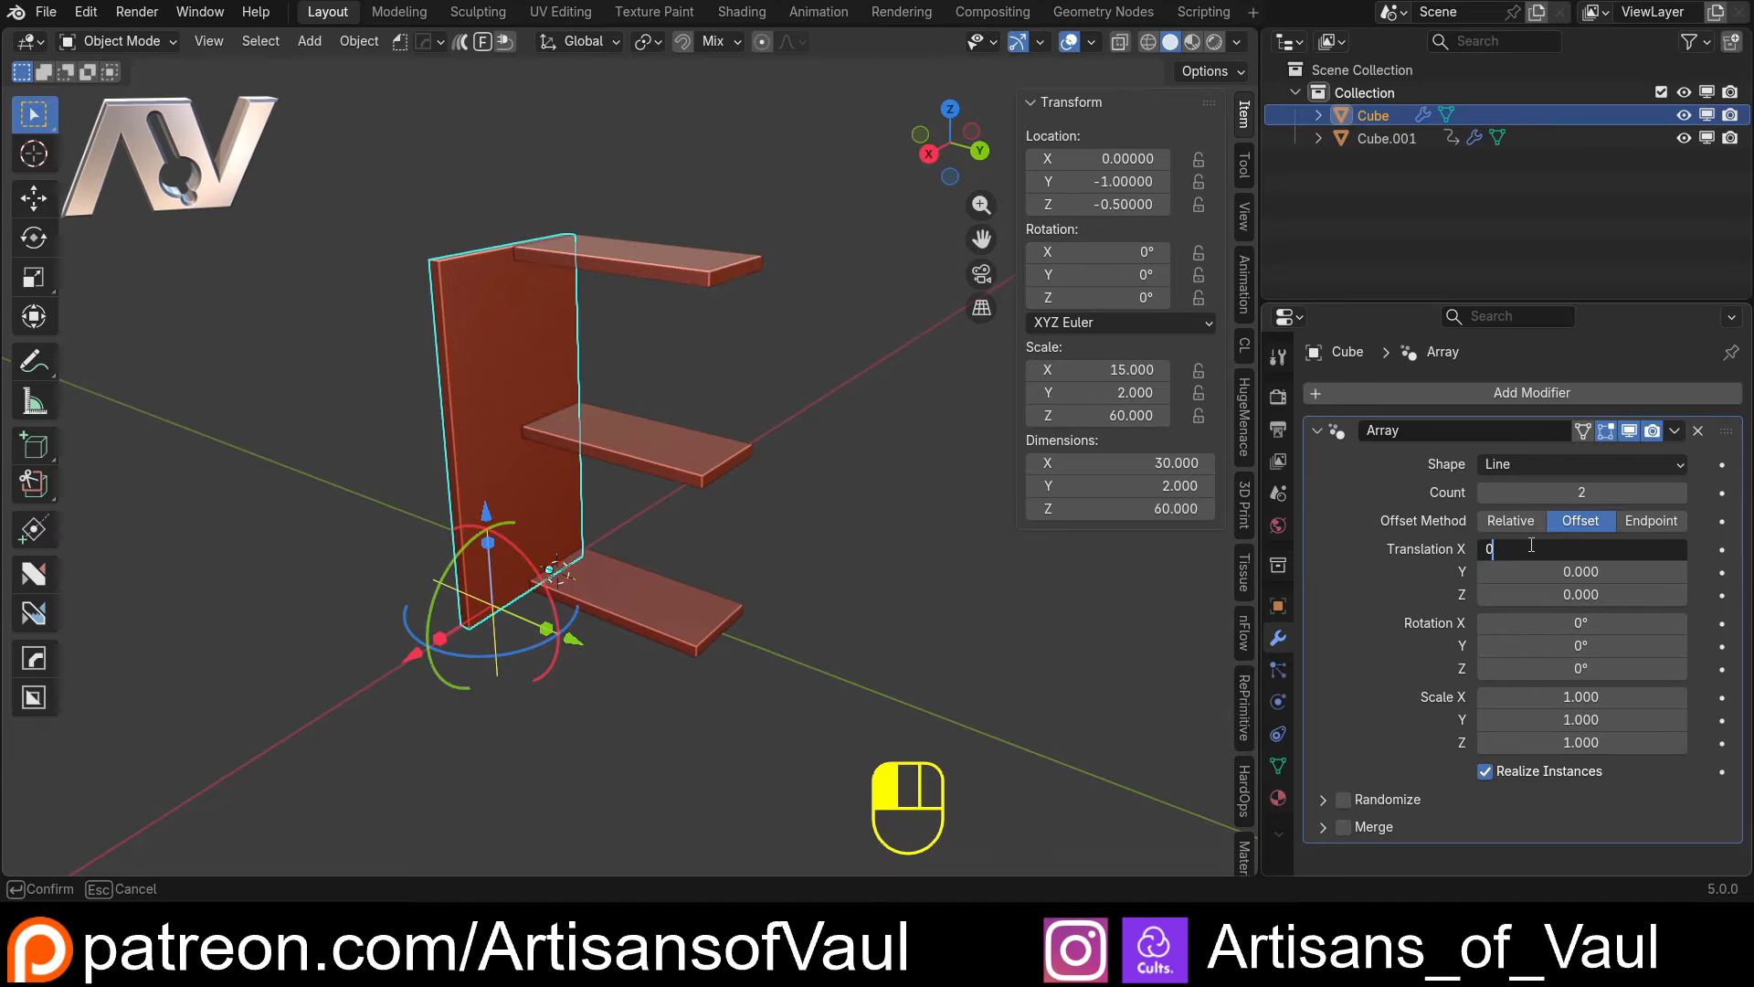
text(0)
key(Return)
key(ctrl+z)
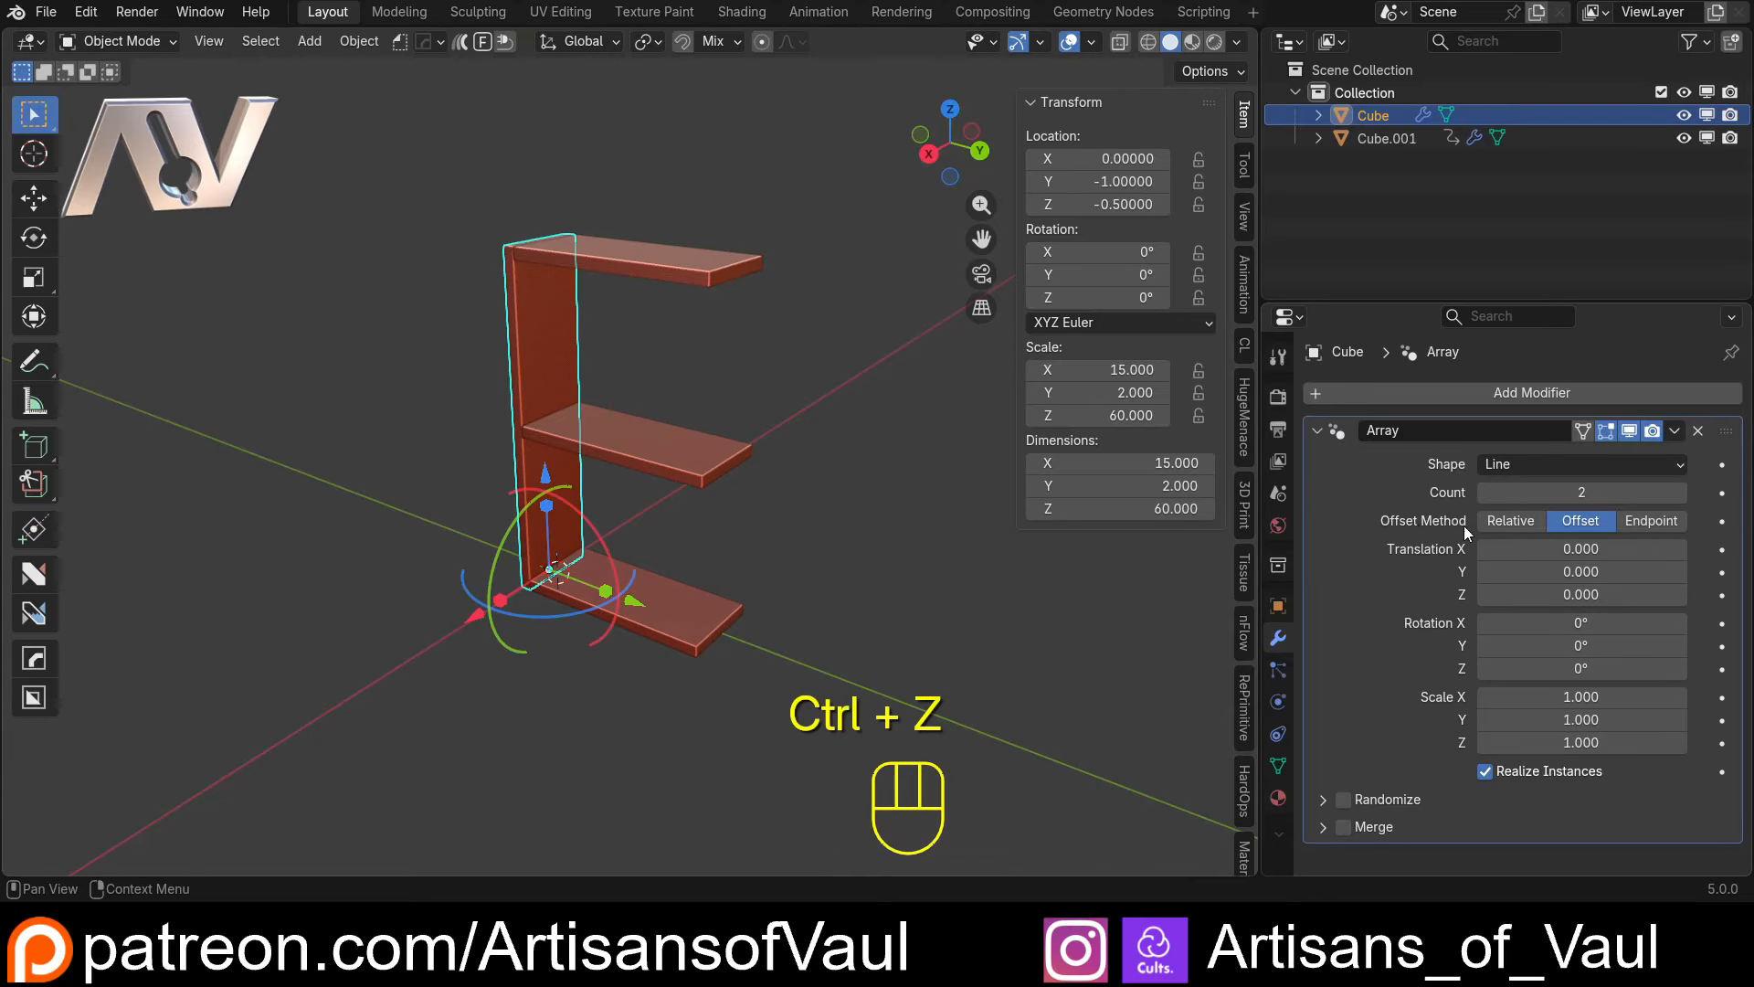
Increase the upright Array's Y translation to 18.1 to place the second upright near the shelves' far end
drag(1512, 571, 1582, 571)
middle_drag(425, 405, 525, 393)
shift+middle_drag(521, 347, 519, 464)
scroll(518, 464, up, 2)
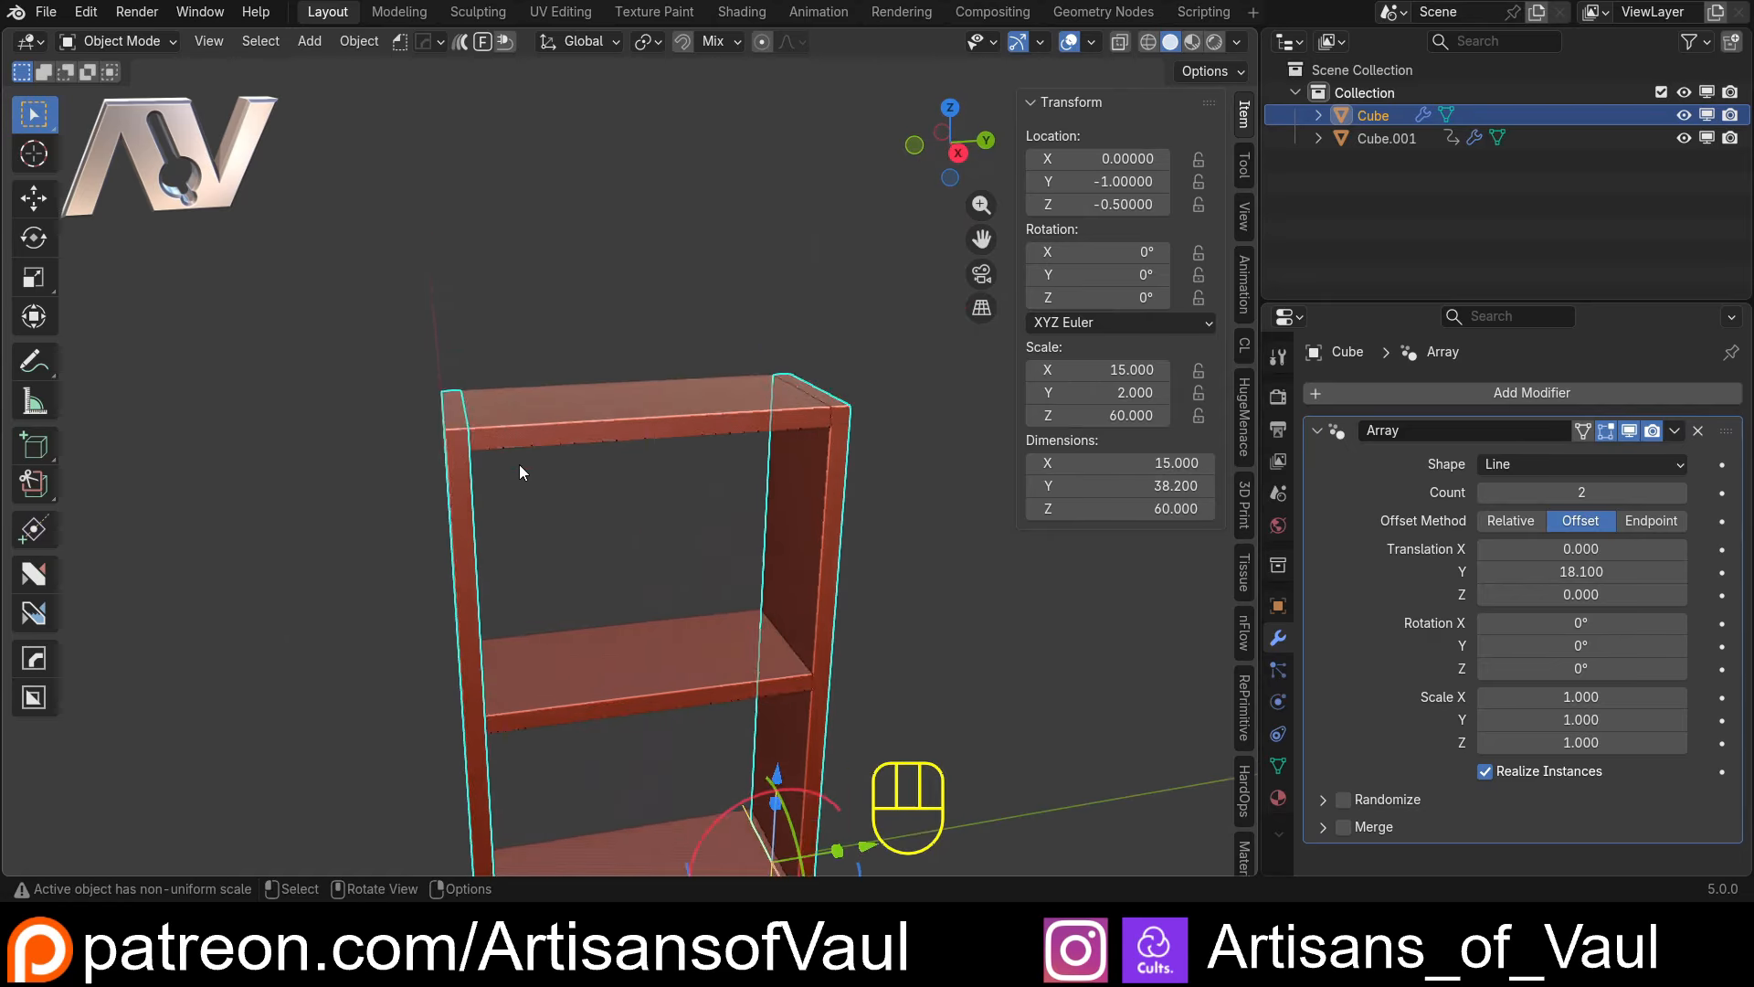
Copy the shelves' Y scale as a new driver and paste it onto the upright Array's Y translation
click(566, 420)
middle_drag(665, 466, 672, 364)
scroll(661, 403, down, 1)
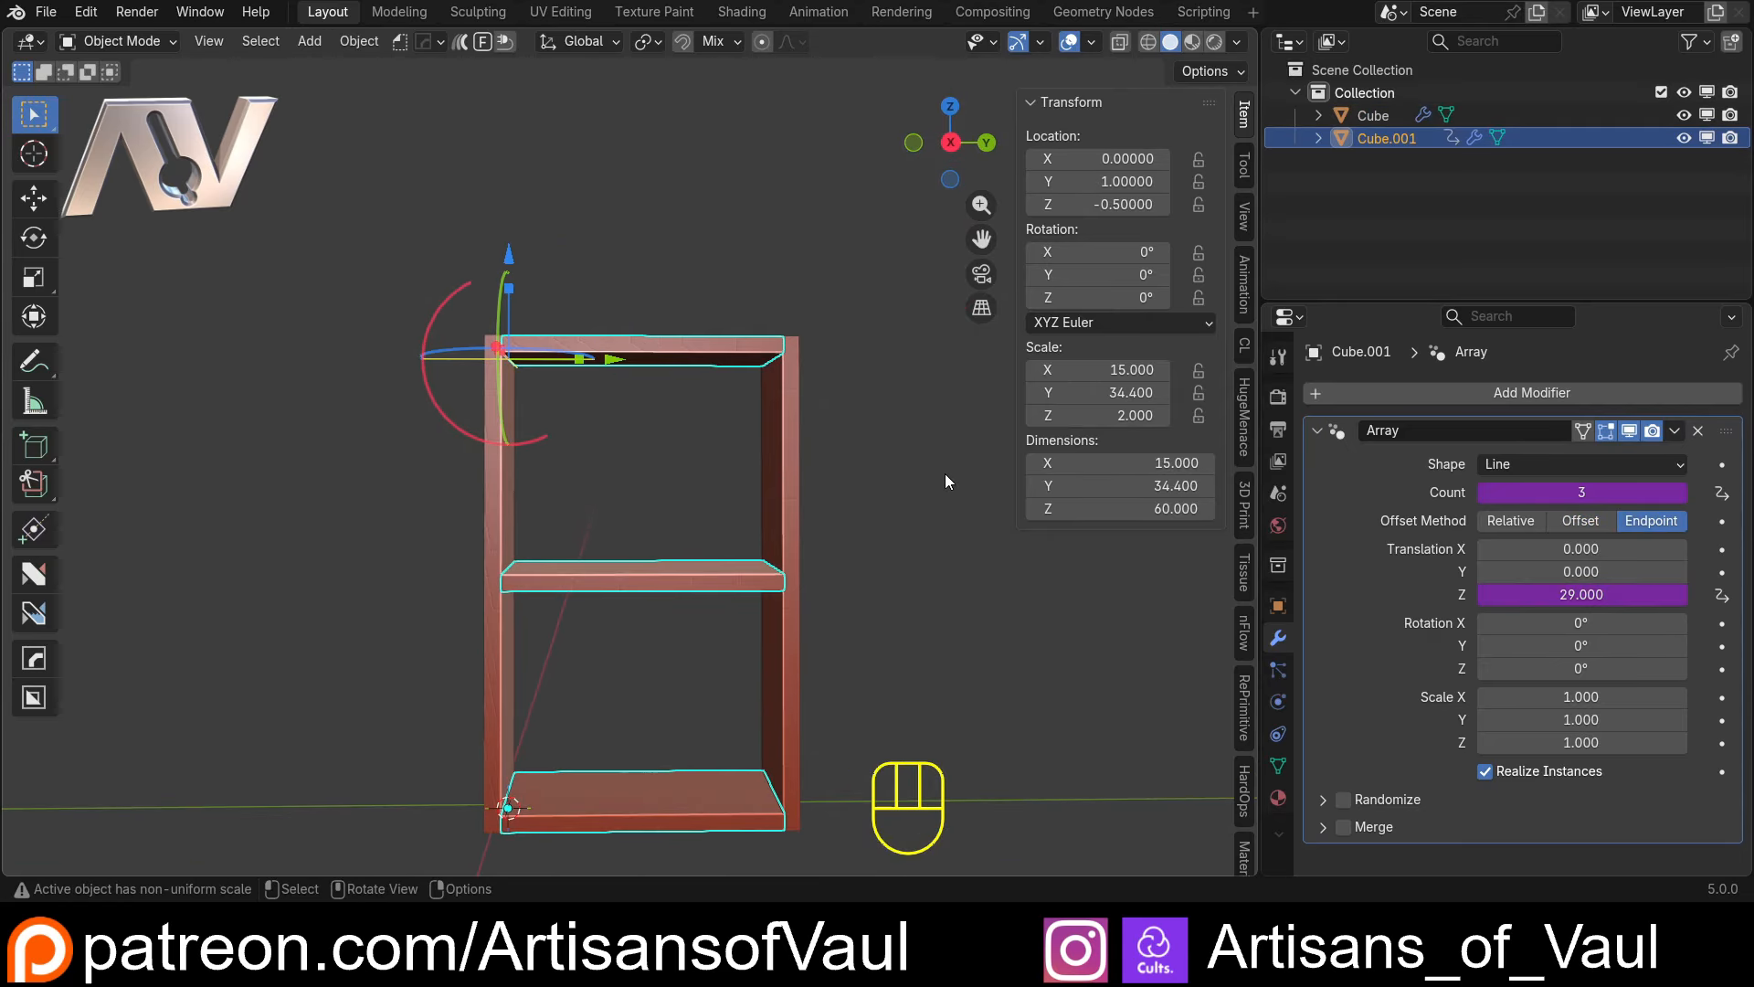
right_click(1101, 393)
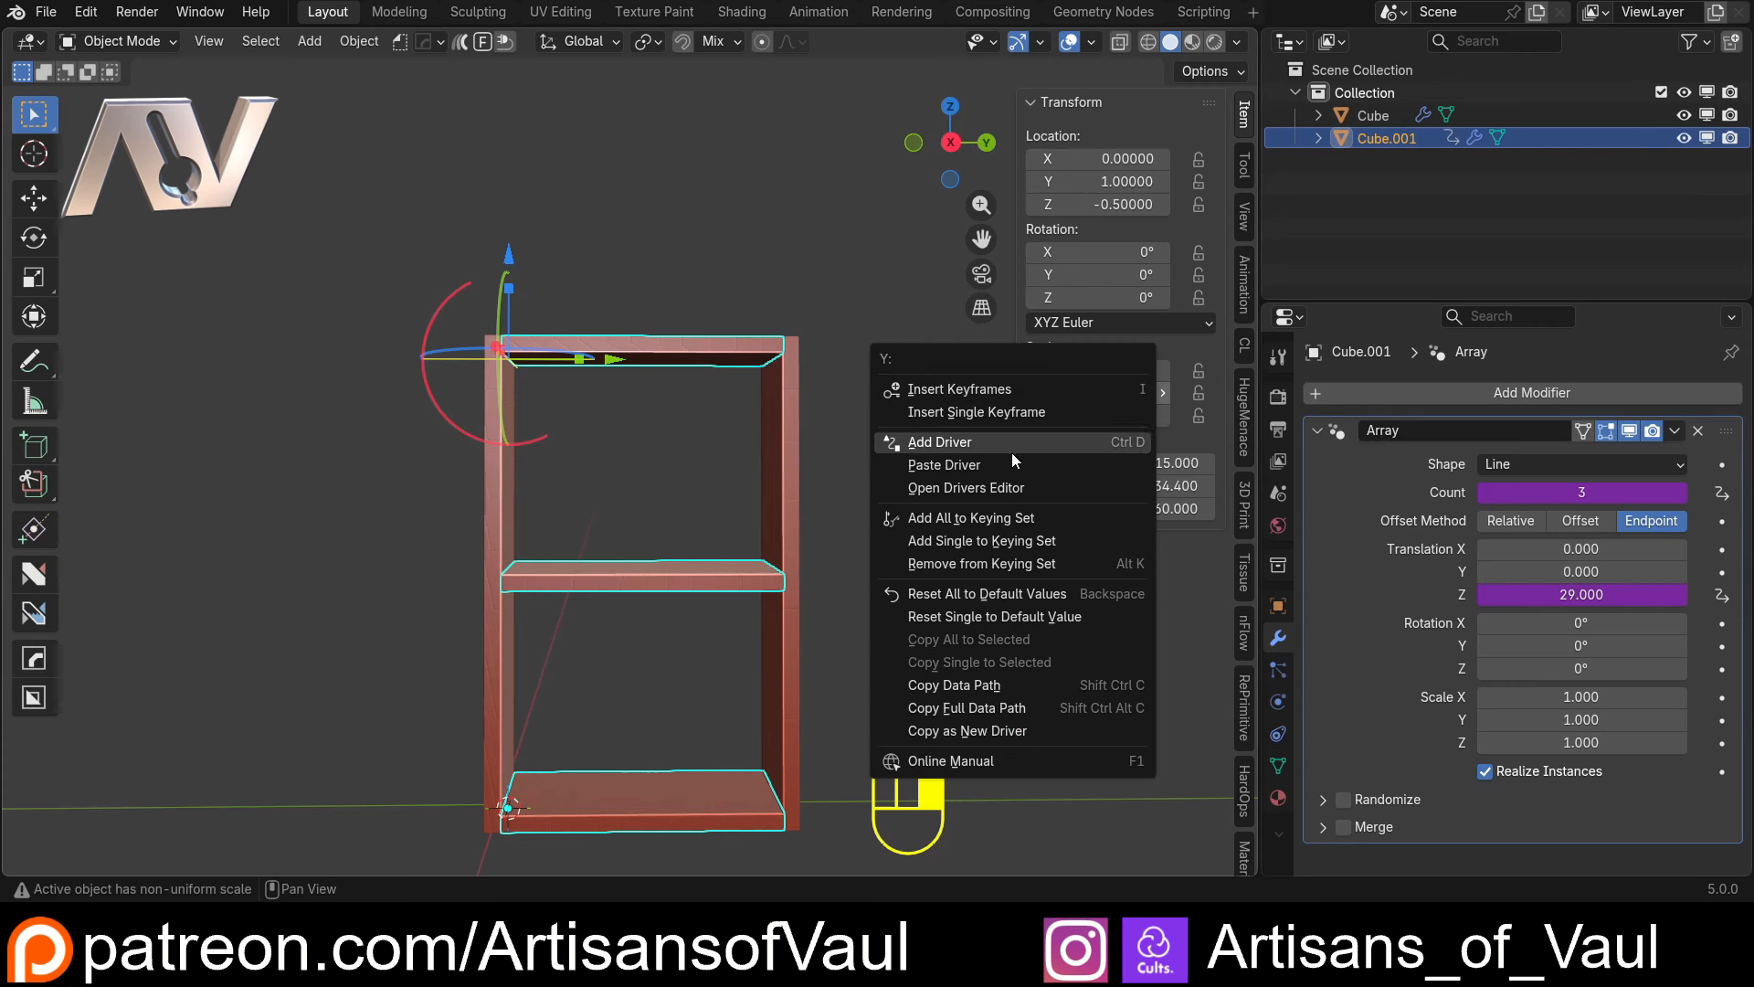
click(1000, 730)
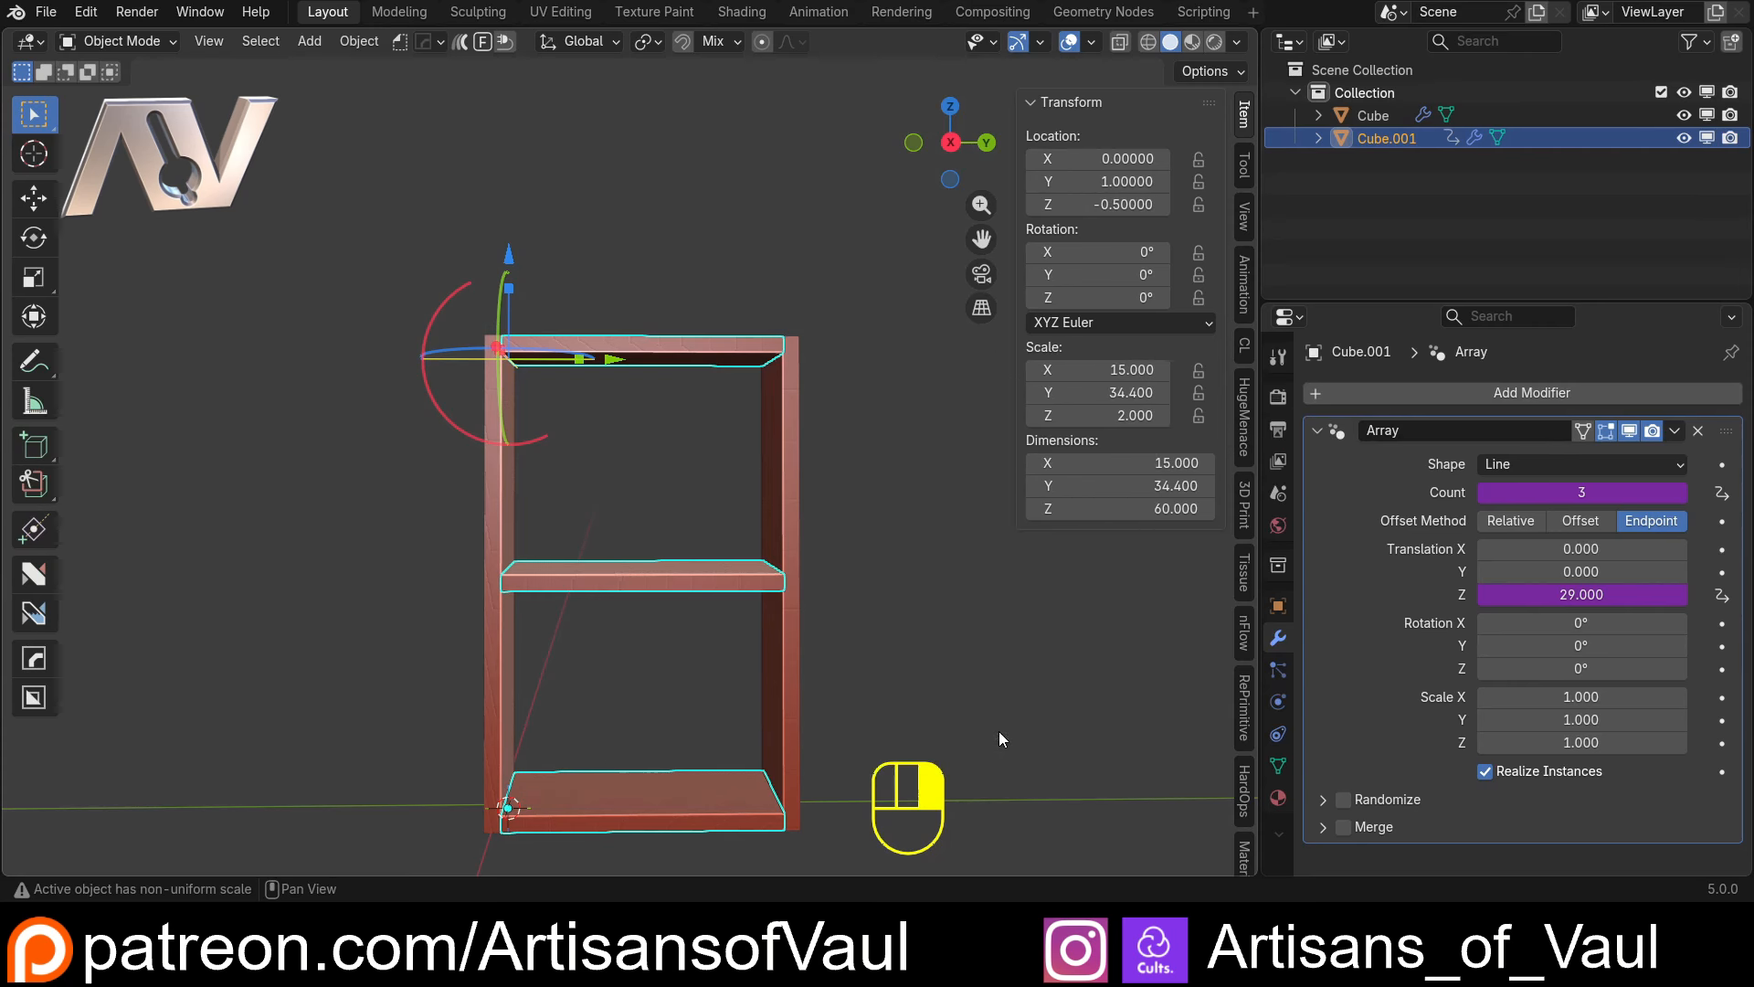
click(786, 515)
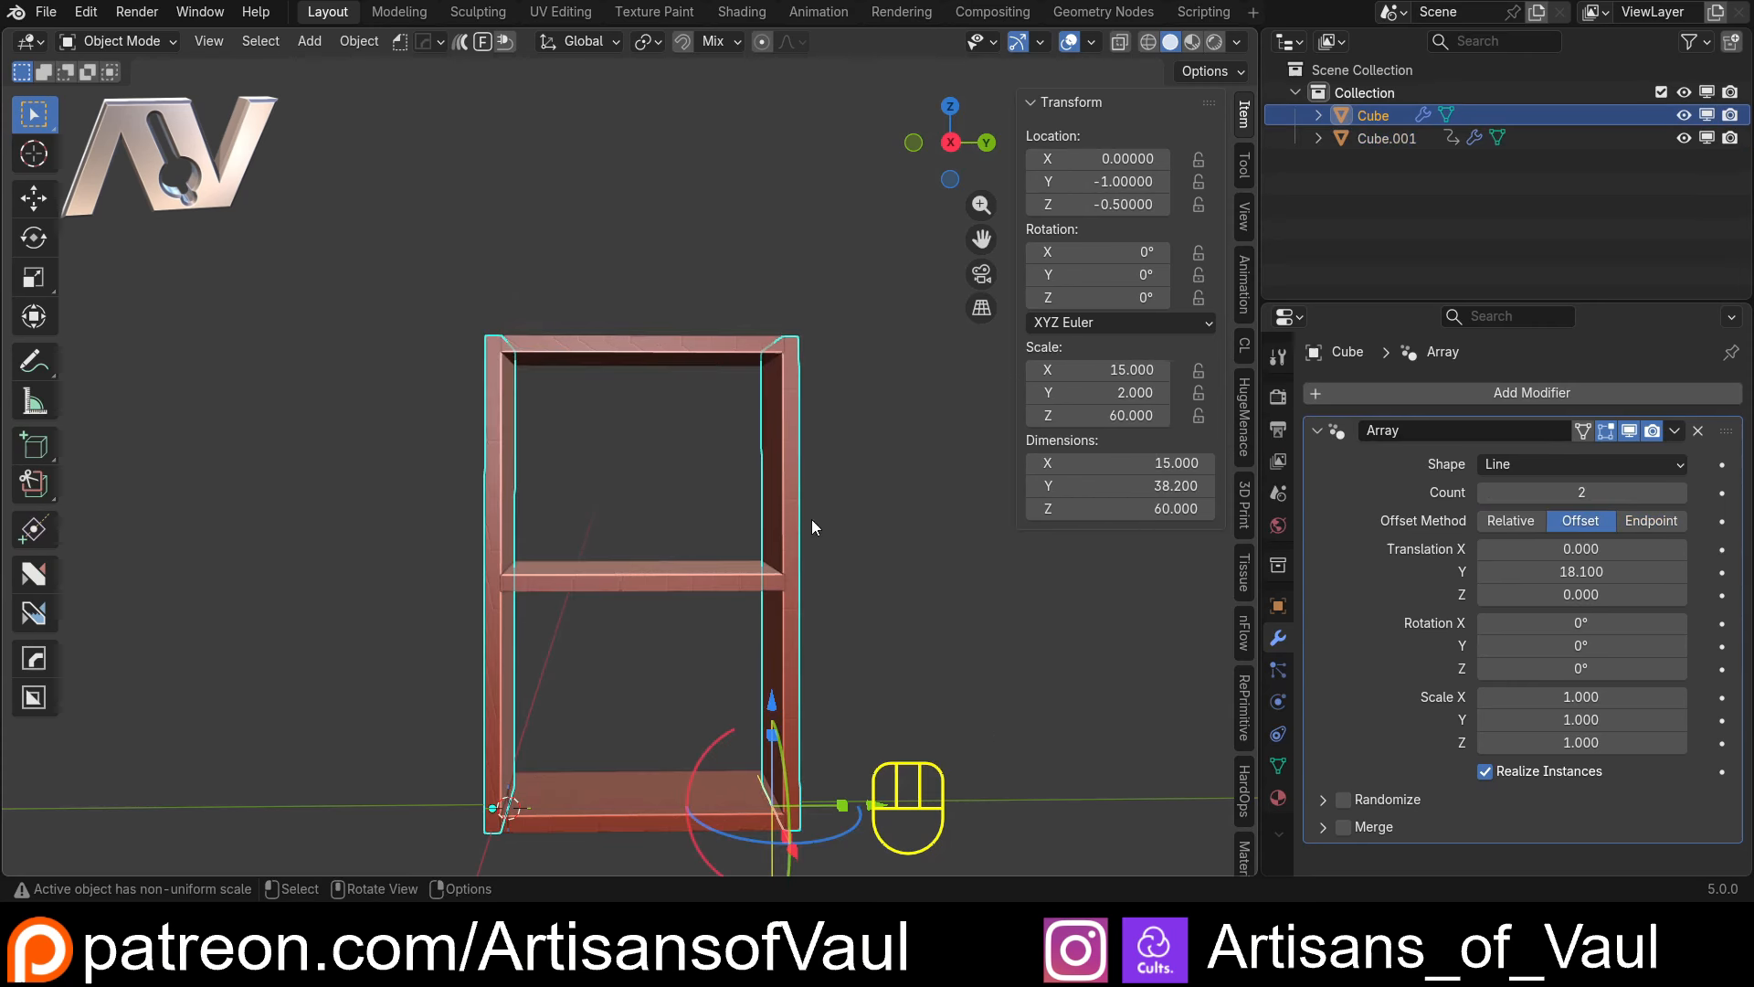
right_click(1556, 572)
click(1555, 573)
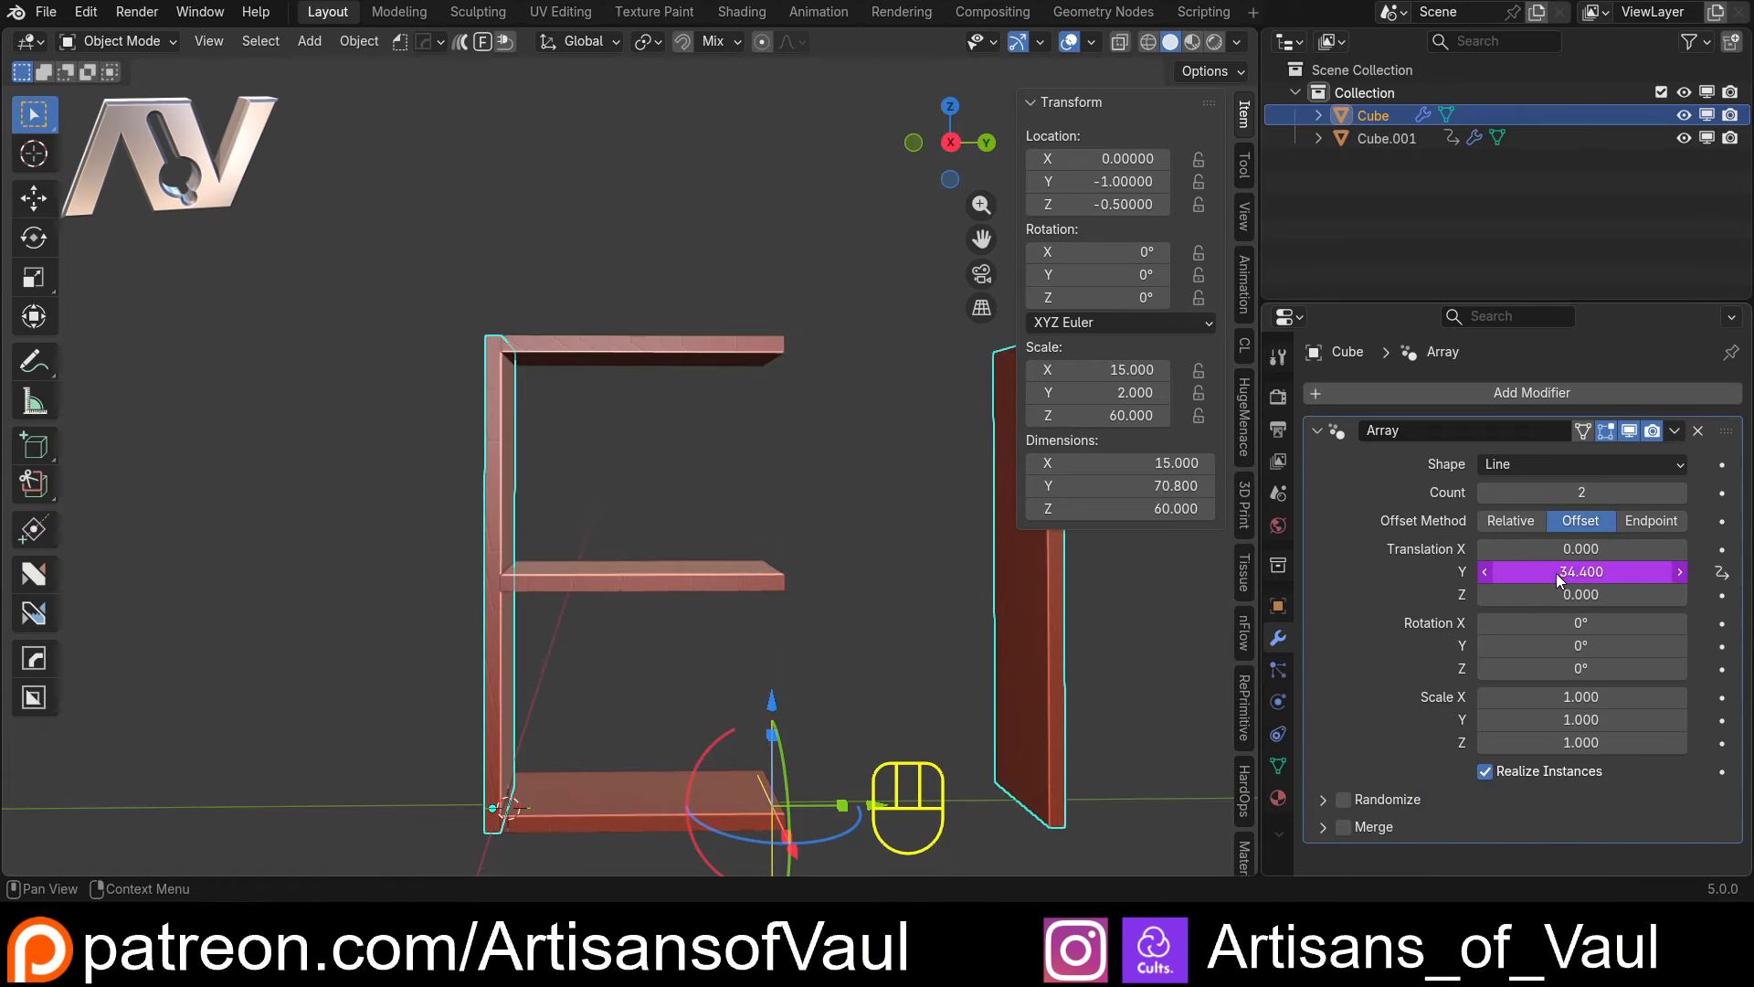
click(760, 575)
click(1038, 635)
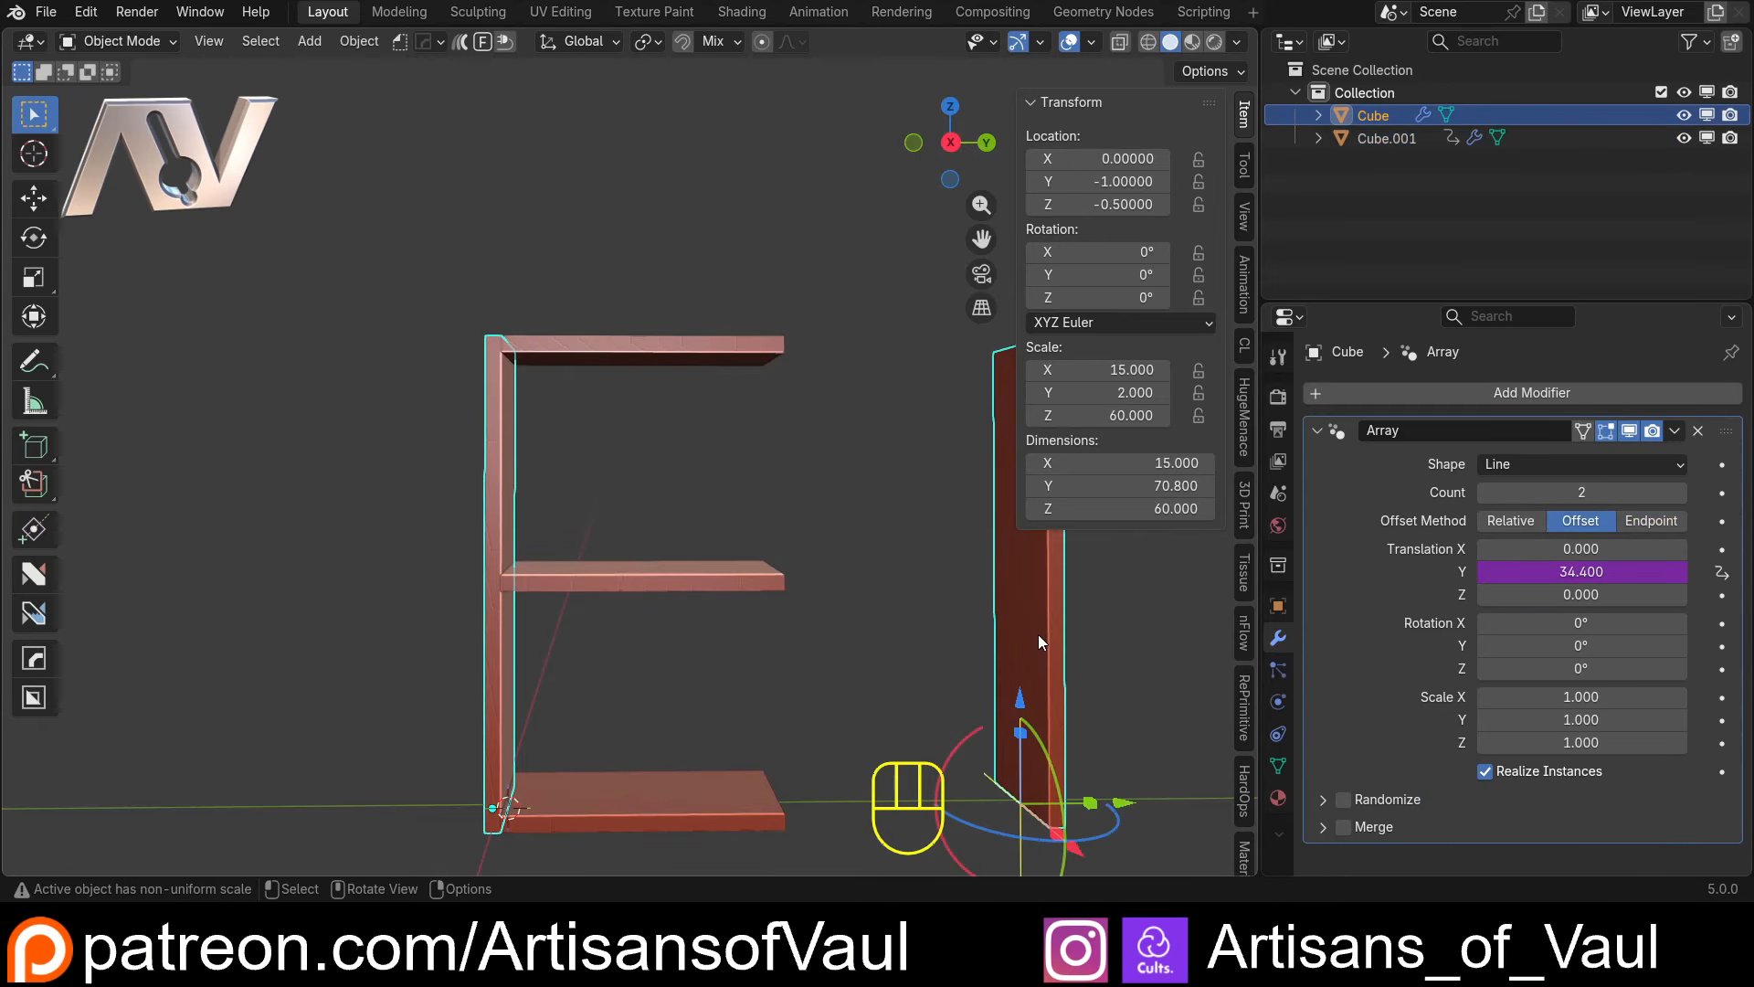
right_click(1091, 392)
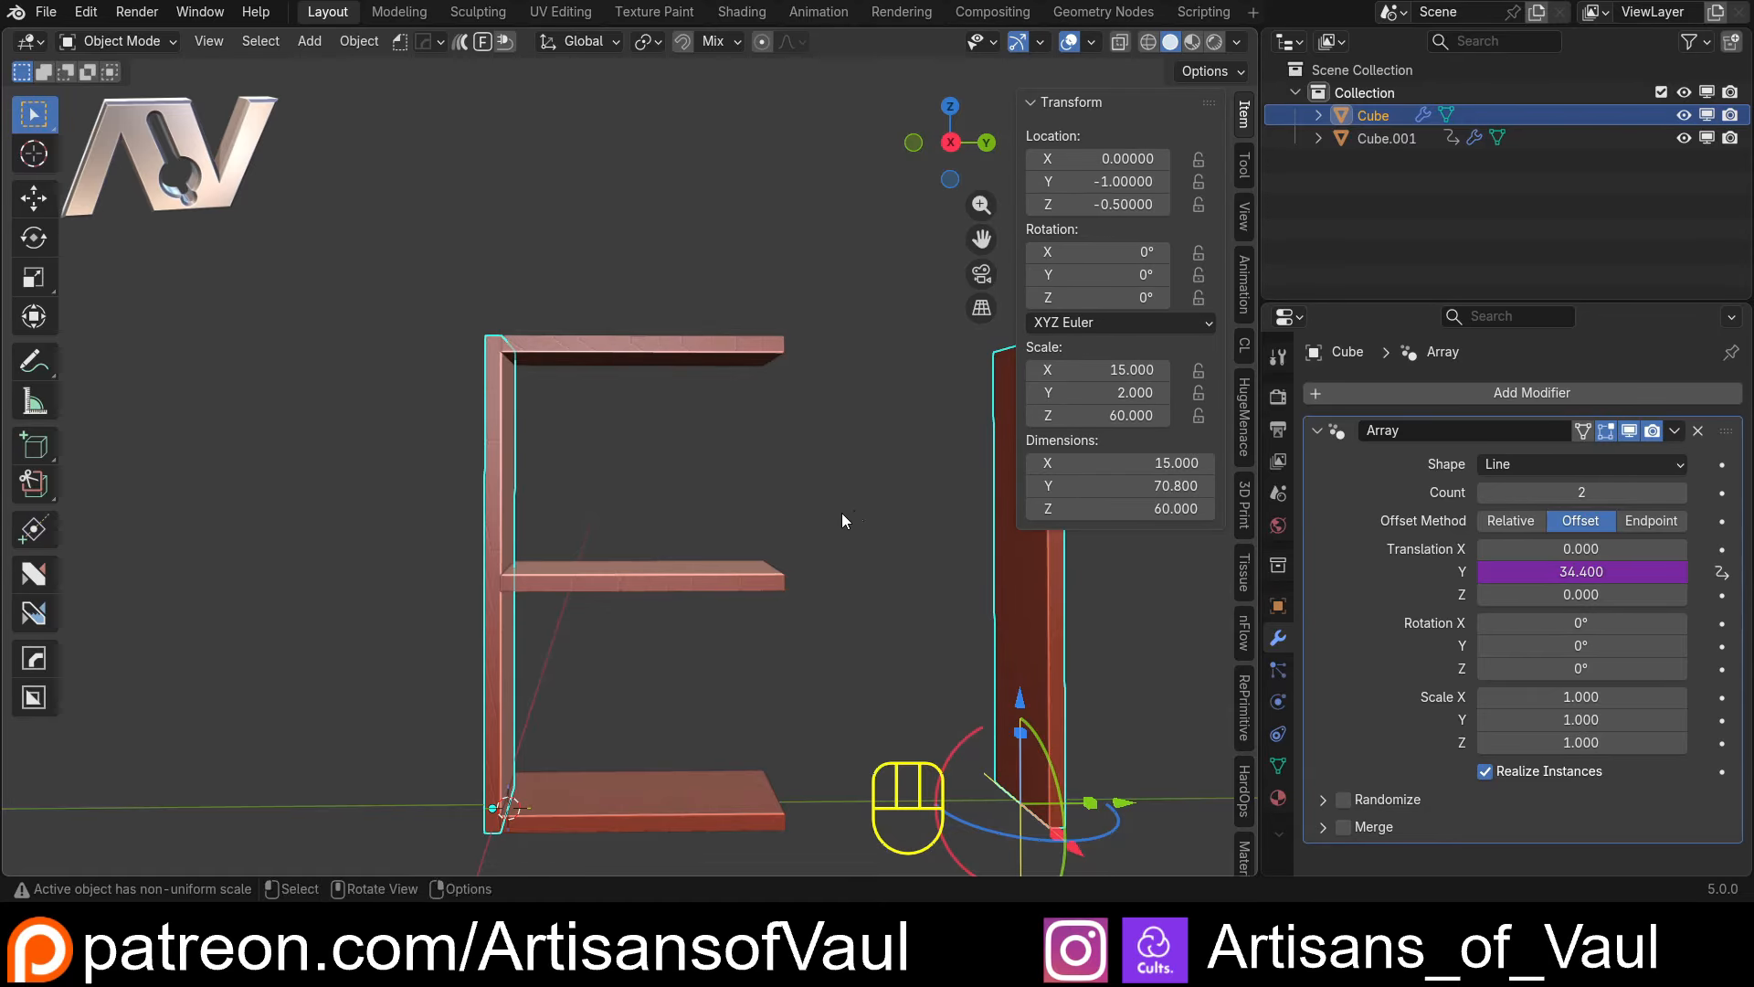
Edit the upright Array's Y translation driver to use a Scripted Expression of scale/2
shift+middle_drag(836, 461, 718, 425)
right_click(1561, 574)
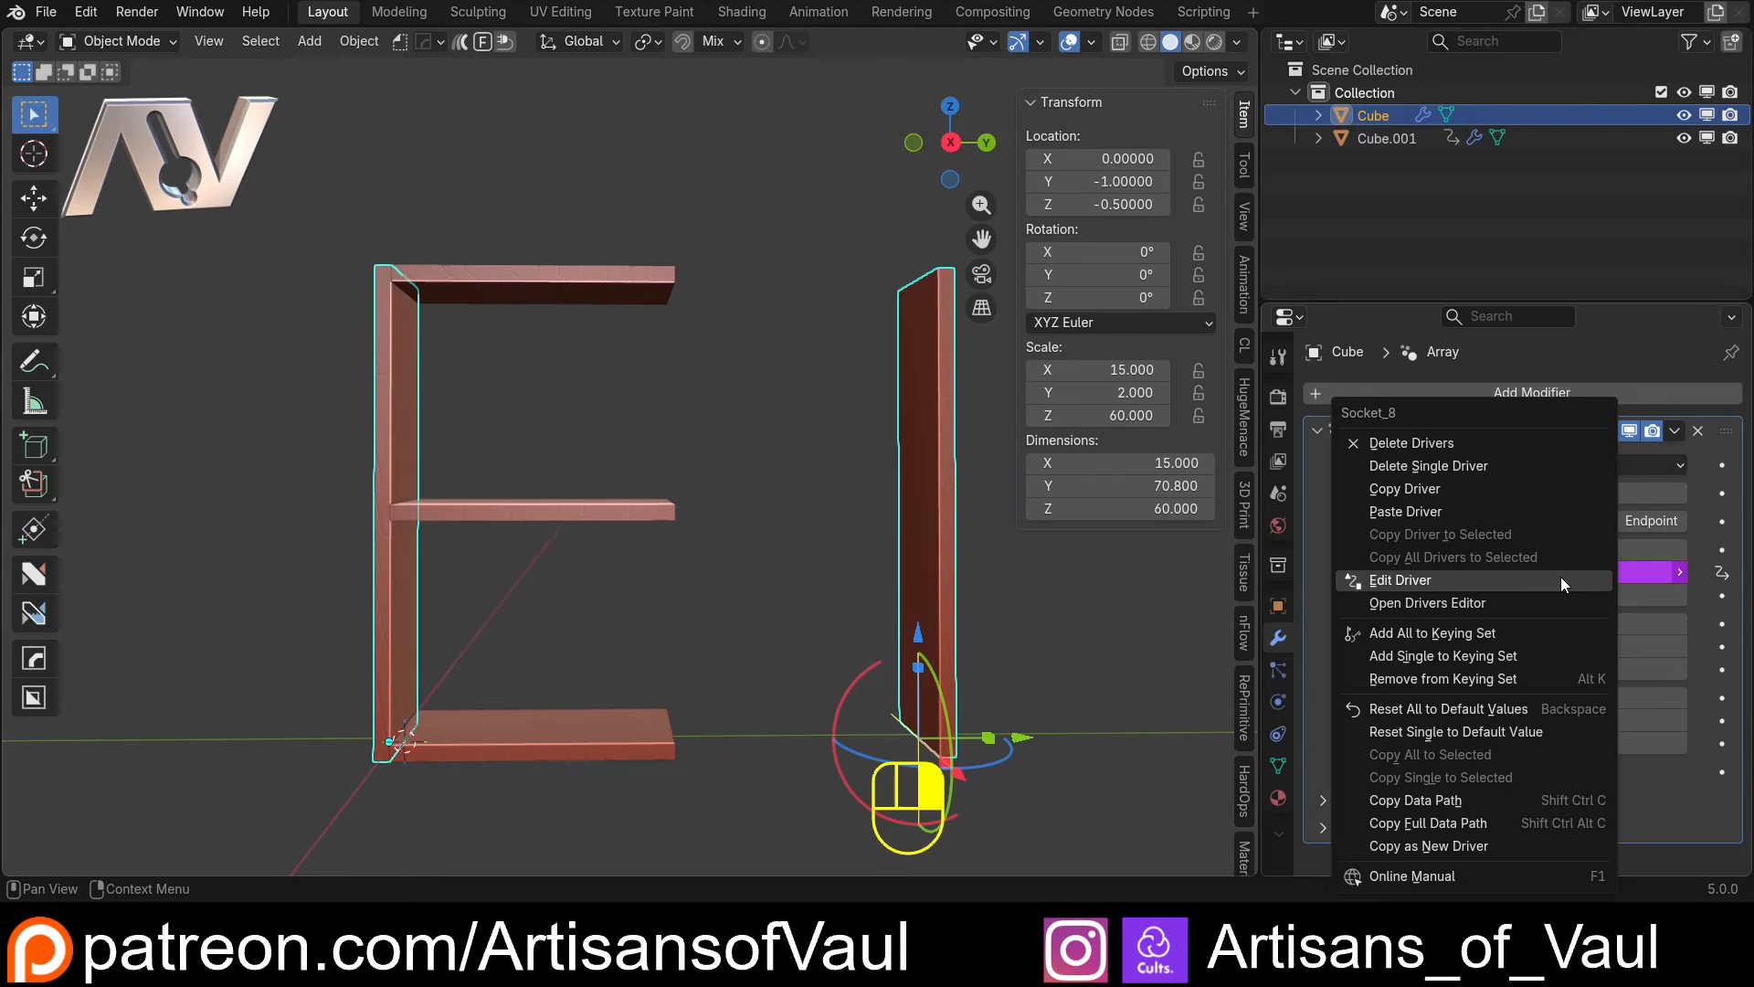
click(1537, 579)
click(1439, 527)
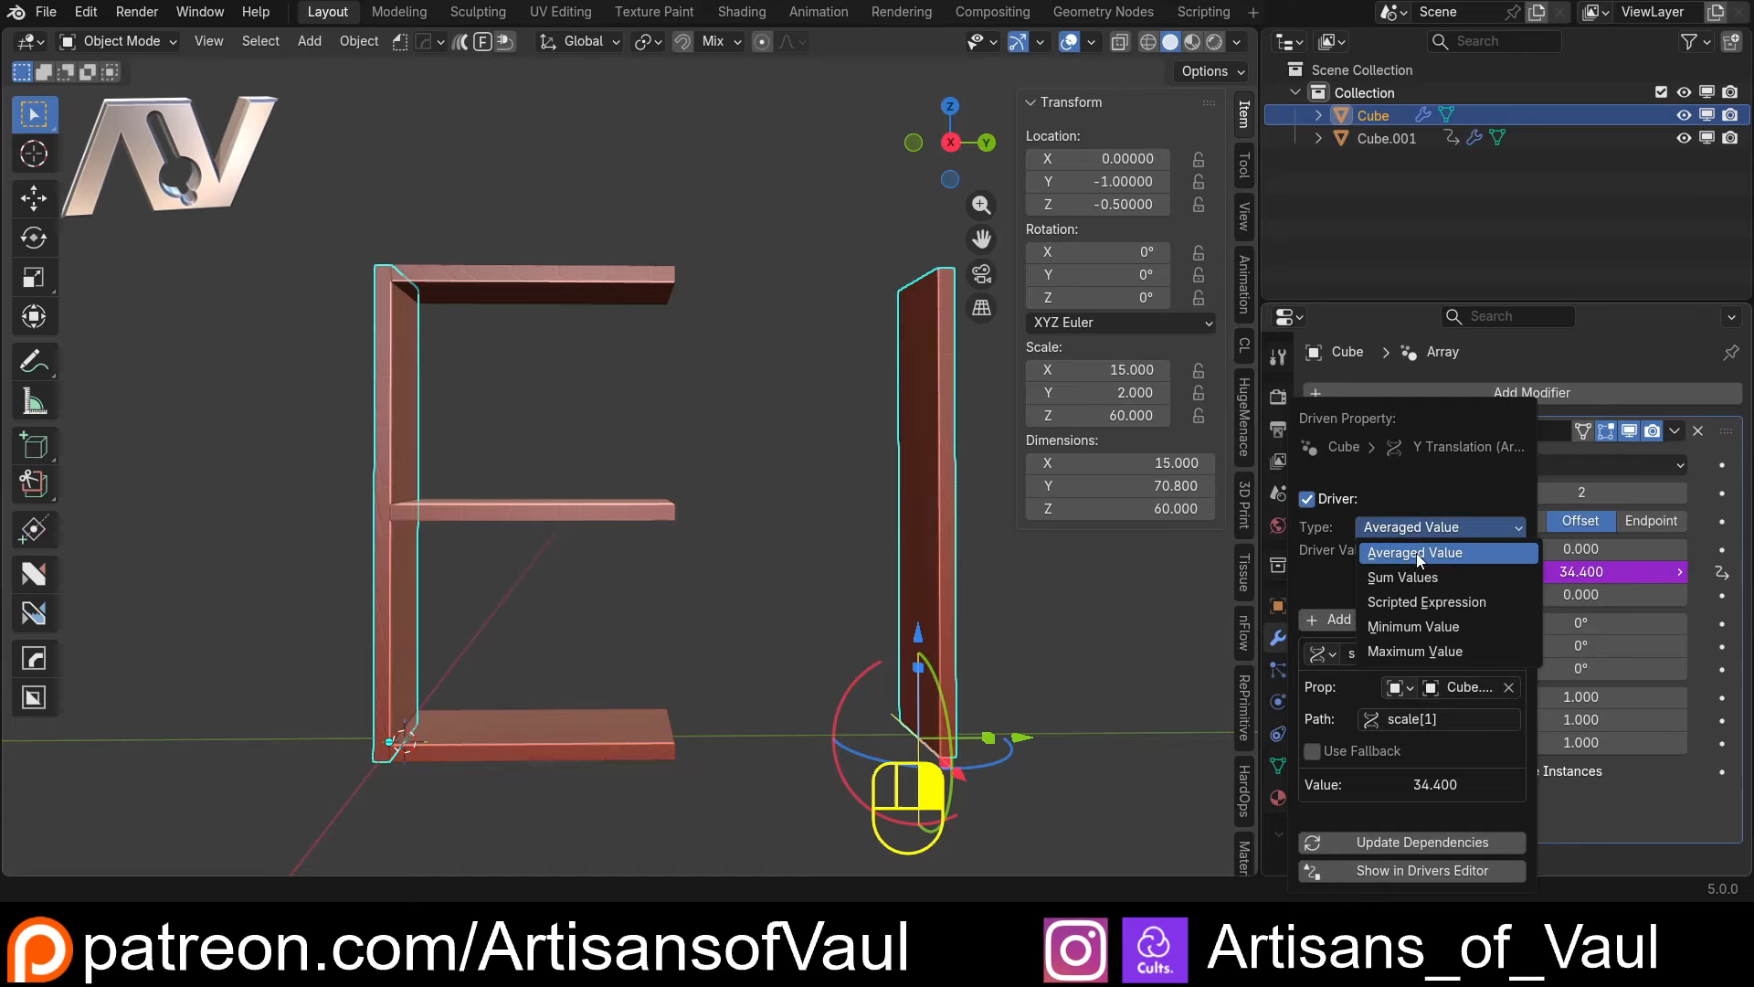
click(1426, 602)
click(1382, 548)
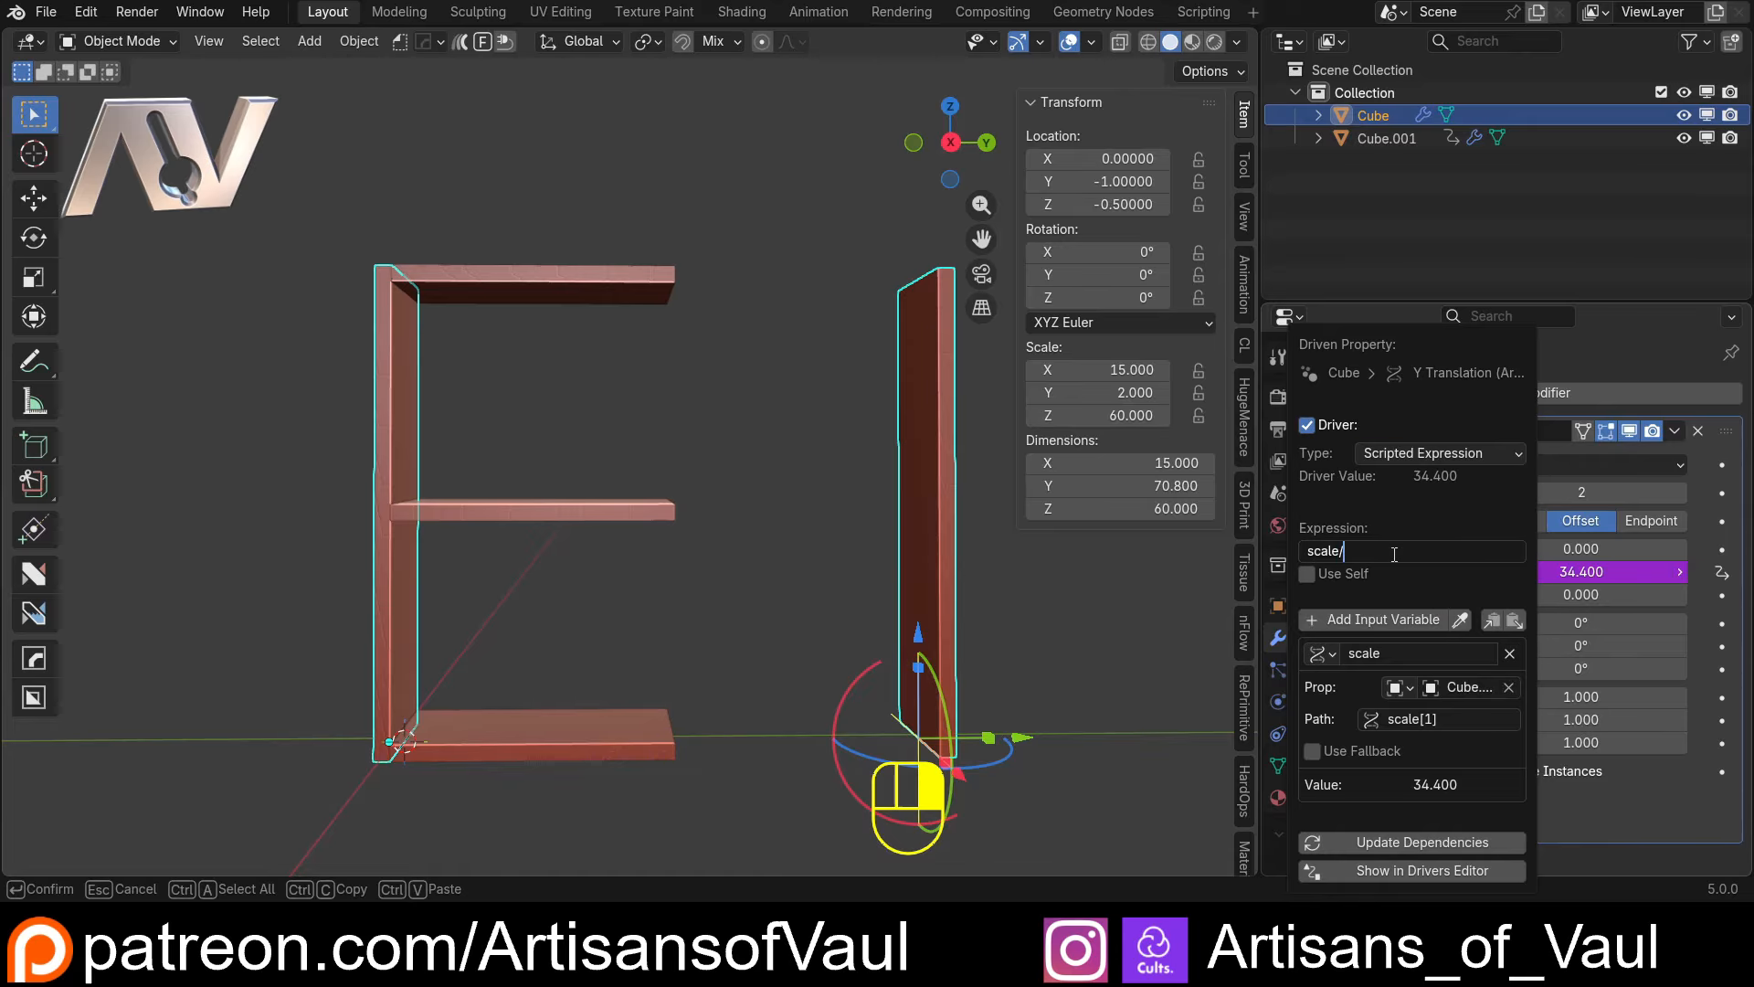
text(/2)
key(Return)
Check the second upright's overlap with the shelf ends in wireframe, and extend the Y translation driver expression to (scale/2)+1
scroll(704, 486, up, 6)
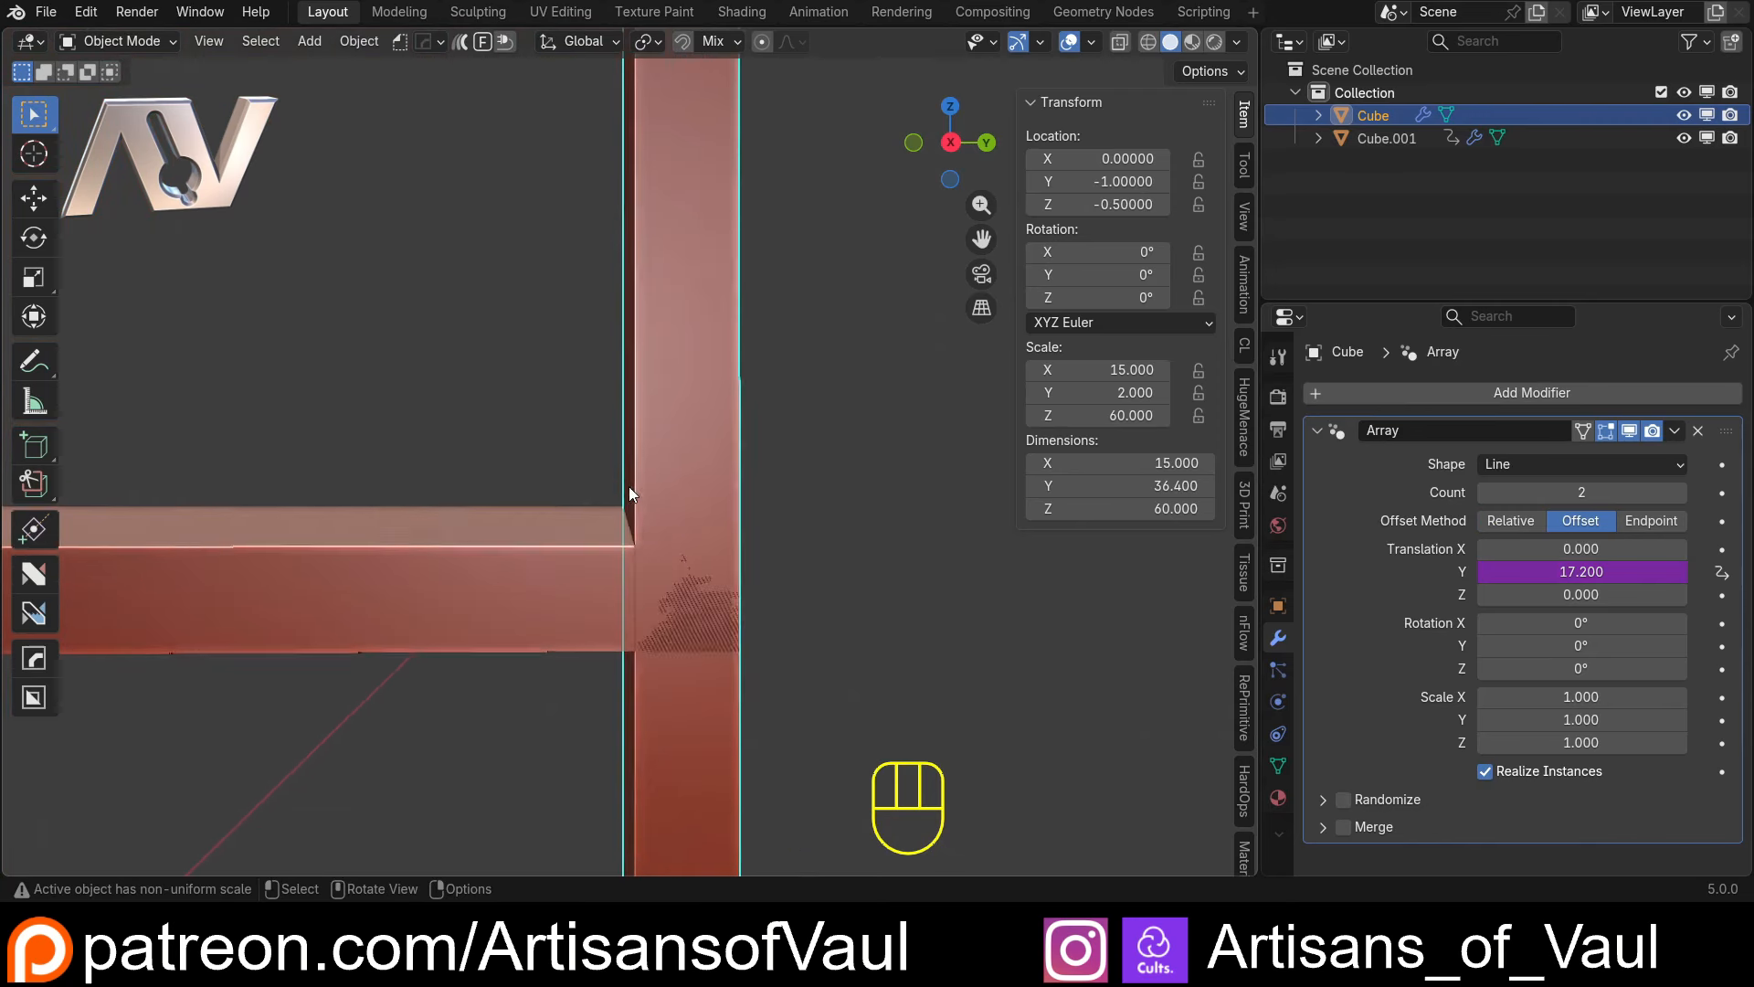
key(shift+z)
scroll(675, 612, down, 8)
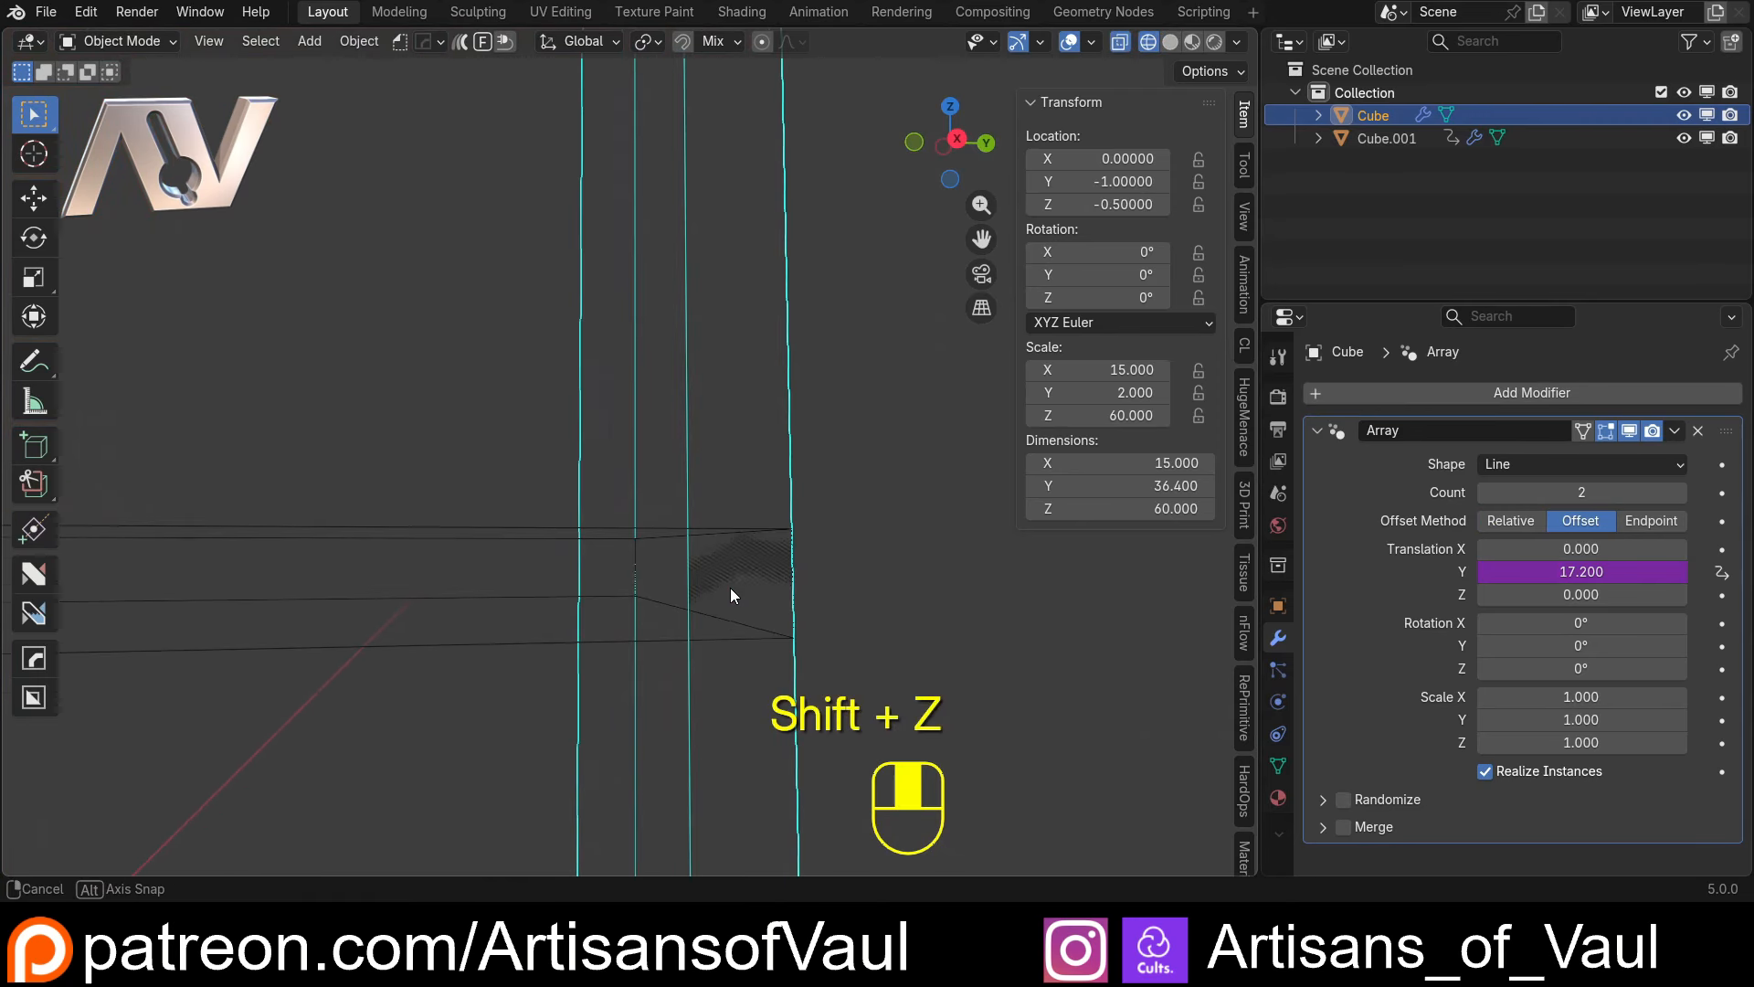
key(shift+z)
scroll(507, 454, up, 5)
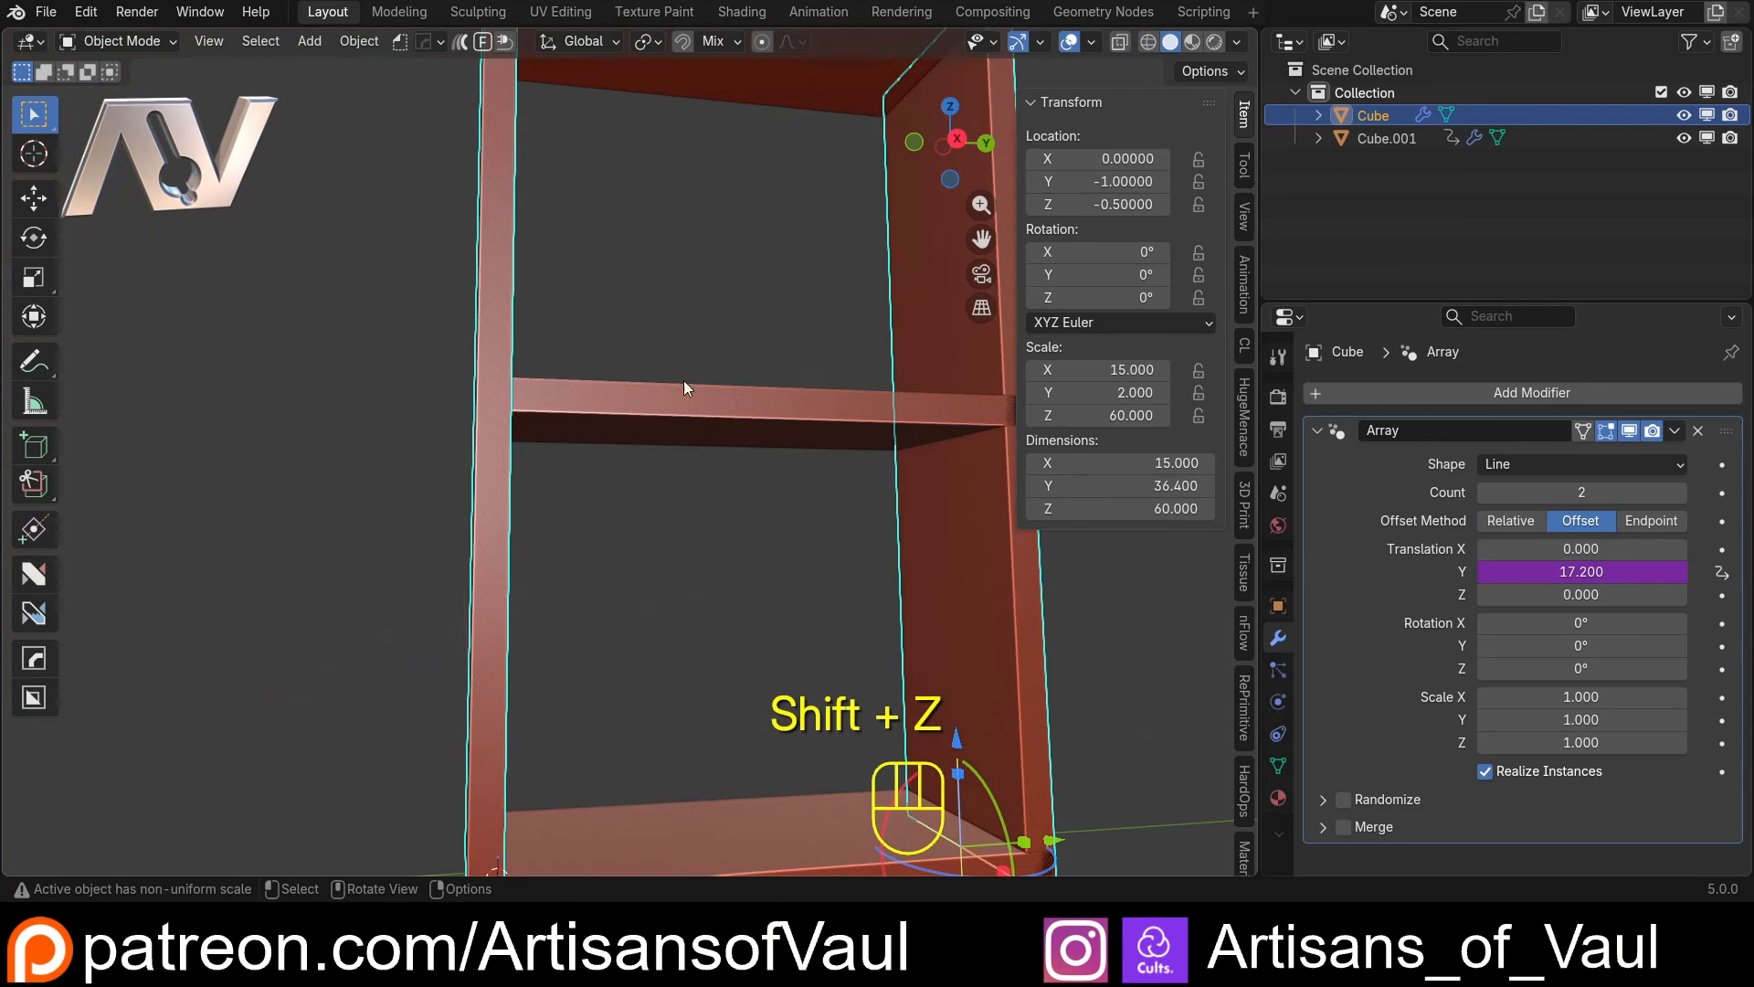
shift+middle_drag(747, 410, 896, 429)
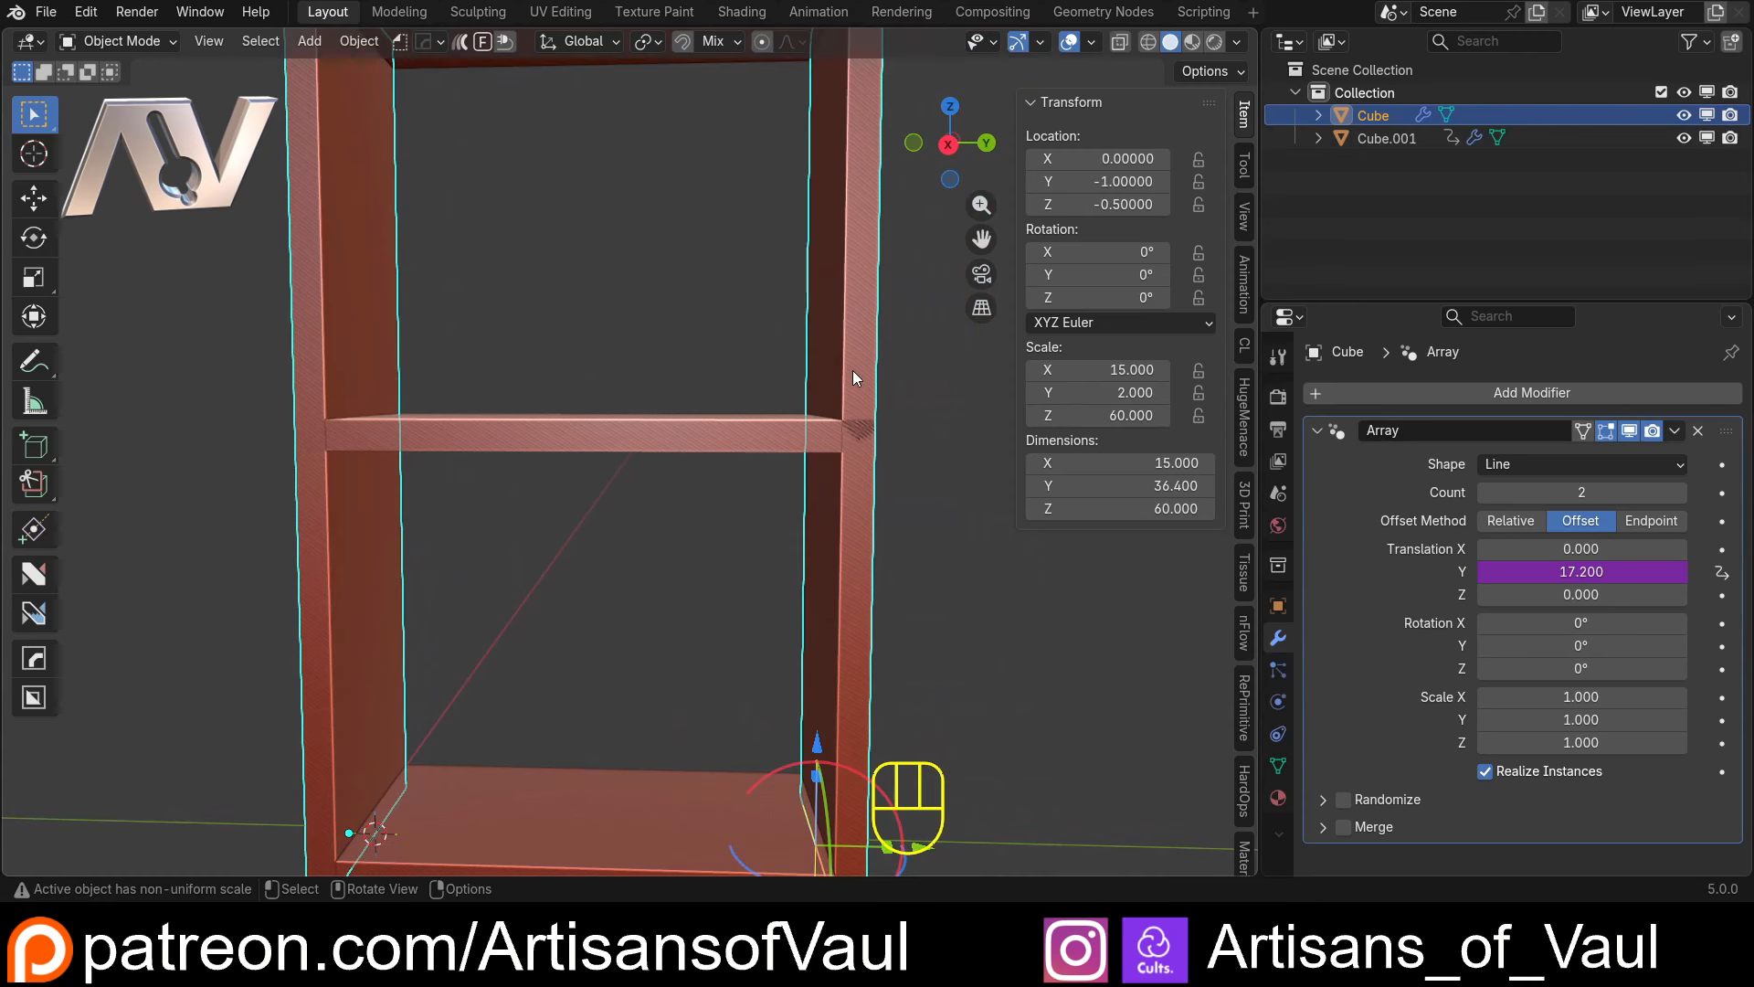
click(1583, 573)
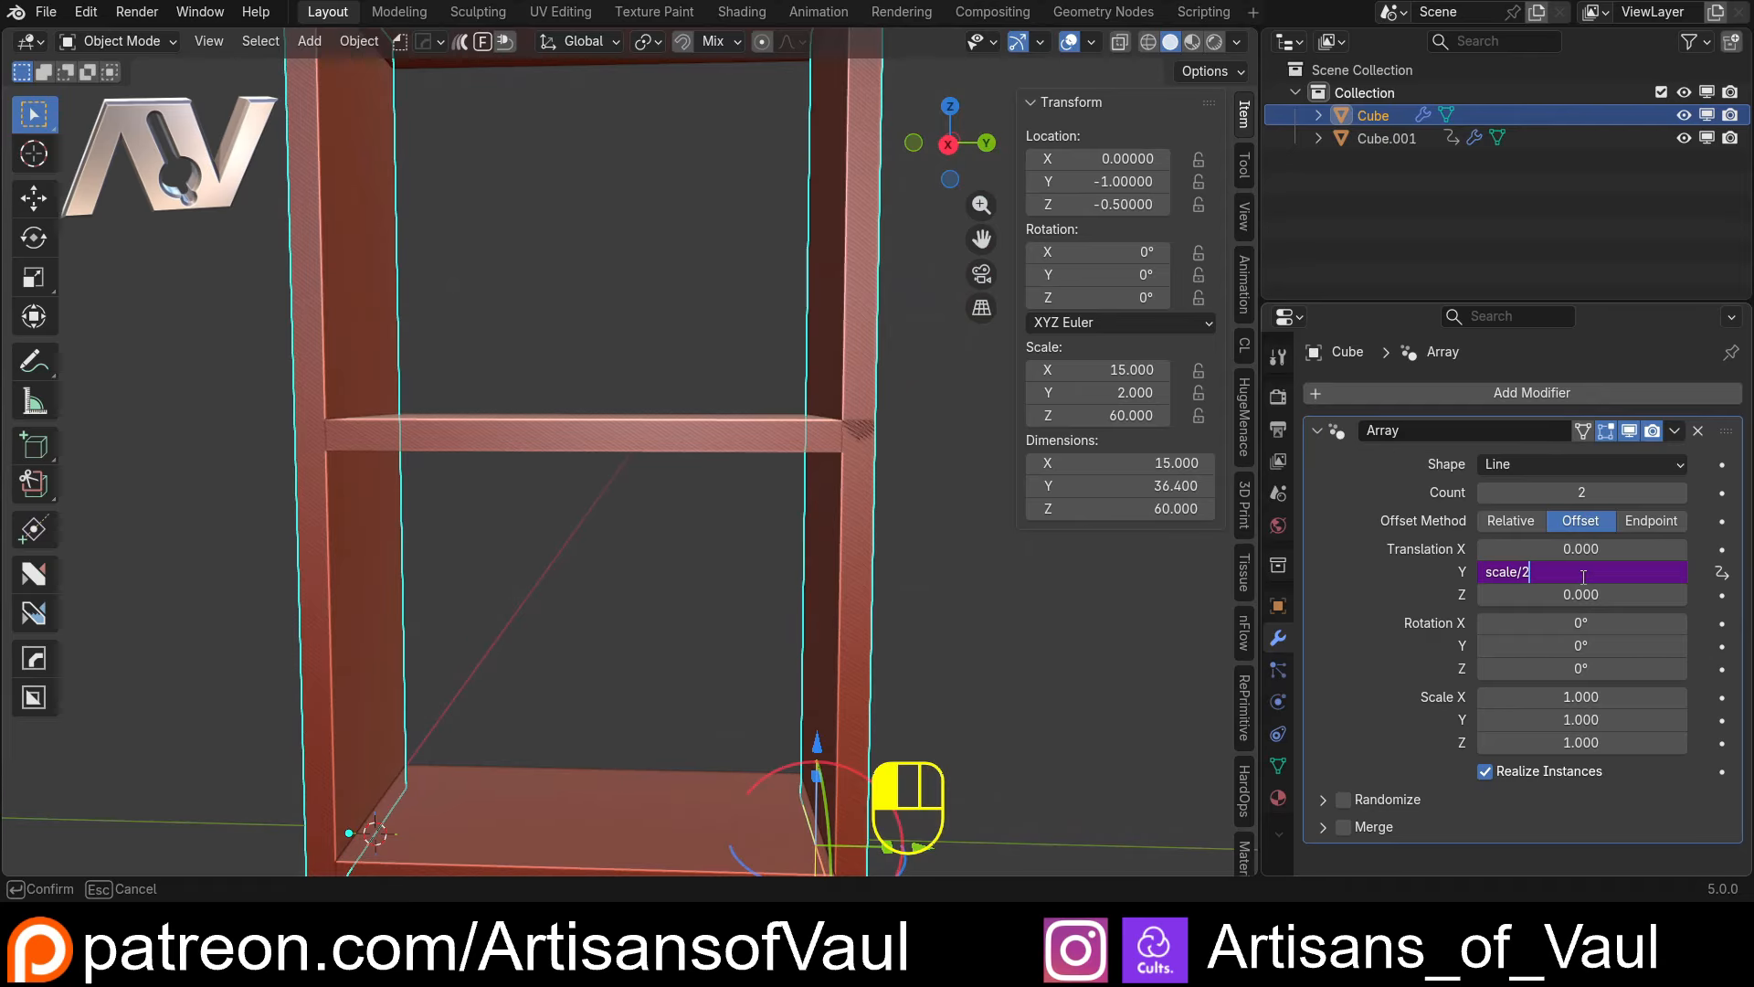
text())
text(()
text(+)
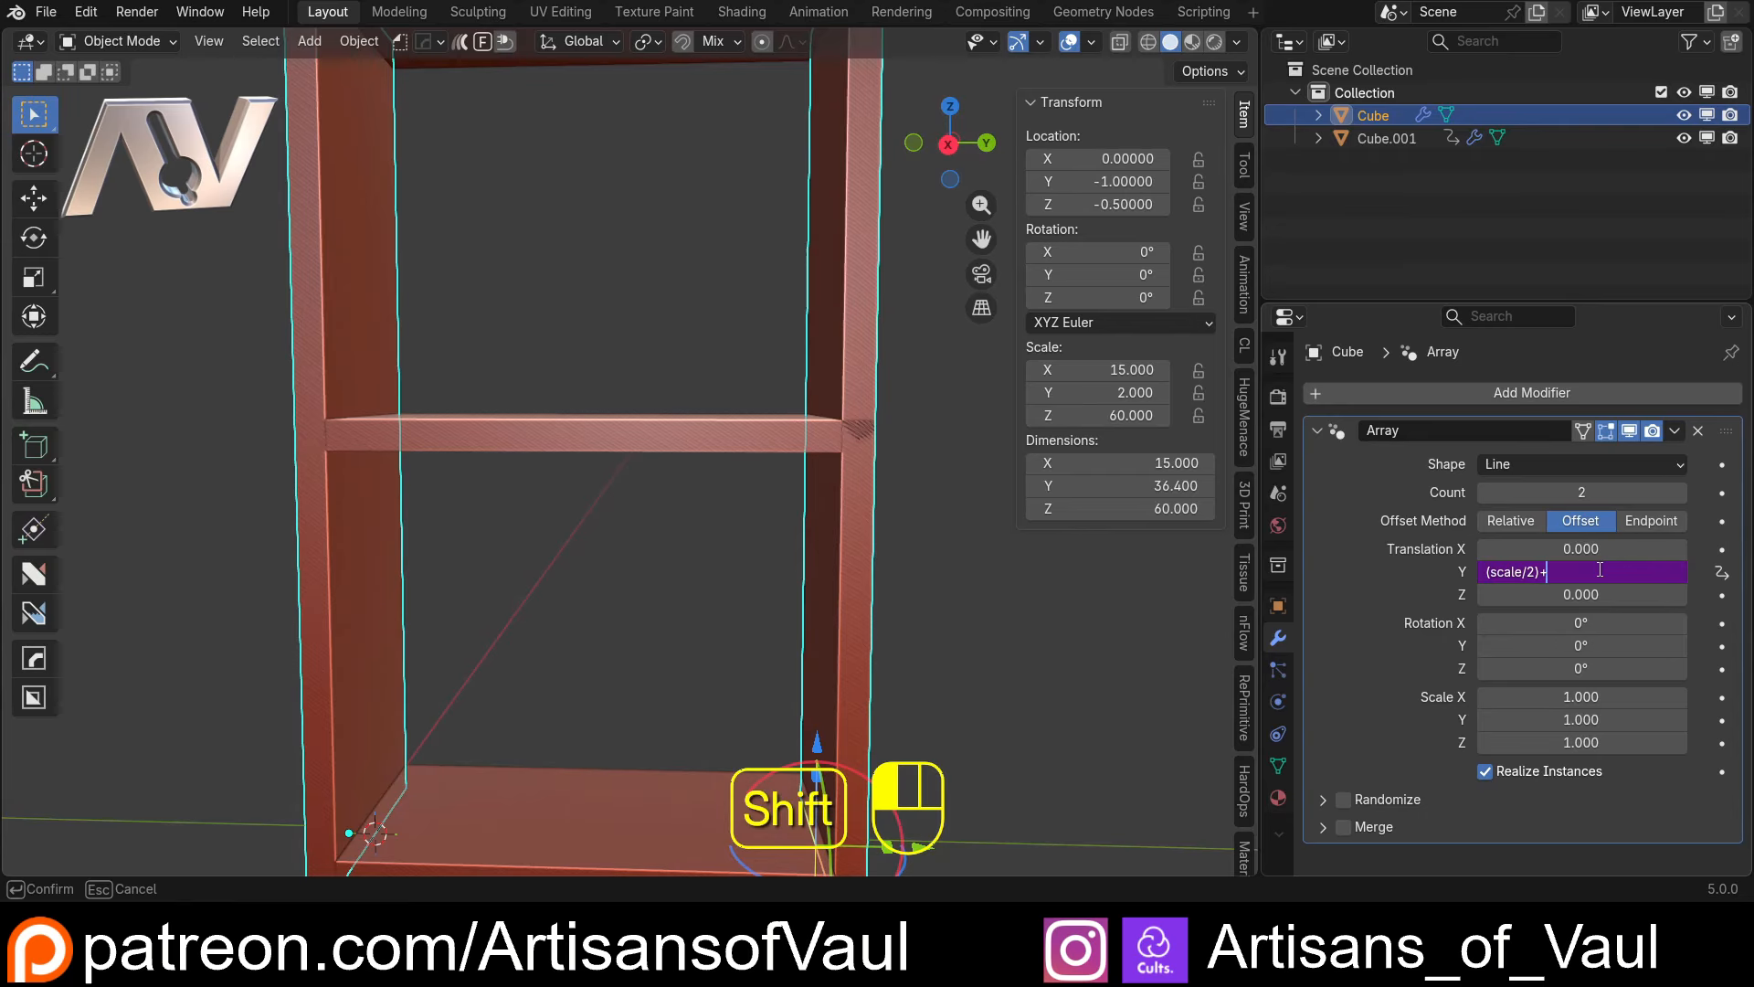
text(1)
key(Return)
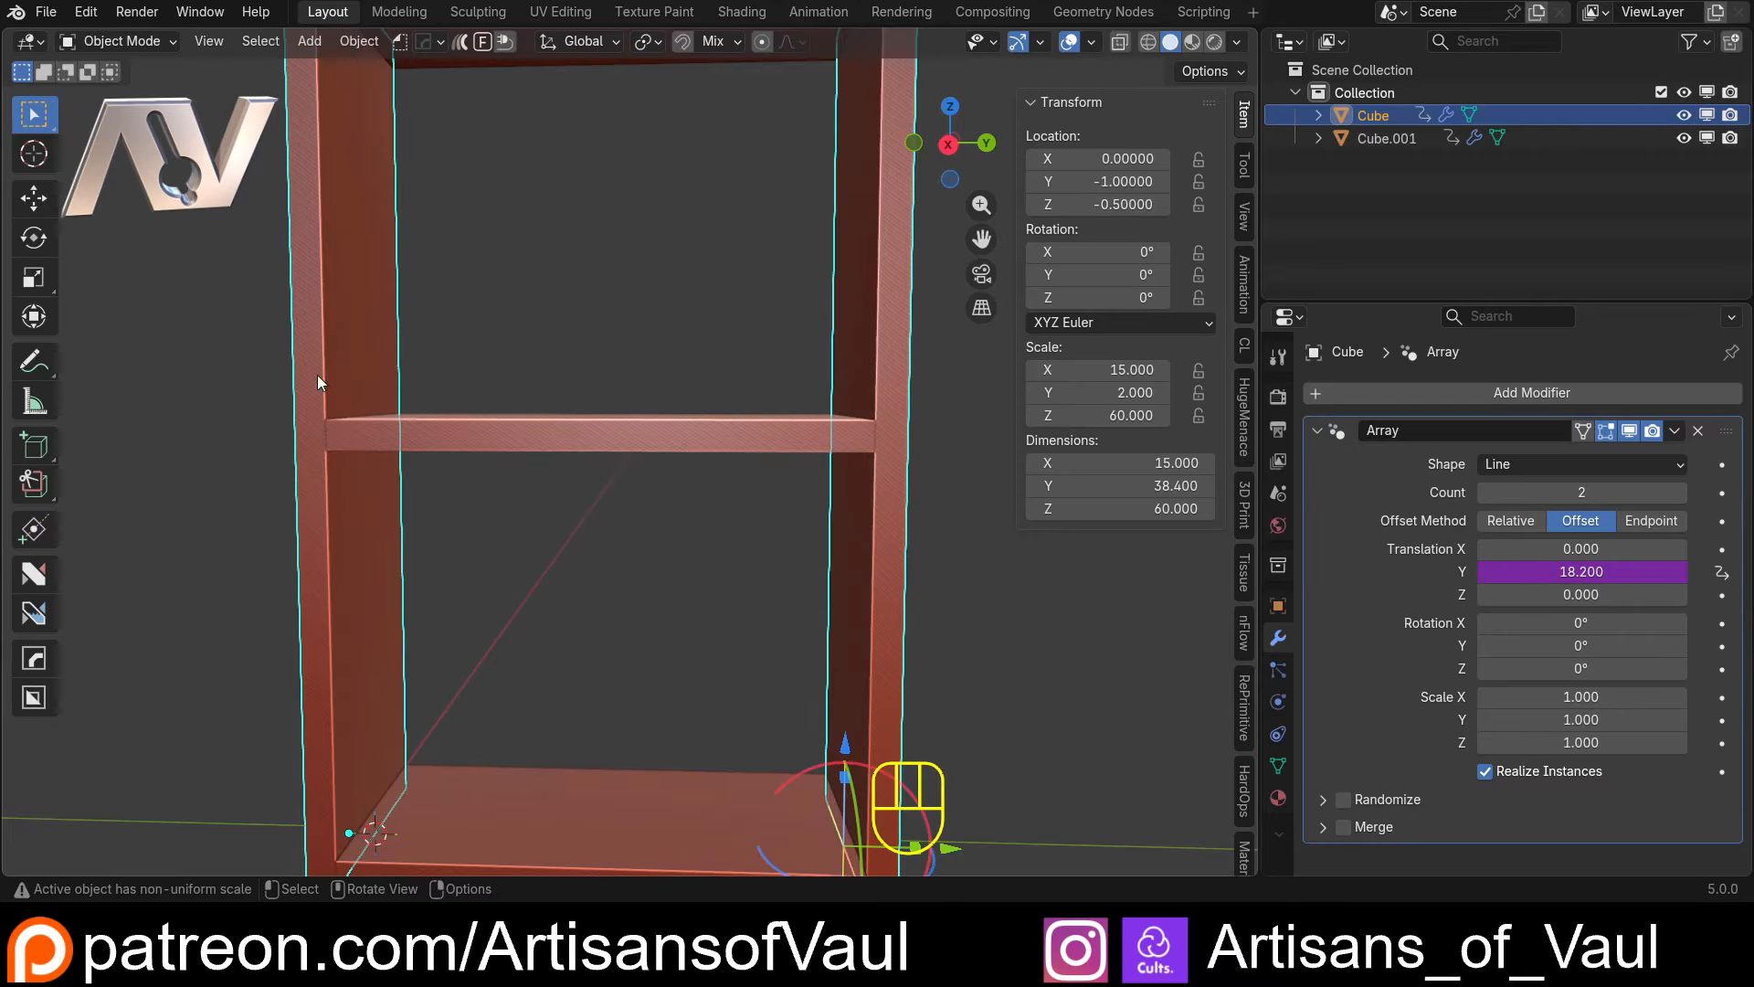
Test the drivers by widening the shelves until the bookcase is 68.7 wide and raising the upright panel's Z scale to 84.4
scroll(796, 419, down, 4)
scroll(850, 413, down, 3)
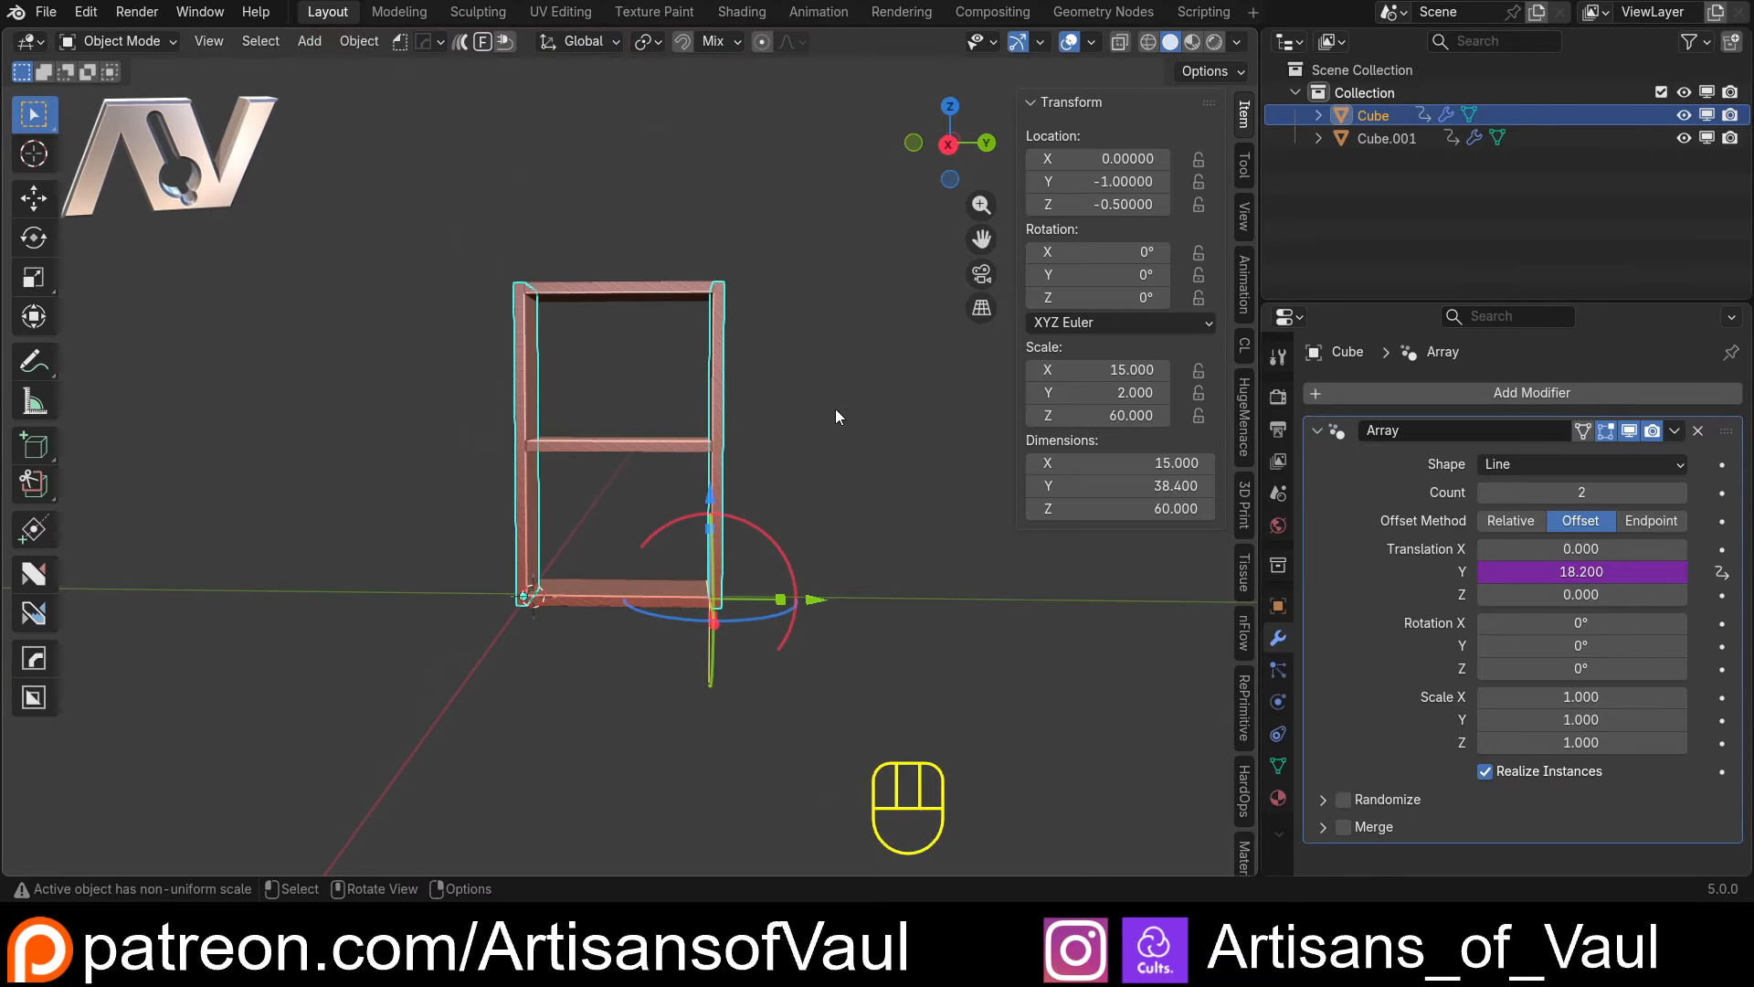
click(640, 445)
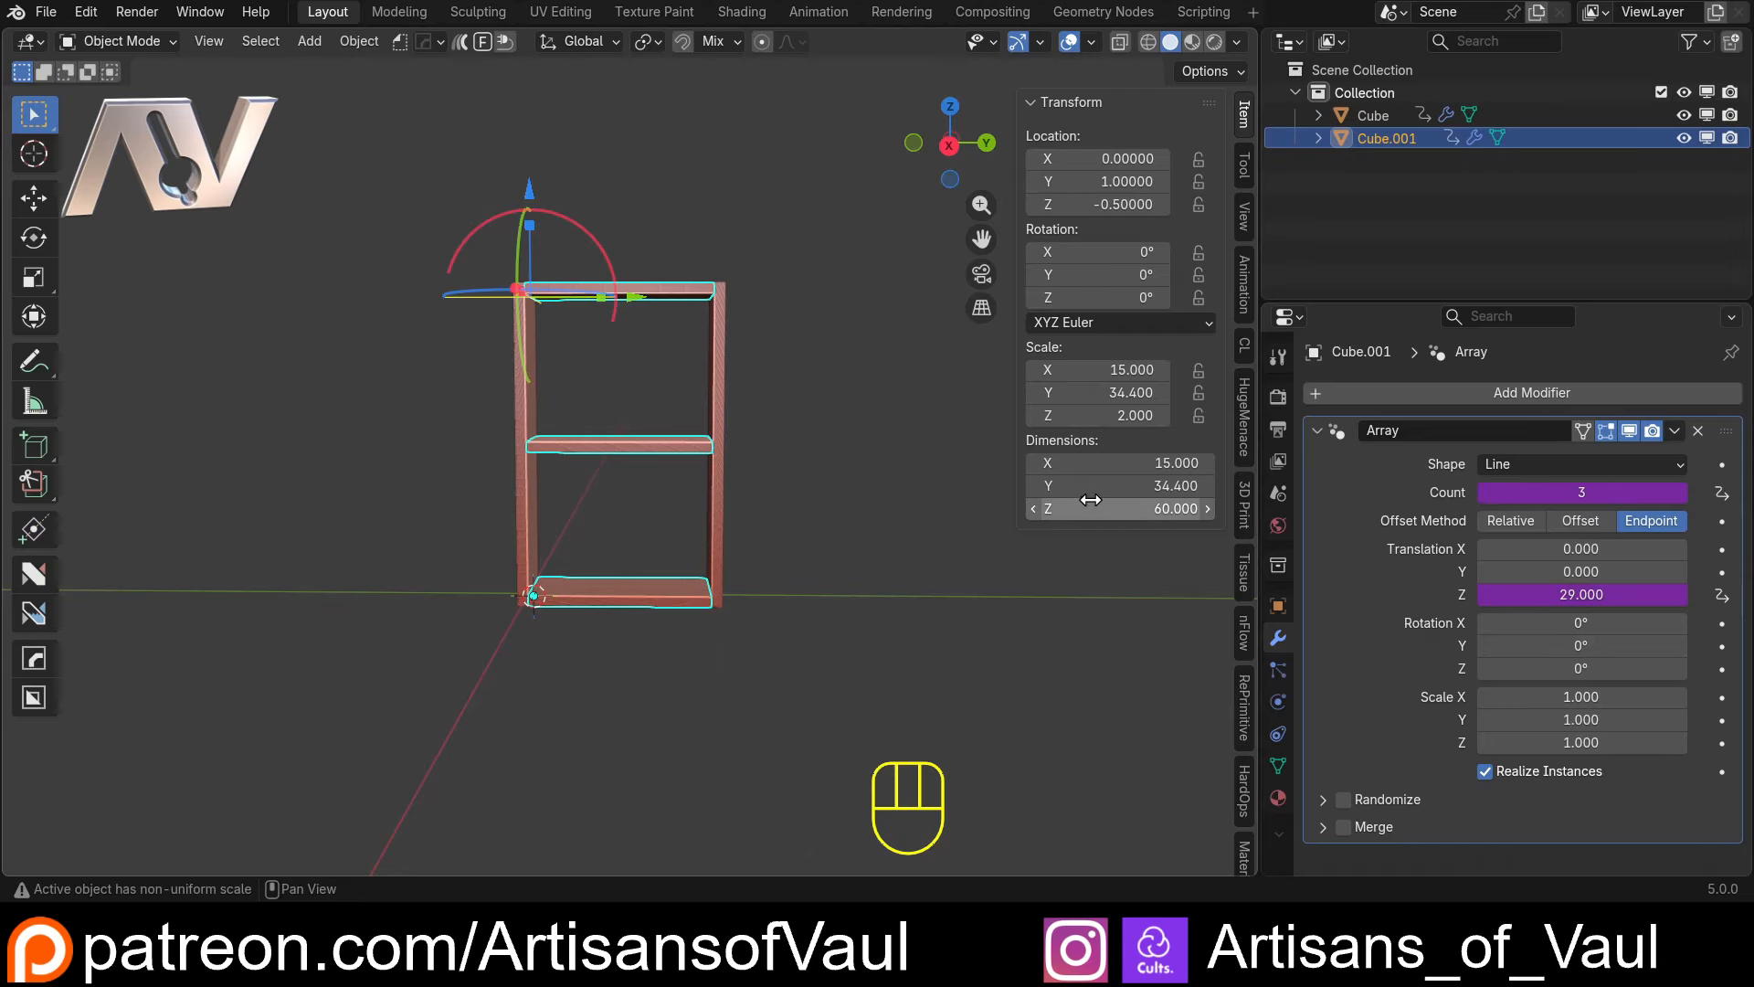
drag(1091, 485, 1224, 508)
click(497, 382)
click(512, 382)
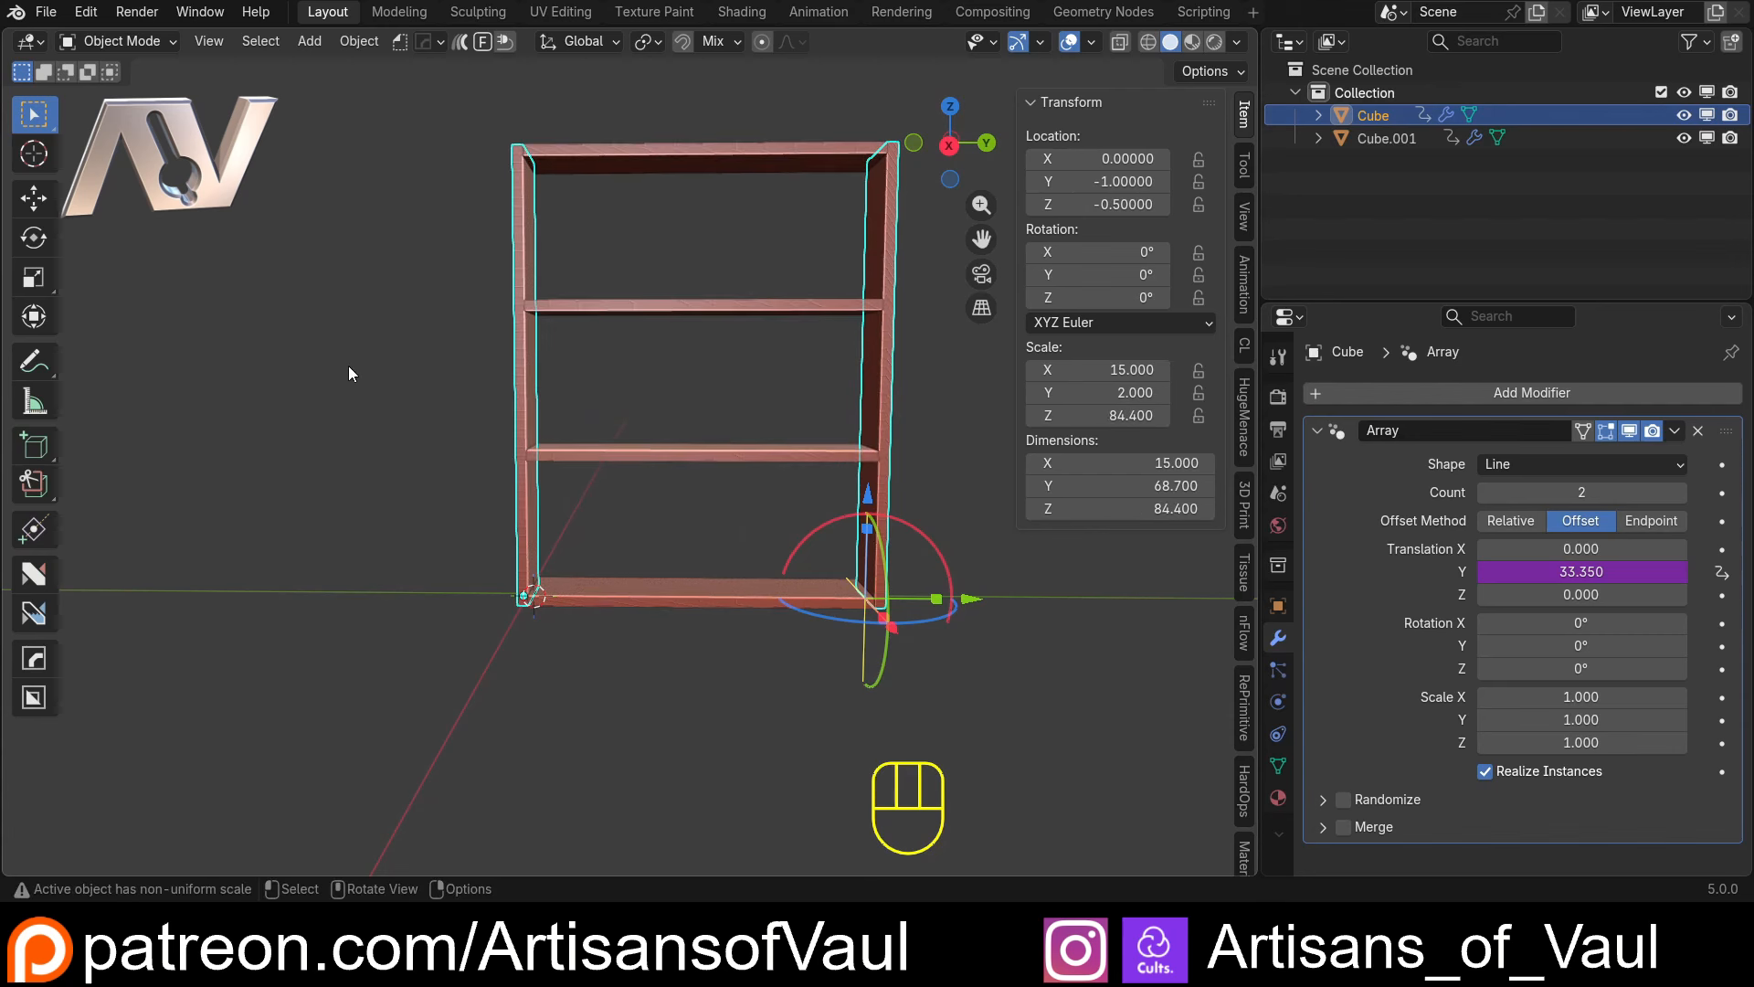
Examine the resized bookcase from several angles, checking how the shelves fit between the two uprights
scroll(380, 371, up, 2)
mouse_move(380, 371)
middle_down()
mouse_move(529, 392)
mouse_move(377, 380)
middle_up()
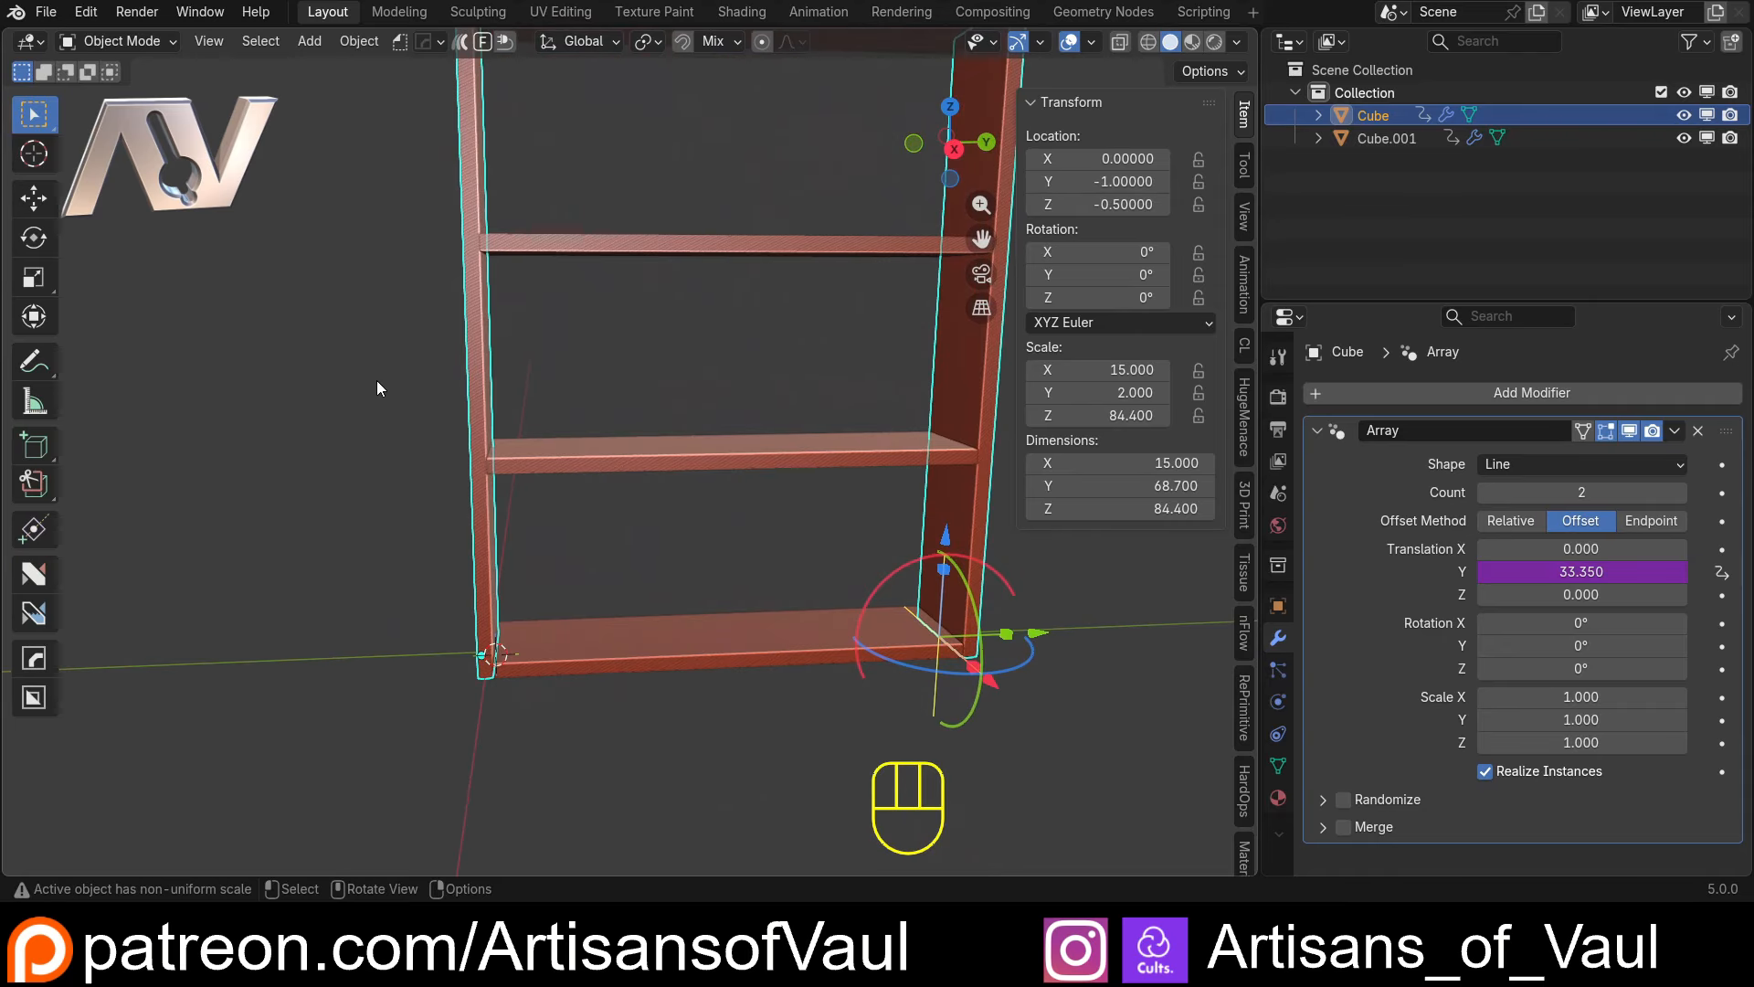
scroll(376, 380, down, 2)
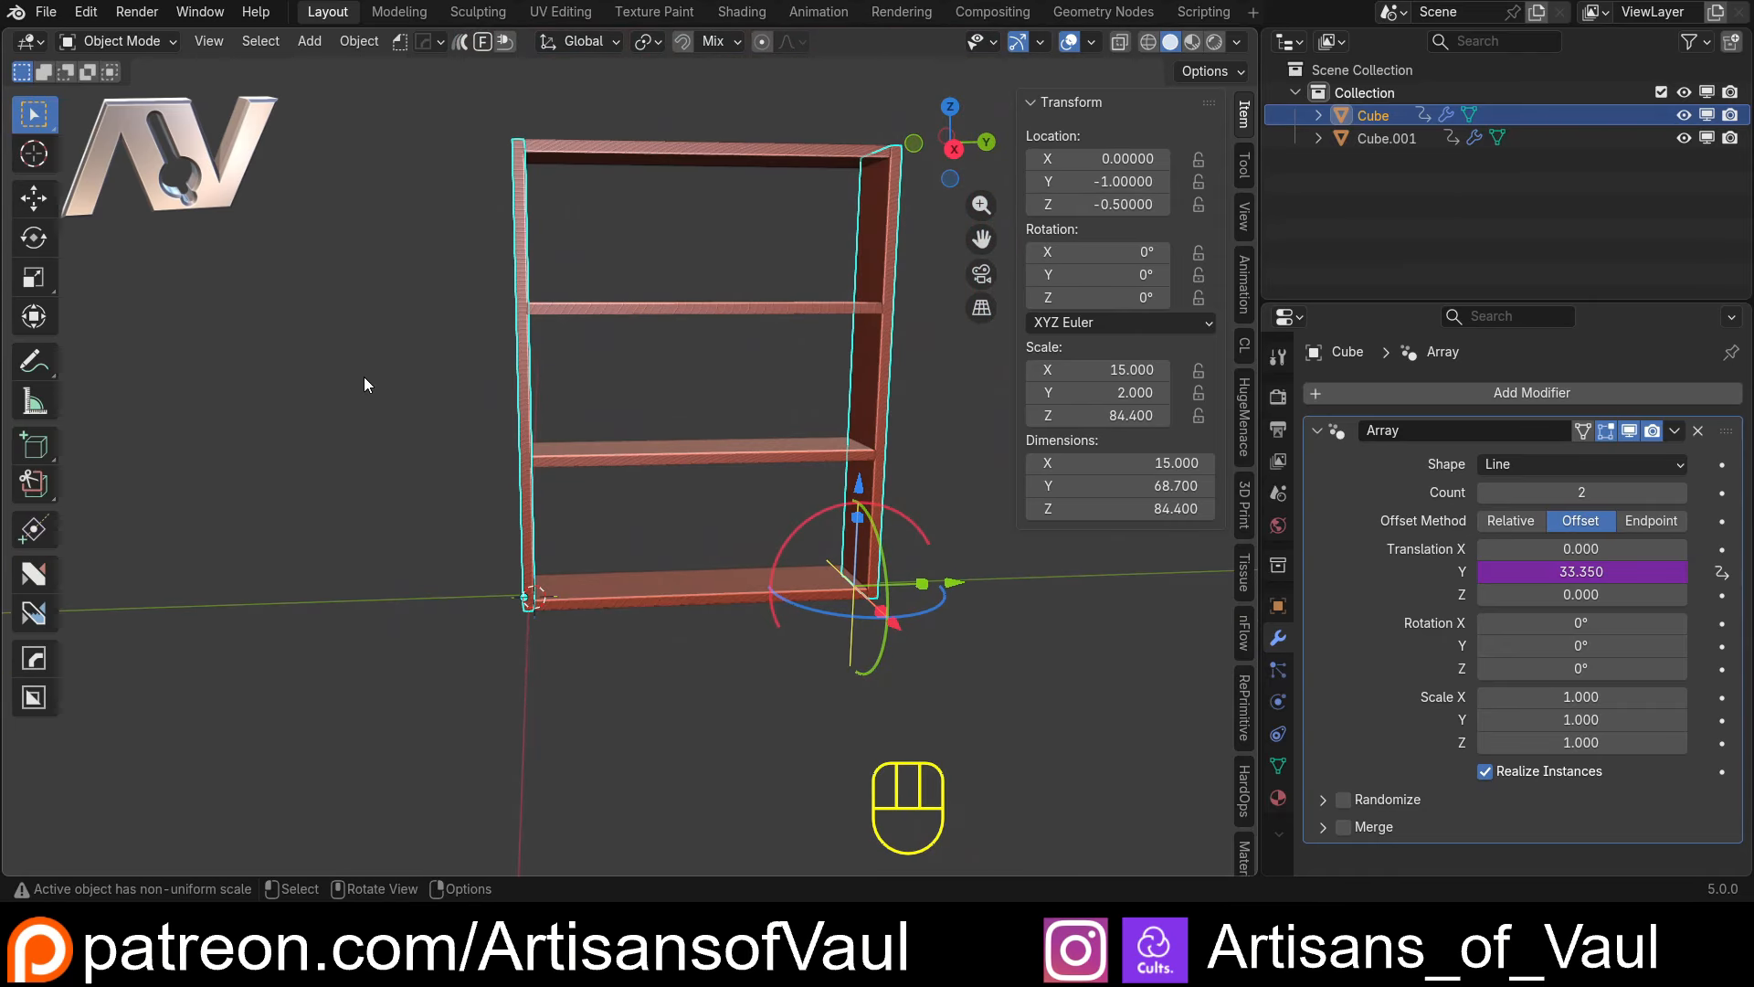
click(365, 377)
shift+middle_drag(400, 358, 476, 386)
click(568, 374)
click(475, 390)
scroll(470, 415, up, 2)
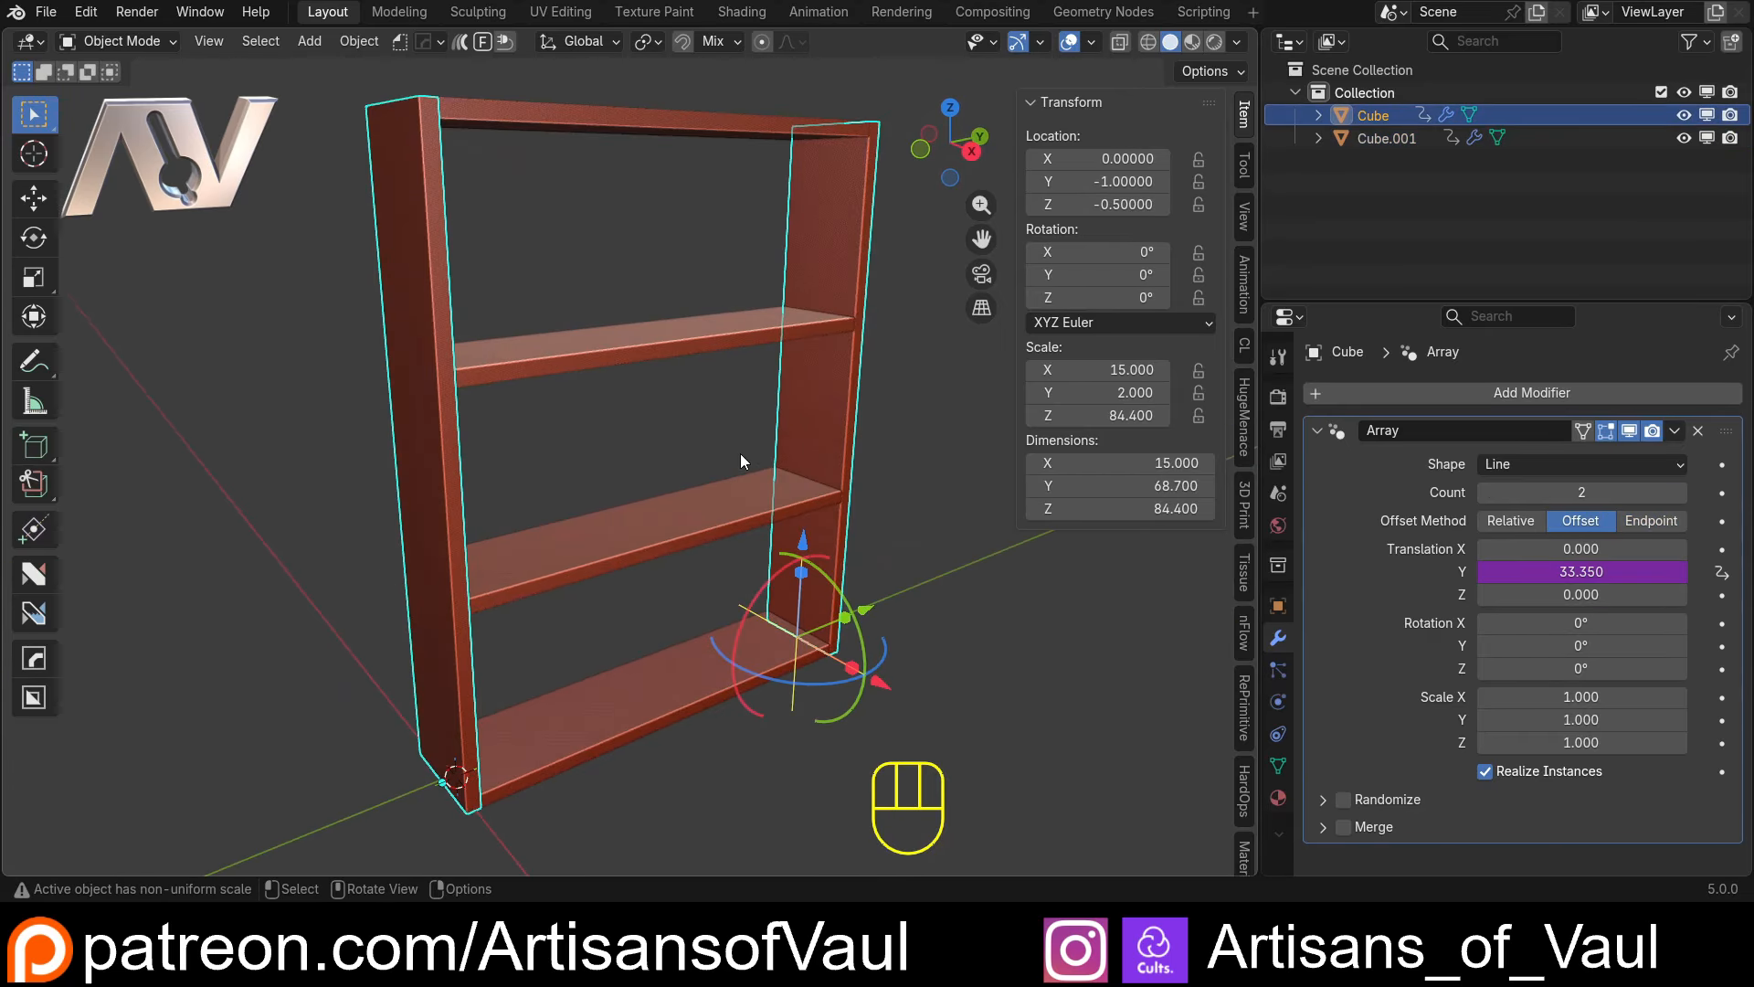
middle_drag(732, 497, 651, 506)
shift+middle_drag(559, 506, 612, 449)
scroll(612, 450, up, 2)
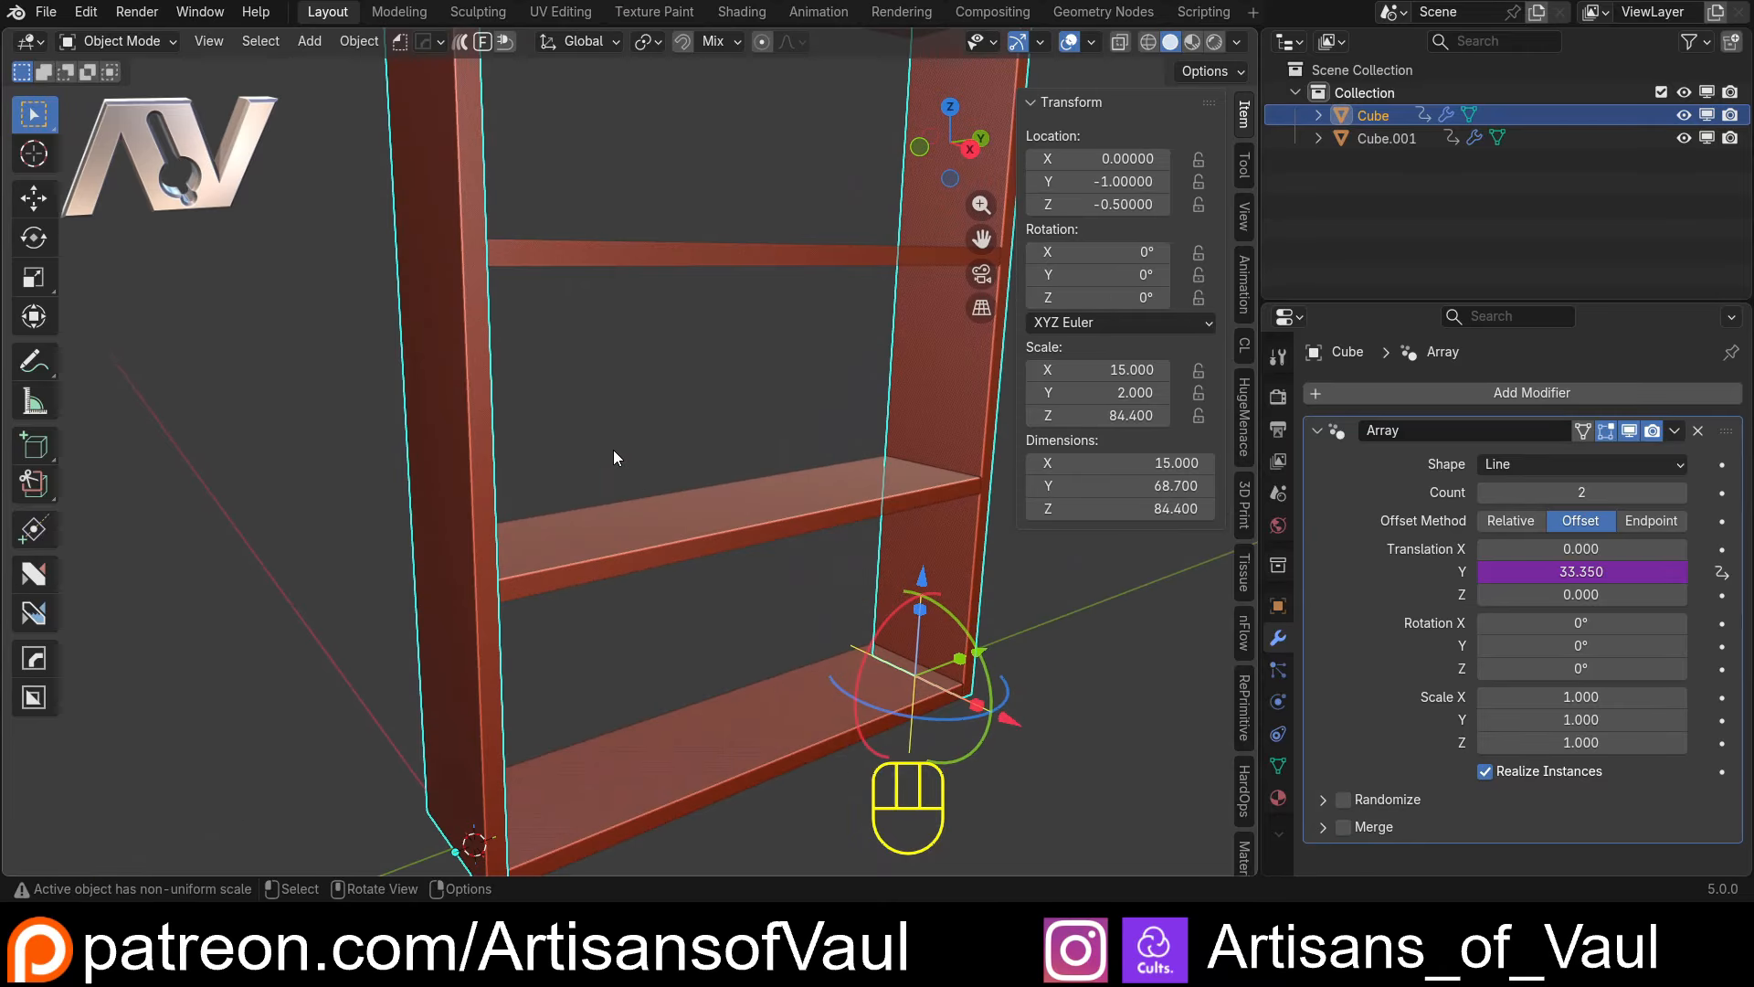
Add a new cube at the 3D cursor in the bookcase's lower corner, beside the first upright
click(613, 449)
middle_drag(687, 728, 601, 495)
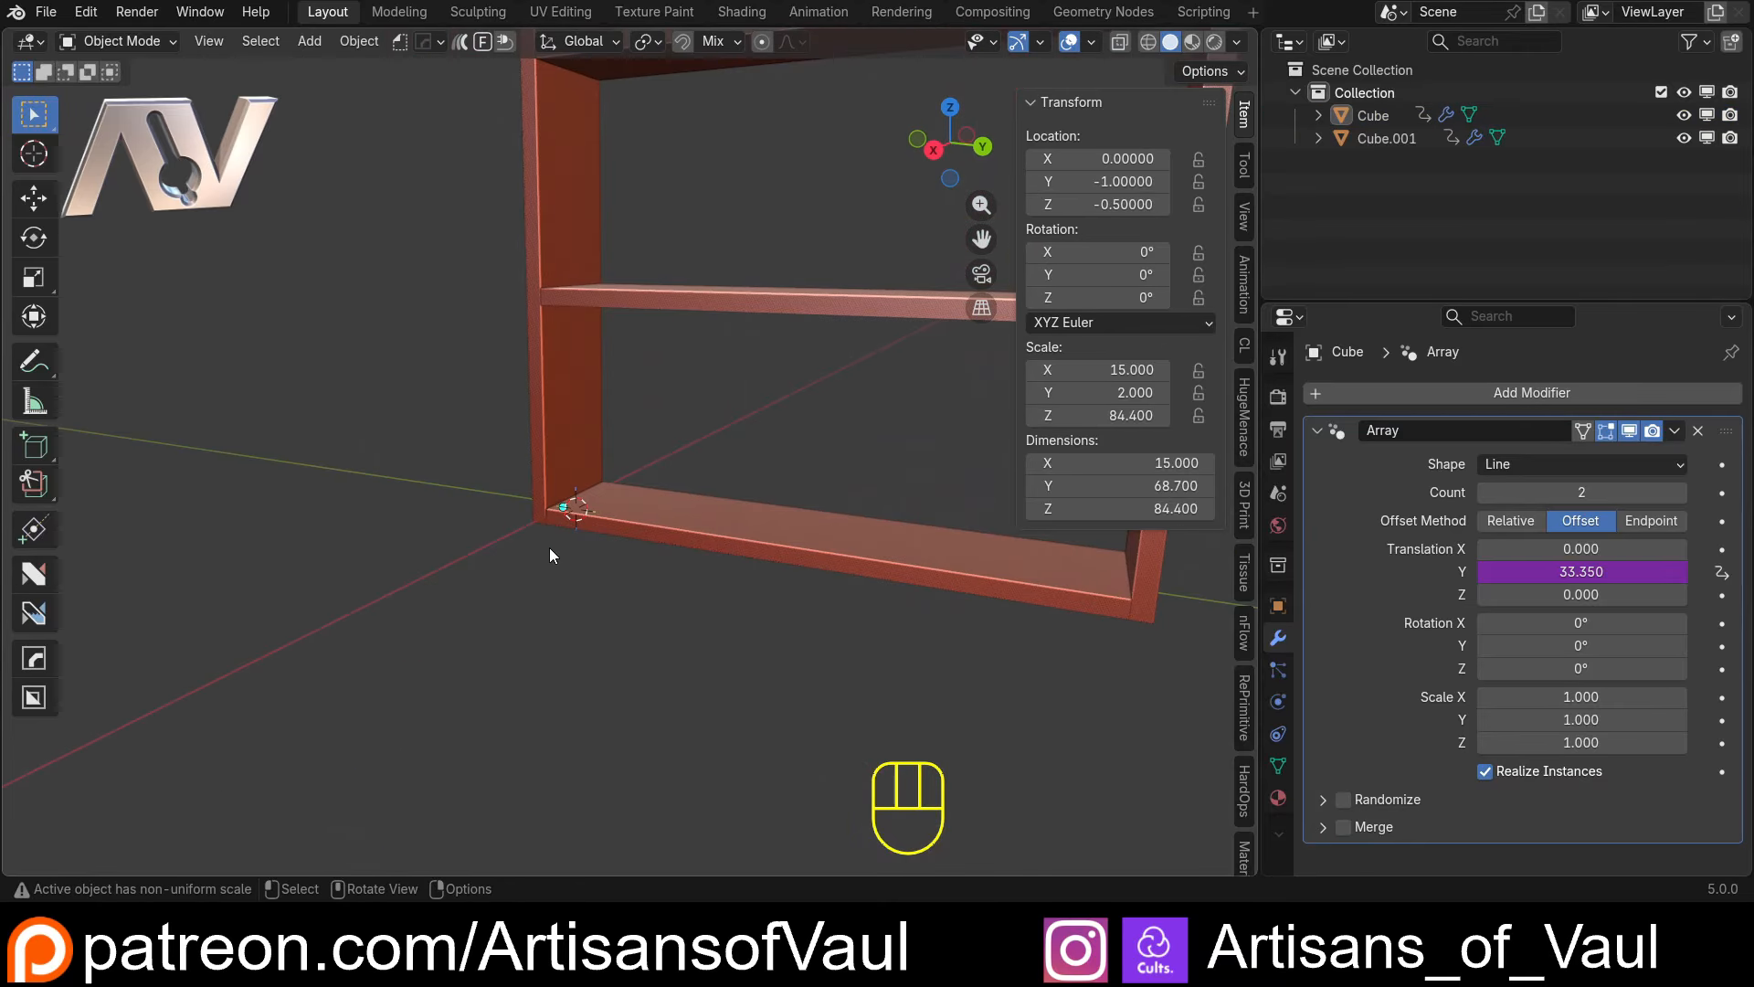
middle_drag(550, 556, 641, 504)
key(shift+a)
mouse_move(585, 419)
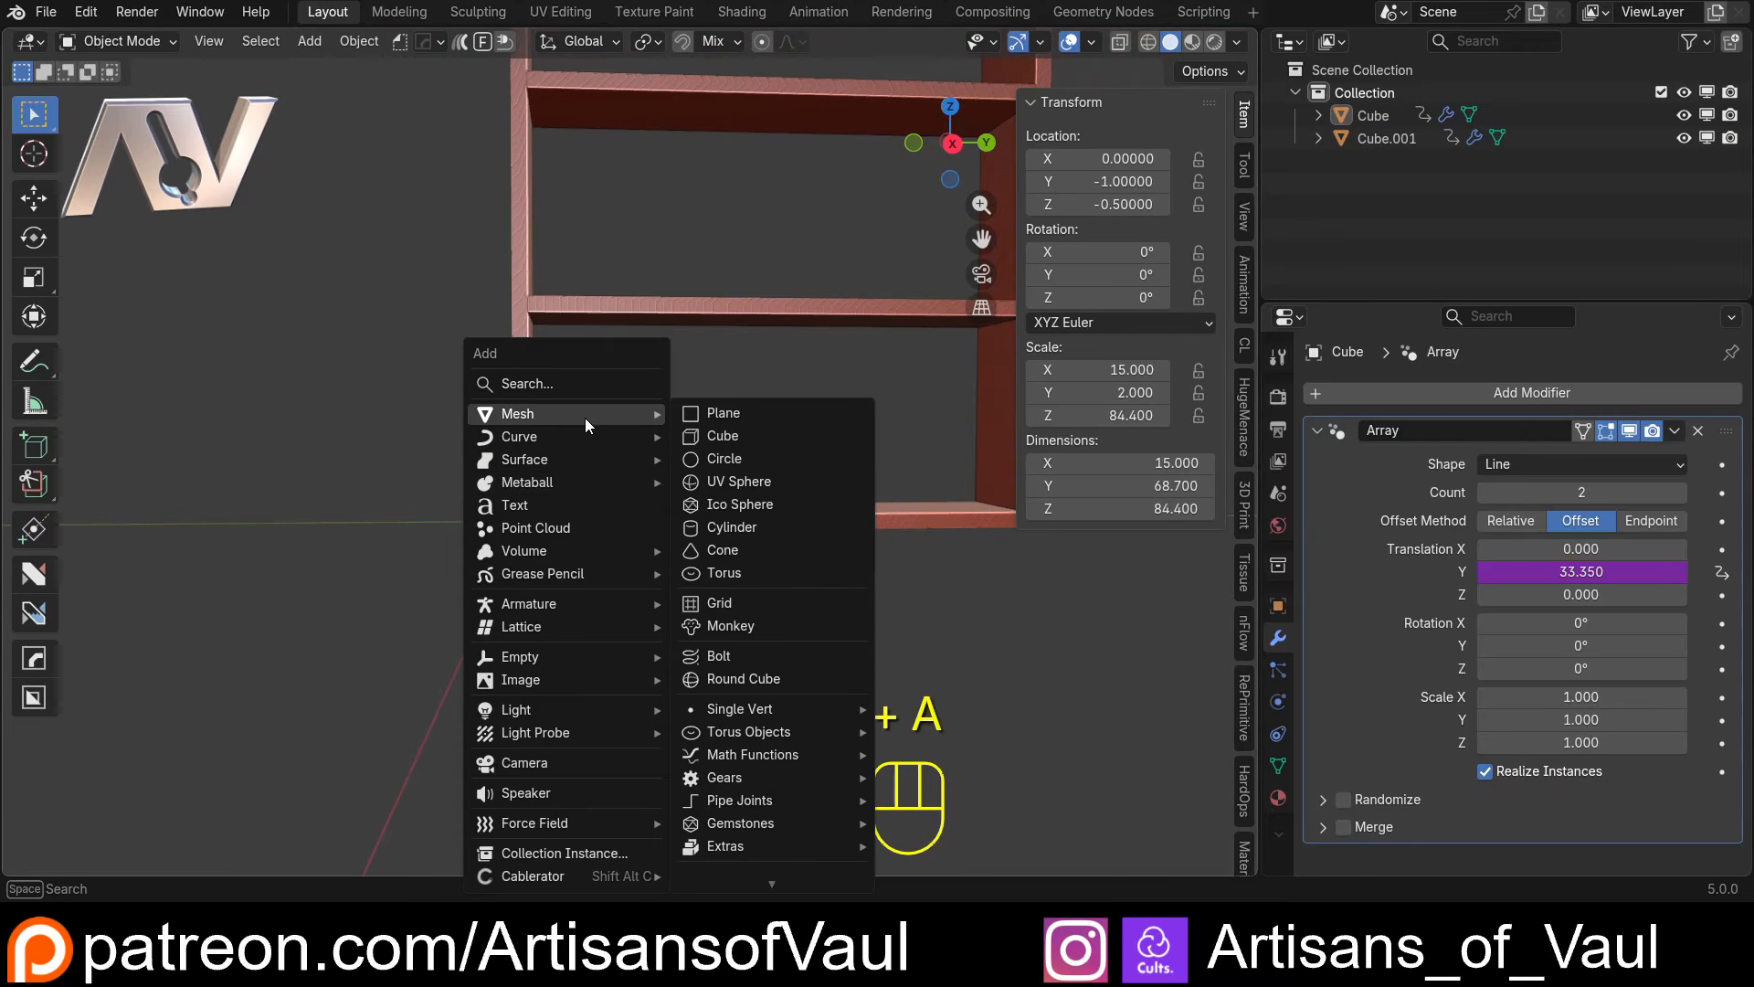
click(751, 439)
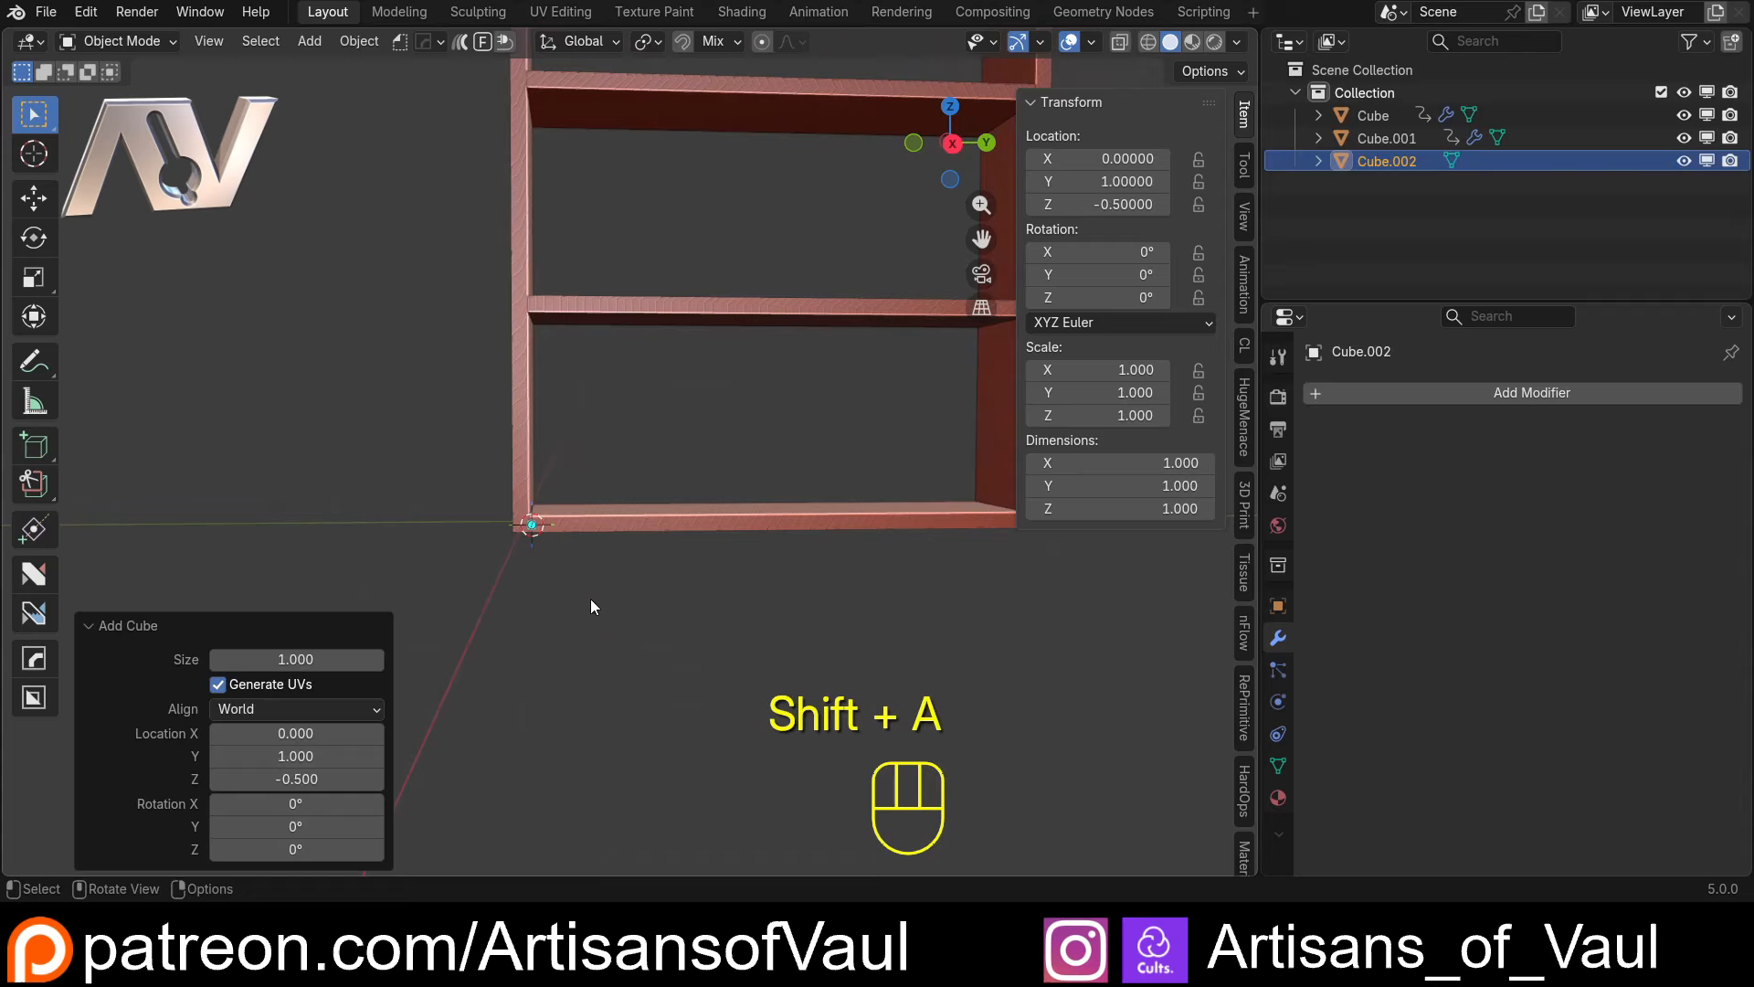
Set the new cube's size to 5 while viewing the bookcase's lower corner from the front
click(951, 144)
click(950, 145)
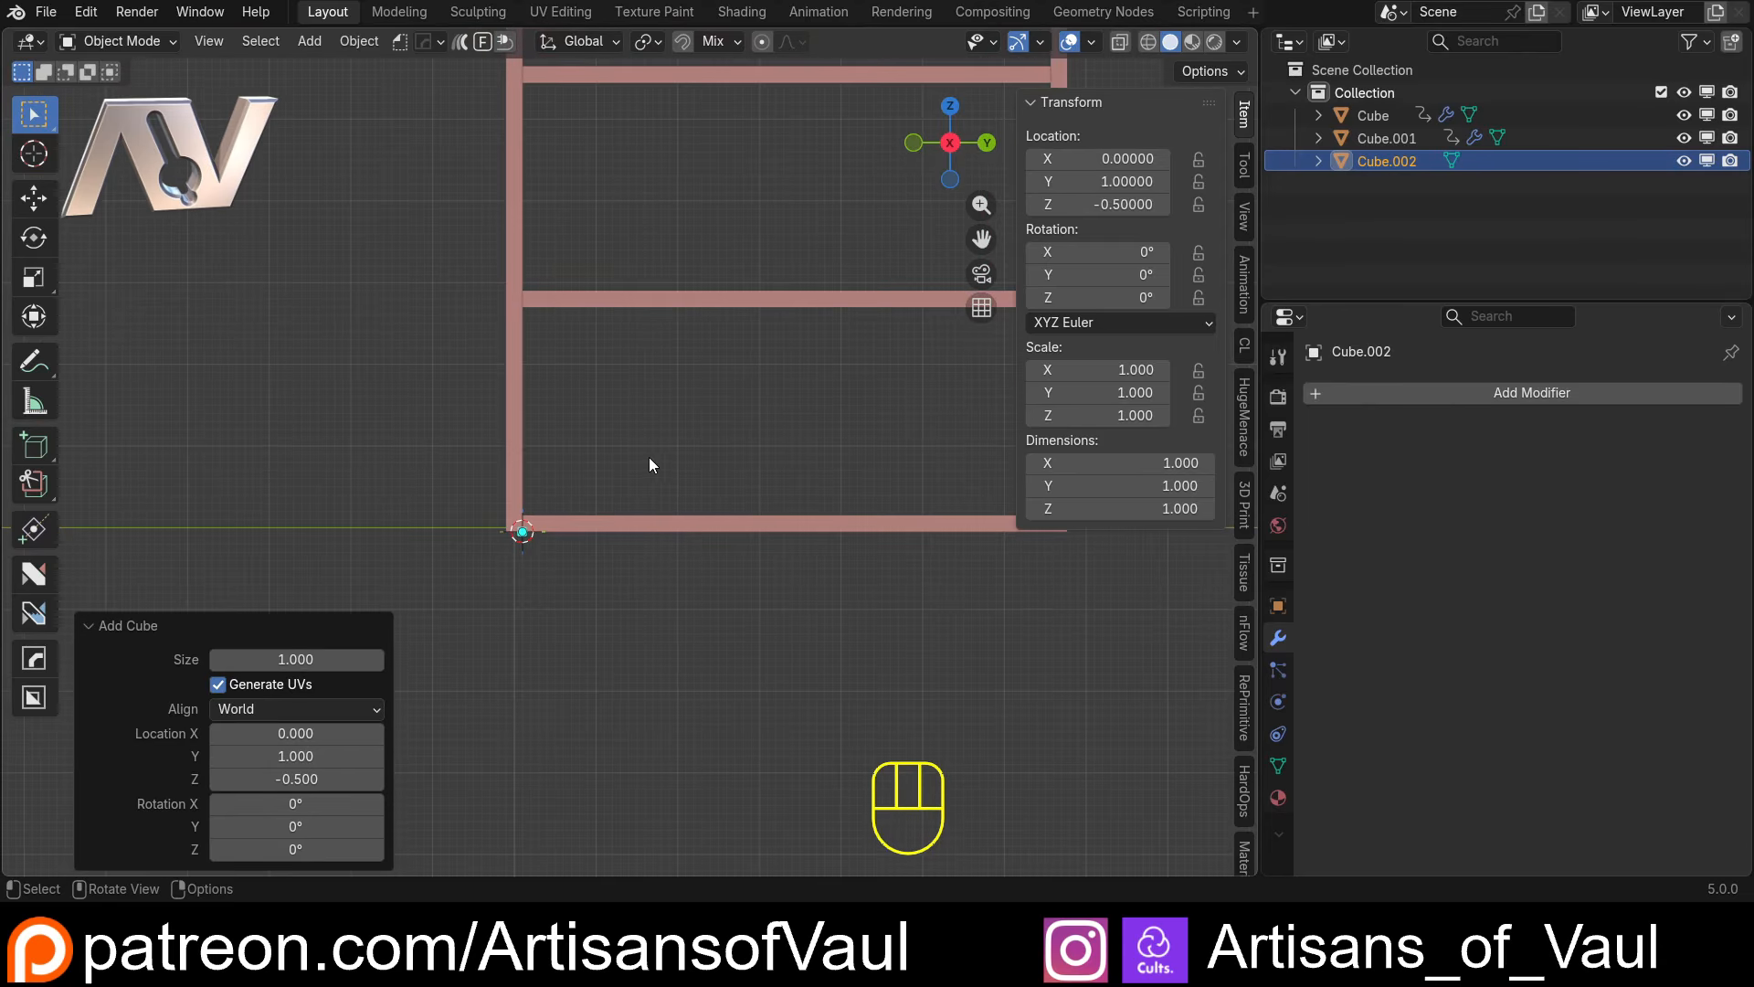
shift+middle_drag(649, 457, 530, 446)
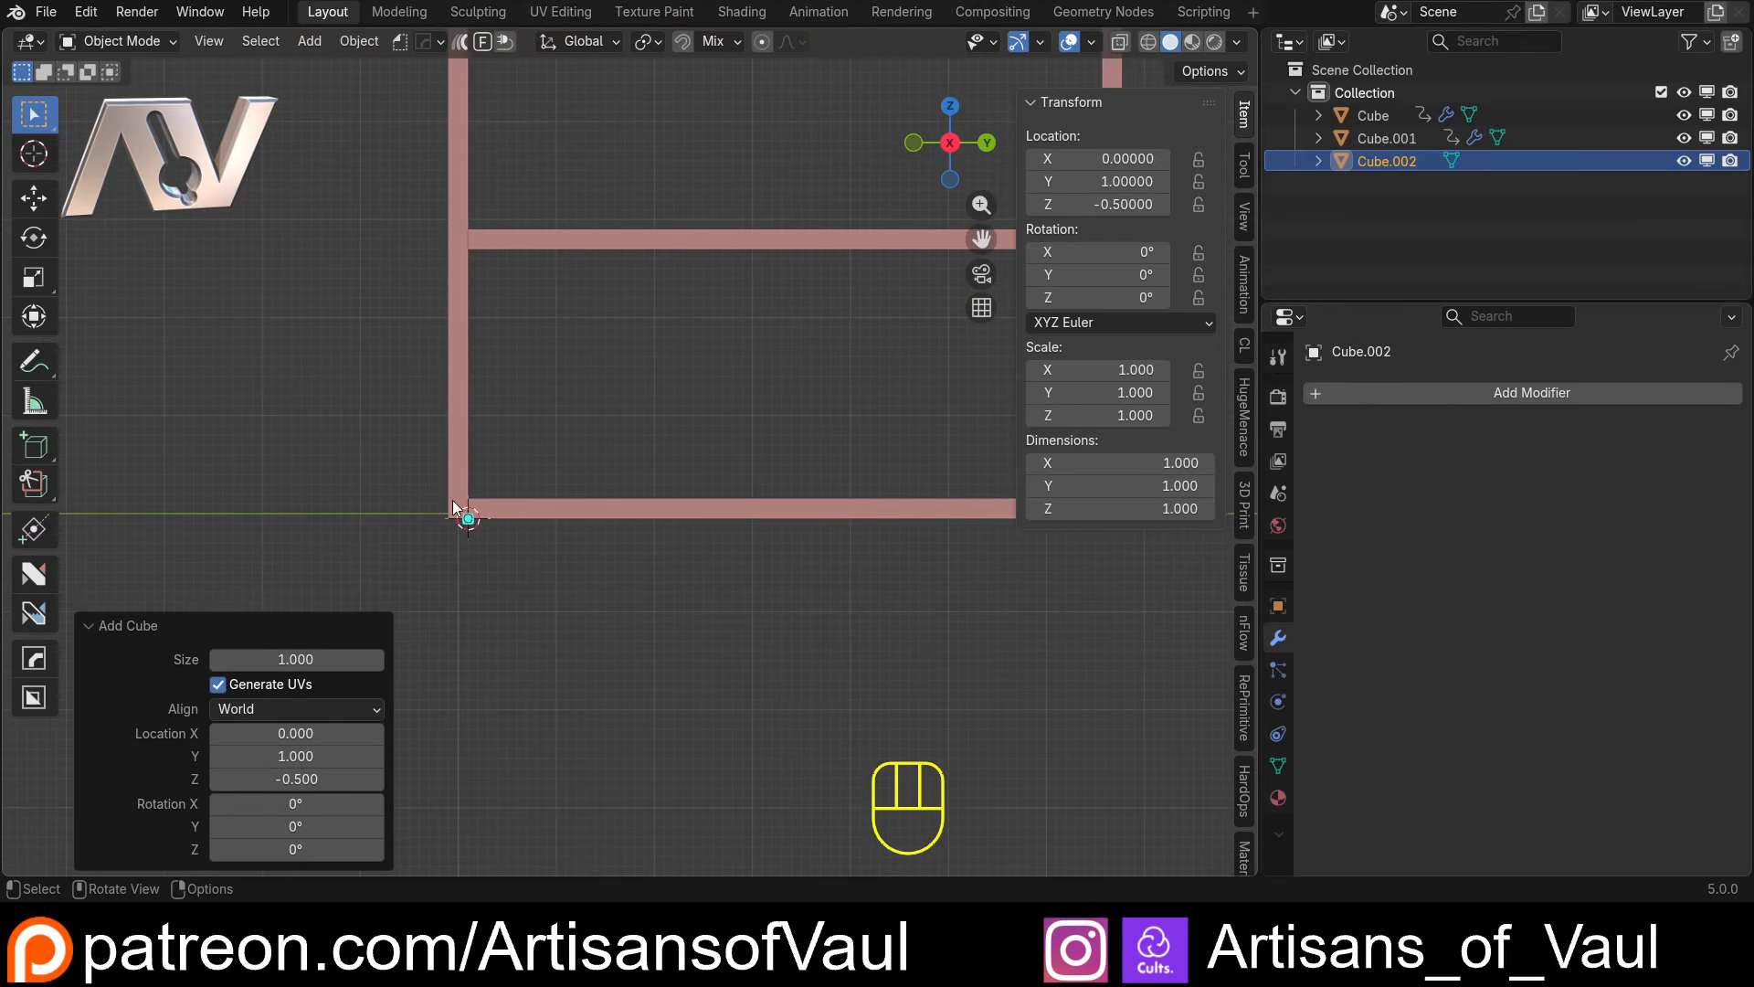
shift+middle_drag(441, 577, 546, 560)
scroll(559, 546, up, 4)
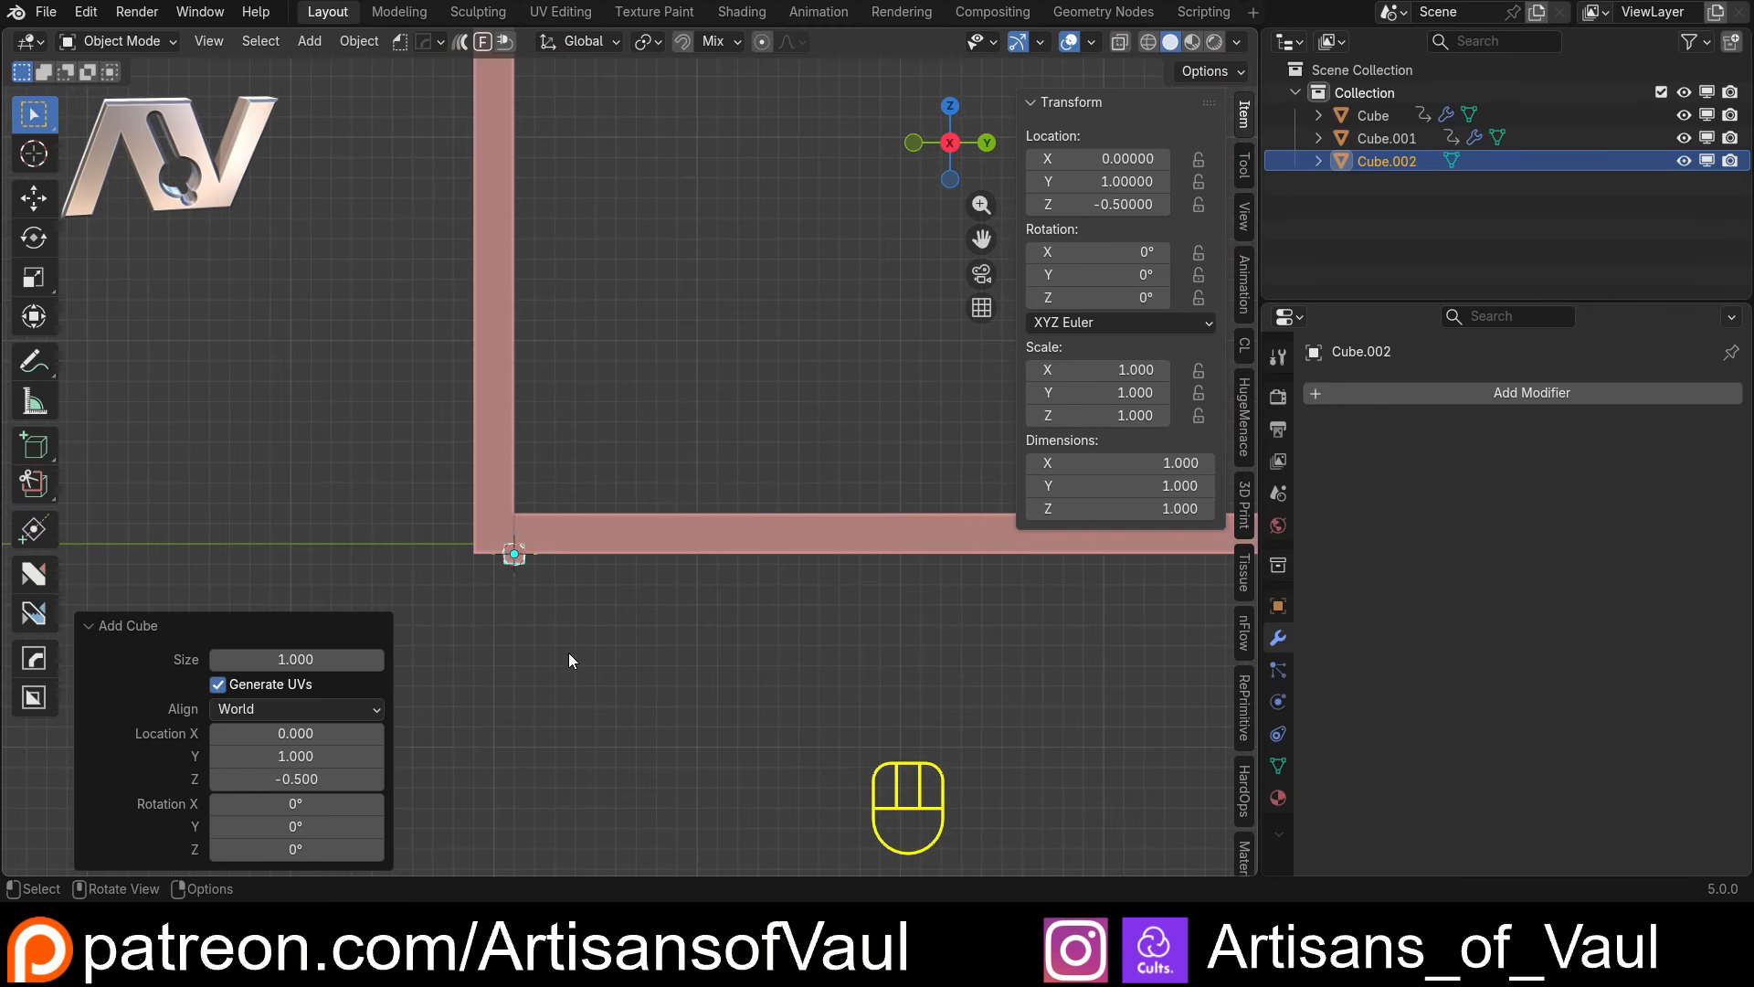
click(295, 660)
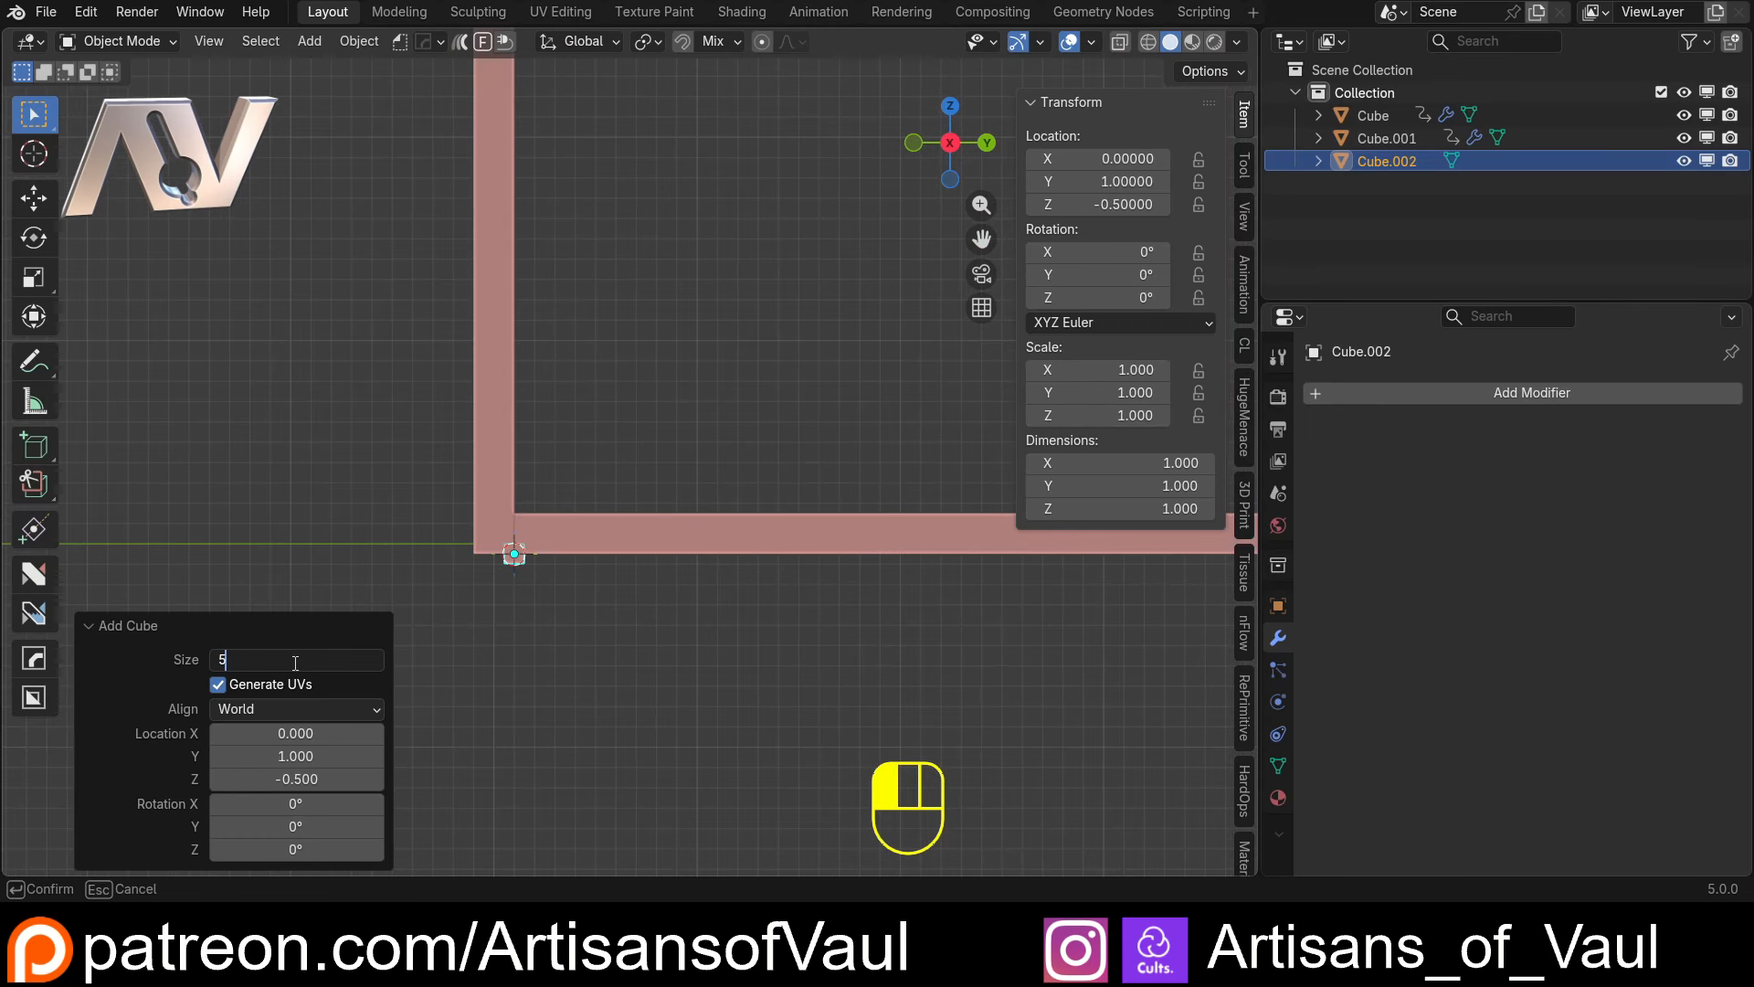
text(5)
key(Return)
Move the cube into the space above the bottom shelf, clear of the first upright, at about Y 4.5 and Z 4.4
key(g)
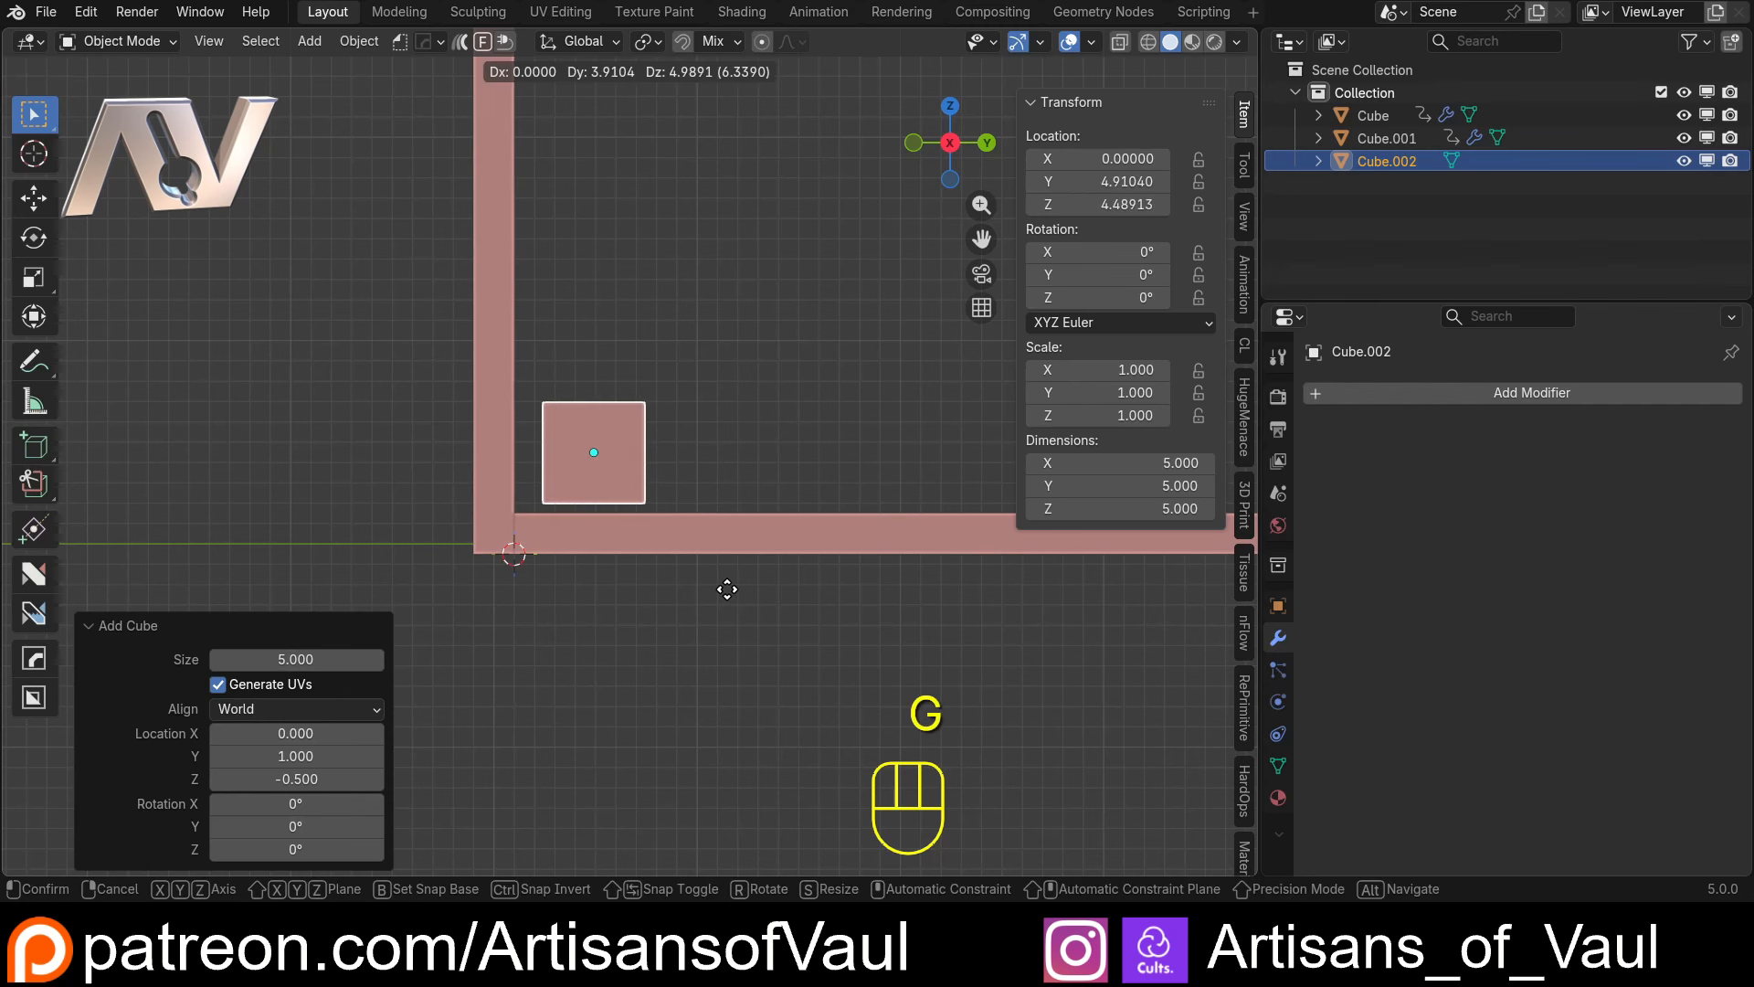
click(718, 594)
scroll(535, 476, up, 2)
middle_drag(533, 476, 576, 525)
key(KP_Divide)
key(KP_Divide)
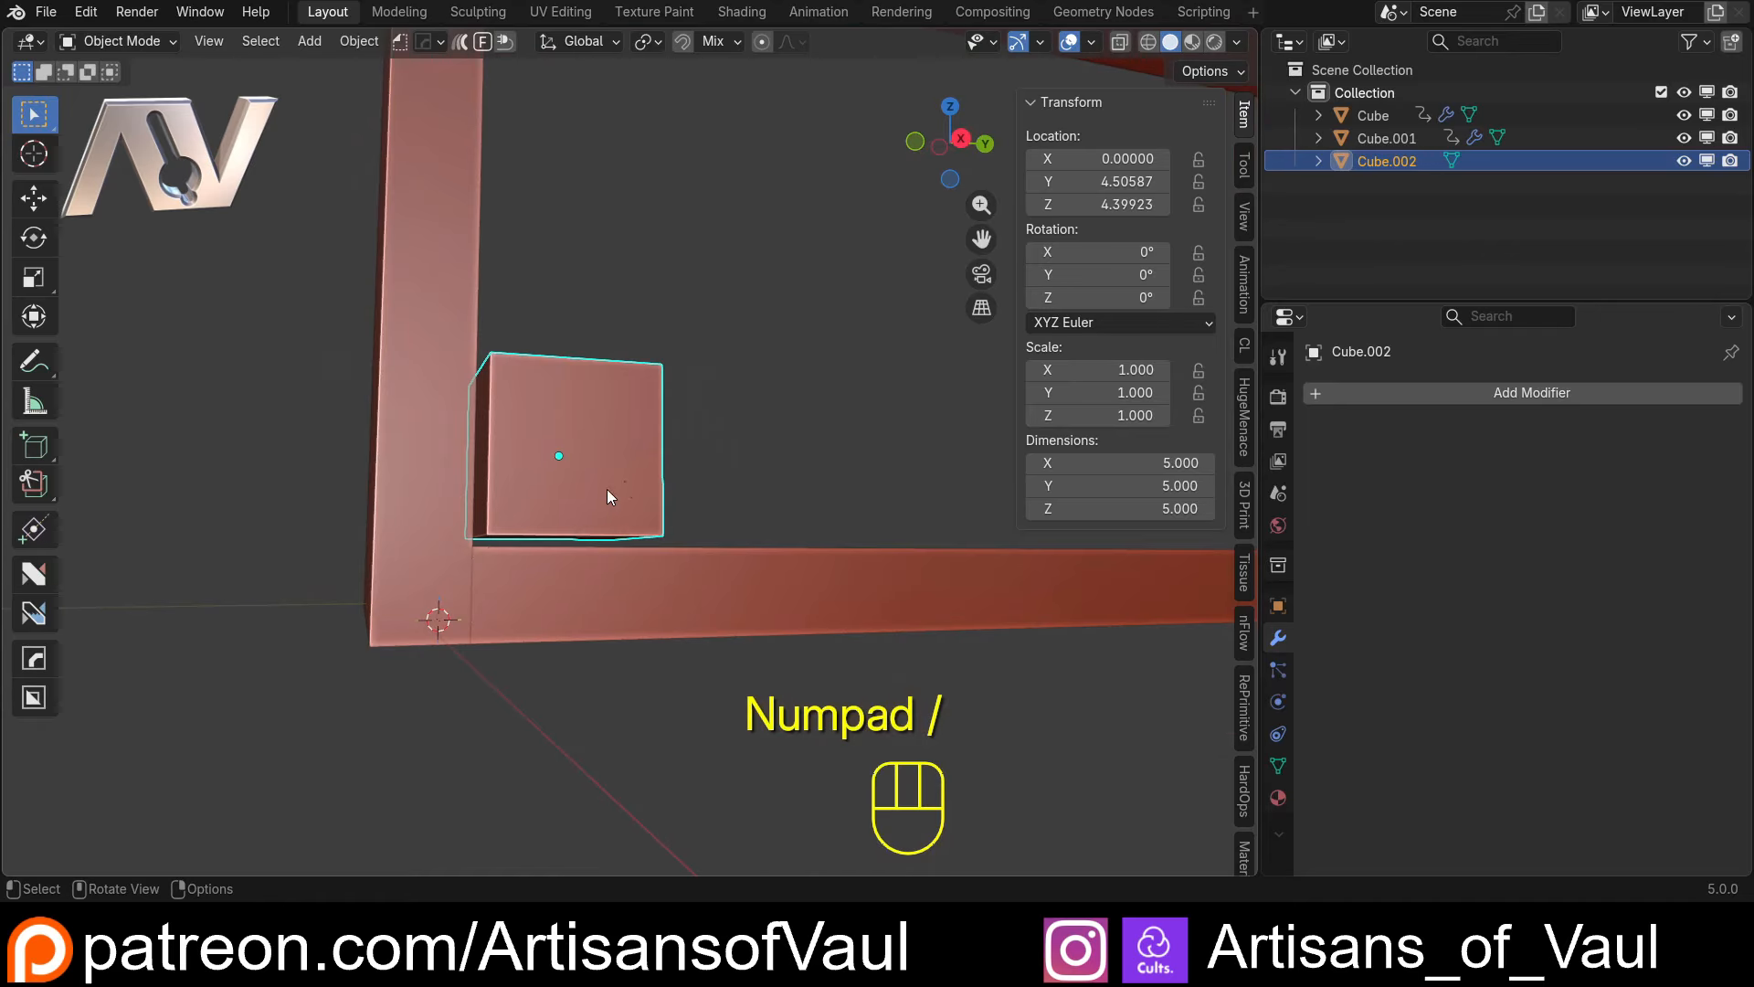
Snap the 3D cursor to the cube's rear lower corner vertex nearest the first upright
middle_drag(607, 490, 562, 239)
middle_drag(616, 468, 757, 477)
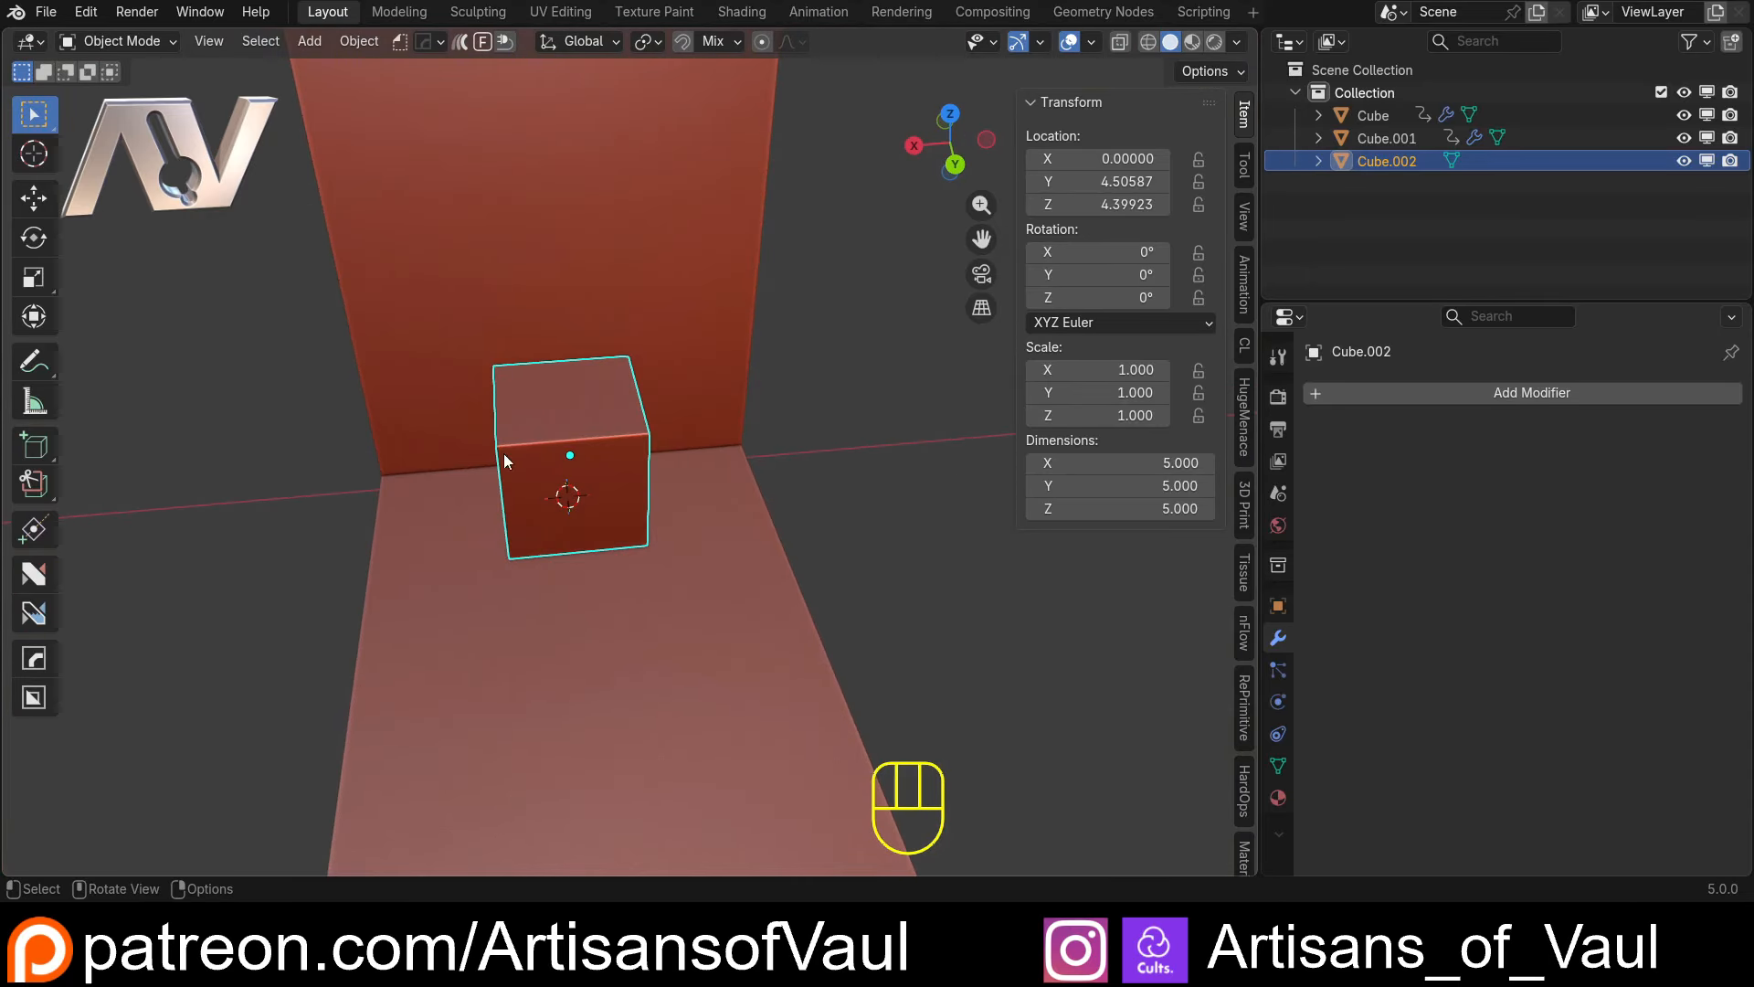
middle_drag(504, 474, 679, 504)
key(Tab)
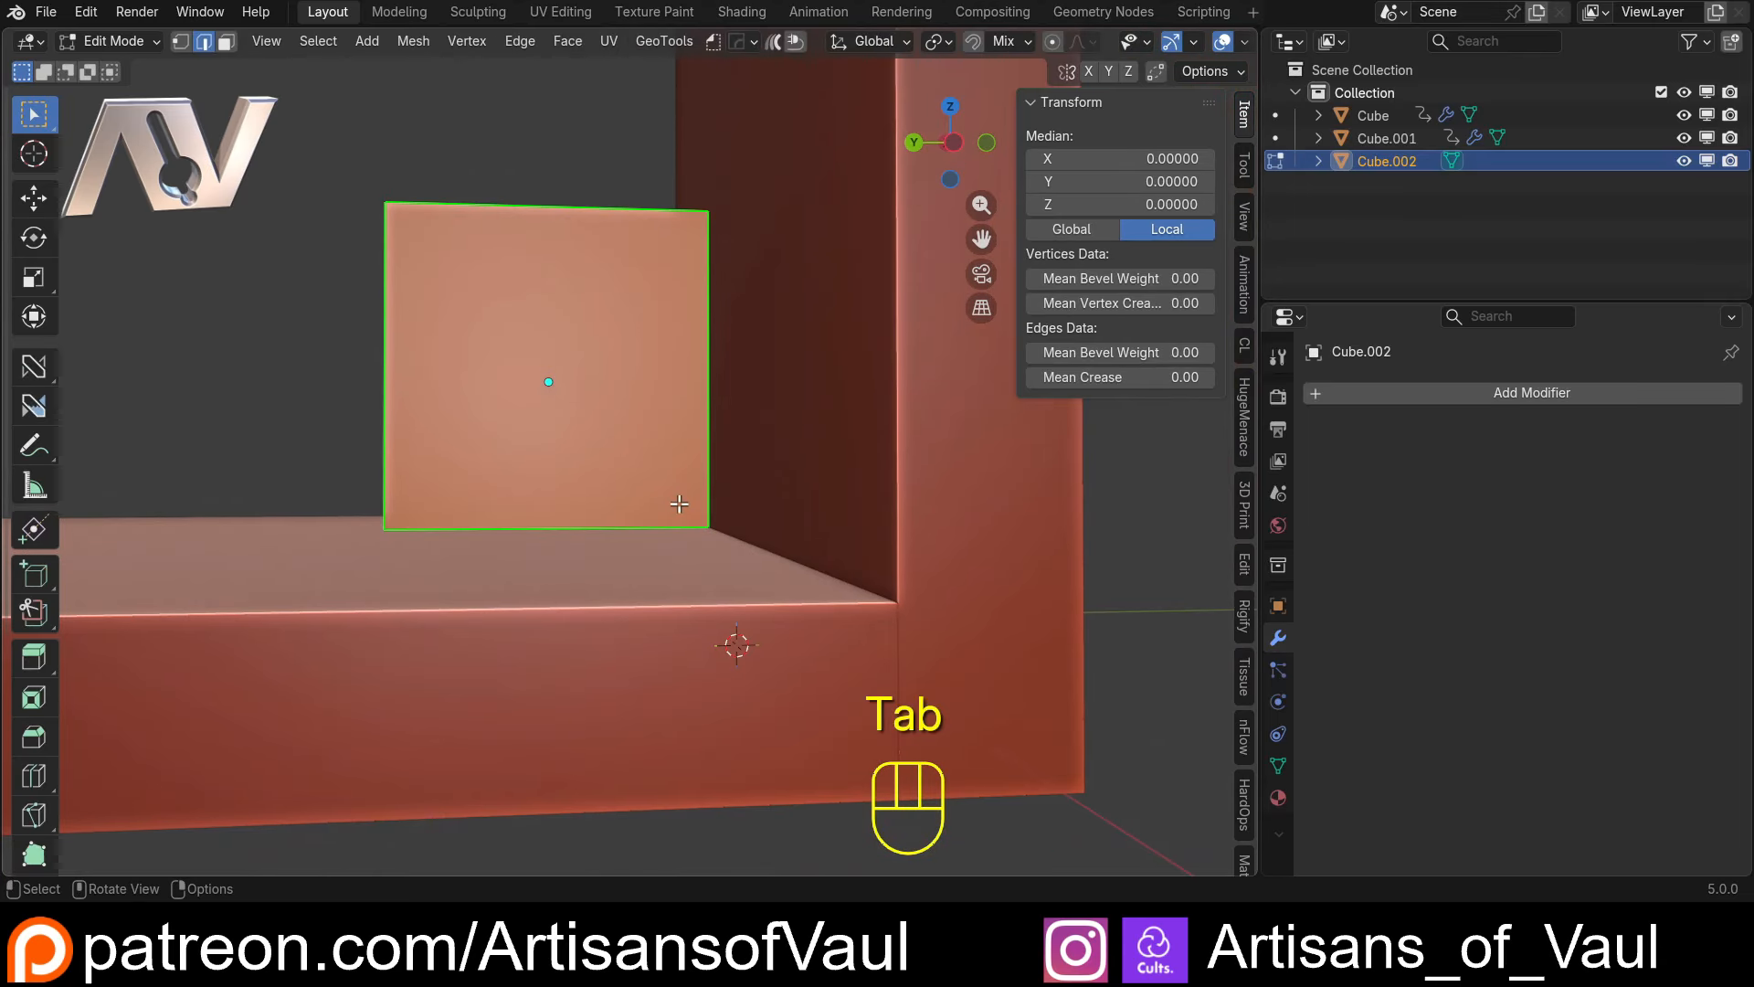
key(1)
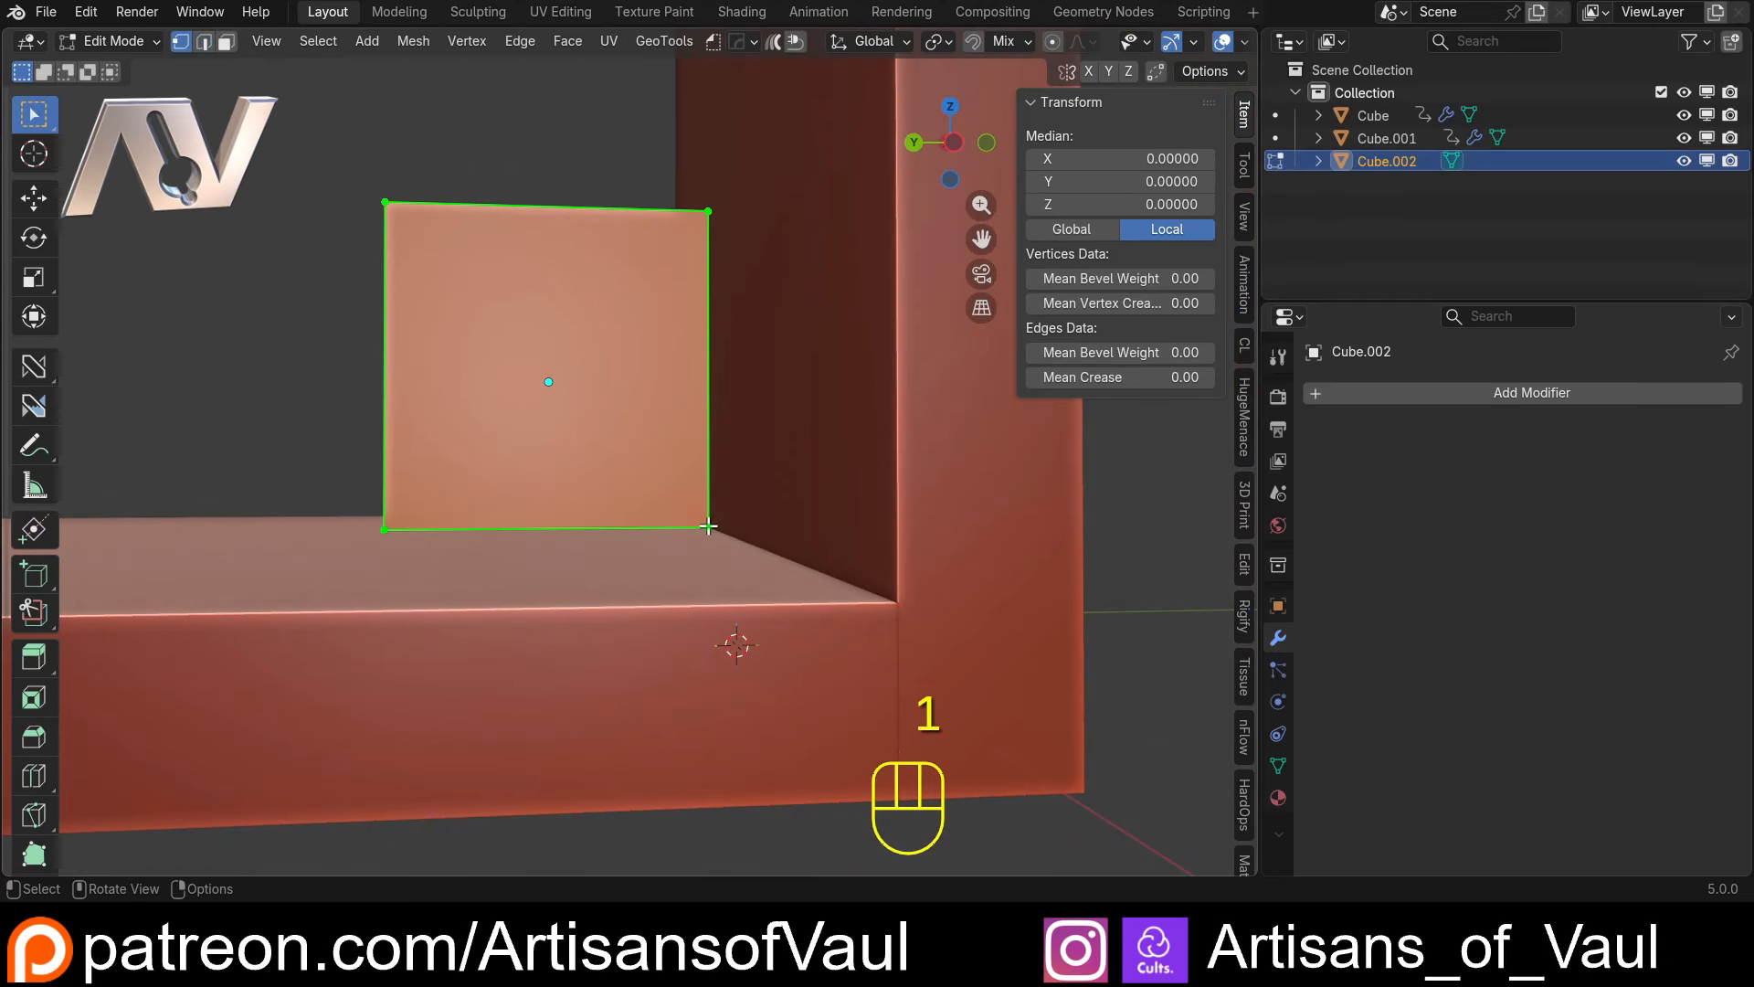
click(708, 527)
middle_drag(731, 478, 689, 497)
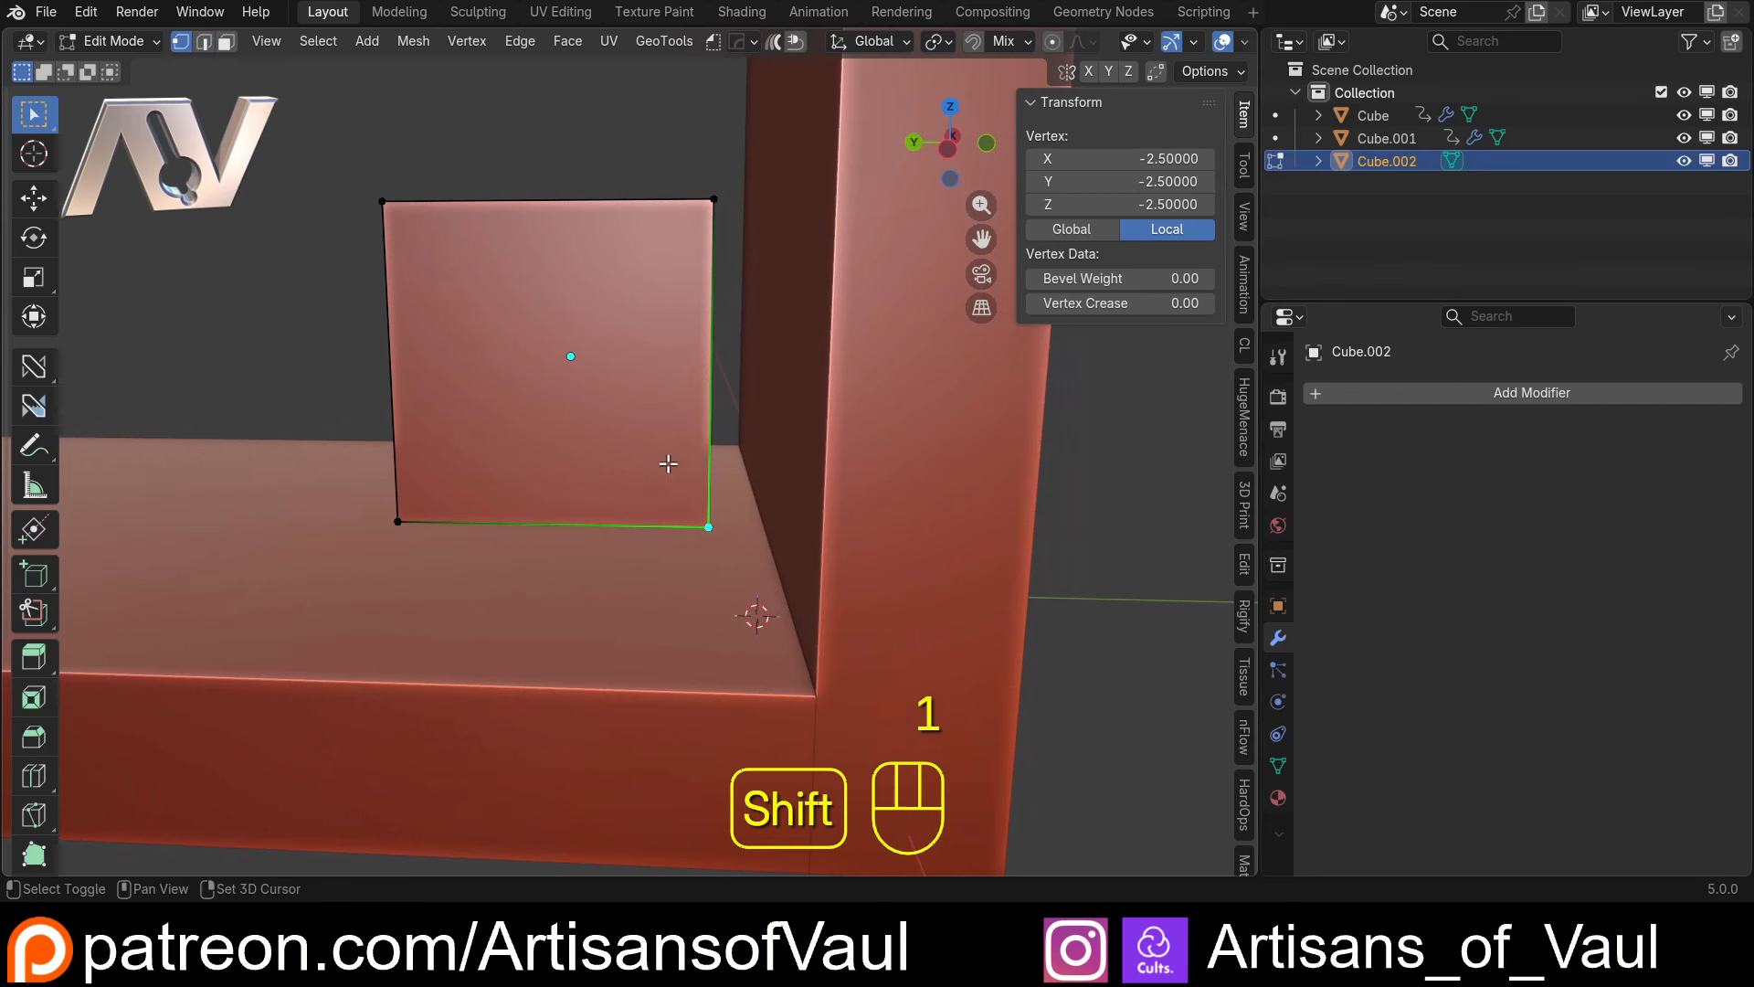
key(shift+s)
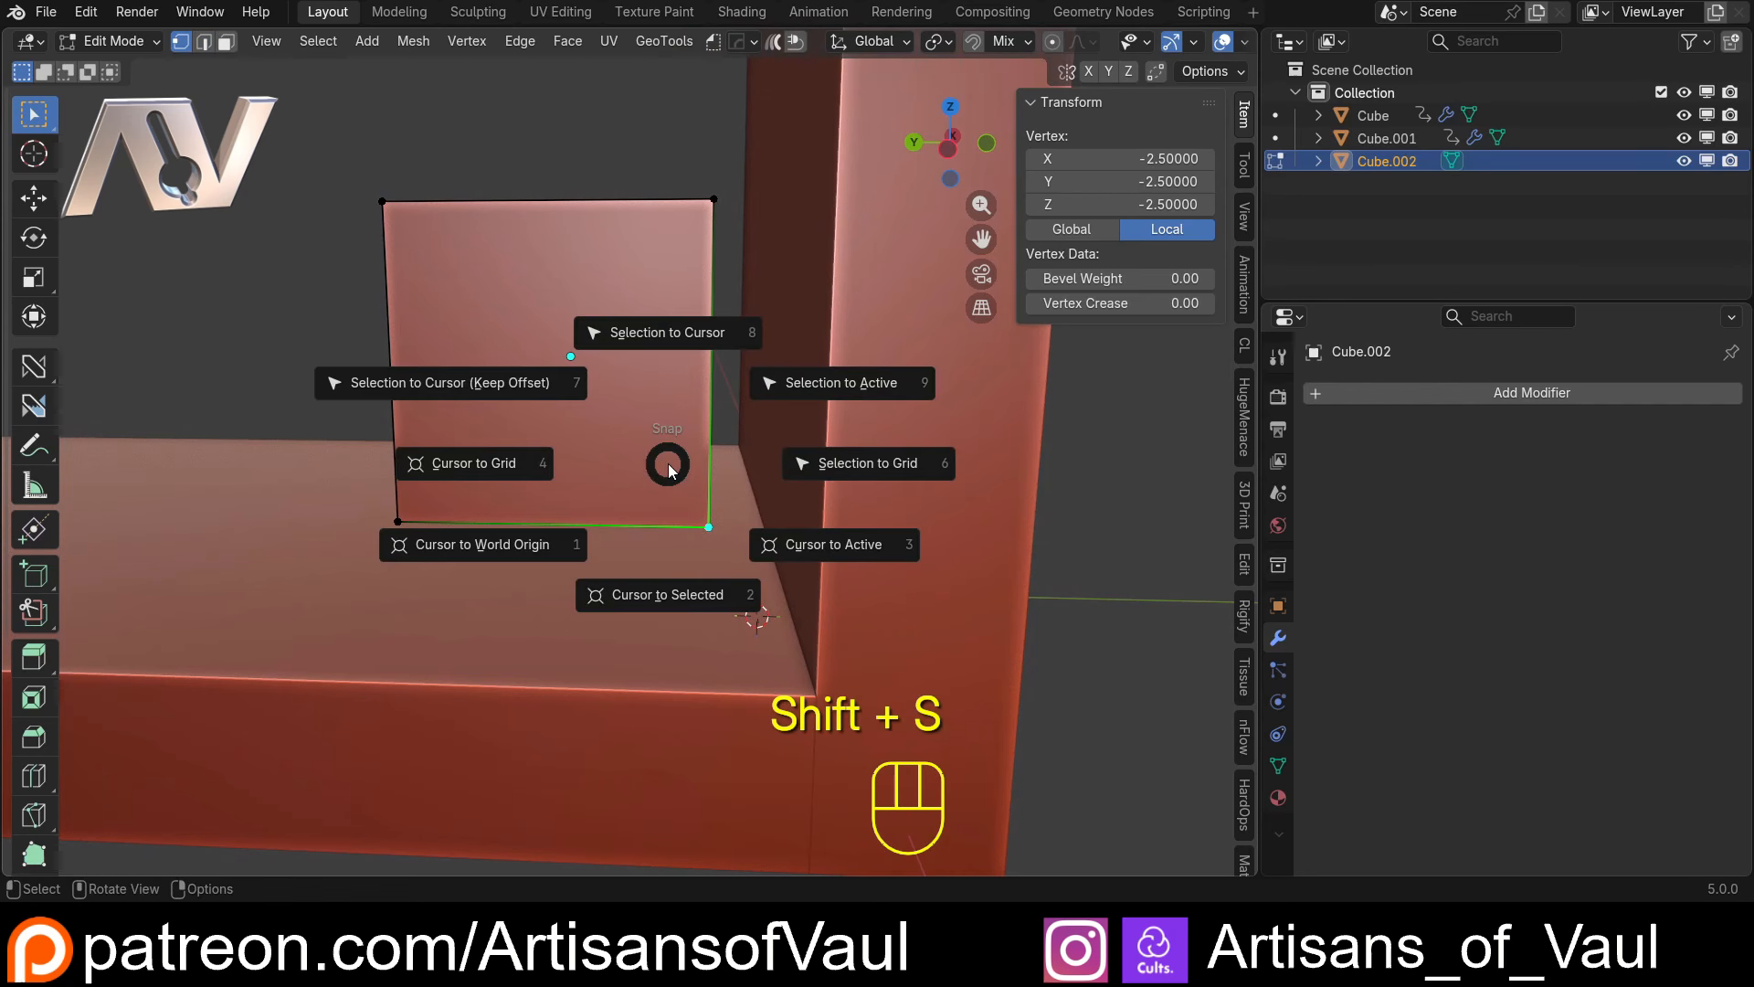
click(690, 600)
Set the cube's origin to the 3D cursor at its rear lower corner
key(Tab)
click(374, 50)
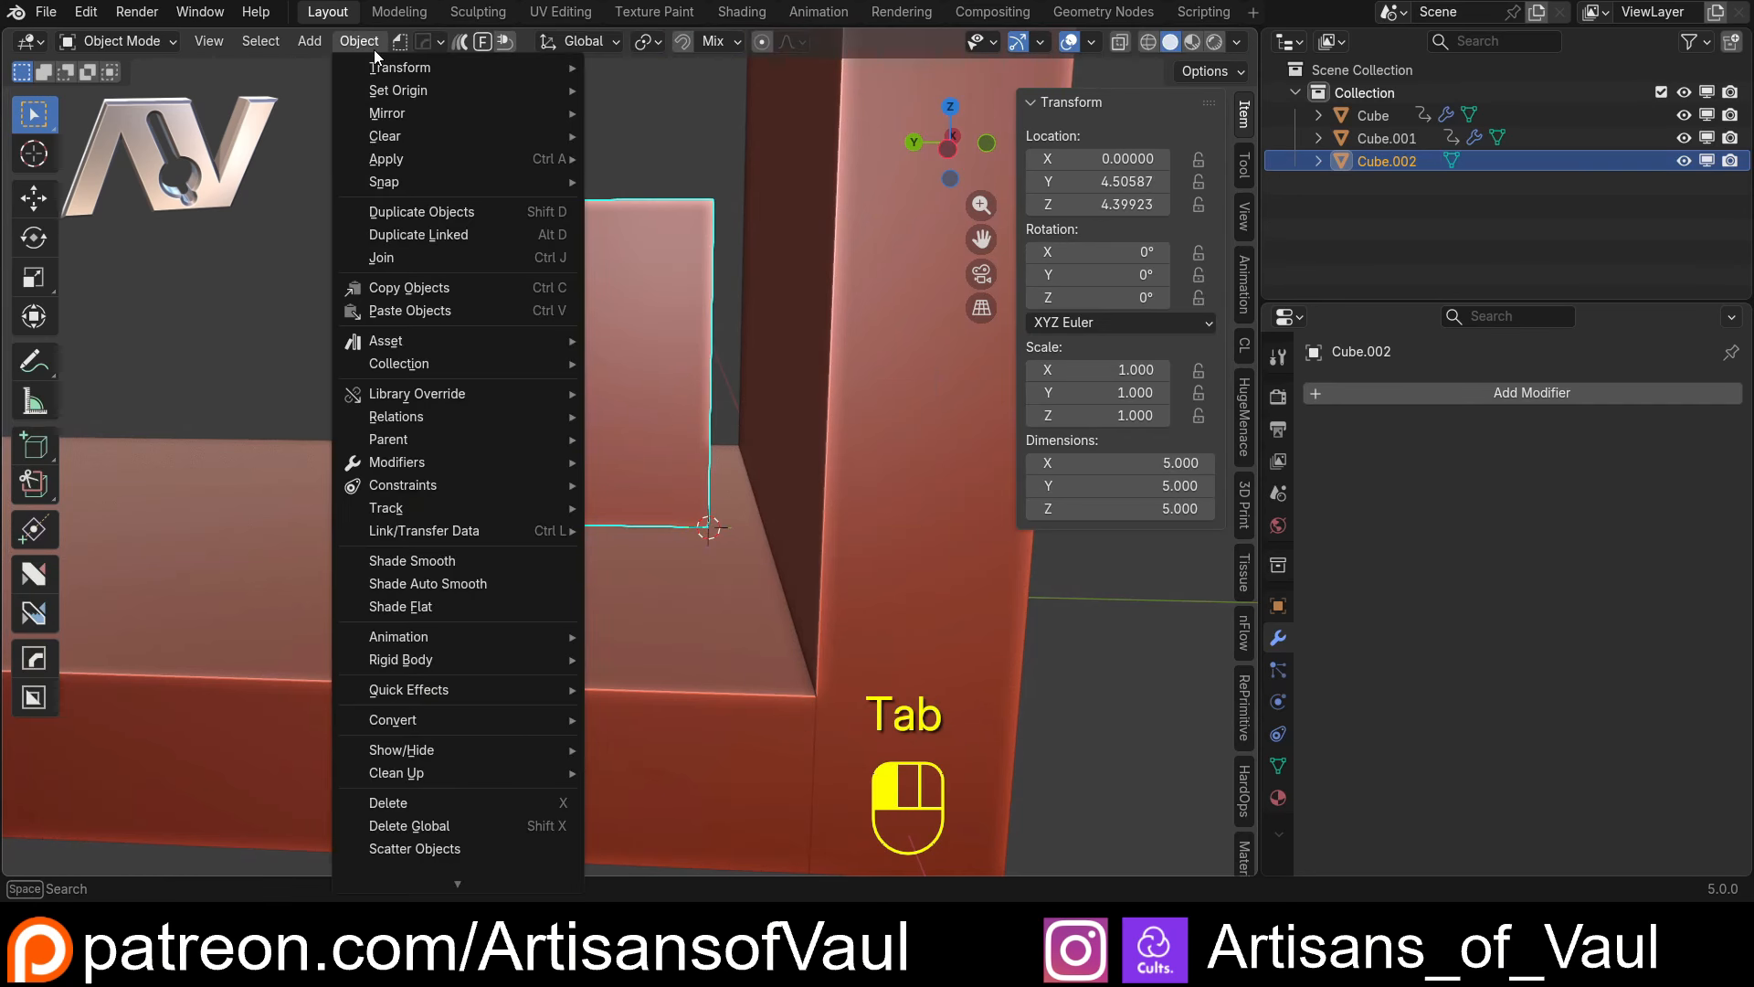
mouse_move(425, 90)
click(694, 138)
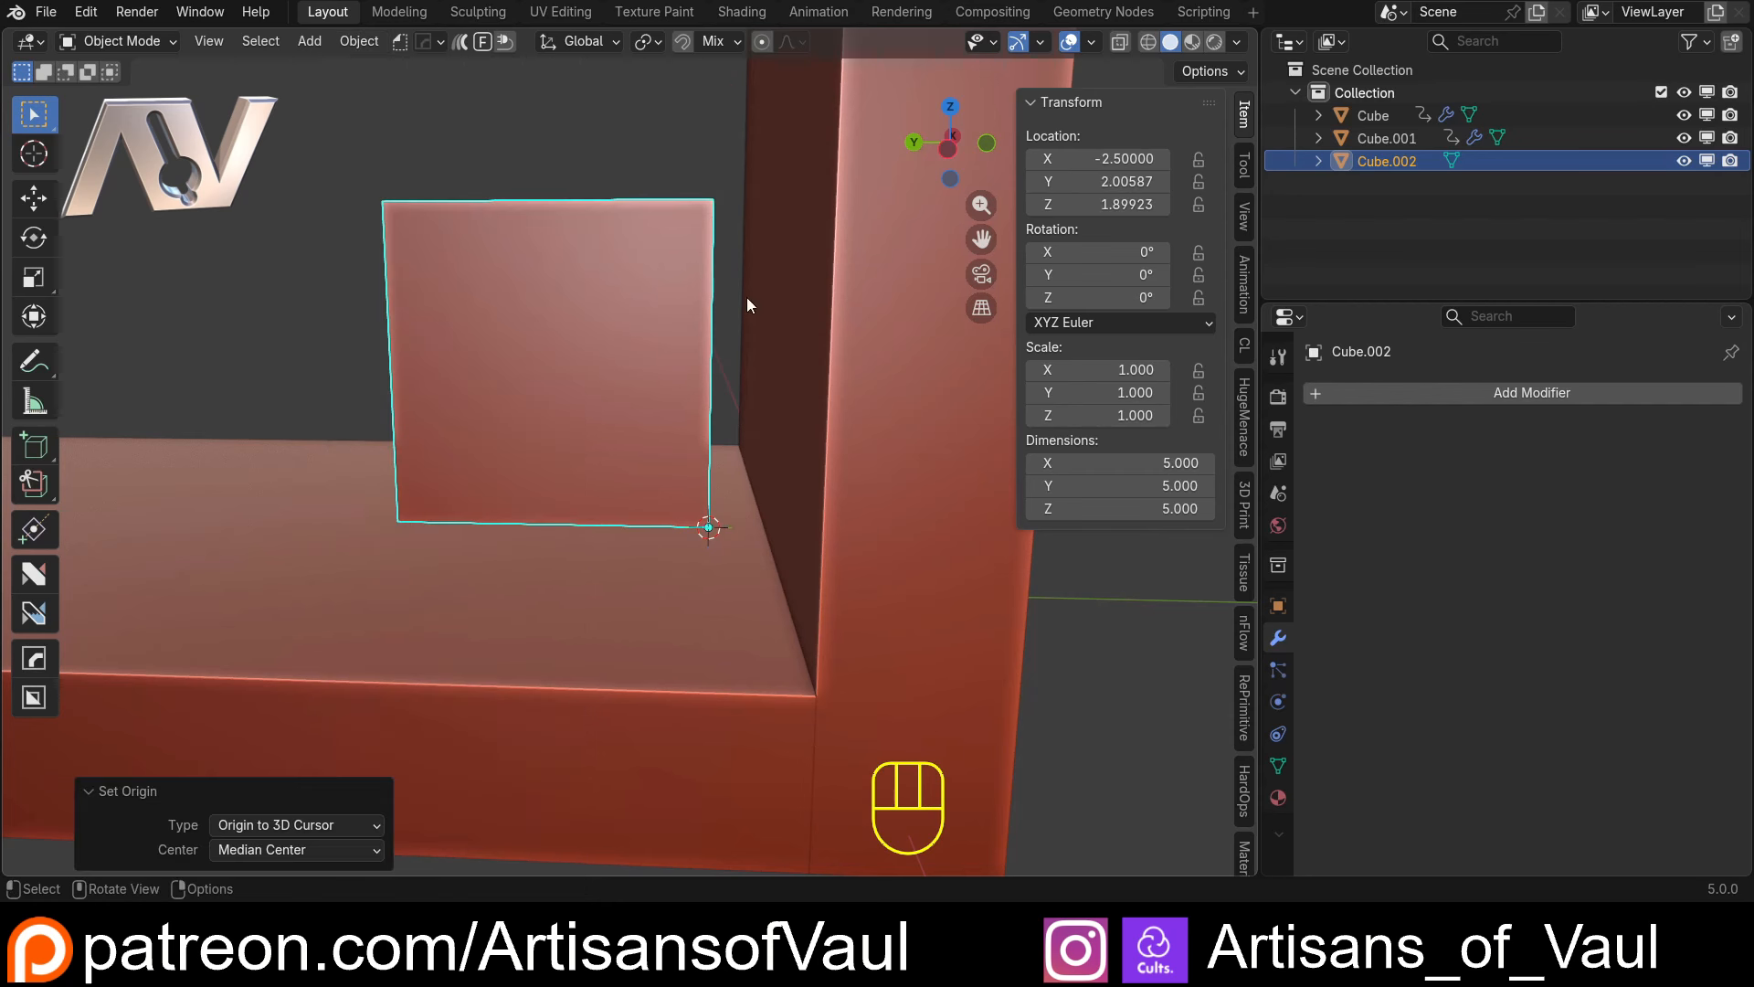
Move the cube by its origin corner, snapping it to the rear inner corner where the bottom shelf meets the first upright
scroll(745, 299, down, 3)
middle_drag(637, 447, 788, 456)
scroll(770, 461, up, 4)
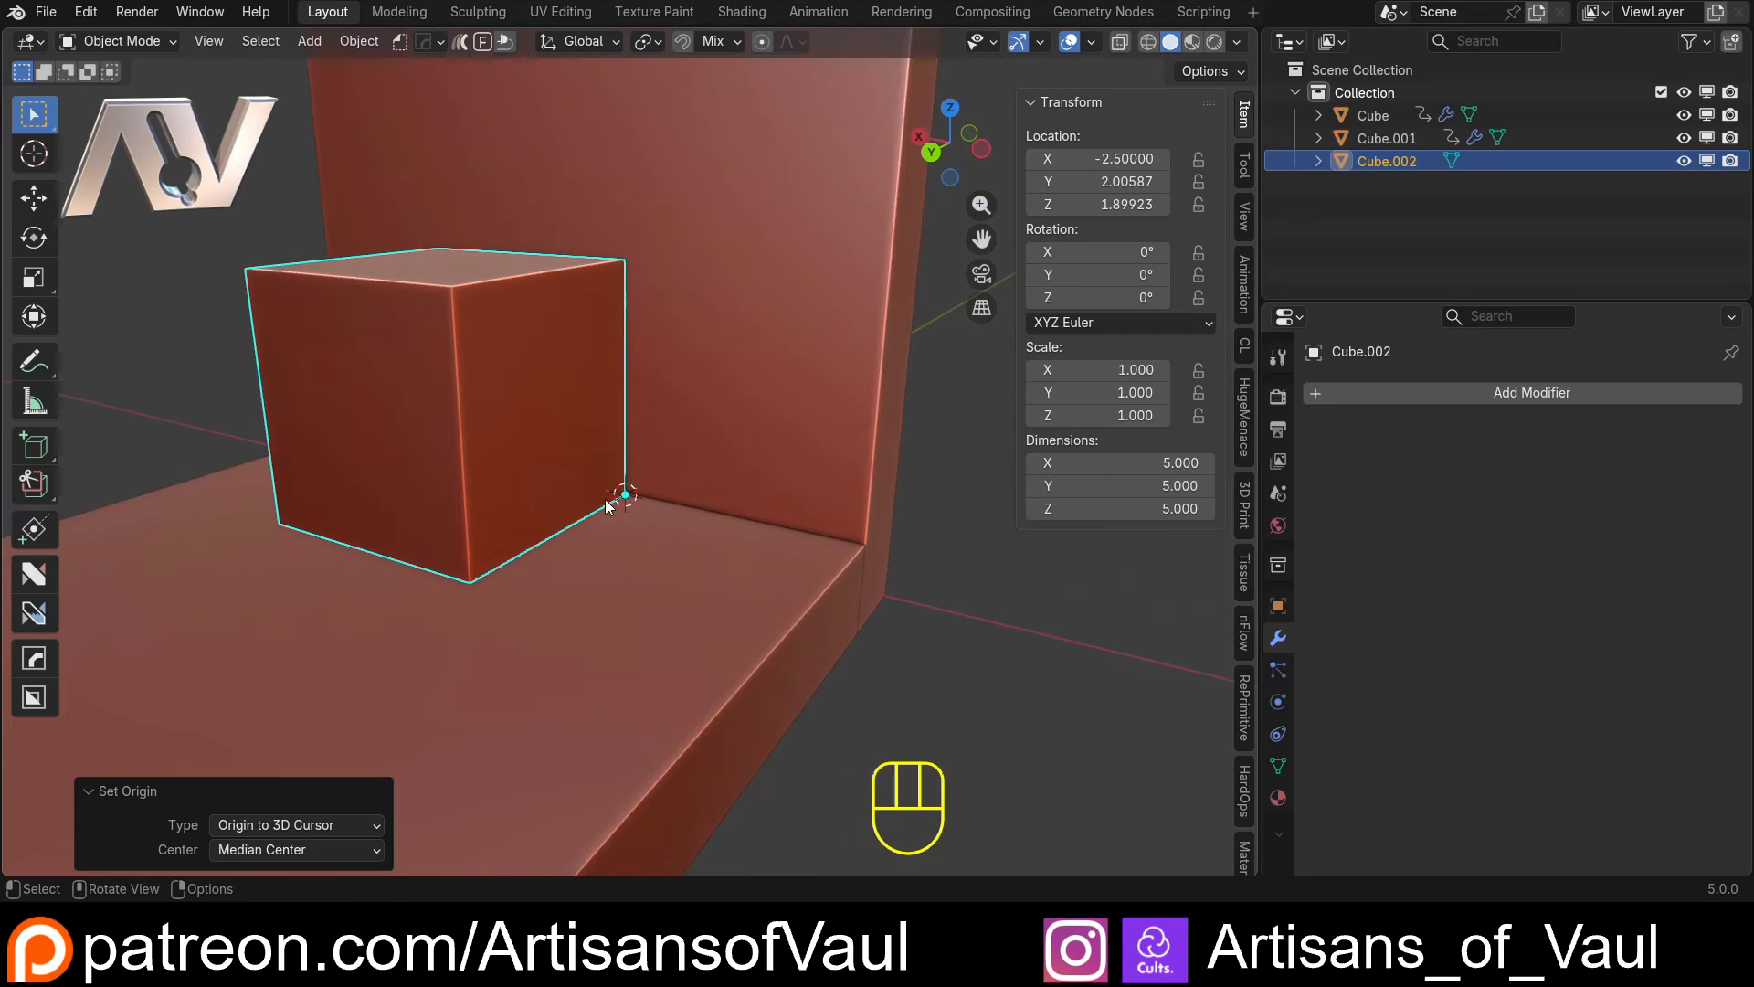
click(676, 468)
click(590, 475)
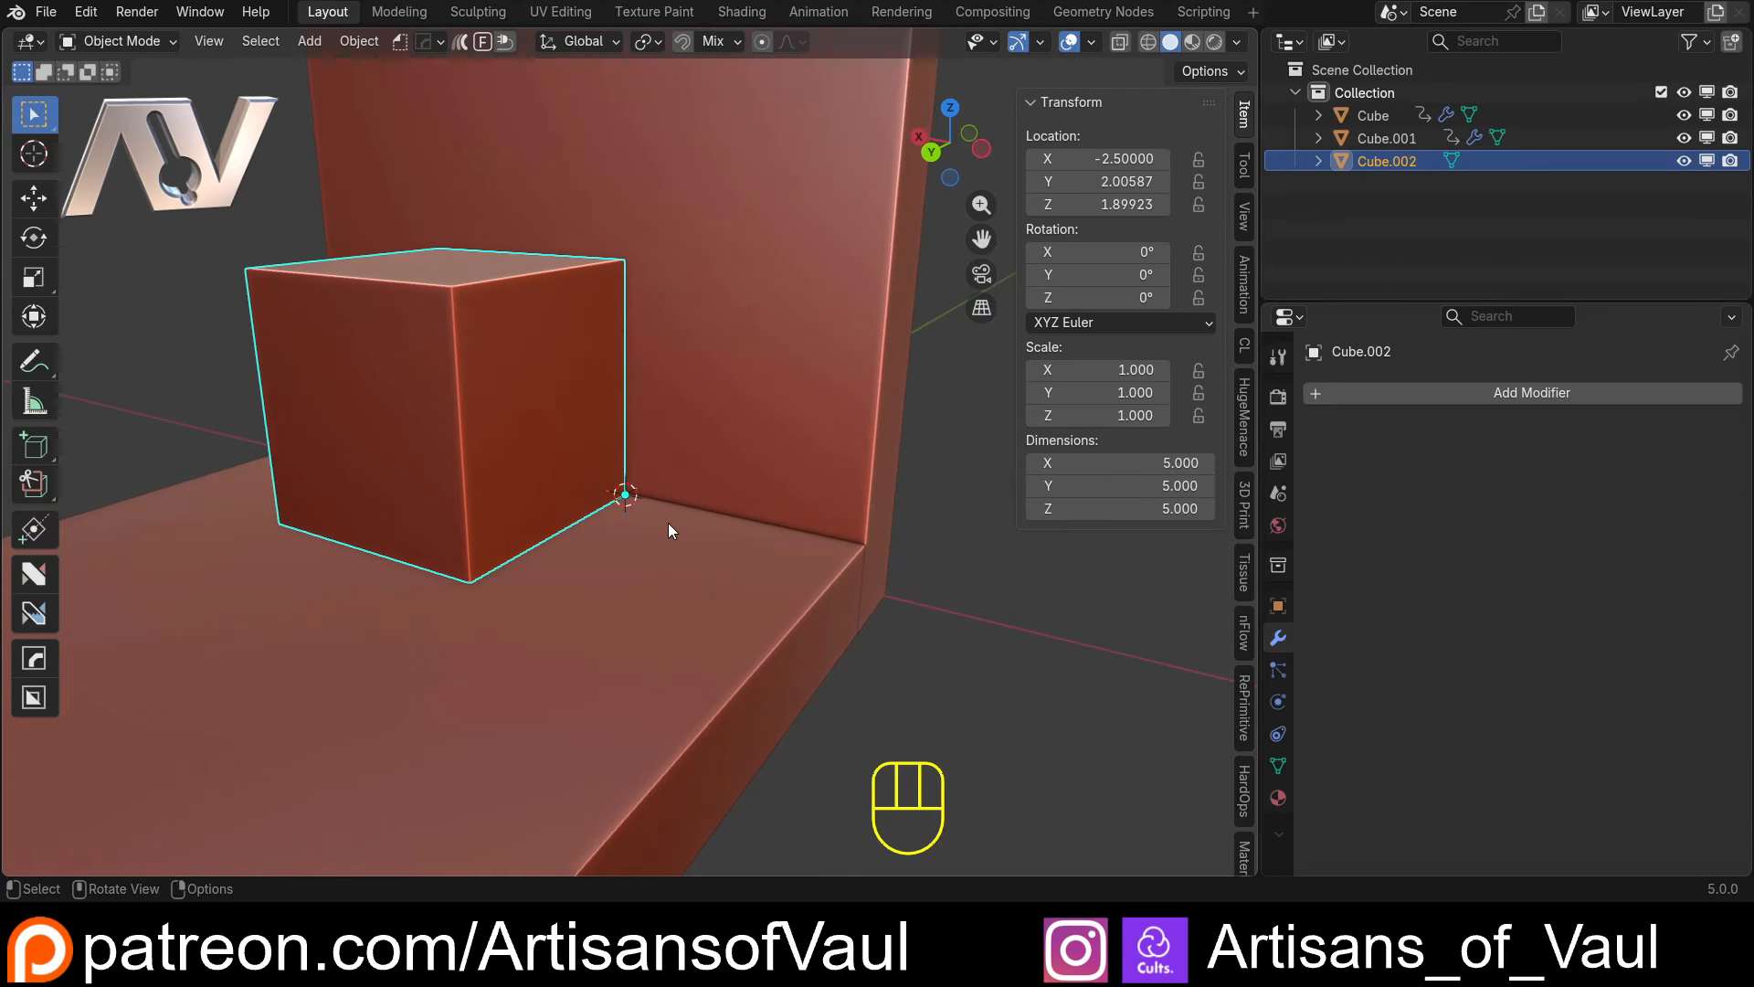
middle_drag(645, 521, 631, 515)
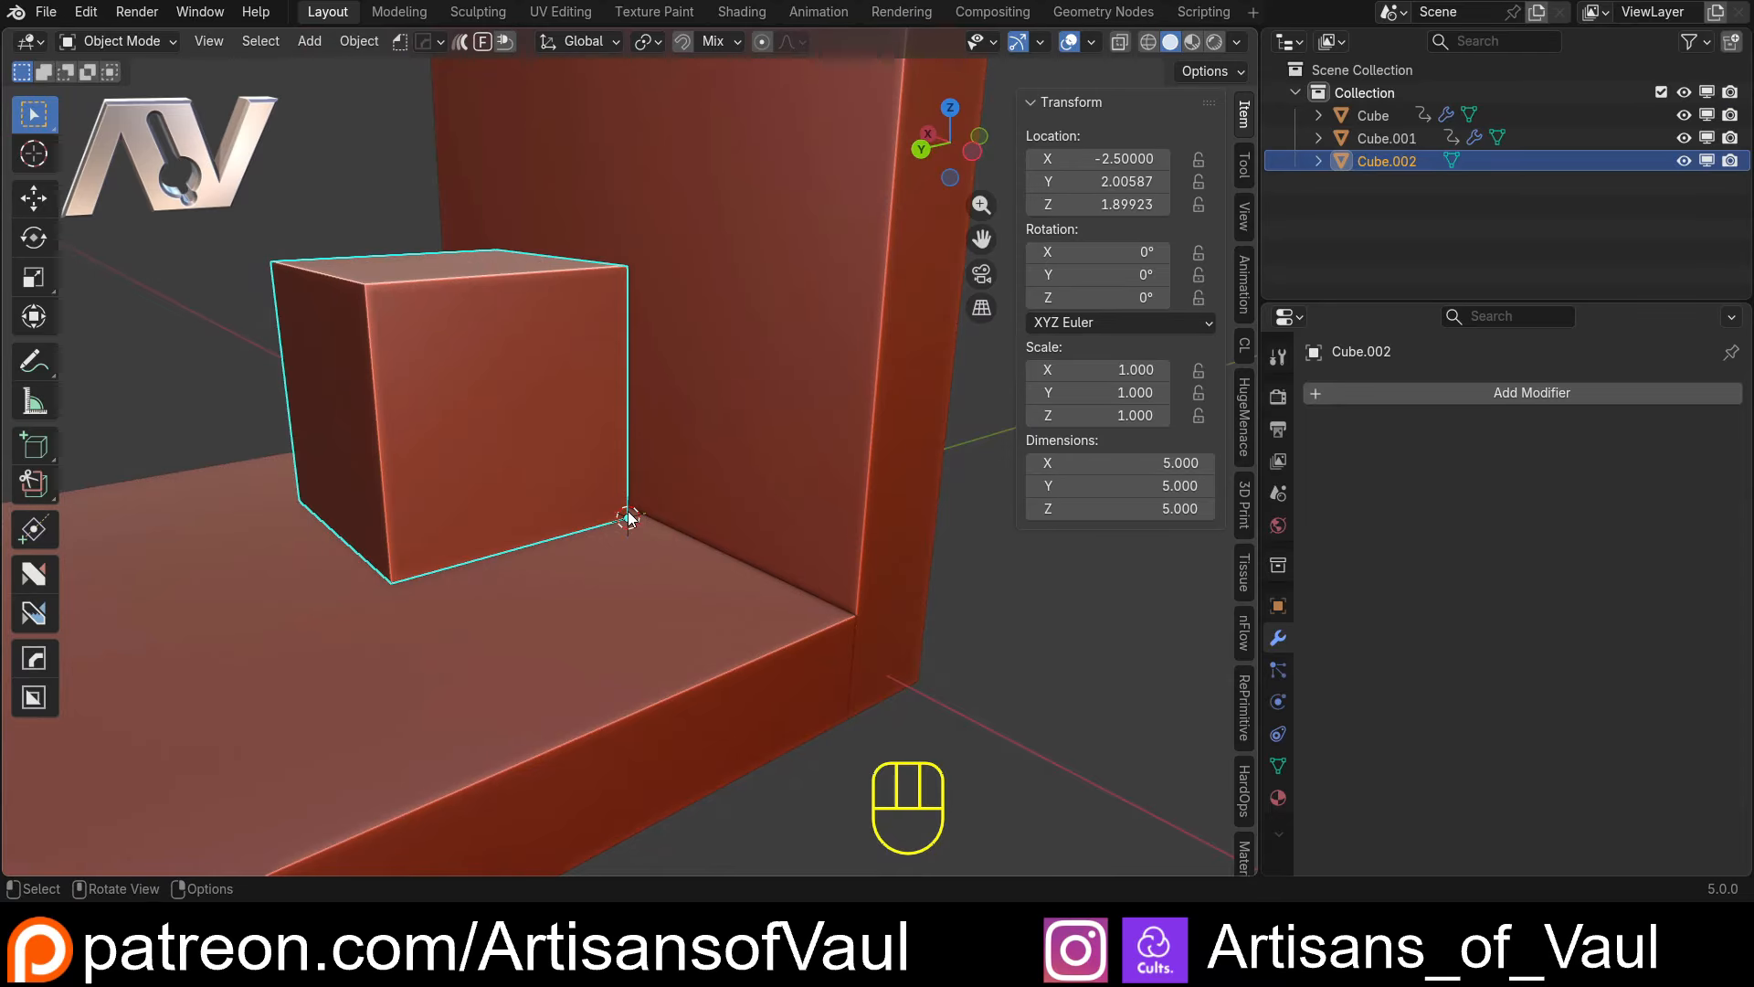
key(g)
key(b)
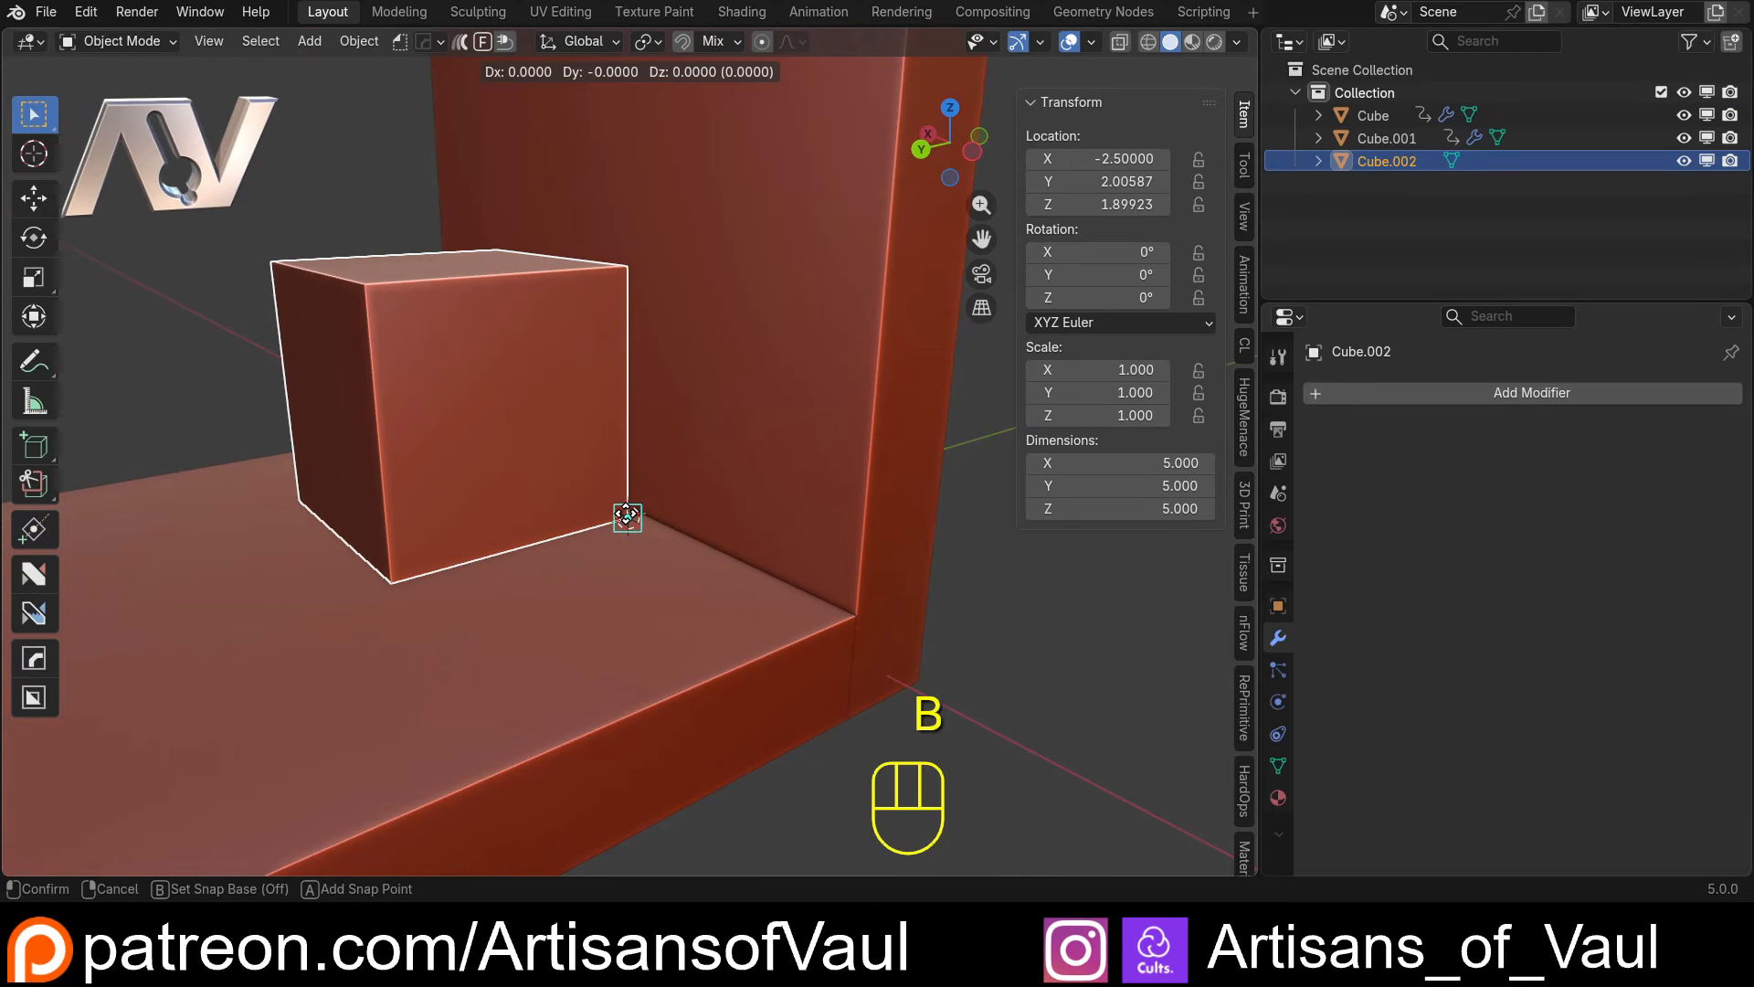
click(627, 517)
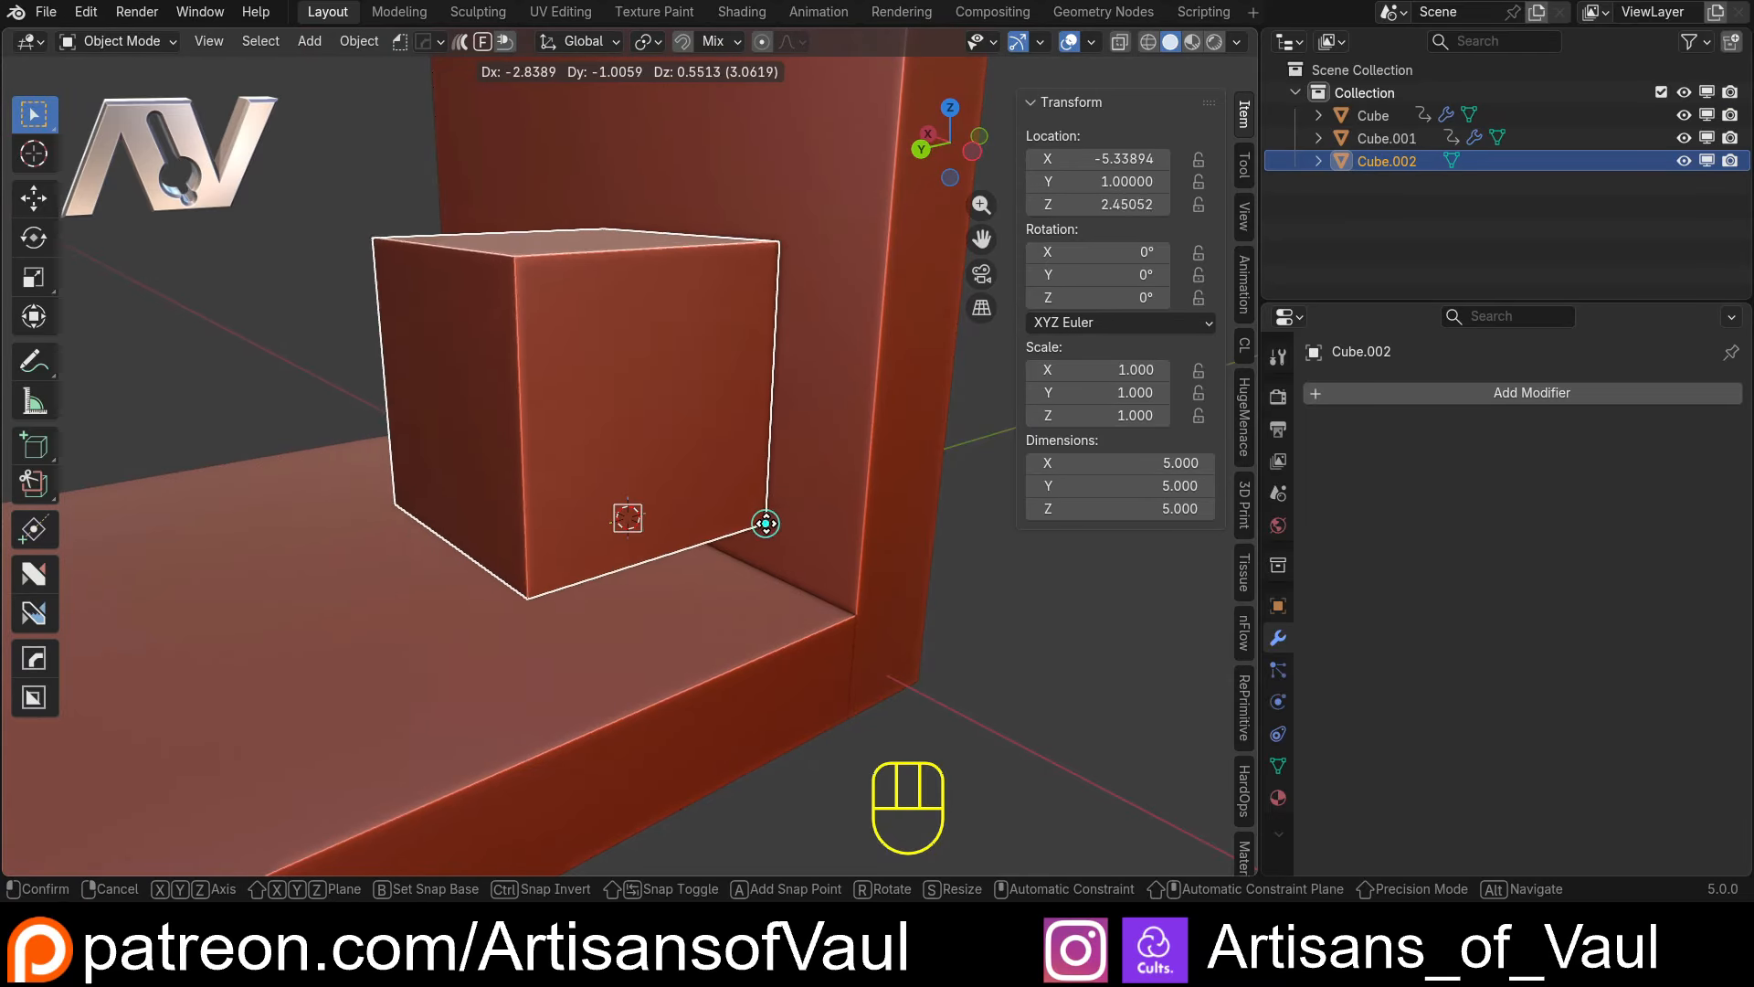
click(858, 615)
Set the cube's X dimension to 14 so it spans most of the shelf's depth
scroll(644, 536, down, 4)
mouse_move(644, 535)
middle_down()
mouse_move(742, 479)
mouse_move(945, 470)
mouse_move(784, 506)
mouse_move(561, 511)
mouse_move(672, 537)
middle_up()
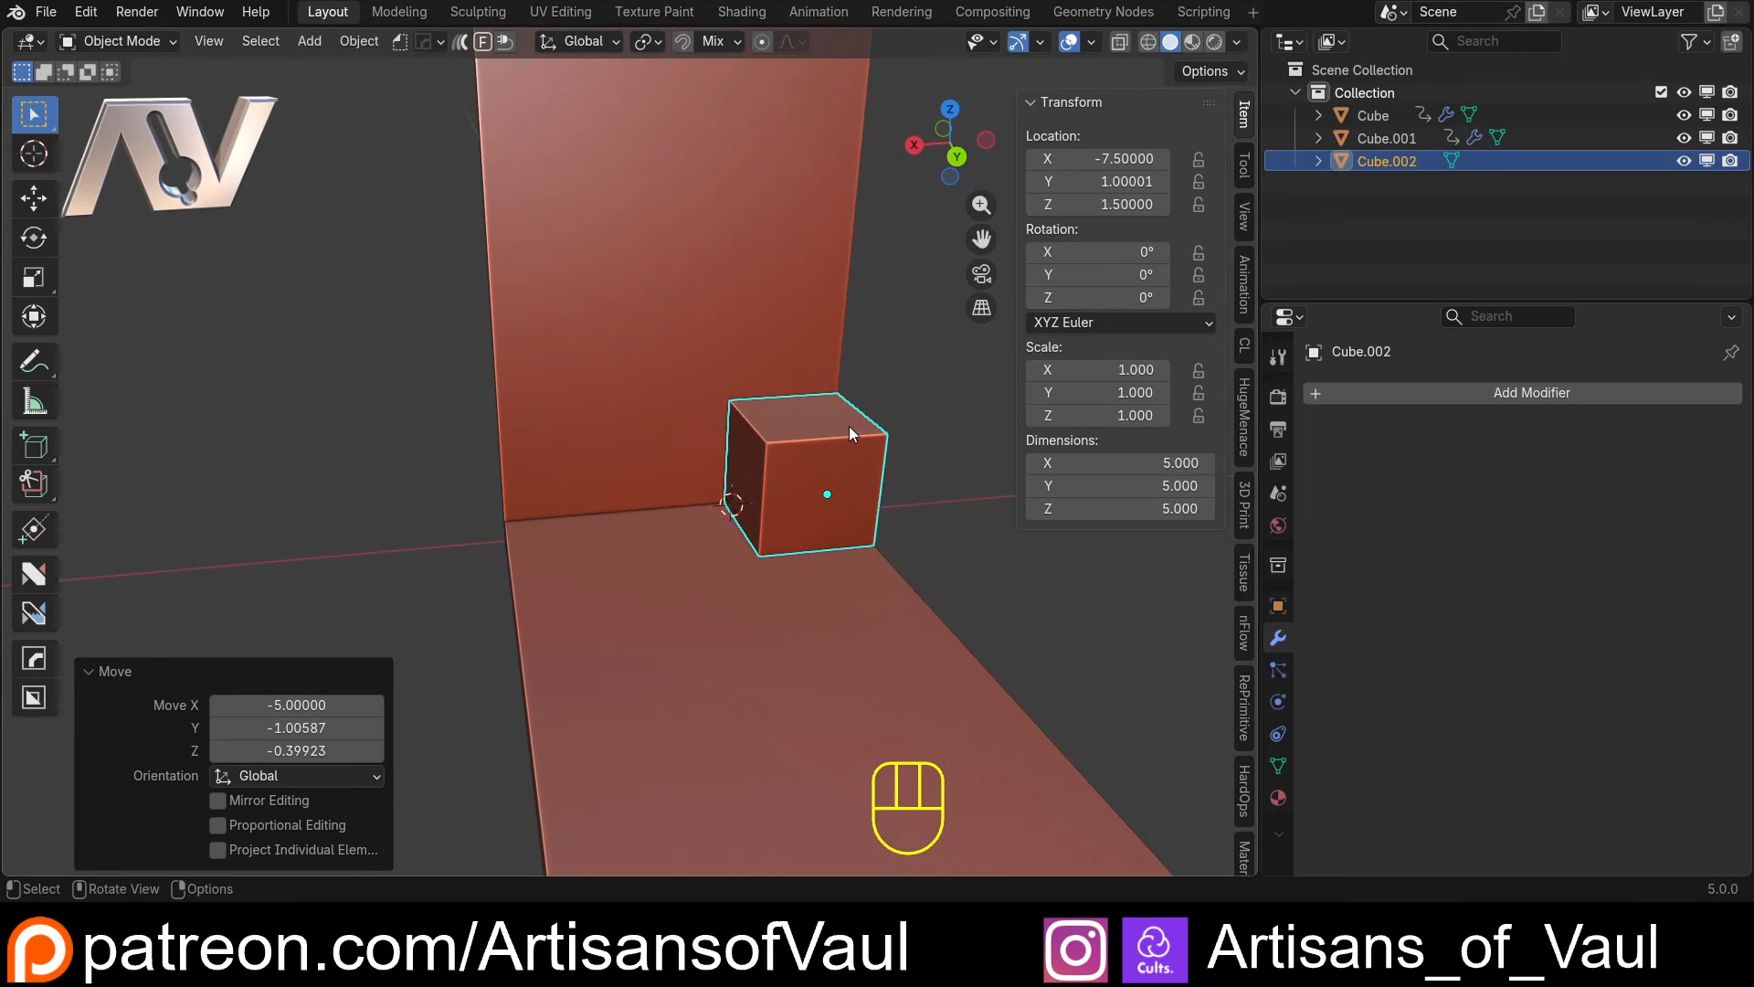
middle_drag(793, 519, 733, 535)
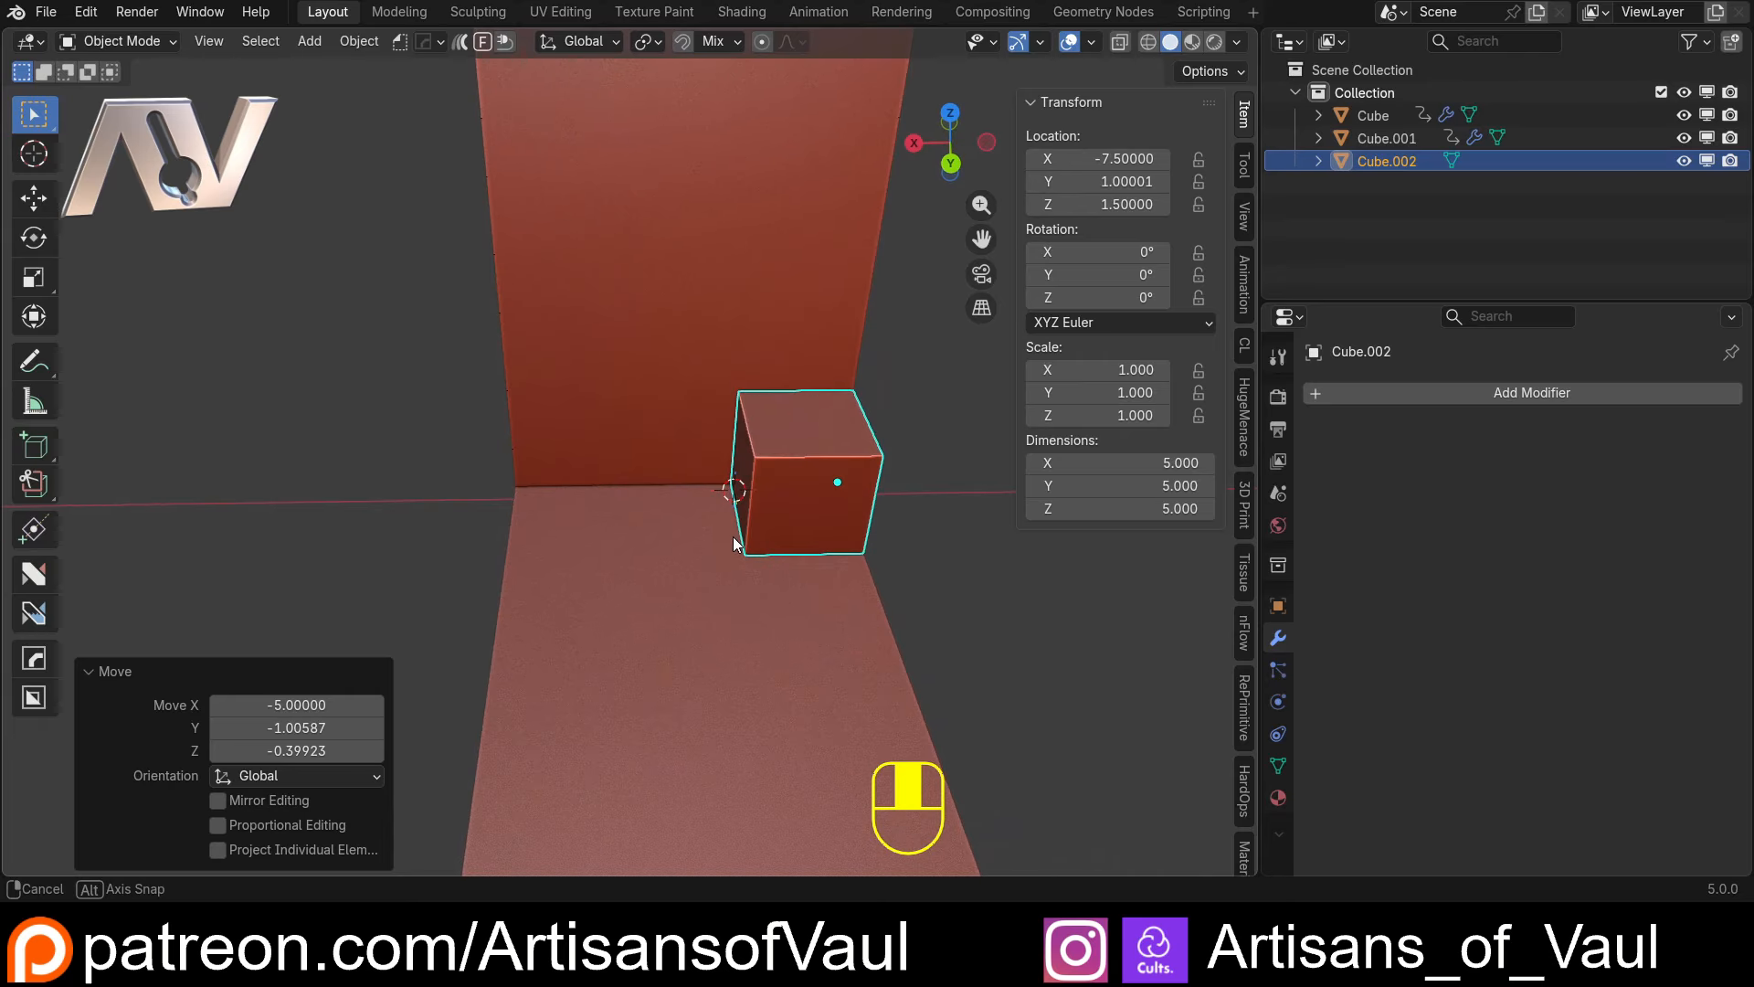
drag(1173, 467, 1324, 466)
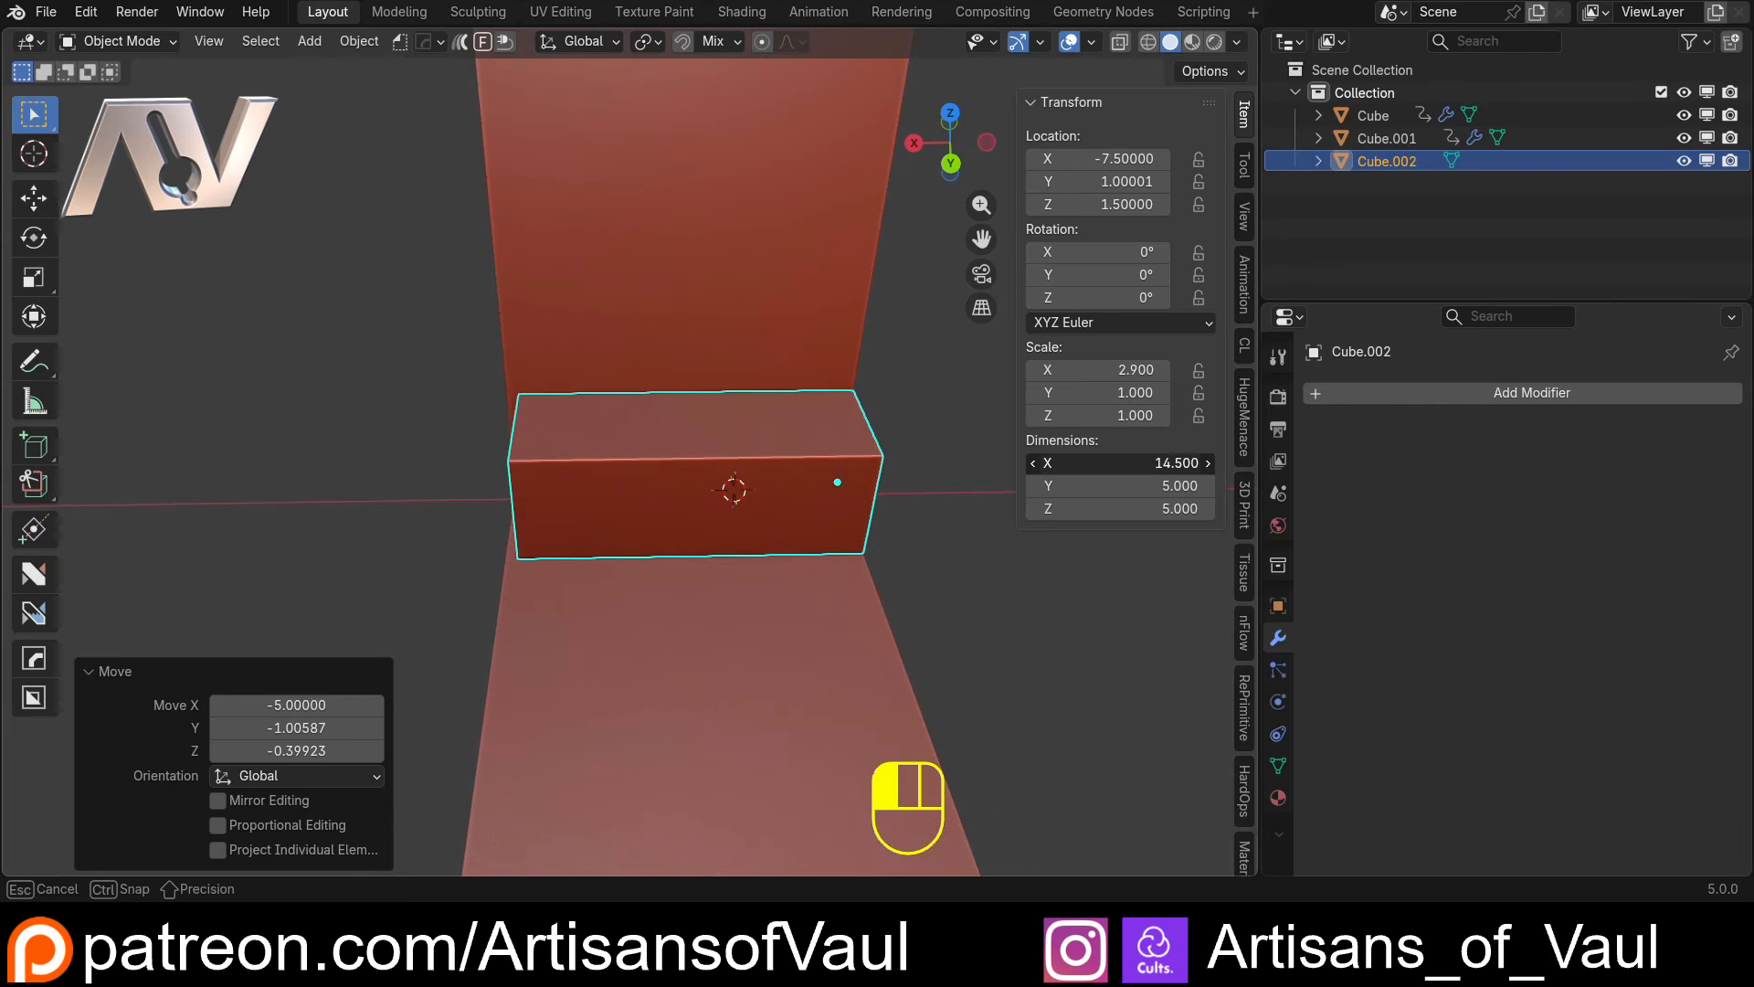
click(1151, 467)
text(1)
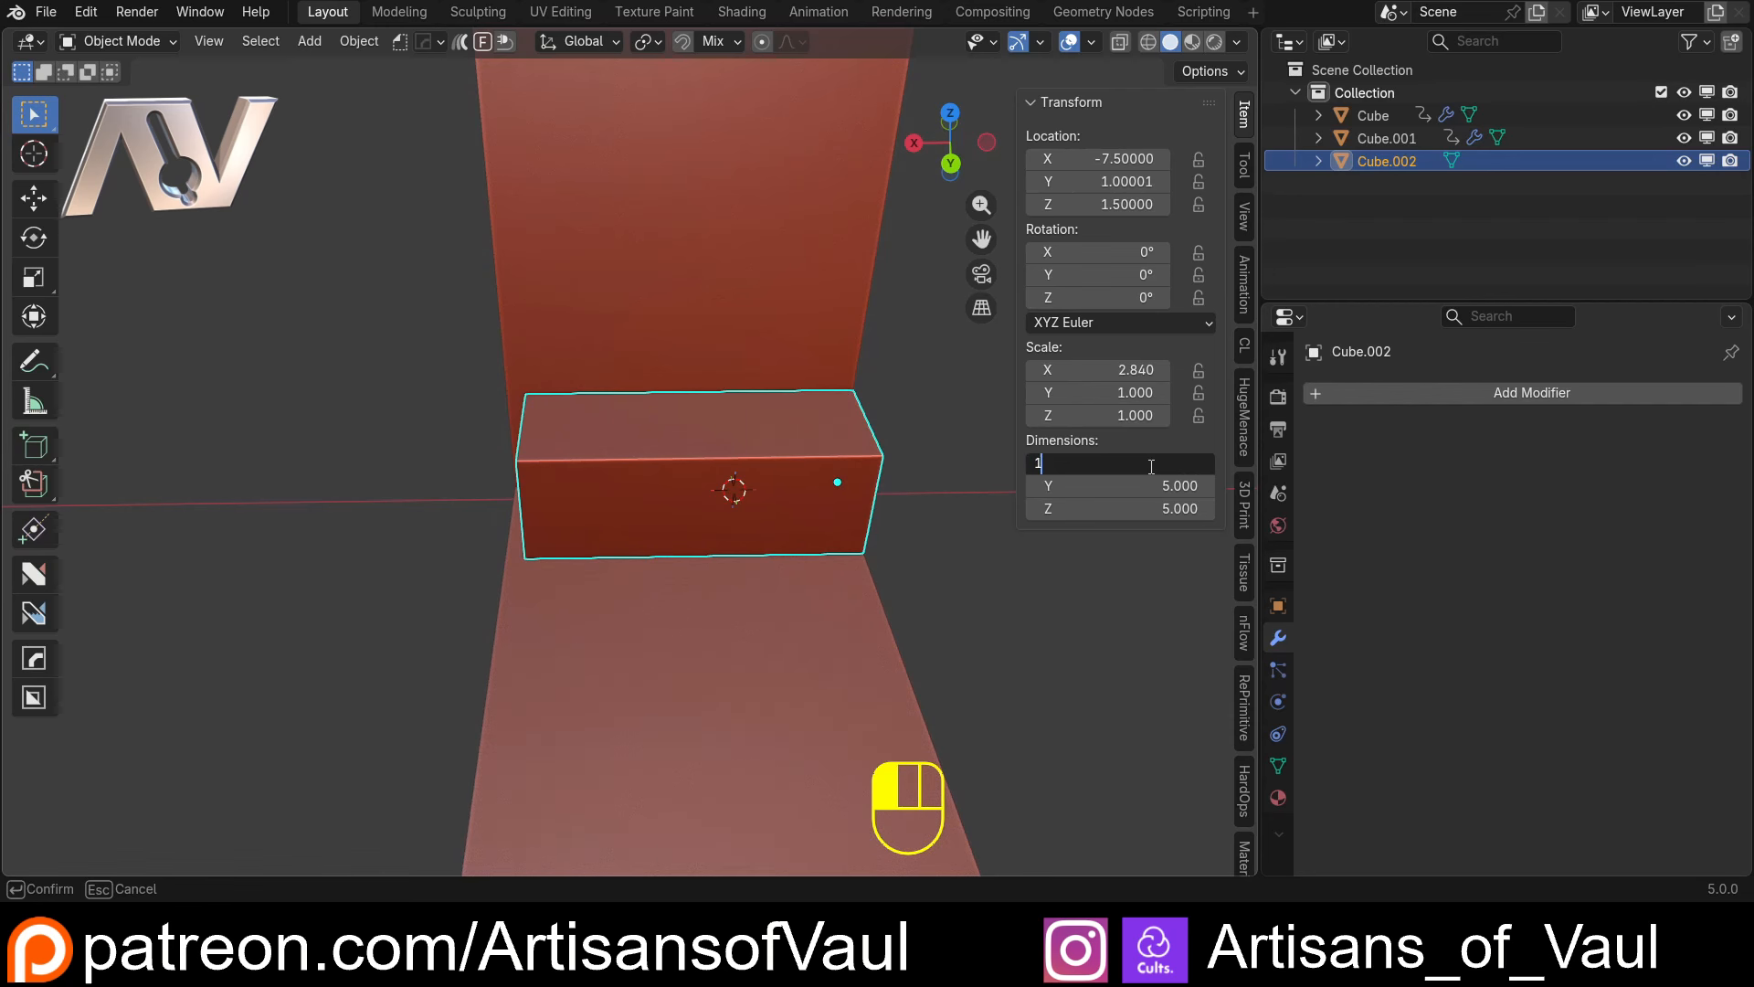
text(4)
key(Return)
Raise the book block's height and set its Z dimension to 19
middle_drag(579, 309, 550, 594)
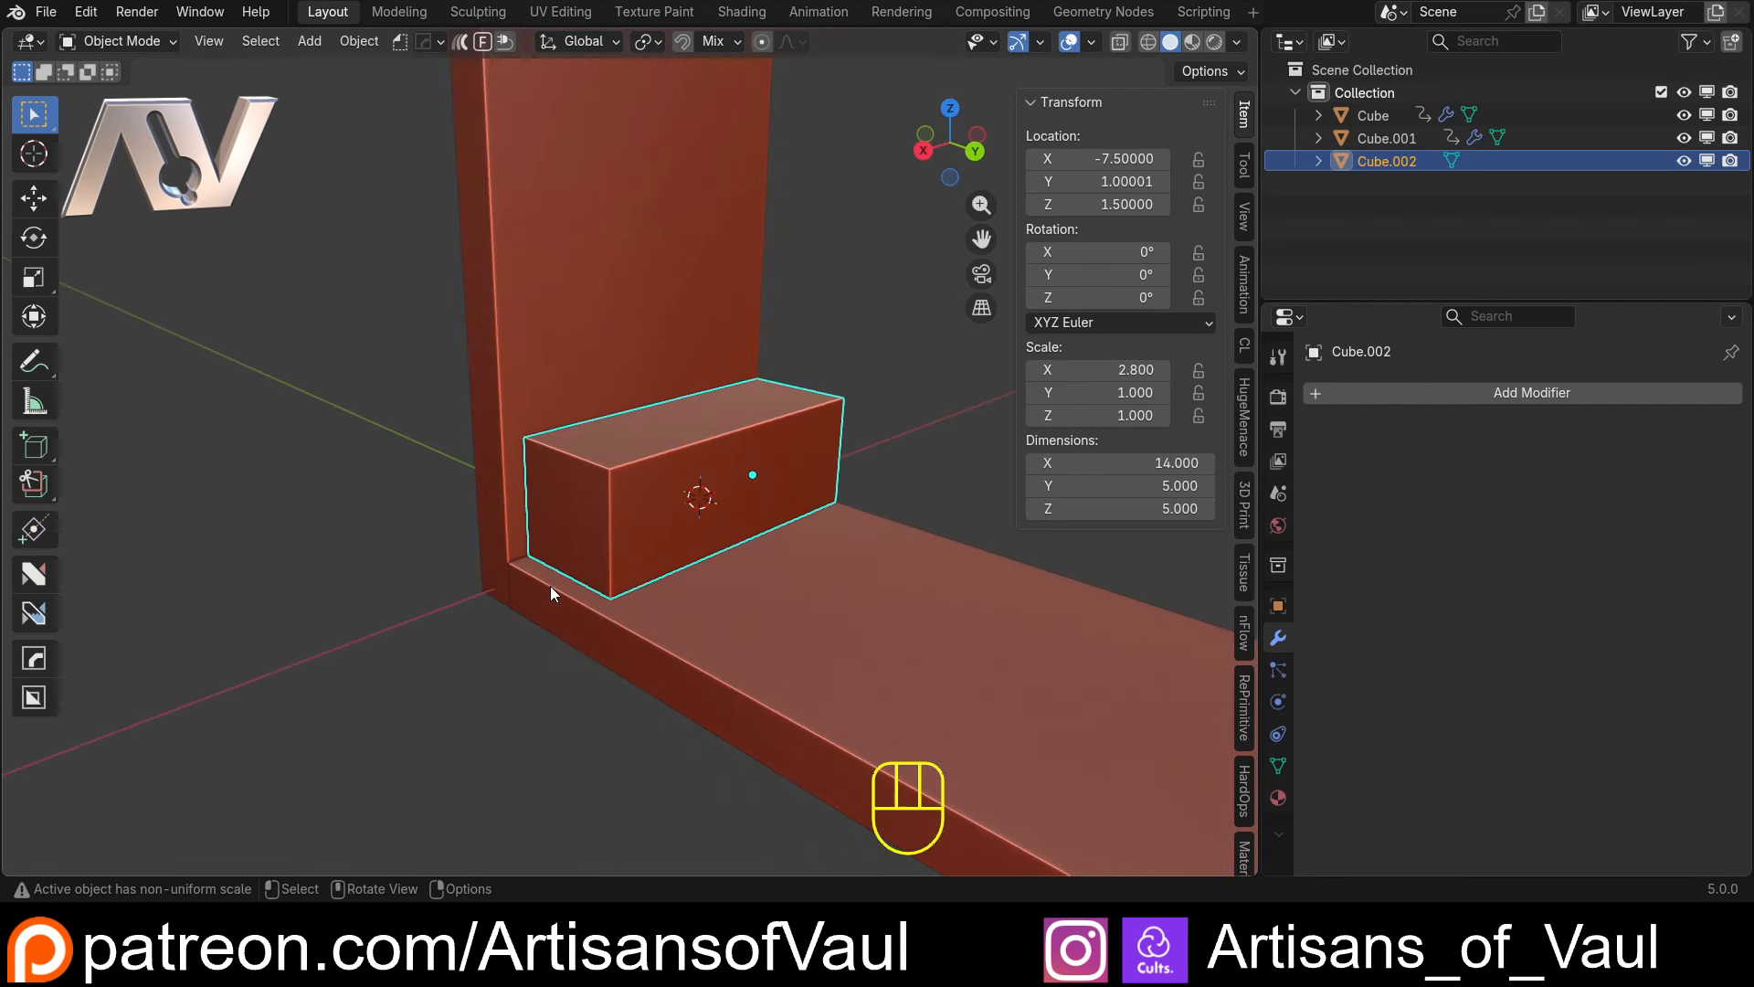
middle_drag(712, 473, 722, 550)
scroll(890, 498, down, 5)
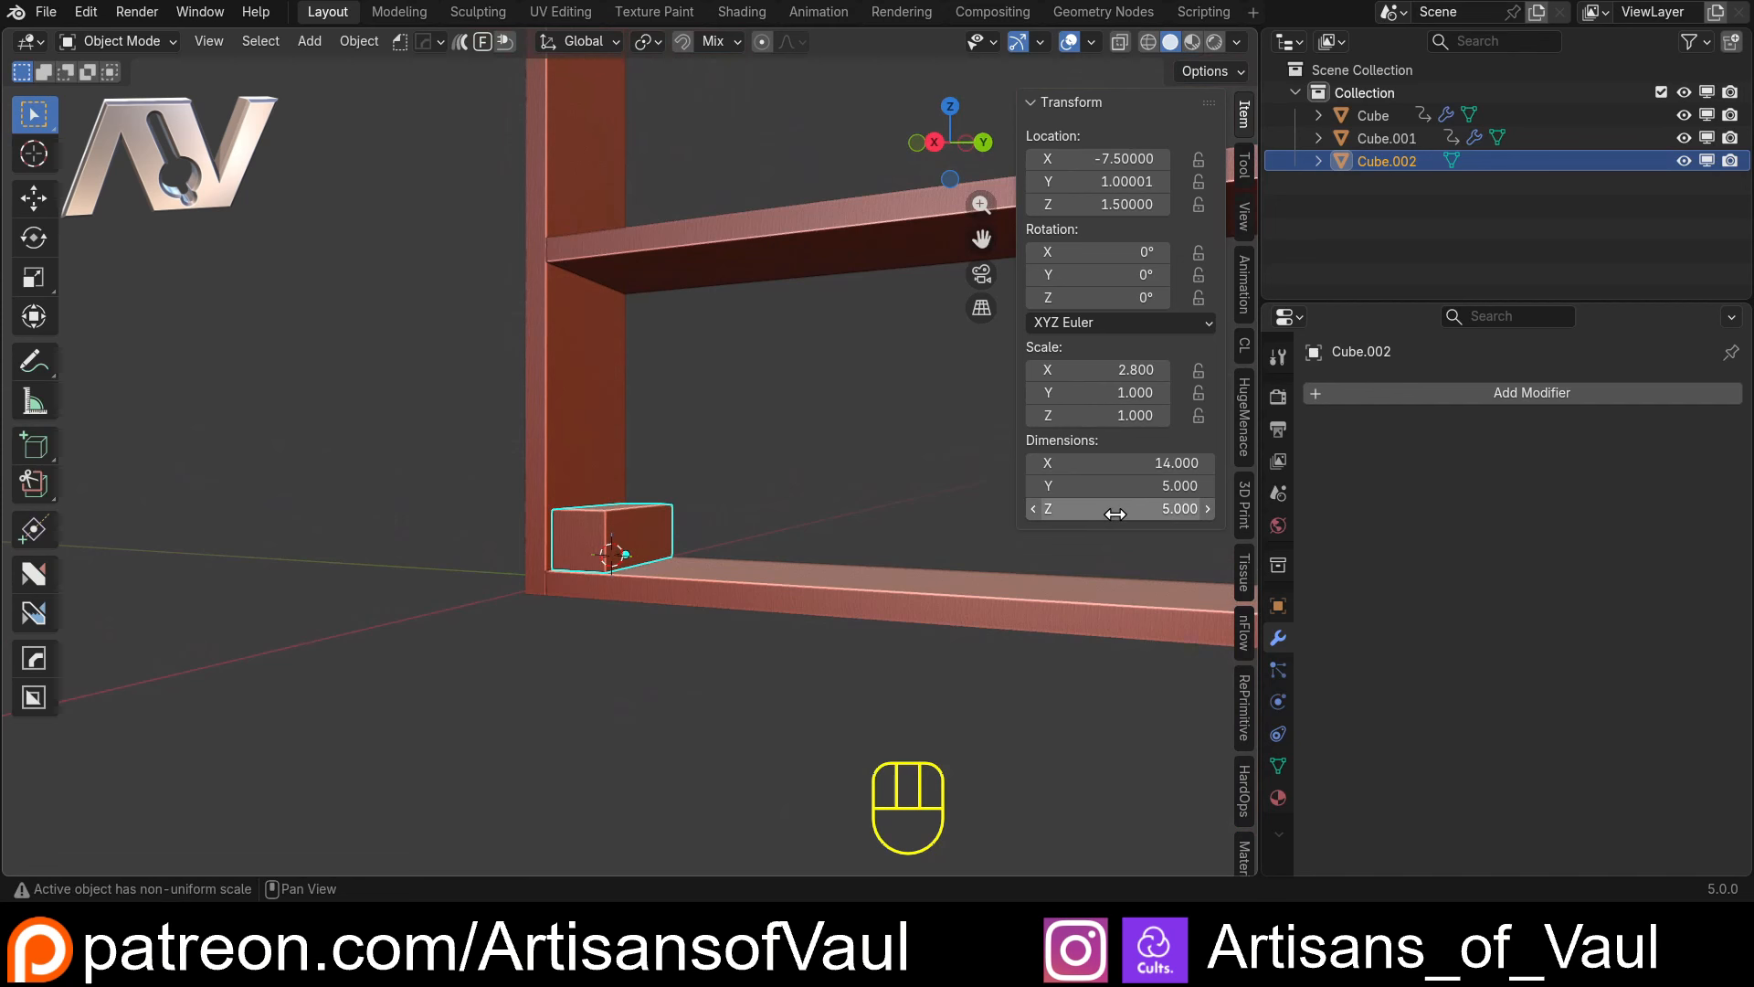
drag(1115, 513, 1215, 514)
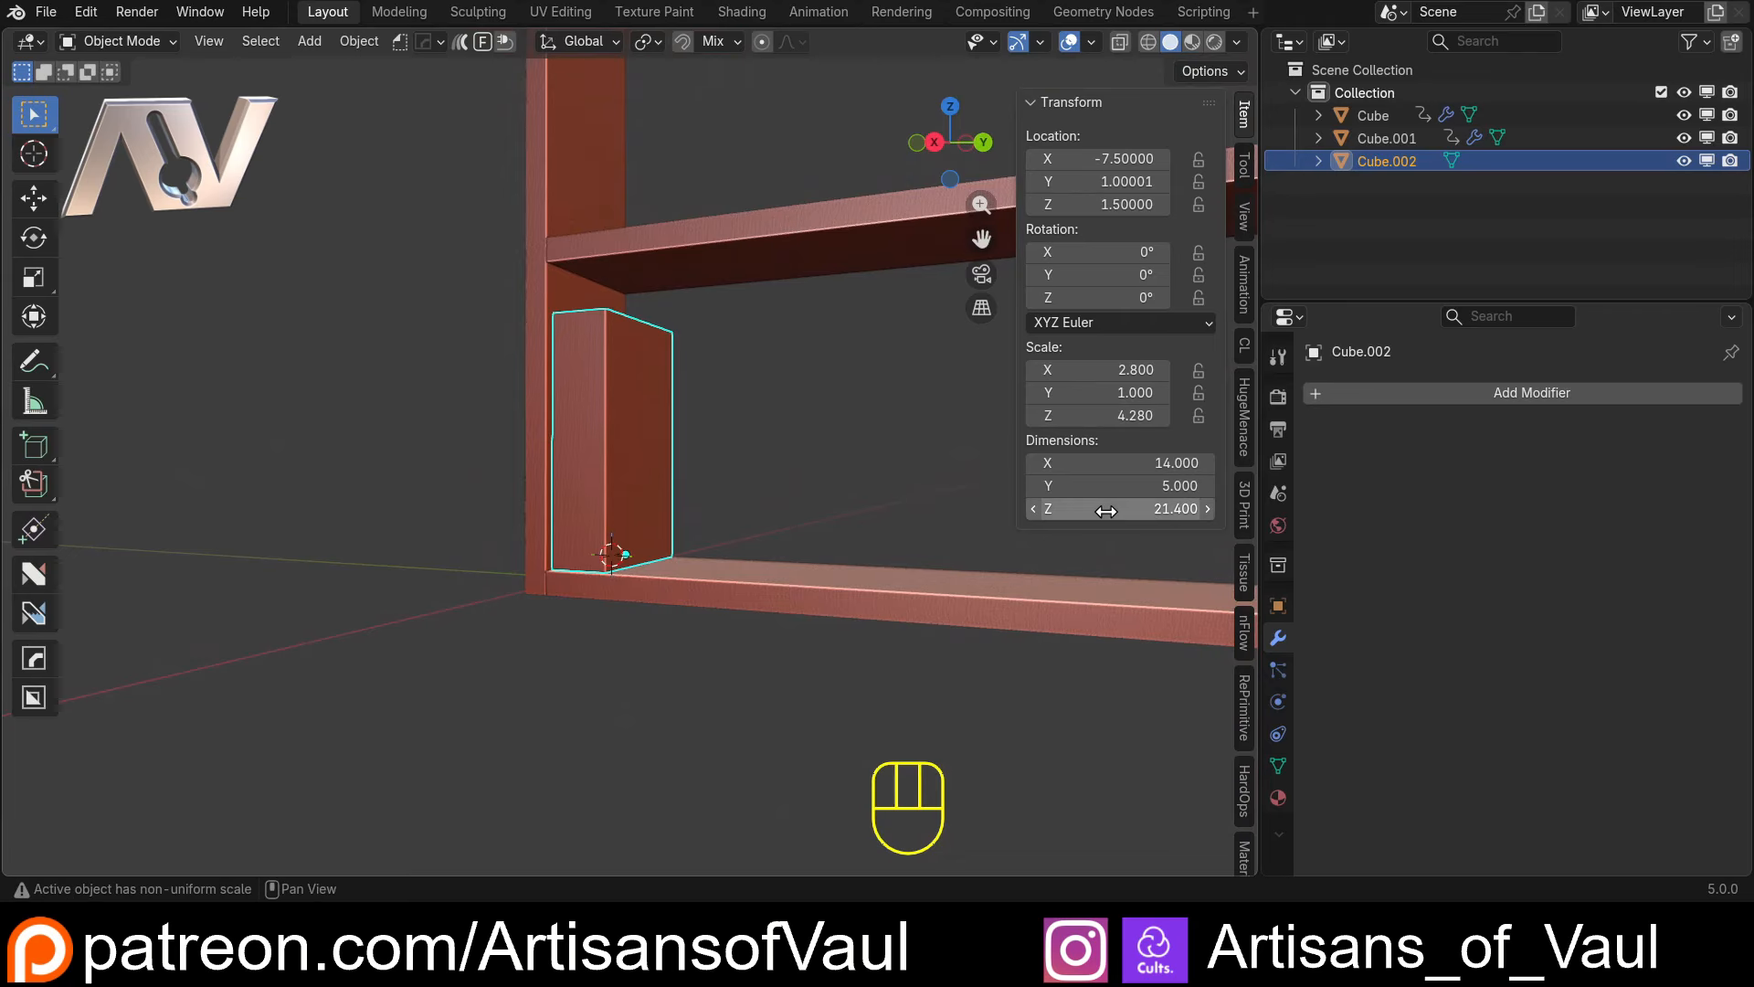
click(1107, 512)
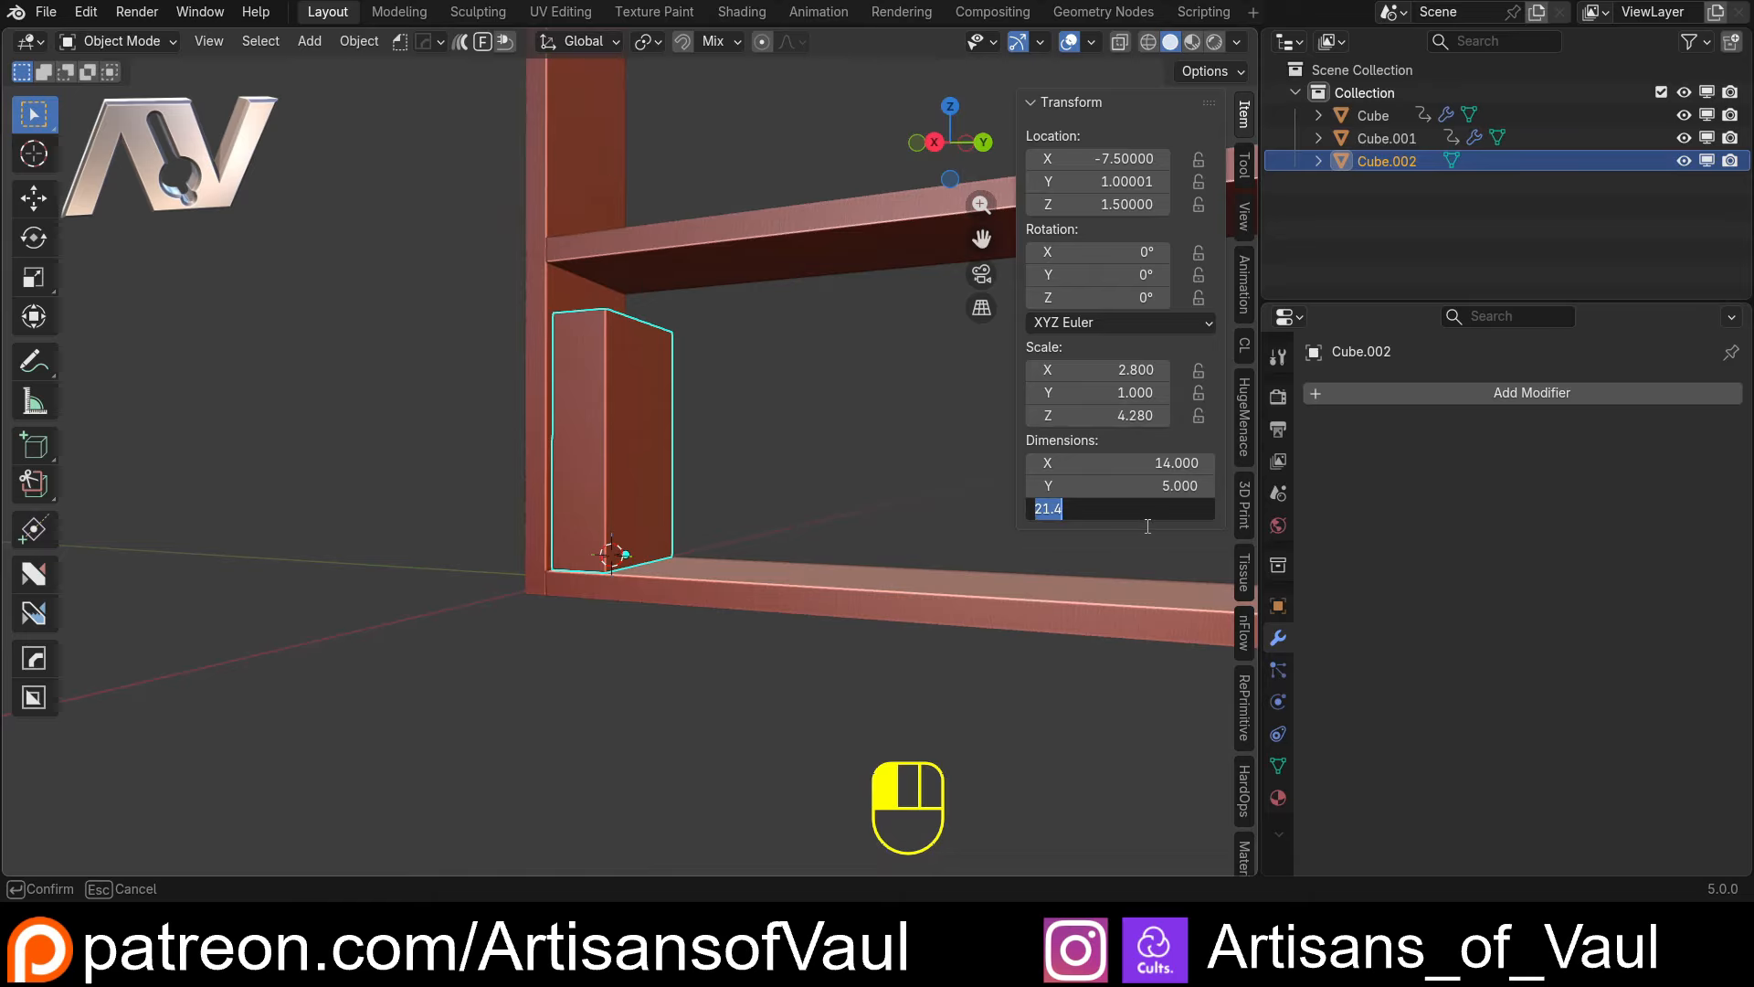
text(19)
key(Return)
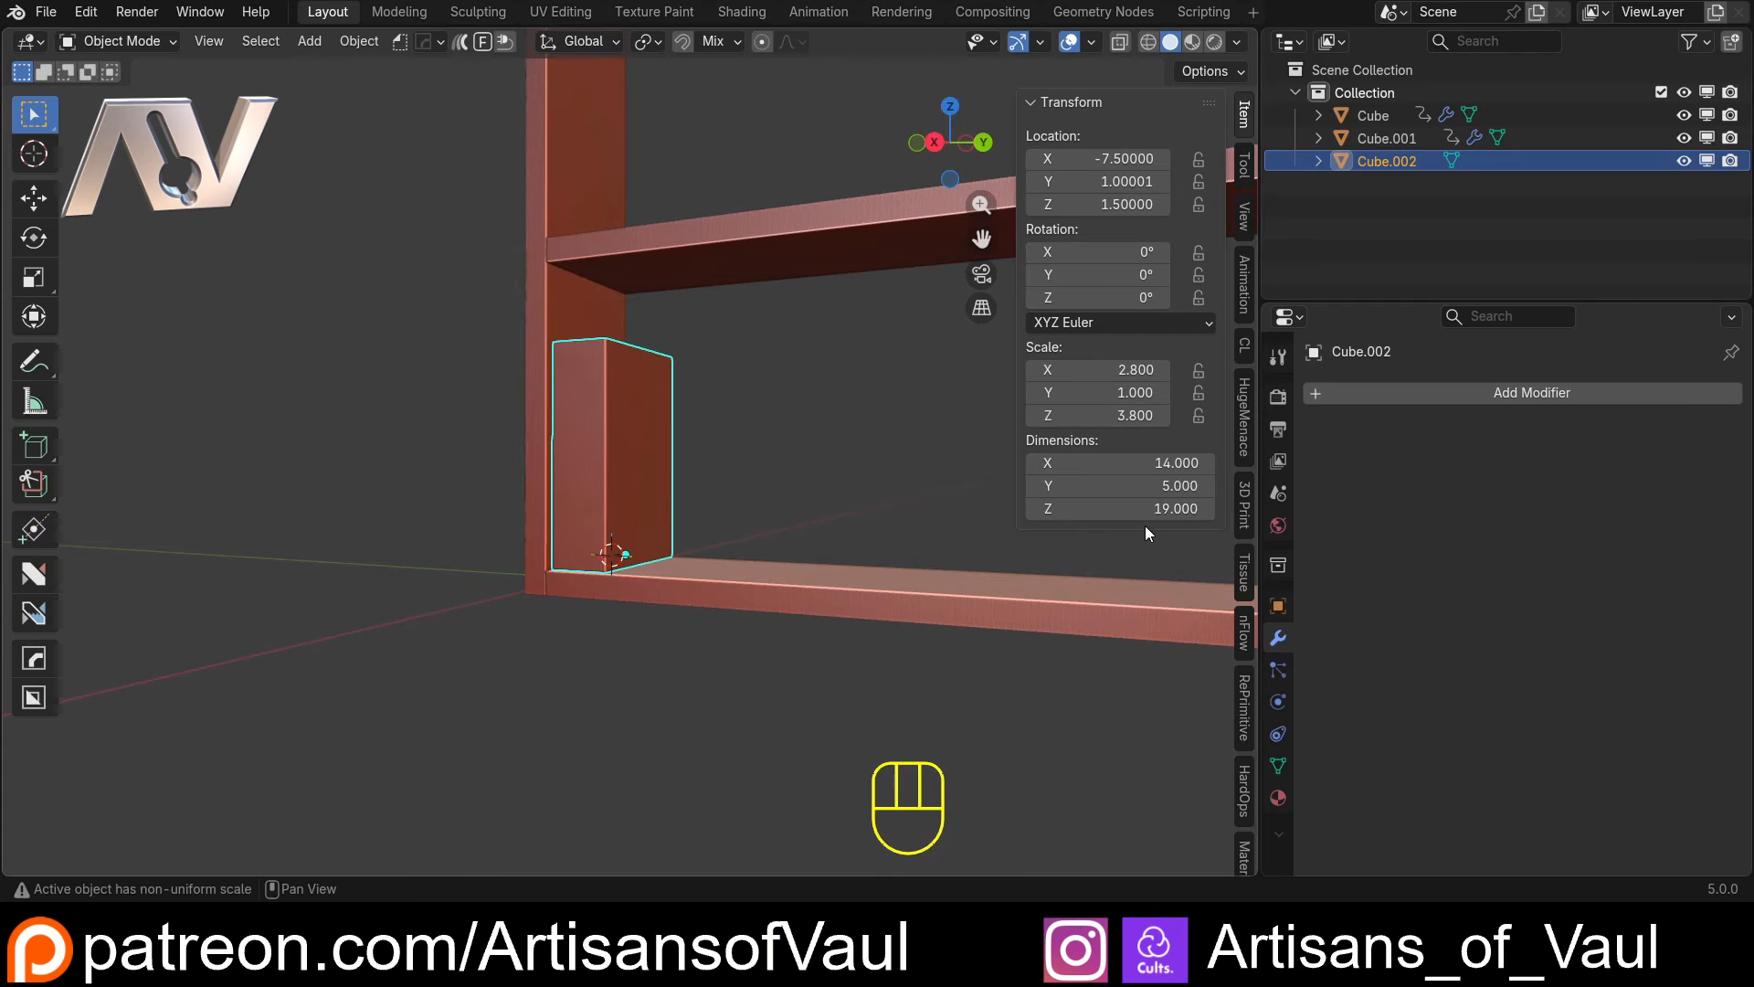
Set the Z dimension of the bookcase's upright panel to 60
click(1160, 510)
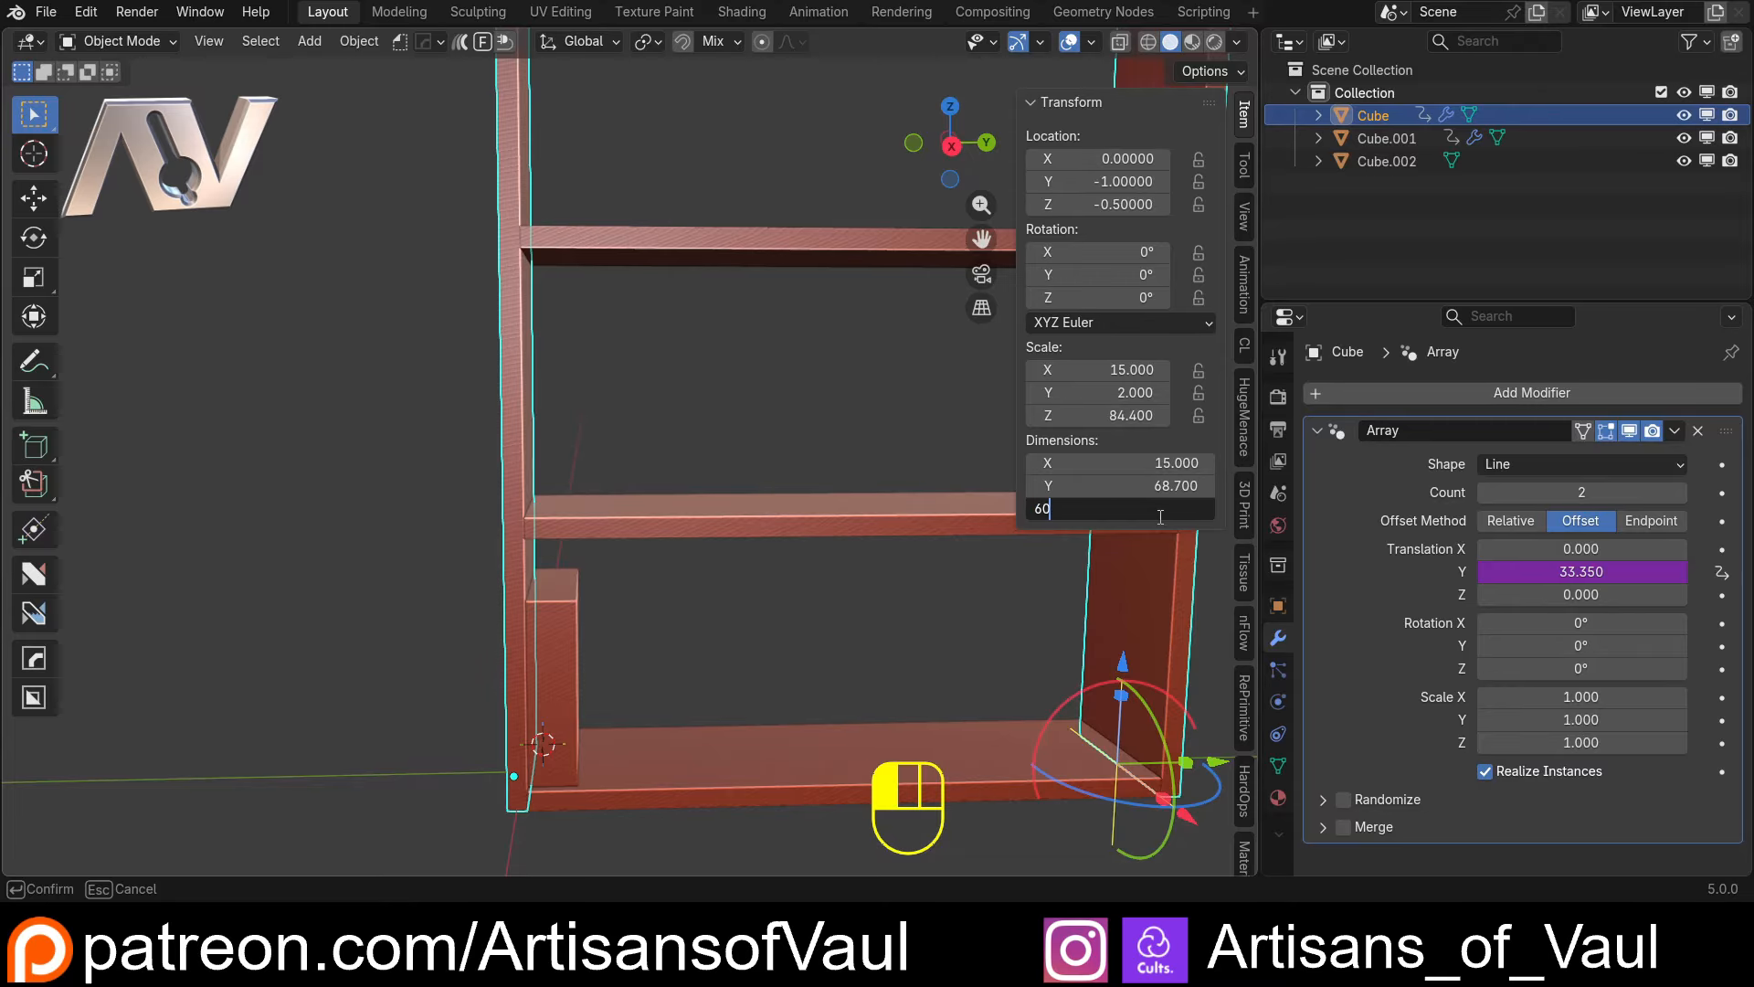
key(Return)
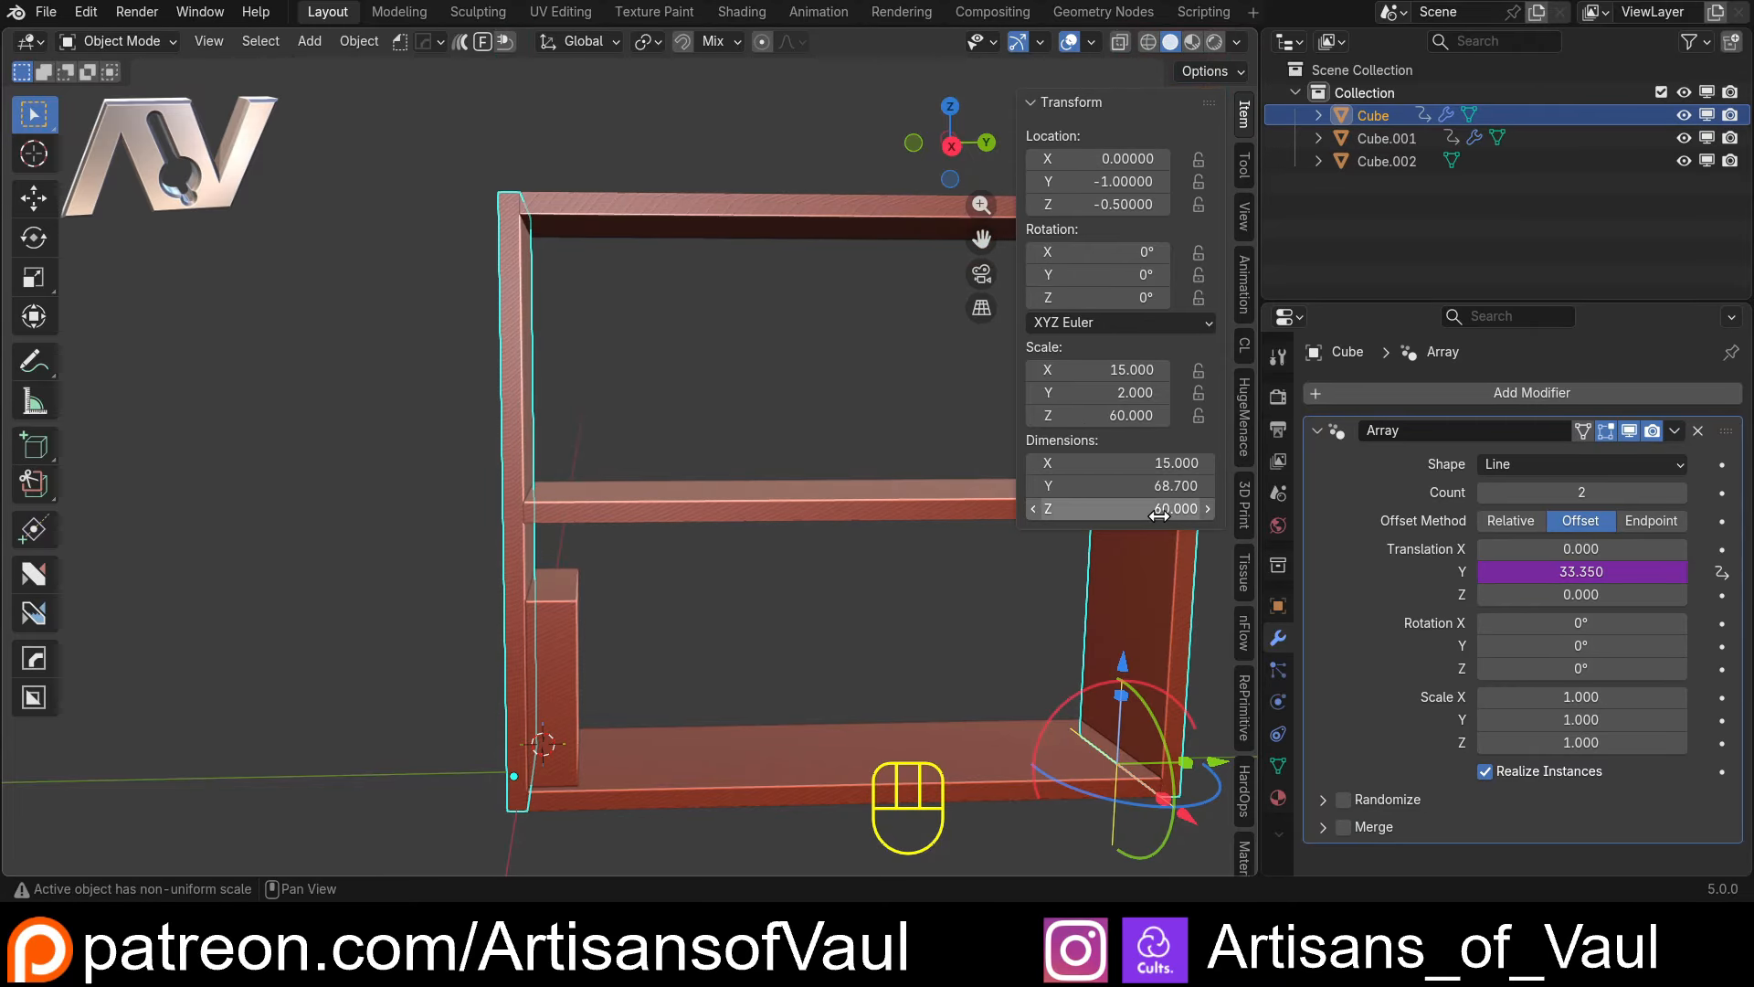
mouse_move(540, 623)
middle_down()
mouse_move(513, 566)
mouse_move(552, 524)
mouse_move(559, 610)
middle_up()
Select the book block again and set its Z dimension to 22
click(559, 618)
middle_drag(745, 625, 771, 608)
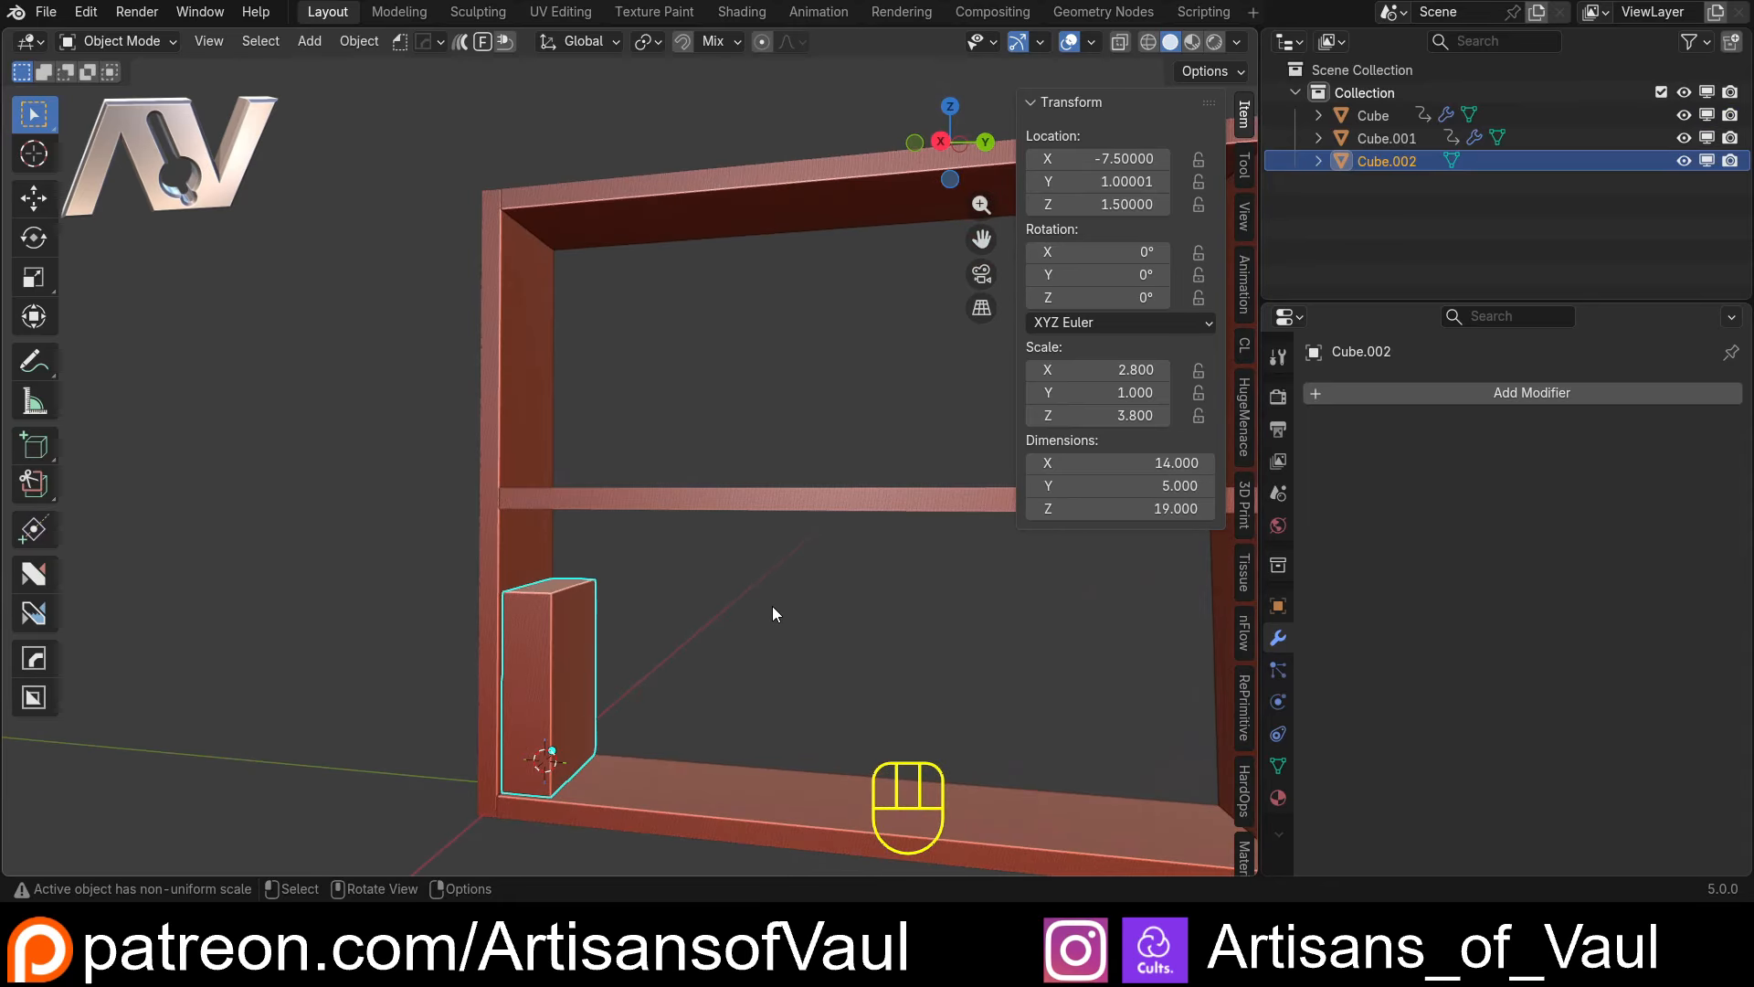
drag(1174, 508, 1178, 507)
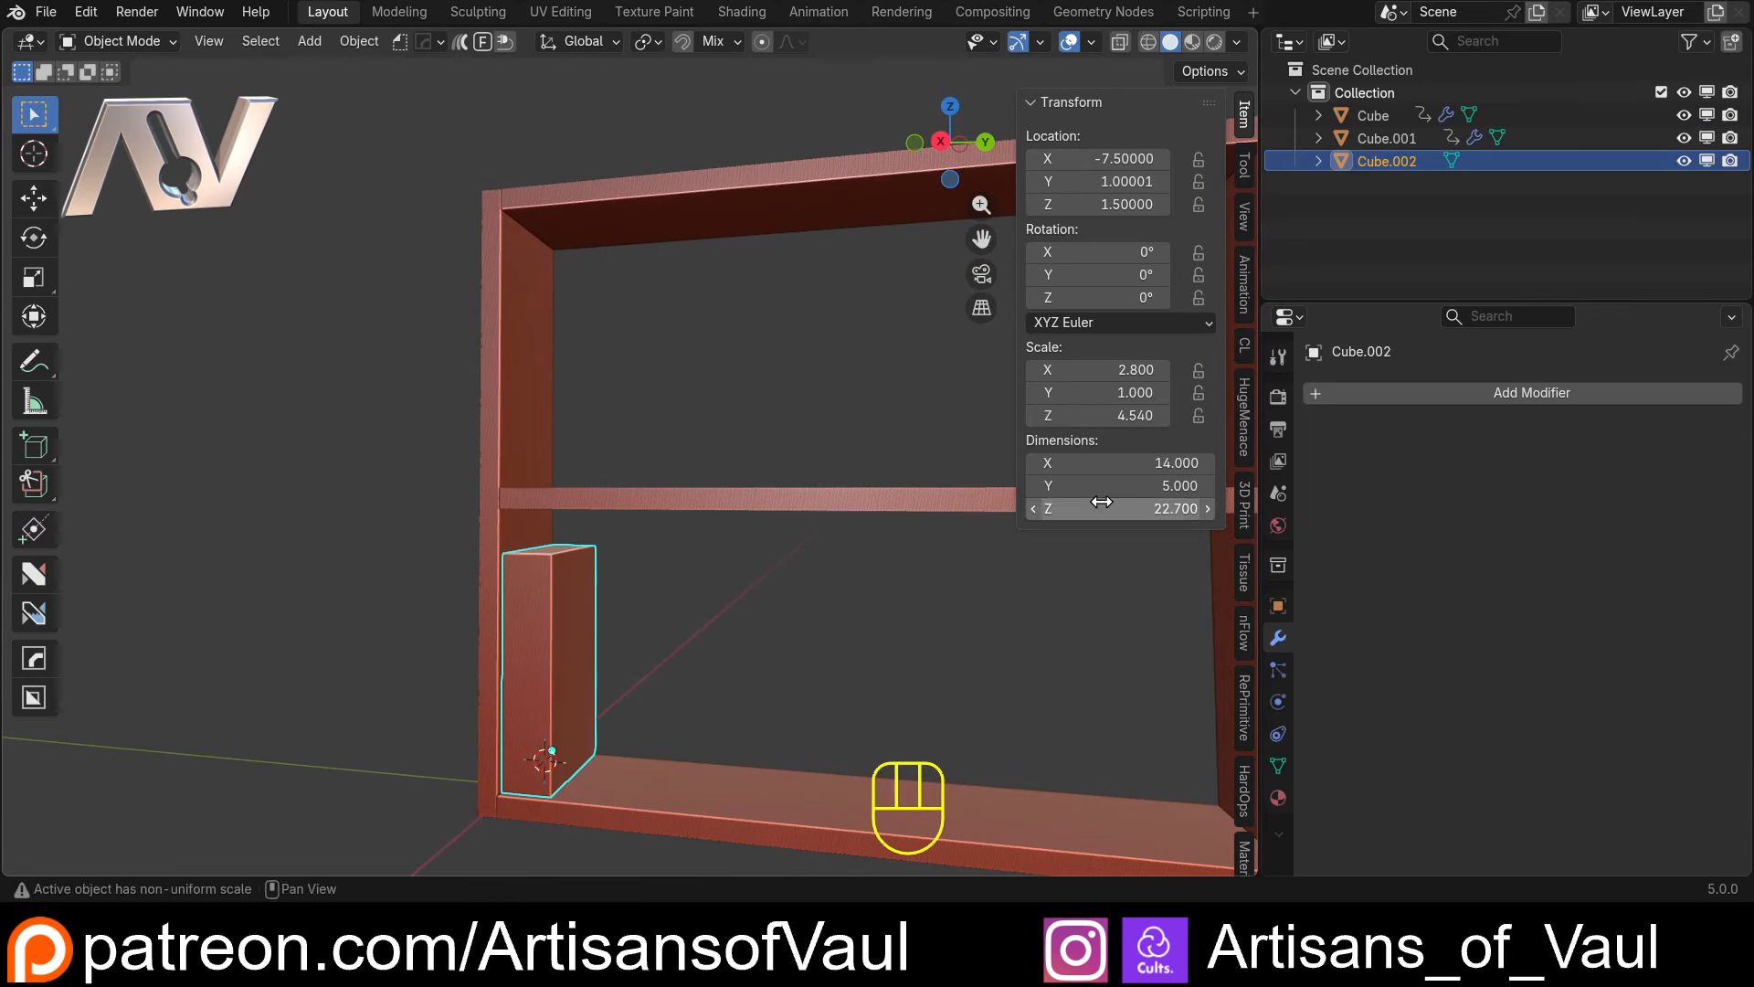
click(1098, 509)
text(22)
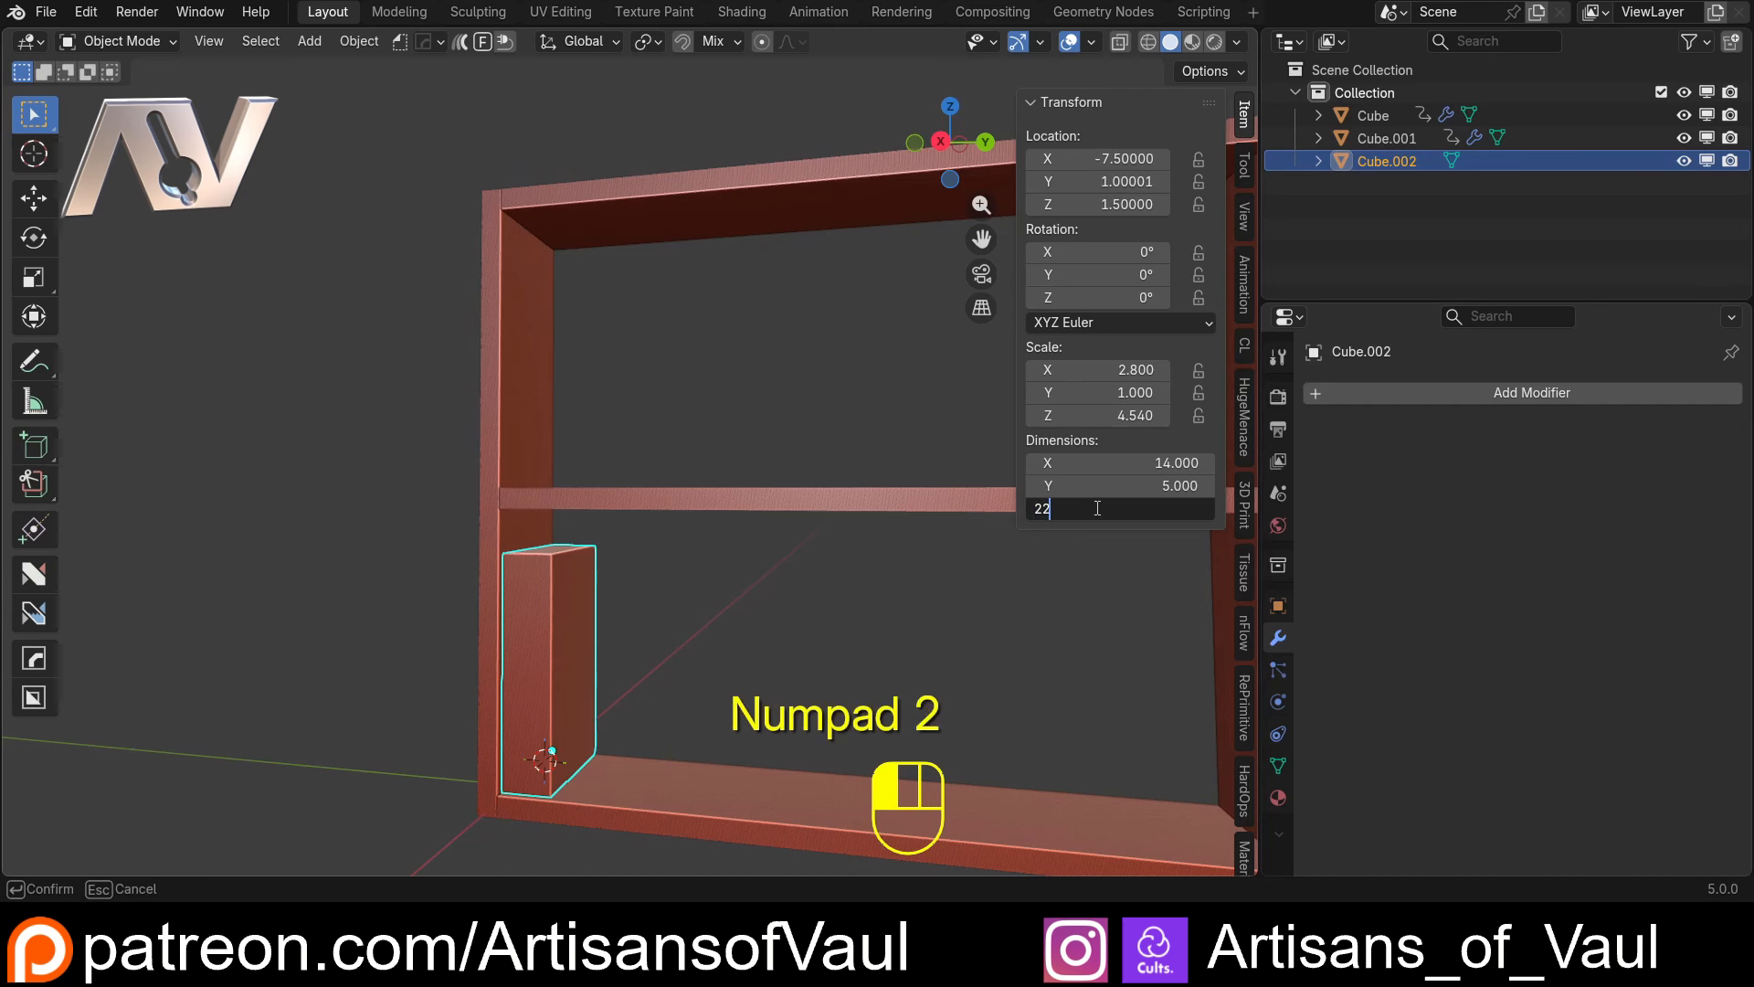
key(Return)
Apply the scale of the resized book block
middle_drag(603, 555, 561, 565)
key(ctrl+a)
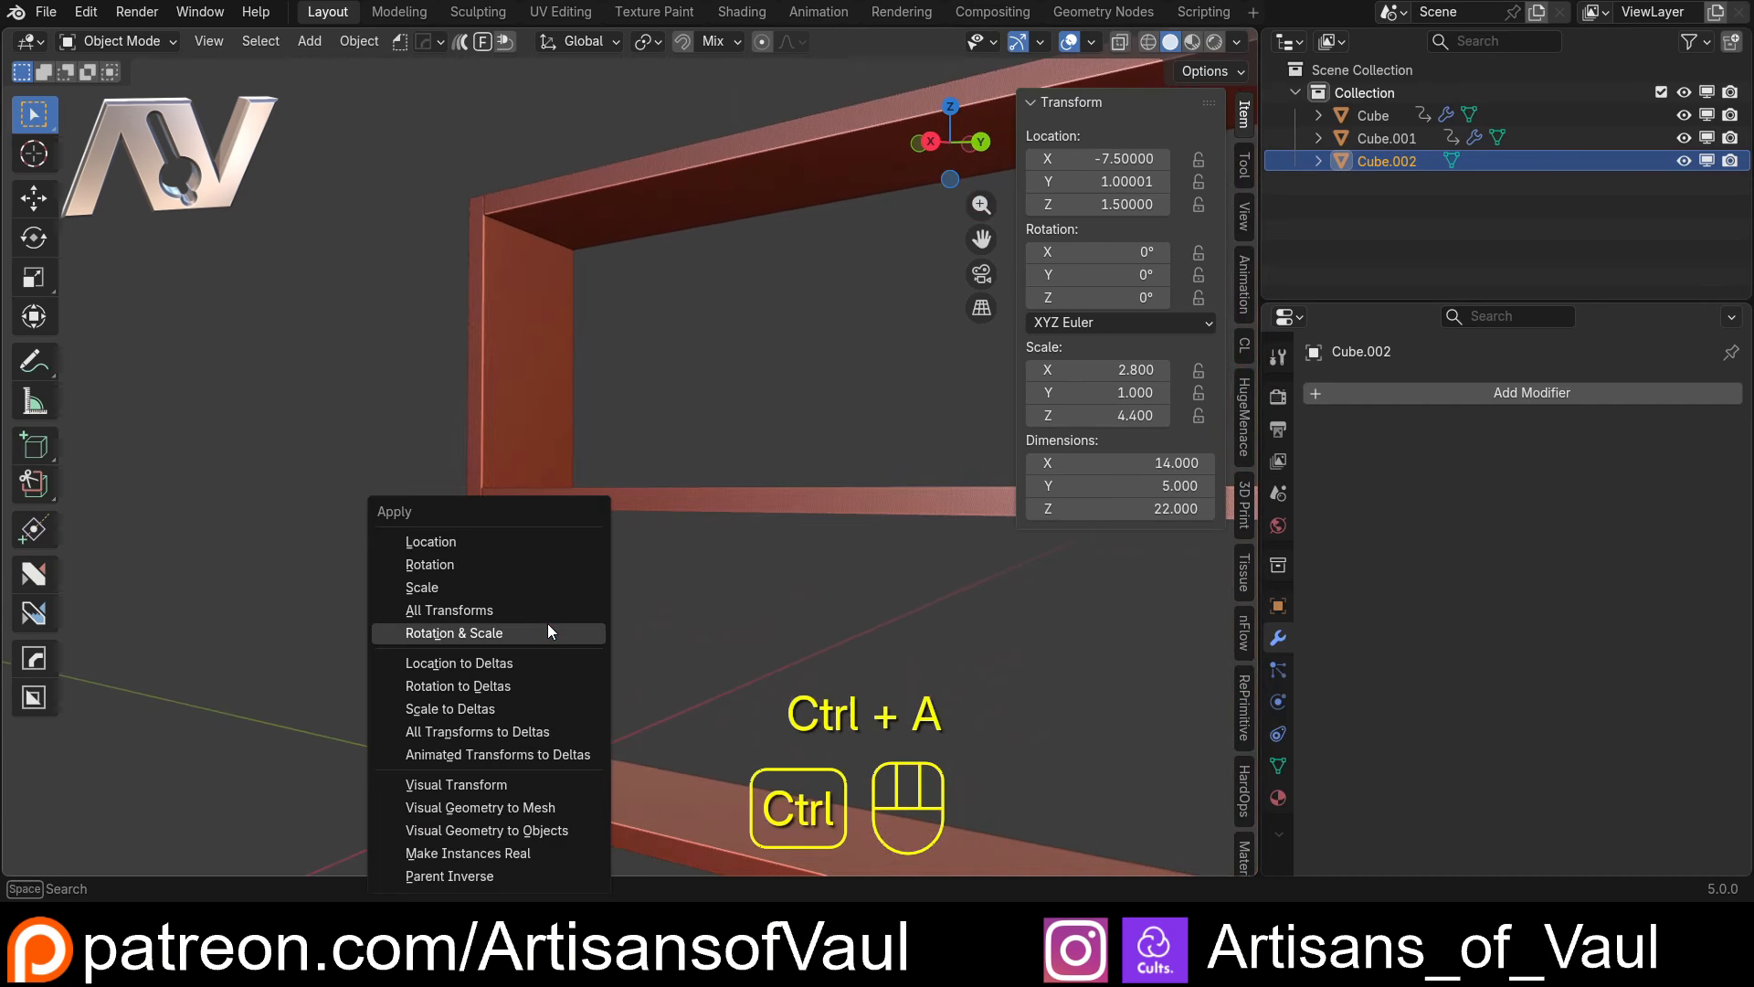
click(467, 589)
Bevel the two vertical spine edges of the book block with about 2.3 offset and 16 segments to round the spine
middle_drag(467, 594, 666, 587)
scroll(442, 608, up, 3)
key(Tab)
key(2)
click(682, 580)
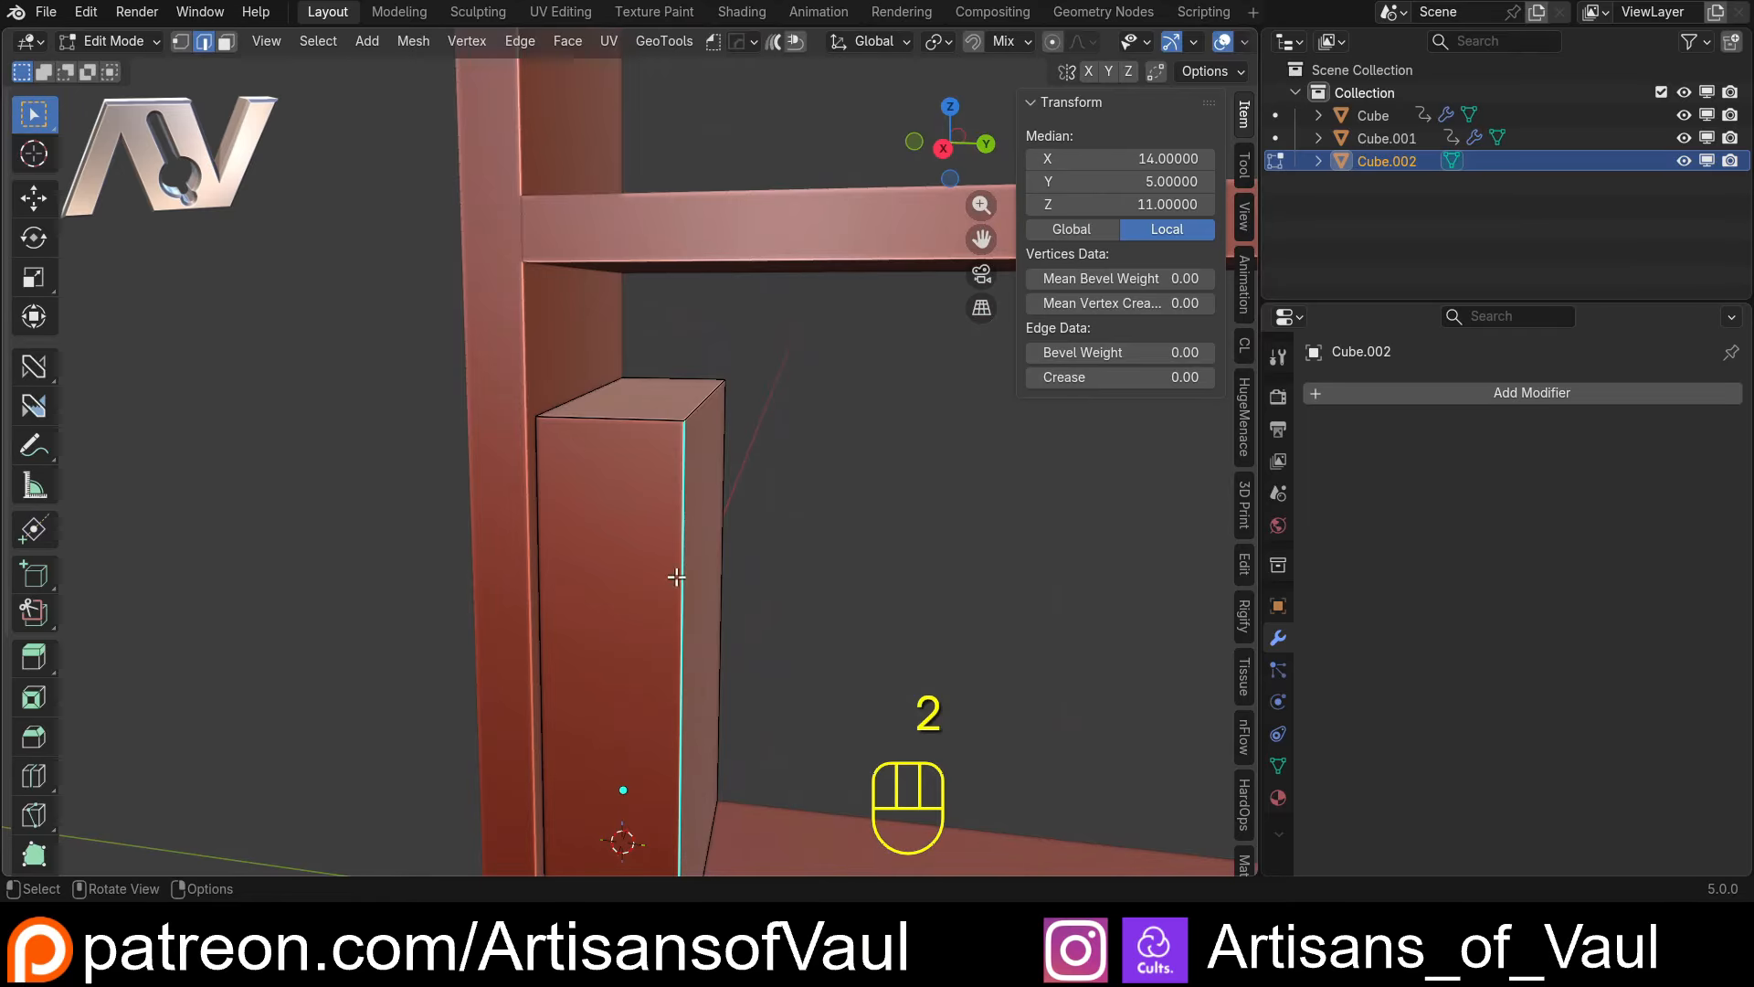
shift+click(542, 574)
middle_drag(545, 573, 795, 576)
key(ctrl+b)
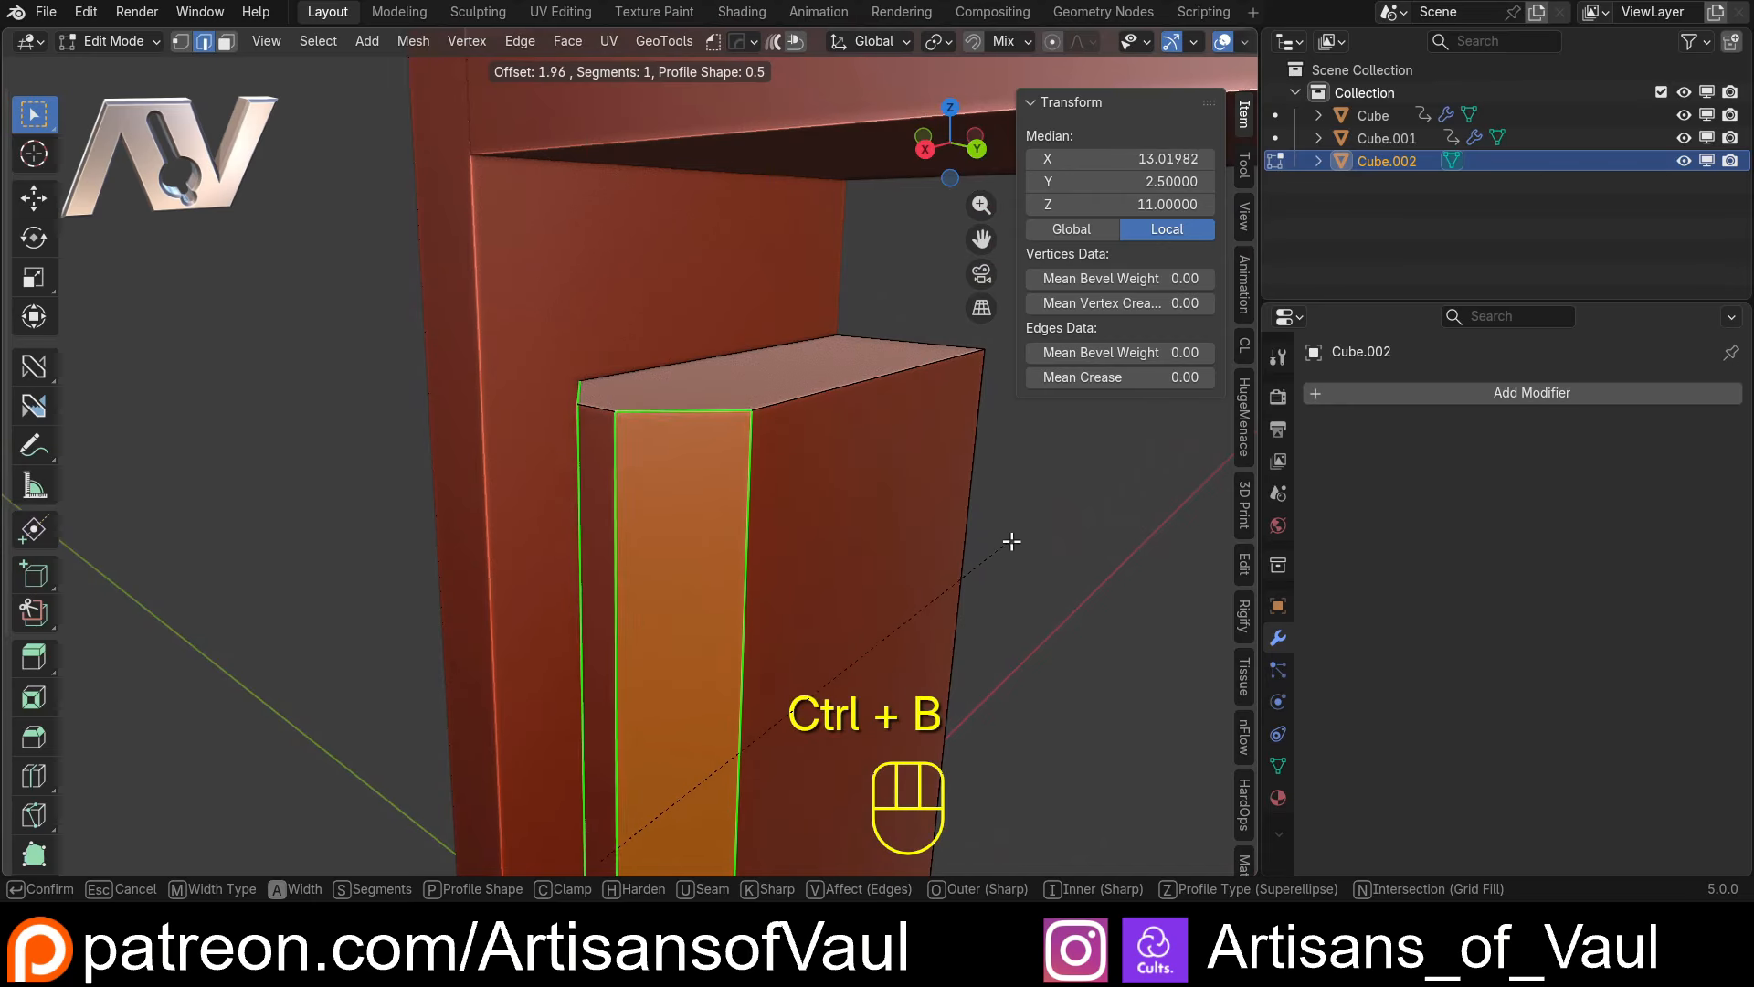
scroll(1021, 540, up, 5)
scroll(1025, 544, up, 4)
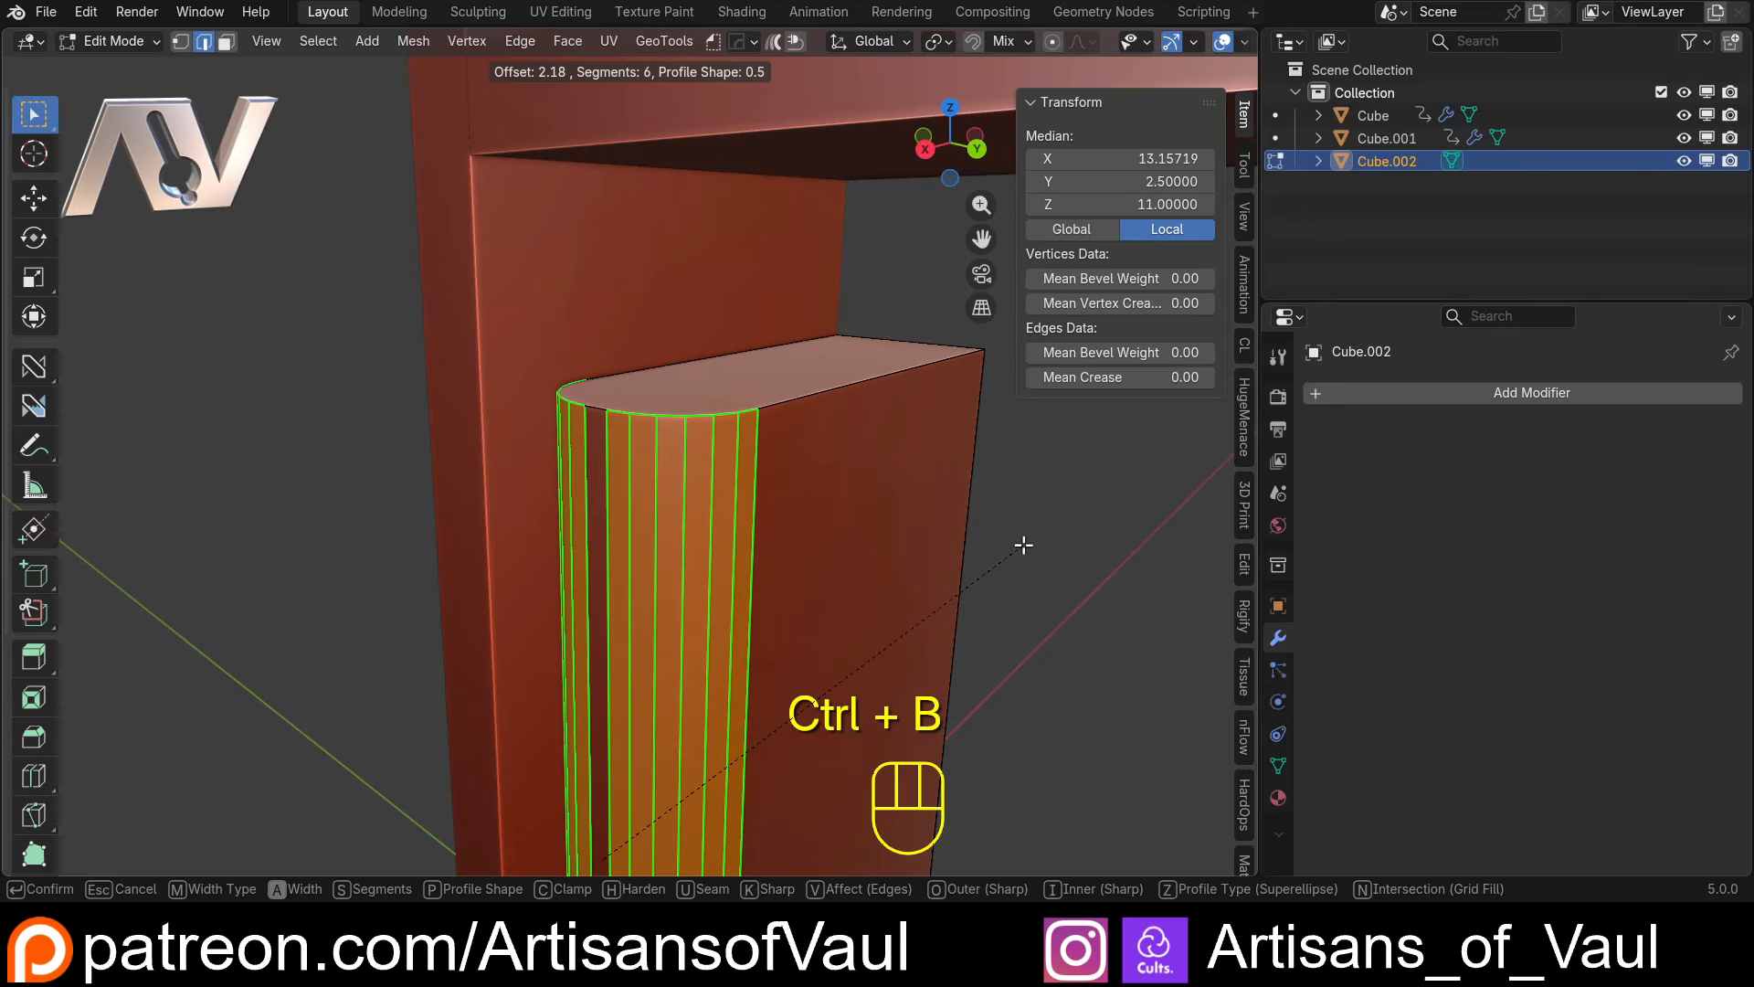
scroll(1023, 546, up, 3)
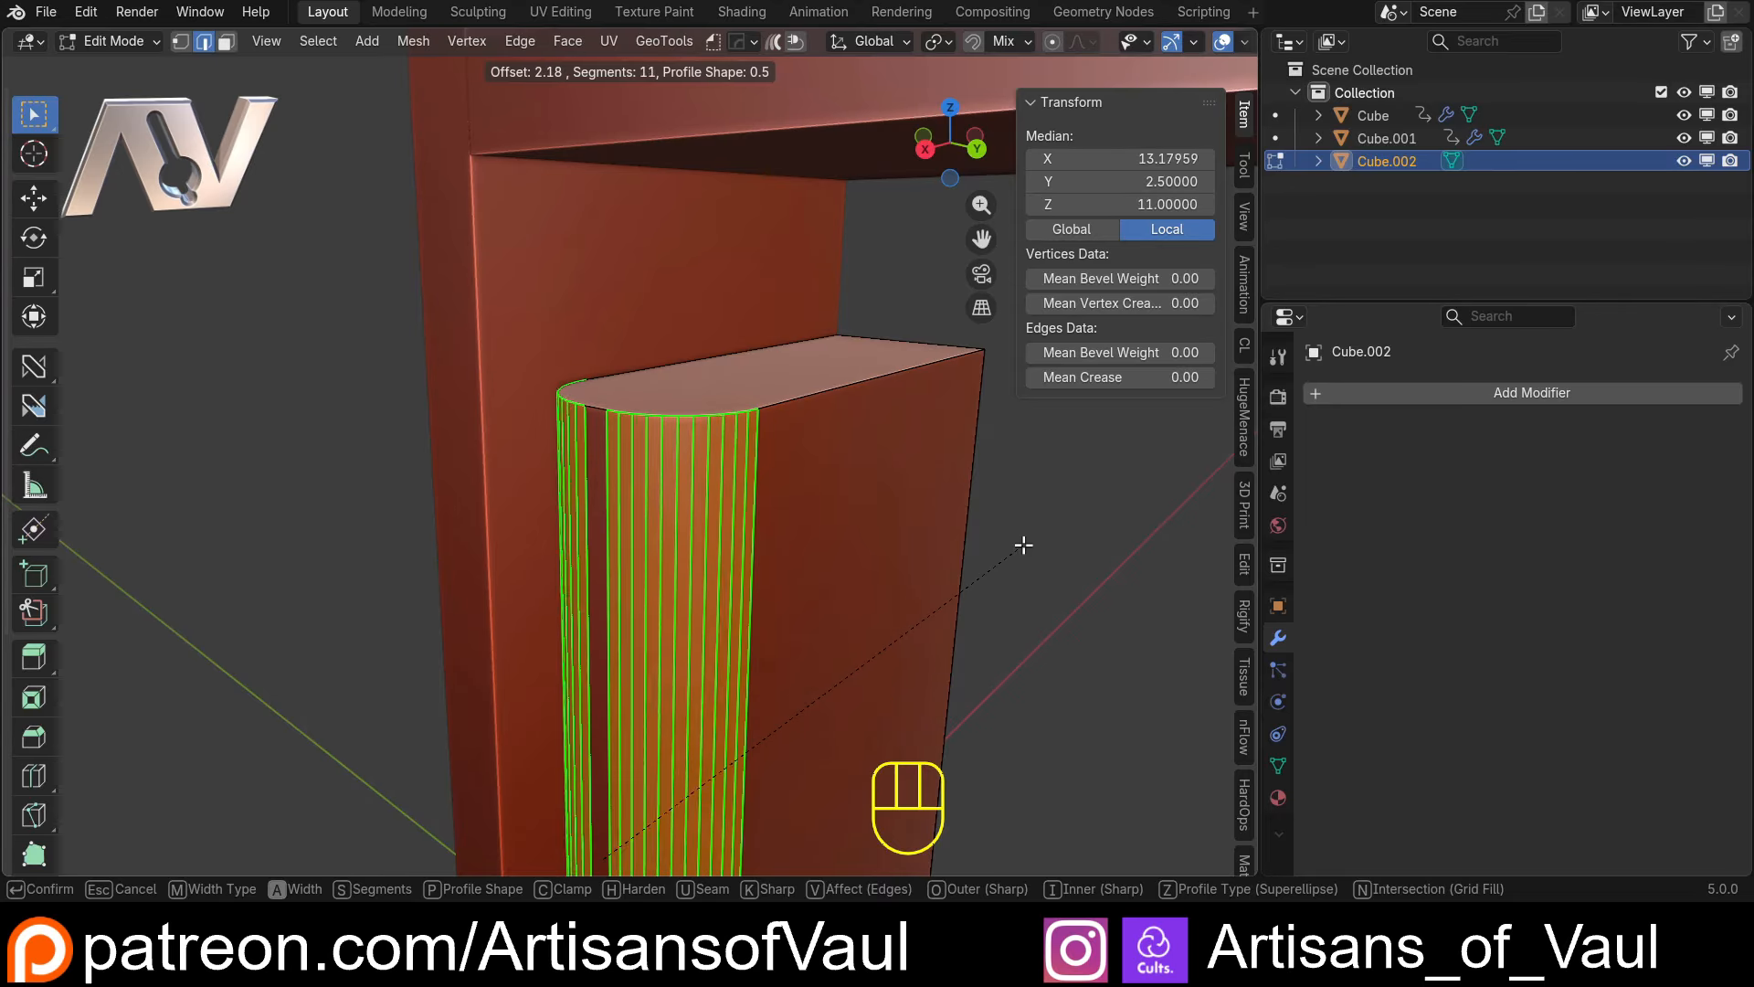
scroll(1022, 545, up, 3)
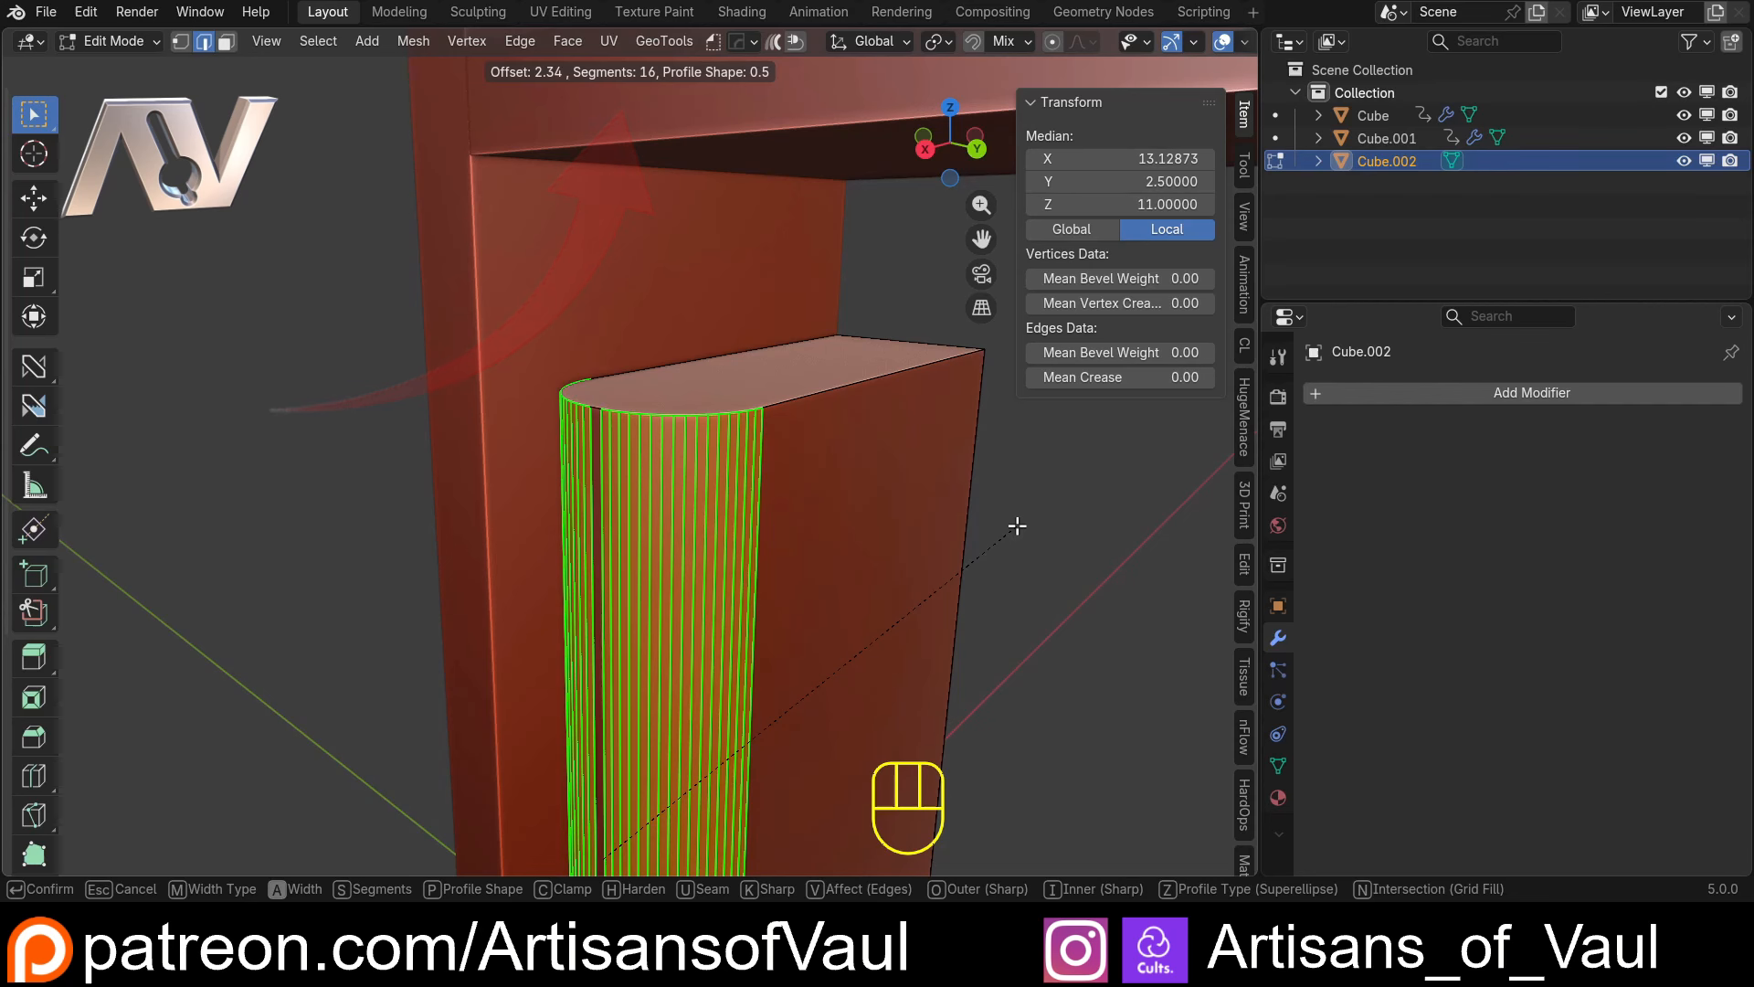
click(1017, 525)
Inset the book block's top, back and bottom faces together as one connected region with a thickness of about 0.72
middle_drag(1010, 520, 560, 438)
key(3)
click(592, 409)
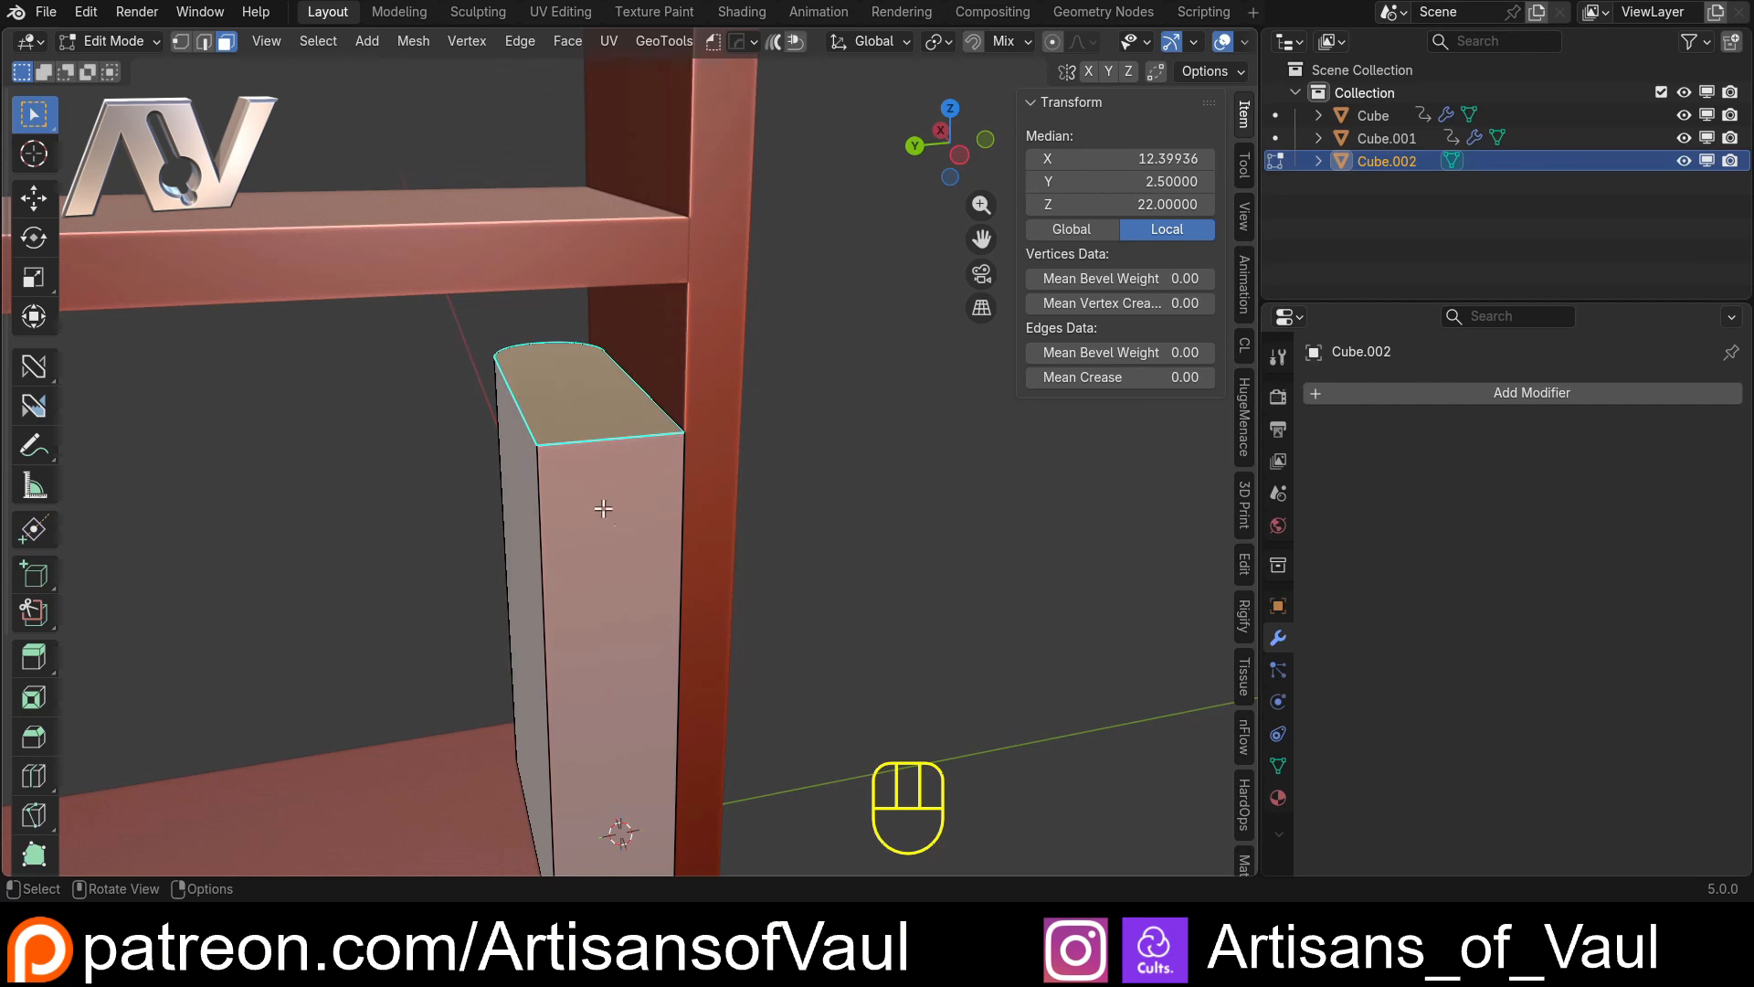
shift+click(610, 594)
scroll(609, 596, down, 4)
middle_drag(609, 599, 595, 462)
key(shift+z)
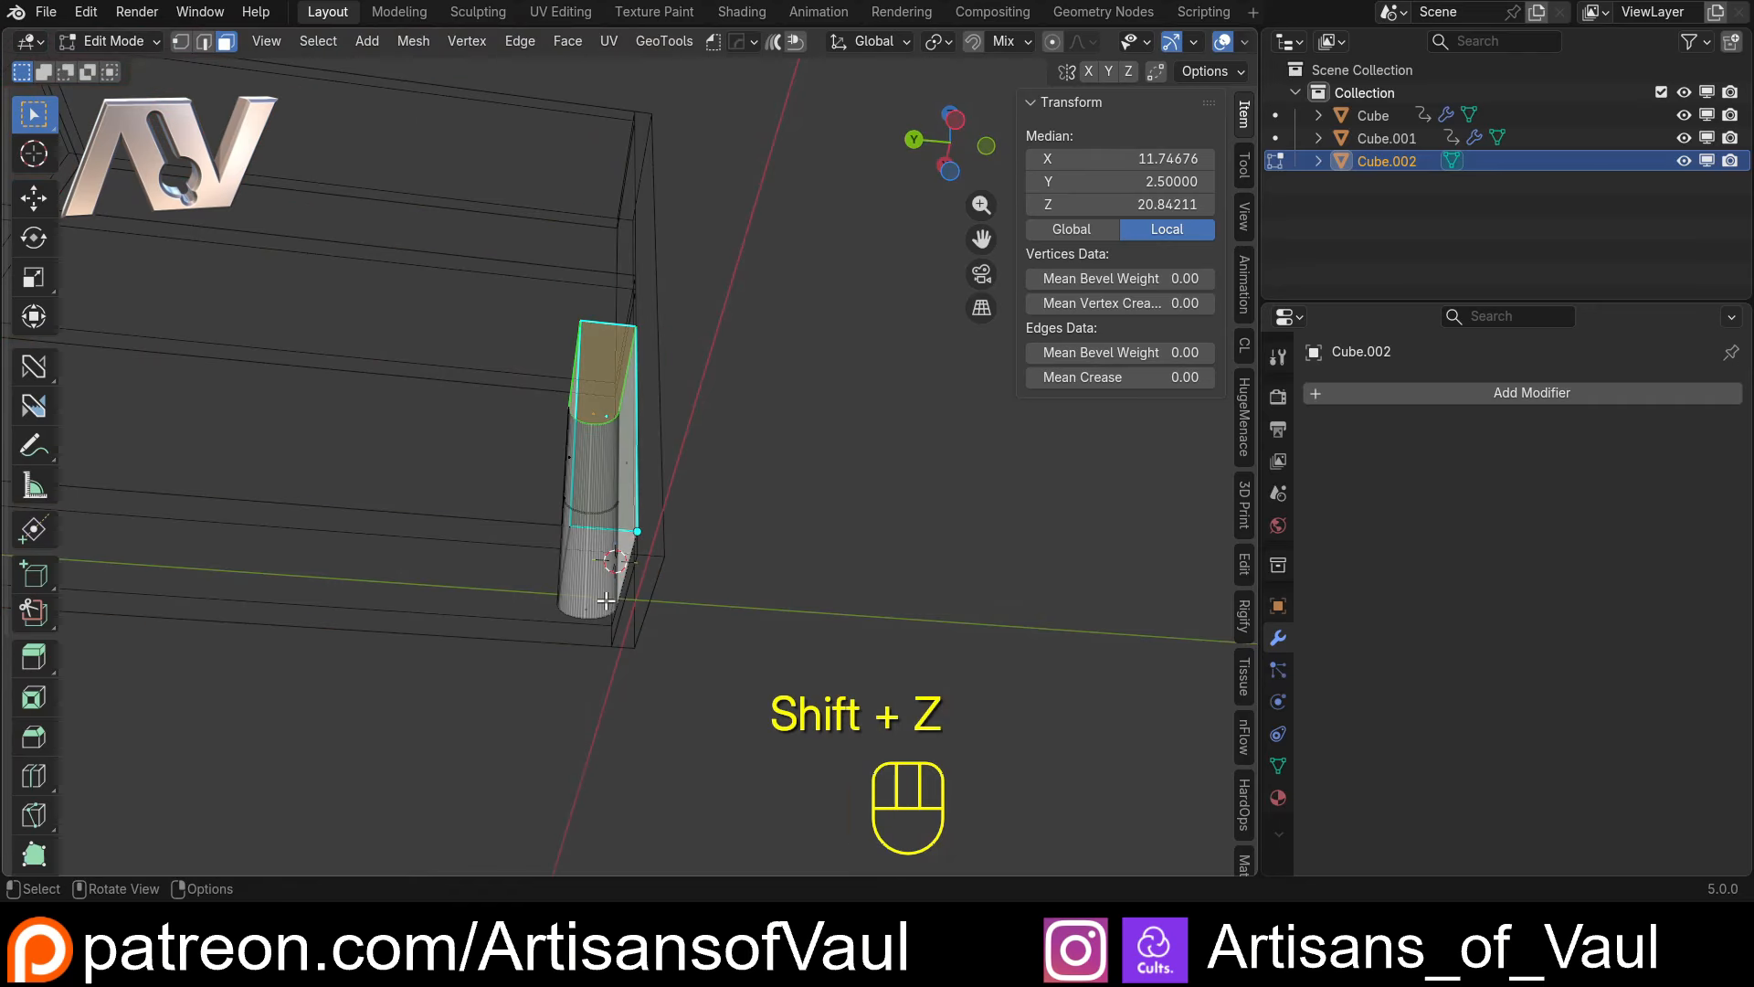
scroll(575, 671, up, 3)
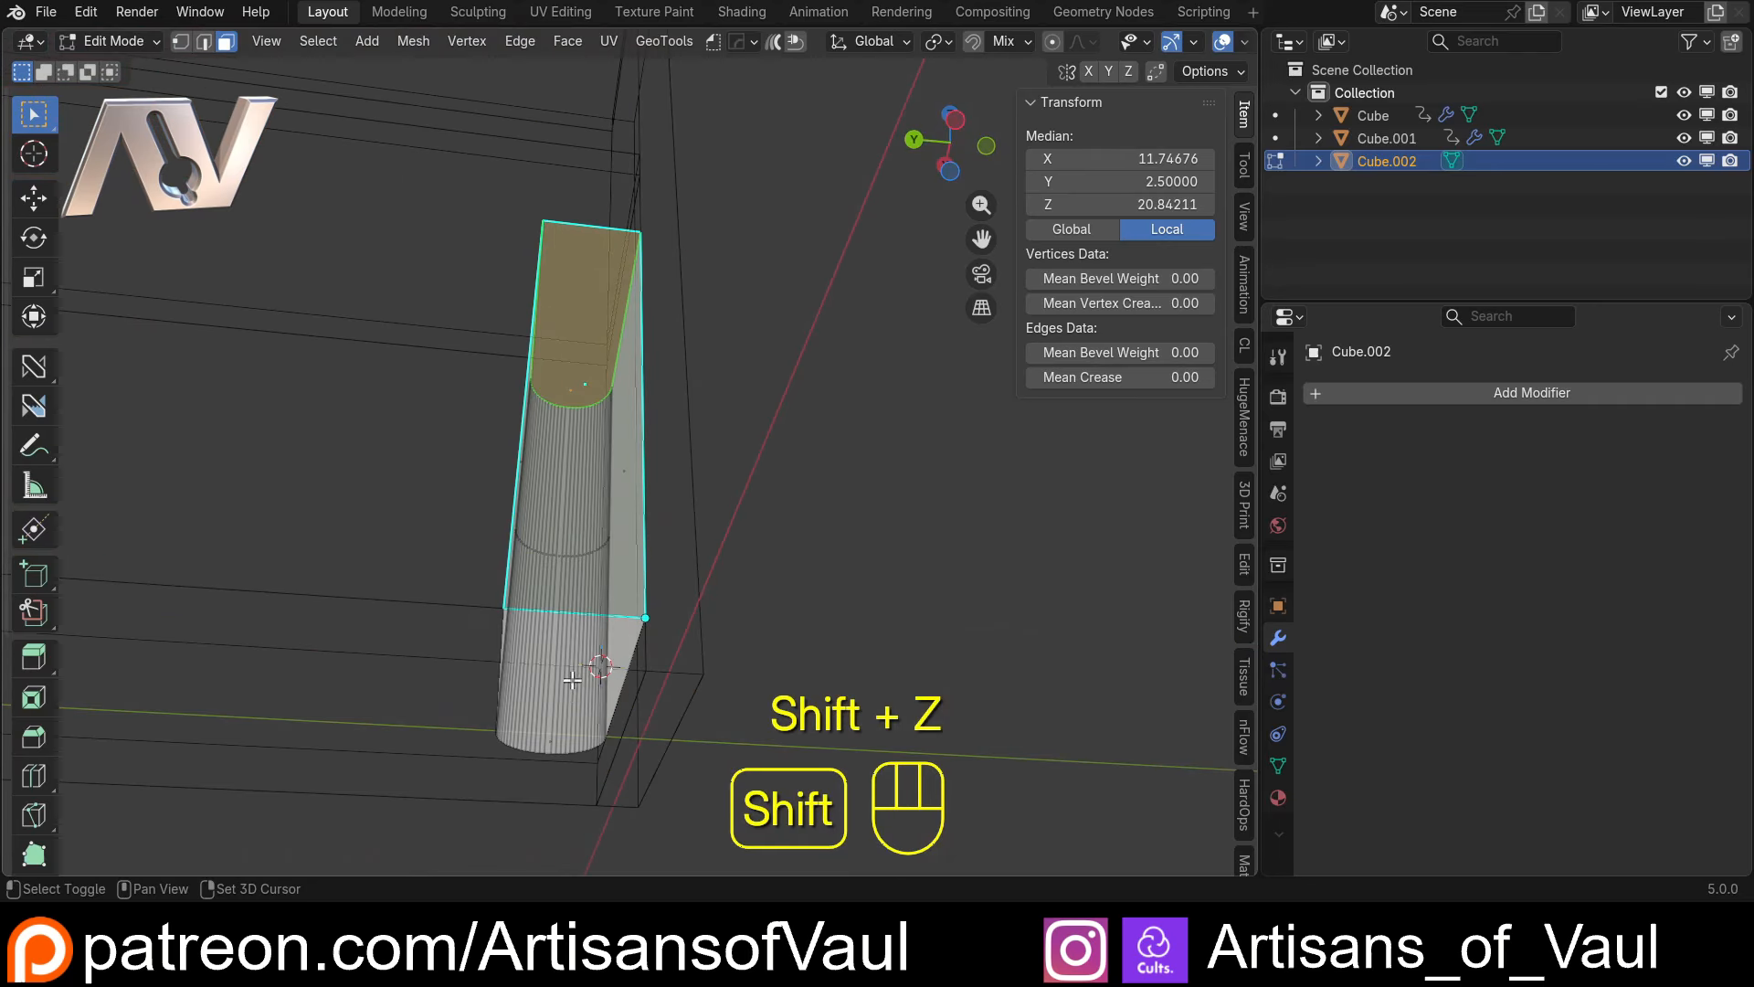
shift+click(550, 740)
key(shift+z)
middle_drag(561, 657, 874, 437)
key(i)
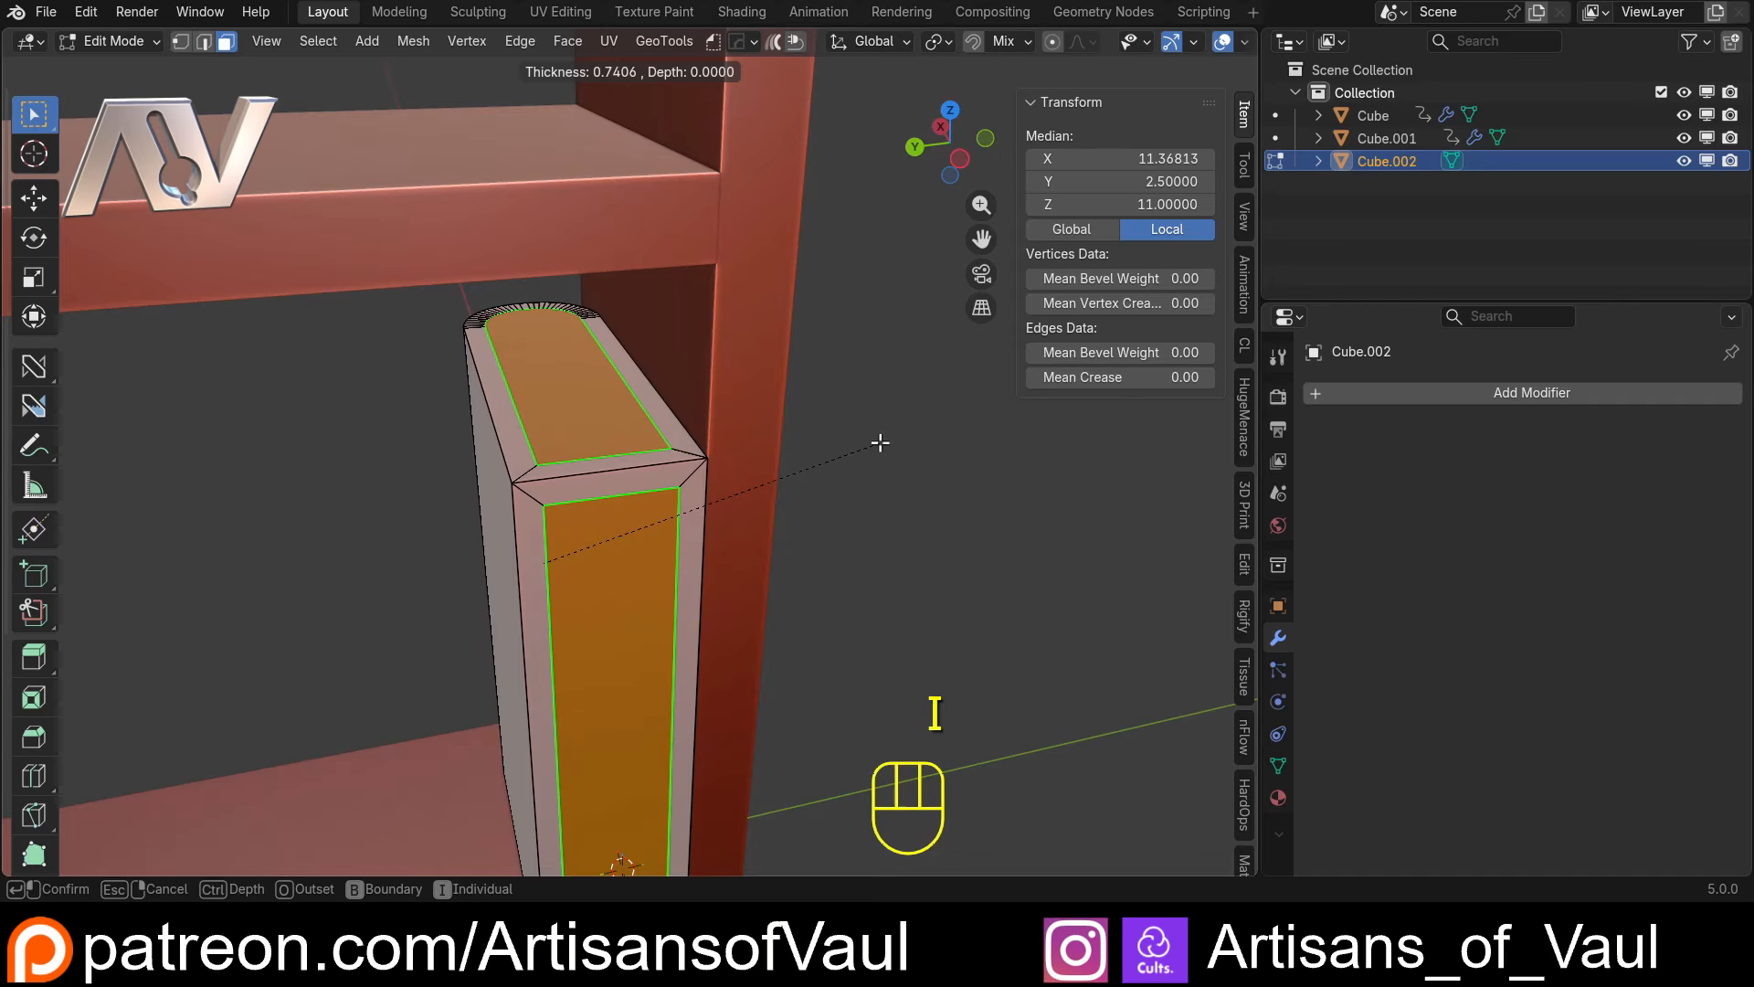
key(i)
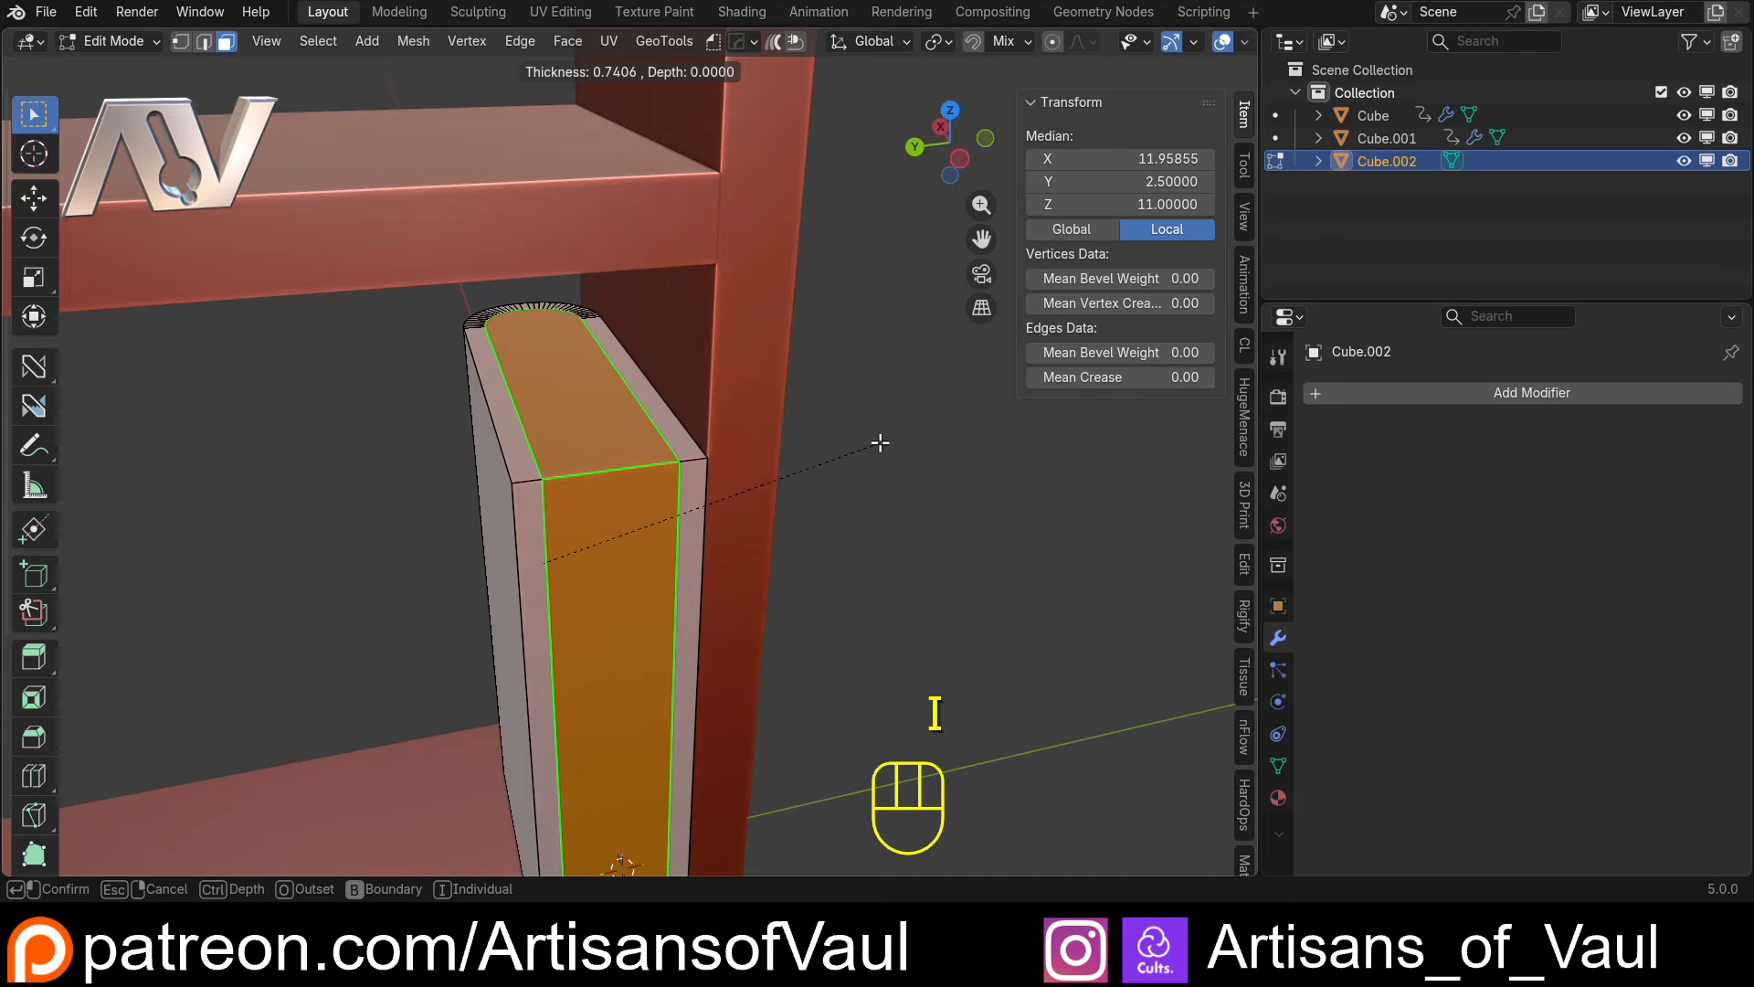
click(879, 442)
Extrude the inset page faces slightly inward along their normals so the covers stand proud, and return to Object Mode
middle_drag(877, 442, 823, 454)
key(alt+e)
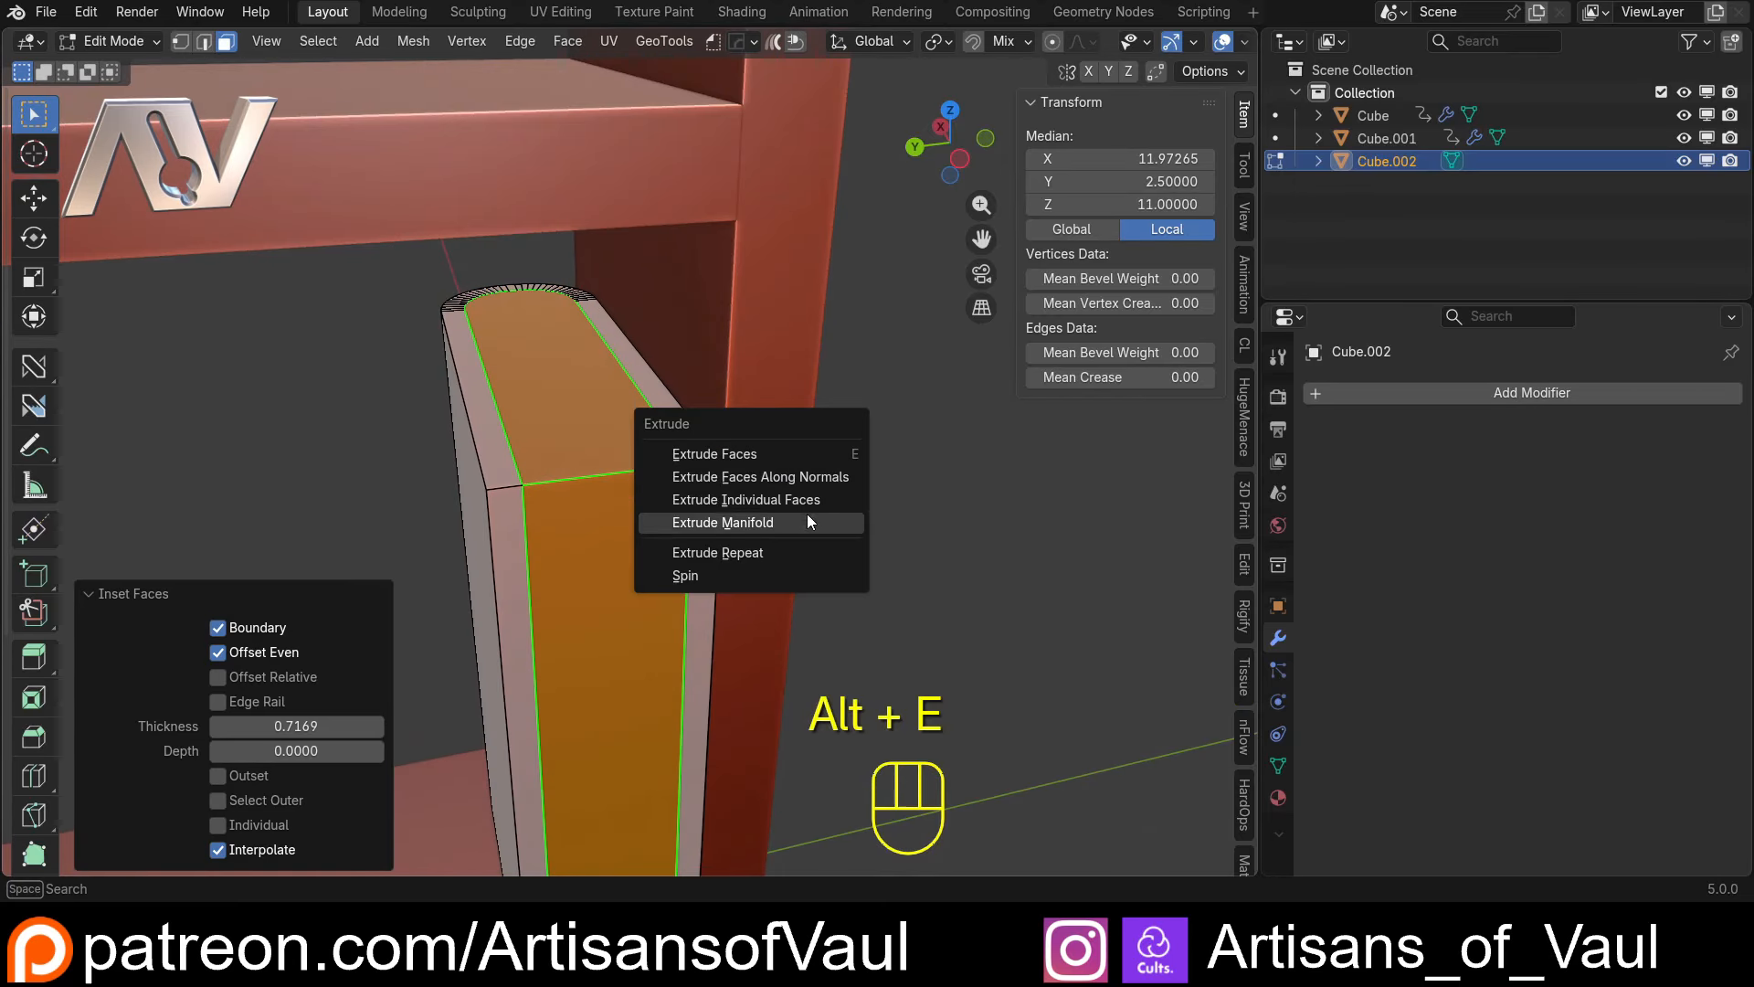
click(817, 479)
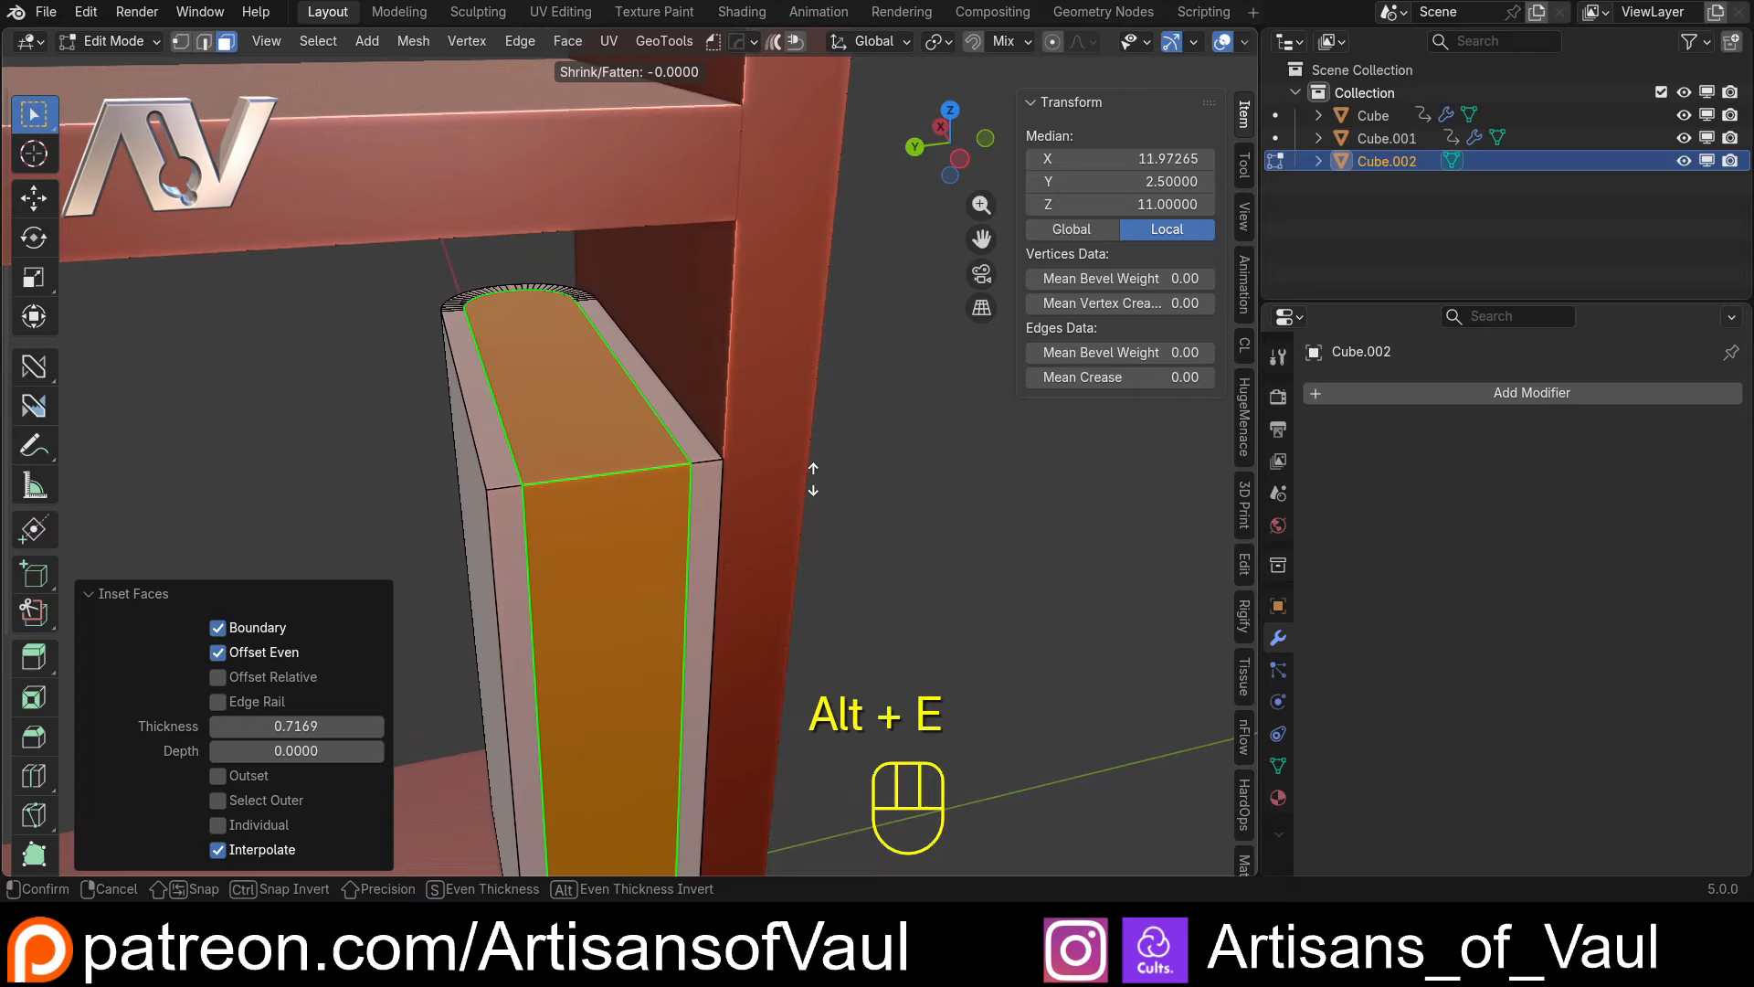
click(761, 489)
scroll(761, 489, down, 5)
middle_drag(748, 552, 837, 512)
key(Tab)
Select the finished book on the bottom shelf and add an Array modifier to it
shift+middle_drag(758, 584, 677, 512)
scroll(677, 511, up, 2)
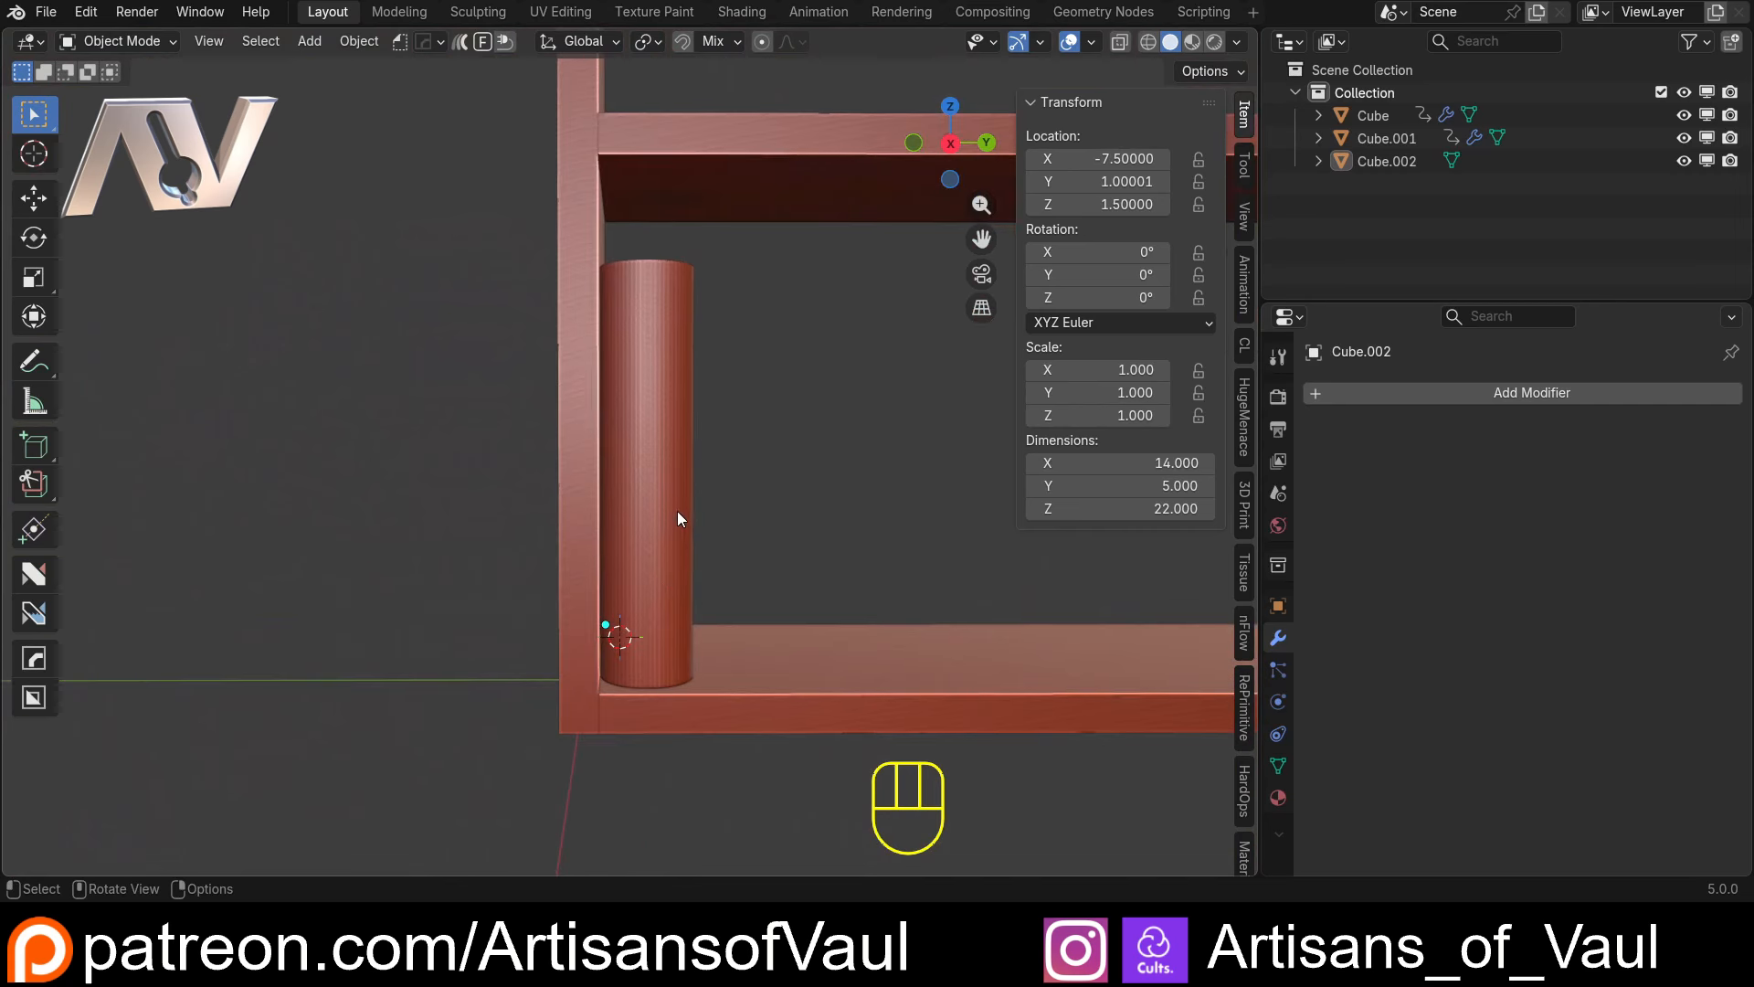
scroll(677, 435, down, 4)
middle_drag(677, 435, 708, 493)
scroll(612, 456, up, 3)
scroll(737, 513, down, 2)
alt+middle_drag(708, 493, 557, 558)
click(491, 583)
shift+middle_drag(518, 616, 380, 539)
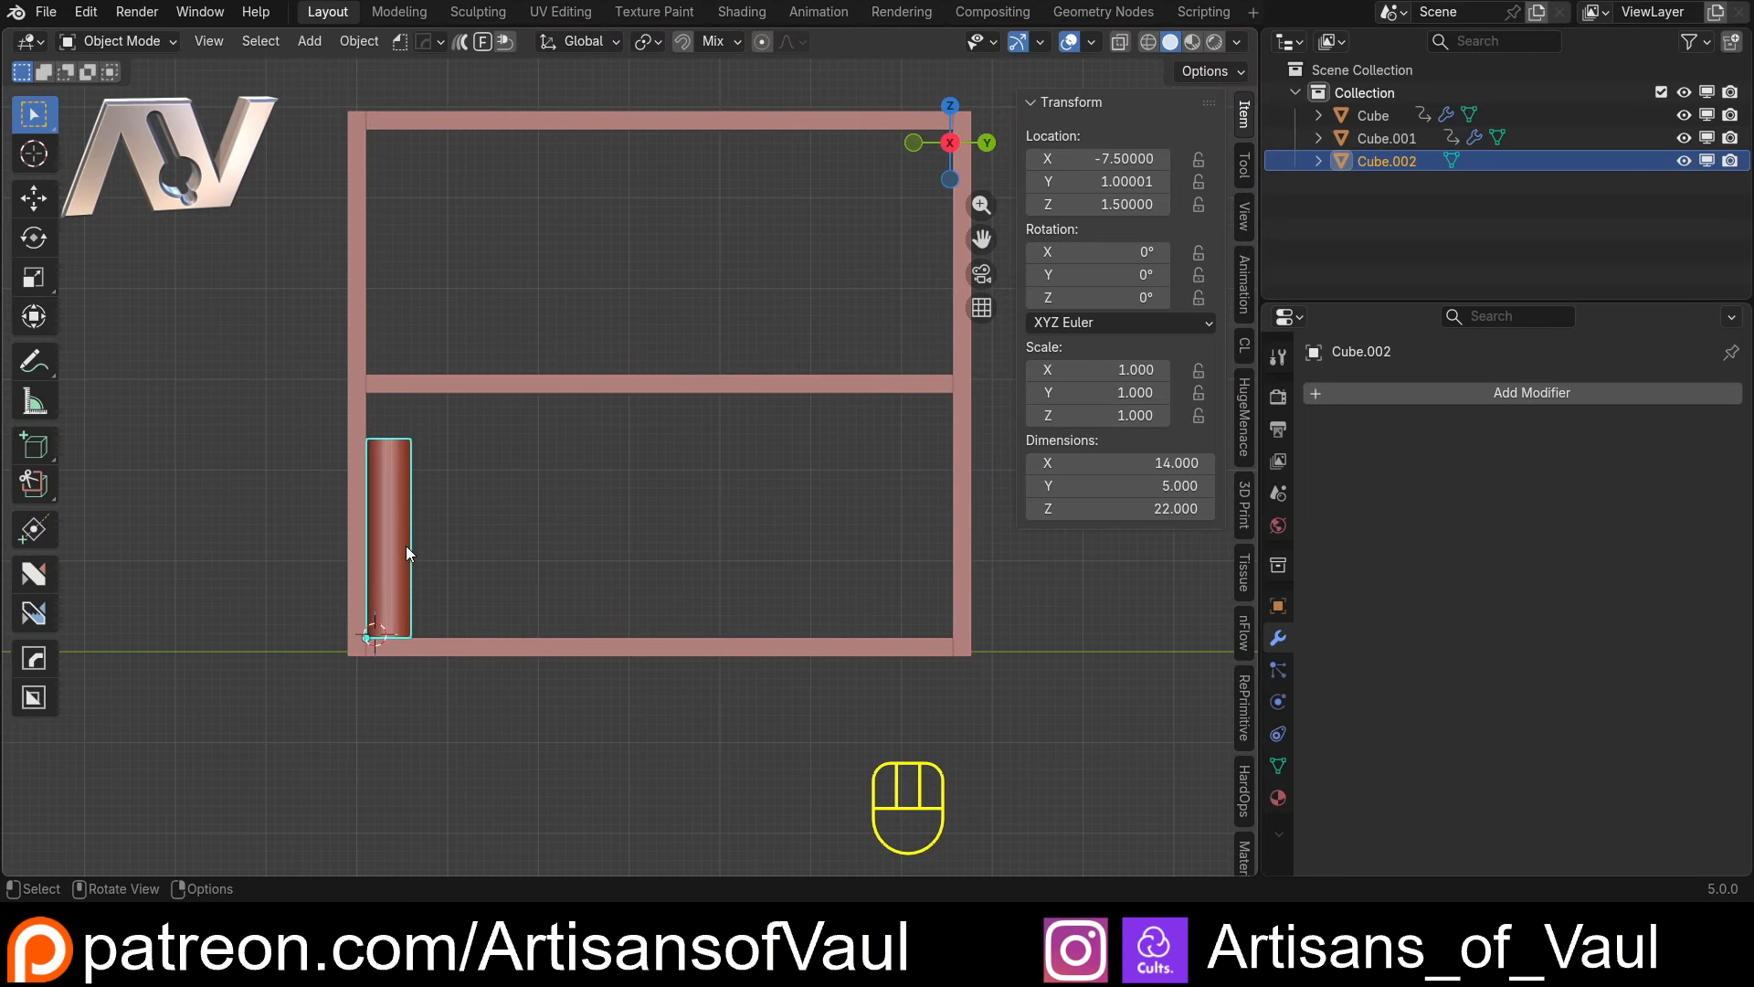
scroll(461, 547, up, 2)
shift+middle_drag(458, 549, 587, 530)
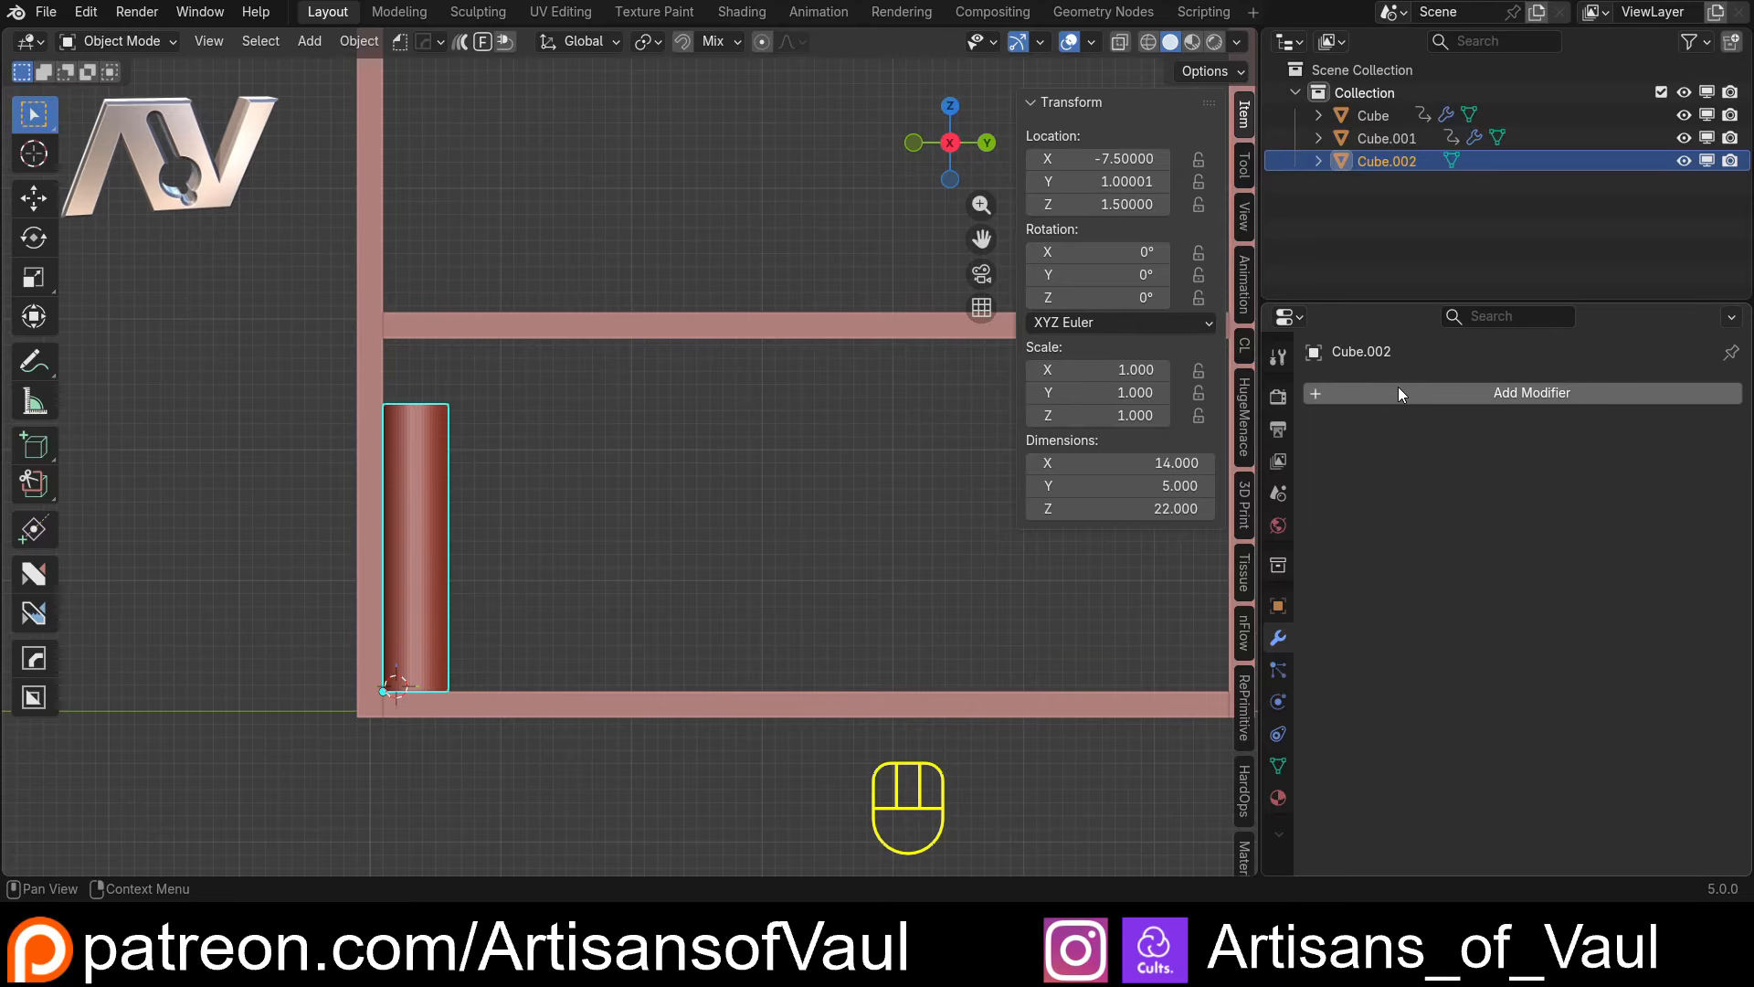
click(1394, 392)
text(a)
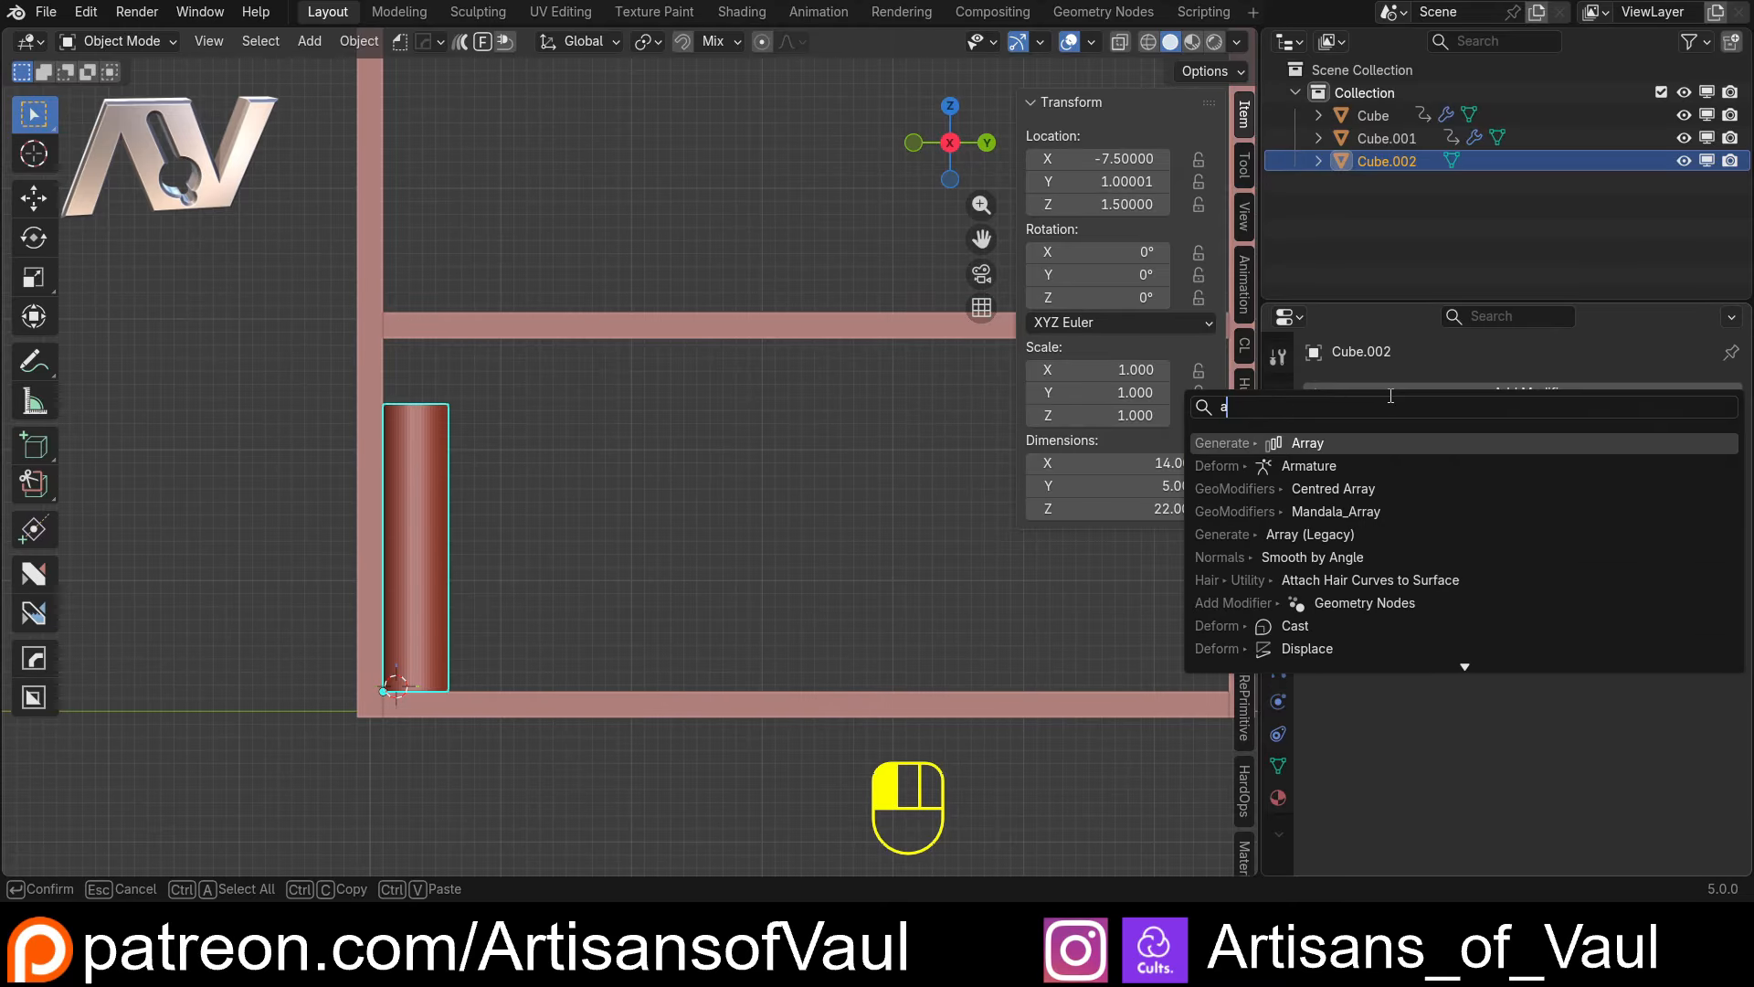
click(1309, 442)
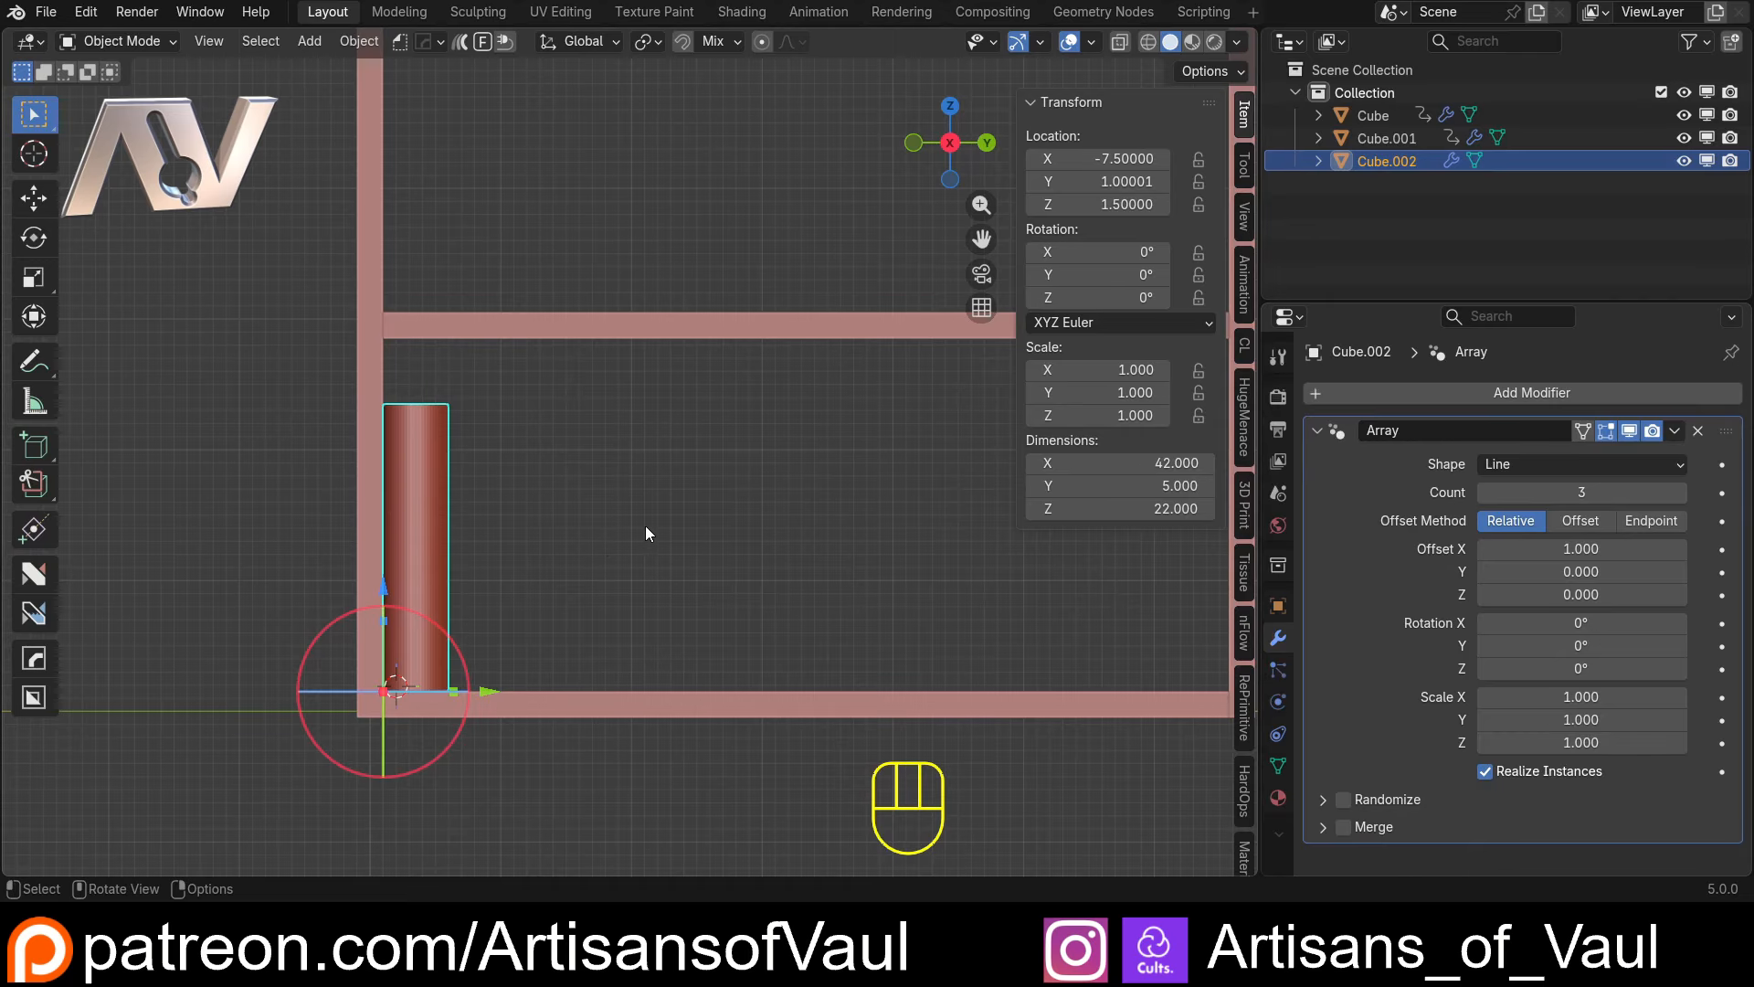
Set the array's relative offset to 0 in X and 1.070 in Y, and its count to 9
middle_drag(645, 525, 598, 552)
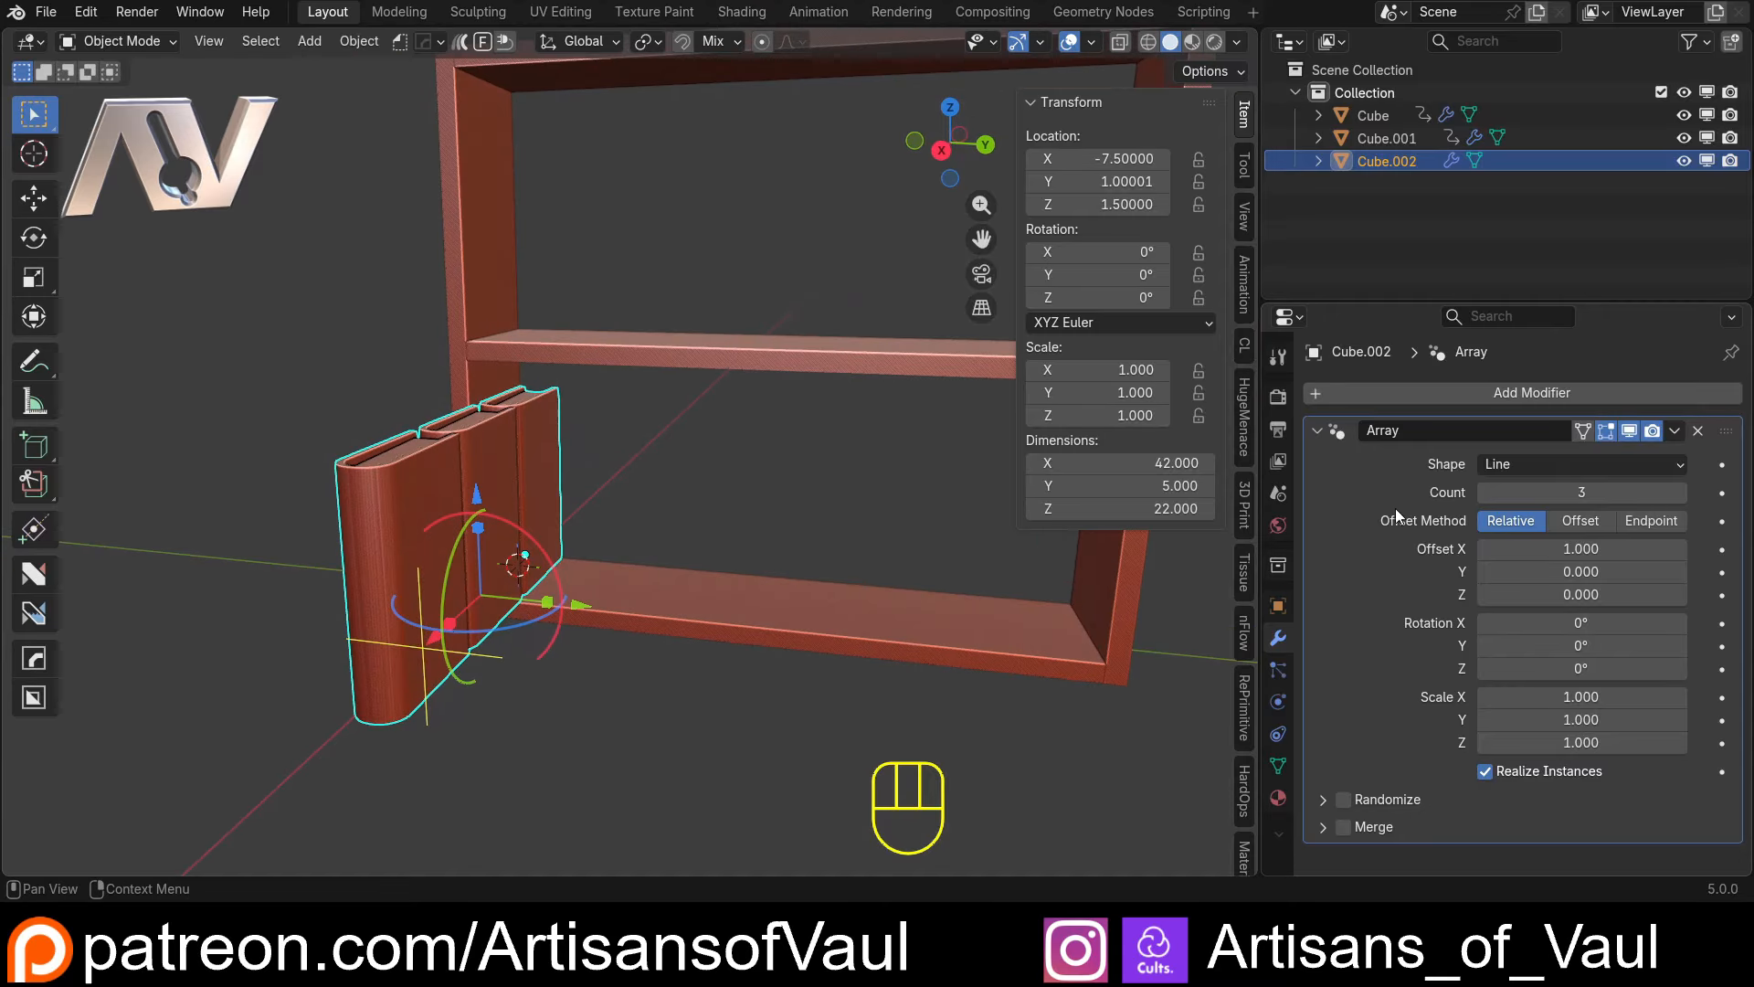
click(1561, 549)
text(0)
key(Return)
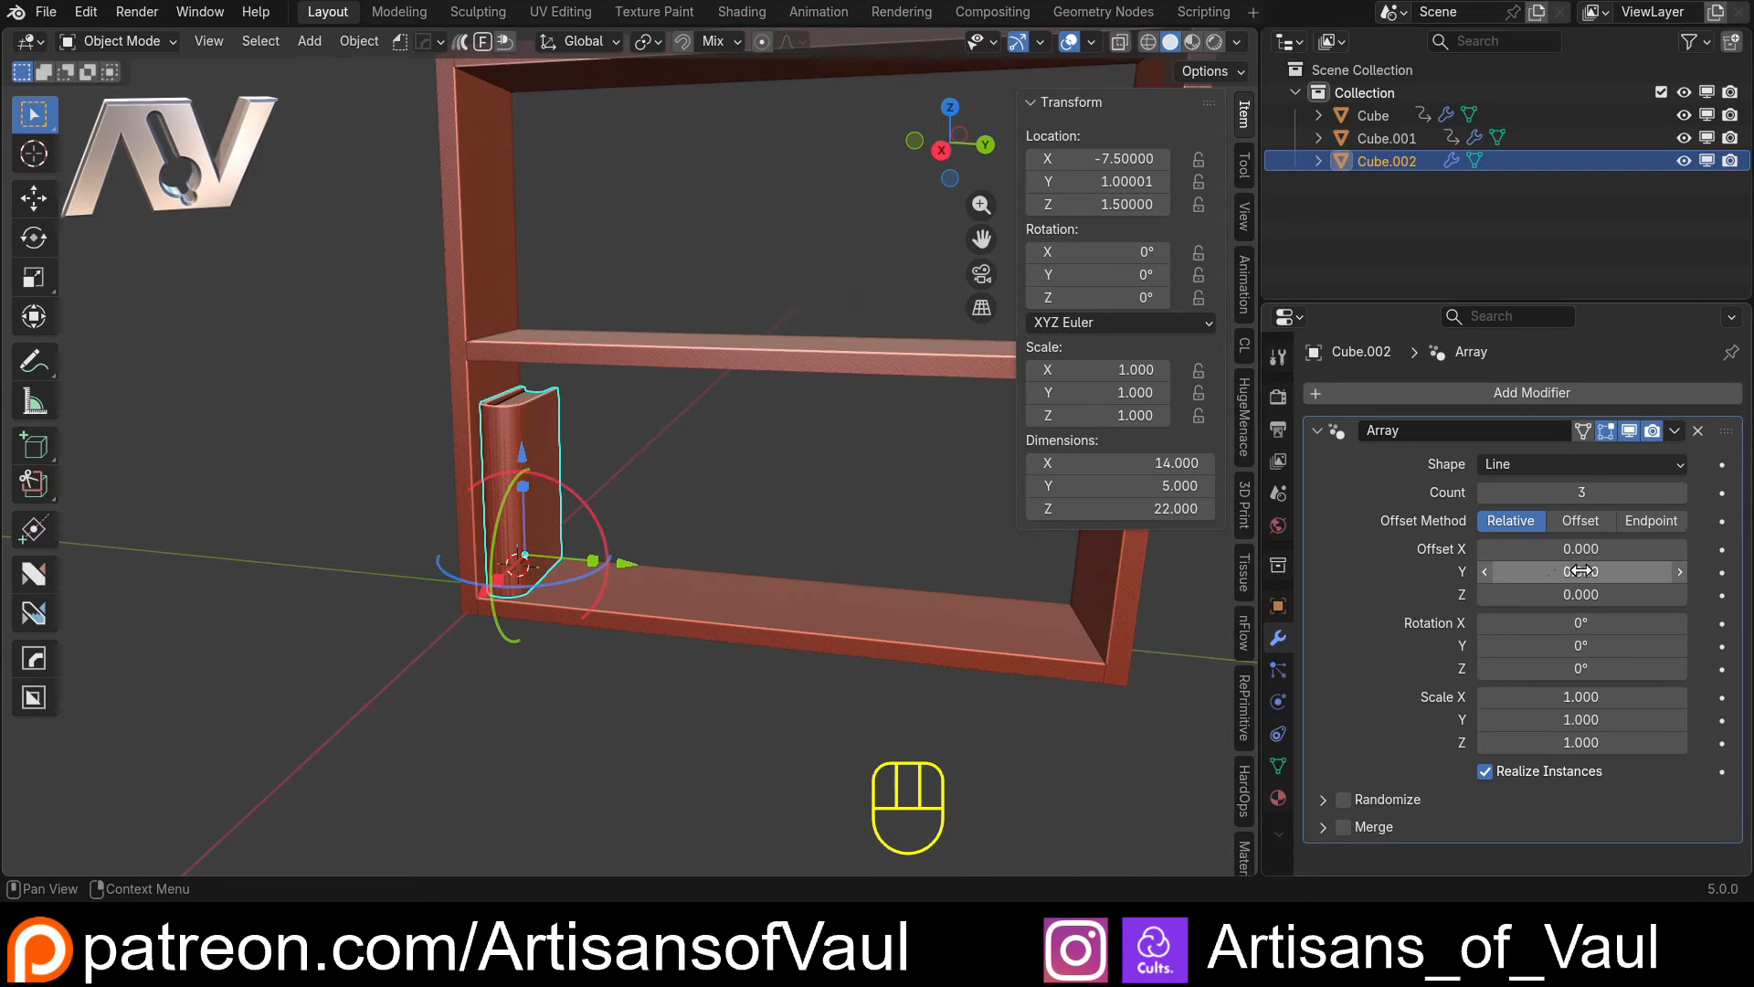
drag(1560, 570, 1641, 570)
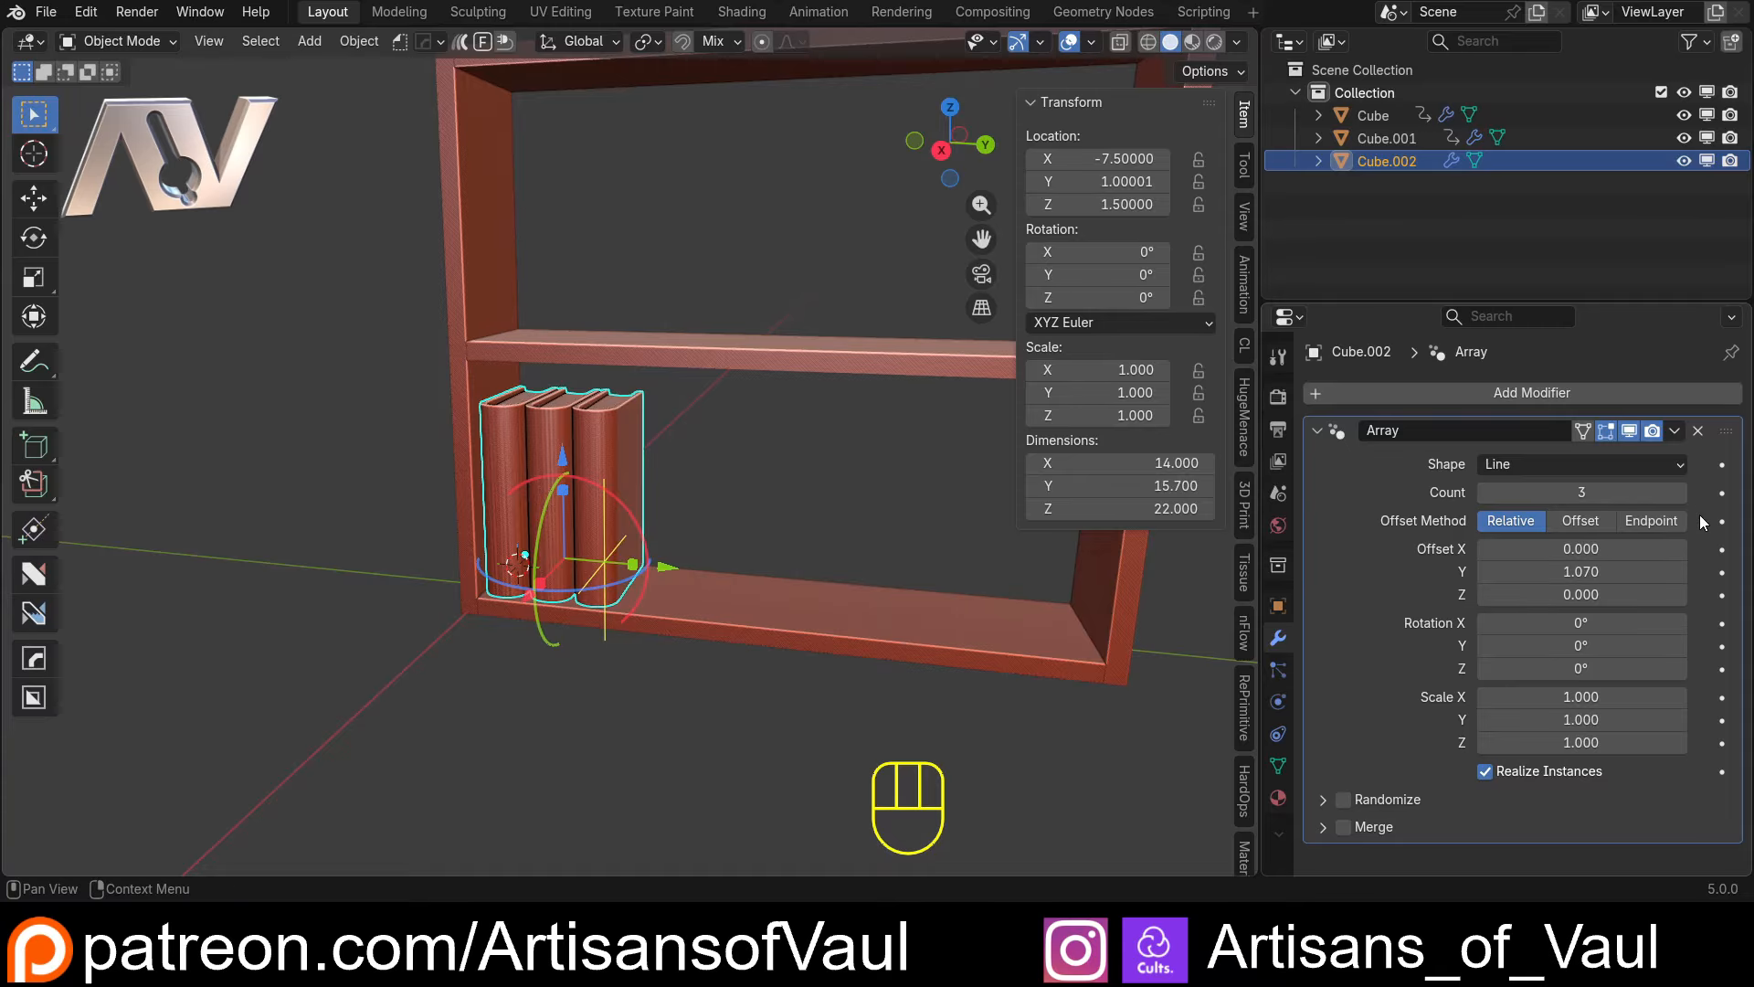
drag(1686, 494, 1745, 494)
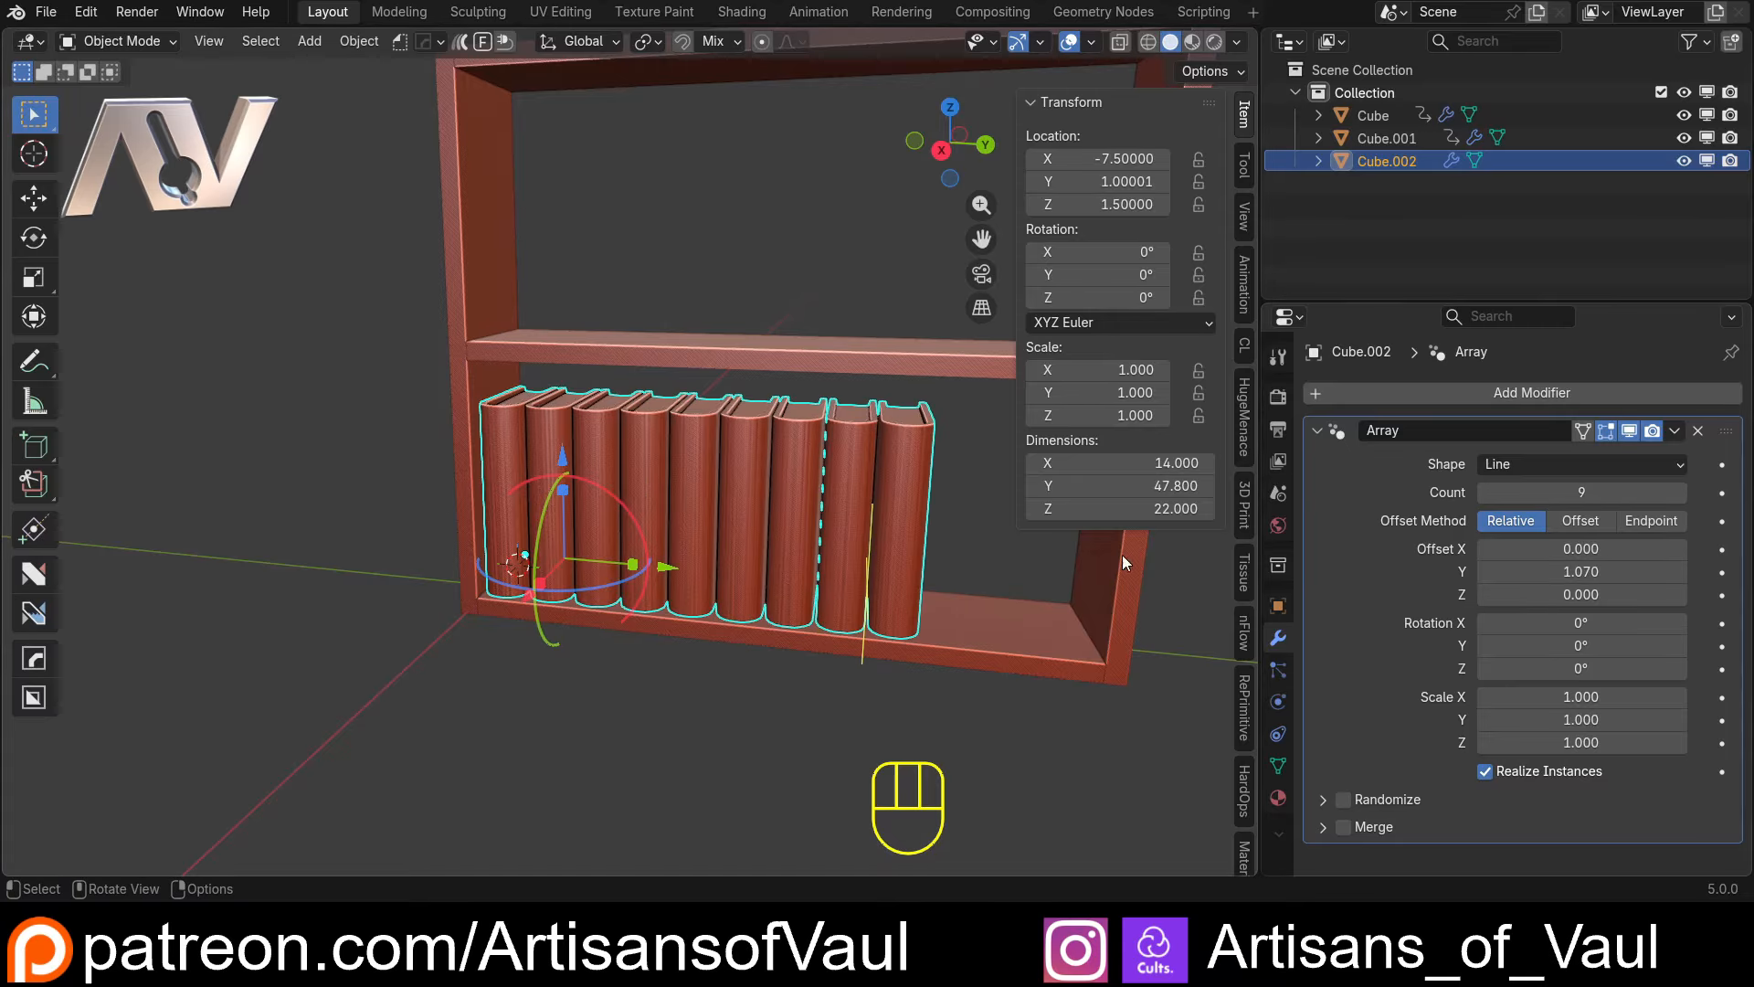
Examine the row of books on the bottom shelf and the spacing between neighbouring books
scroll(911, 571, down, 3)
scroll(912, 572, up, 3)
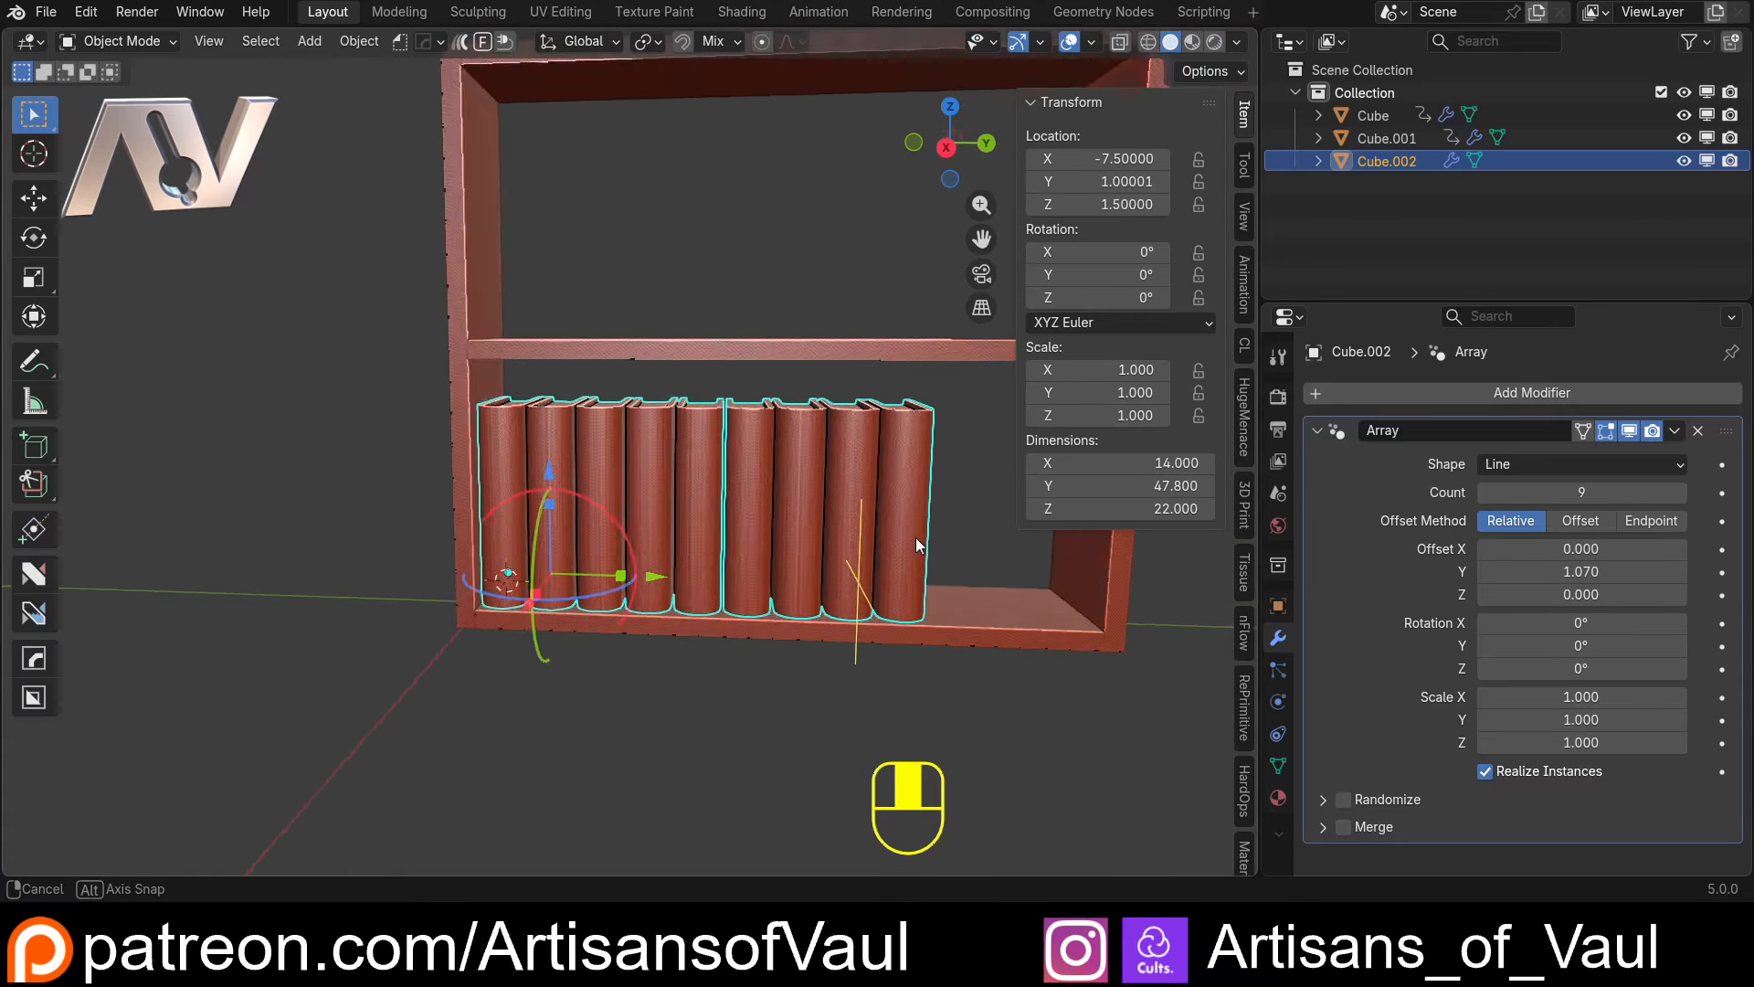
shift+middle_drag(858, 546, 736, 642)
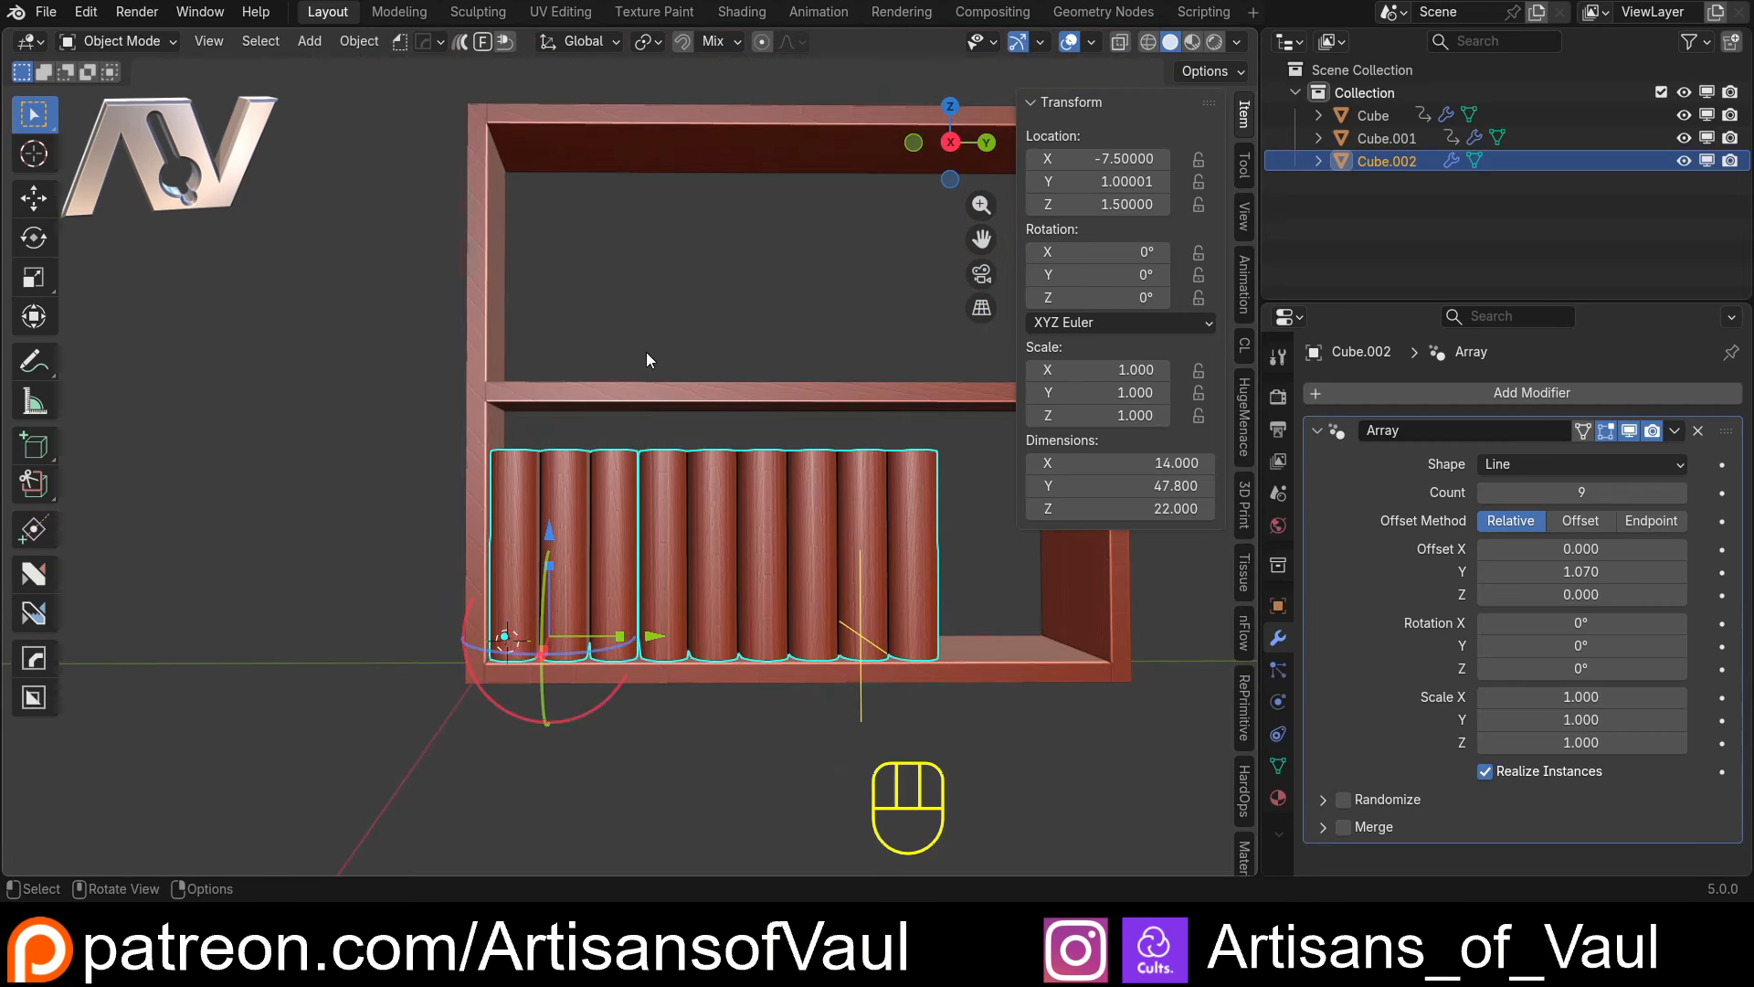
middle_drag(646, 359, 646, 474)
scroll(646, 474, up, 3)
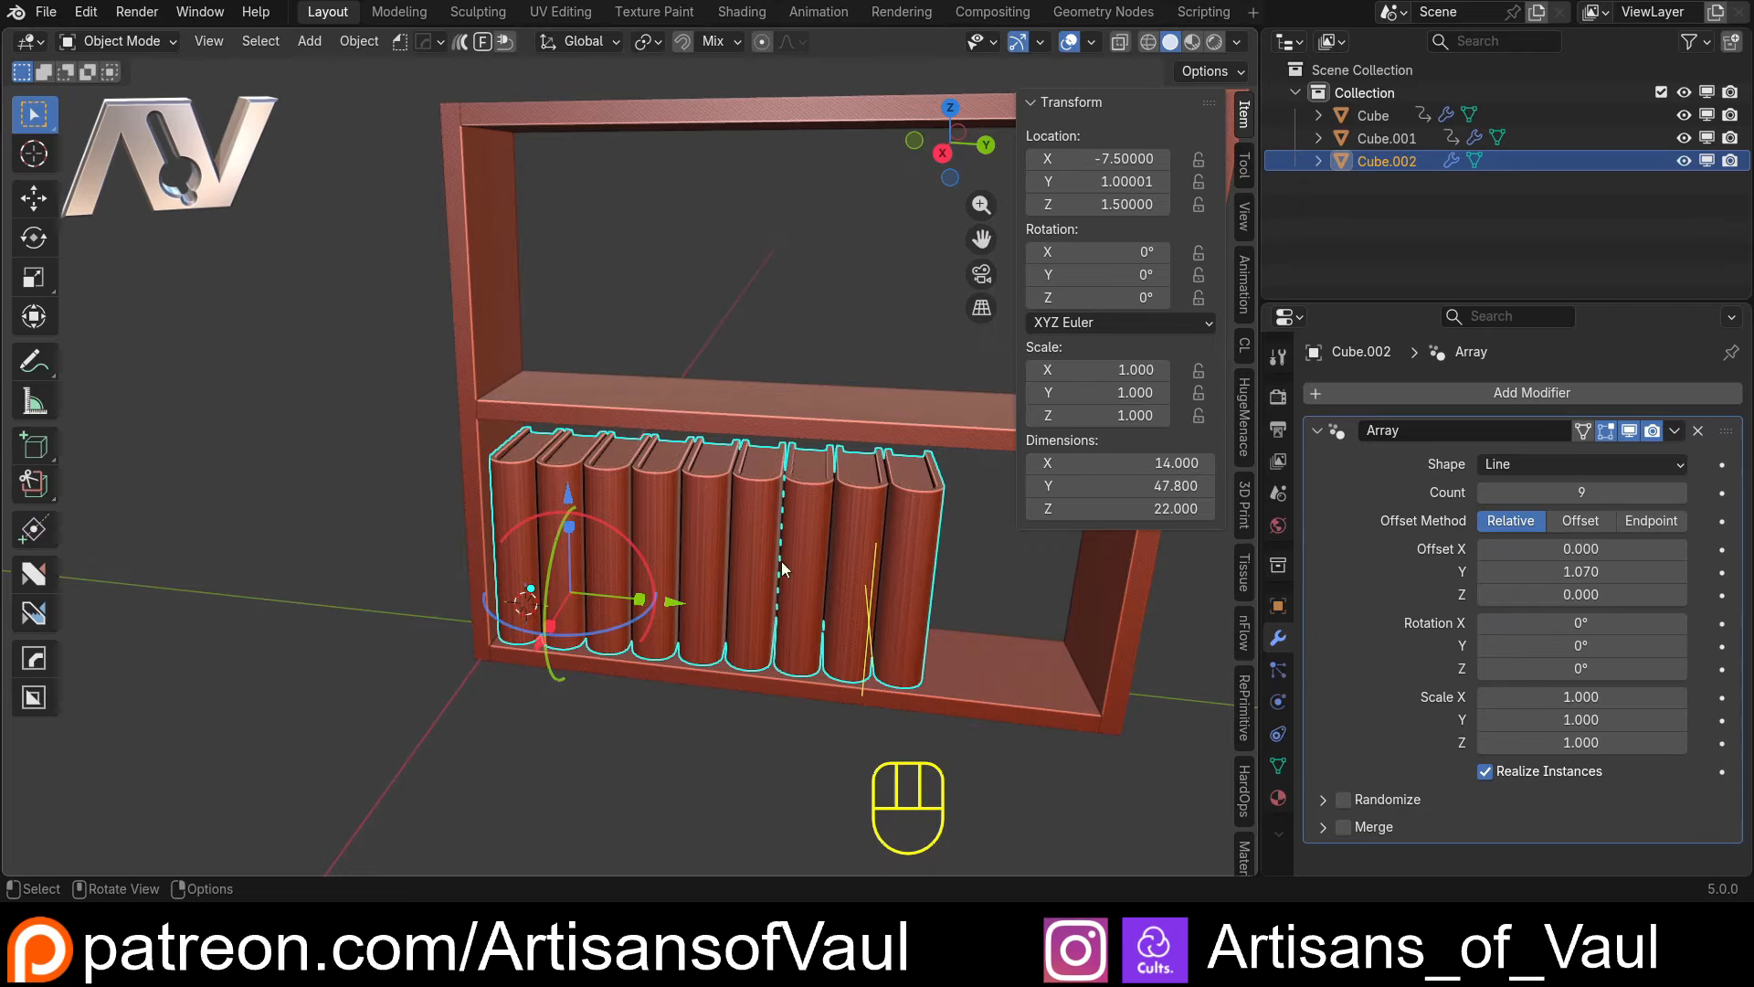
middle_drag(664, 603, 762, 535)
scroll(599, 452, up, 2)
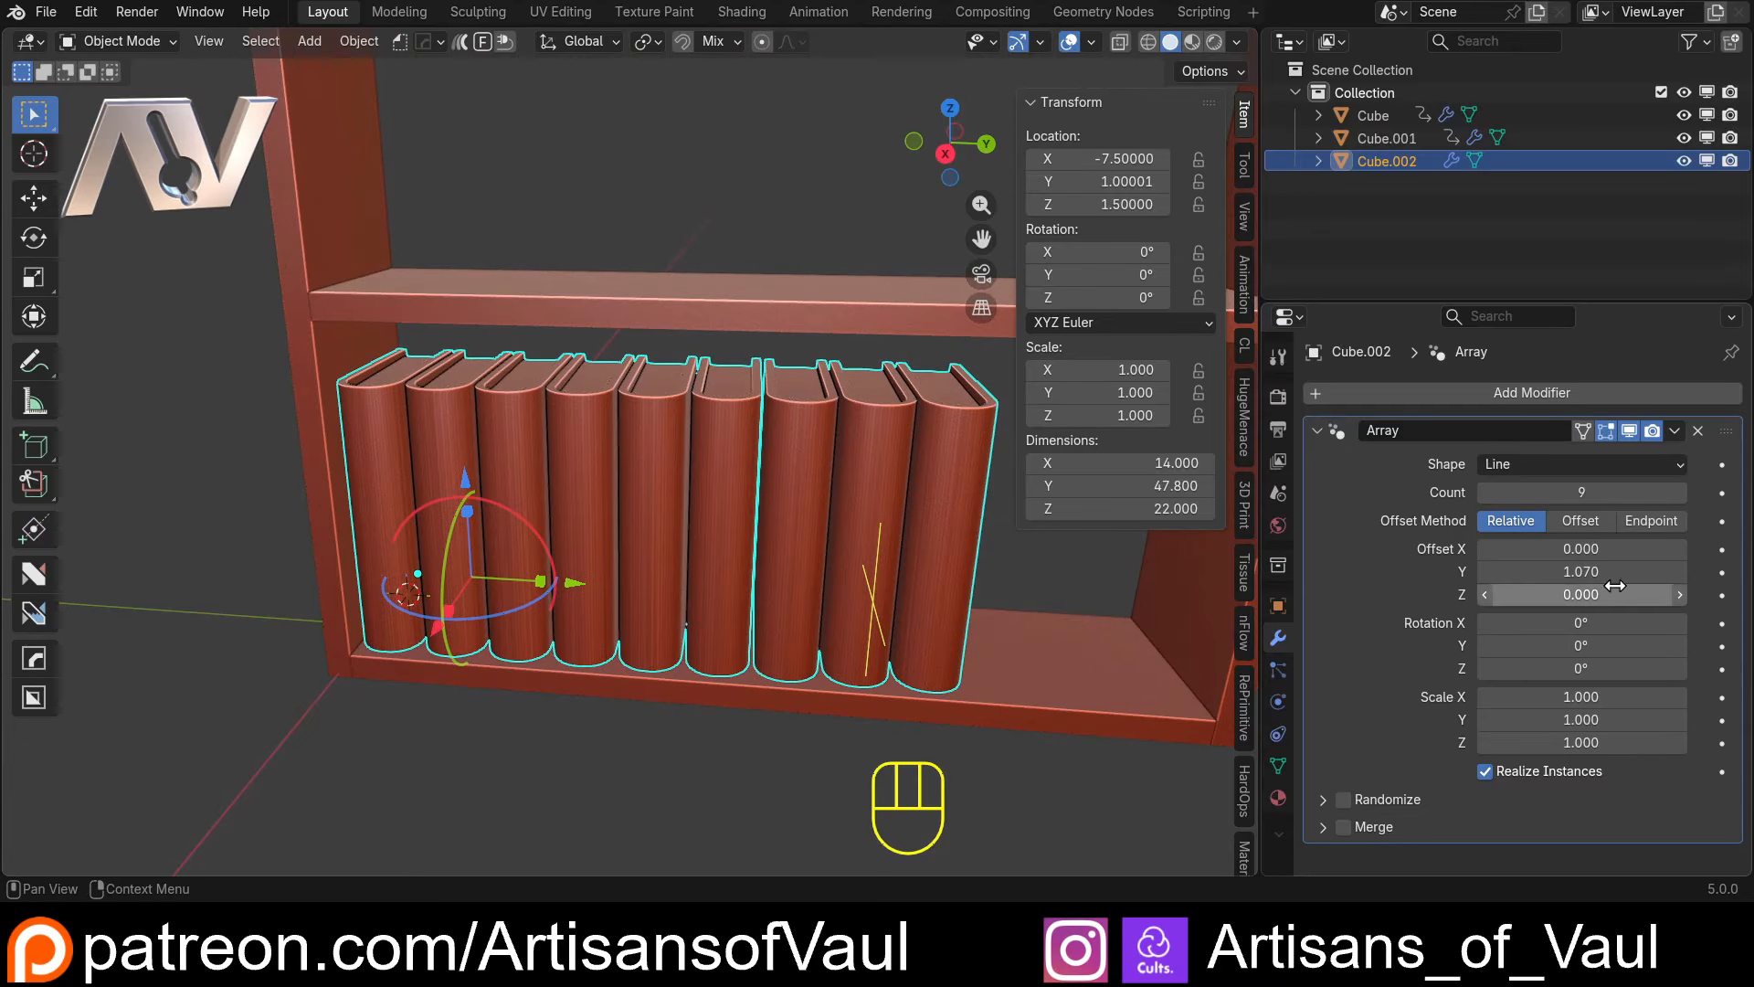
scroll(750, 512, up, 2)
scroll(610, 486, up, 3)
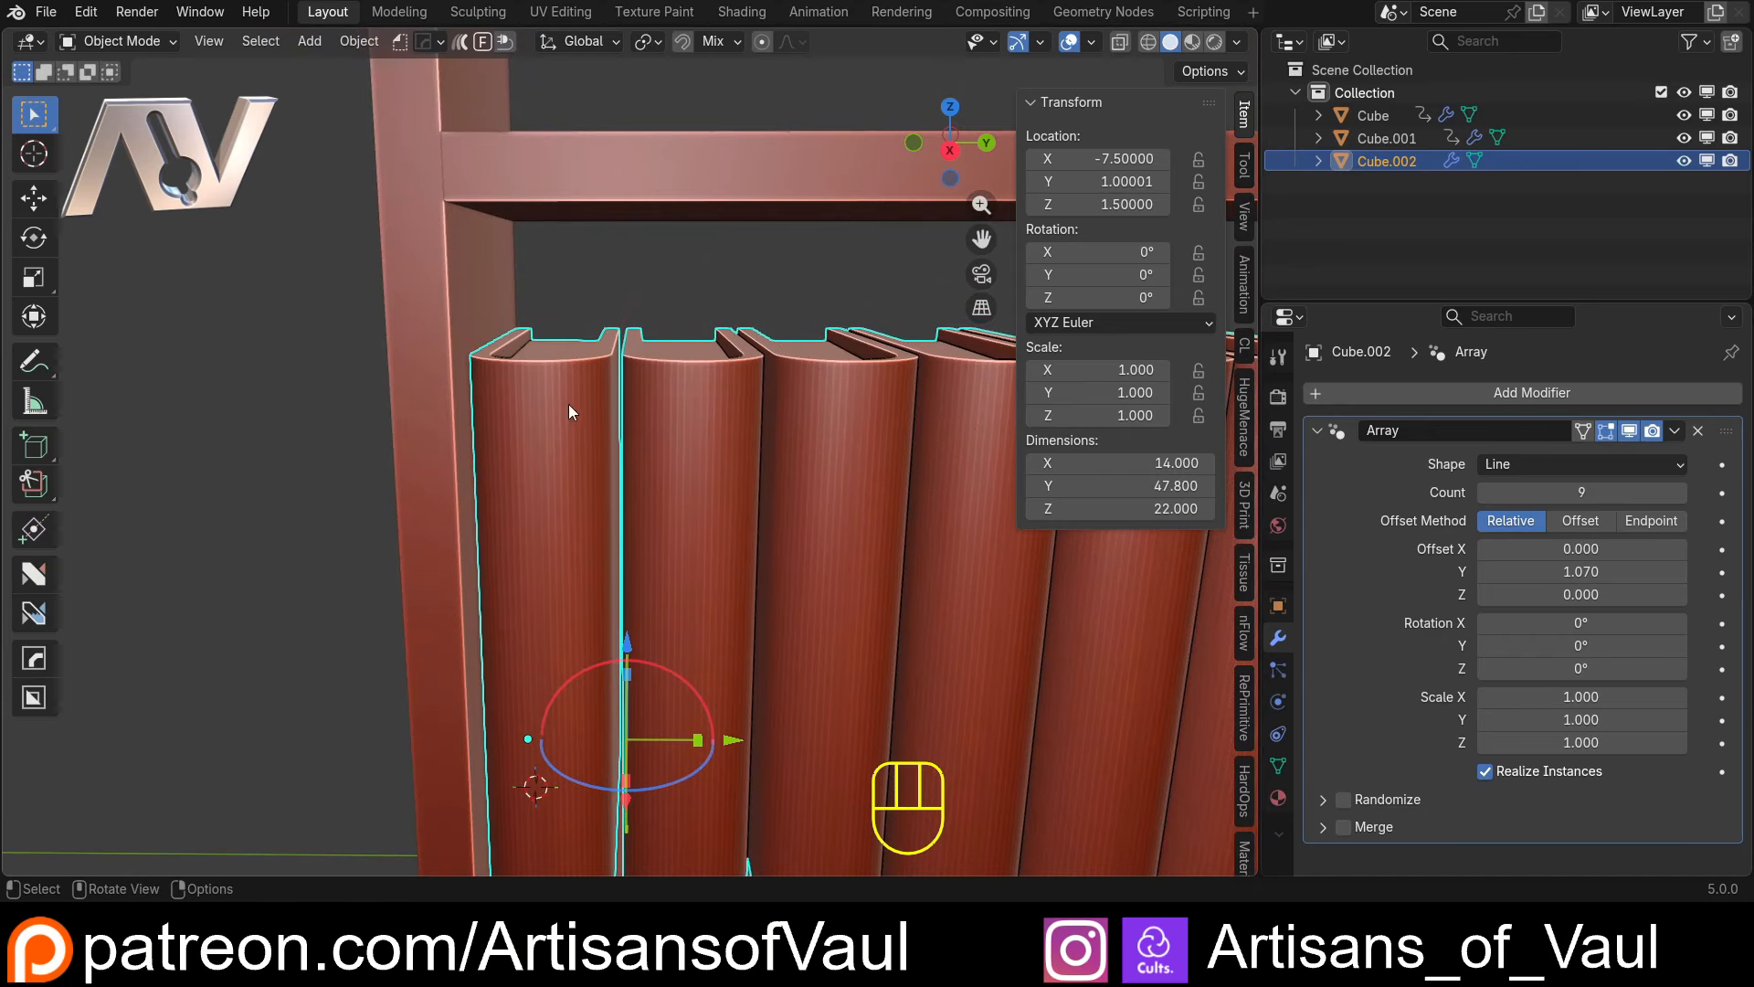
Set the array's relative Y offset to 1 so the books touch each other
click(1588, 573)
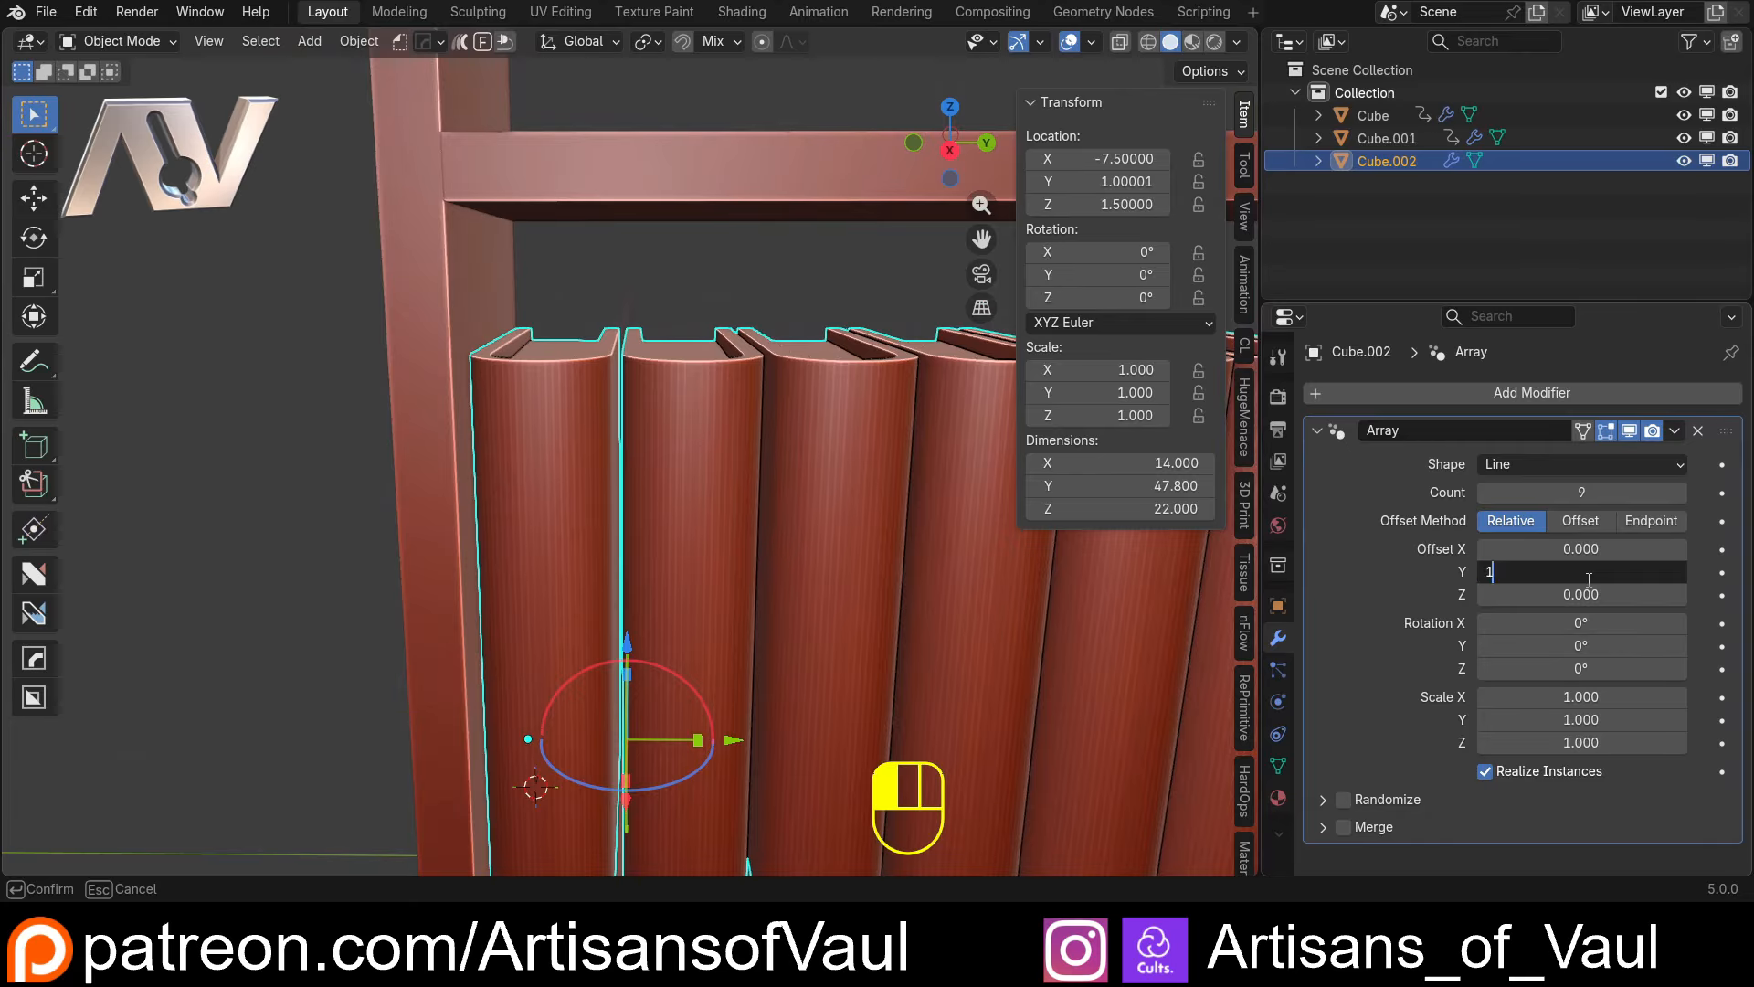
text(1)
key(Return)
key(ctrl+z)
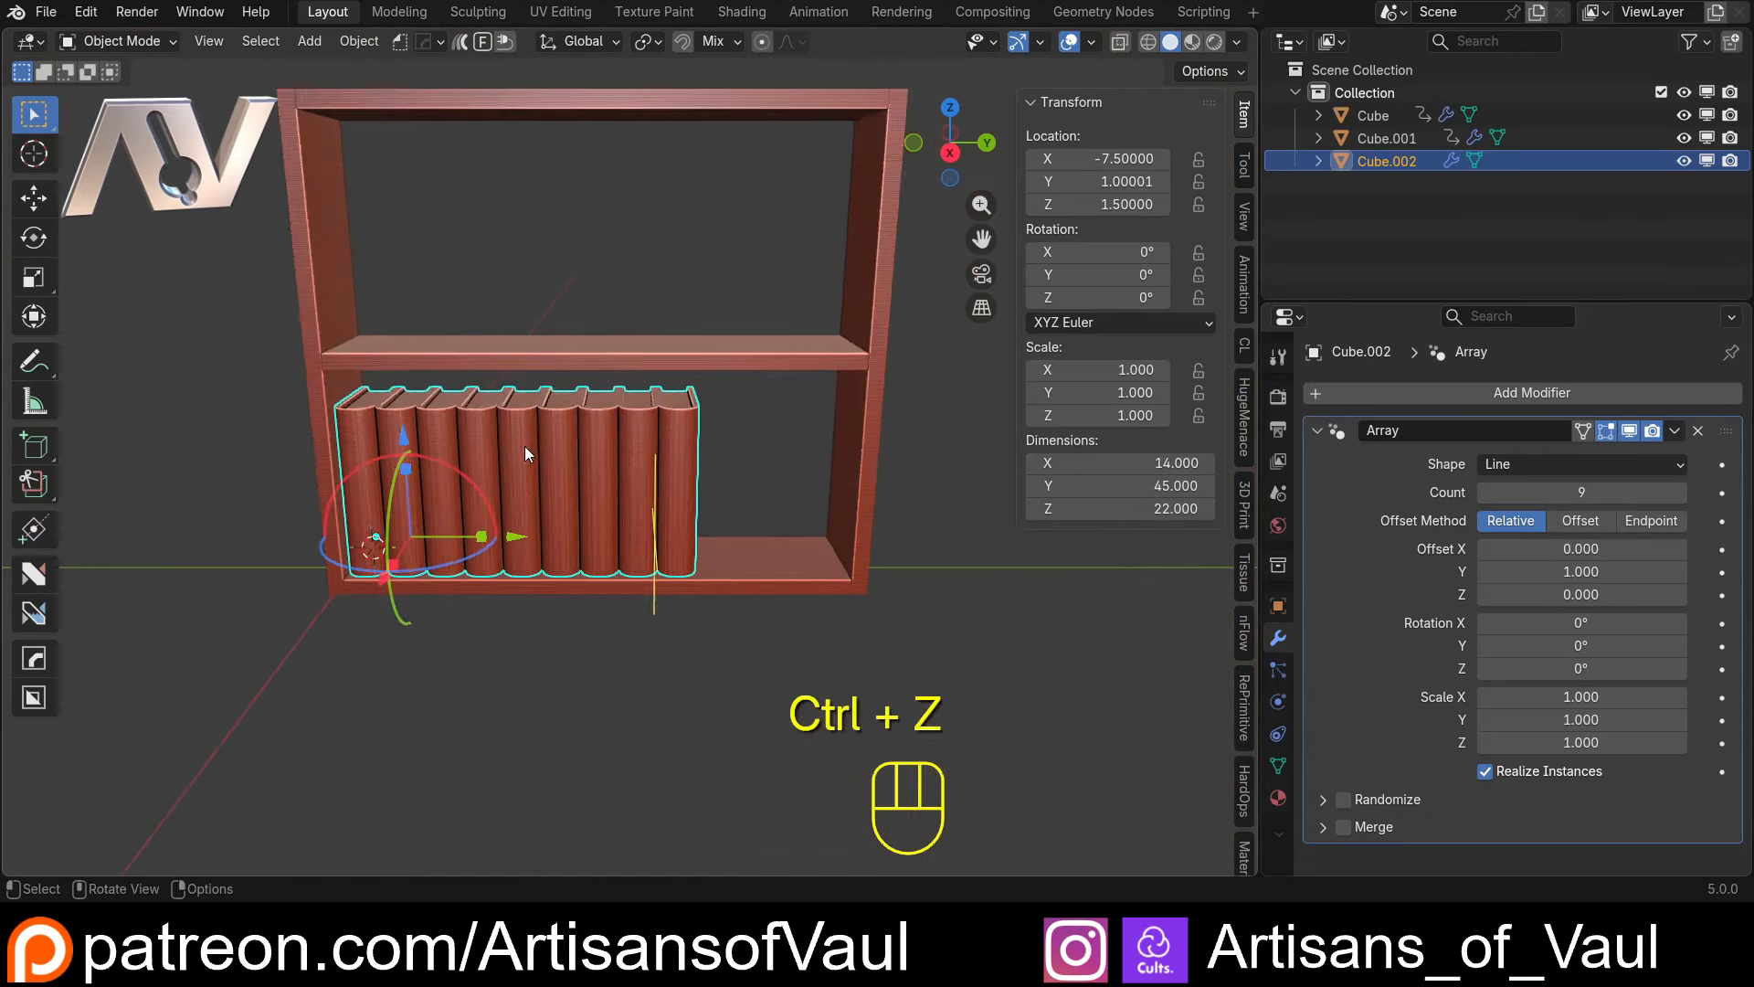
Enable Randomize in the Array modifier and reveal its settings
scroll(747, 508, up, 4)
shift+middle_drag(524, 446, 664, 448)
shift+middle_drag(664, 448, 565, 471)
scroll(564, 471, up, 2)
middle_drag(565, 471, 630, 557)
shift+middle_drag(859, 567, 865, 484)
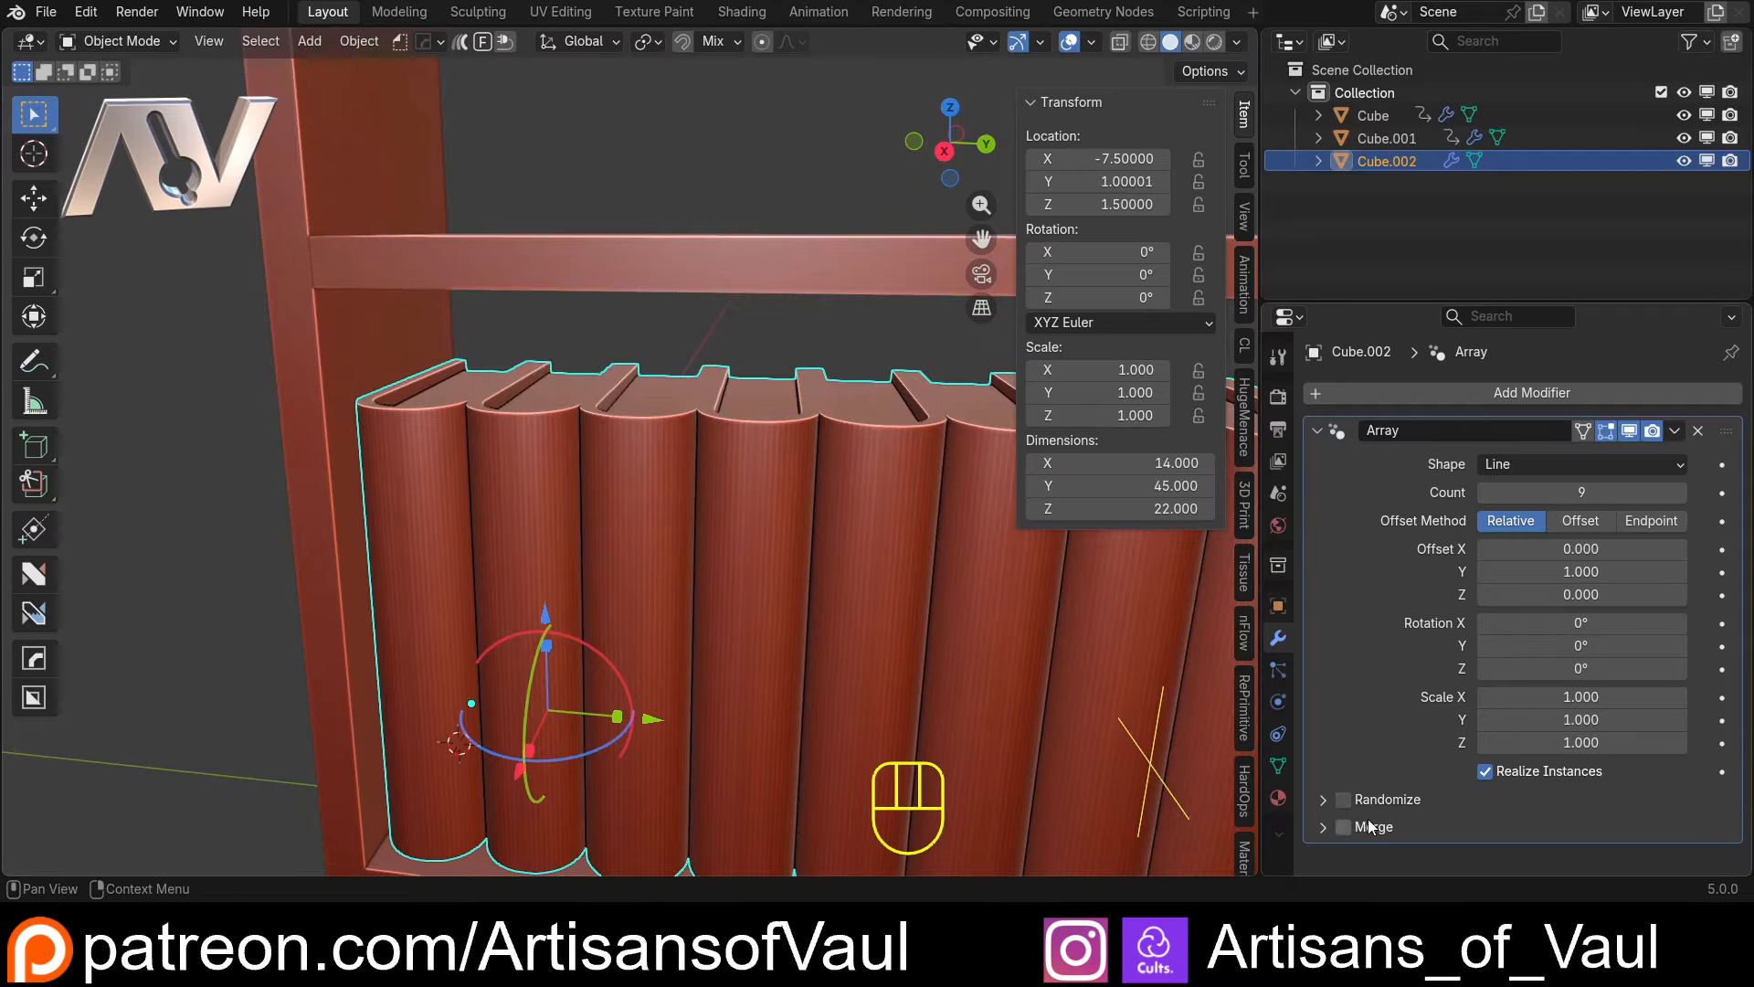
click(1324, 800)
scroll(1370, 567, down, 6)
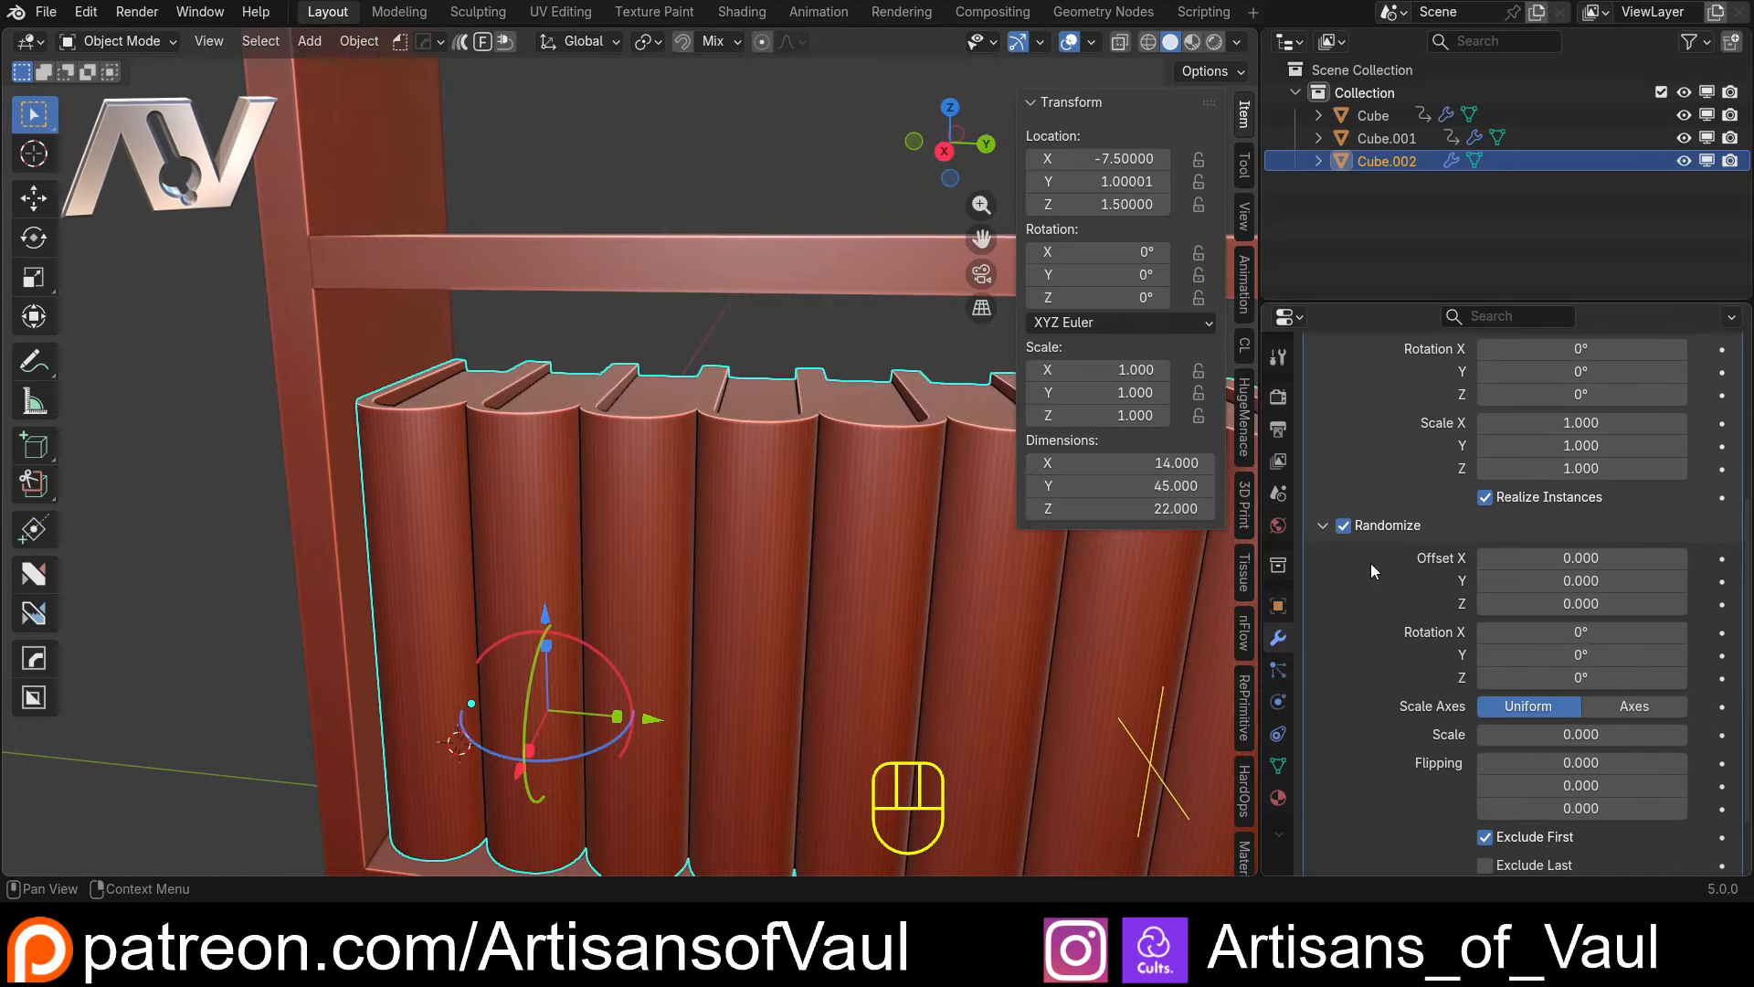
scroll(899, 524, down, 3)
Examine the row from behind, focusing on the first book's origin at its lower back corner
middle_drag(899, 523, 271, 501)
middle_drag(640, 549, 497, 526)
scroll(639, 603, up, 4)
shift+middle_drag(782, 740, 699, 579)
scroll(699, 579, up, 2)
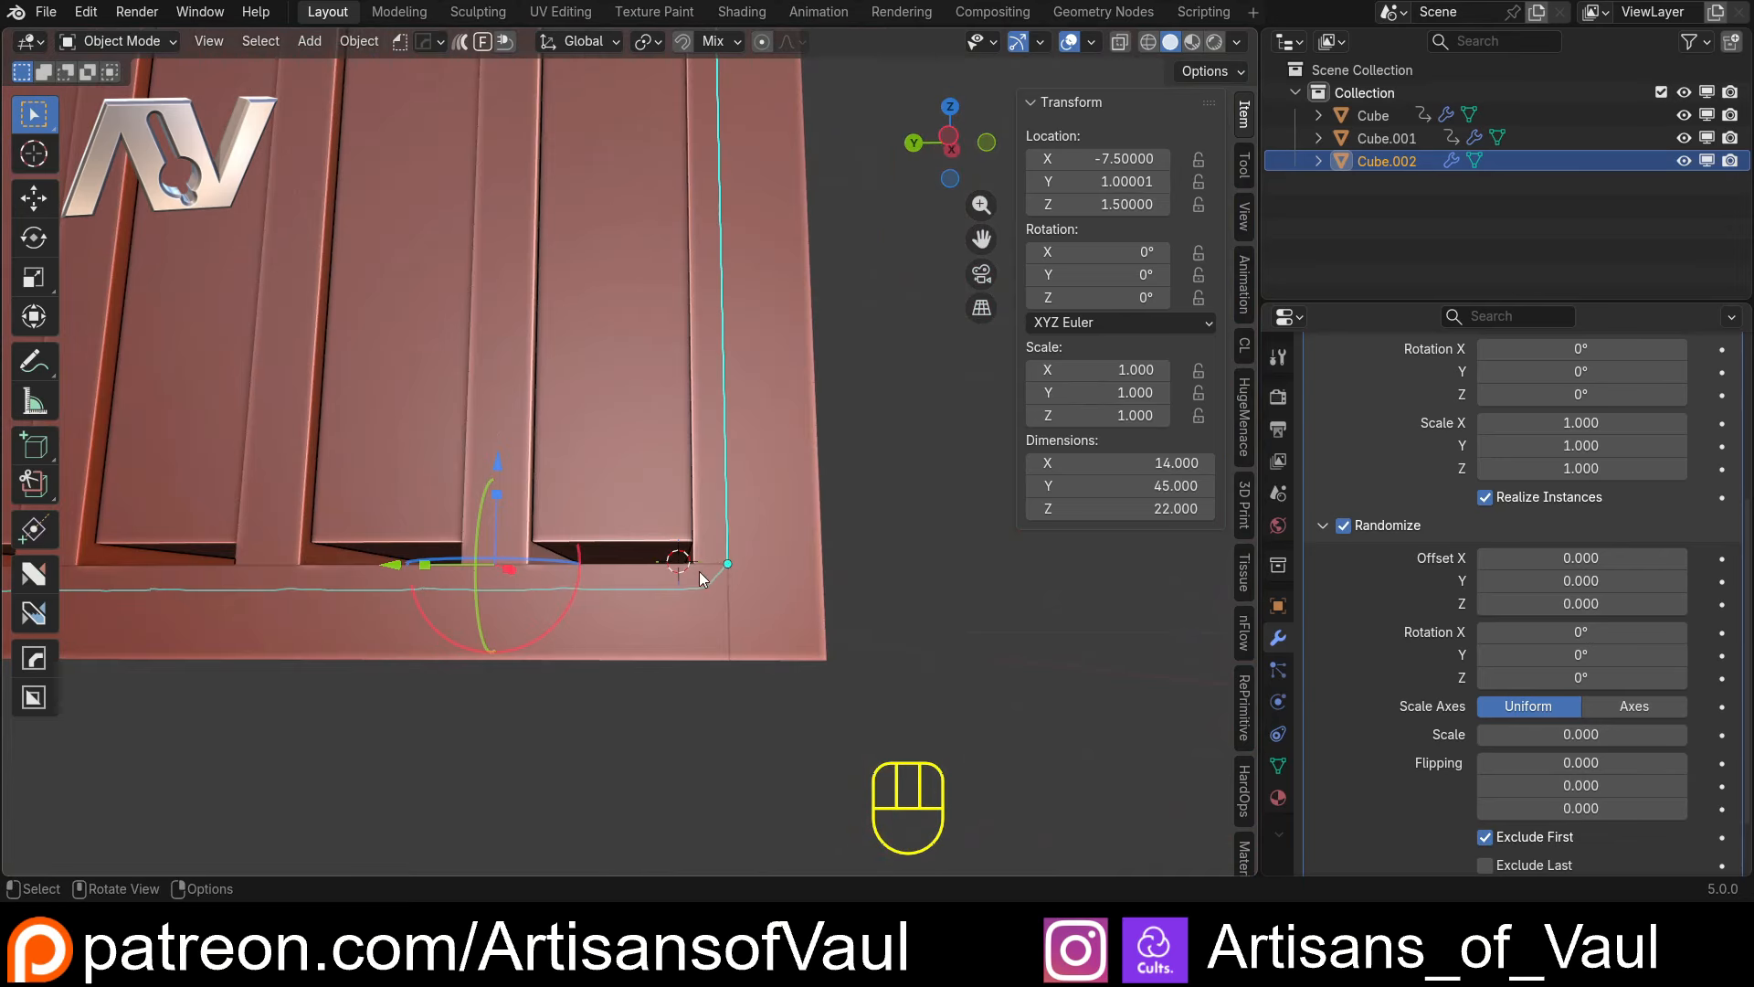
scroll(731, 563, down, 5)
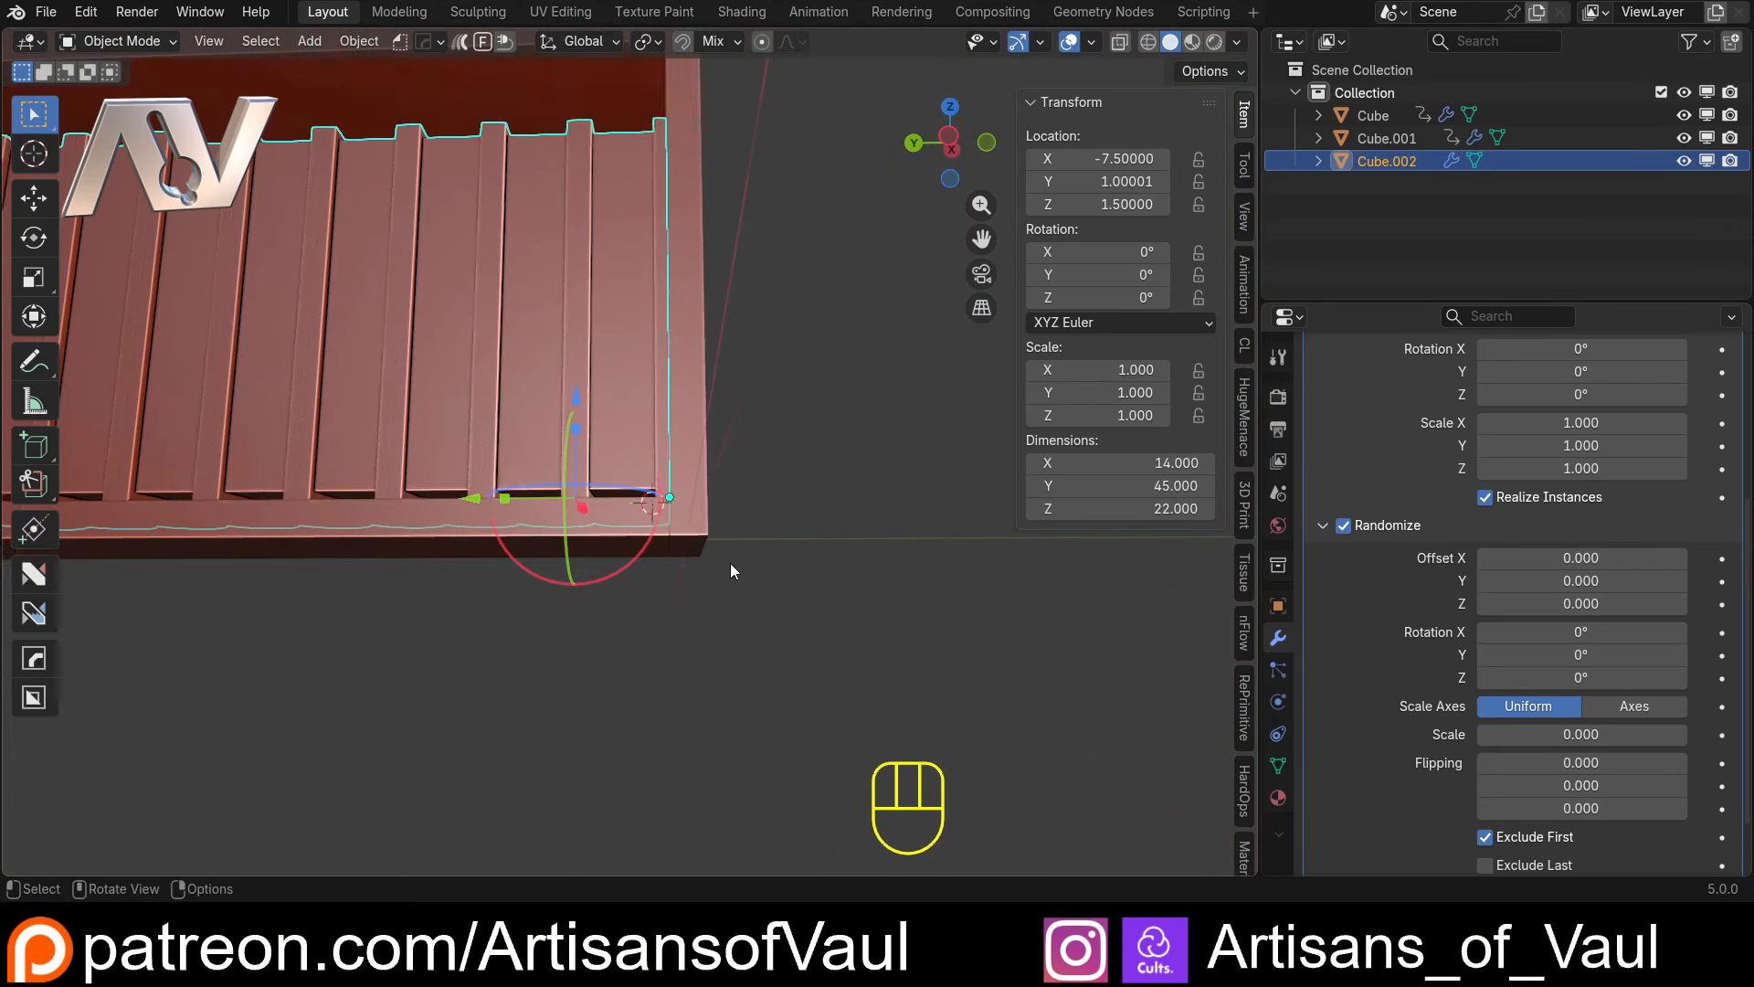
middle_drag(731, 563, 724, 569)
shift+middle_drag(732, 410, 777, 501)
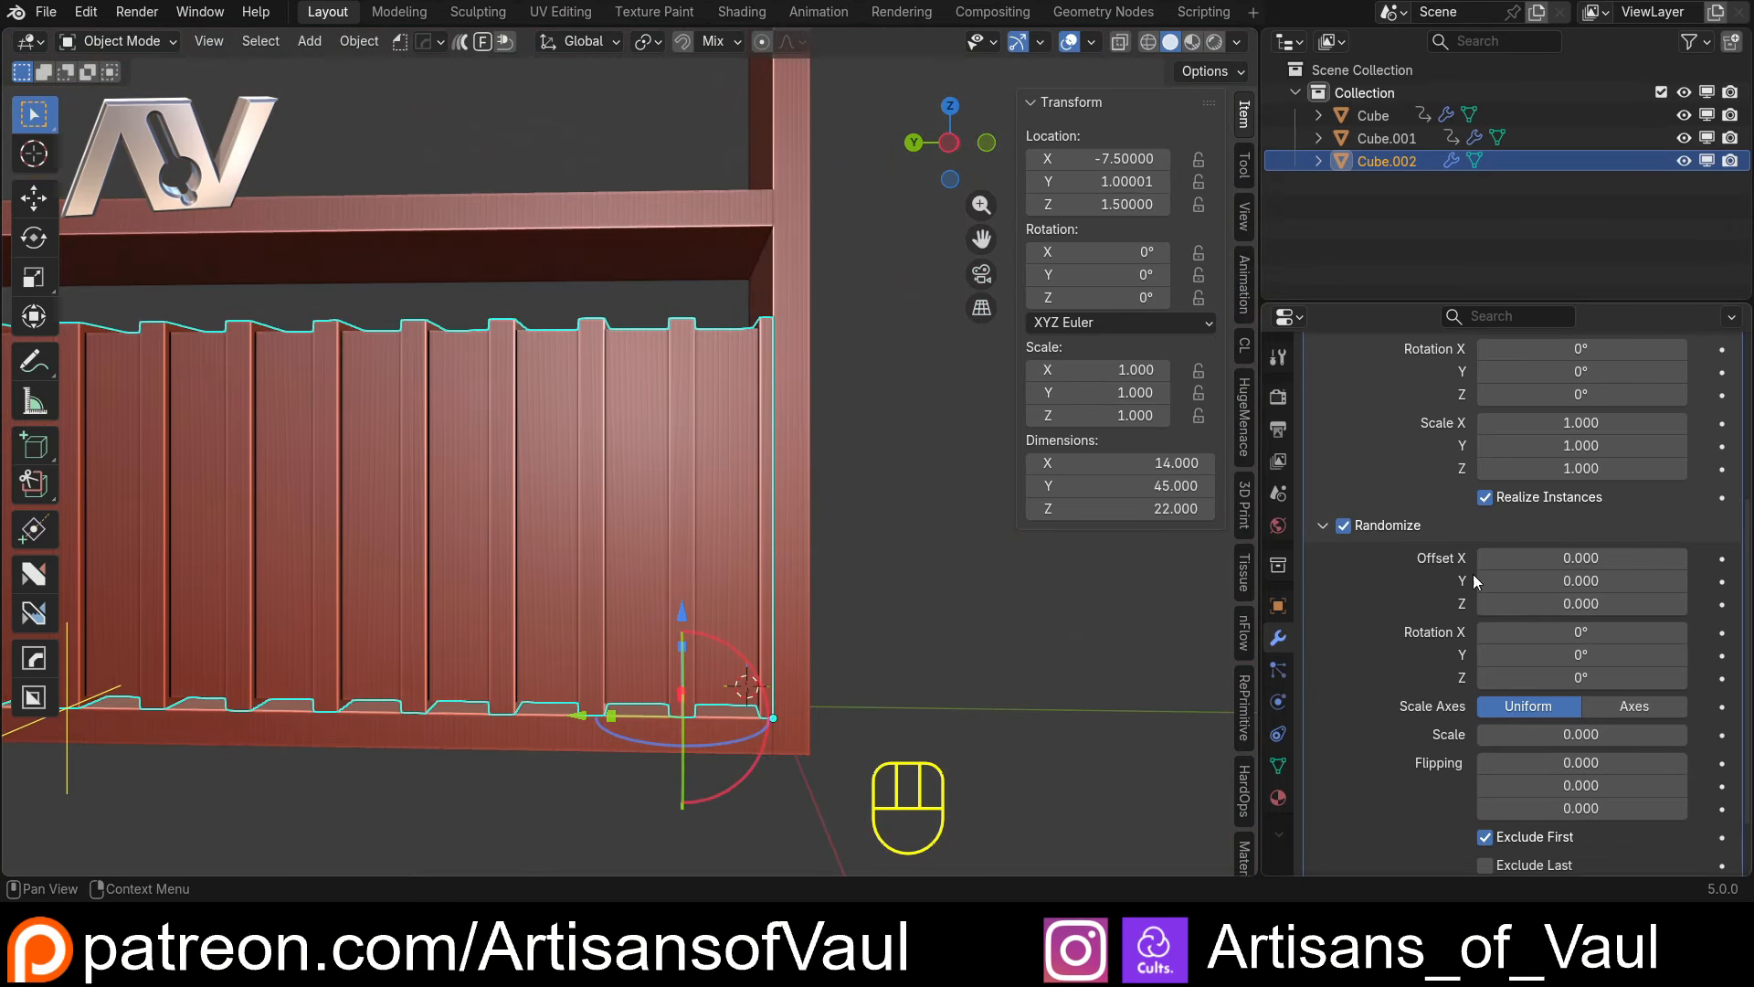
Randomize the books' scale by separate axes, with a Z scale randomness of 0.4, and check their varied heights
click(1637, 702)
mouse_move(1589, 780)
mouse_down()
mouse_move(1647, 779)
mouse_move(1605, 778)
mouse_up()
click(1605, 777)
text(0.4)
key(Return)
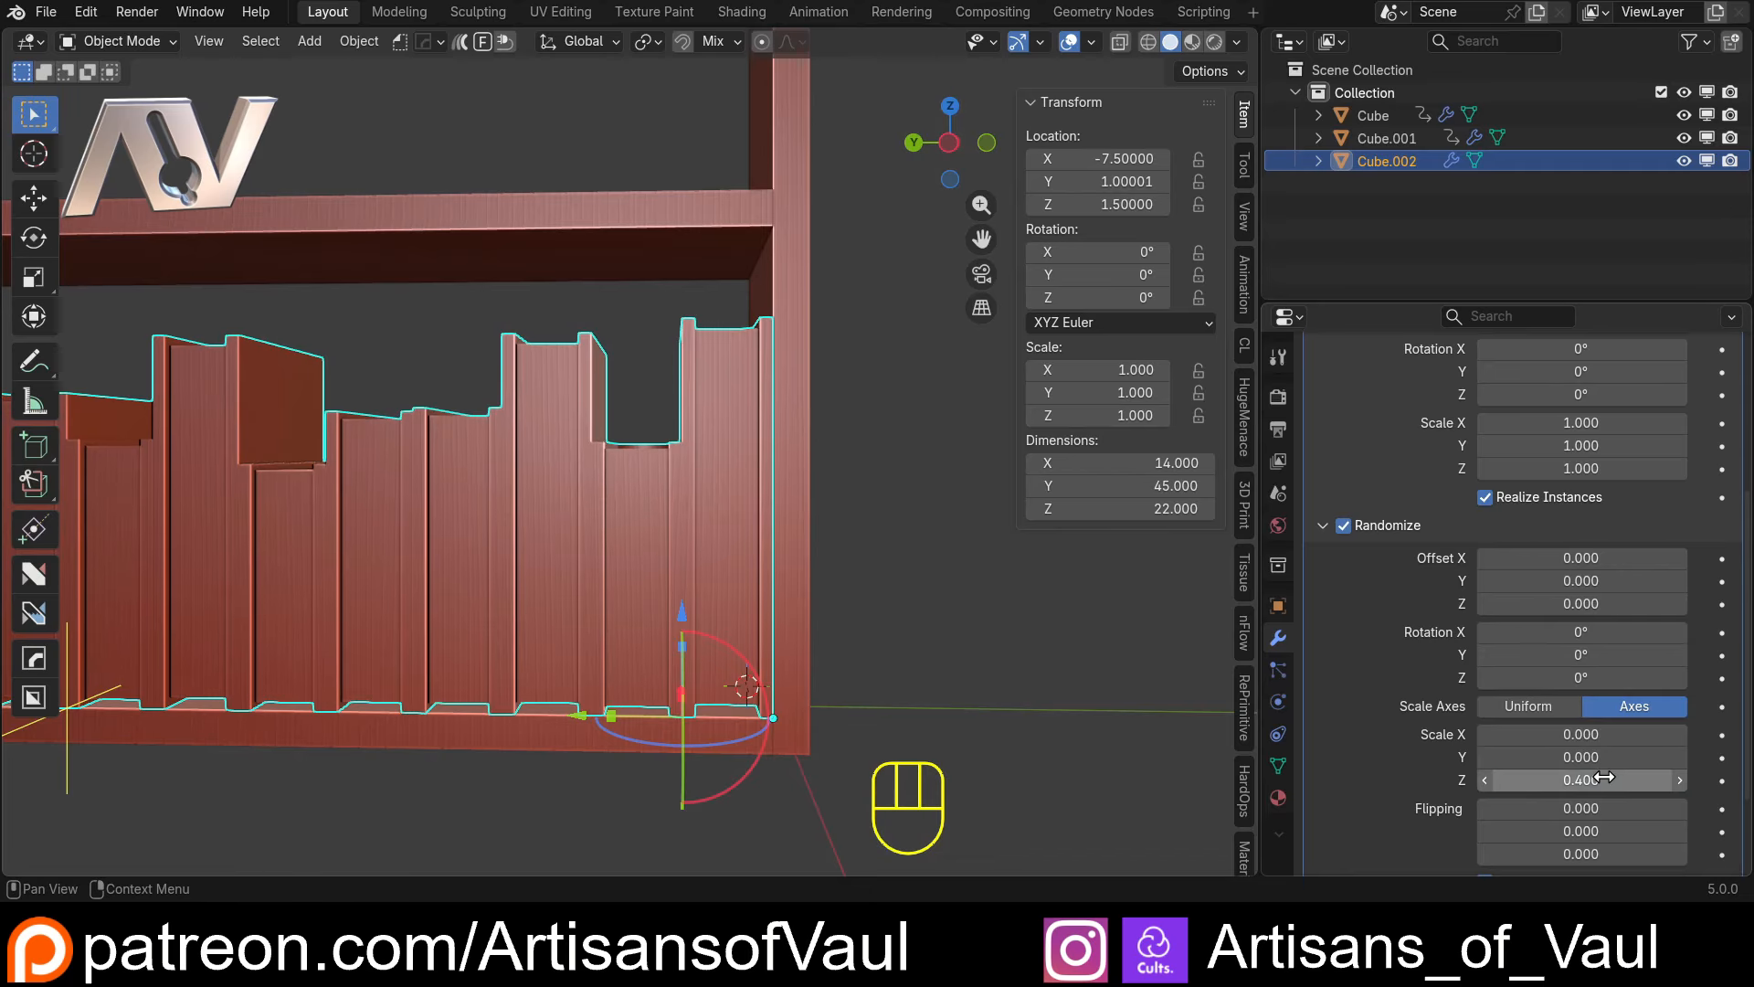
scroll(366, 661, down, 5)
mouse_move(365, 661)
middle_down()
mouse_move(660, 562)
mouse_move(630, 558)
mouse_move(502, 595)
mouse_move(422, 651)
mouse_move(556, 637)
mouse_move(699, 581)
middle_up()
scroll(422, 651, up, 3)
mouse_move(699, 581)
middle_down()
mouse_move(577, 586)
mouse_move(592, 575)
middle_up()
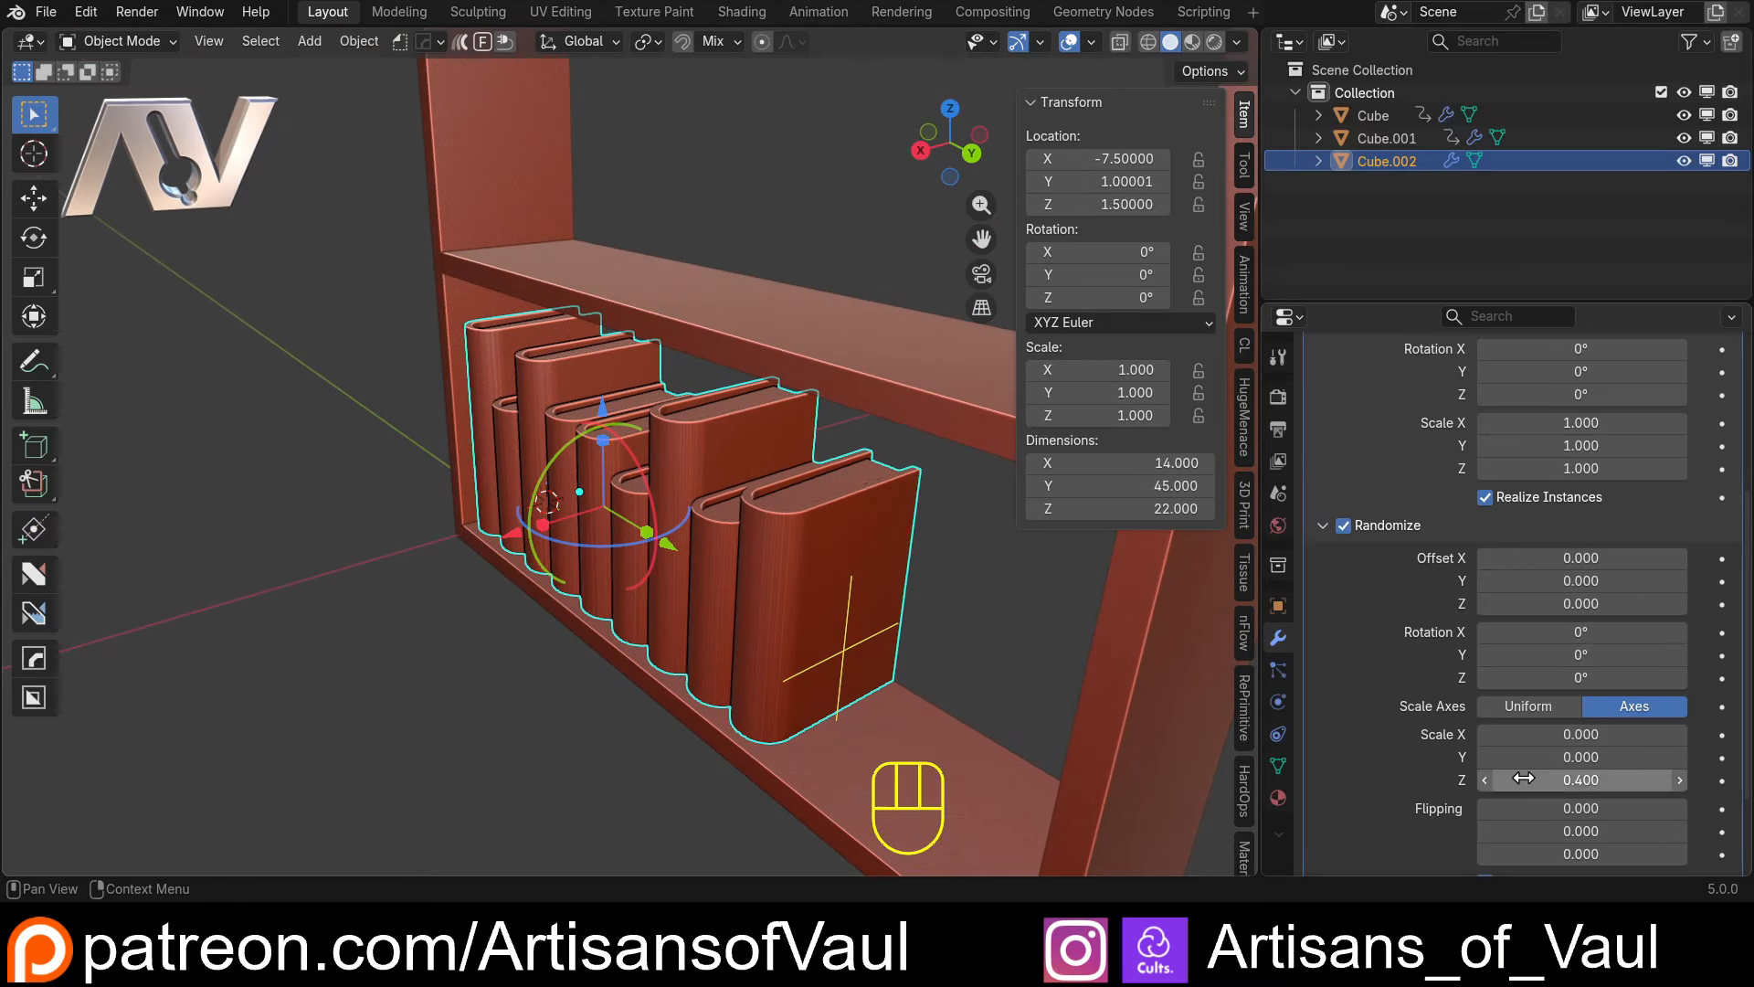
Set the array's X scale randomness to 0.4 and check the varied depths of the books
click(1583, 734)
text(0.4)
key(Return)
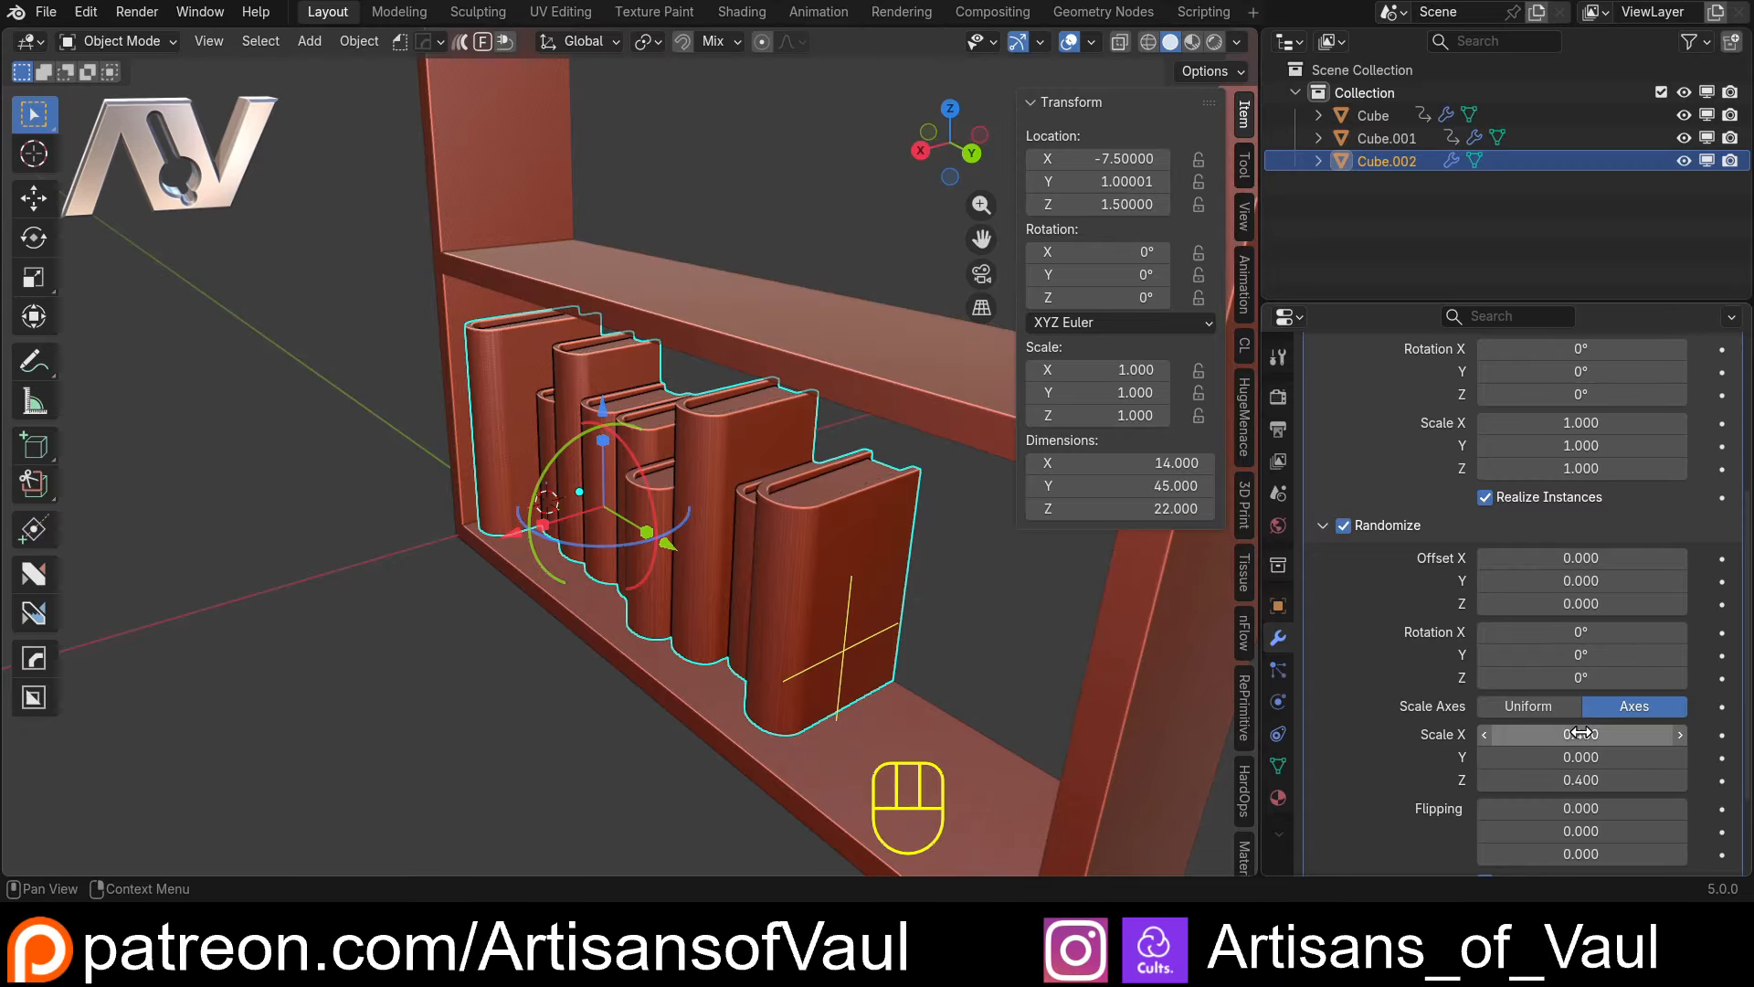
middle_drag(712, 634, 576, 658)
click(683, 693)
scroll(621, 490, up, 5)
middle_drag(622, 491, 736, 567)
click(737, 566)
Raise the array count to 13 so the row of books fills the width of the lower shelf
scroll(1592, 426, up, 5)
scroll(1593, 426, up, 1)
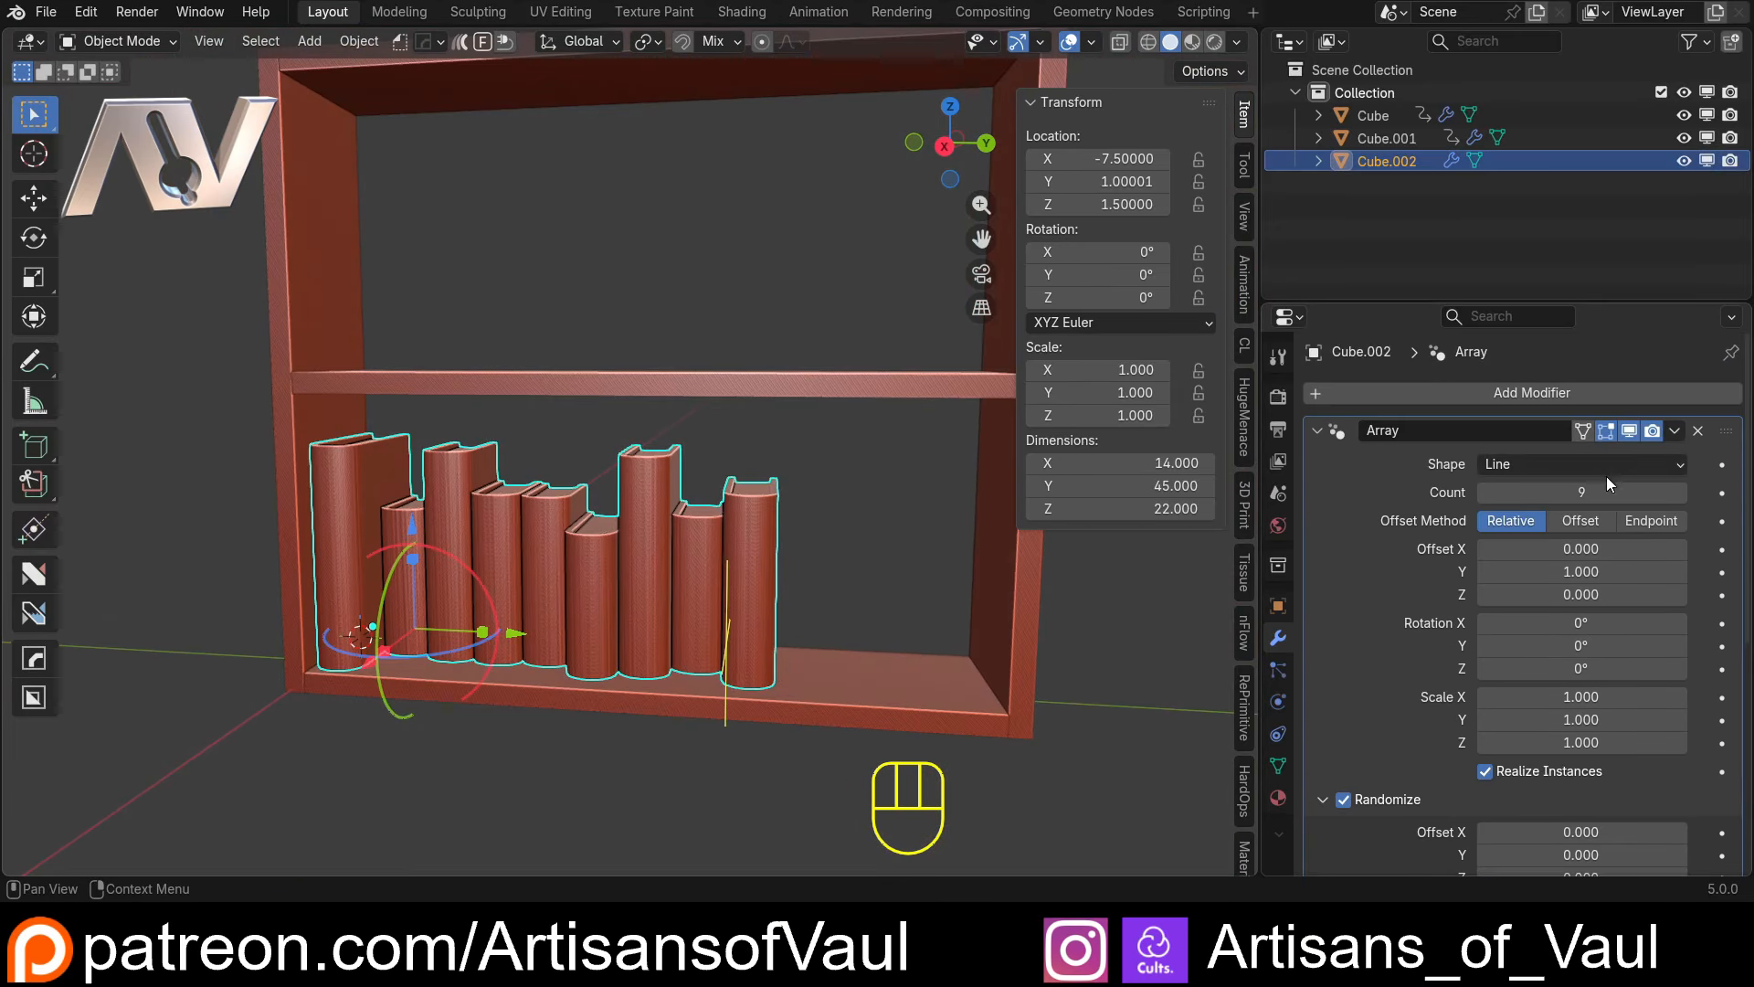
click(1679, 492)
click(1679, 492)
click(1681, 497)
click(1680, 497)
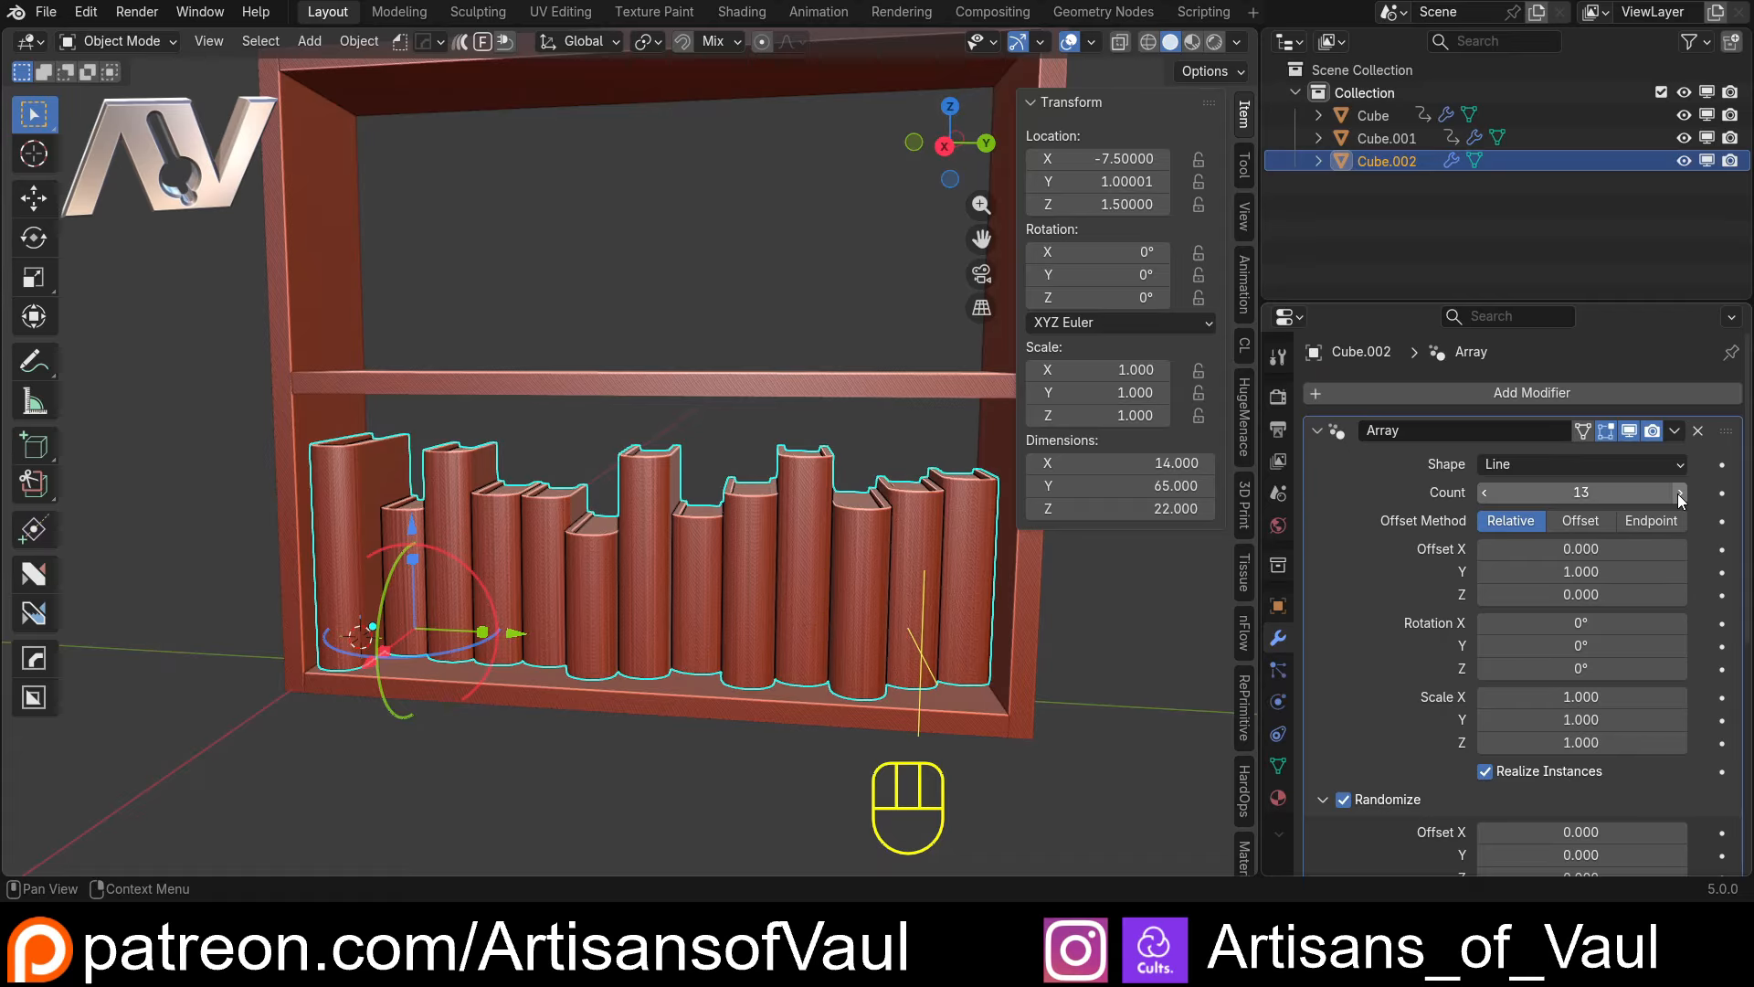
scroll(666, 509, down, 4)
shift+middle_drag(663, 508, 516, 495)
middle_drag(516, 494, 388, 489)
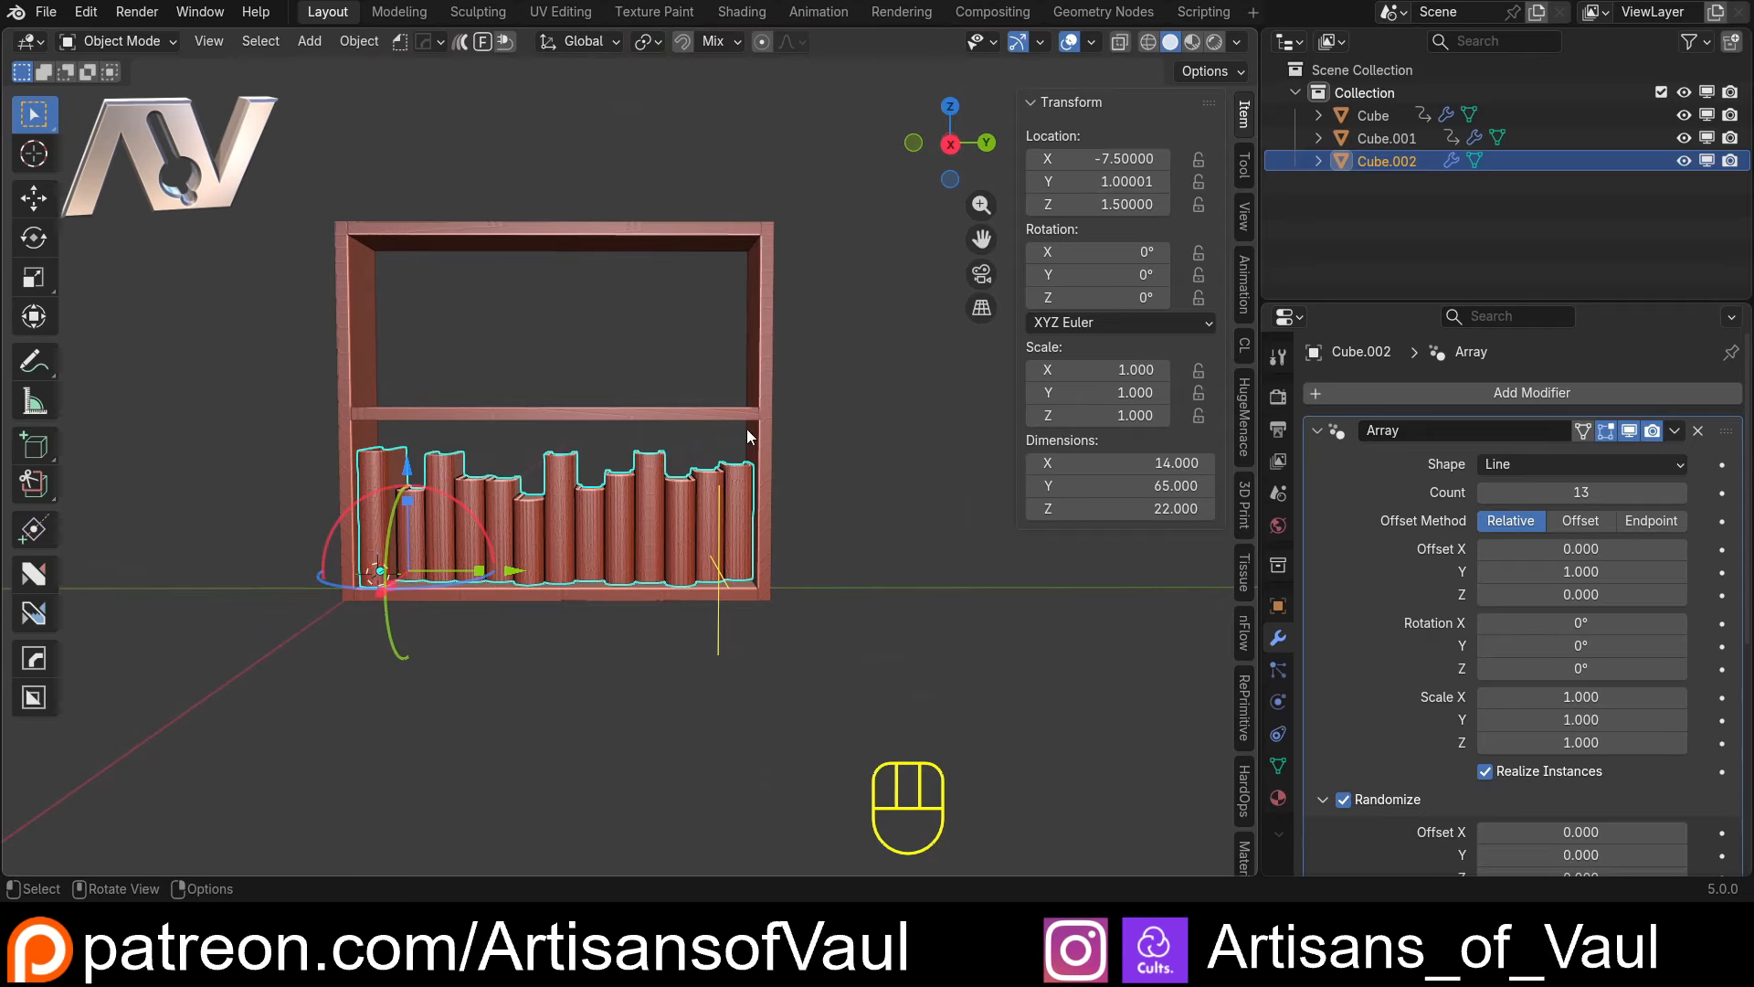
scroll(762, 444, up, 2)
shift+middle_drag(548, 632, 643, 606)
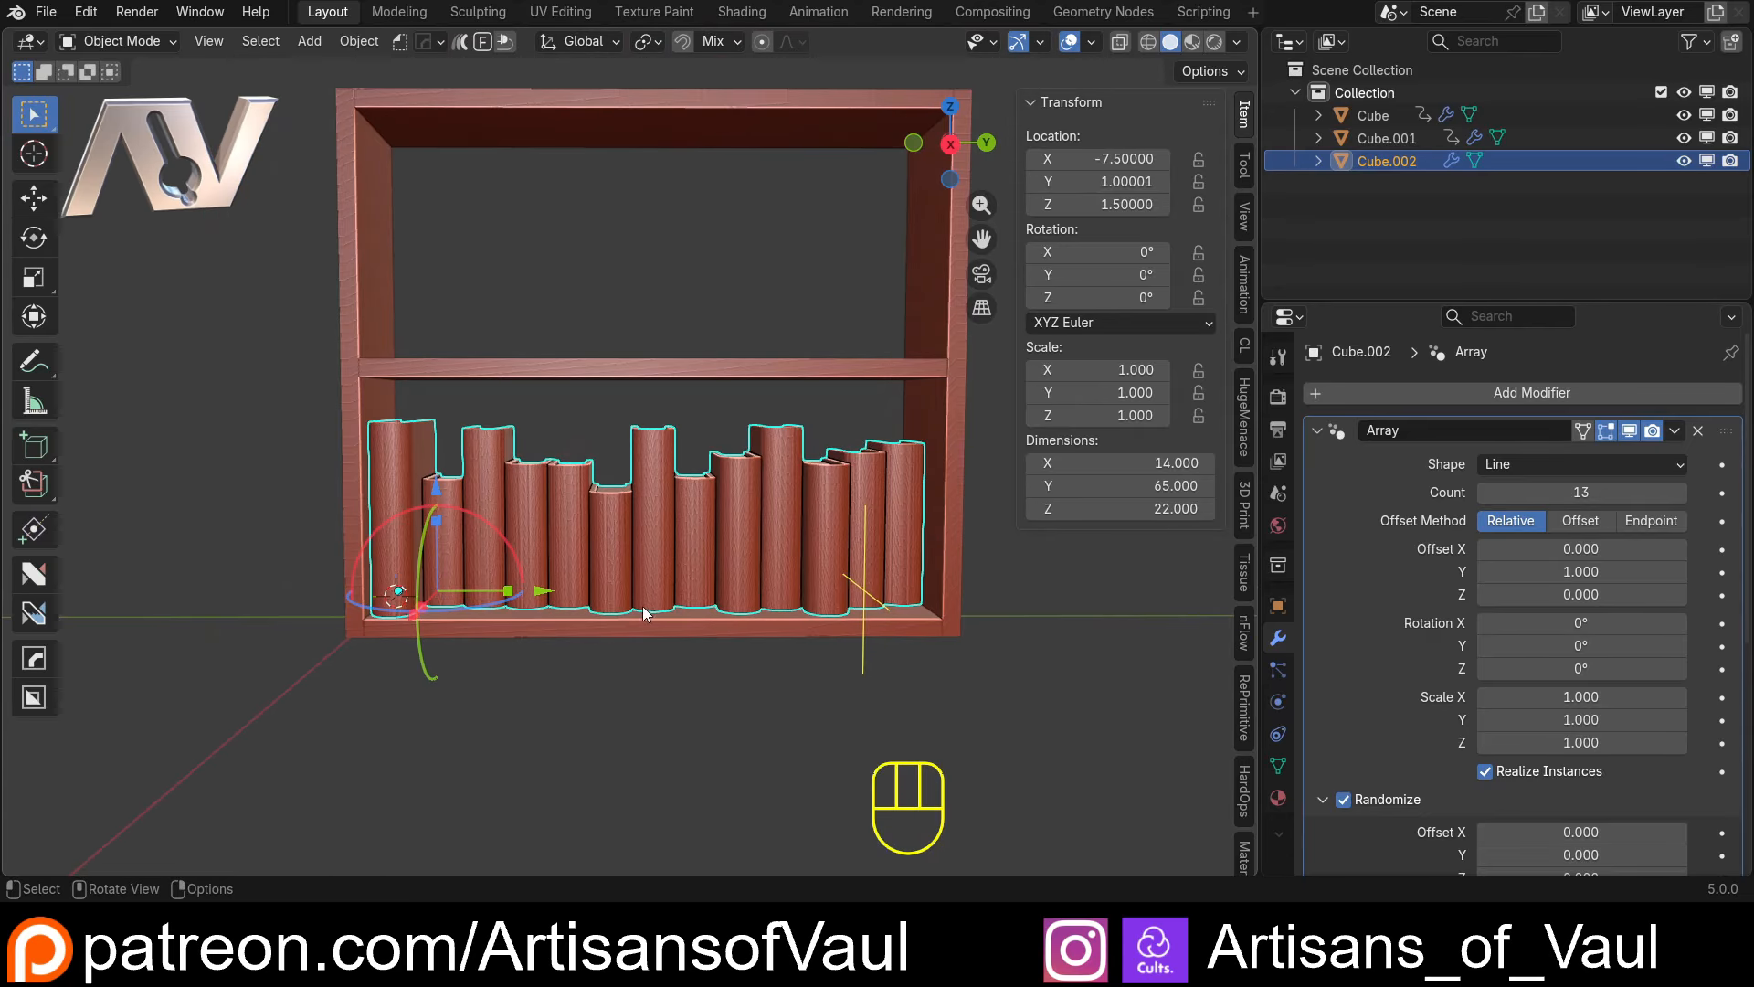
View the bookcase straight on along the X axis and add a second Array modifier to the books
click(950, 144)
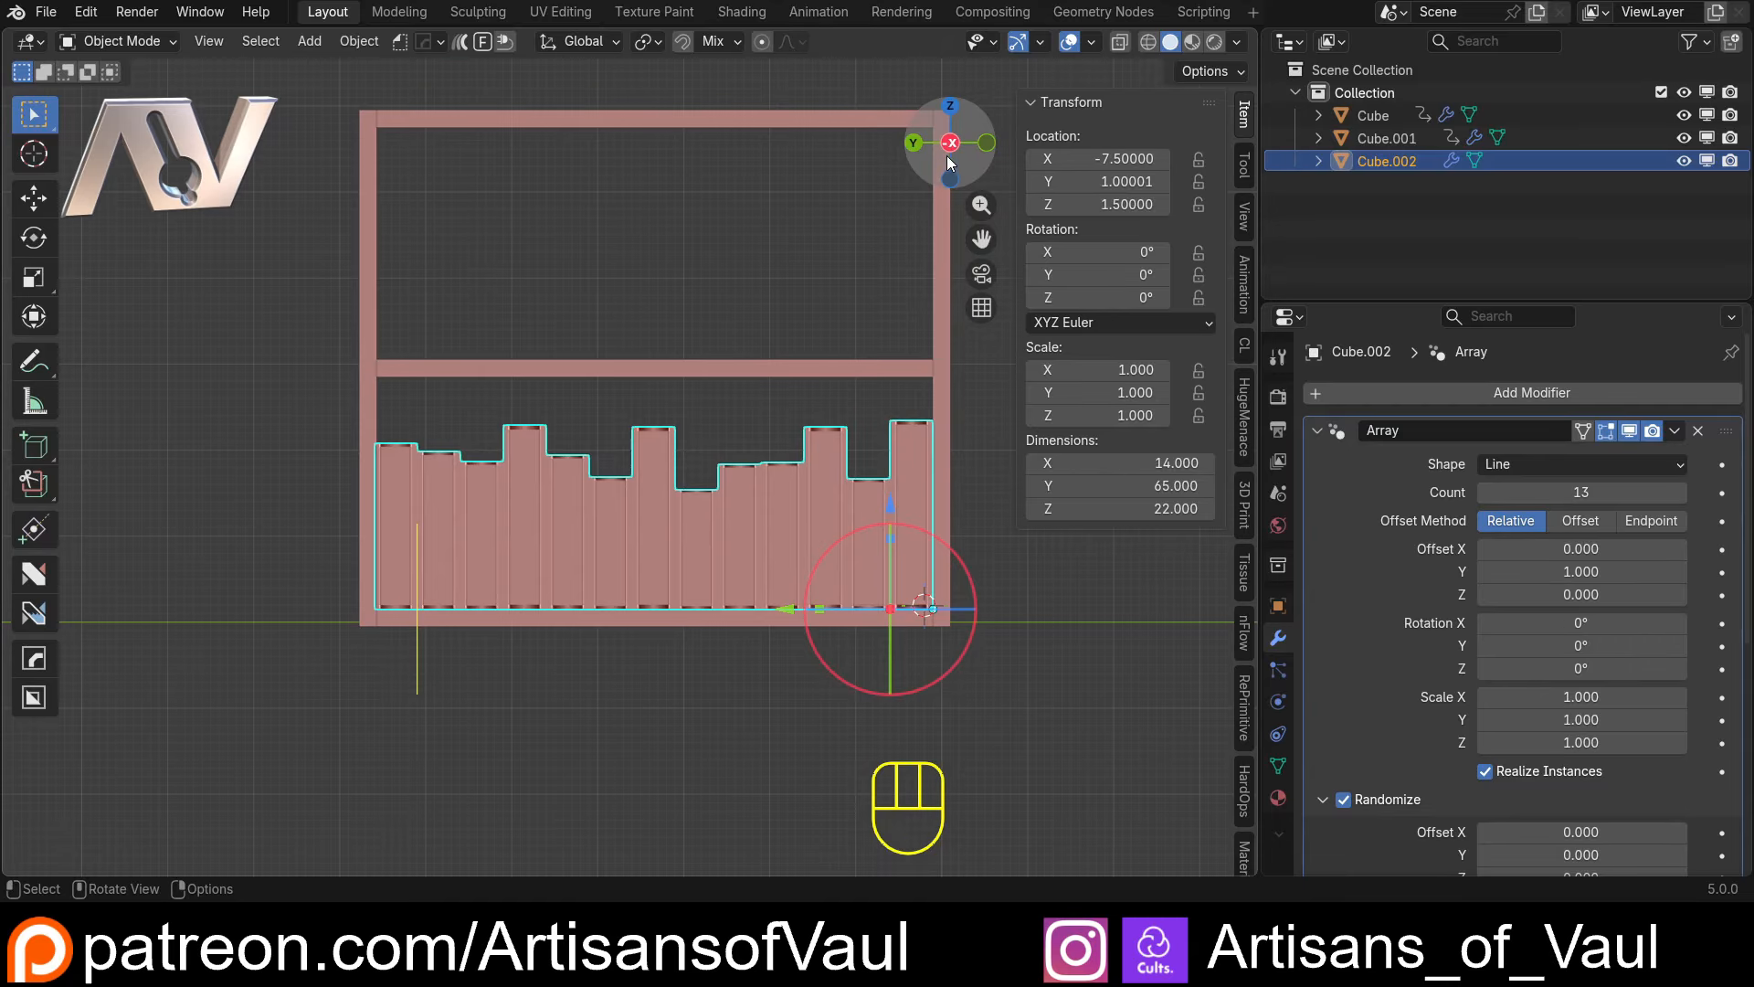
click(1322, 431)
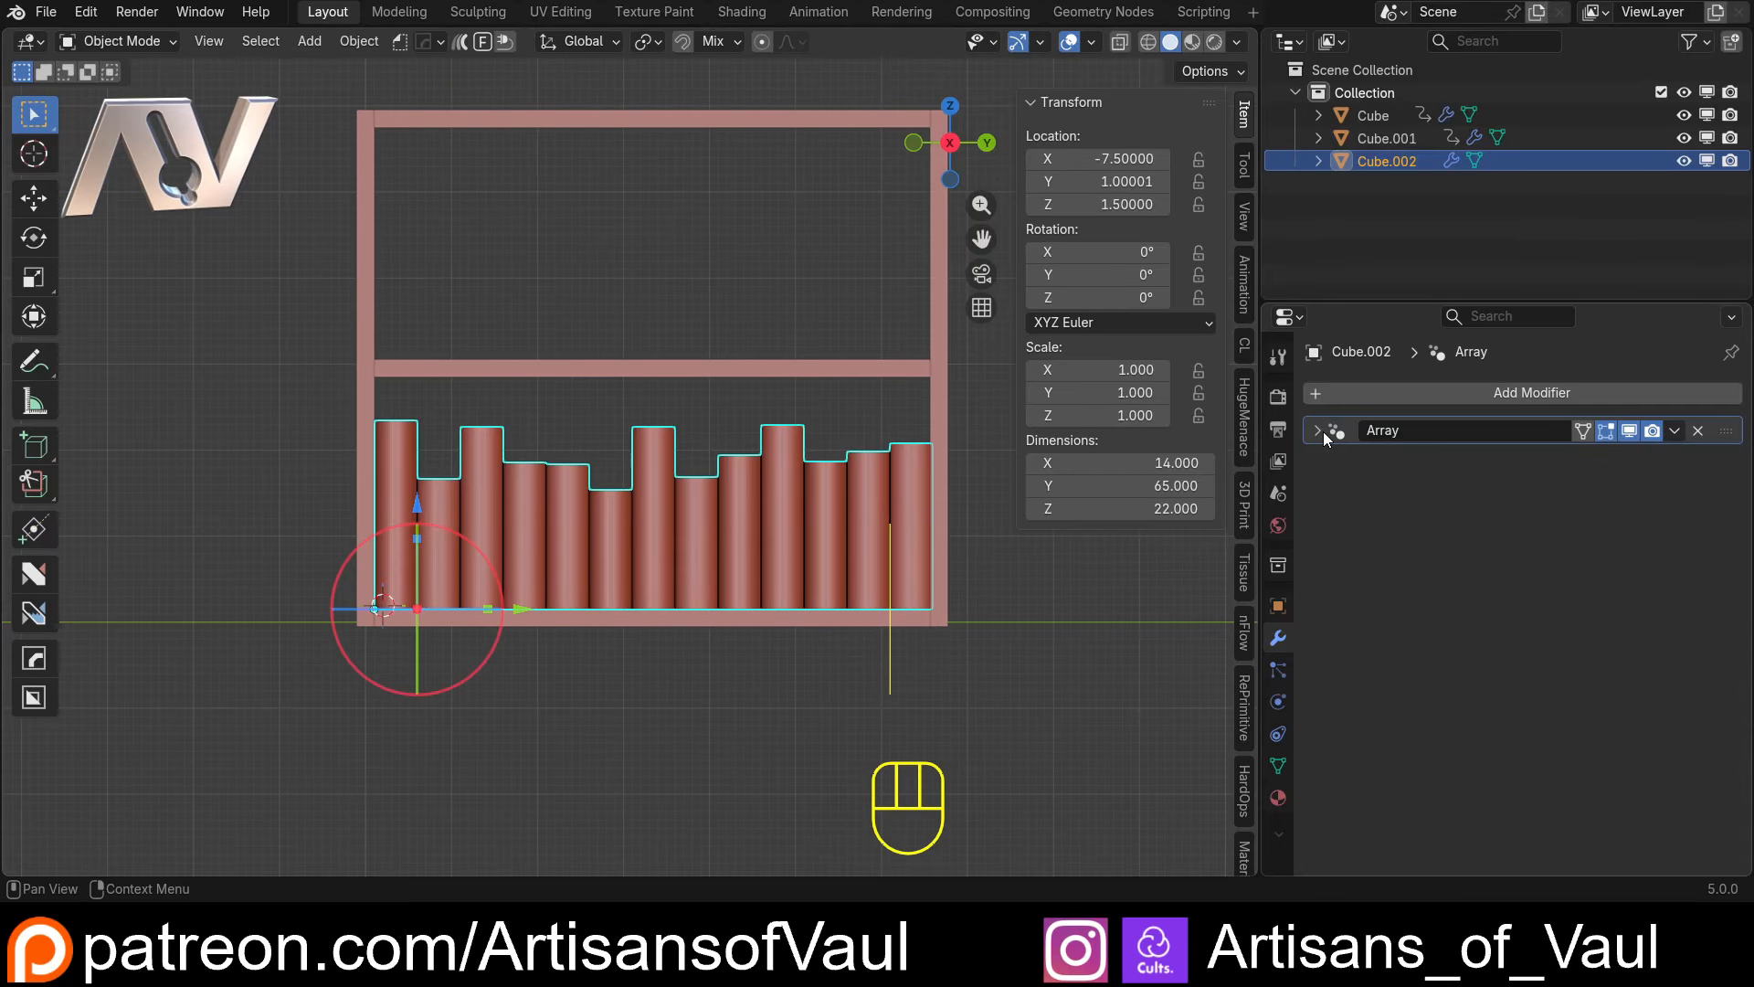
key(shift+a)
text(arra)
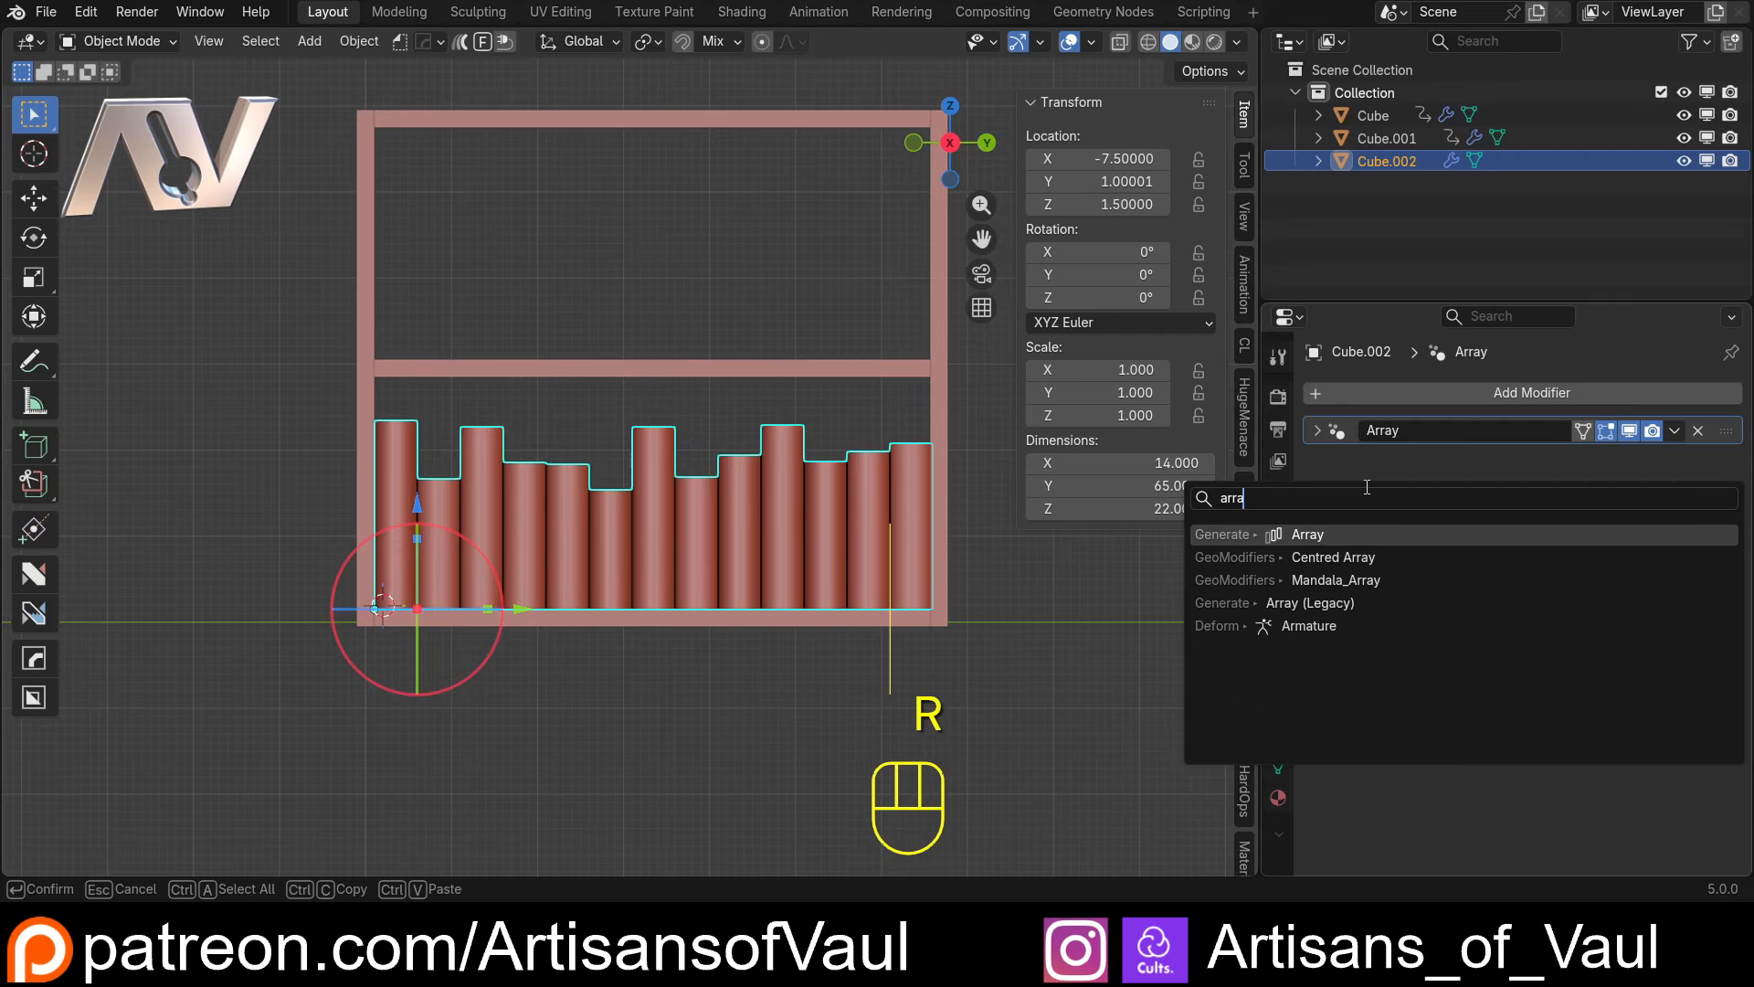
click(1425, 534)
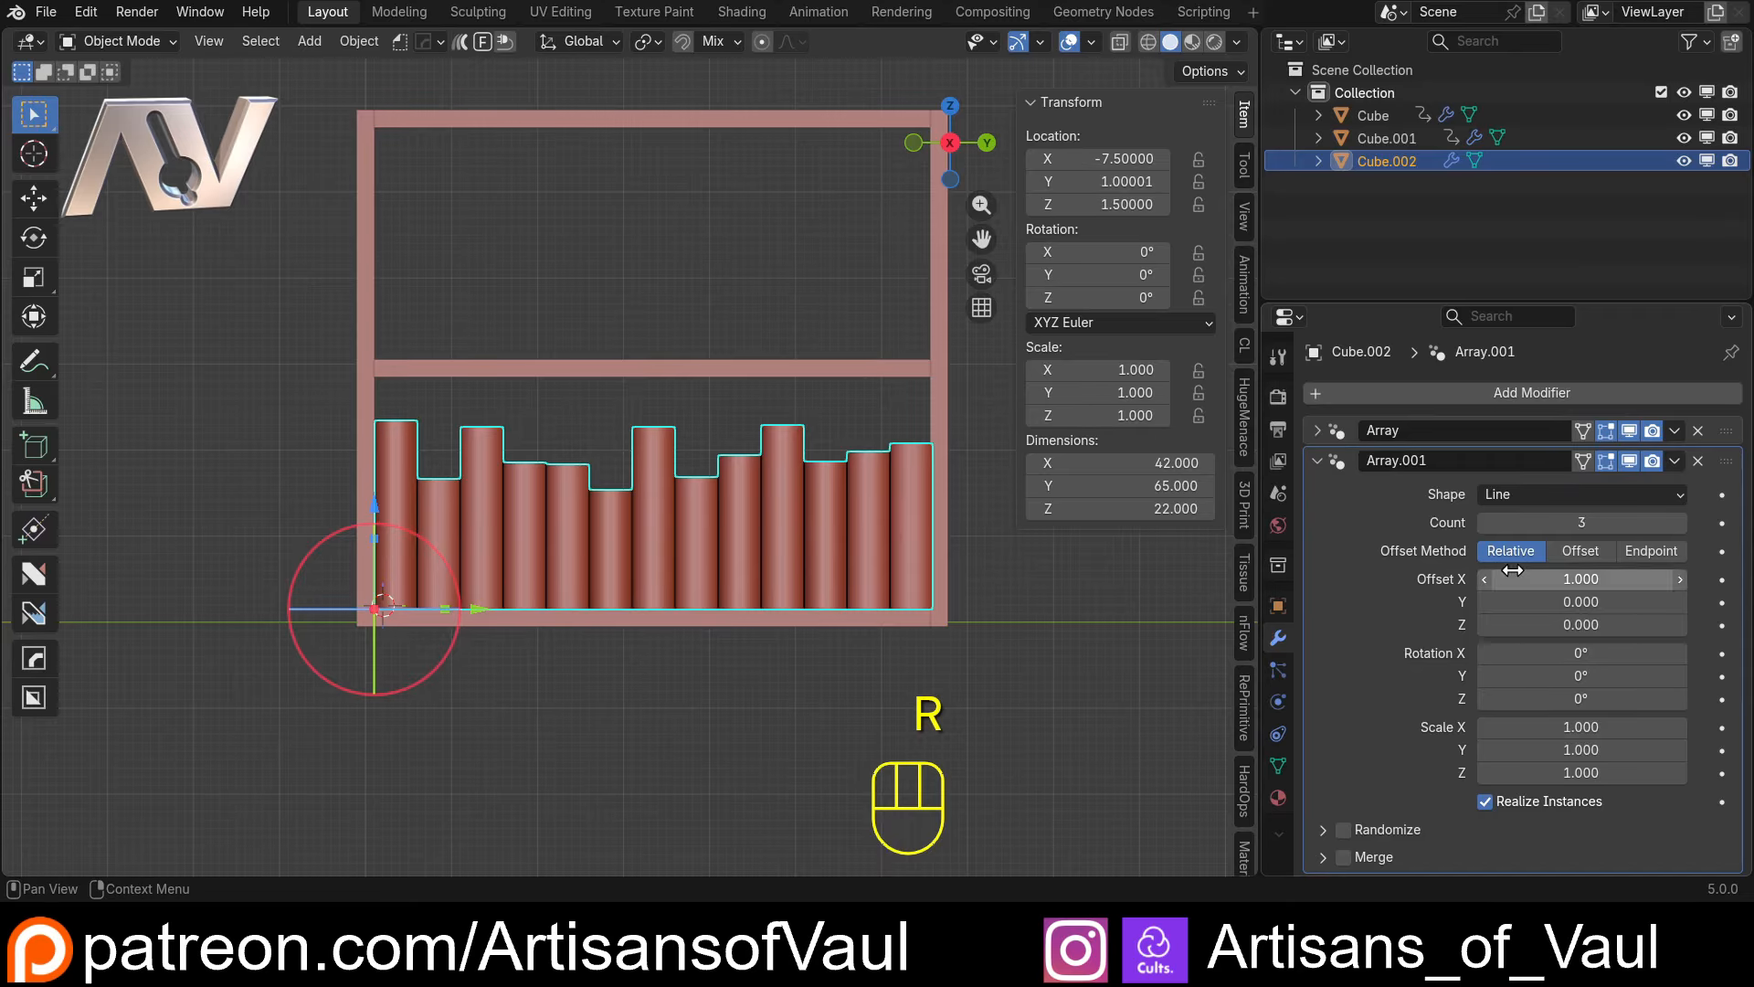
Set the second array to the Offset method with count 2, X translation 0 and Z translation 29.14, and compare both book rows
click(1580, 551)
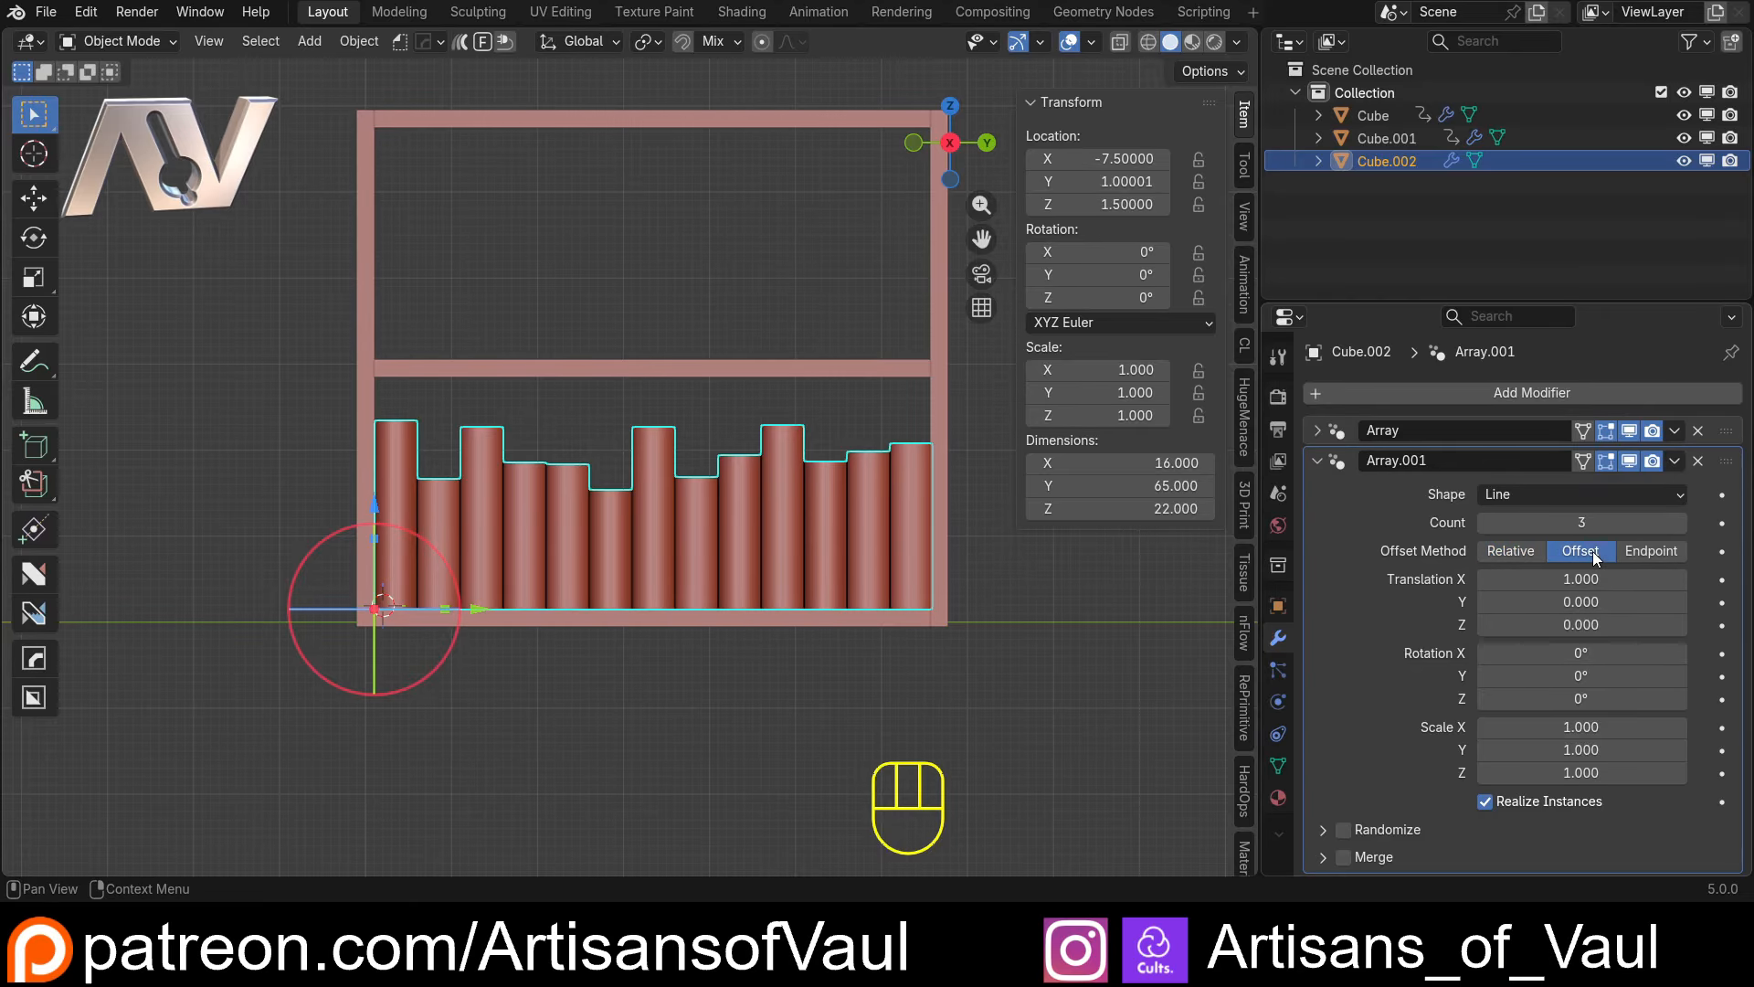
click(1534, 581)
text(0)
key(Return)
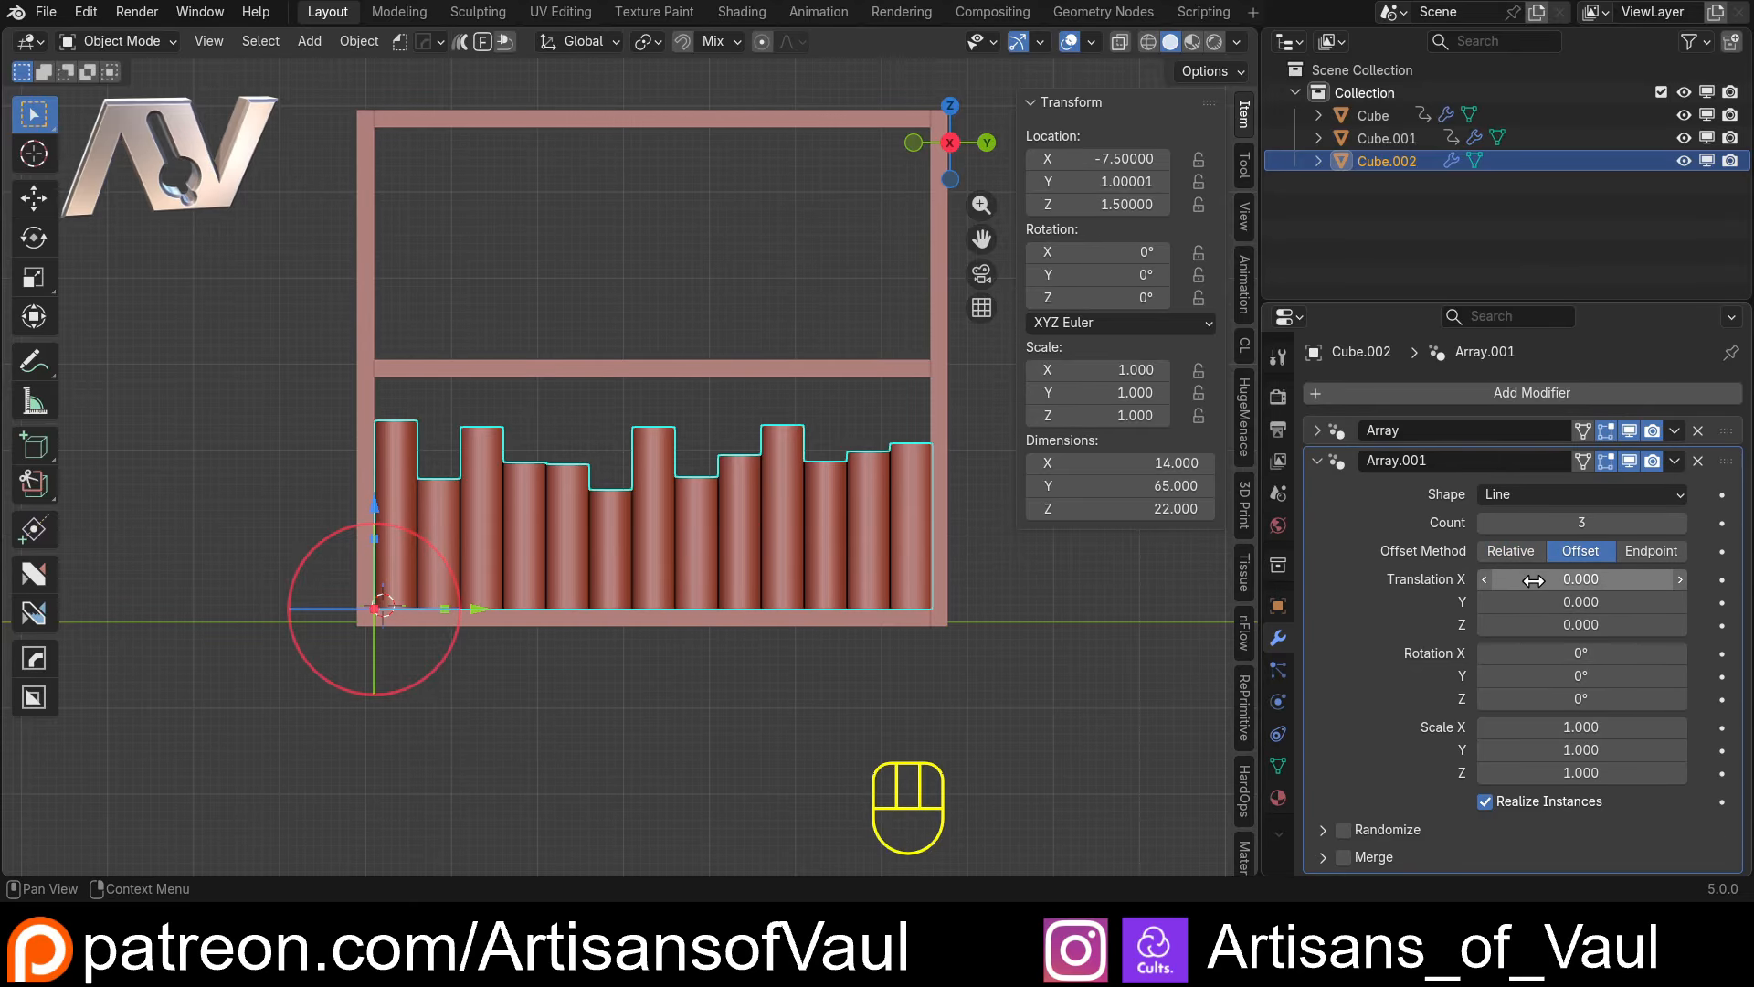
drag(1539, 624, 1685, 625)
drag(1564, 522, 1553, 523)
drag(1553, 625, 1666, 625)
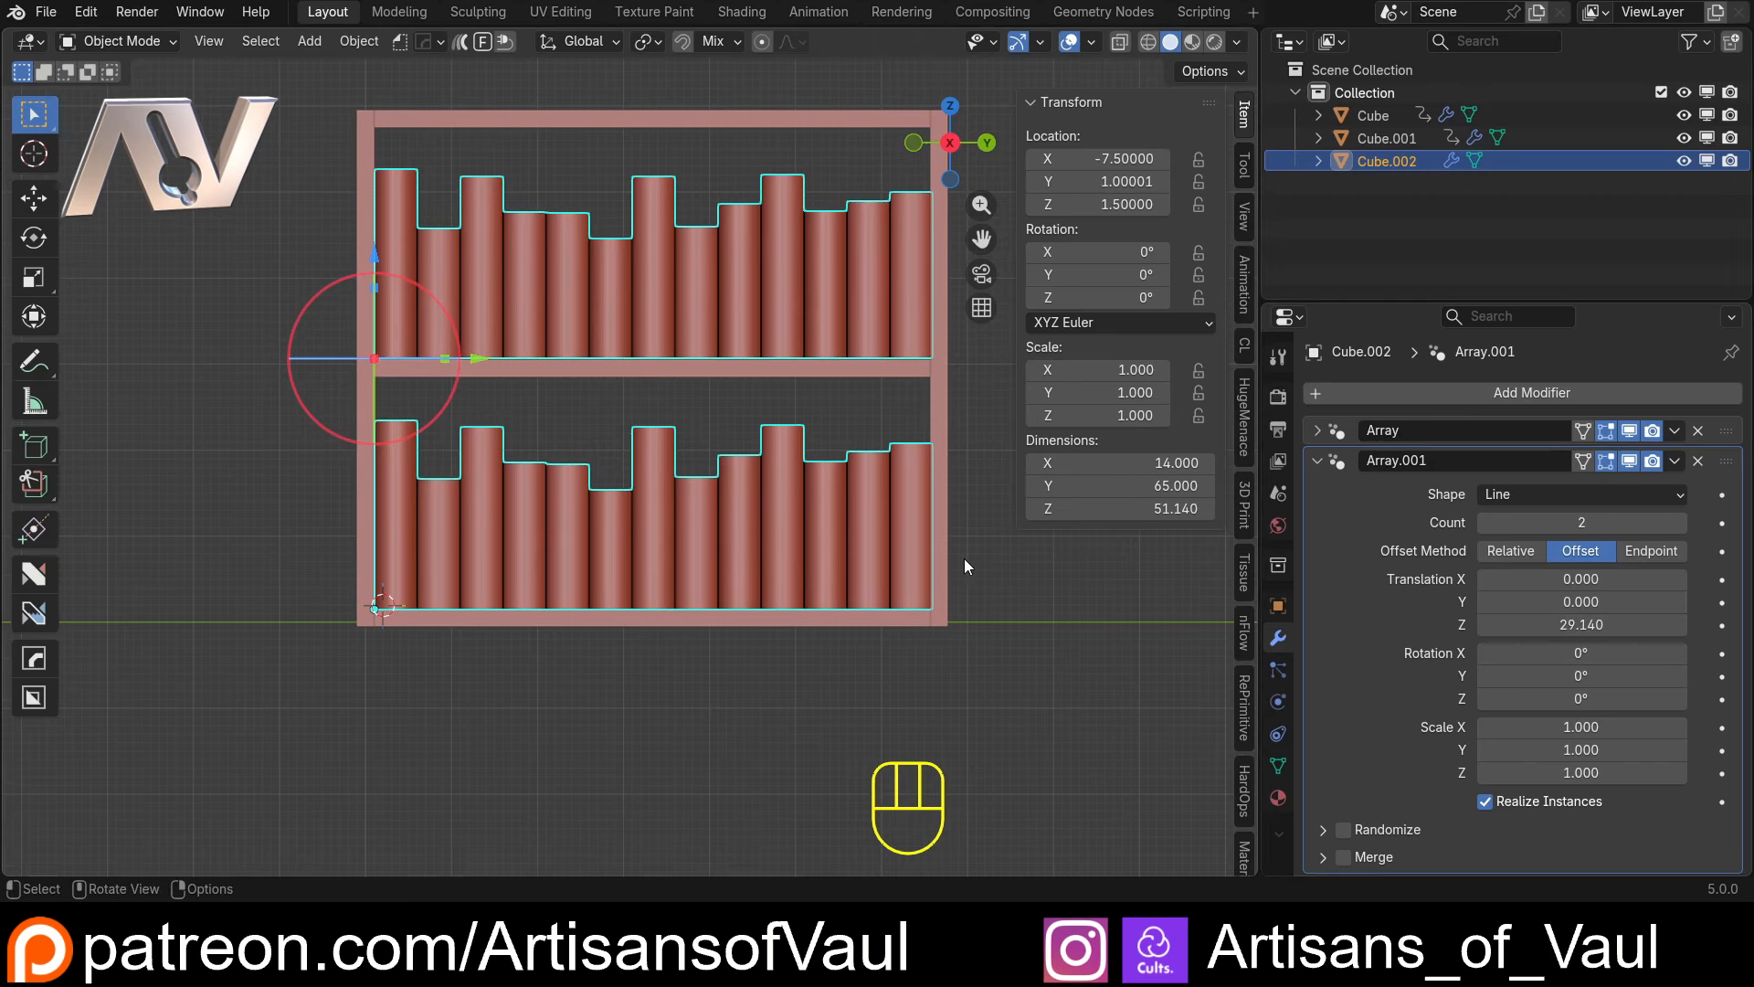
middle_drag(963, 557, 804, 561)
middle_drag(804, 561, 796, 491)
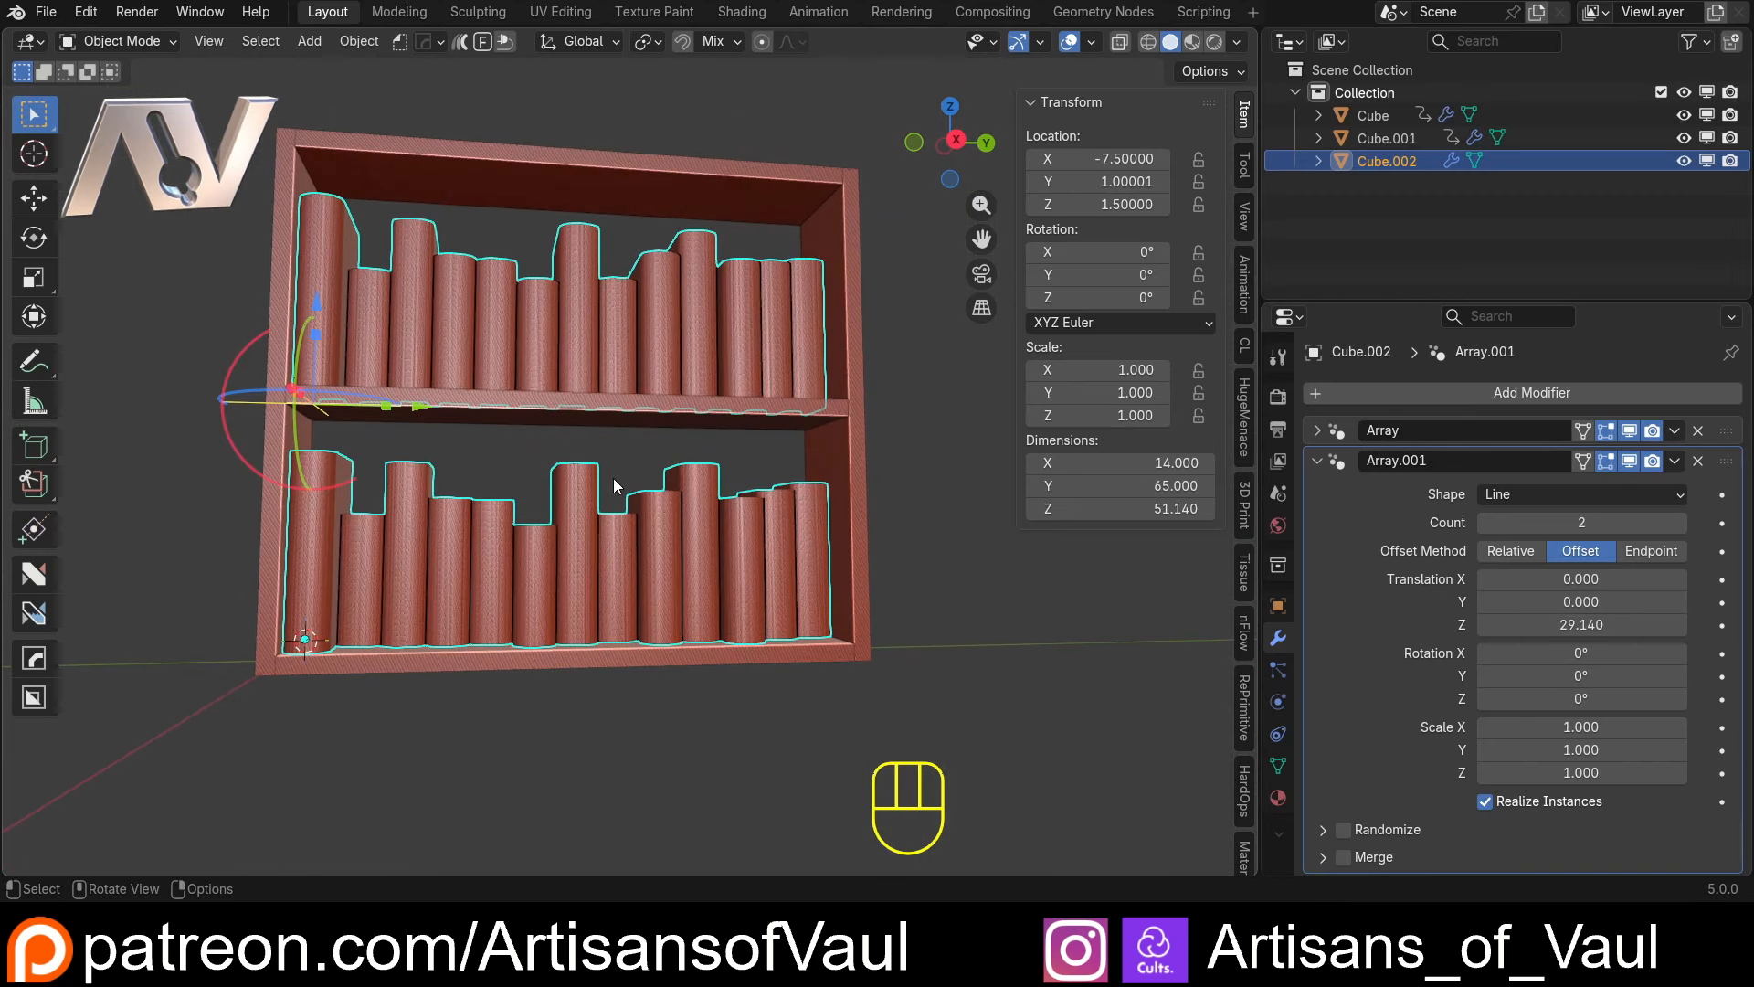
middle_drag(612, 479, 551, 529)
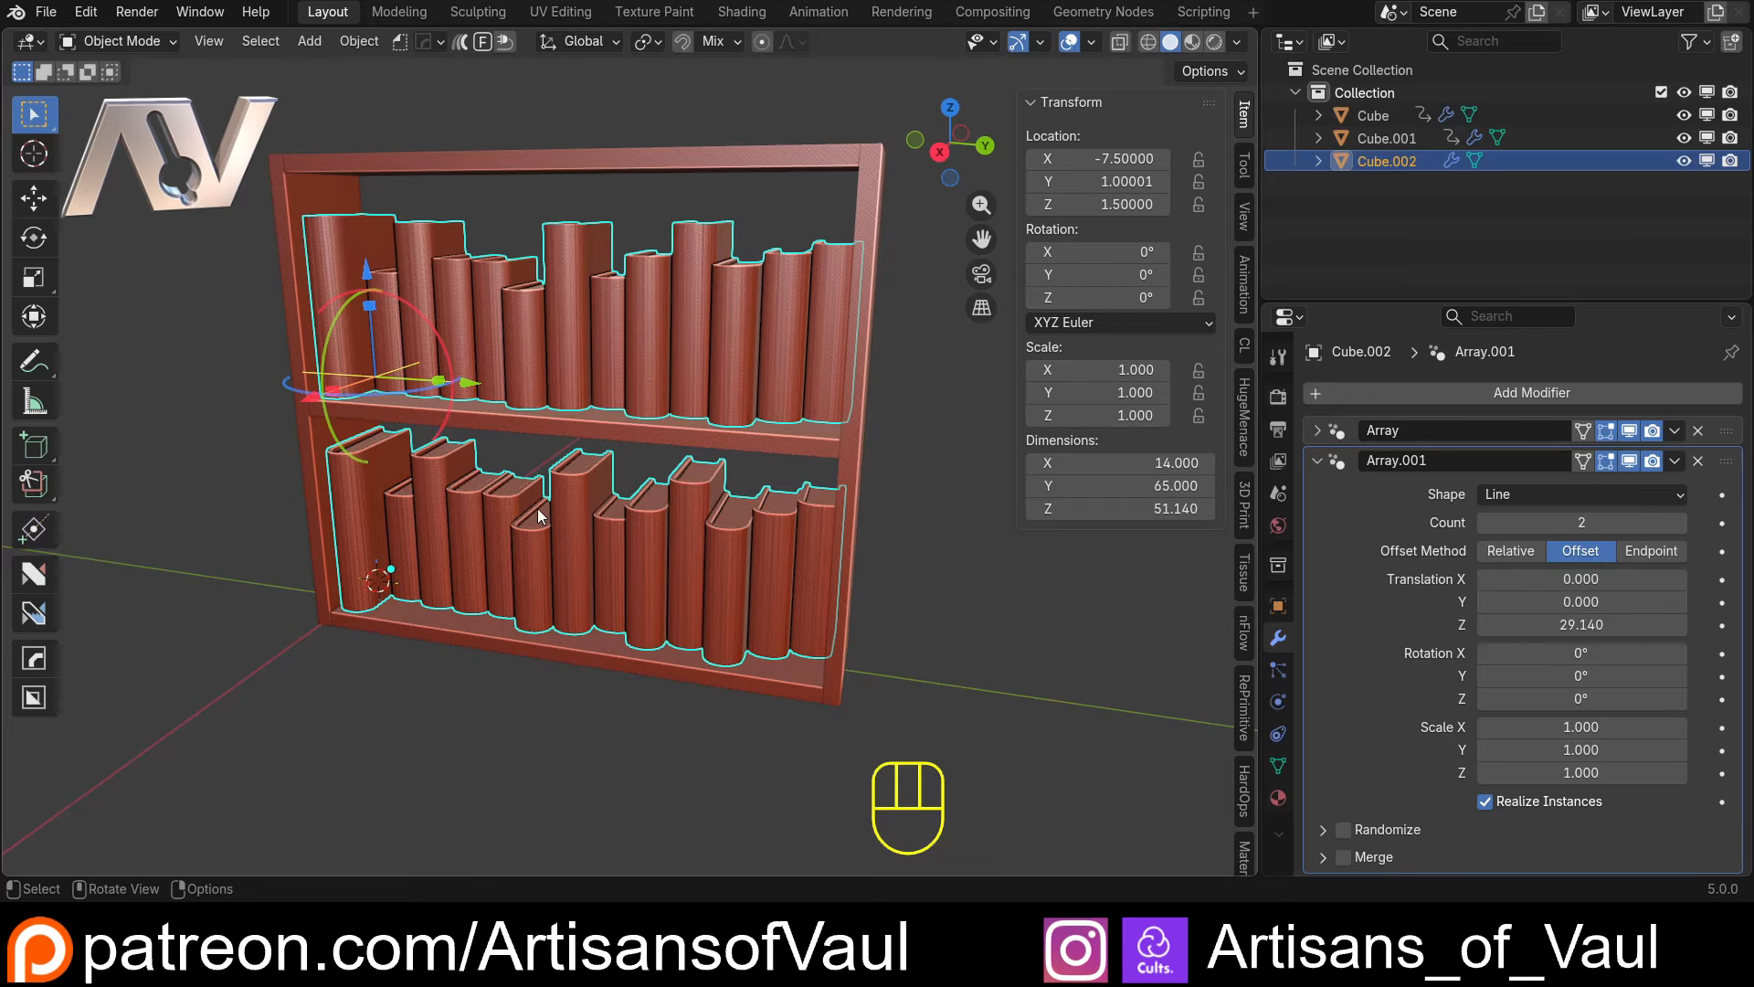
middle_drag(567, 514, 625, 484)
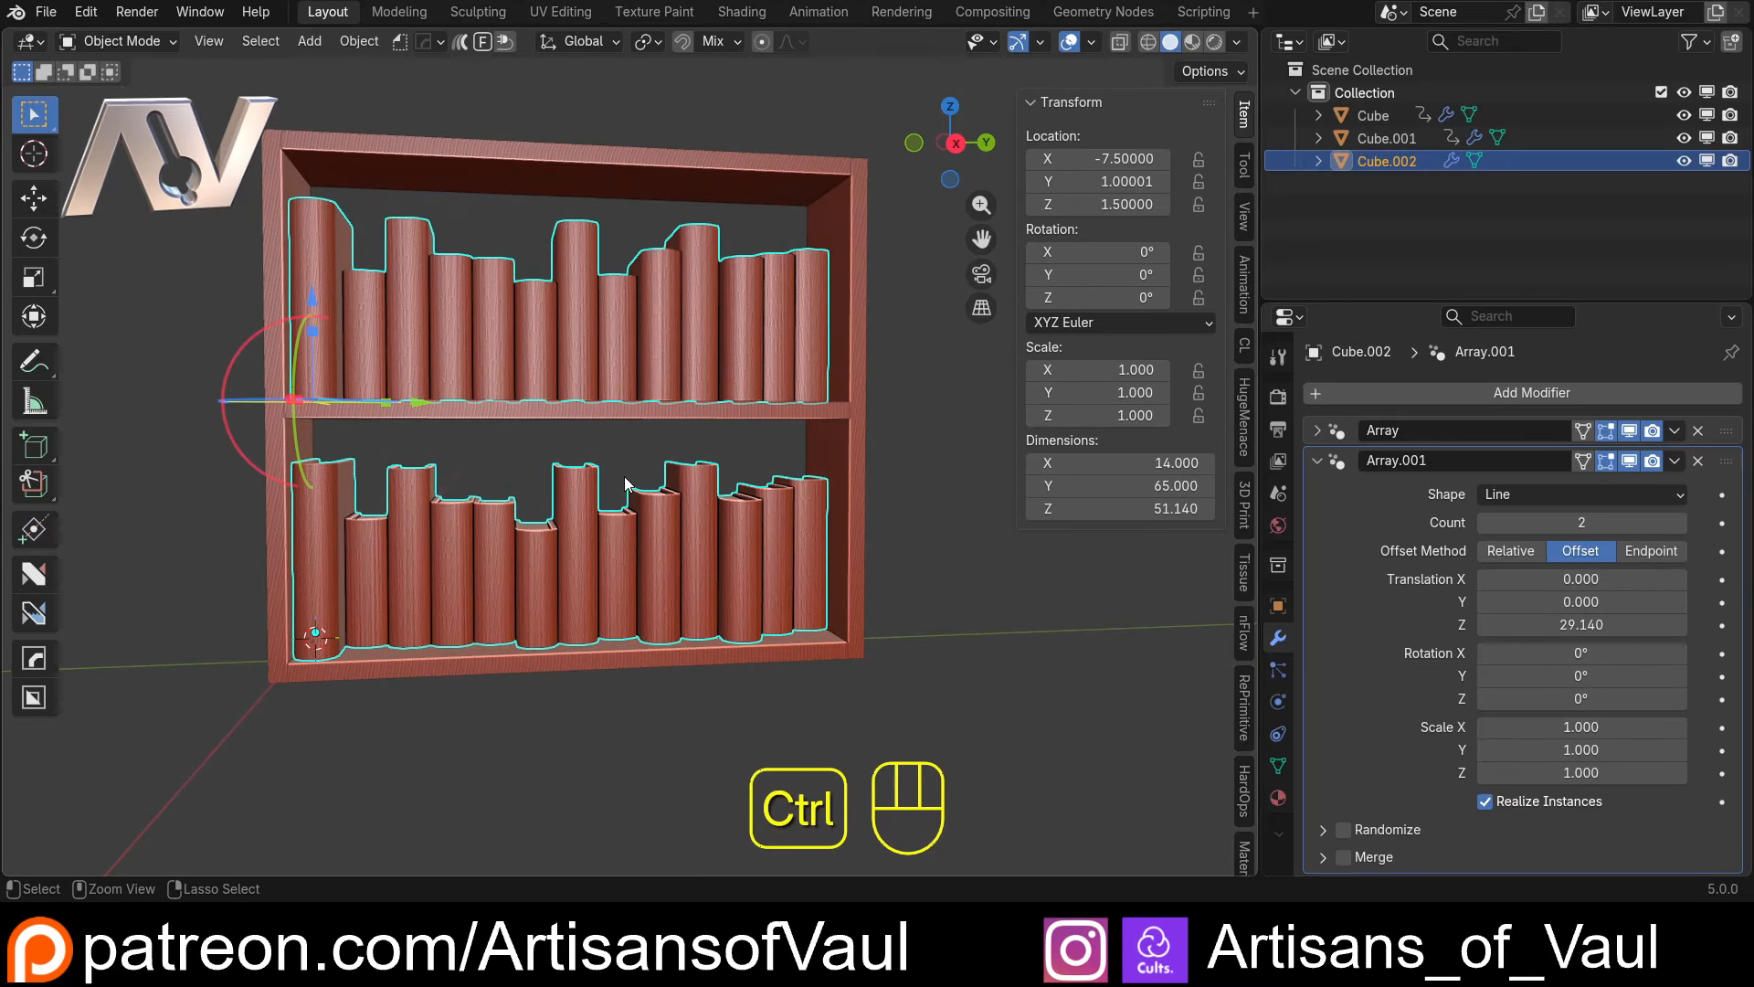
middle_drag(716, 420, 459, 568)
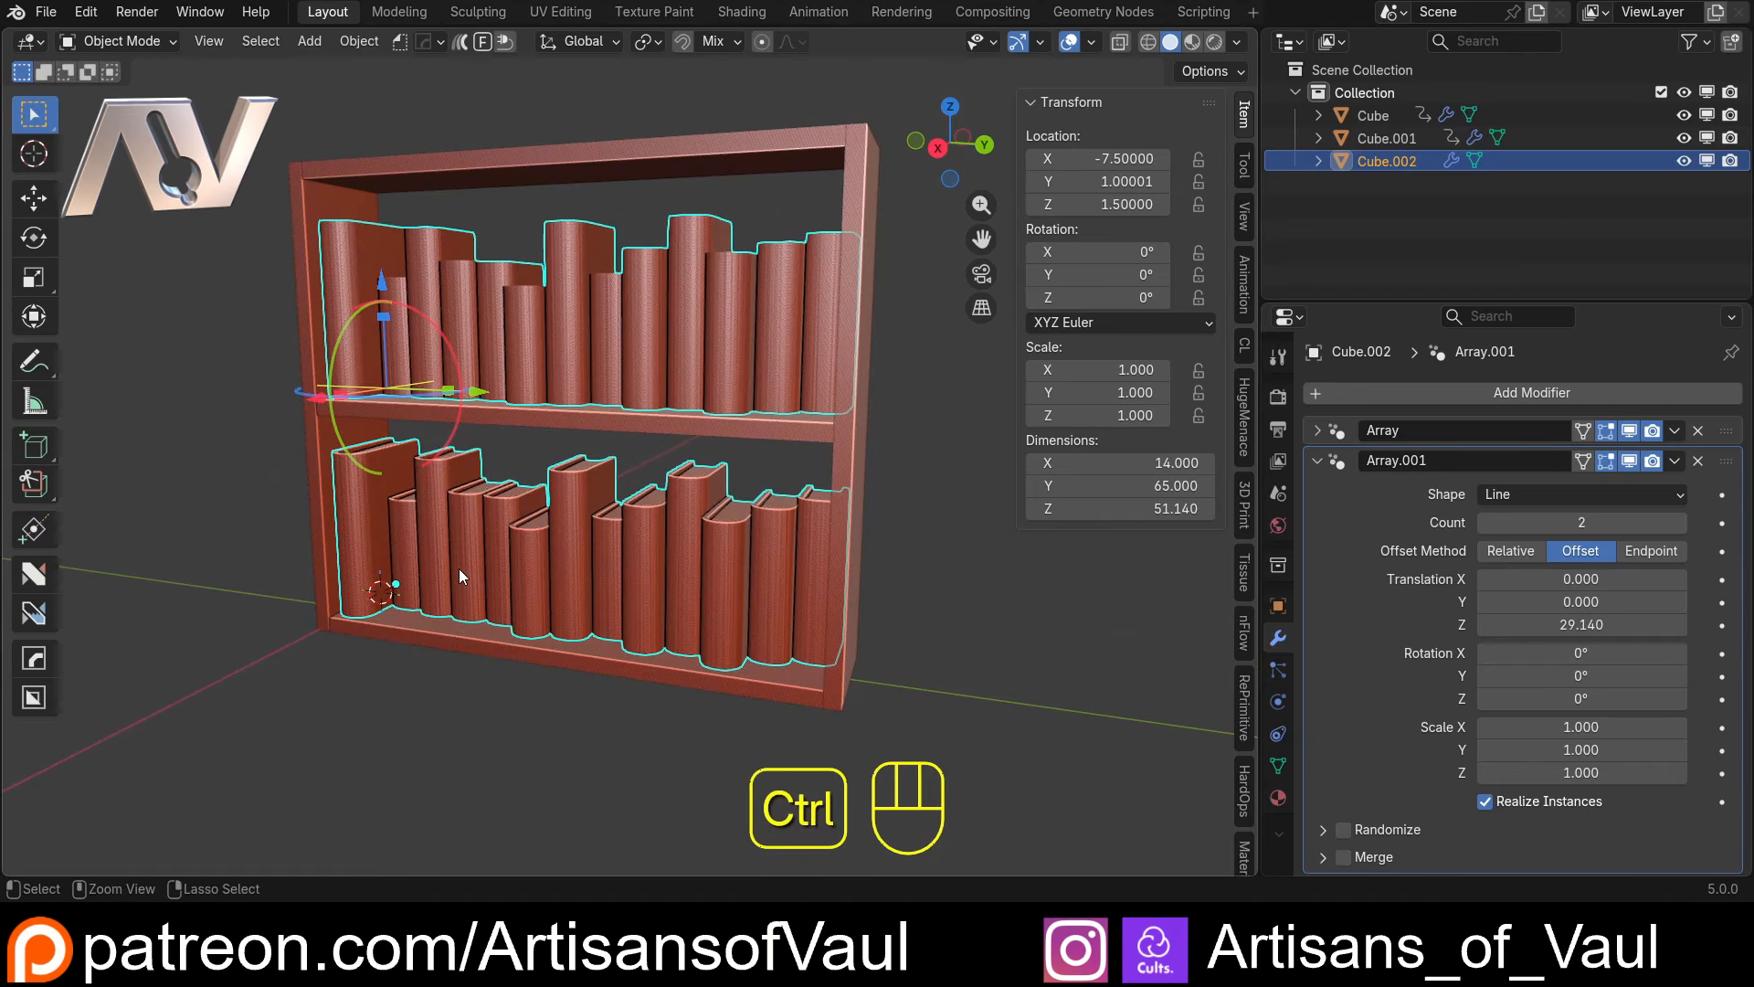
Undo the second array's offset changes, remove that modifier and expand the first Array's settings again
key(ctrl+z)
key(ctrl+z)
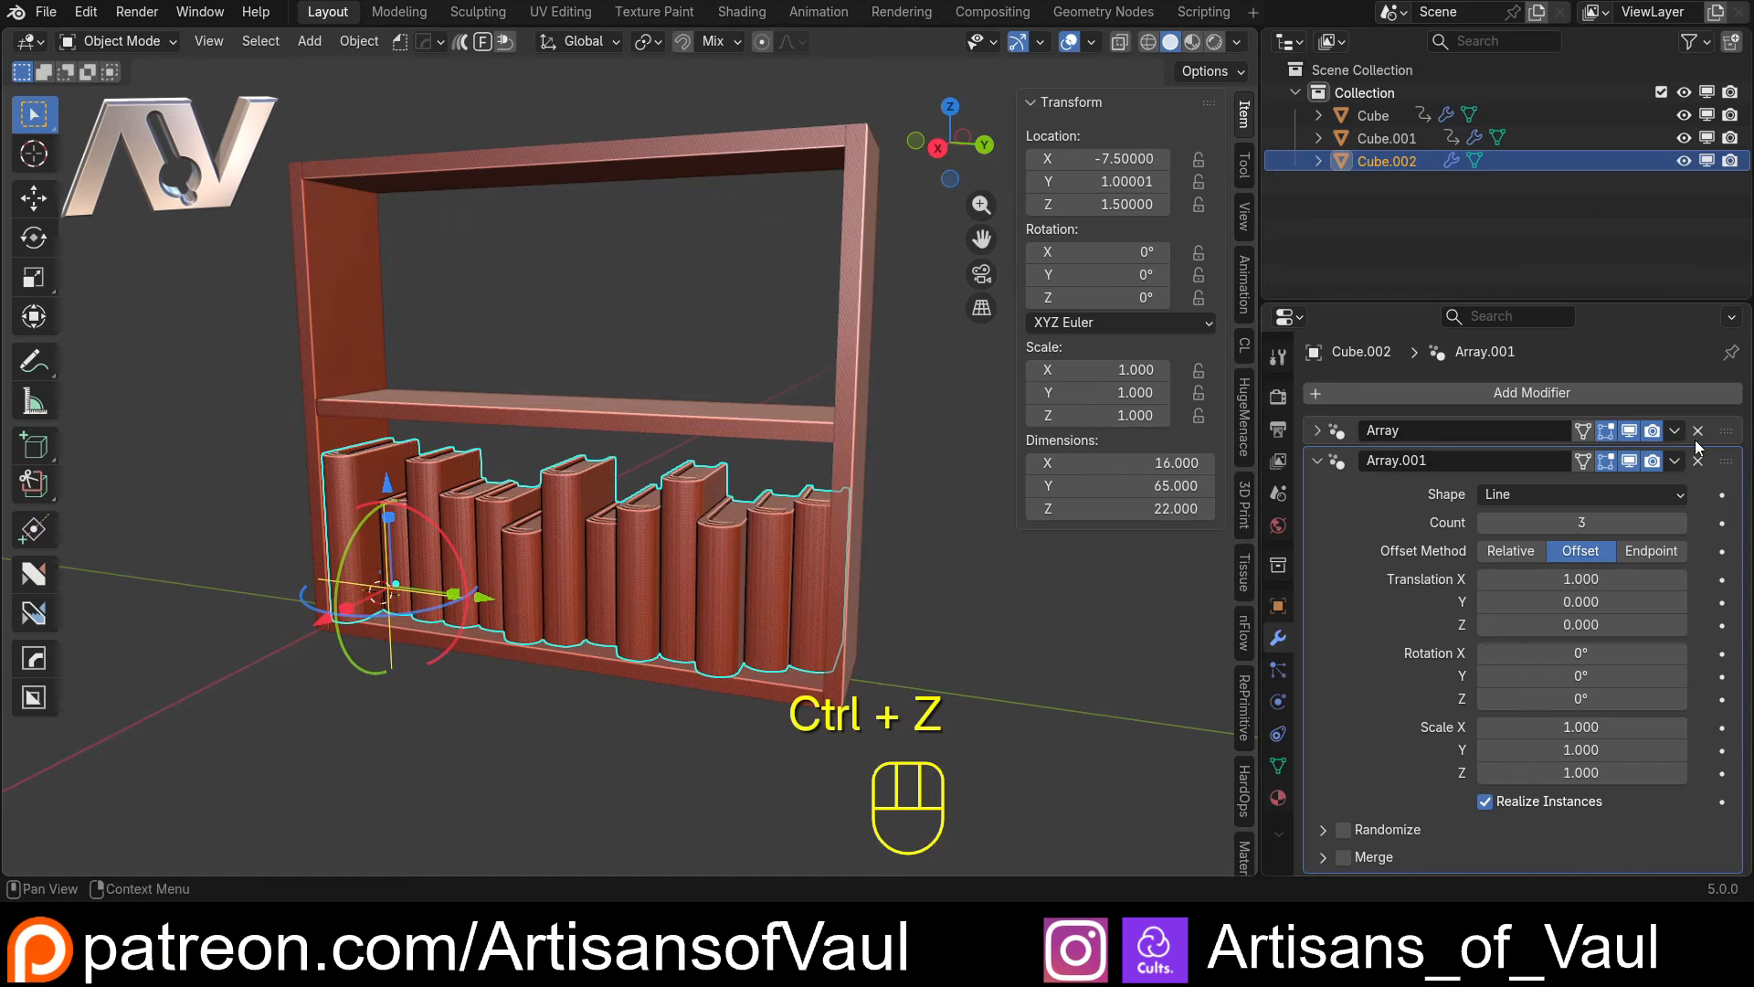
click(1697, 460)
click(1316, 430)
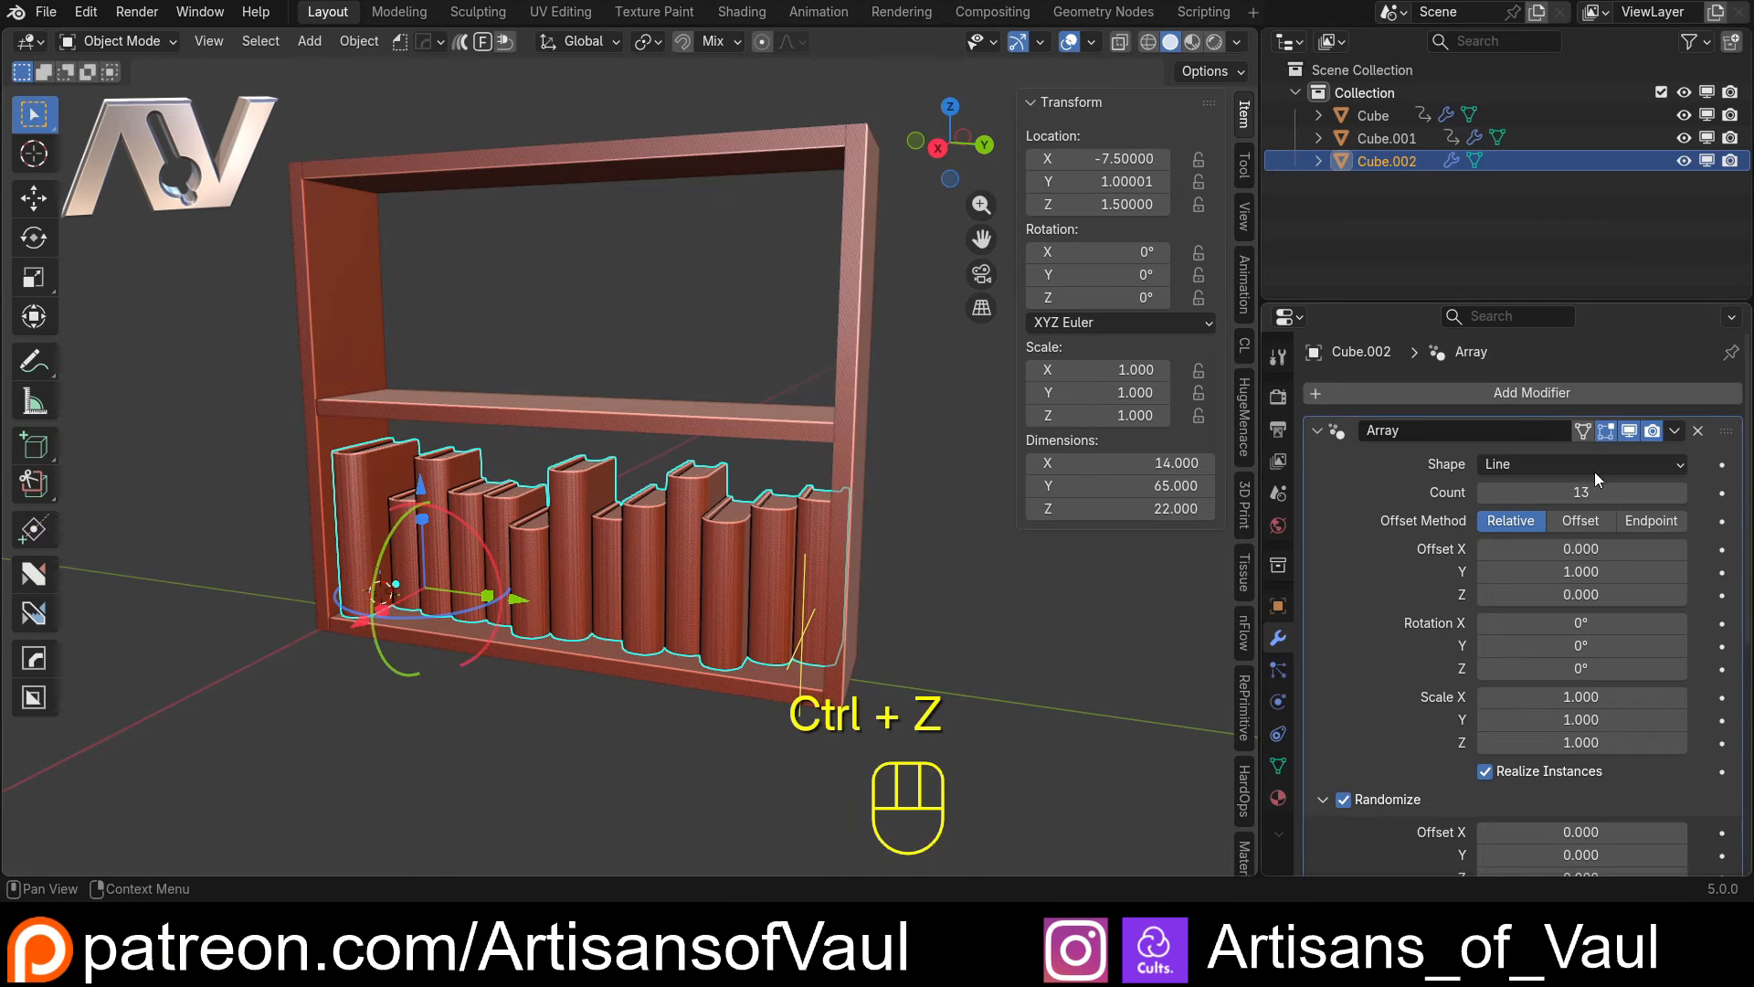
Change the book array's shape from Line to Curve
middle_drag(439, 530, 587, 495)
scroll(705, 497, up, 2)
click(1535, 464)
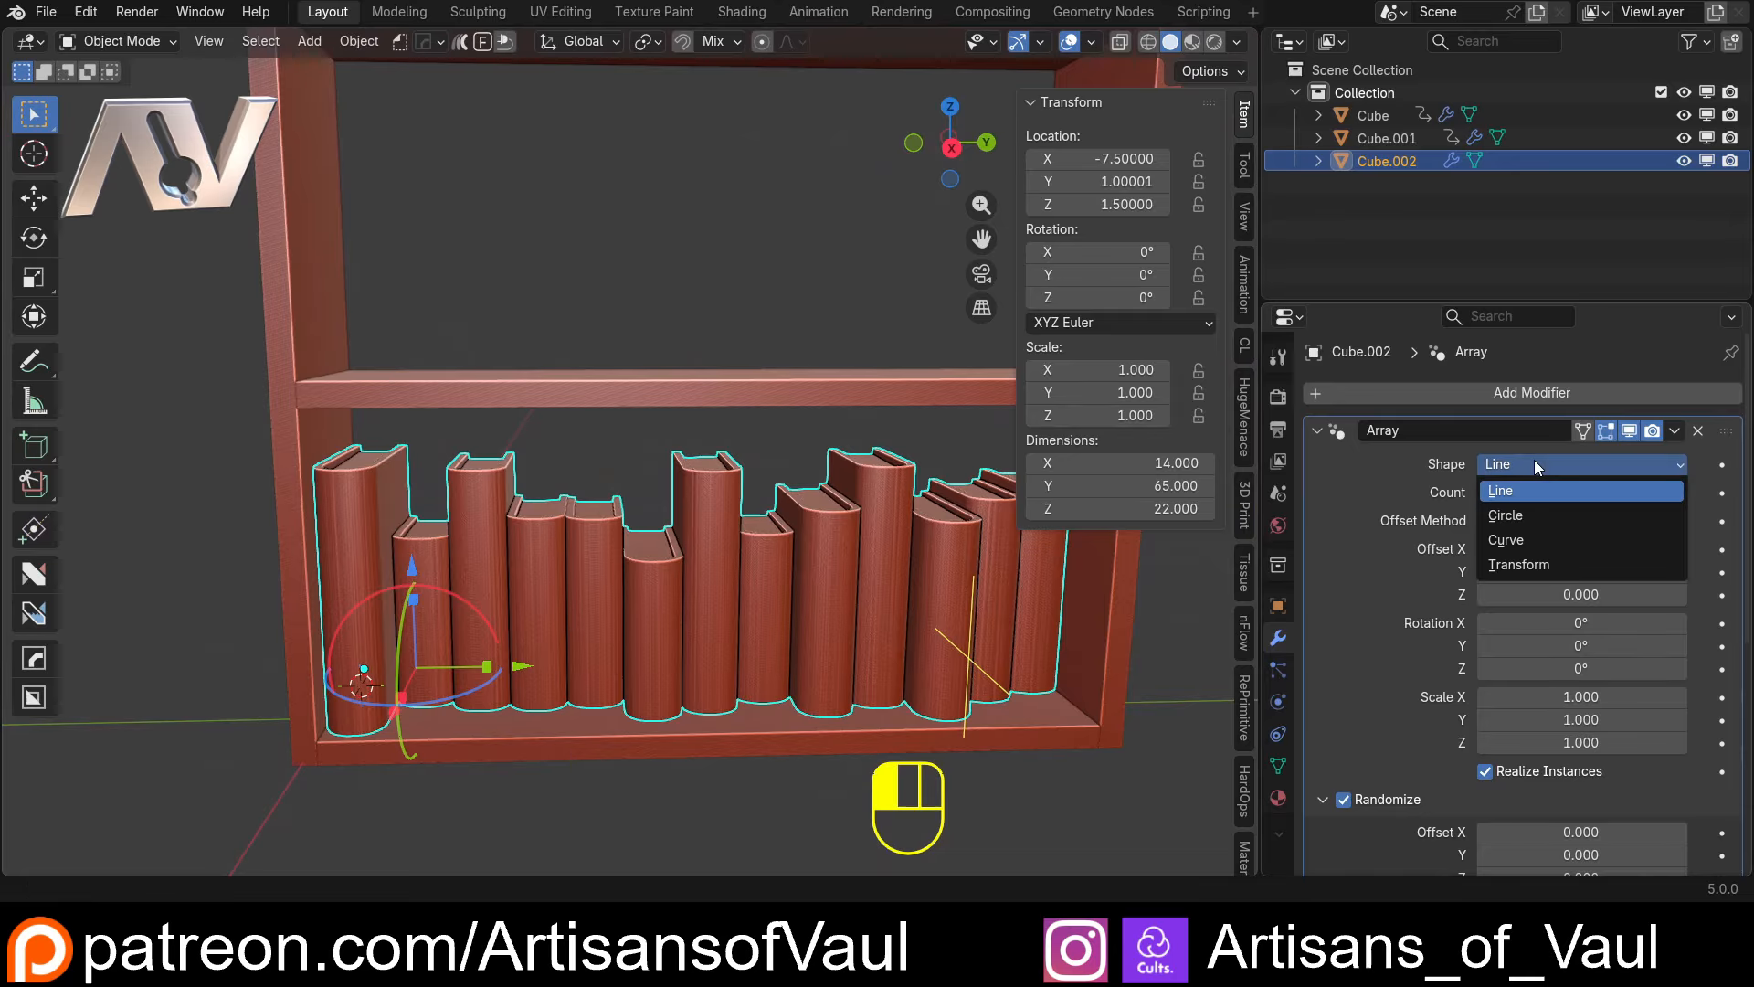
click(1522, 539)
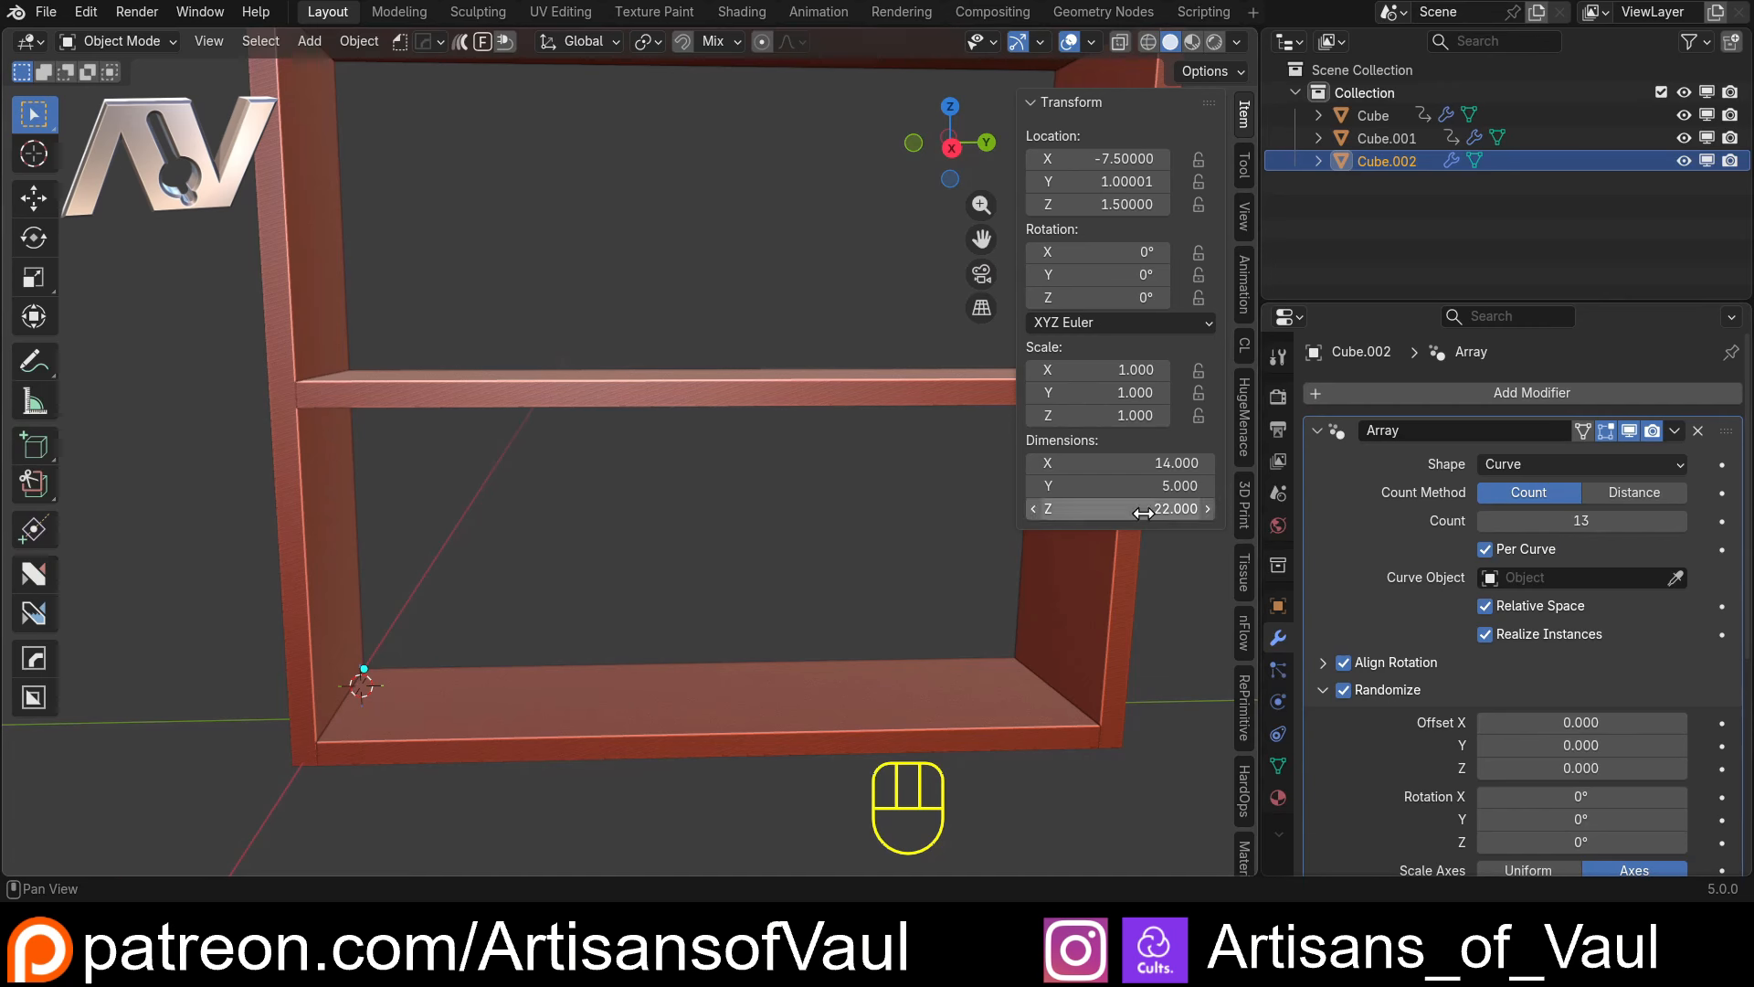
scroll(687, 533, down, 3)
middle_drag(688, 533, 786, 506)
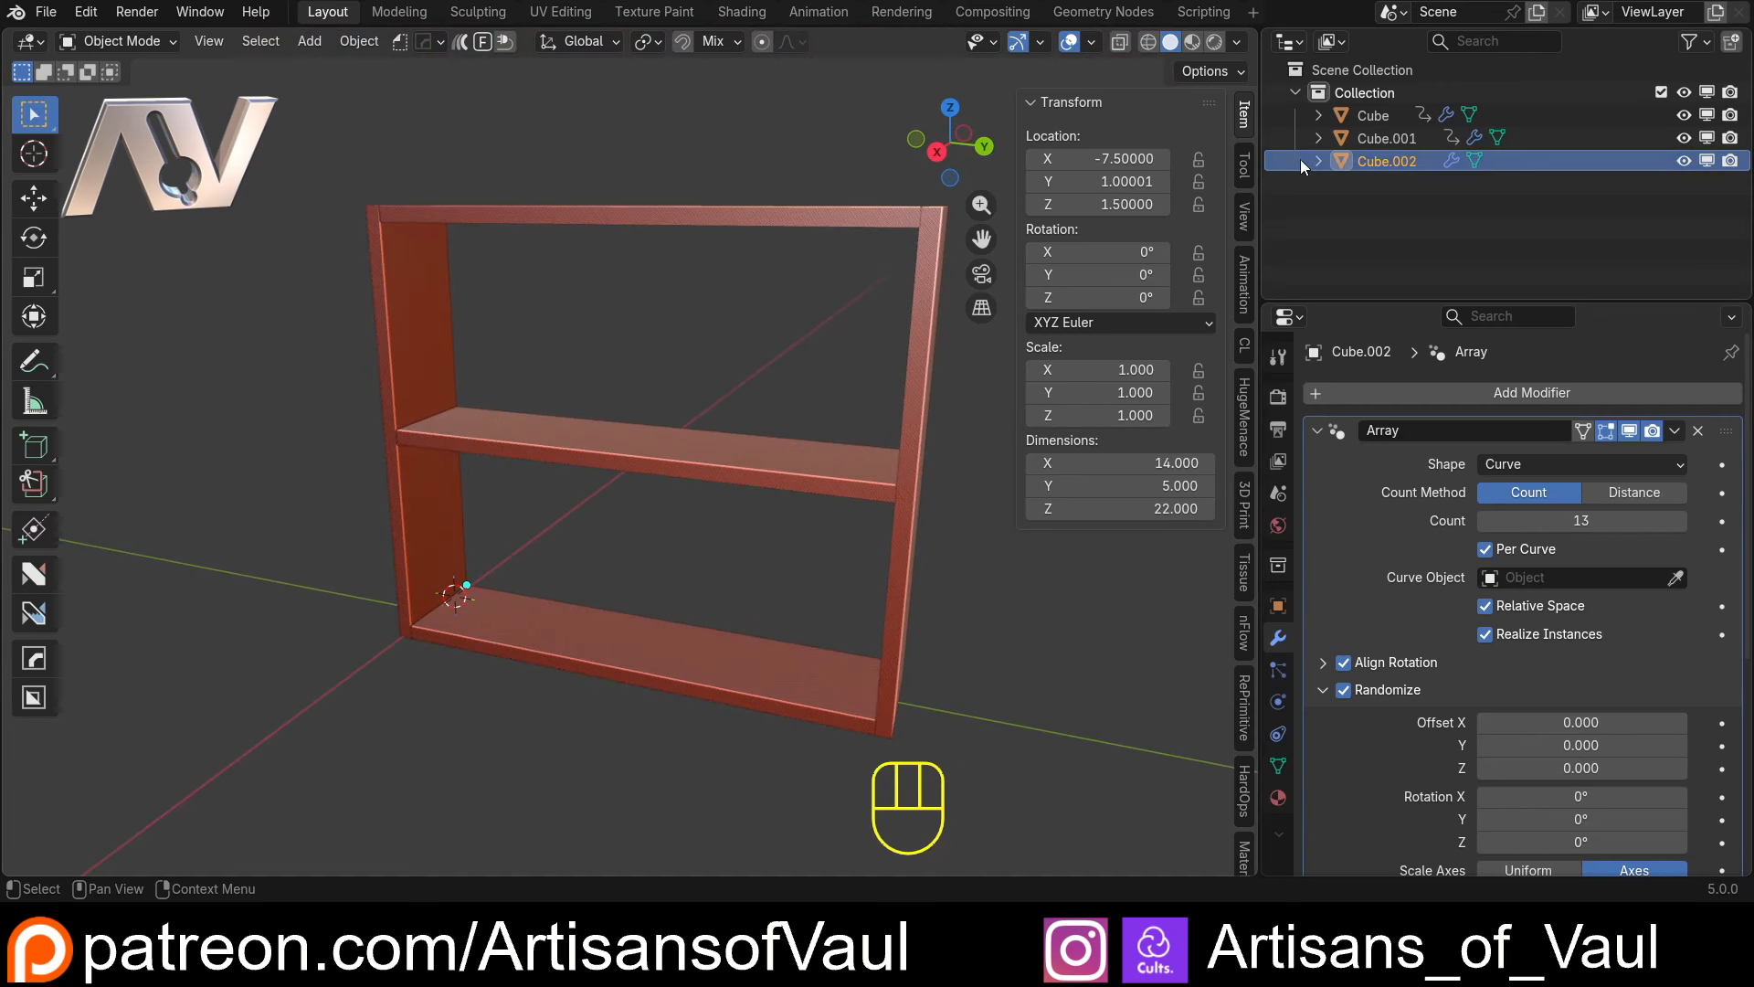
Rename the book object Cube.002 as Books
double_click(1391, 163)
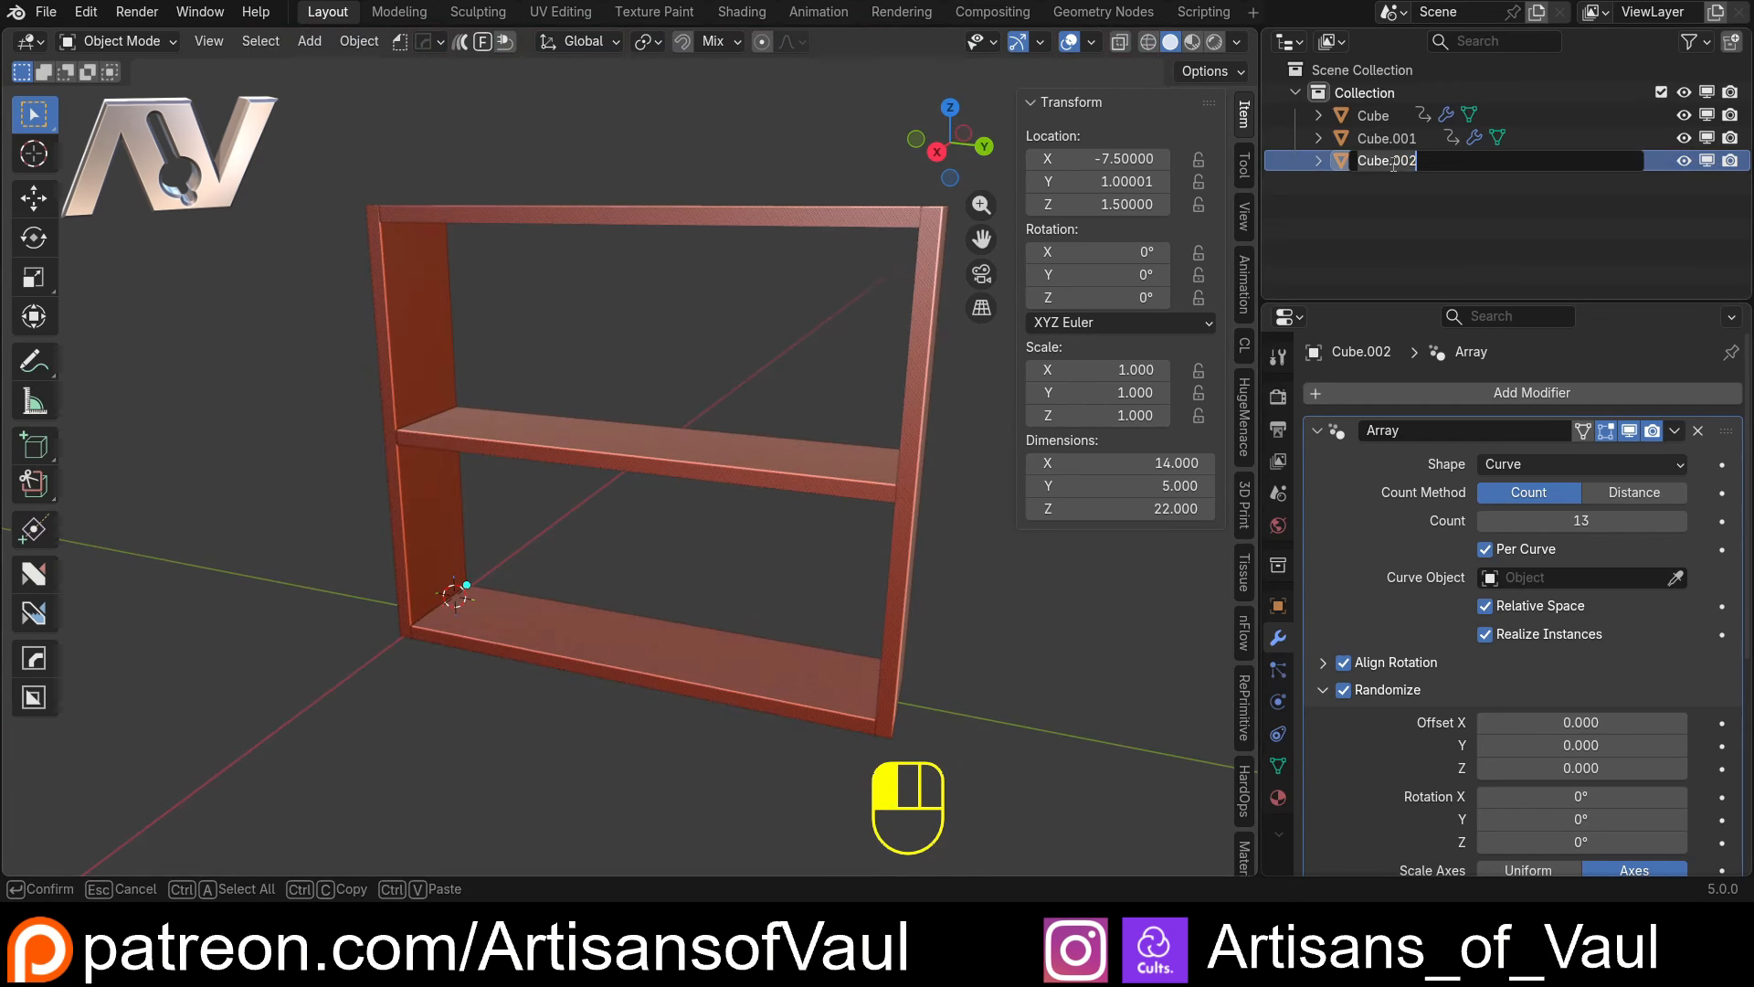
text(Book)
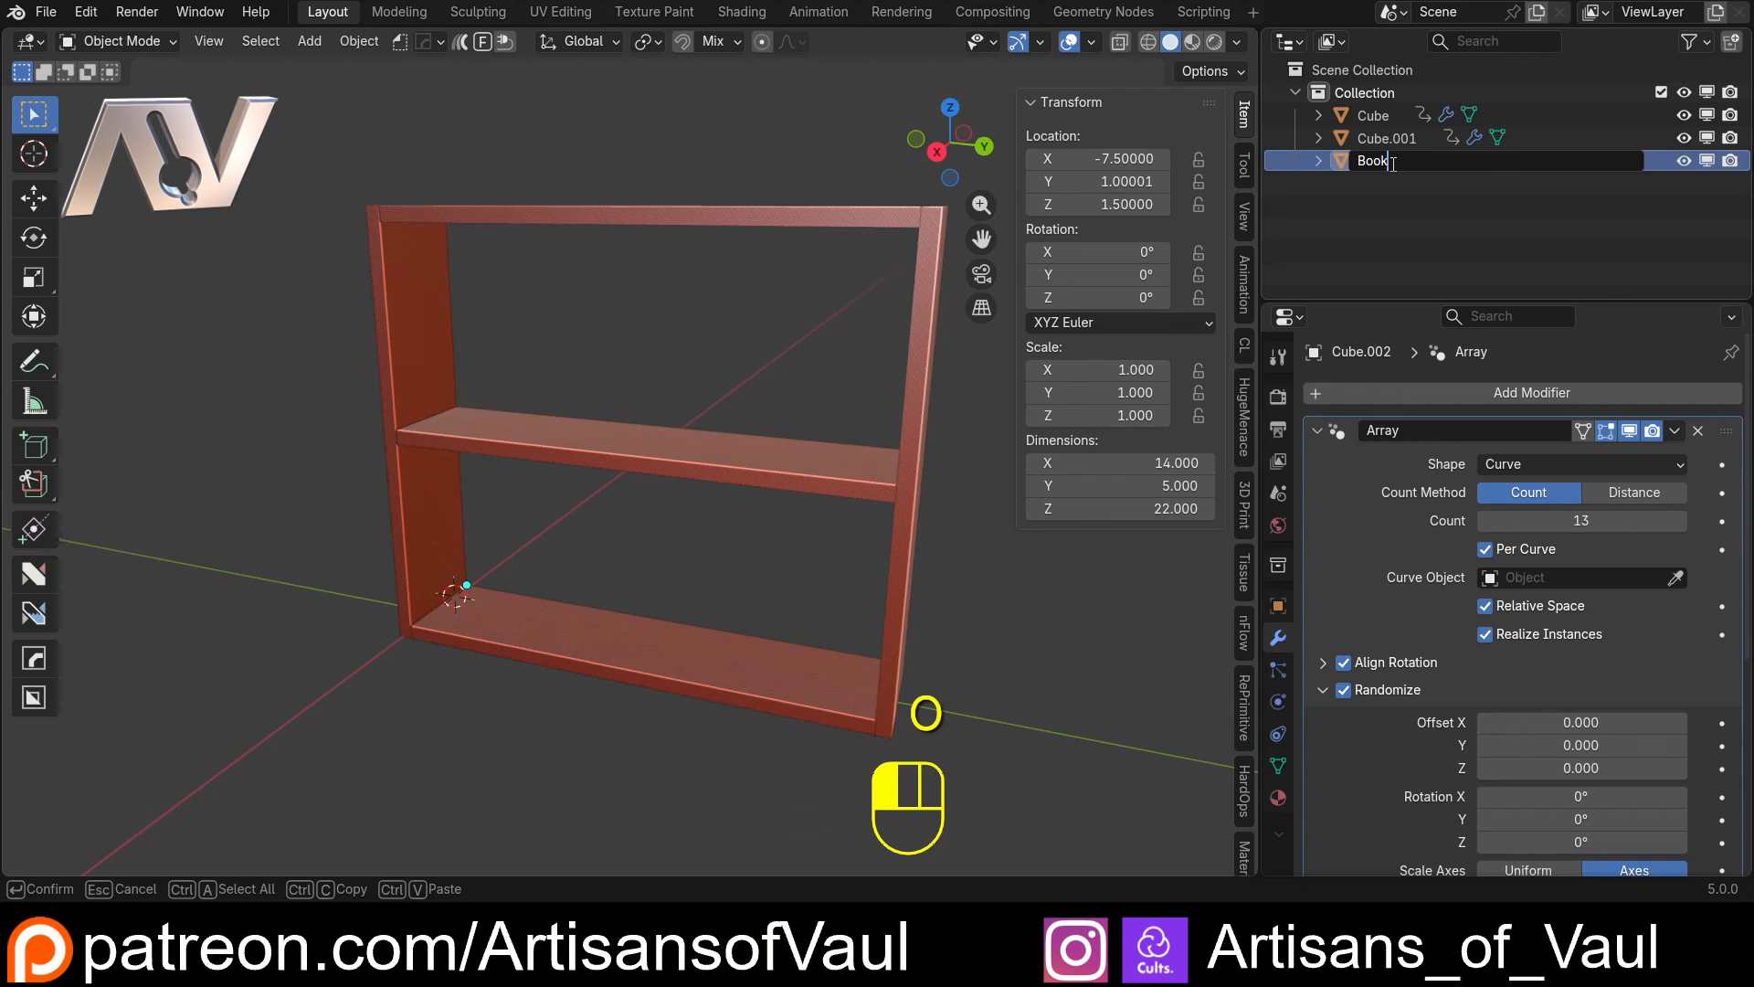
text(s)
key(Return)
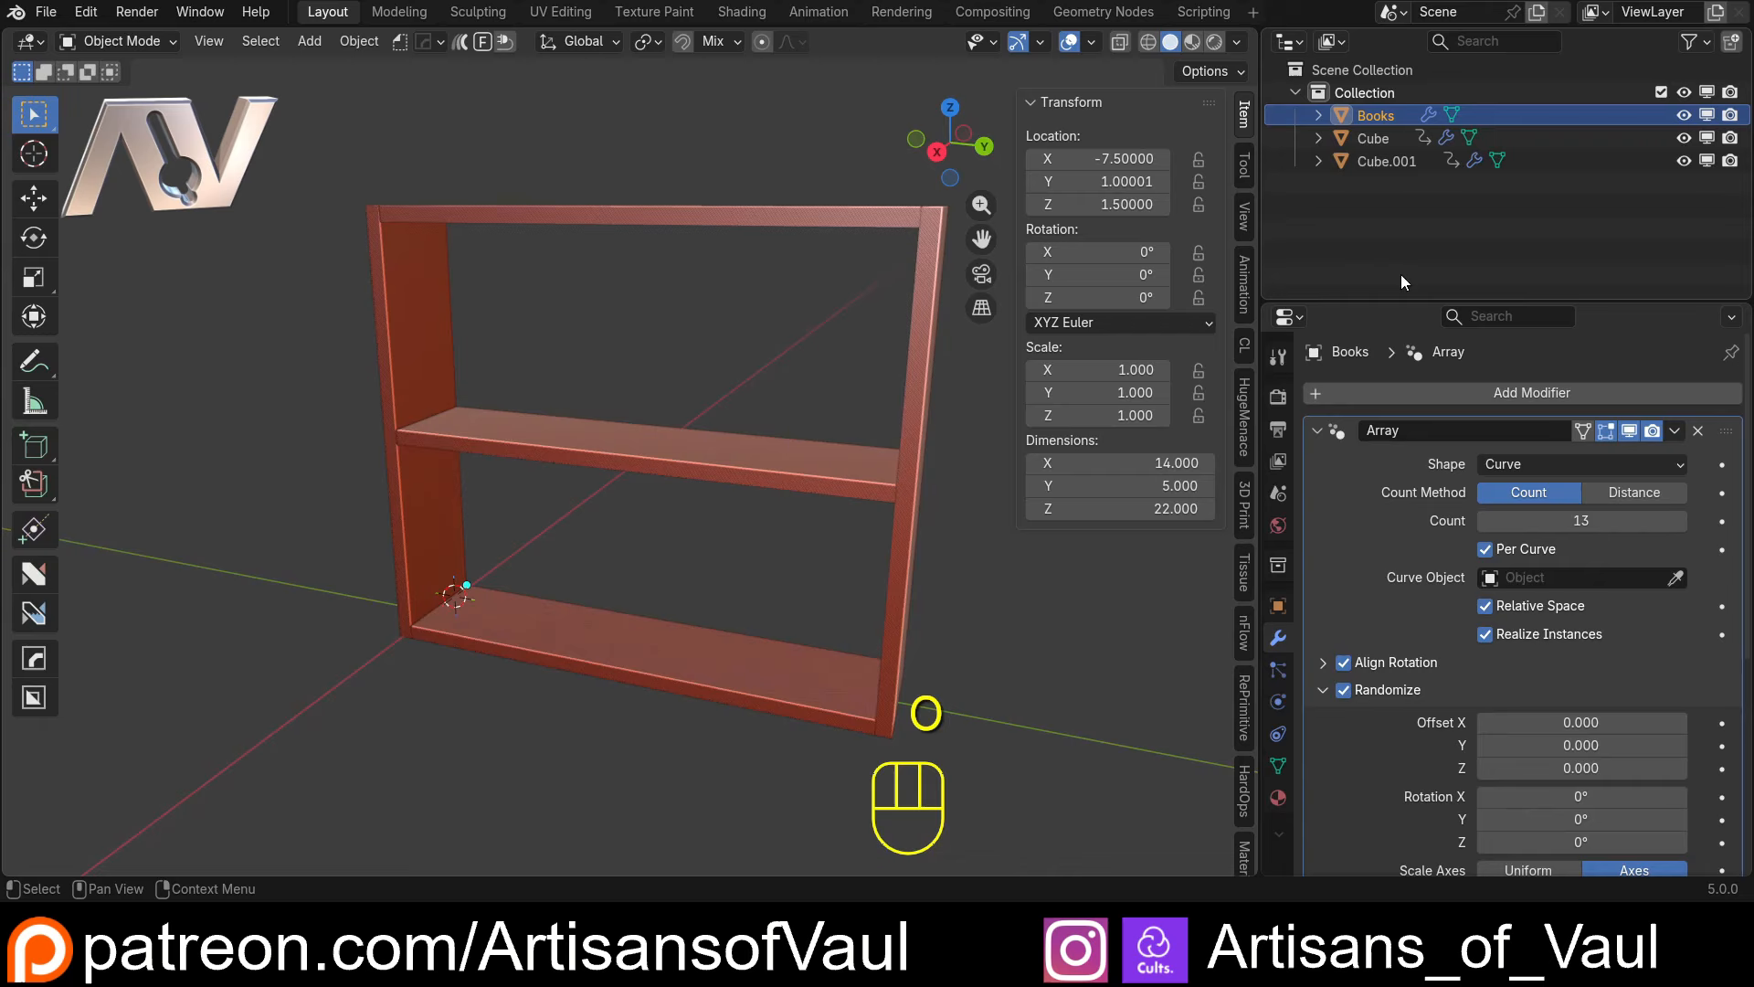
Switch the array shape back to Line for comparison, and return it to Curve
click(1577, 468)
click(1536, 493)
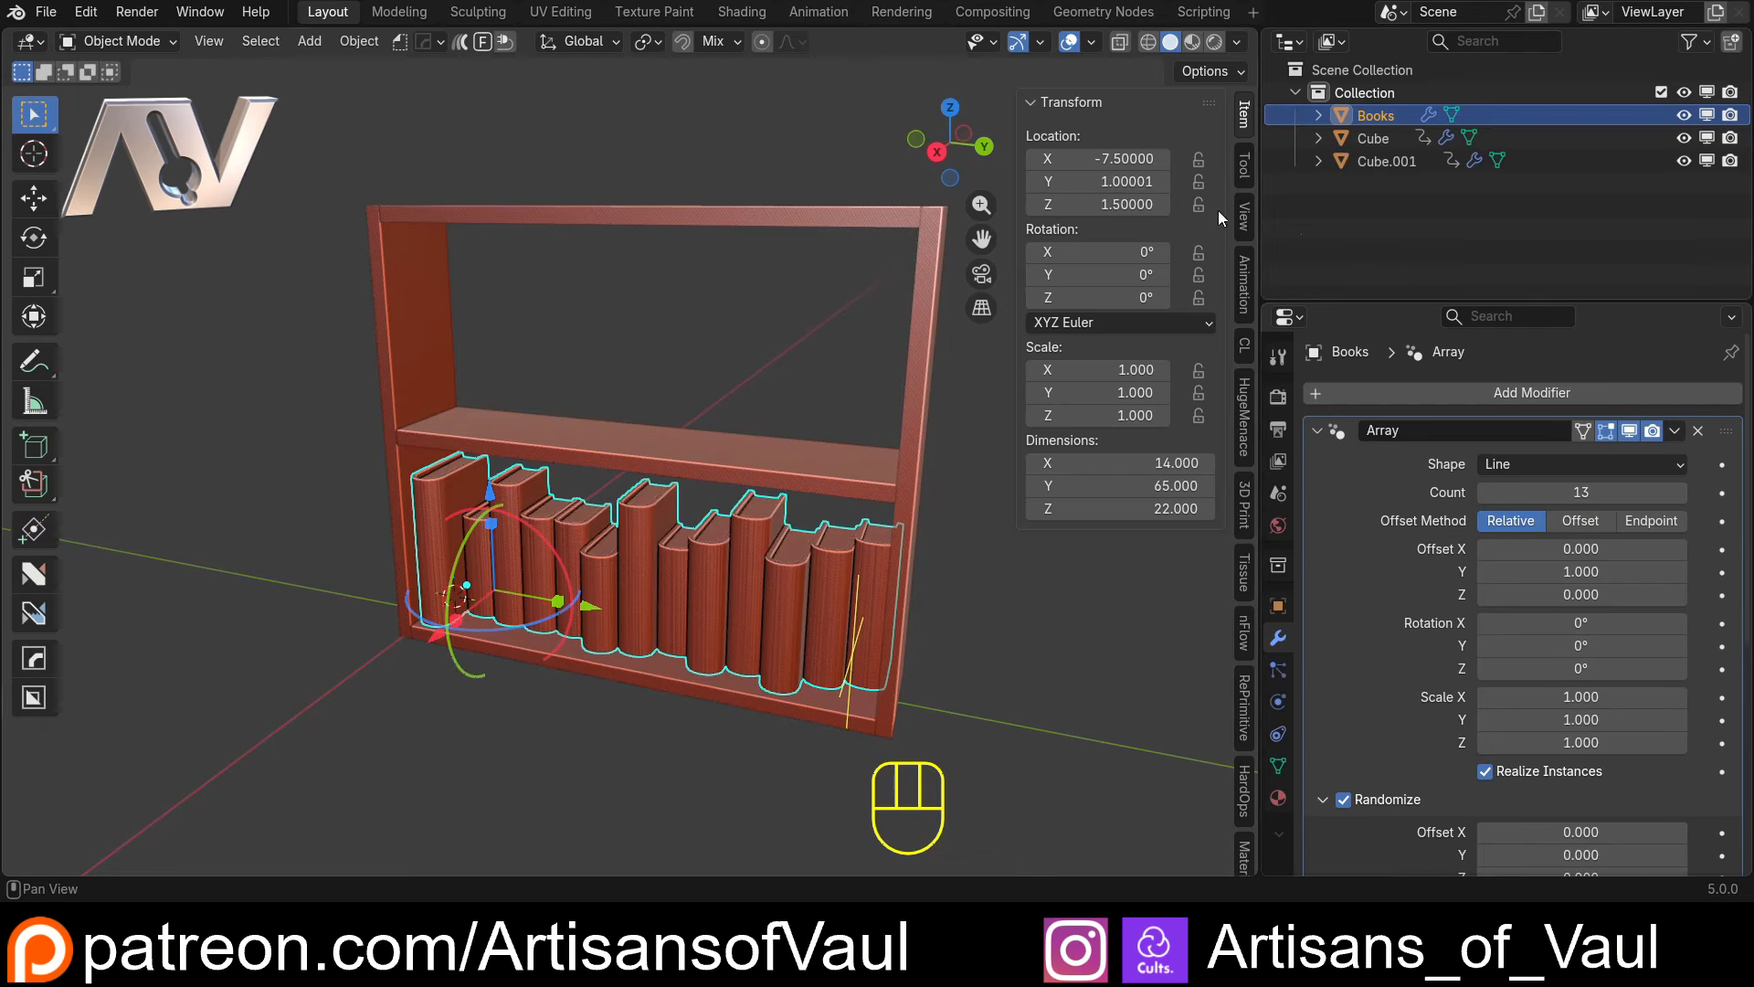
click(1561, 469)
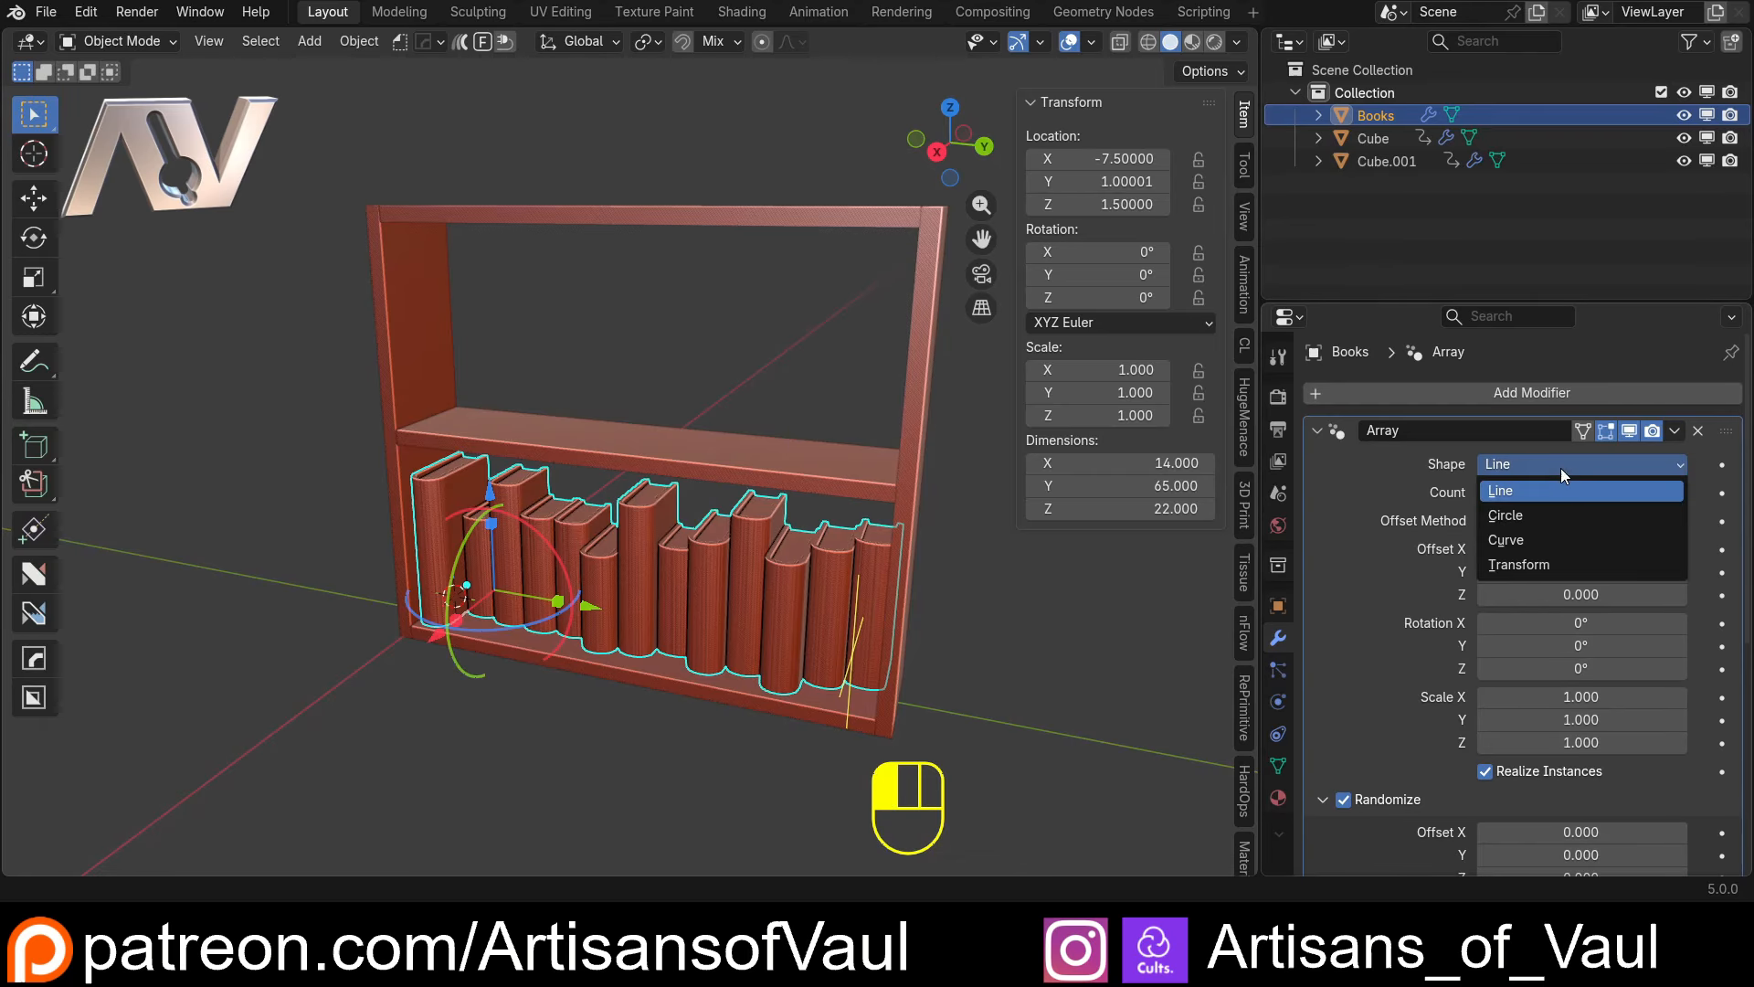
click(1522, 534)
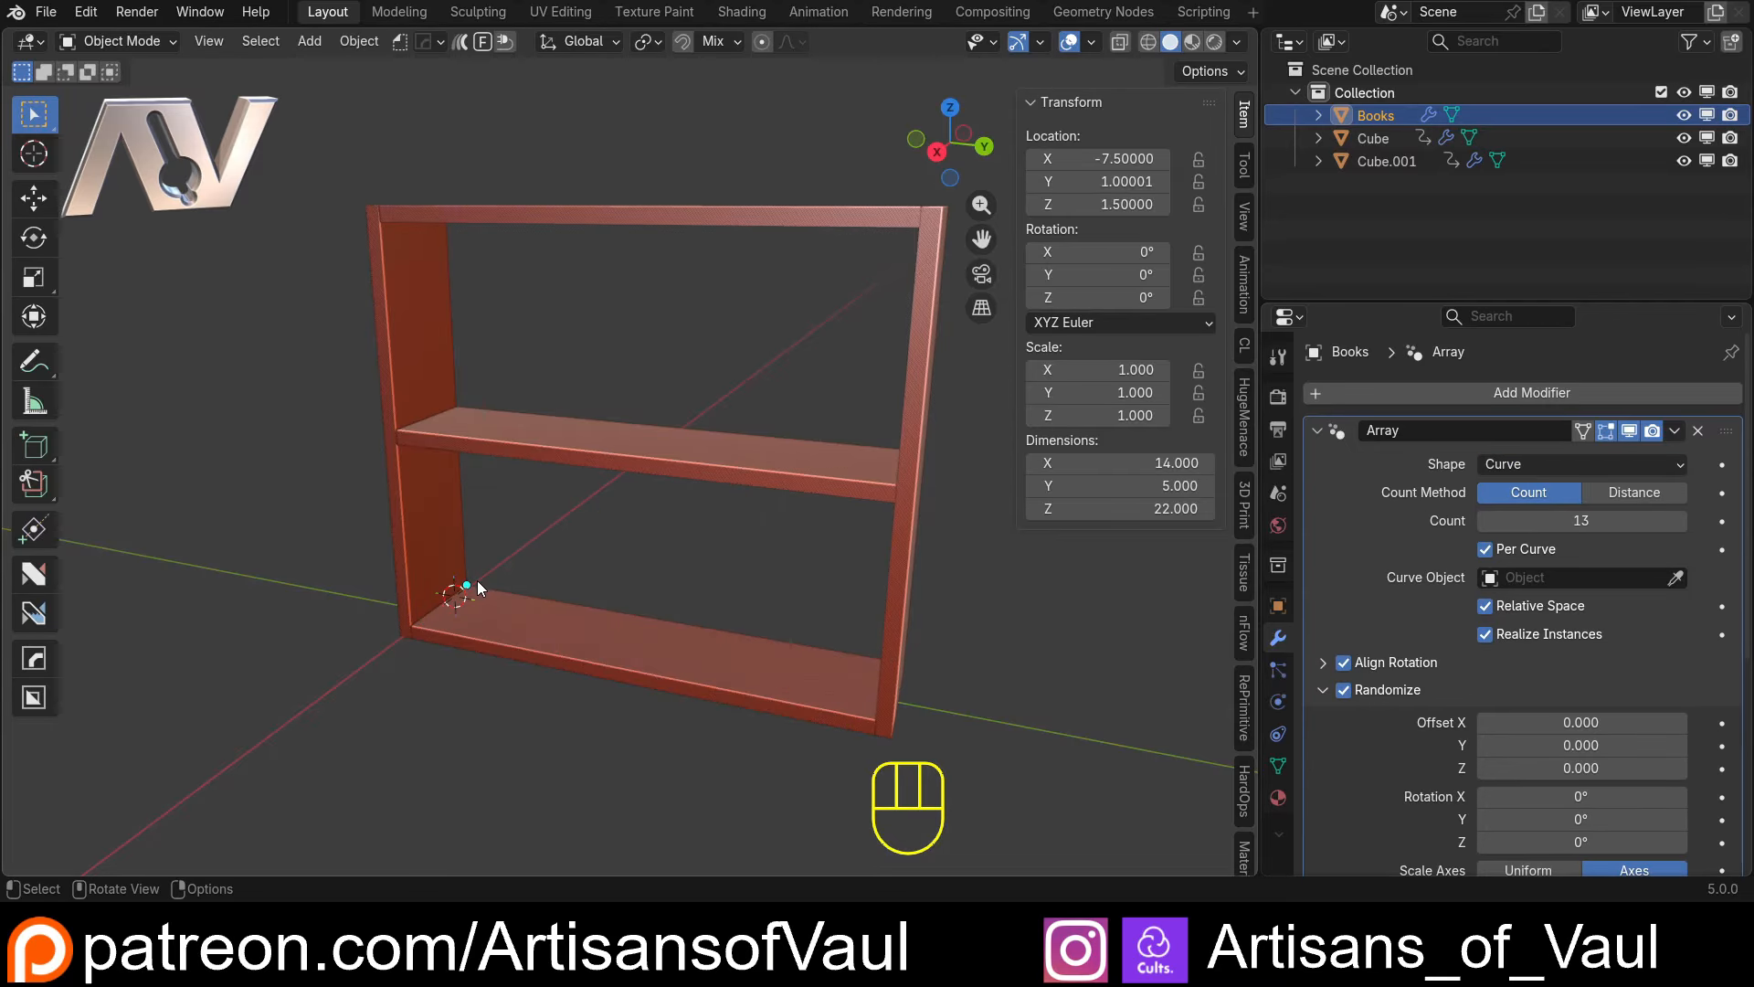
Snap the 3D cursor to the Books object's origin at the corner of the lower shelf
shift+middle_drag(477, 579, 939, 635)
scroll(807, 540, up, 2)
key(shift+s)
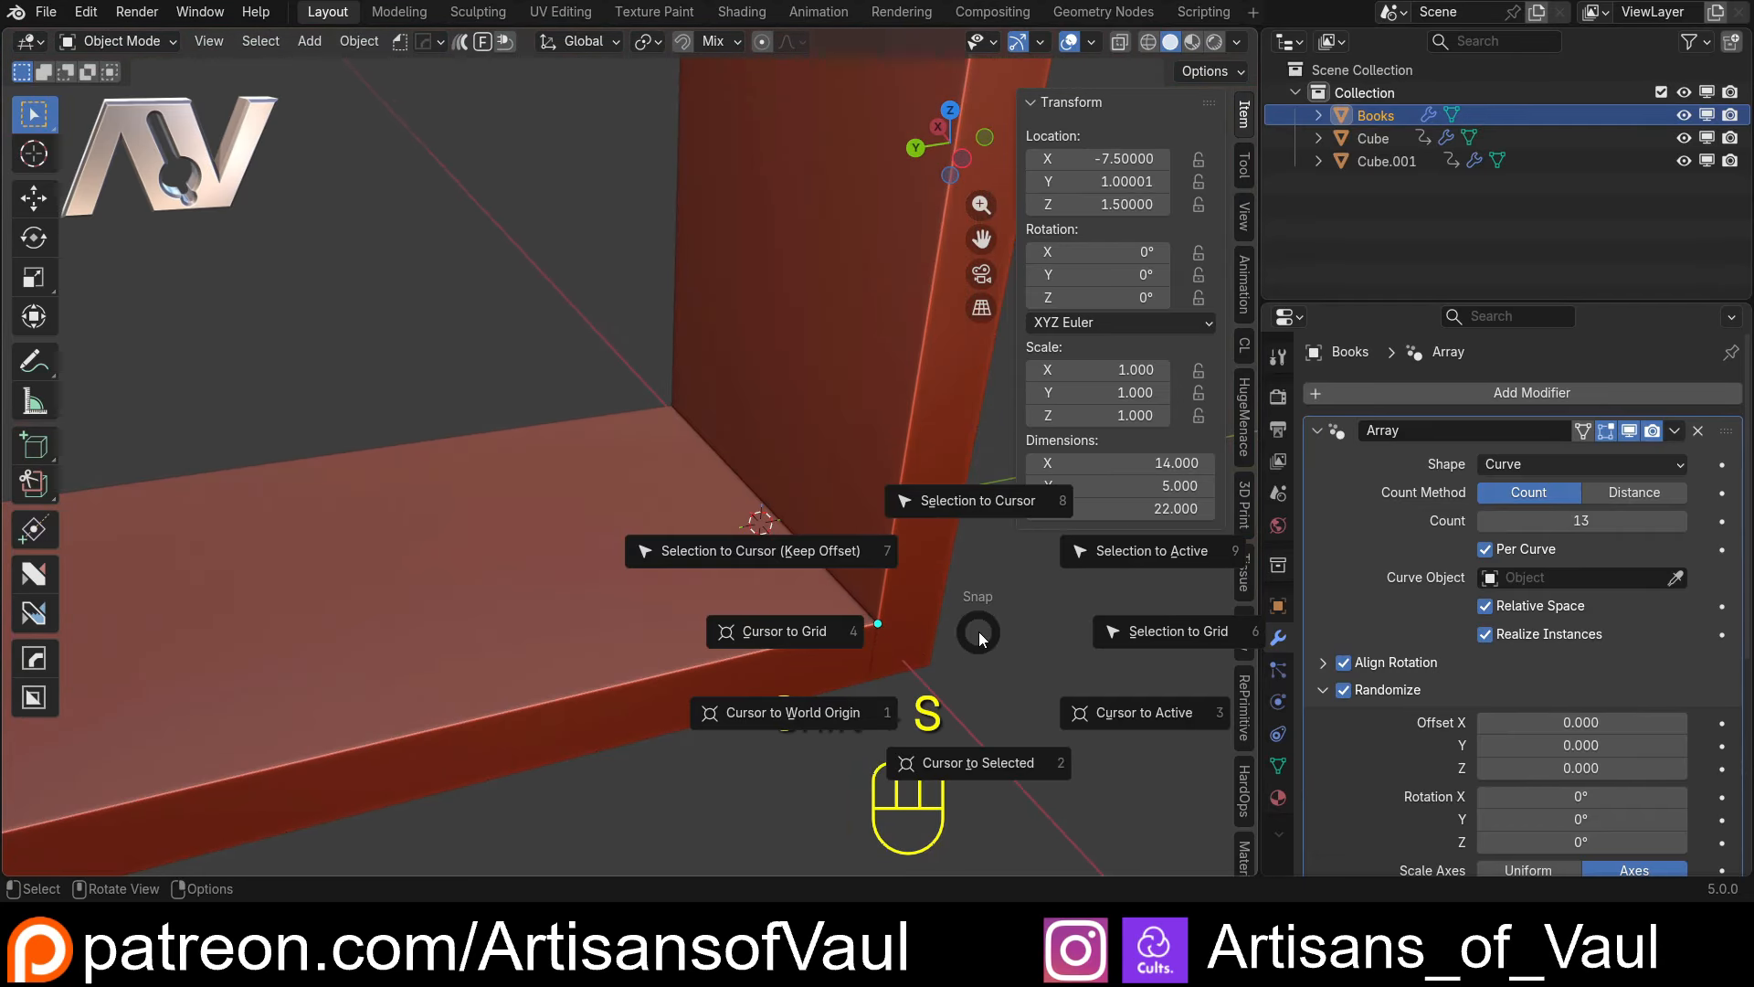
click(1002, 770)
middle_drag(906, 681, 696, 601)
Add a Path curve at the 3D cursor in the corner of the lower shelf and inspect its placement
key(shift+a)
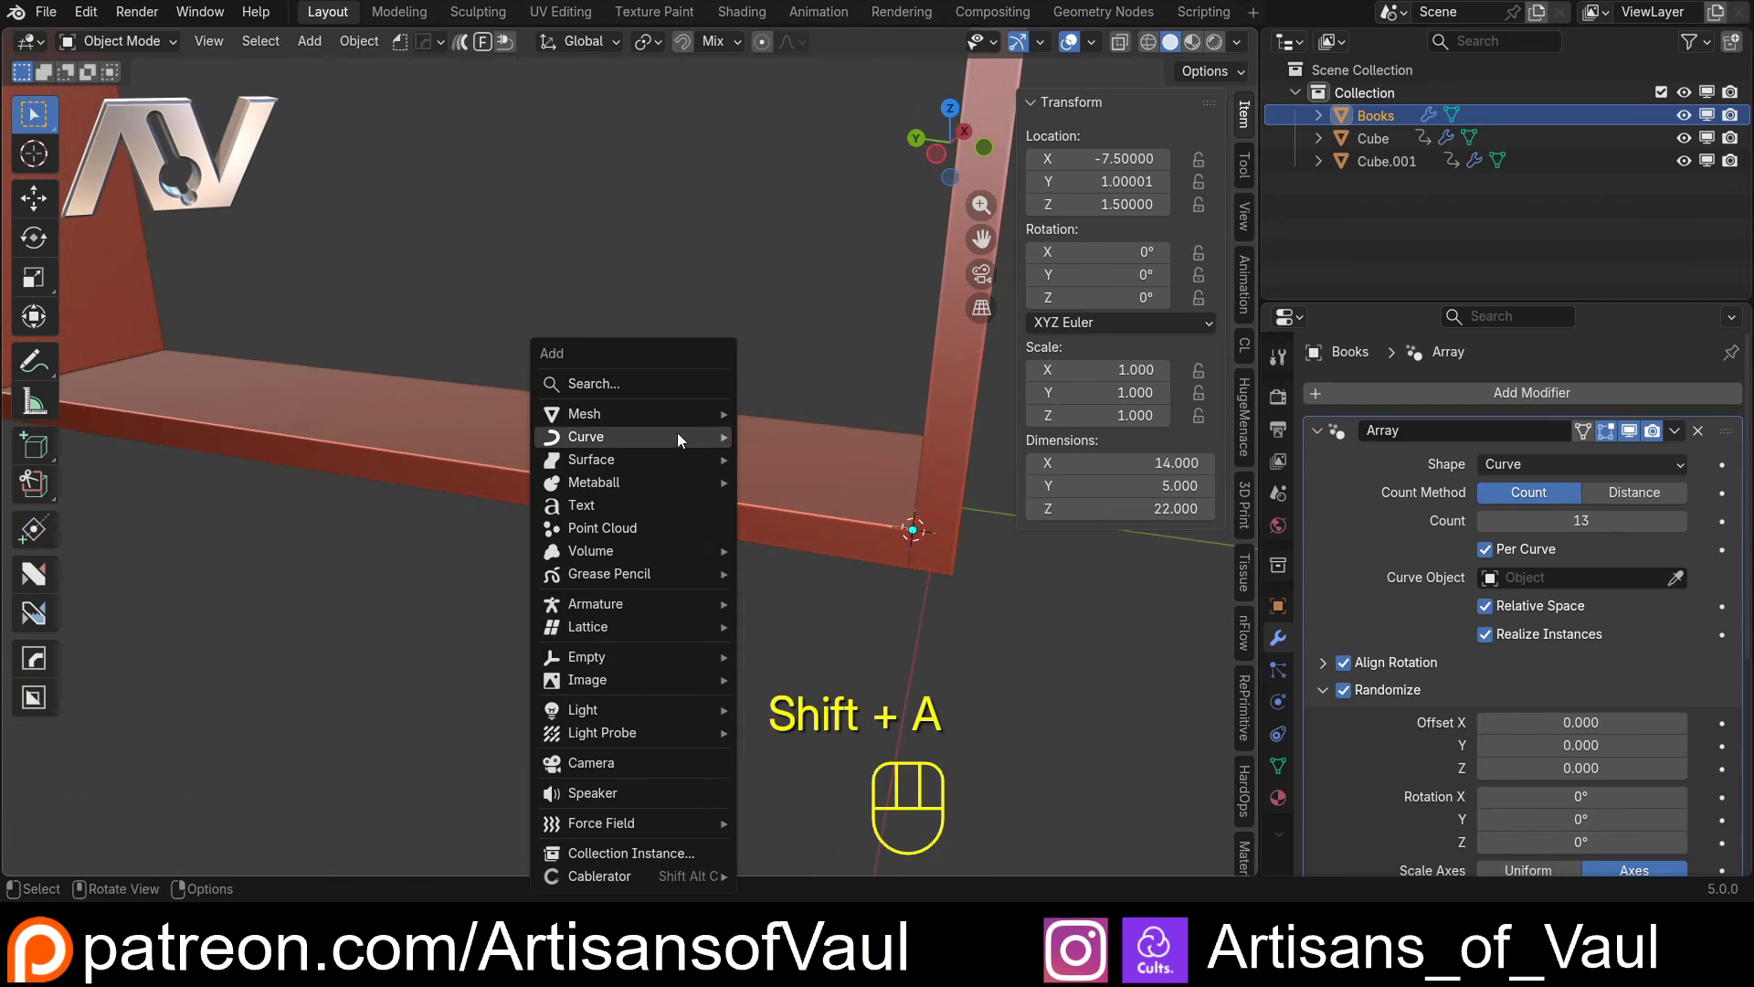
mouse_move(674, 417)
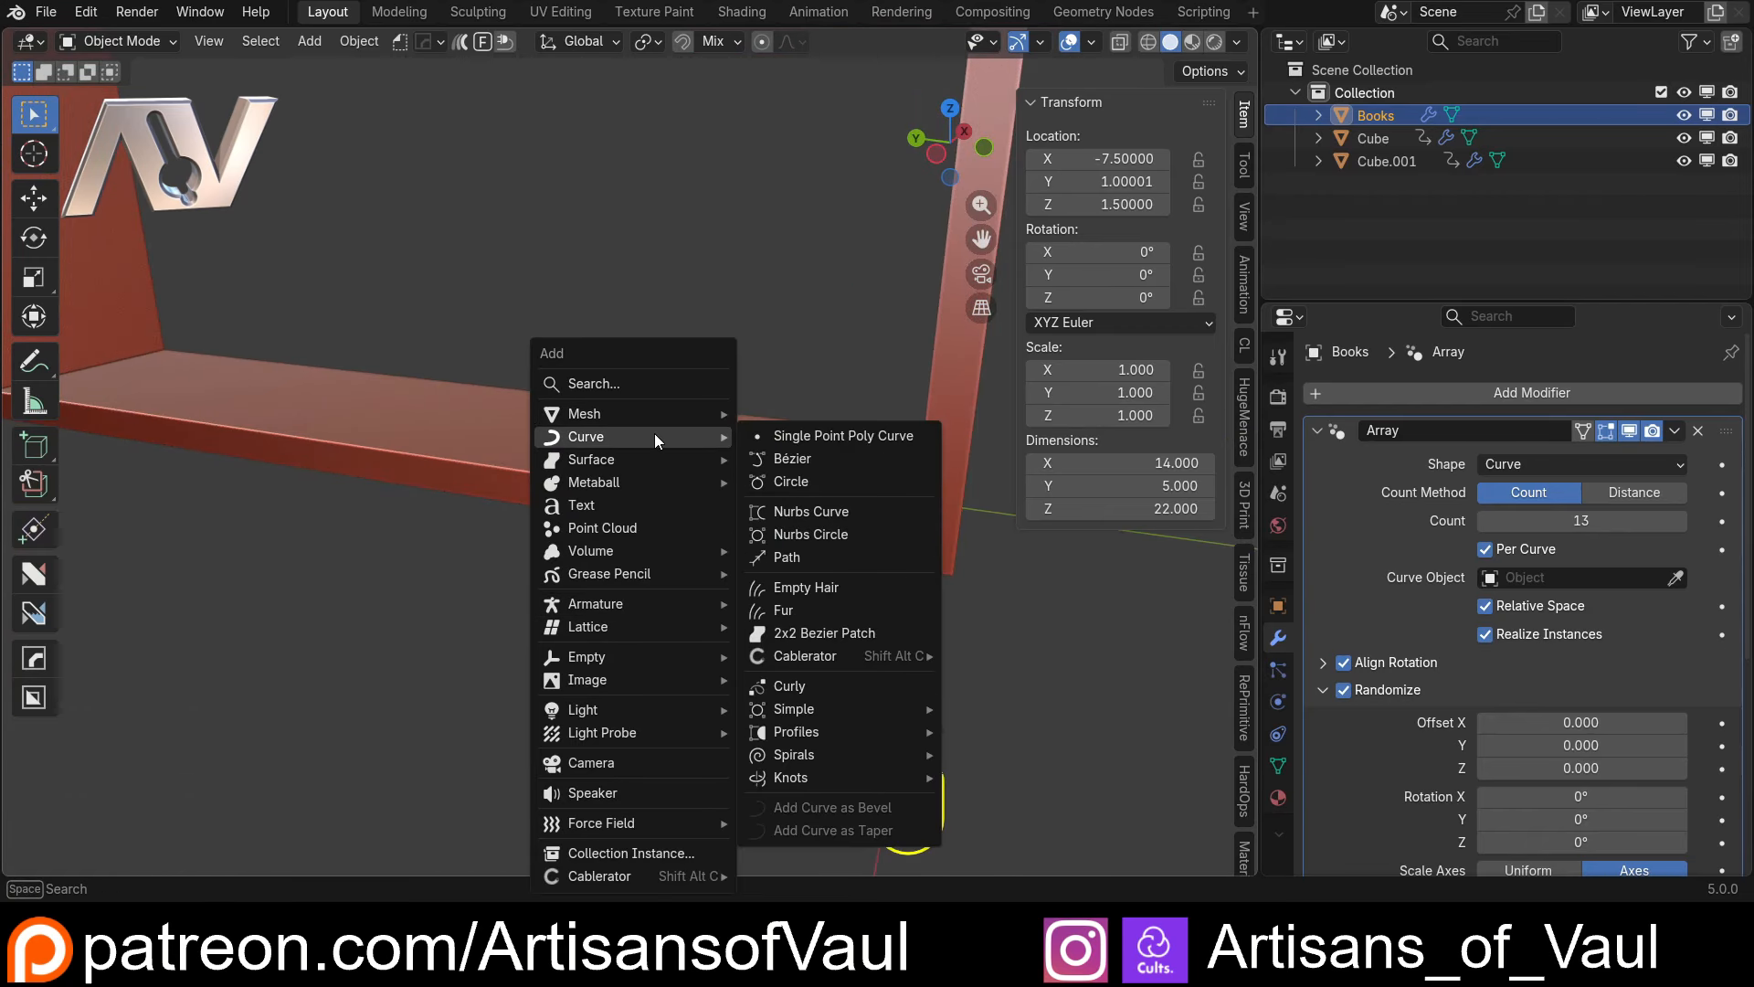
click(802, 559)
mouse_move(802, 559)
shift+middle_down()
mouse_move(748, 542)
mouse_move(670, 559)
mouse_move(931, 579)
mouse_move(822, 588)
shift+middle_up()
scroll(671, 559, up, 3)
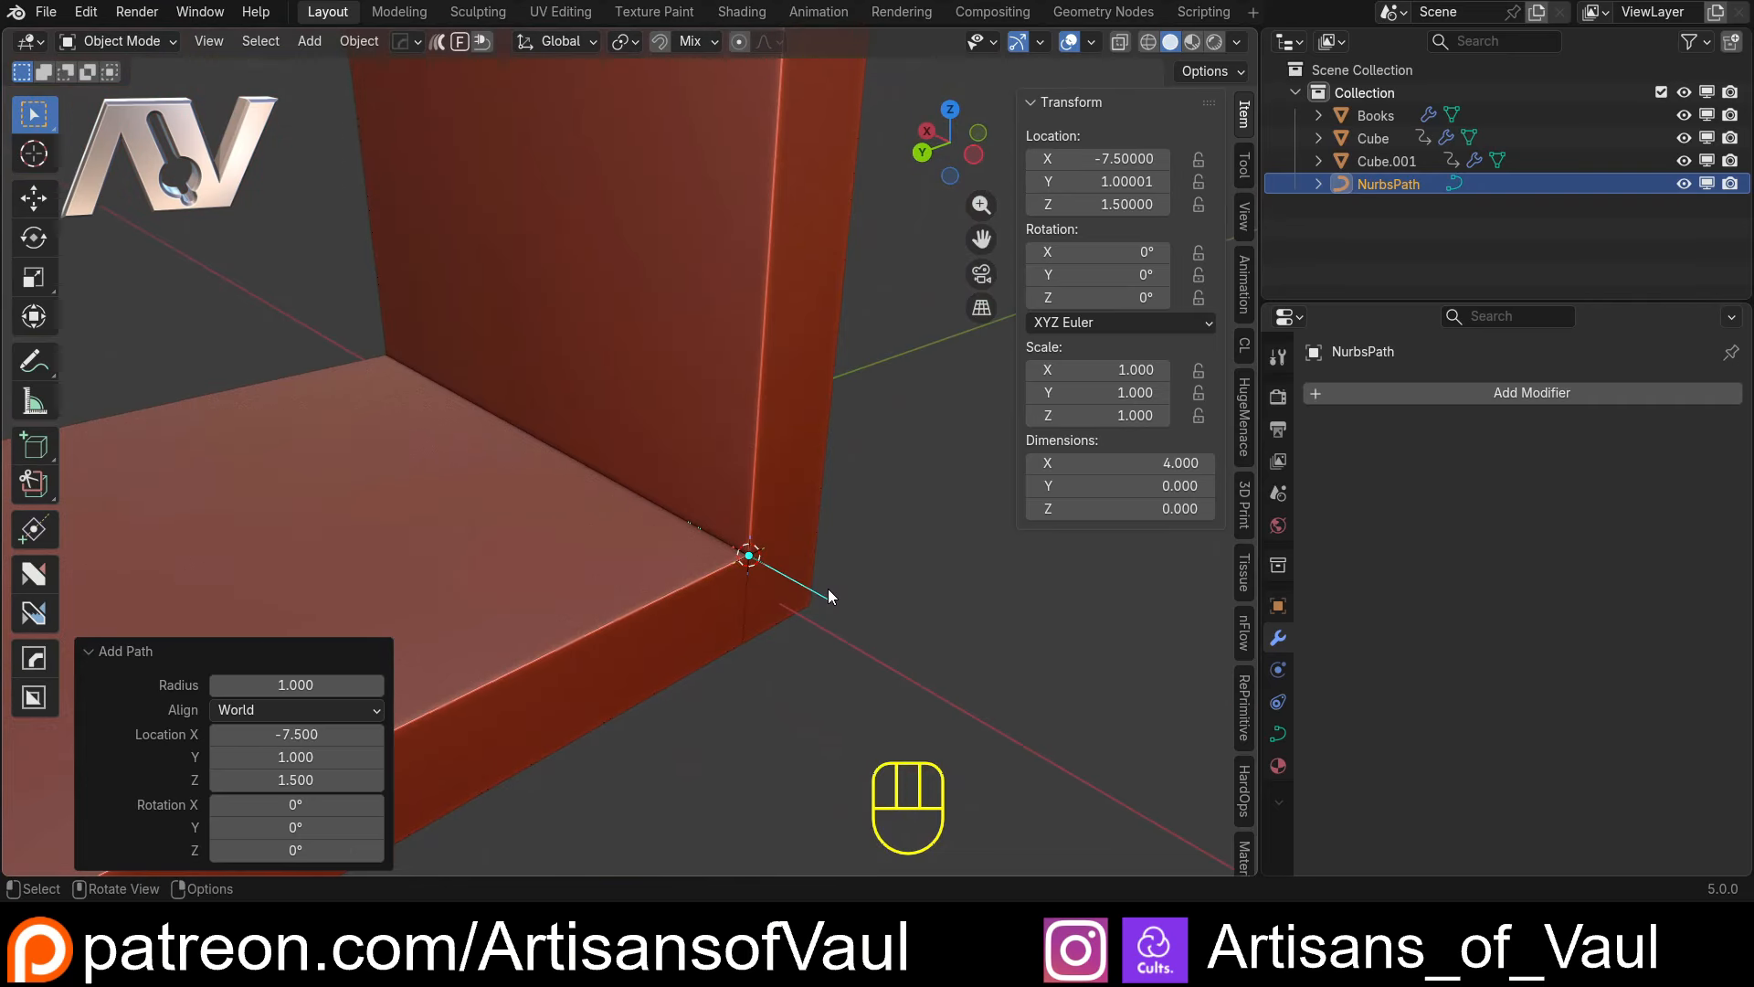
key(shift+z)
key(shift+z)
mouse_move(924, 645)
shift+middle_down()
mouse_move(834, 615)
mouse_move(744, 544)
mouse_move(602, 537)
mouse_move(714, 543)
shift+middle_up()
Delete the path's two control points on the positive X side of its origin in Edit Mode
key(Tab)
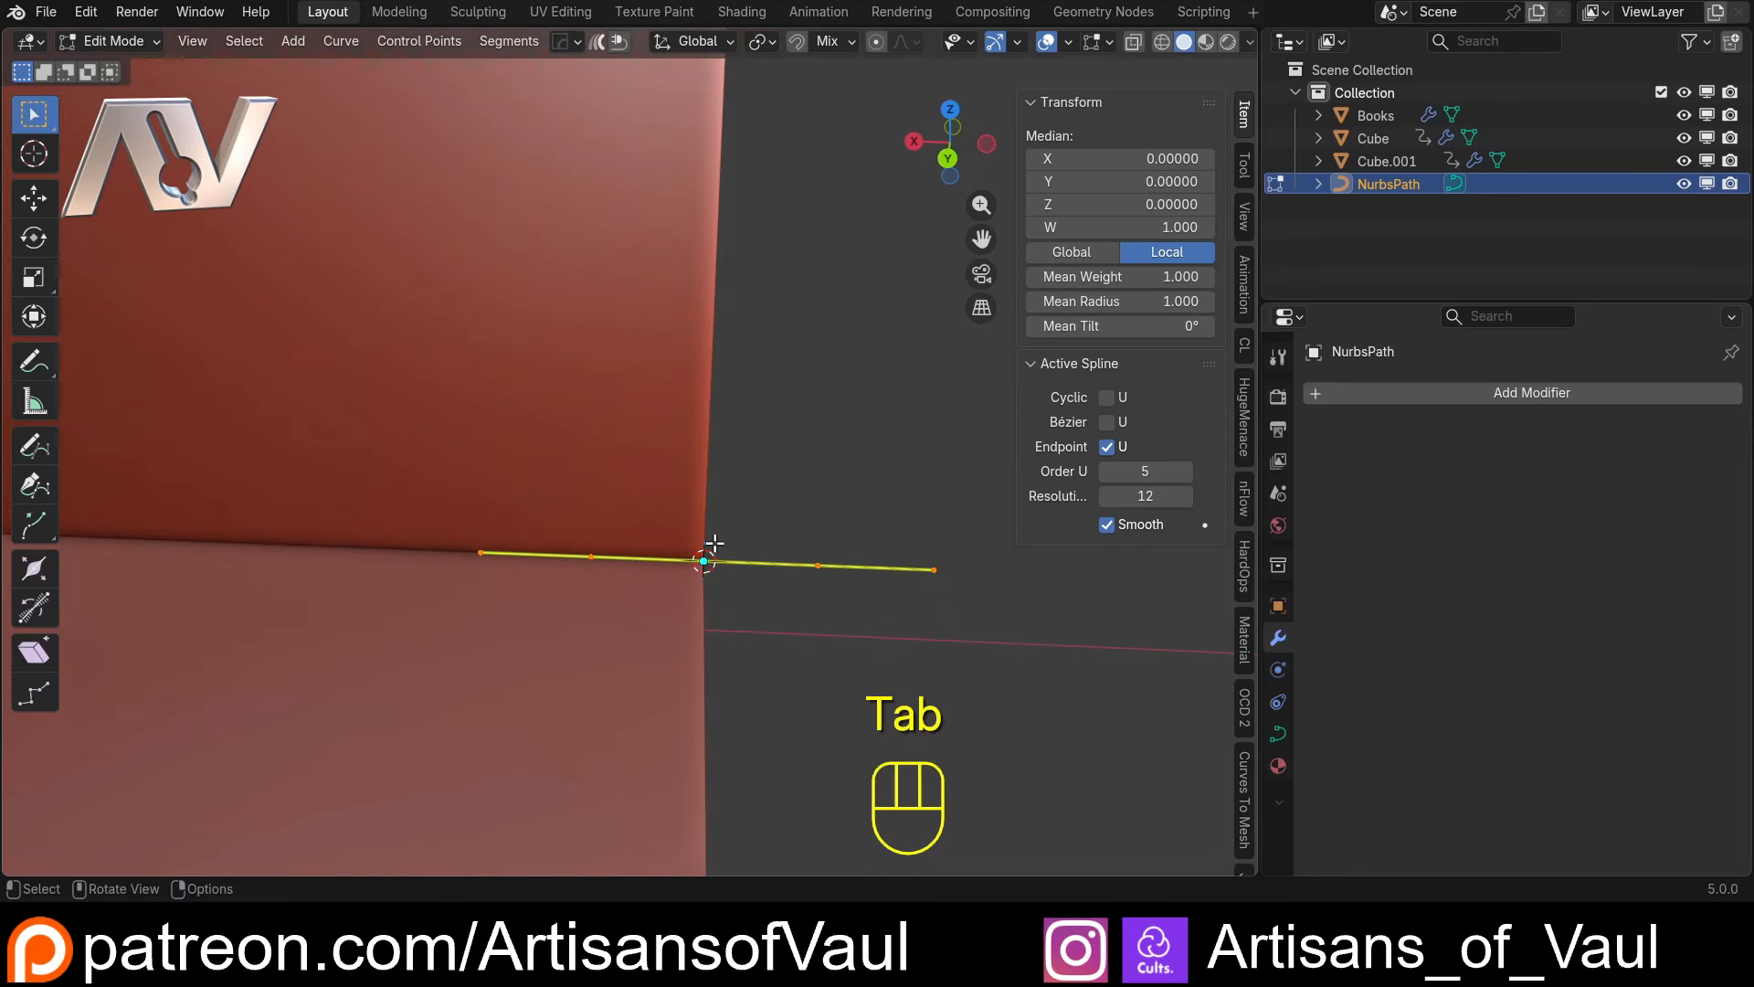
click(794, 643)
drag(439, 482, 607, 603)
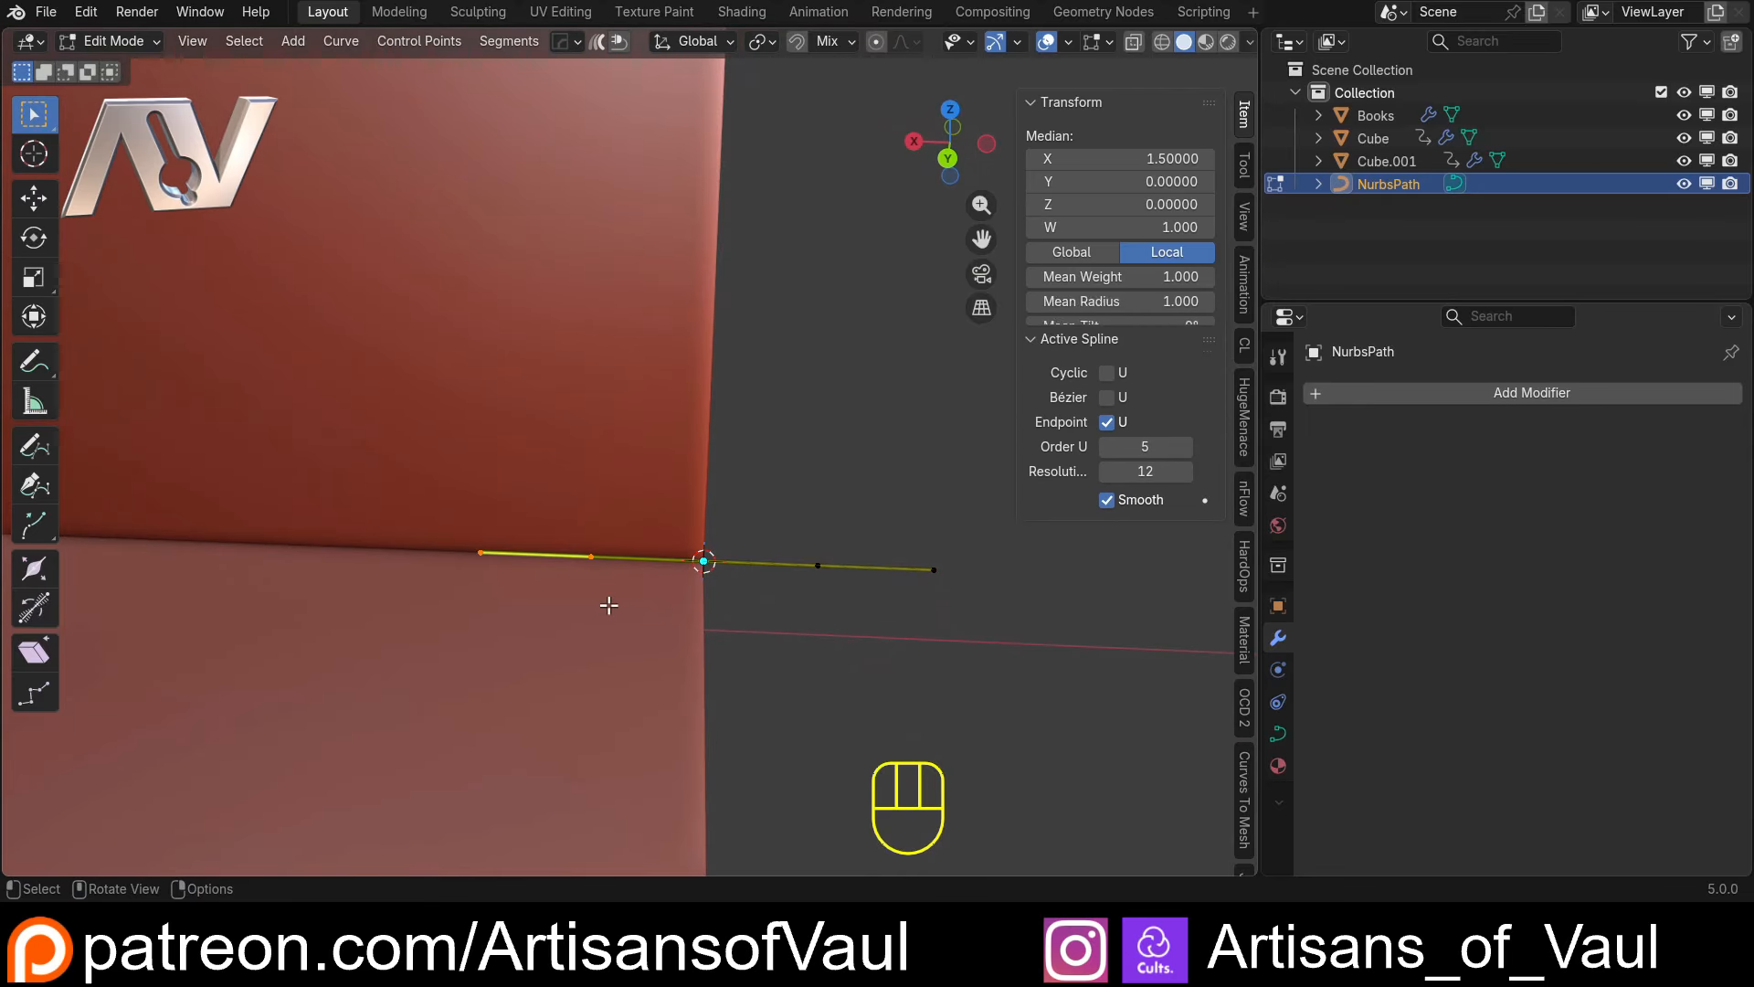
key(x)
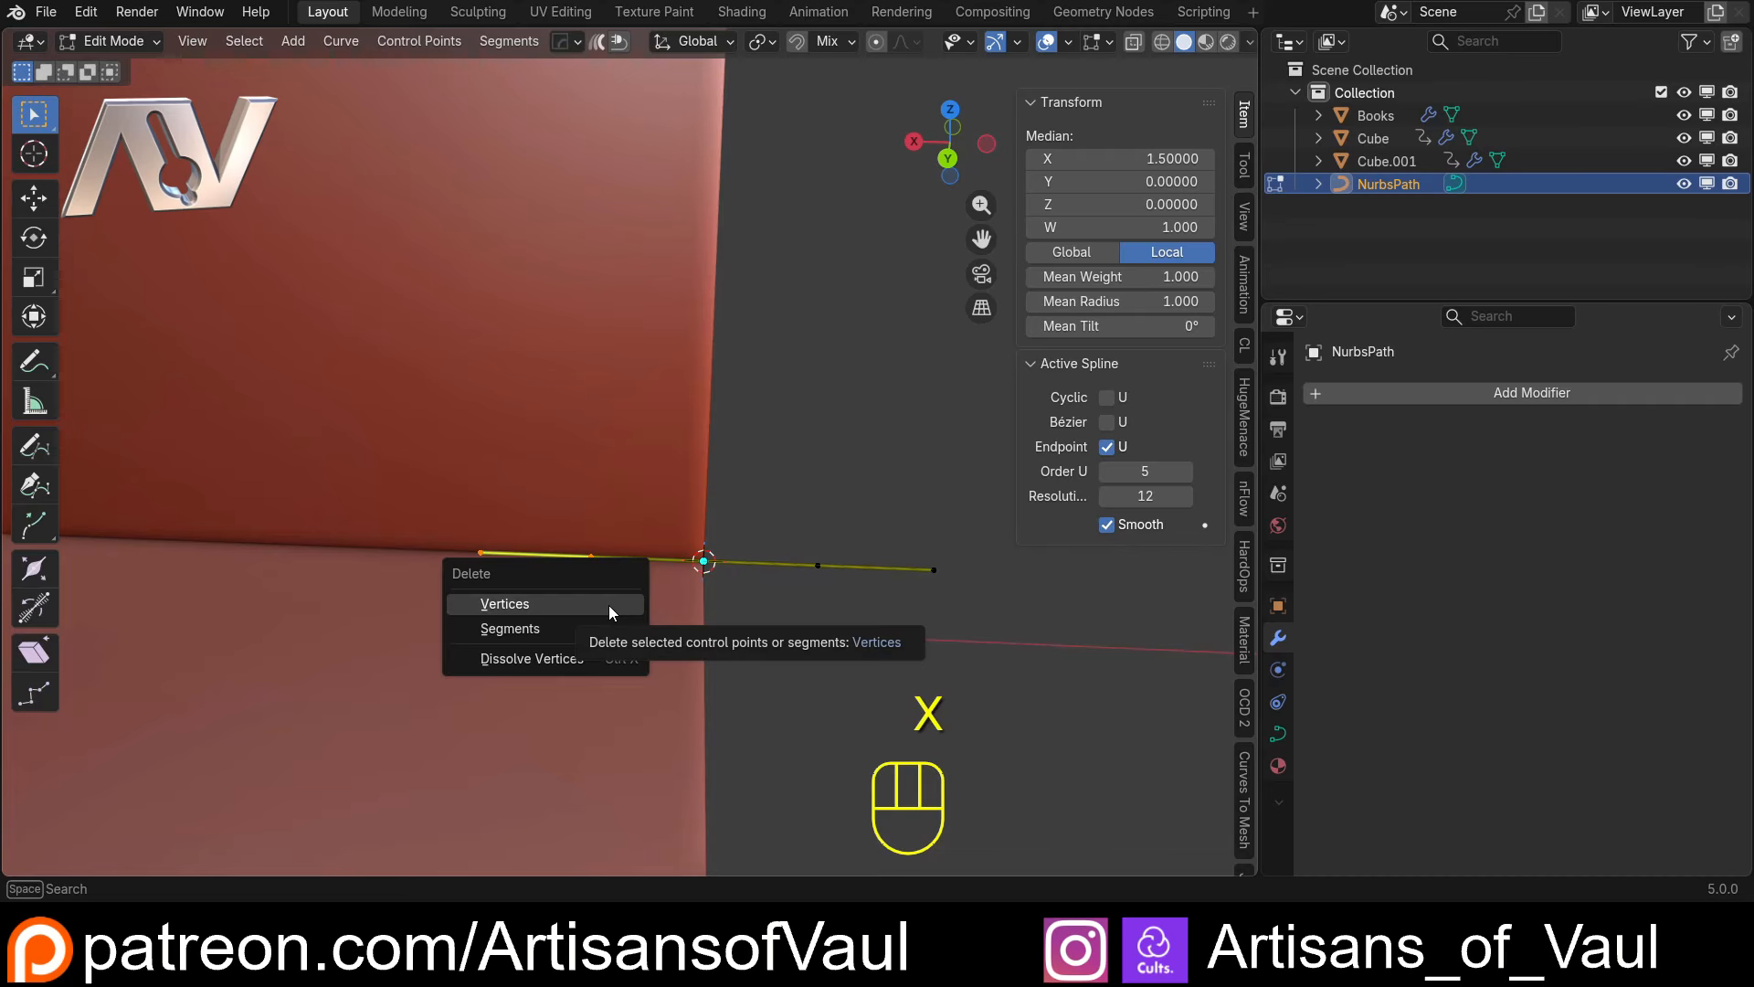
click(608, 604)
Delete the path's middle control point, the one at X -1 between its origin and its end
mouse_move(798, 579)
middle_down()
mouse_move(567, 588)
mouse_move(824, 563)
middle_up()
click(803, 572)
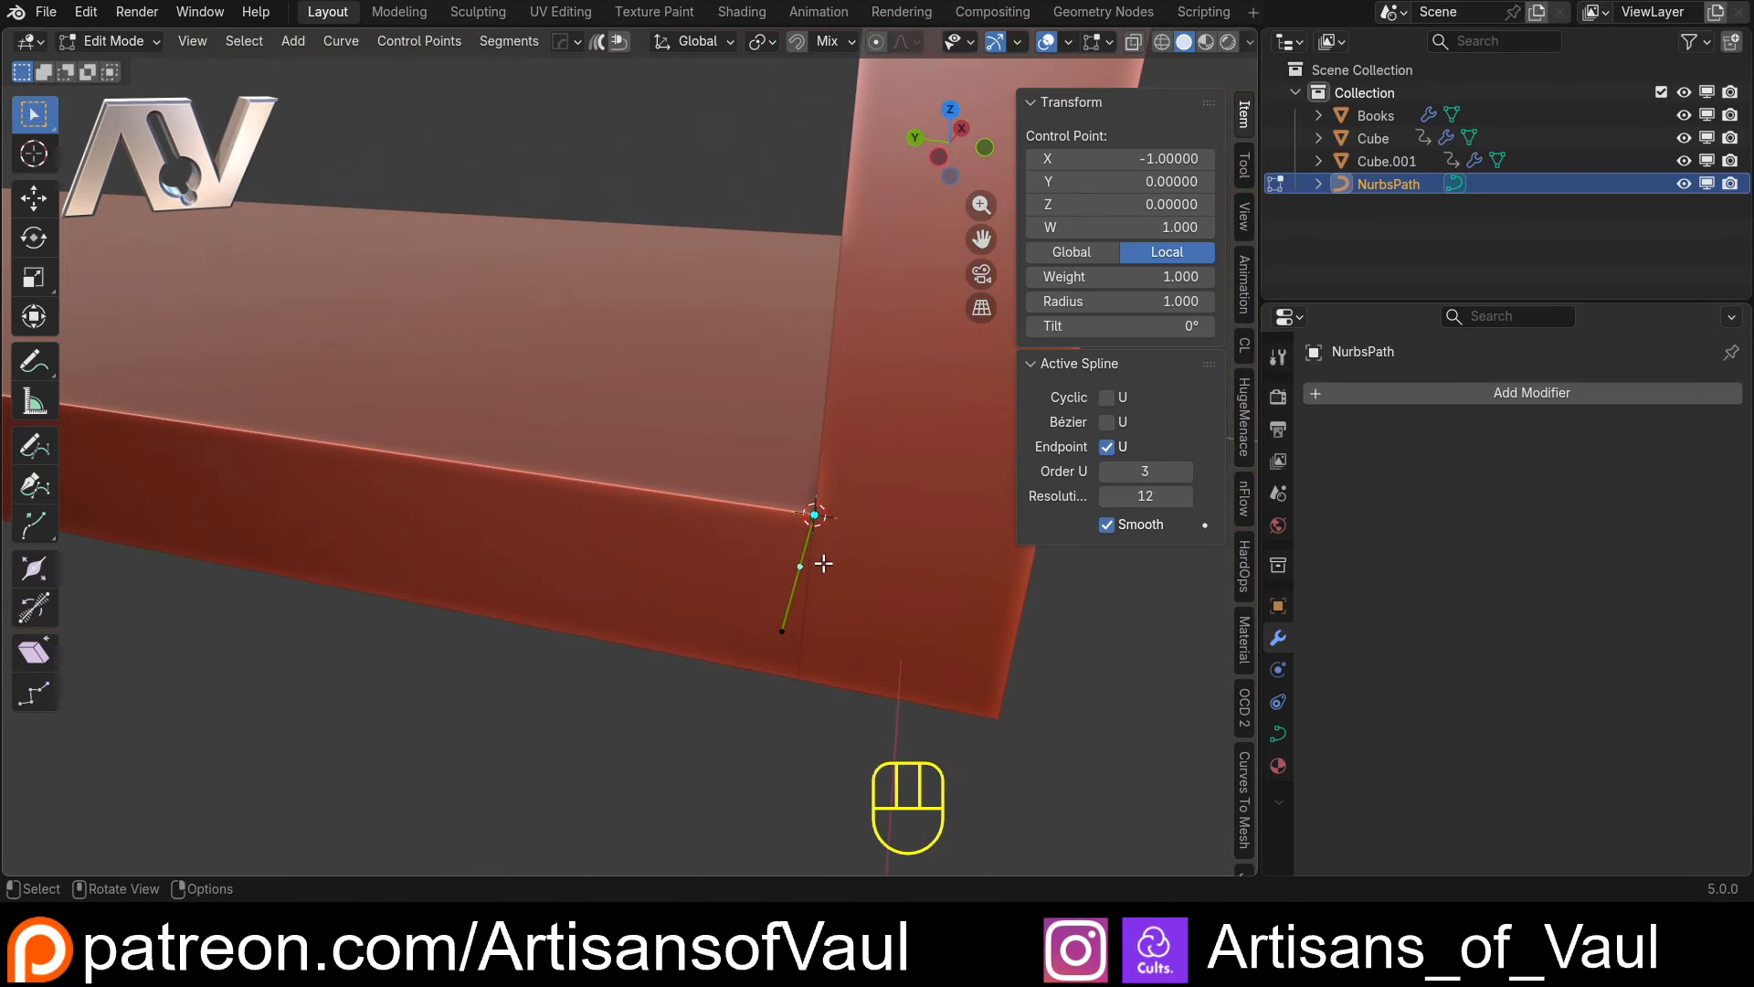
key(x)
click(824, 563)
Try moving the path's end control point freely along the edge of the lower shelf
click(782, 626)
mouse_move(783, 619)
middle_down()
mouse_move(682, 572)
mouse_move(711, 640)
mouse_move(797, 610)
middle_up()
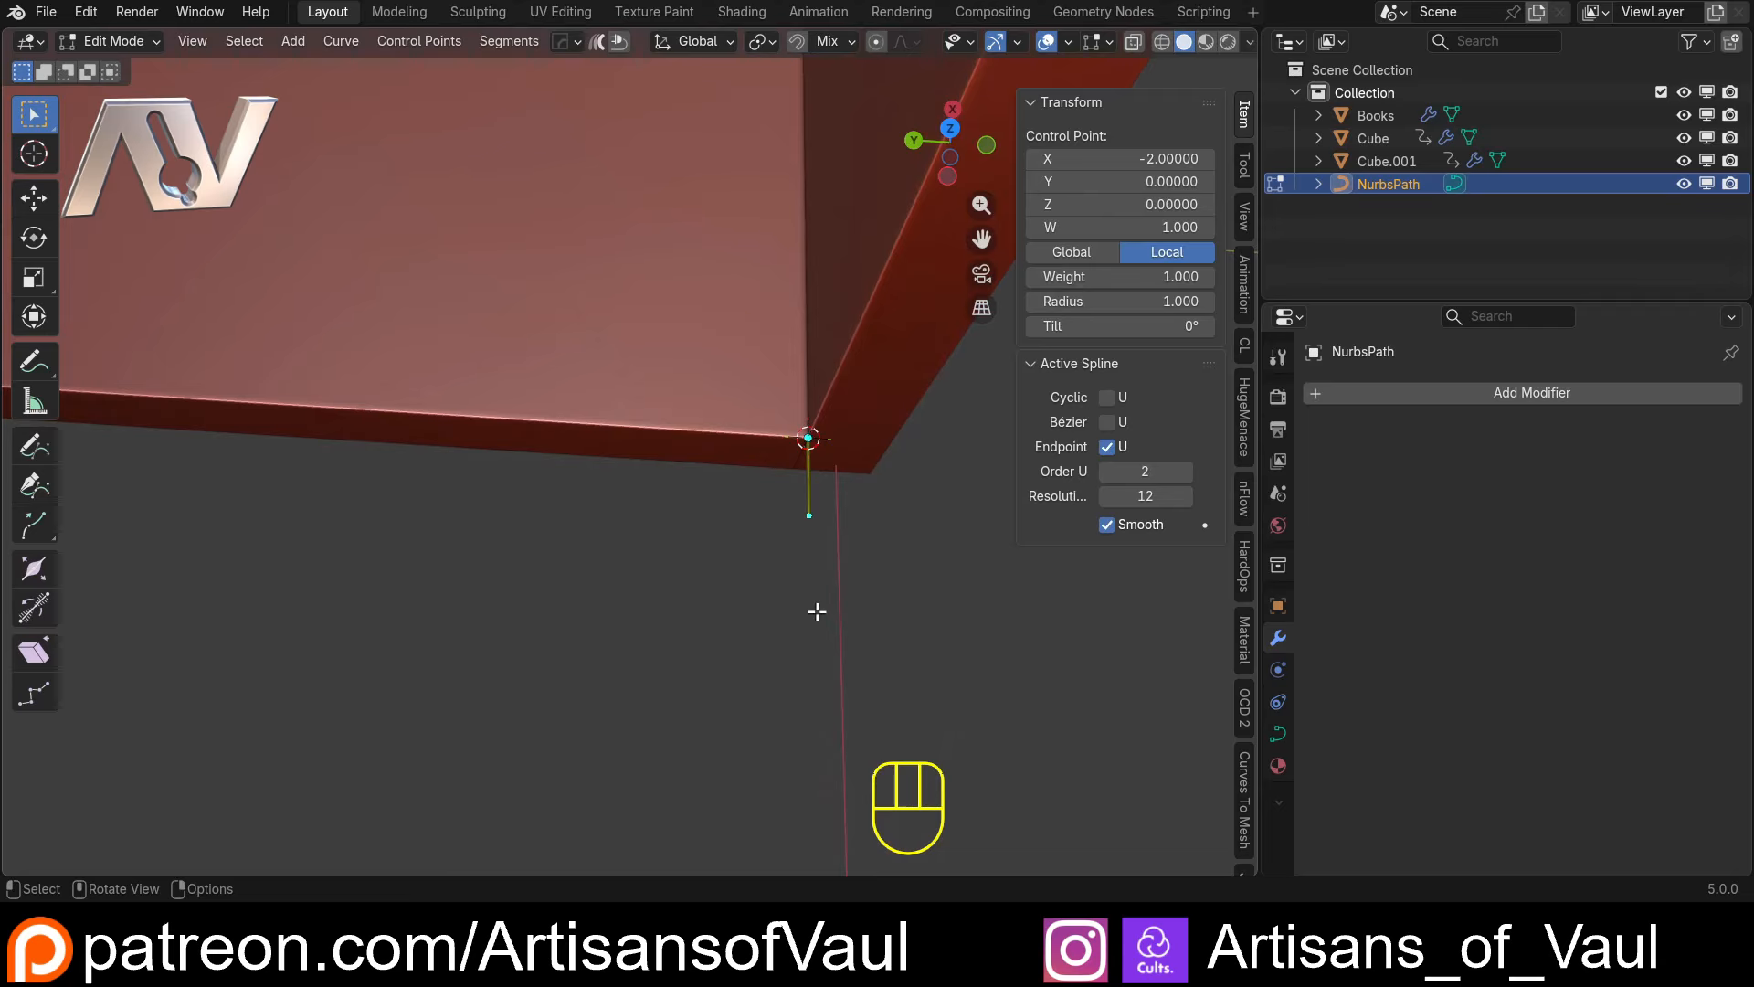
key(g)
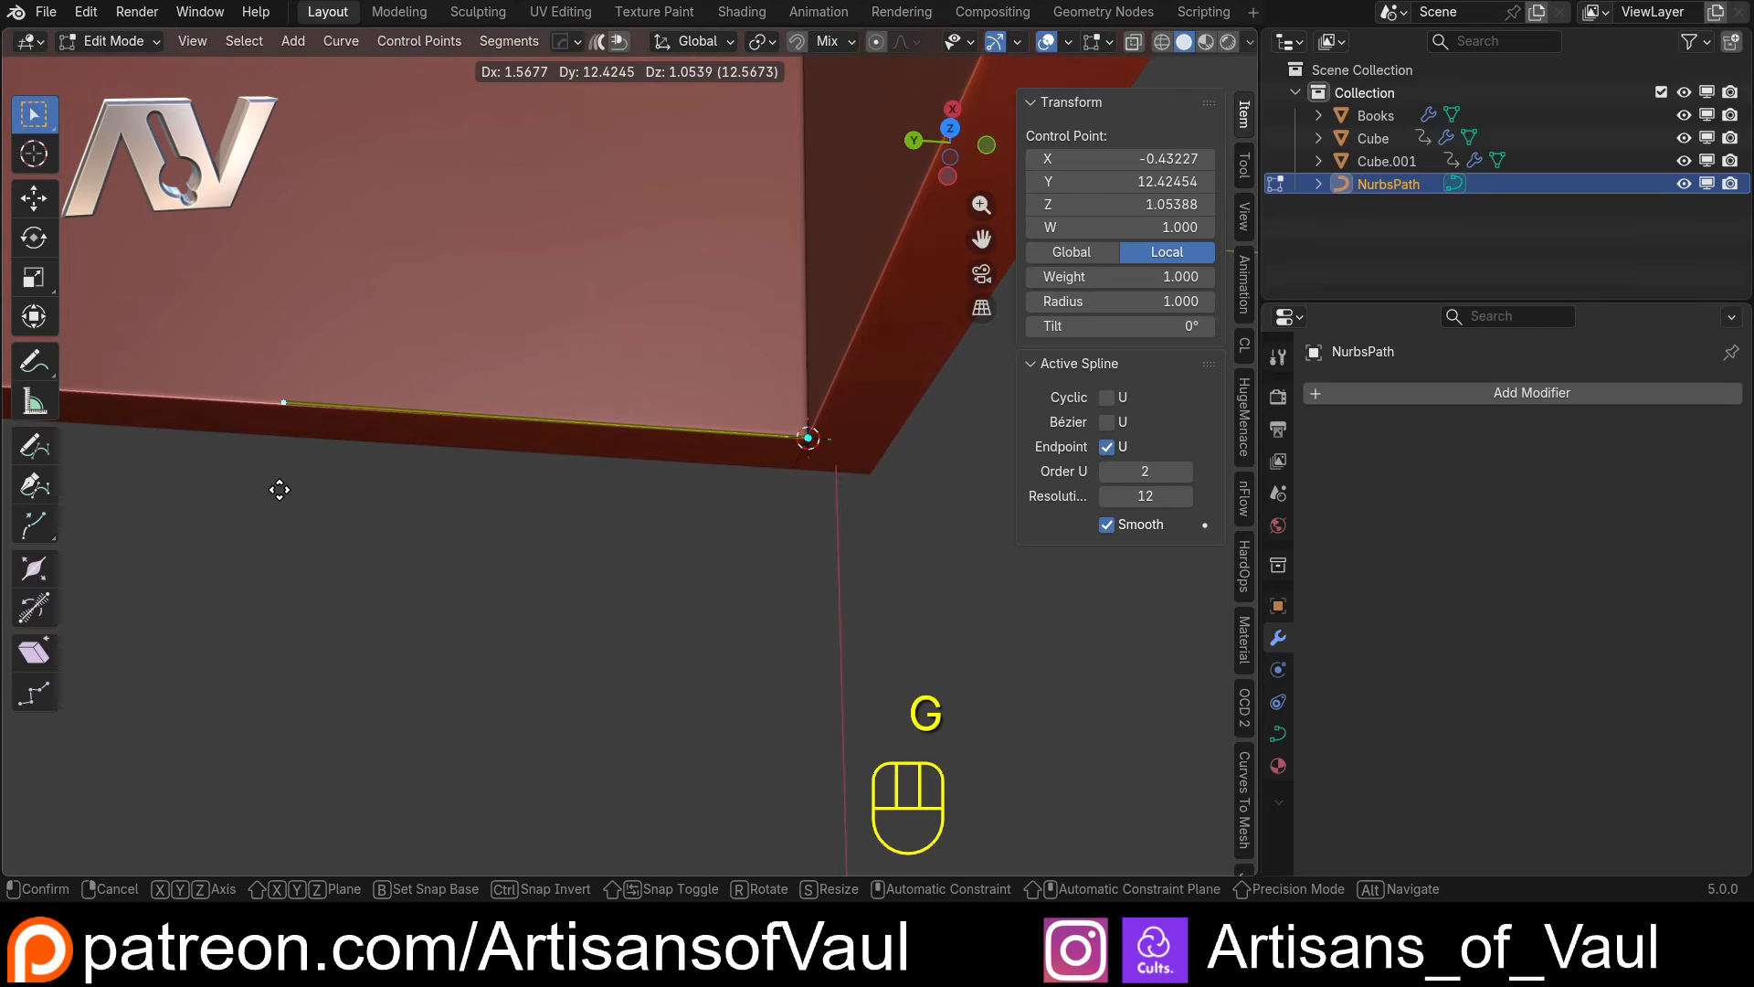
click(681, 594)
Delete the path's end control point, keeping only the point at its origin in the shelf corner
shift+middle_drag(831, 590, 691, 579)
scroll(639, 552, up, 3)
click(498, 518)
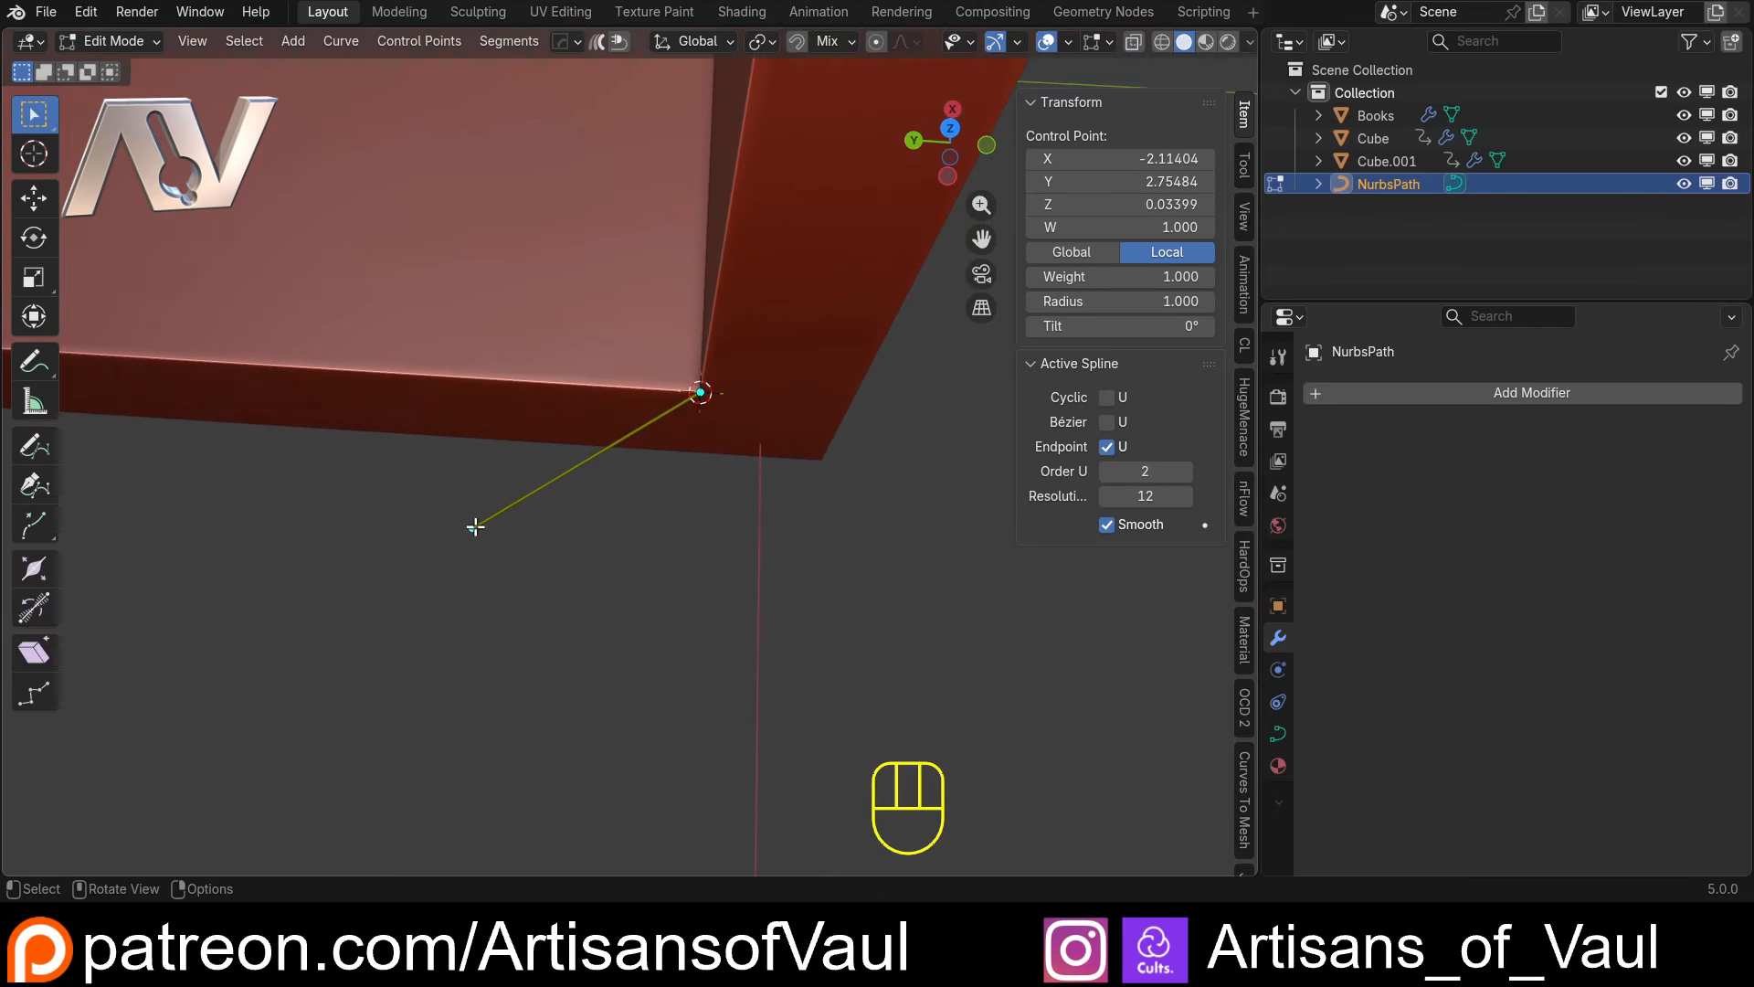
key(x)
click(477, 526)
Extrude the remaining control point about 7.23 along the Y axis on the shelf edge, and return to Object Mode
drag(648, 360, 694, 407)
middle_drag(728, 462, 721, 392)
key(e)
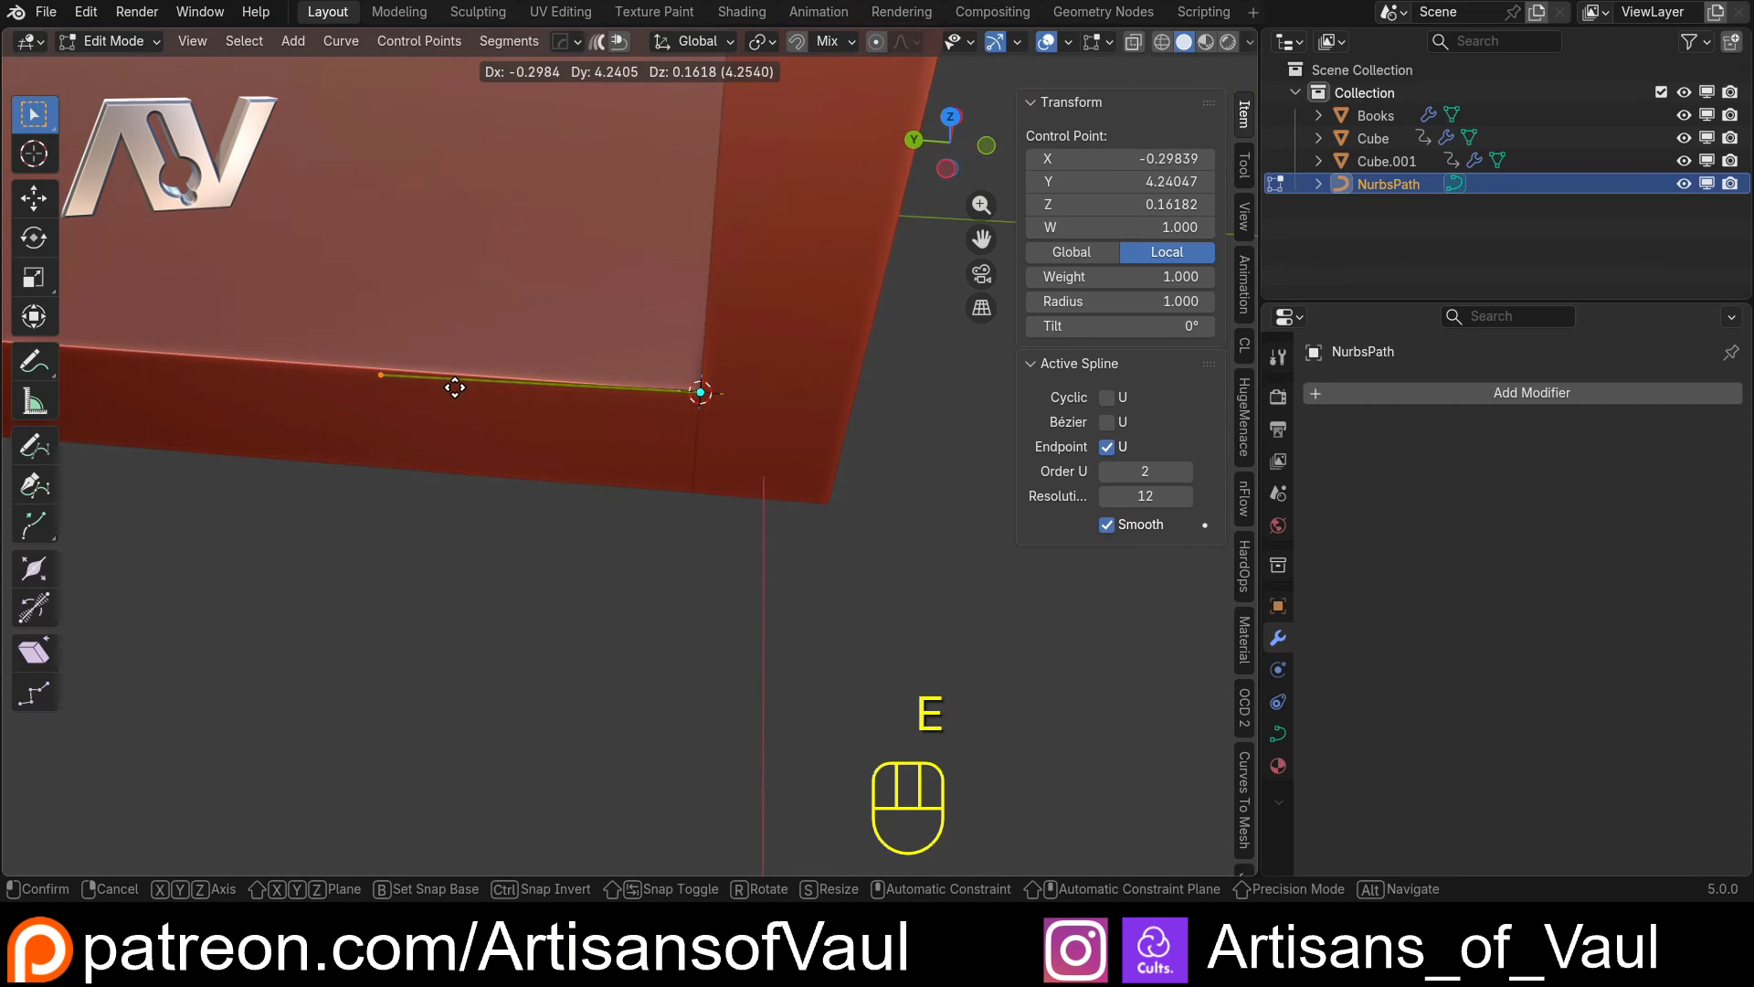
key(y)
click(260, 352)
middle_drag(260, 352, 558, 411)
key(Tab)
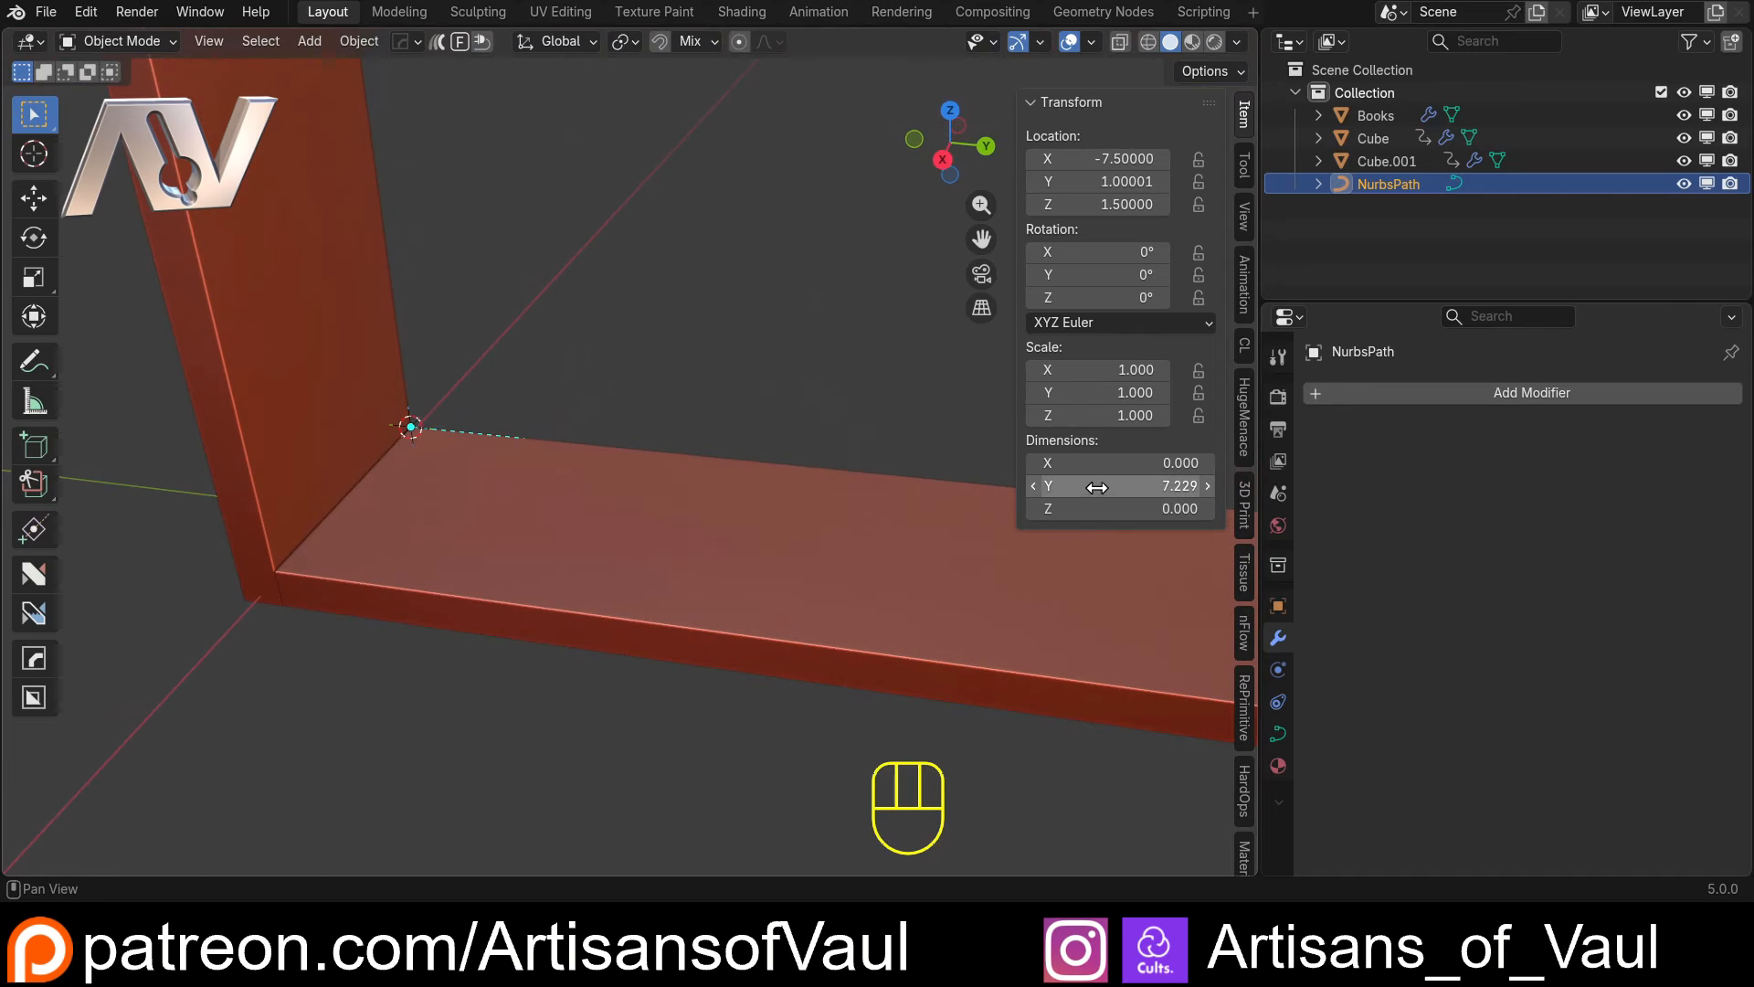
Stretch the path's Y dimension to about 64.63 so it spans the lower shelf between the side panels
drag(1097, 487, 1188, 486)
scroll(722, 449, down, 4)
shift+middle_drag(722, 450, 545, 456)
drag(1088, 486, 1142, 486)
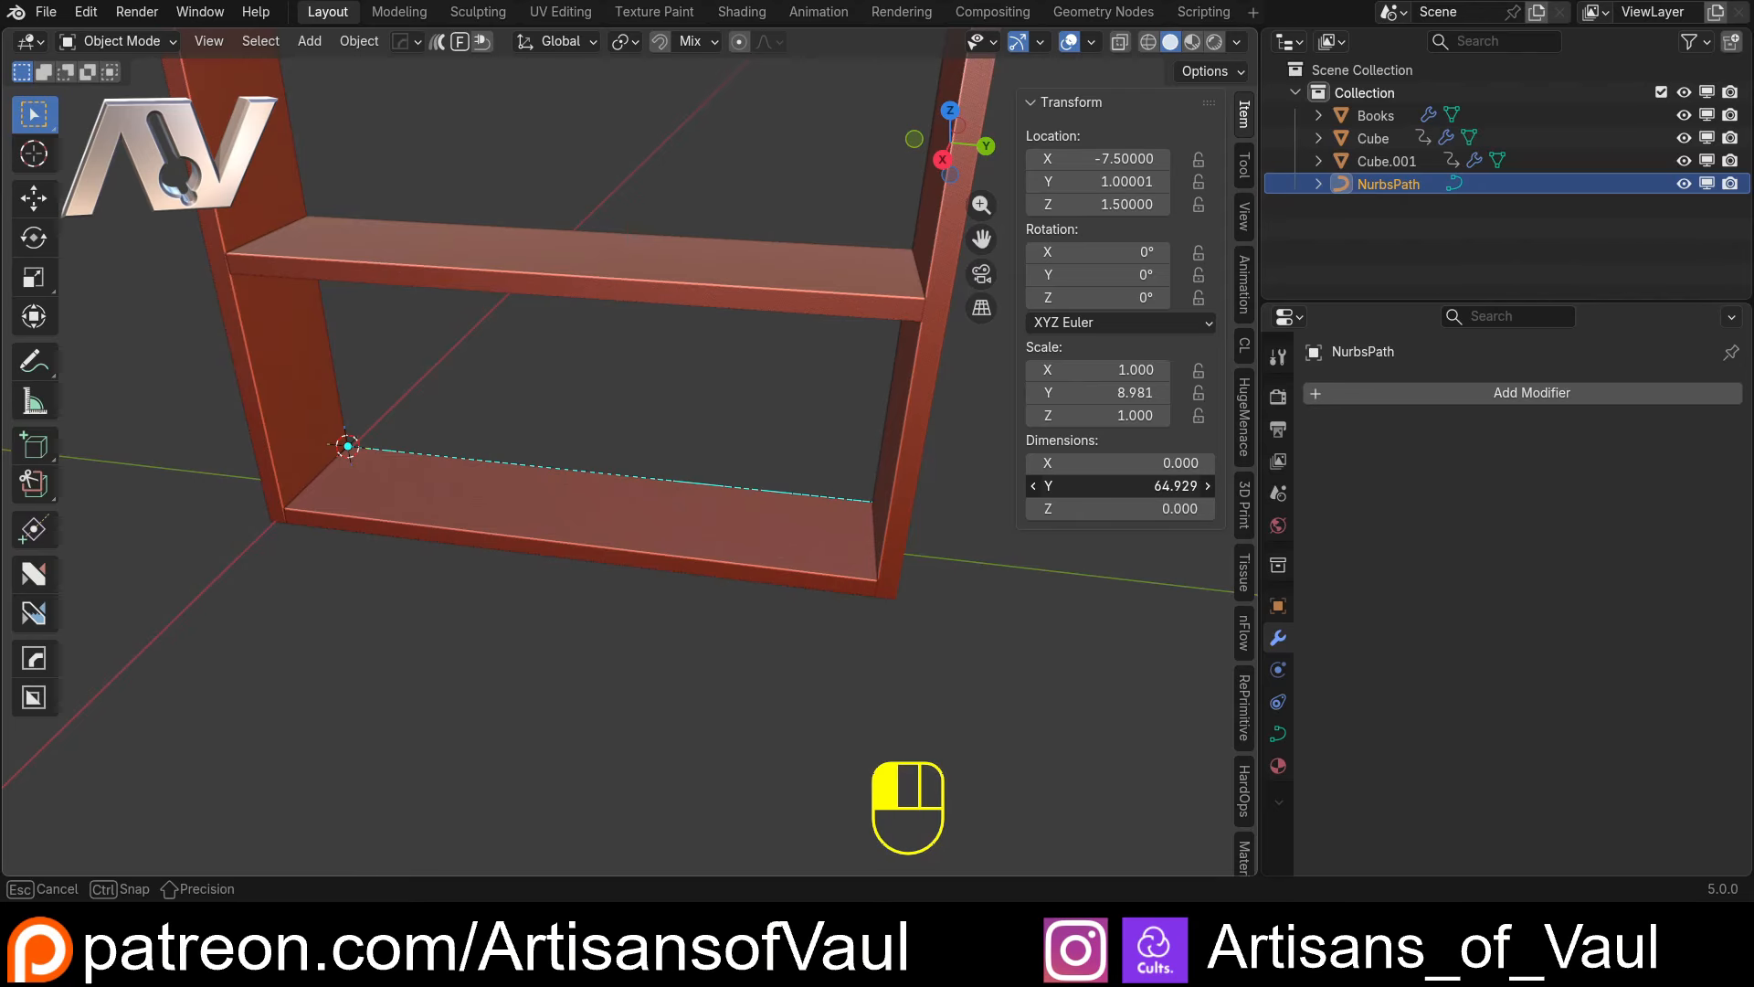
drag(1178, 485, 1178, 485)
Copy the Y scale of the shelf object Cube.001 as a new driver, and select the NurbsPath
middle_drag(819, 485, 139, 623)
click(550, 687)
scroll(552, 583, down, 5)
middle_drag(552, 583, 530, 601)
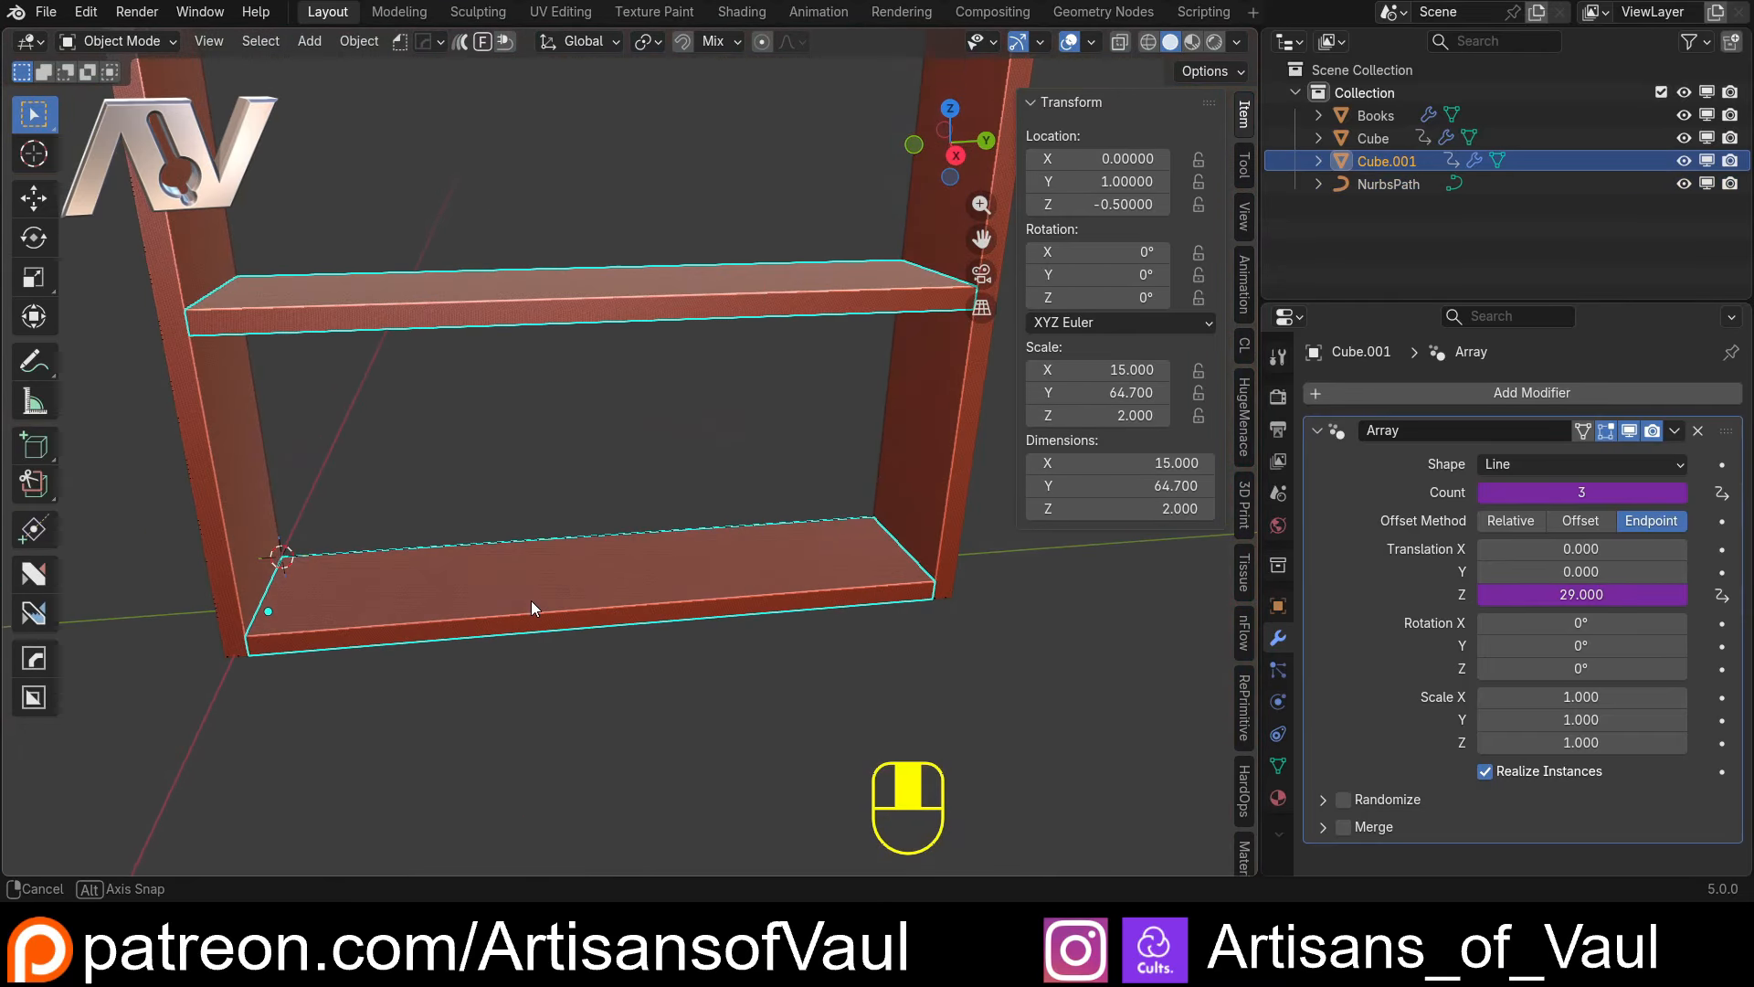
right_click(1103, 393)
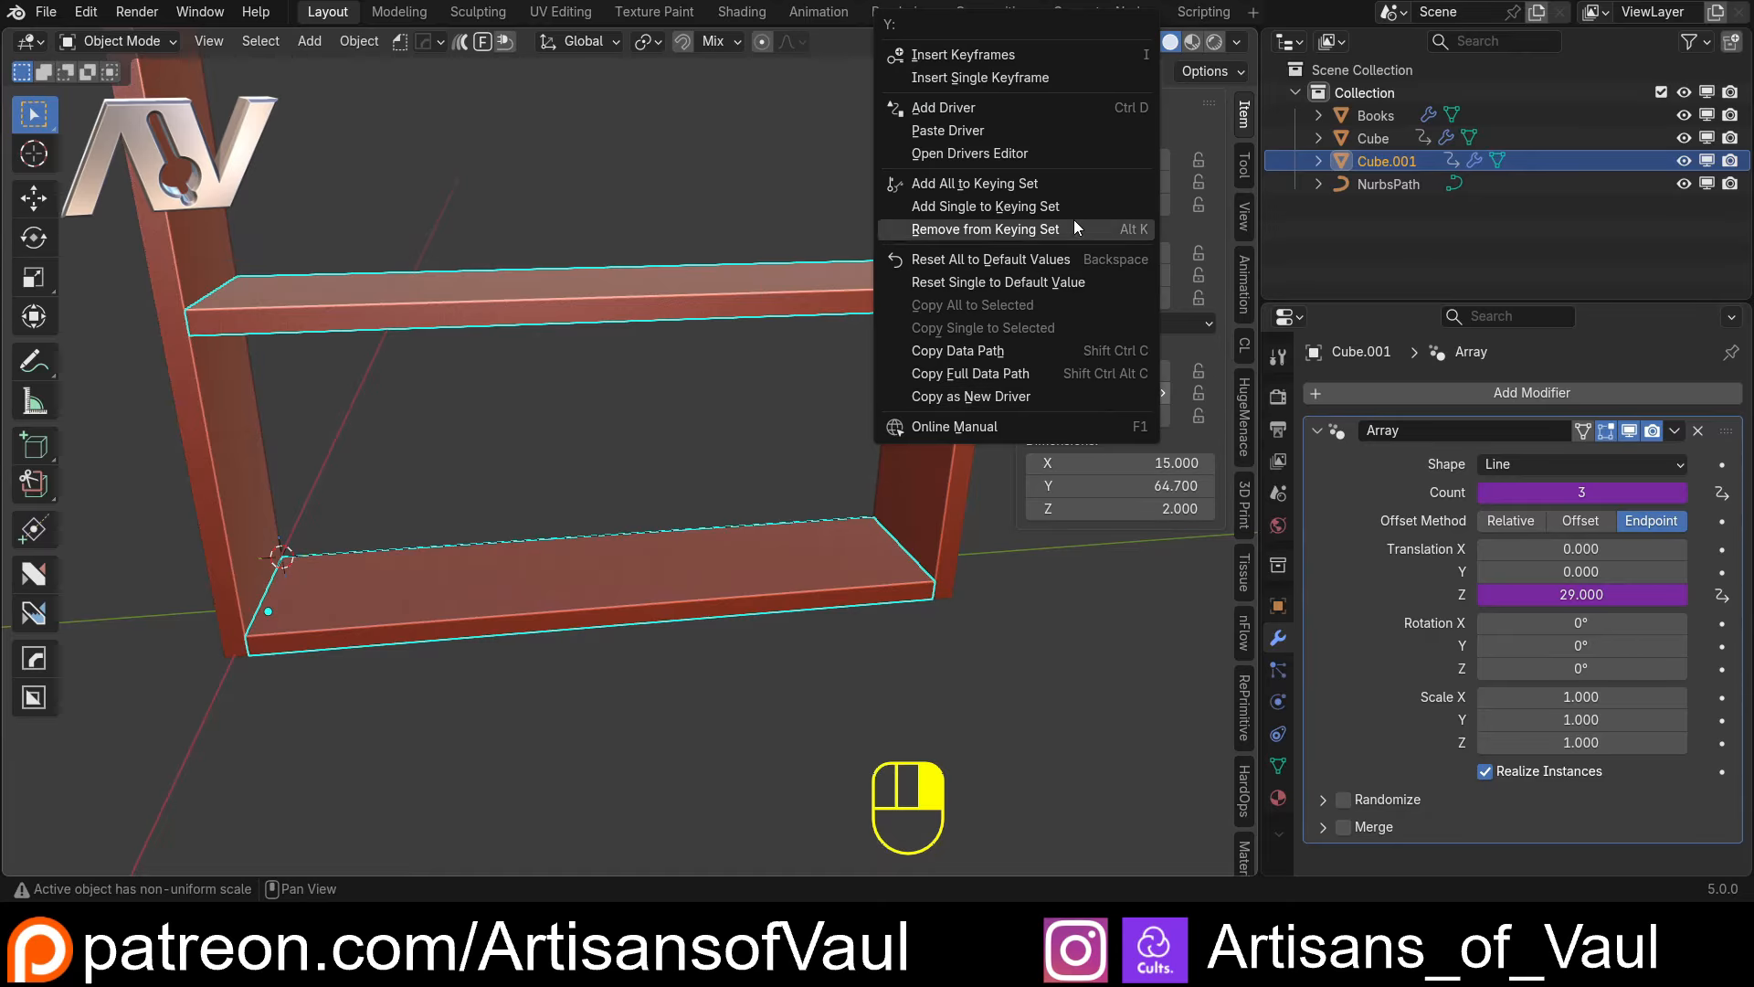
click(981, 393)
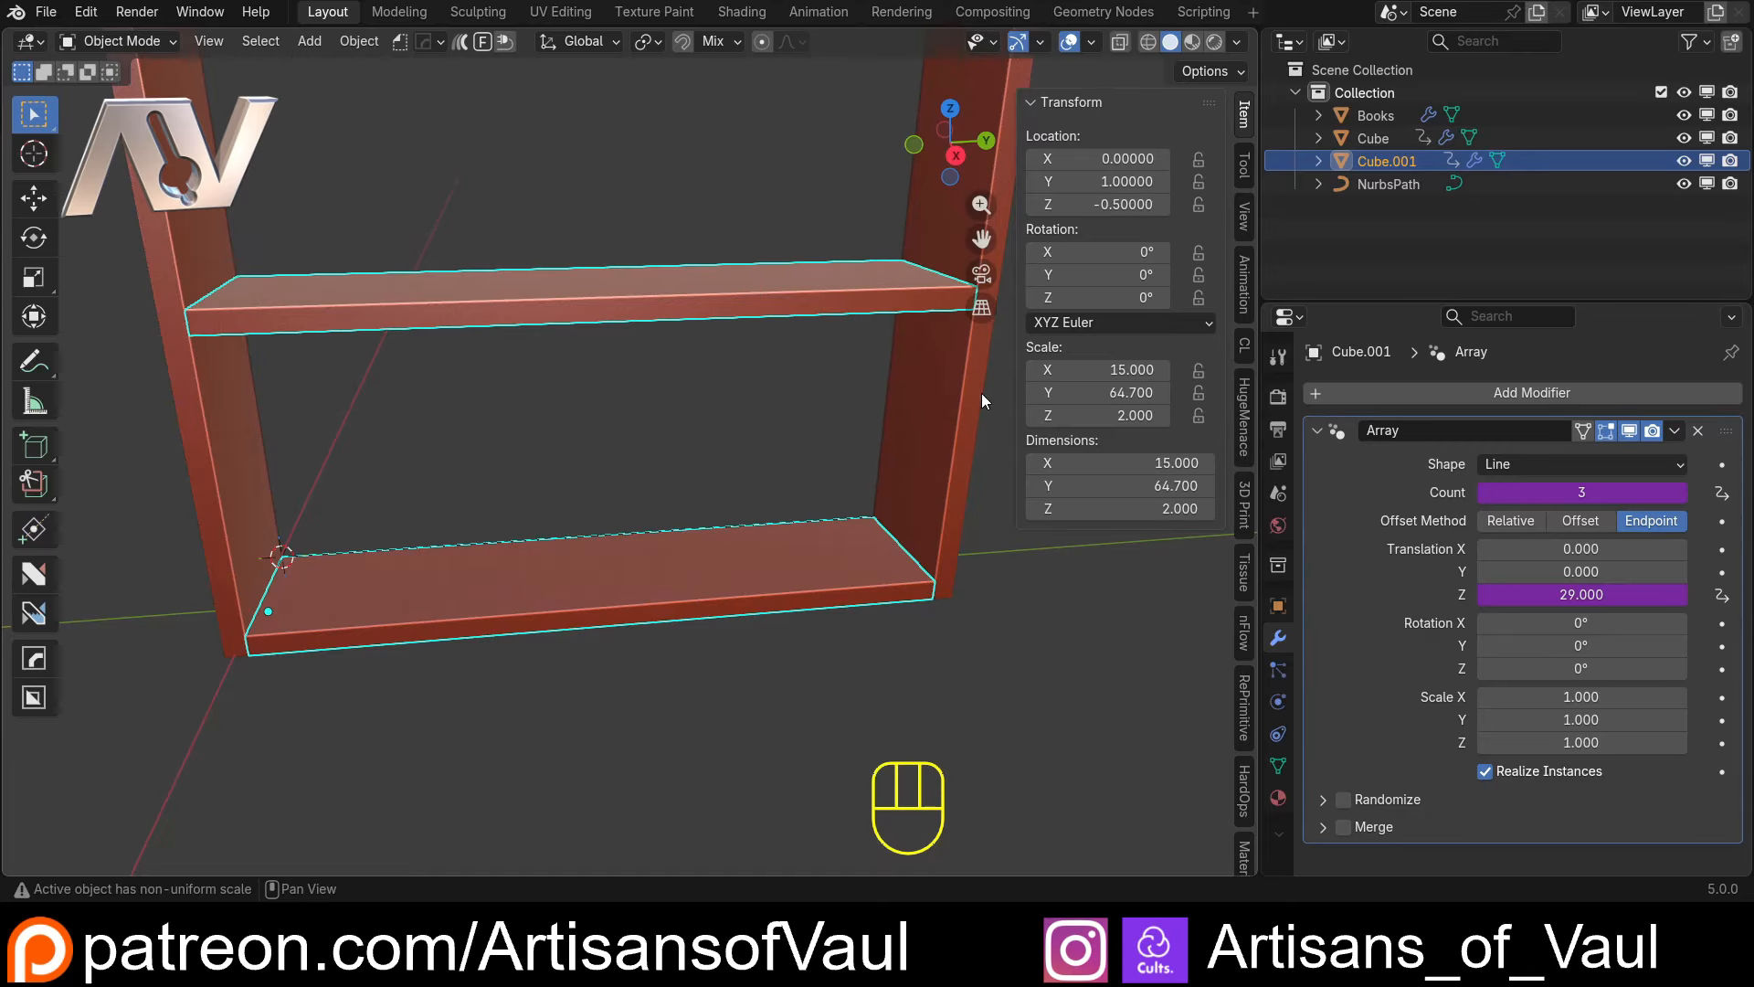
click(1391, 187)
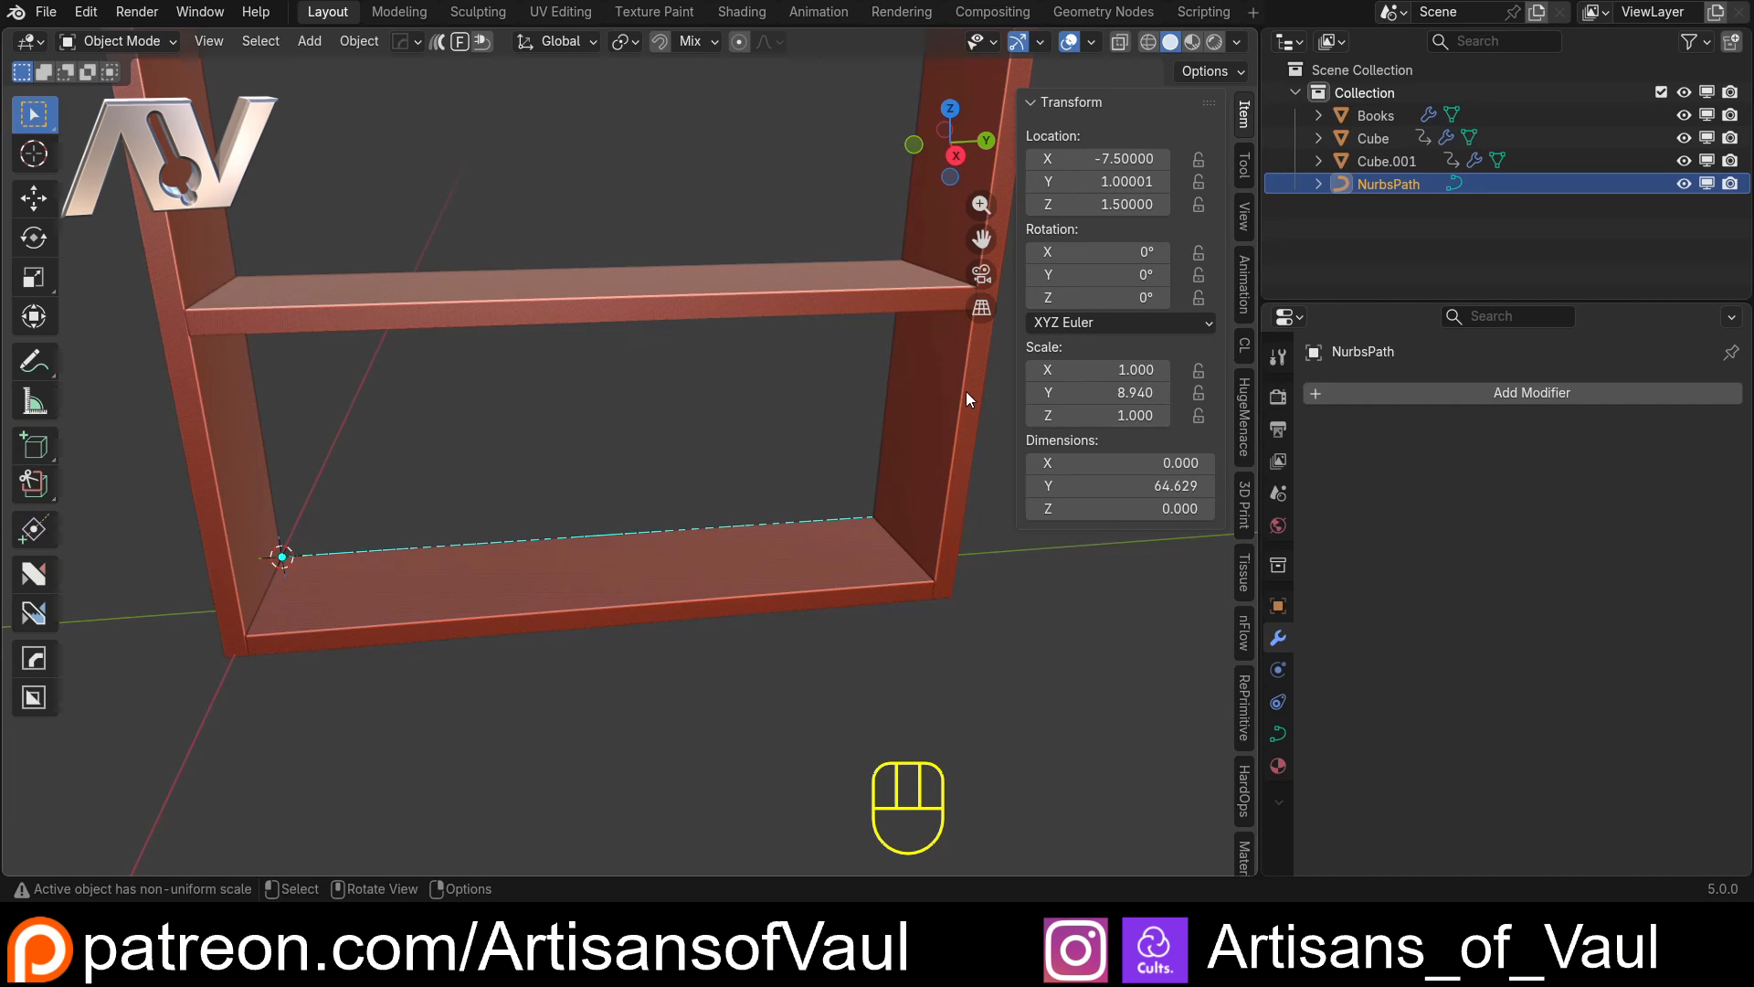
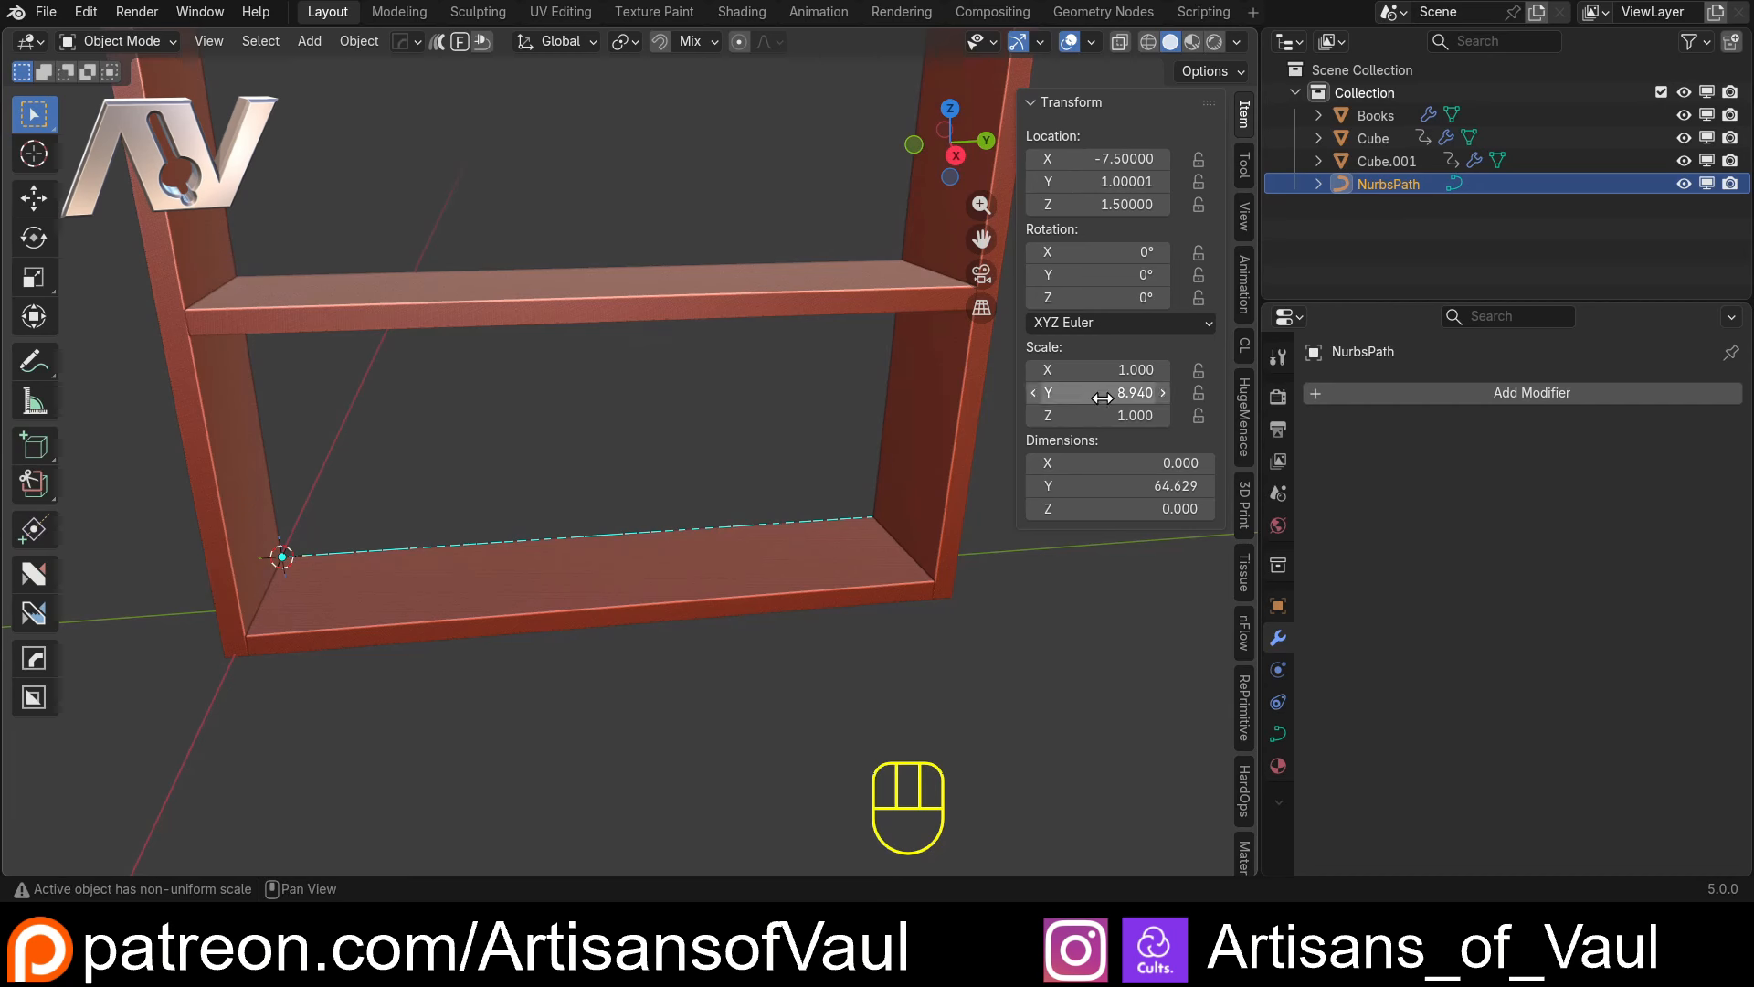
Set the NurbsPath's Y dimension to 1 and apply its scale
click(1117, 482)
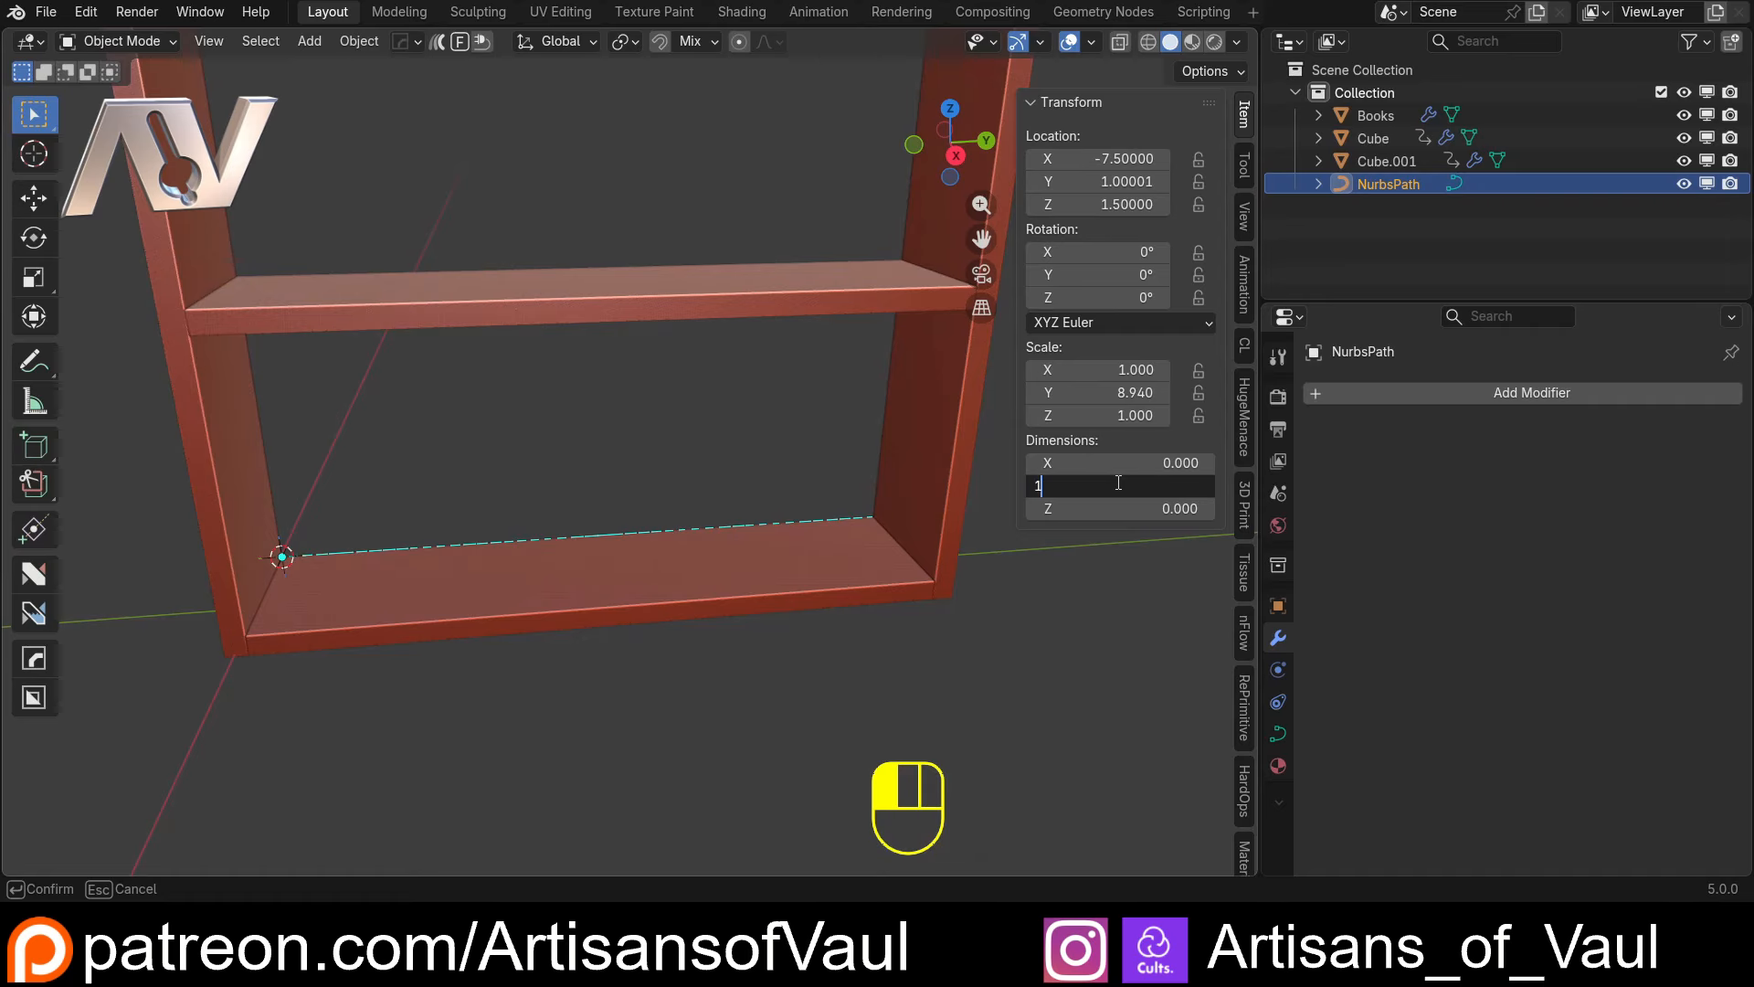
text(1)
key(Return)
key(ctrl+a)
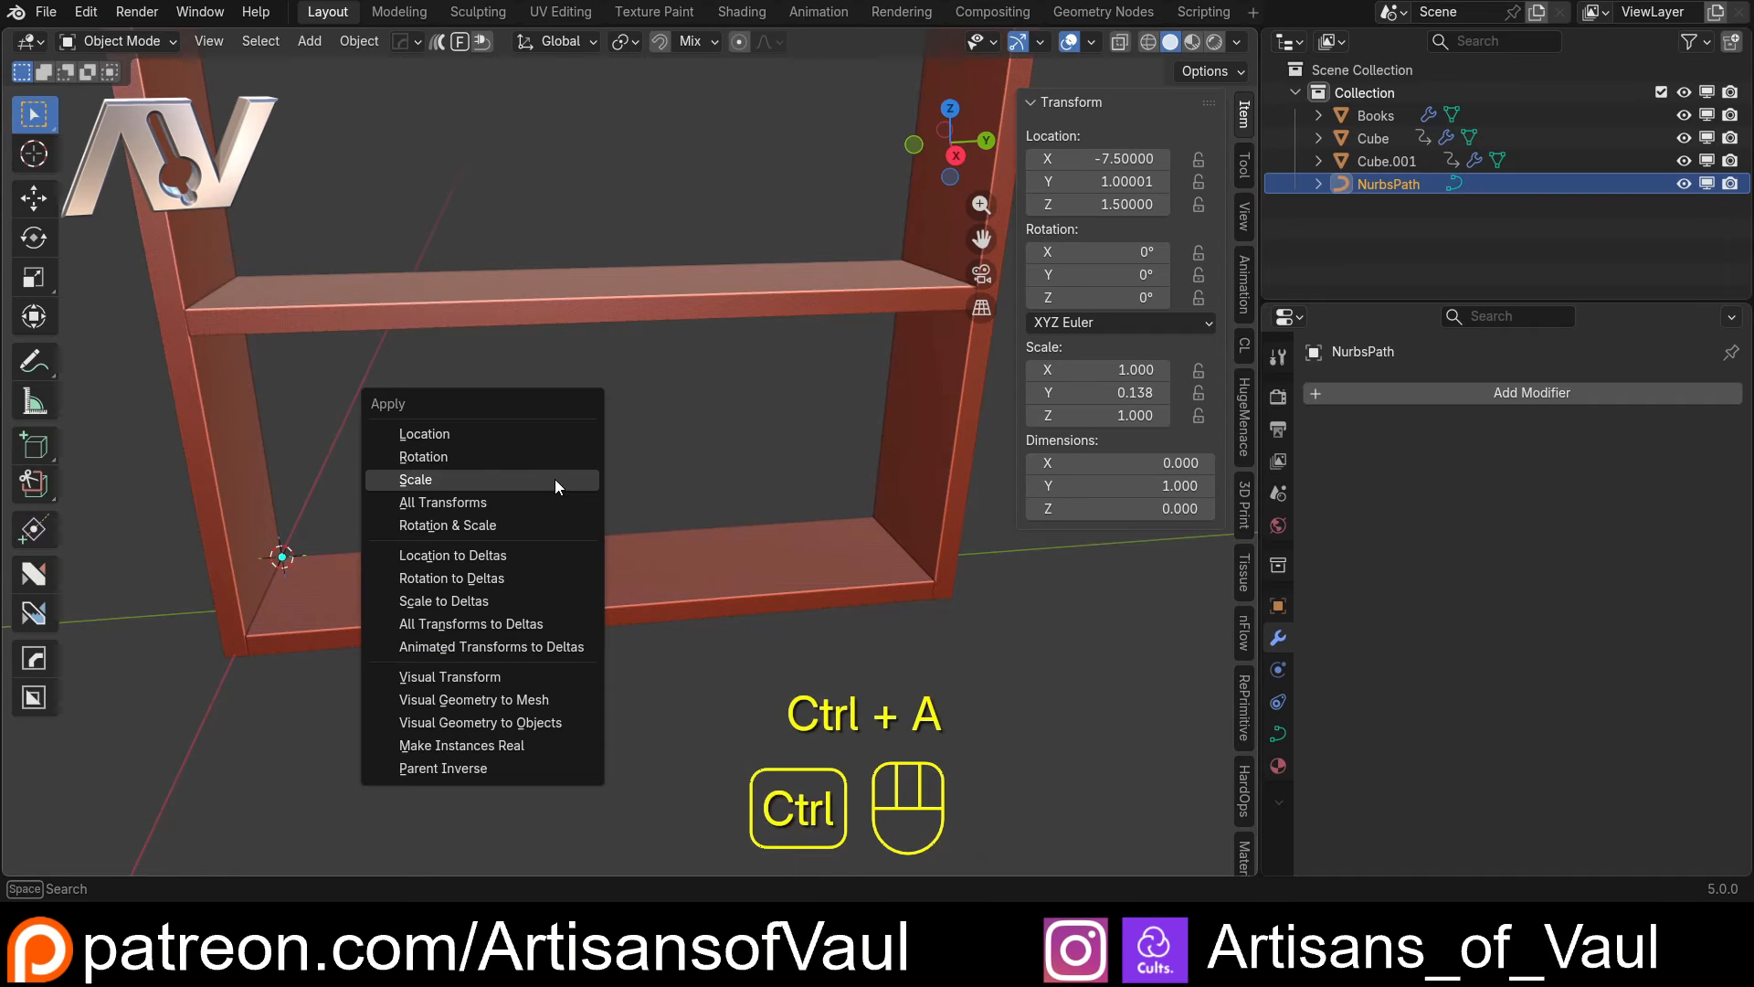
click(495, 486)
Paste the copied shelf scale driver onto the NurbsPath's Y scale
shift+middle_drag(496, 485, 365, 516)
right_click(1126, 393)
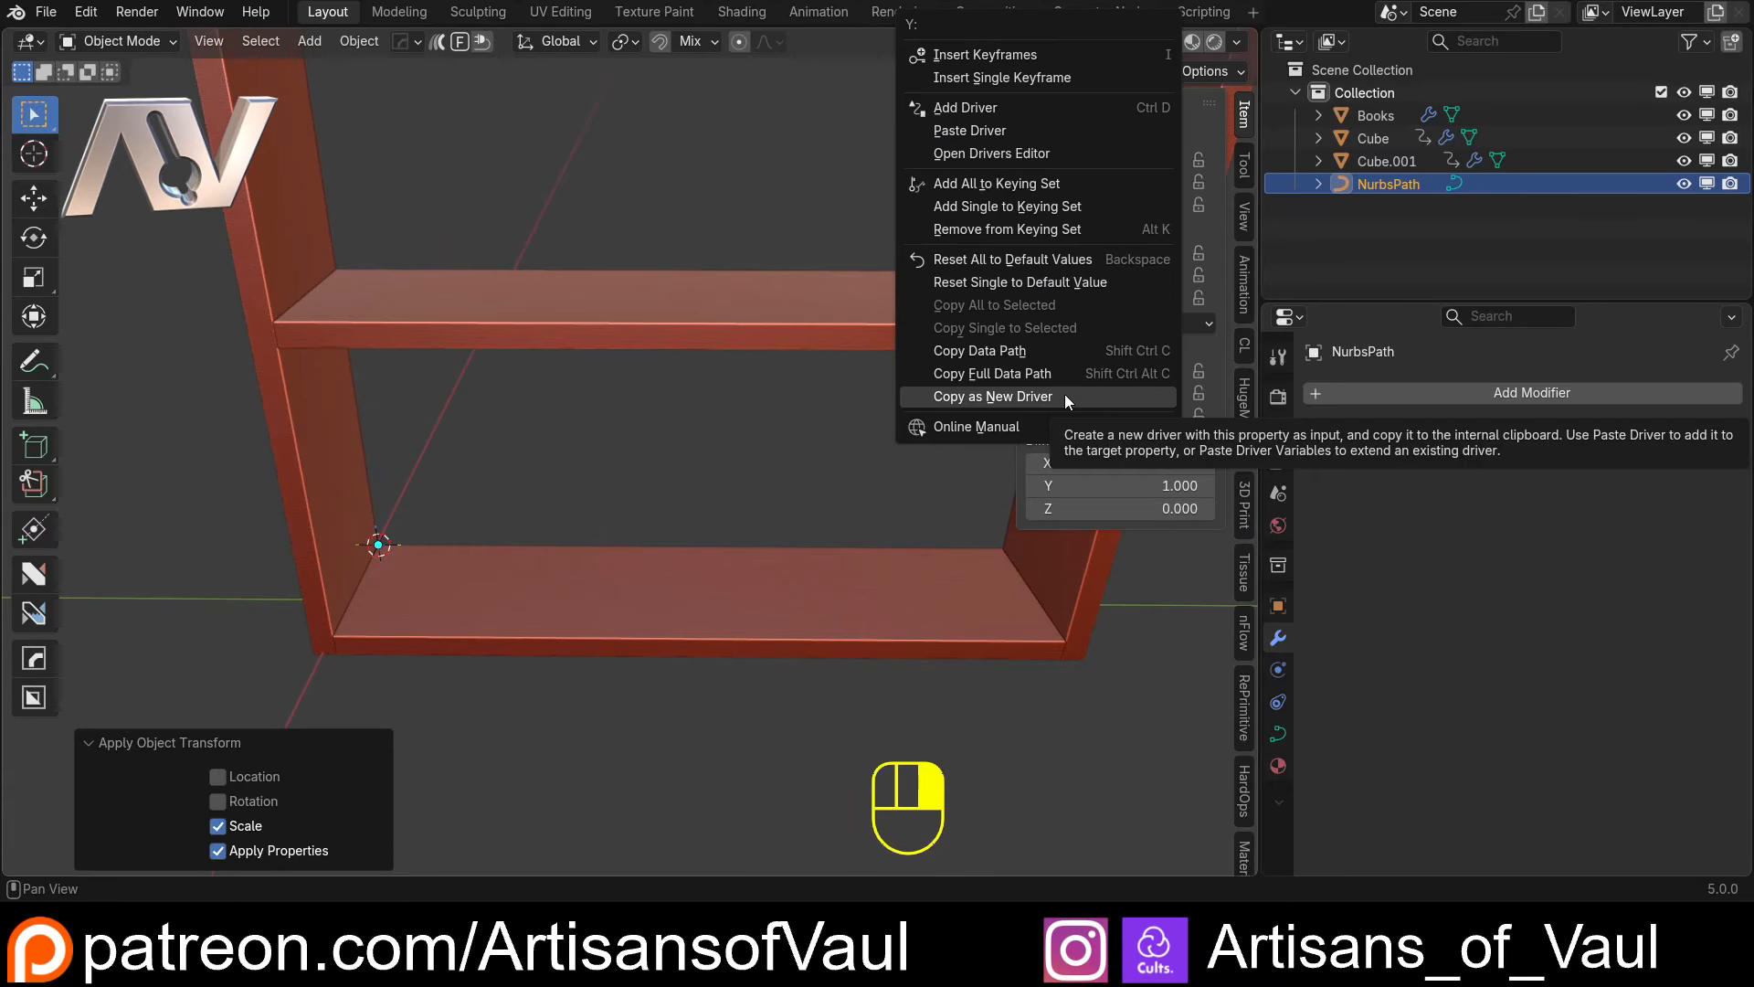
click(994, 130)
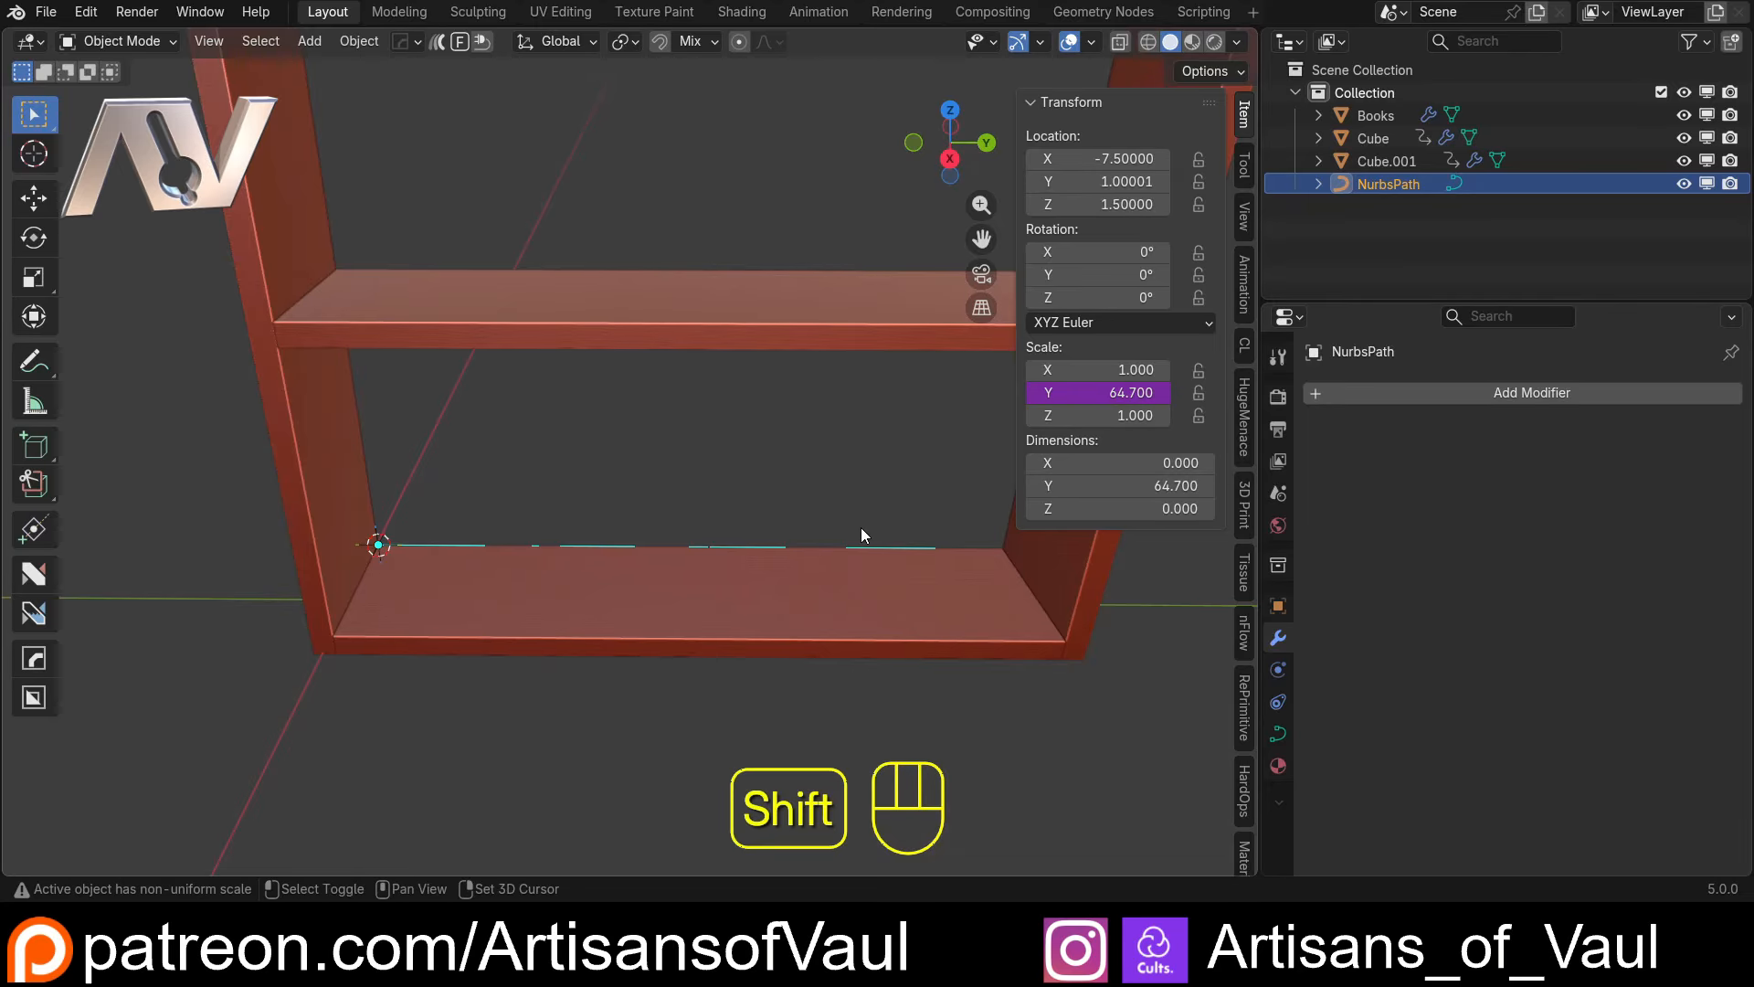
shift+middle_drag(861, 528, 770, 527)
Examine how the NurbsPath runs along the rear edge of the lower shelf, comparing it with the shelf object
click(781, 497)
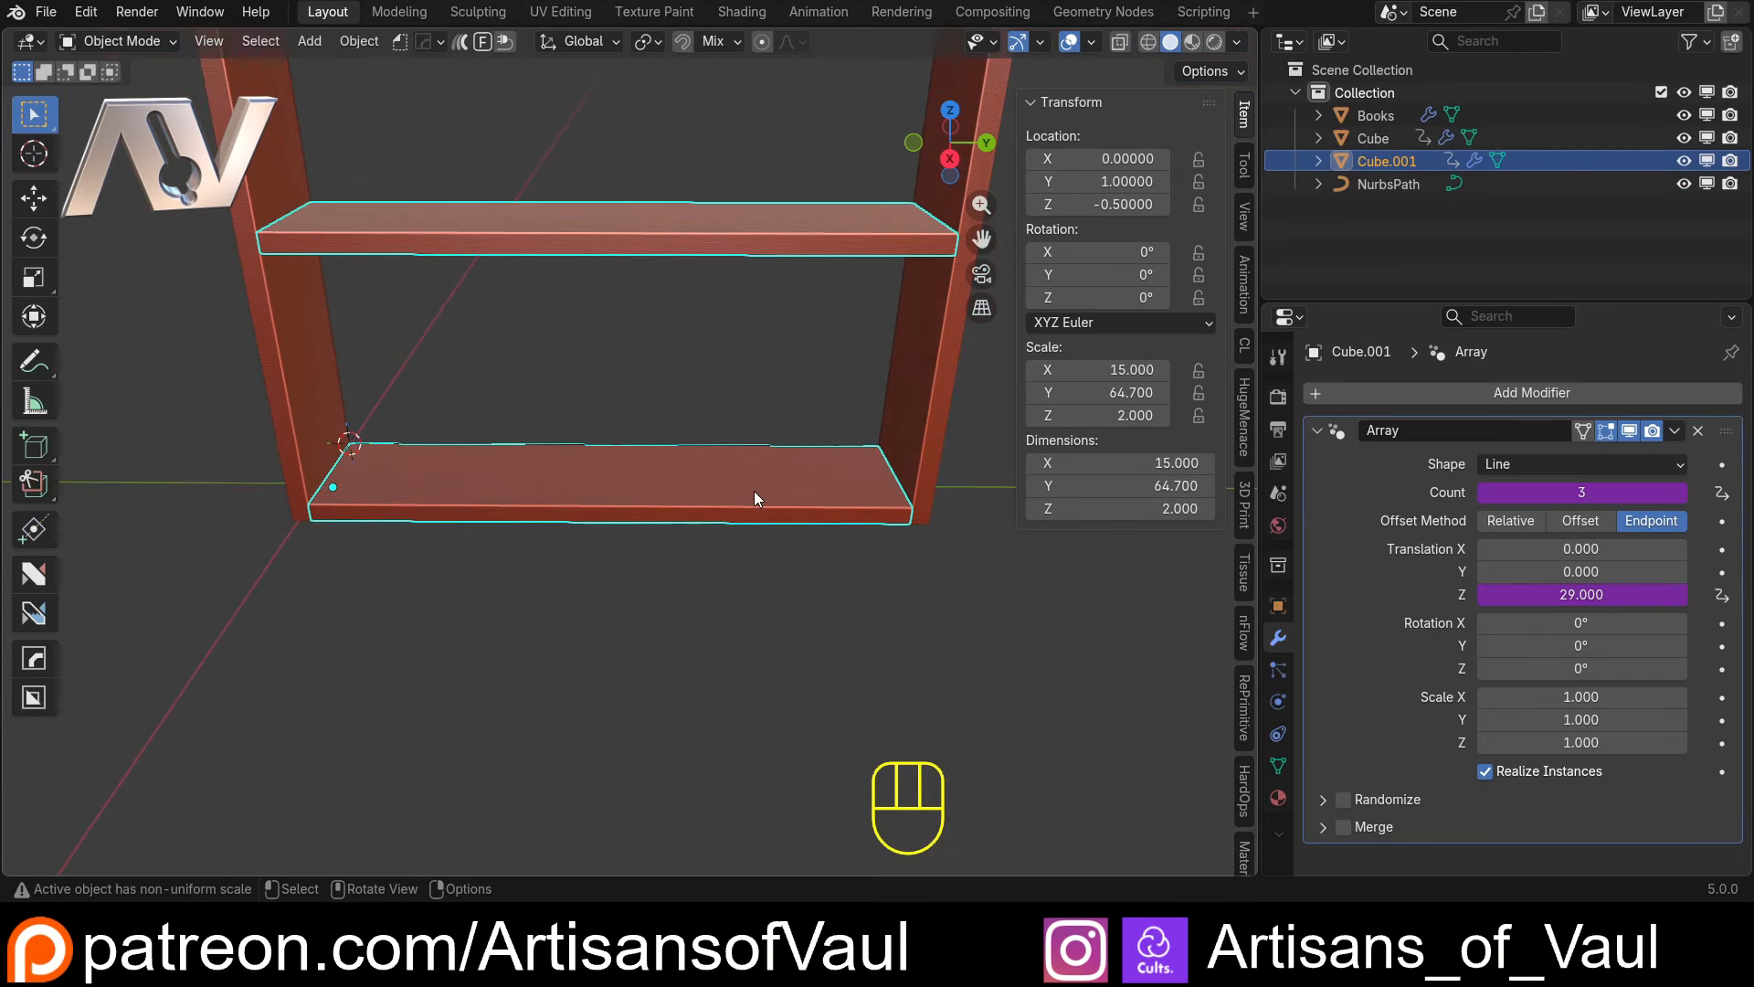
click(1371, 185)
scroll(589, 525, up, 3)
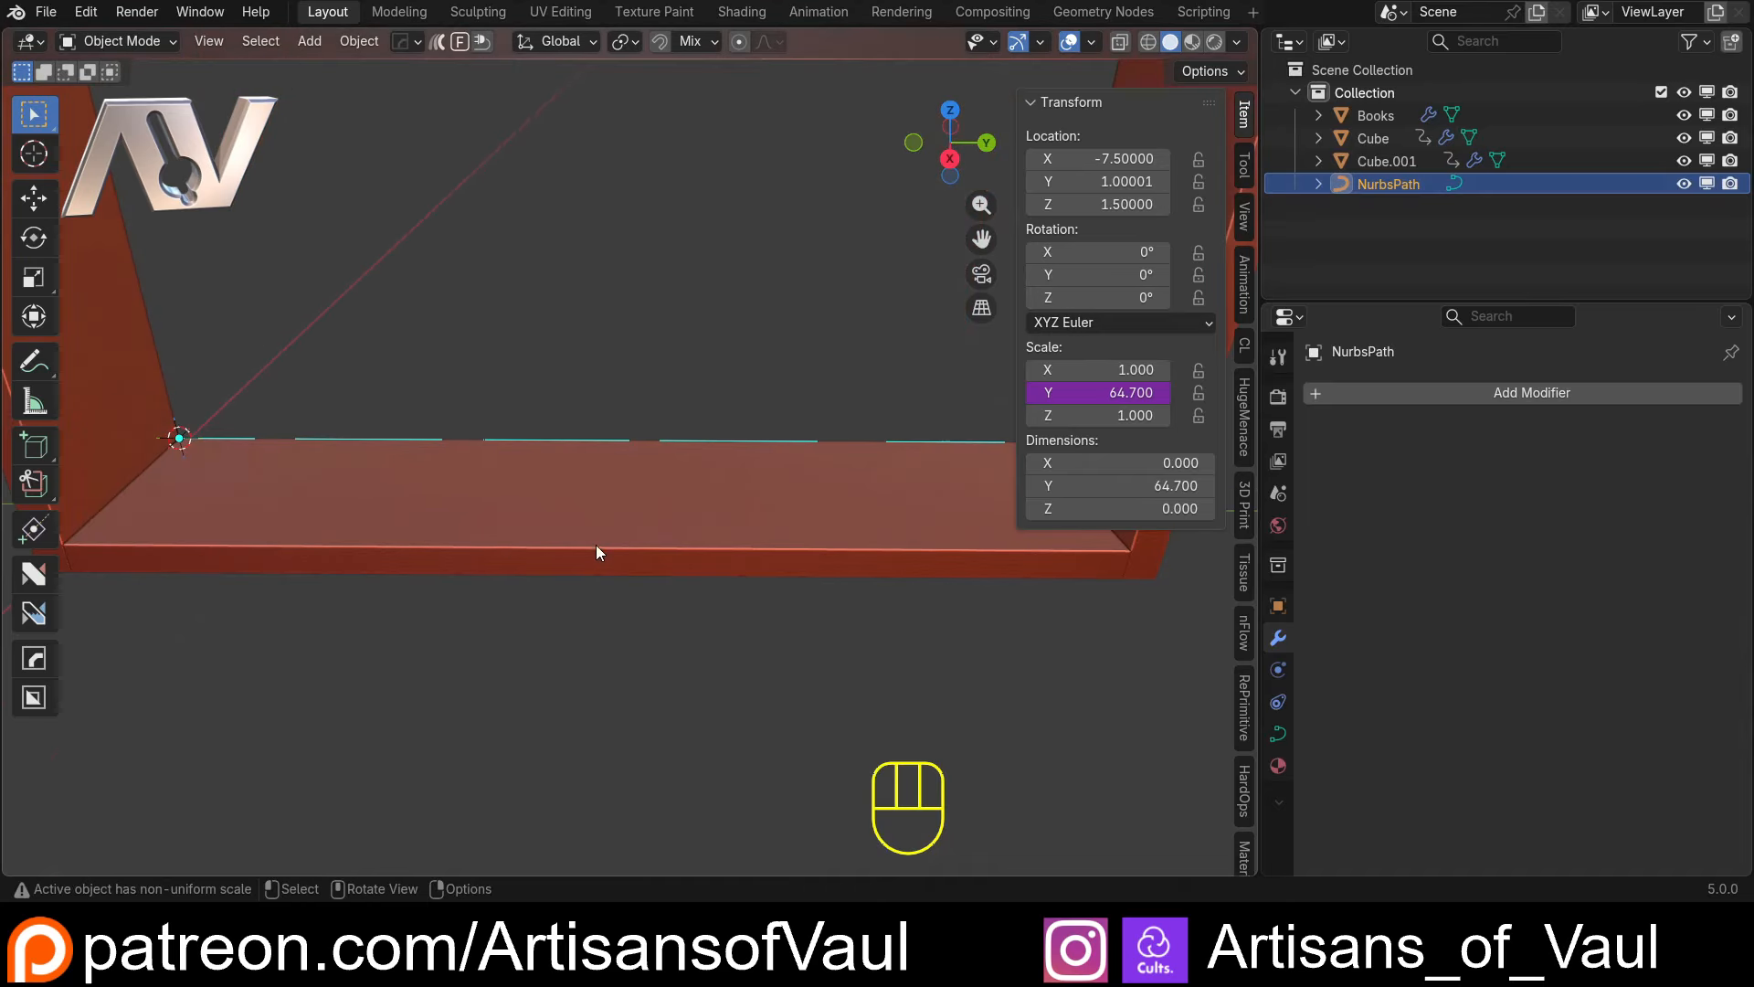
click(493, 547)
shift+middle_drag(491, 547, 780, 510)
middle_drag(599, 514, 498, 535)
scroll(689, 514, down, 3)
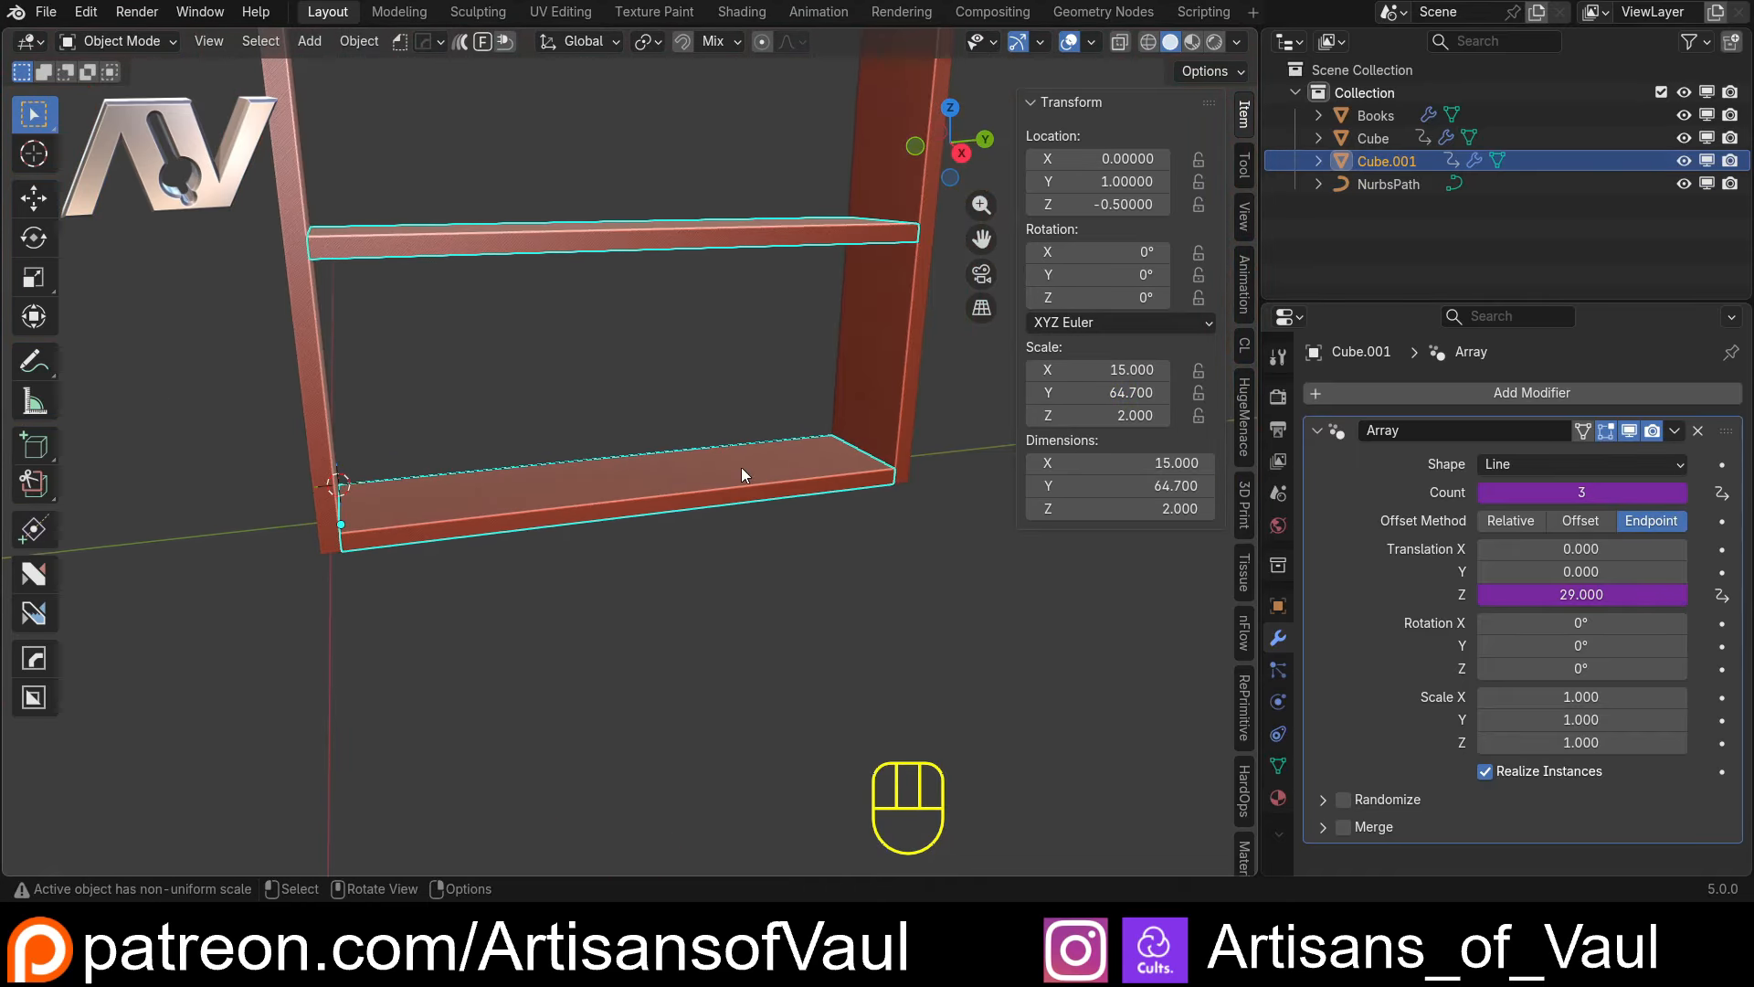
middle_drag(742, 467, 672, 461)
shift+middle_drag(508, 468, 599, 481)
scroll(599, 469, up, 2)
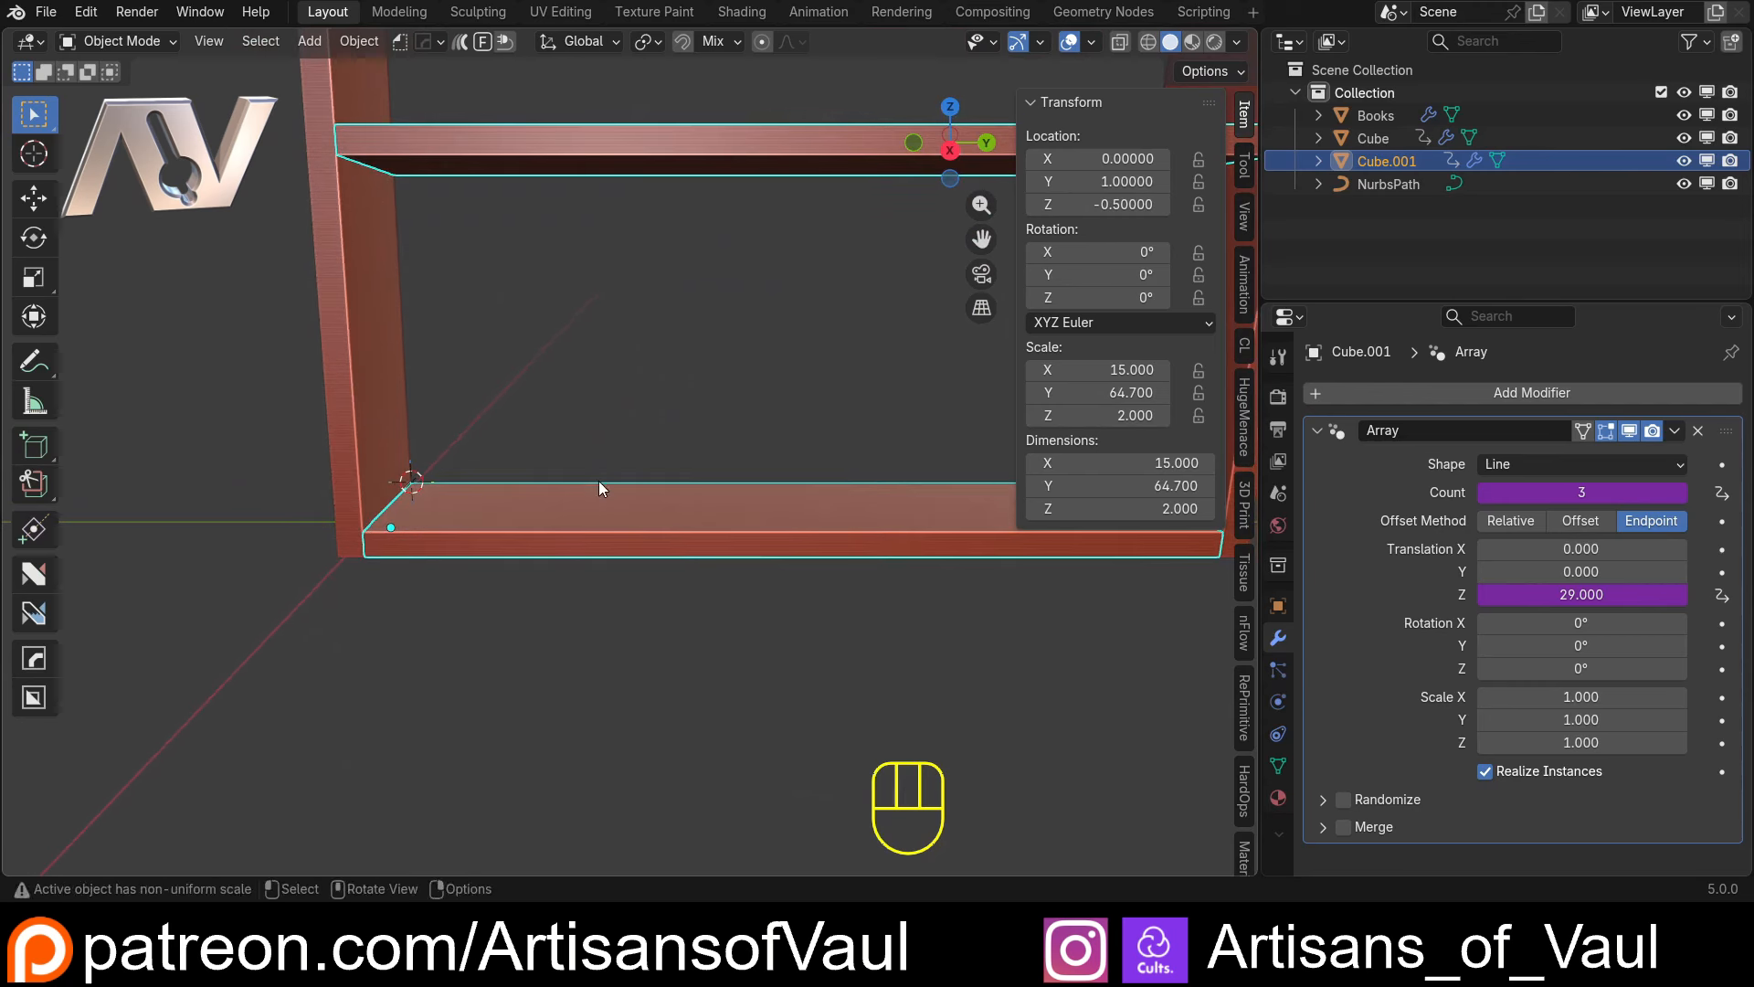
Assign NurbsPath as the curve object of the Books array
click(1394, 117)
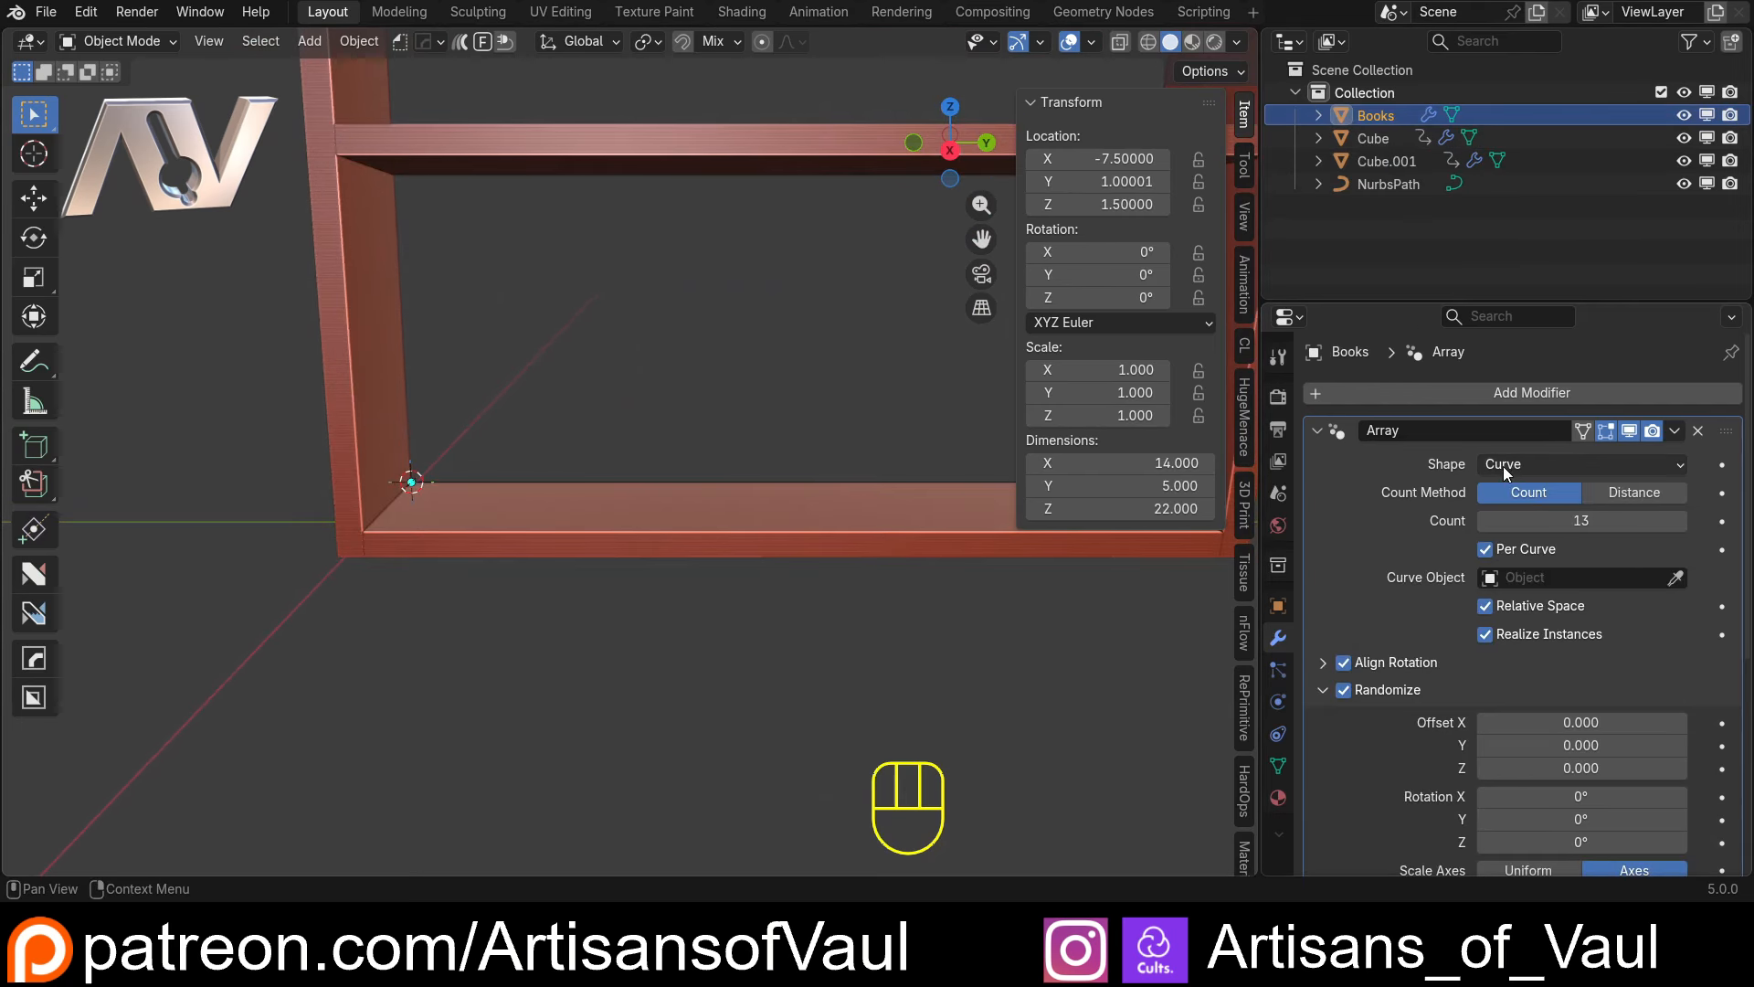
click(1678, 580)
click(1390, 186)
scroll(848, 438, down, 4)
shift+middle_drag(815, 437, 432, 635)
scroll(653, 469, up, 4)
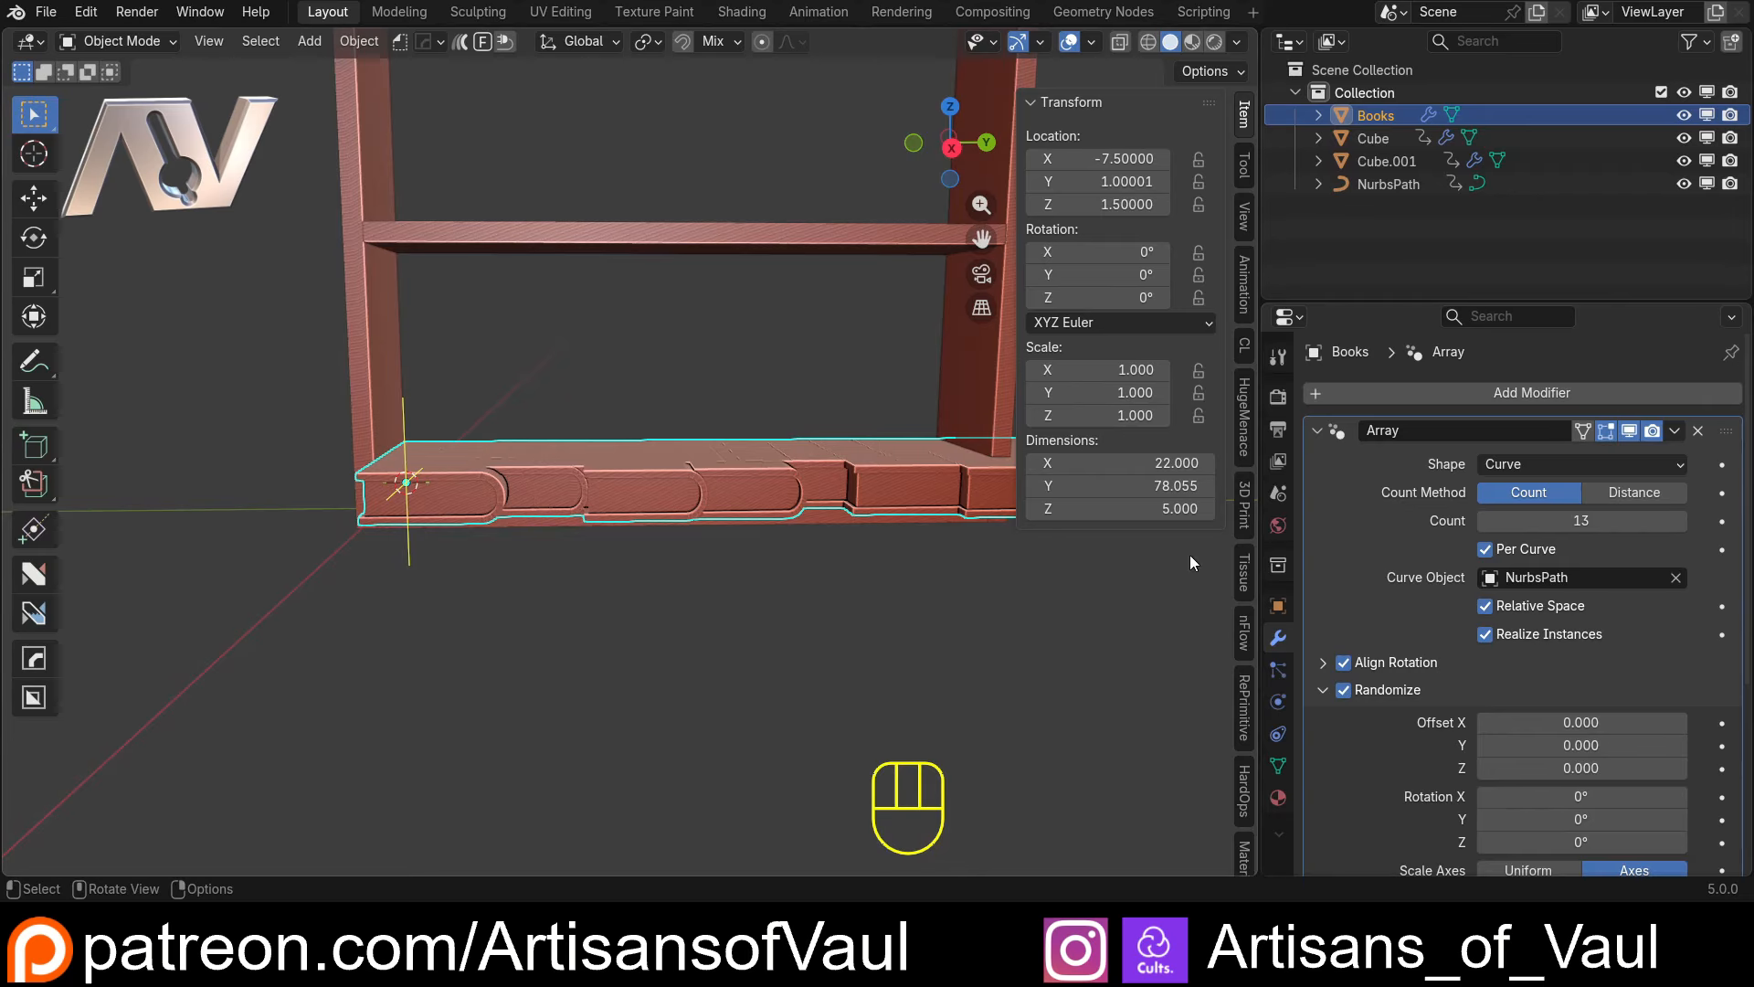
Turn off Align Rotation in the Books array so the books stand upright along the path
click(1344, 662)
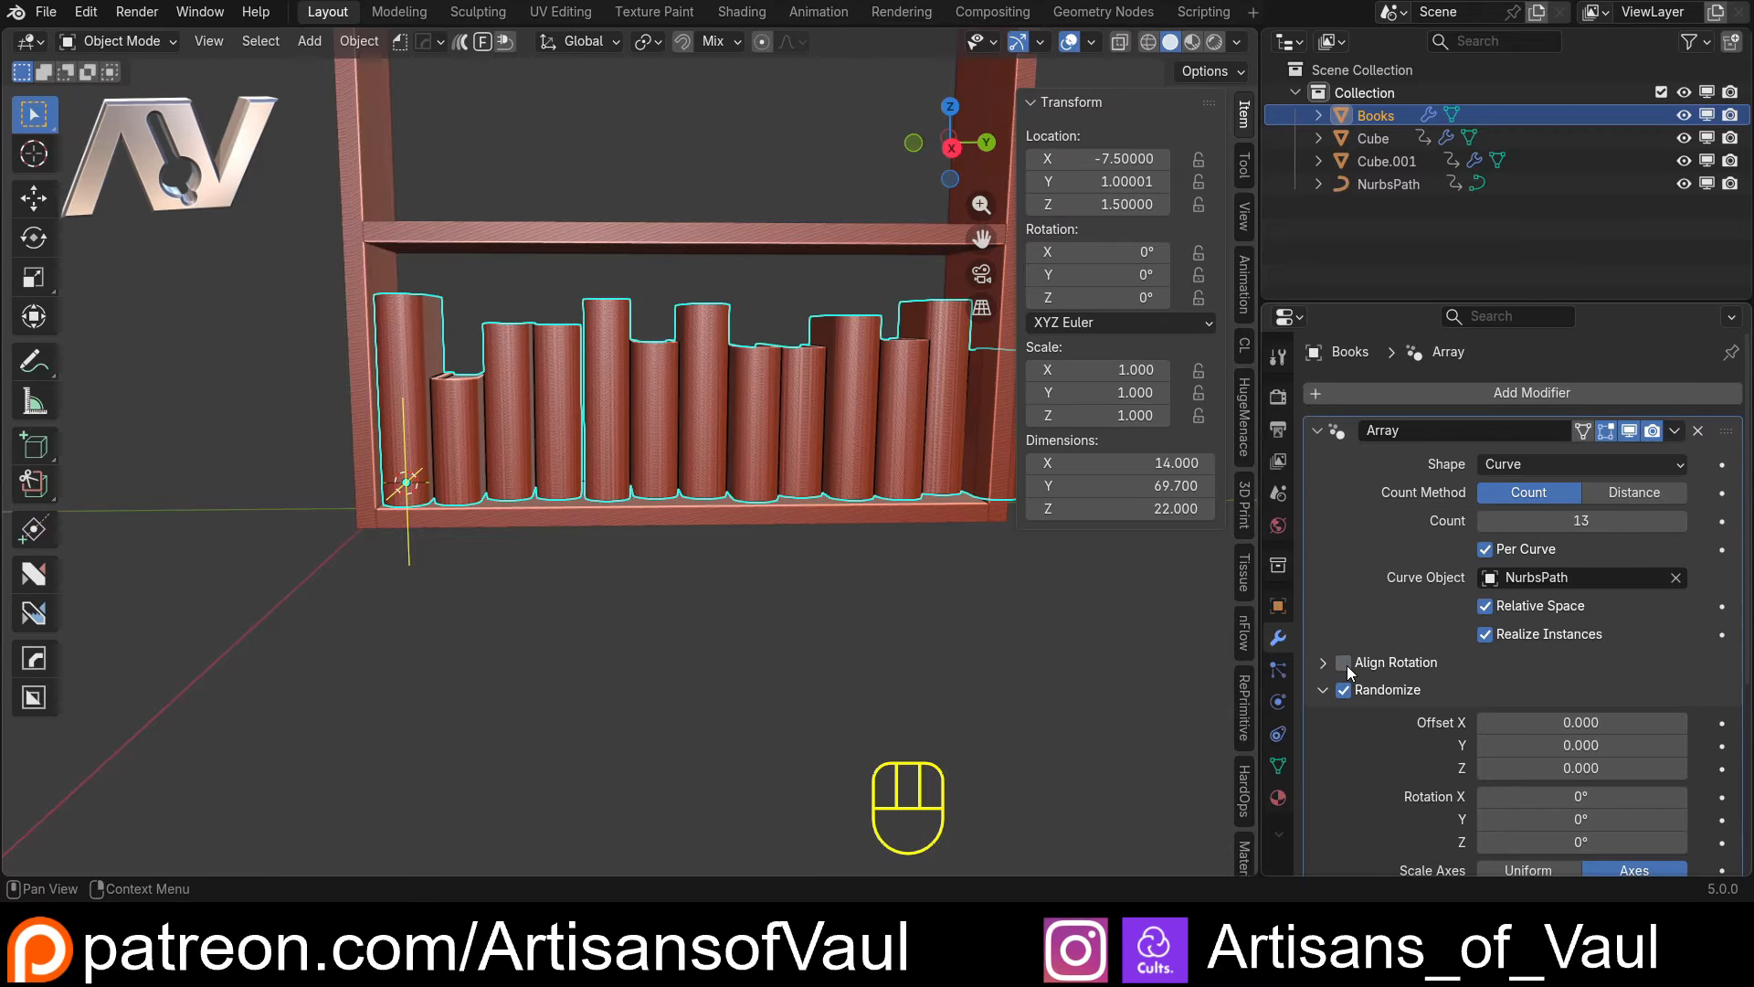
scroll(705, 481, down, 3)
middle_drag(706, 481, 649, 479)
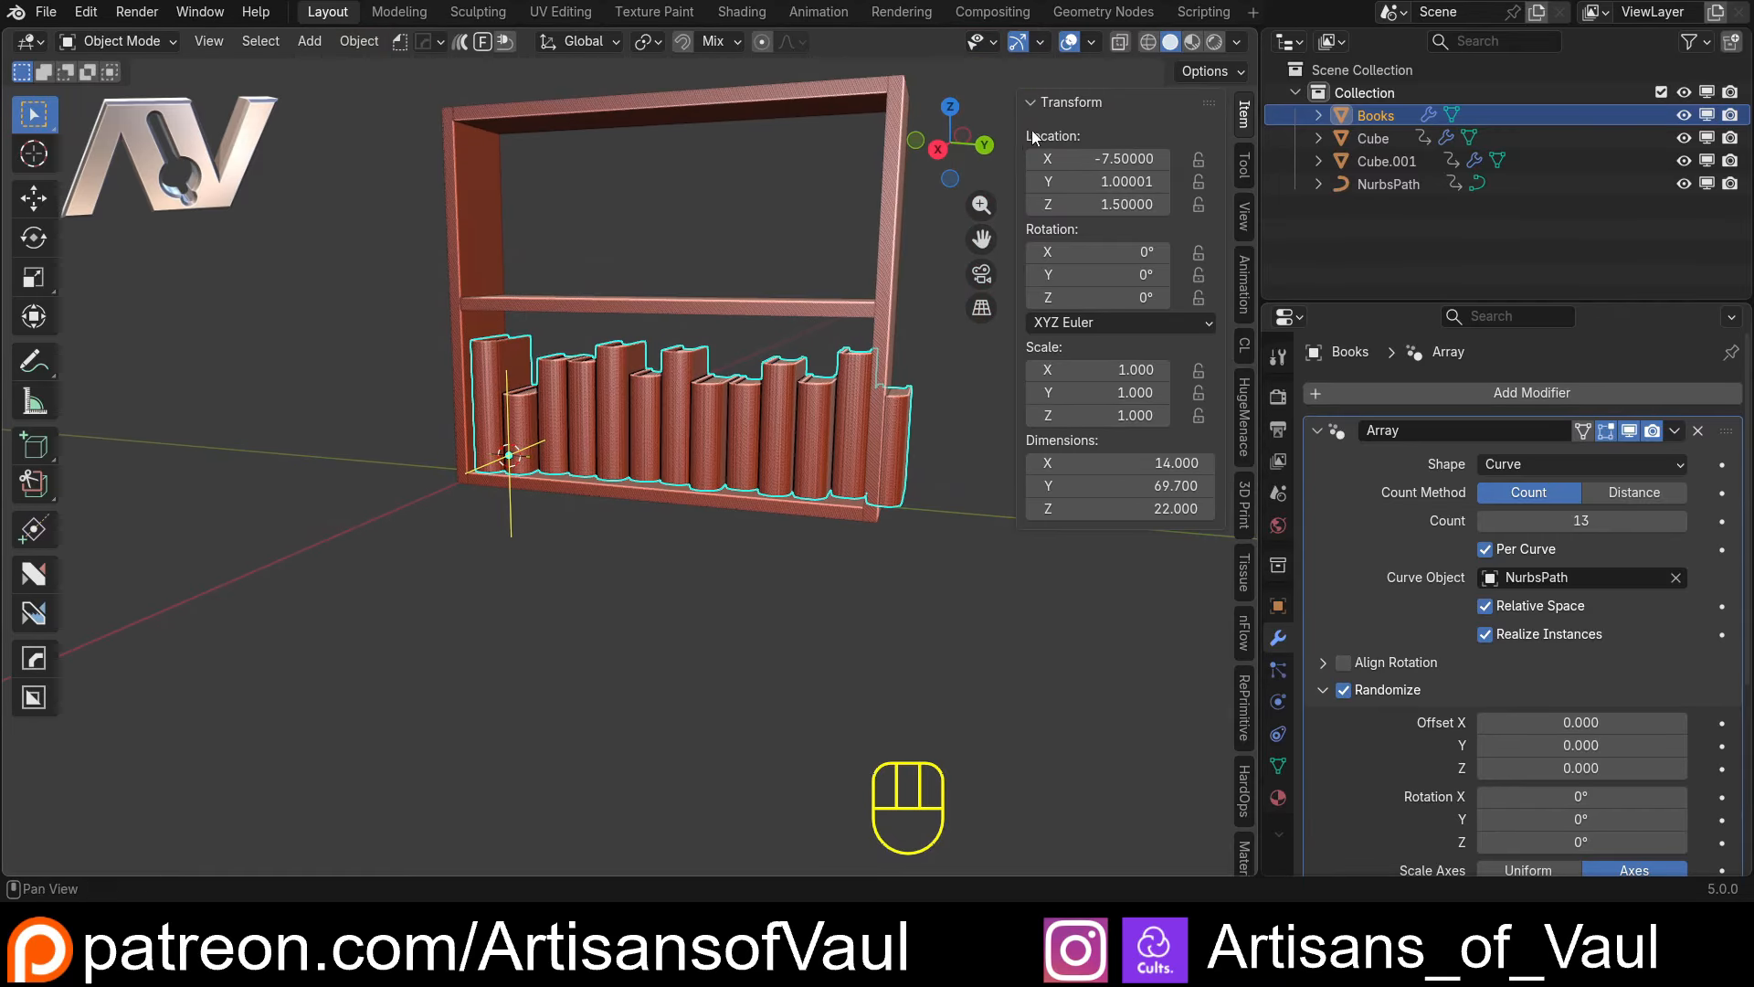
Inspect the row of books straight on along the X axis, comparing the first and last books with the shelf's ends
click(939, 152)
shift+middle_drag(881, 447, 664, 506)
scroll(662, 506, up, 5)
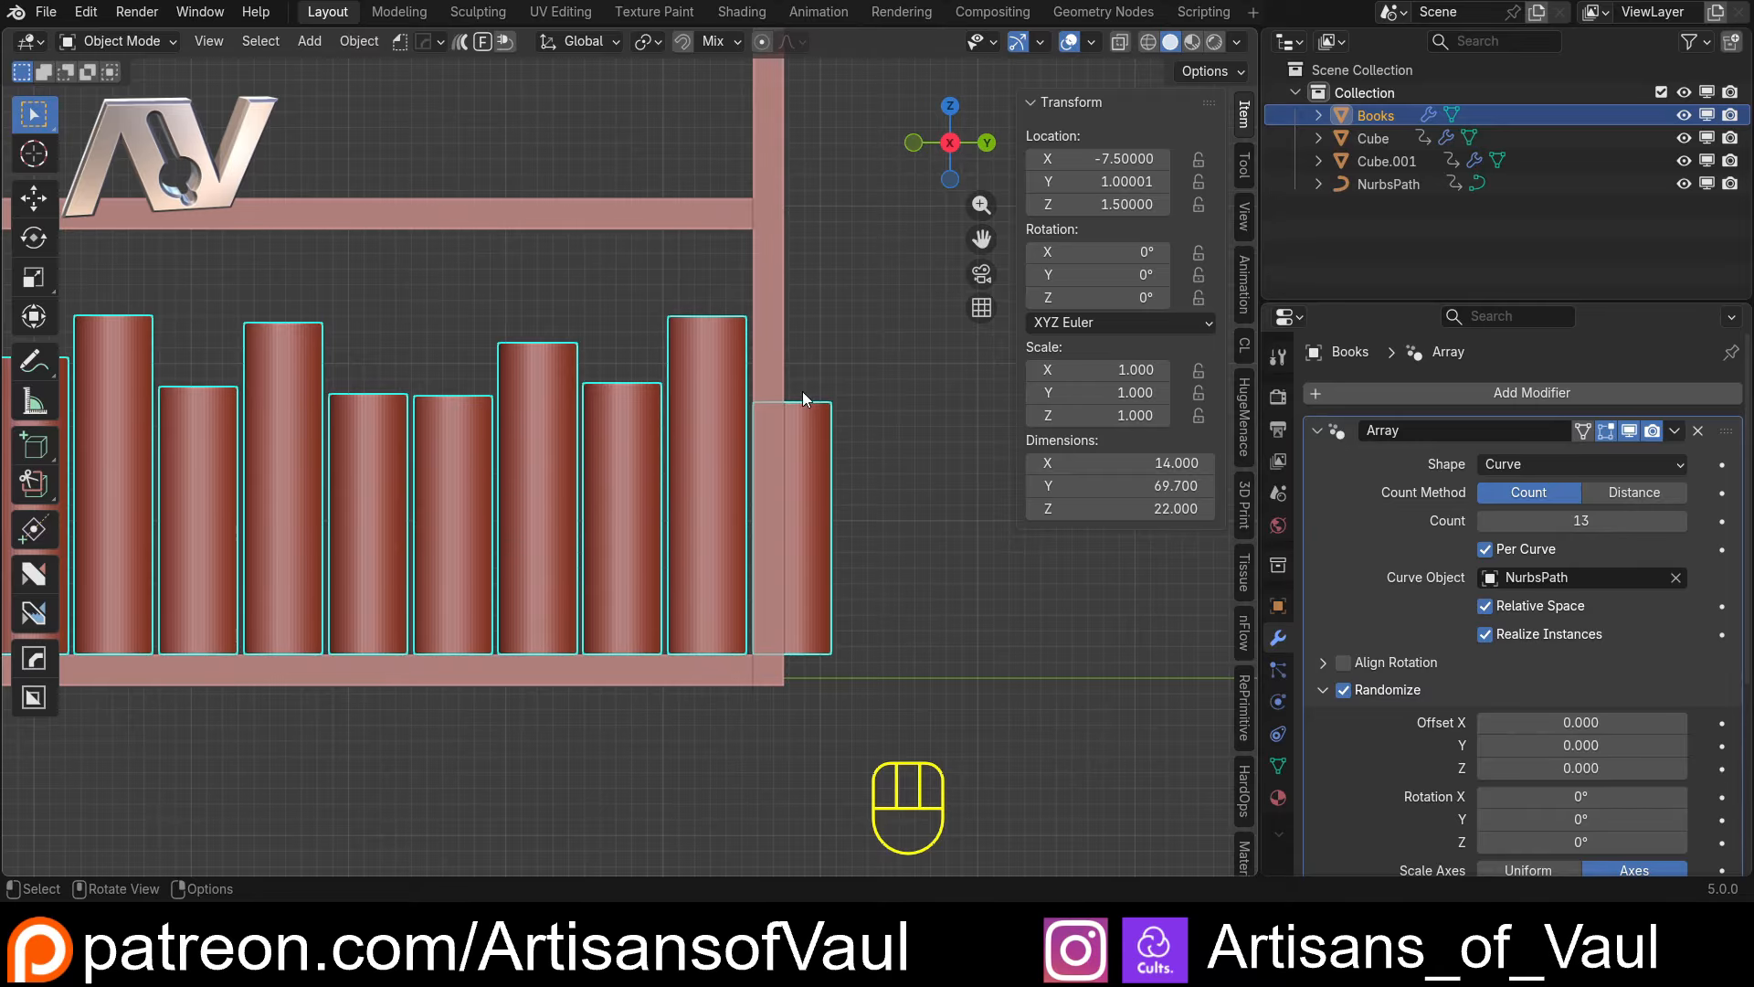
shift+middle_drag(802, 400, 649, 468)
scroll(759, 437, up, 4)
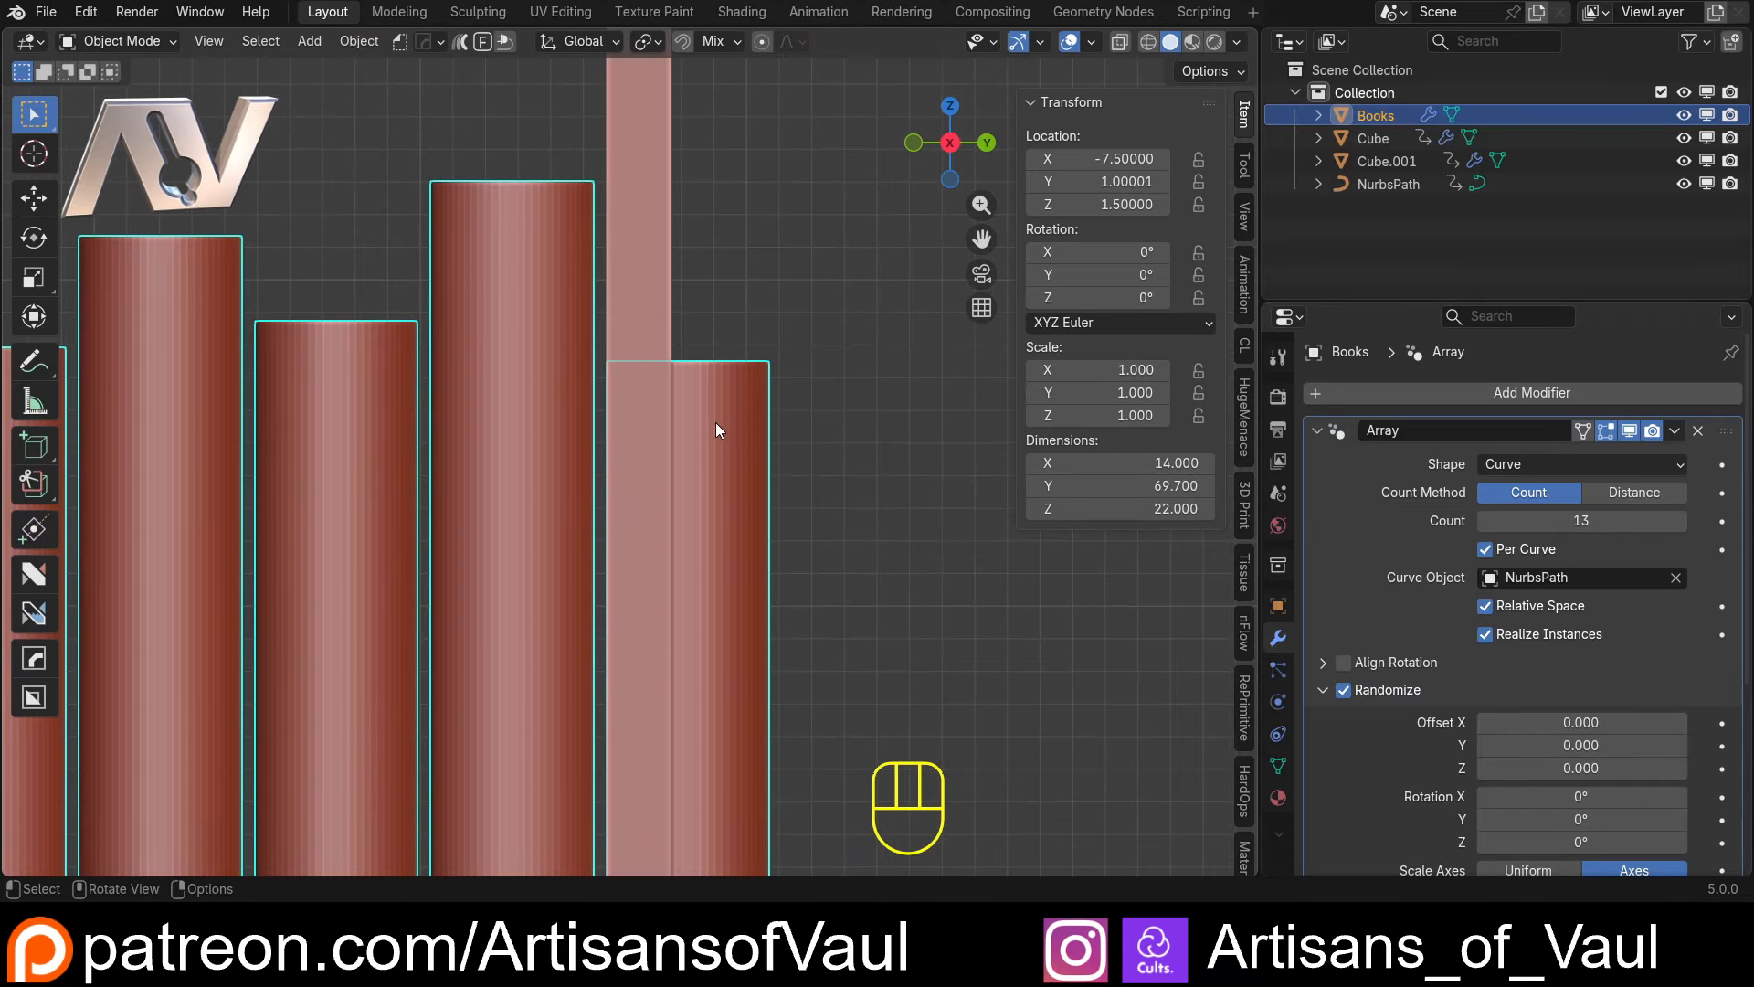
scroll(655, 468, down, 5)
scroll(728, 455, up, 4)
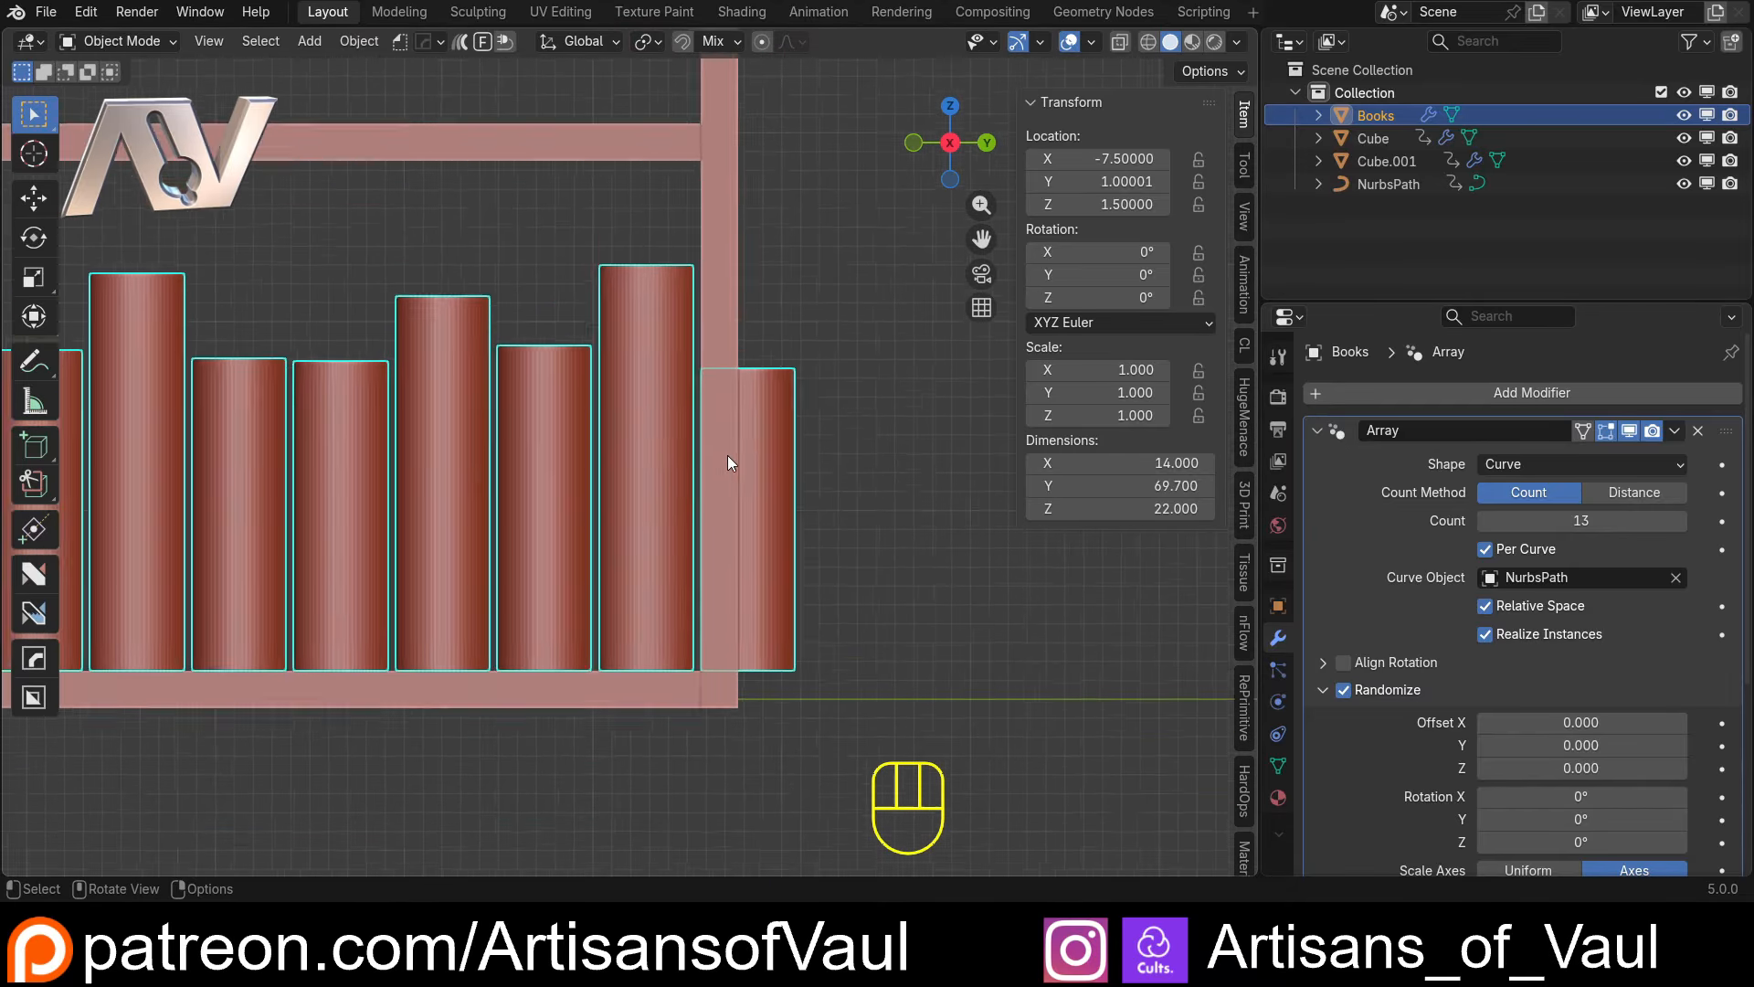
shift+middle_drag(727, 455, 723, 628)
scroll(724, 628, up, 3)
scroll(758, 707, down, 6)
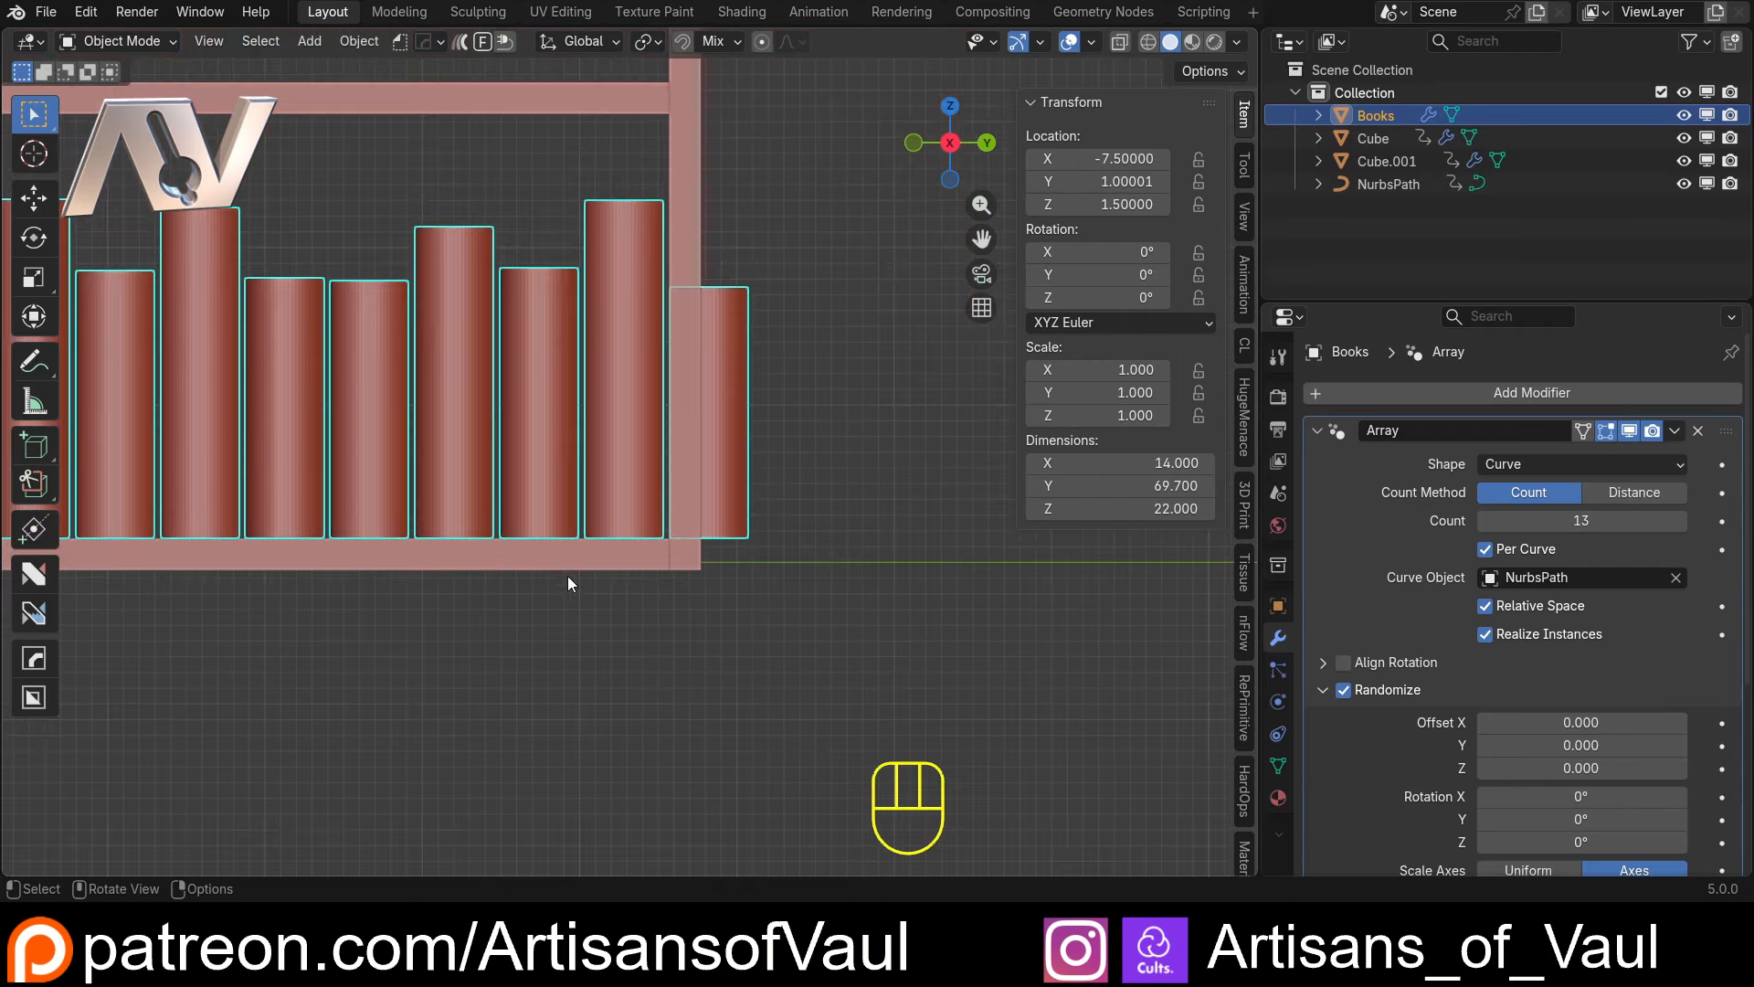
shift+middle_drag(568, 576, 874, 539)
scroll(874, 511, down, 5)
shift+middle_drag(451, 499, 704, 493)
scroll(672, 494, up, 5)
scroll(612, 524, up, 3)
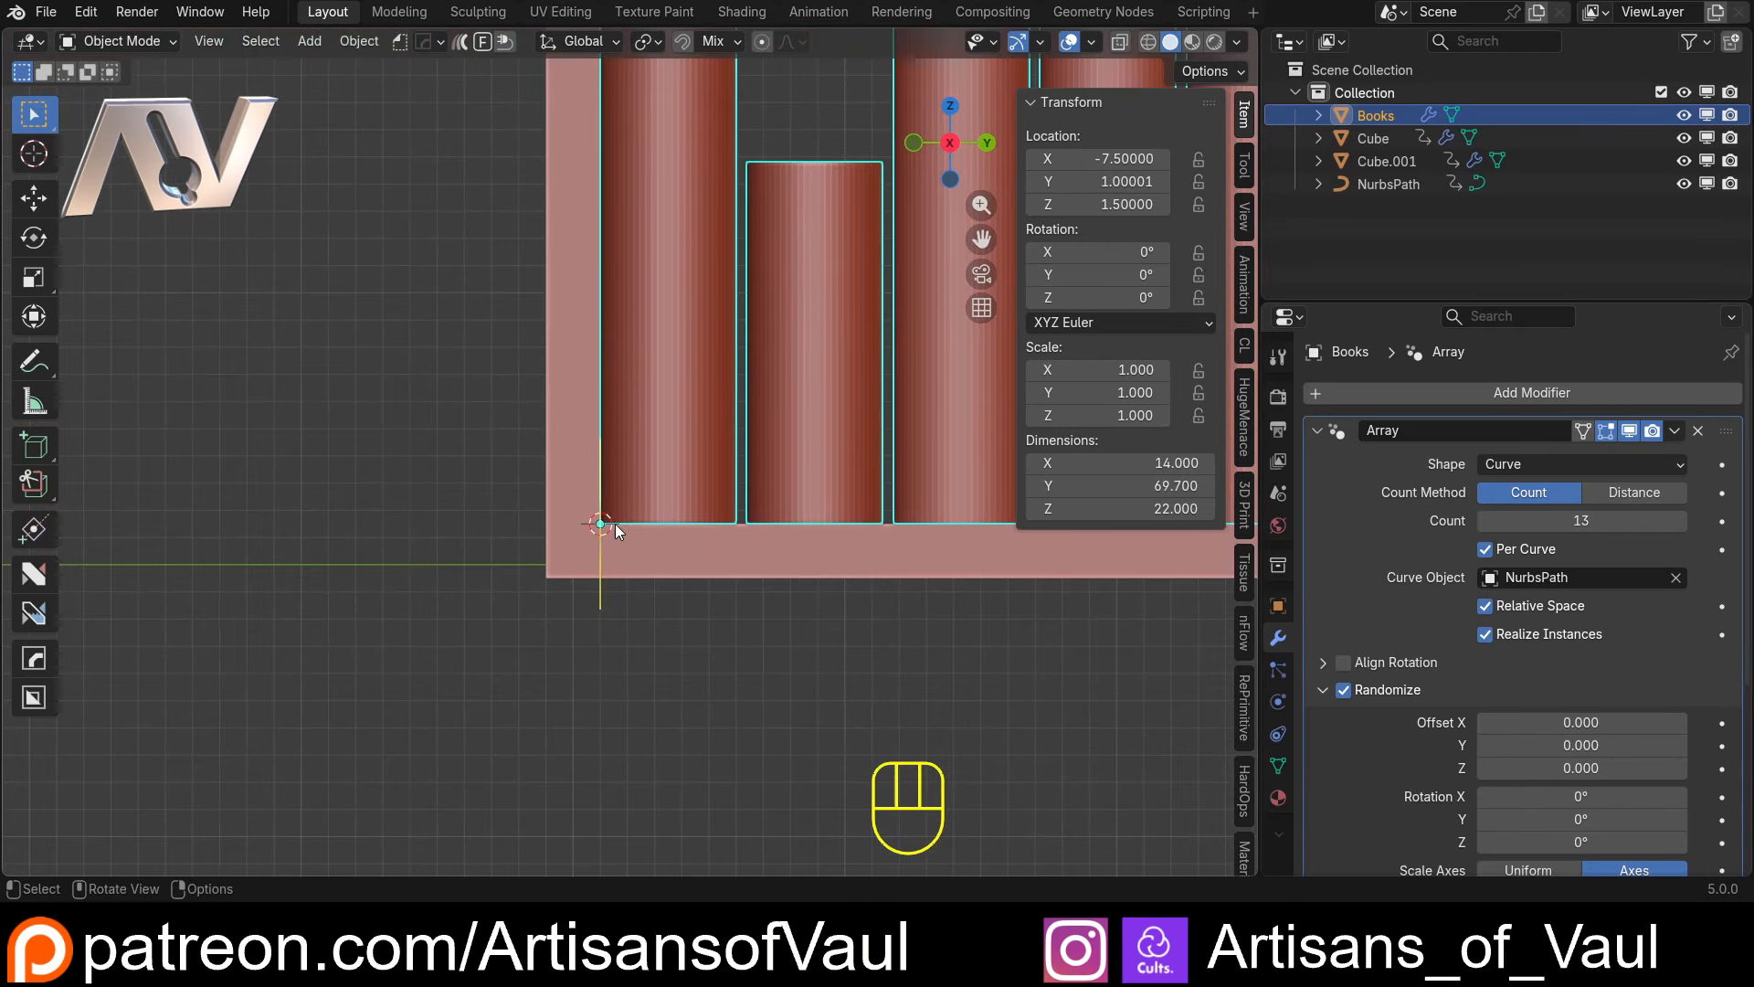
scroll(600, 526, down, 5)
shift+middle_drag(762, 563, 503, 575)
scroll(950, 548, up, 4)
shift+middle_drag(955, 552, 228, 568)
scroll(386, 535, up, 3)
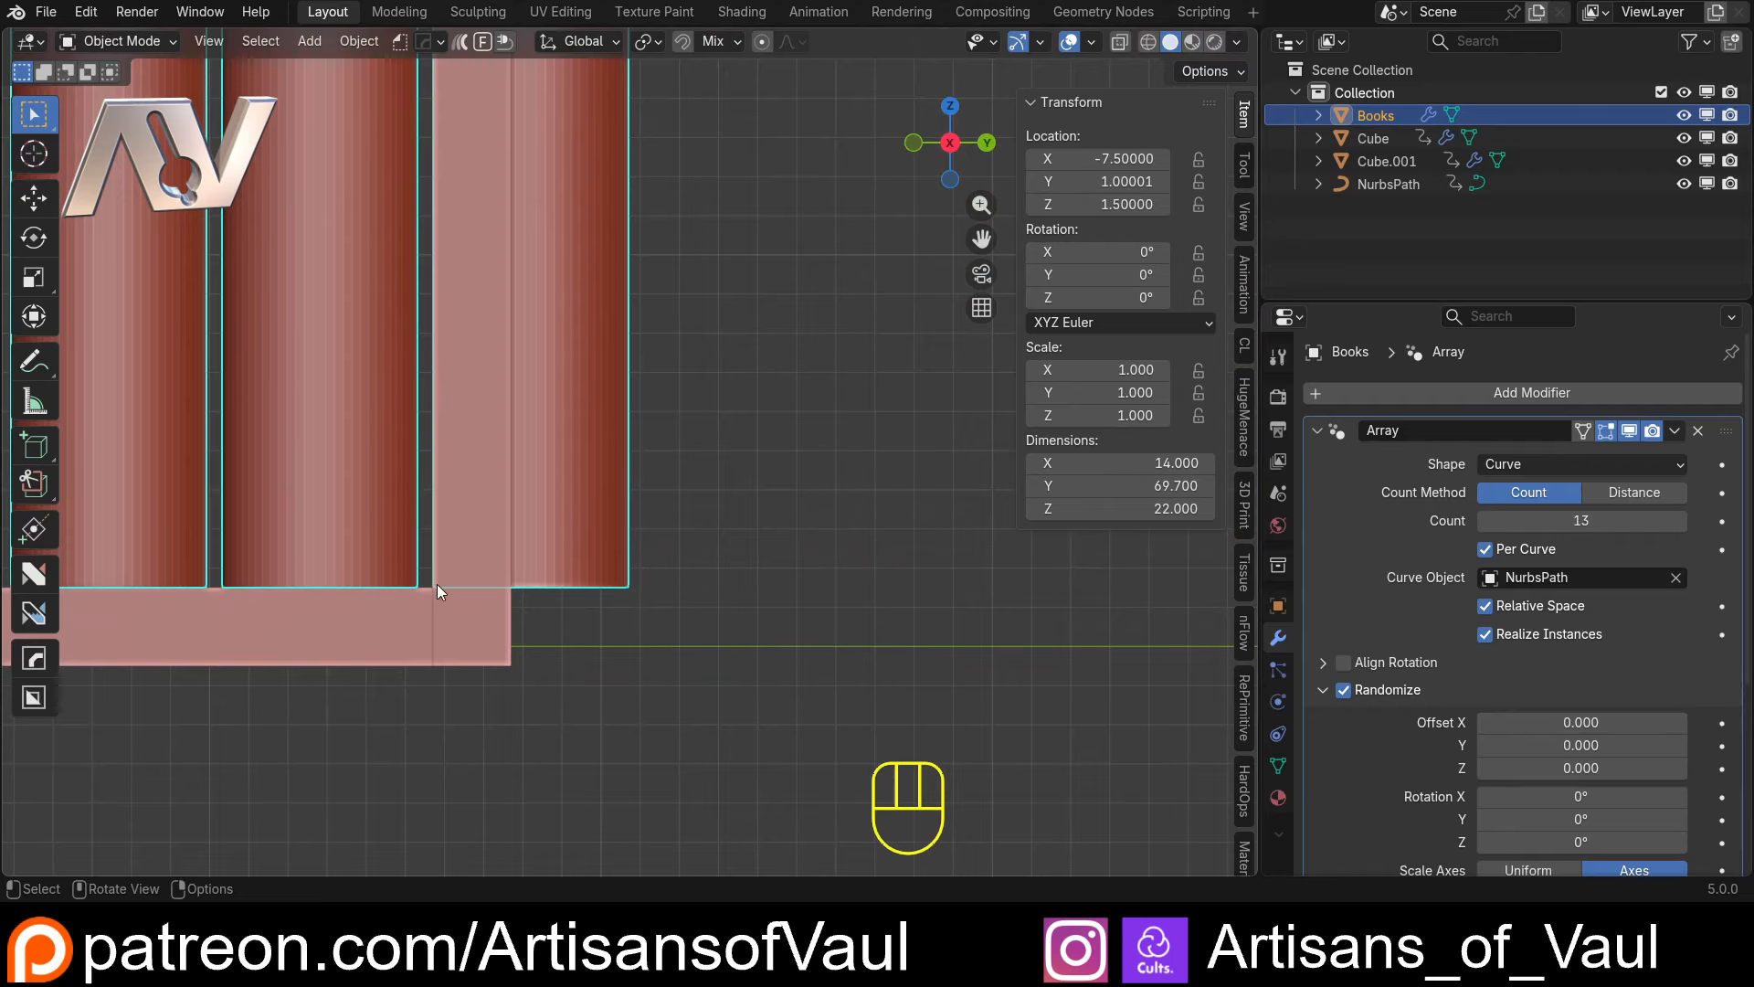
scroll(430, 575, down, 4)
shift+middle_drag(437, 562, 808, 581)
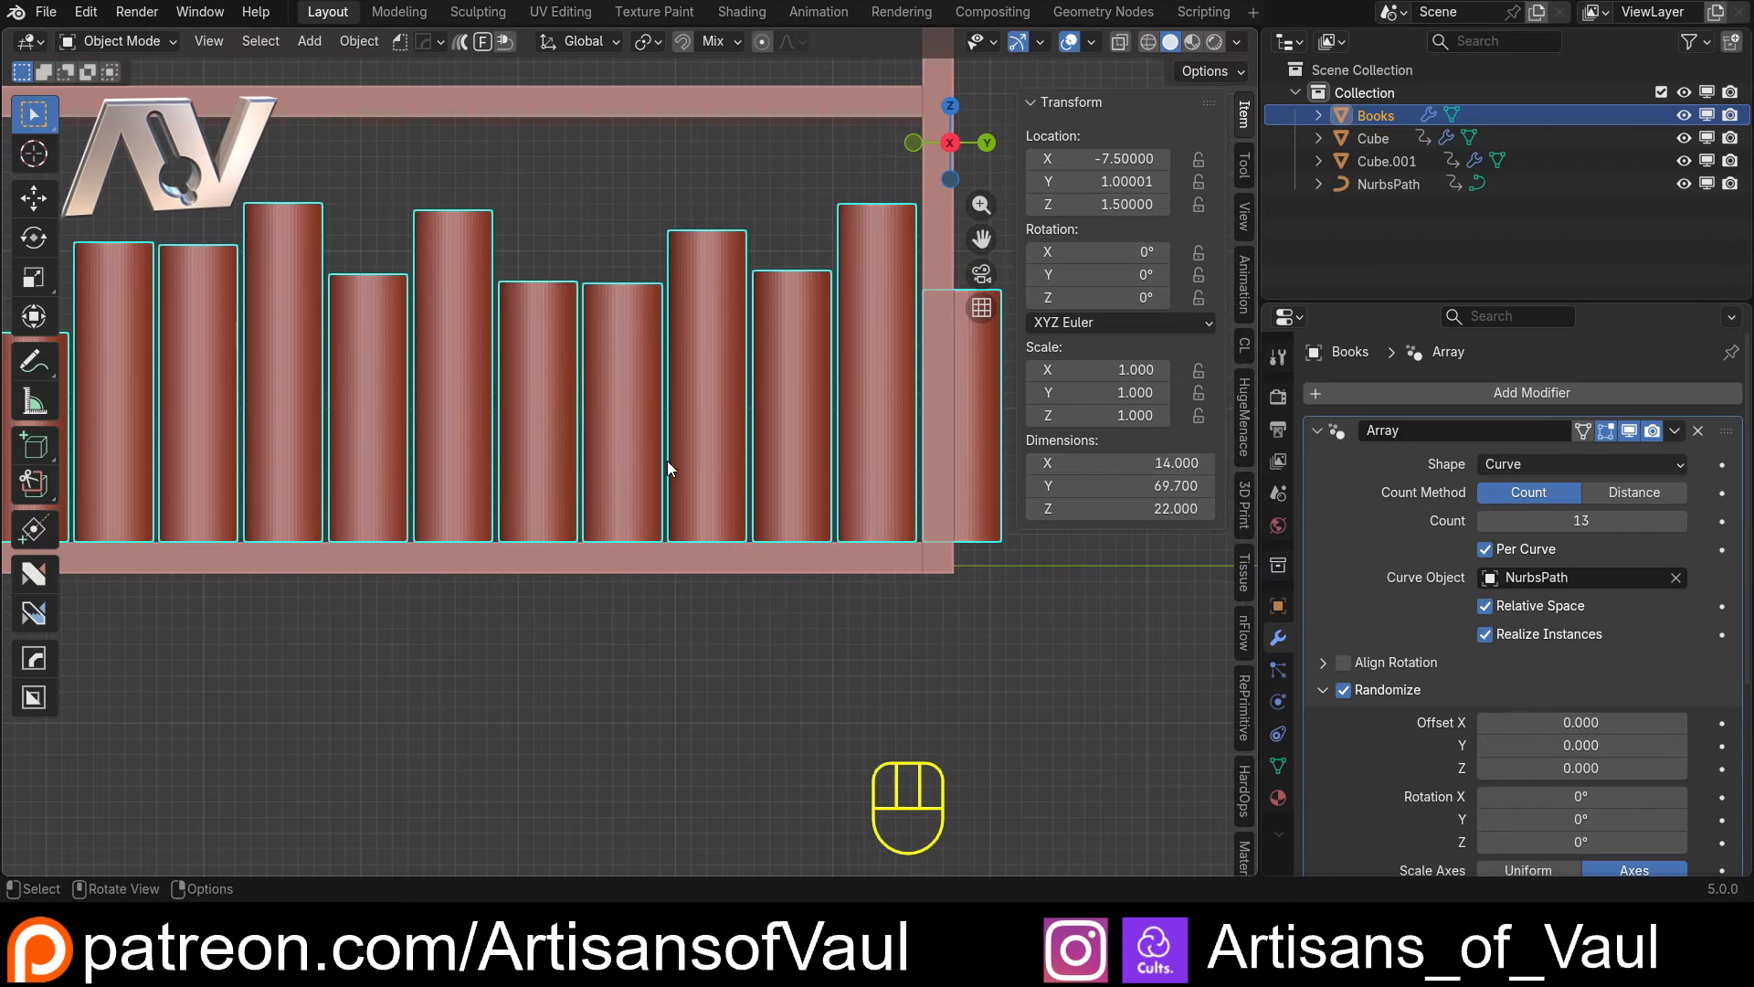
shift+middle_drag(667, 460, 818, 469)
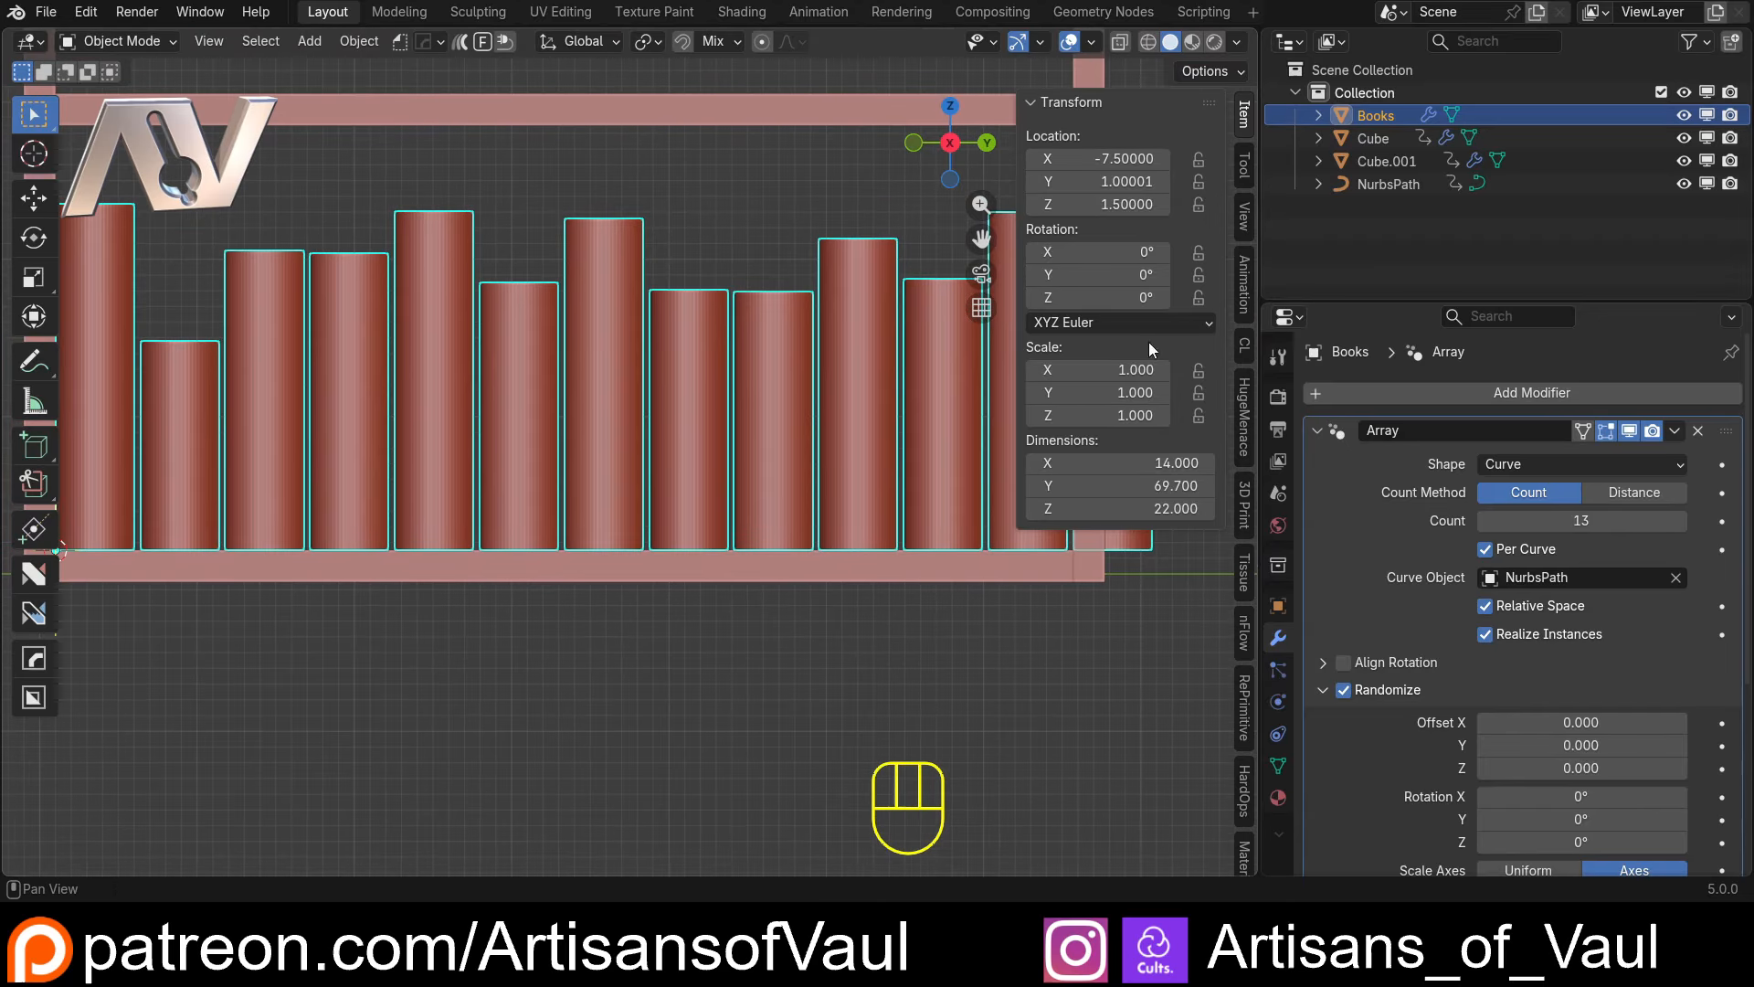
click(1391, 184)
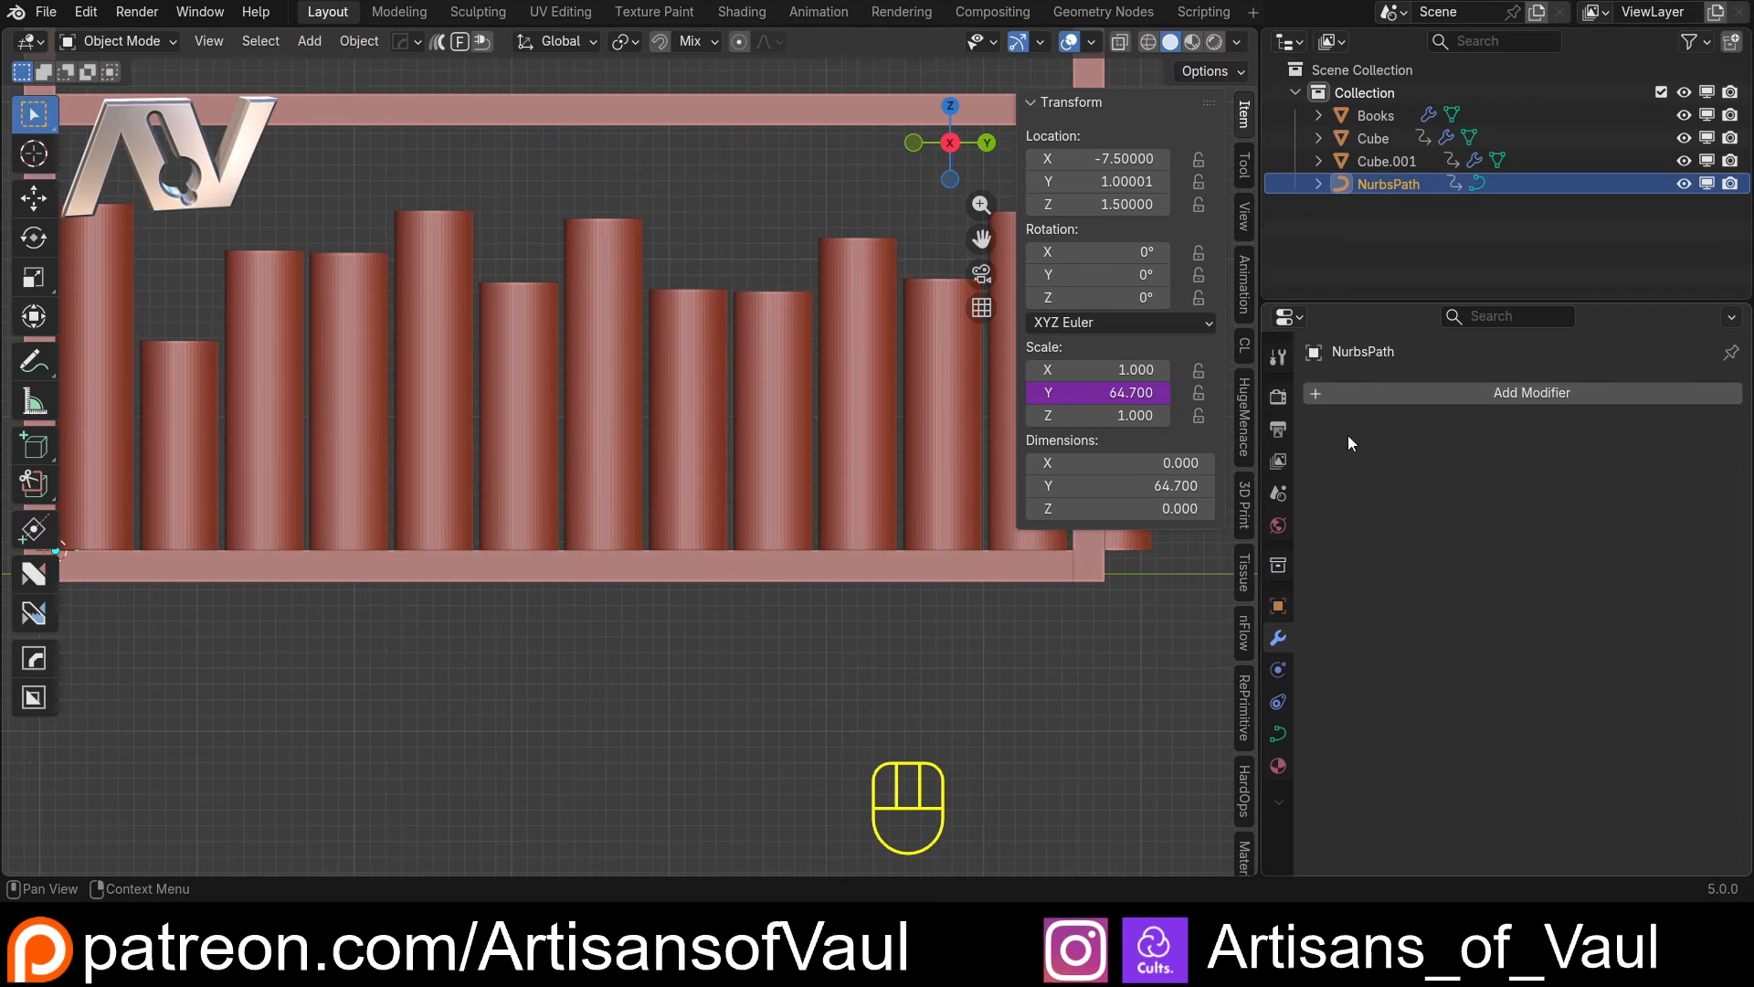
right_click(1080, 394)
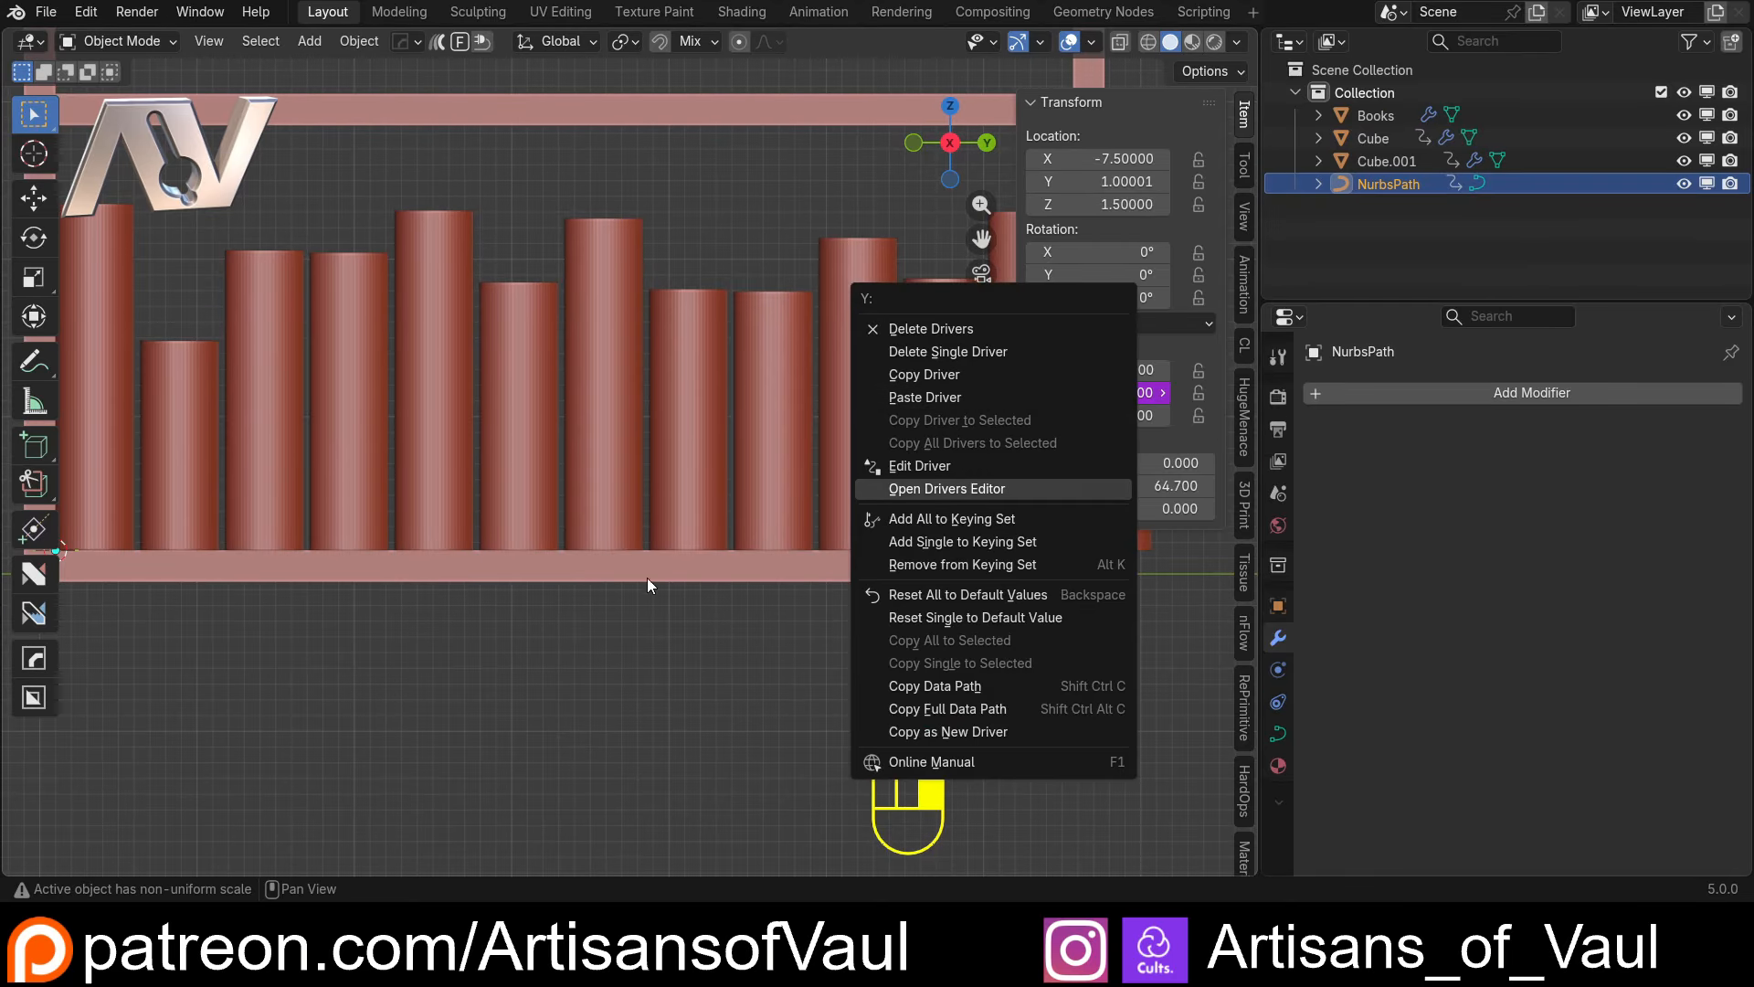
scroll(676, 606, down, 2)
Check a single book's width by temporarily hiding the Books array in the viewport
click(423, 454)
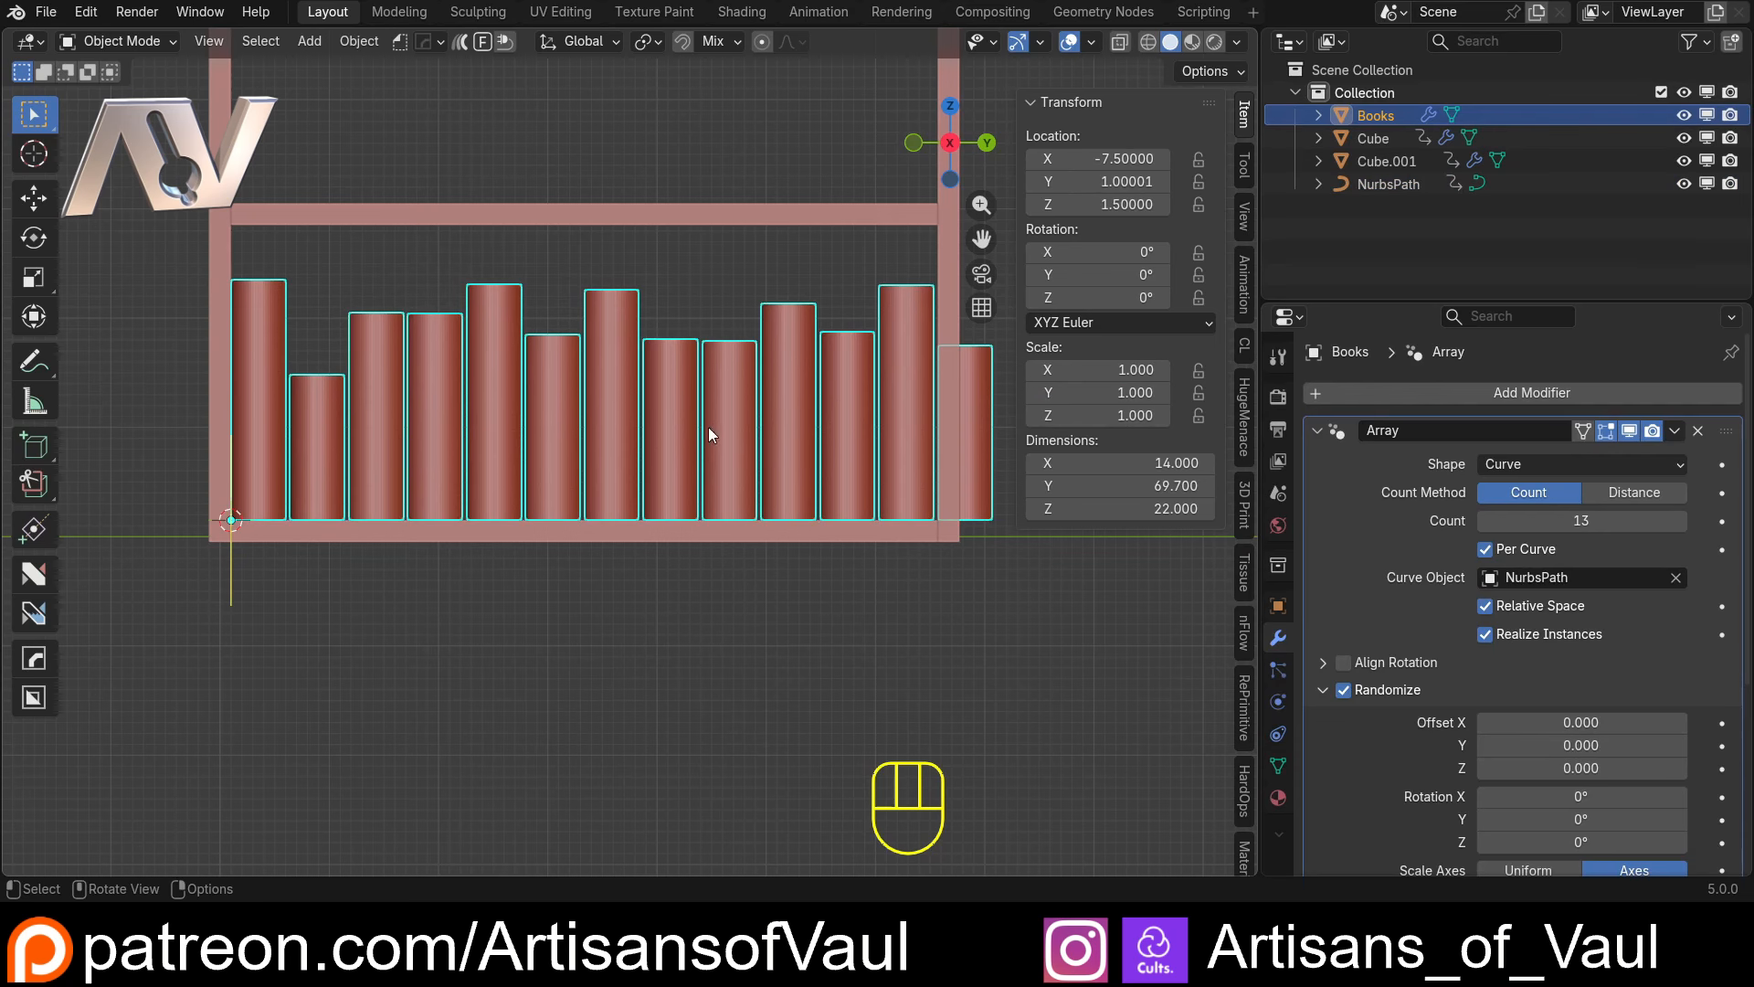
click(1628, 431)
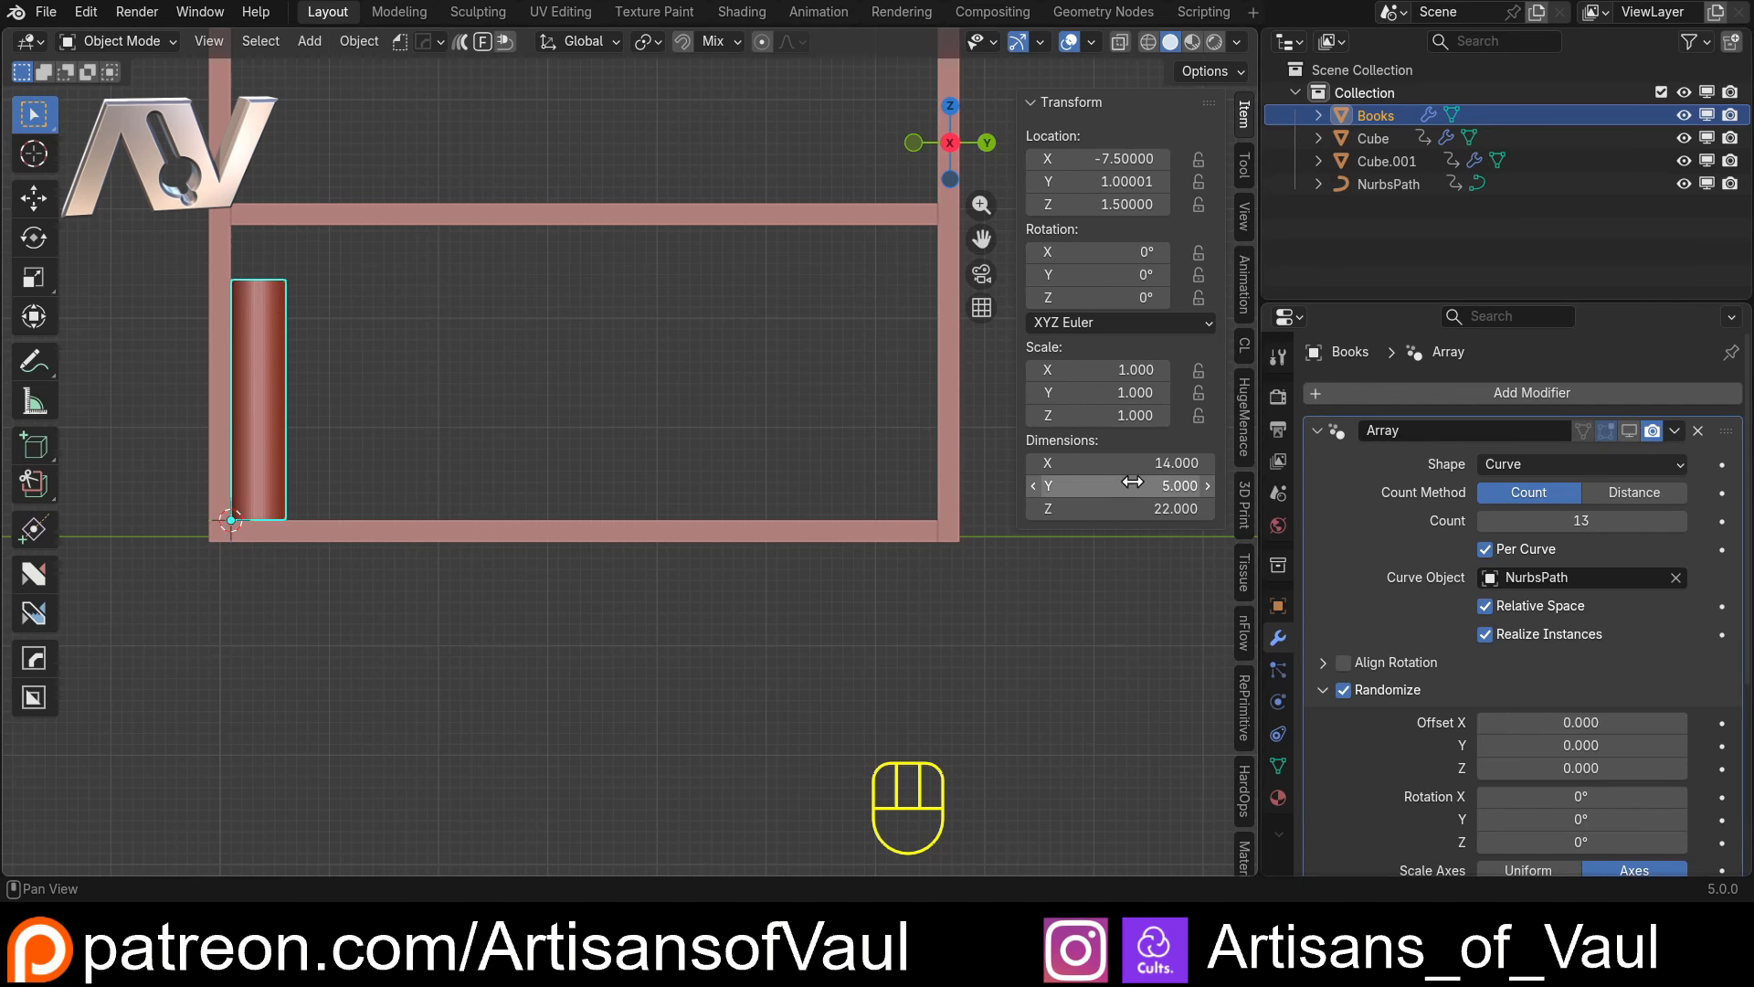
click(1630, 431)
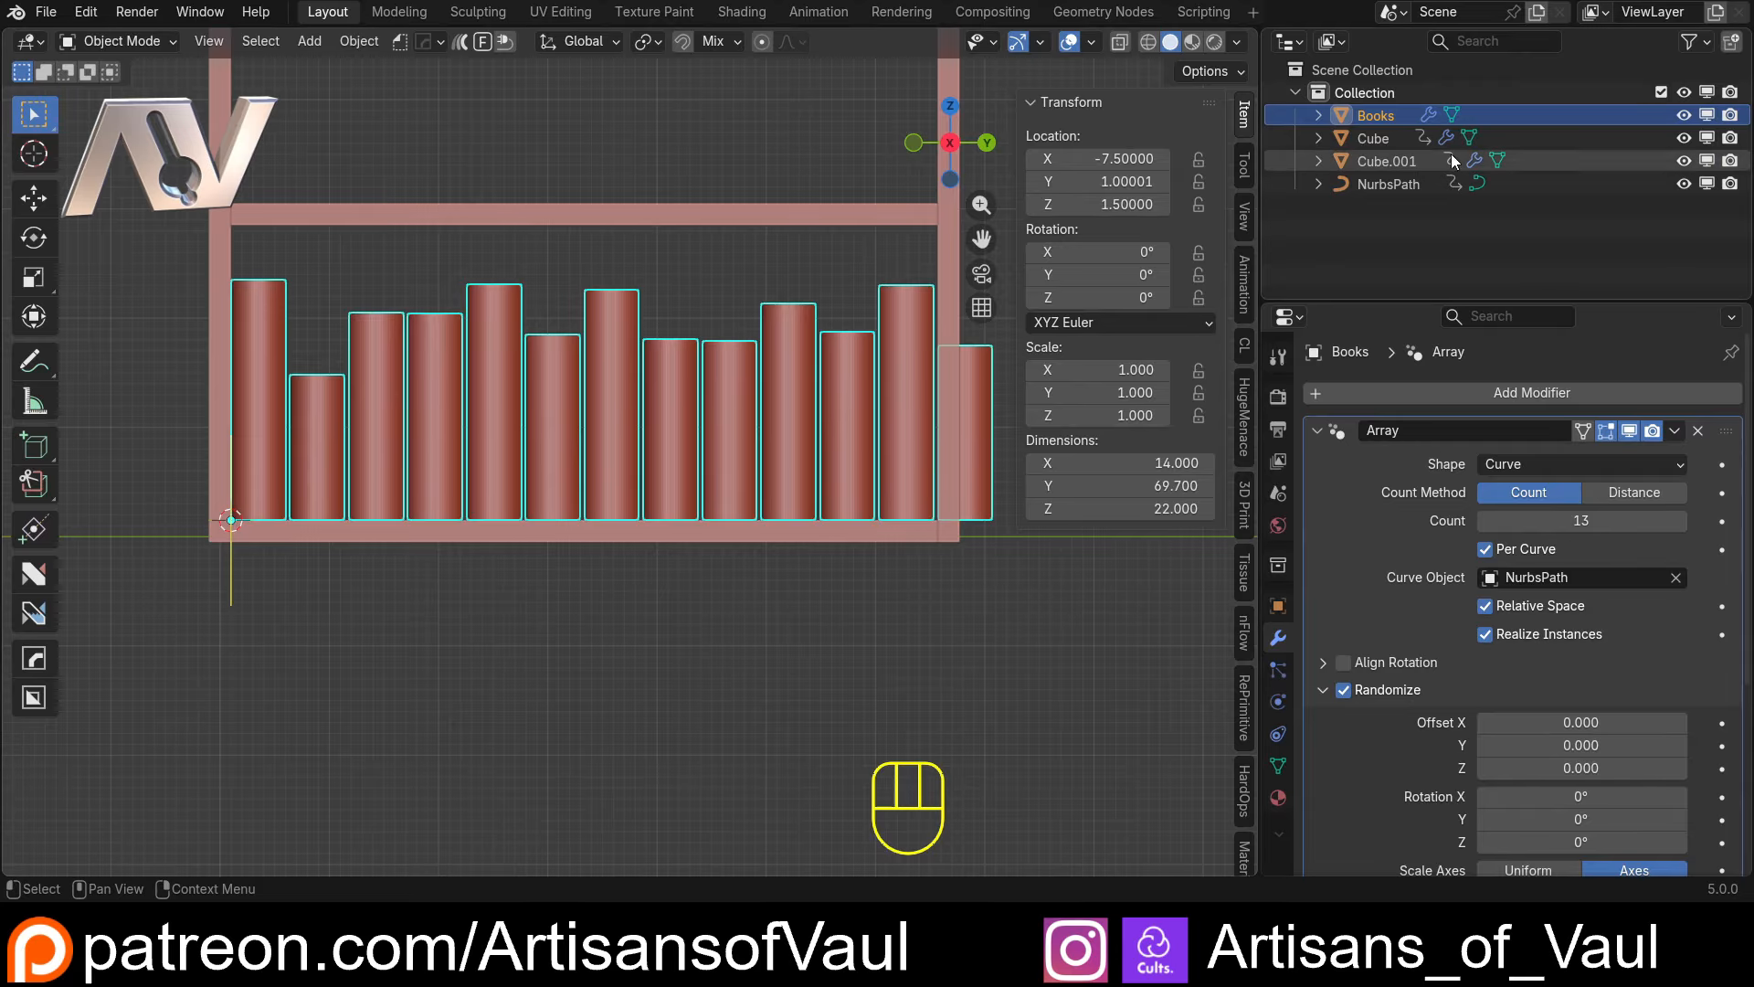
Change the NurbsPath's Y scale driver to a scripted expression of scale-5, subtracting one book's width
click(1390, 185)
right_click(1085, 388)
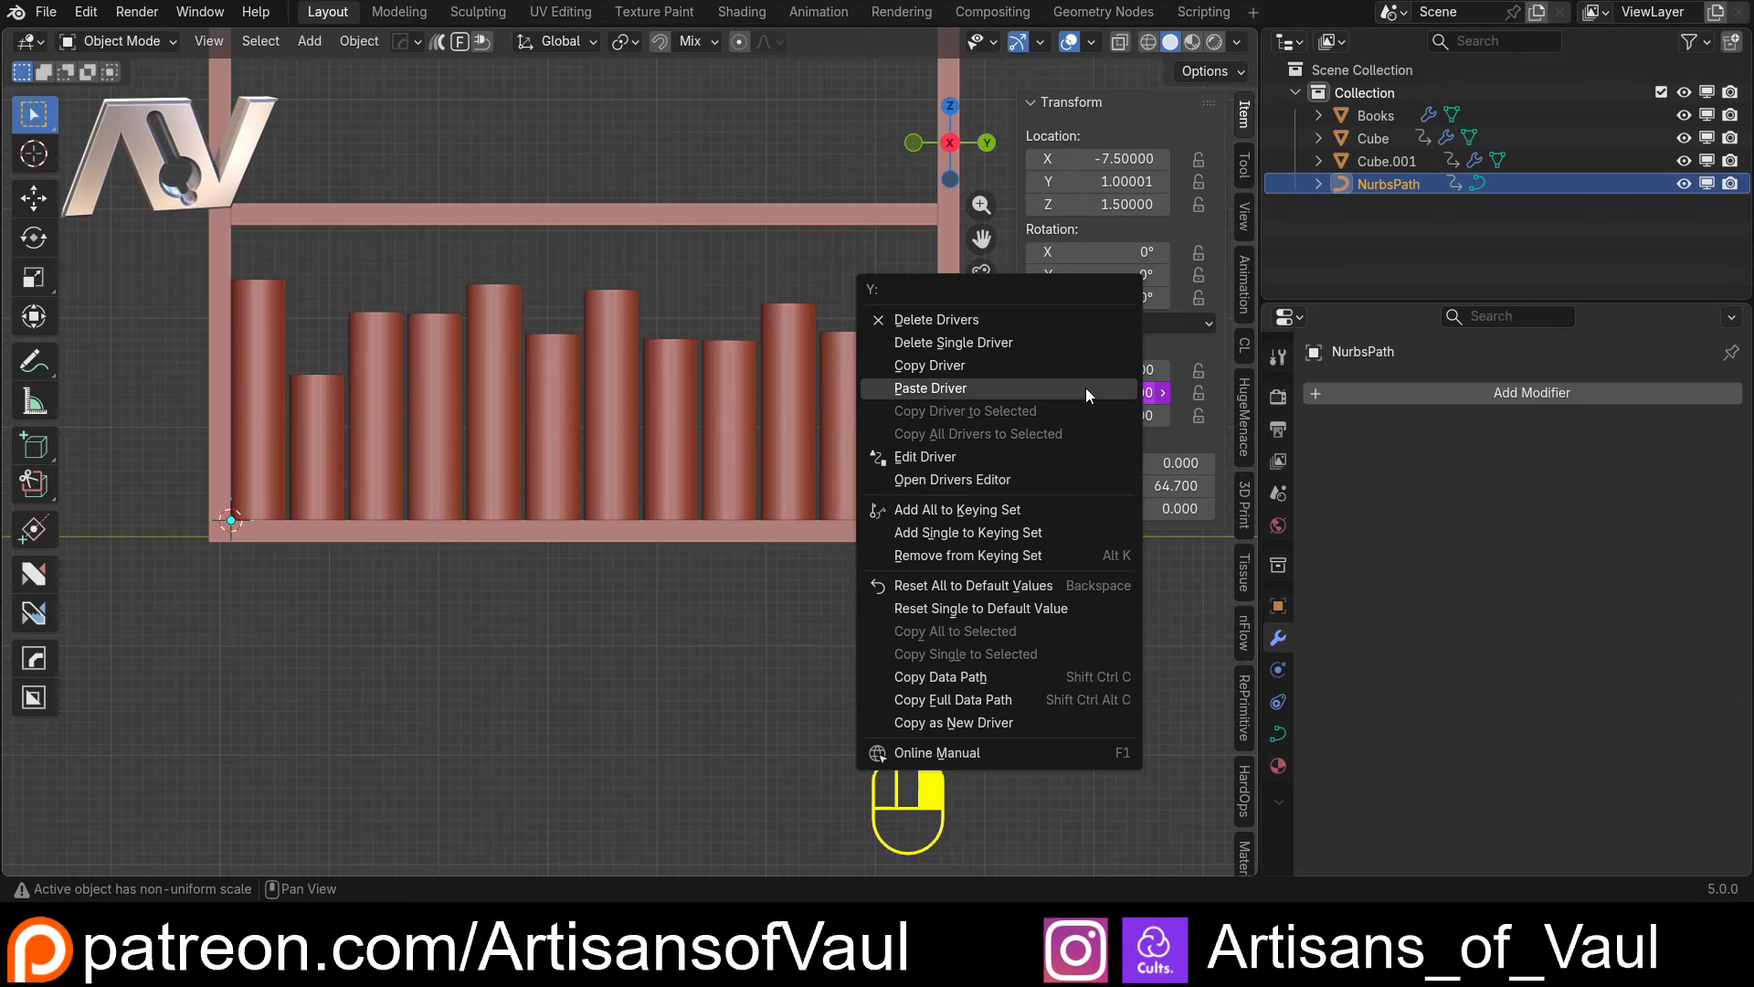
click(963, 448)
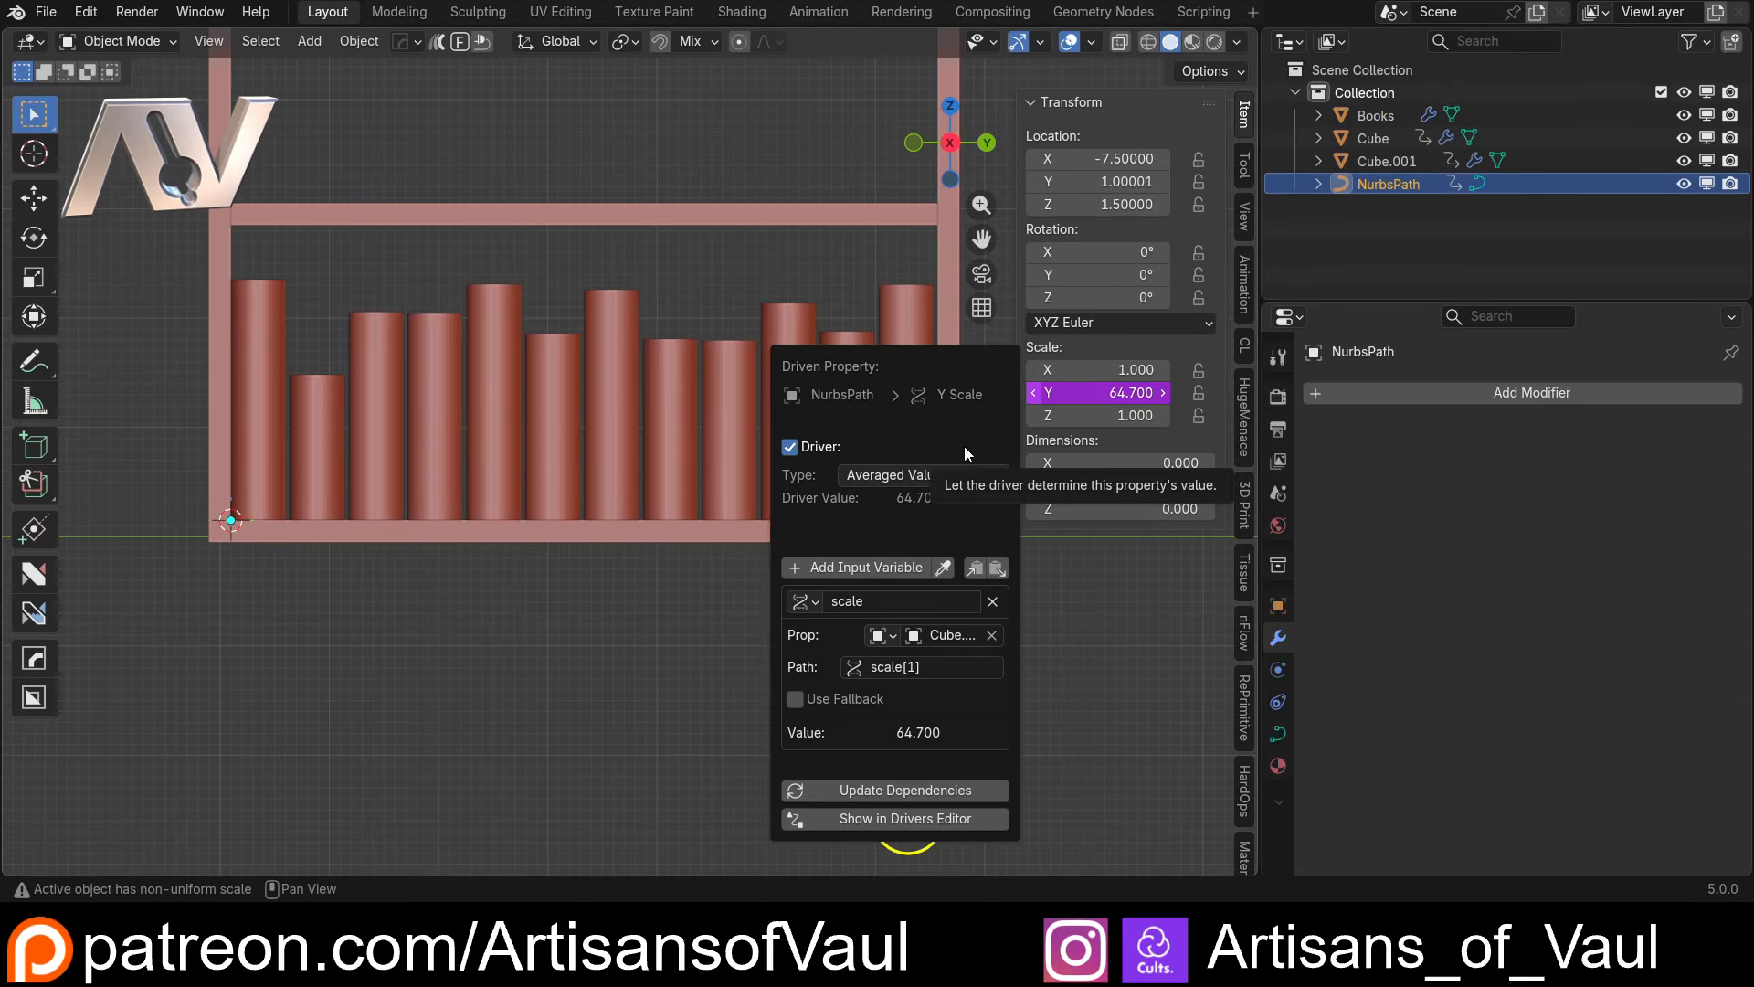
click(928, 472)
click(897, 549)
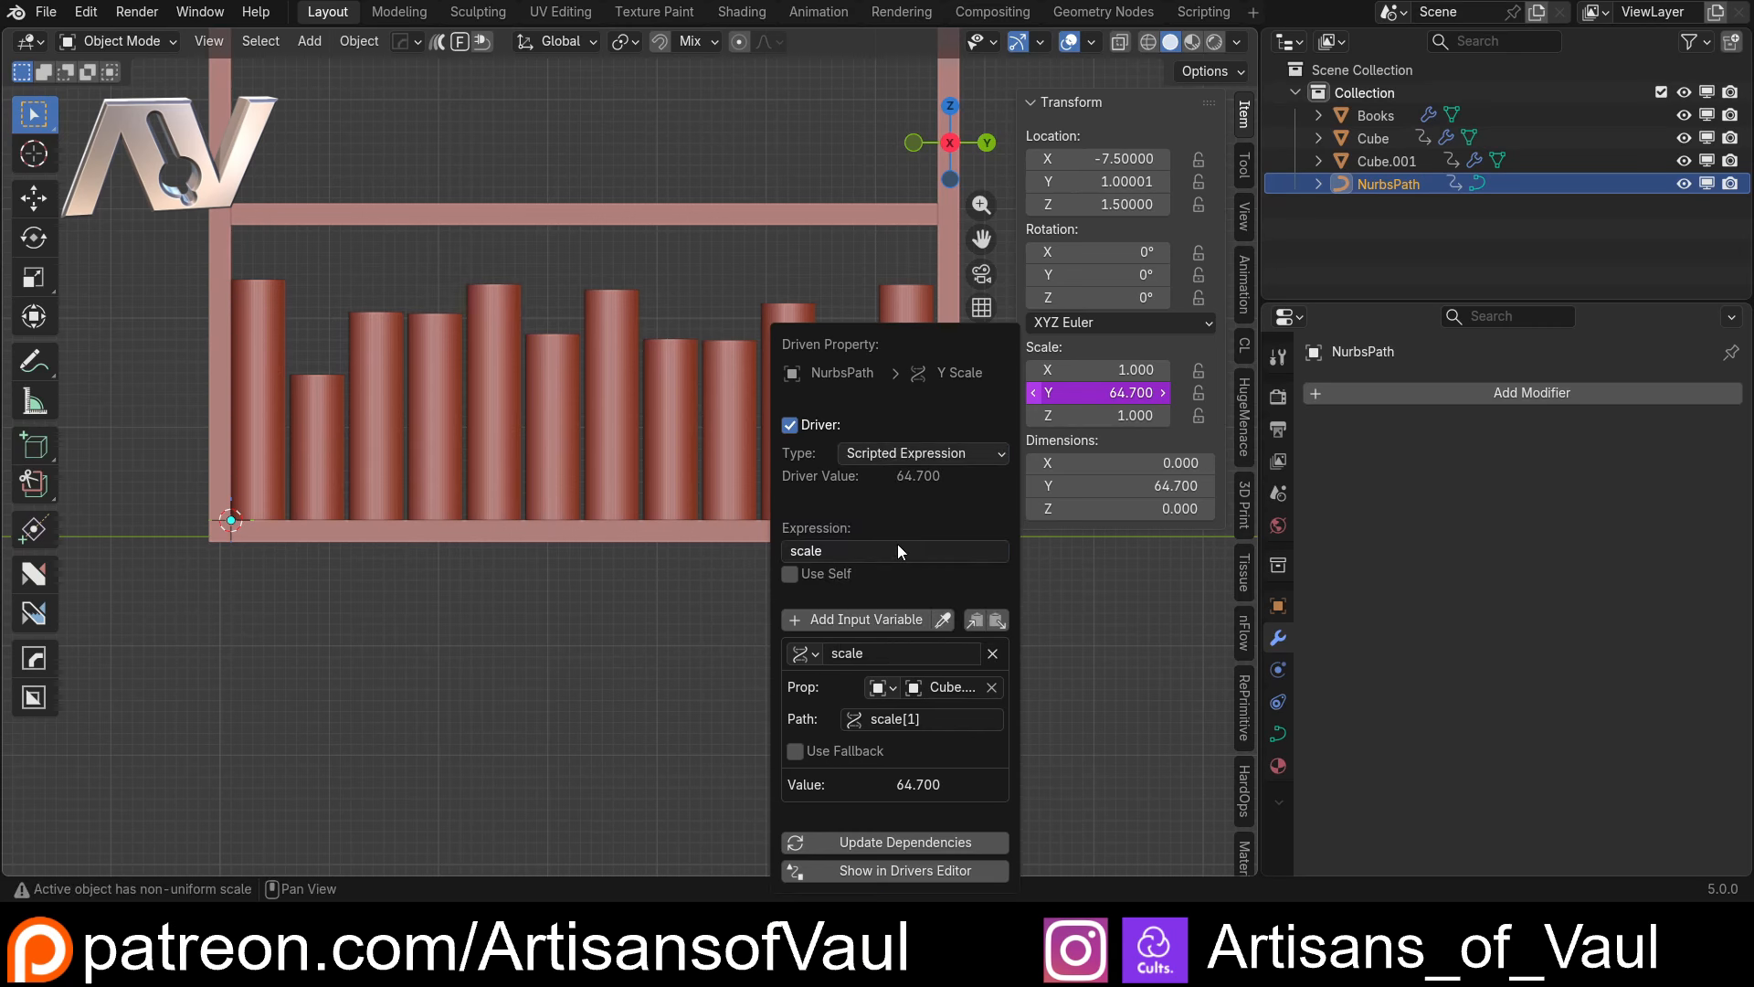
click(841, 554)
click(878, 549)
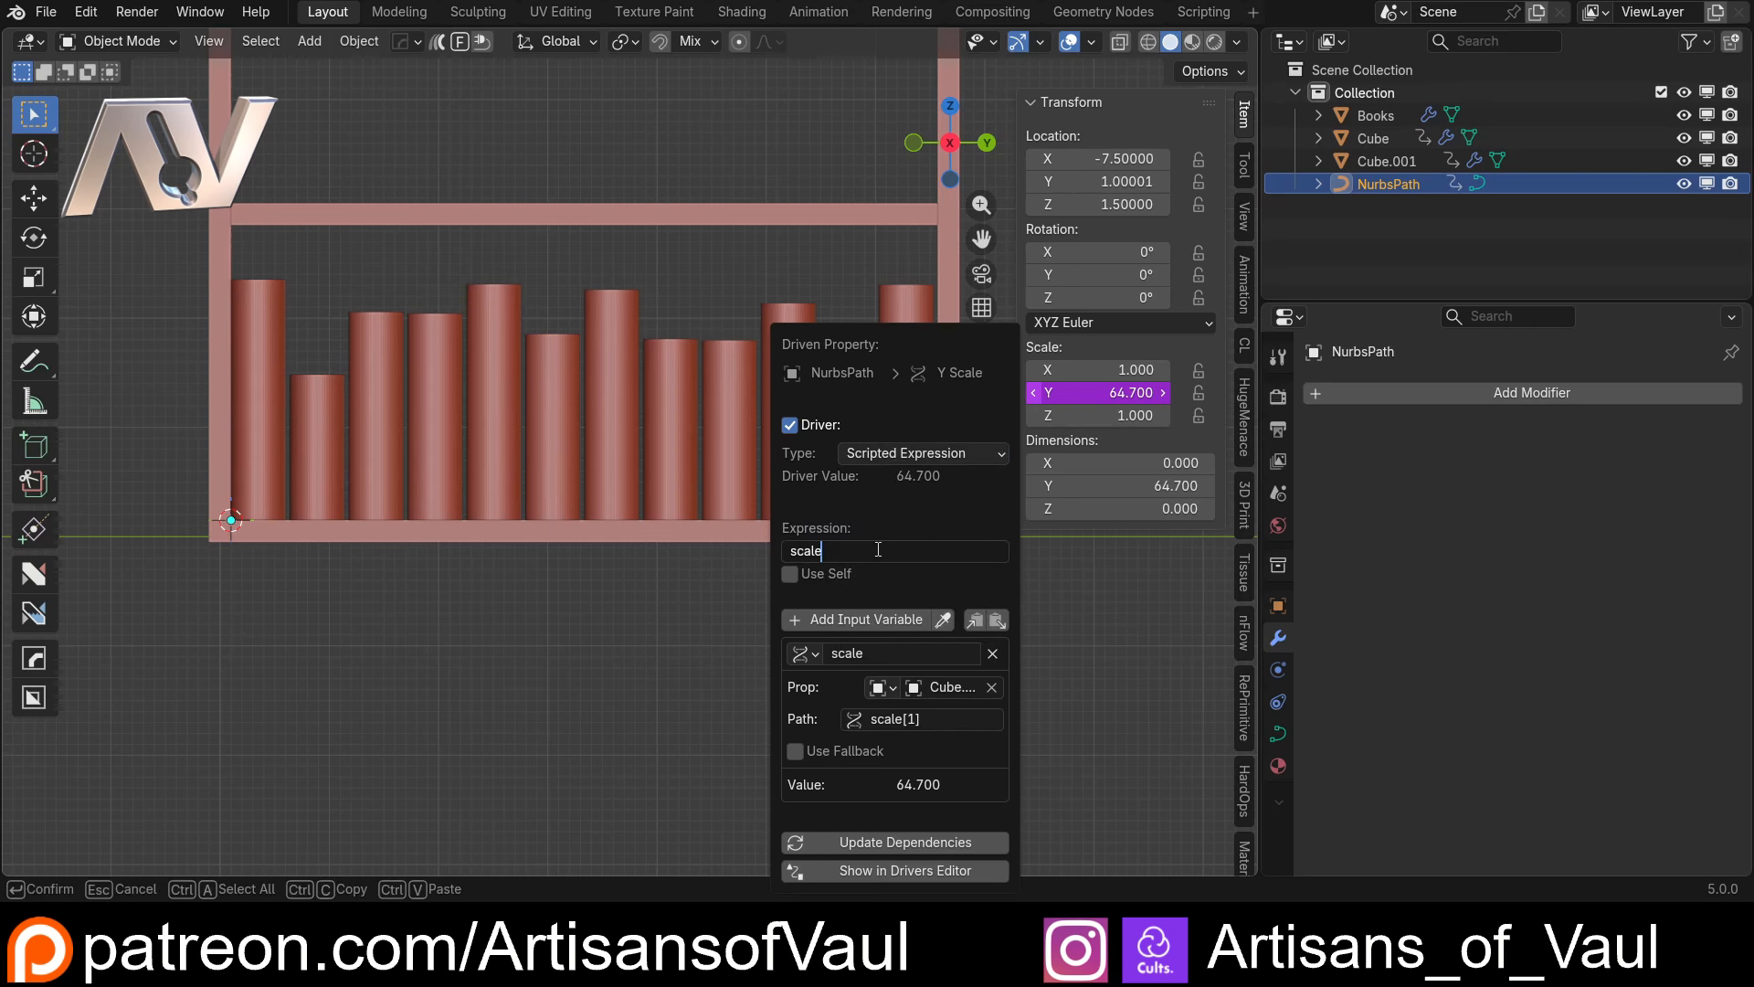
text(-7.)
text(5)
click(645, 654)
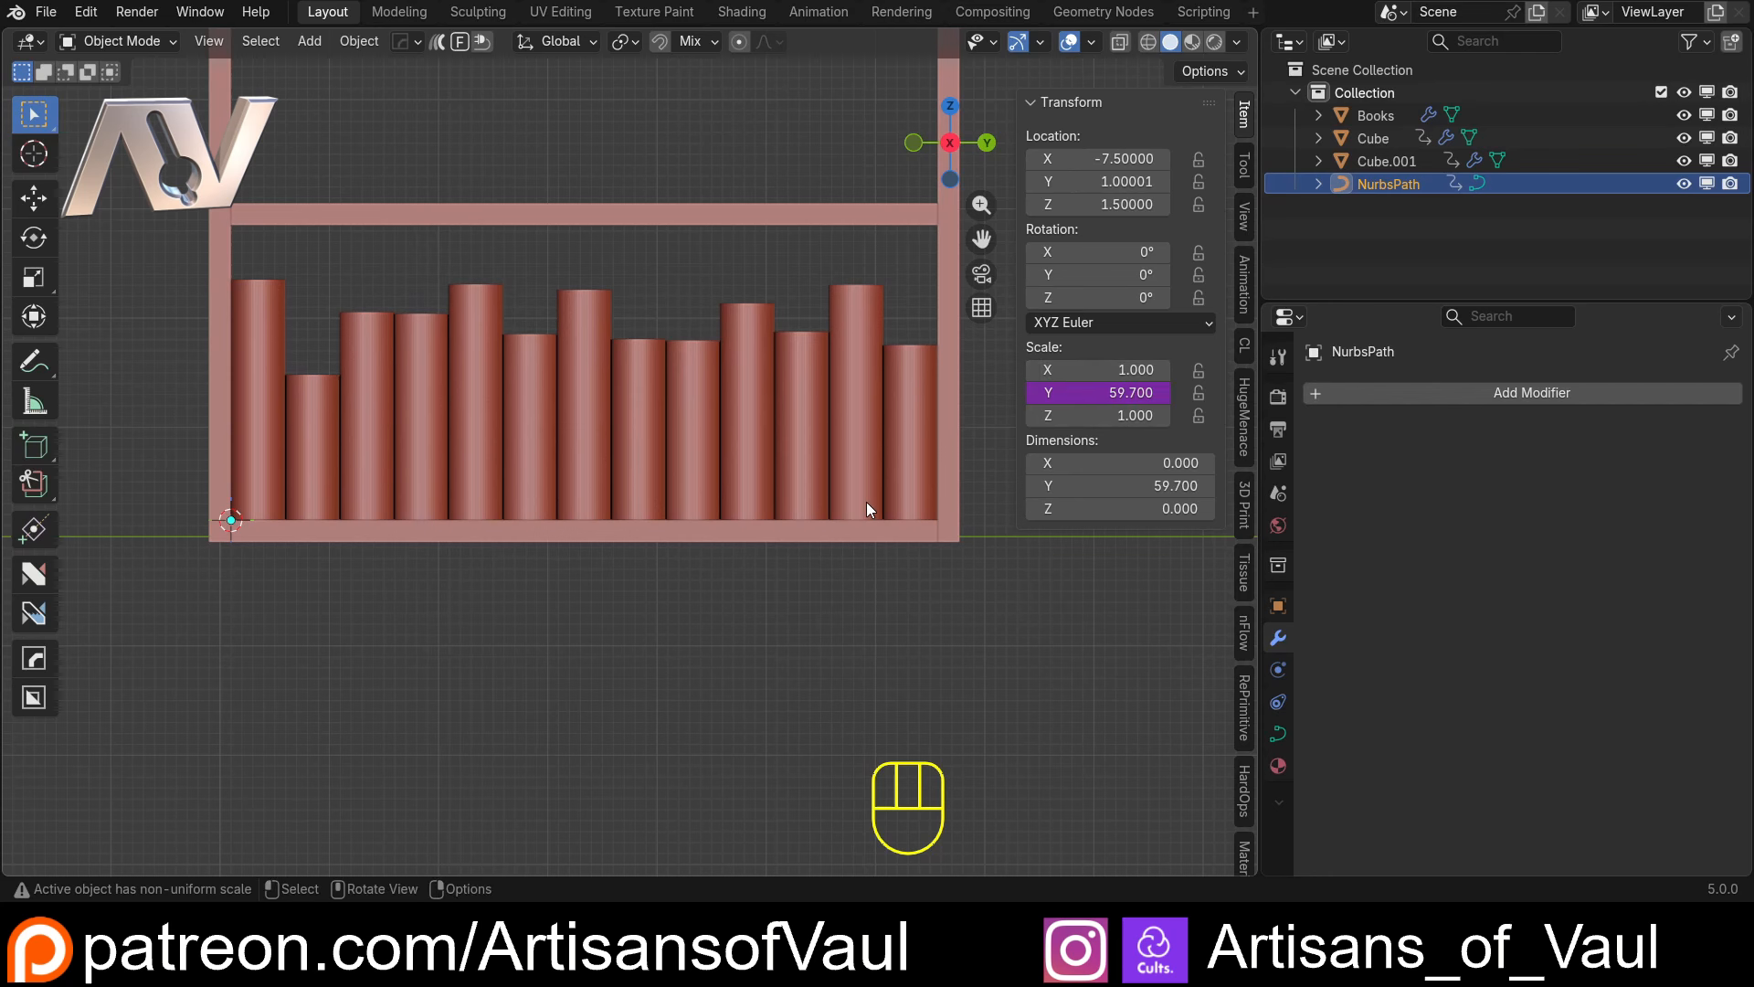
Widen the shelf object Cube.001 to a Y scale of about 82.36 and check how the books spread out
middle_drag(866, 502, 582, 528)
scroll(700, 500, down, 4)
click(613, 356)
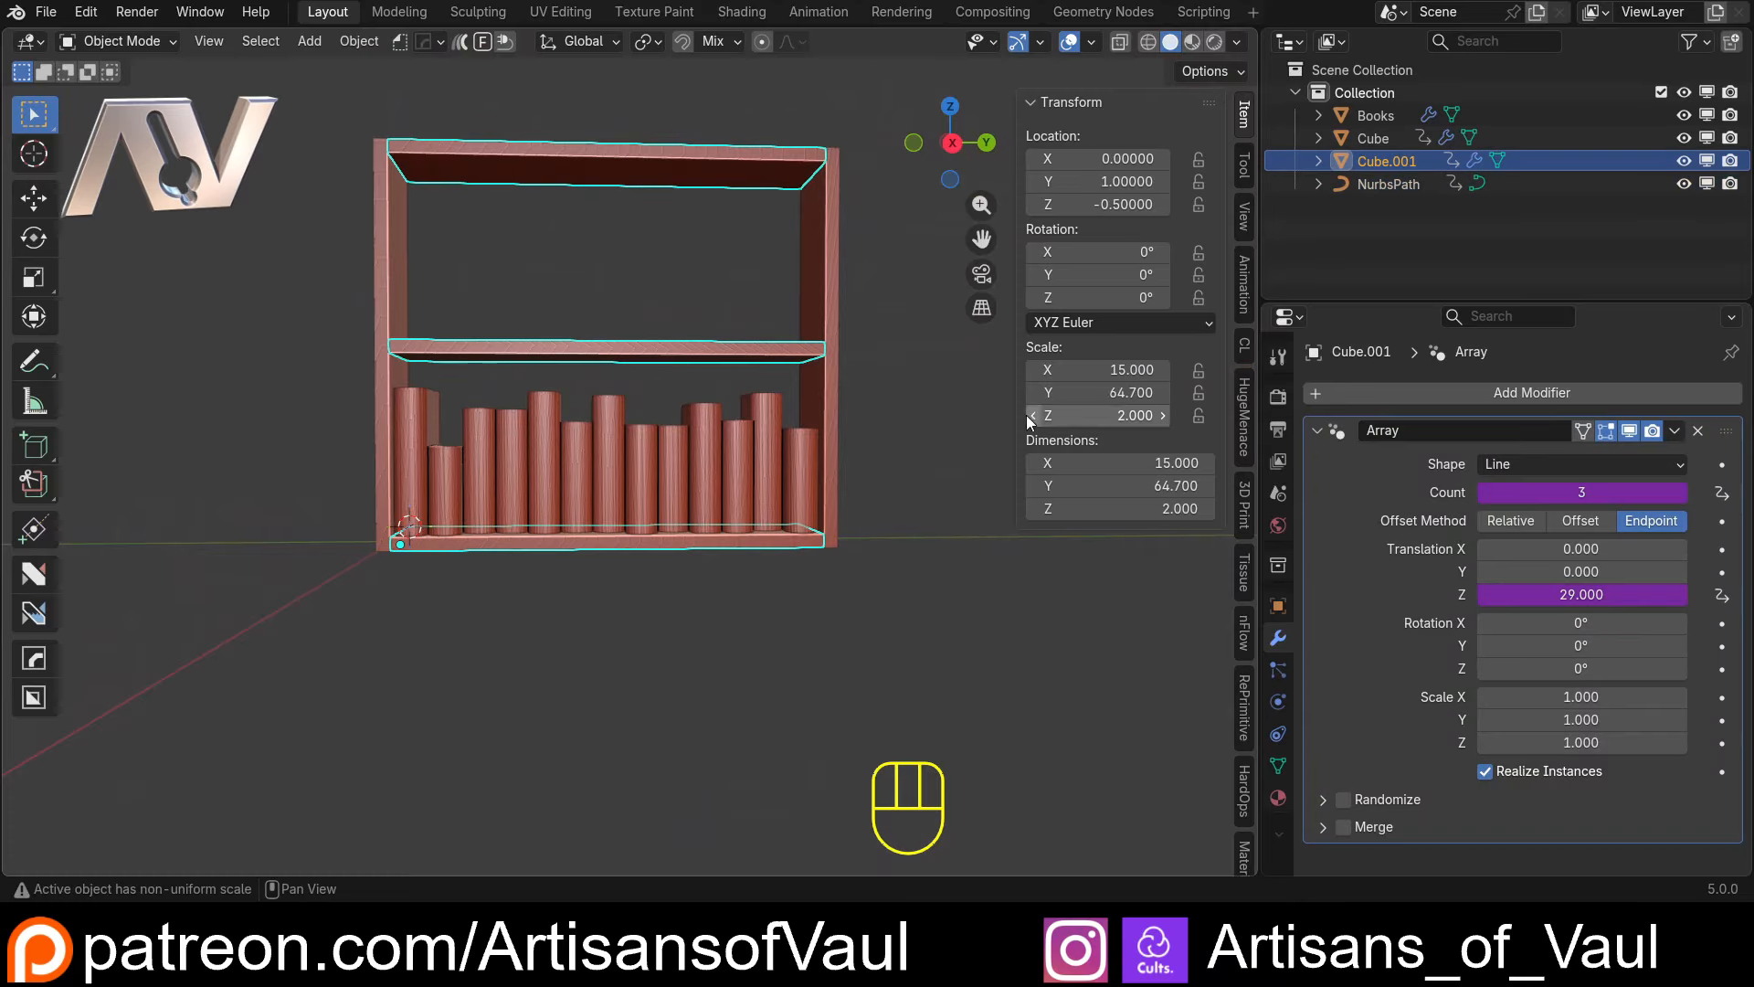
drag(1097, 392, 1224, 392)
middle_drag(712, 461, 656, 498)
scroll(499, 478, up, 3)
middle_drag(501, 475, 612, 463)
Switch the Books array's count method to Distance and set the distance to 5
click(567, 446)
scroll(617, 463, down, 2)
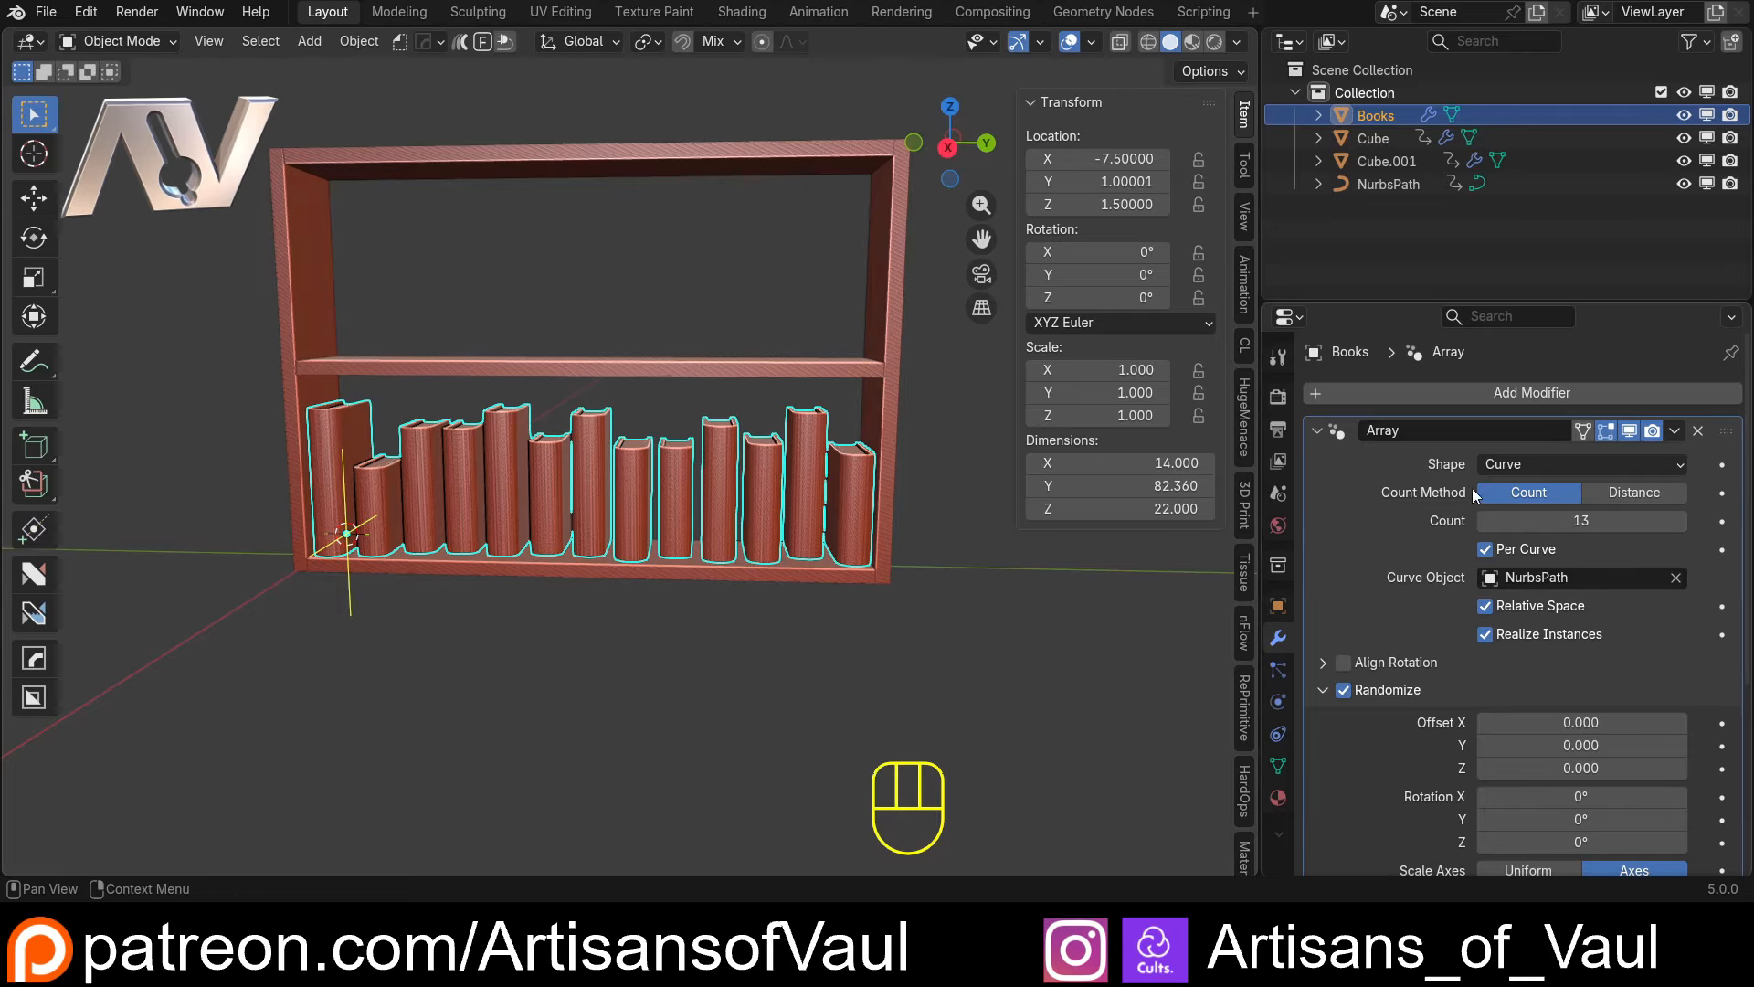
click(1634, 493)
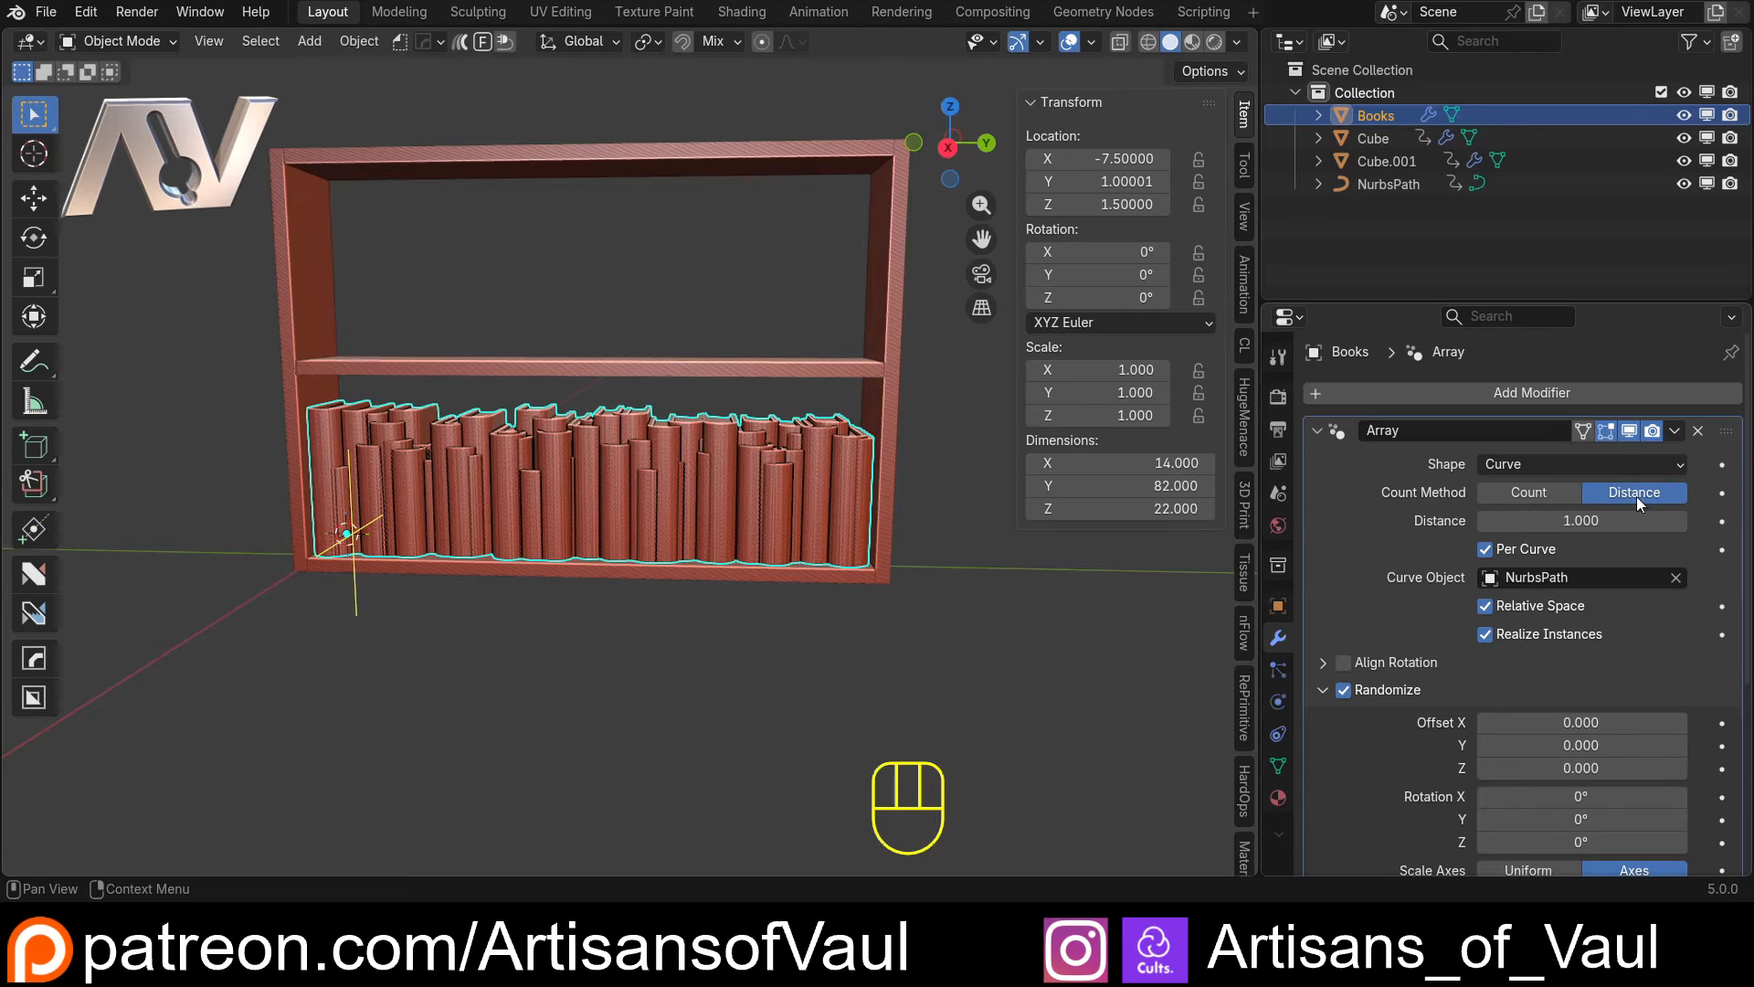
click(1564, 521)
text(5)
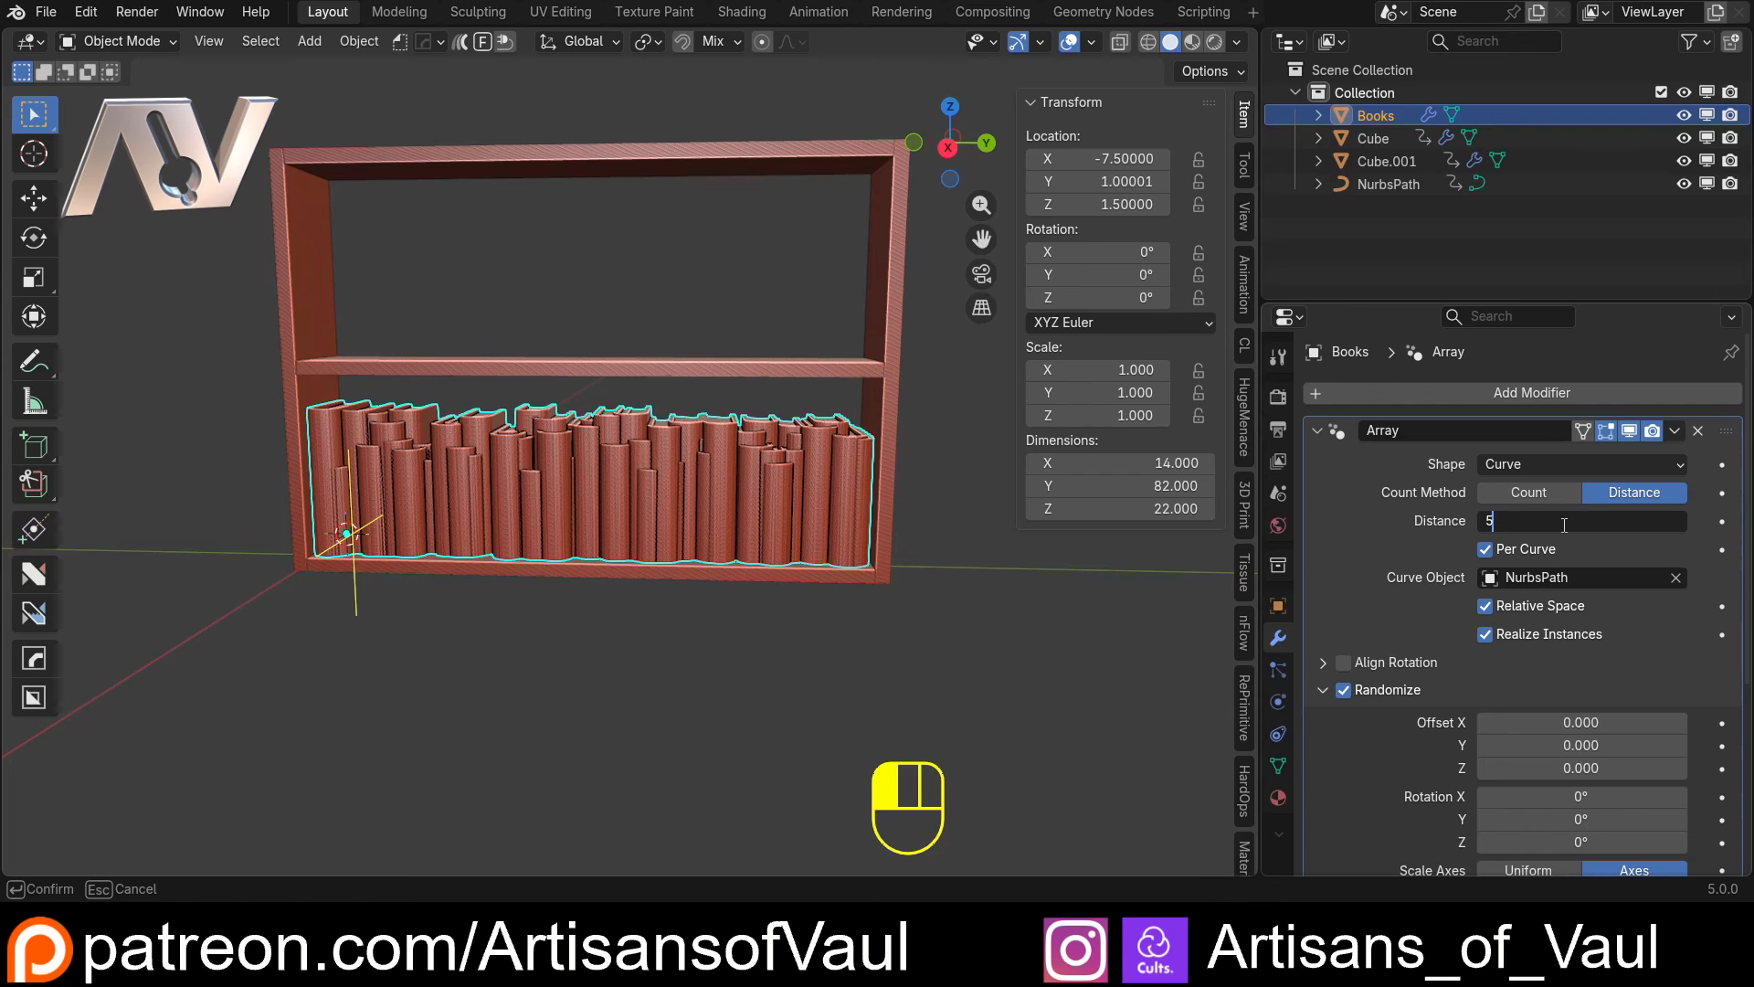
key(Return)
Shorten the shelf object Cube.001 along its Y scale and check how the distance-based row of books refits
middle_drag(855, 544, 492, 611)
click(618, 574)
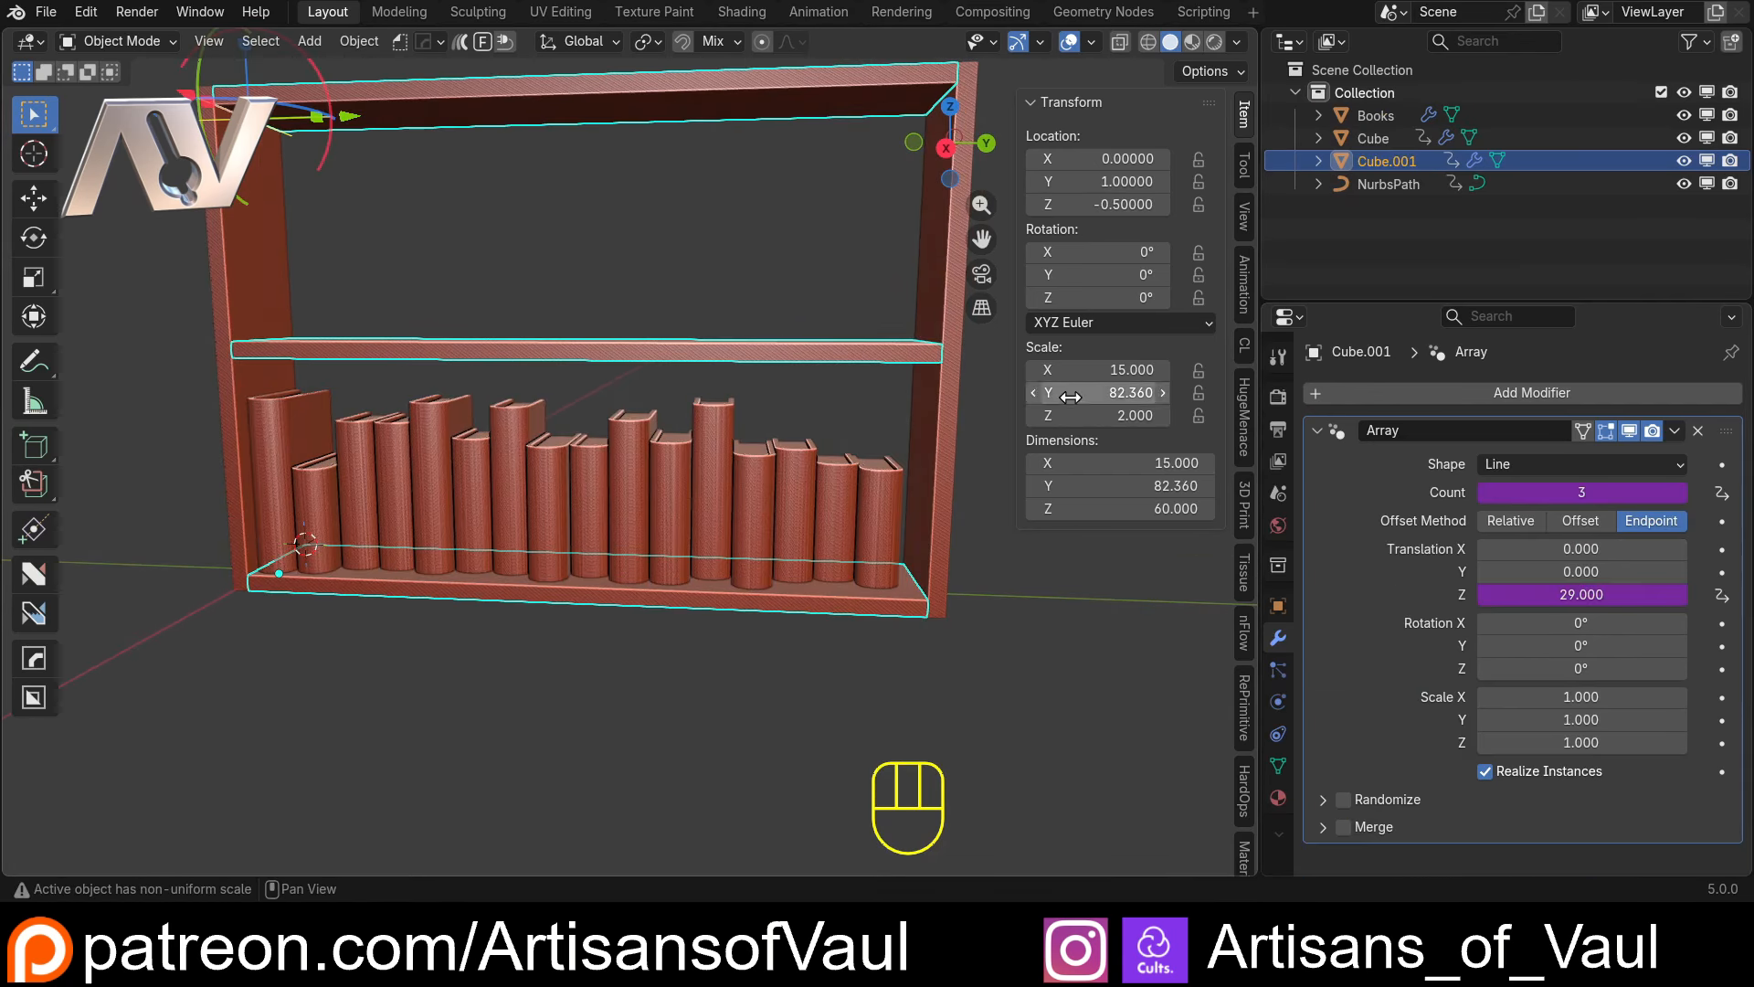
drag(1070, 396, 987, 396)
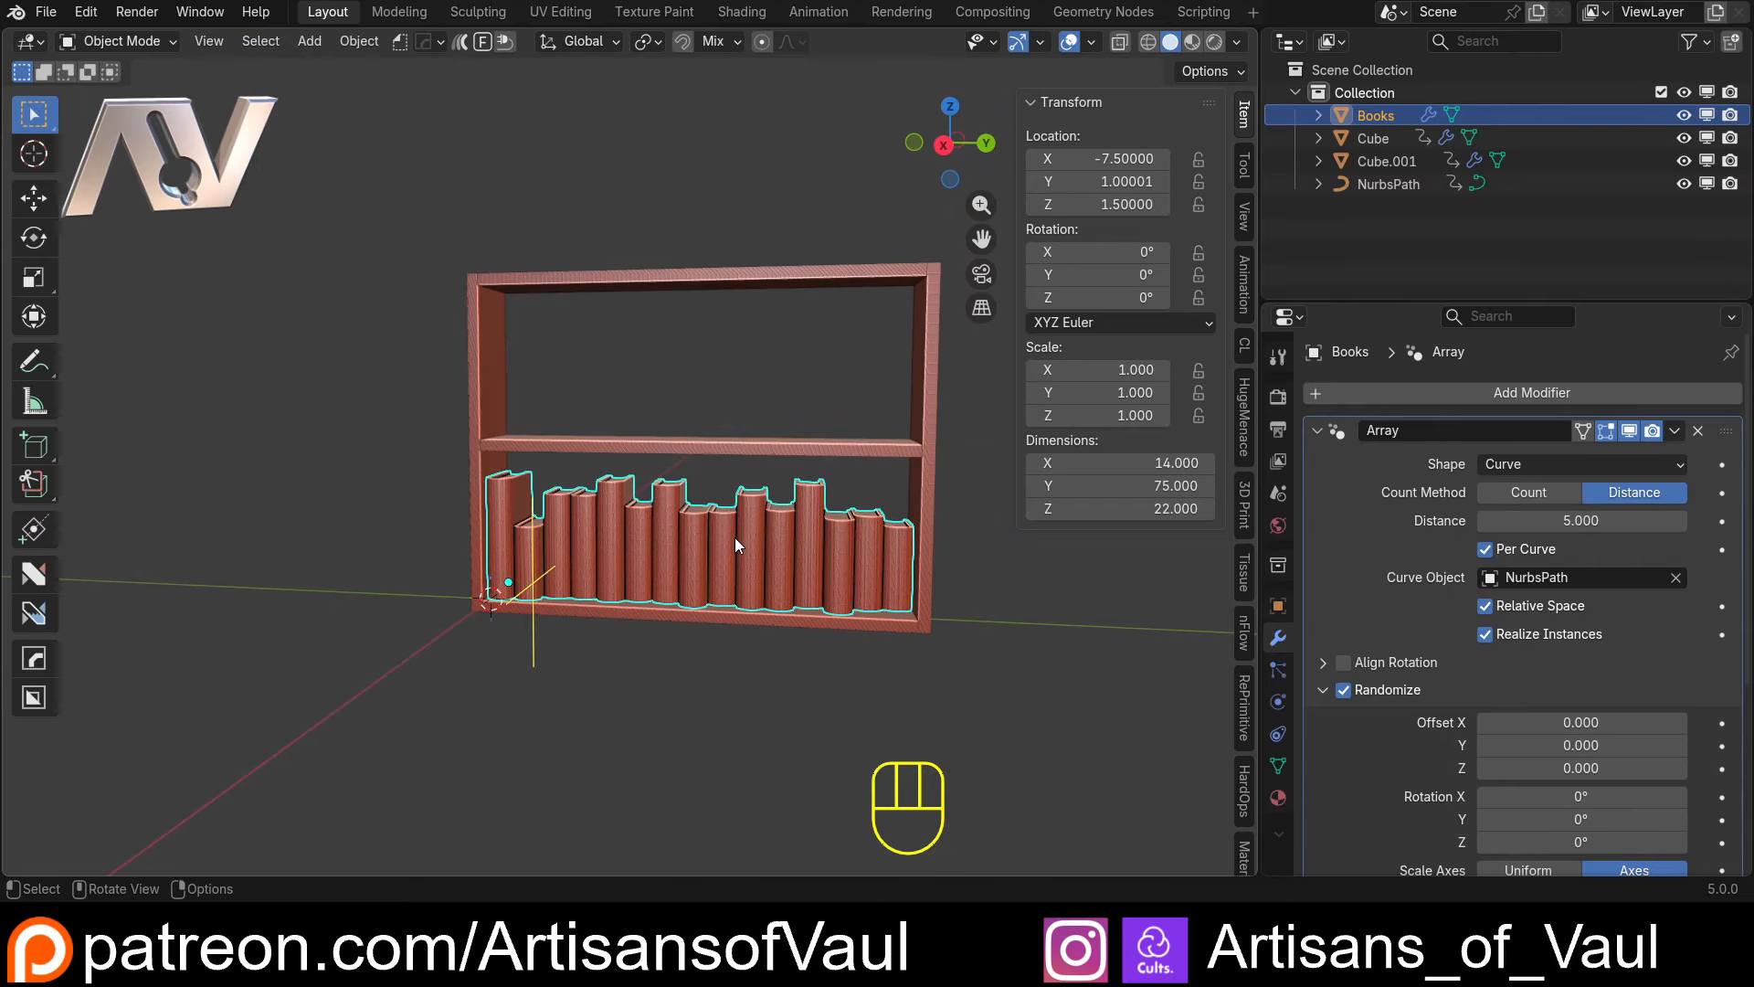
middle_drag(734, 537, 643, 450)
shift+middle_drag(768, 595, 549, 349)
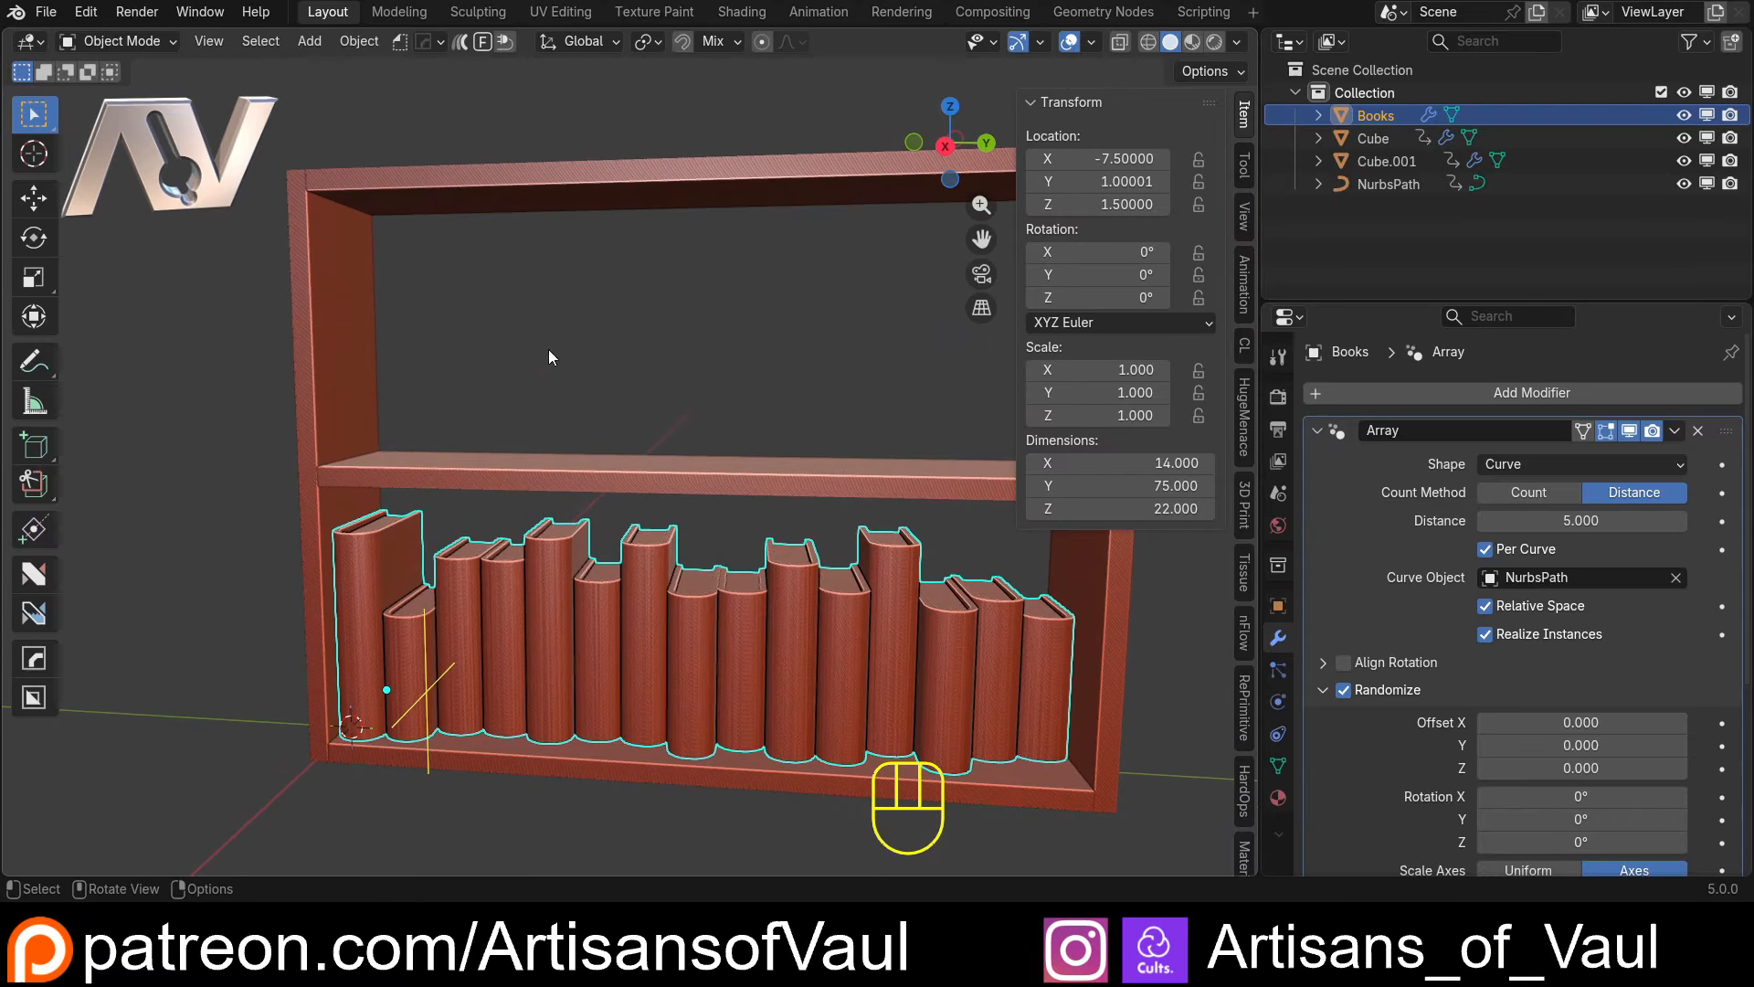
Add an Array modifier to the NurbsPath curve
click(1395, 183)
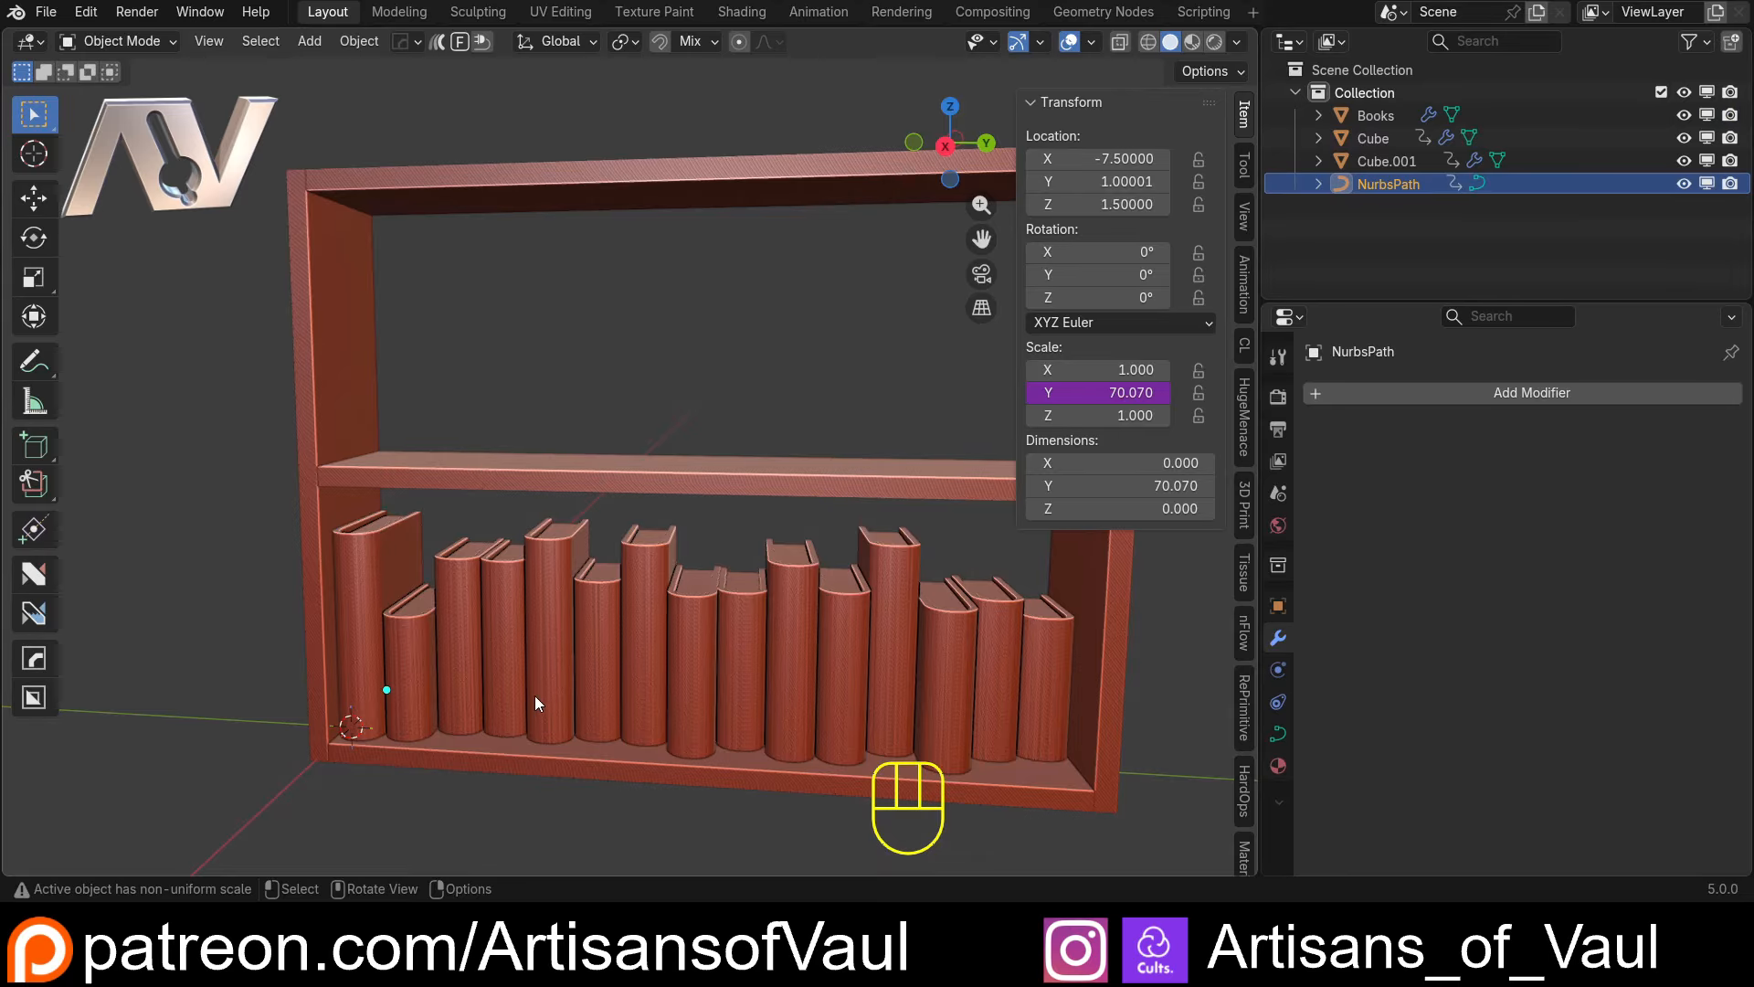
middle_drag(506, 665, 574, 634)
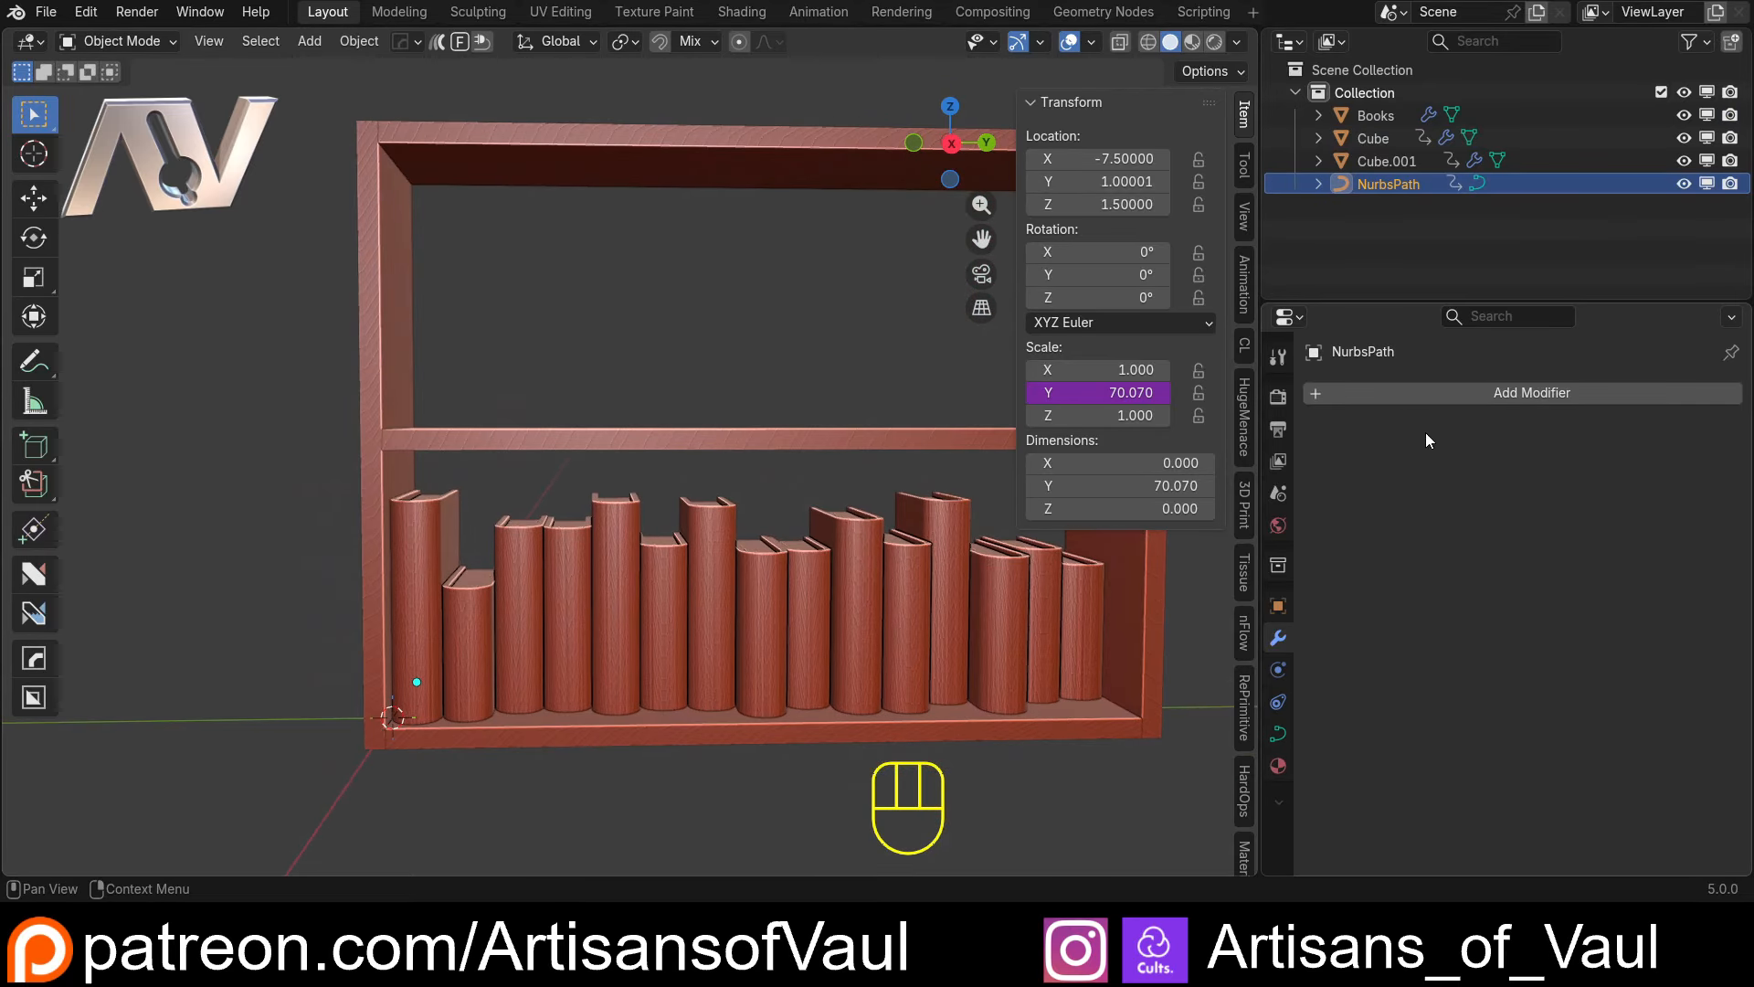
click(1435, 392)
text(arr)
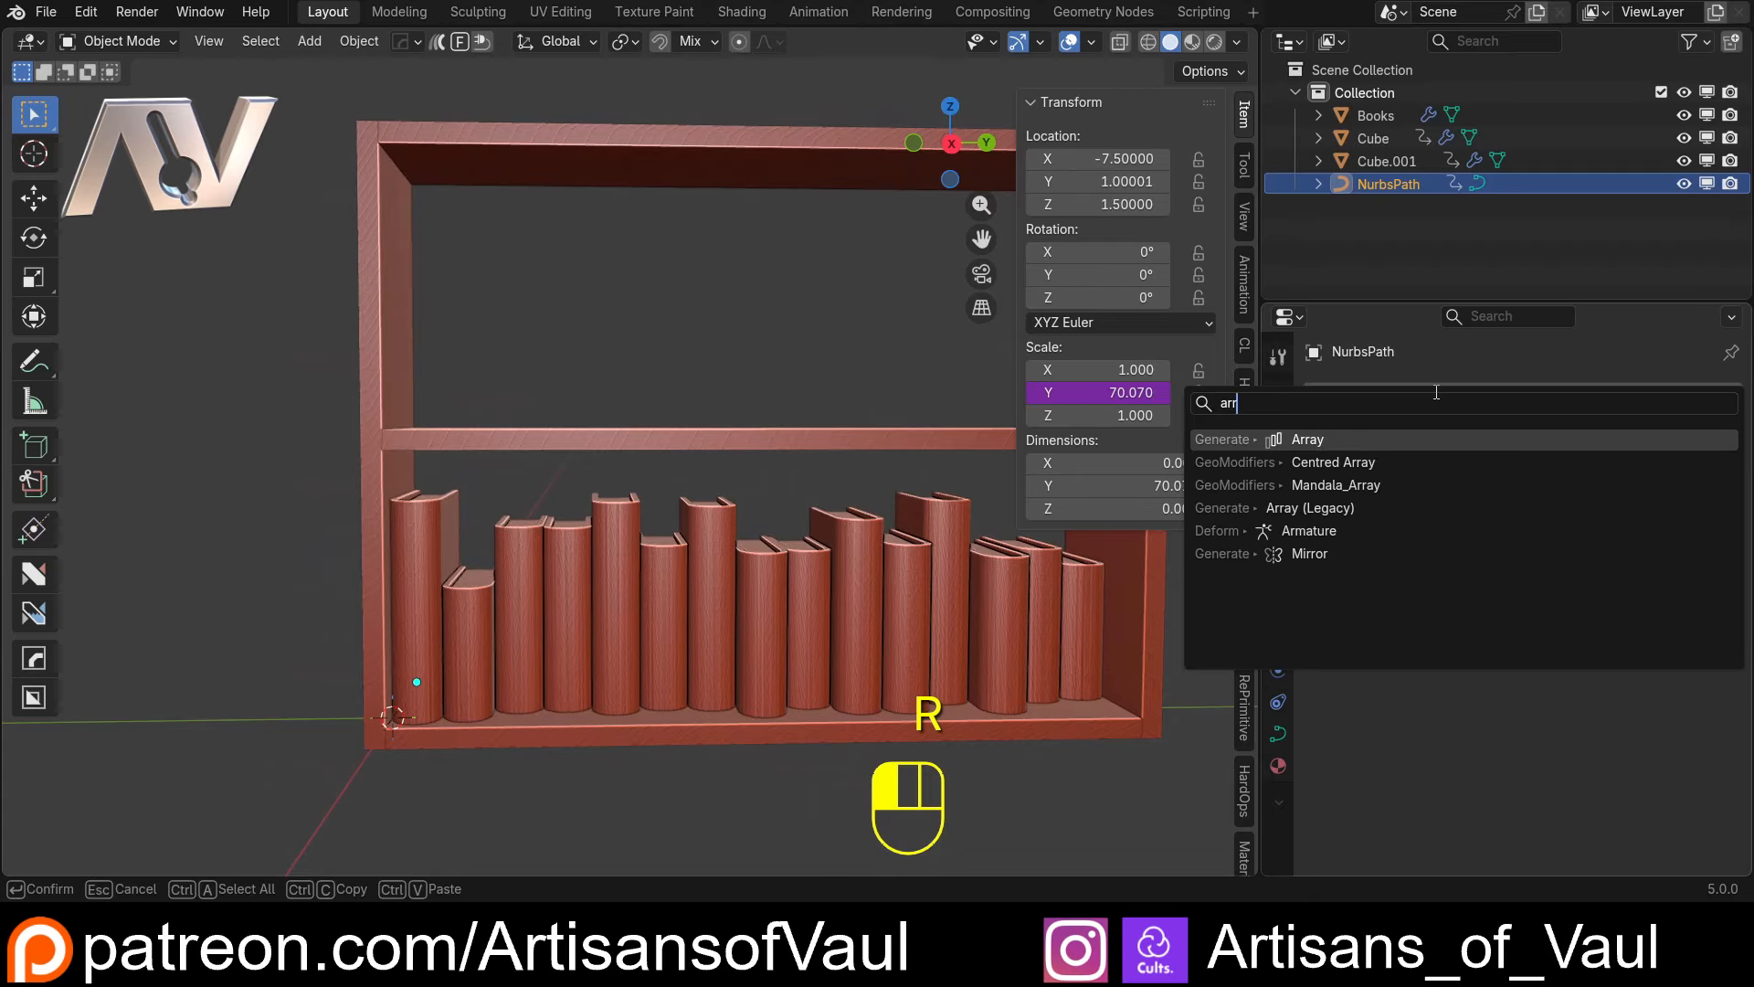
click(1349, 437)
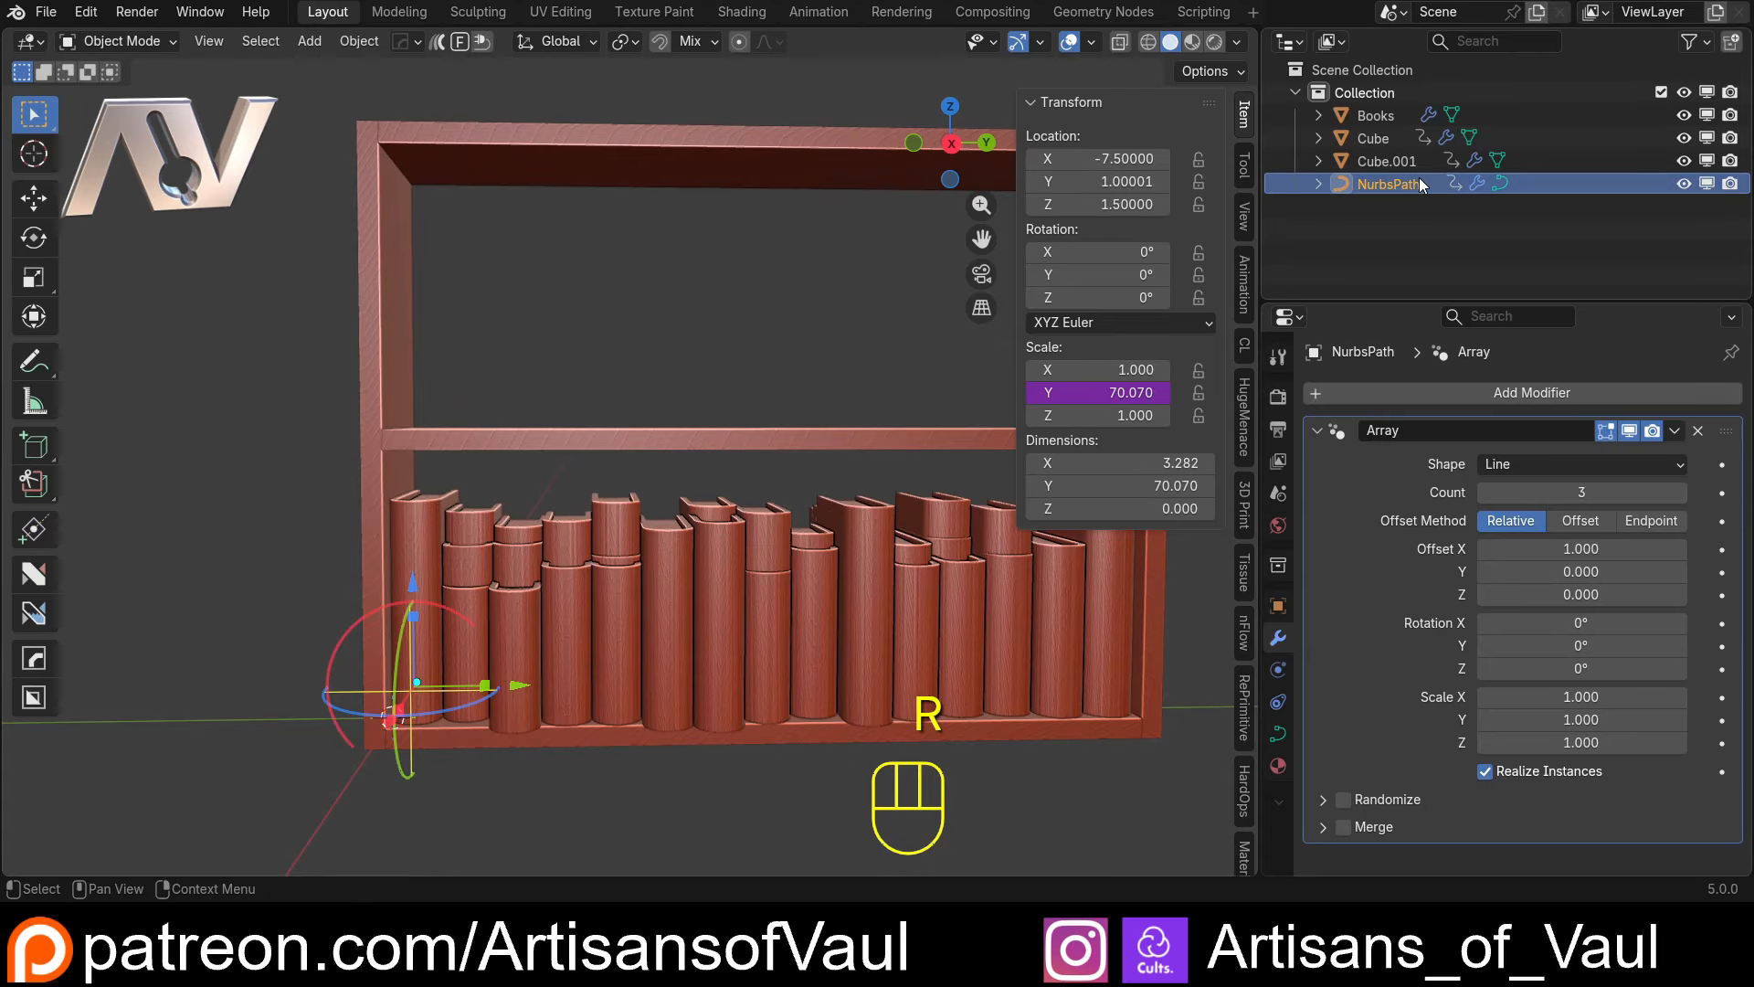
Set the NurbsPath array to the Offset method with a count of 2, X translation 0 and Z translation about 29.16
scroll(880, 413, down, 1)
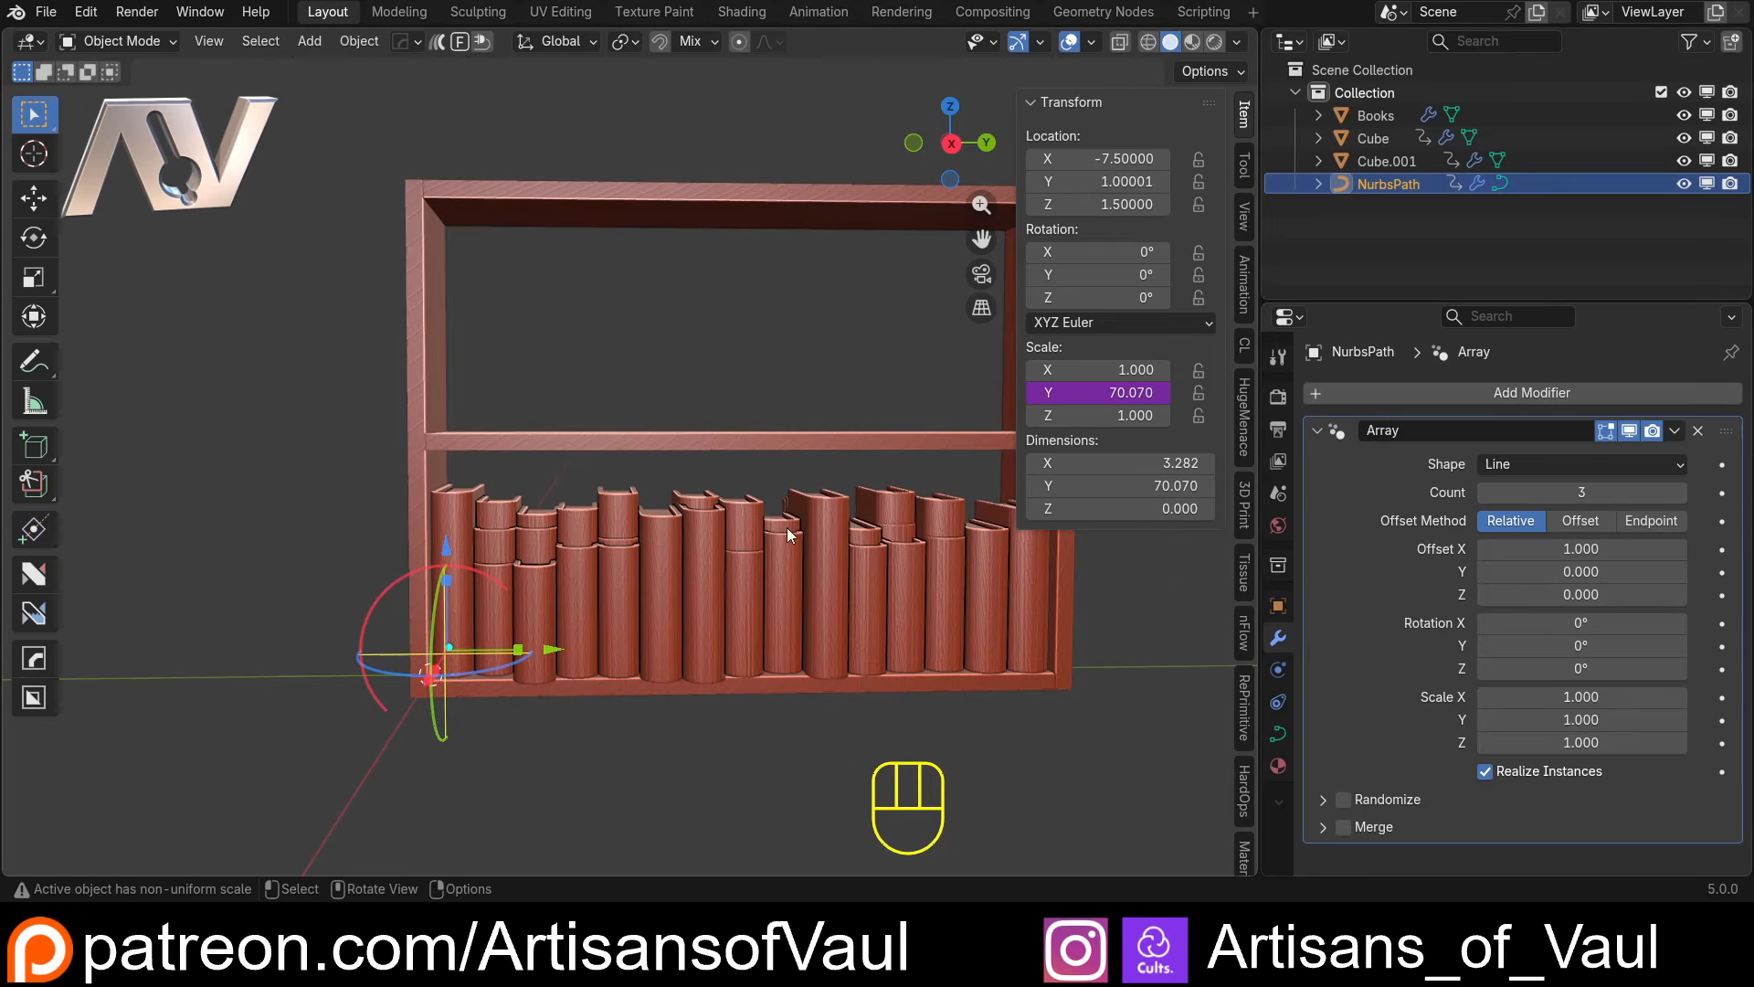
click(1586, 527)
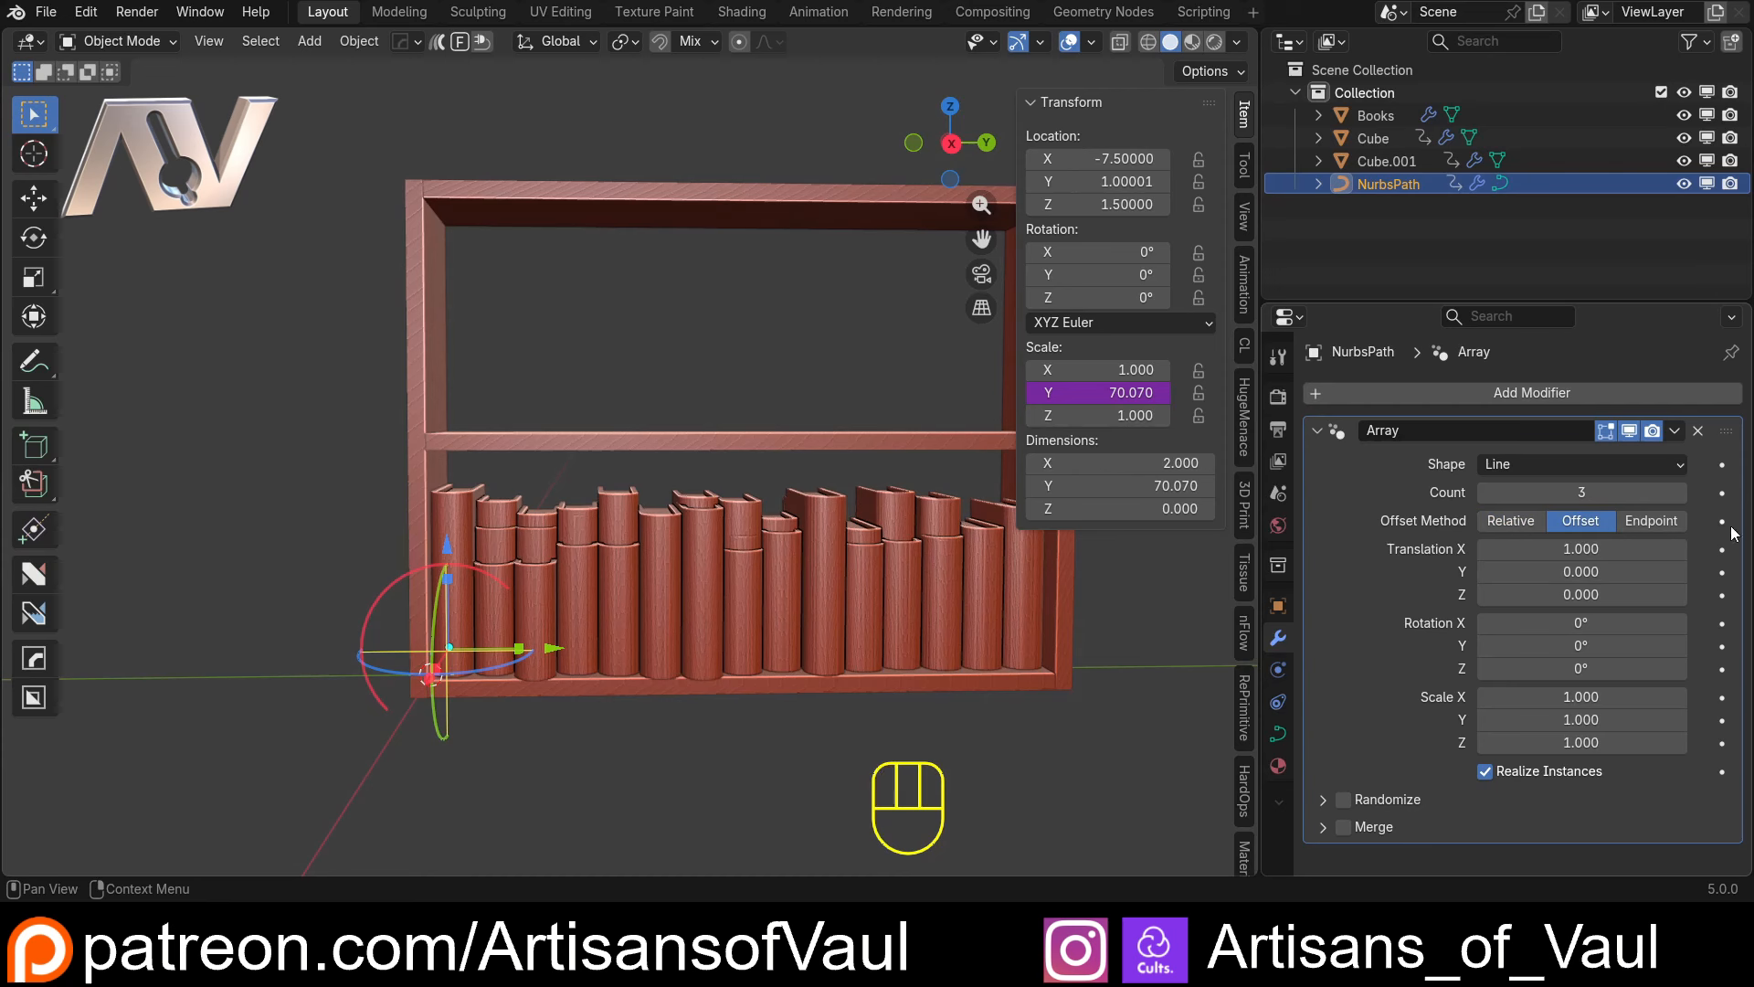
click(1483, 494)
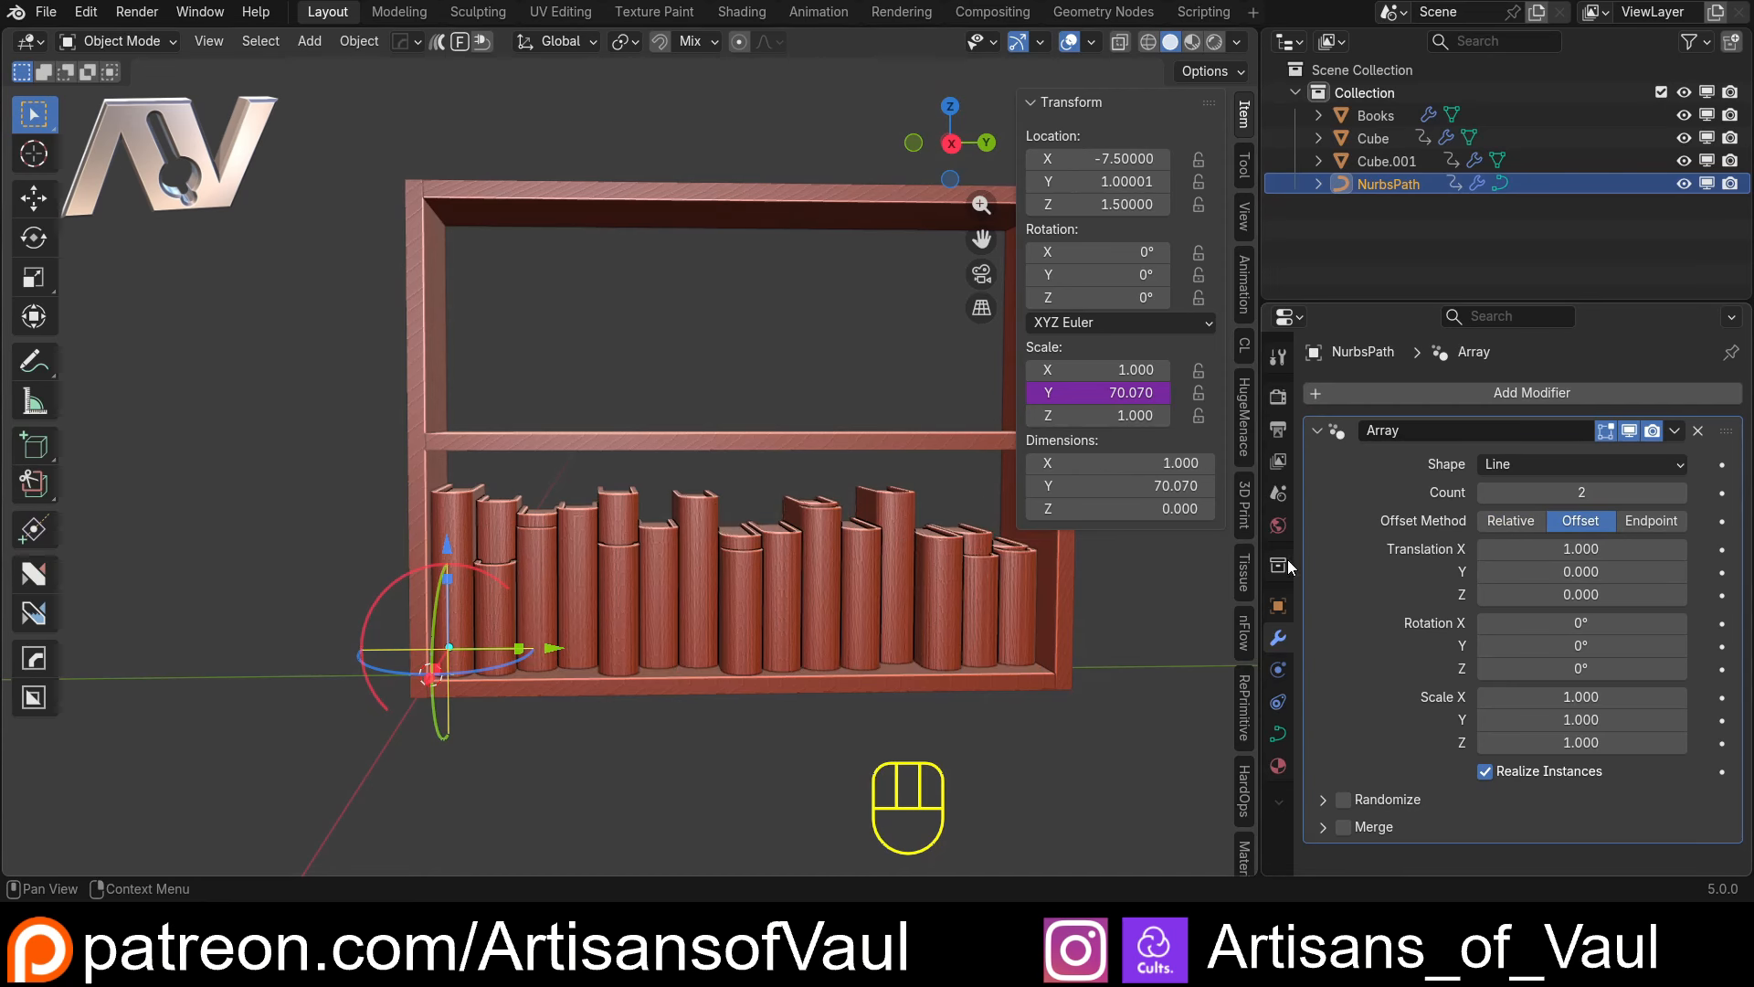
click(1536, 549)
text(0)
key(Return)
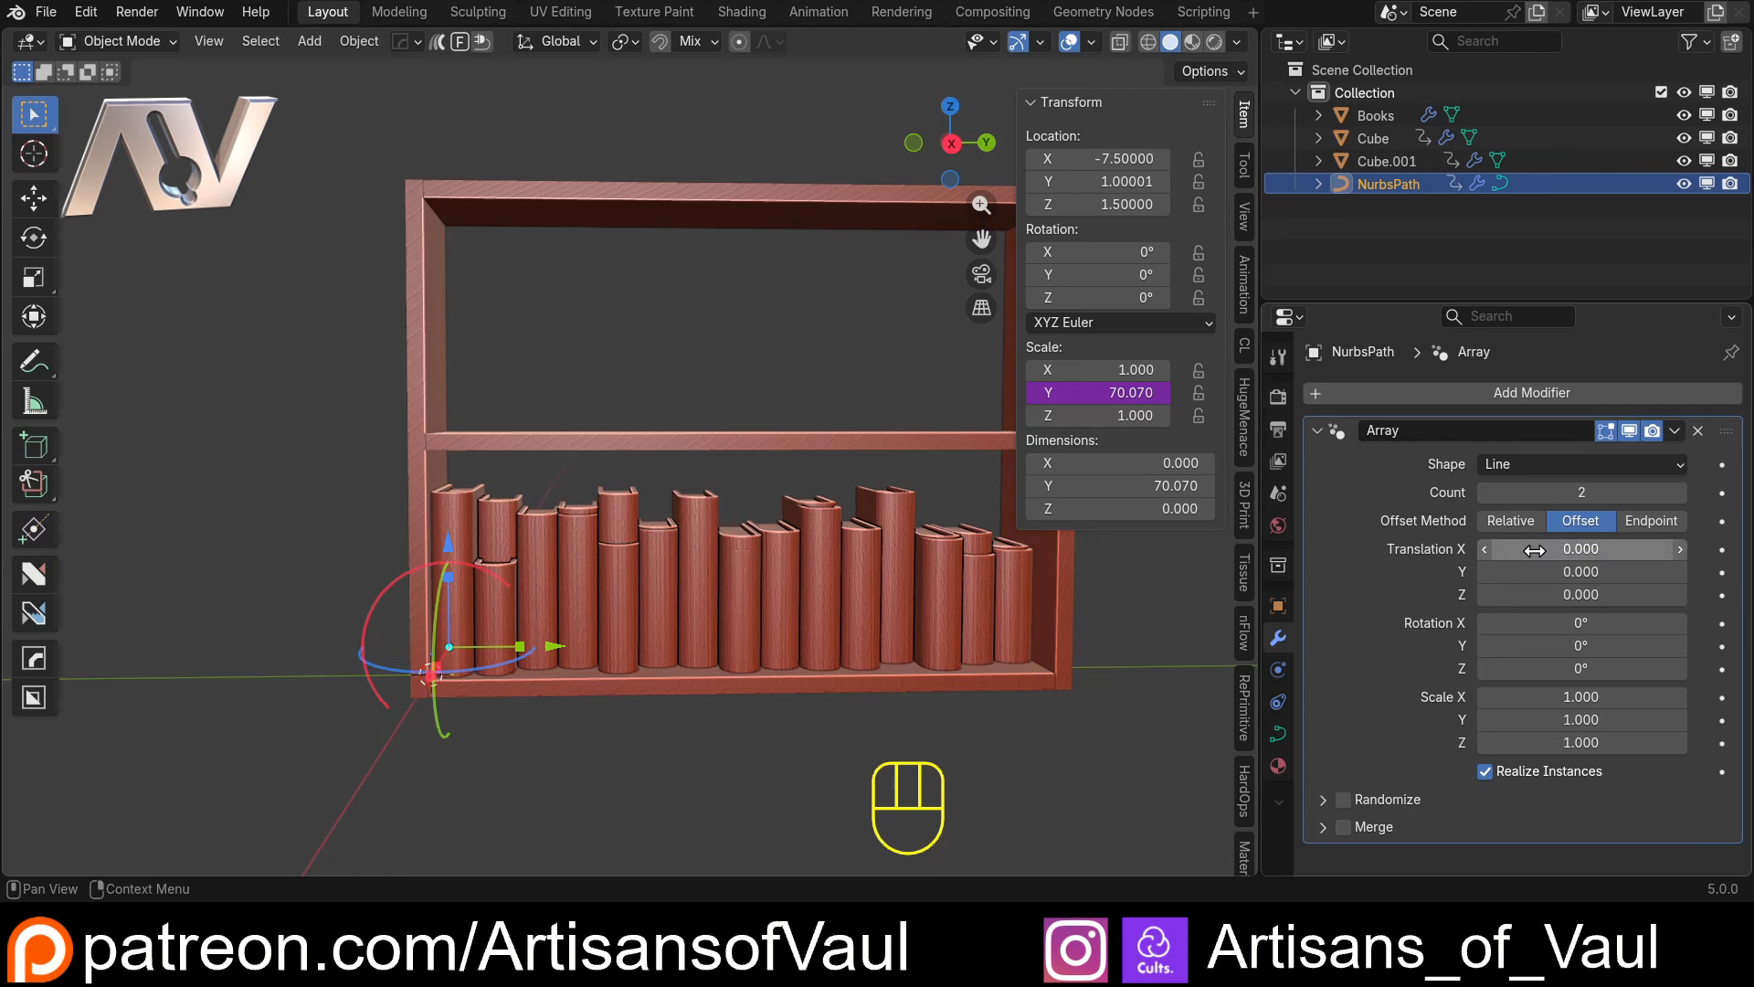
drag(1544, 594, 1674, 595)
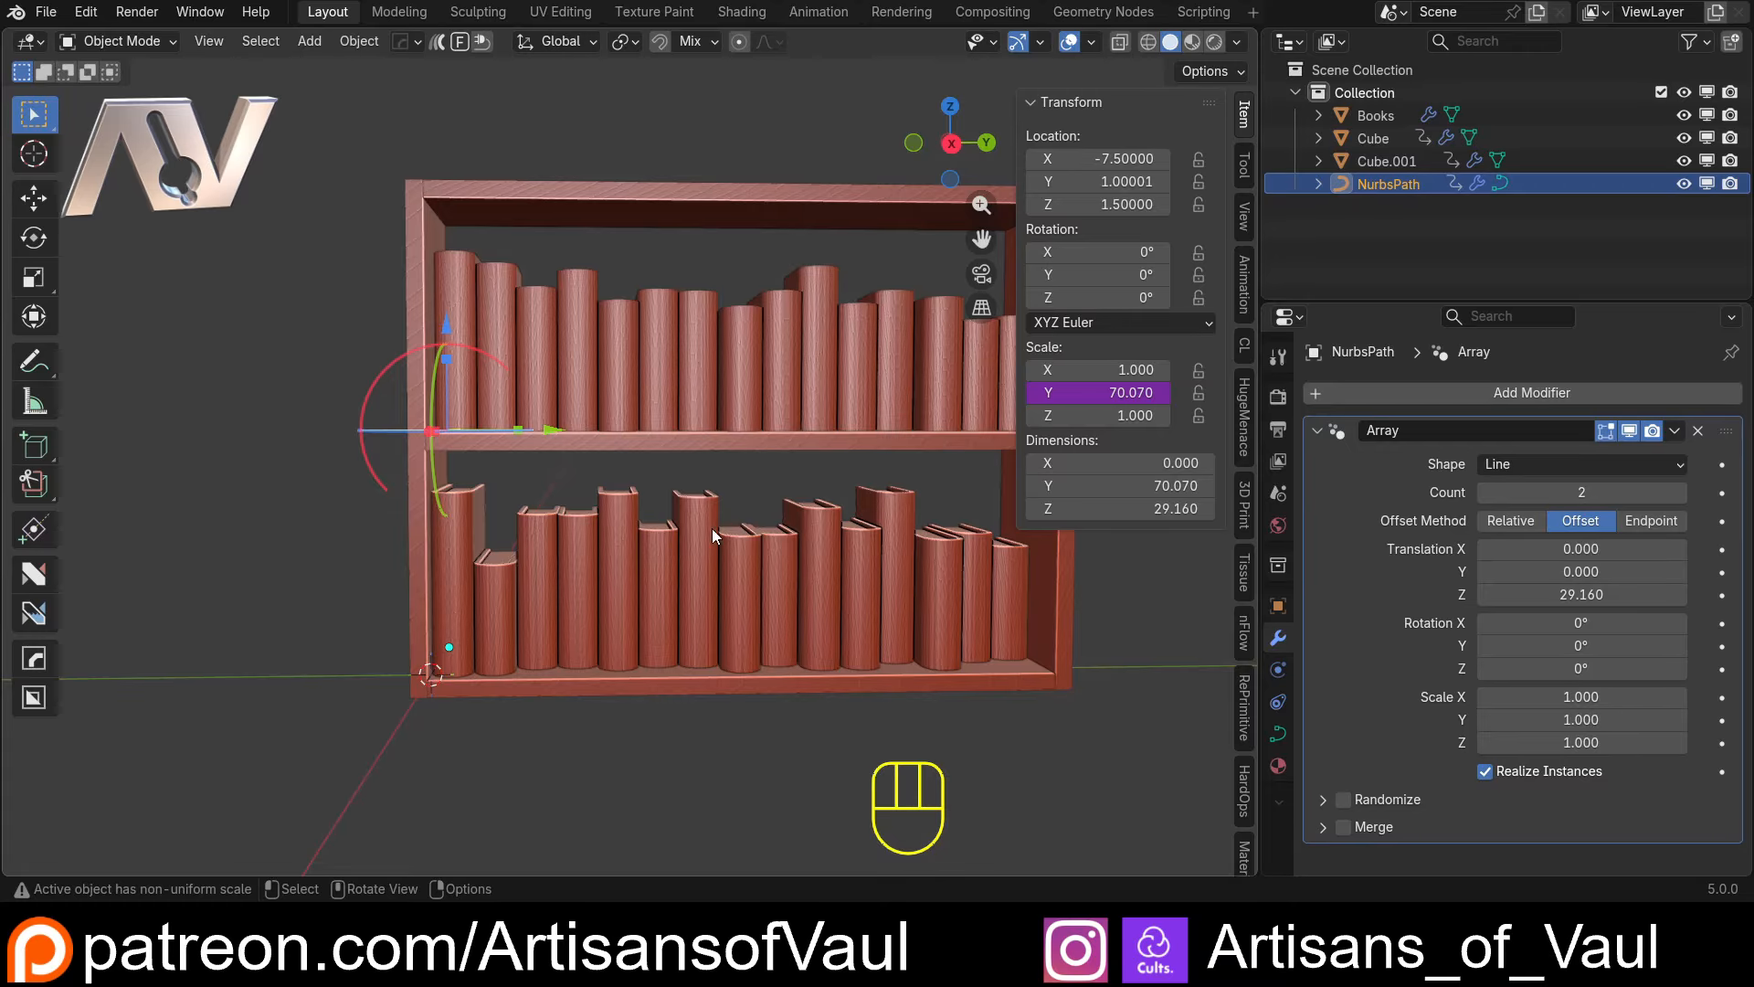
middle_drag(711, 528, 773, 617)
Turn Per Curve off and back on in the Books array to compare both rows of books
click(742, 370)
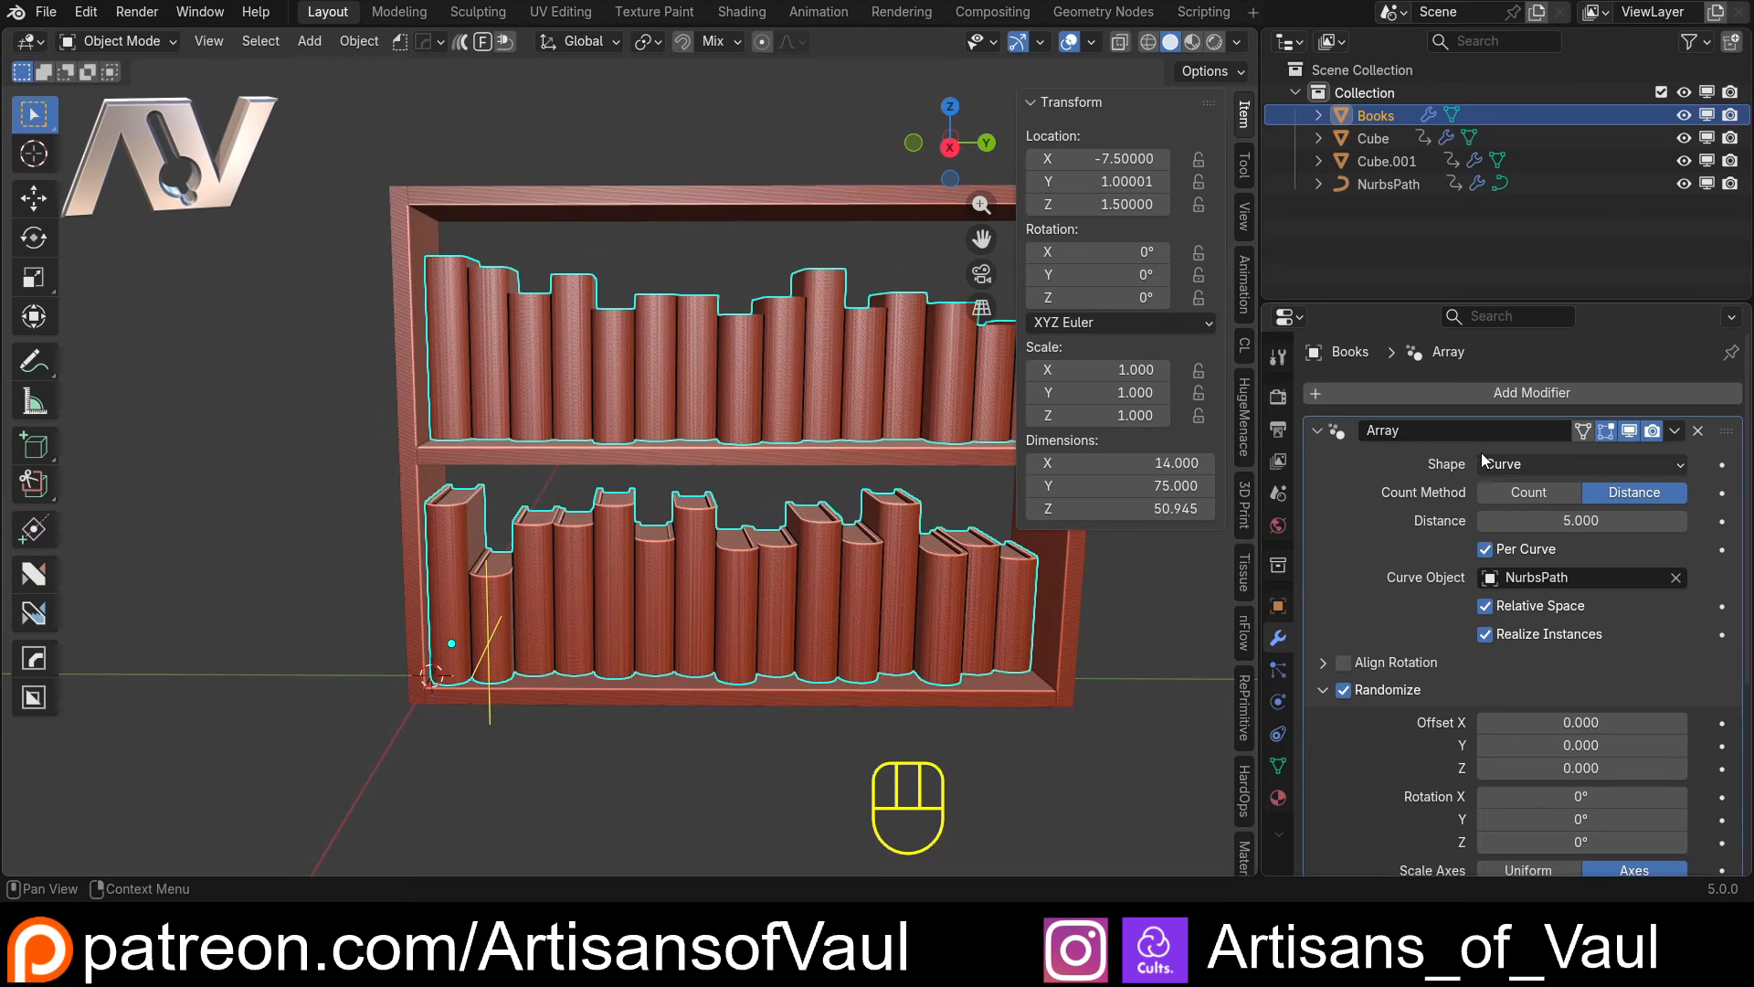
click(1486, 549)
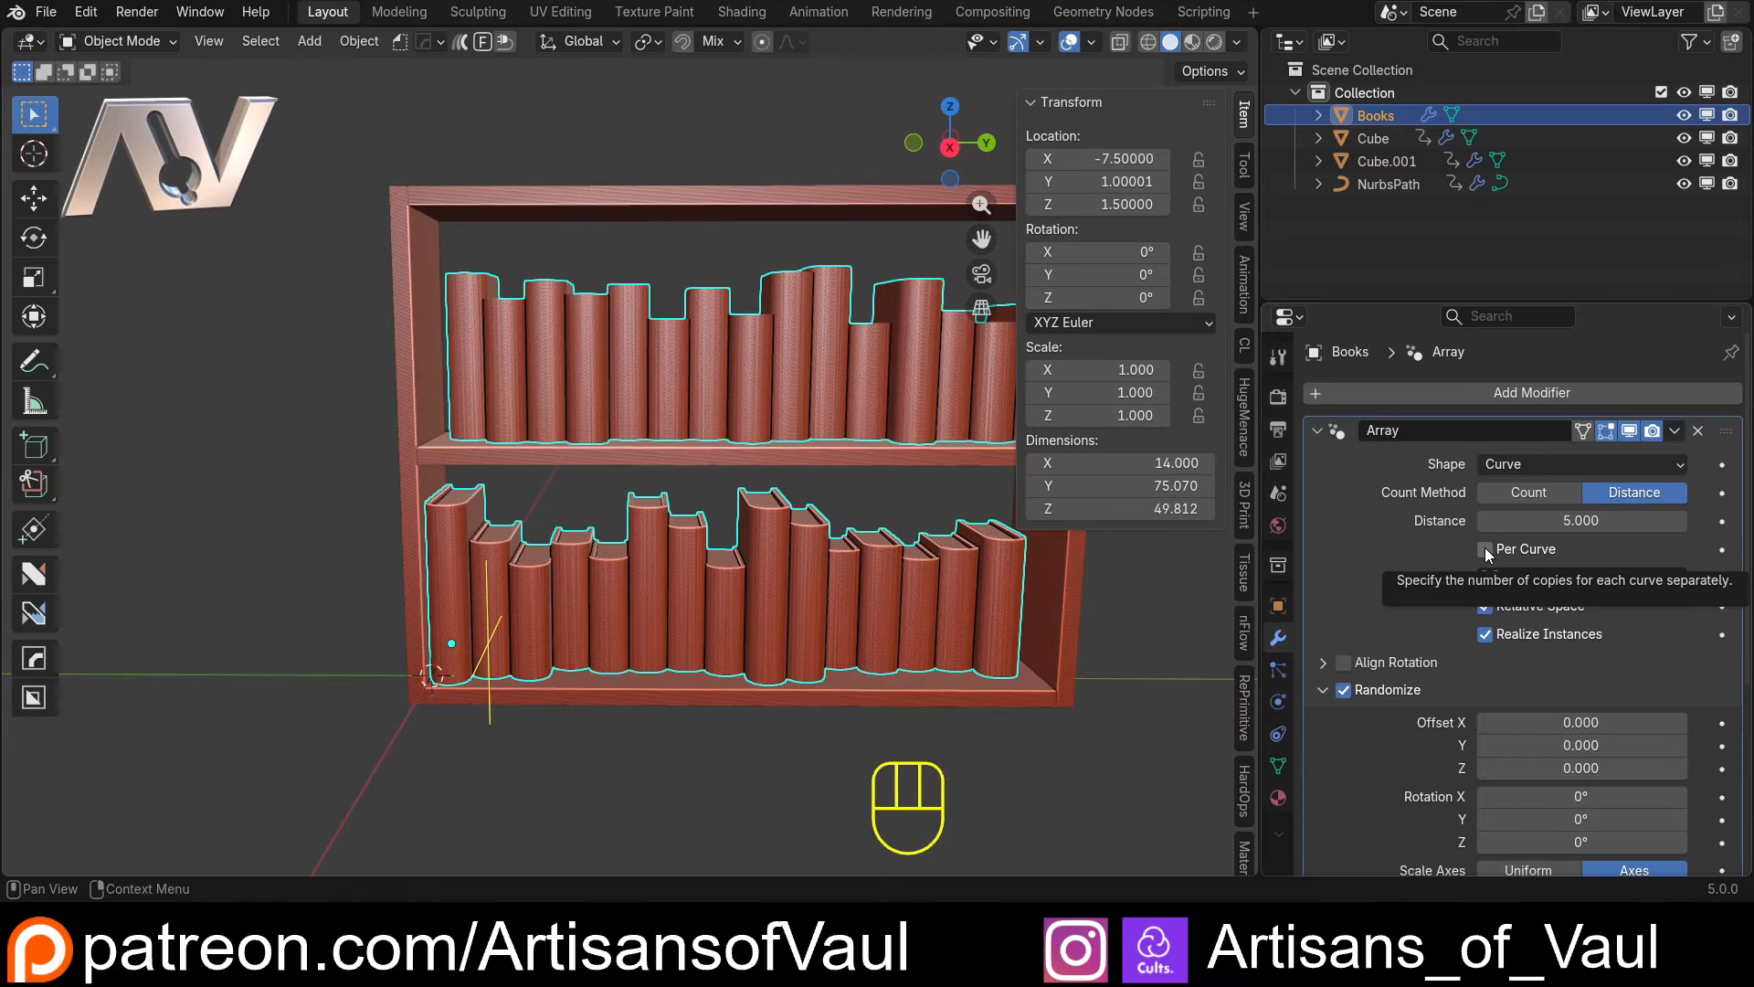
middle_drag(1033, 545, 905, 548)
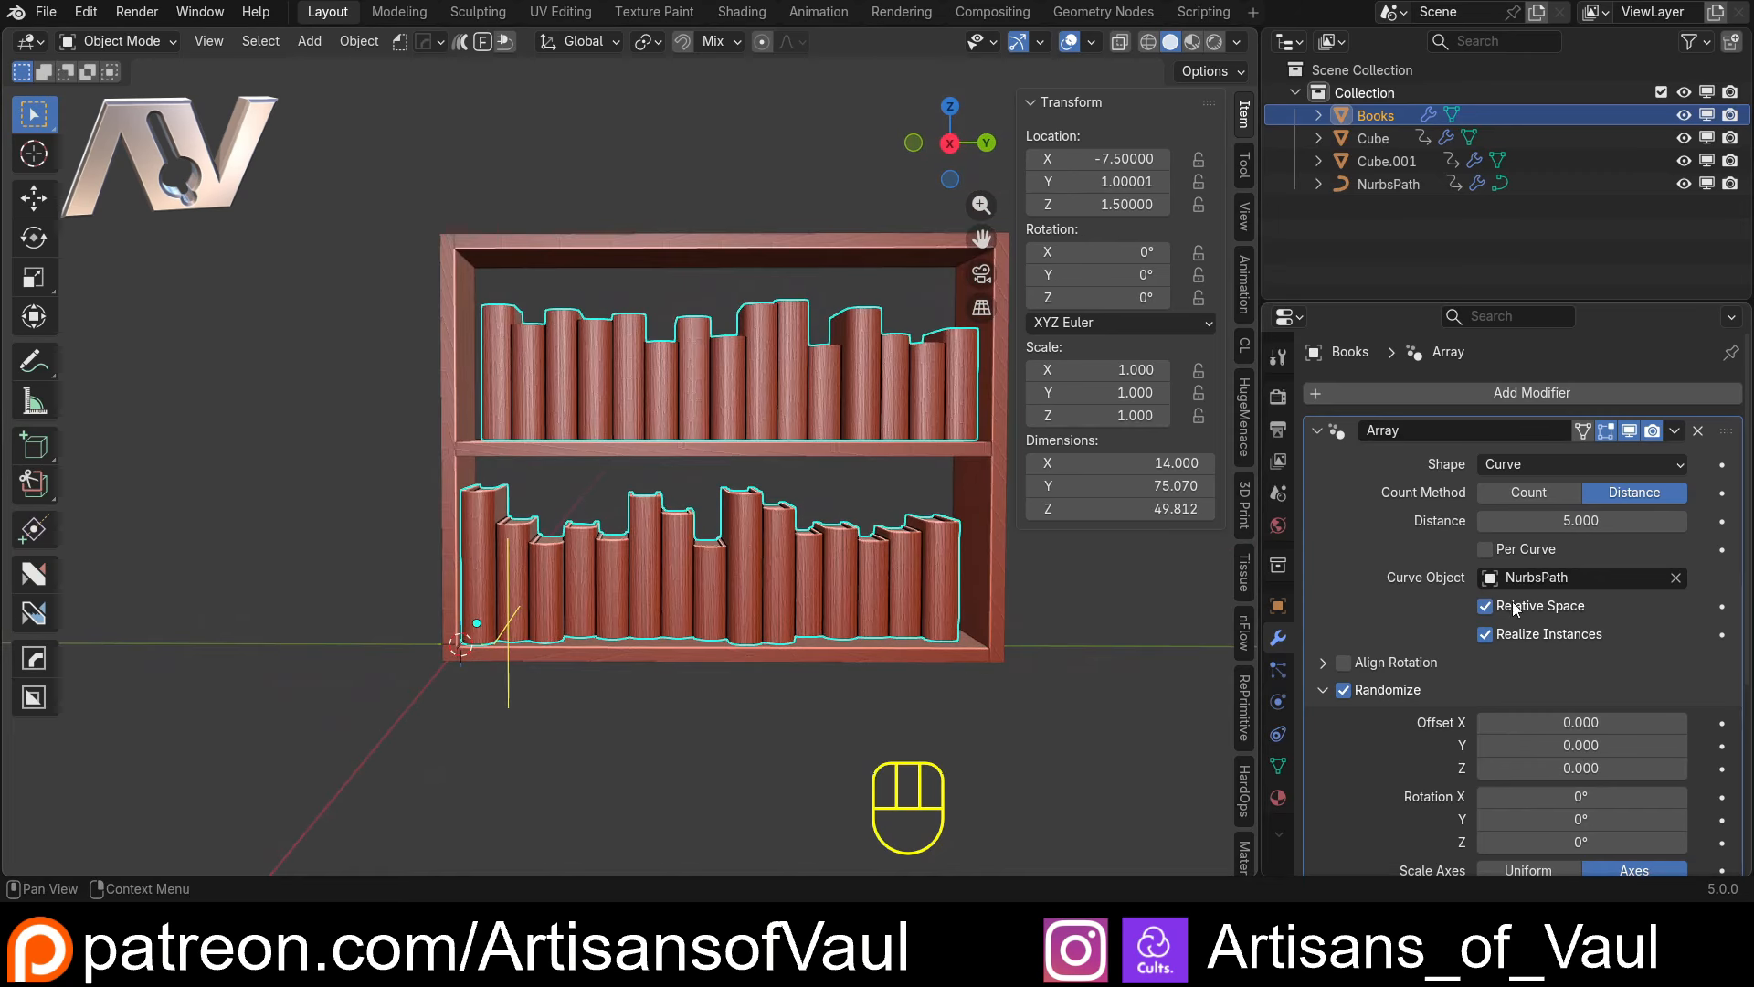
click(1485, 549)
middle_drag(566, 543, 538, 530)
scroll(499, 401, up, 1)
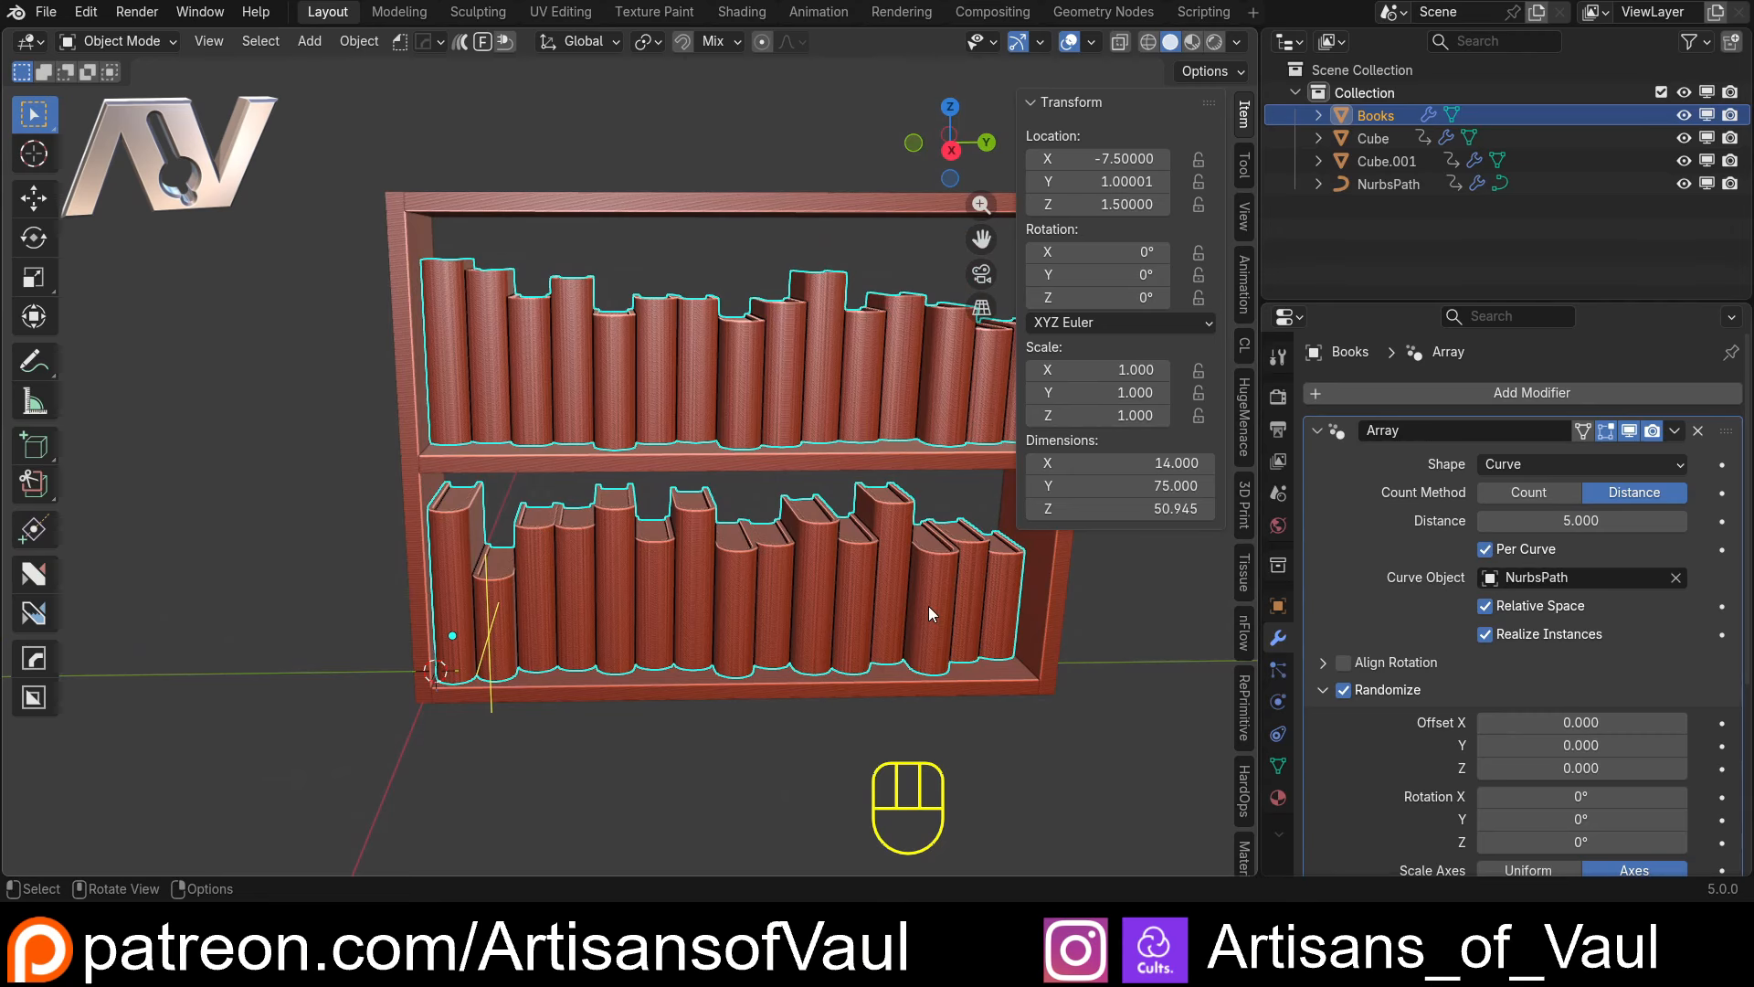
Disable Exclude First in the Books array's Randomize settings and inspect the first books on both shelves
middle_drag(583, 599, 388, 431)
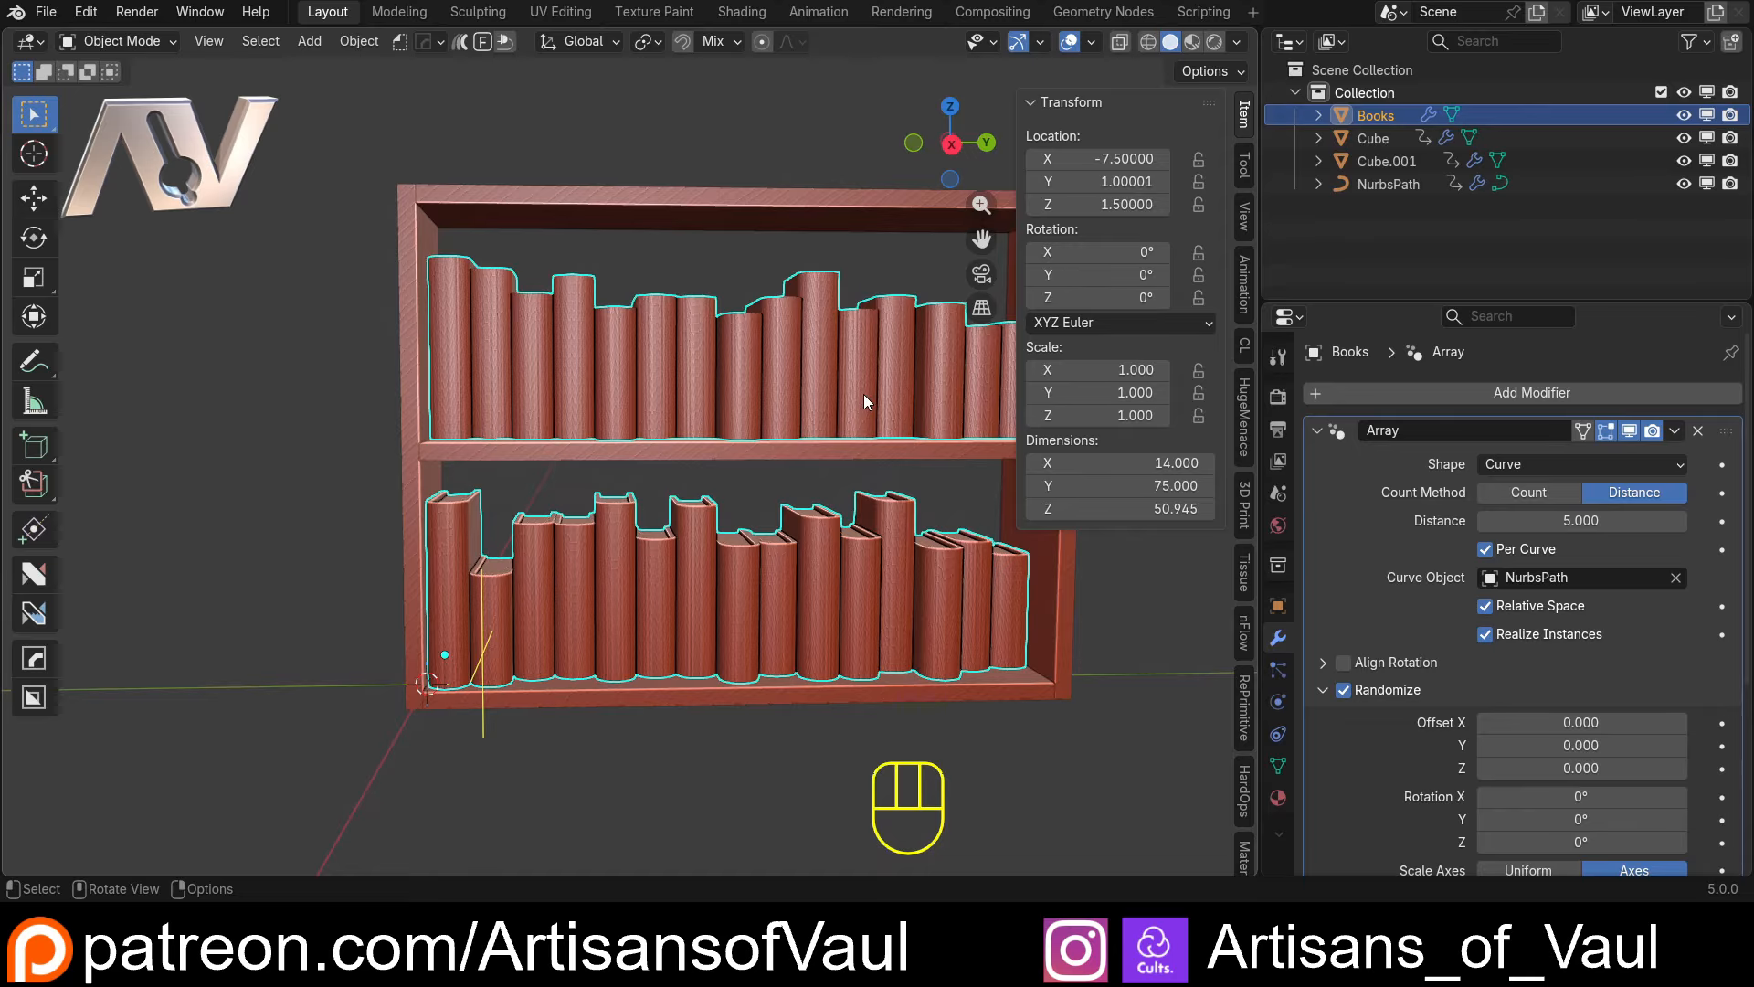
middle_drag(692, 592, 460, 377)
middle_drag(933, 600, 776, 407)
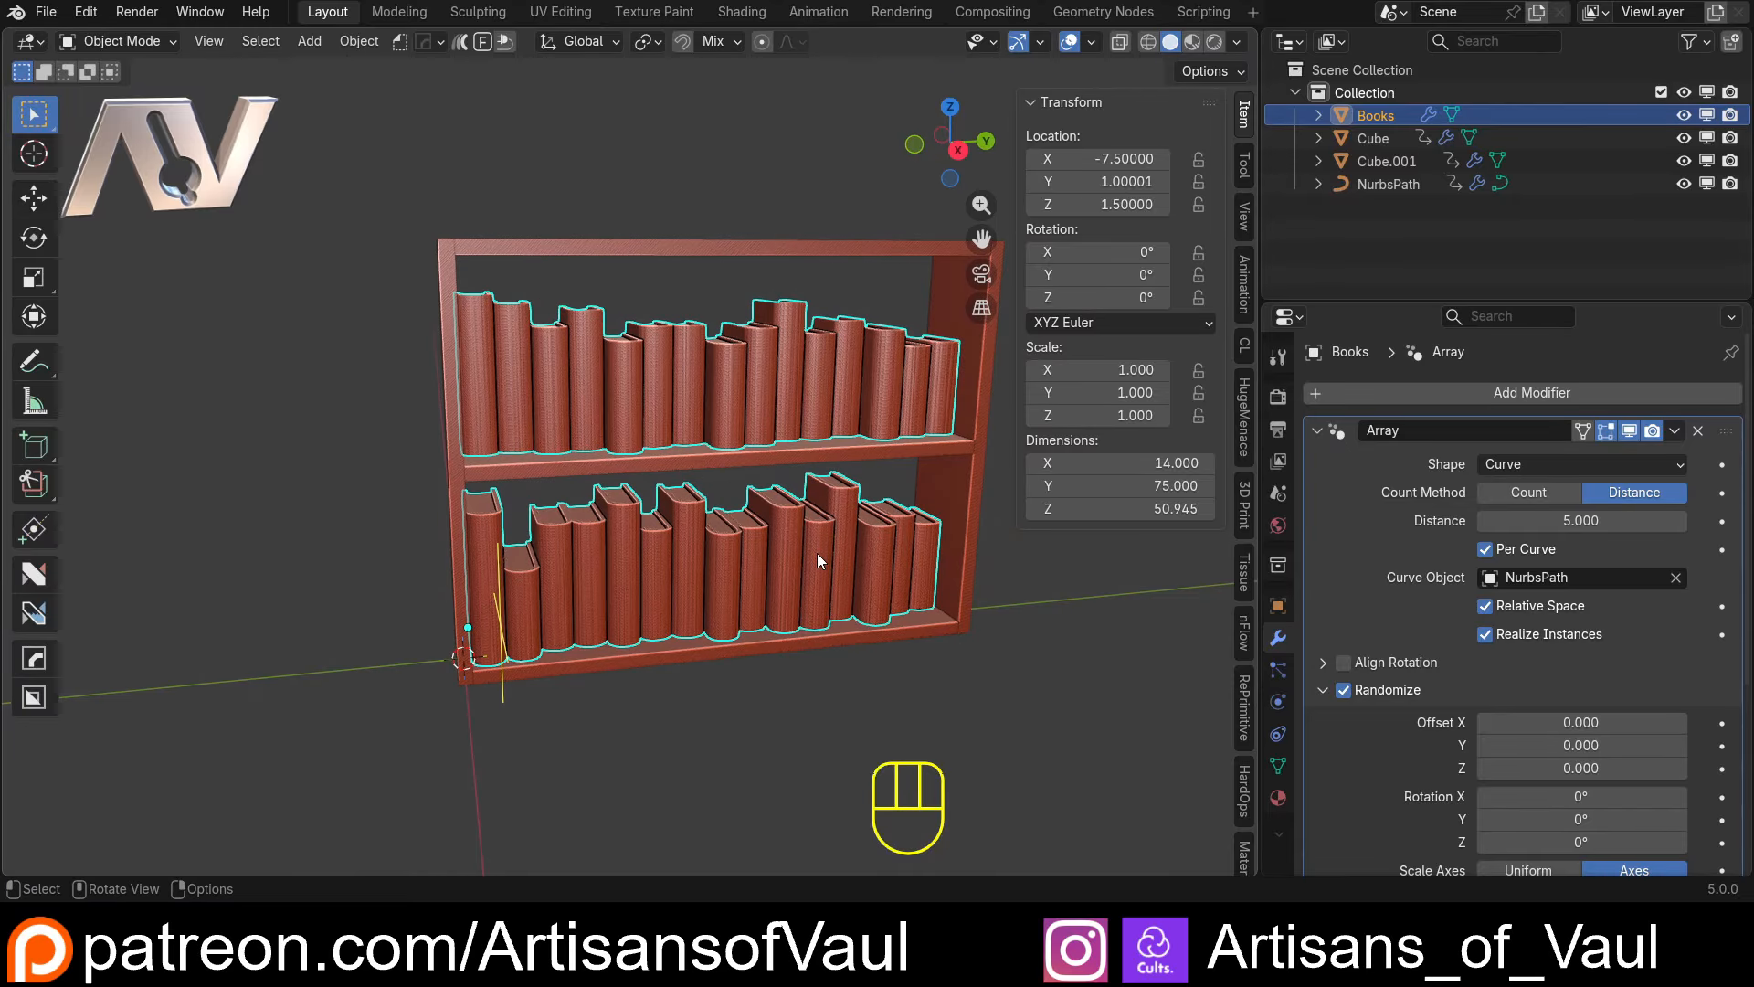
middle_drag(817, 552, 663, 415)
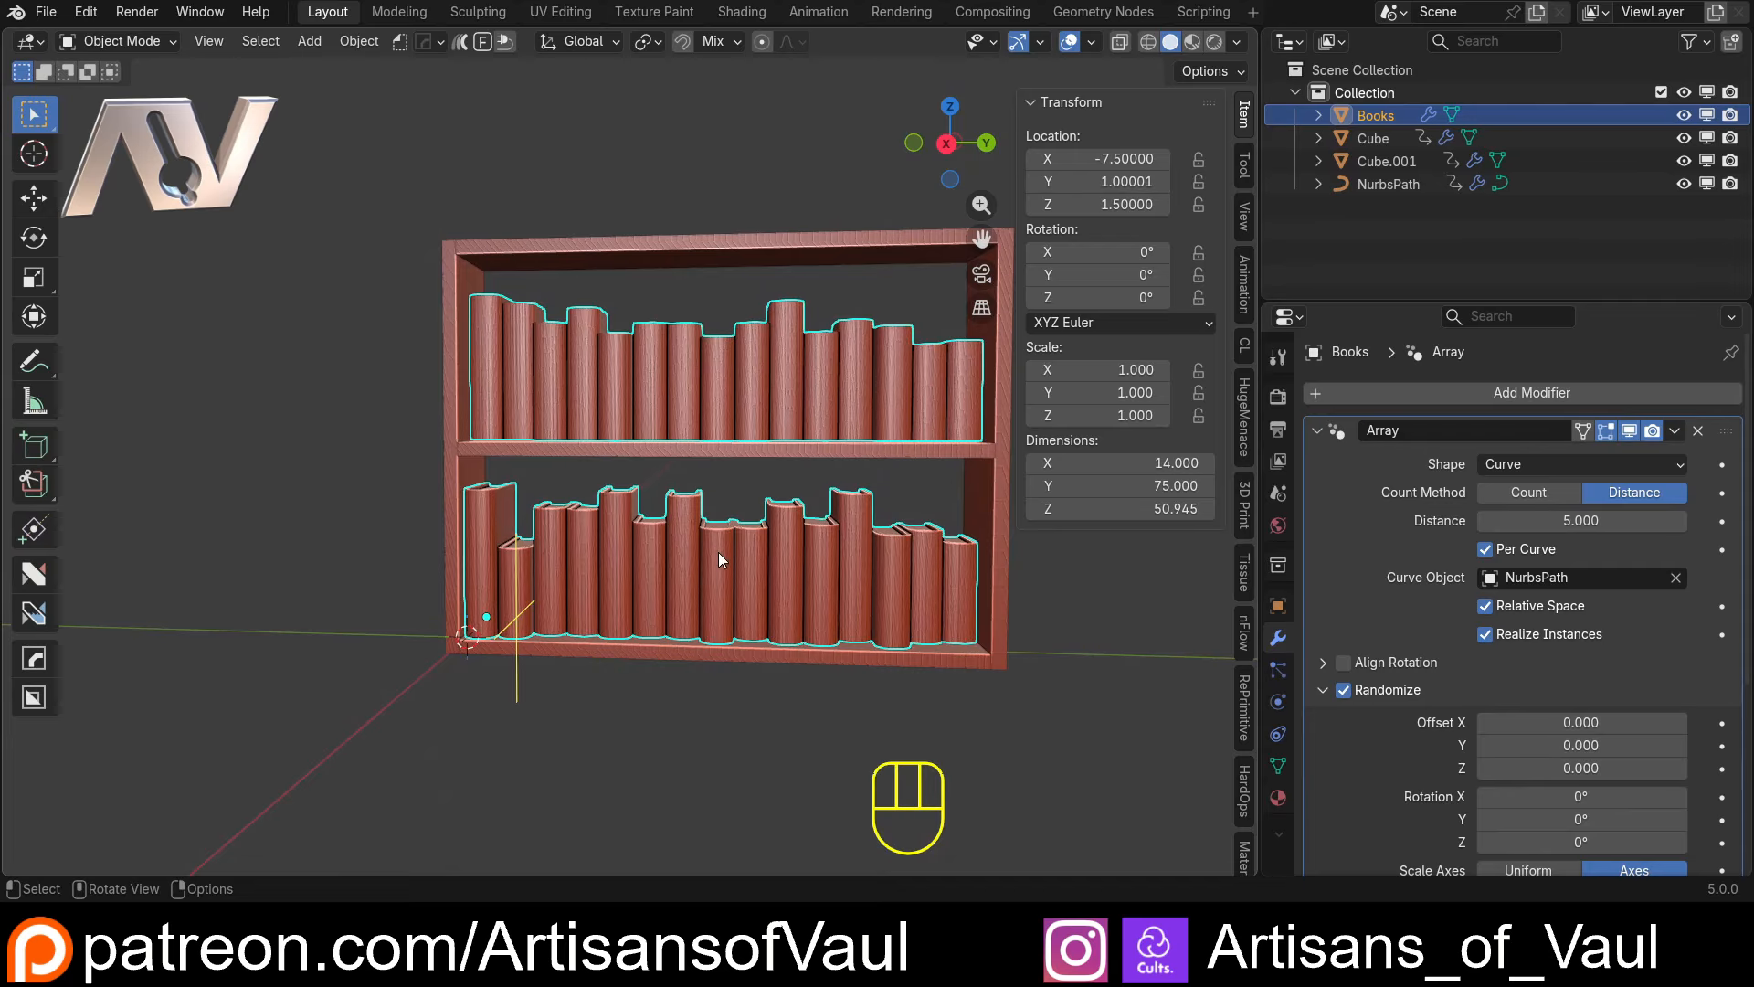
scroll(1406, 611, down, 6)
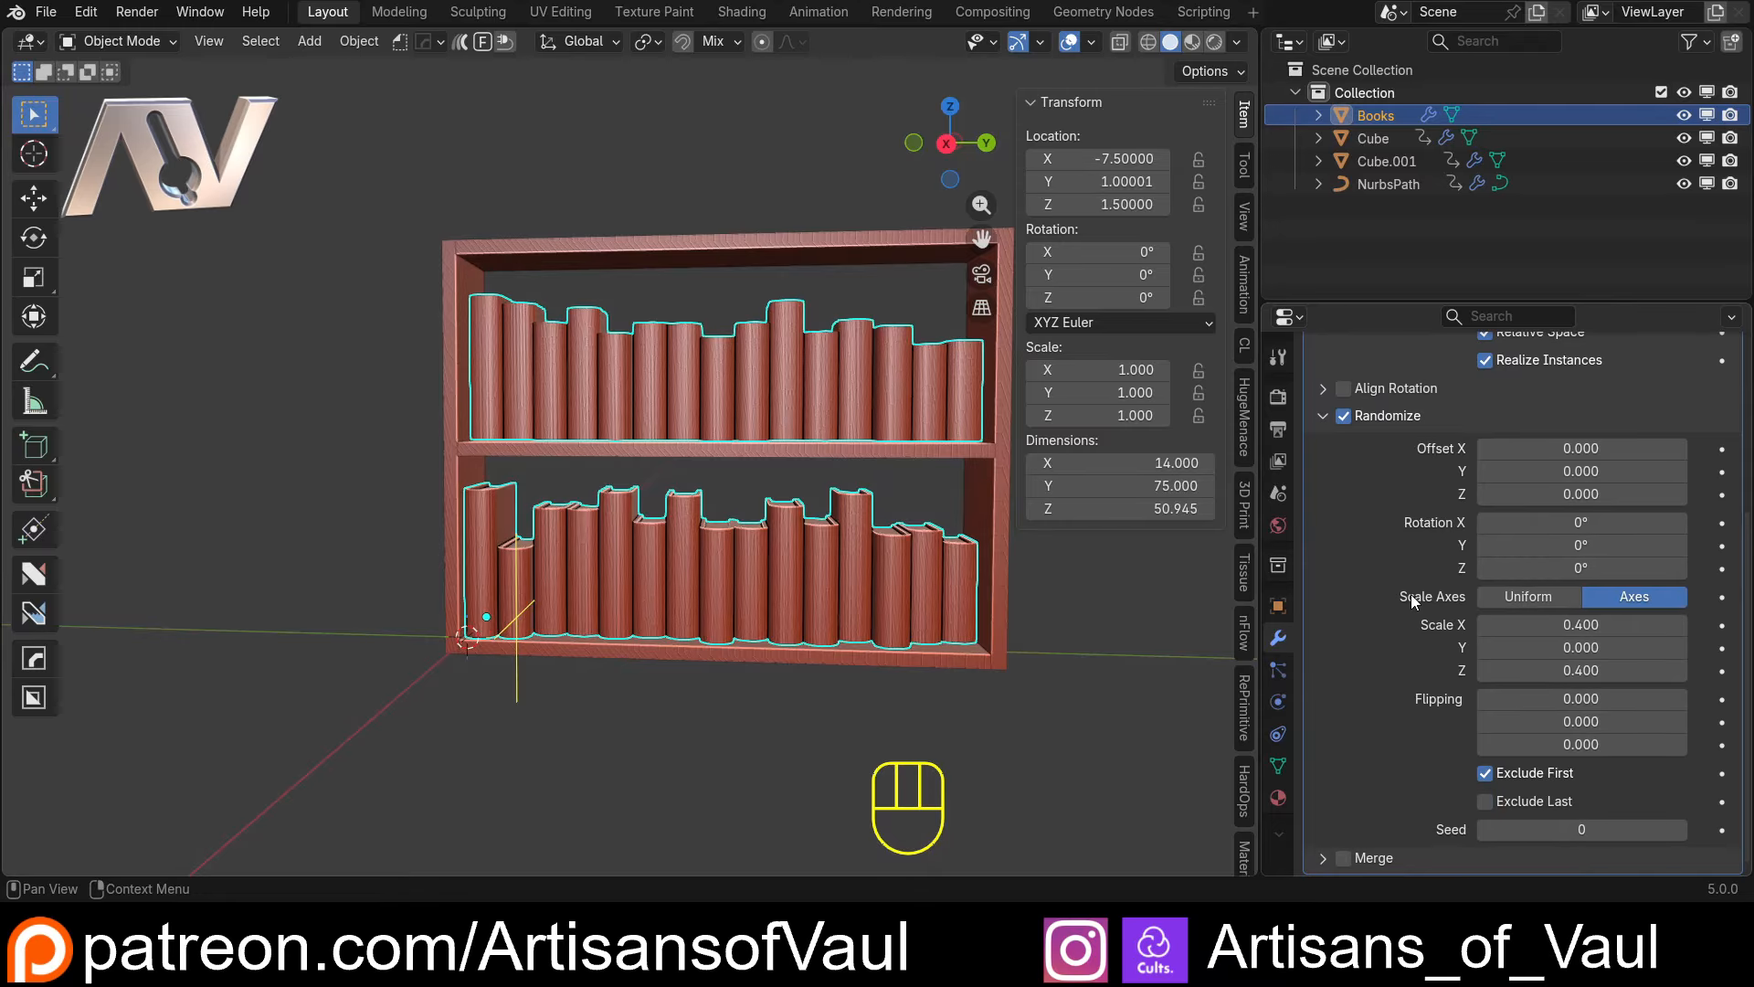
click(1486, 775)
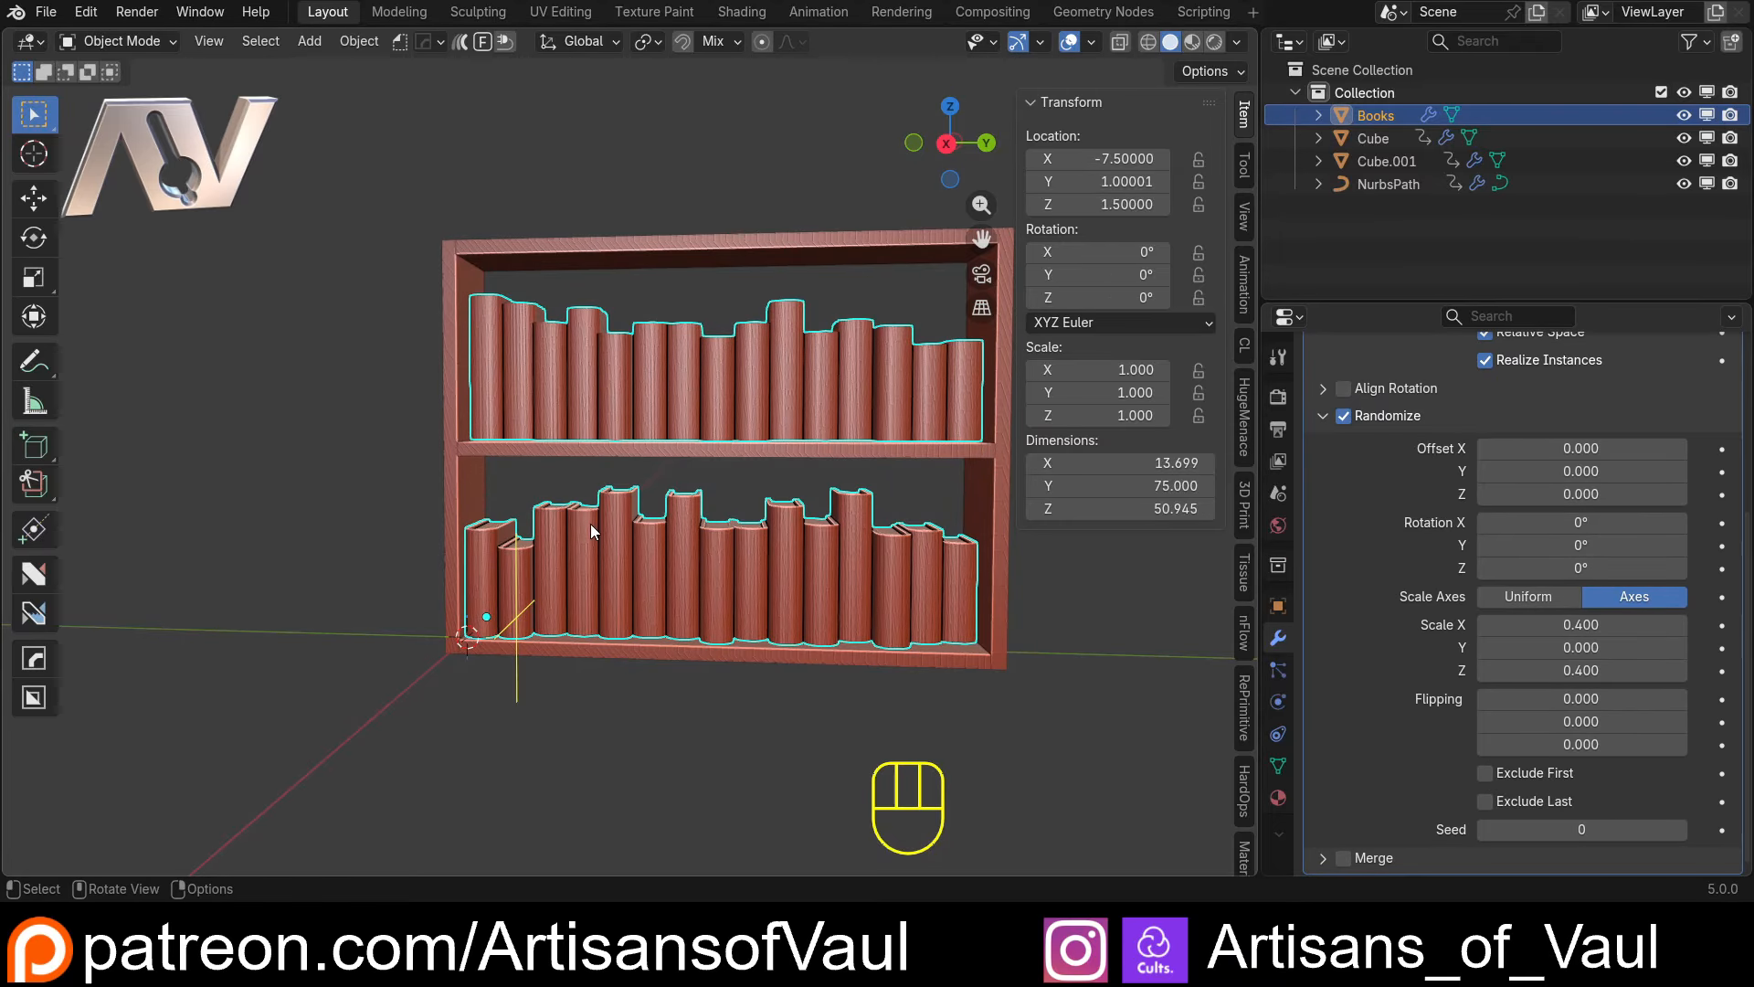
middle_drag(590, 523, 617, 541)
scroll(456, 578, up, 1)
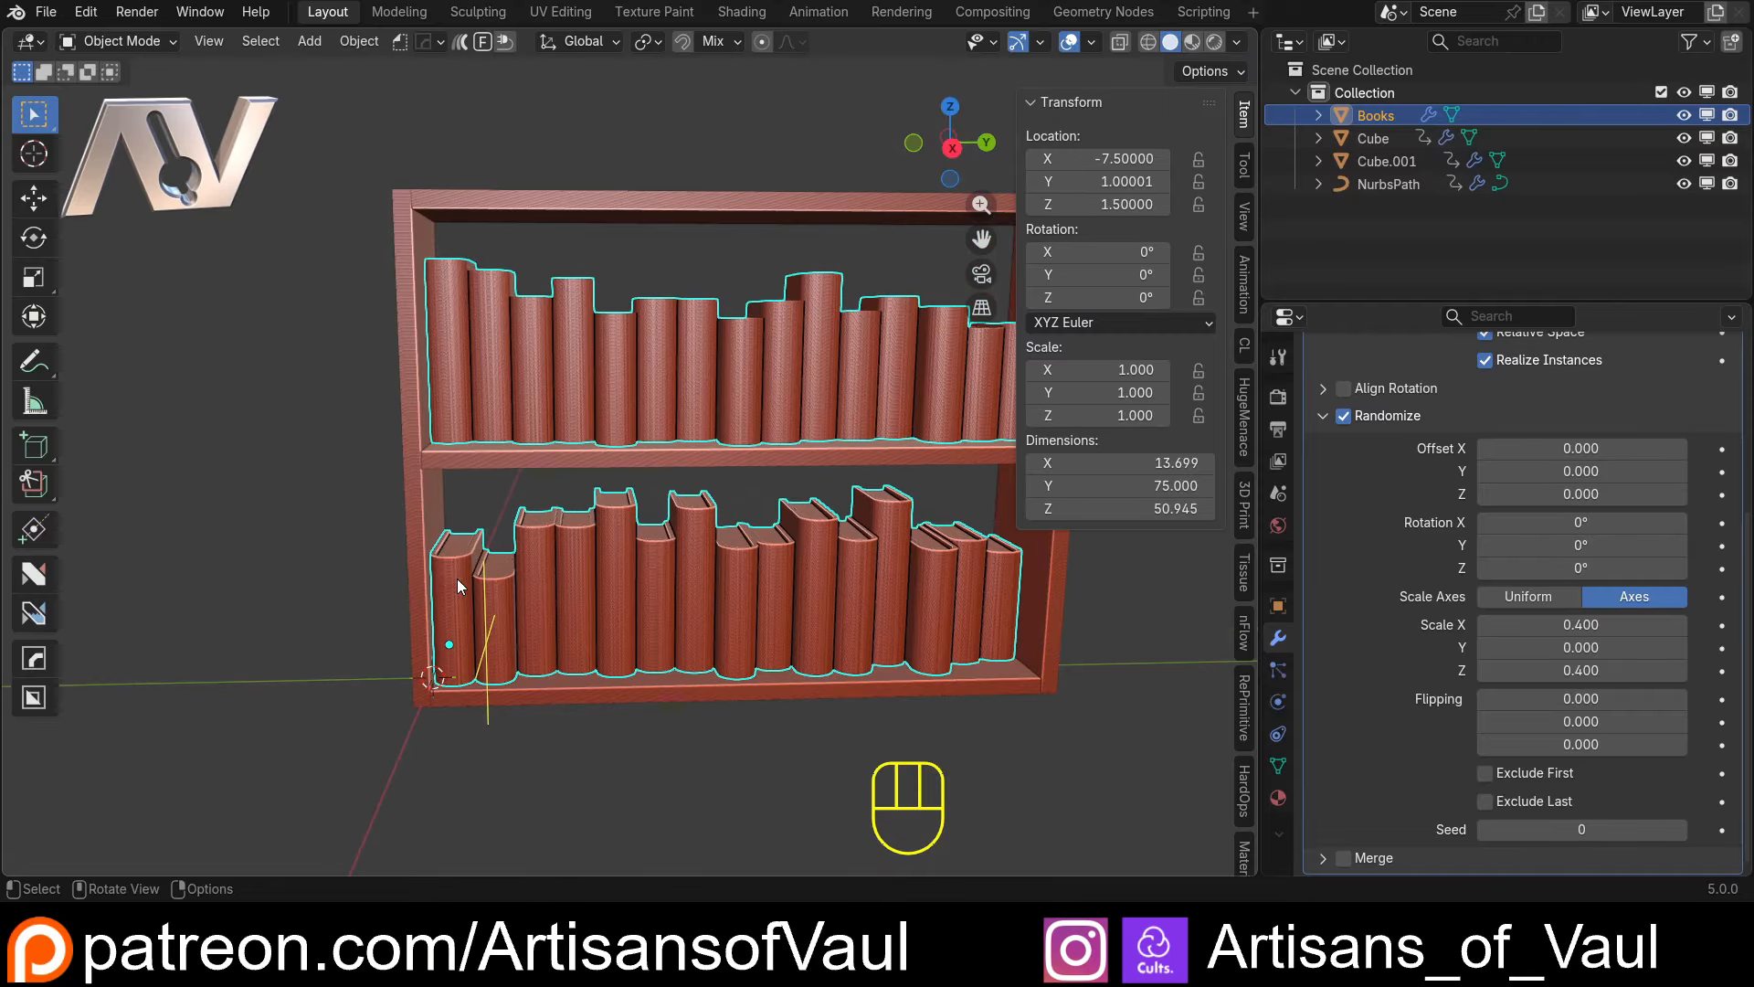
scroll(1520, 656, up, 5)
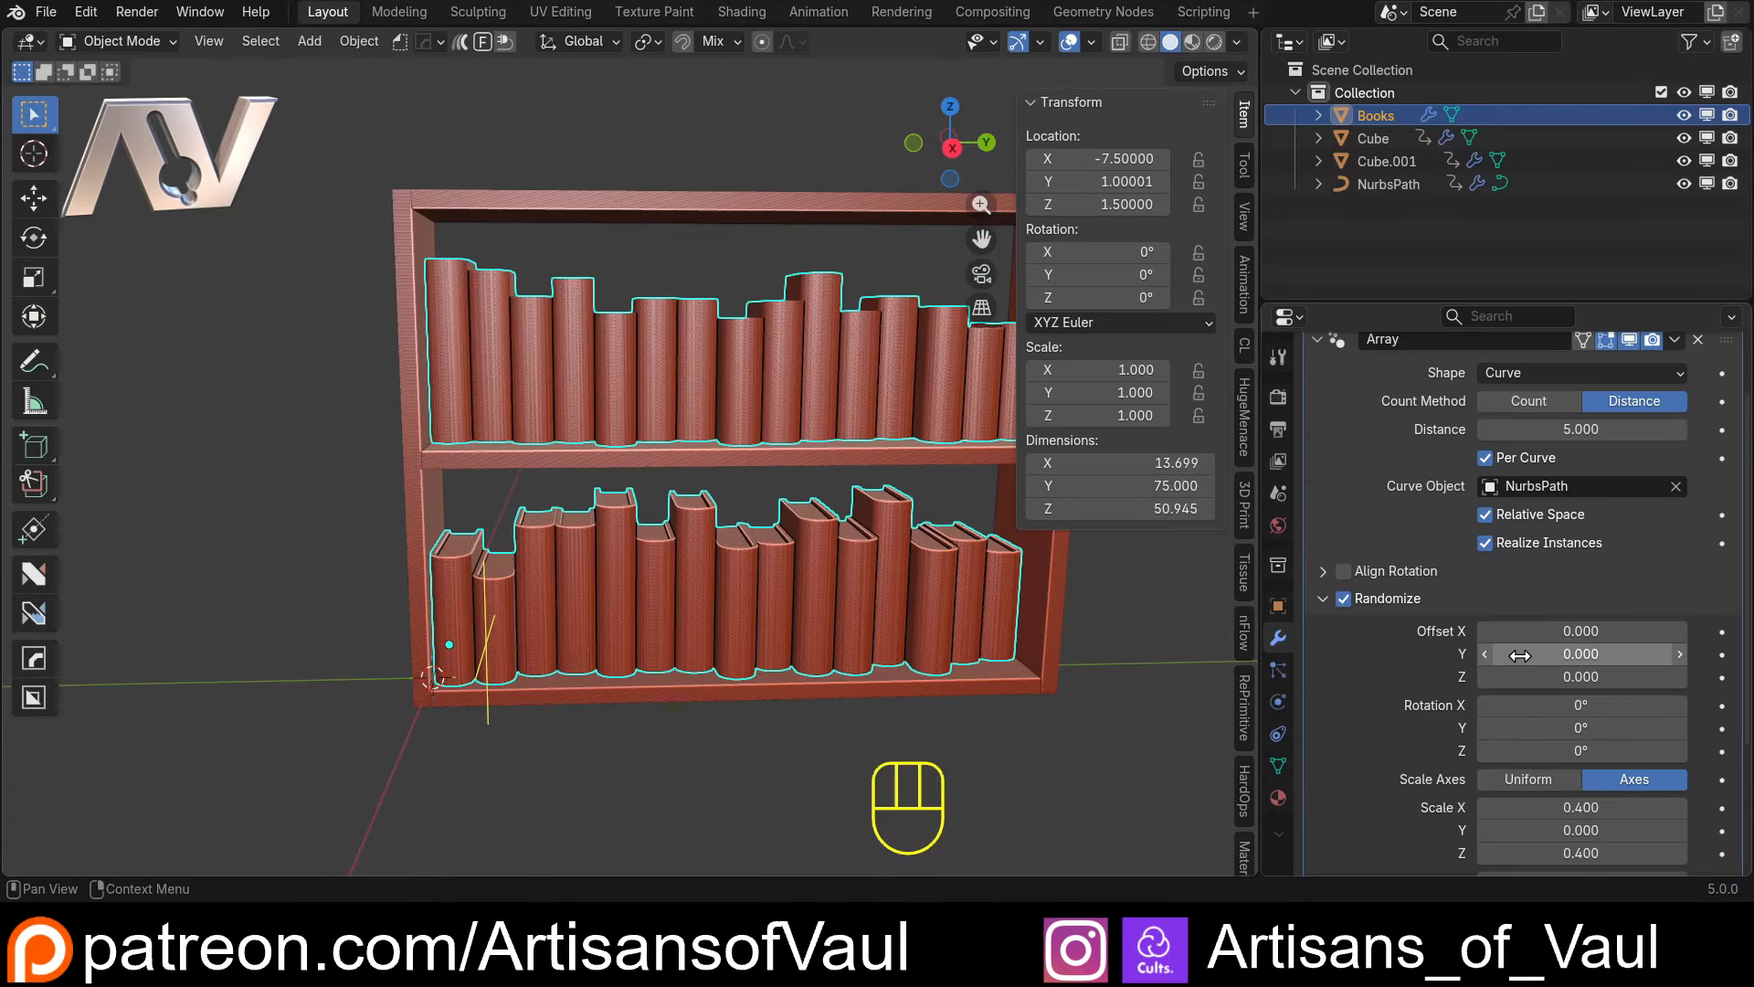
middle_drag(718, 508, 691, 477)
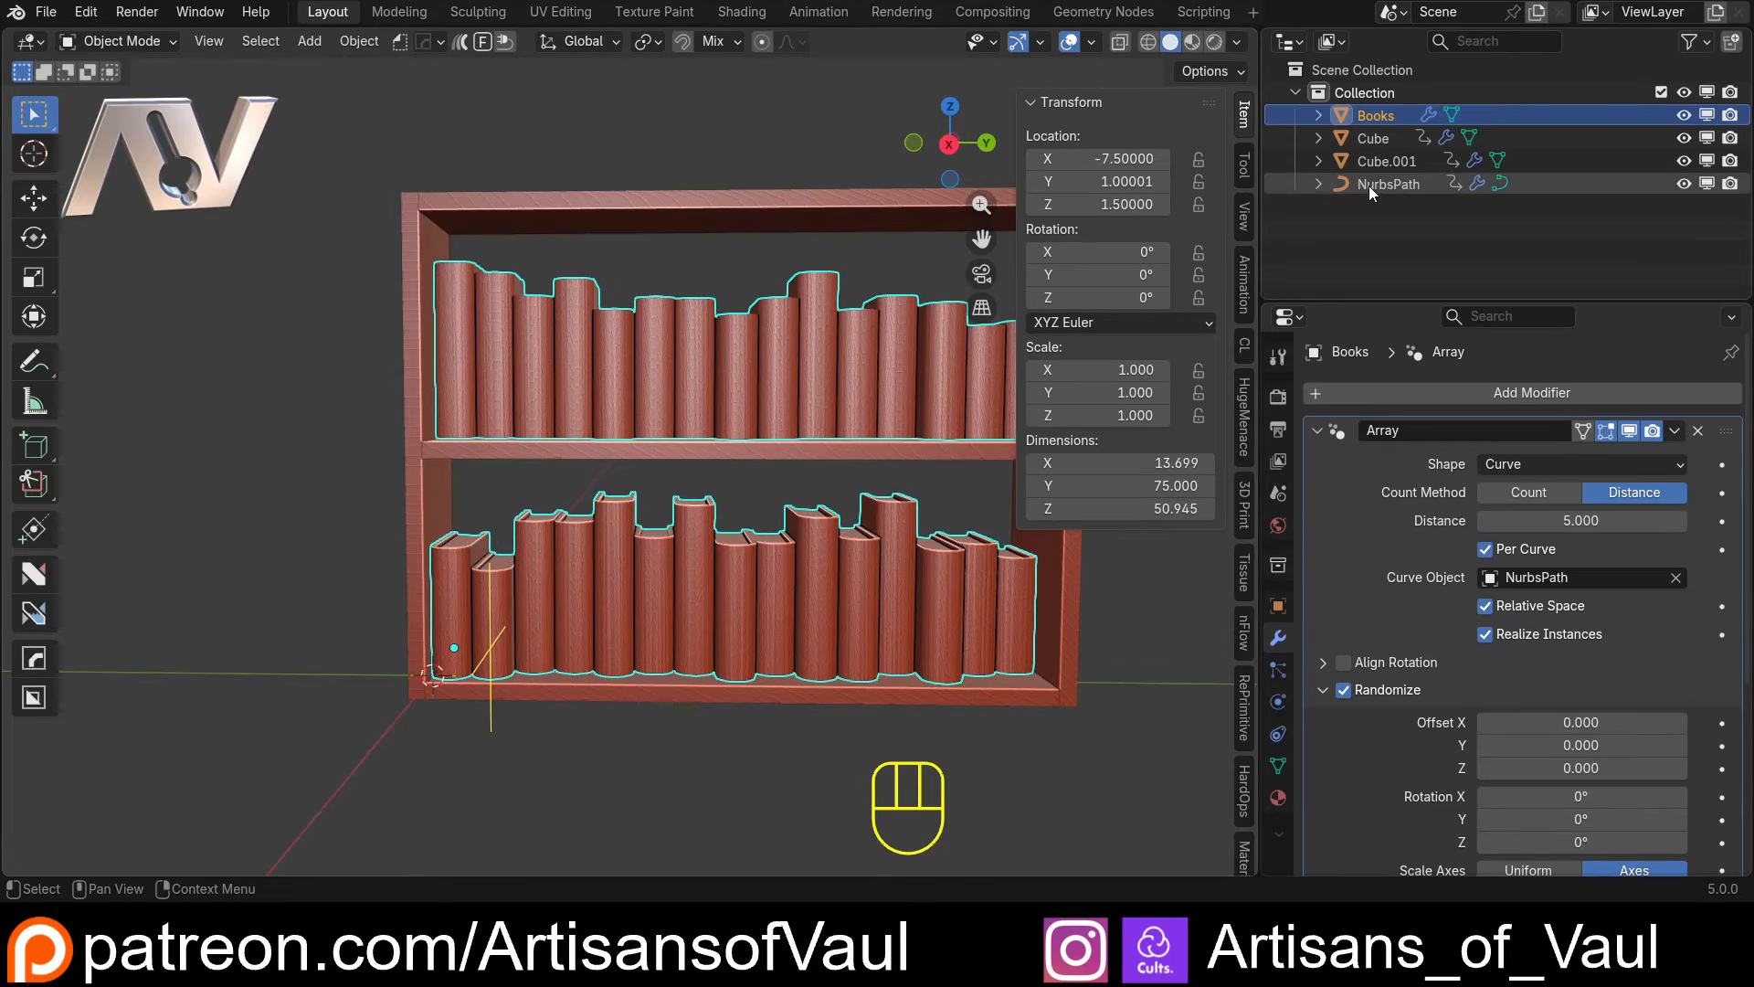
Copy the Z scale of the bookcase side panel Cube as a new driver
click(1368, 184)
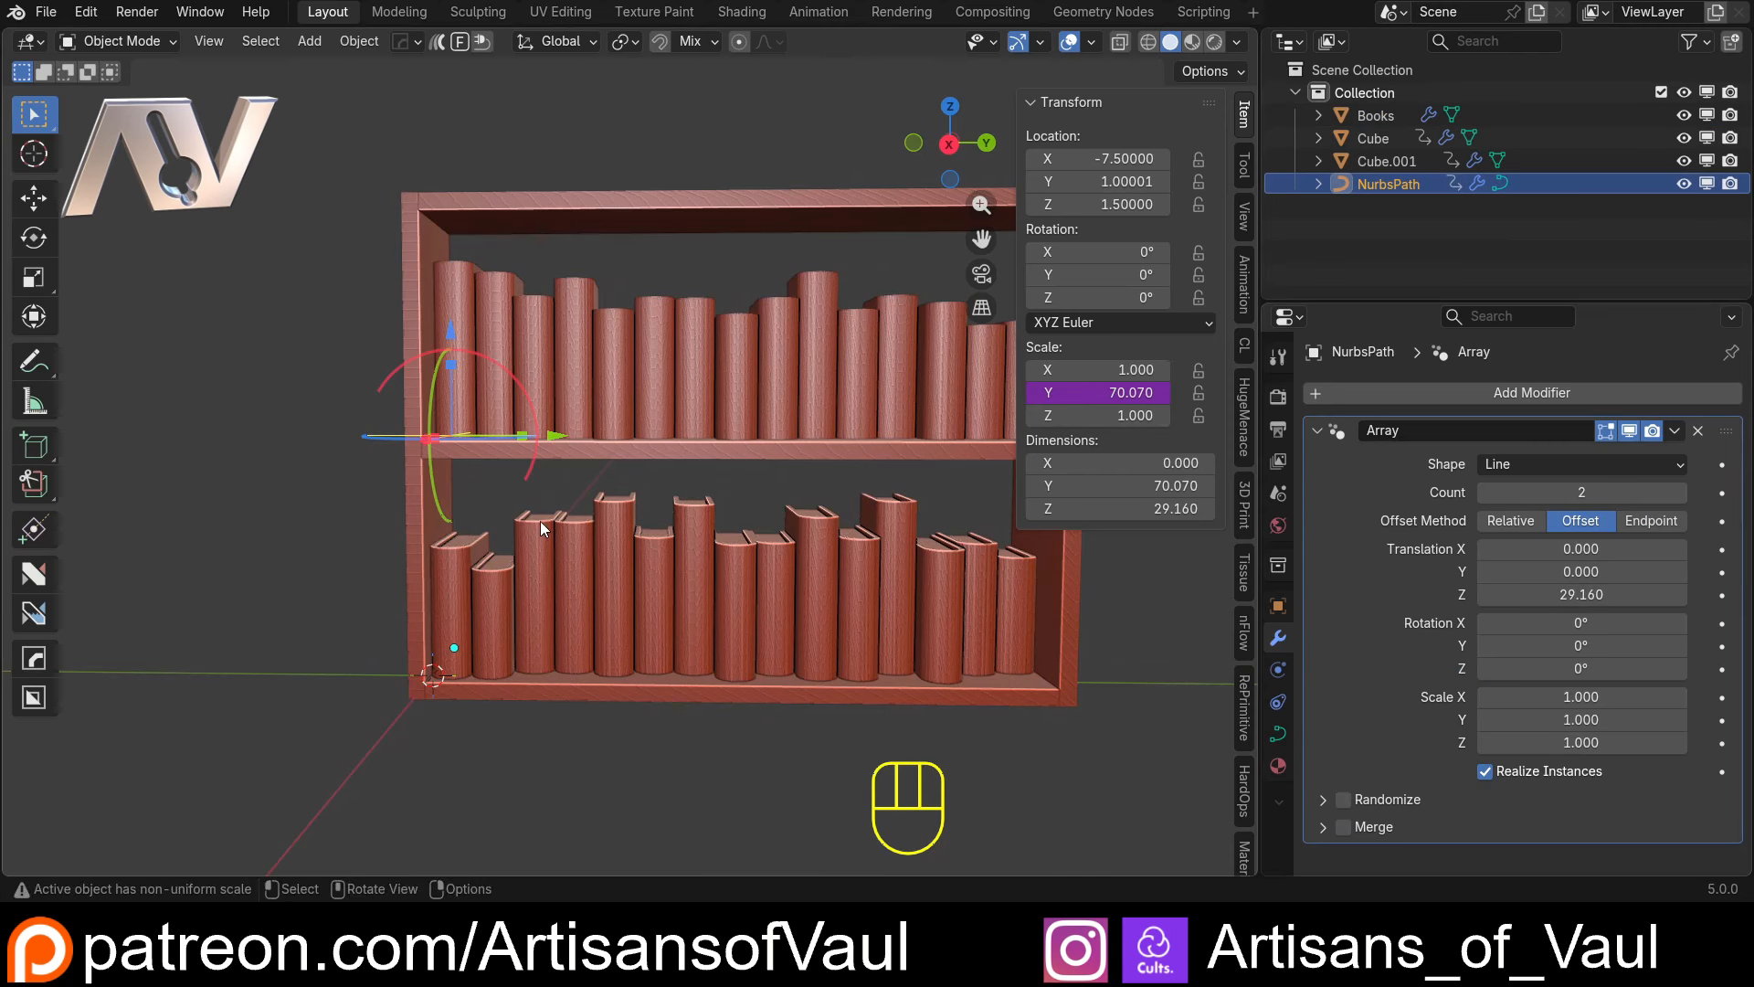
scroll(540, 521, down, 1)
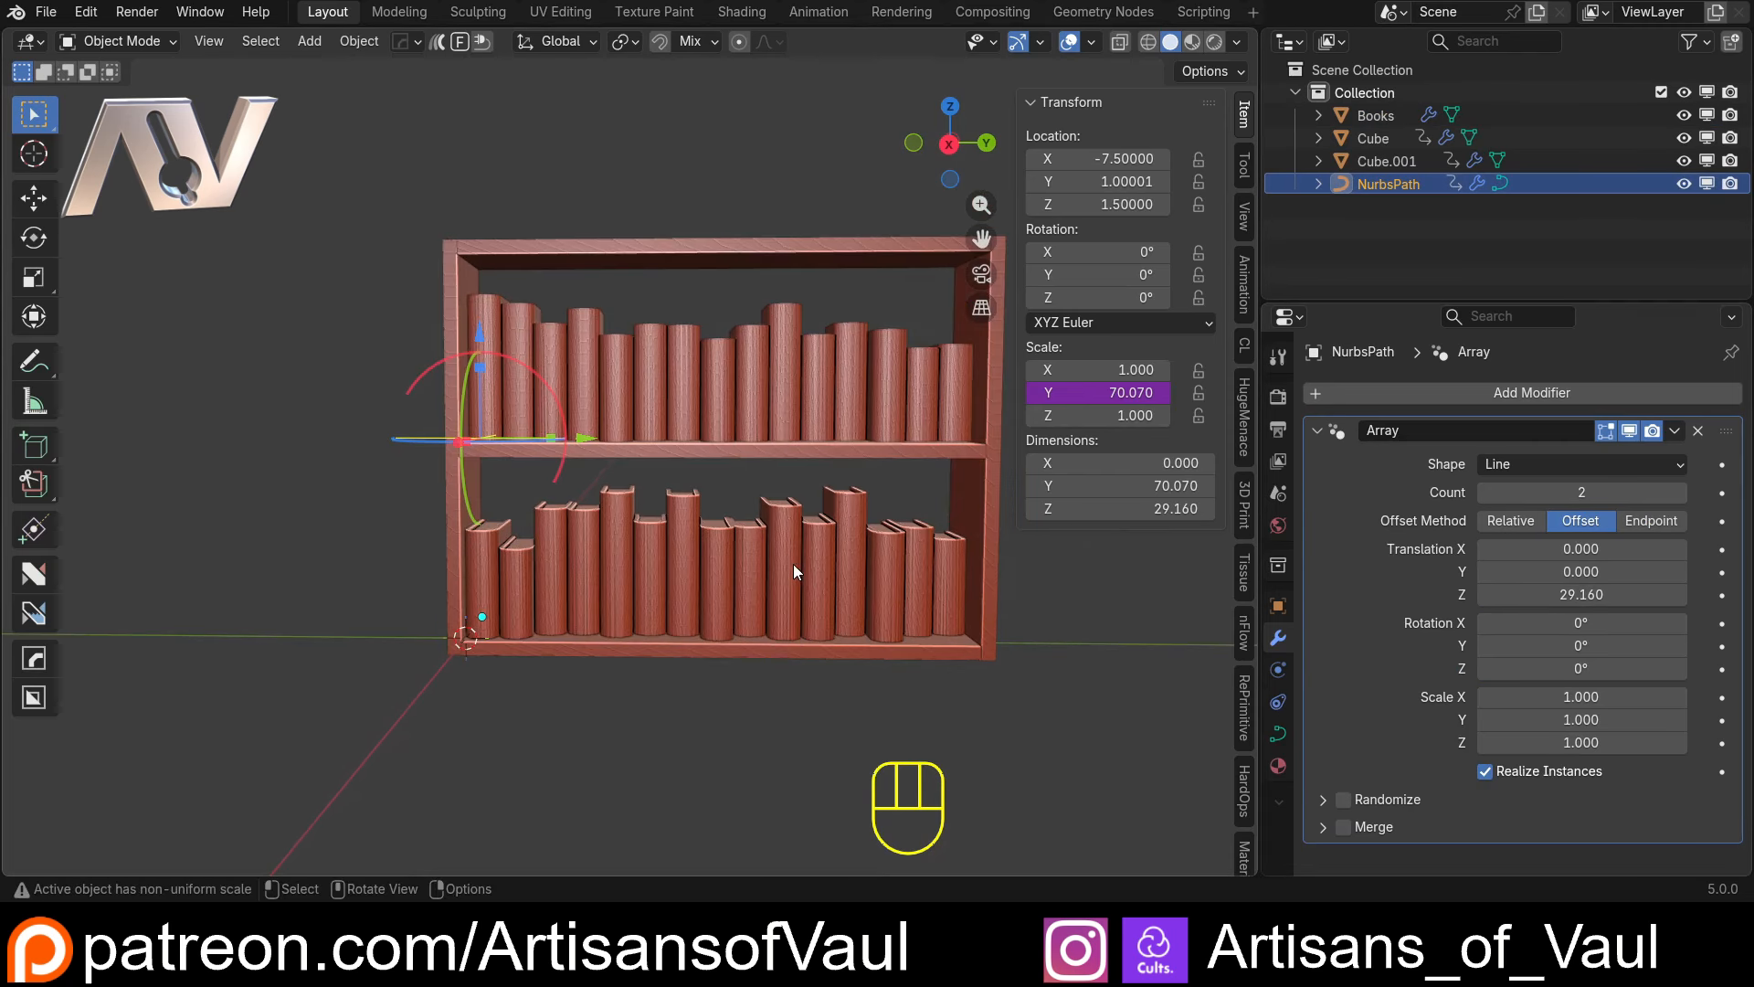
scroll(733, 491, up, 2)
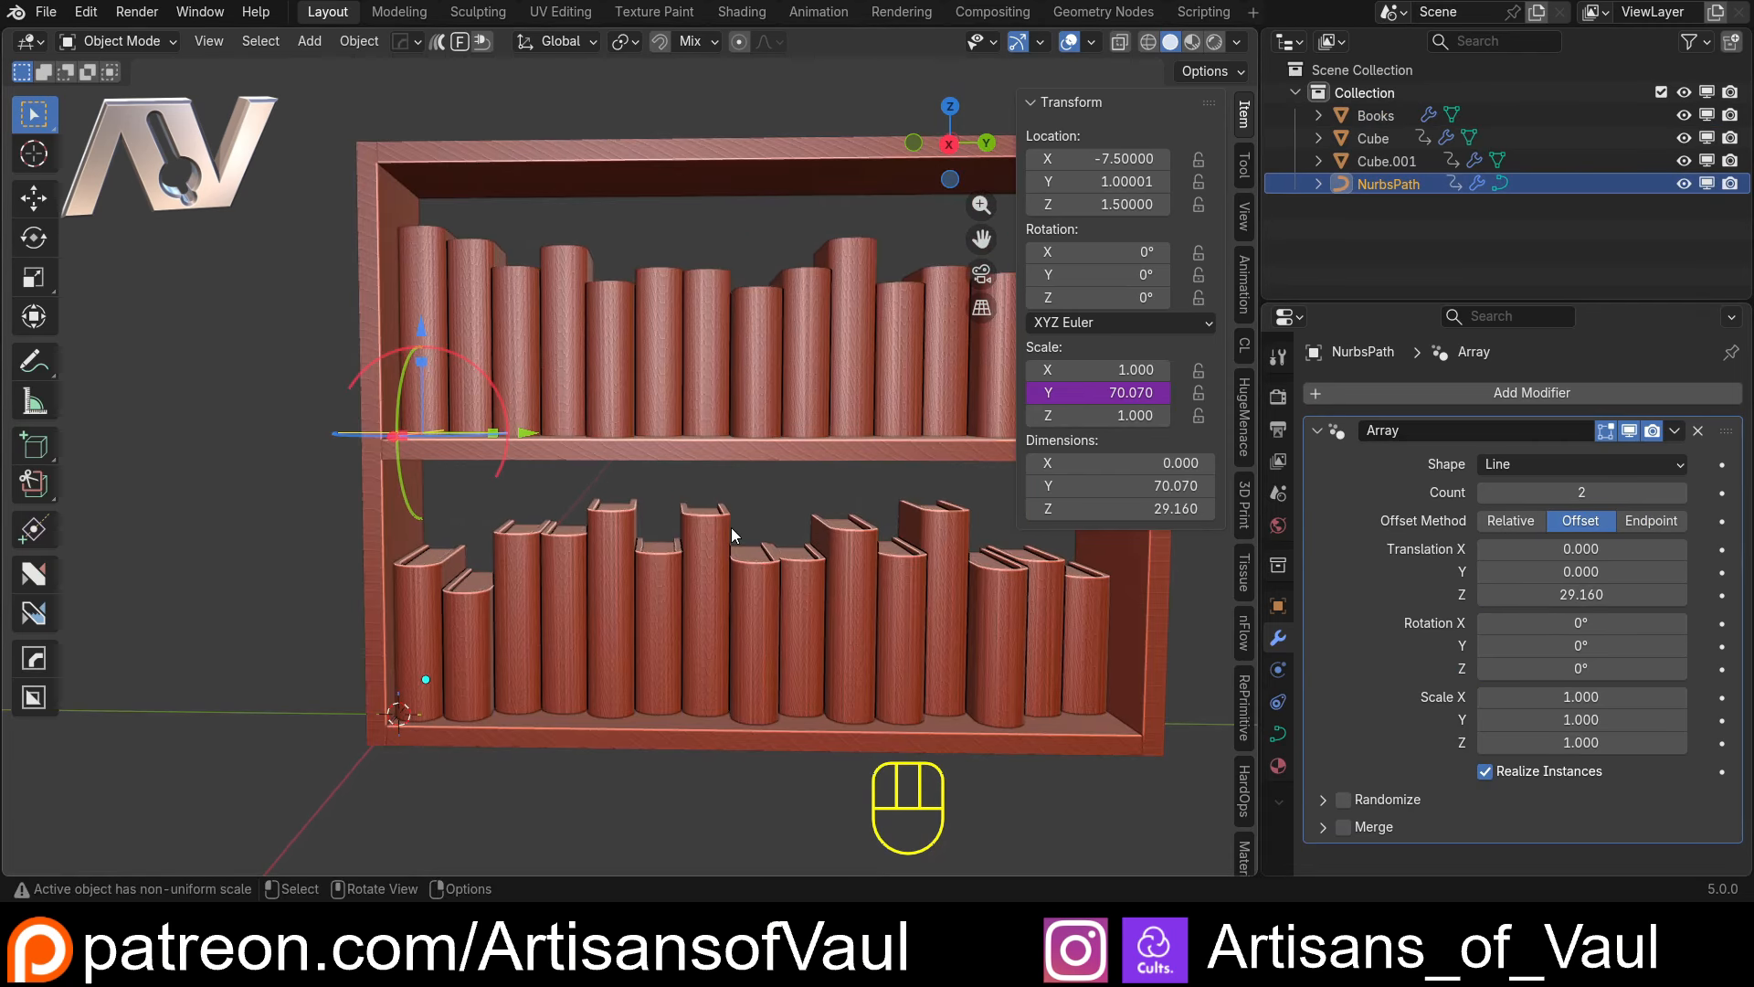
click(825, 628)
click(370, 349)
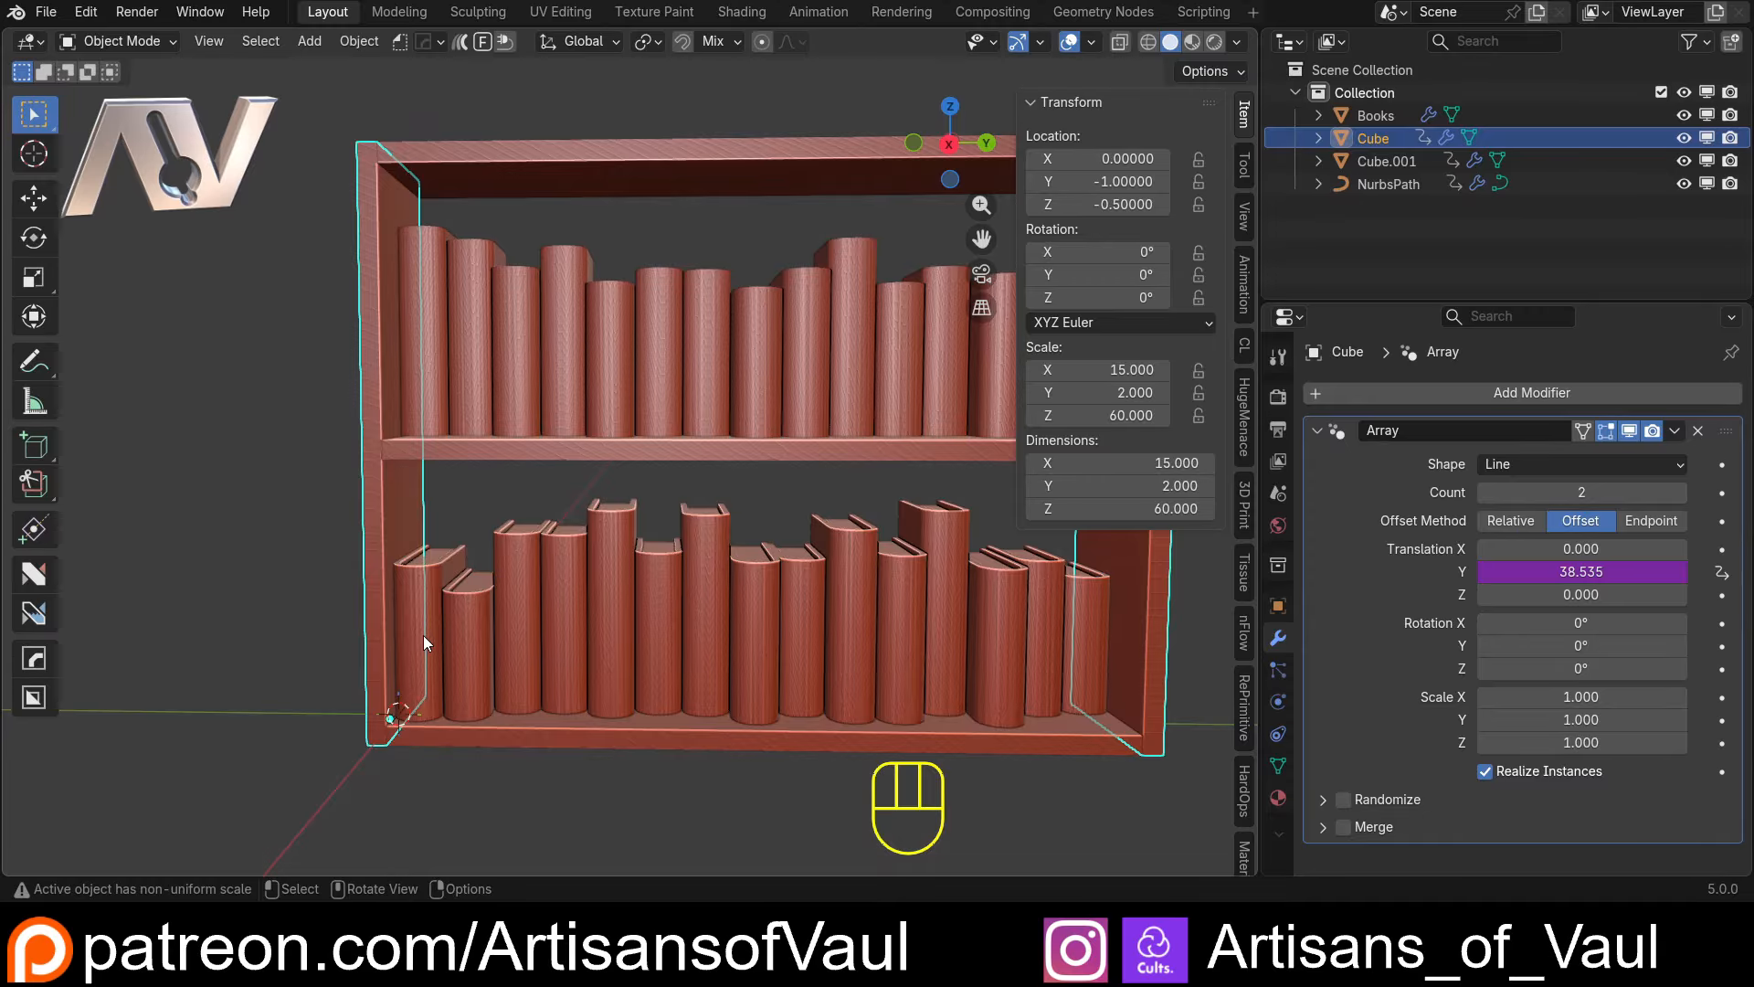
right_click(1122, 423)
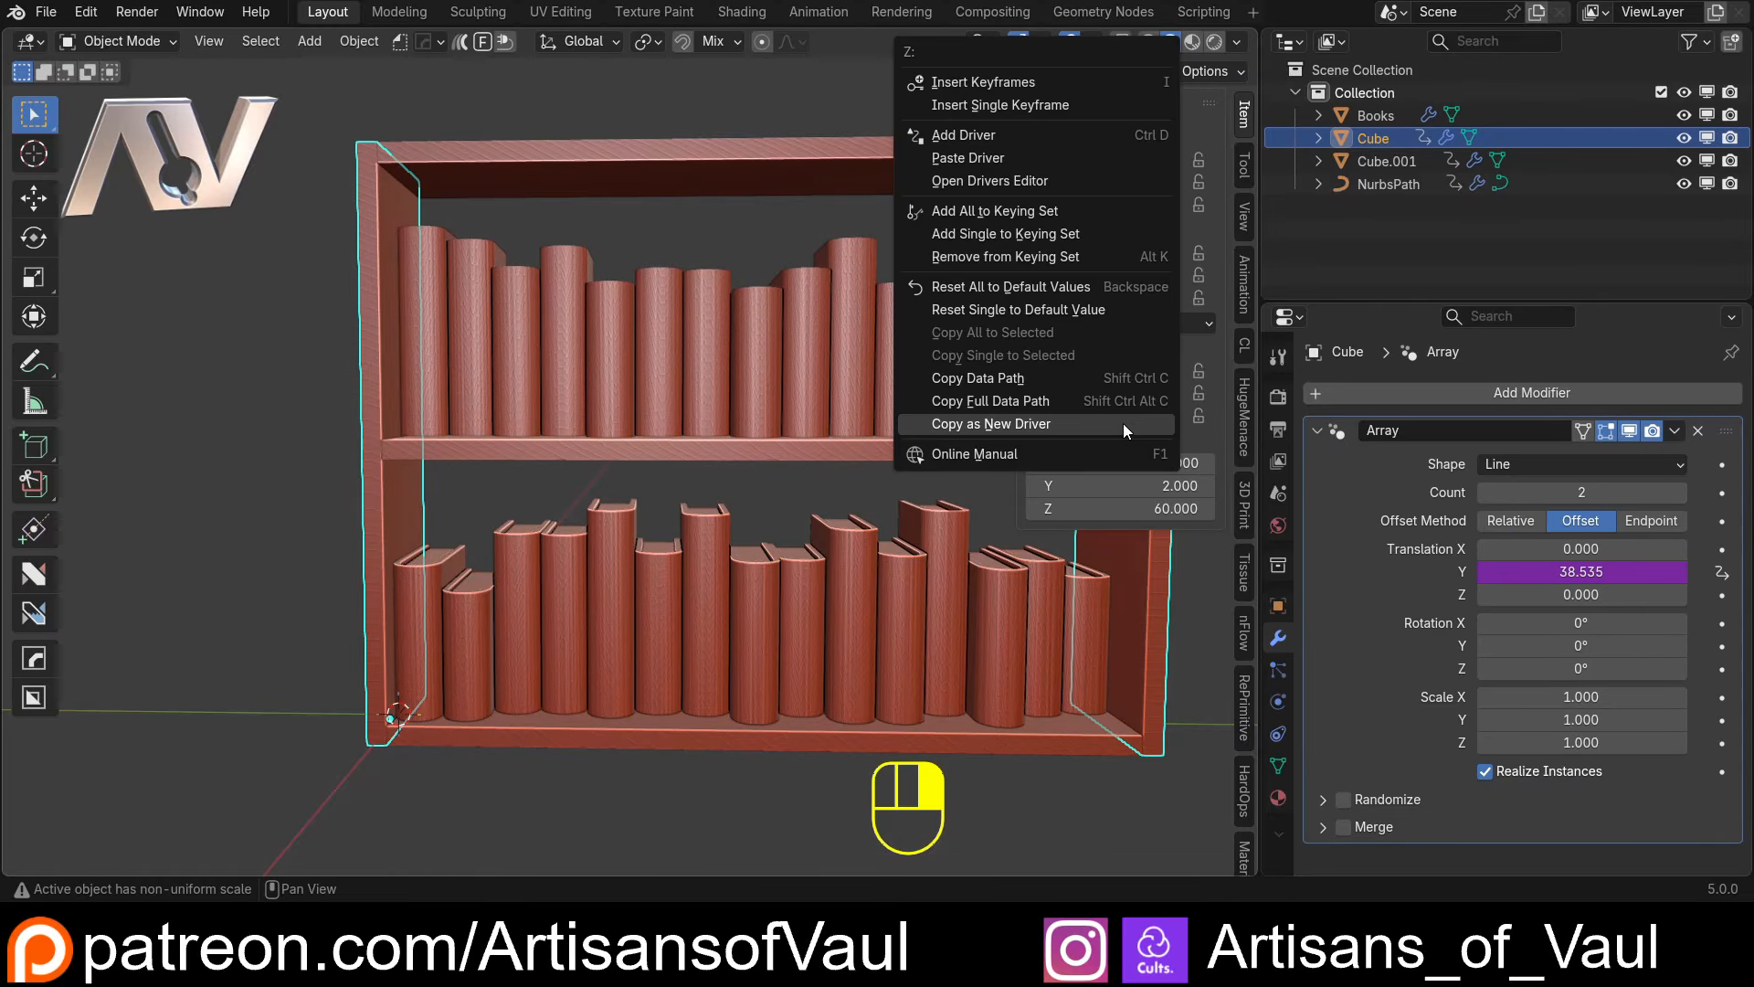
click(826, 344)
Paste the copied driver onto the Z translation of the NurbsPath array
click(1388, 182)
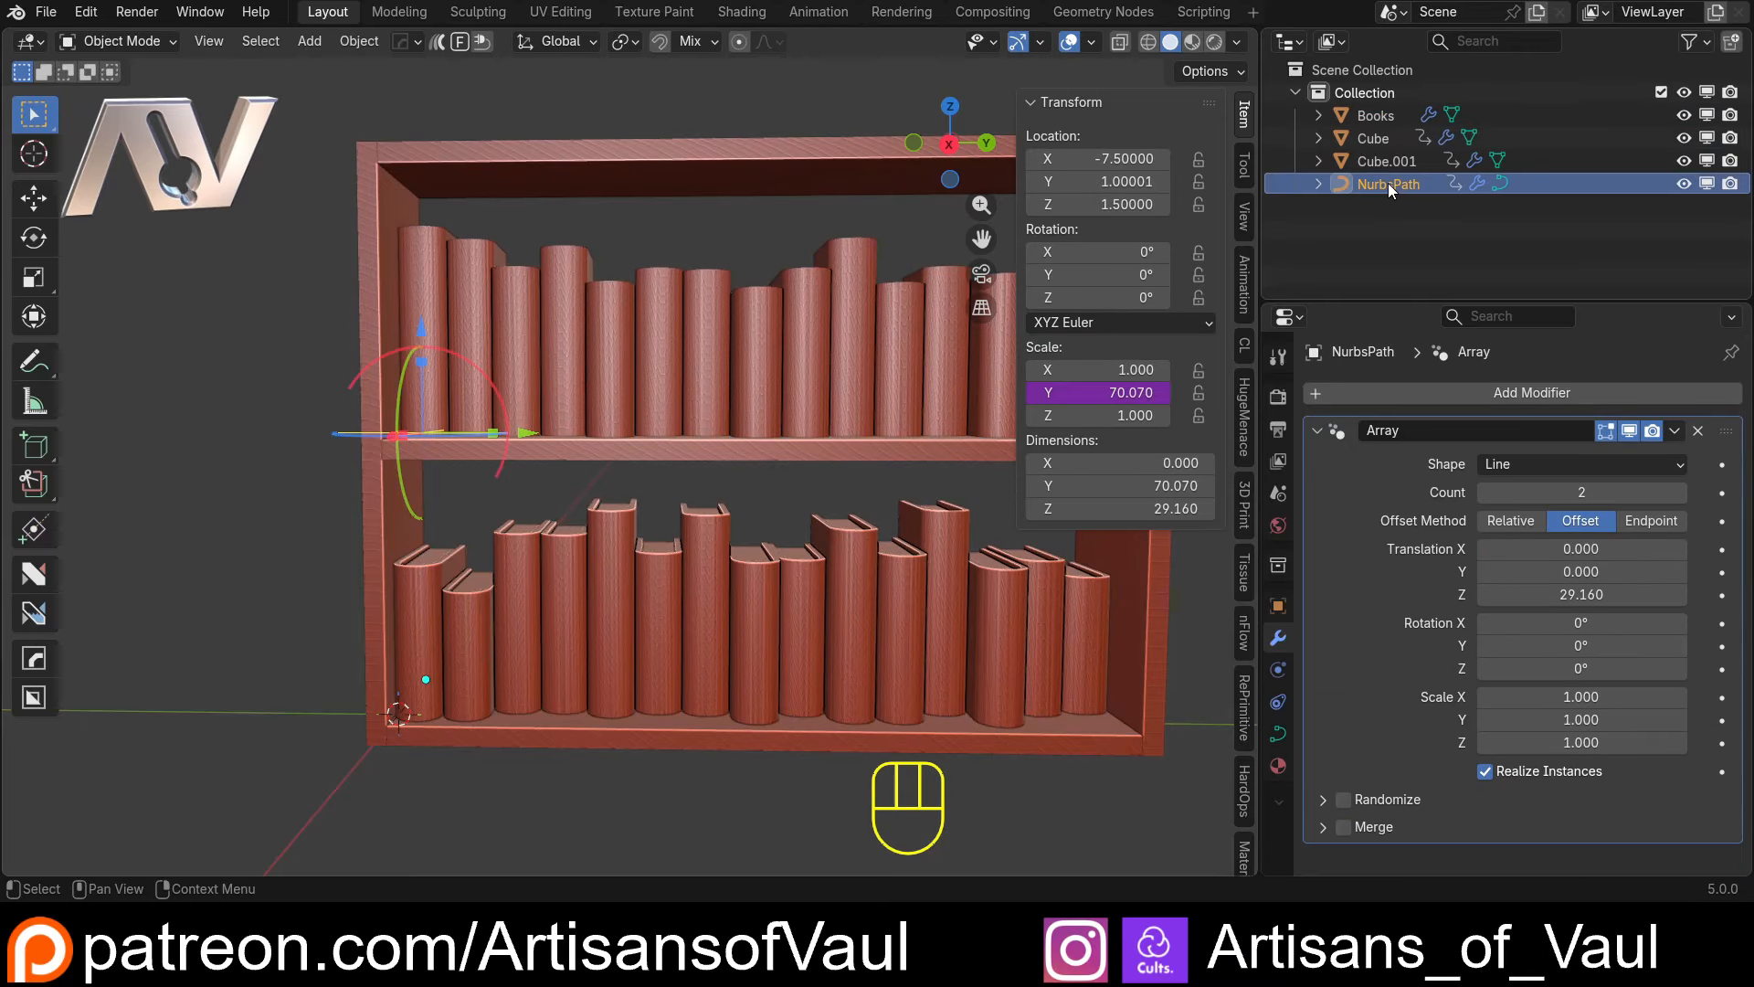
right_click(1553, 595)
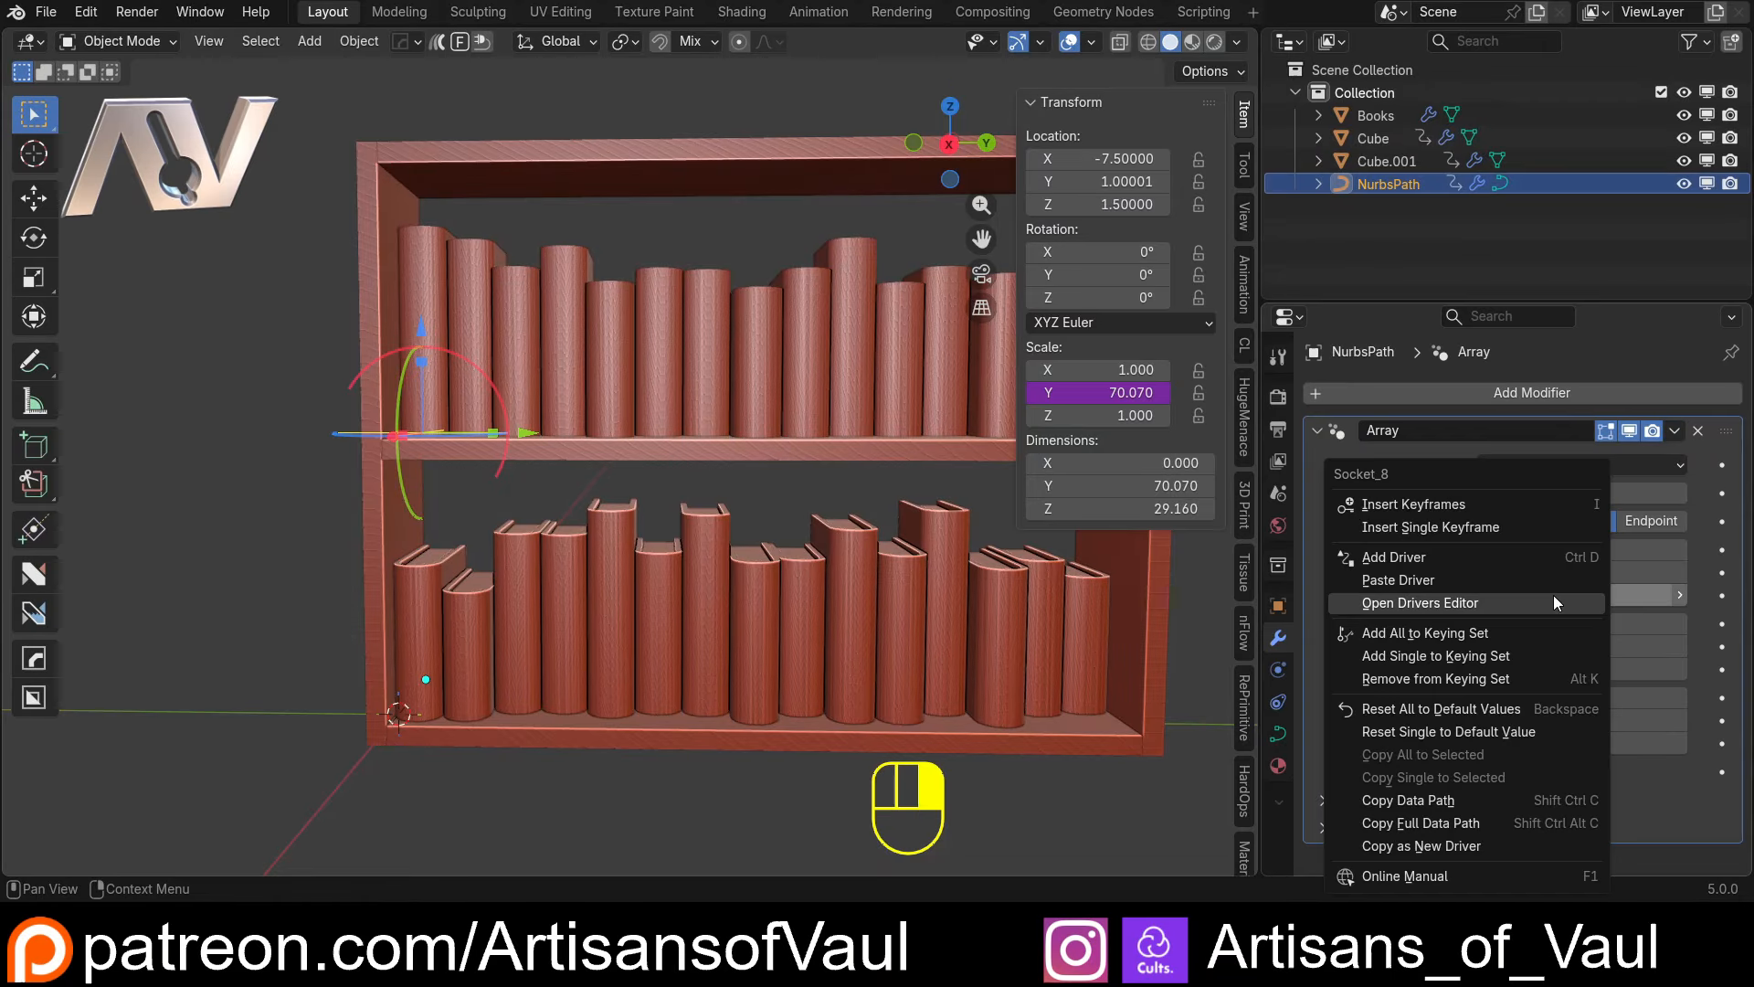
click(1416, 580)
scroll(611, 205, down, 3)
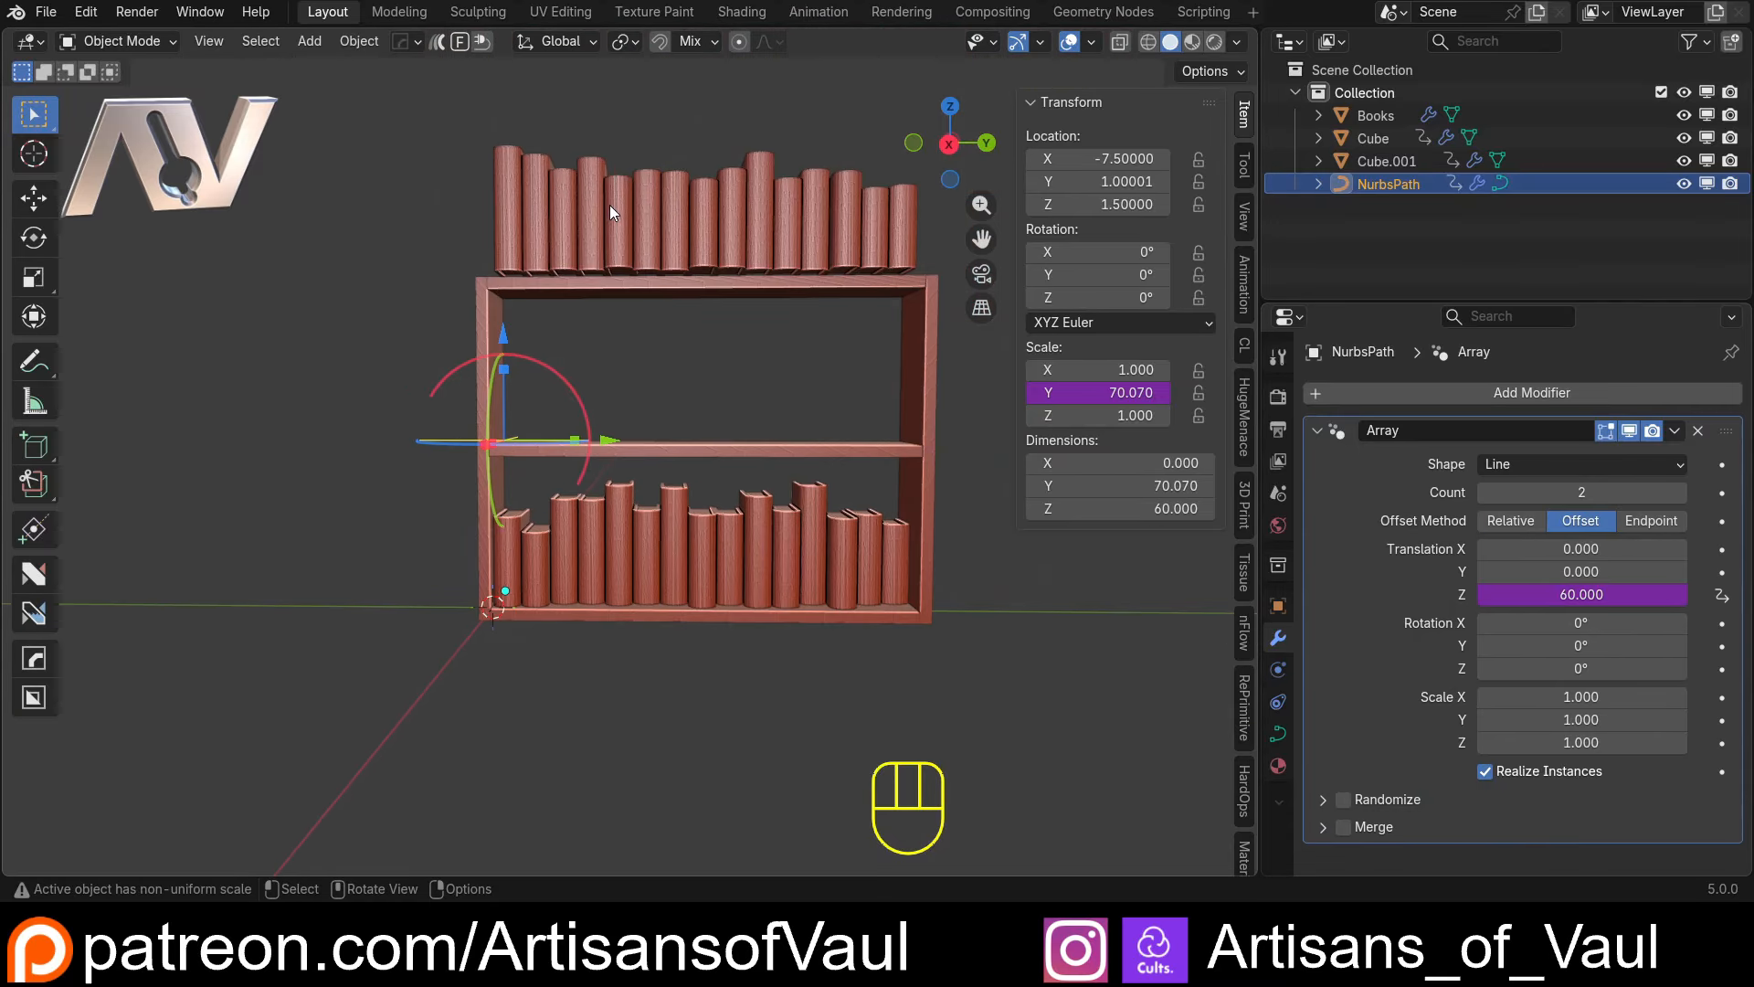
middle_drag(610, 204, 634, 241)
Change the NurbsPath array's Z translation driver to a scripted expression of scale/2
click(952, 149)
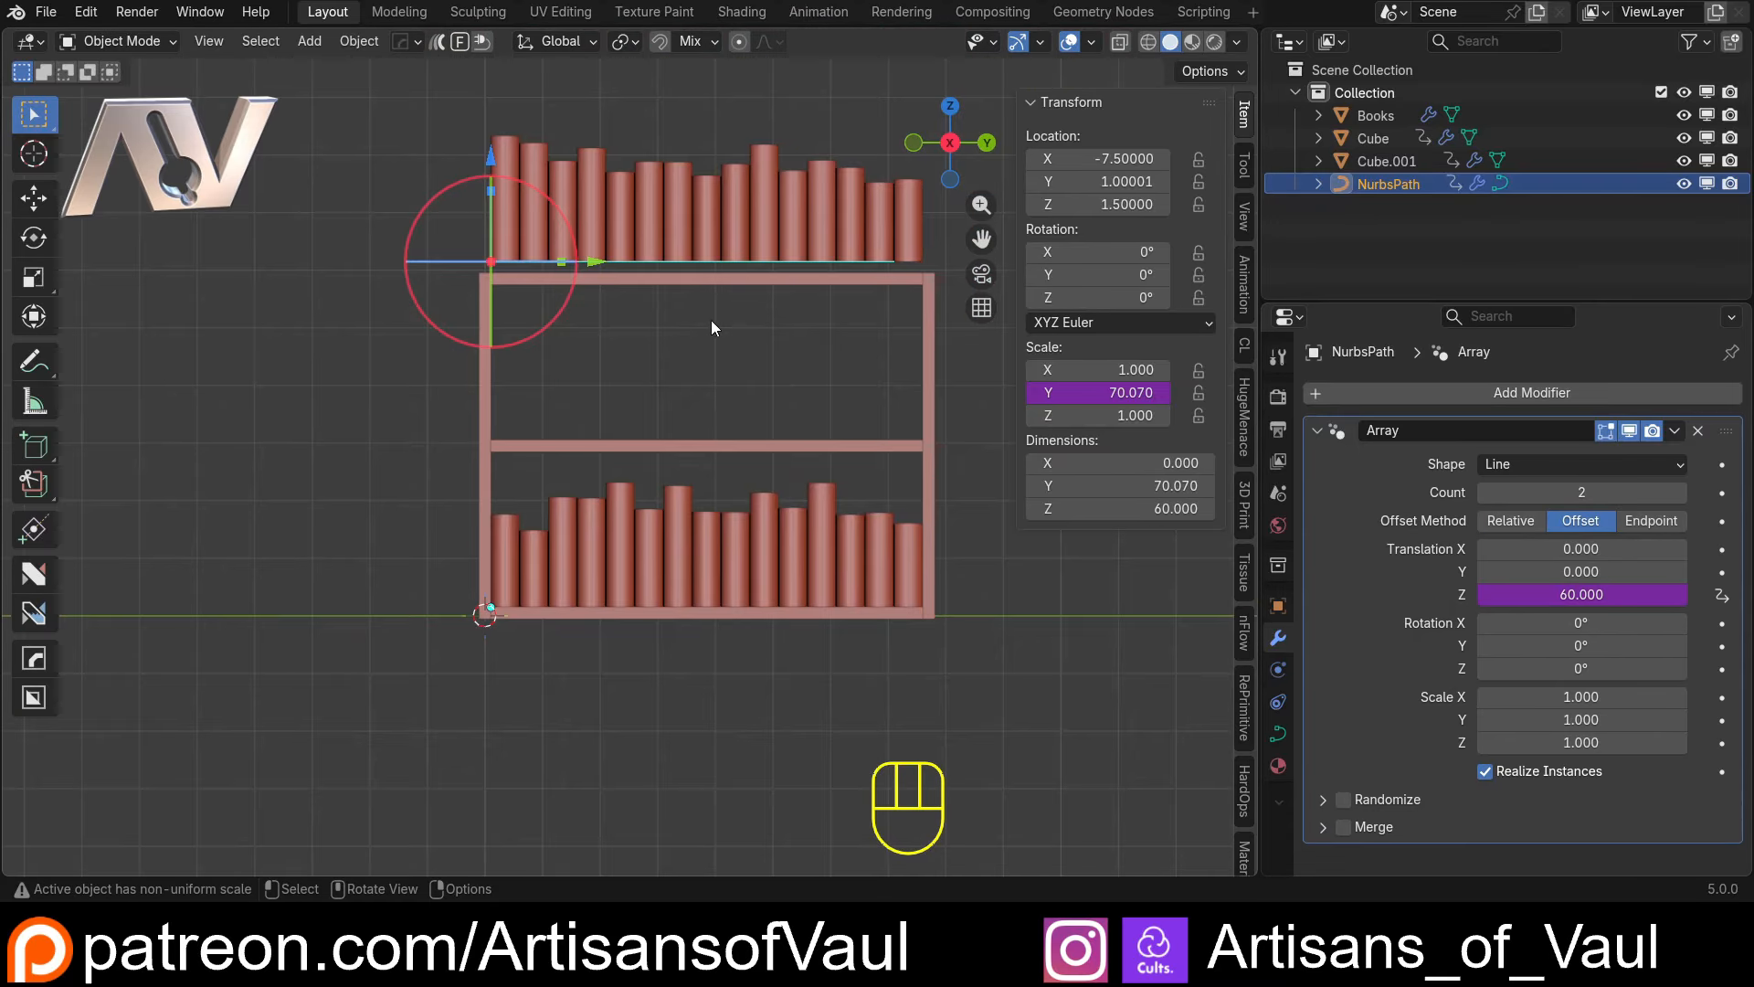
scroll(710, 328, up, 2)
shift+middle_drag(652, 374, 604, 482)
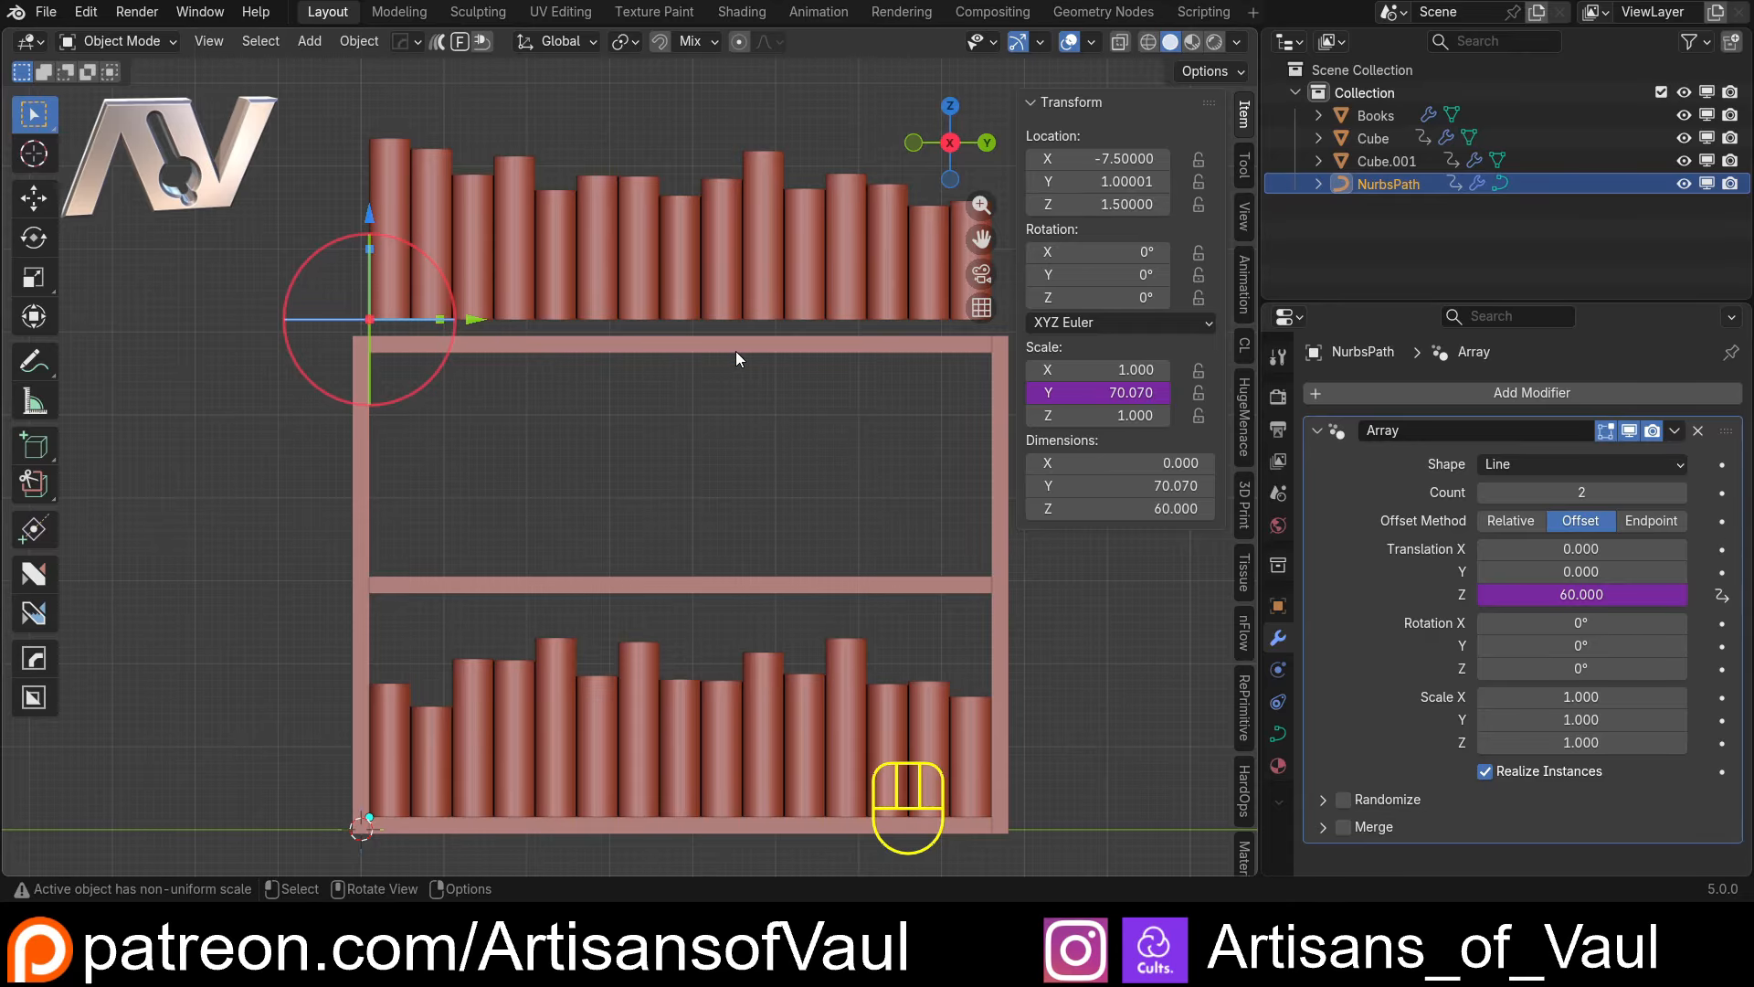
right_click(1587, 594)
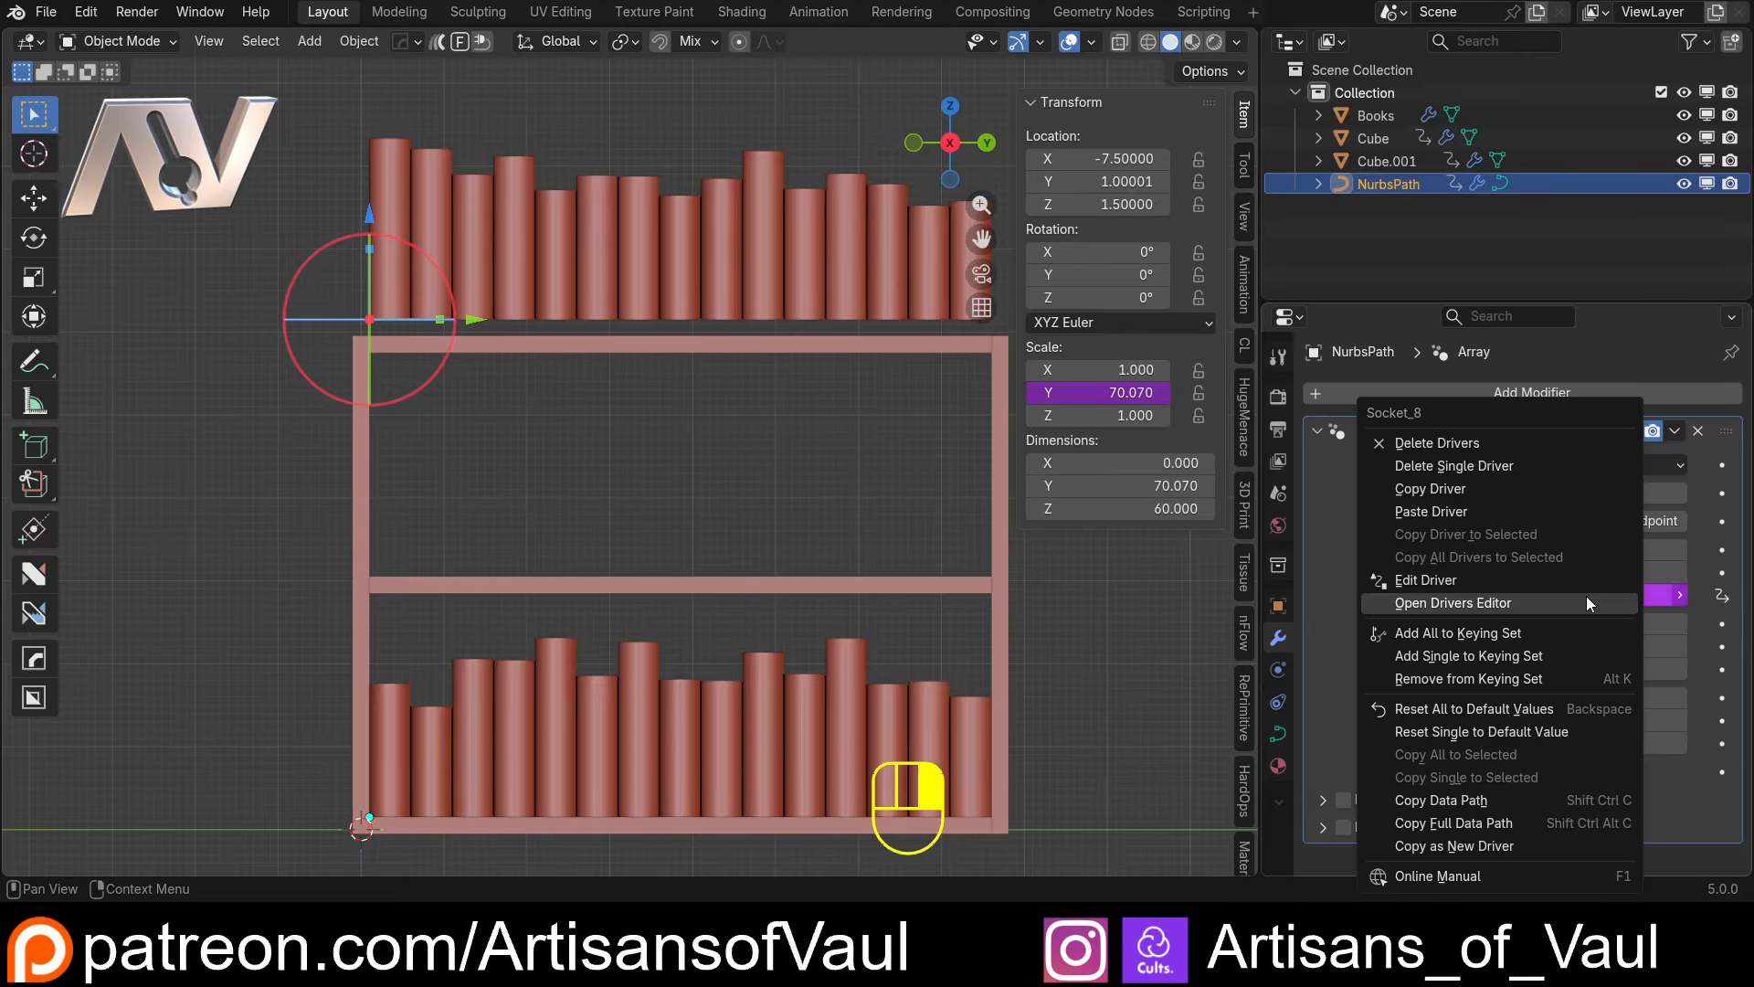
click(1471, 585)
click(1419, 534)
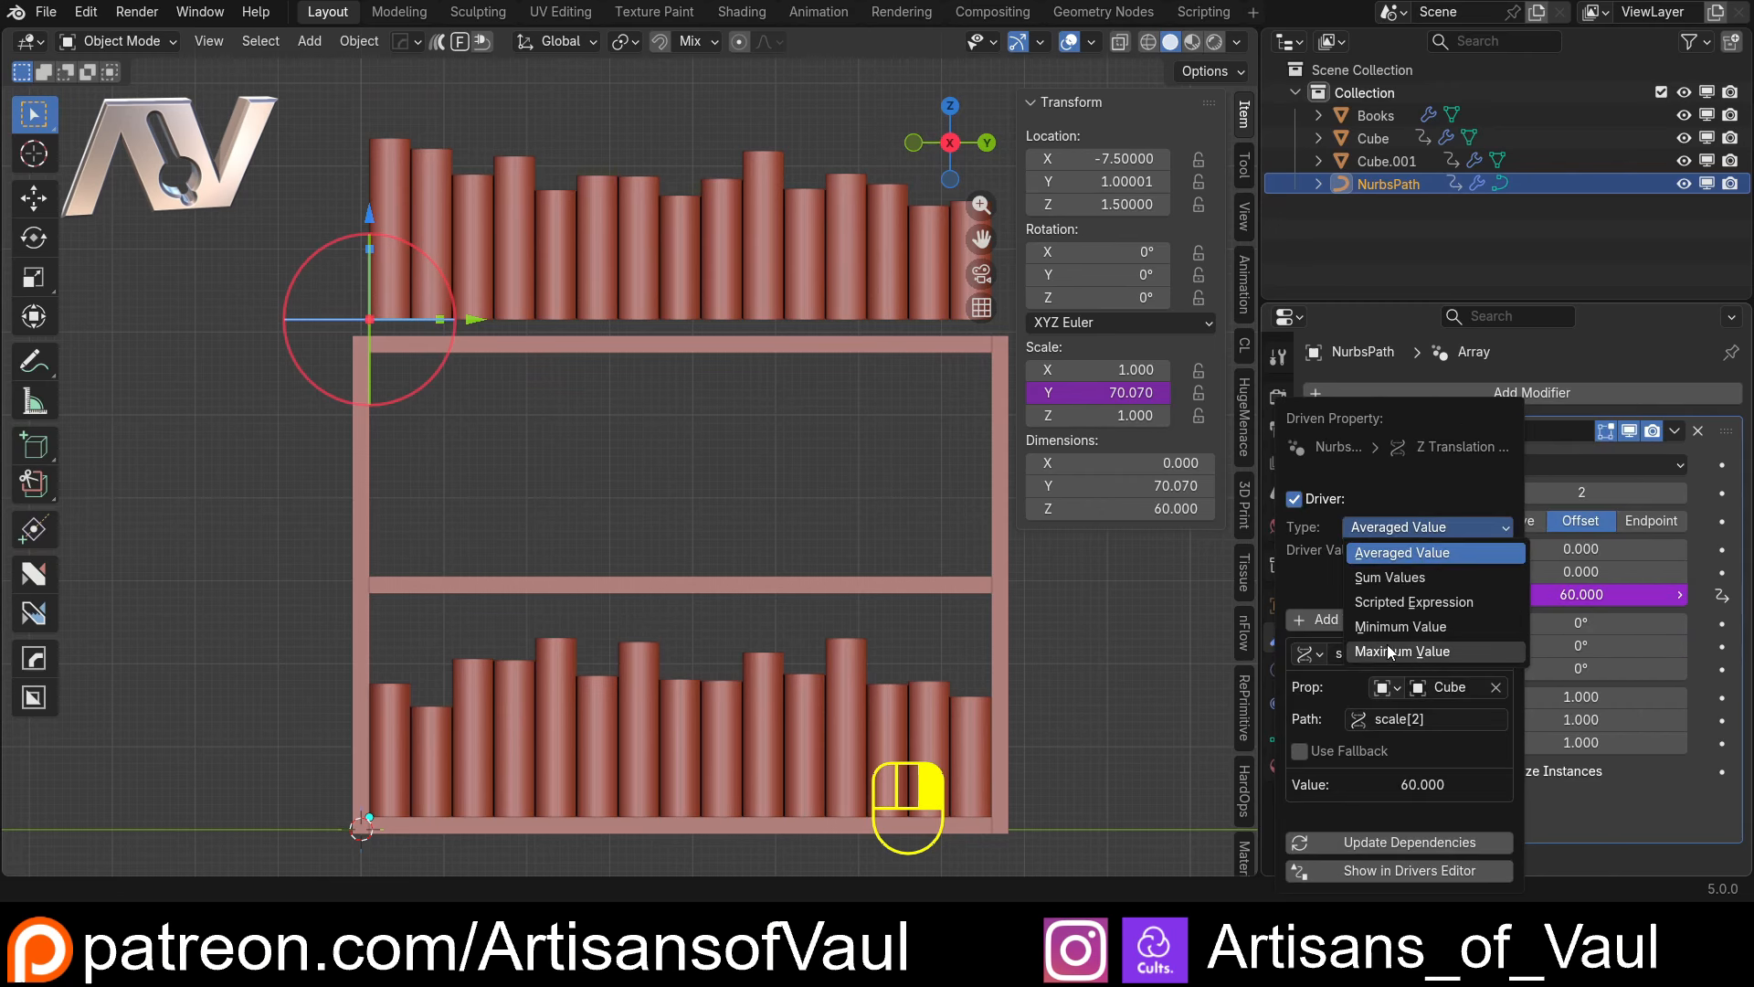
click(1413, 602)
click(1373, 551)
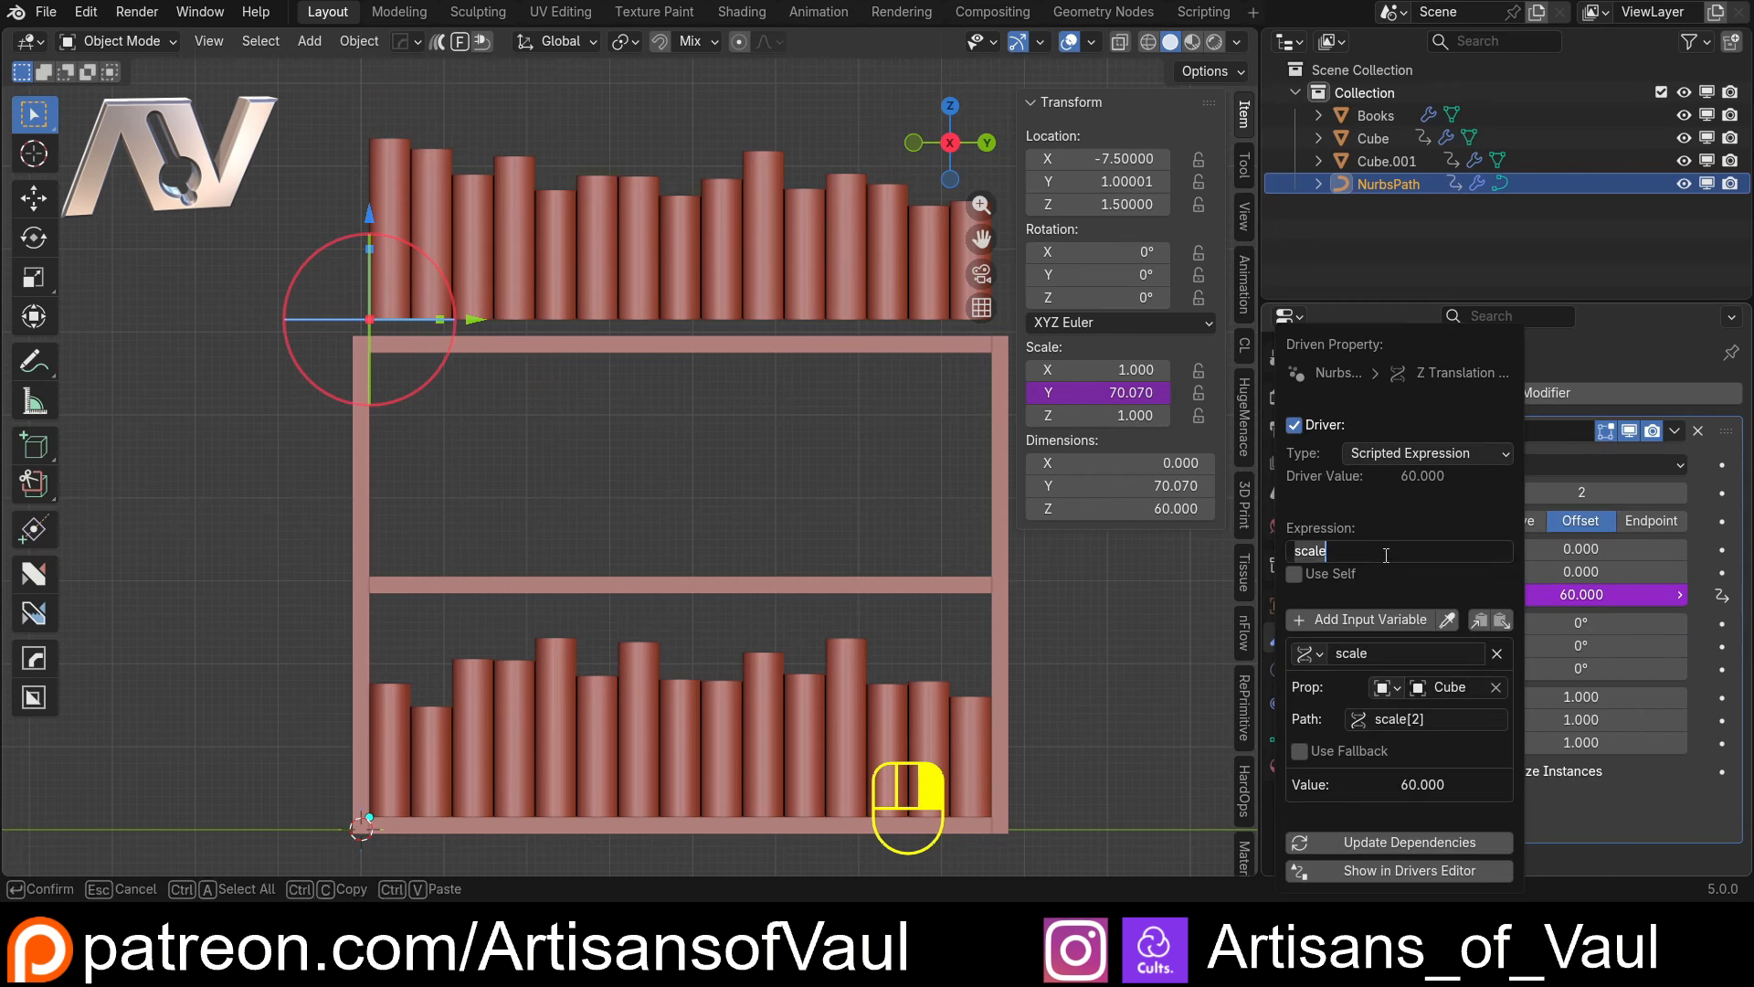
click(1388, 553)
text(/2)
key(Return)
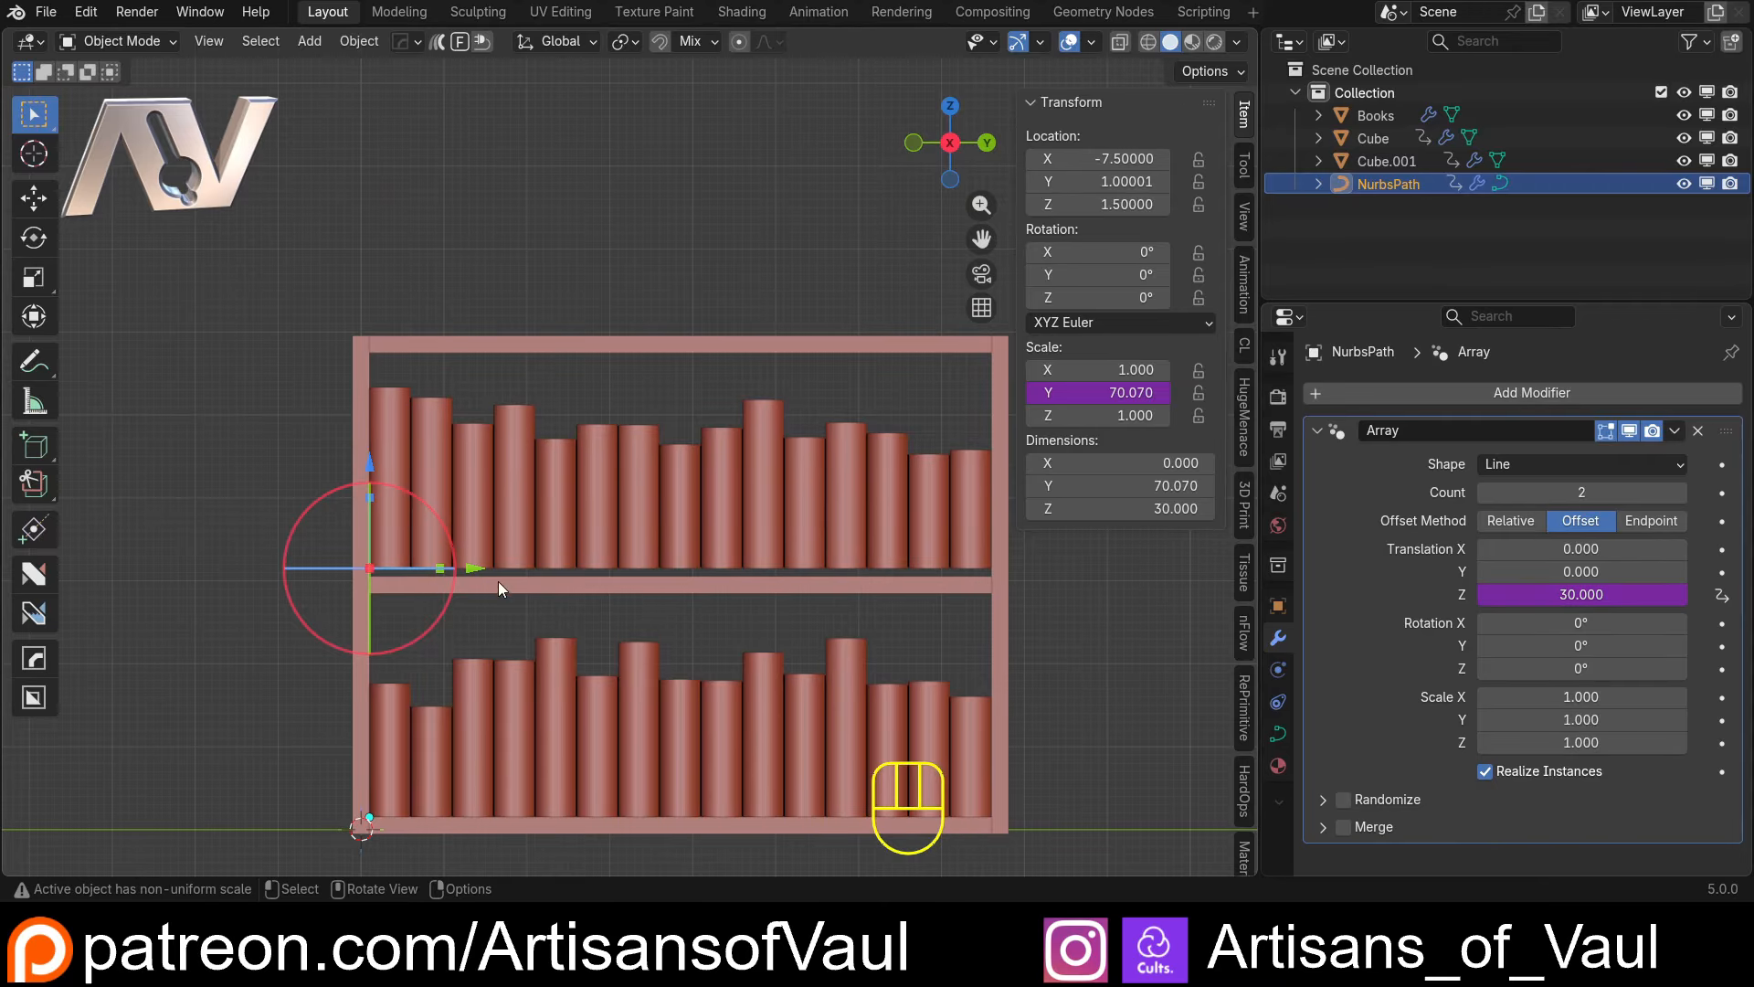
Set the bookcase side panels' Z dimension to 75.3 to test the spacing of the book rows
middle_drag(716, 545, 694, 561)
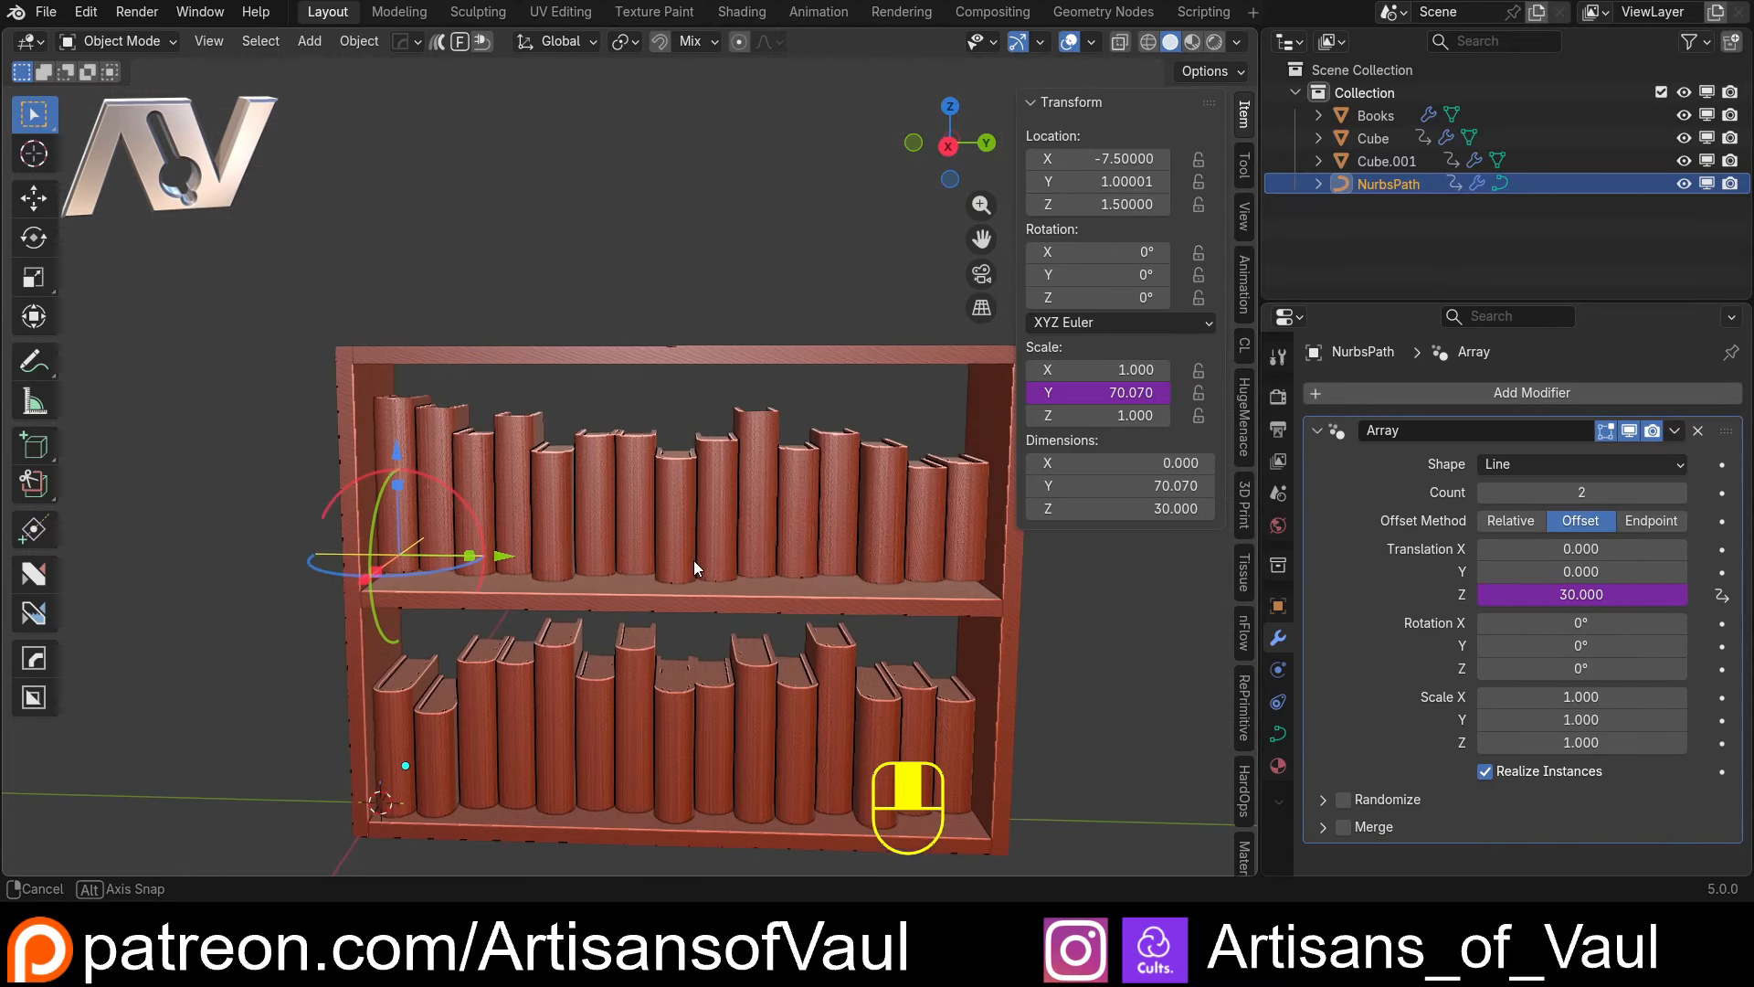
click(950, 145)
click(356, 393)
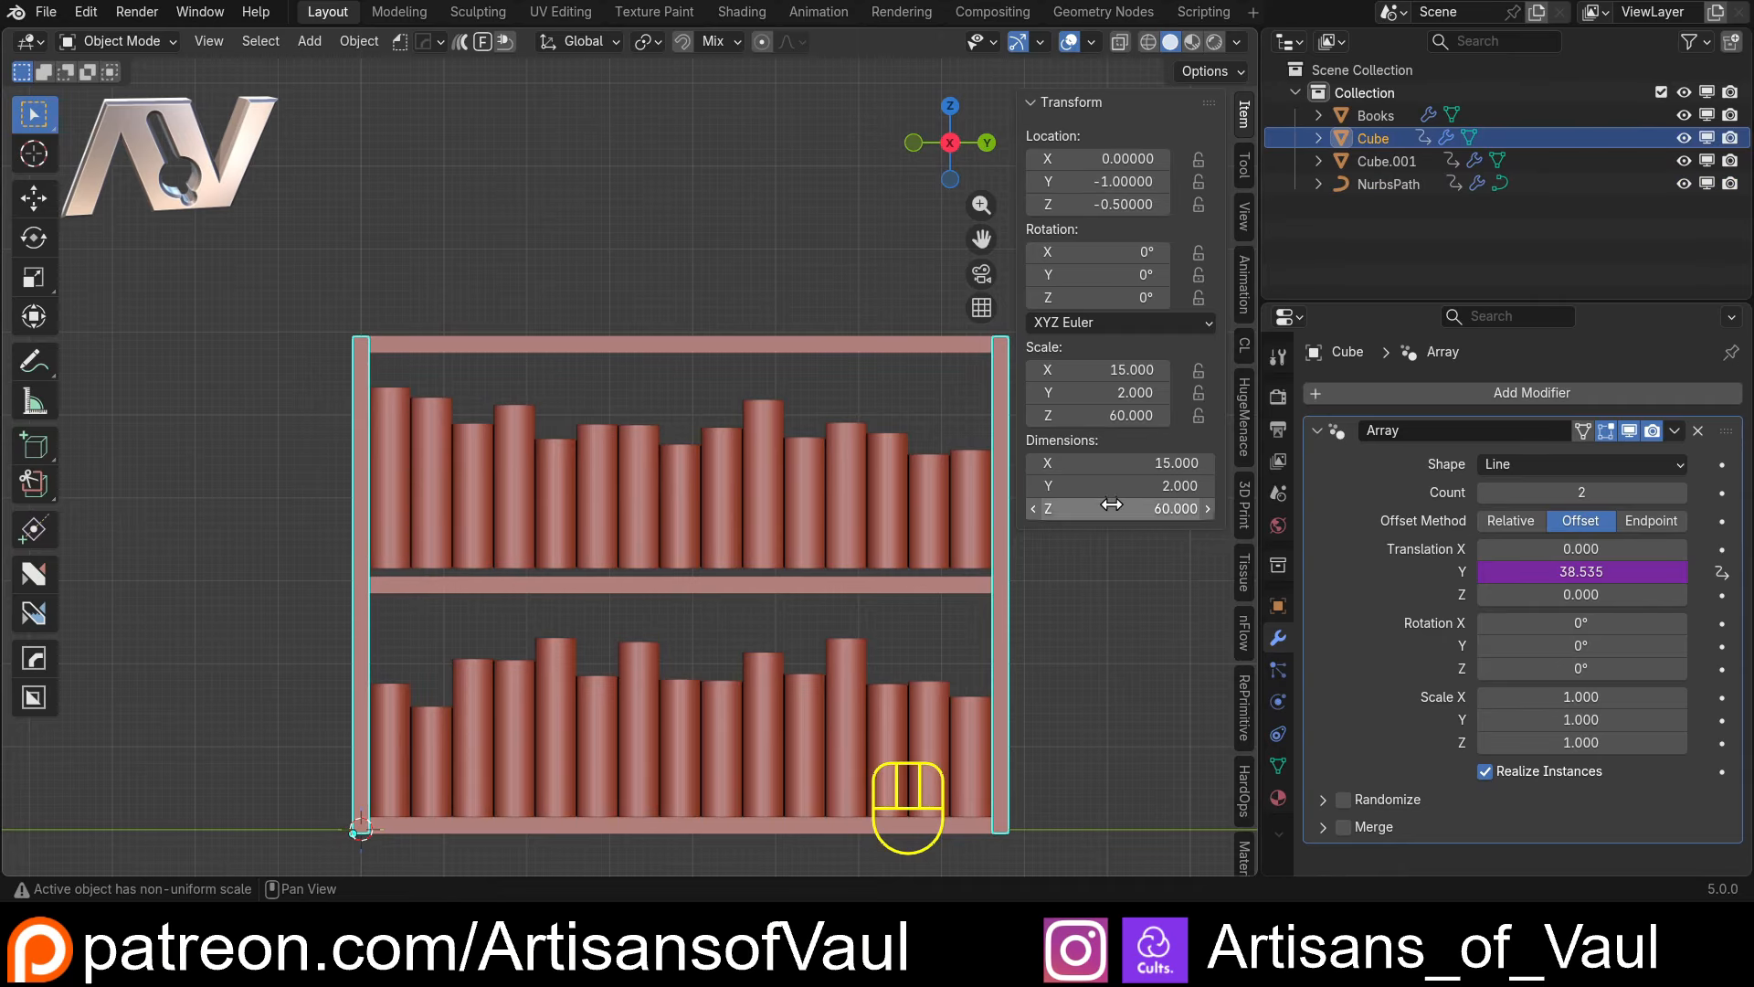
drag(1072, 508, 1116, 508)
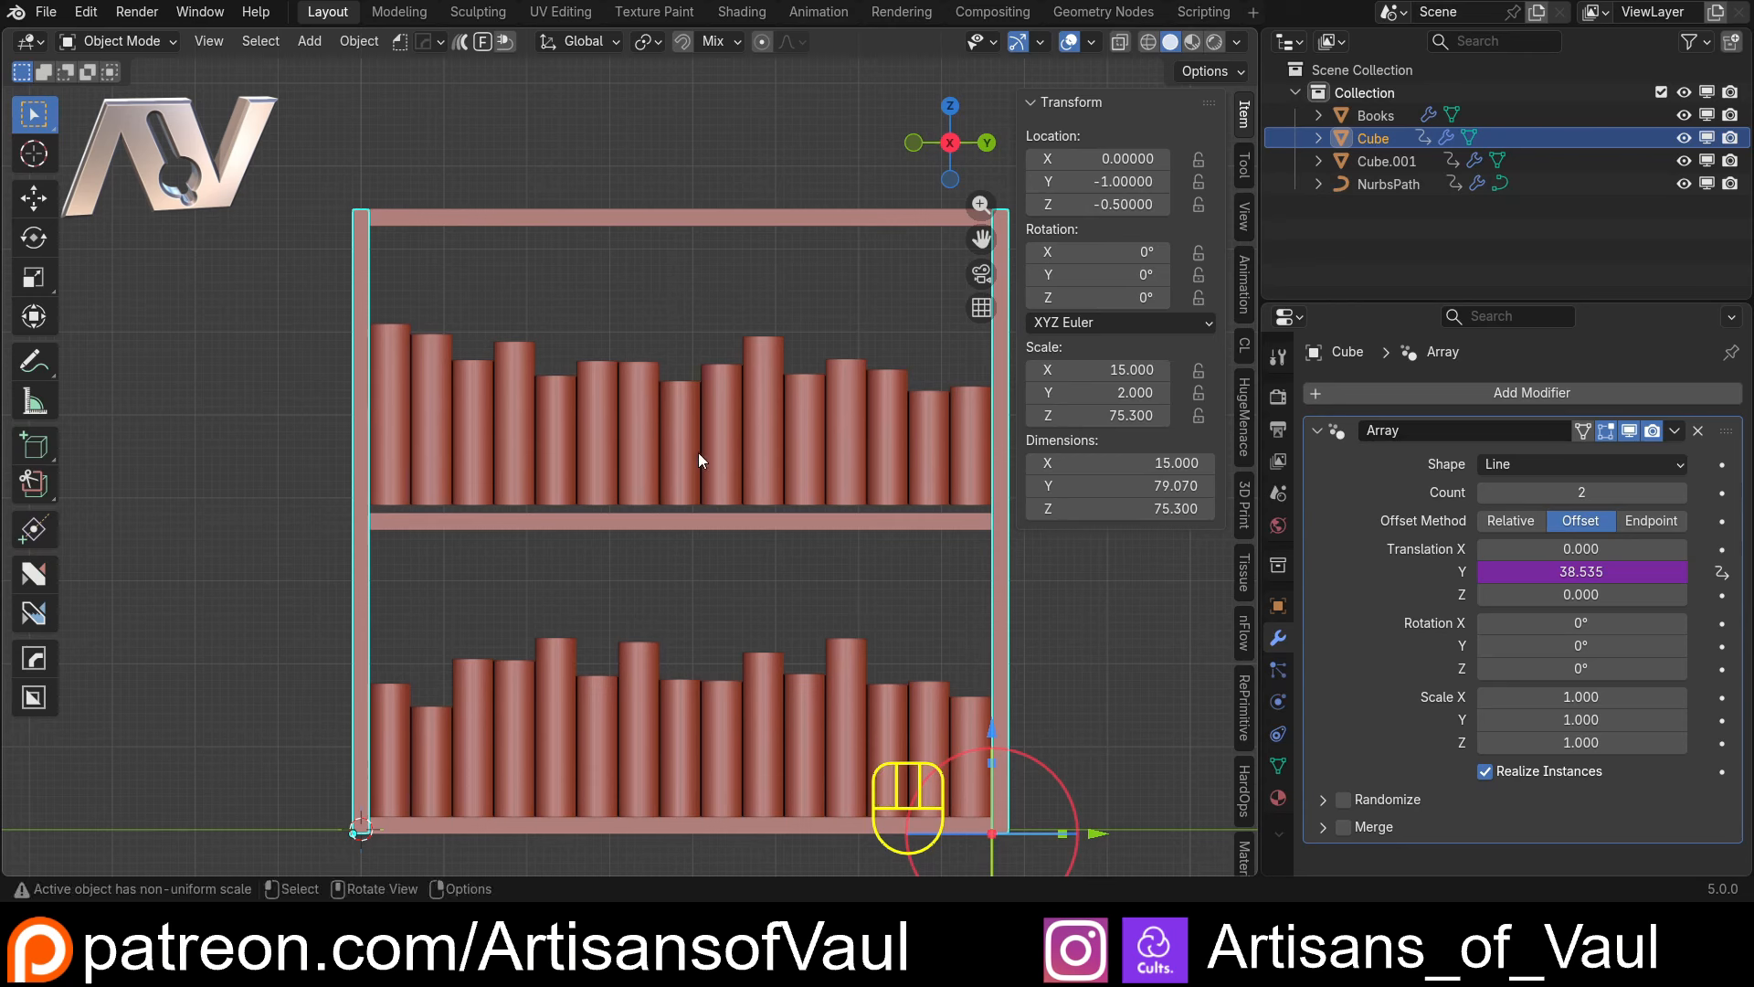
click(698, 452)
click(1388, 183)
click(1535, 595)
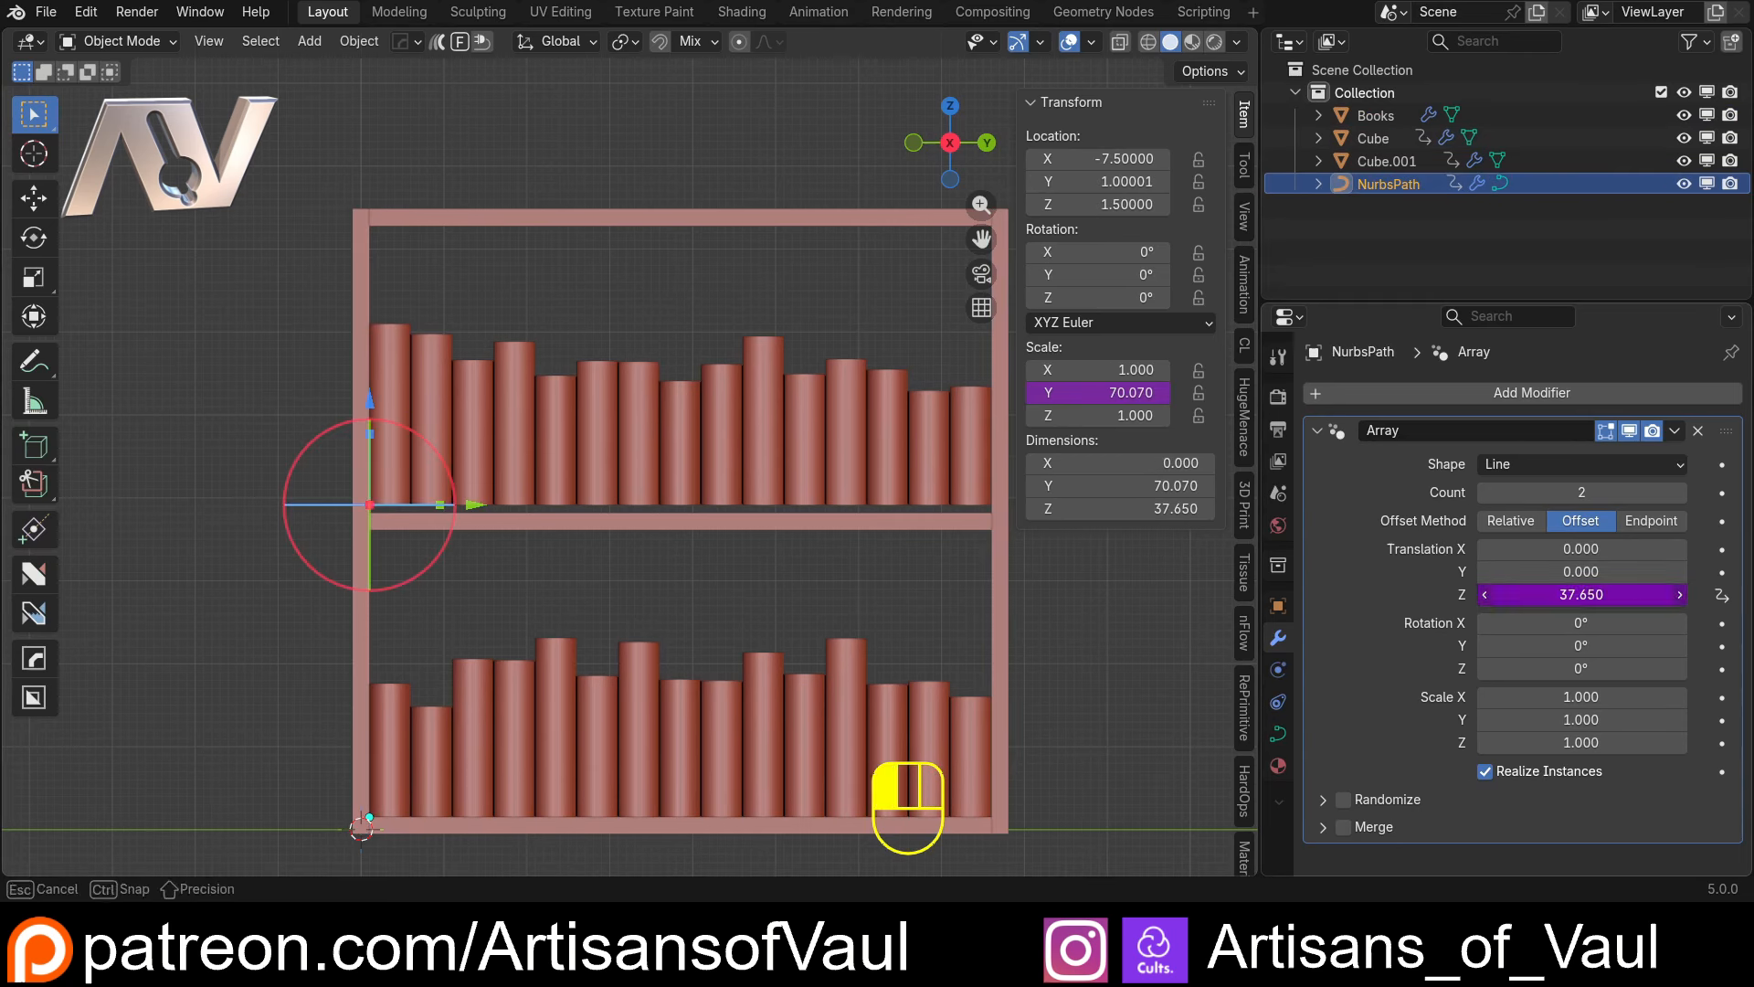
click(1540, 603)
key(ctrl+z)
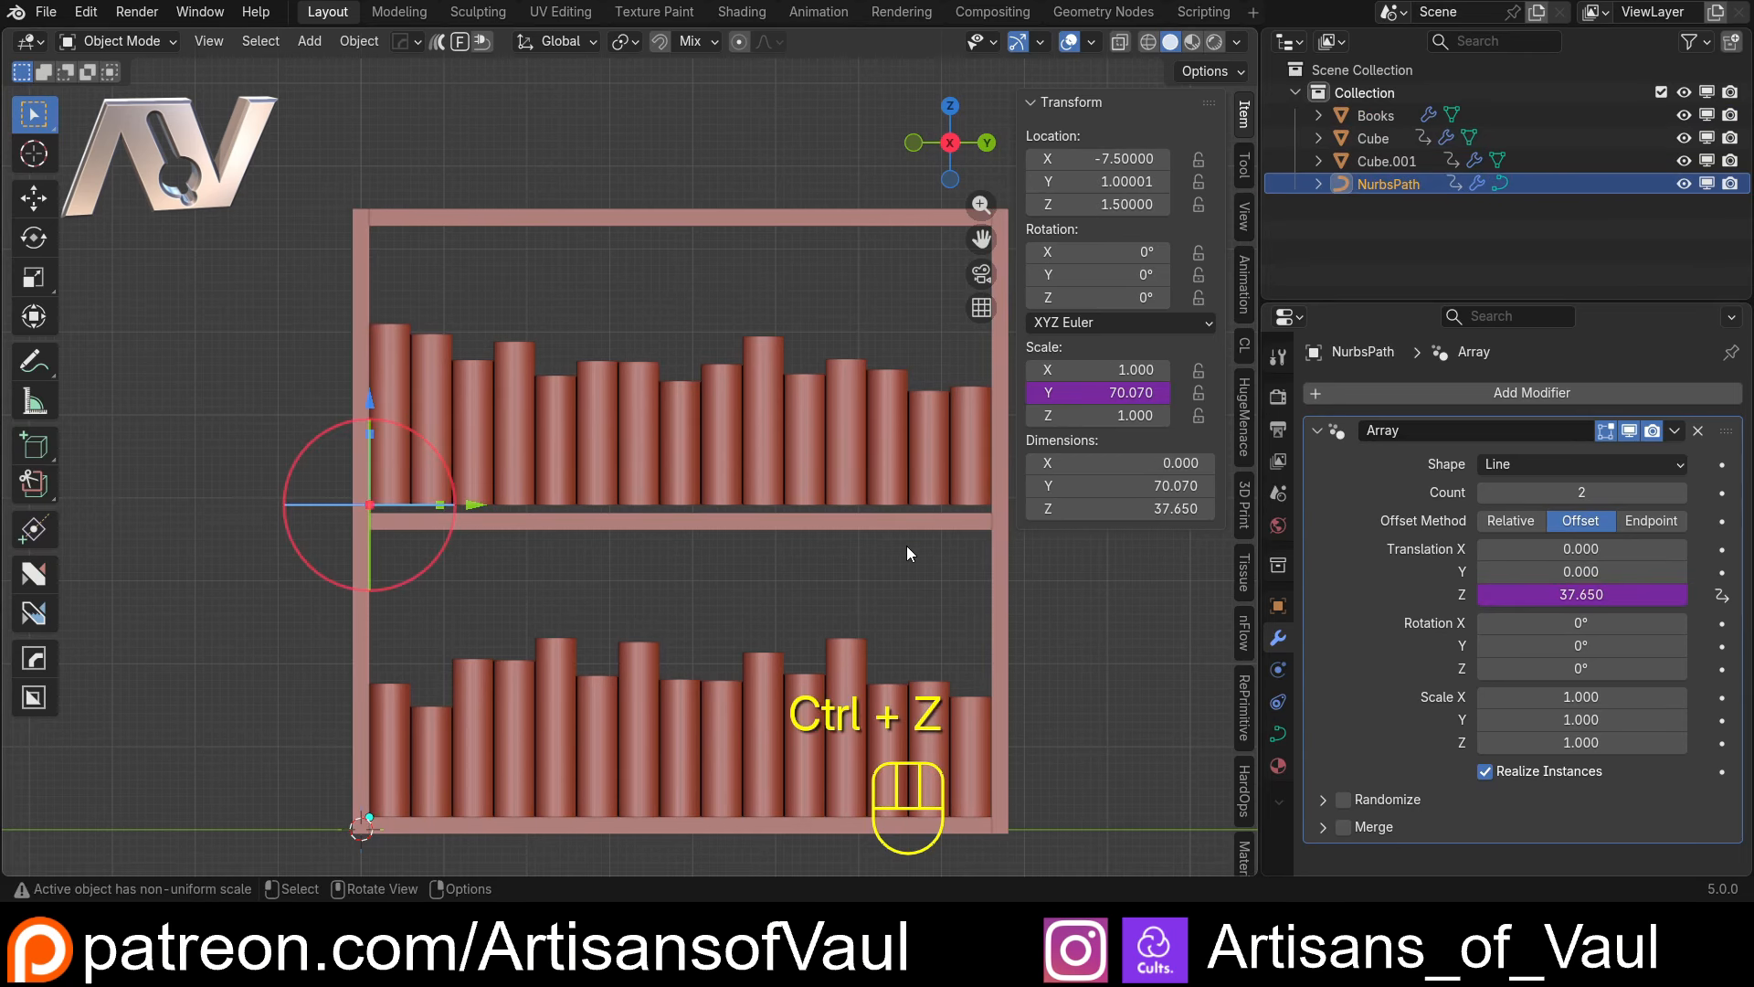
Copy the Count of the Cube.001 shelf array as a new driver
click(799, 524)
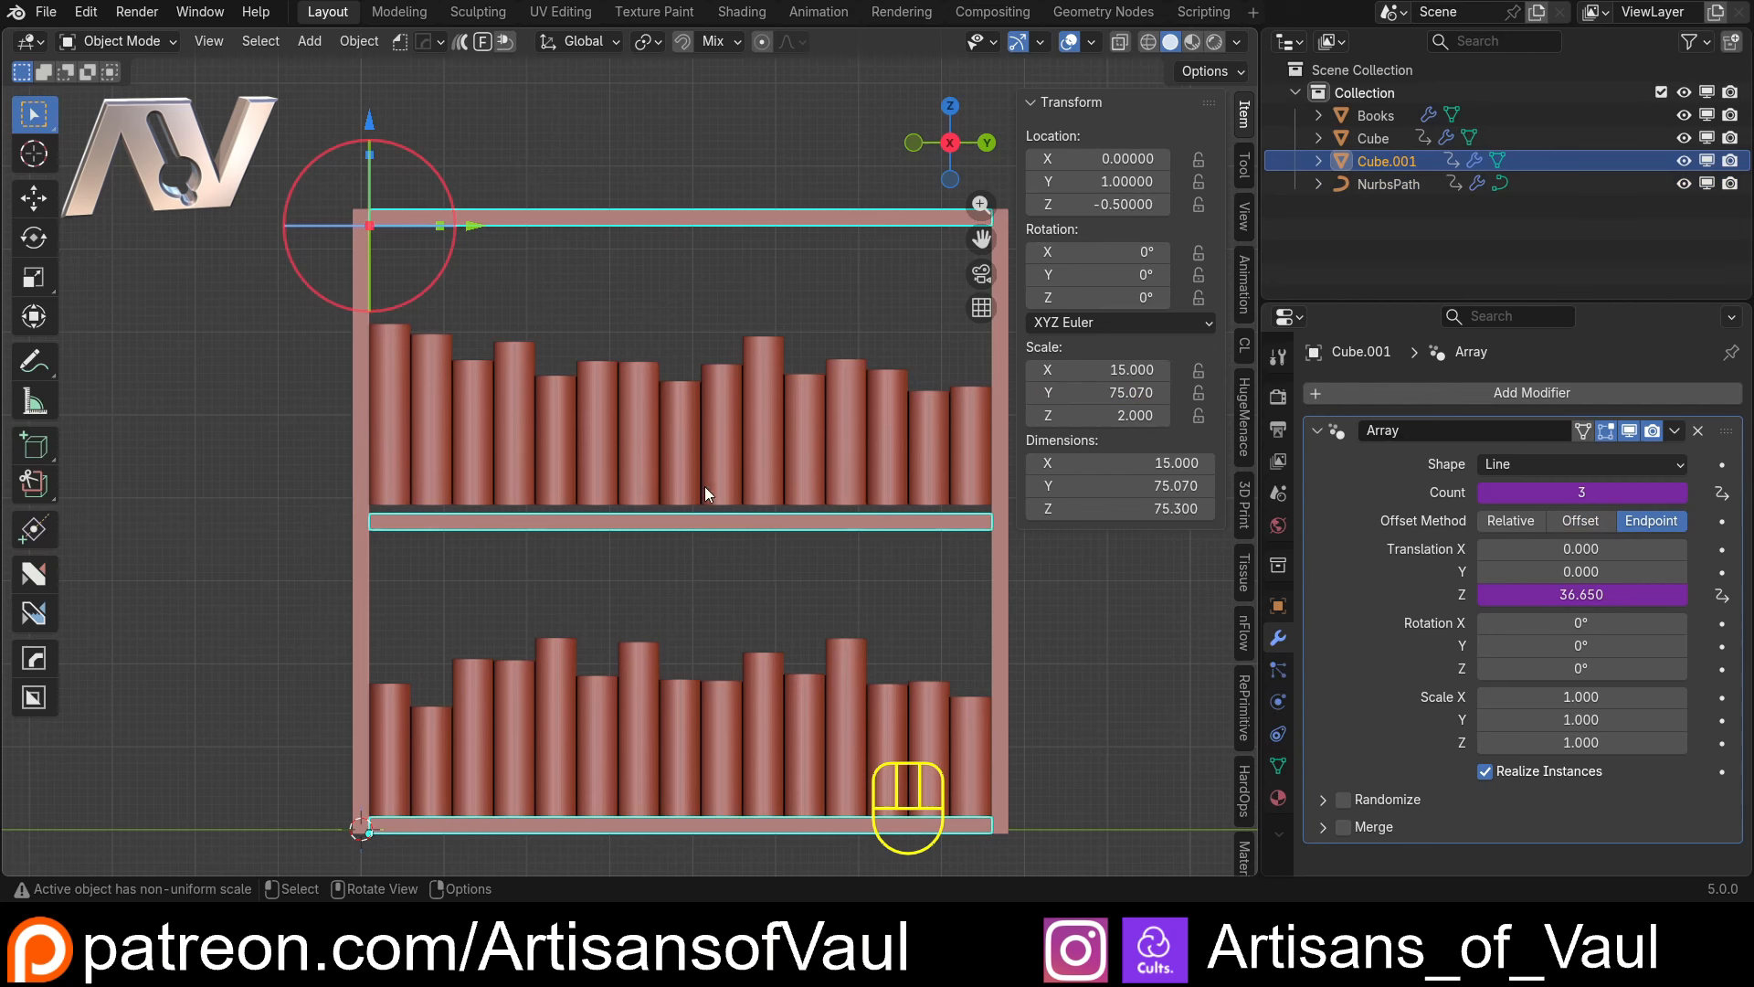
right_click(1553, 494)
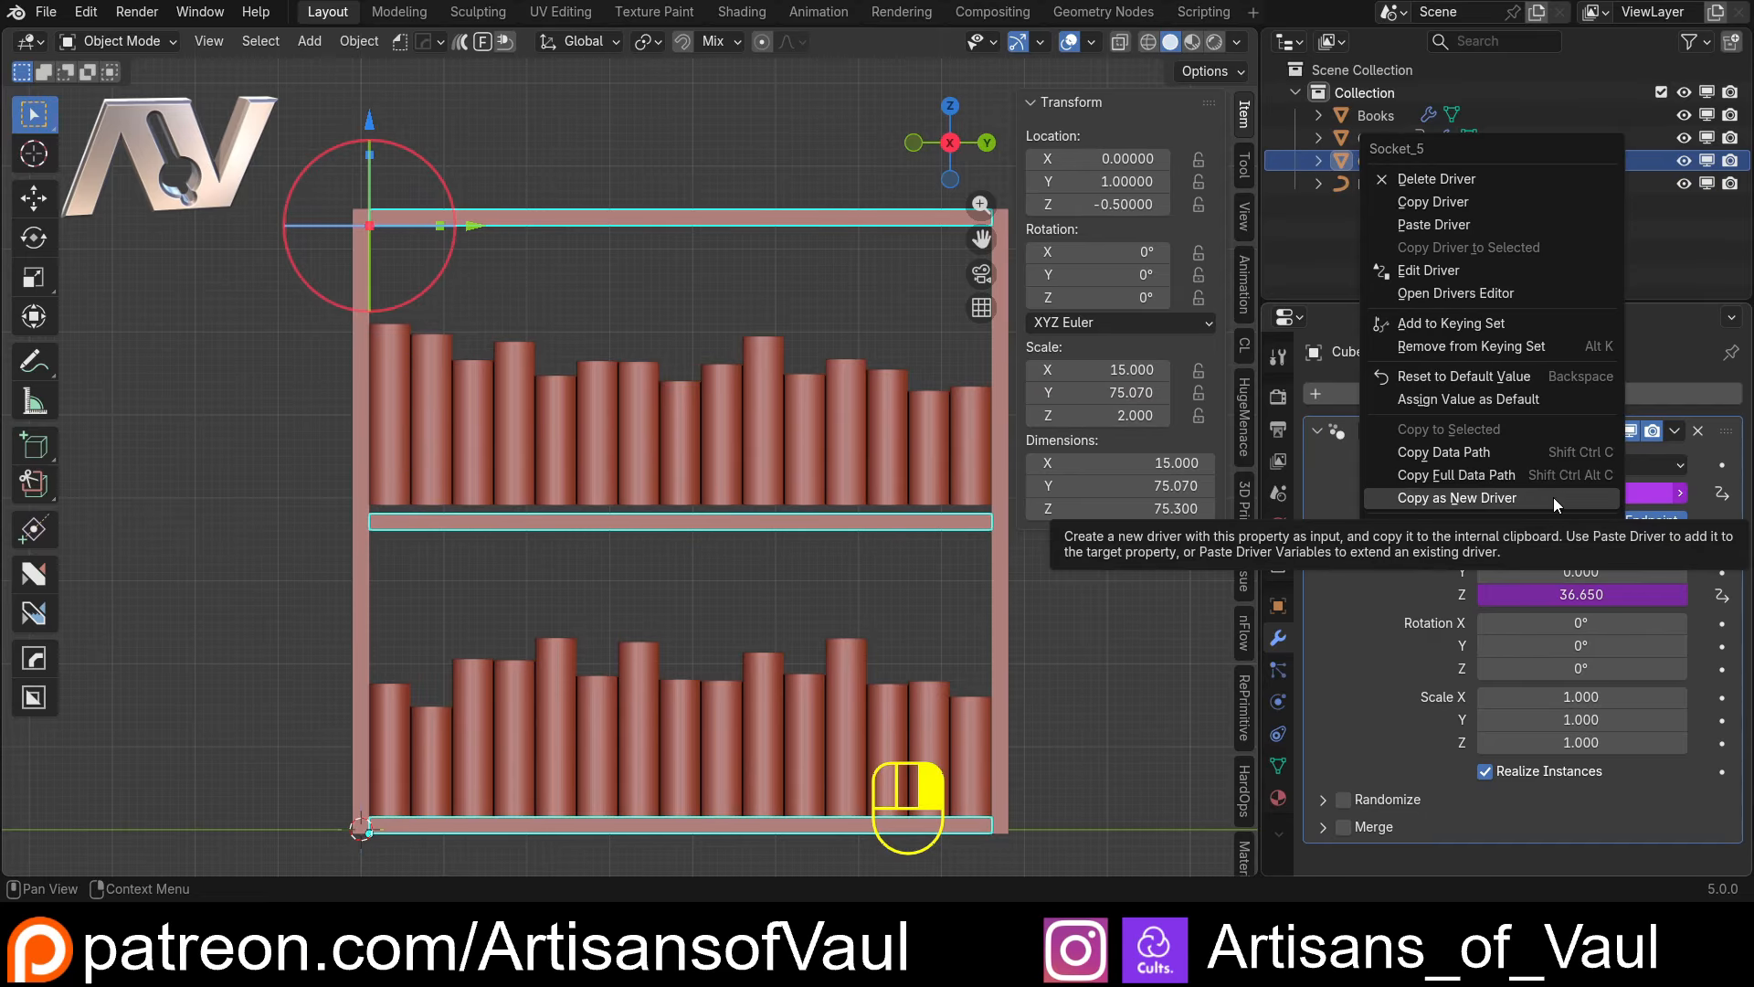
click(1472, 455)
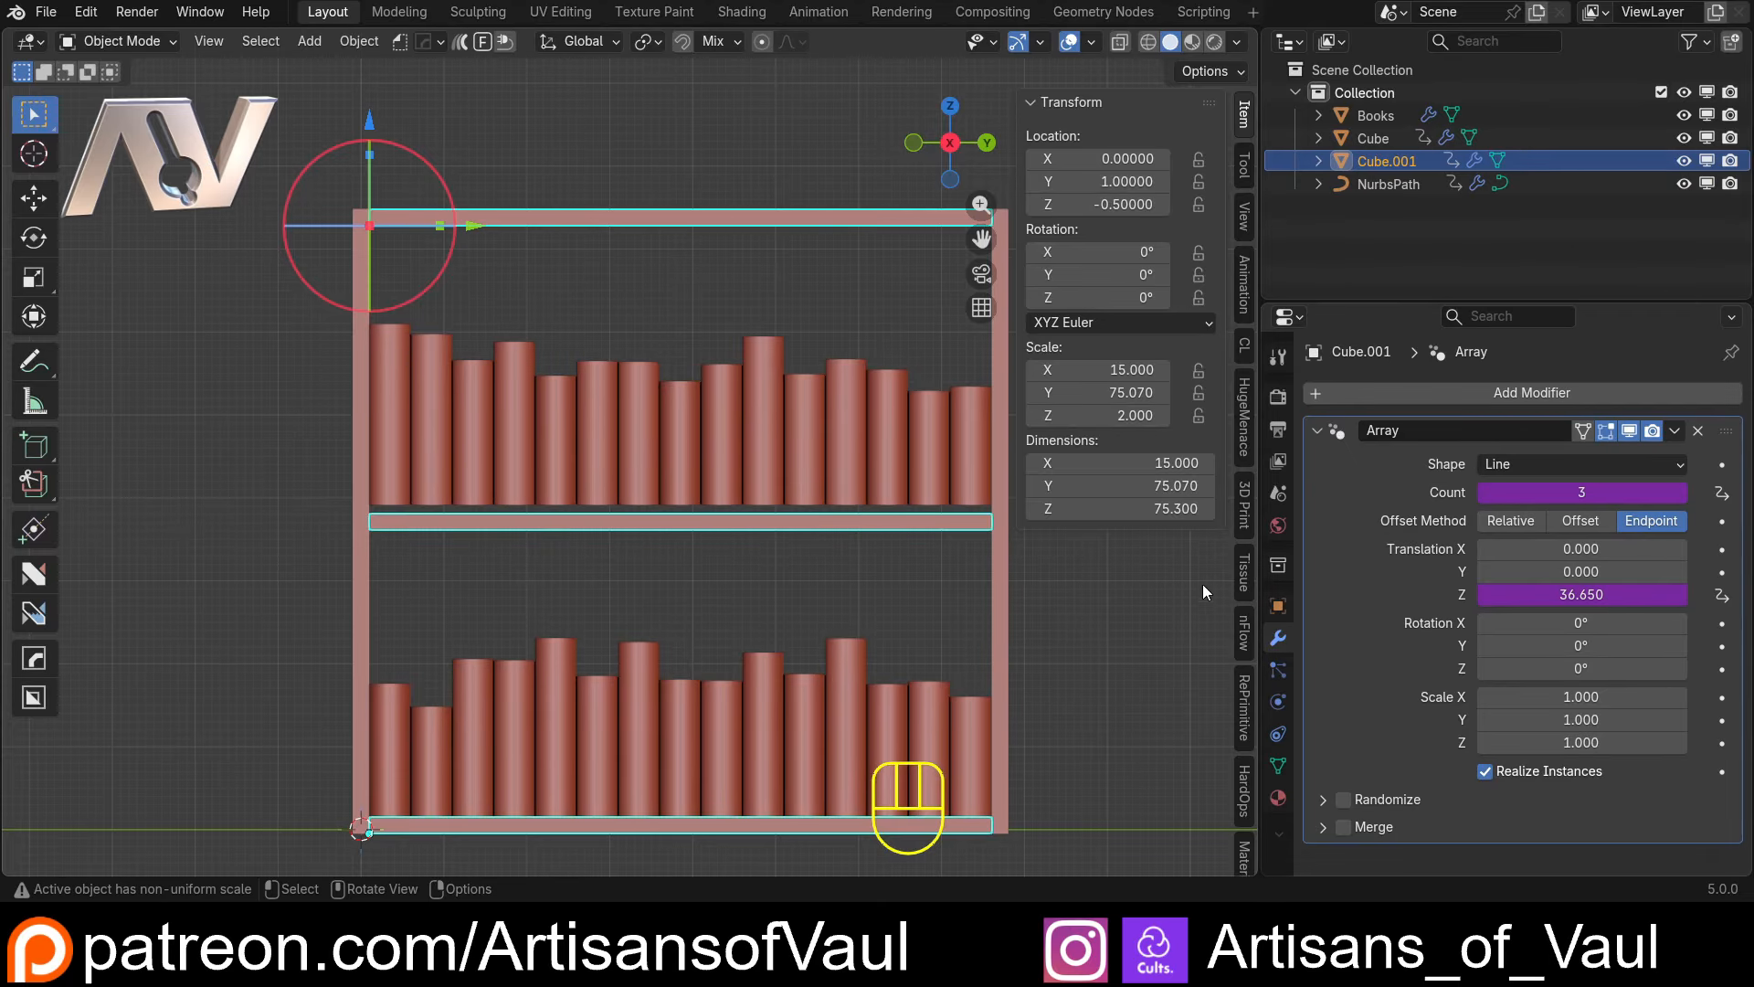
Paste the copied variable into the NurbsPath array's Z translation driver and rename it ShelfCount
click(1383, 188)
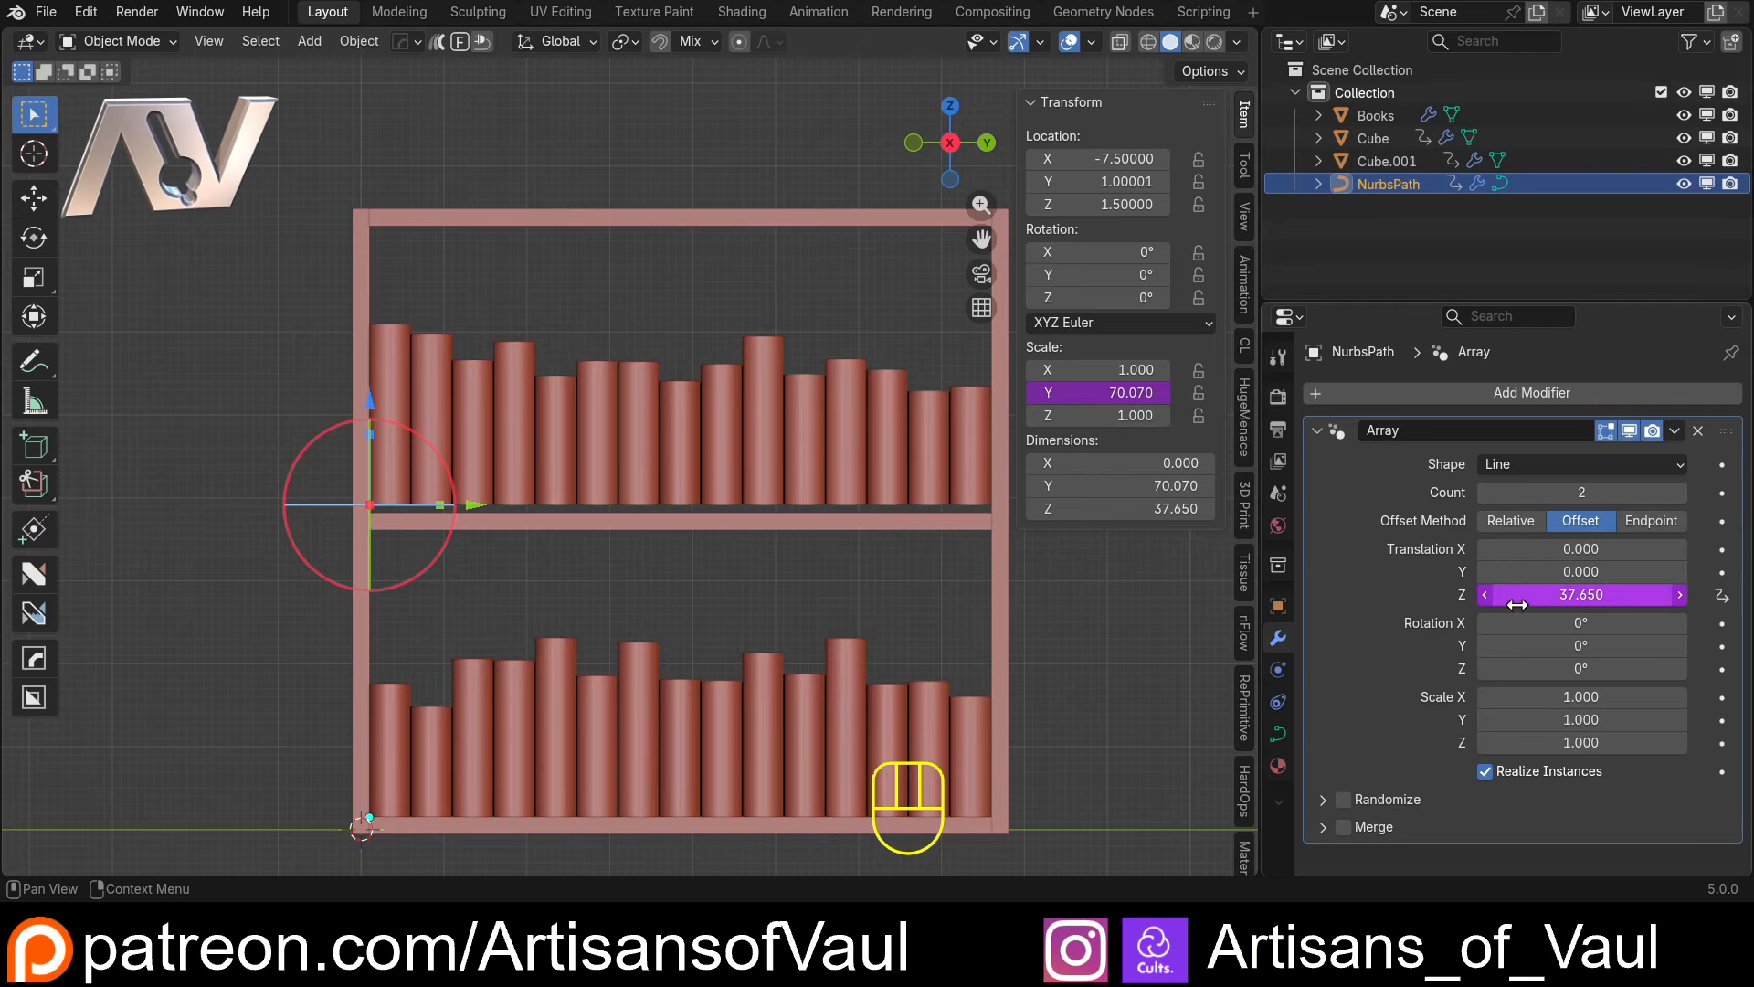
right_click(1571, 598)
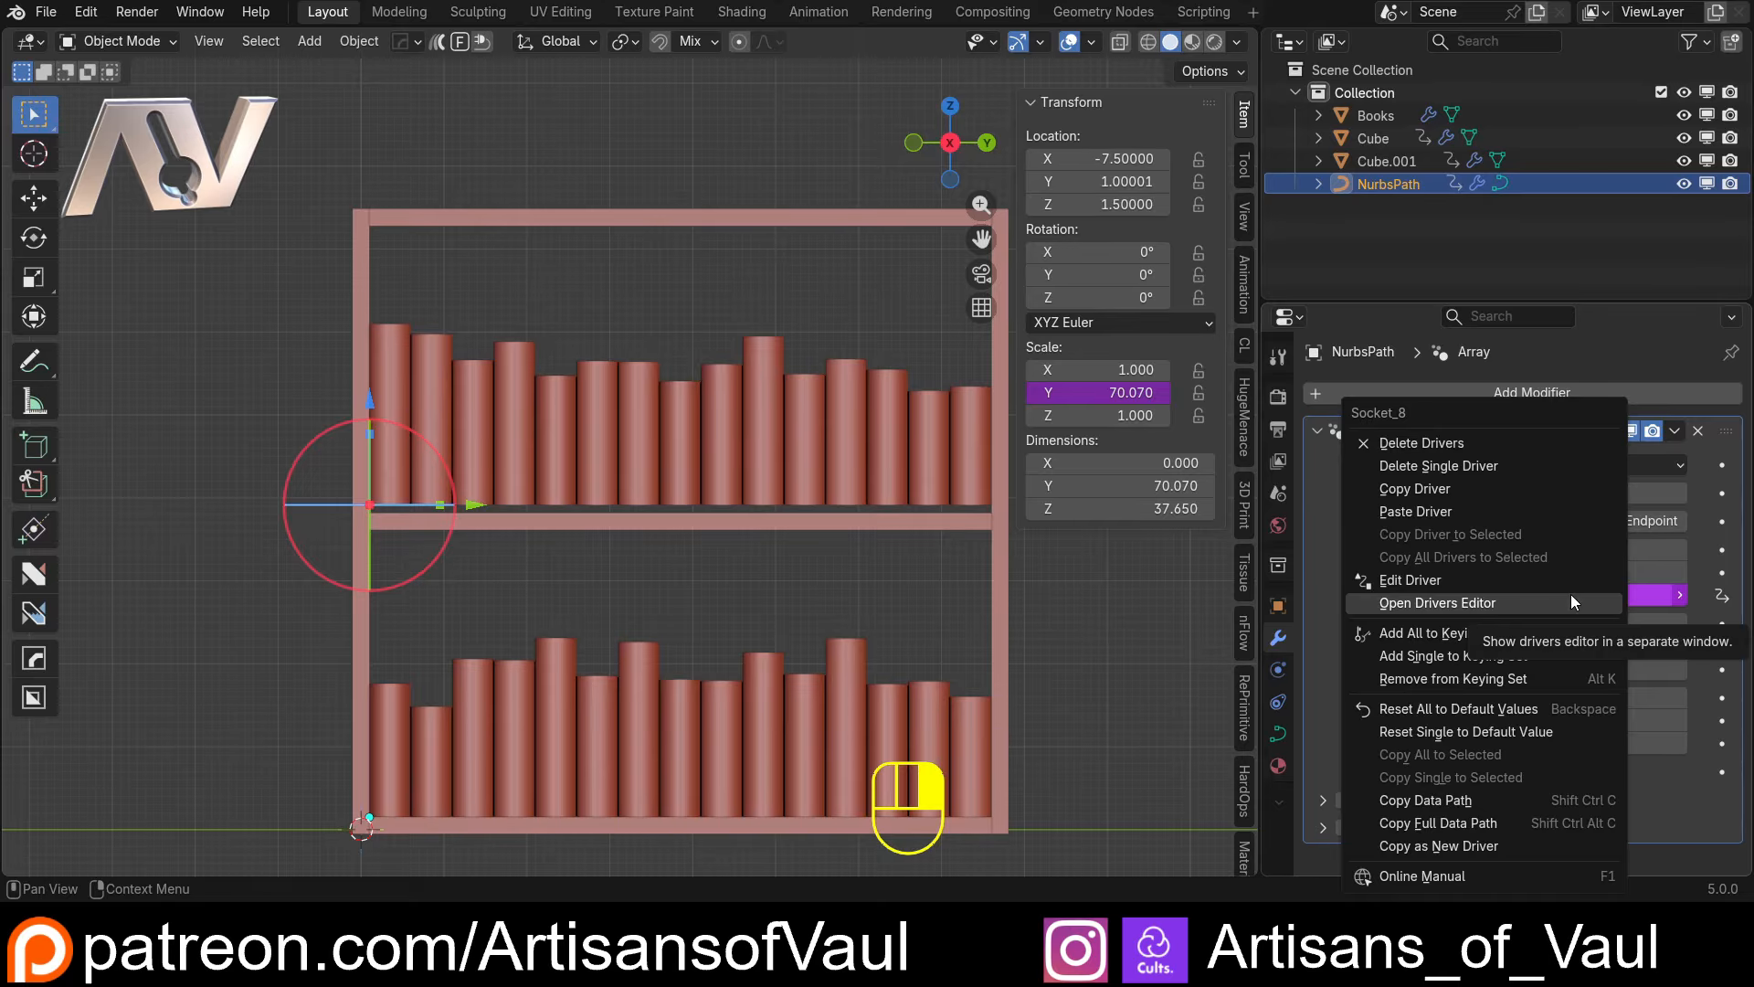
click(1471, 582)
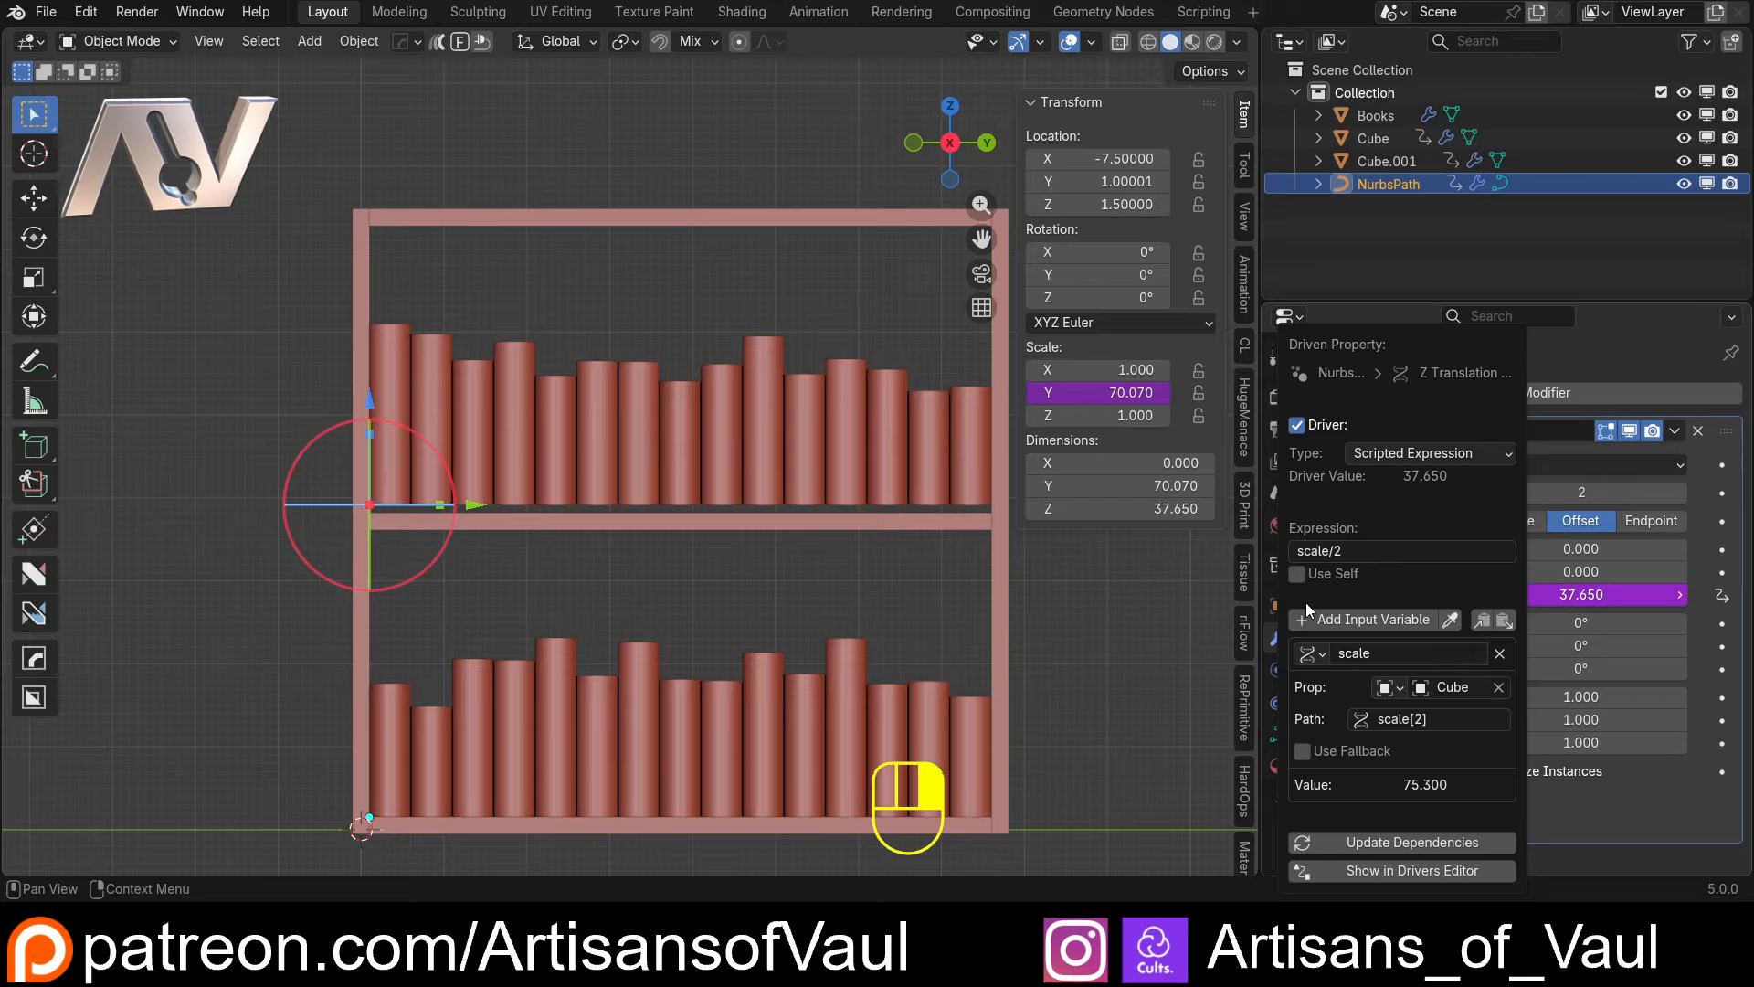
click(1504, 621)
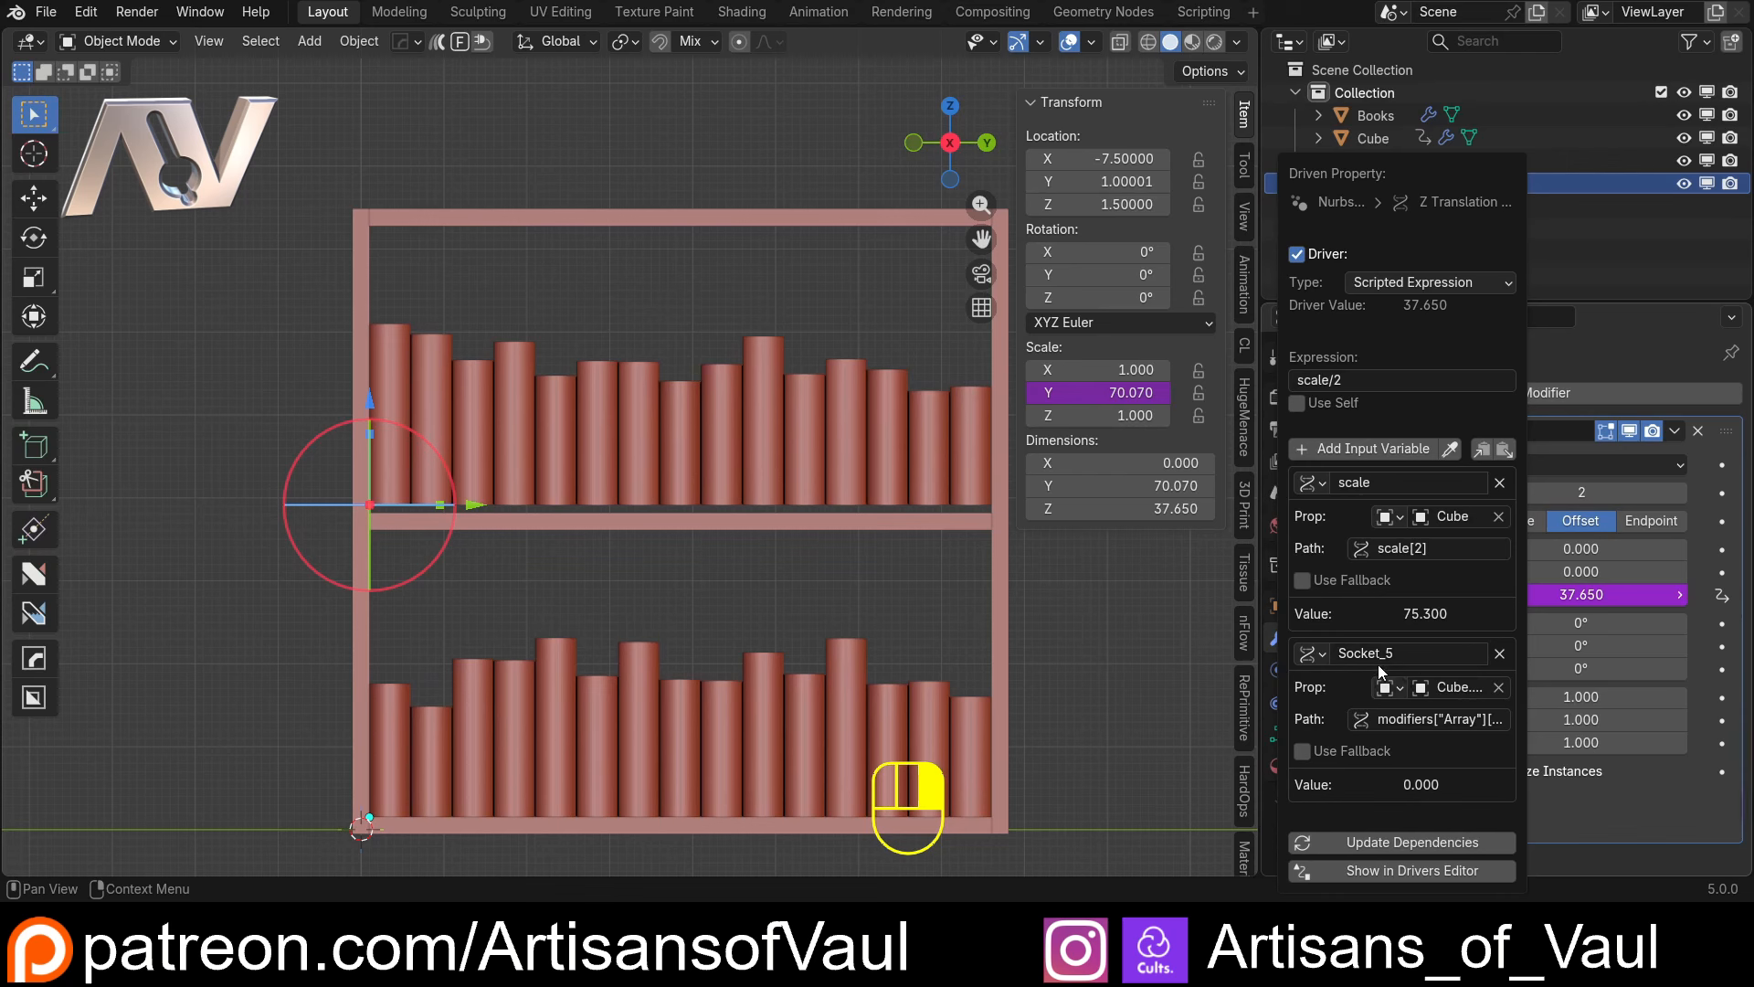
click(1422, 650)
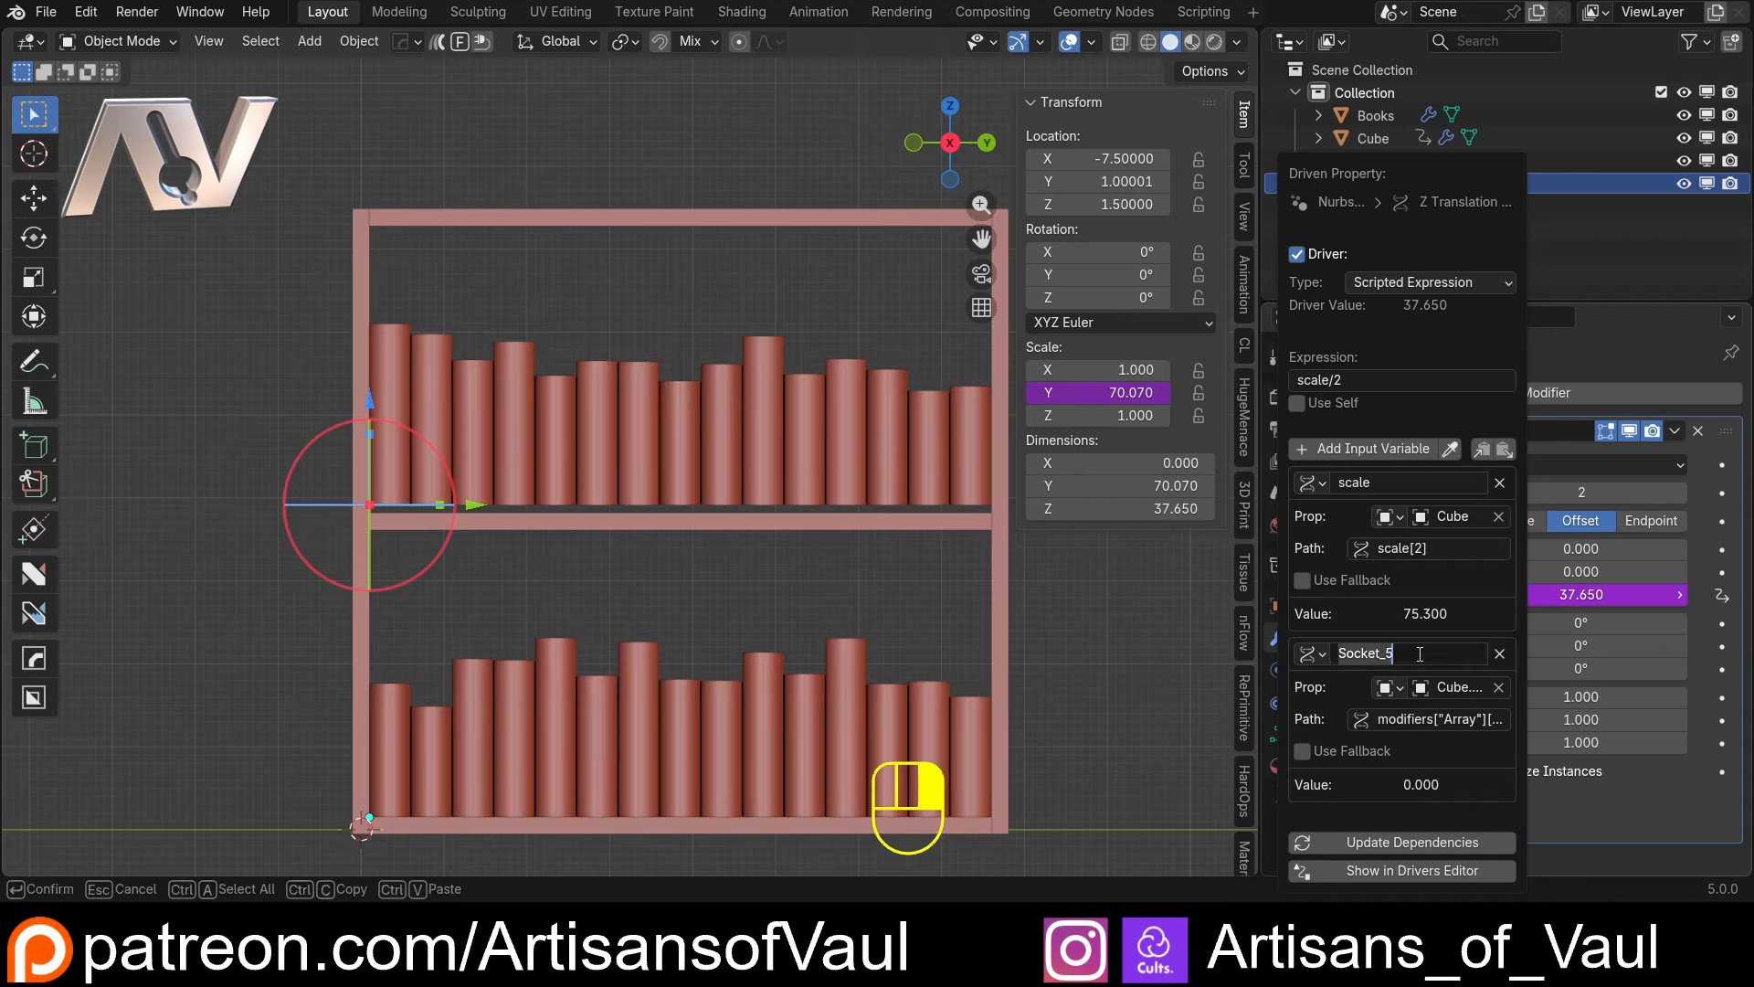
text(ShelfCount)
key(Return)
Replace the fixed divisor in the Z translation driver's expression so it reads scale/ShelfCount
click(1346, 379)
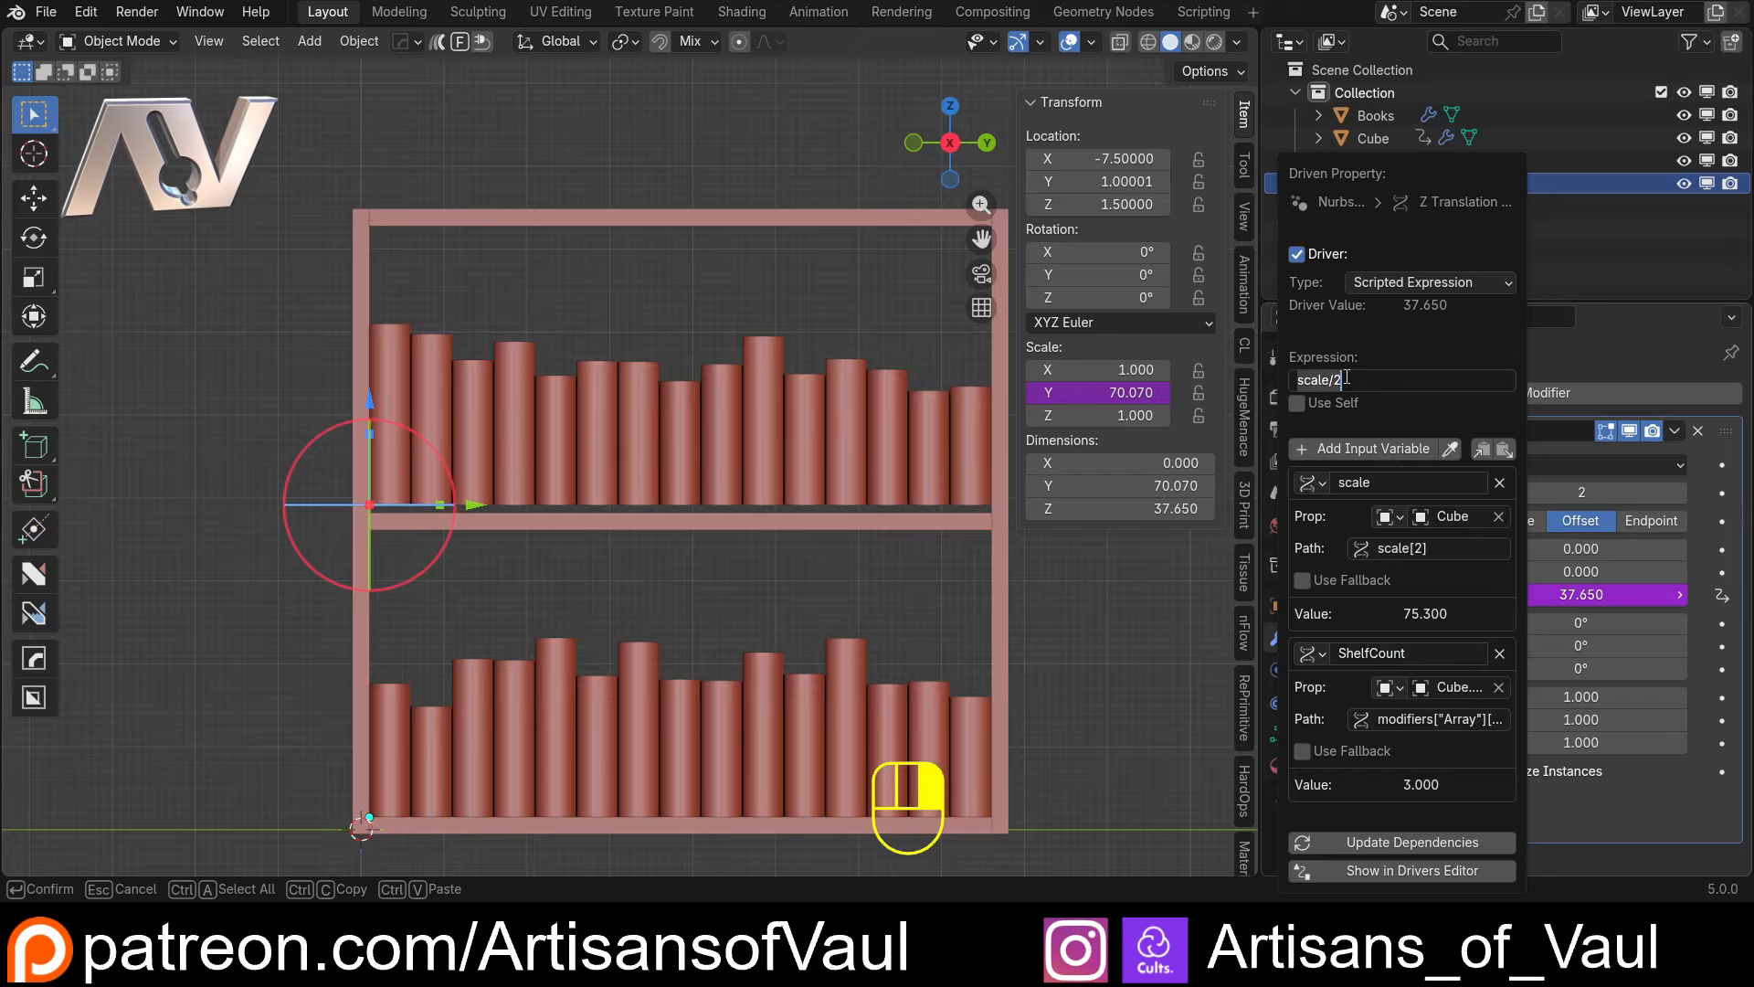
click(1346, 379)
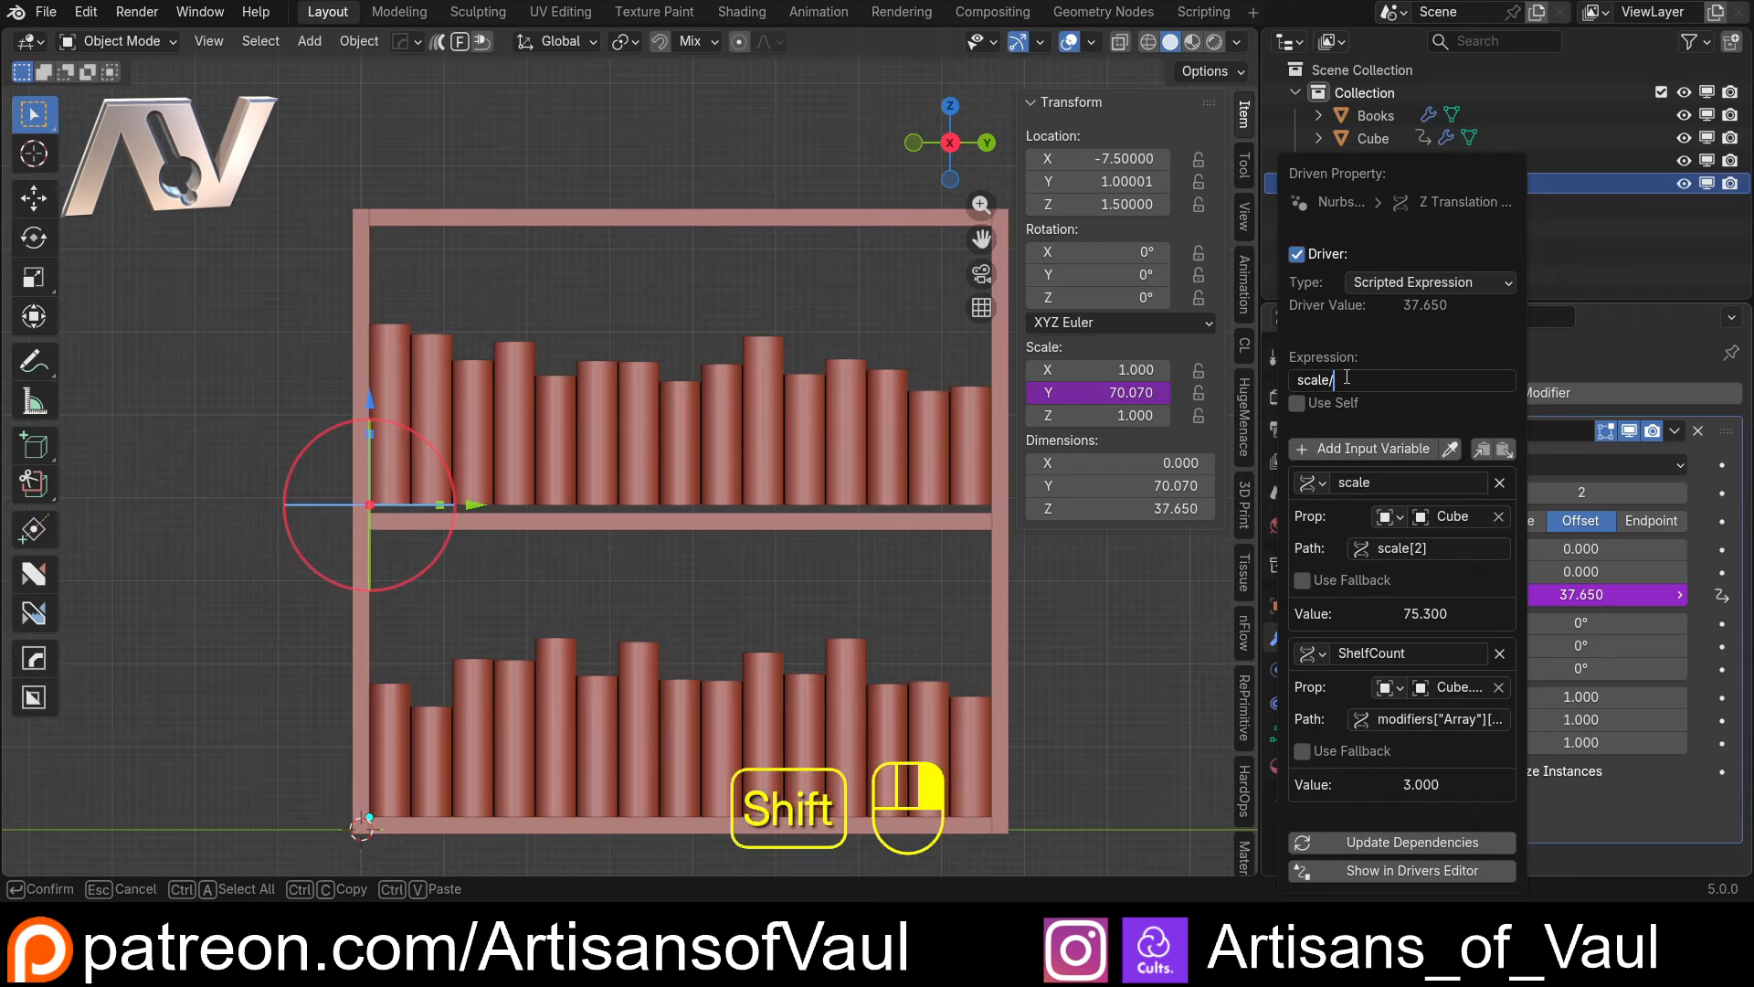
text(She)
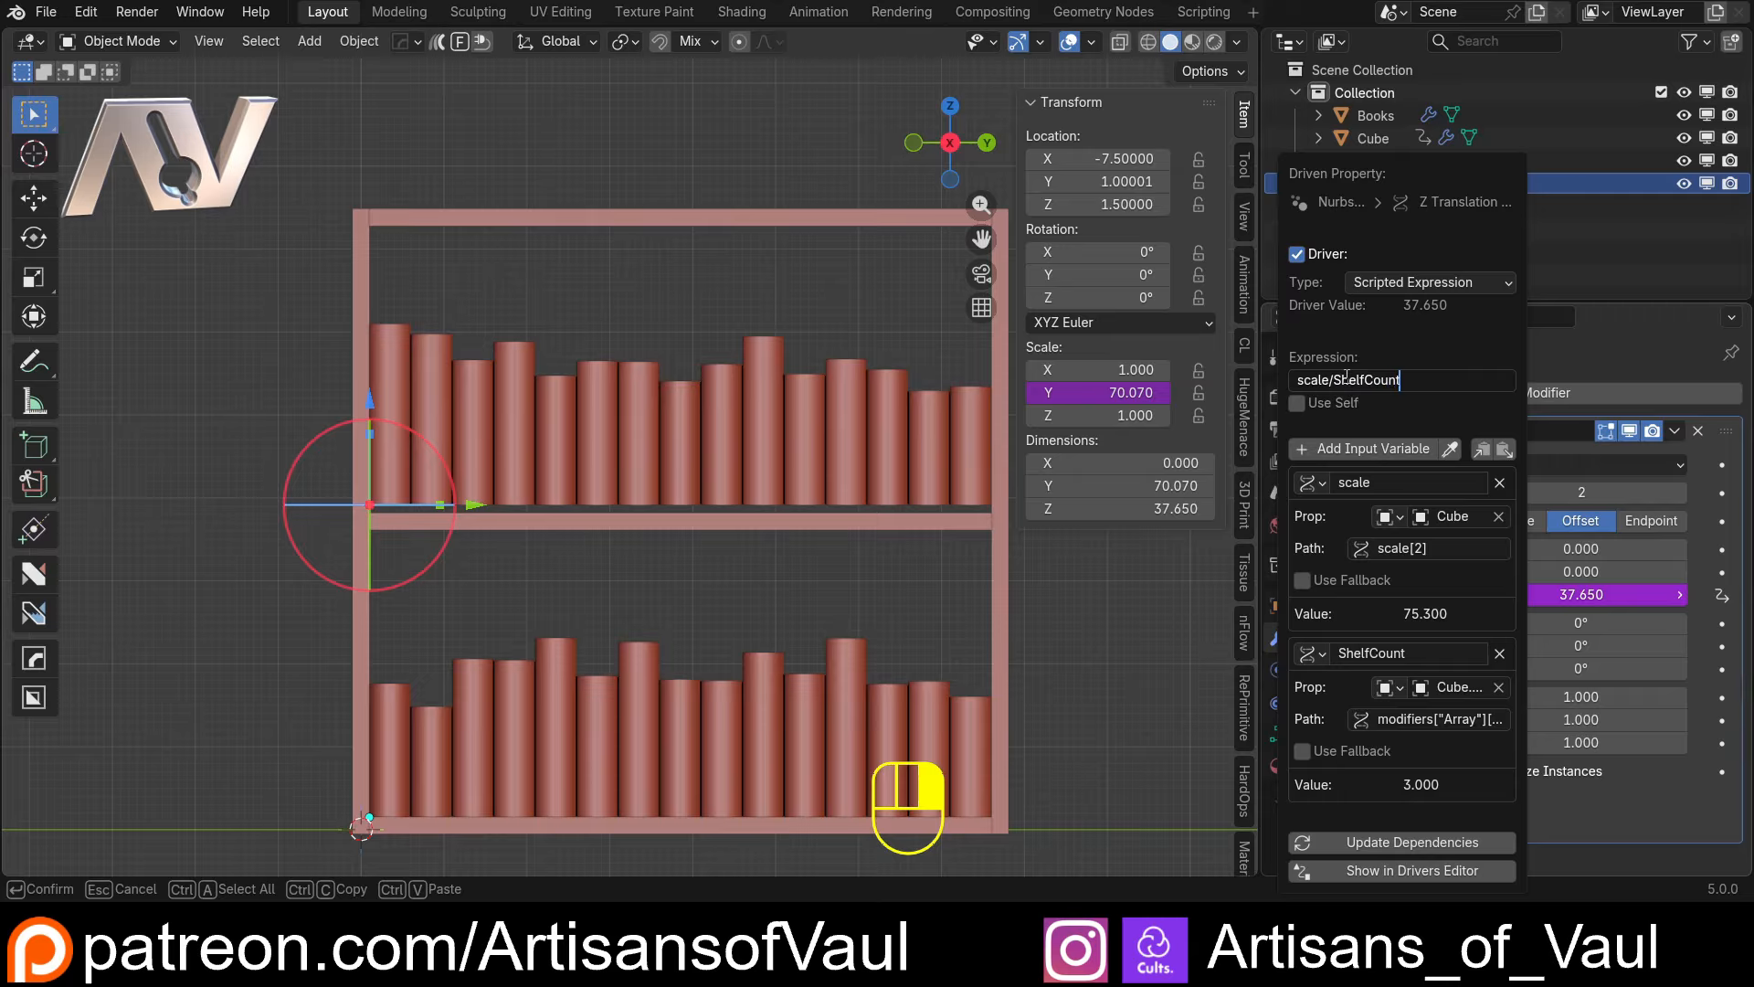
text(lfCount)
key(Return)
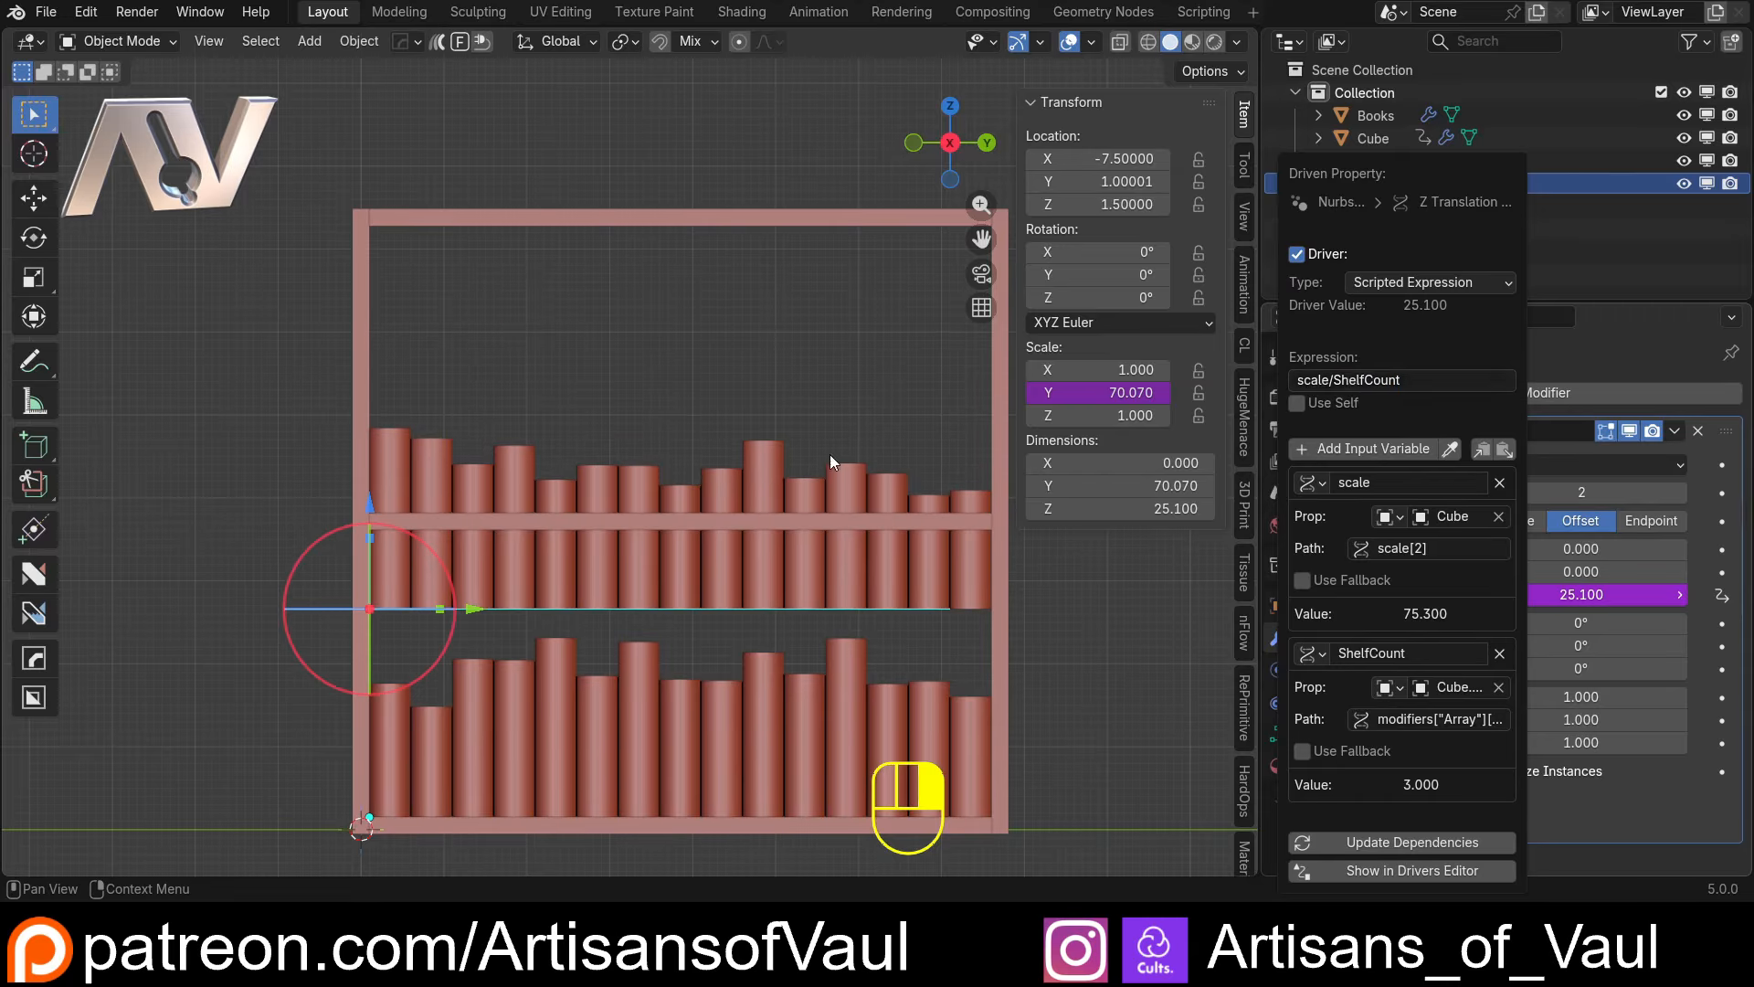
Correct the Z translation driver's expression to scale/(ShelfCount-1)
click(1352, 379)
click(1335, 379)
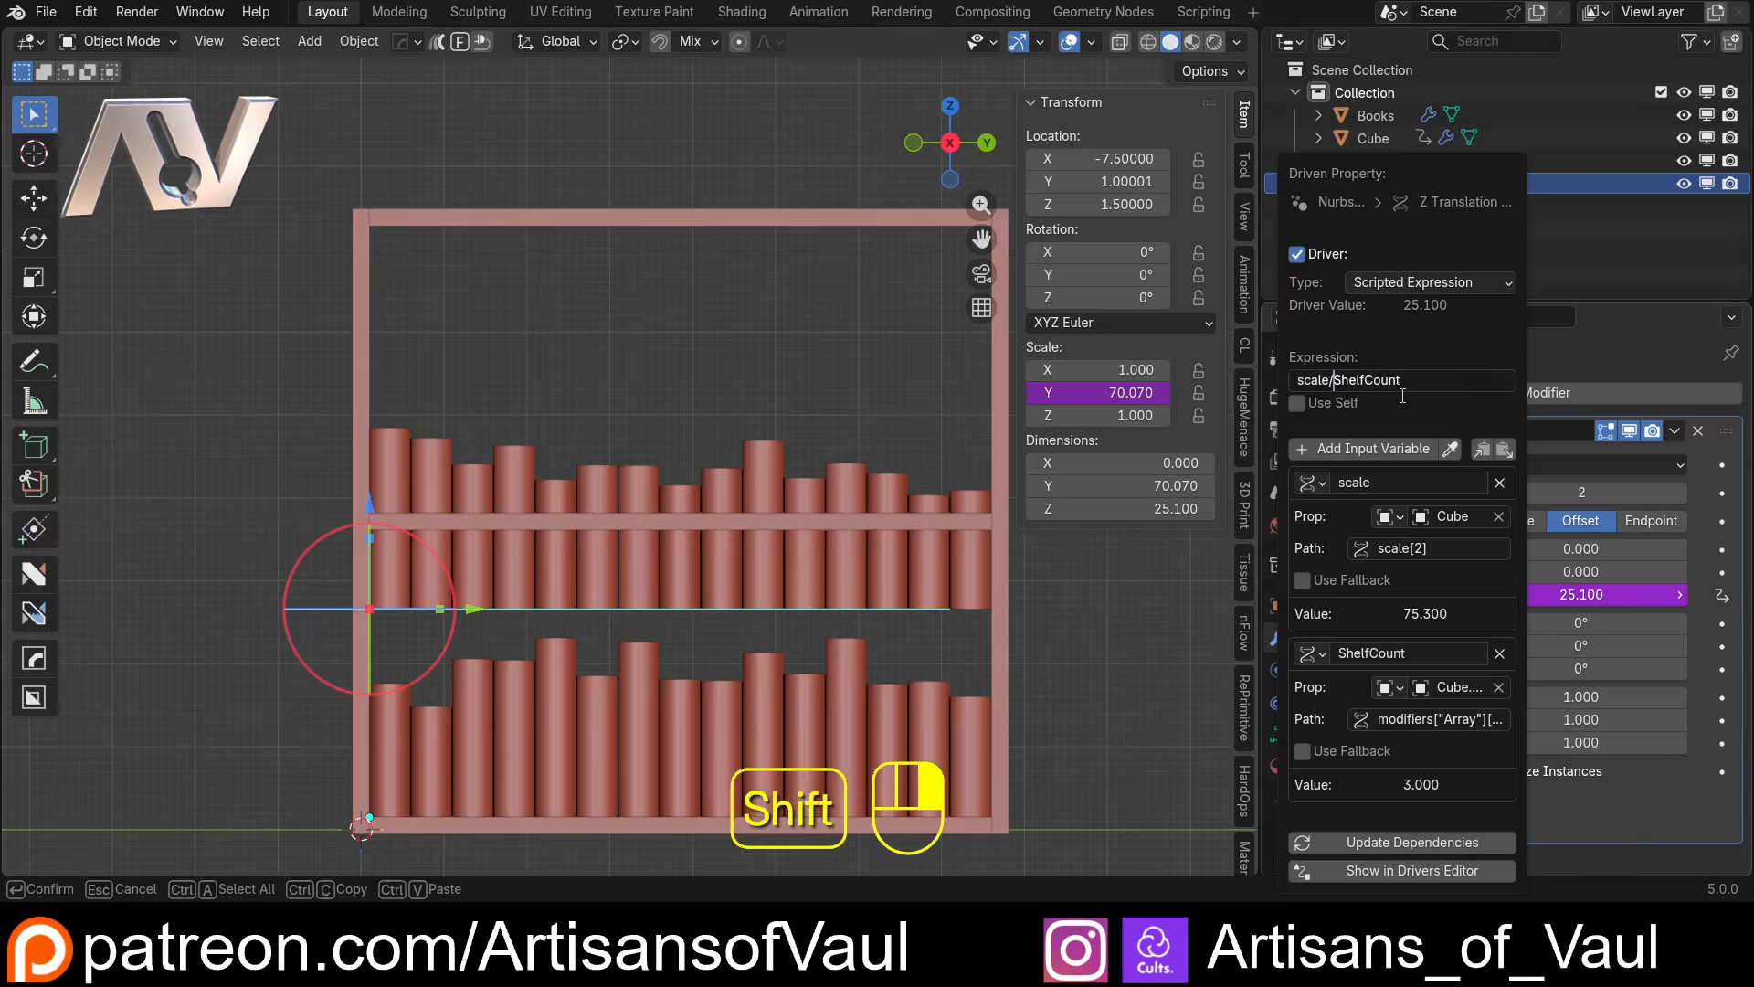
text(()
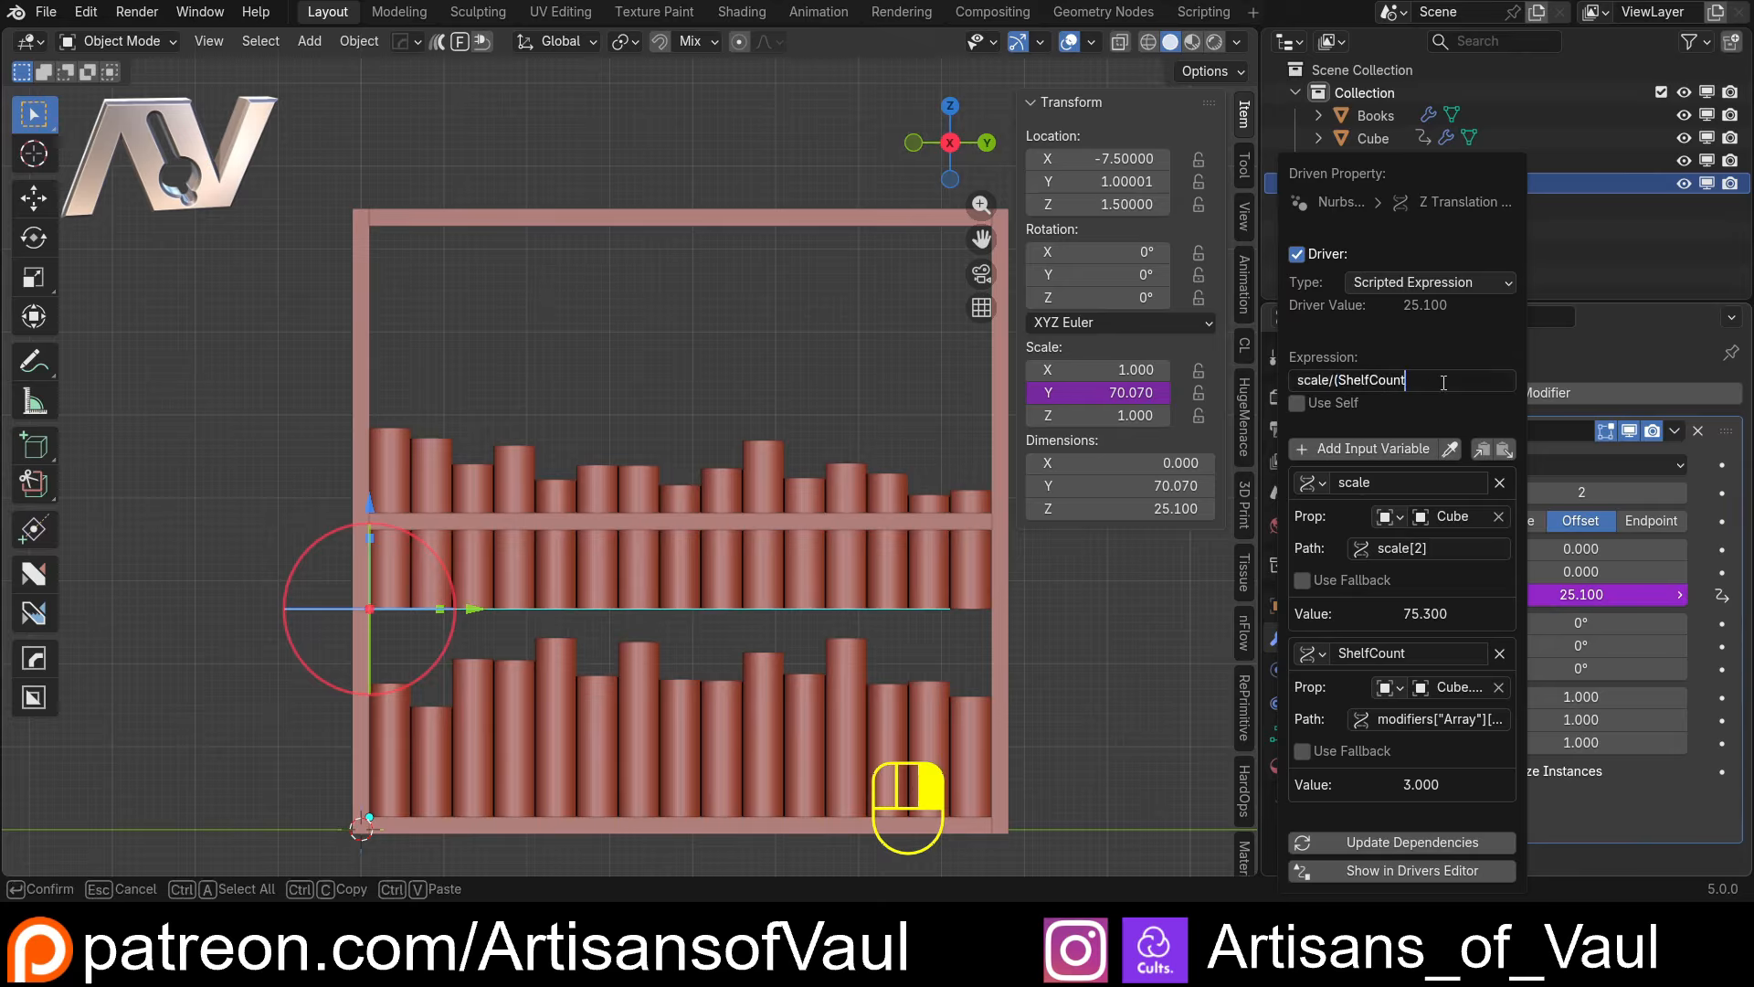
text())
key(Return)
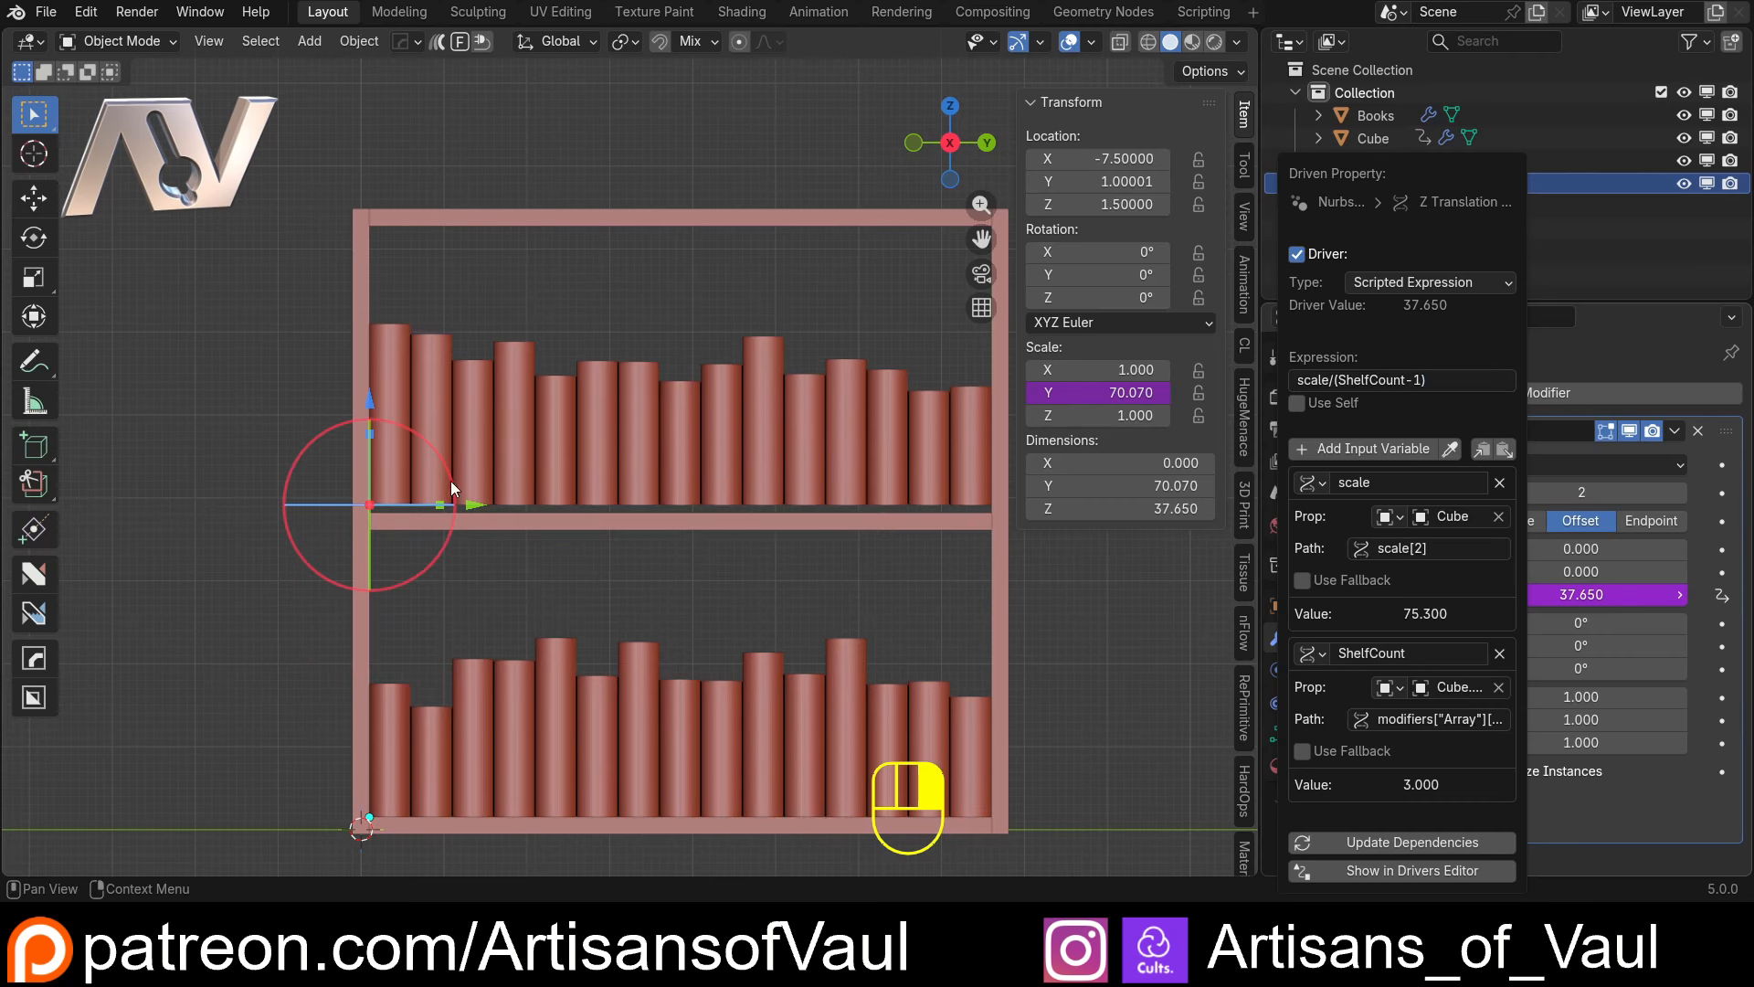
right_click(1093, 589)
Set the bookcase side panels' Z dimension to 60.8 to check that the upper book row follows its shelf
scroll(1050, 561, down, 2)
click(640, 501)
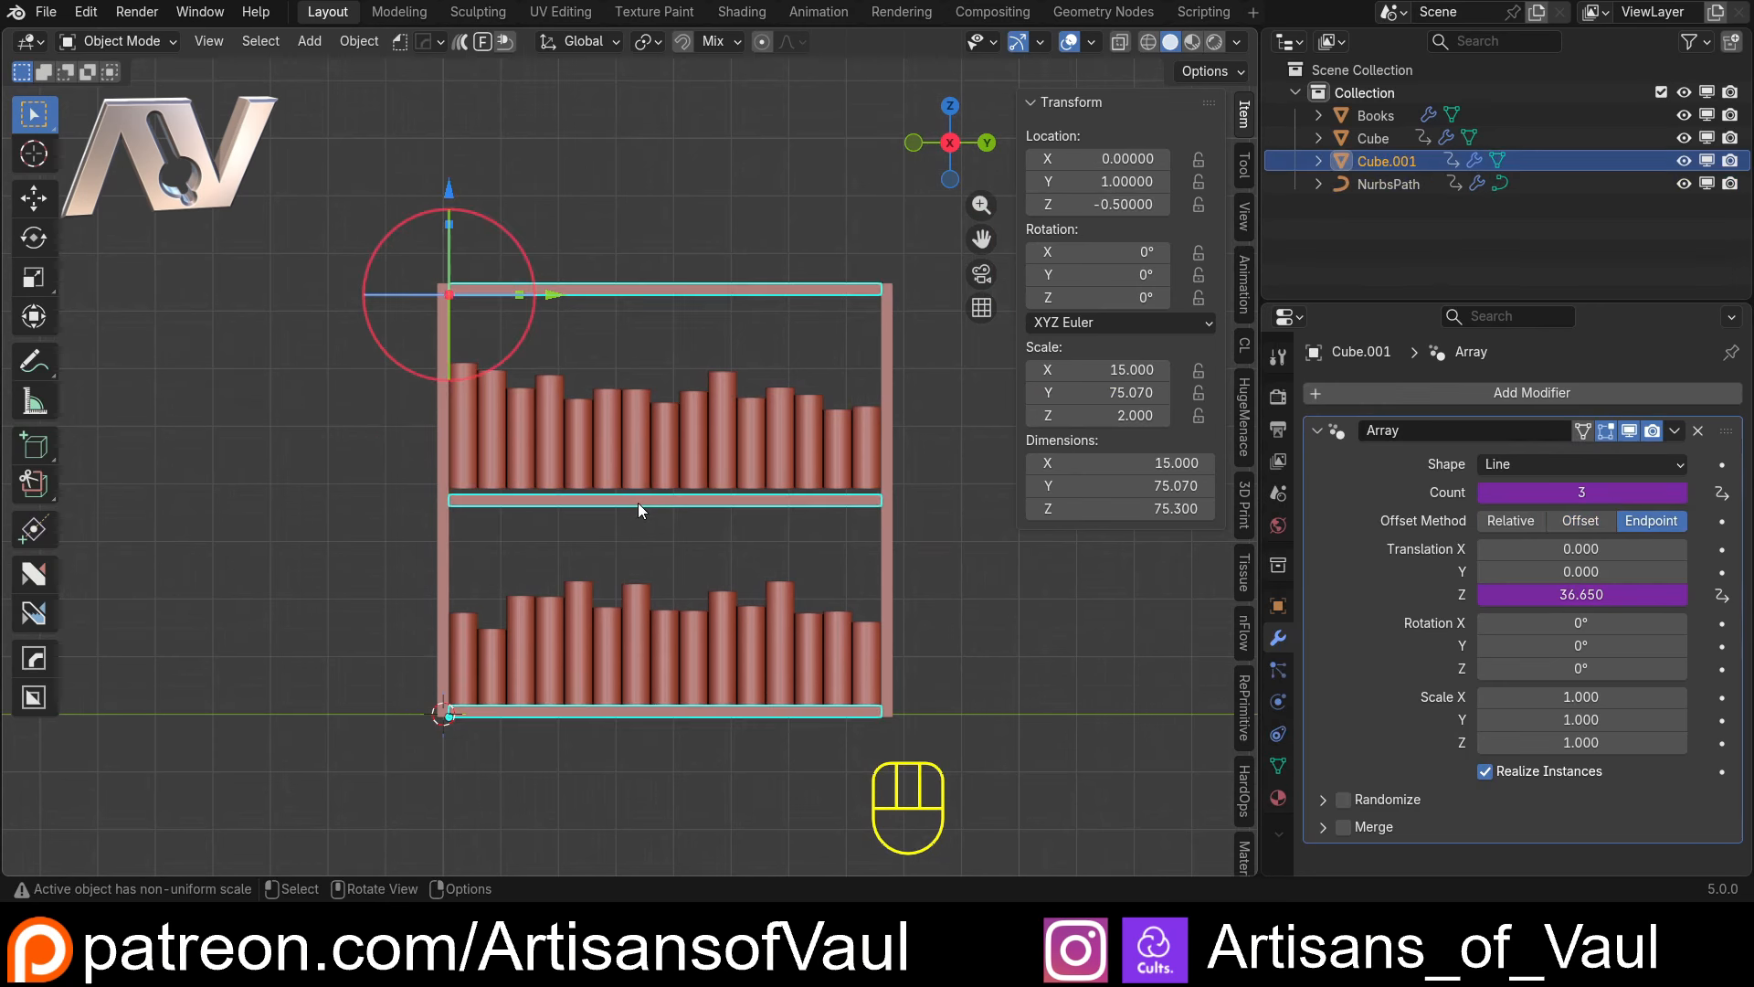
click(444, 457)
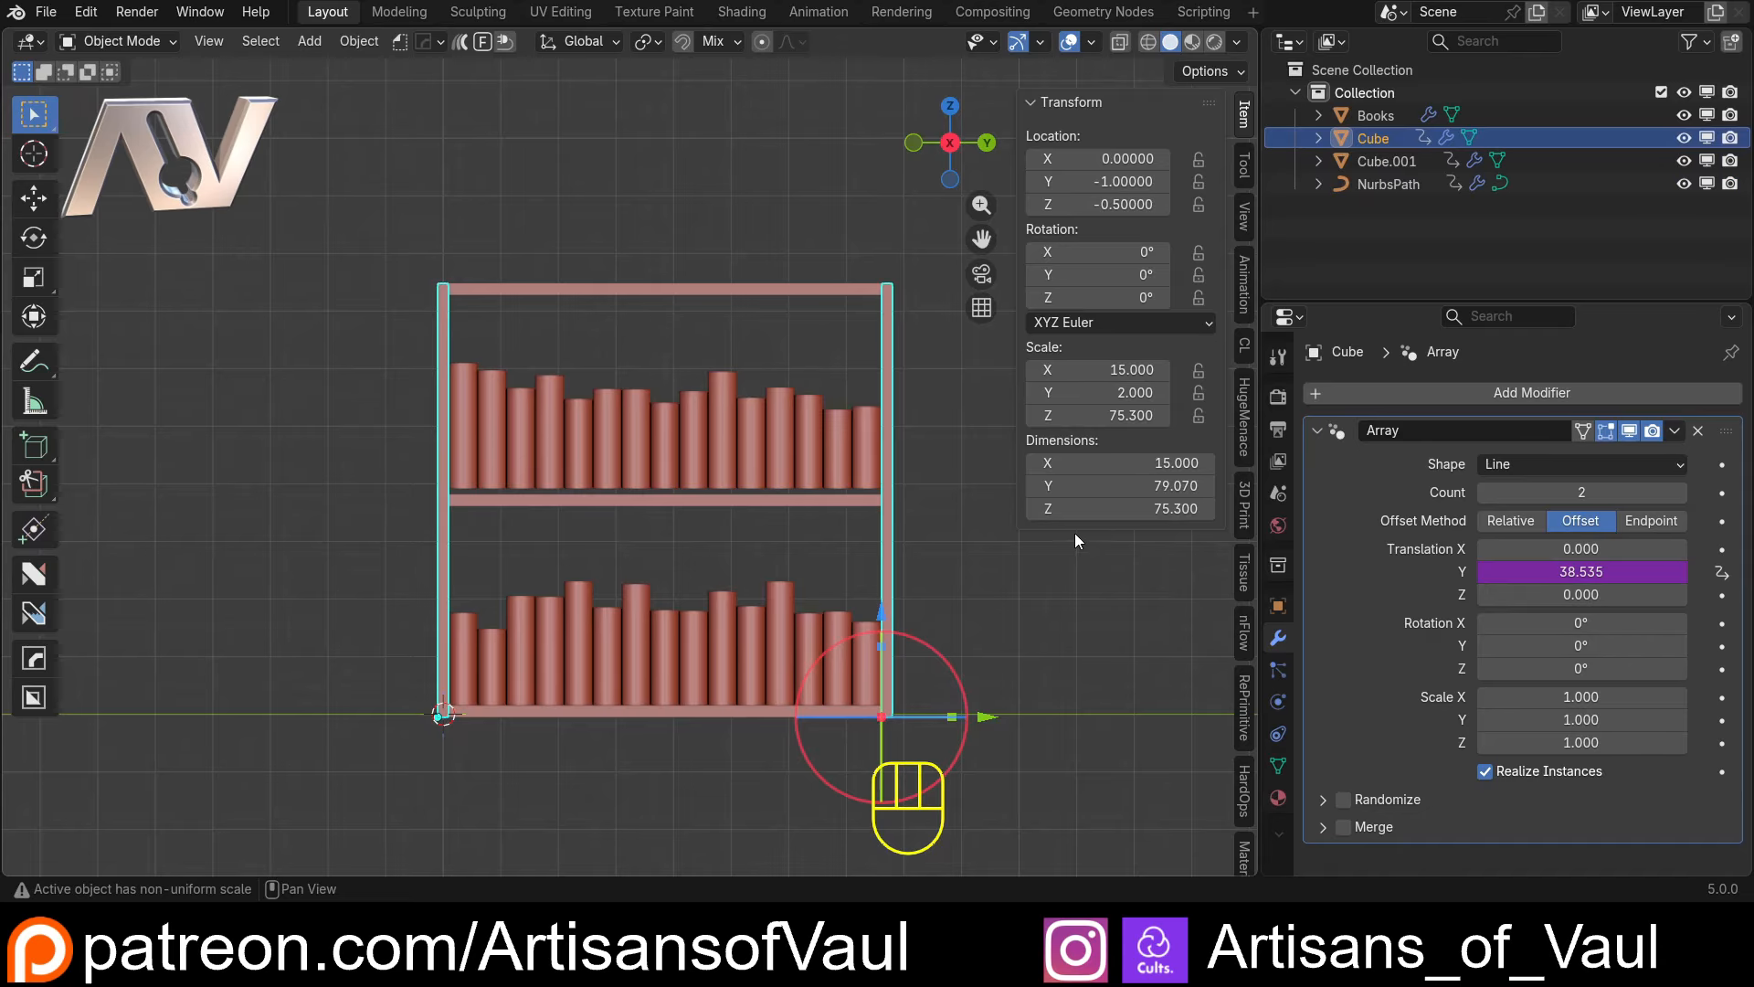
mouse_move(1078, 509)
mouse_down()
mouse_move(1332, 509)
mouse_move(1029, 509)
mouse_move(1047, 509)
mouse_up()
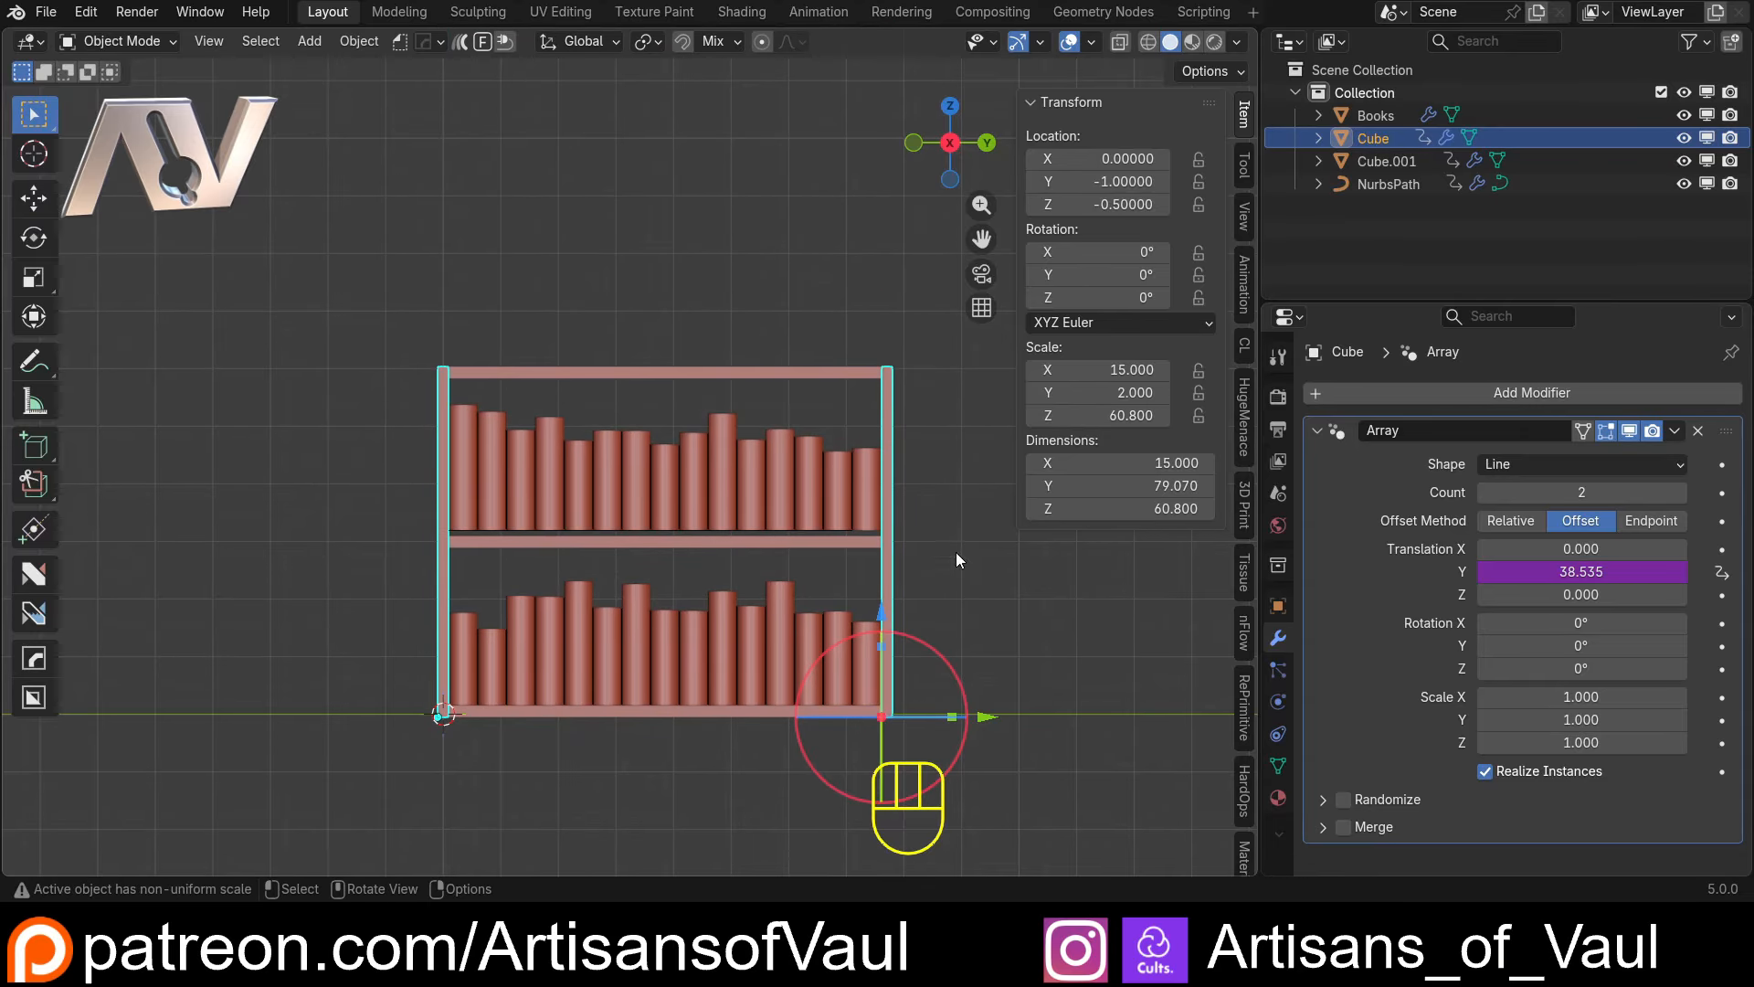
scroll(779, 584, up, 2)
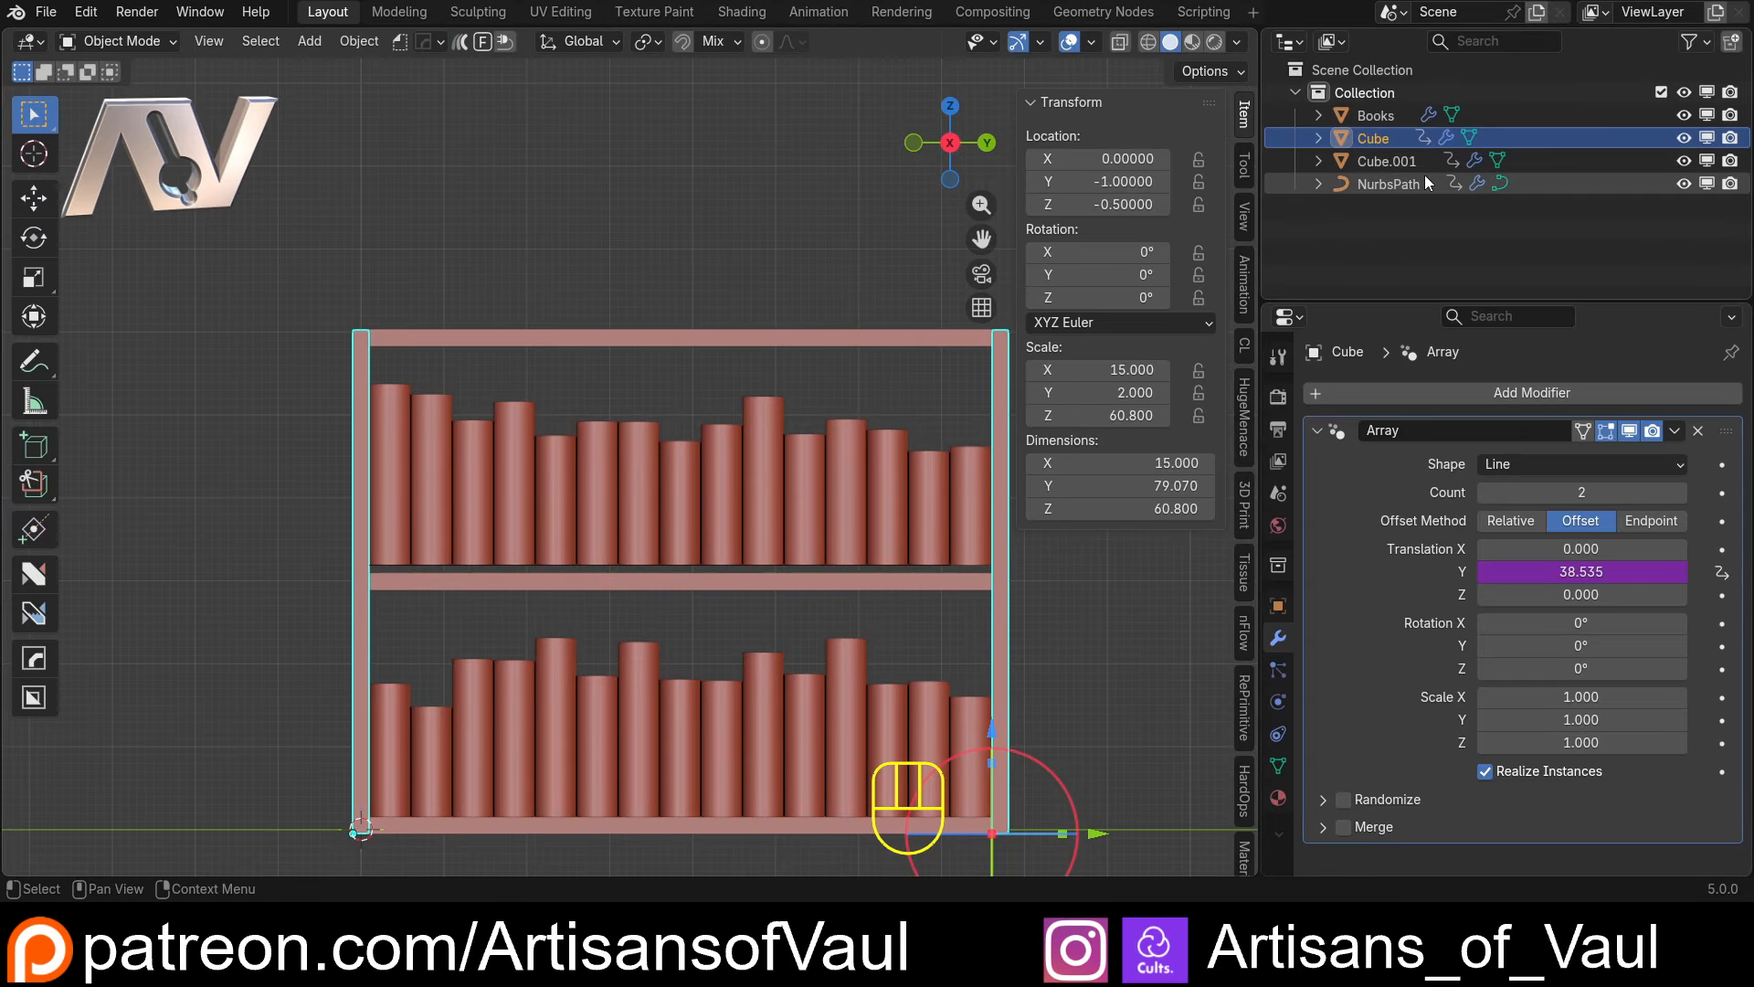
Copy the Cube.001 shelf array's Count as a new driver for the NurbsPath array
click(1367, 187)
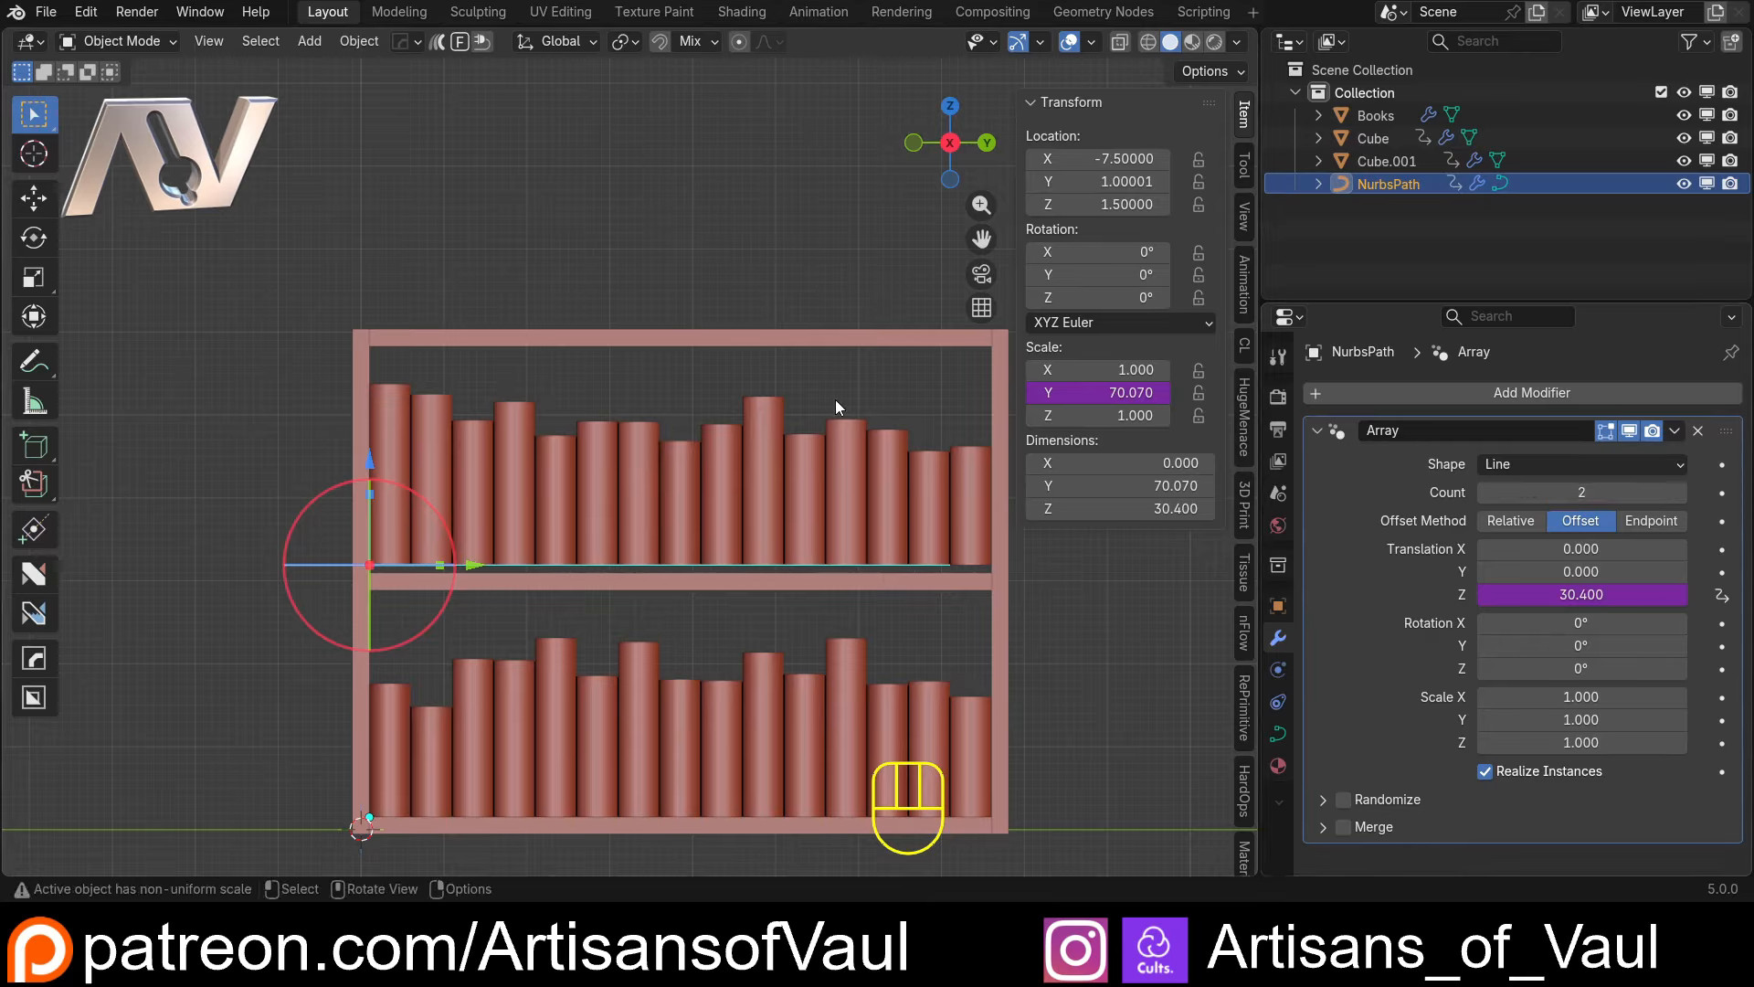
click(815, 340)
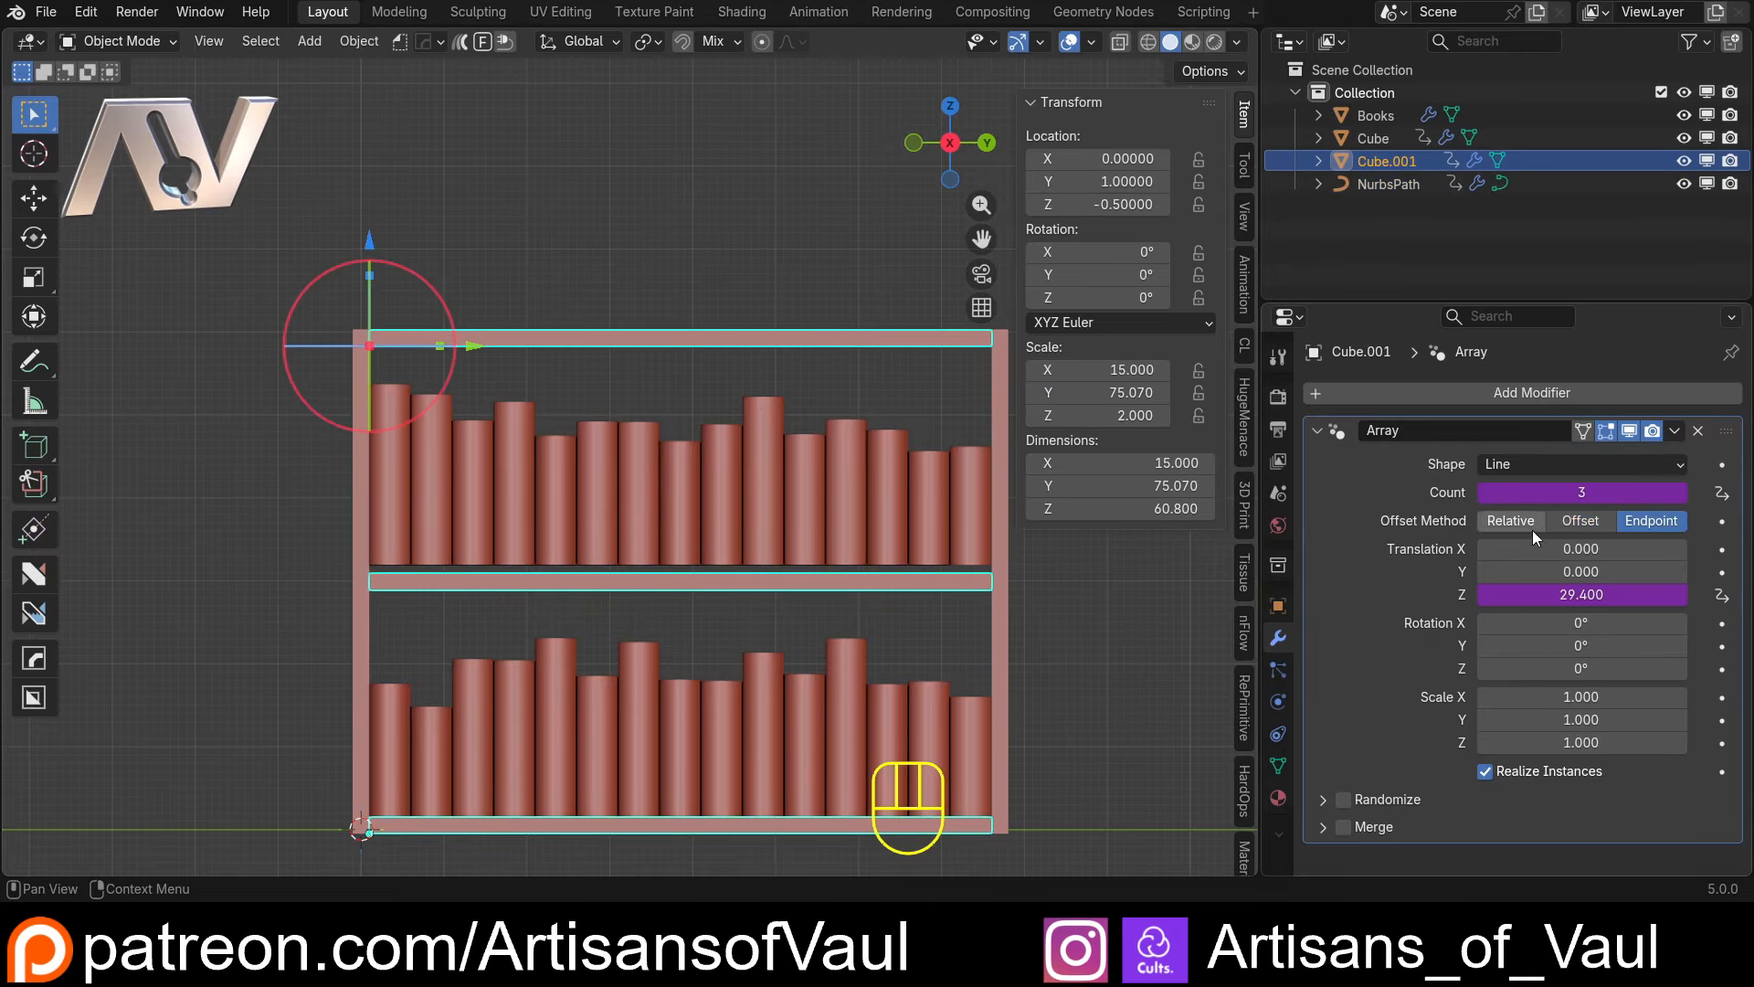
right_click(1581, 493)
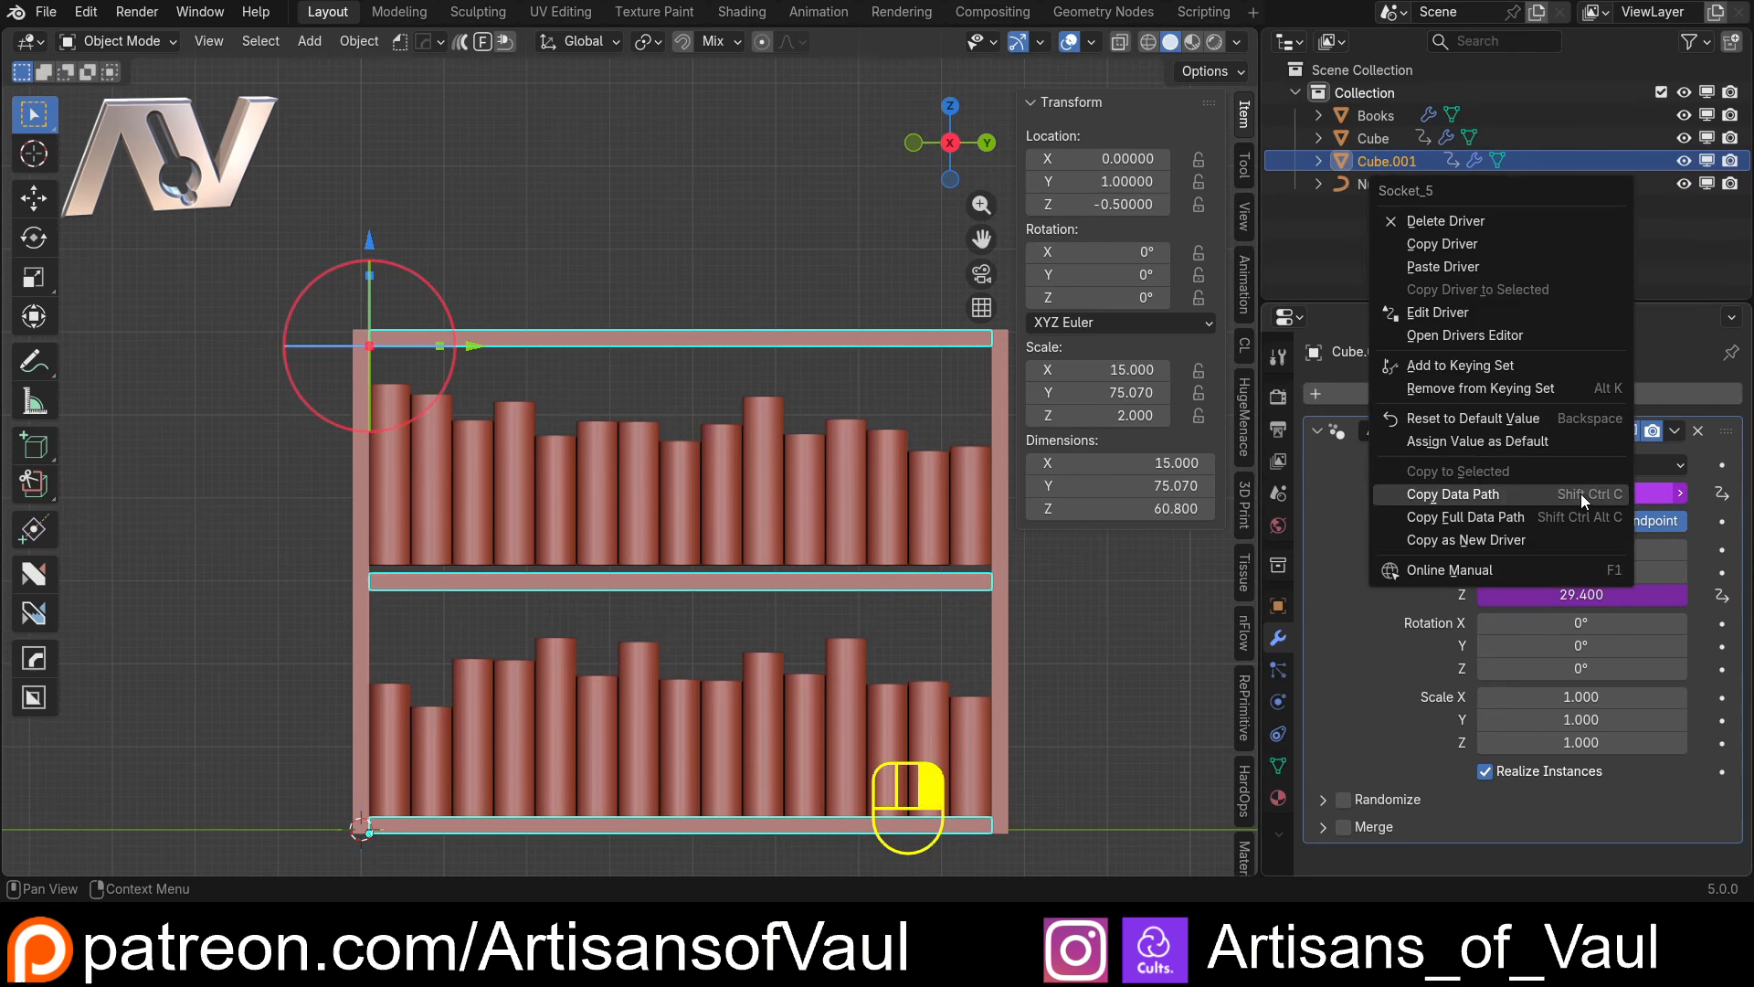
click(1510, 541)
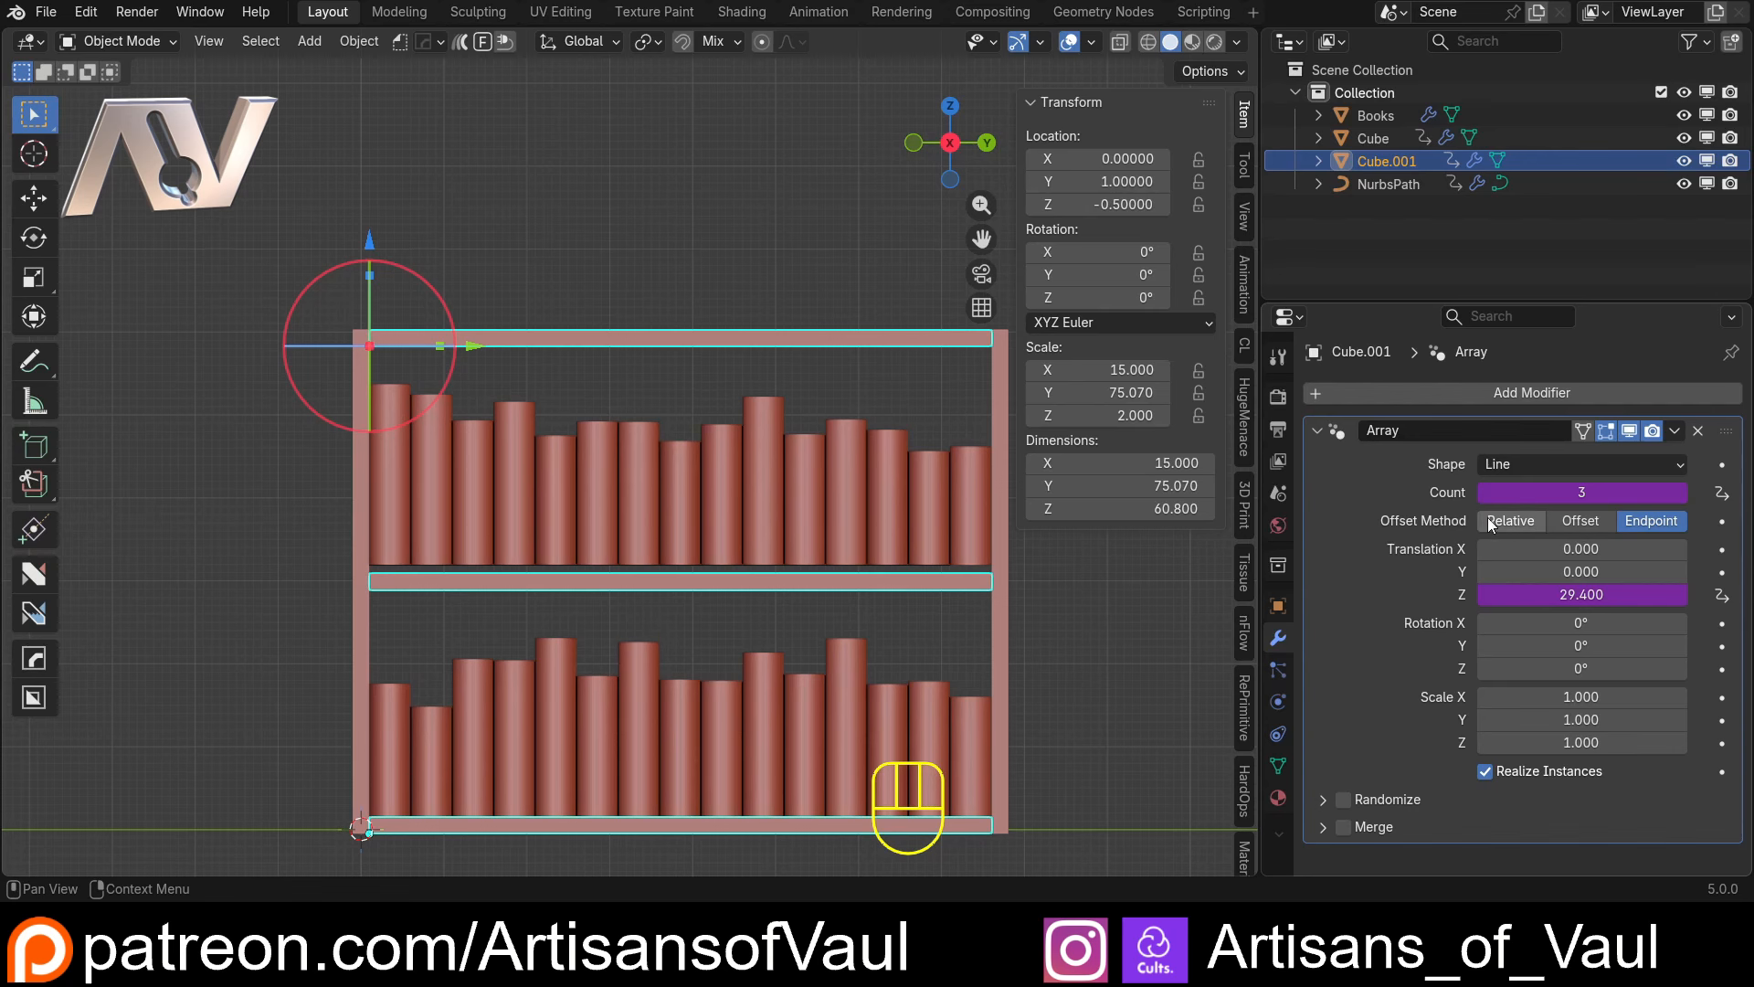
click(859, 529)
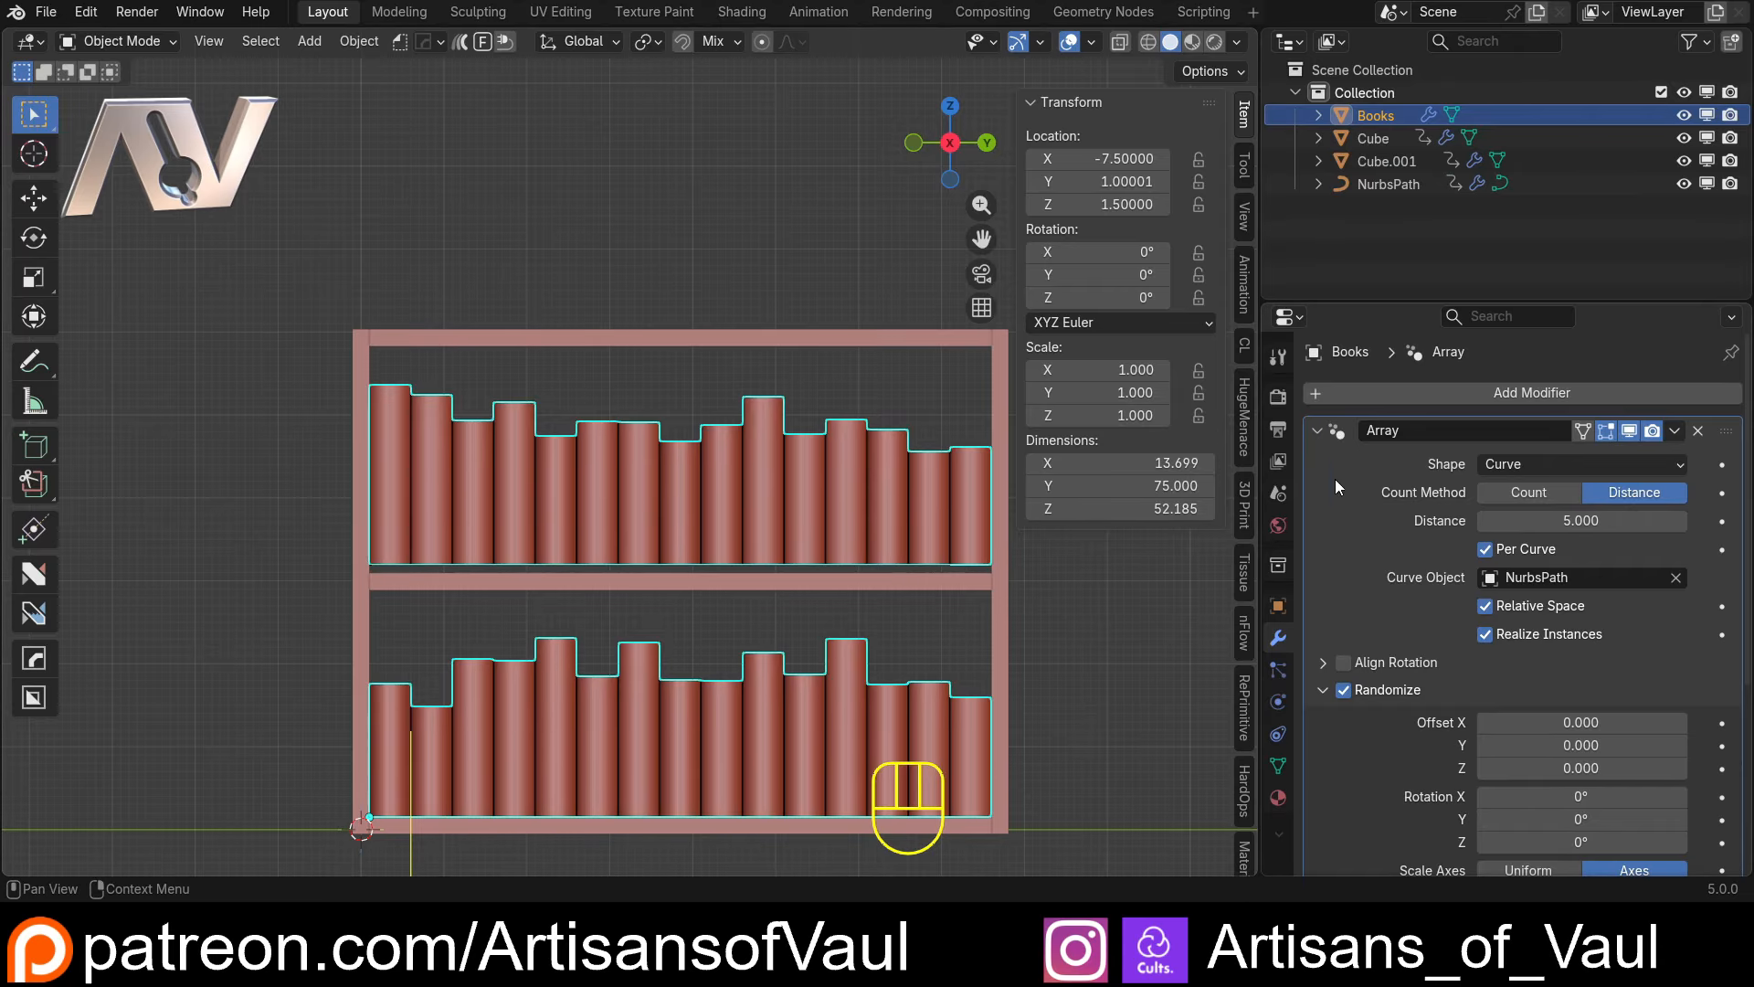
Paste the copied shelf-count driver onto the Count of the NurbsPath array
click(1369, 186)
right_click(1538, 491)
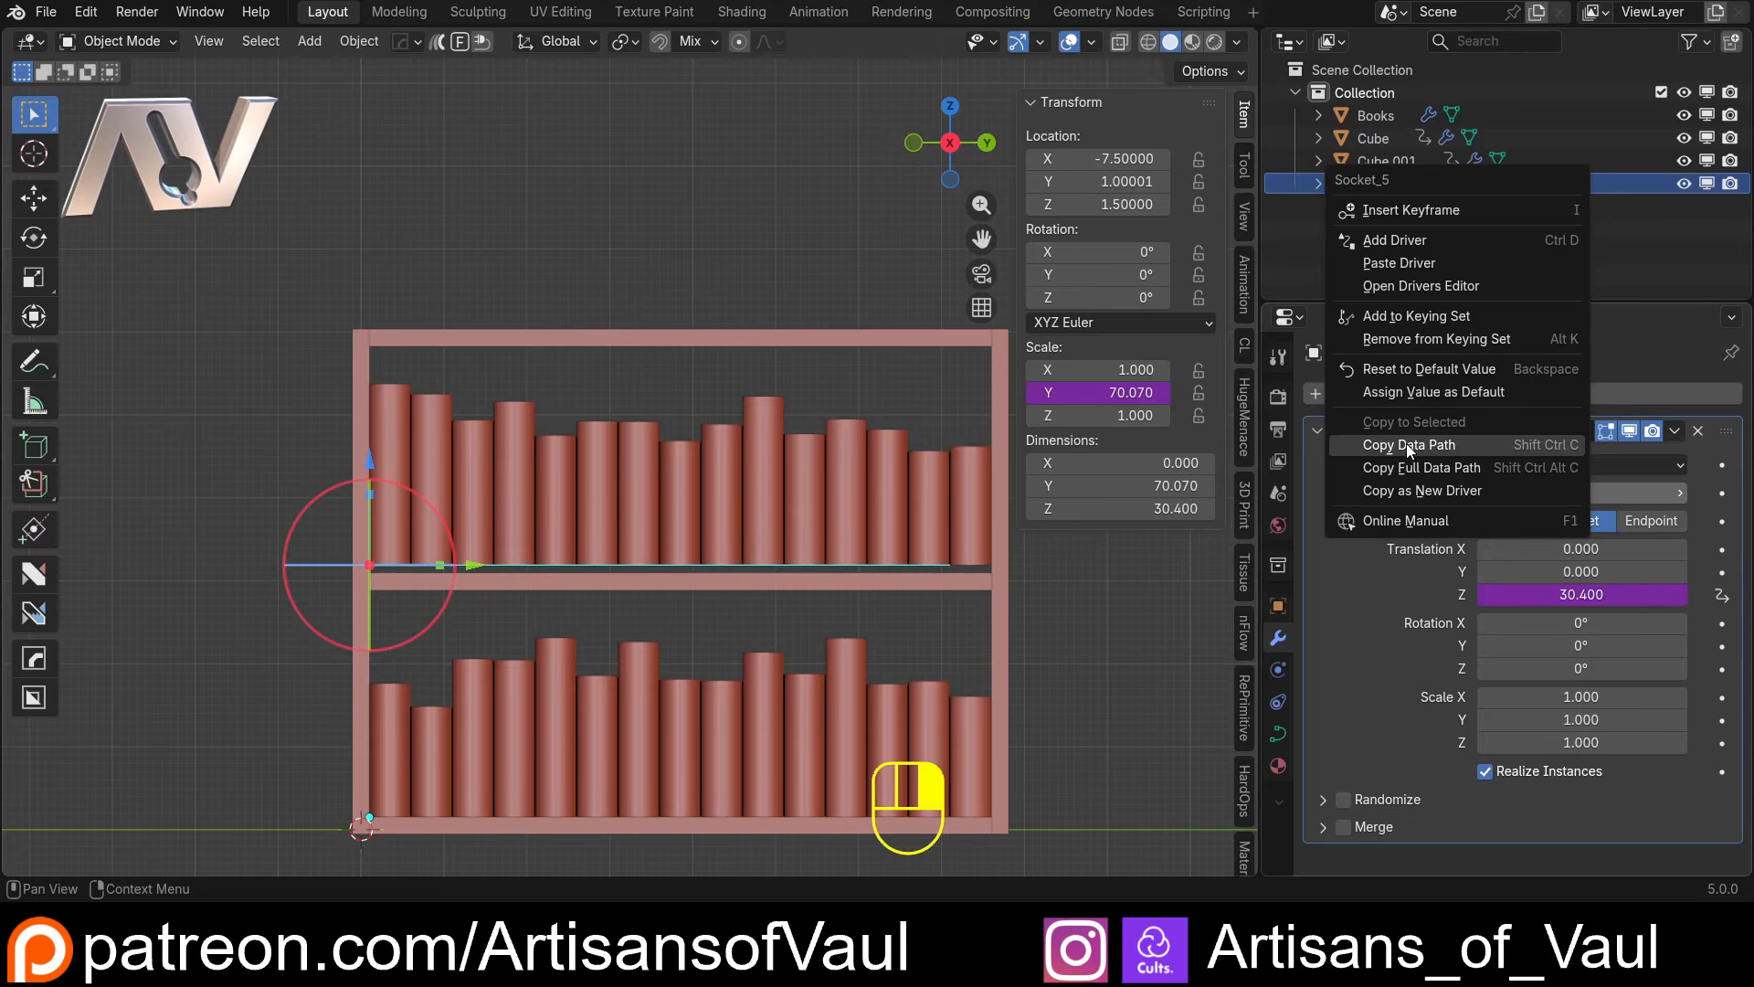
click(1398, 264)
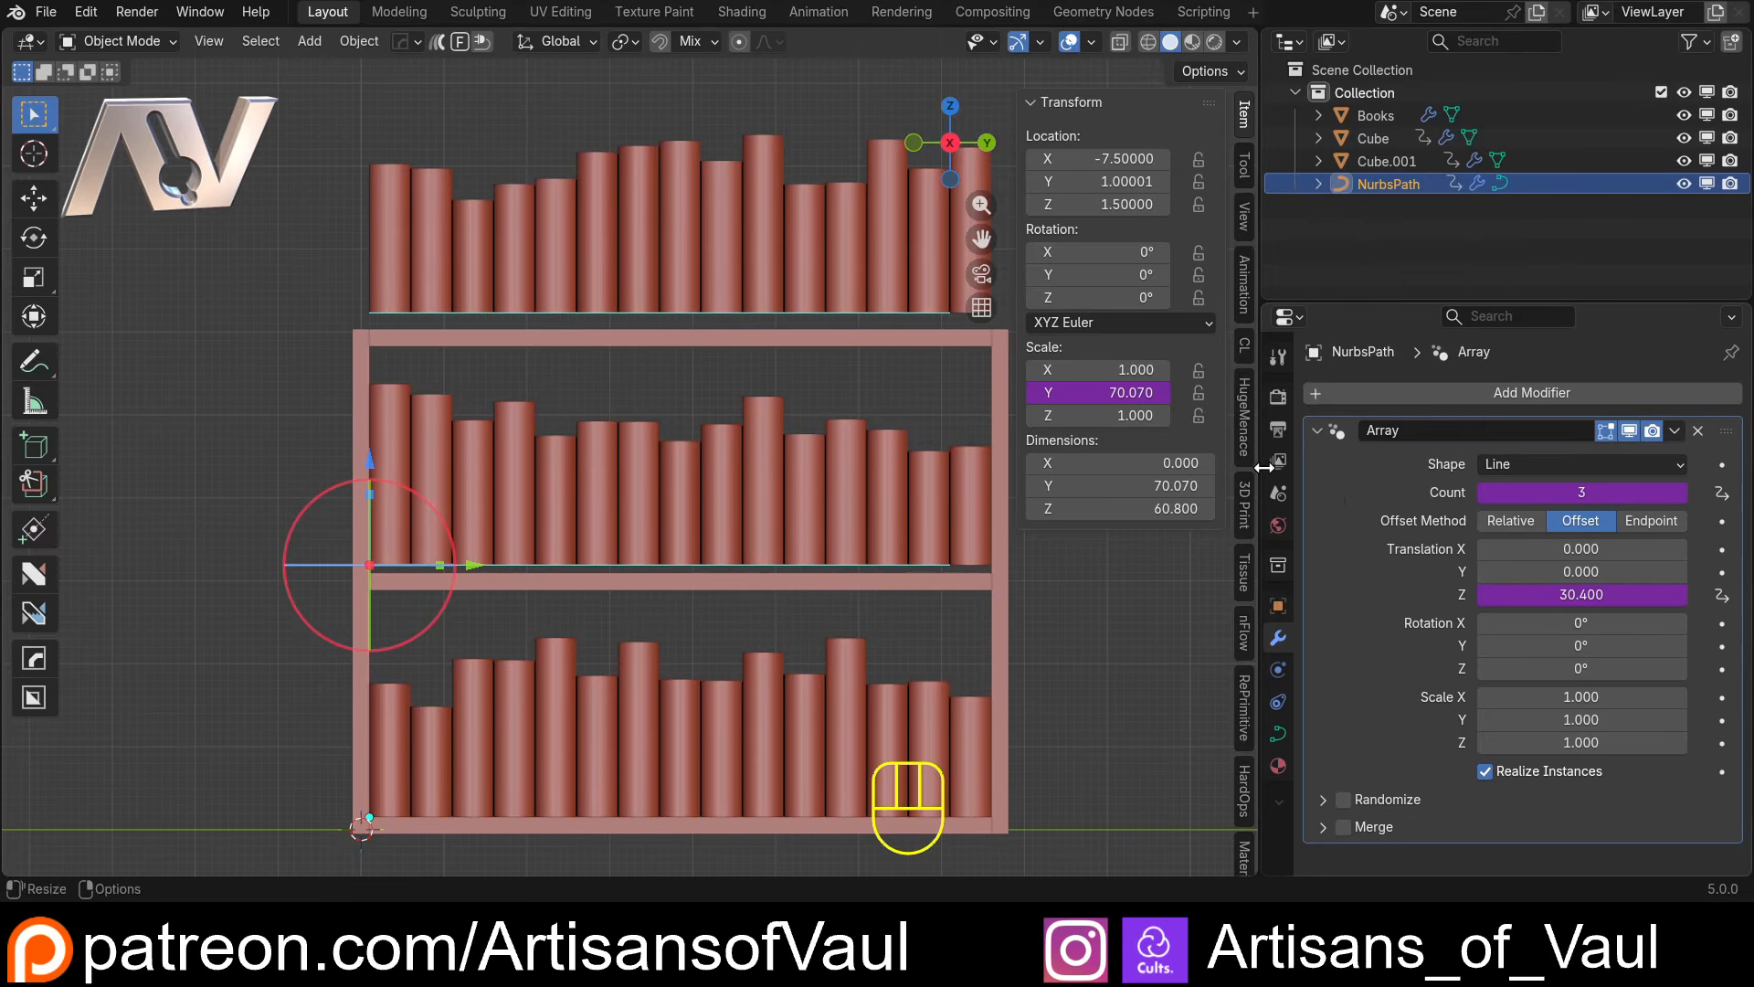
Make the NurbsPath Count driver a Scripted Expression reading Socket_5-1, so there is one book row fewer than shelves
right_click(1618, 497)
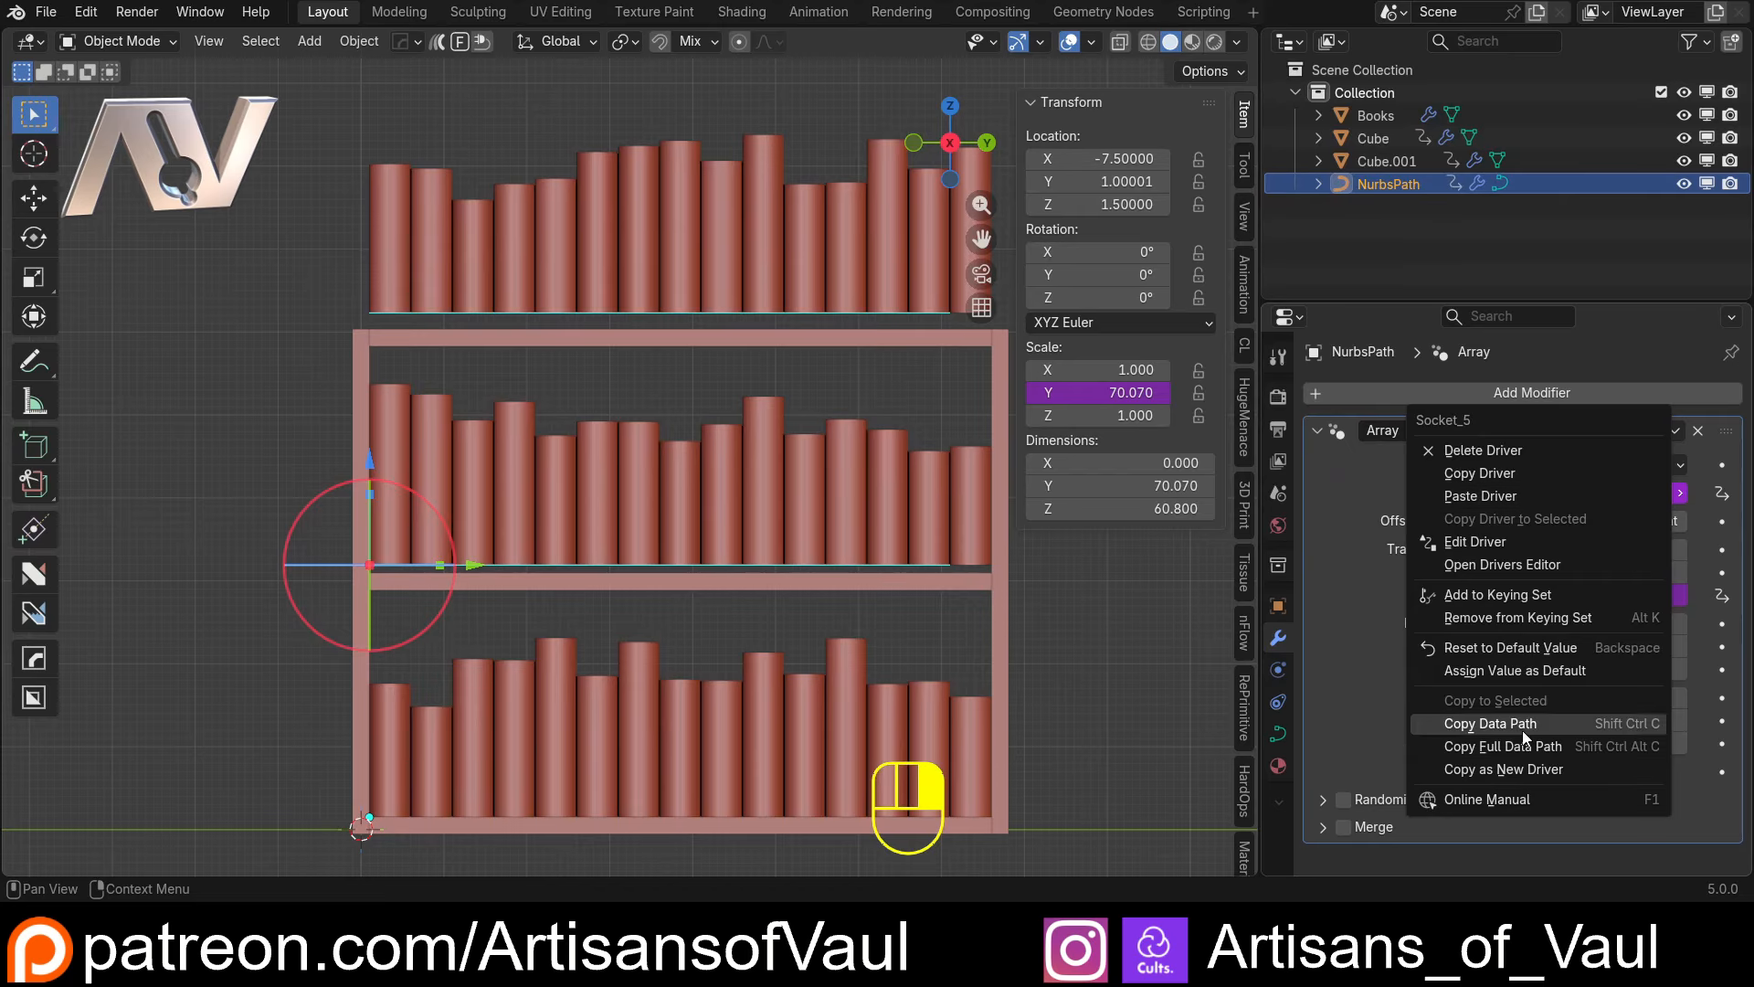
click(1487, 543)
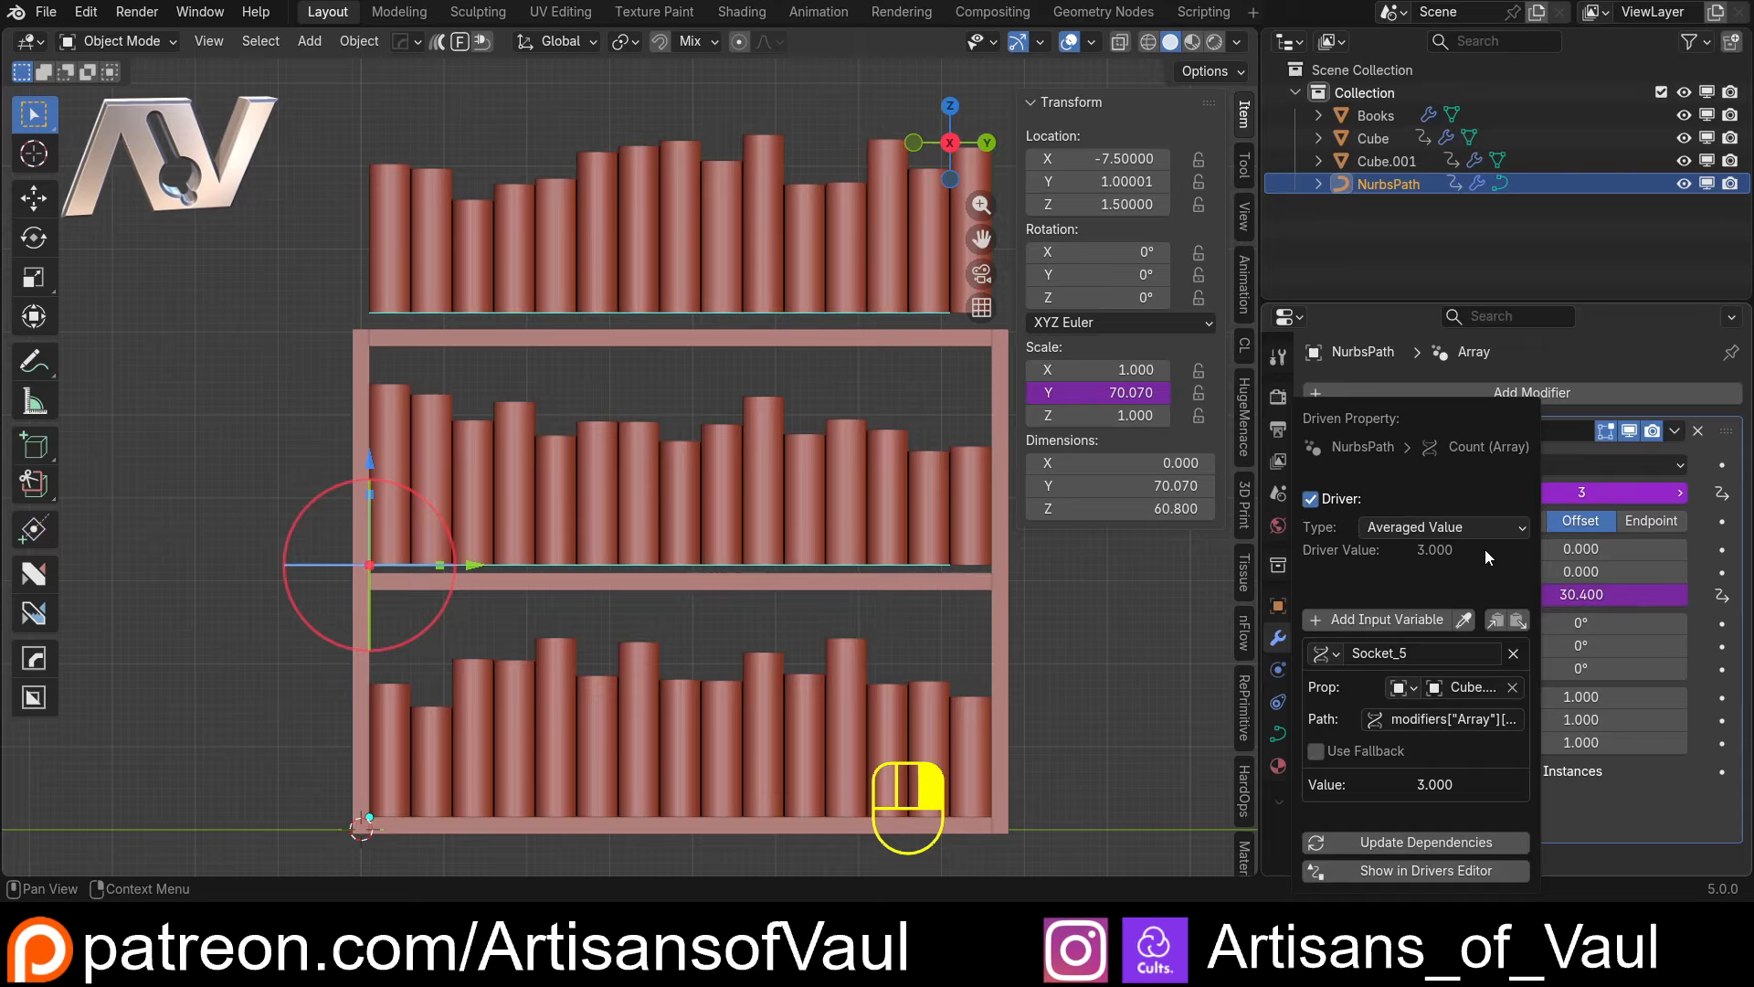
click(1427, 530)
click(1427, 603)
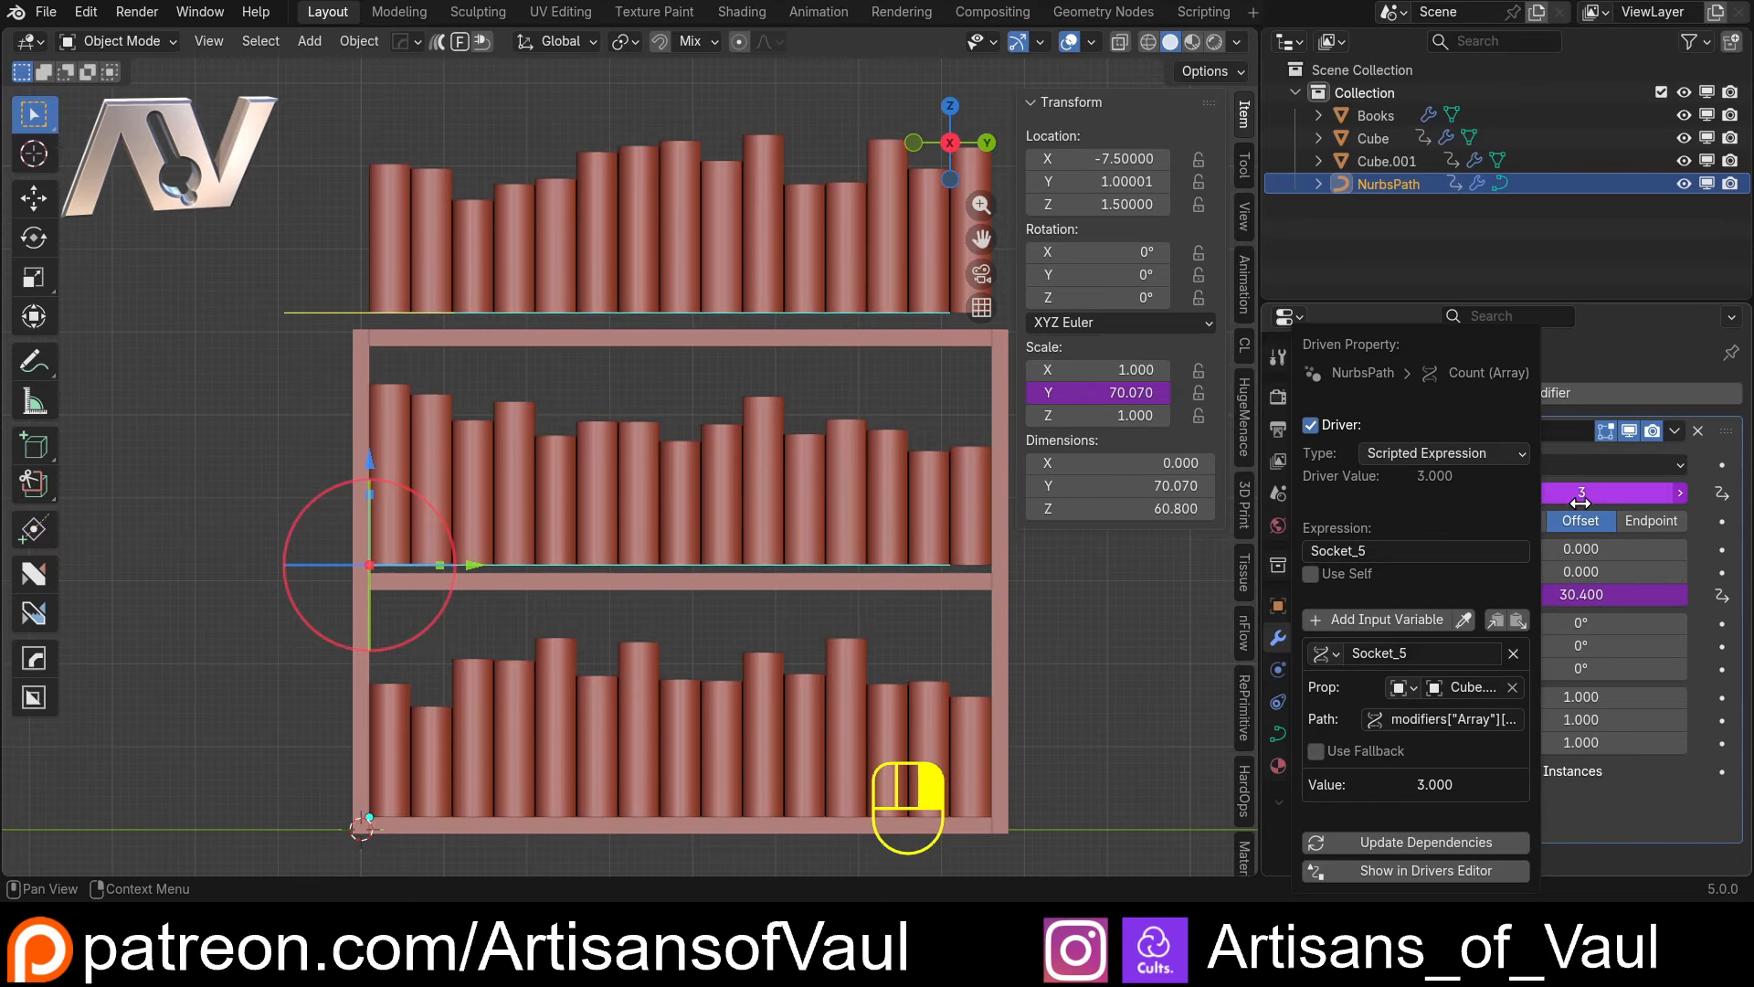
click(1413, 550)
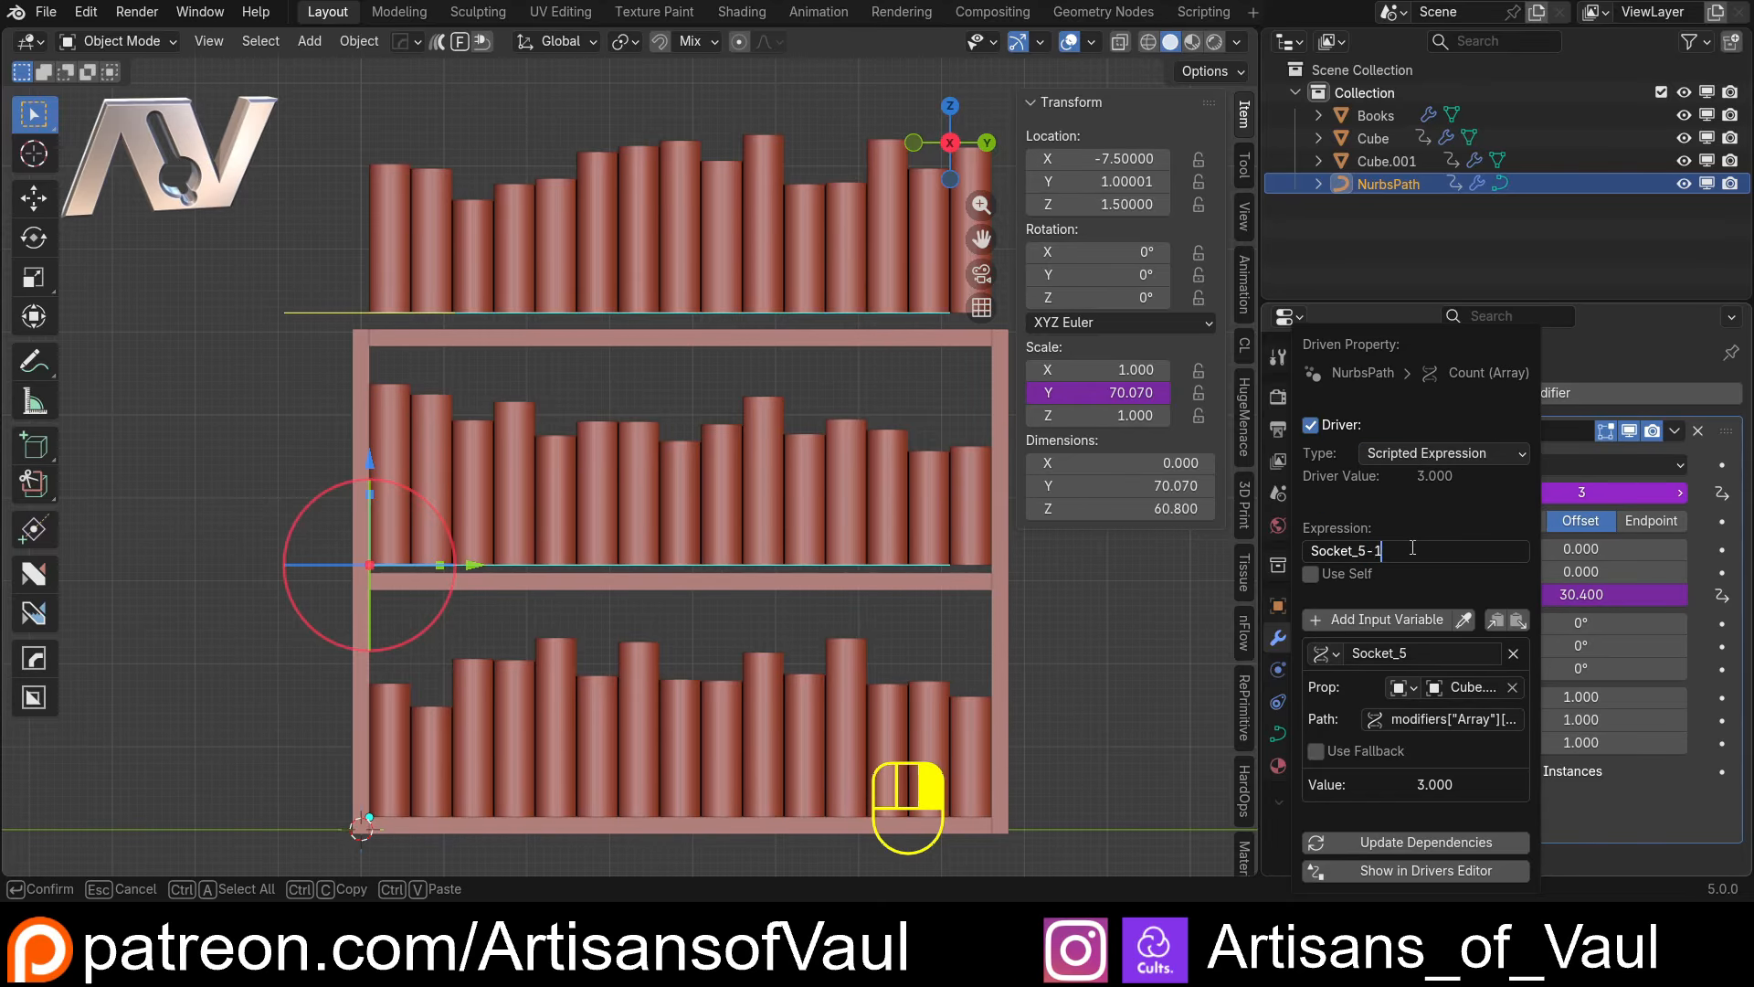
text(-1)
key(Return)
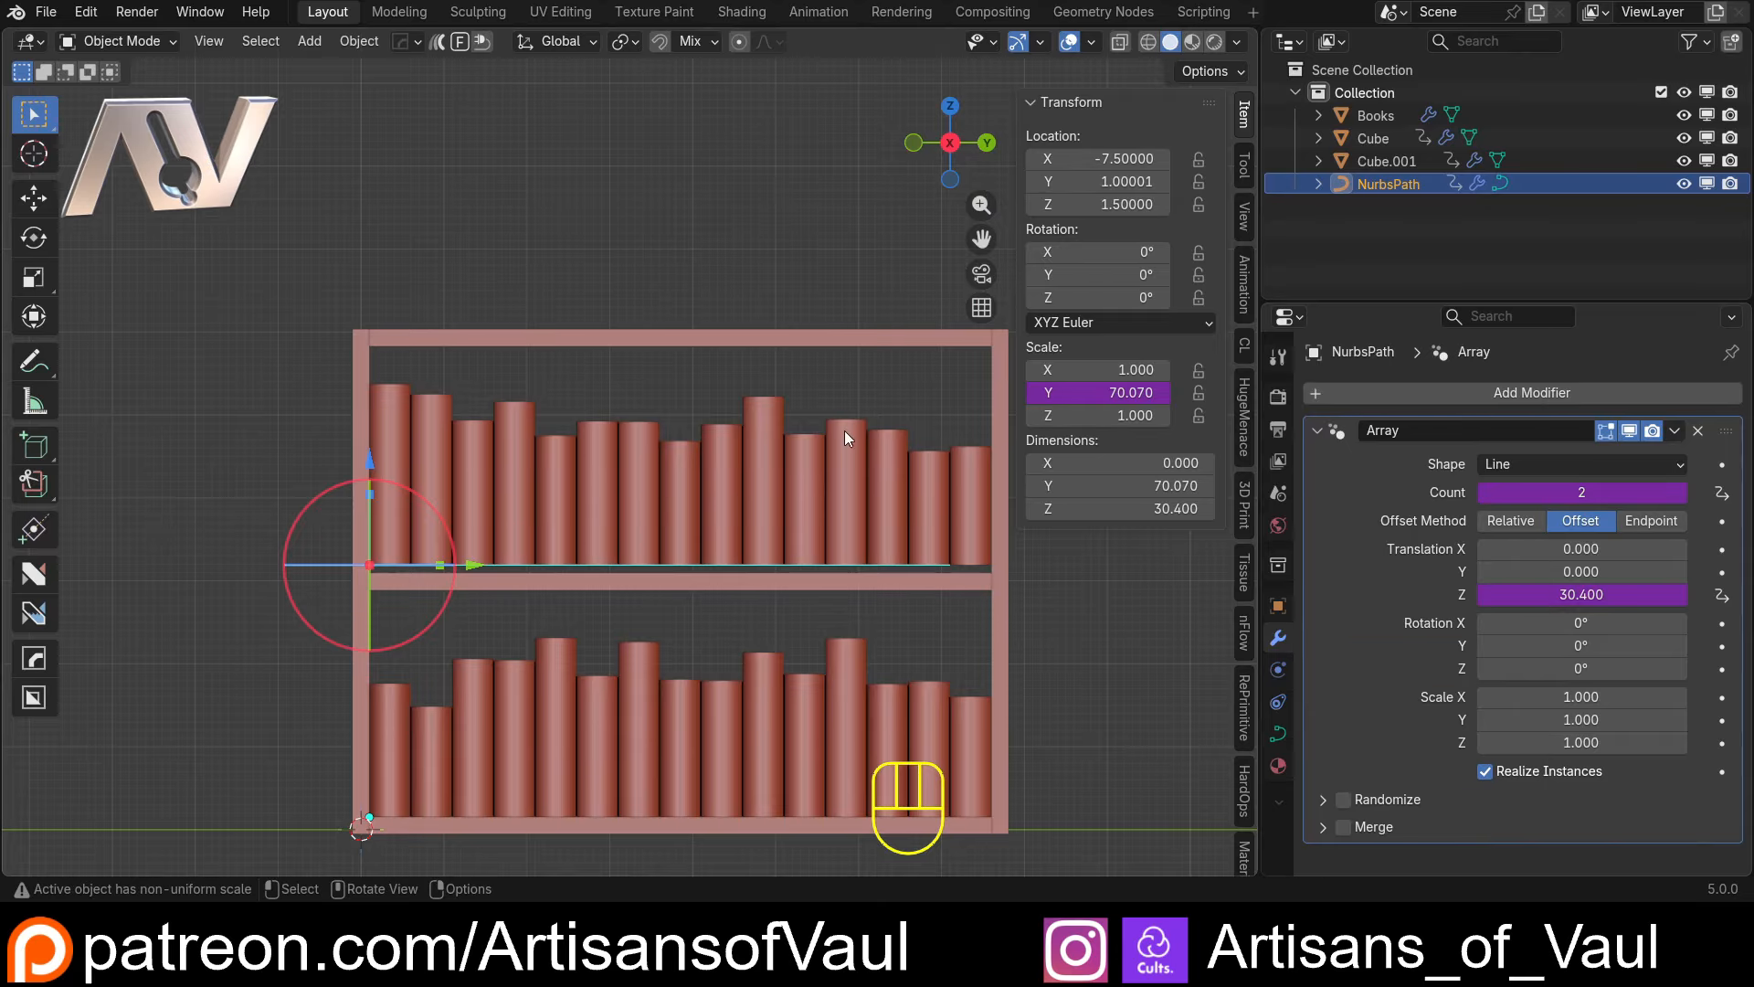
click(844, 431)
Change the NurbsPath array's Z translation driver expression to (scale/(ShelfCount-1))-1
click(1367, 185)
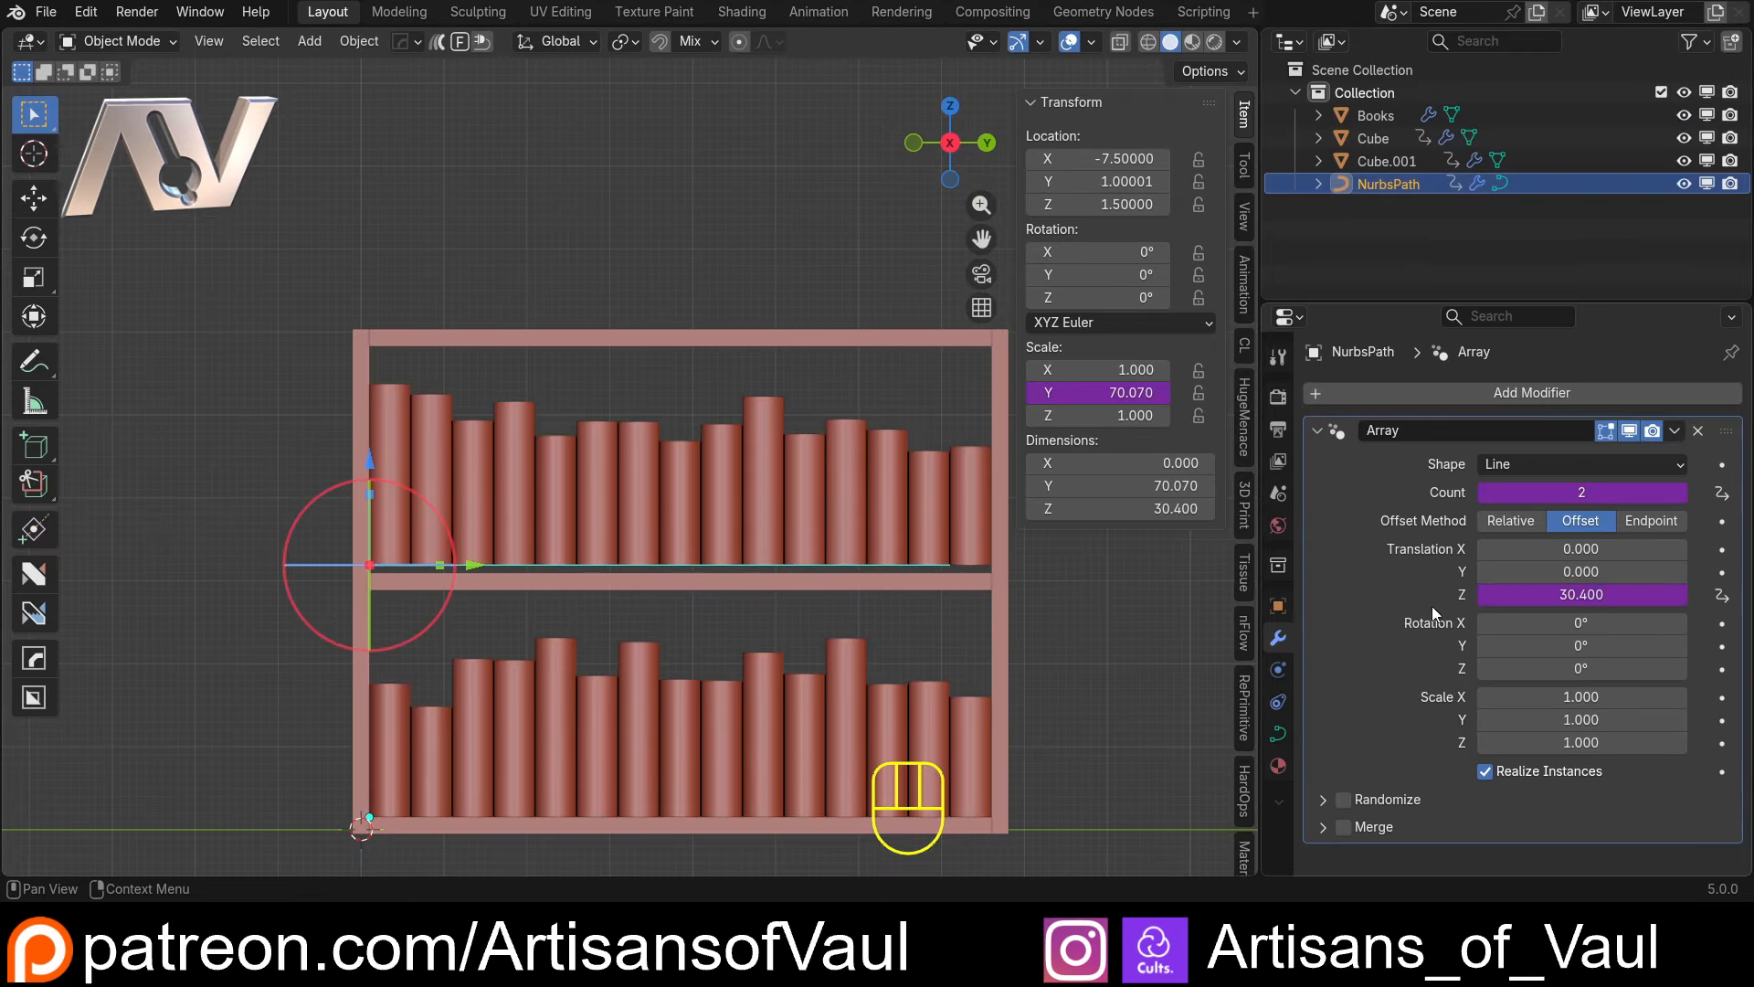
scroll(661, 610, up, 4)
scroll(660, 611, up, 4)
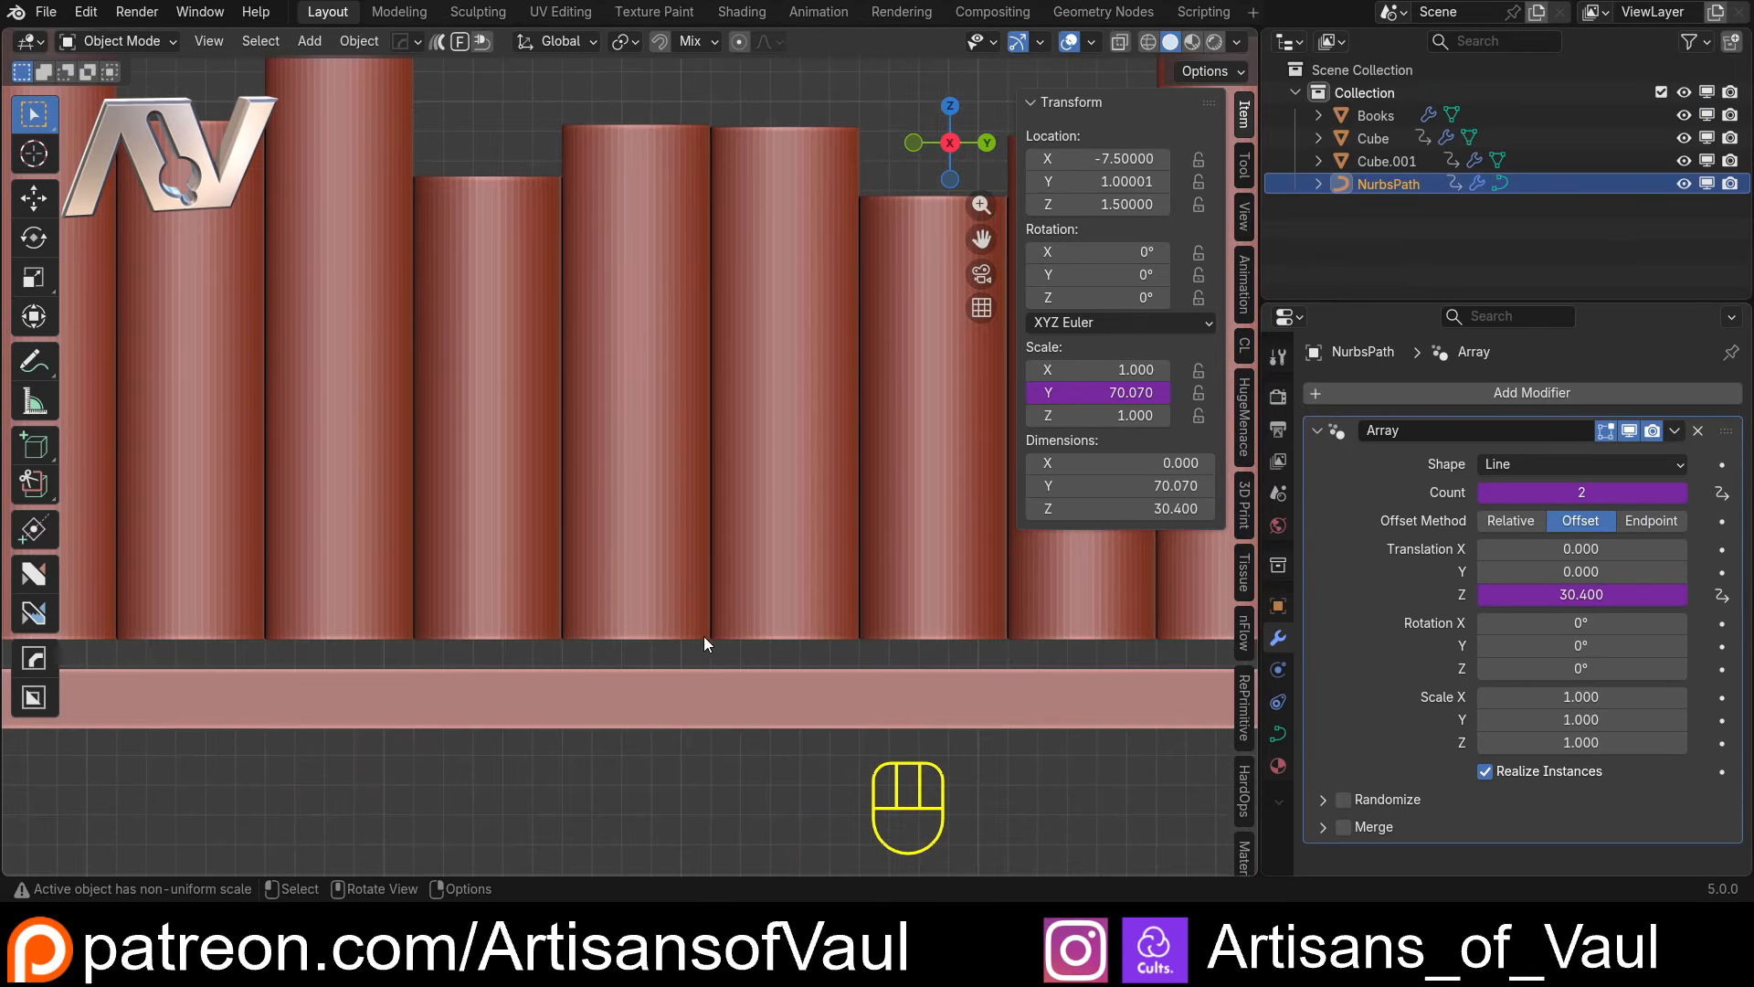
click(1628, 594)
click(1641, 600)
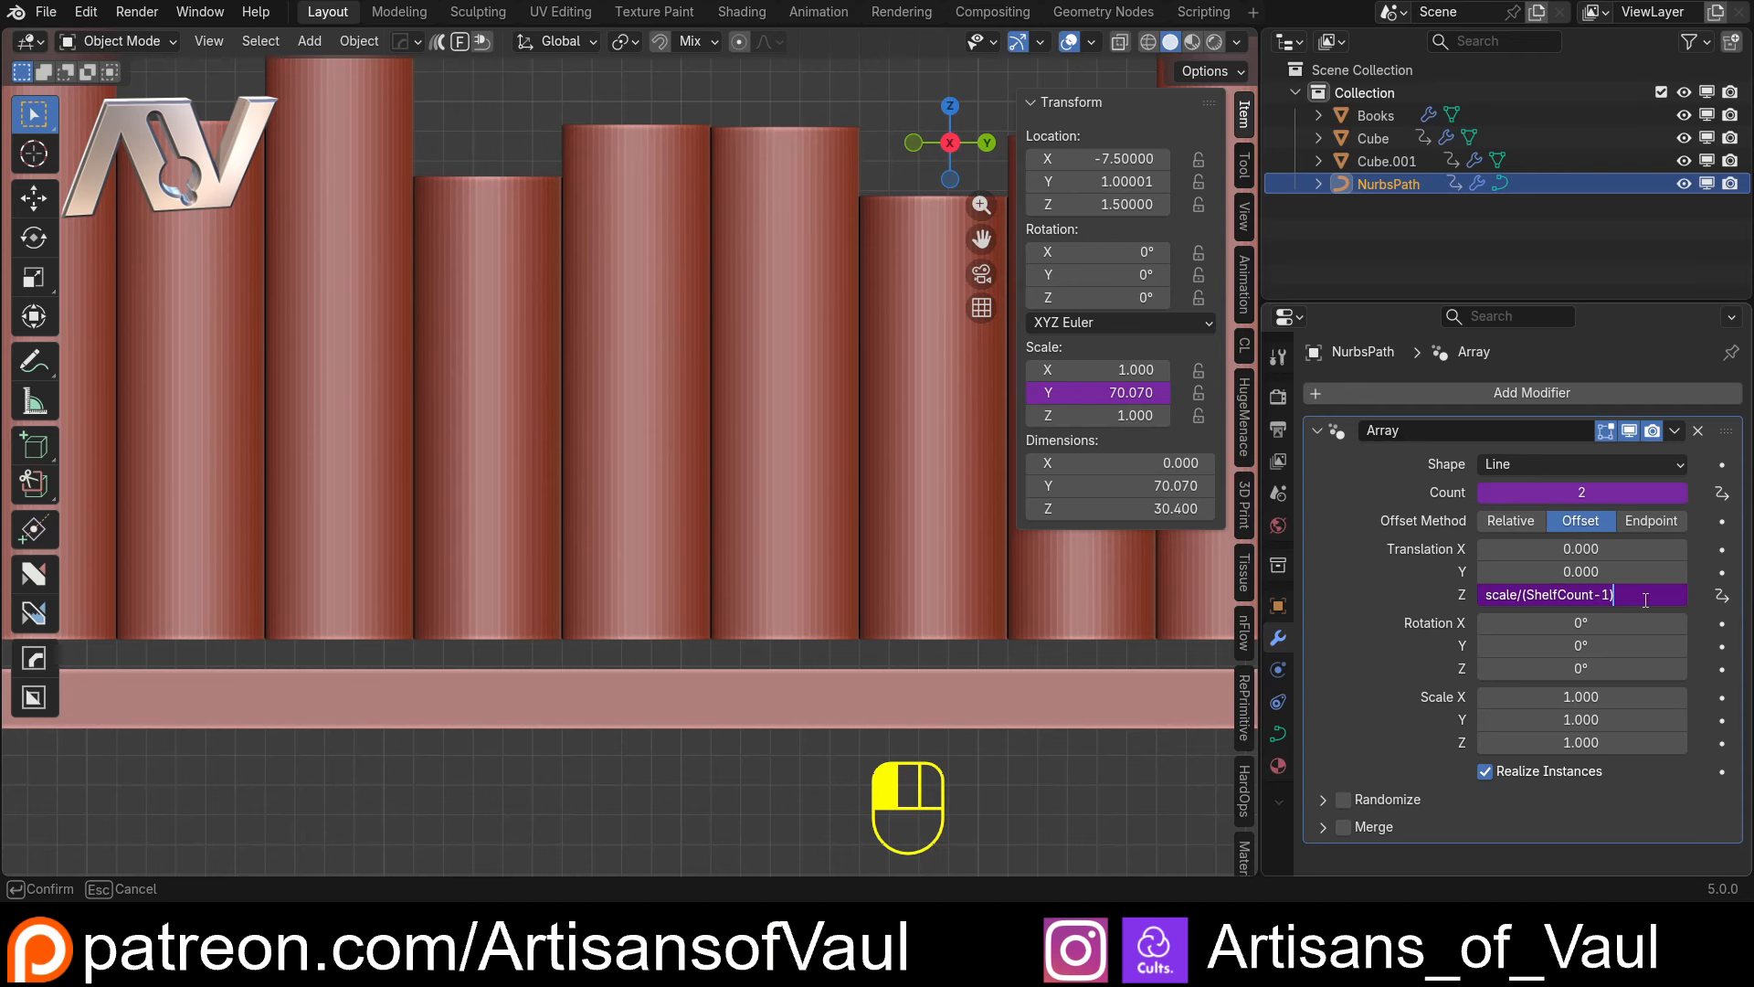
text())
text(()
text( - 1)
key(Return)
Examine in wireframe and solid shading how the upper book row sits on its shelf
scroll(602, 542, down, 4)
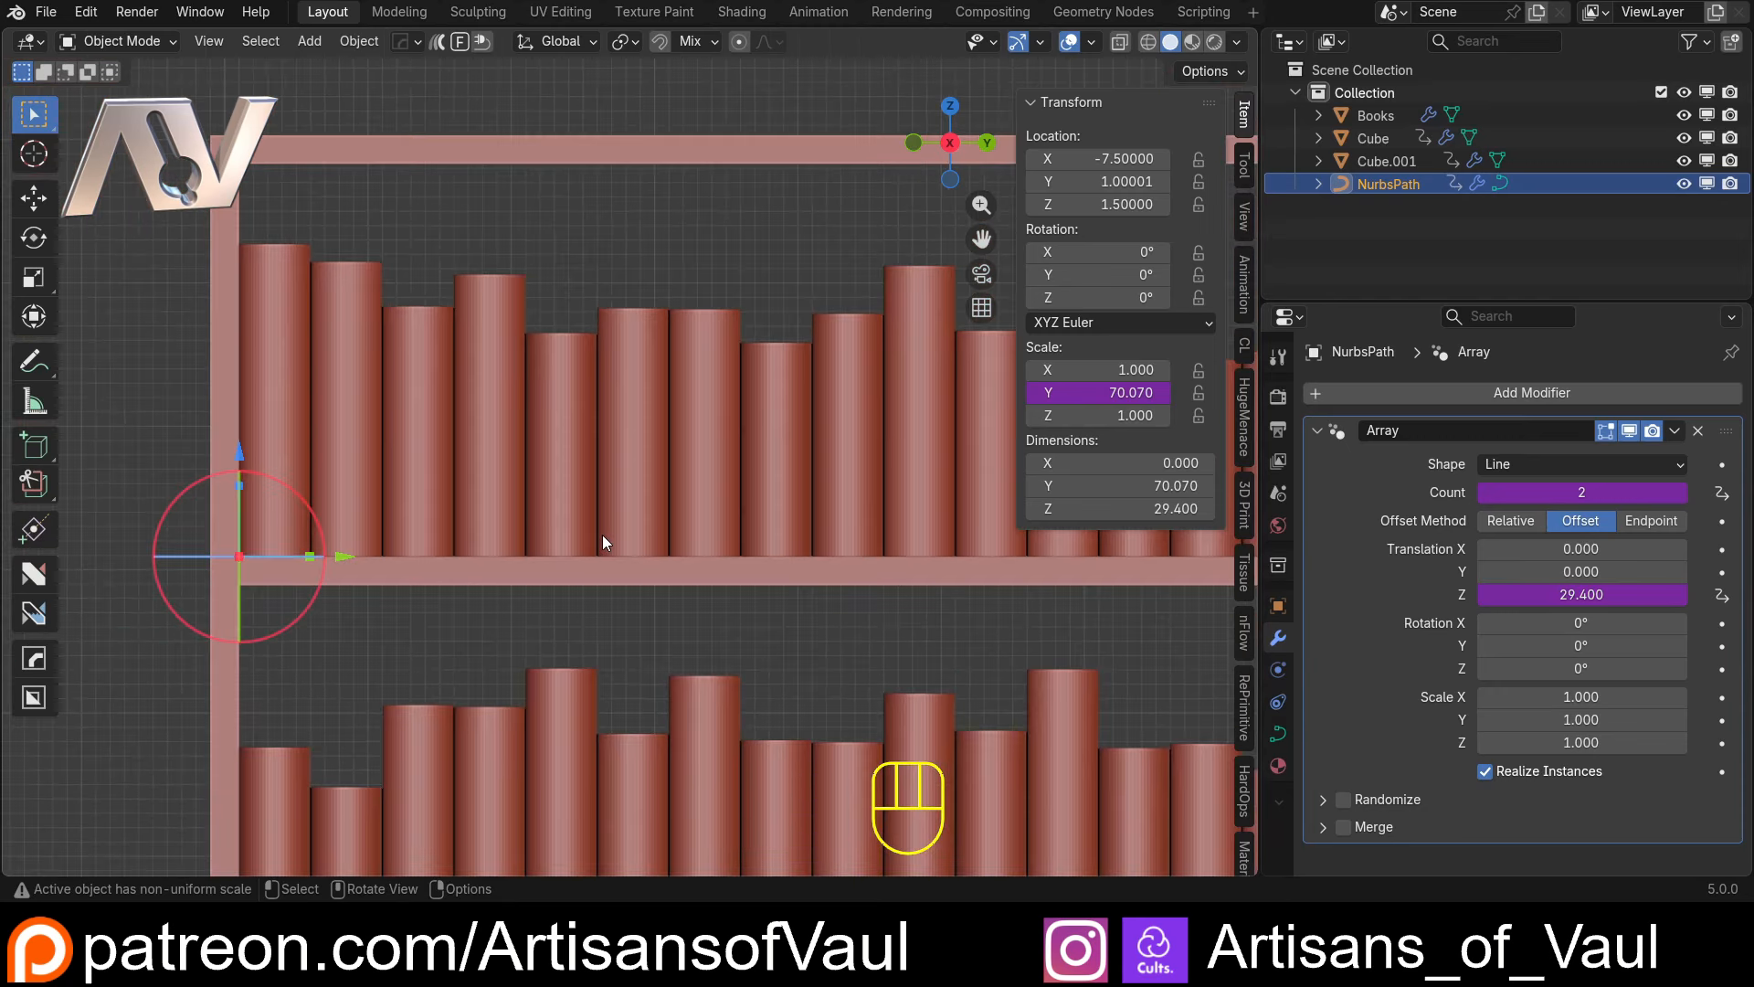
key(shift+z)
scroll(601, 534, down, 2)
key(shift+z)
scroll(611, 560, down, 1)
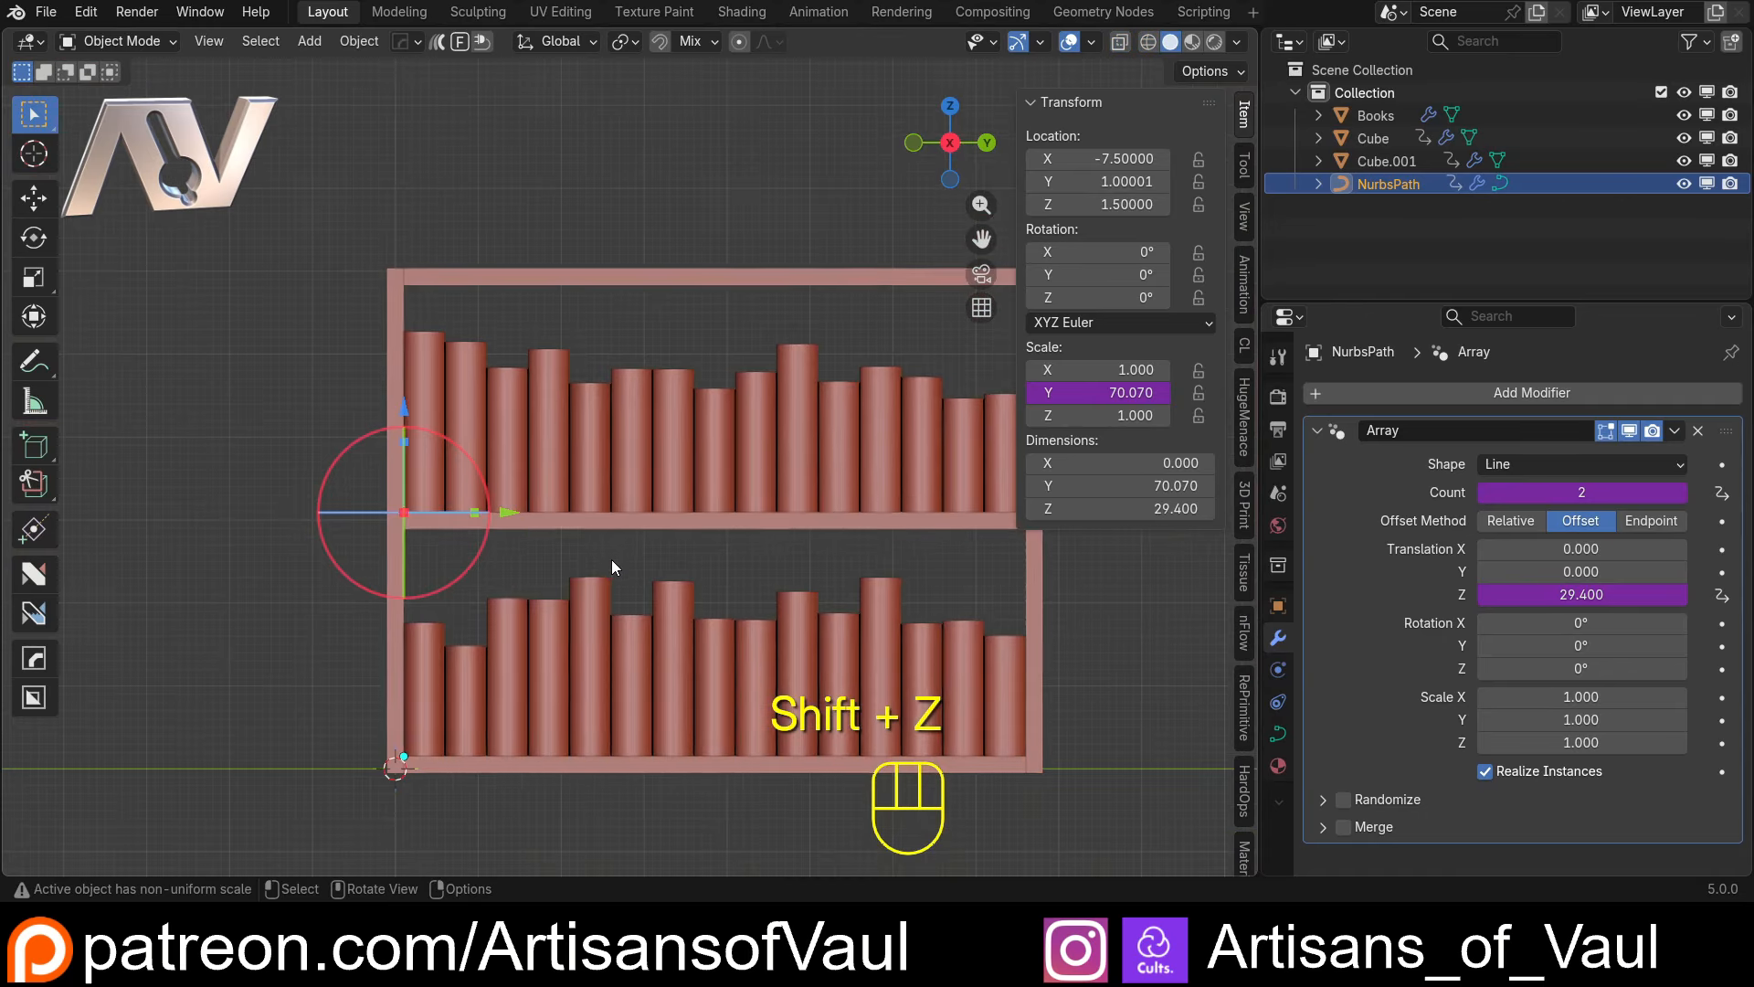
scroll(611, 559, down, 2)
click(978, 548)
scroll(978, 548, up, 2)
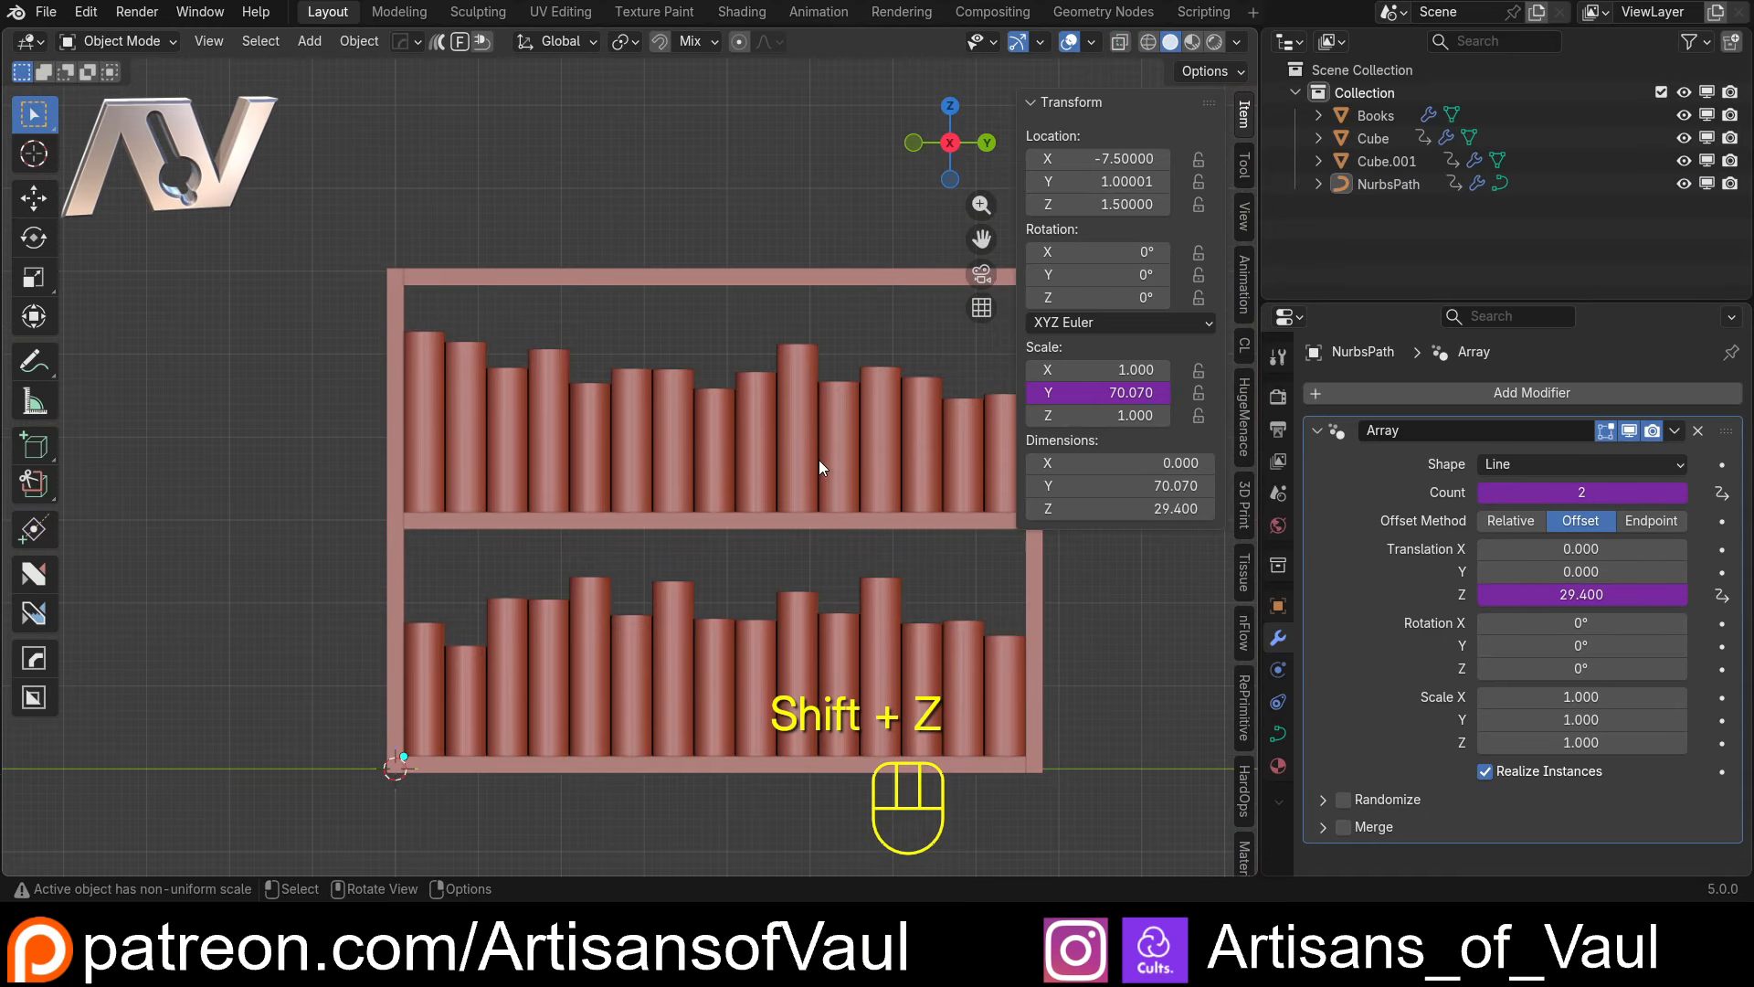
scroll(825, 465, down, 3)
shift+middle_drag(880, 461, 837, 467)
Set the shelves' Y dimension to 95.27 and the side panels' Z dimension to 123.2 to test the drivers
click(596, 481)
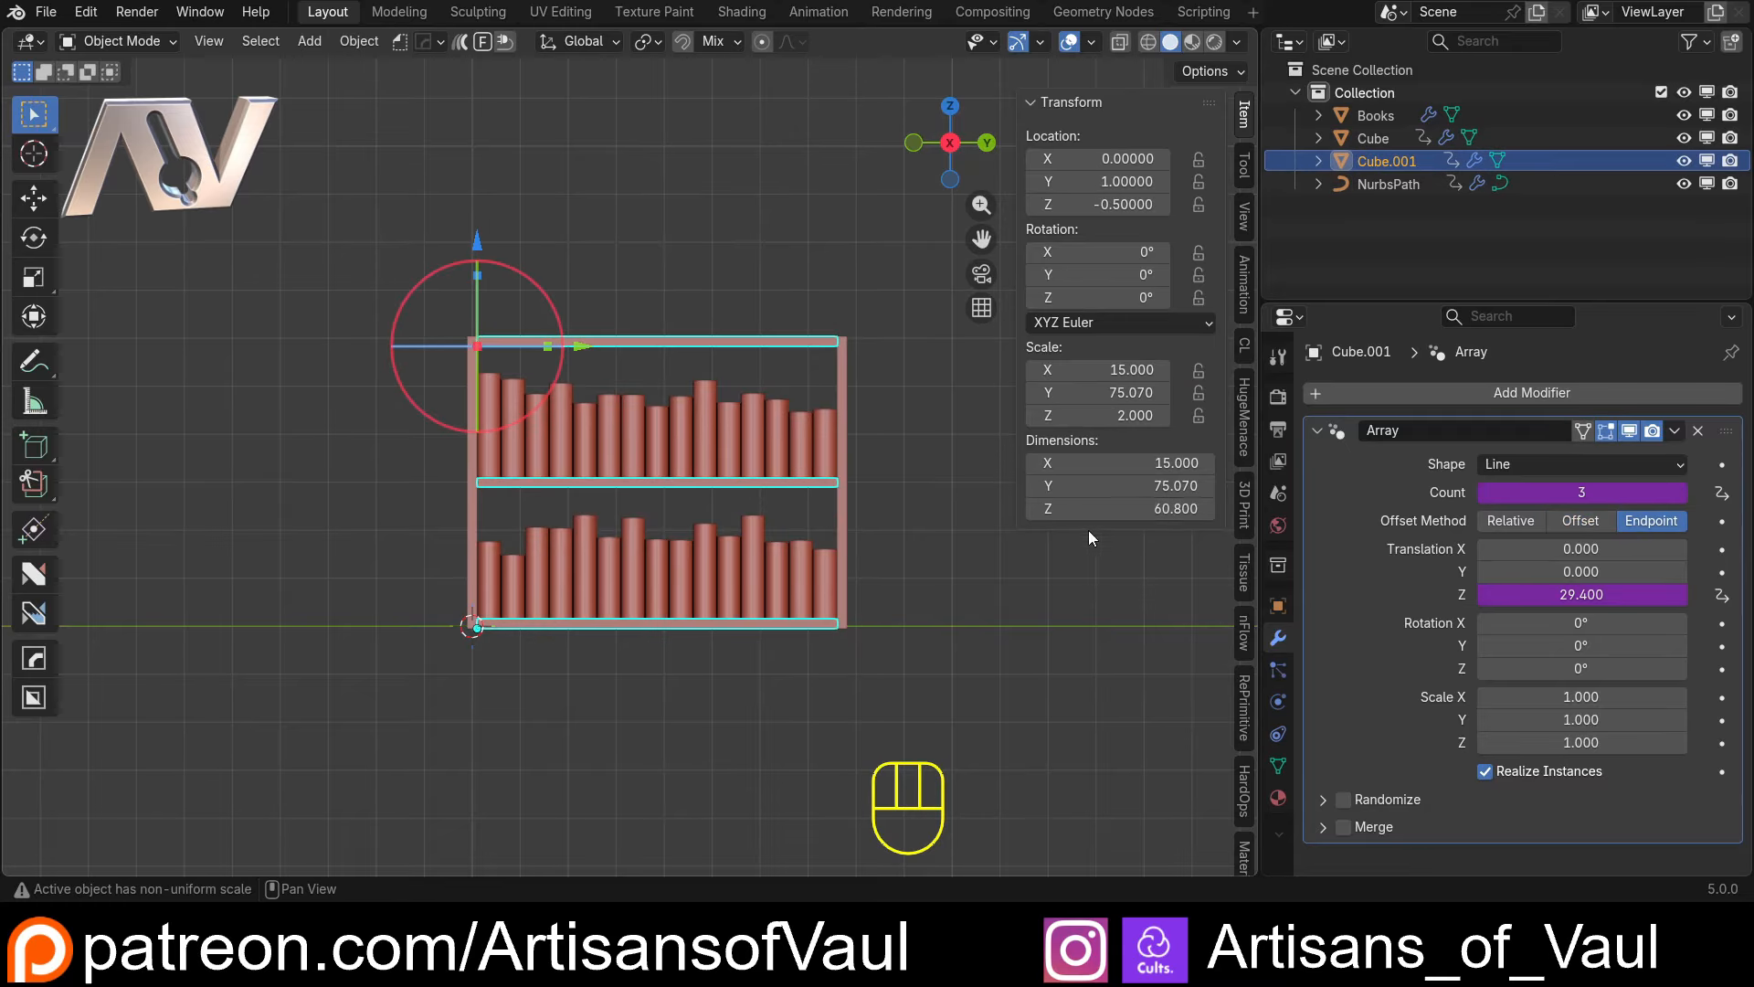
drag(1084, 485, 1204, 485)
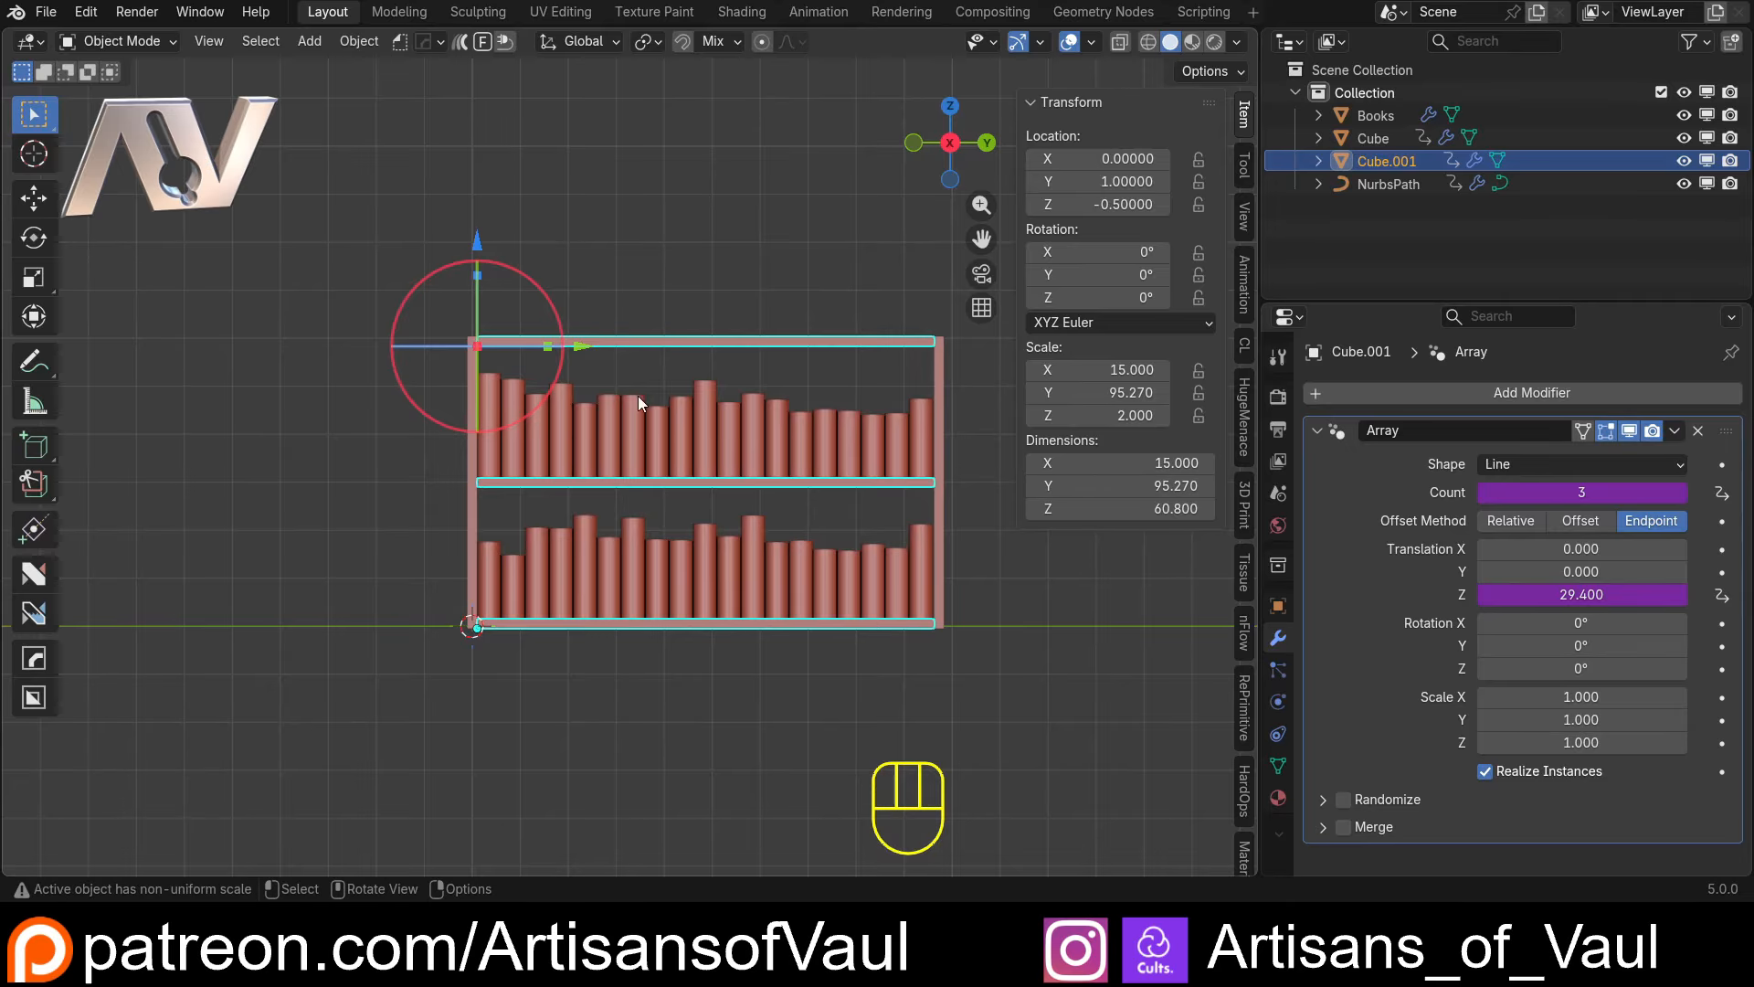
click(461, 491)
click(471, 490)
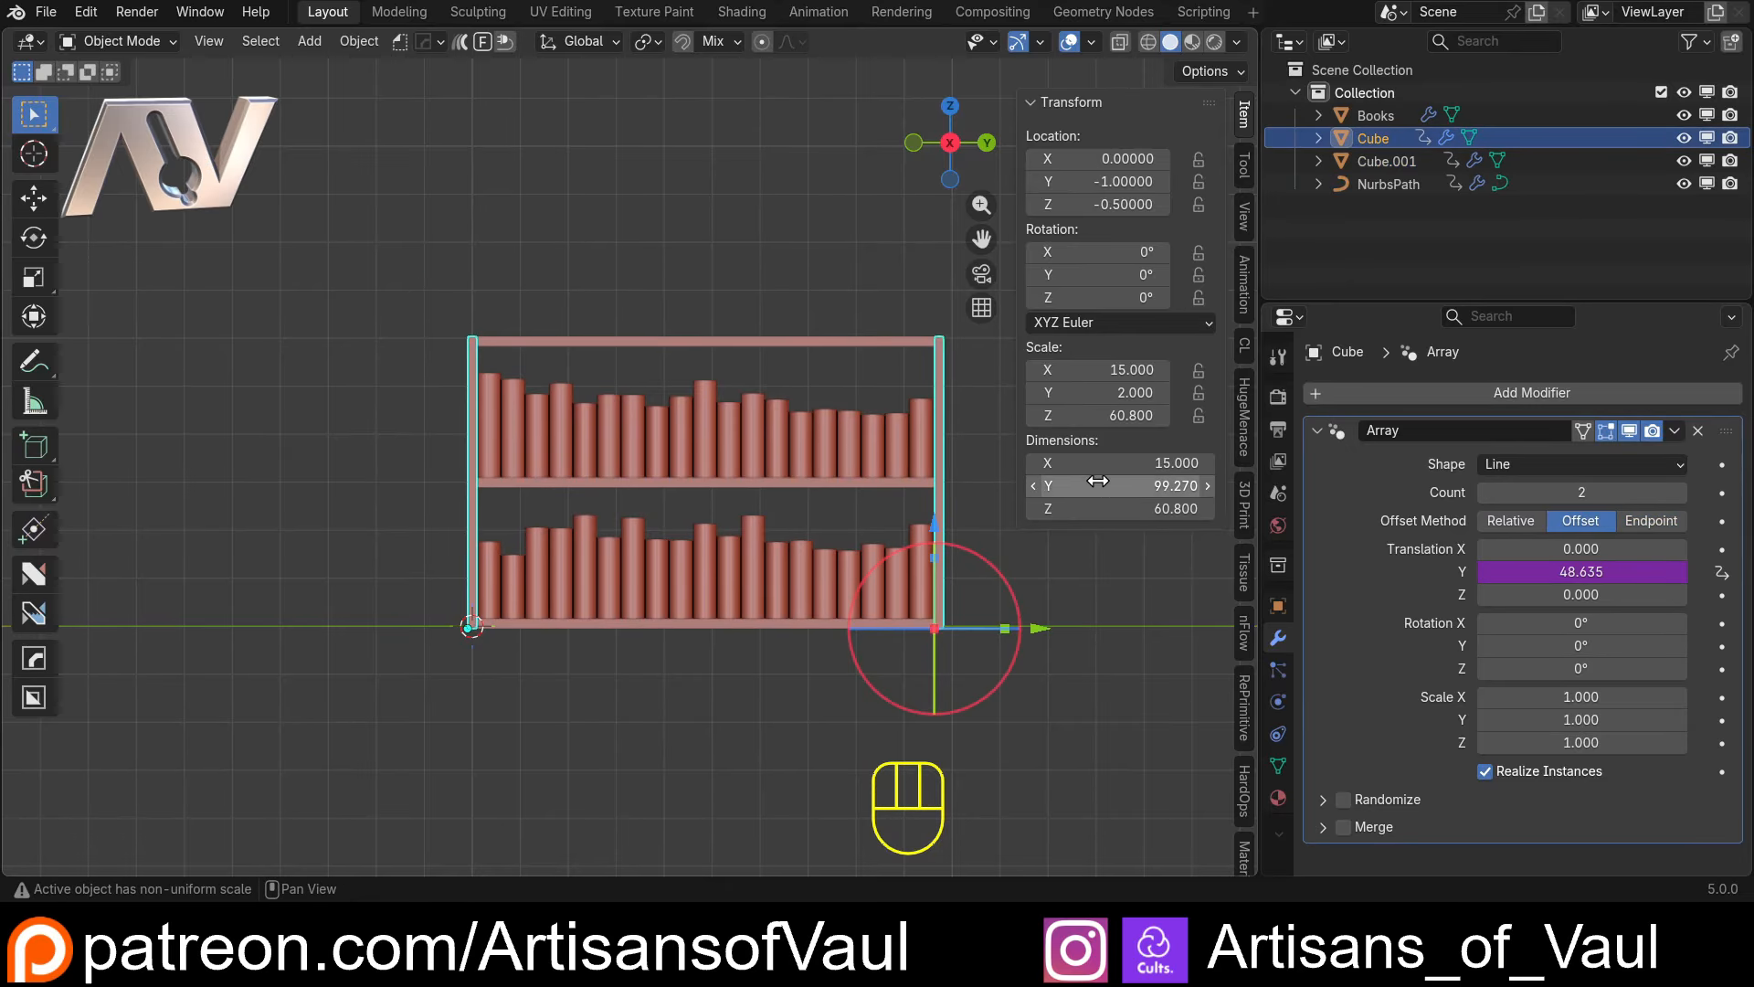
drag(1079, 508, 1197, 508)
scroll(639, 458, down, 4)
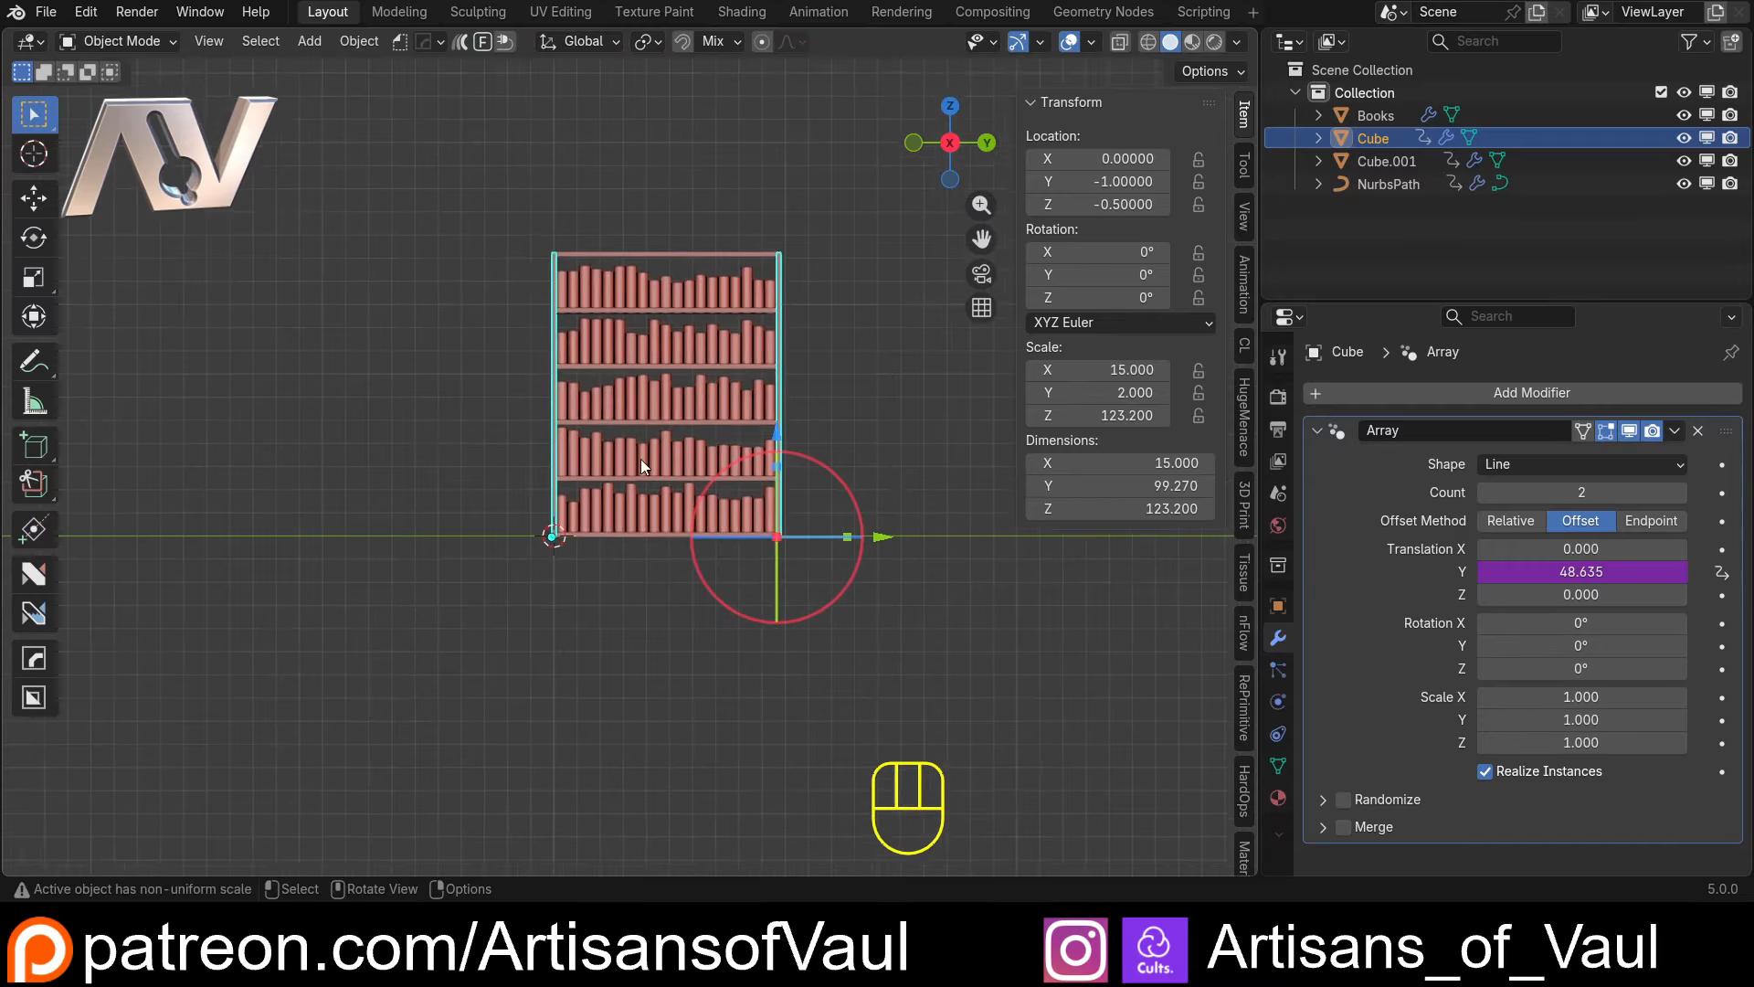
Inspect the book rows against the shelves at an angle and from the side in wireframe
scroll(569, 501, up, 4)
middle_drag(566, 491, 616, 360)
click(539, 387)
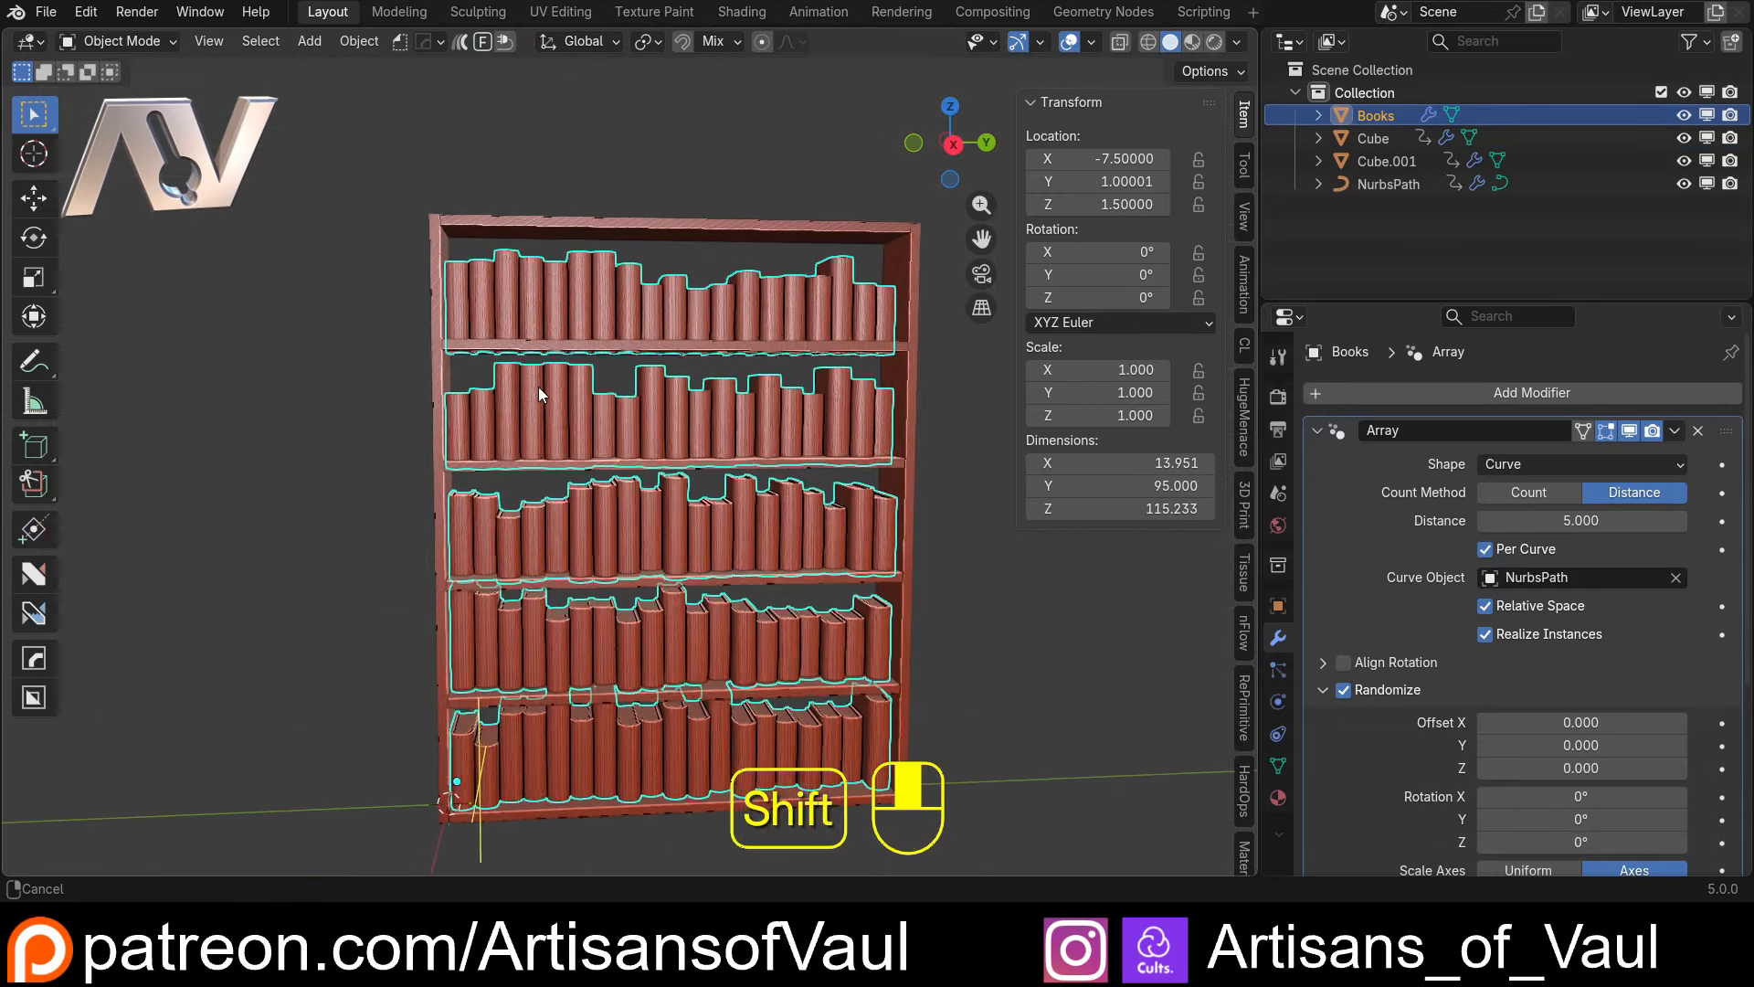
scroll(611, 424, up, 6)
click(684, 396)
scroll(665, 392, down, 5)
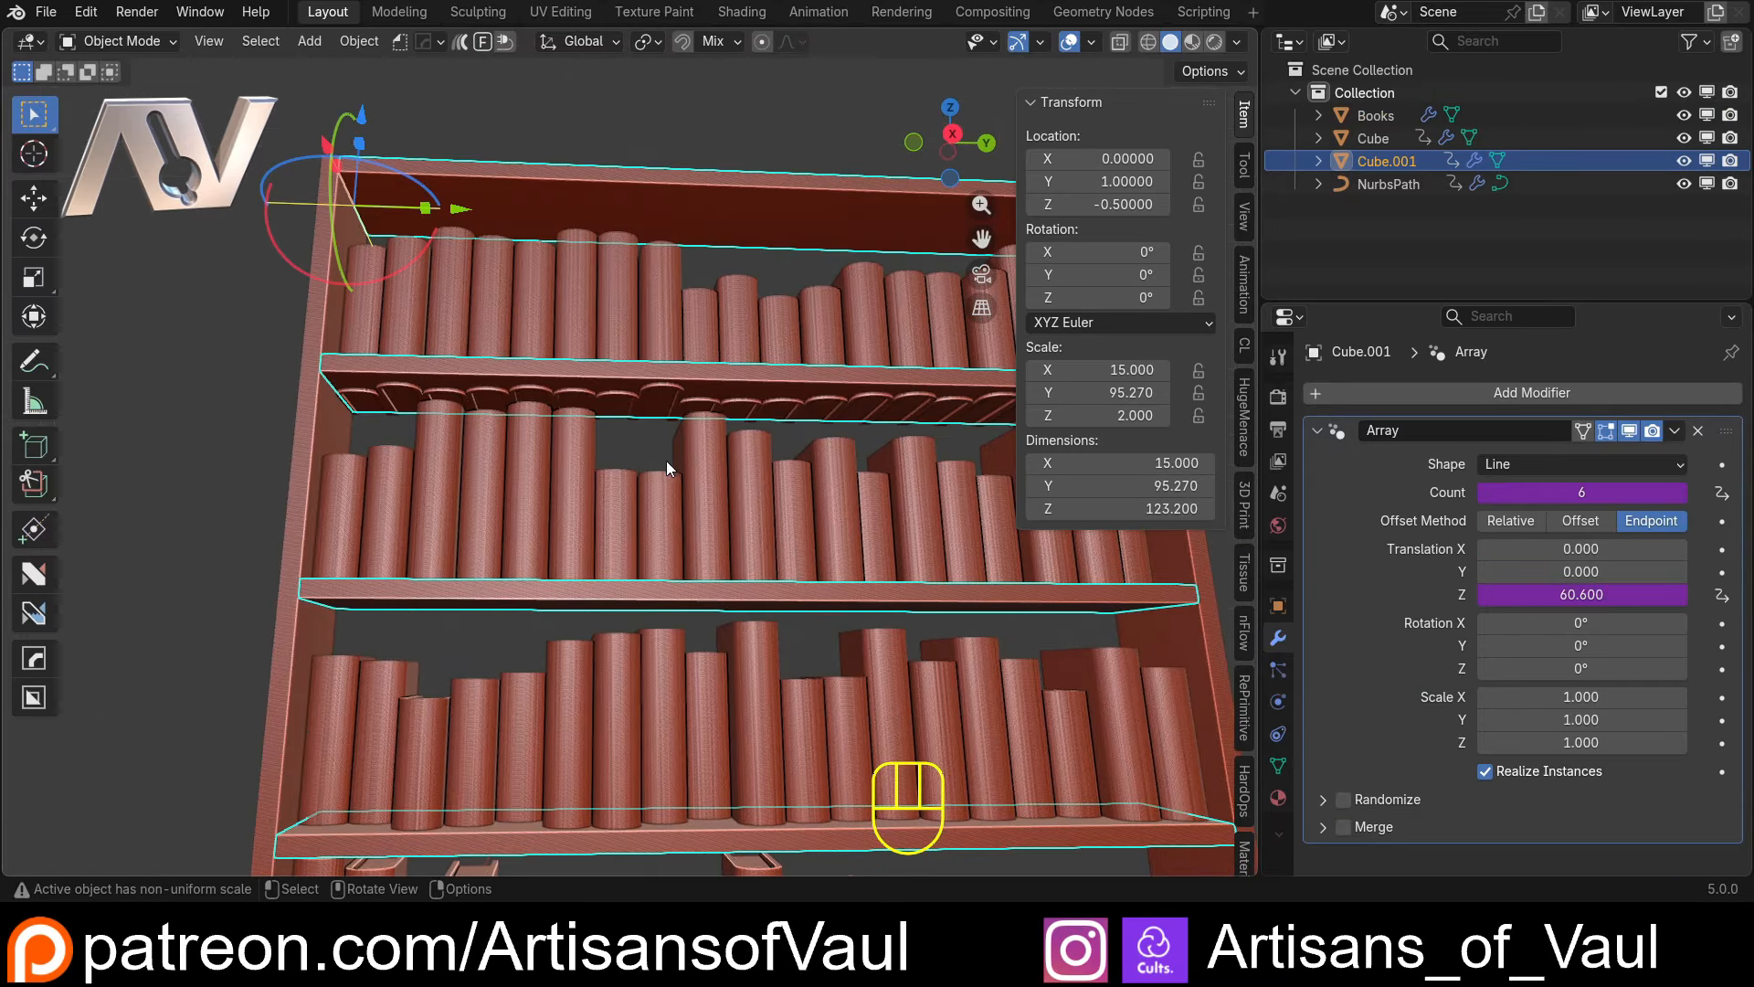
key(shift+z)
click(950, 135)
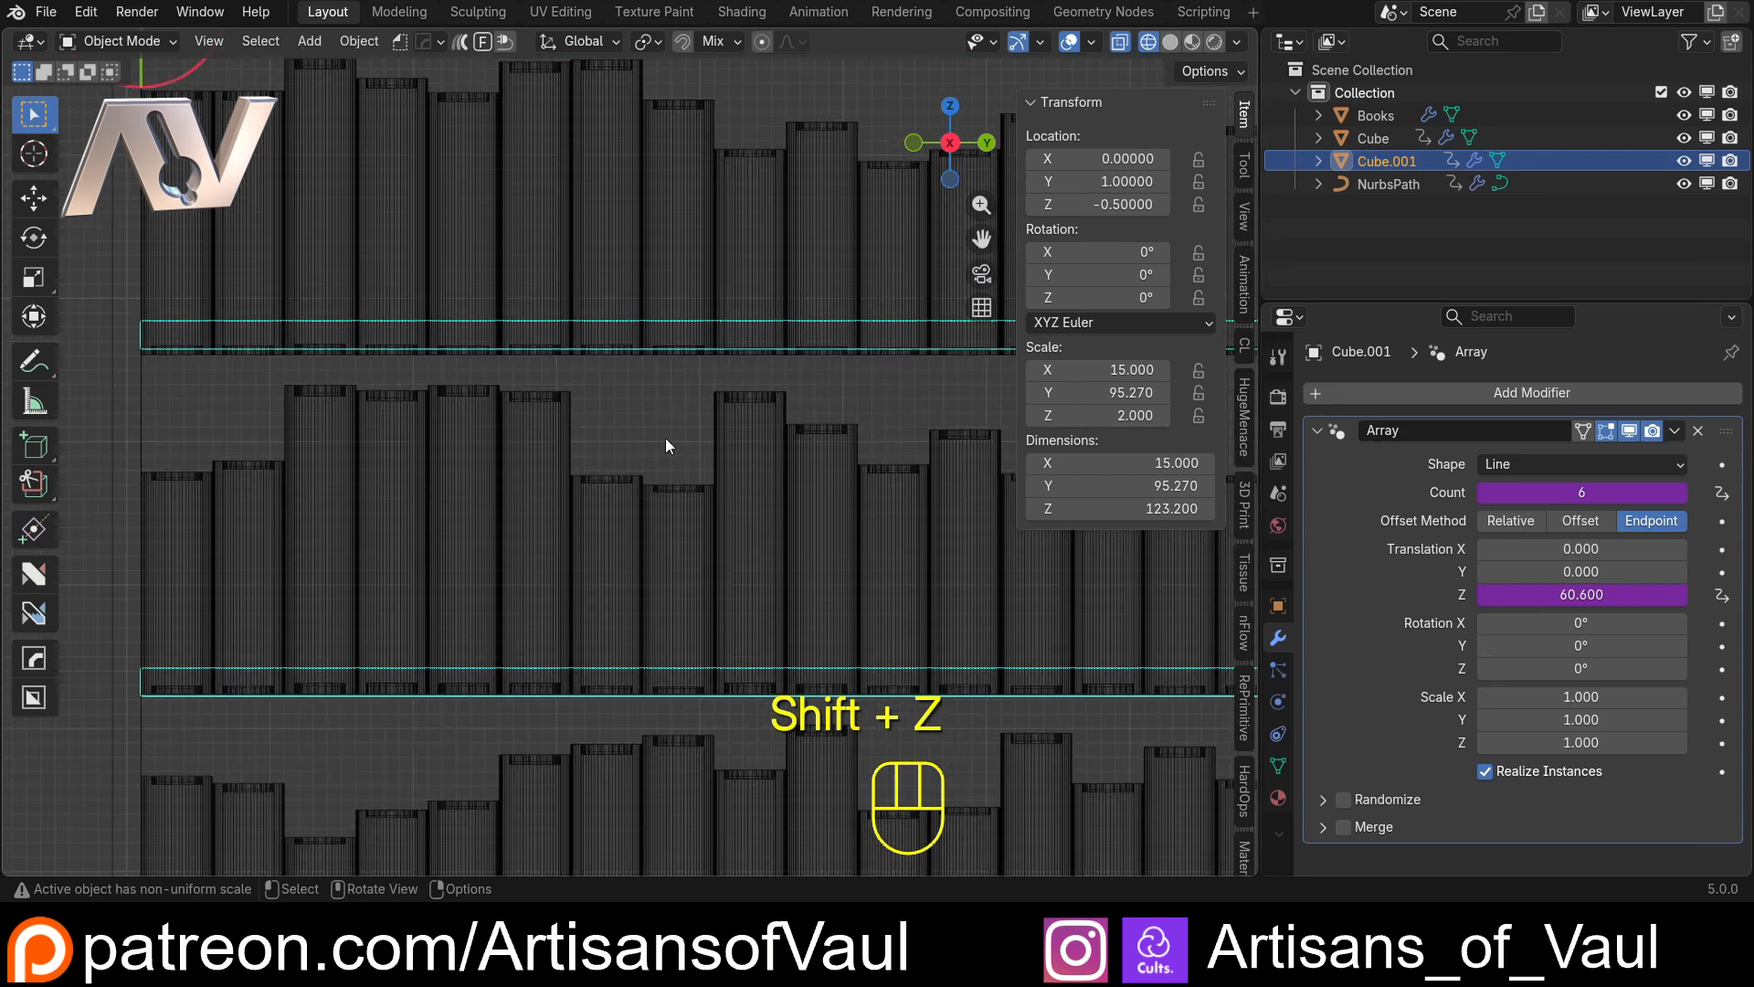
Rewrite the NurbsPath array's Z translation driver expression as (scale-1)/(ShelfCount-1)
scroll(656, 508, down, 3)
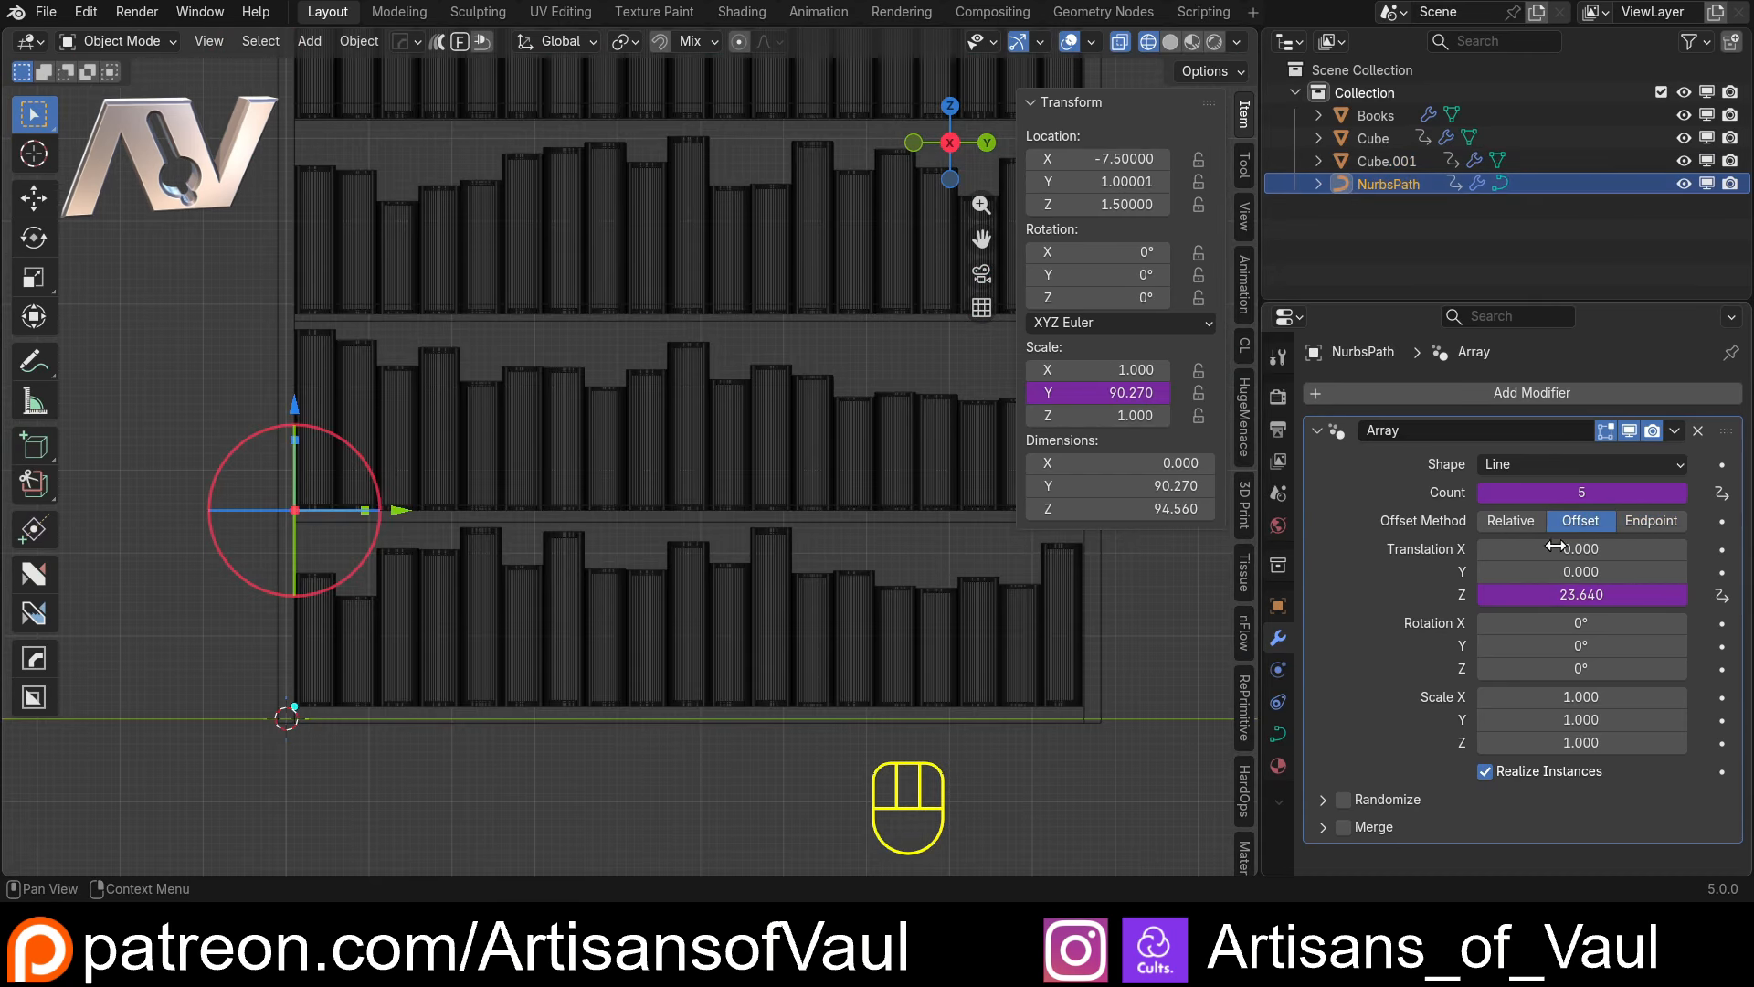
click(1565, 595)
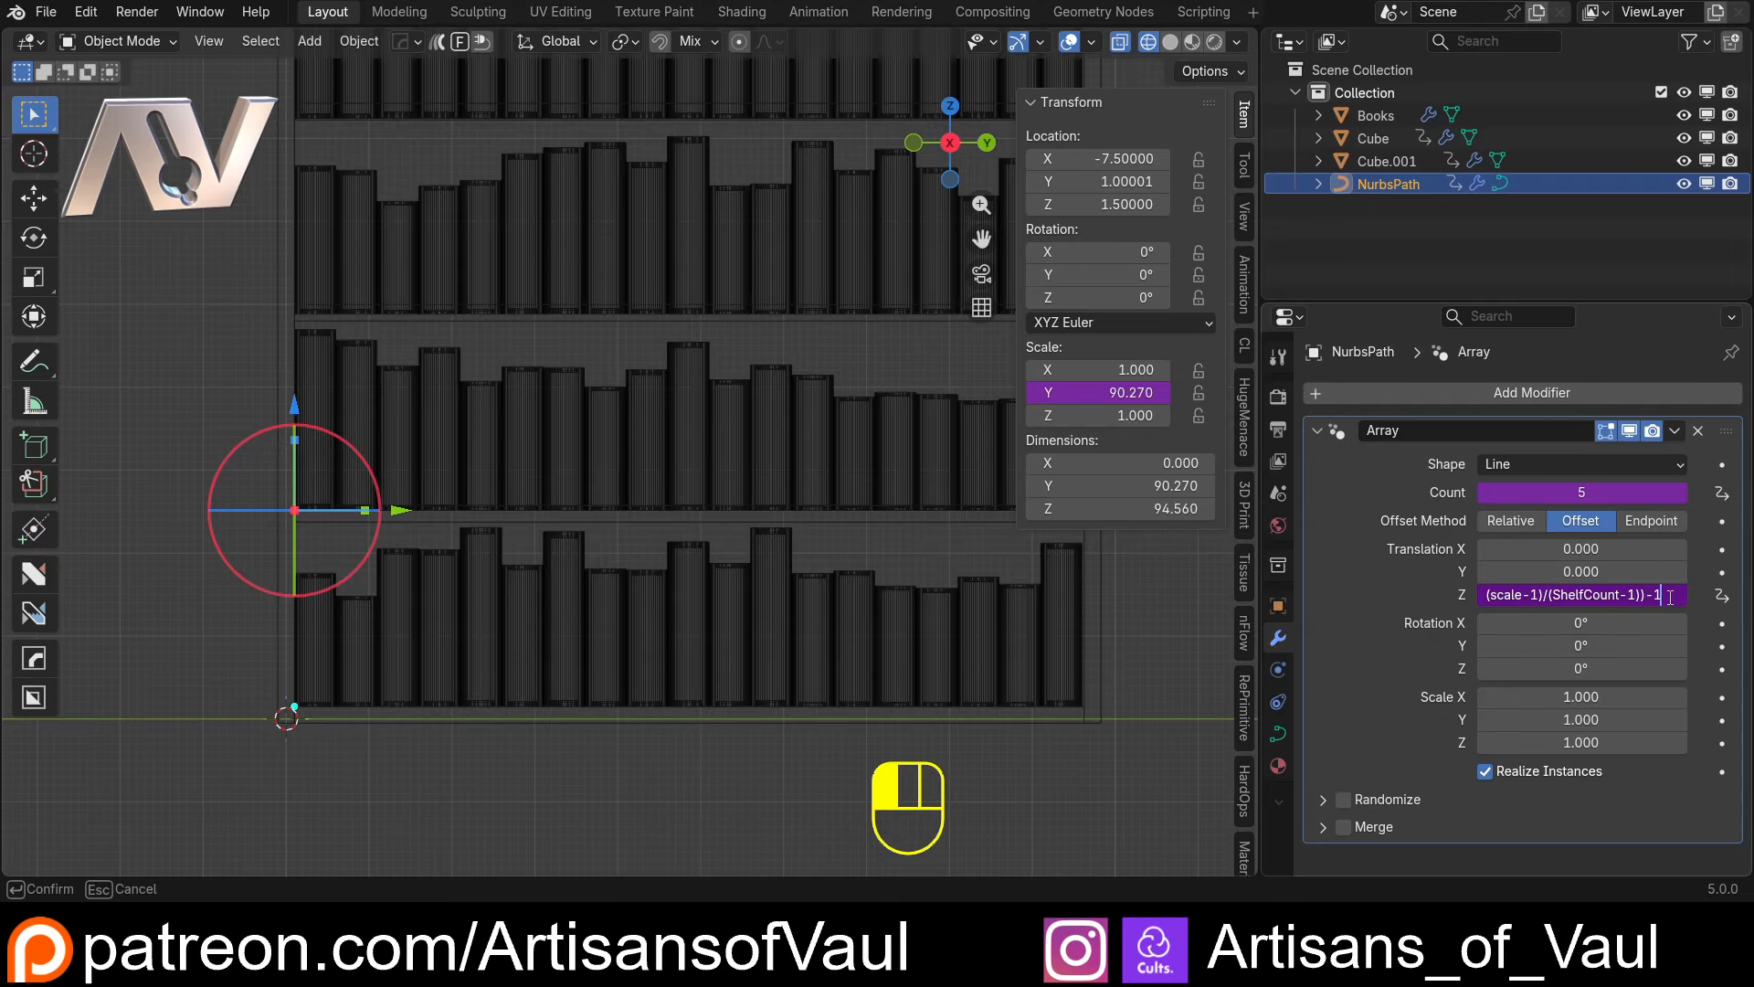
key(BackSpace)
key(BackSpace)
click(1453, 603)
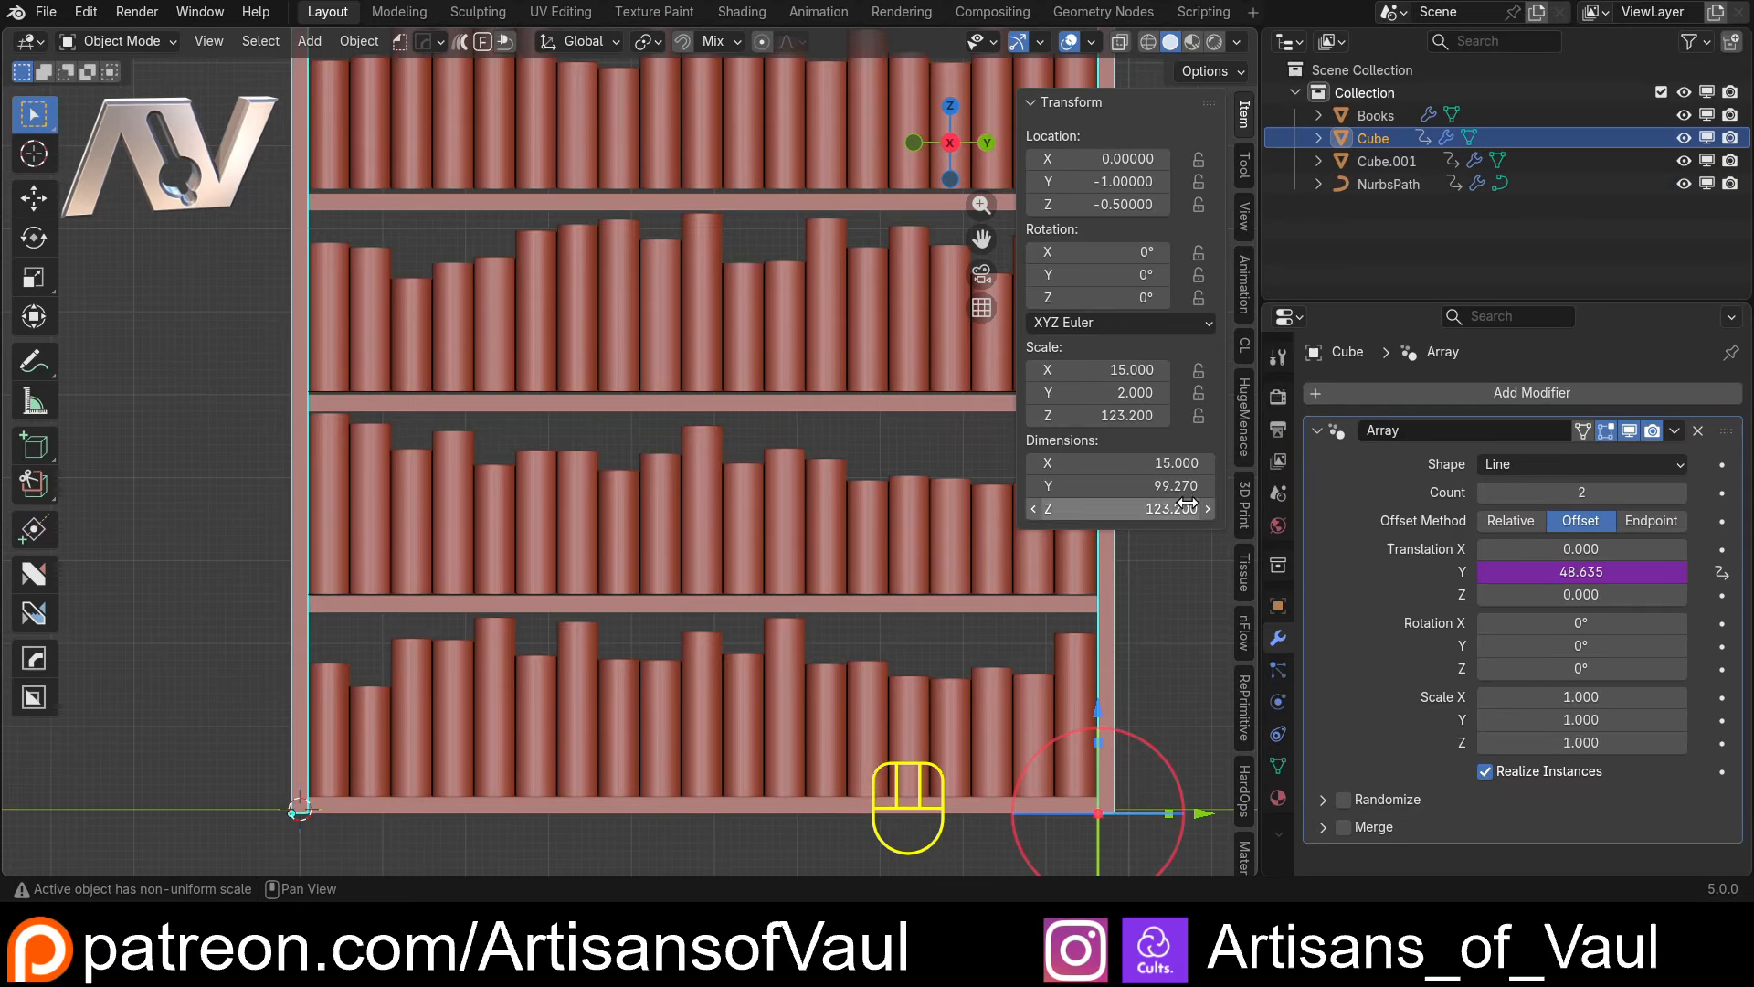
Set the side panels' Z dimension to 111.1 to check the book rows against the shelves
mouse_move(1124, 508)
mouse_down()
mouse_move(1033, 508)
mouse_move(1078, 508)
mouse_up()
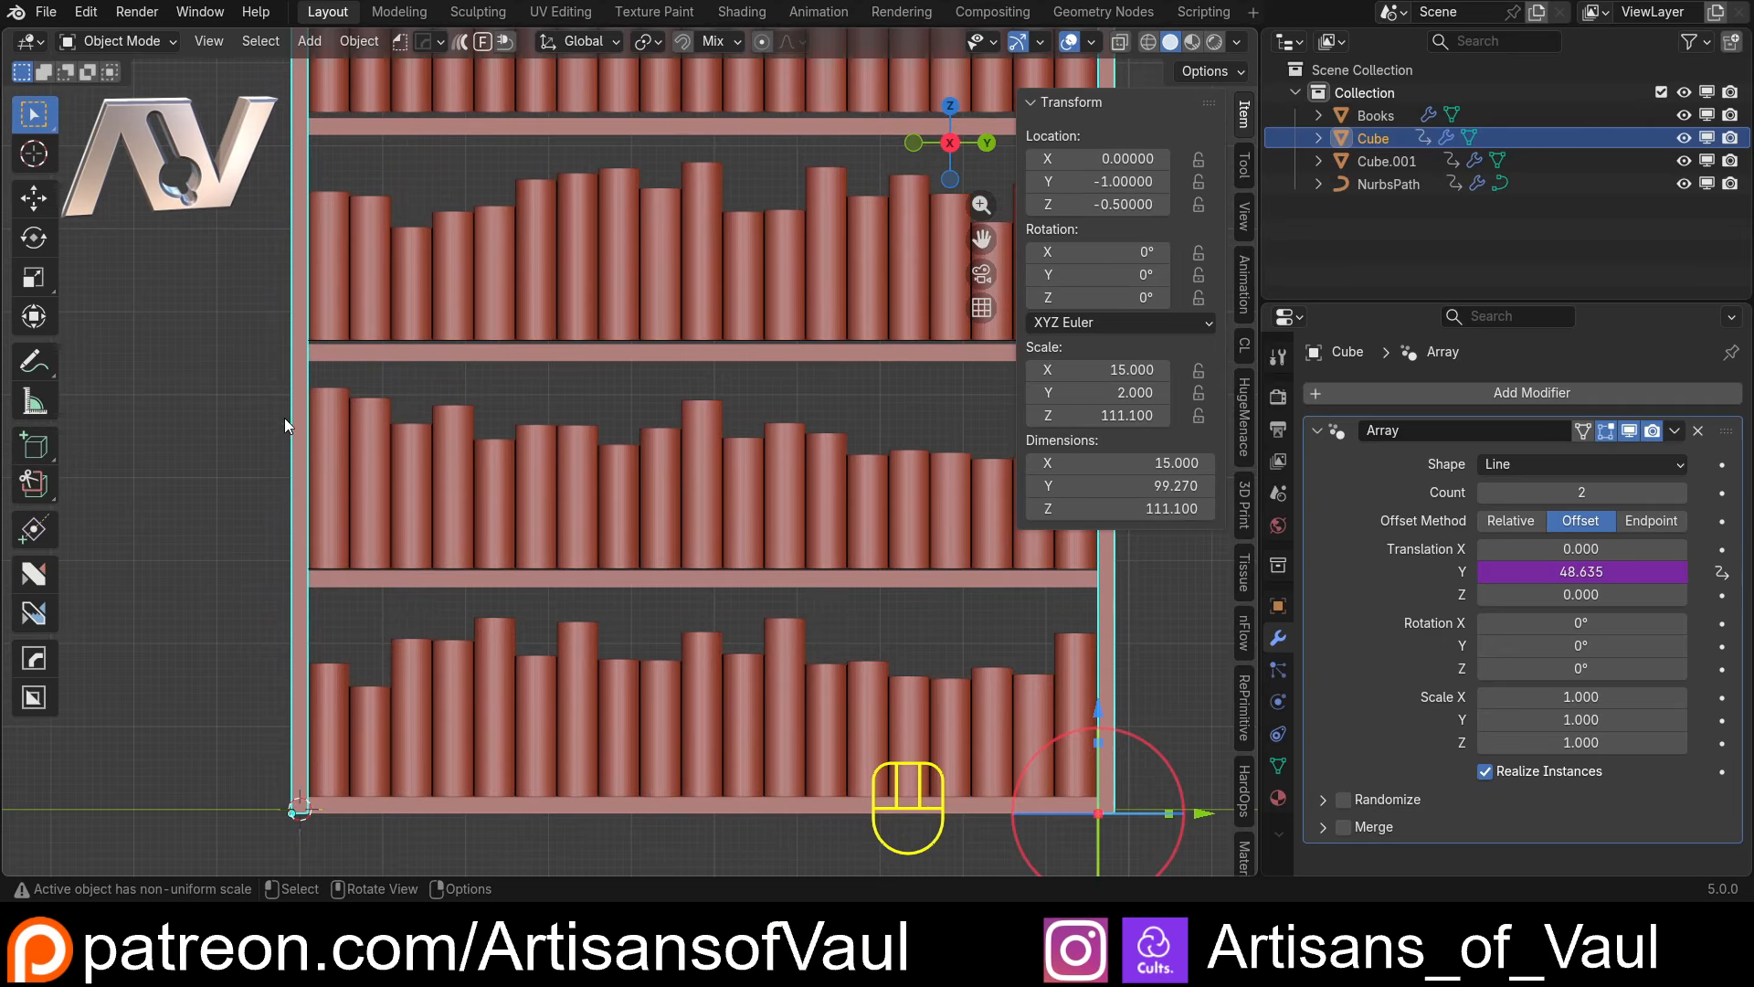
click(485, 528)
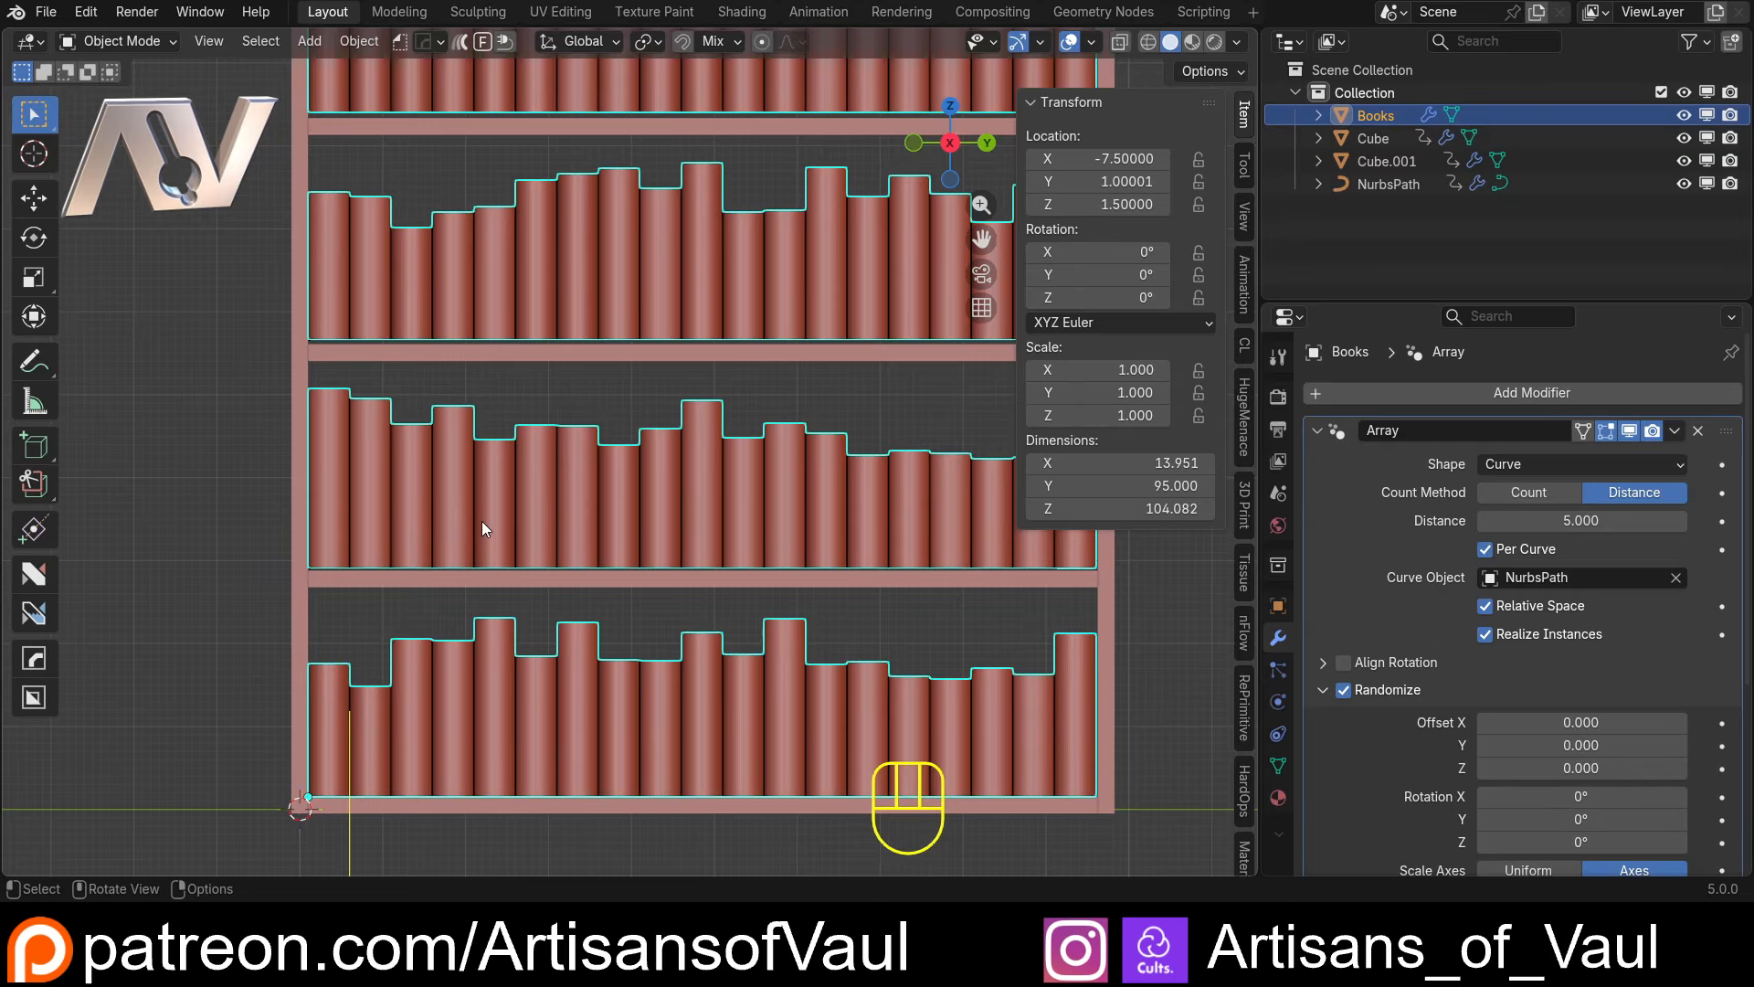
Correct the NurbsPath array's Z translation driver expression to (scale-2)/(ShelfCount-1)
click(1370, 186)
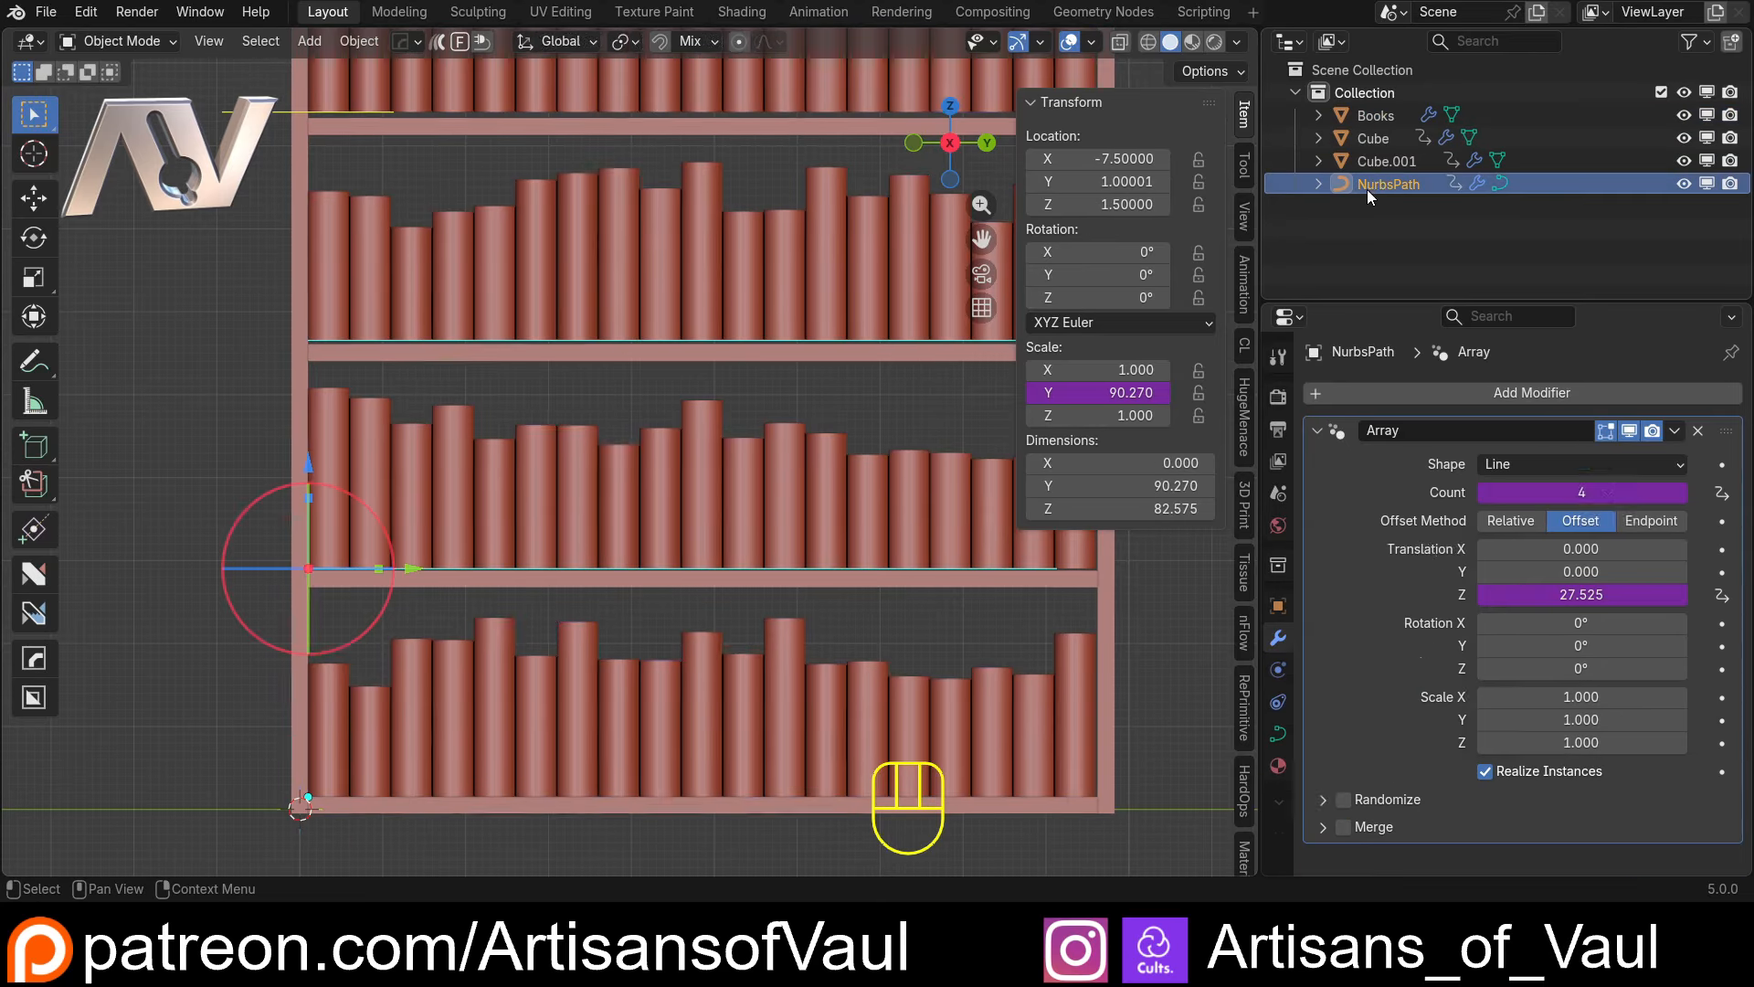
right_click(1548, 593)
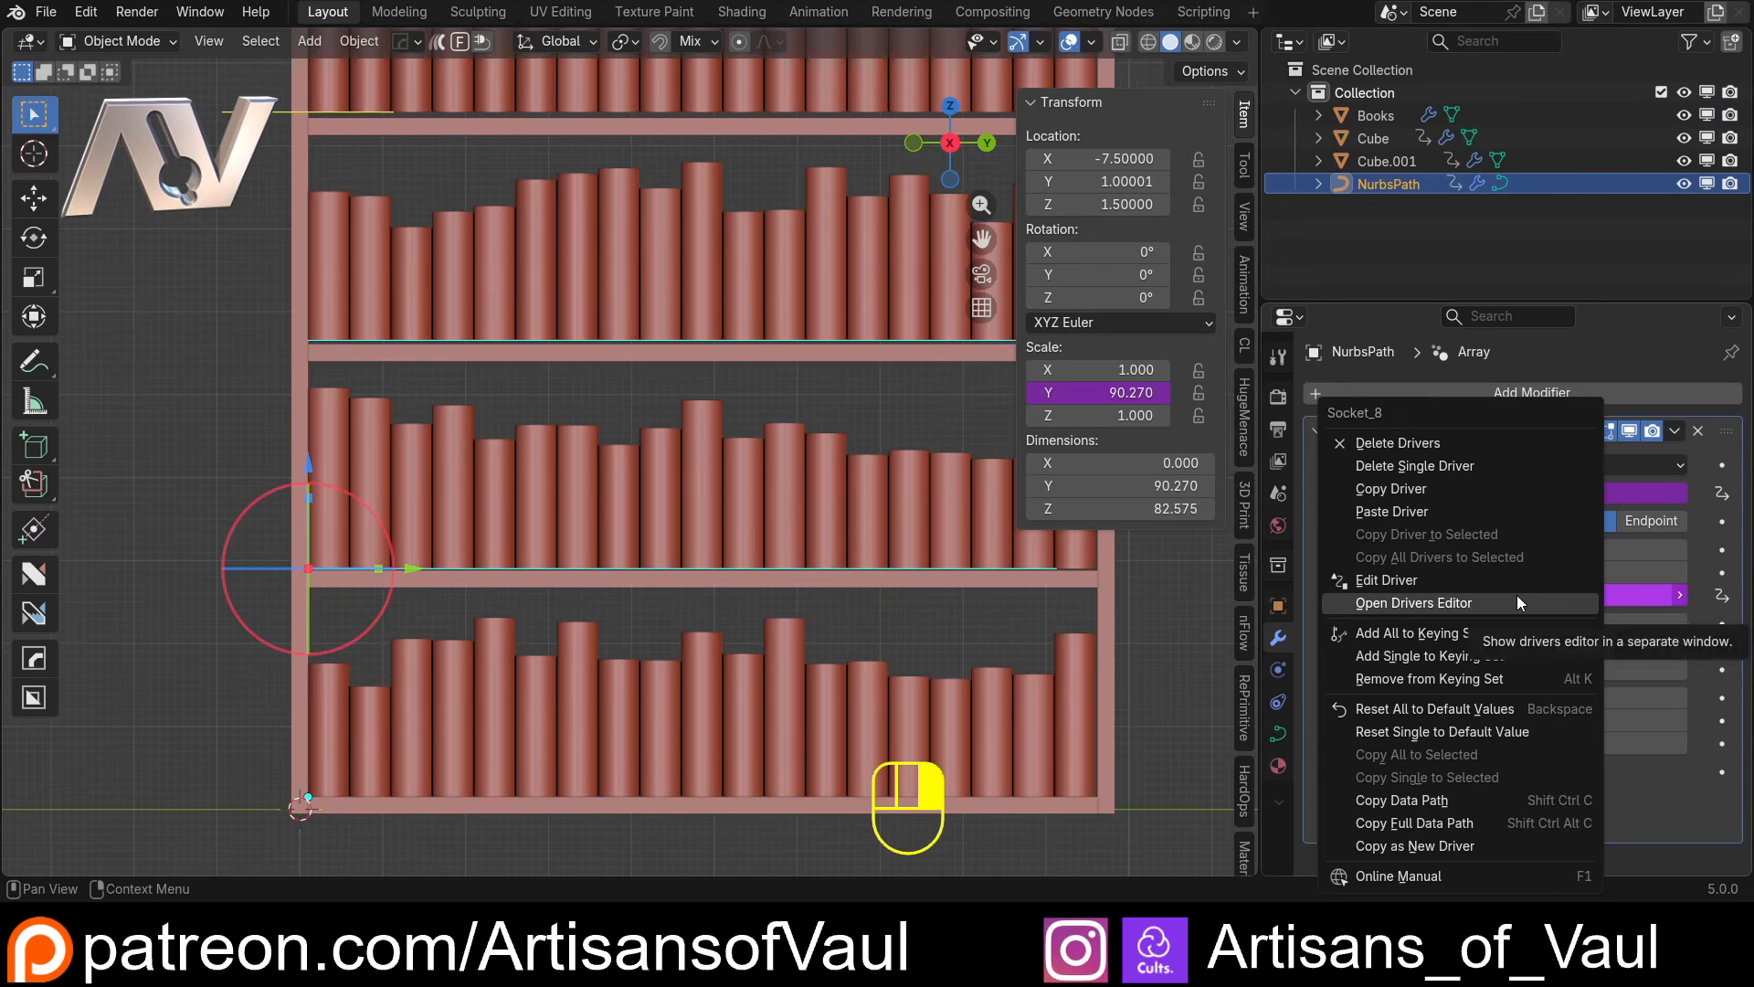
click(1452, 581)
click(1333, 380)
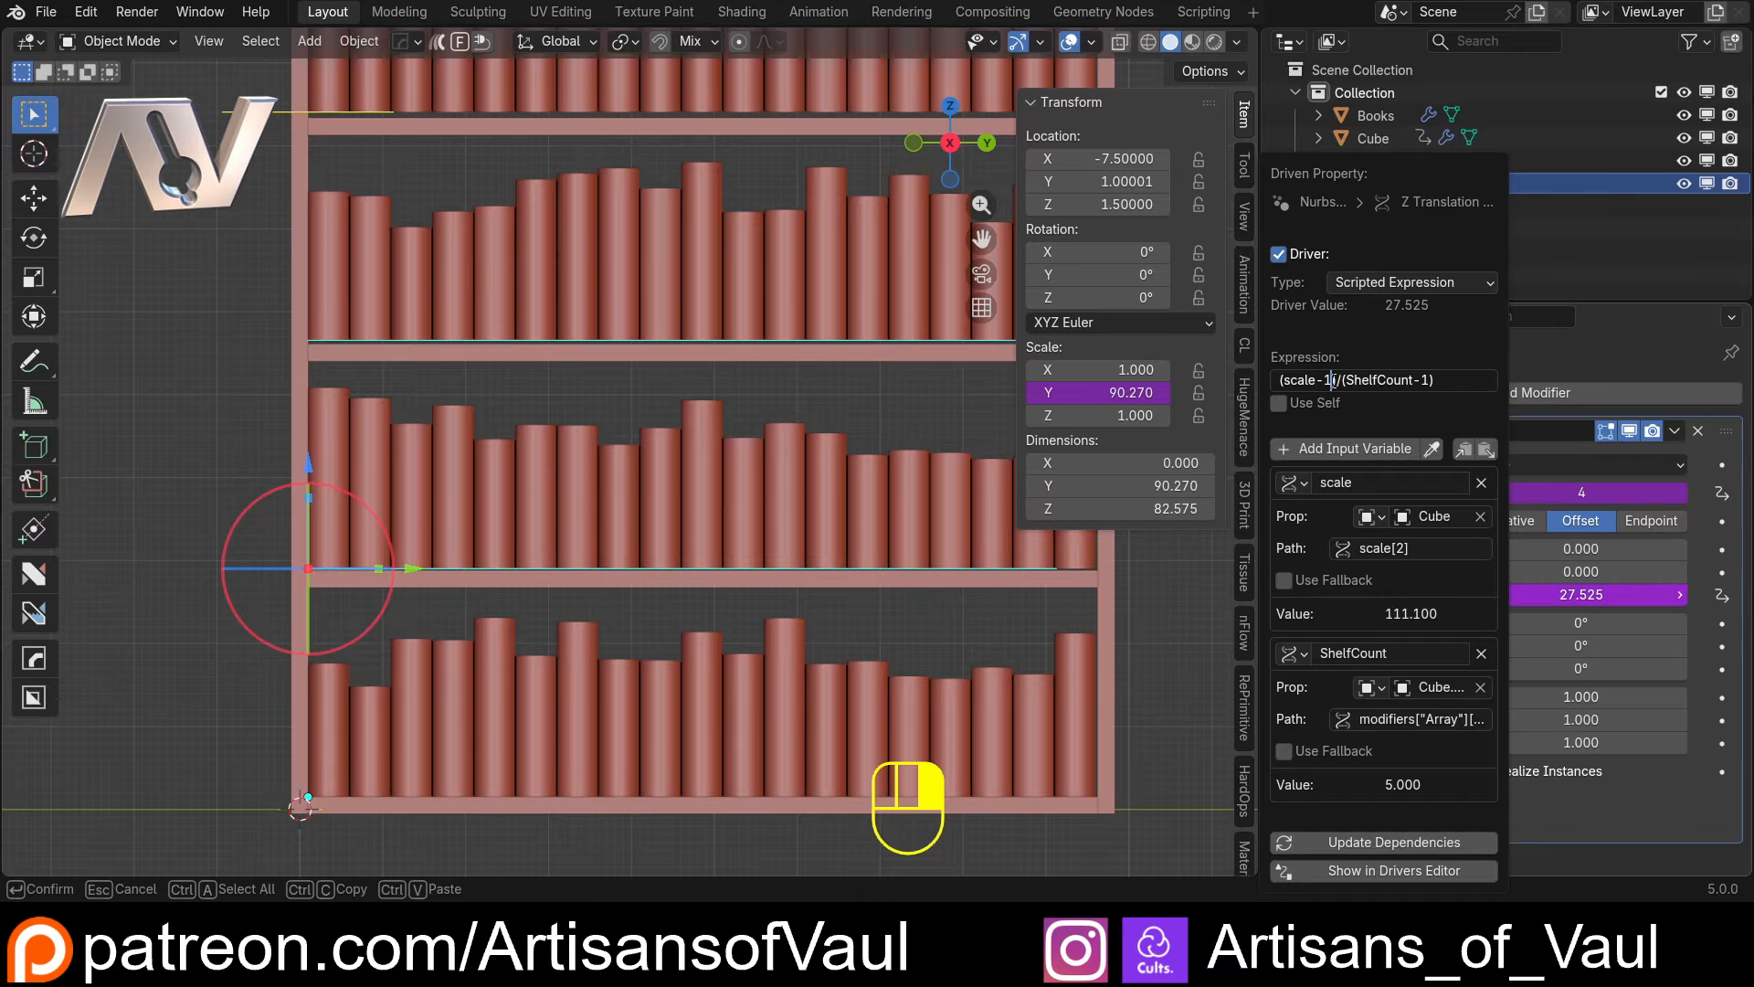
key(BackSpace)
text(2)
key(Return)
Check the book rows in wireframe and raise the side panels' Z scale to 126.76
key(shift+z)
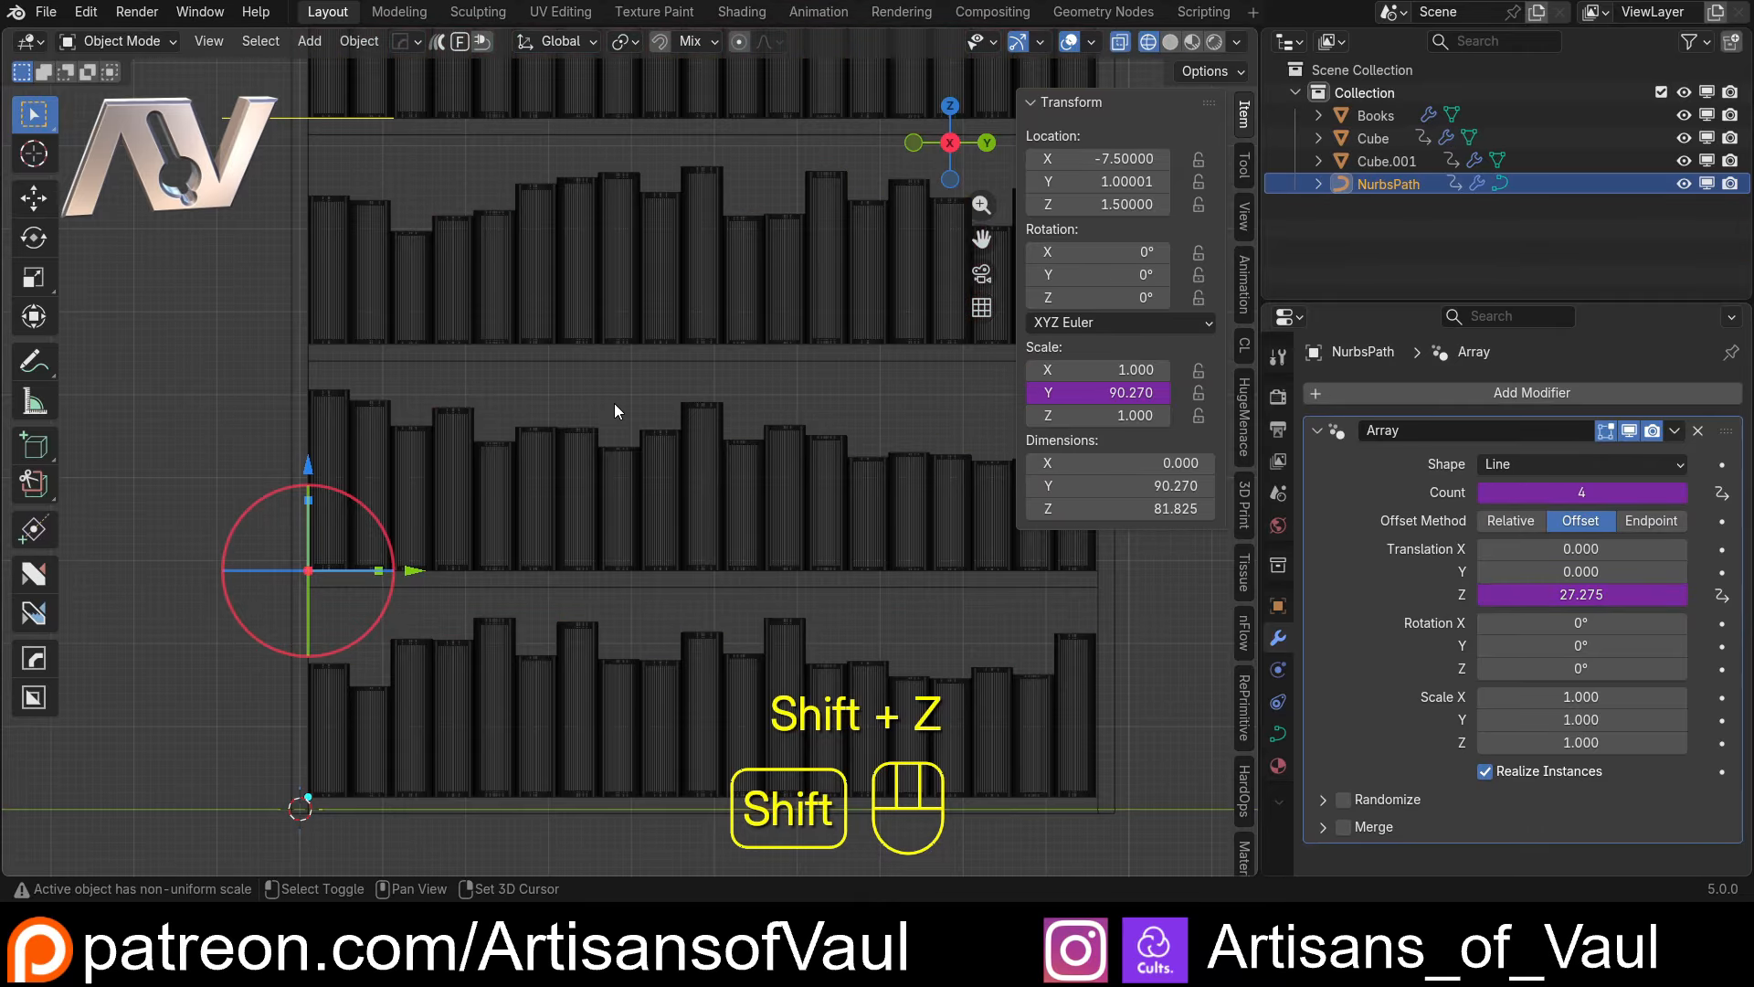
scroll(614, 403, down, 3)
shift+middle_drag(614, 403, 616, 480)
scroll(616, 458, up, 2)
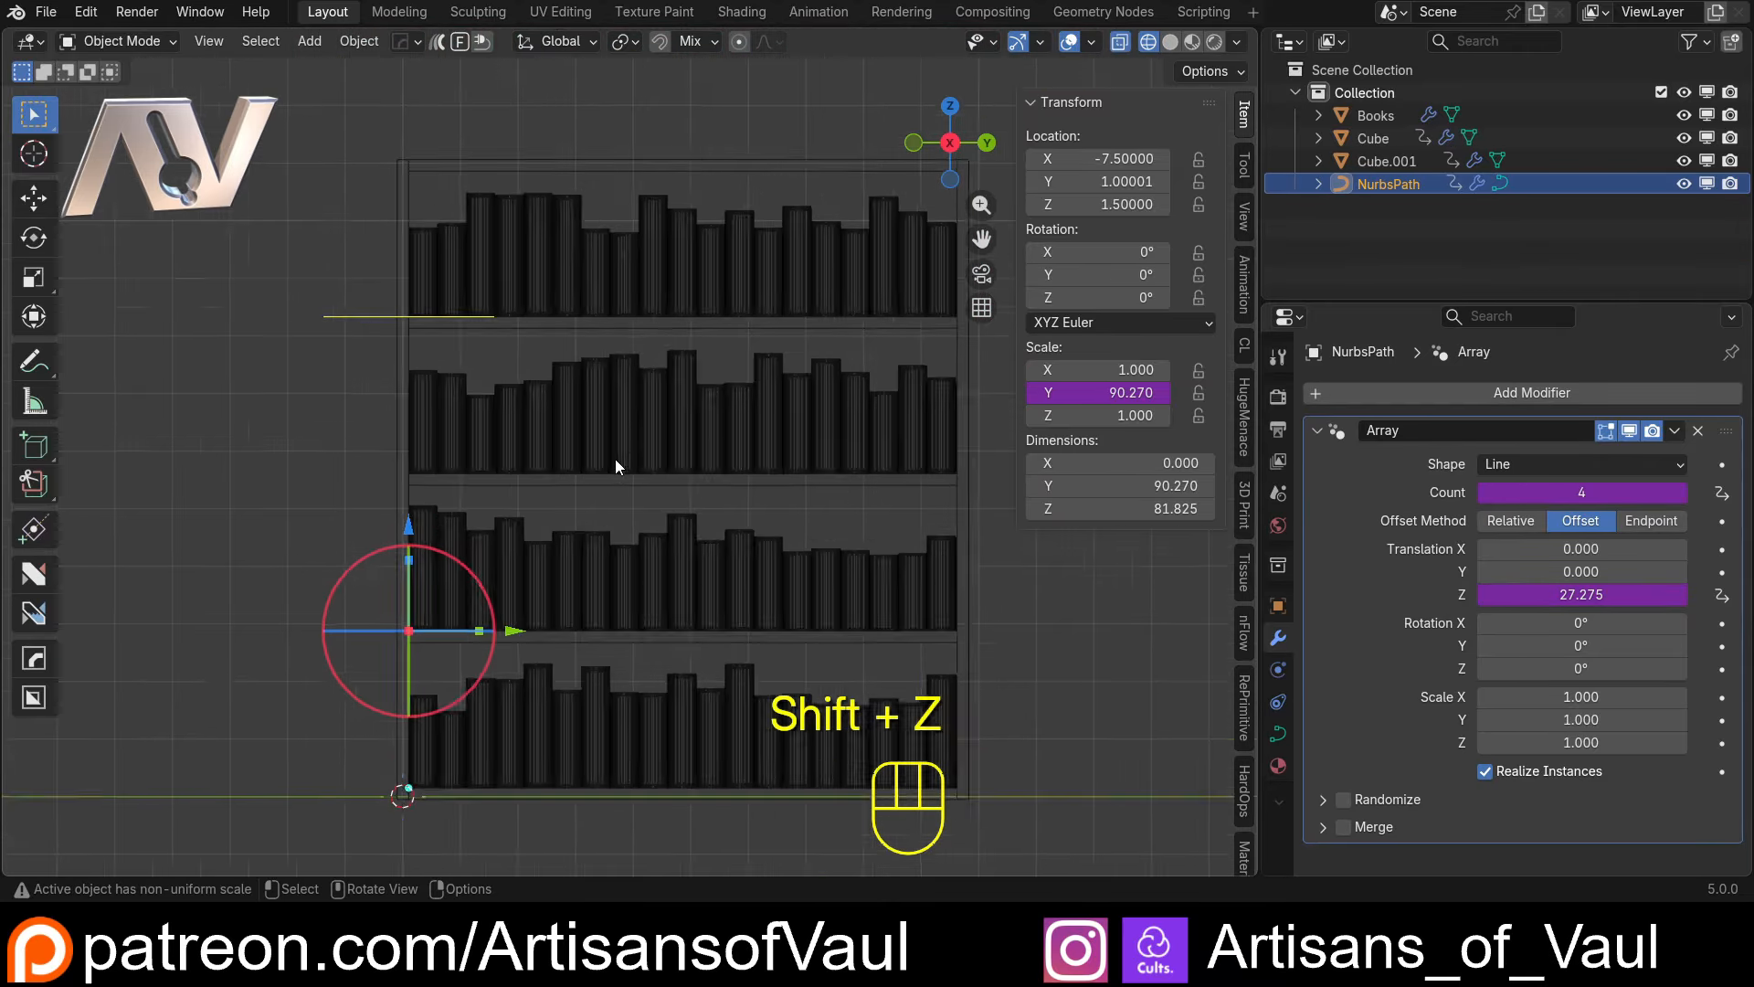
key(shift+z)
mouse_move(633, 570)
shift+middle_down()
mouse_move(622, 354)
mouse_move(681, 462)
shift+middle_up()
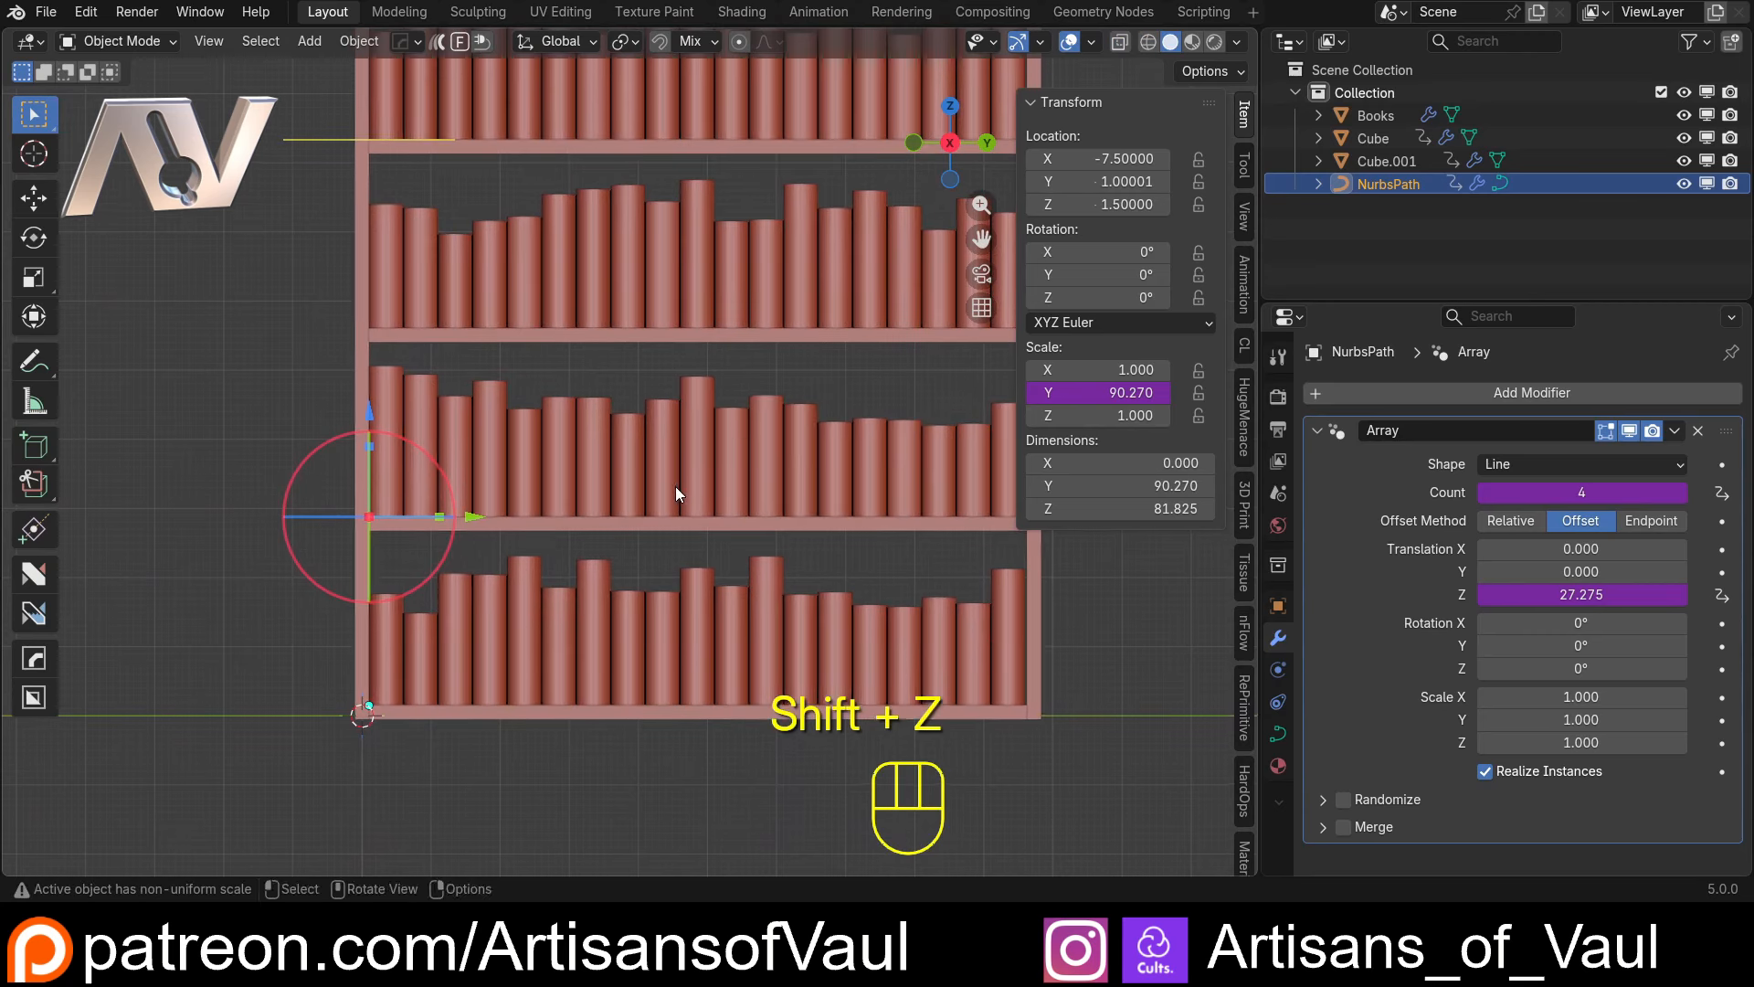
click(1034, 585)
drag(1067, 415, 1146, 415)
scroll(354, 323, down, 4)
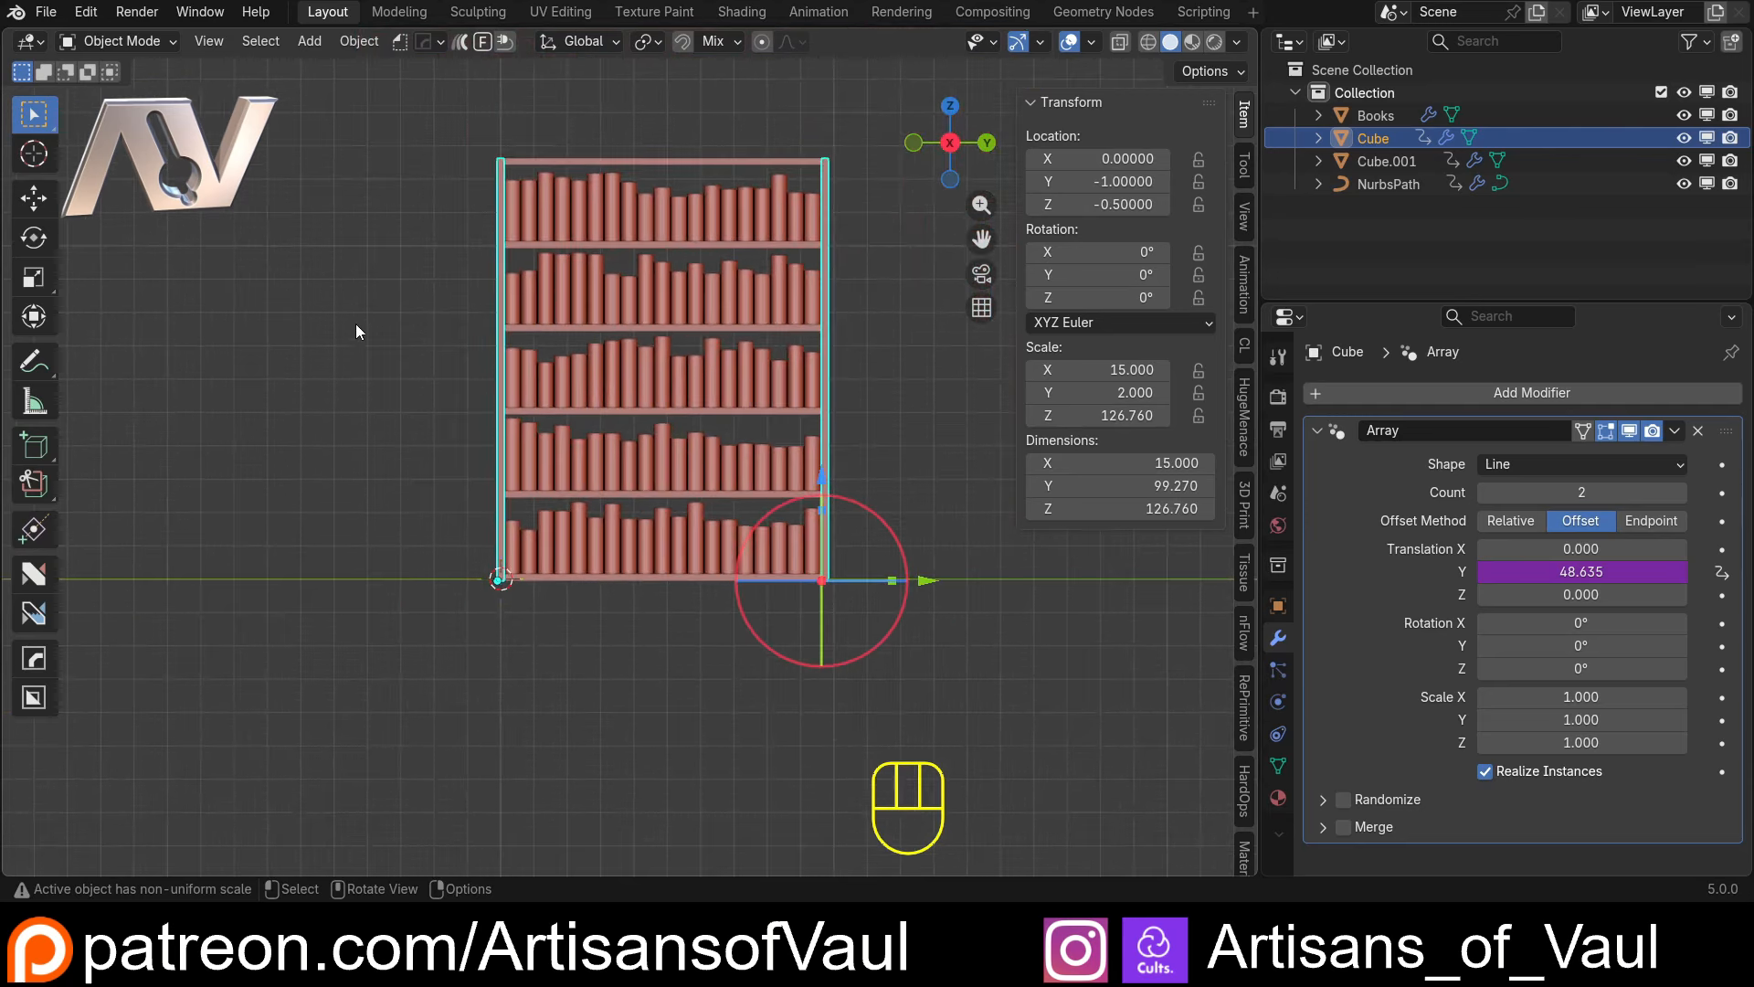
Examine the resized bookcase and its book rows from several angles
middle_drag(355, 323, 608, 502)
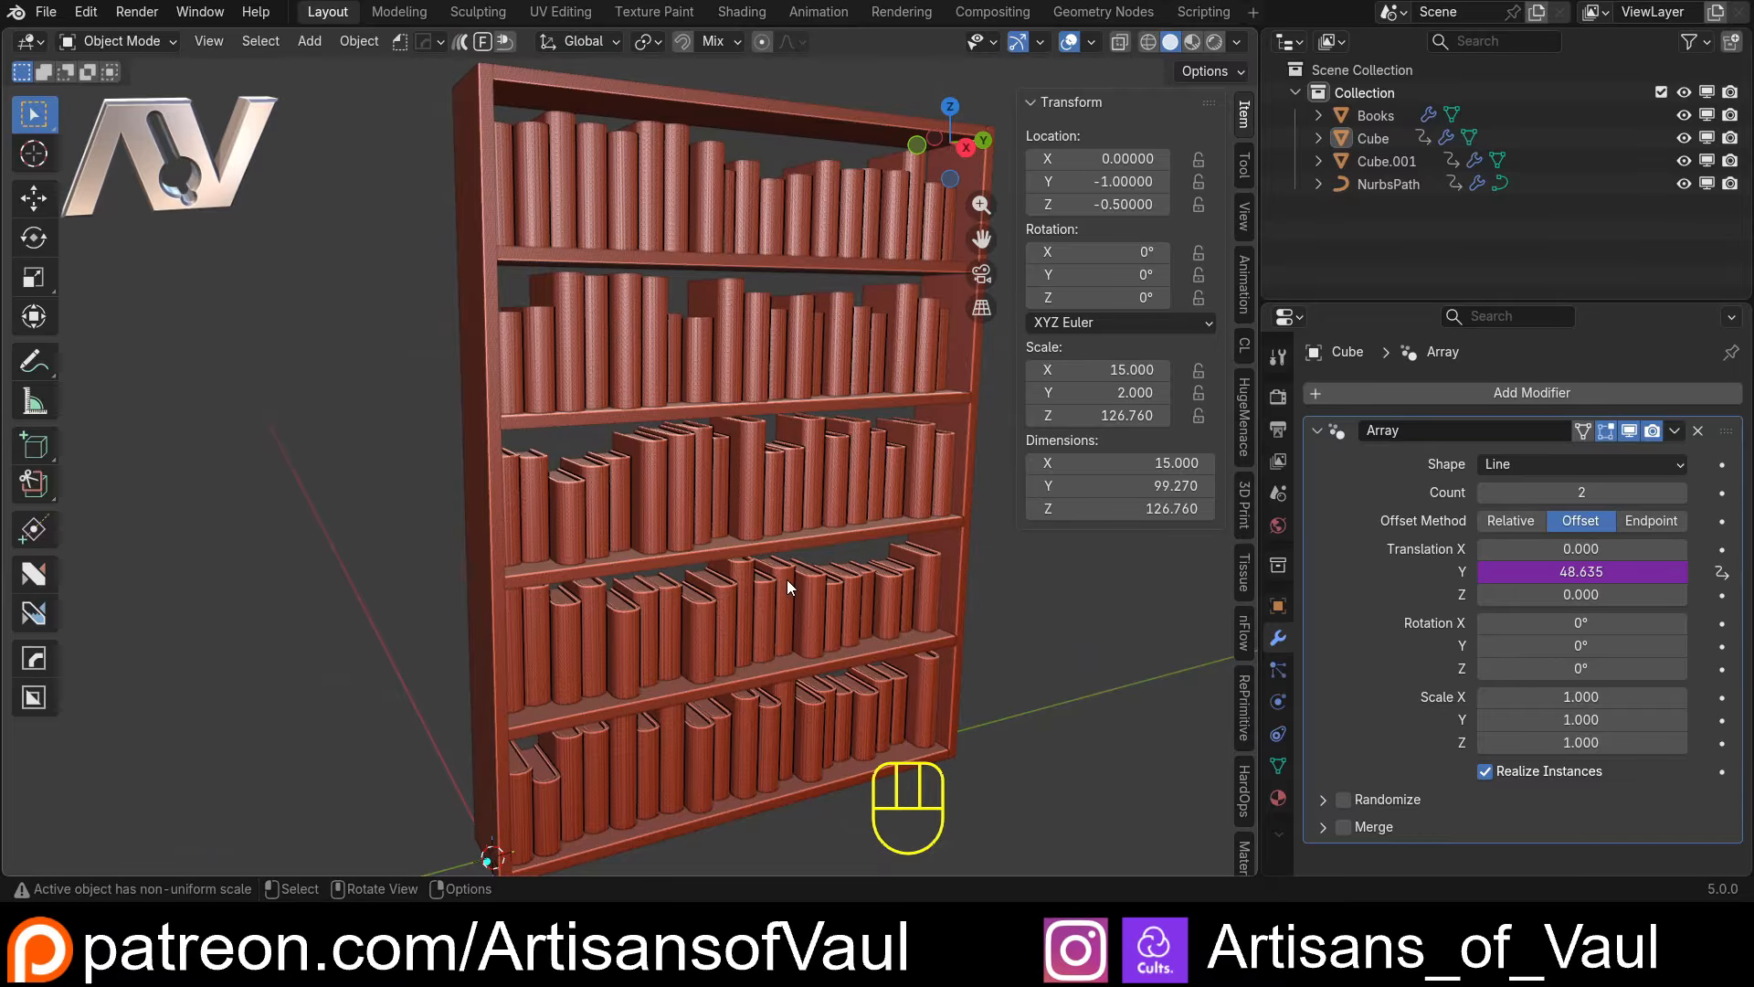
scroll(815, 510, down, 3)
shift+middle_drag(809, 470, 713, 456)
scroll(700, 474, up, 2)
middle_drag(603, 458, 682, 475)
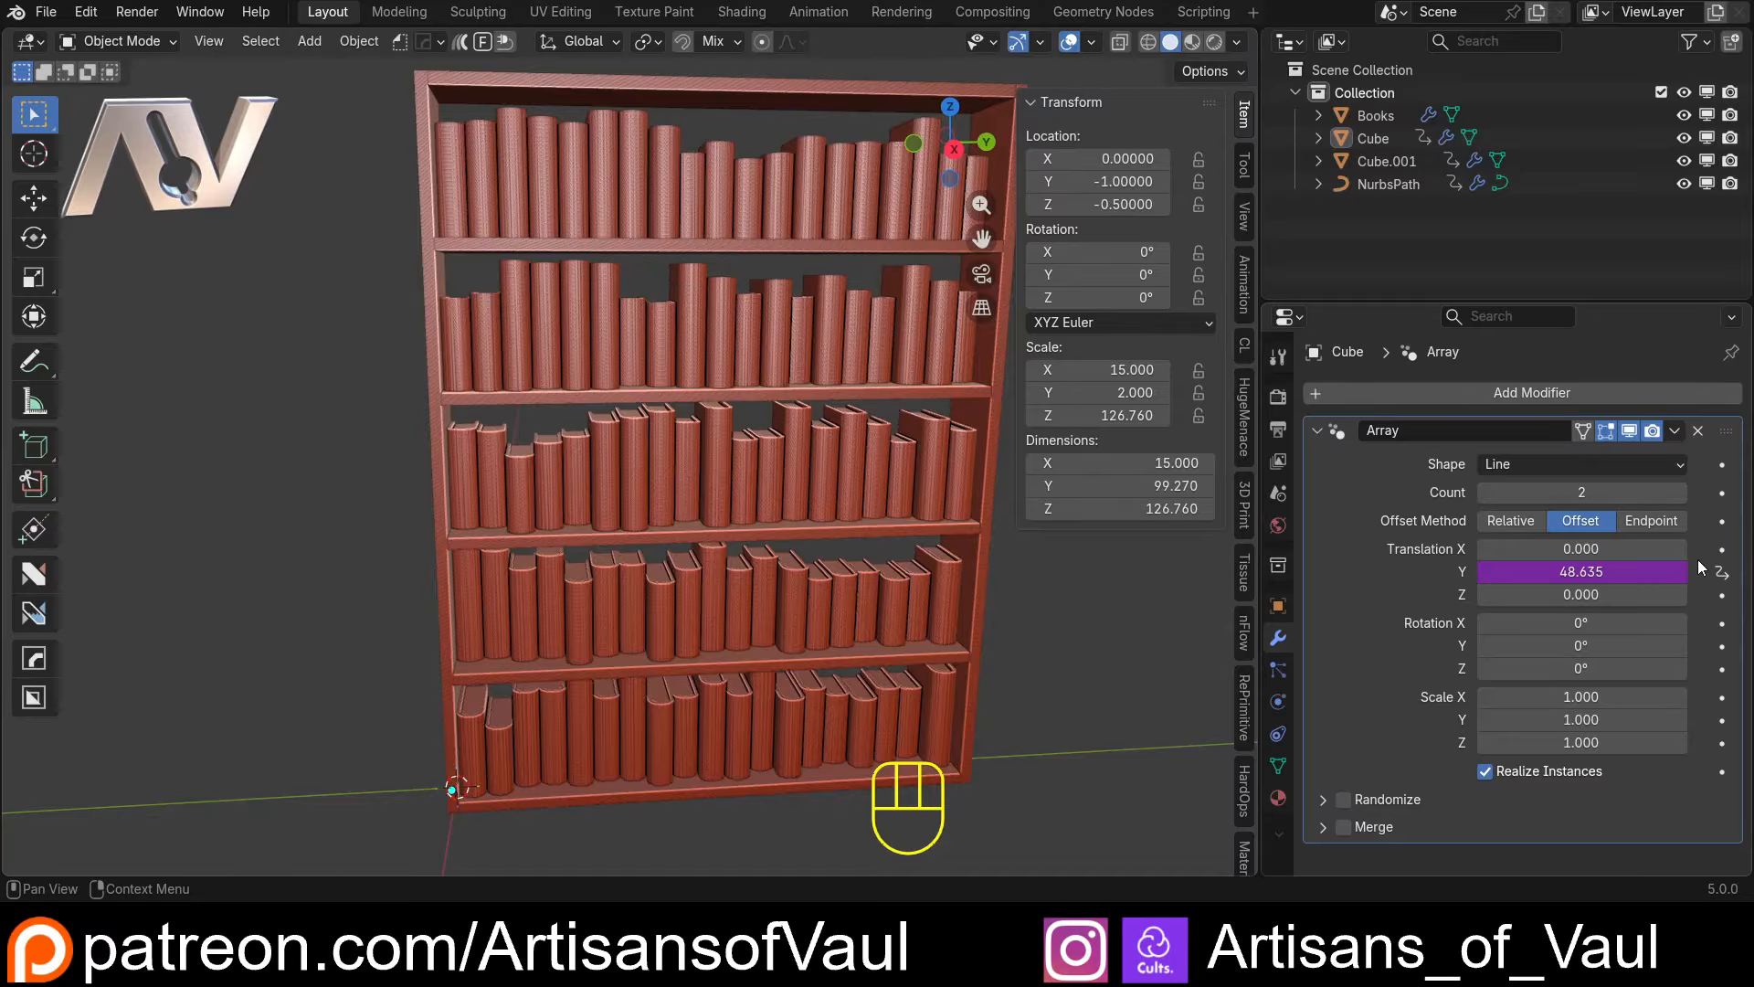
mouse_move(948, 549)
middle_down()
mouse_move(863, 548)
mouse_move(967, 549)
middle_up()
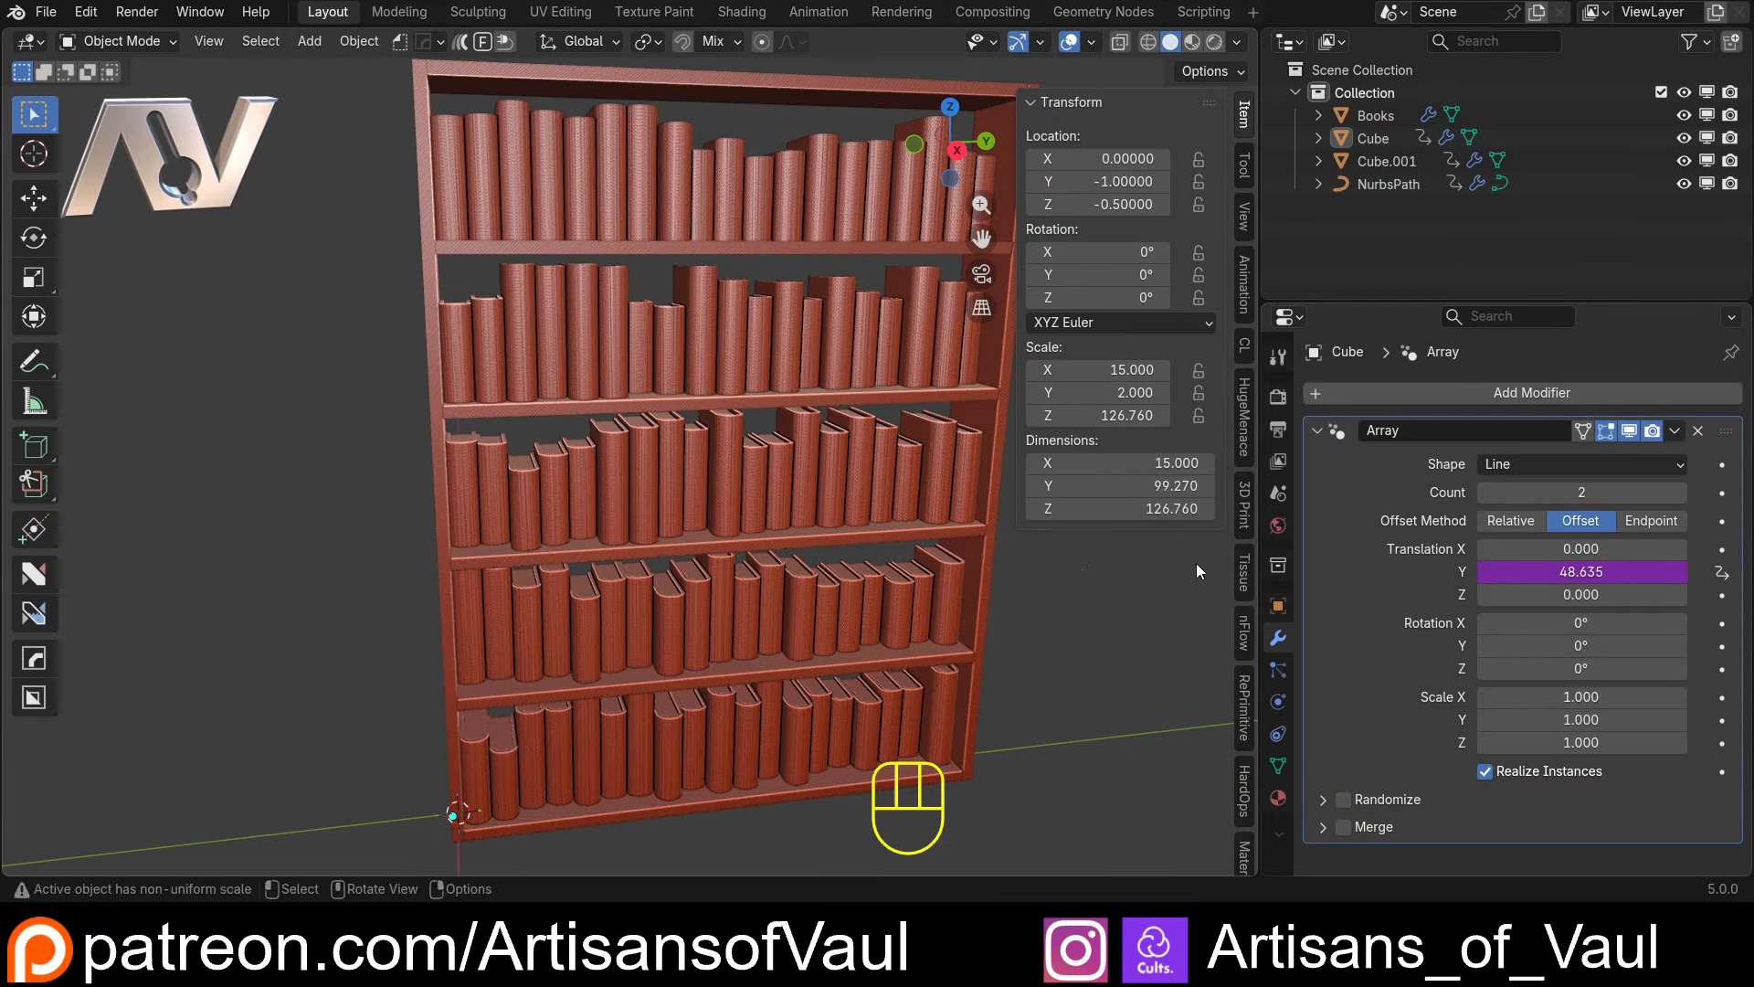
middle_drag(730, 557, 616, 549)
scroll(674, 539, down, 1)
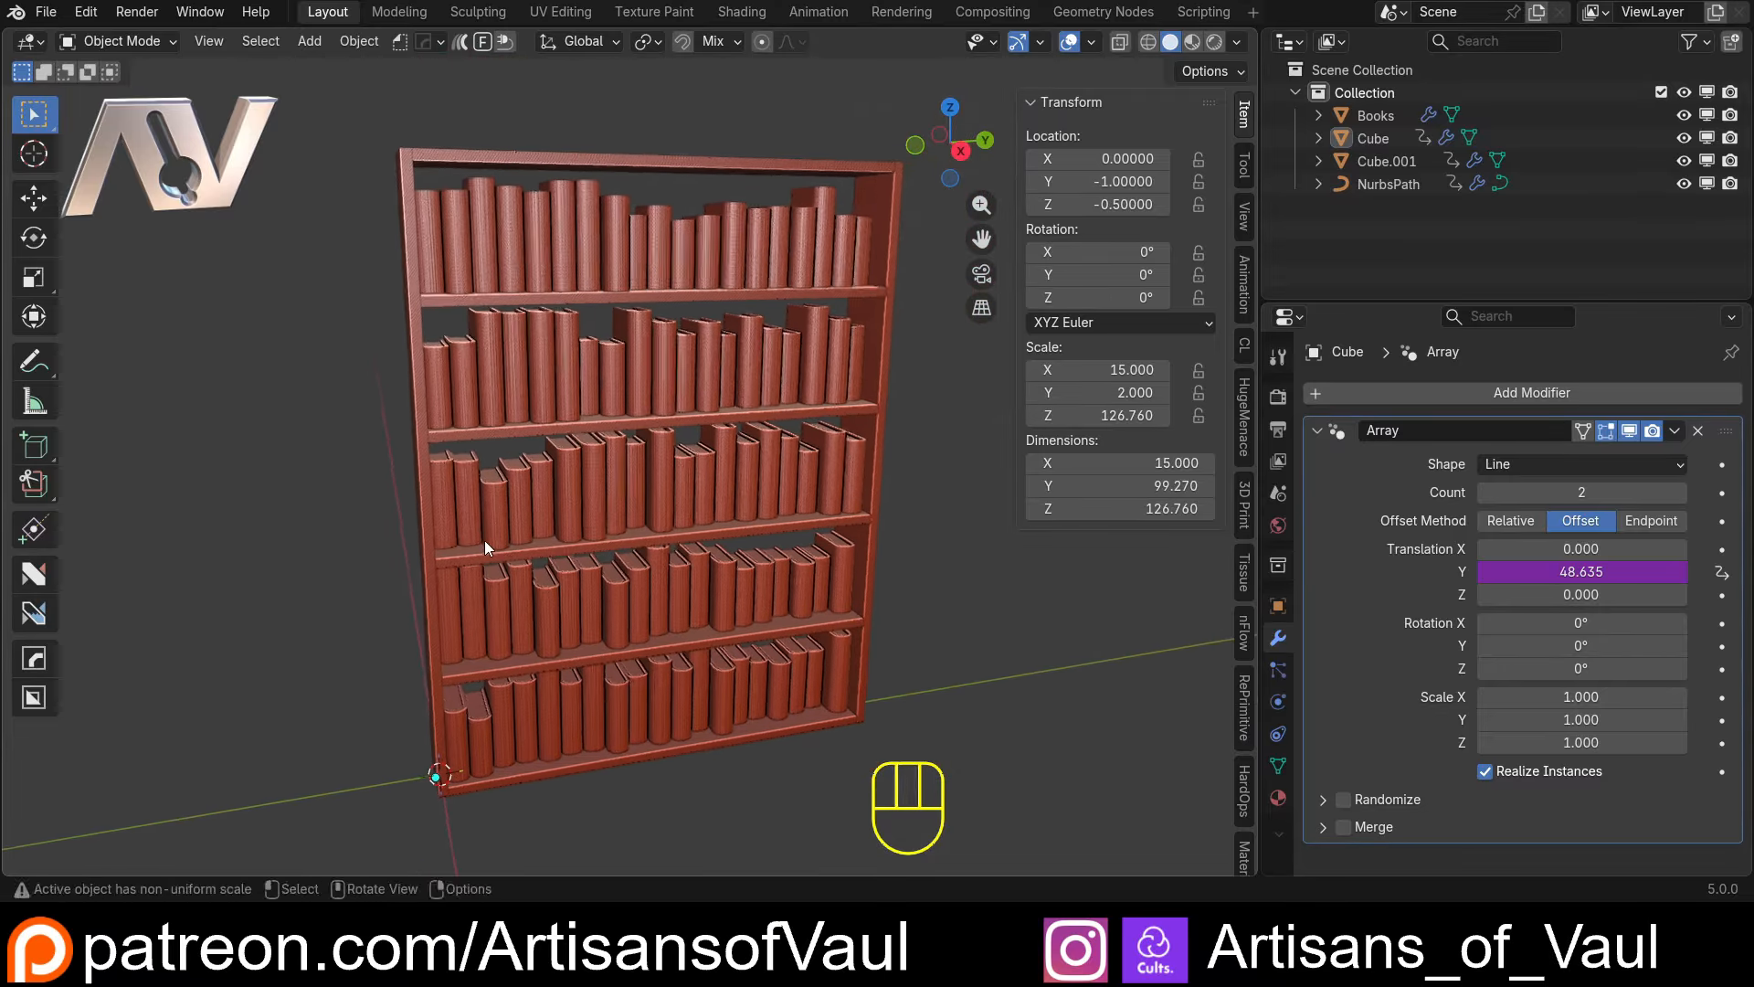
Hide the transform sidebar and view the full bookcase from the front and side
middle_drag(484, 540, 529, 527)
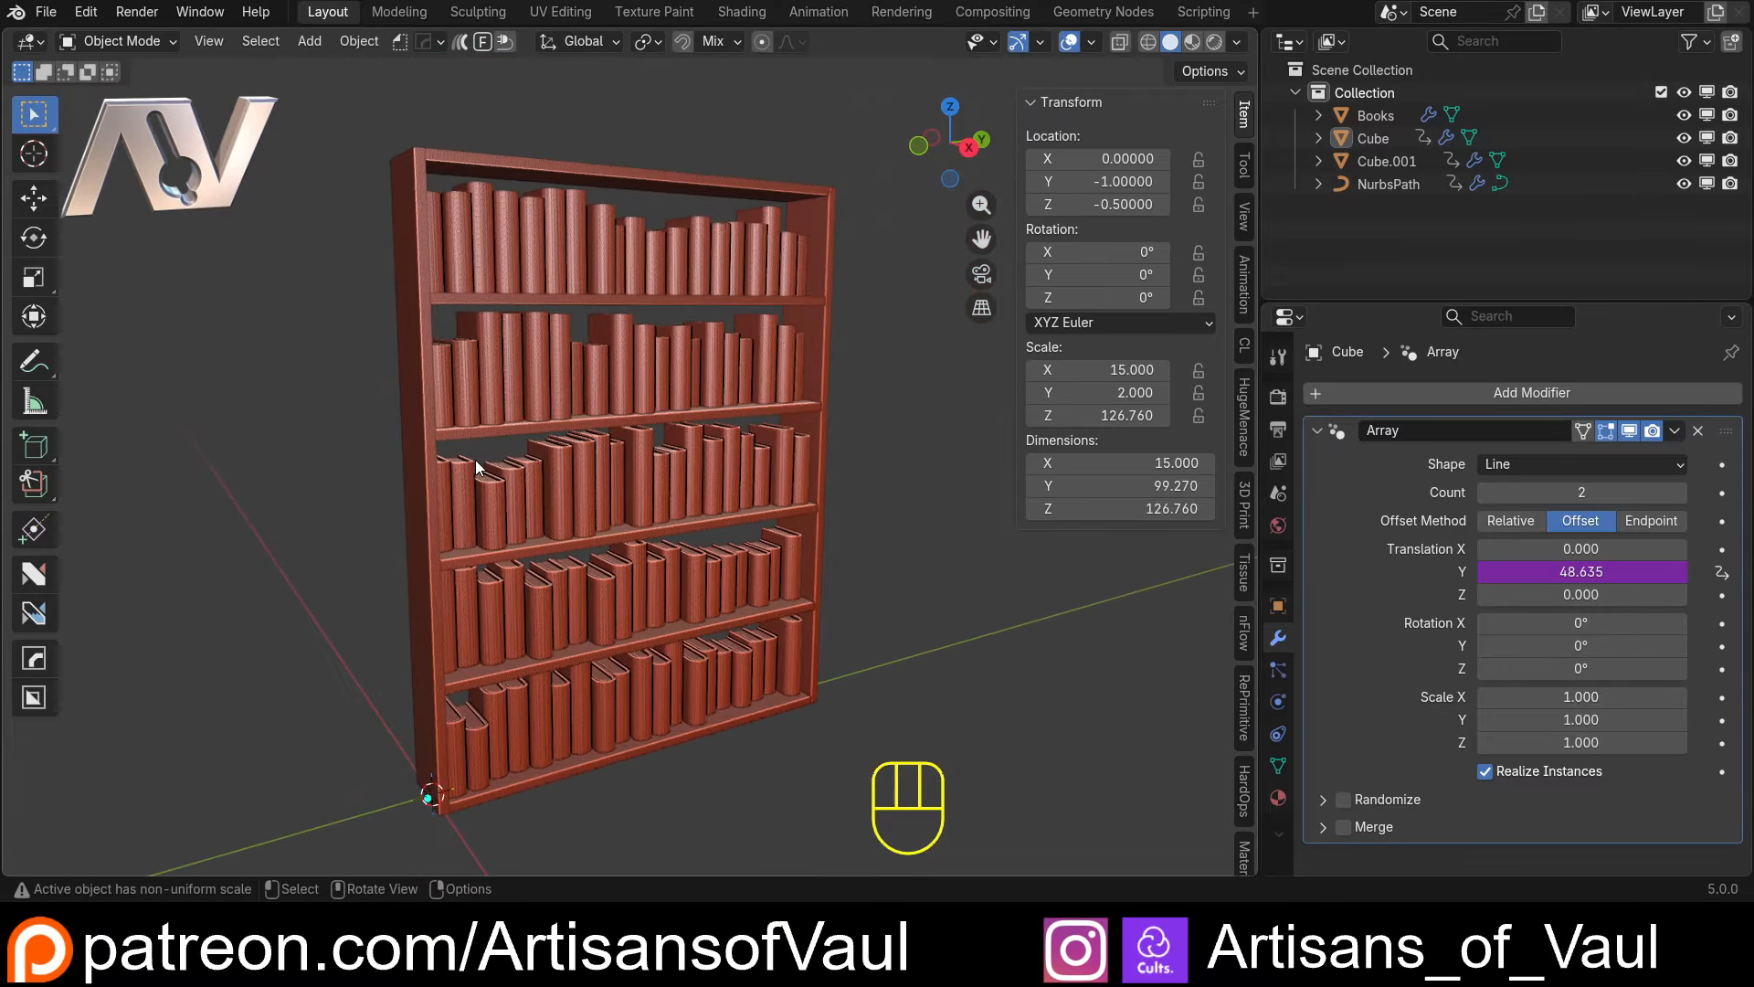
middle_drag(544, 415, 508, 462)
key(n)
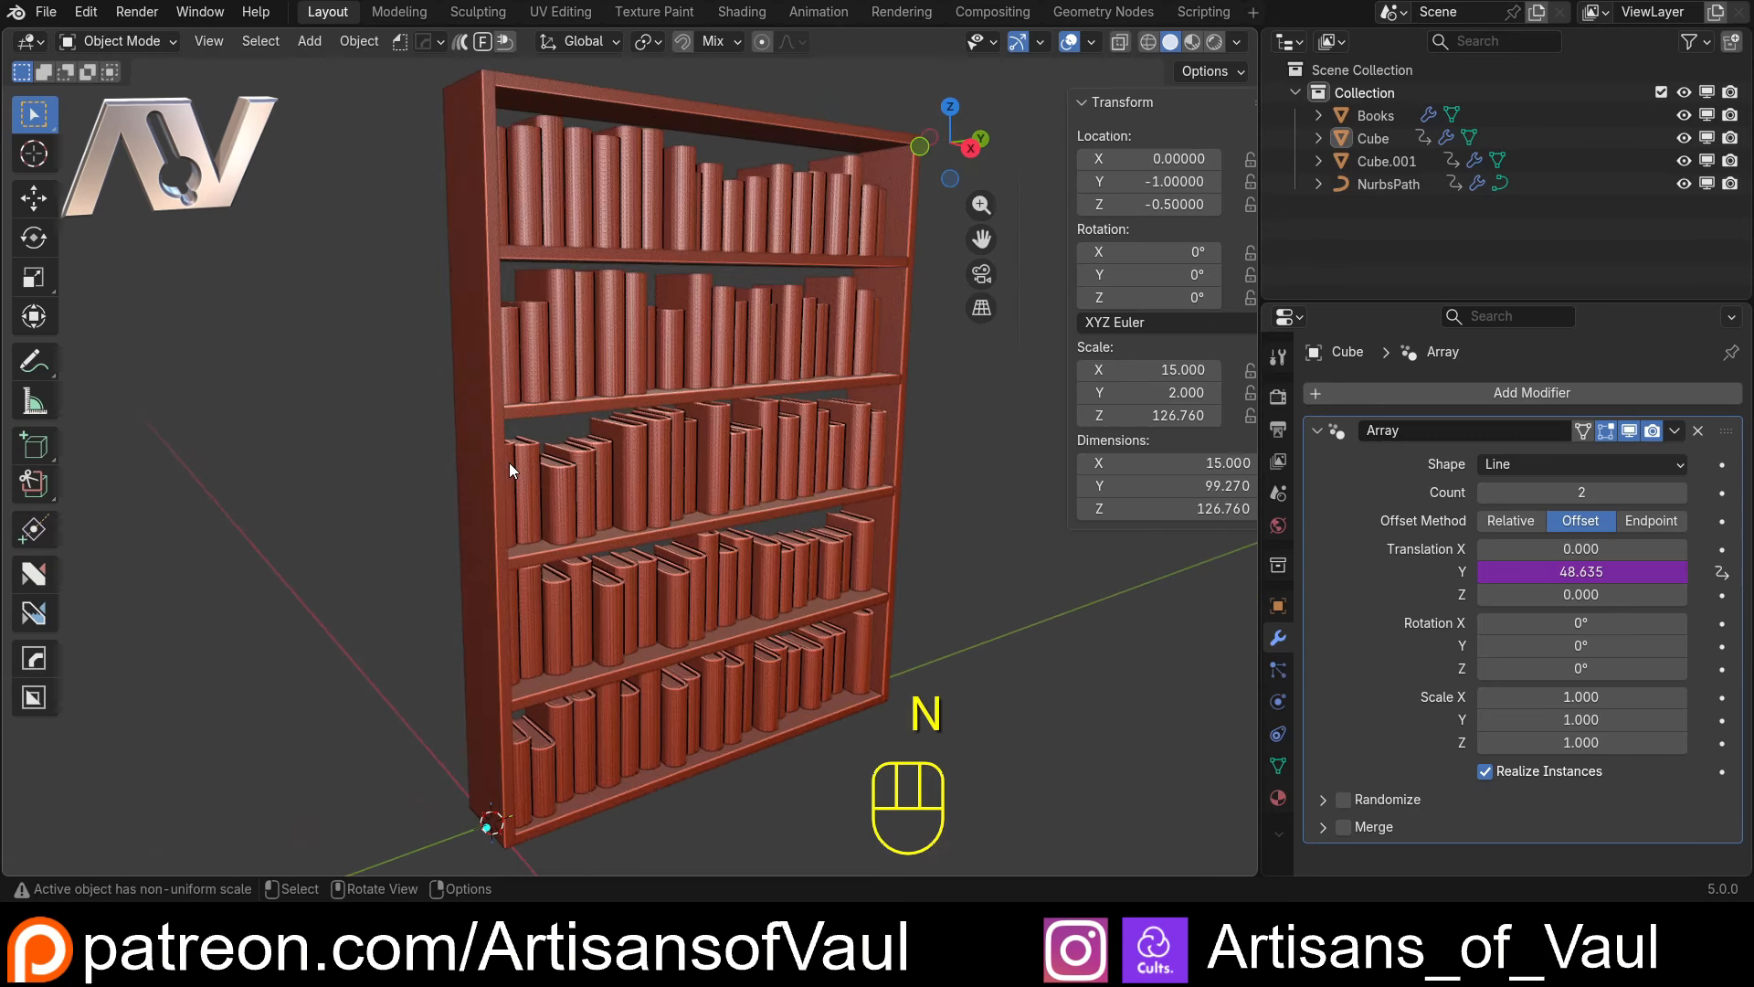
middle_drag(352, 440, 367, 468)
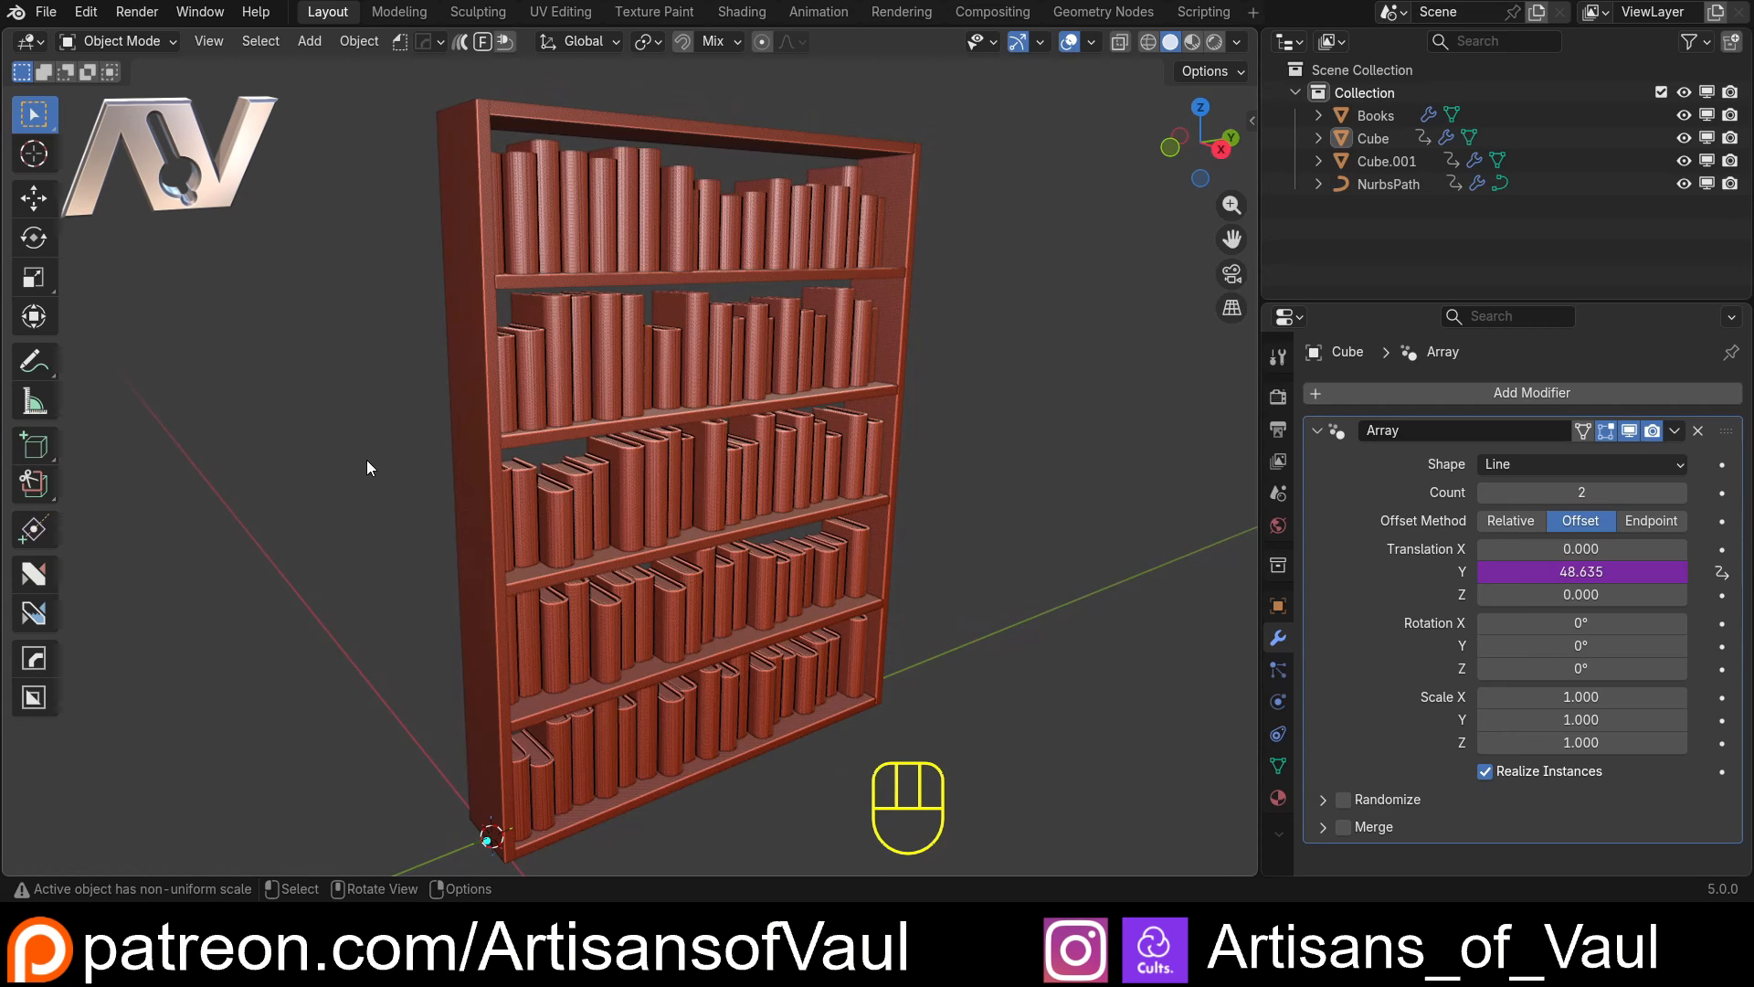
middle_drag(444, 526, 406, 517)
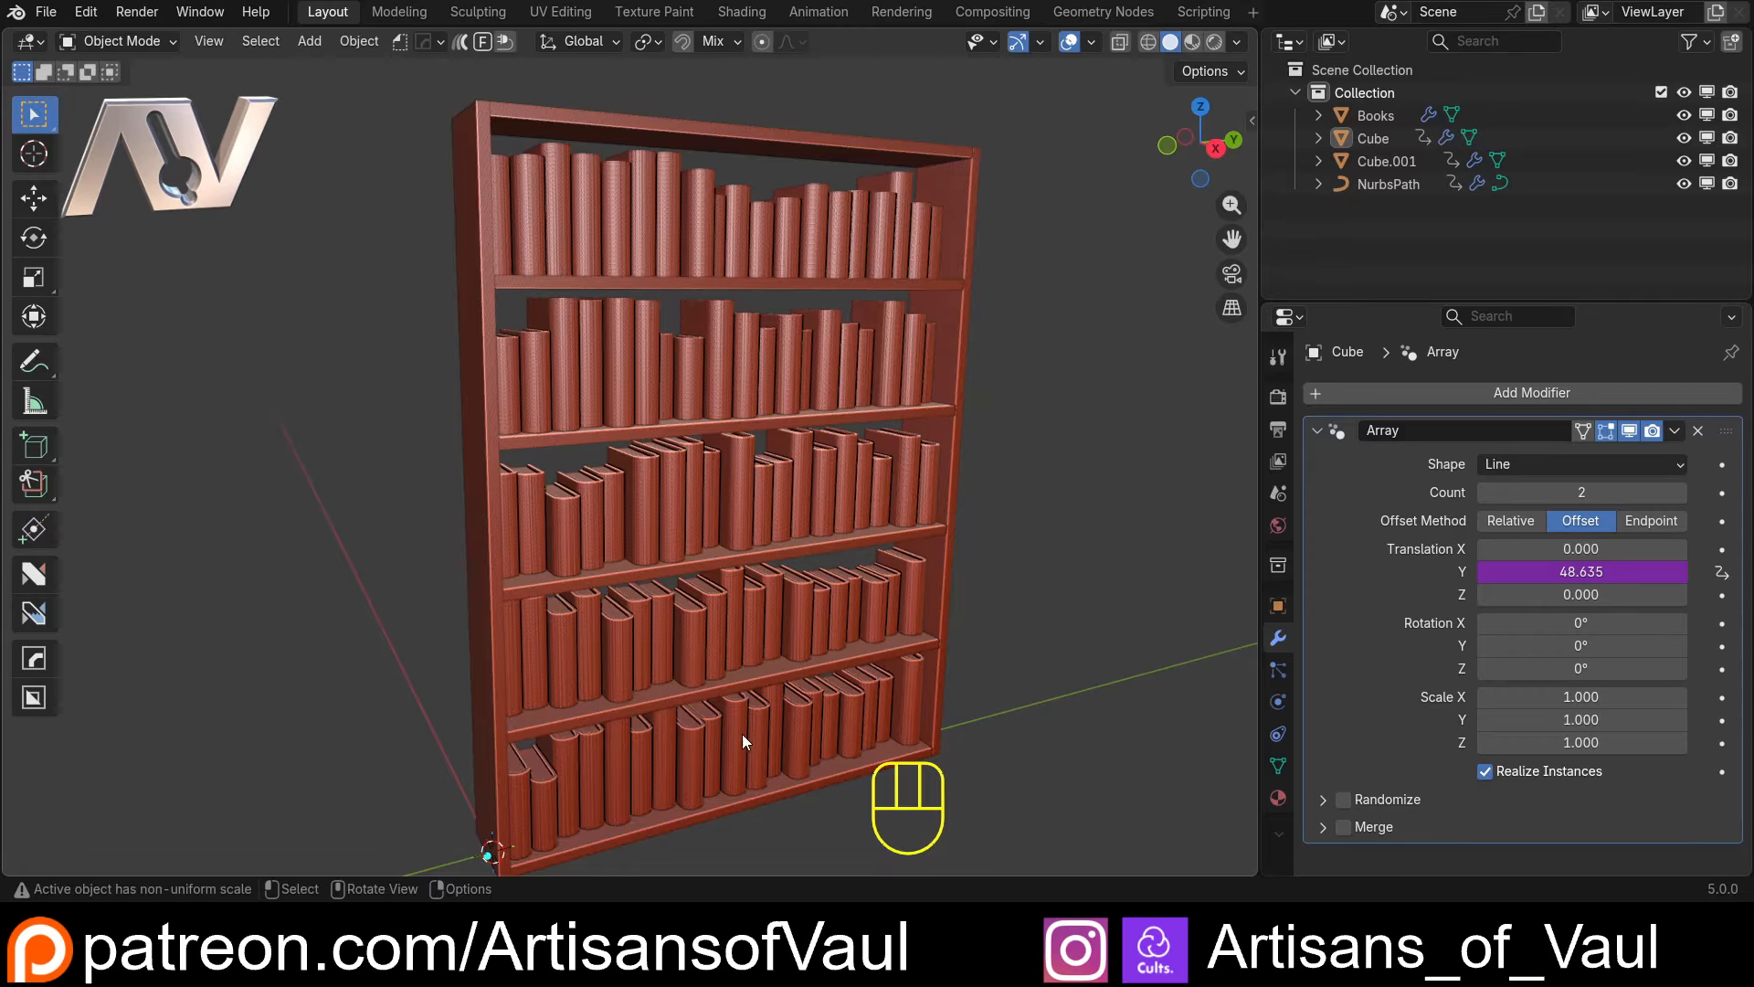
Select the books and turn their Array modifier's Per Curve option off and back on to compare the rows
click(736, 710)
click(1002, 435)
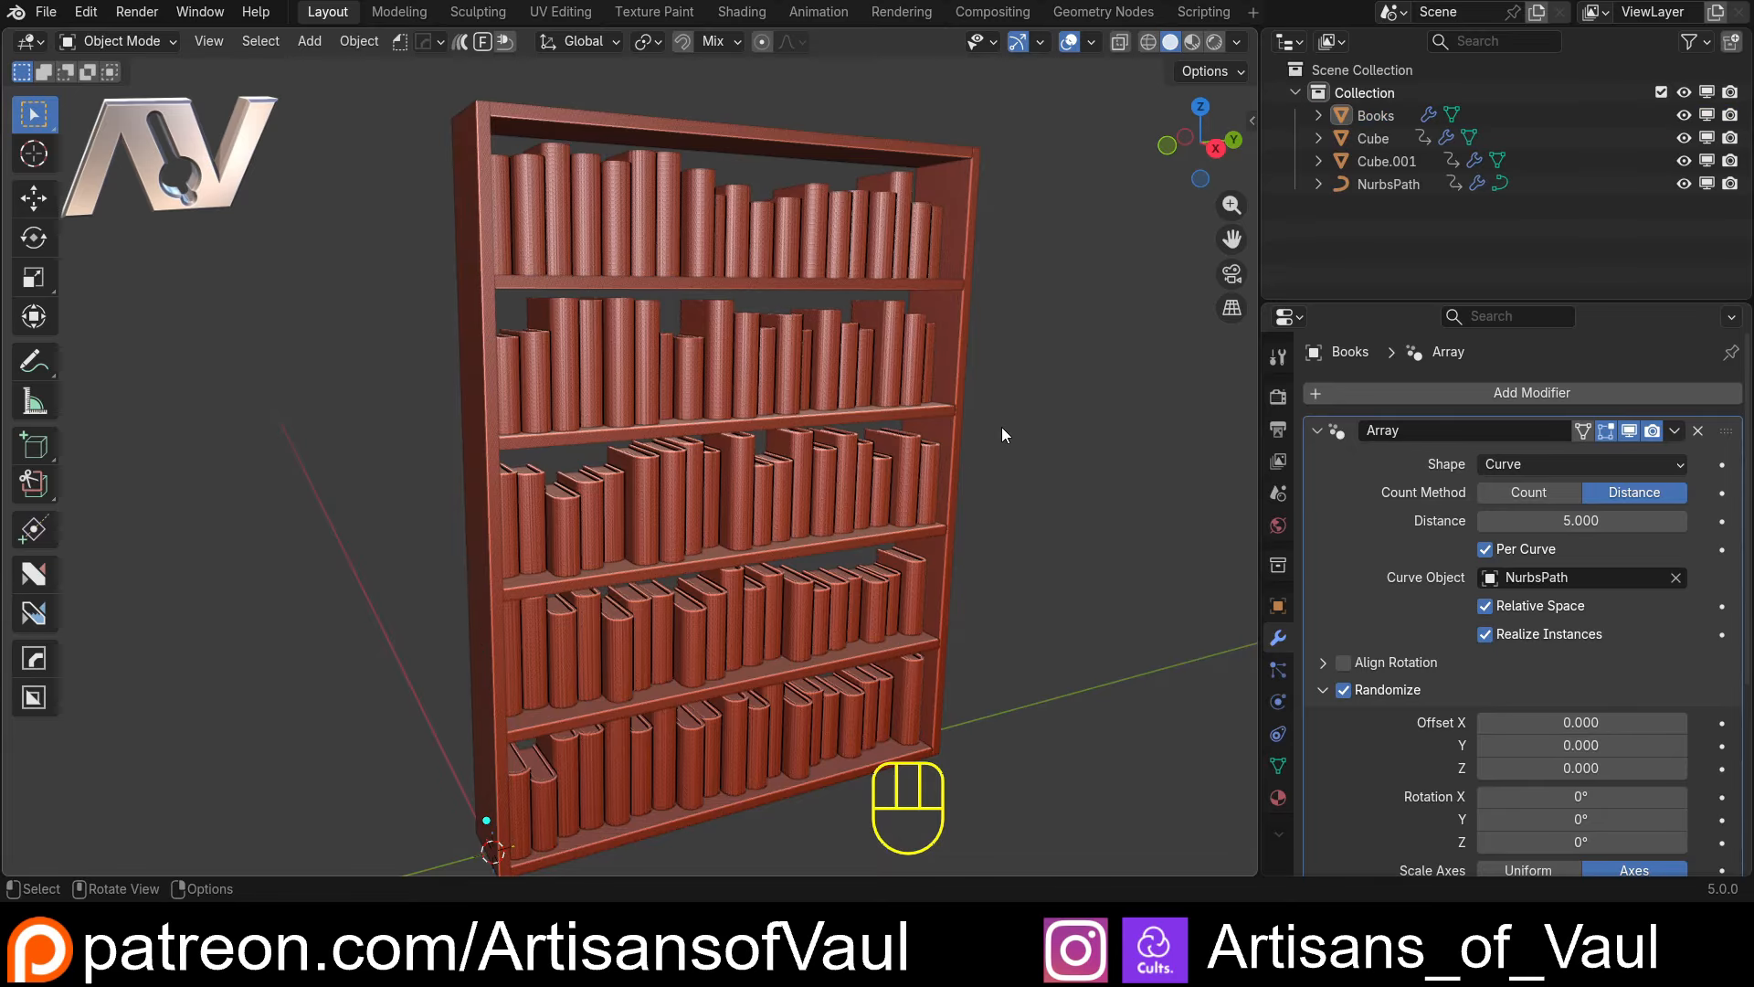
click(753, 498)
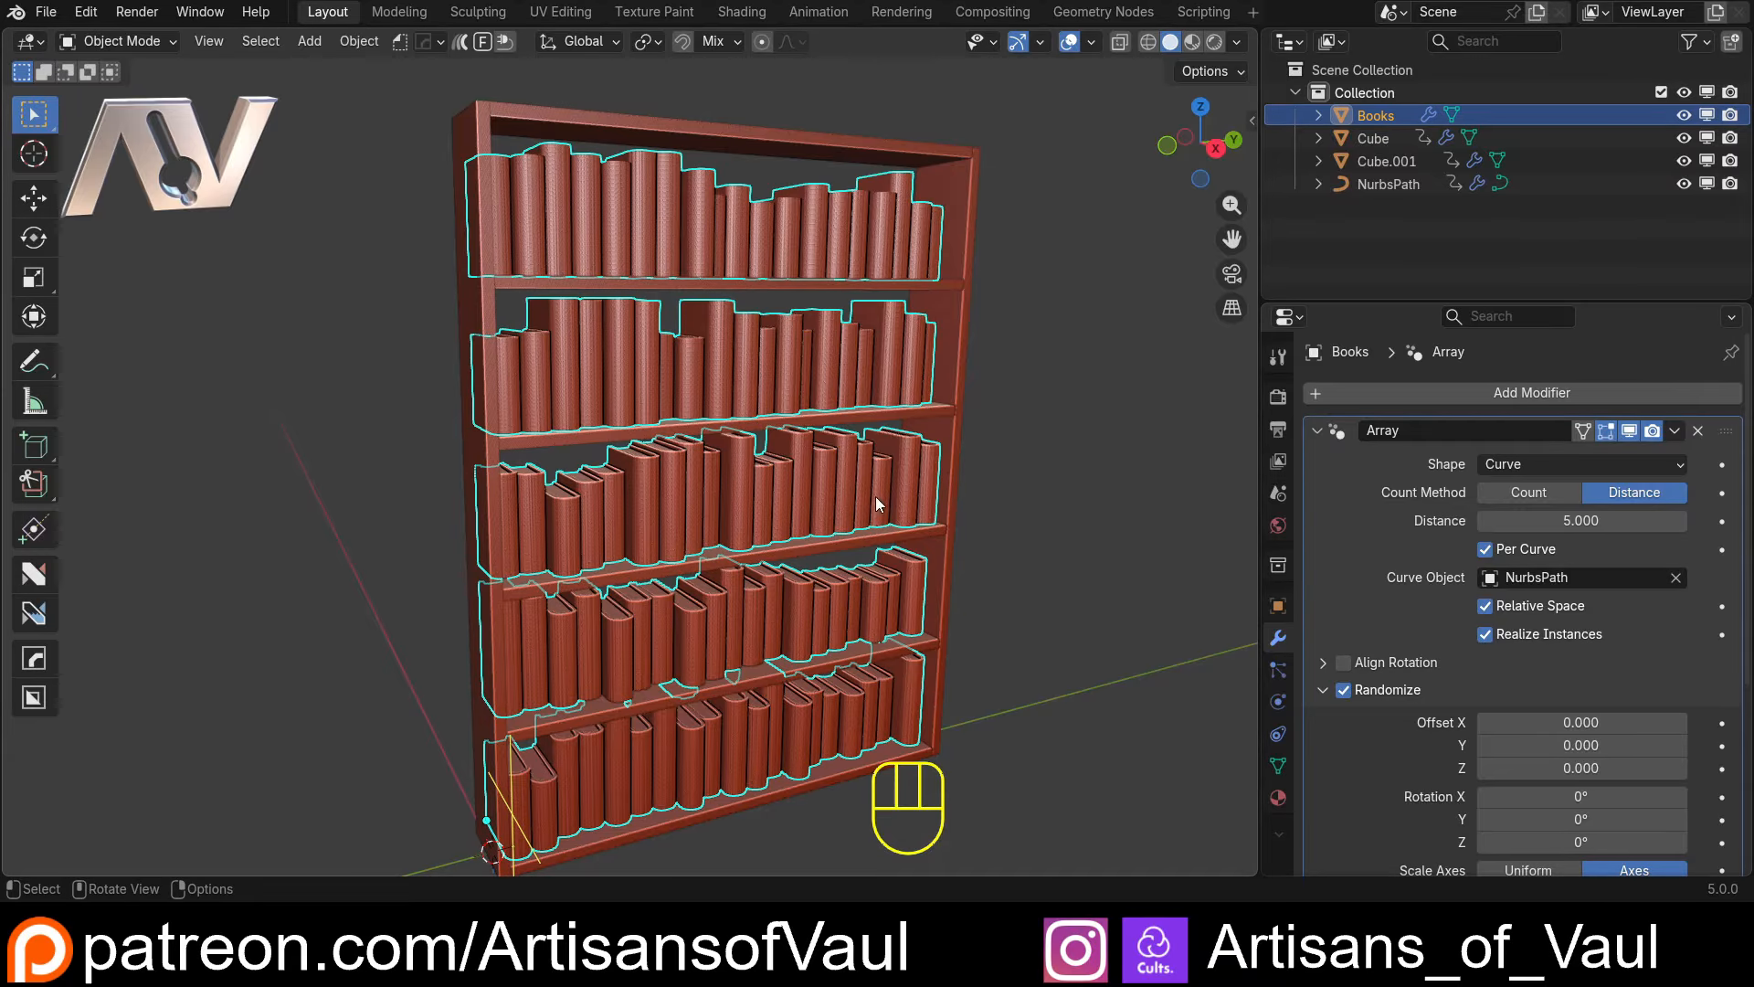
middle_drag(875, 496, 962, 457)
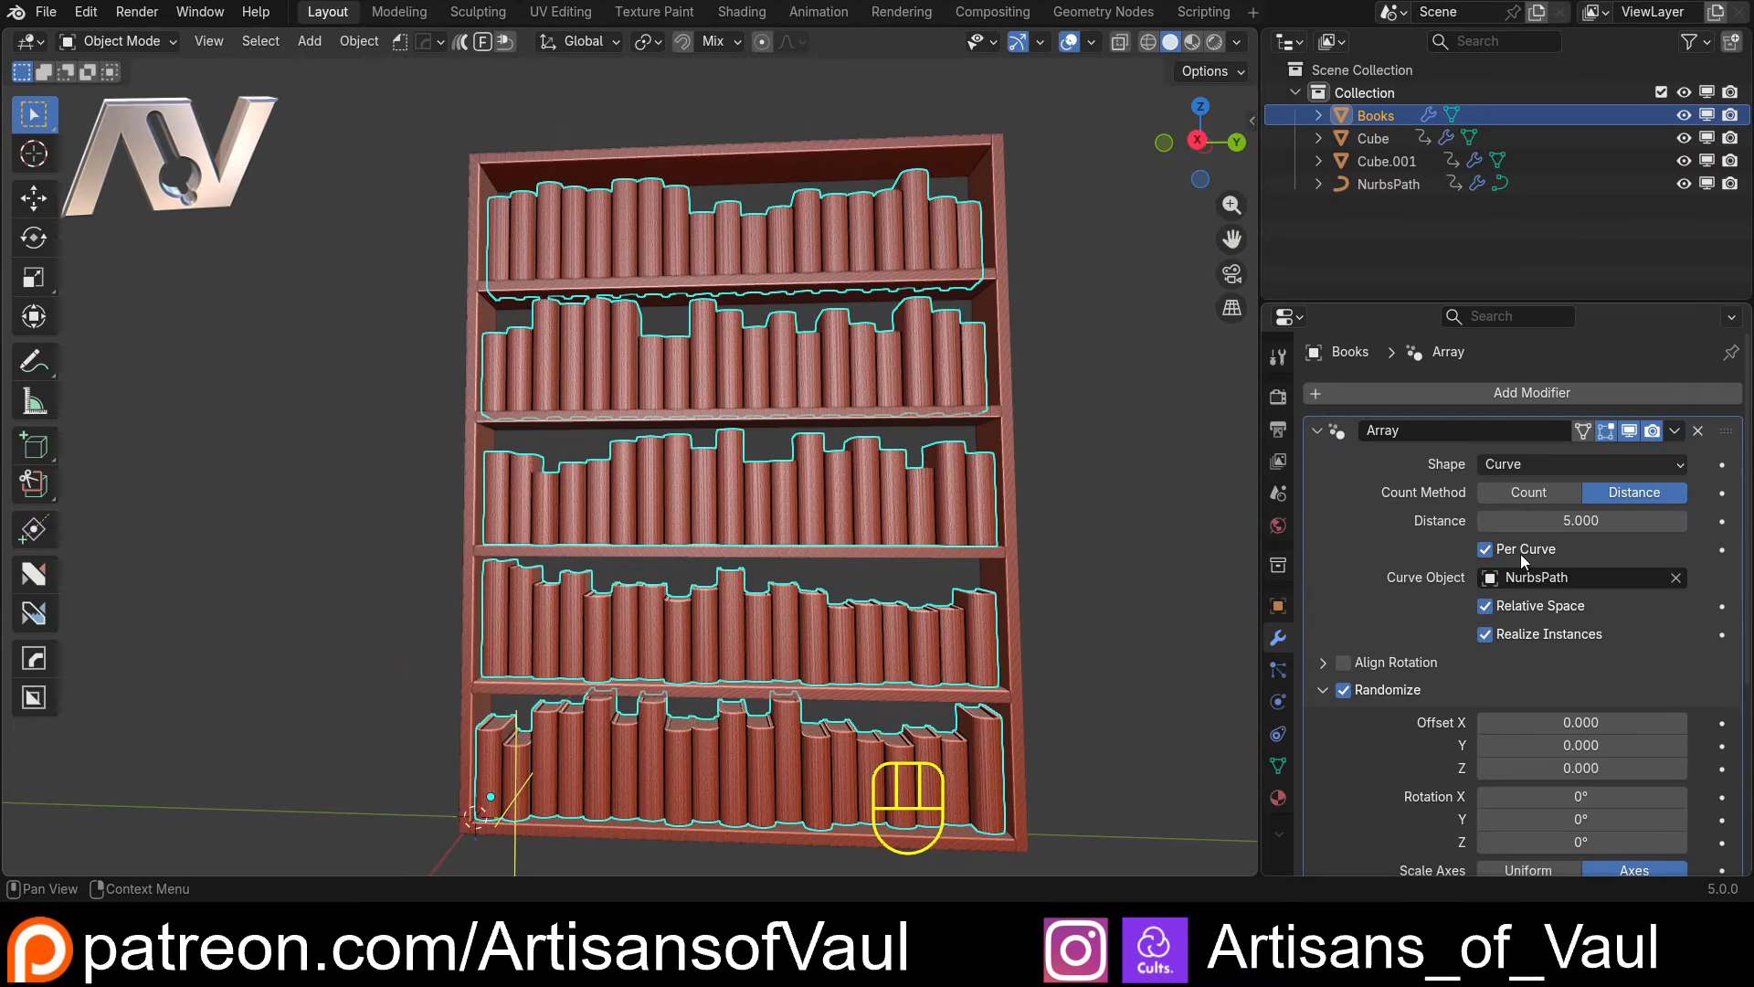
click(1486, 549)
click(1486, 549)
click(1131, 513)
Inspect the filled shelves from several angles and distances, and make the side panels the active object
mouse_move(913, 539)
middle_down()
mouse_move(1010, 510)
mouse_move(910, 542)
middle_up()
scroll(926, 538, down, 3)
scroll(908, 541, up, 2)
shift+middle_drag(1012, 587, 990, 514)
scroll(989, 510, up, 1)
middle_drag(988, 508, 985, 498)
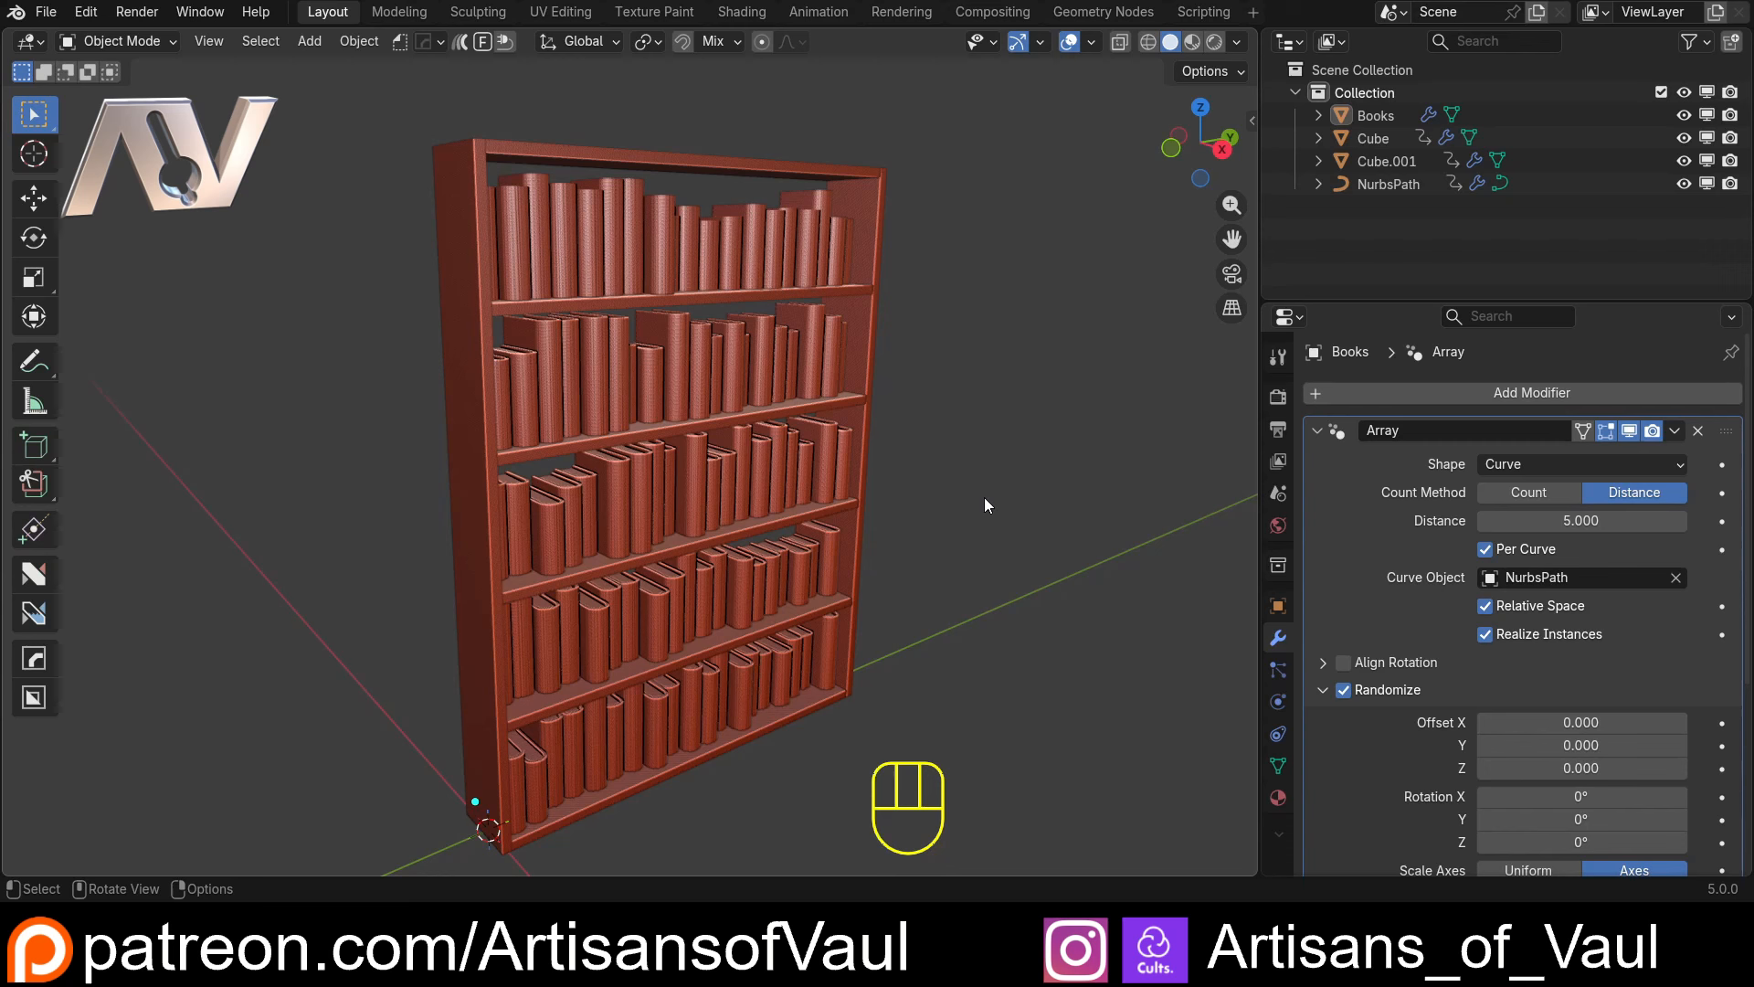
click(866, 358)
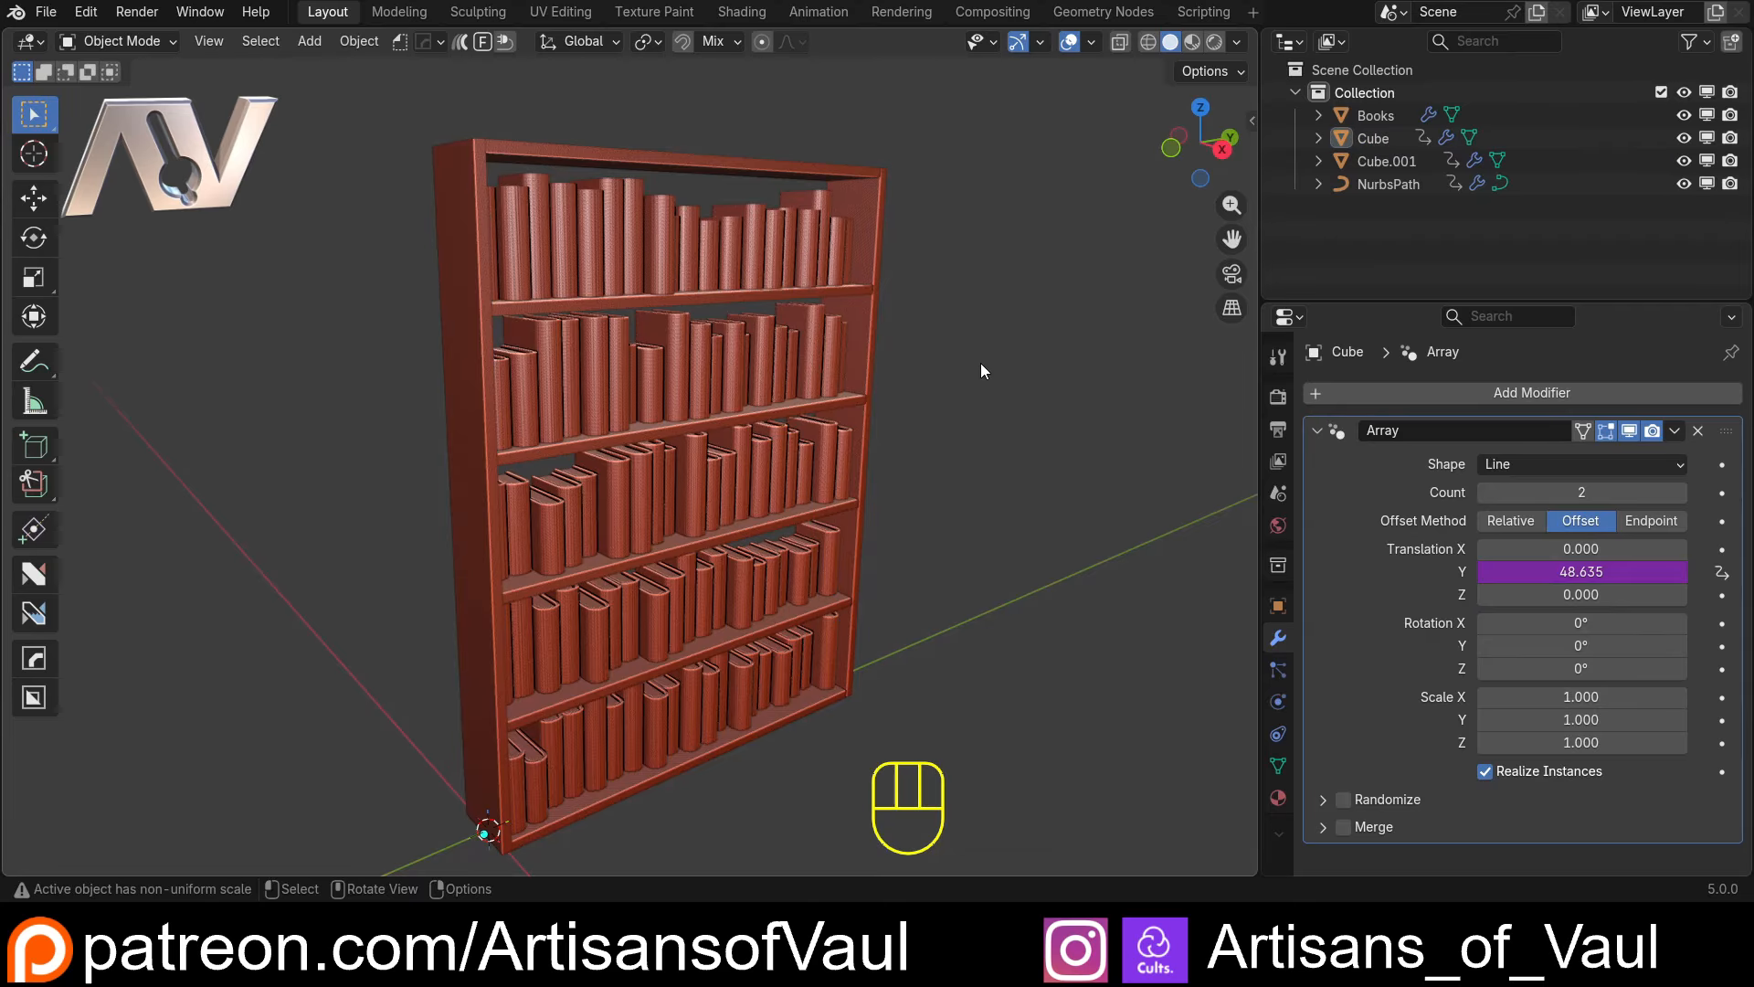